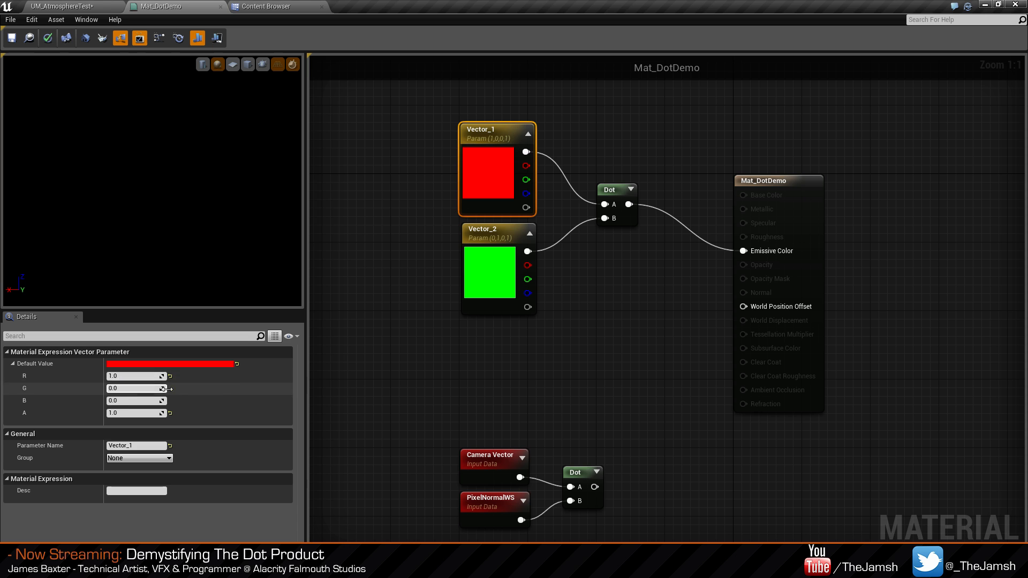
Widen the material preview area beside the node graph.
click(419, 331)
click(487, 281)
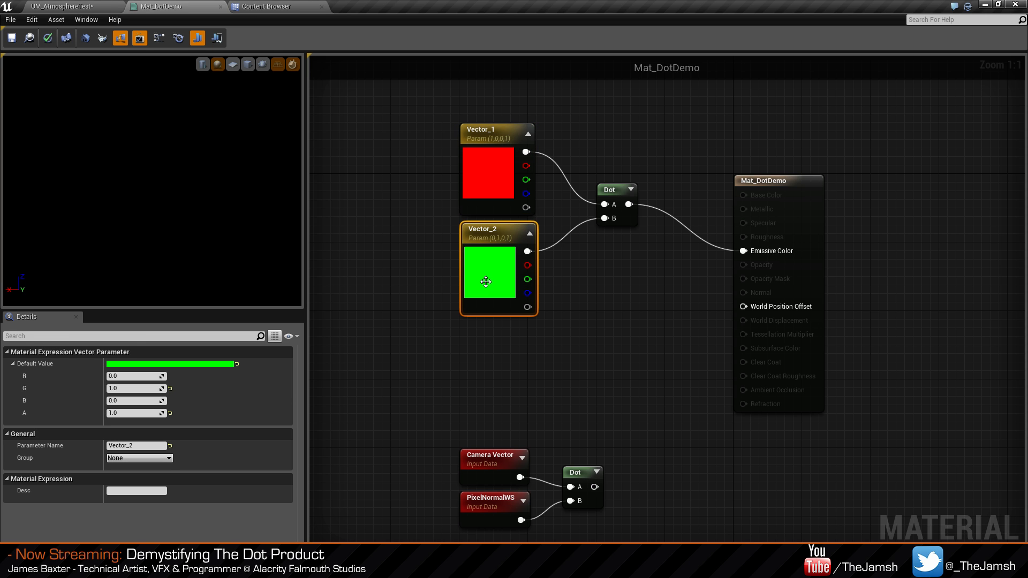
click(631, 313)
right_drag(605, 270, 632, 290)
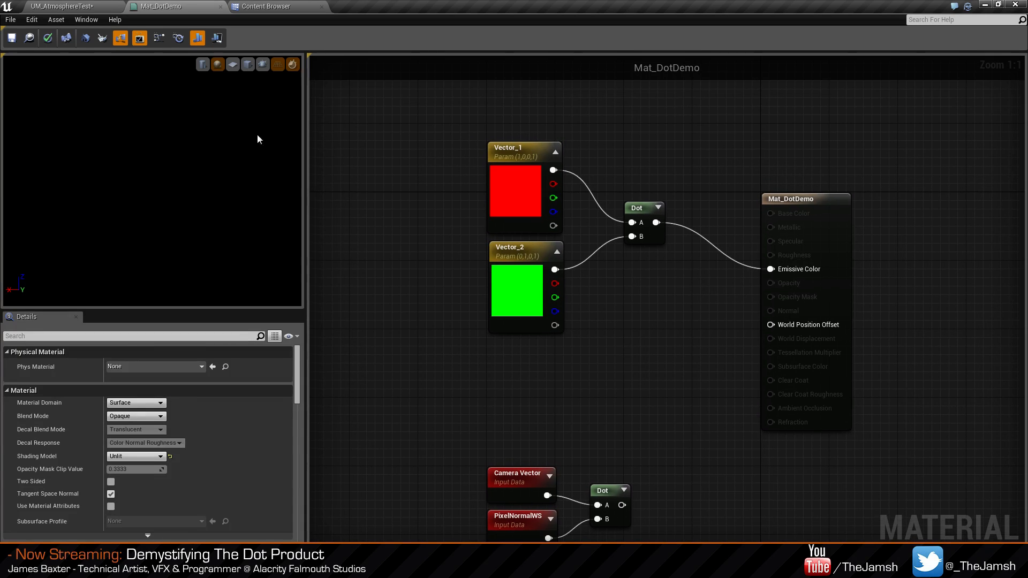
drag(300, 264, 362, 264)
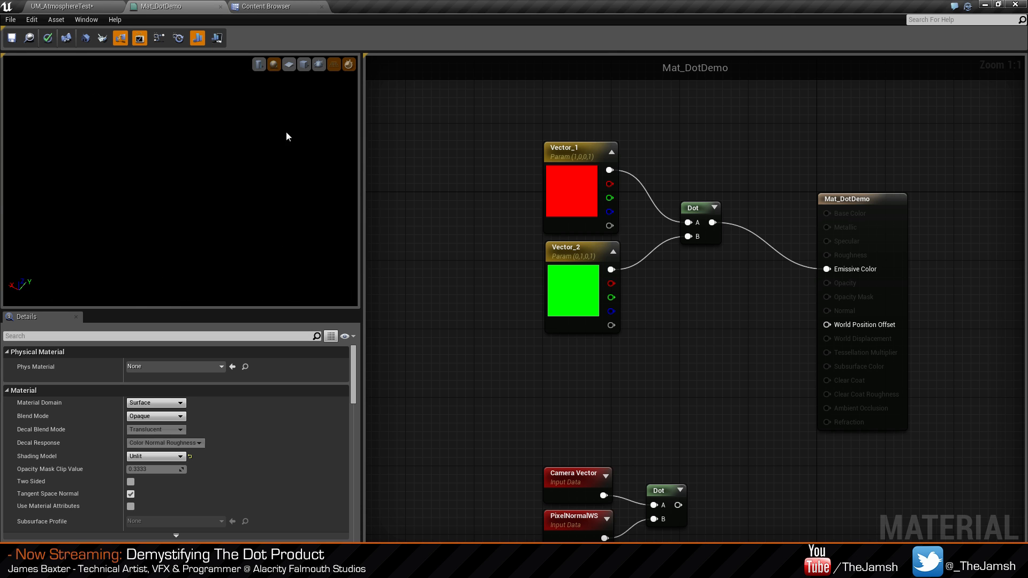
Move the Vector_1, Vector_2 and connected Dot nodes slightly upward together in the graph.
drag(695, 274, 580, 189)
click(703, 307)
click(706, 223)
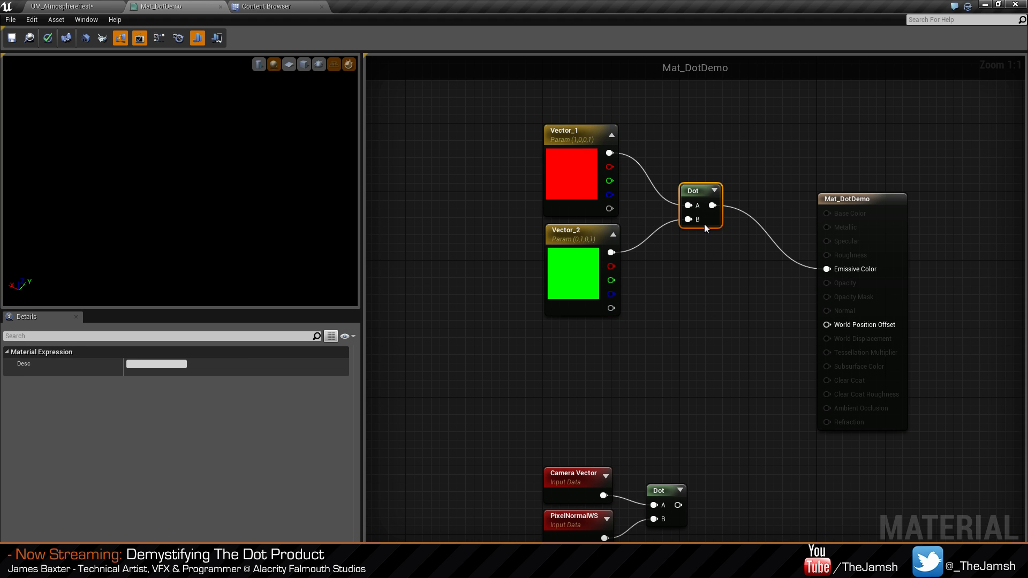
click(712, 289)
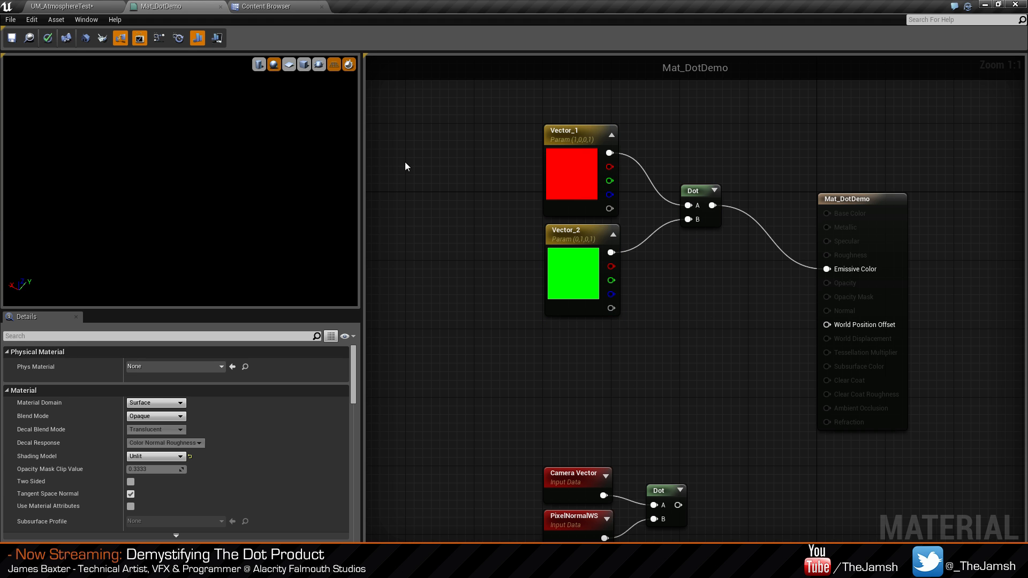
Set the Vector_2 parameter's default R value to 1 and G value to 0, and orbit the preview sphere.
click(559, 268)
click(142, 377)
text(1)
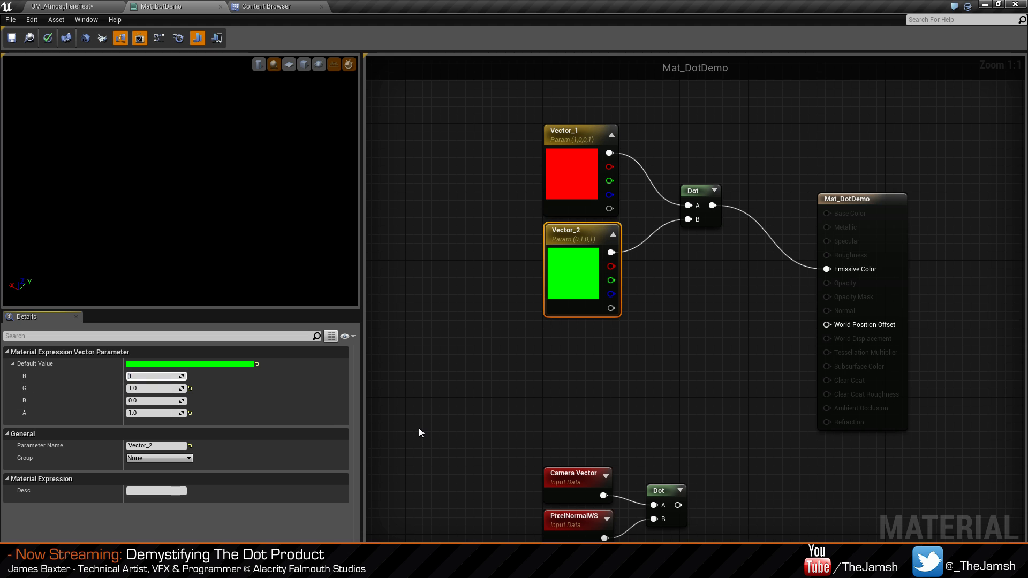
key(Tab)
text(0)
key(Tab)
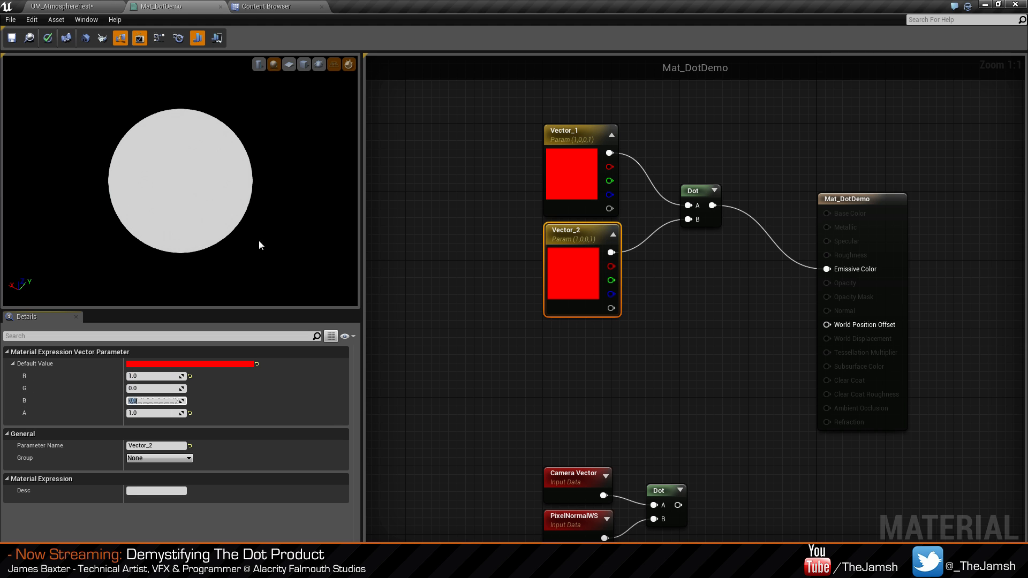
drag(259, 240, 318, 218)
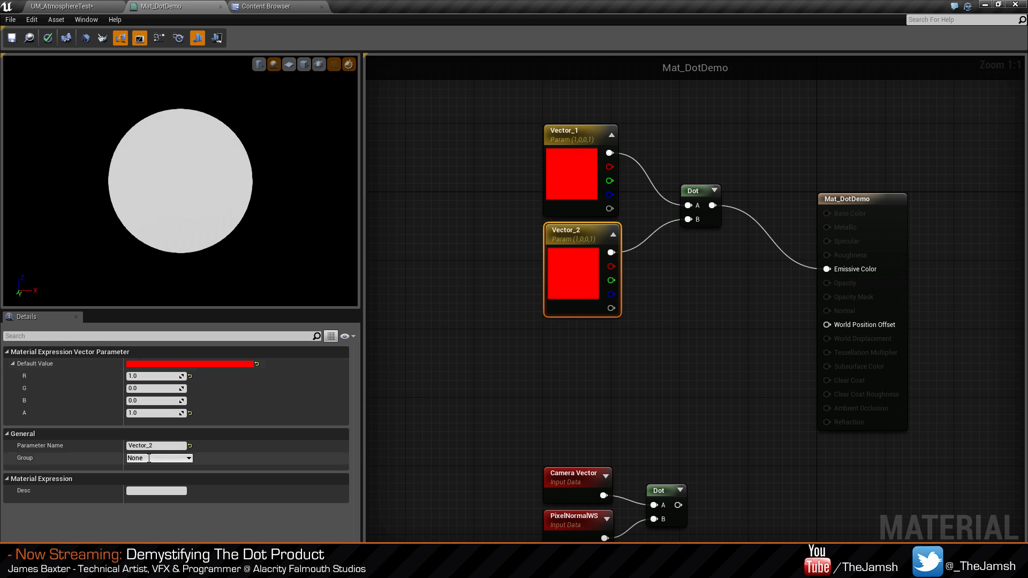
Test weaker input by setting Vector_2's R value to 0.5, followed by 0.2.
click(160, 376)
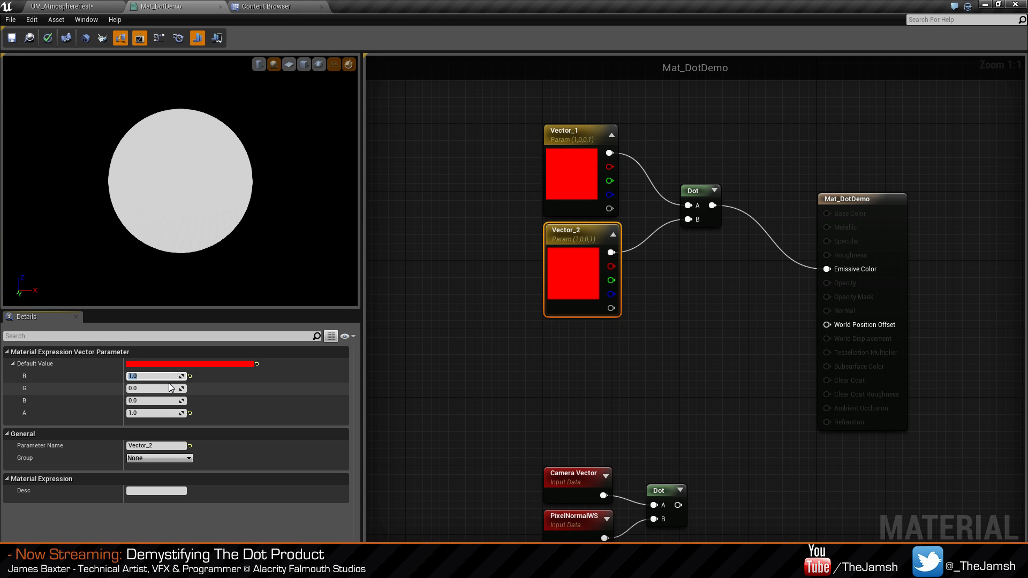
text(0.5)
key(Tab)
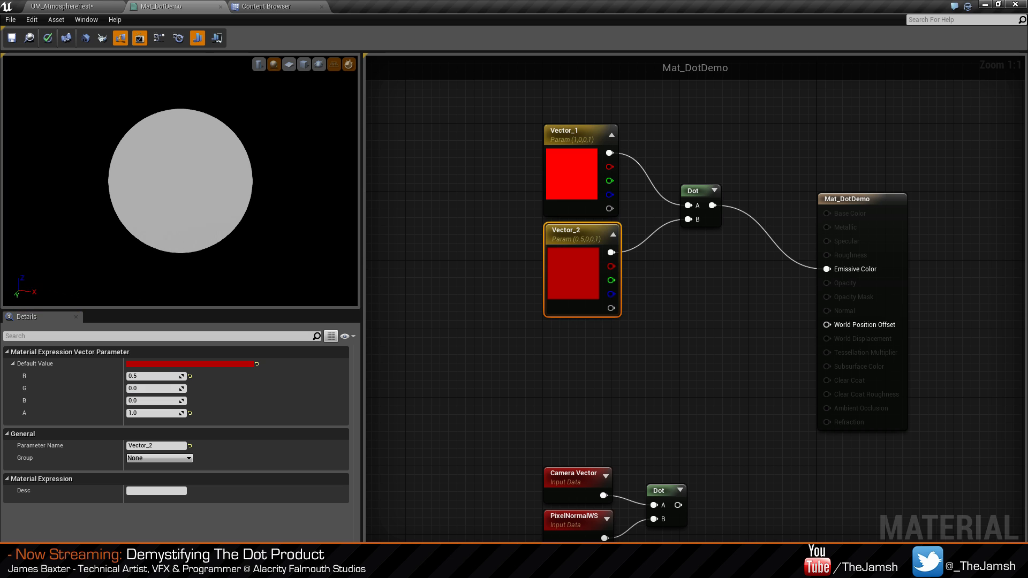
click(159, 378)
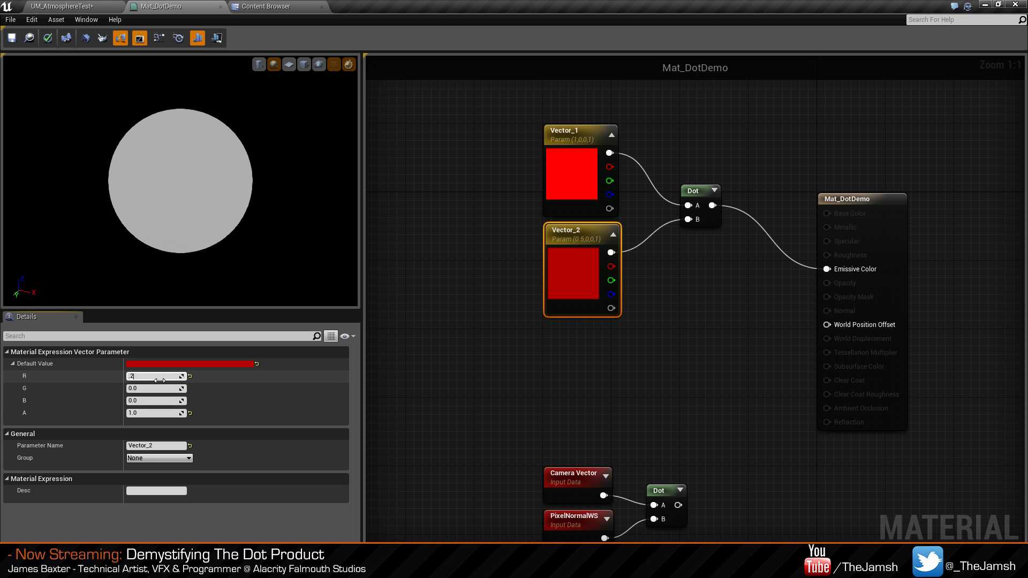
text(.2)
key(Return)
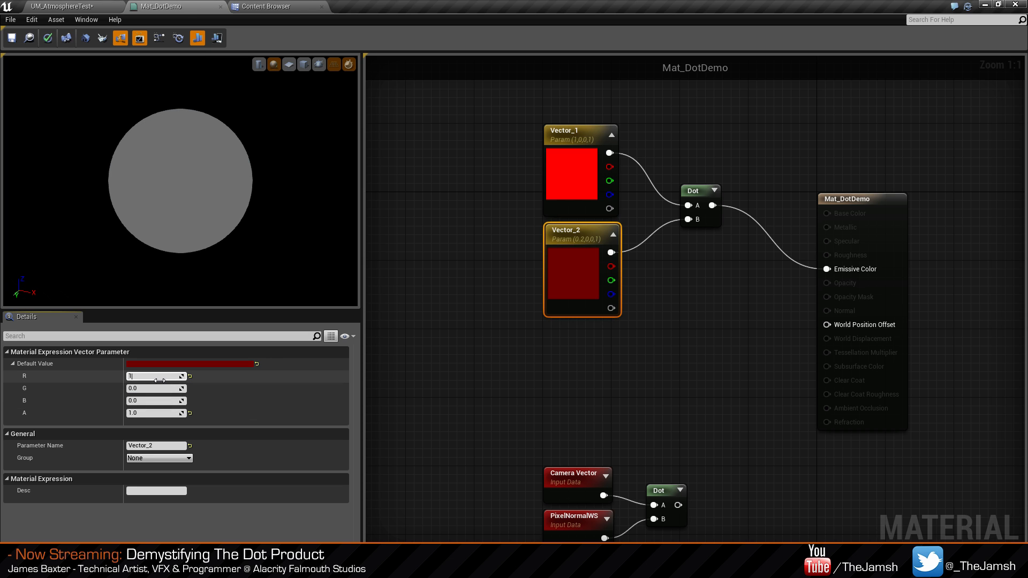
Set Vector_2's R value back to 1 and keep the node selected.
key(Return)
click(682, 274)
click(581, 275)
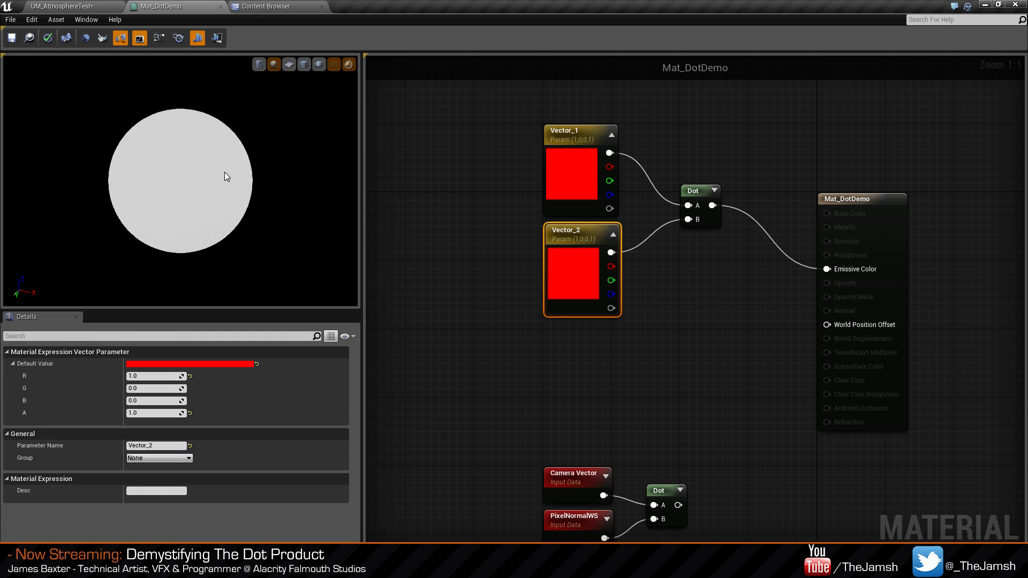
Set Vector_2's R value to -1 so that it opposes Vector_1.
click(168, 376)
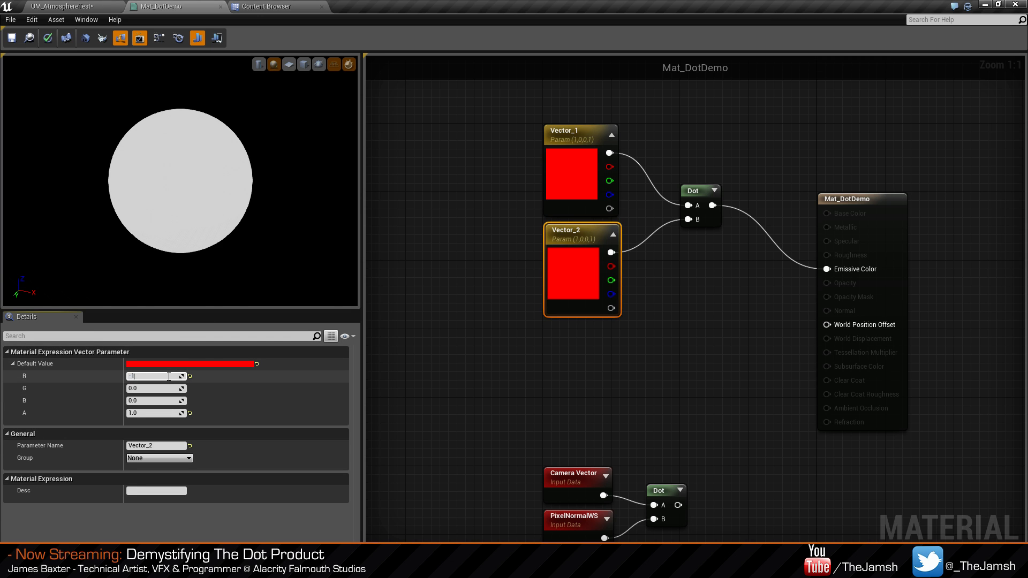
text(-1)
key(Tab)
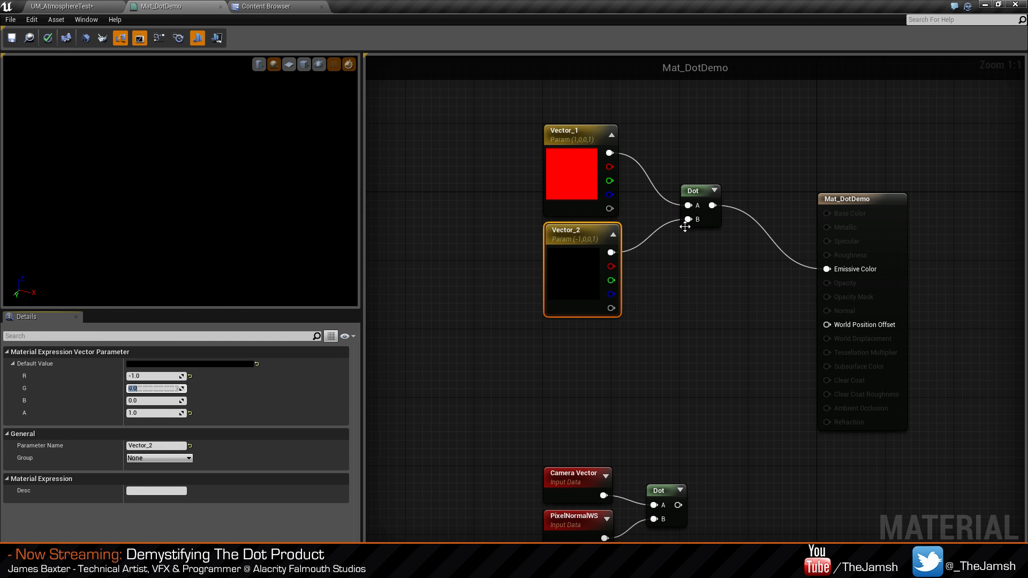
click(715, 225)
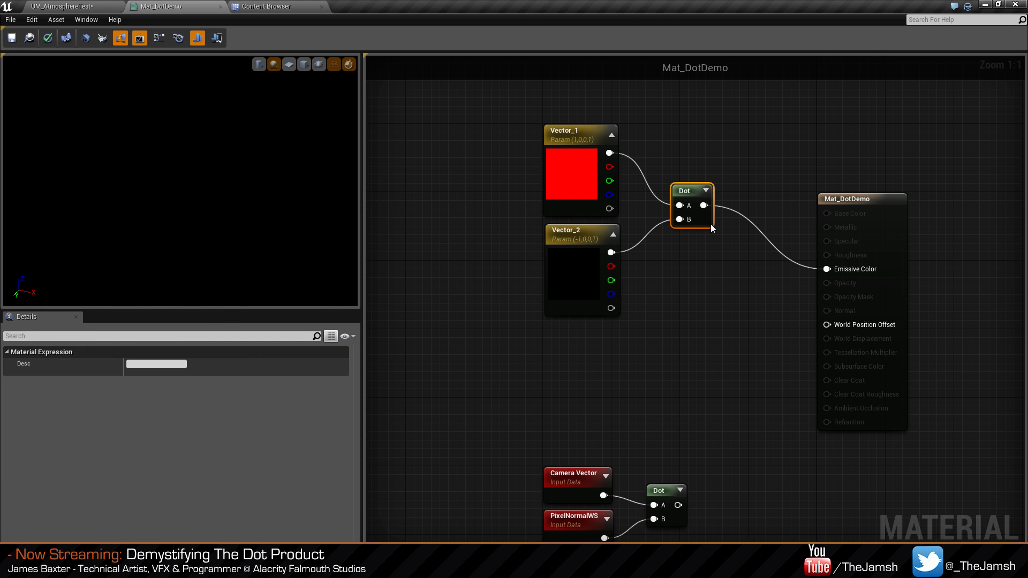
Return Vector_2's default value to R 1 and G 0 to match Vector_1.
click(593, 271)
click(156, 375)
text(1)
key(Tab)
text(1)
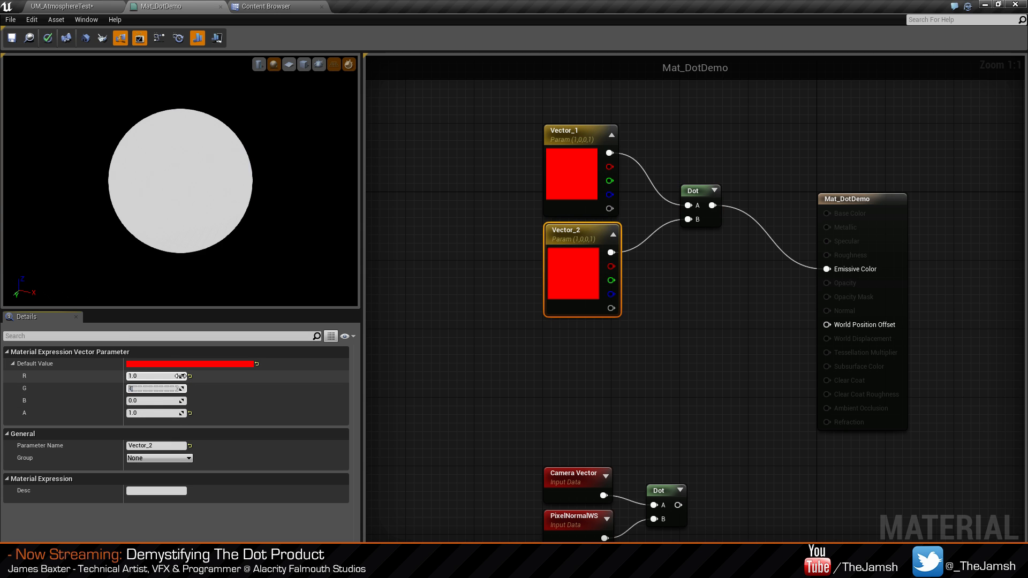
key(Tab)
key(shift+Tab)
text(0)
key(Tab)
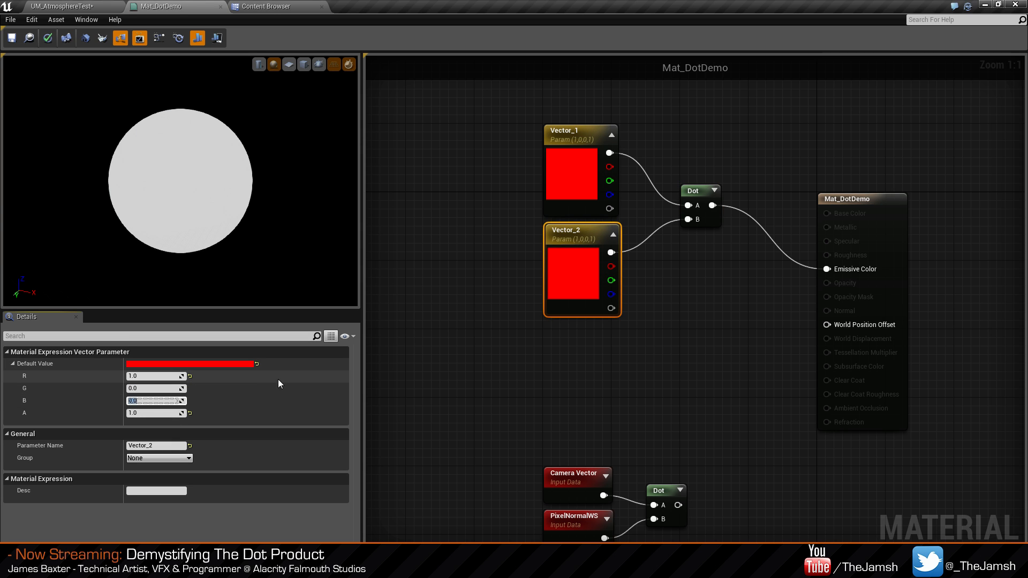
drag(734, 296, 594, 192)
right_drag(640, 234, 702, 250)
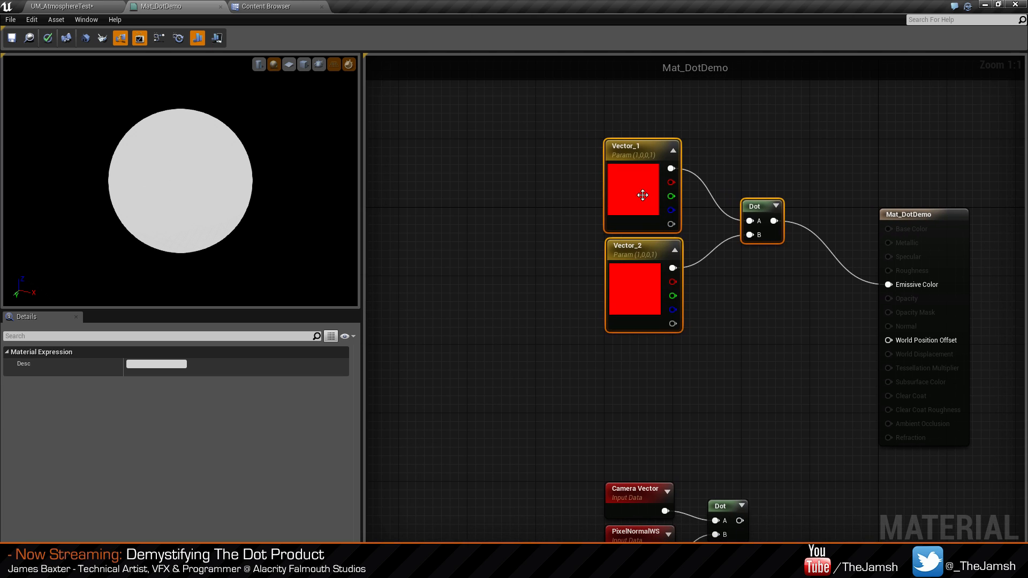
drag(640, 196, 572, 198)
click(696, 305)
drag(732, 306, 632, 196)
click(529, 196)
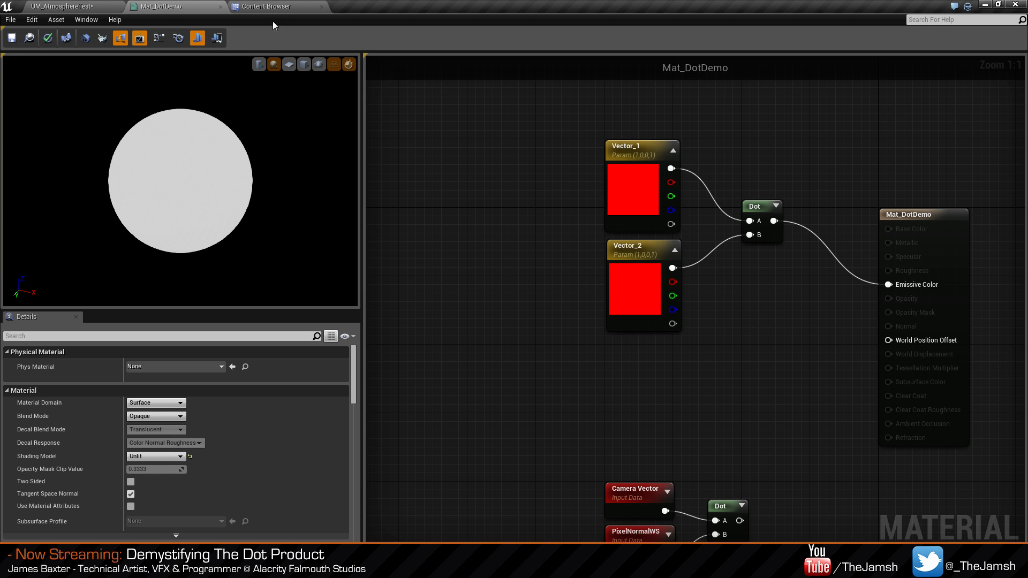
Save the Mat_DotDemo material and close its editor.
key(ctrl+s)
click(220, 7)
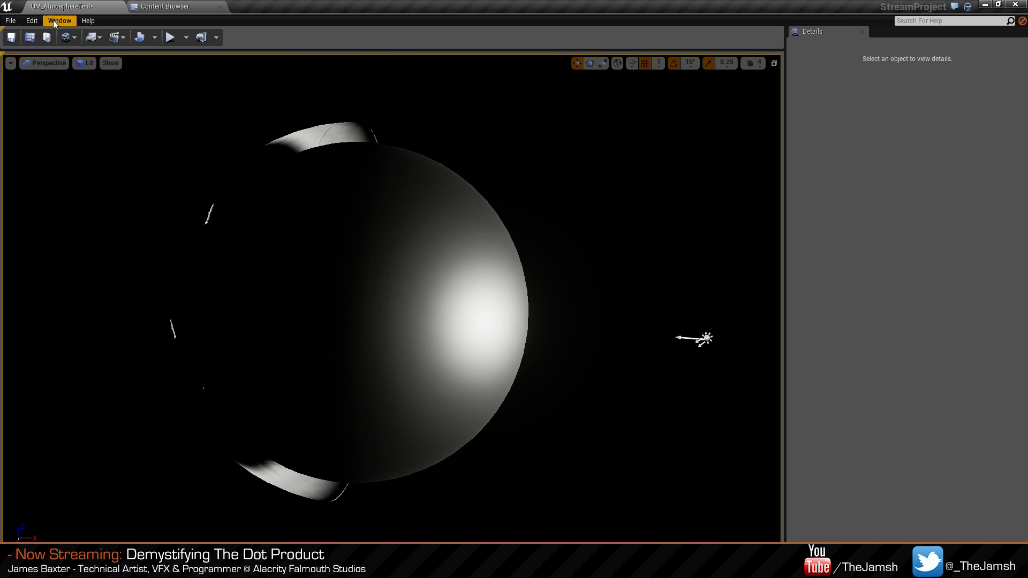
Open the UM_MuzzleFlash level from the DotProducts Maps folder, saving the pending changes when asked.
click(10, 20)
click(32, 53)
click(430, 147)
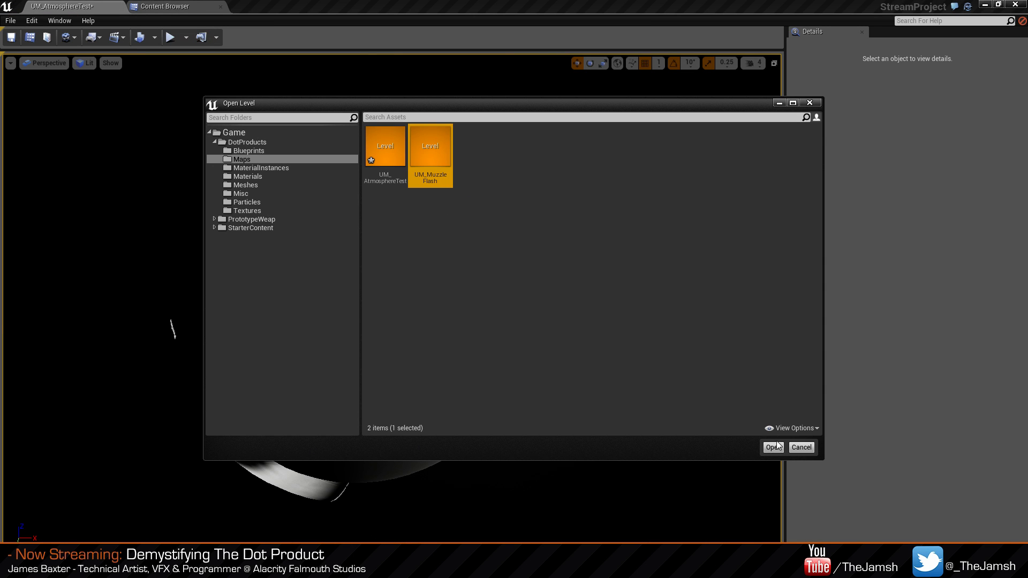
click(773, 448)
click(563, 382)
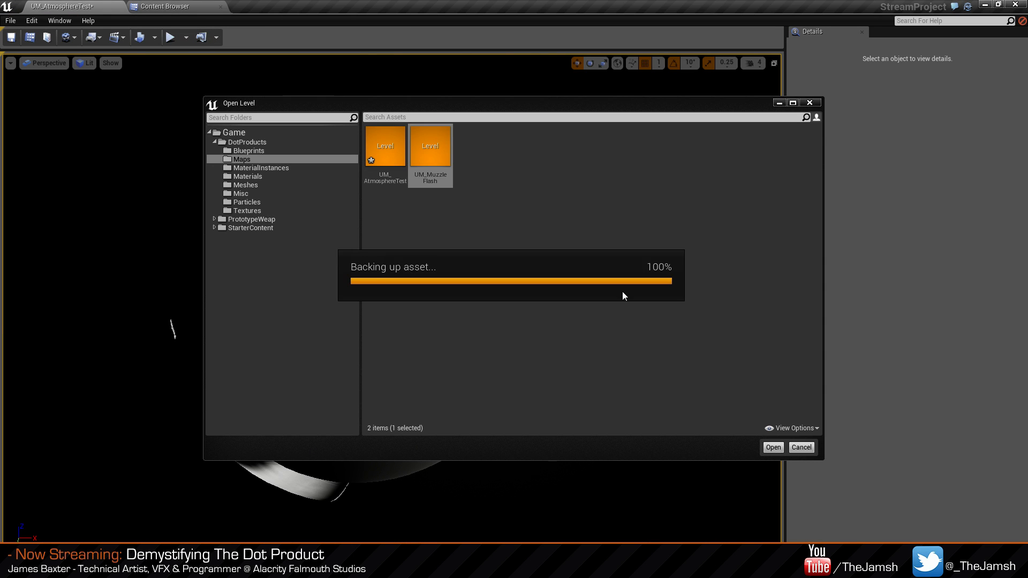
Examine the sniper rifle and its muzzle flash and tracer effects up close in the level viewport.
key(s)
right_drag(629, 297, 556, 343)
key(g)
right_drag(342, 316, 342, 339)
key(w)
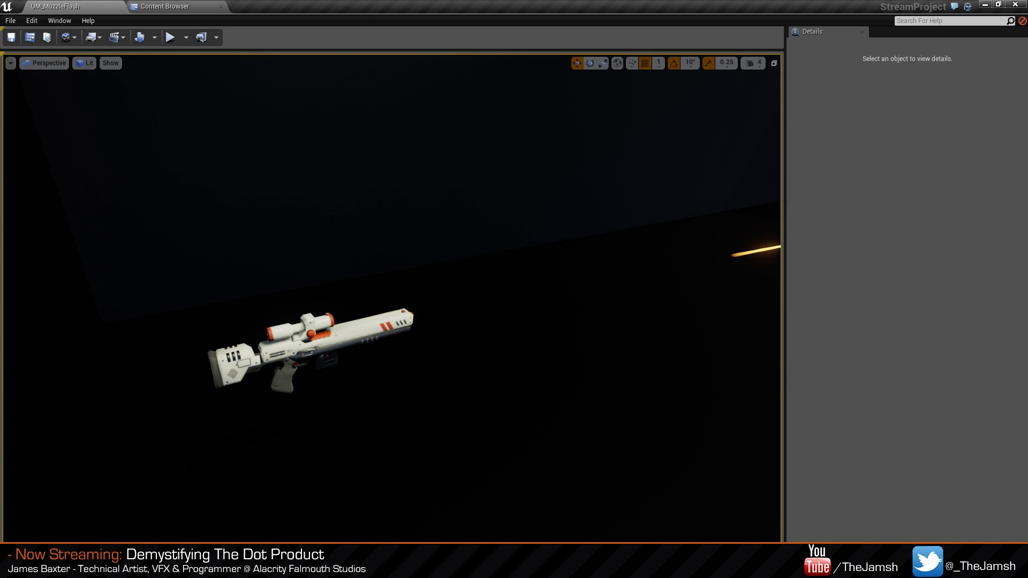
click(346, 338)
right_drag(386, 385, 442, 375)
key(d)
key(a)
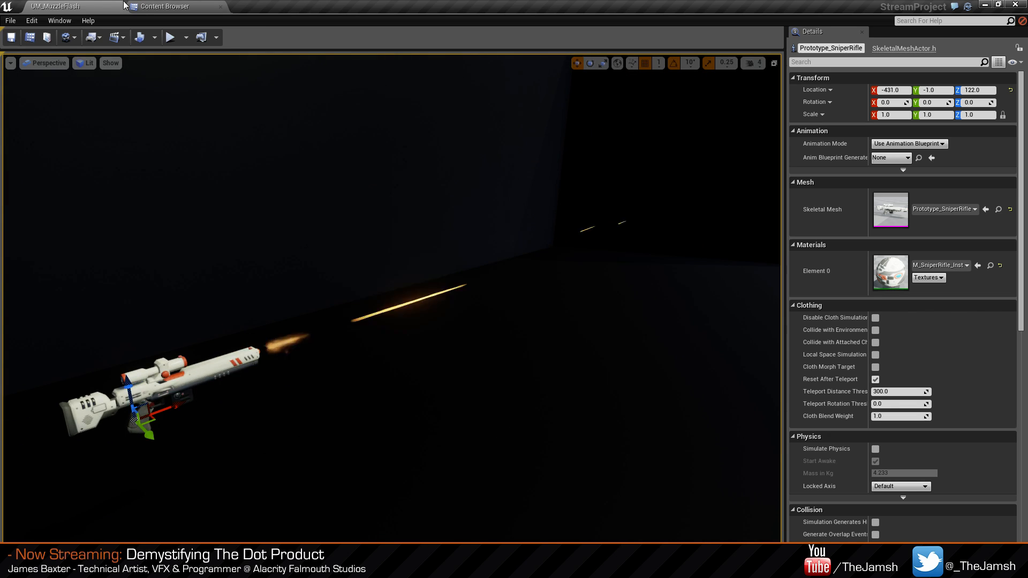
Open the PS_MuzzleFlash particle system from the DotProducts Particles folder.
click(156, 7)
click(60, 131)
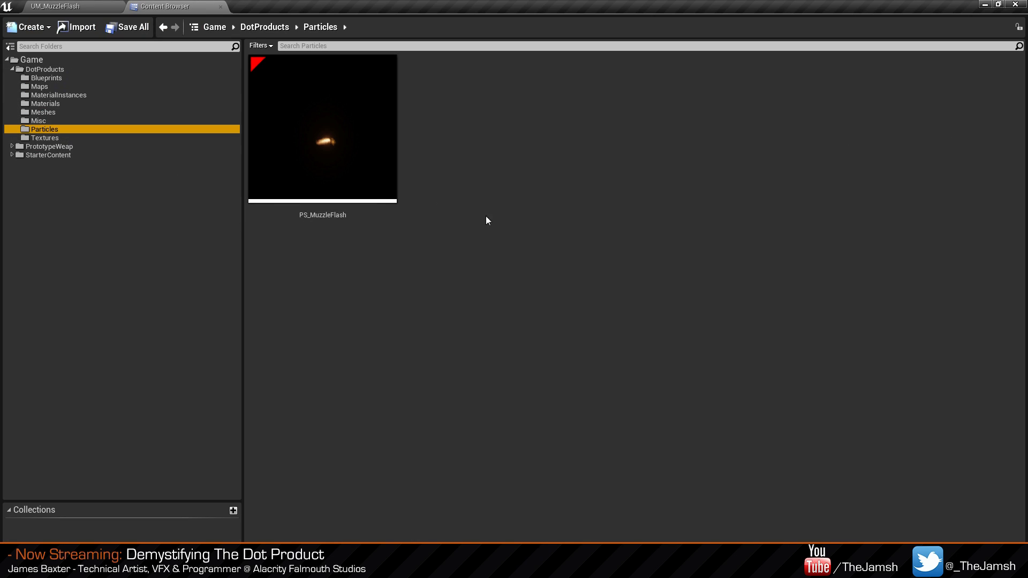
double_click(297, 146)
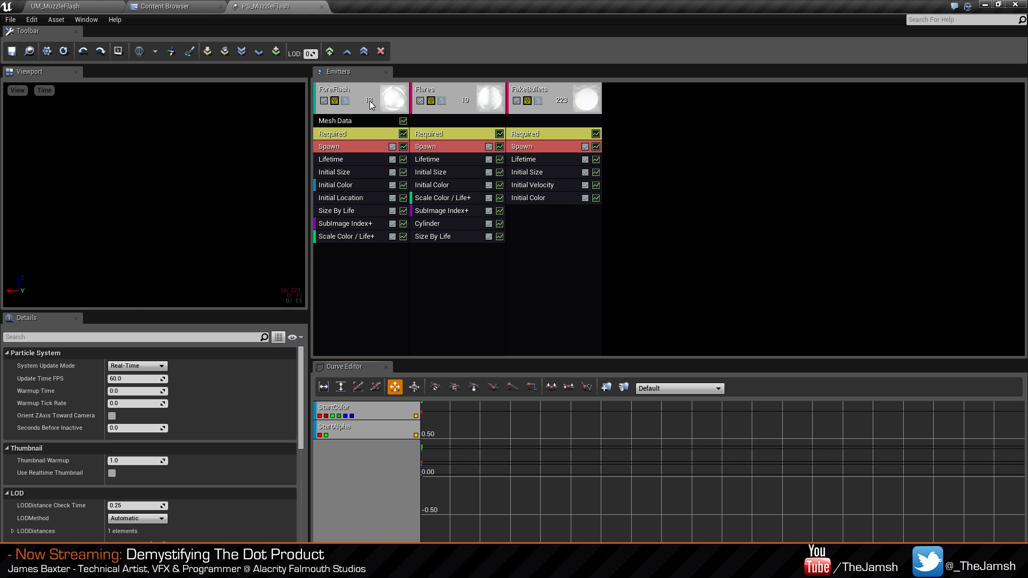
Solo the ForeFlash emitter and view its Mesh Data settings.
click(345, 101)
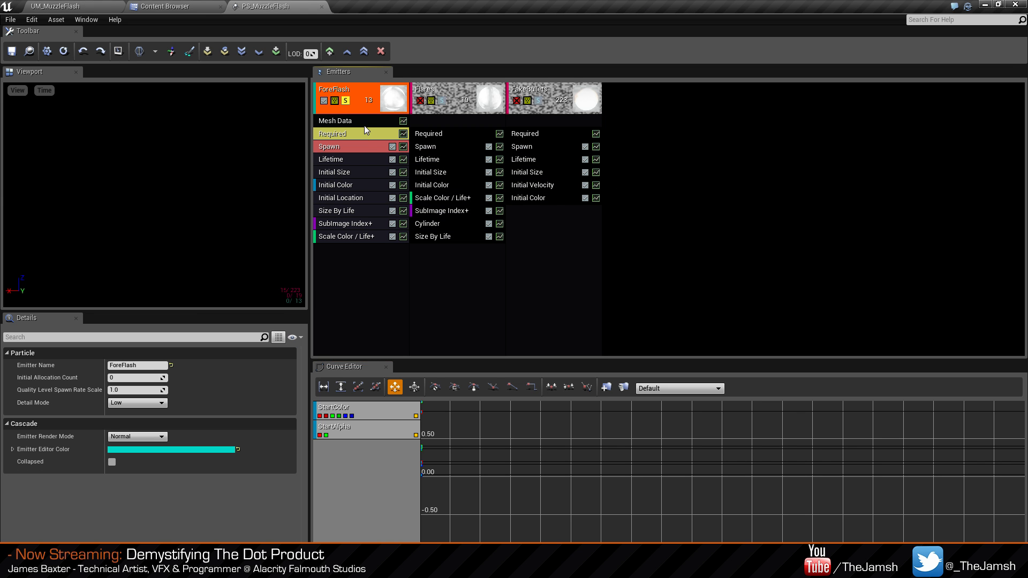
drag(214, 185, 208, 190)
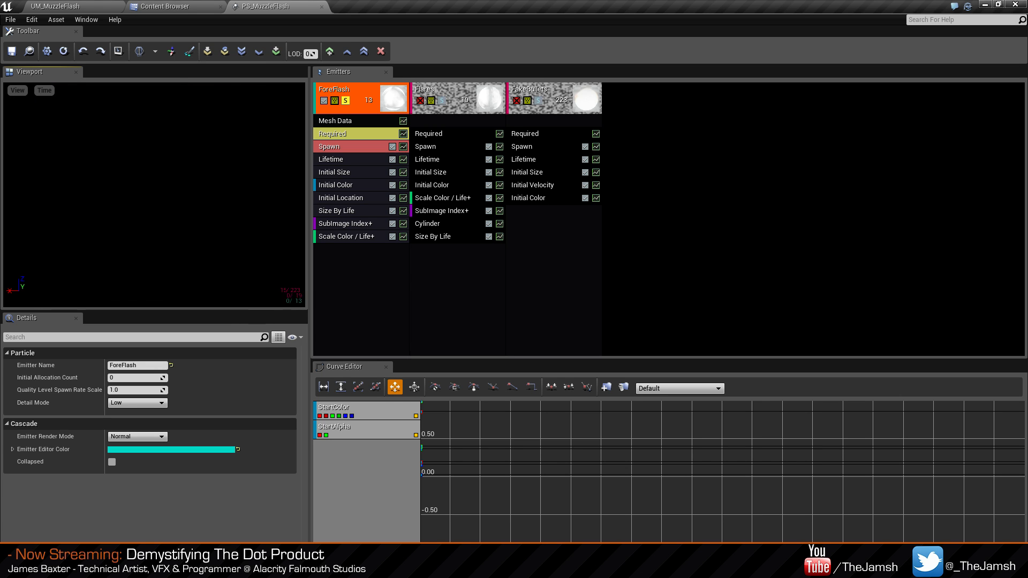
click(344, 124)
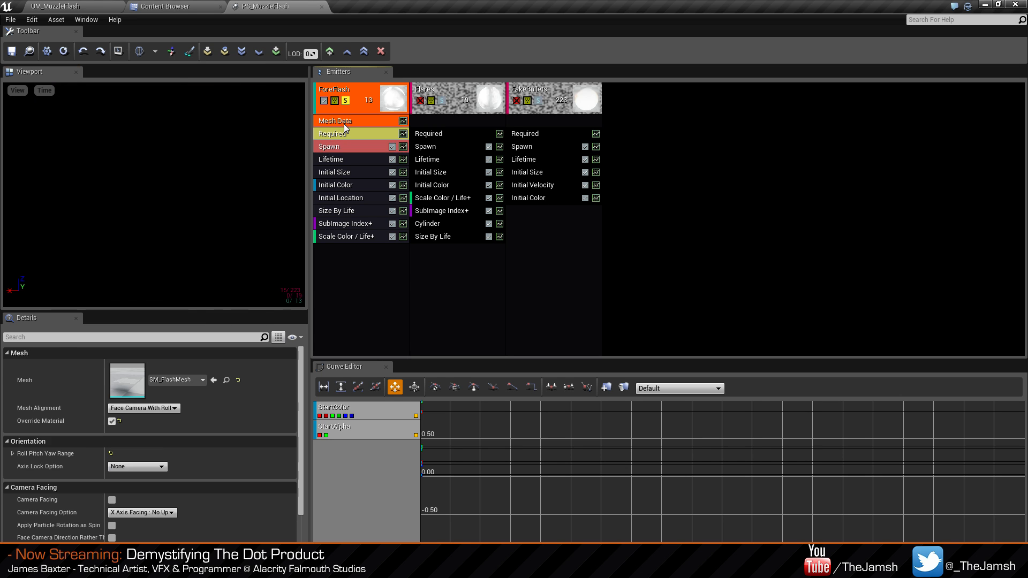
Open the SM_FlashMesh static mesh from the Meshes folder, inspect its intersecting planes, and close it.
click(147, 7)
click(46, 112)
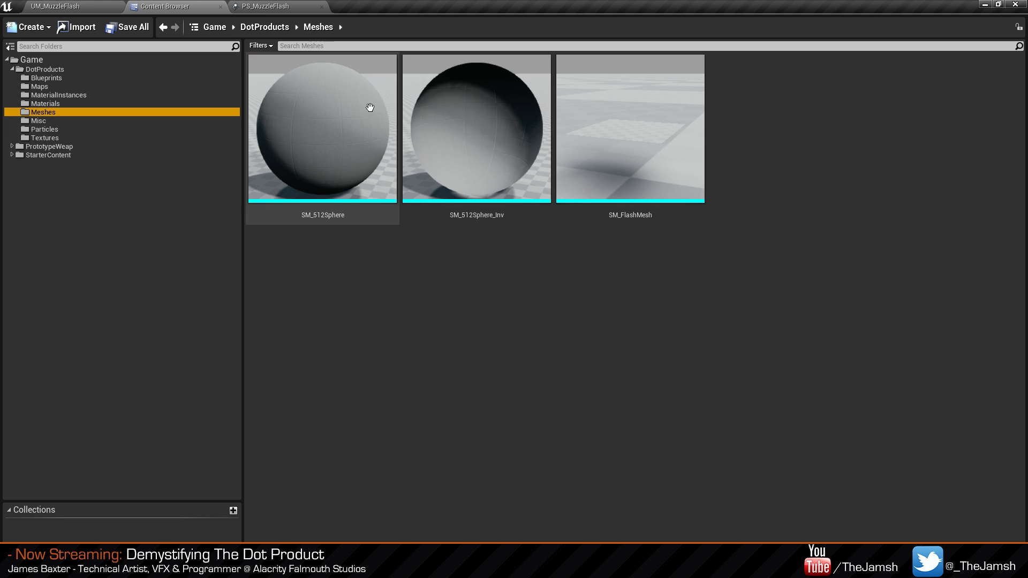
double_click(661, 138)
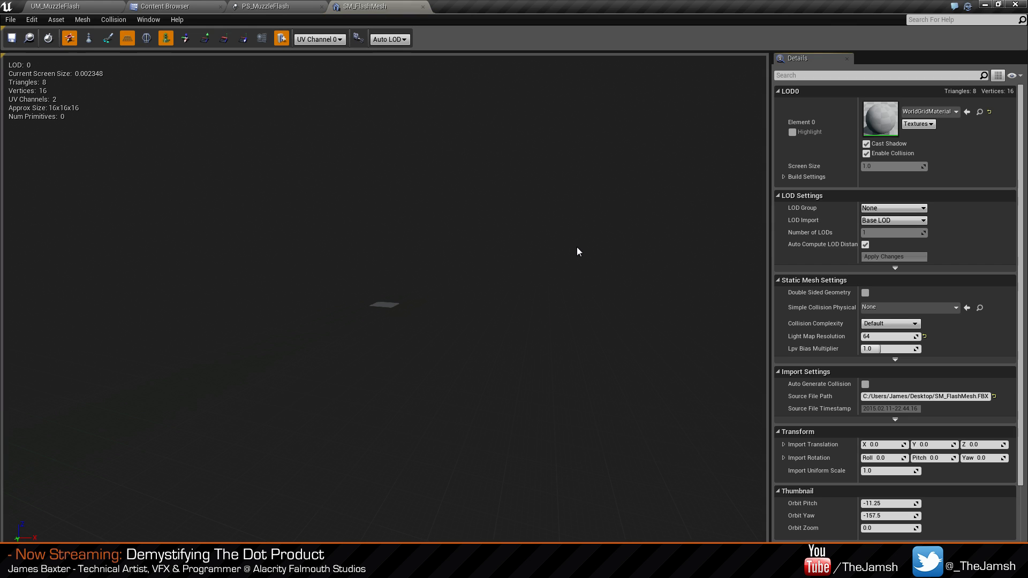
right_drag(384, 271, 425, 327)
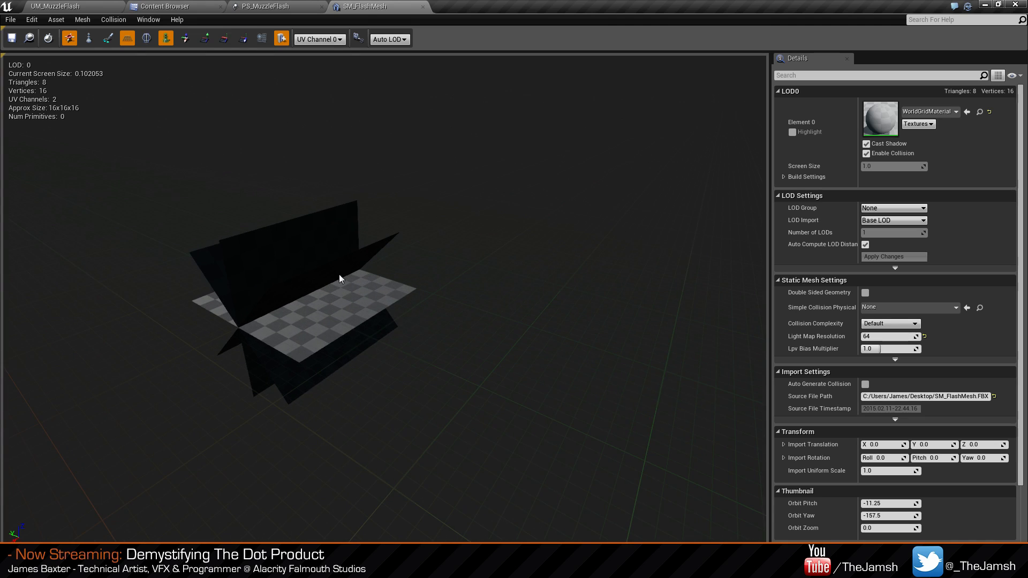
click(423, 8)
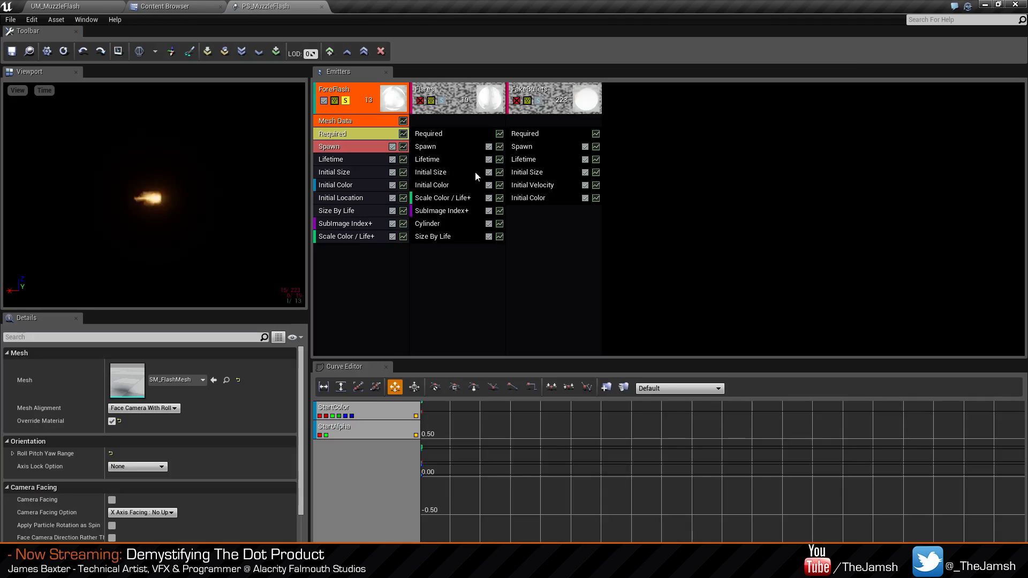
Turn off the ForeFlash solo so that the Flares and FakeBullets emitters are active again.
click(420, 100)
key(Return)
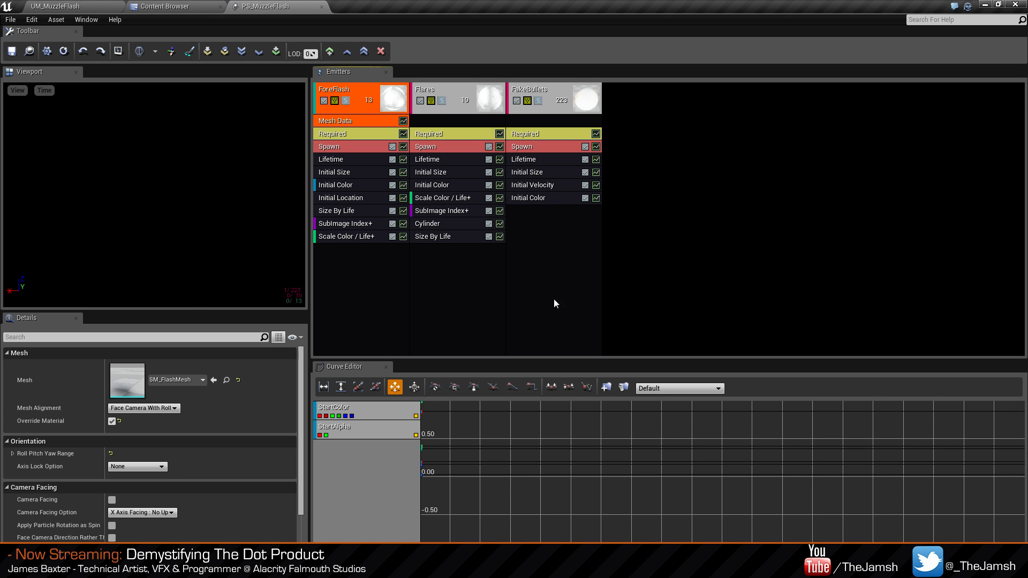
Solo the Flares and FakeBullets emitters one at a time to preview each, and clear each solo.
click(442, 100)
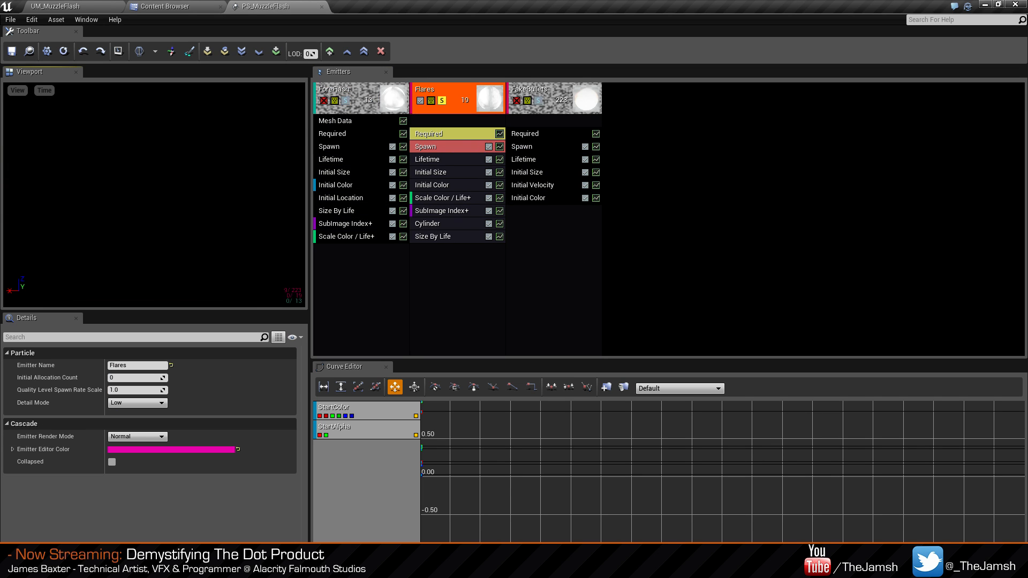
click(442, 102)
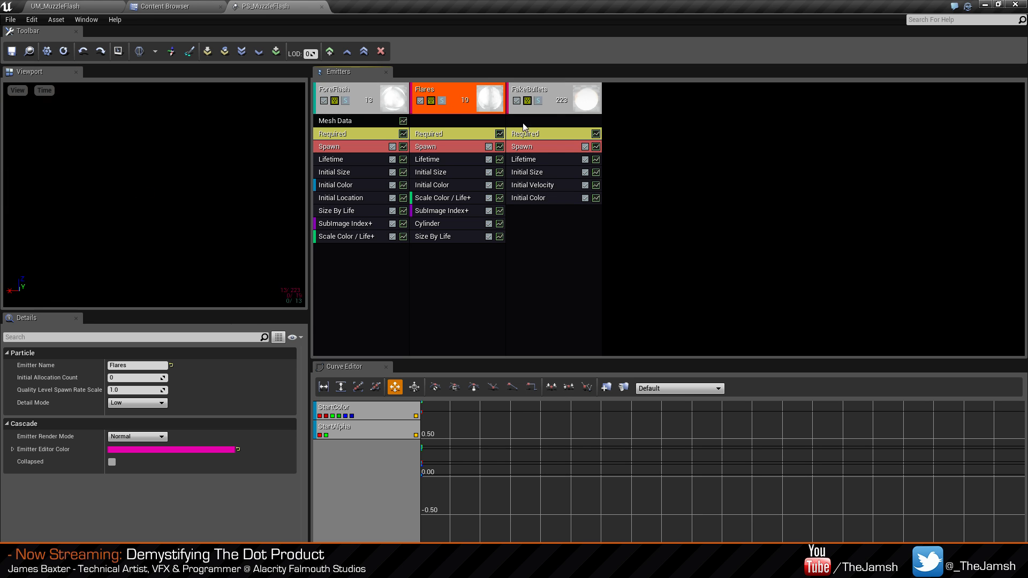
click(538, 101)
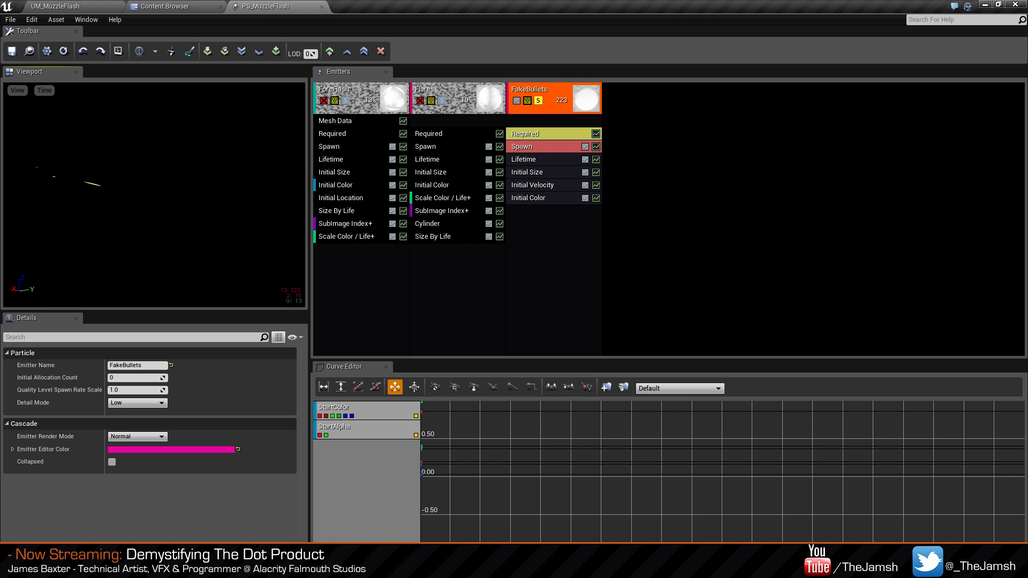
click(59, 5)
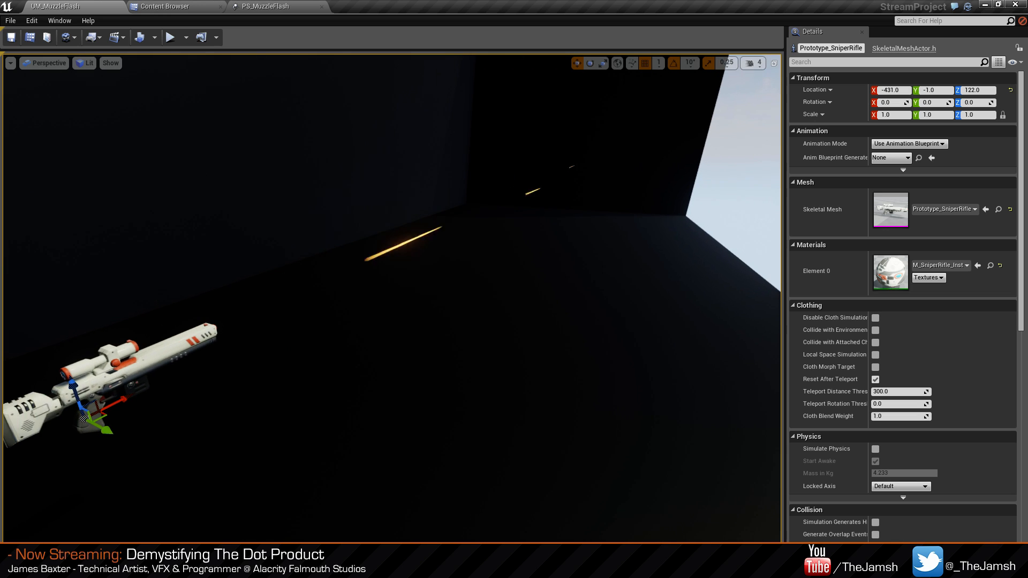
click(233, 6)
click(538, 101)
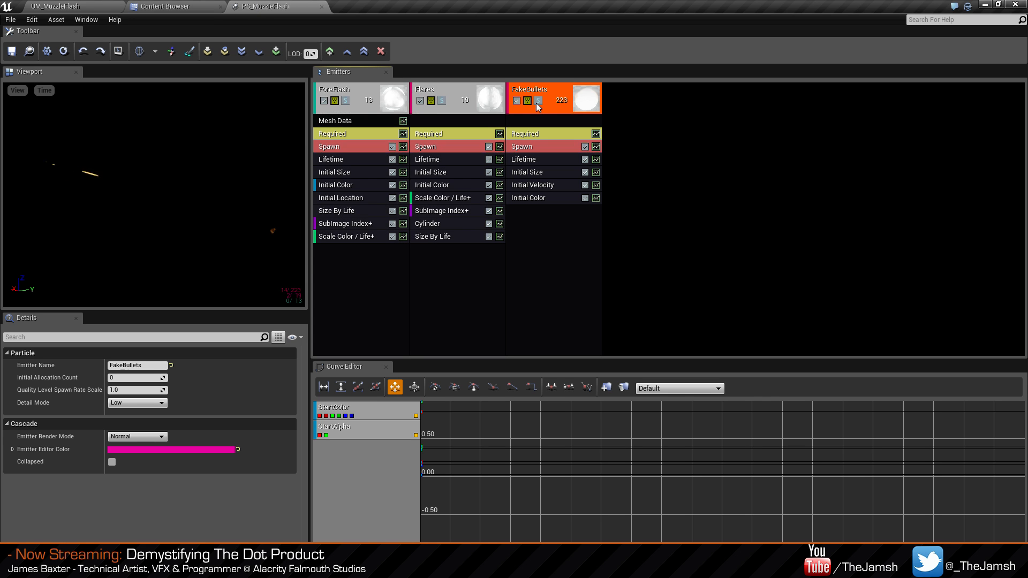
Disable the FakeBullets emitter and check the muzzle flash on the rifle in the UM_MuzzleFlash level.
click(59, 6)
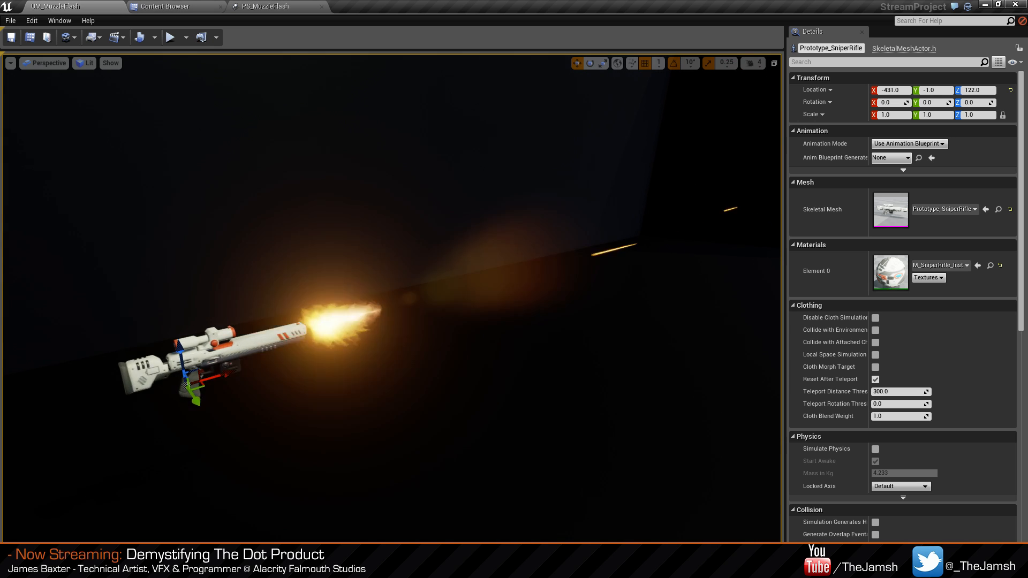
right_drag(391, 298, 96, 268)
click(264, 6)
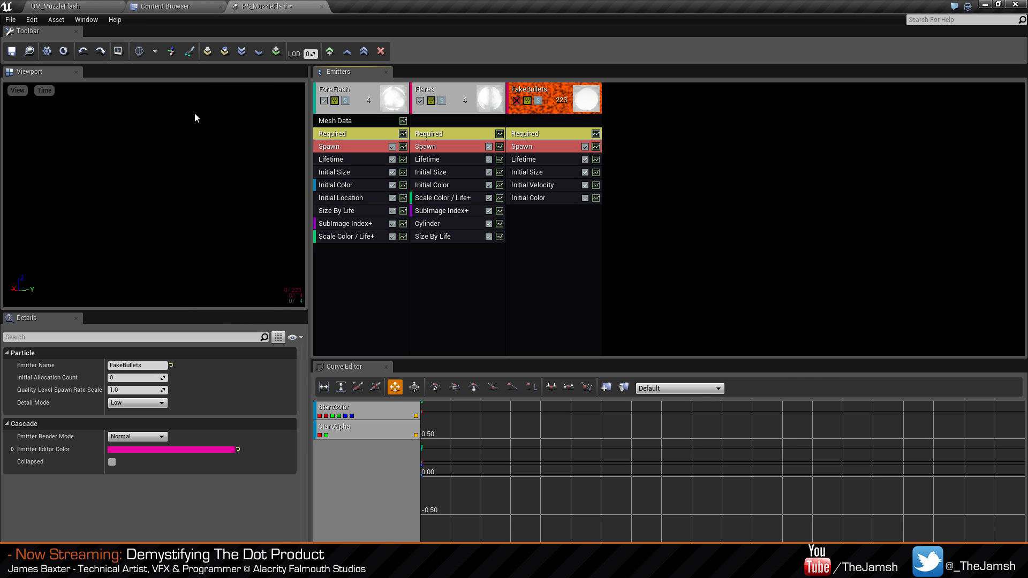
click(55, 6)
click(259, 7)
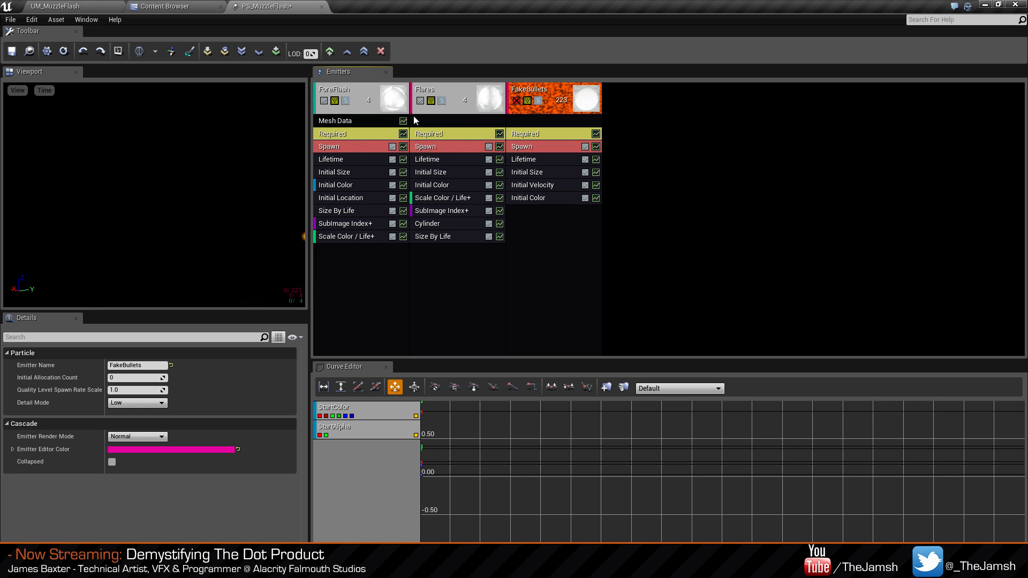
Disable the Flares emitter and examine the ForeFlash effect from several angles around the rifle in the level.
click(420, 101)
click(165, 6)
click(76, 5)
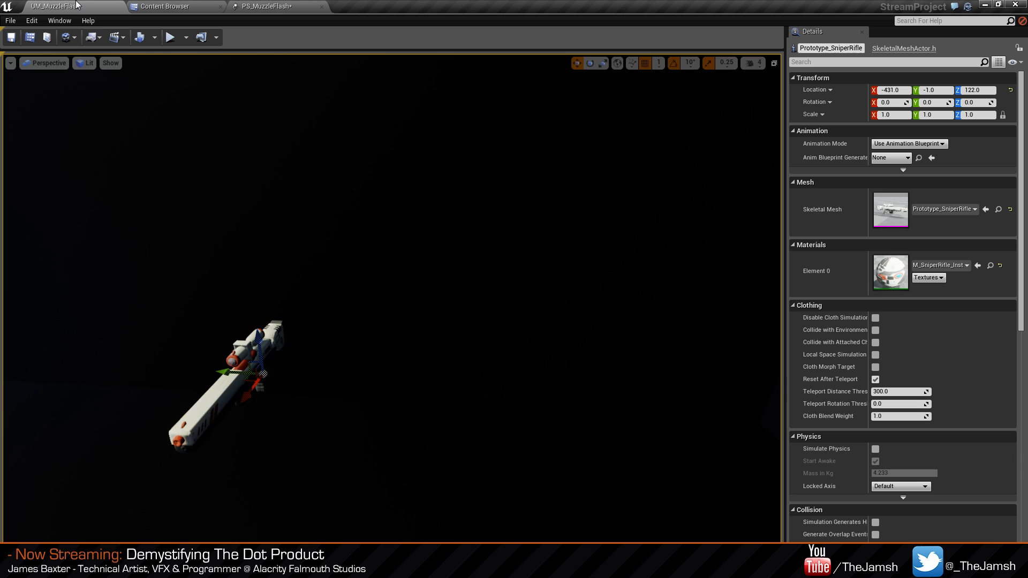
right_drag(478, 264, 428, 265)
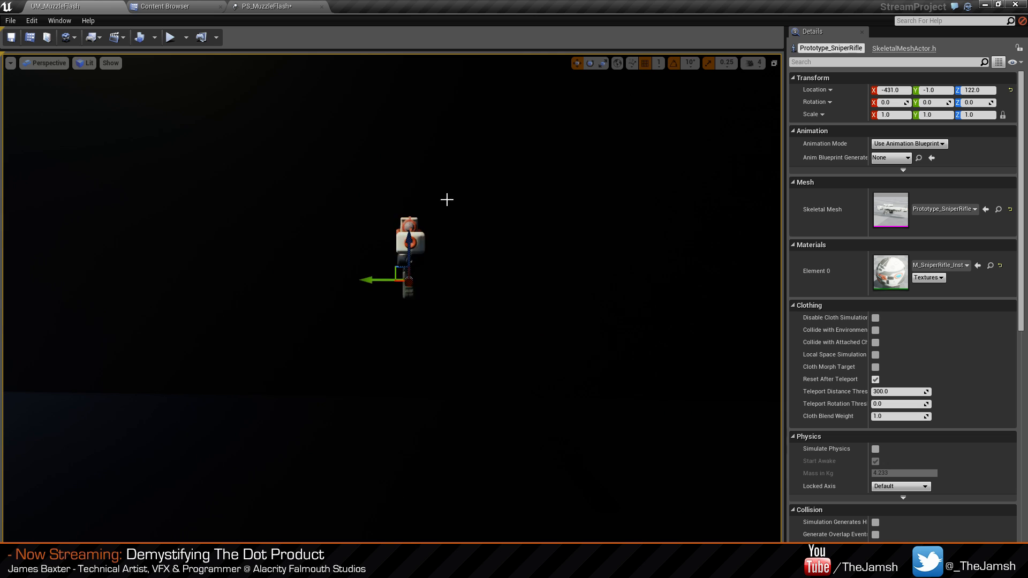
right_drag(499, 321, 503, 340)
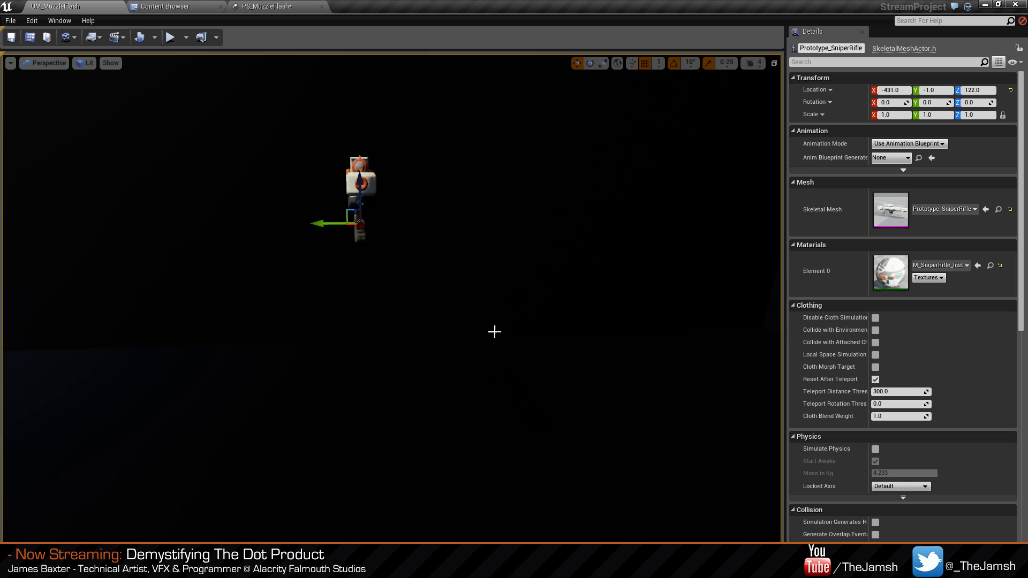
right_drag(483, 299, 466, 330)
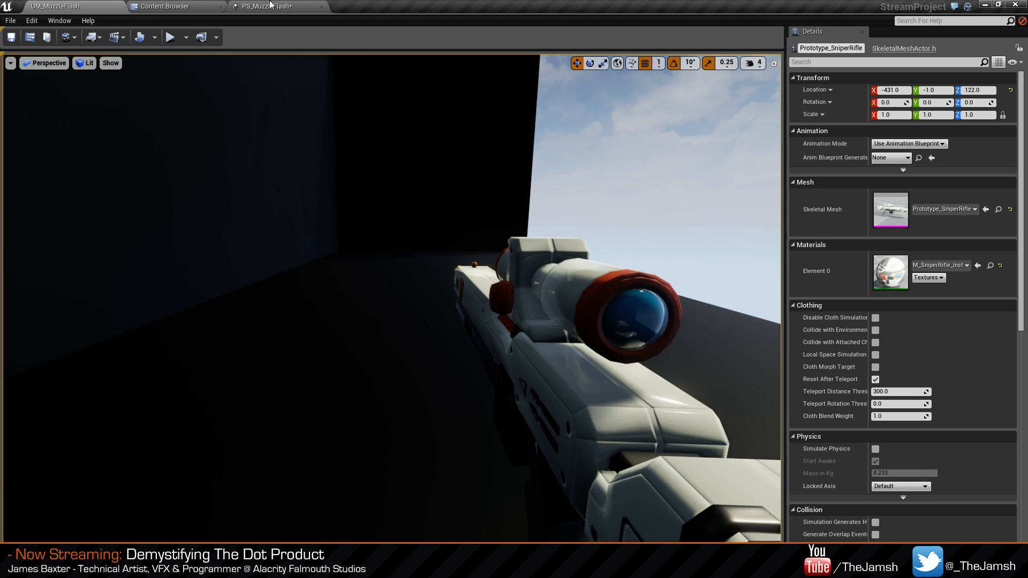
Re-enable the Flares and FakeBullets emitters and view the complete muzzle flash from around the rifle in the level.
click(269, 6)
click(420, 101)
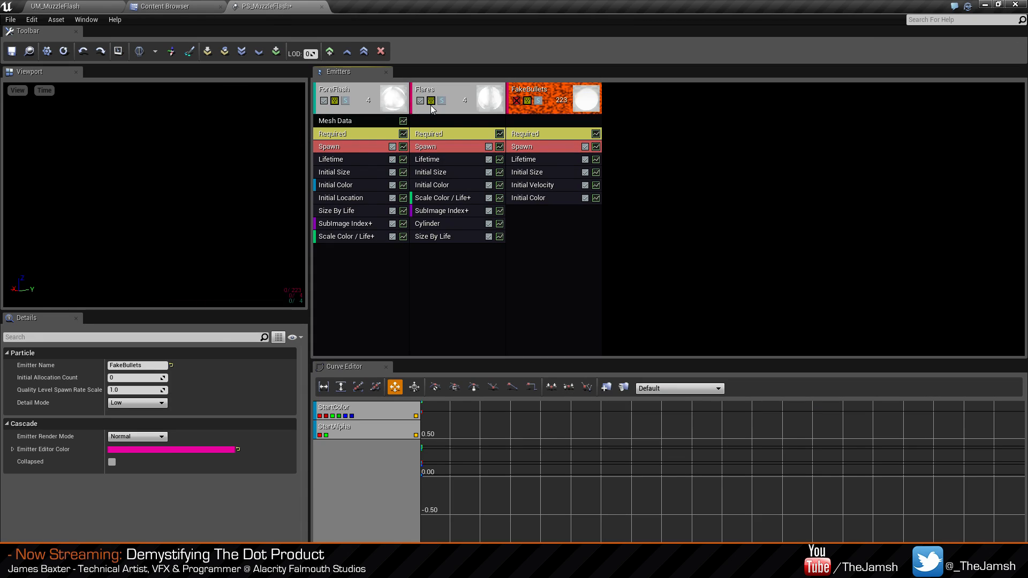
click(516, 101)
click(55, 6)
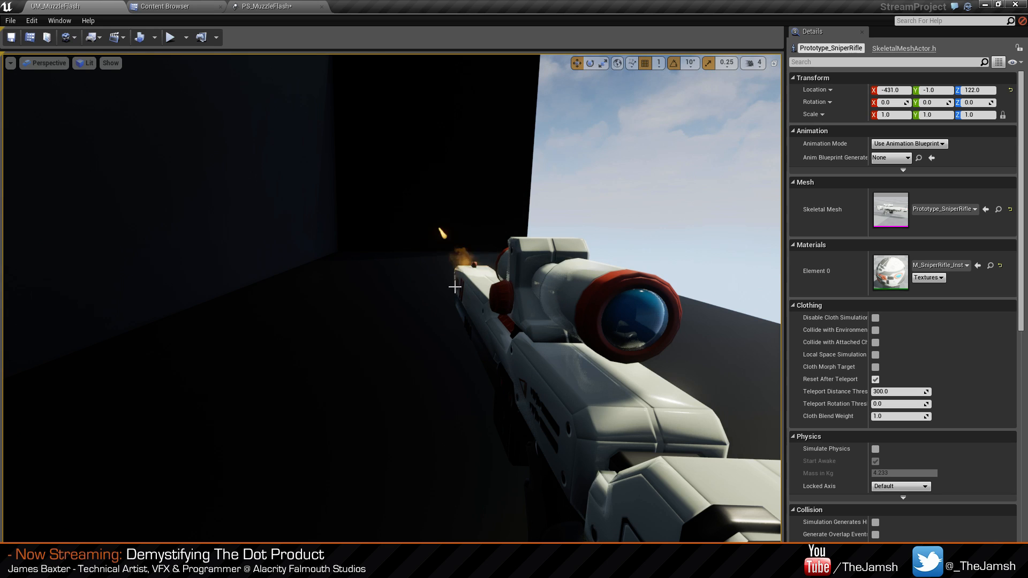
key(d)
right_drag(549, 303, 487, 311)
key(a)
key(s)
Locate the Mat_MuzzleFlash material assigned in the ForeFlash emitter's Required module of PS_MuzzleFlash.
click(298, 5)
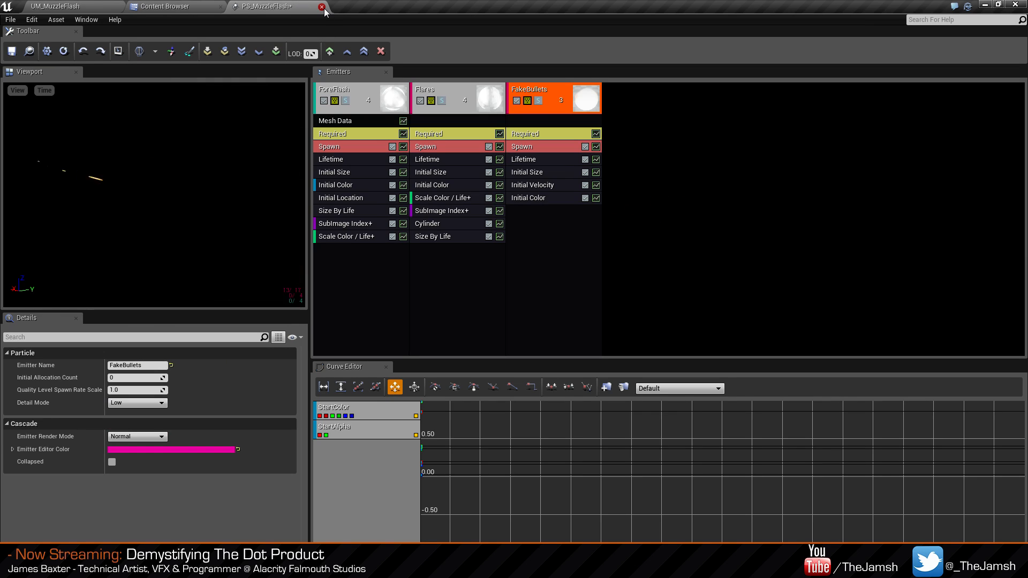
click(367, 117)
click(369, 134)
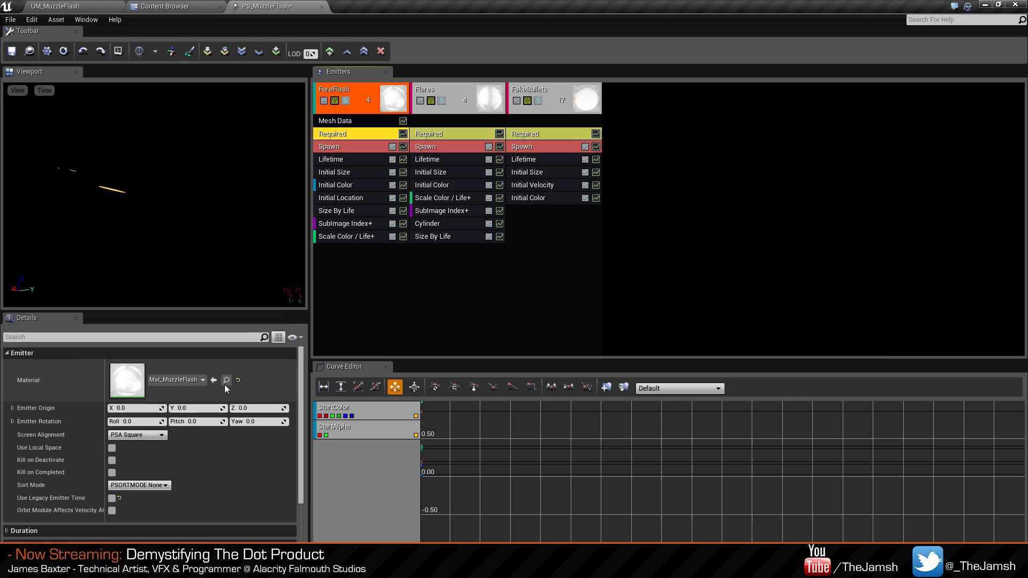
click(225, 383)
Open the Mat_MuzzleFlash material, inspect its node graph, and preview it on a plane.
double_click(775, 171)
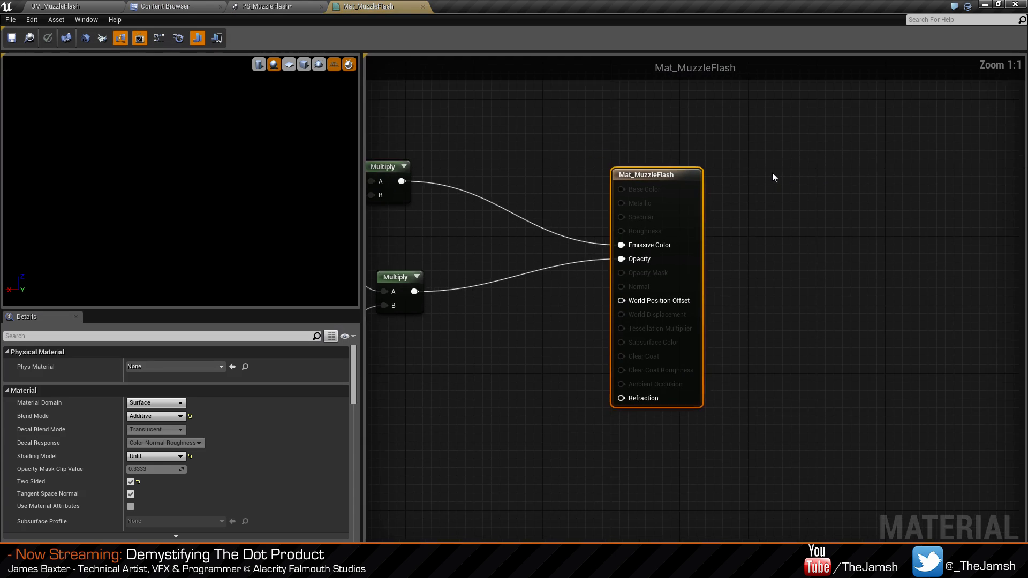
right_drag(773, 174, 809, 191)
right_drag(482, 282, 684, 284)
scroll(611, 286, down, 1)
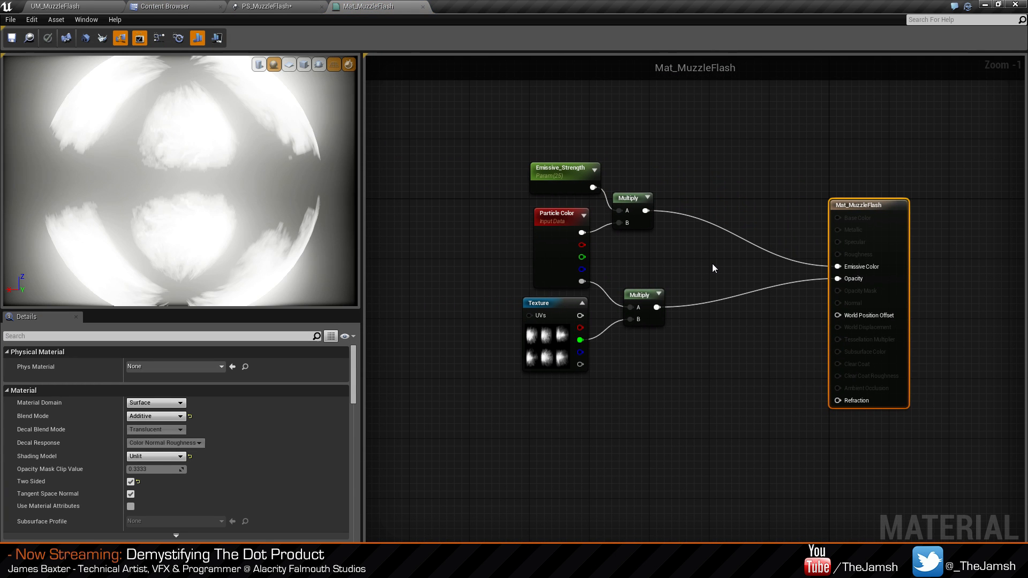
click(289, 64)
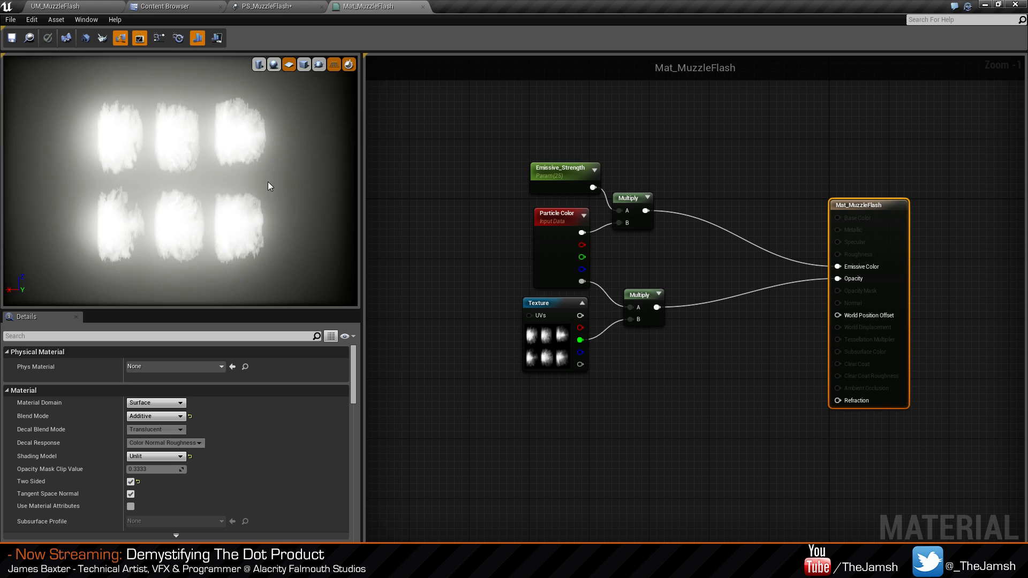
Set the Emissive_Strength parameter's default value to 1 and its description to 25.
click(537, 182)
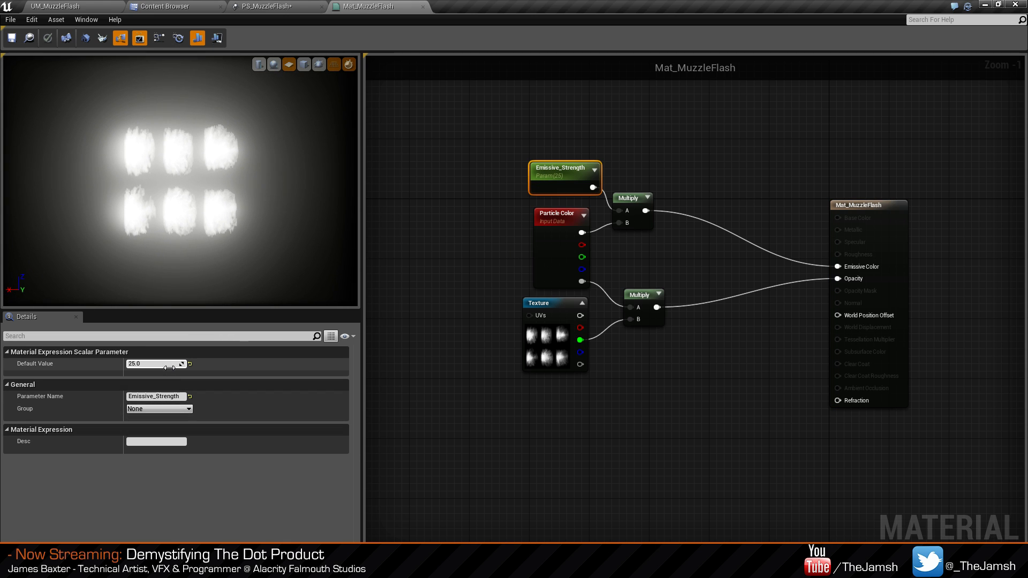
text(1)
key(Tab)
key(Tab)
key(Tab)
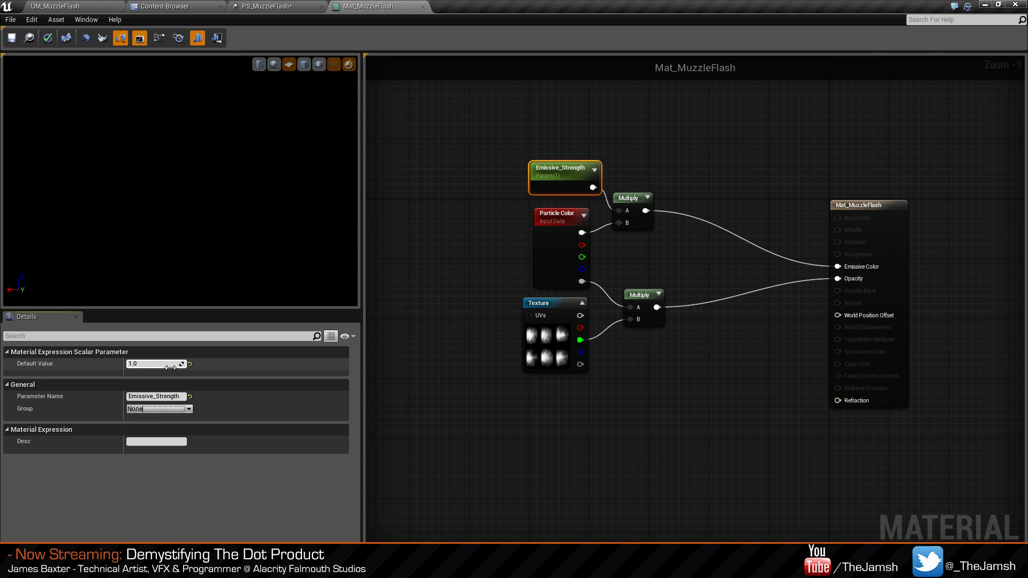
text(25)
key(Return)
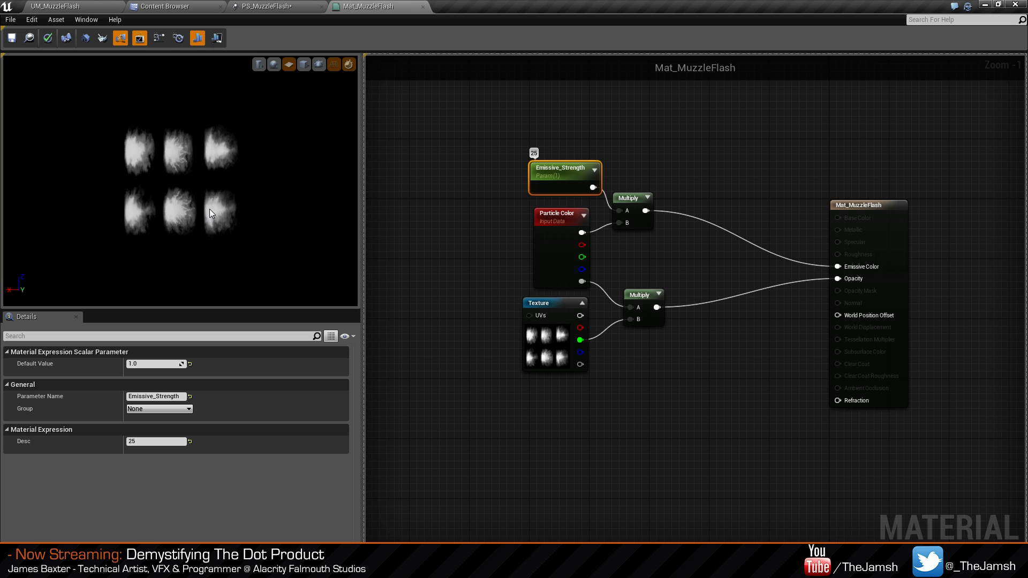
Orbit the plane preview to examine the flash texture face-on, edge-on and at oblique angles.
scroll(200, 190, up, 6)
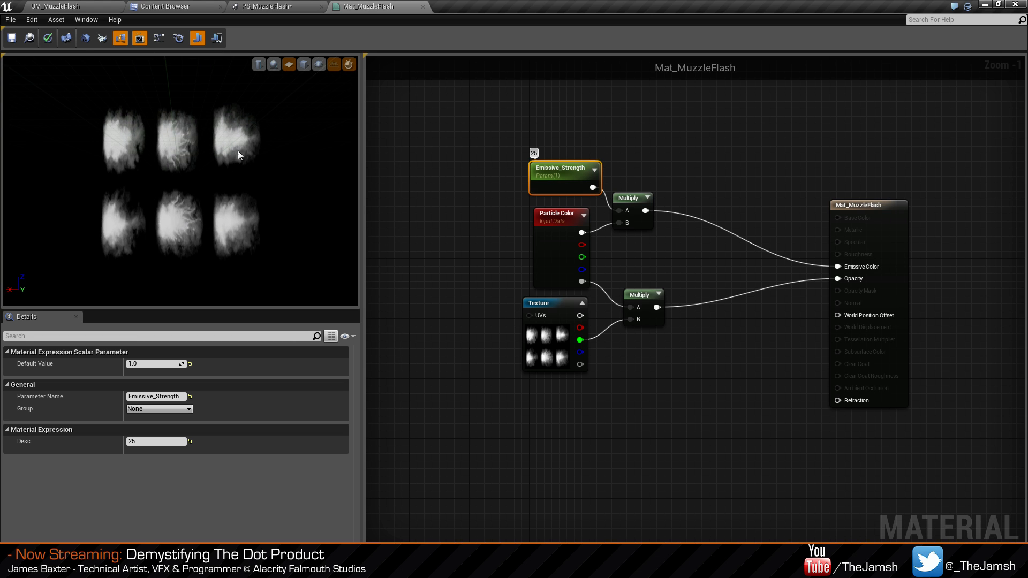
drag(239, 155, 247, 197)
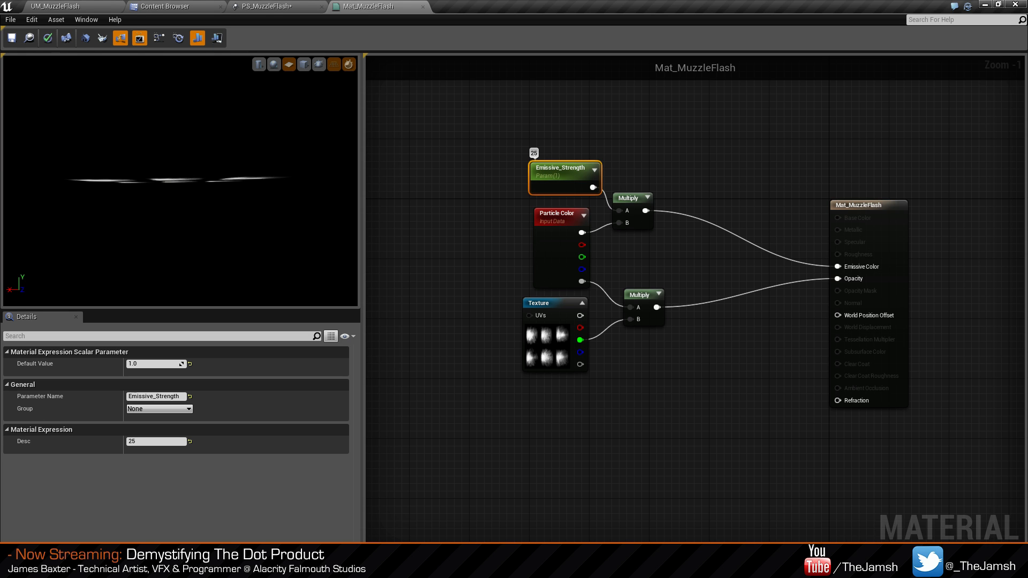
drag(240, 176, 193, 155)
drag(264, 207, 305, 196)
drag(75, 194, 218, 196)
drag(112, 197, 6, 197)
click(271, 5)
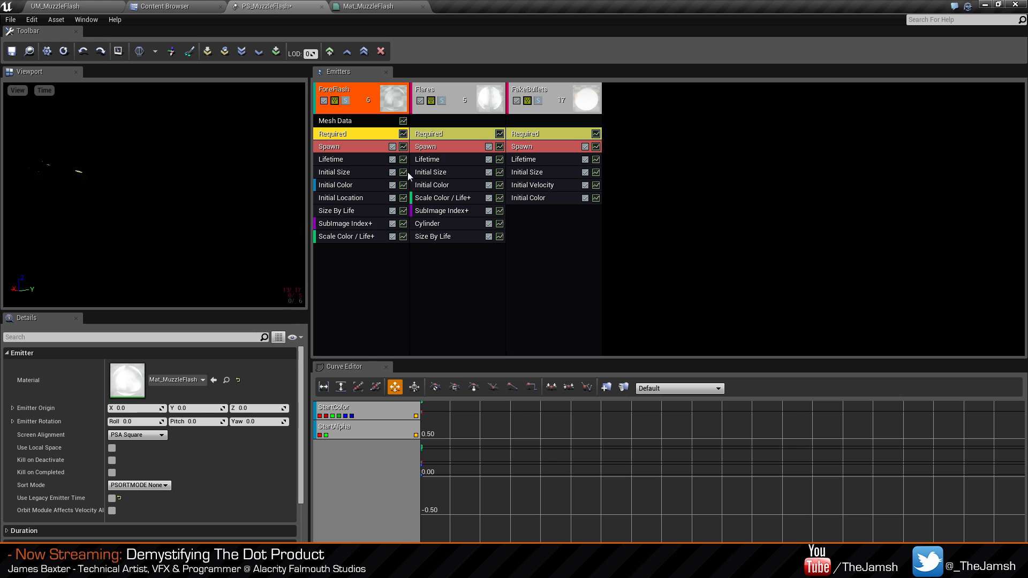
click(403, 6)
click(240, 9)
click(165, 6)
click(373, 6)
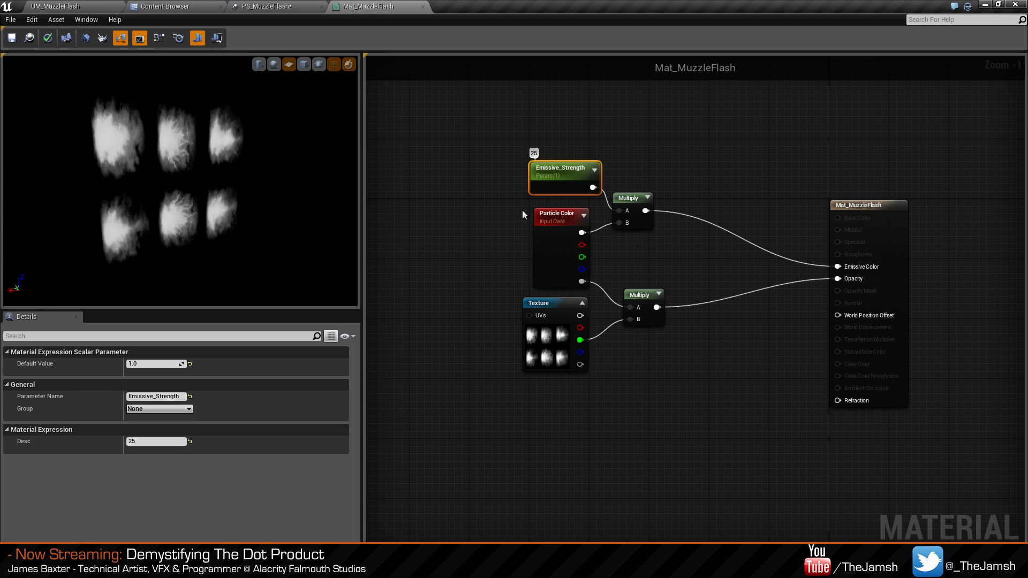
click(788, 158)
mouse_move(703, 189)
right_down()
mouse_move(719, 198)
mouse_move(692, 188)
right_up()
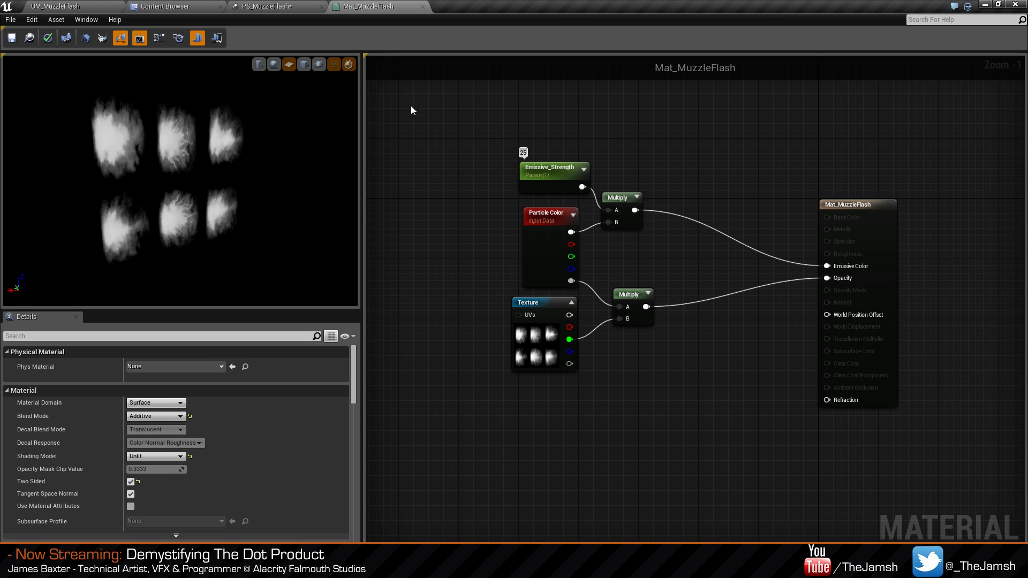
Close the Mat_MuzzleFlash material without applying its changes, and close the PS_MuzzleFlash particle system.
click(279, 6)
click(389, 7)
click(423, 7)
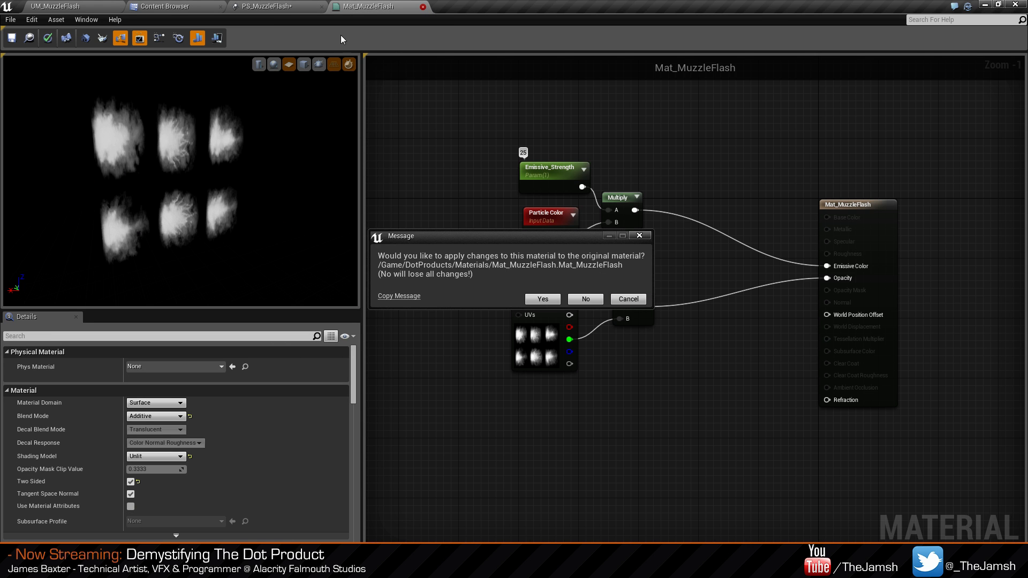
click(586, 299)
click(187, 6)
click(284, 7)
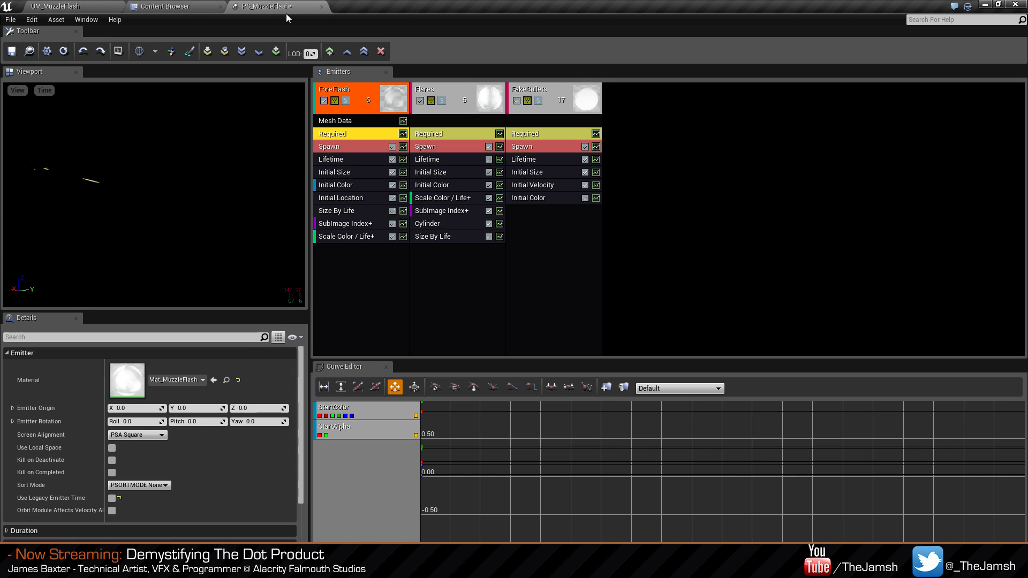
click(322, 7)
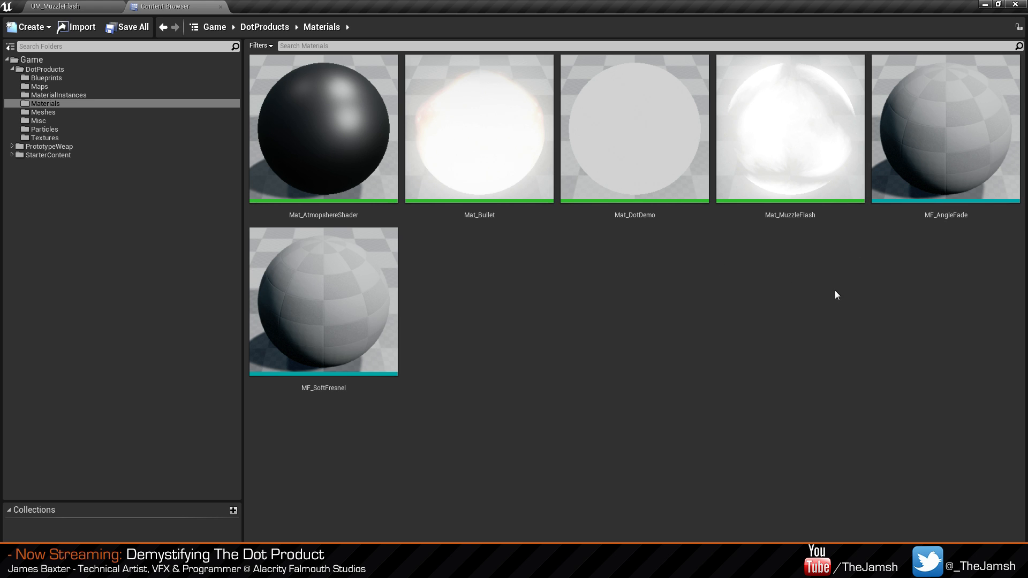
Create a blank material function with its default name in the Materials folder and delete it again.
click(59, 105)
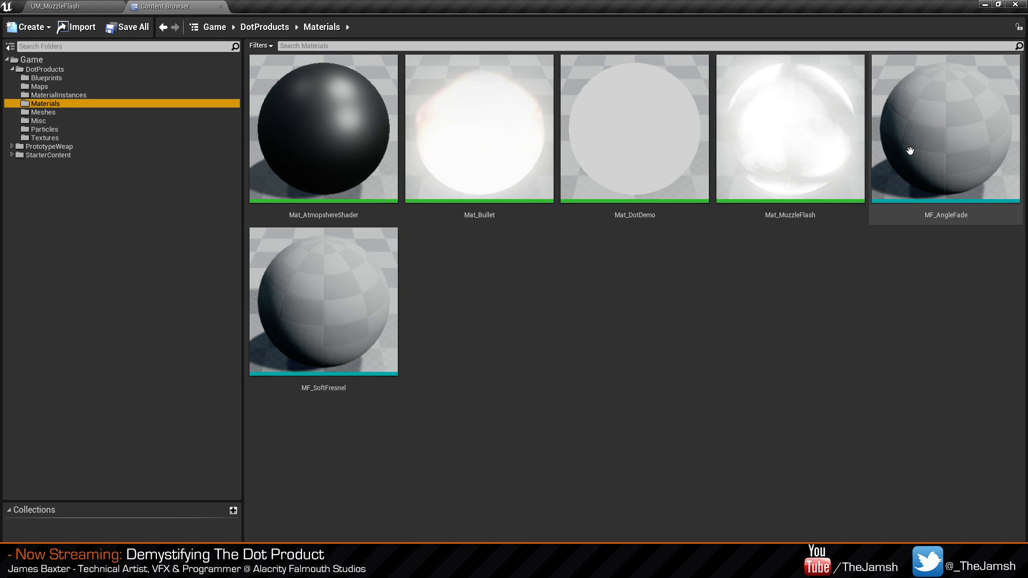
click(910, 151)
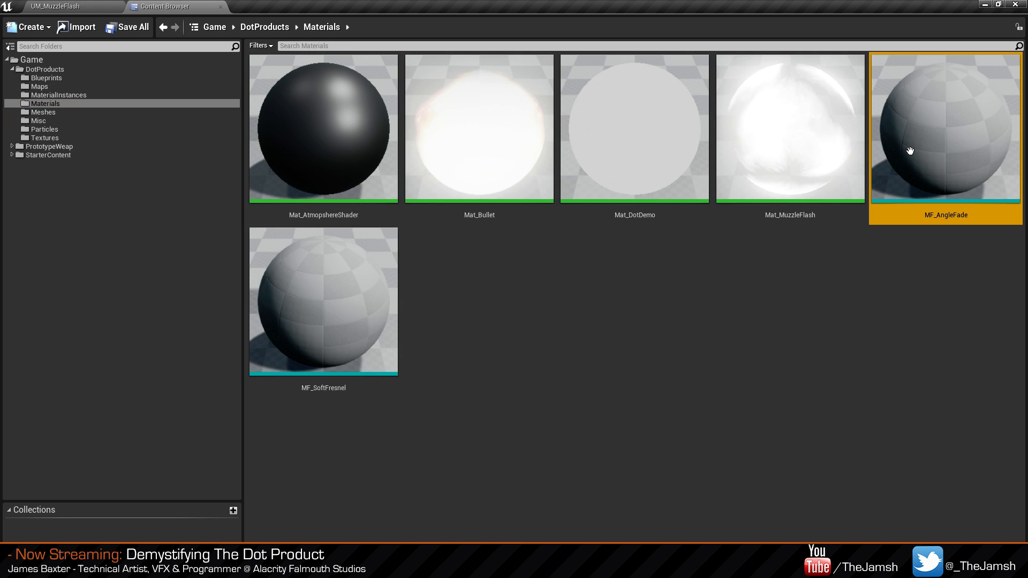
click(633, 471)
right_click(444, 280)
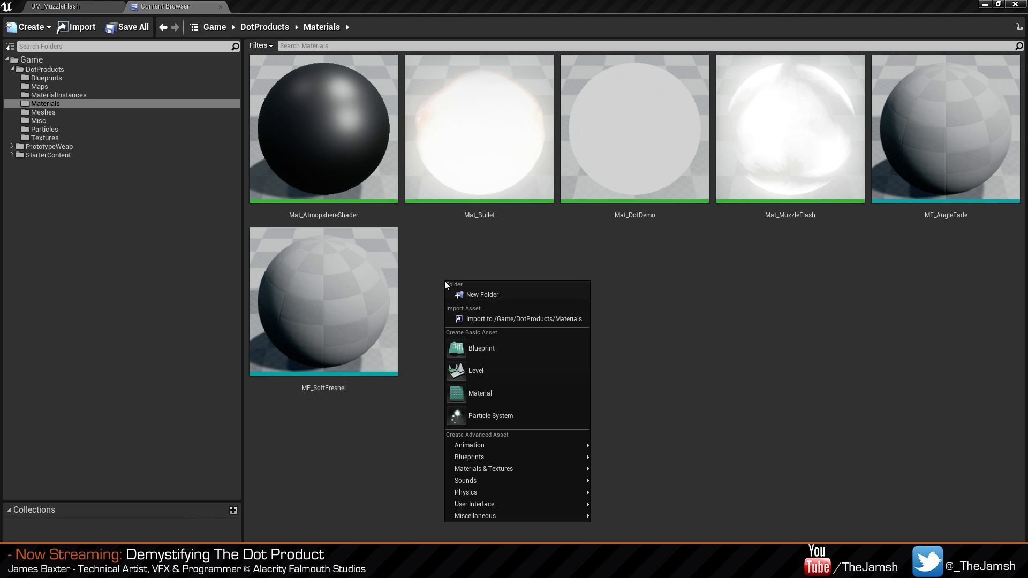
mouse_move(562, 470)
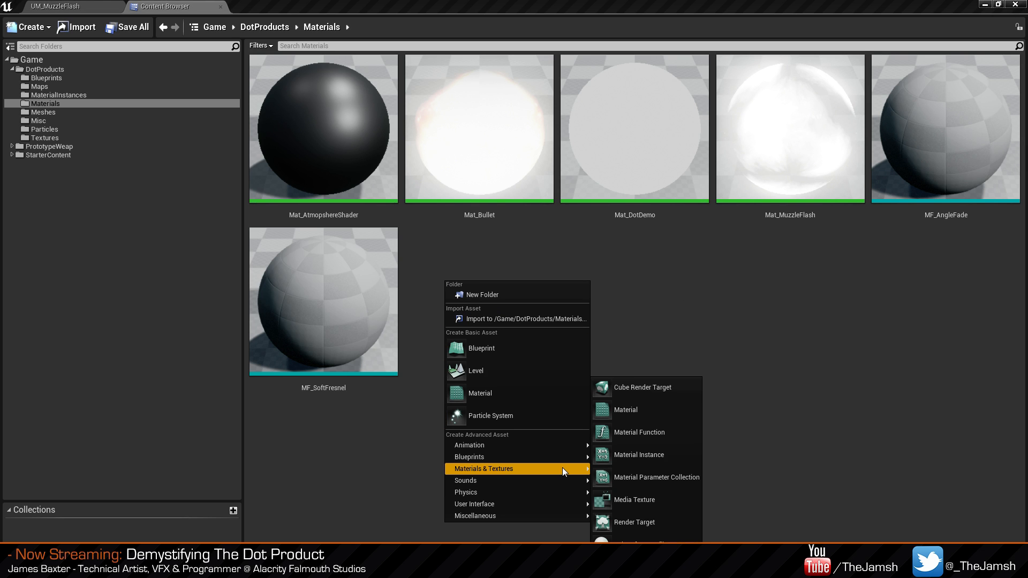
click(632, 442)
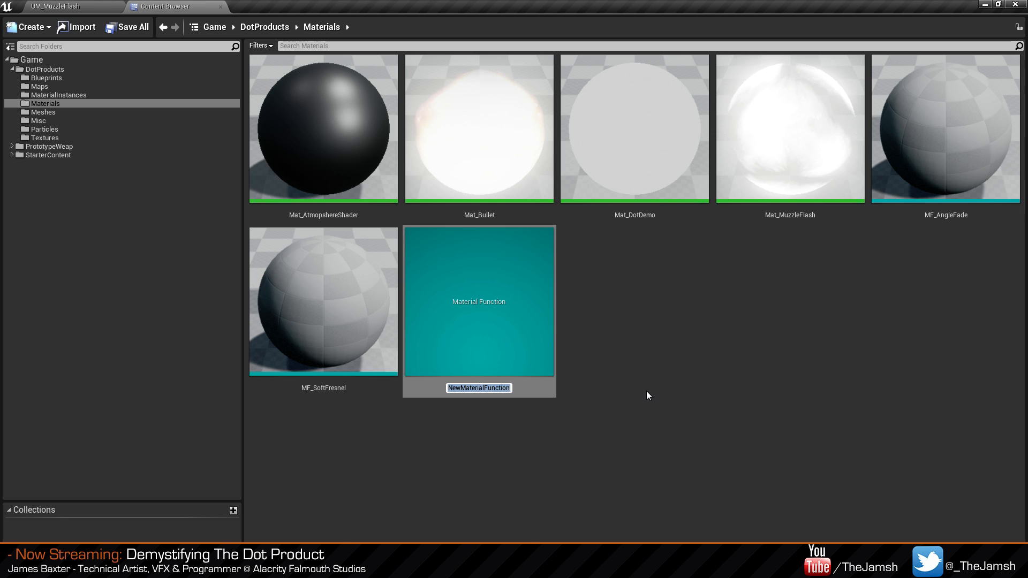
key(Return)
key(Delete)
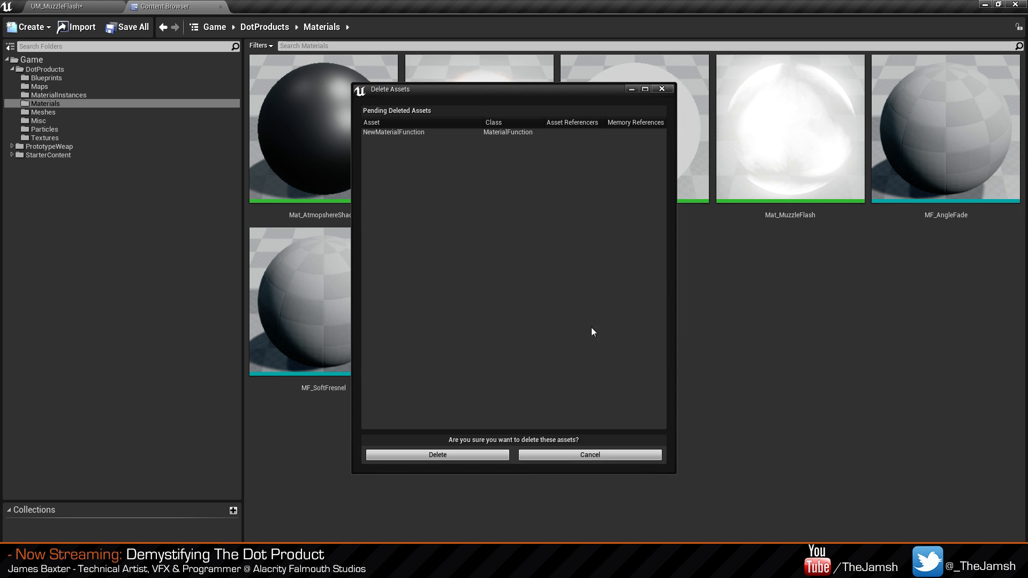
click(454, 456)
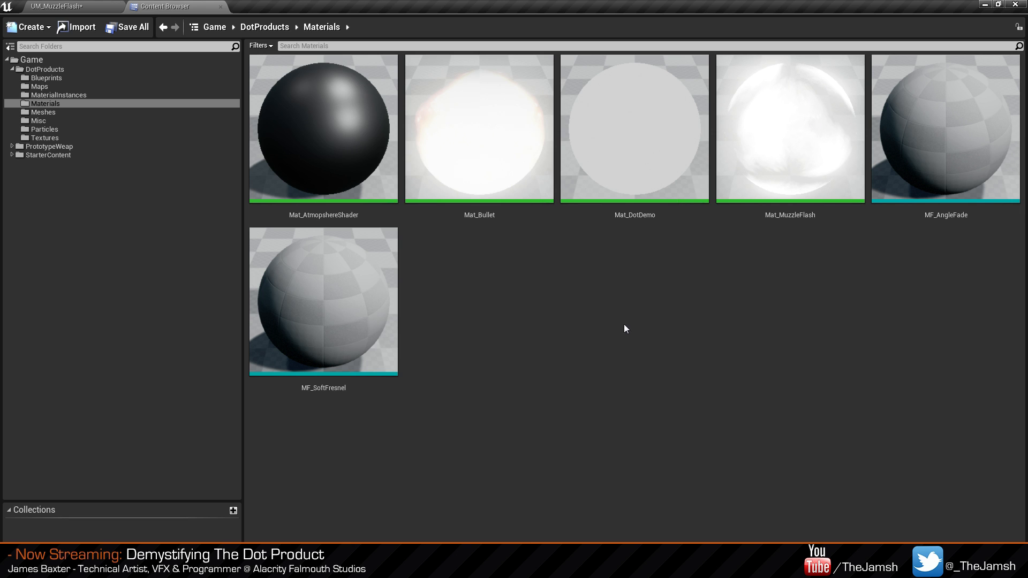
Open the MF_AngleFade material function, widen the graph area, and zoom out and rotate the sphere preview.
double_click(945, 128)
right_drag(508, 244, 638, 263)
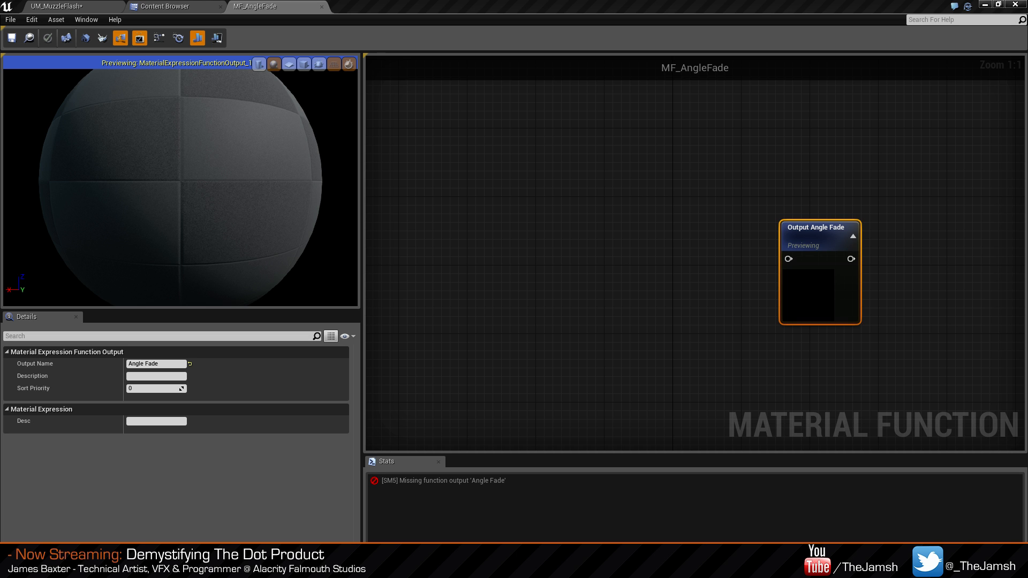
click(545, 256)
right_drag(545, 256, 654, 249)
drag(364, 273, 320, 272)
scroll(188, 193, down, 4)
drag(214, 182, 163, 203)
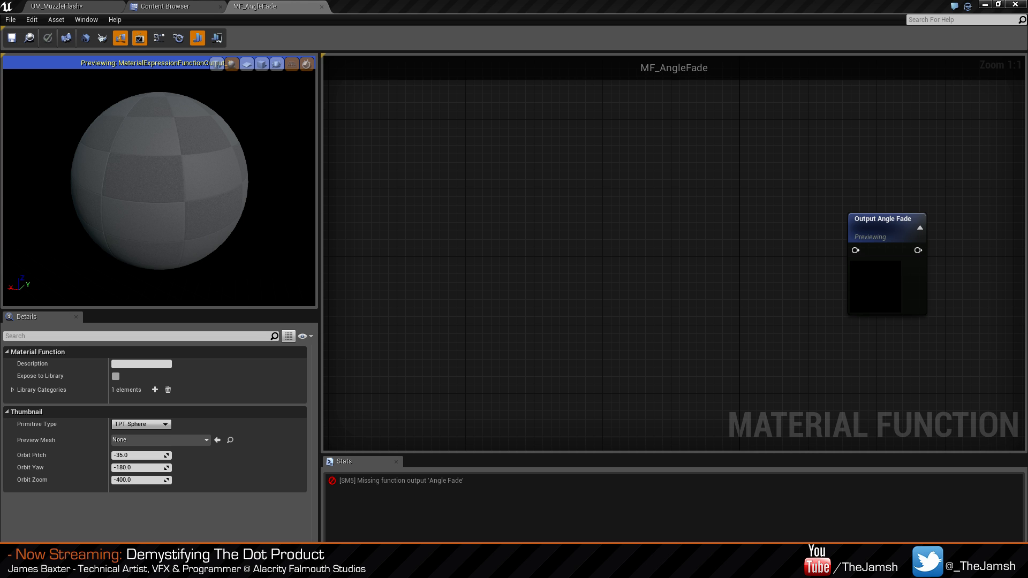
Reposition the Output Angle Fade node in the graph, leaving empty space on its input side.
right_click(737, 245)
key(Escape)
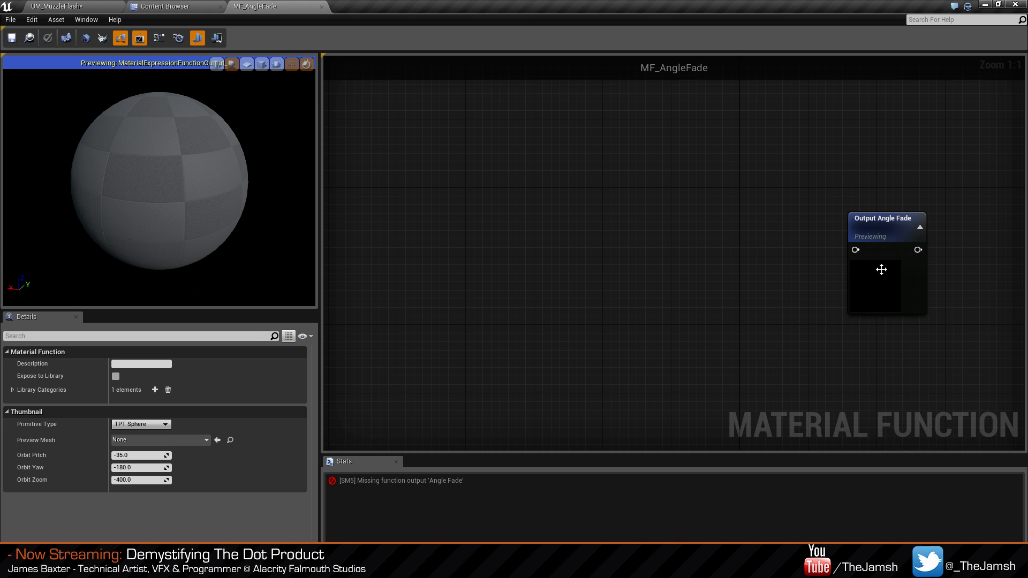
right_drag(797, 165, 828, 263)
drag(896, 318, 811, 172)
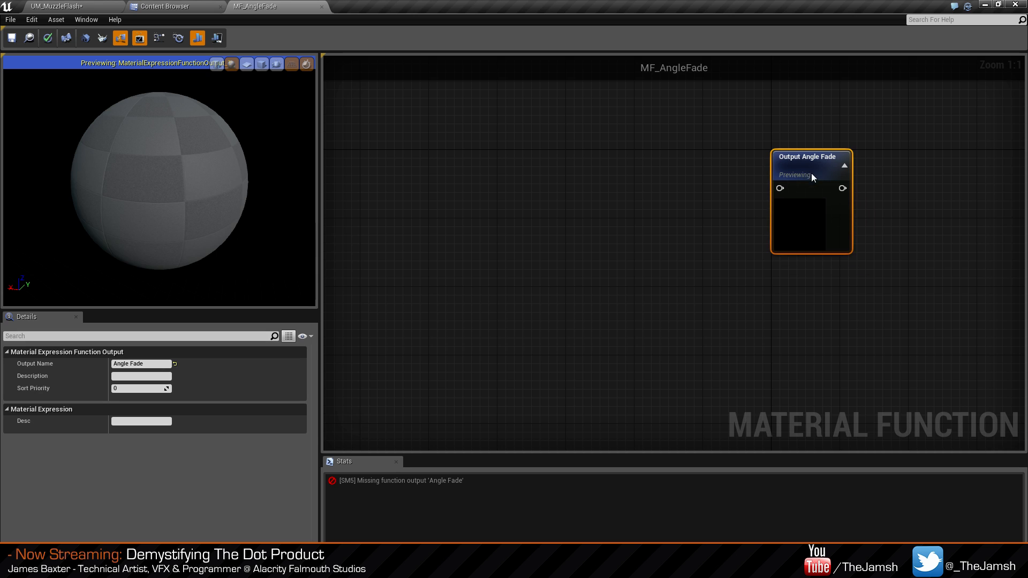
right_drag(675, 190, 720, 227)
click(707, 212)
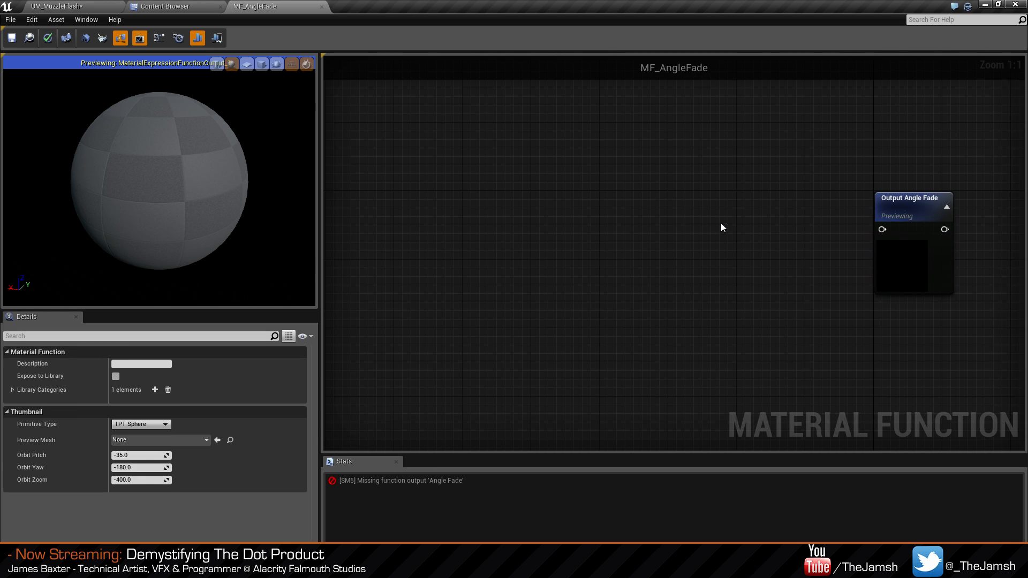
right_drag(766, 255, 752, 308)
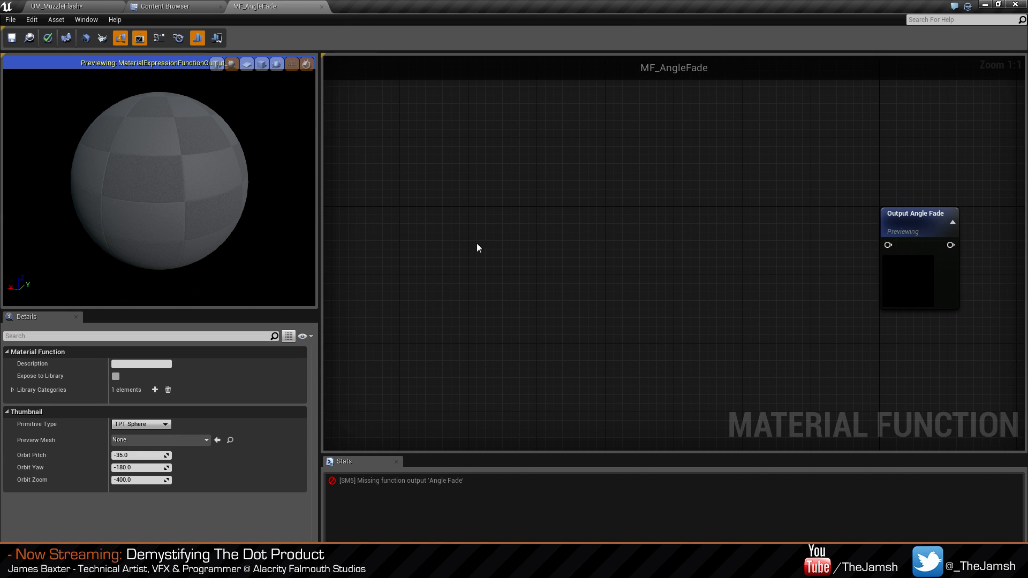
Open the Mat_MuzzleFlash material from the Materials folder and show its node graph.
click(187, 6)
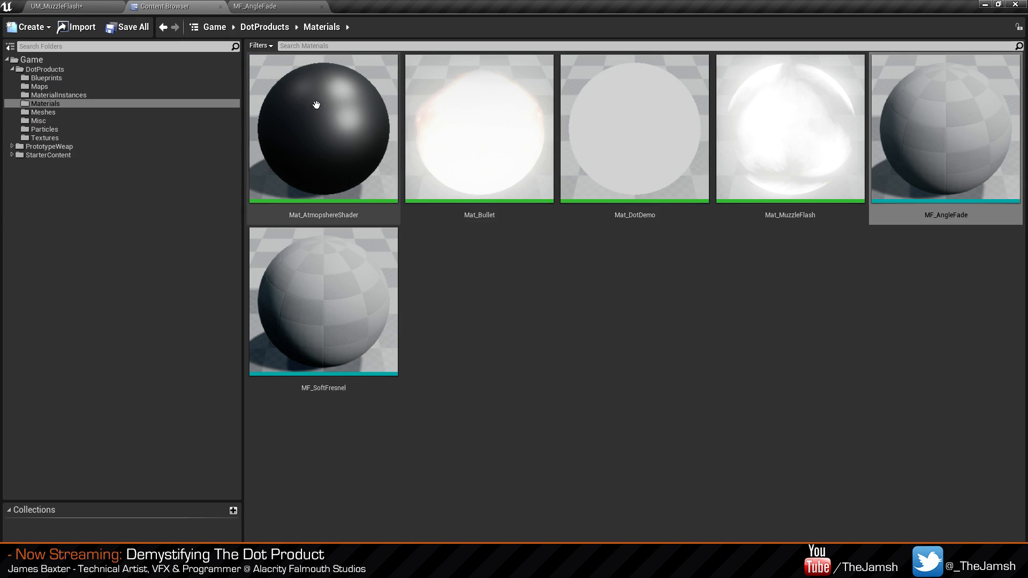
double_click(757, 192)
right_drag(533, 356, 670, 317)
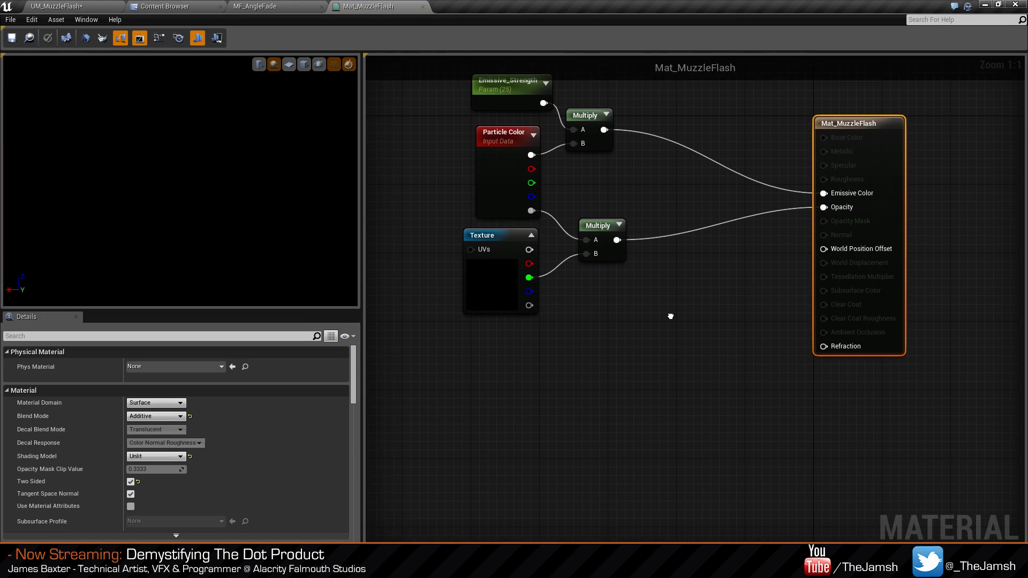
Add a material function call node below the Multiply nodes and assign MF_AngleFade to it.
right_click(519, 399)
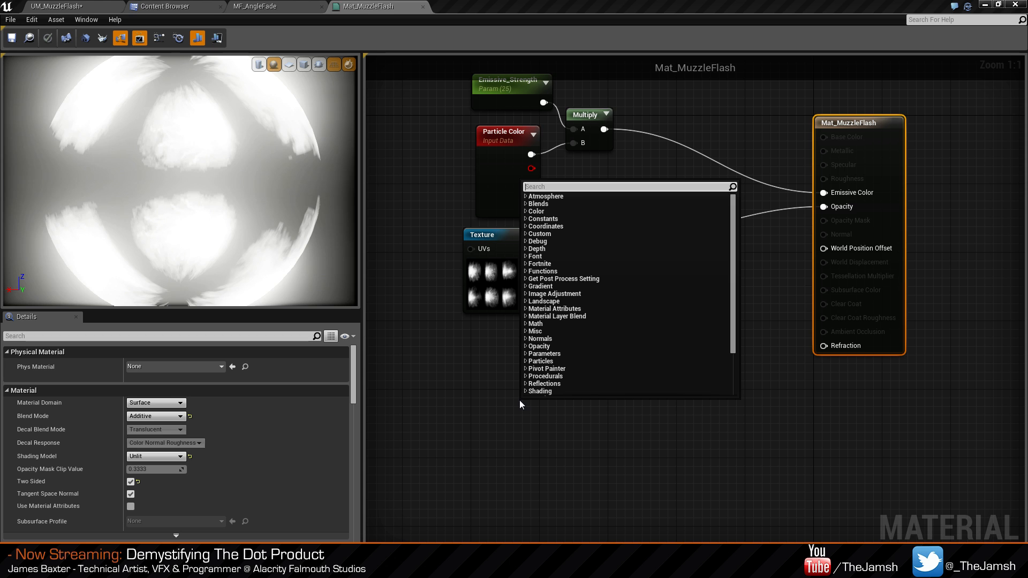
text(mater)
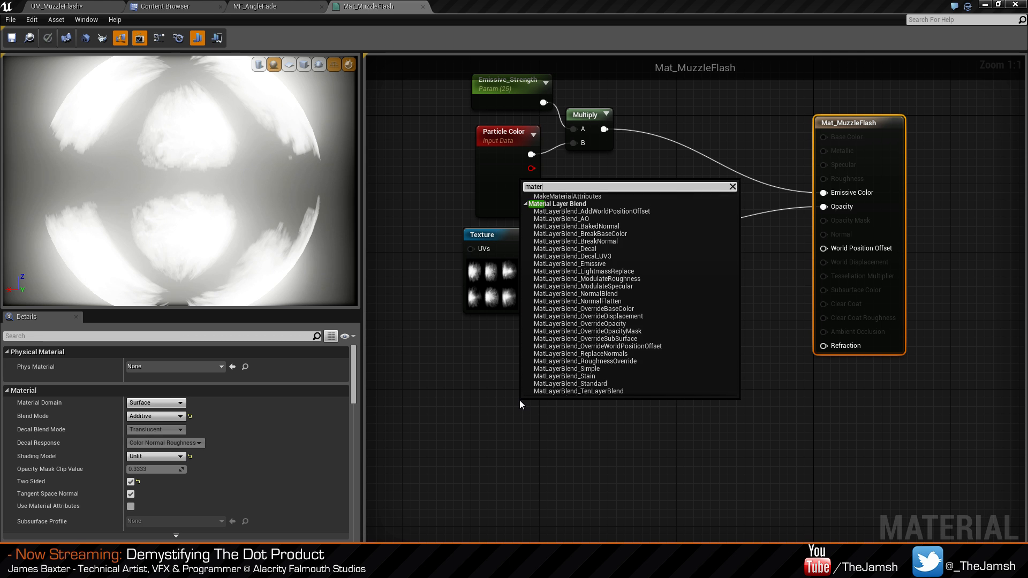
key(Up)
key(Return)
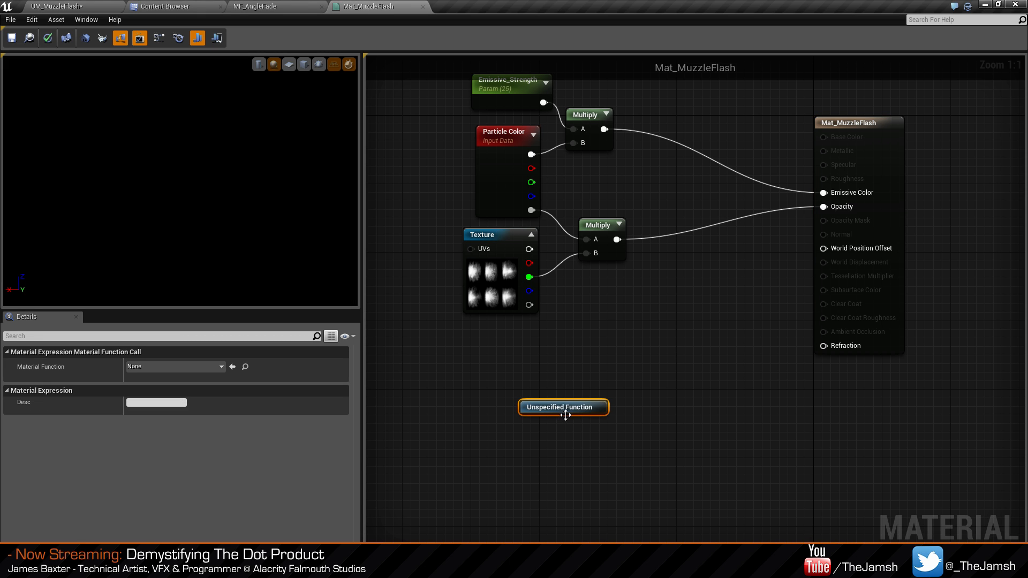
drag(565, 415, 697, 328)
click(180, 368)
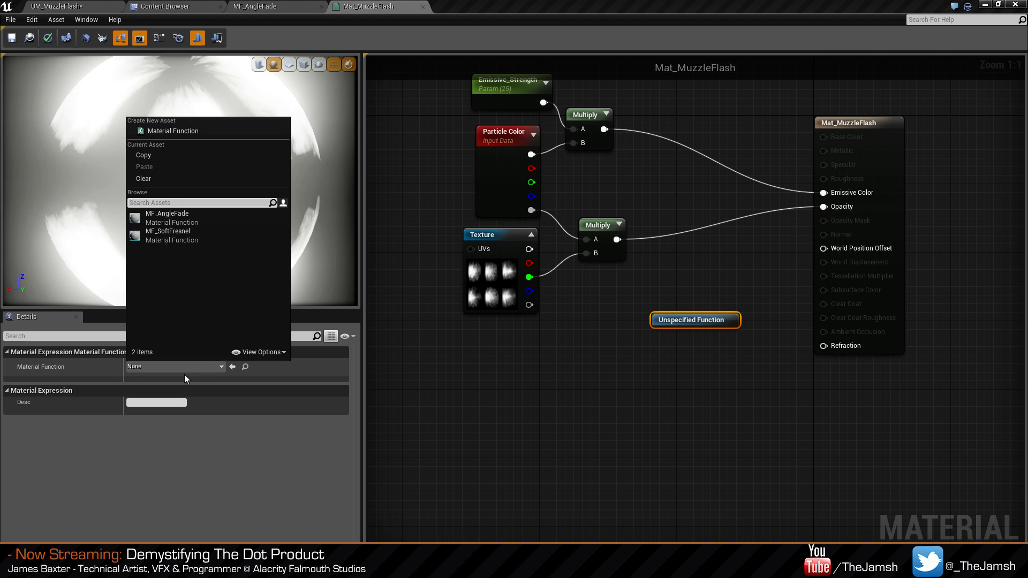
click(204, 215)
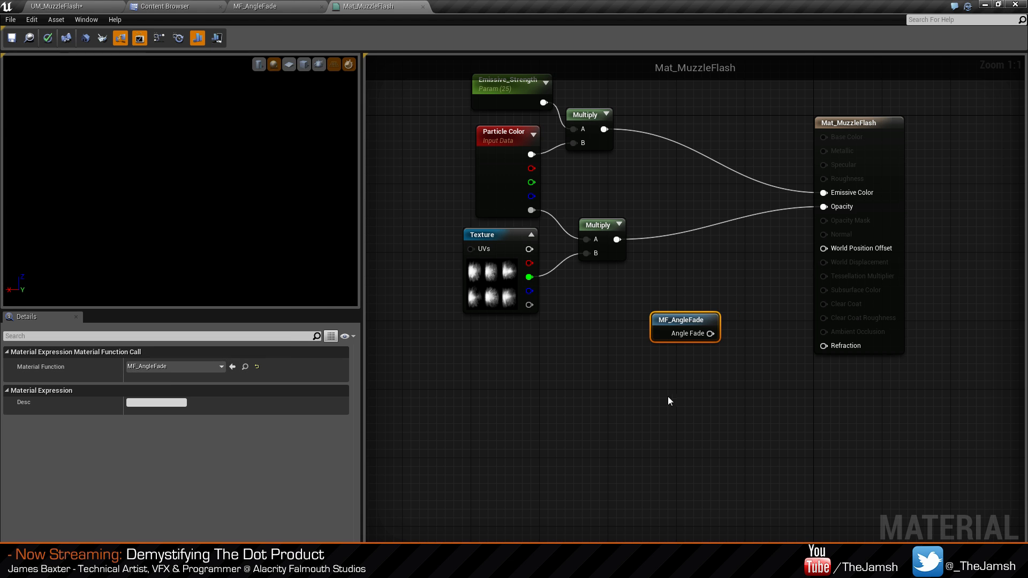
Place the MF_AngleFade node just below the lower Multiply node, then delete it from the material.
drag(696, 326, 607, 288)
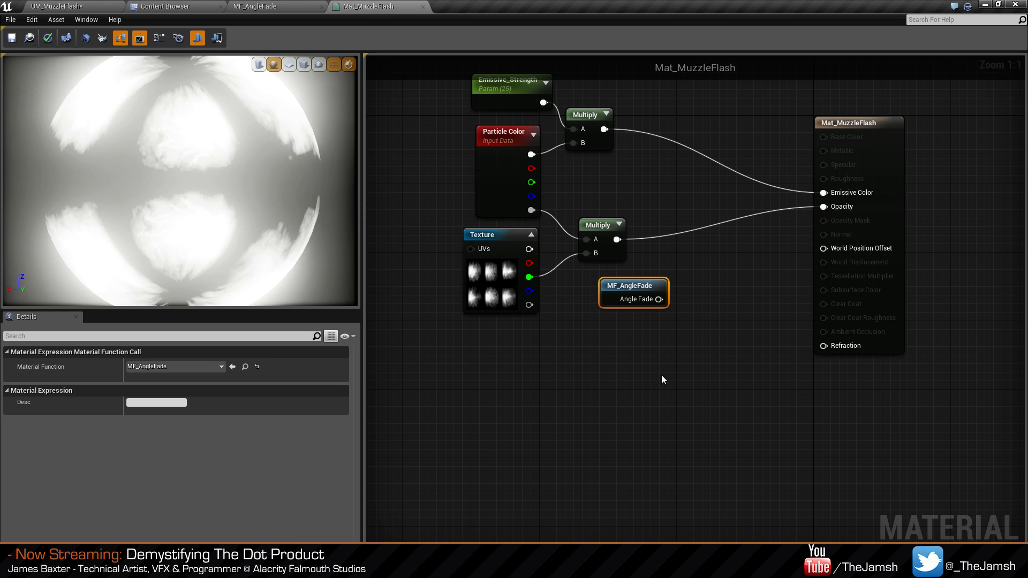
click(716, 303)
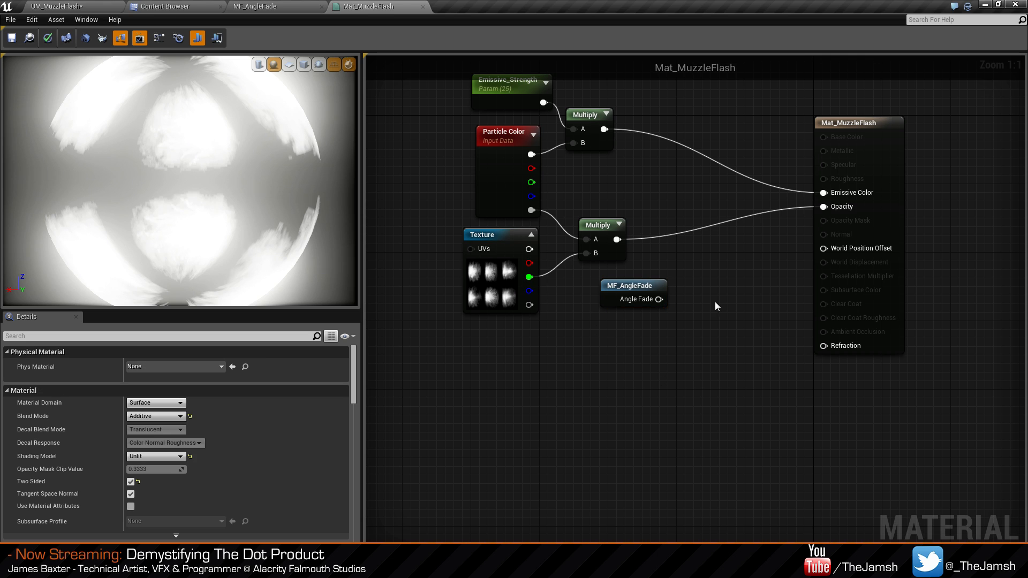
click(620, 303)
key(Delete)
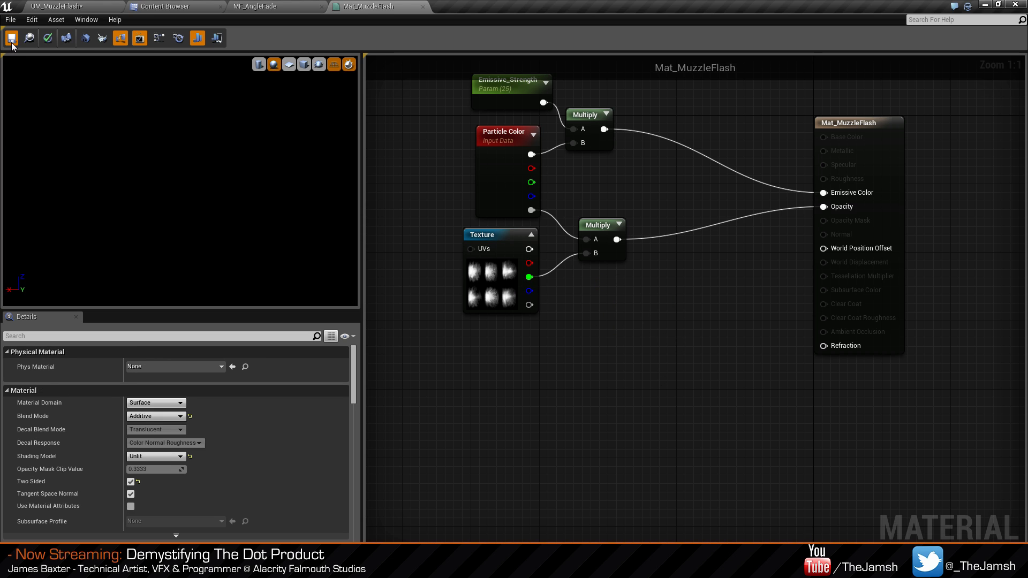
Align the Particle Color, Texture and two Multiply nodes neatly, and close Mat_MuzzleFlash to return to MF_AngleFade.
right_click(442, 145)
right_drag(442, 145, 465, 193)
drag(517, 207, 512, 200)
click(493, 165)
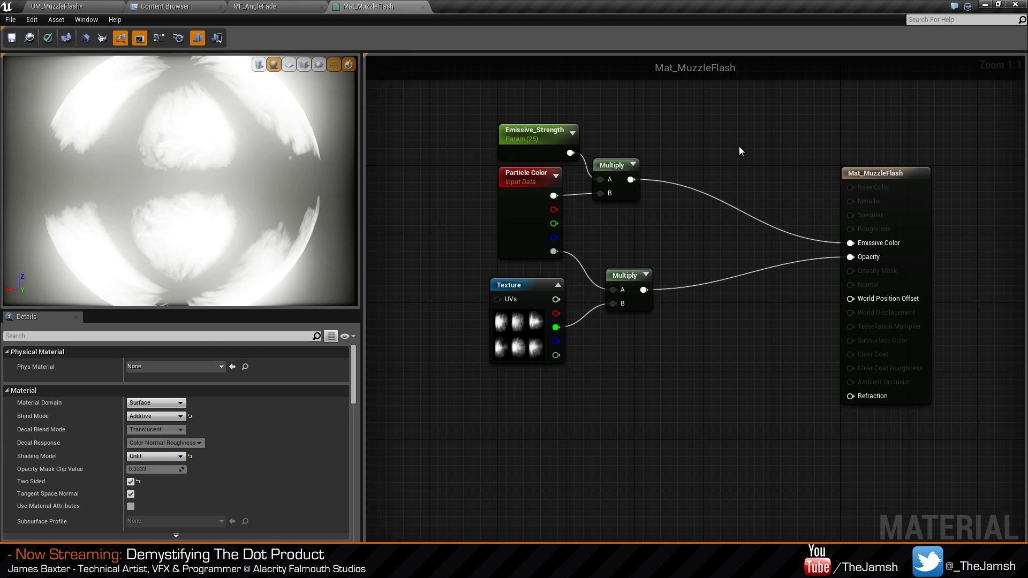
mouse_move(516, 318)
mouse_down()
mouse_move(524, 301)
mouse_move(524, 309)
mouse_up()
click(669, 375)
drag(645, 310, 637, 306)
click(661, 338)
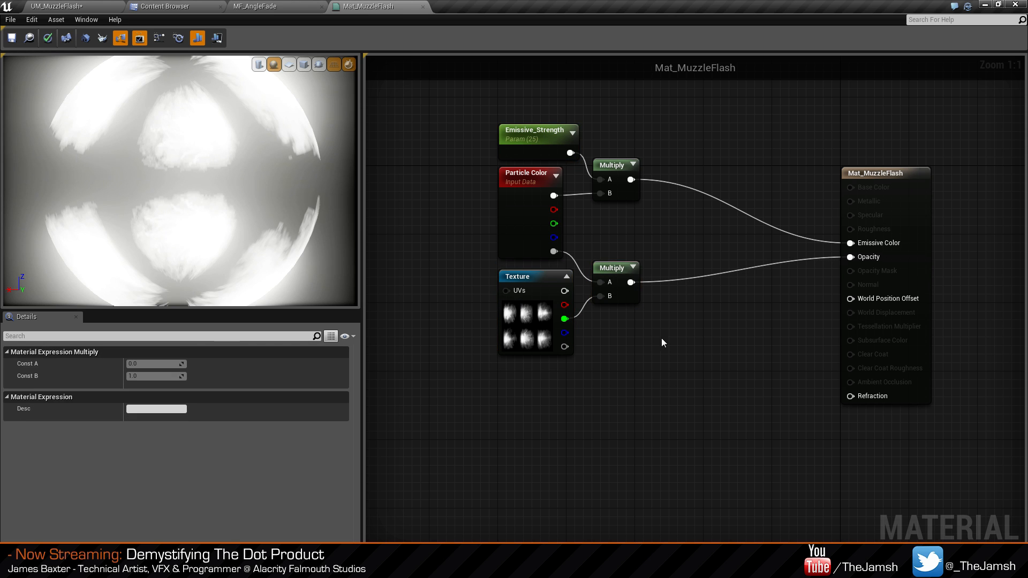
drag(631, 196, 631, 190)
click(658, 236)
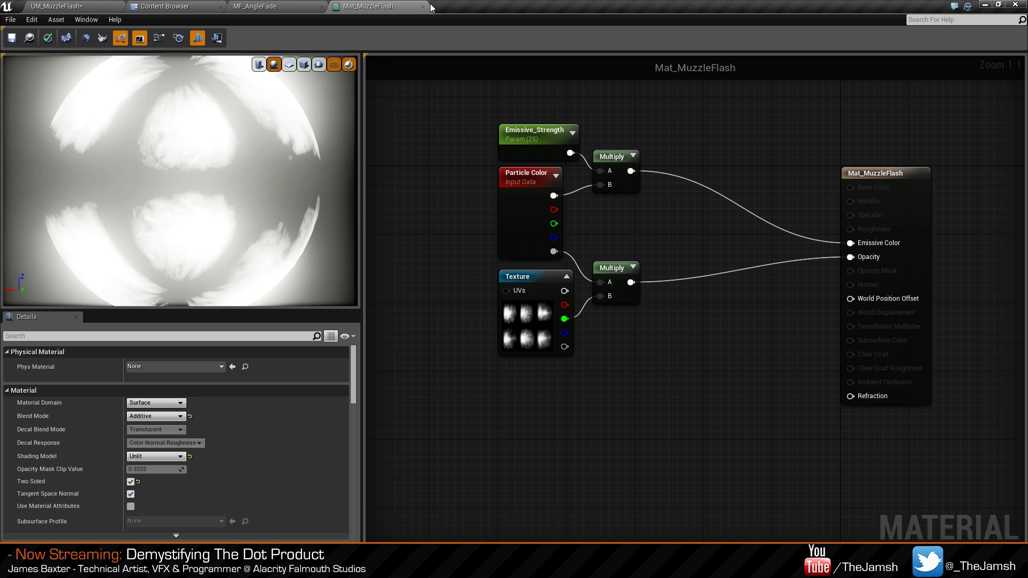
click(423, 7)
click(544, 300)
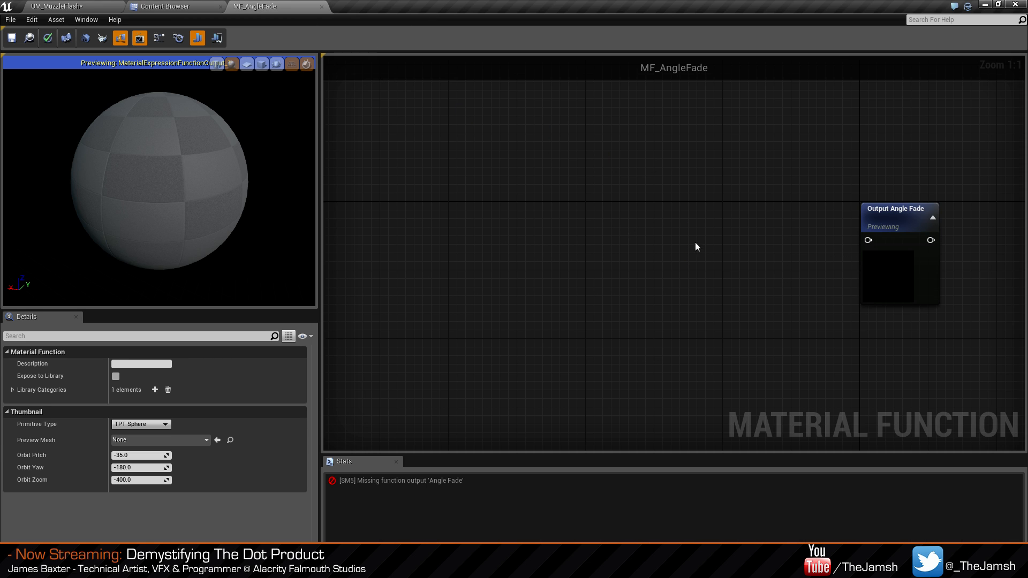
Add a DotProduct node to the MF_AngleFade graph, level with the Output Angle Fade node on its input side.
mouse_move(695, 247)
right_down()
mouse_move(649, 224)
mouse_move(684, 273)
mouse_move(653, 214)
mouse_move(681, 237)
right_up()
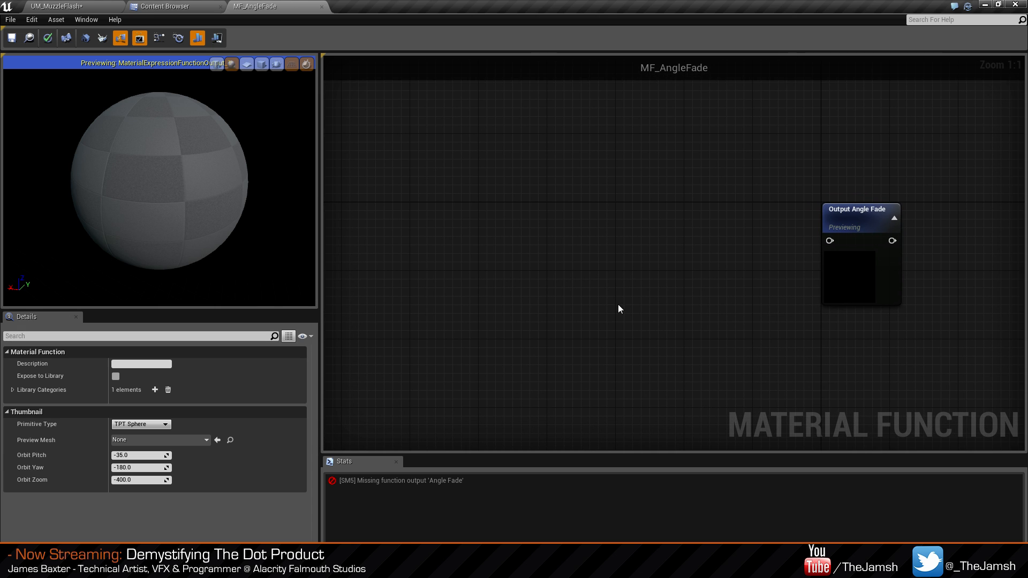
right_drag(618, 305, 628, 298)
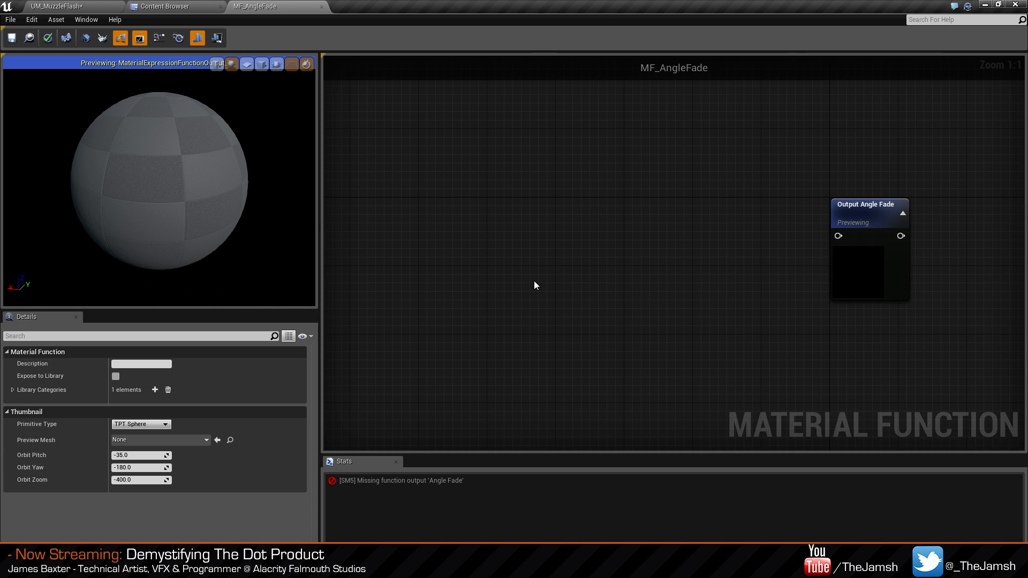
right_click(501, 242)
text(dot)
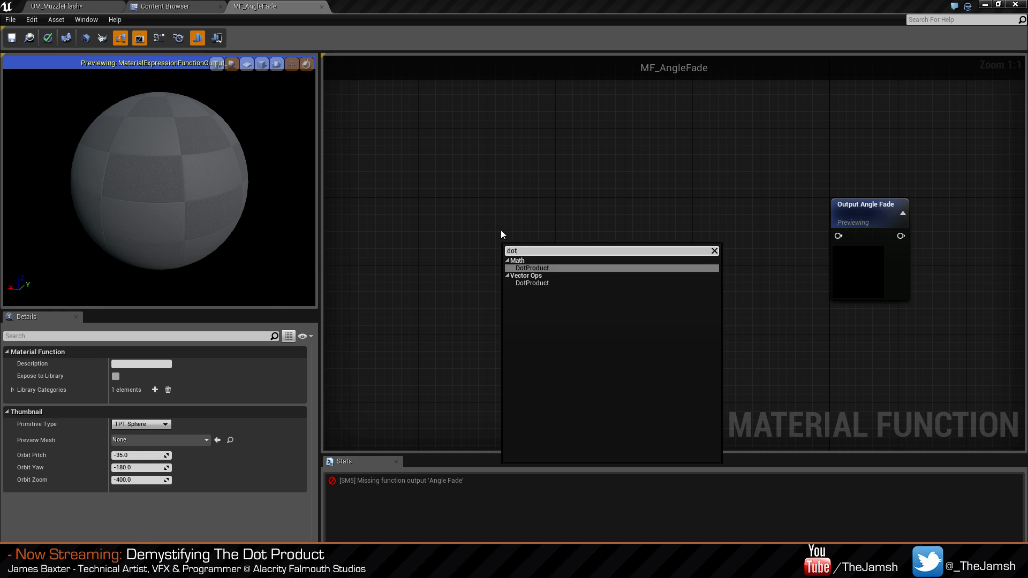
key(Return)
drag(526, 256, 517, 216)
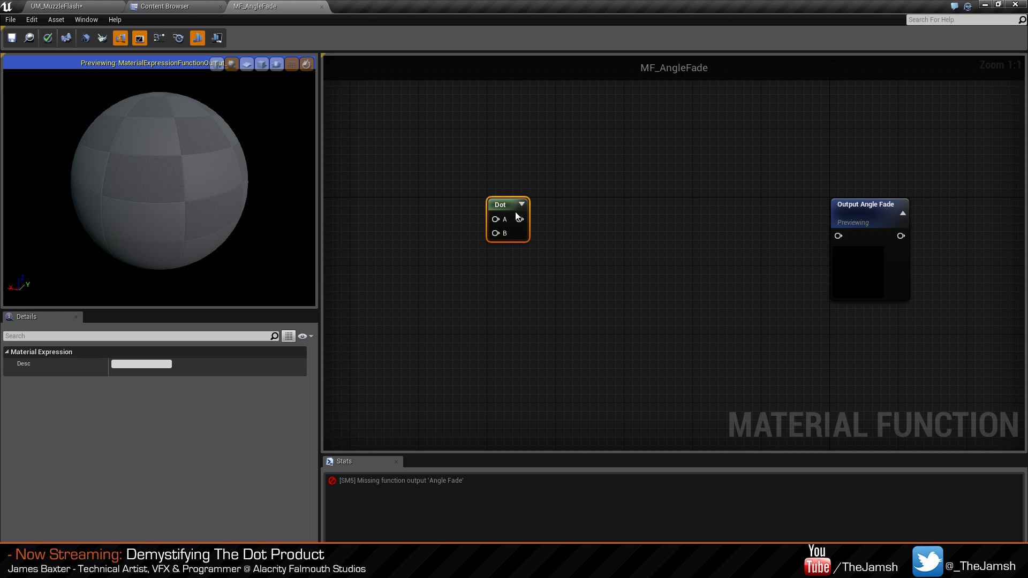
click(550, 284)
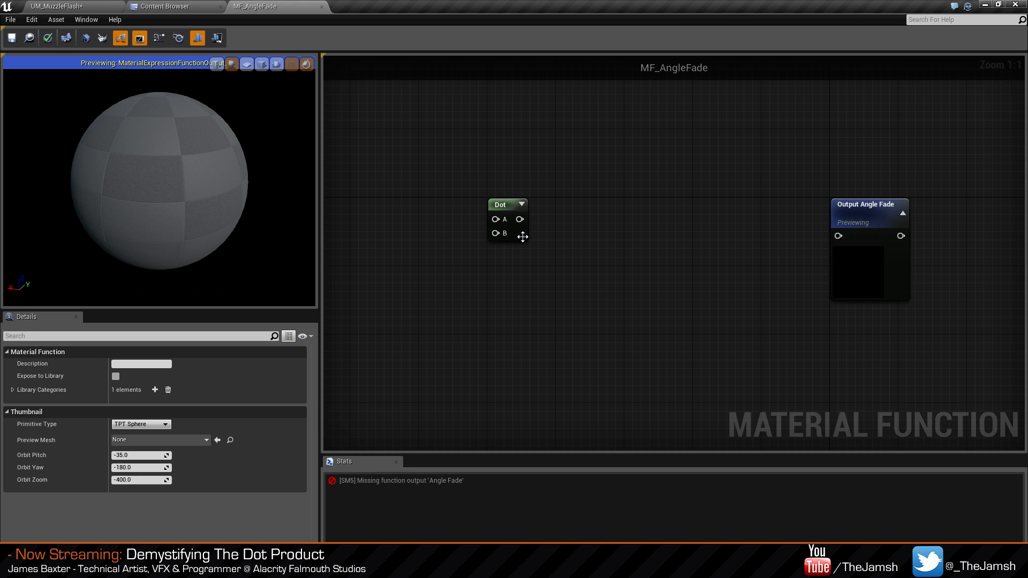
Add a VertexNormalWS node to the MF_AngleFade graph on the input side of the Dot node.
right_drag(549, 280, 628, 290)
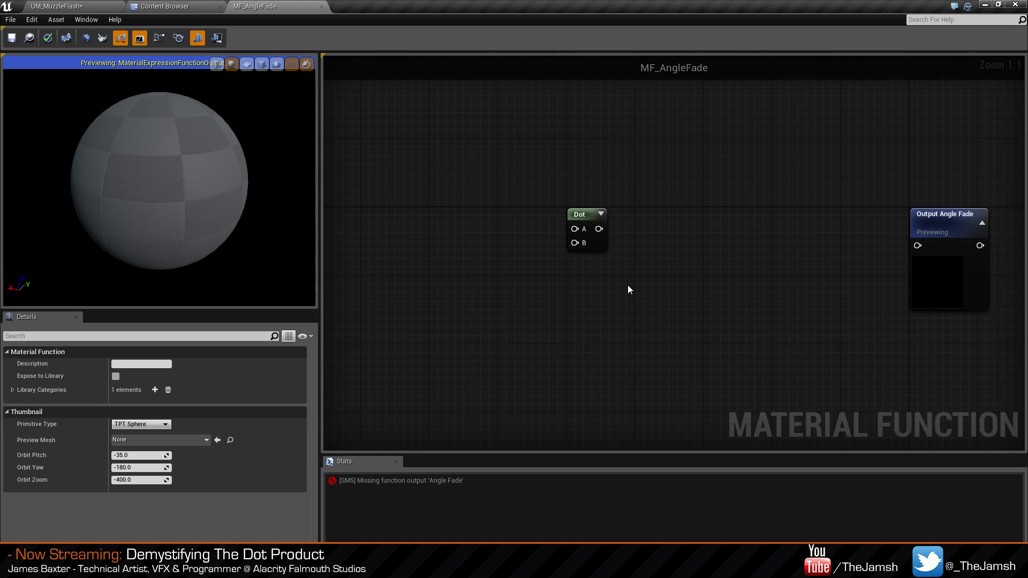
right_drag(552, 266, 633, 279)
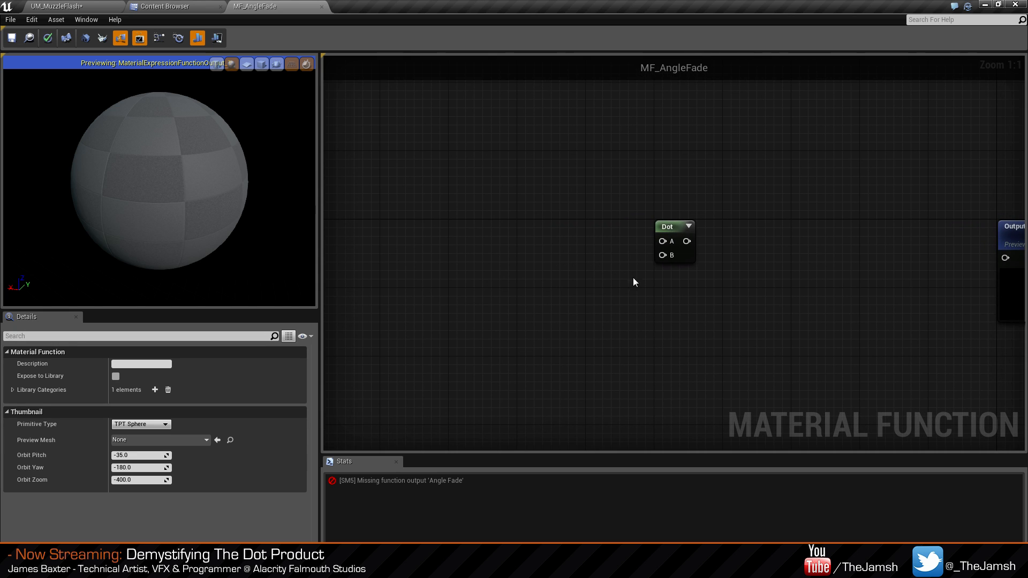
right_click(565, 222)
text(vertex)
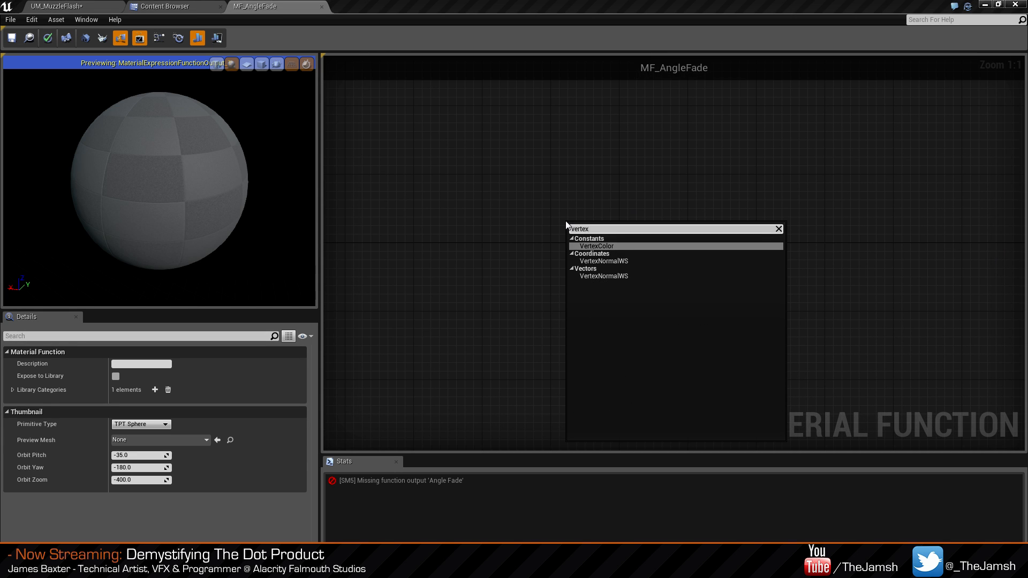
key(Down)
key(Return)
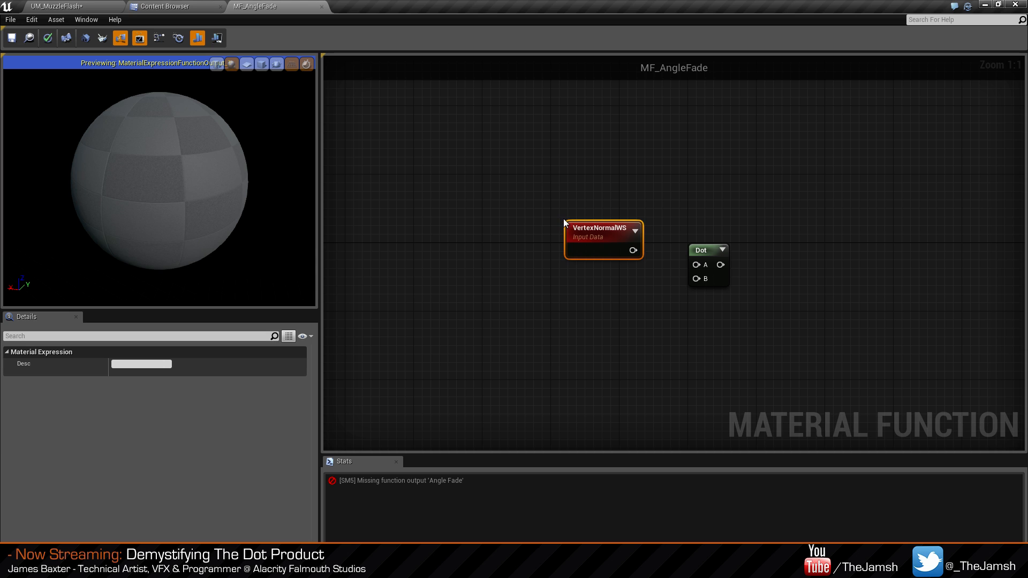
Move the VertexNormalWS node farther out from the Dot node's inputs and slightly above it.
drag(605, 246, 588, 232)
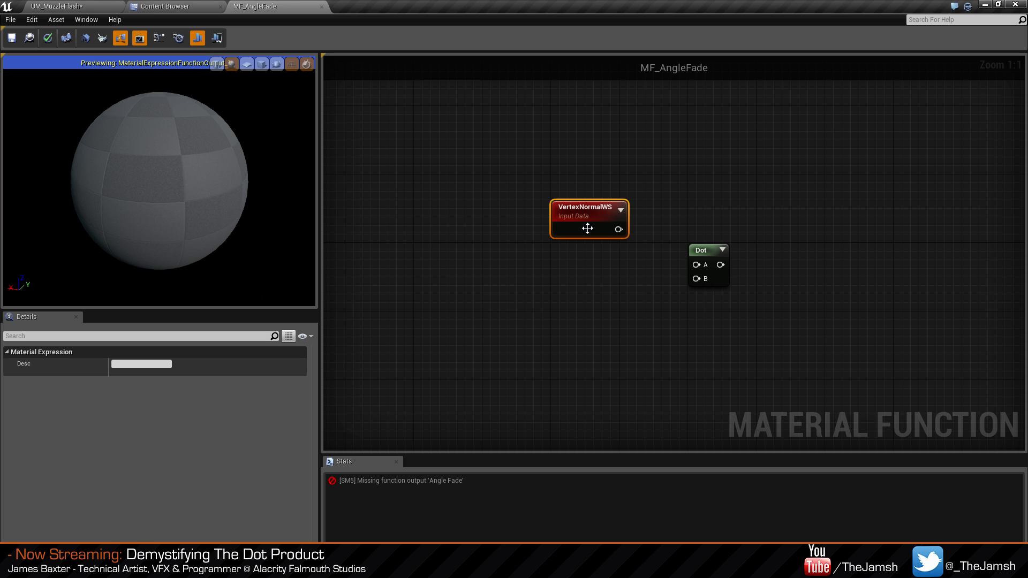
drag(587, 229, 531, 219)
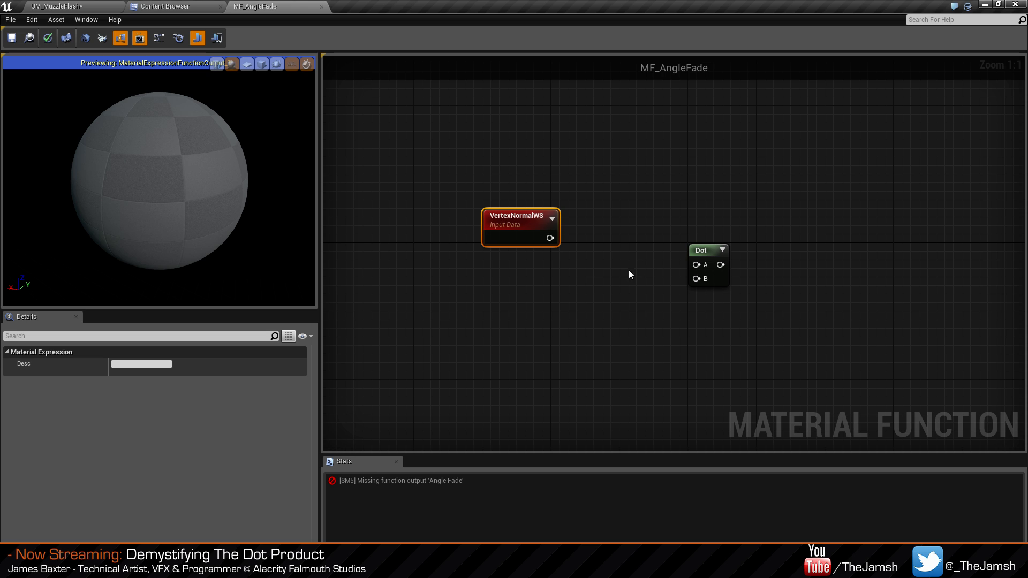
drag(507, 227, 506, 192)
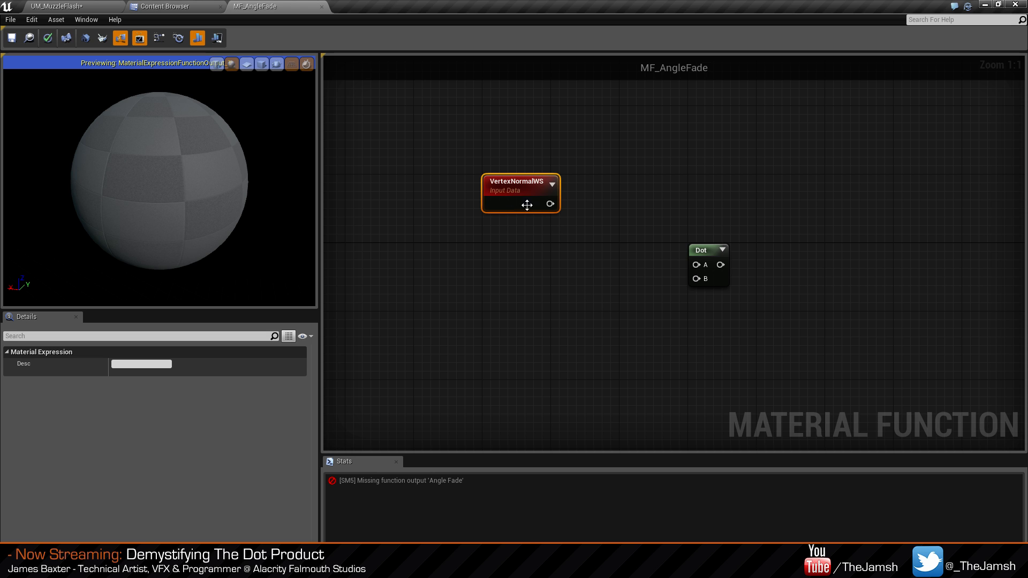
drag(523, 196, 523, 222)
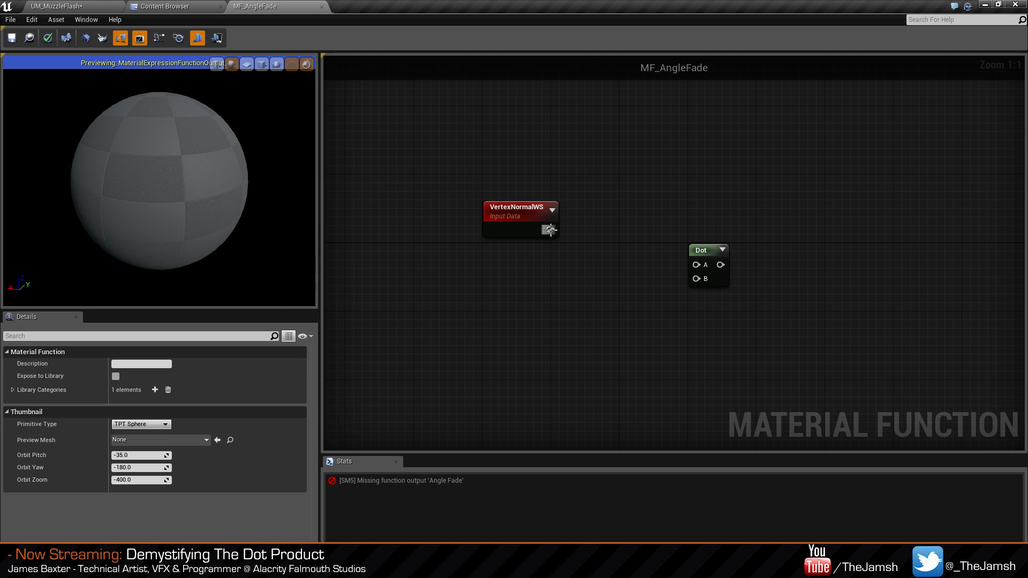
drag(532, 213, 530, 207)
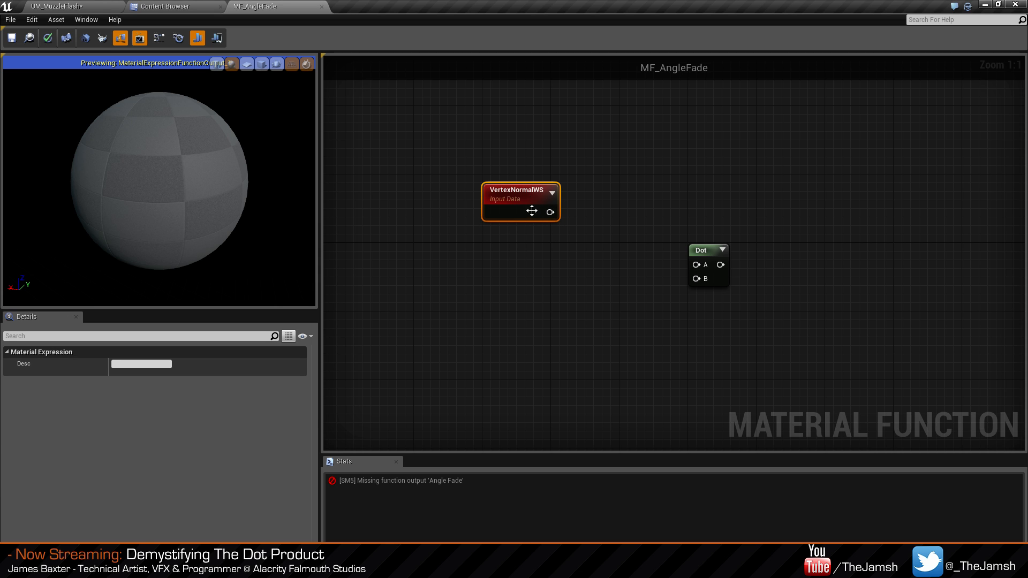
Show the preview on a plane and connect the VertexNormalWS output directly to the Output Angle Fade node.
click(247, 64)
mouse_move(208, 177)
mouse_down()
mouse_move(193, 177)
mouse_move(208, 177)
mouse_up()
right_drag(637, 263, 545, 263)
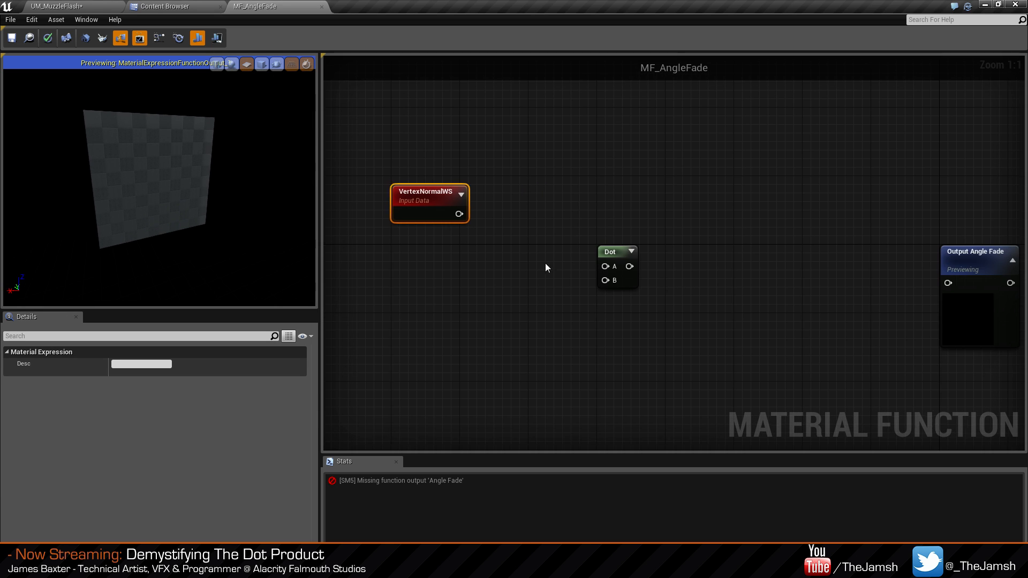
drag(432, 214, 948, 282)
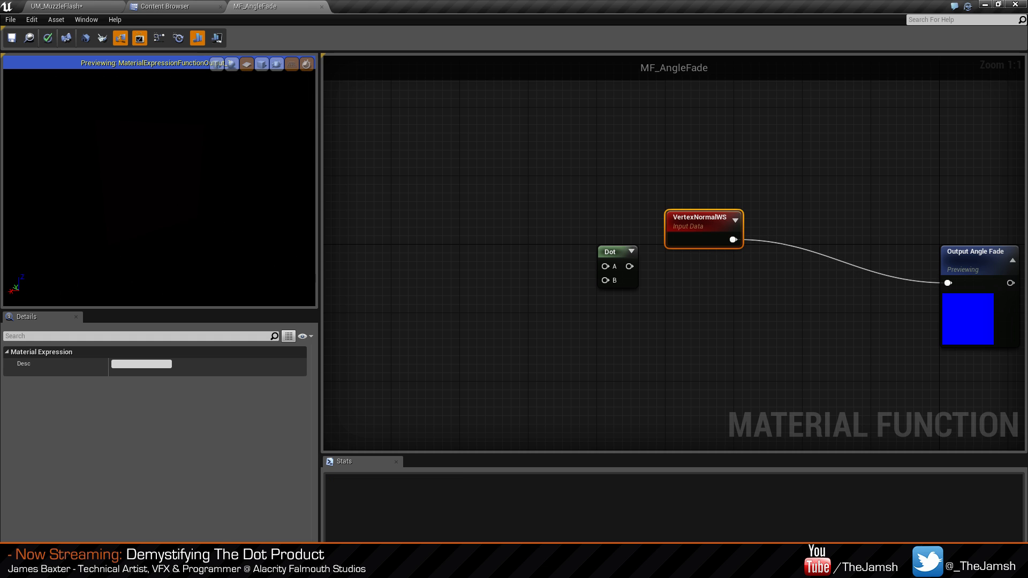
Compare the vertex normals on the sphere and plane previews, and move the VertexNormalWS node above the Dot node.
click(232, 64)
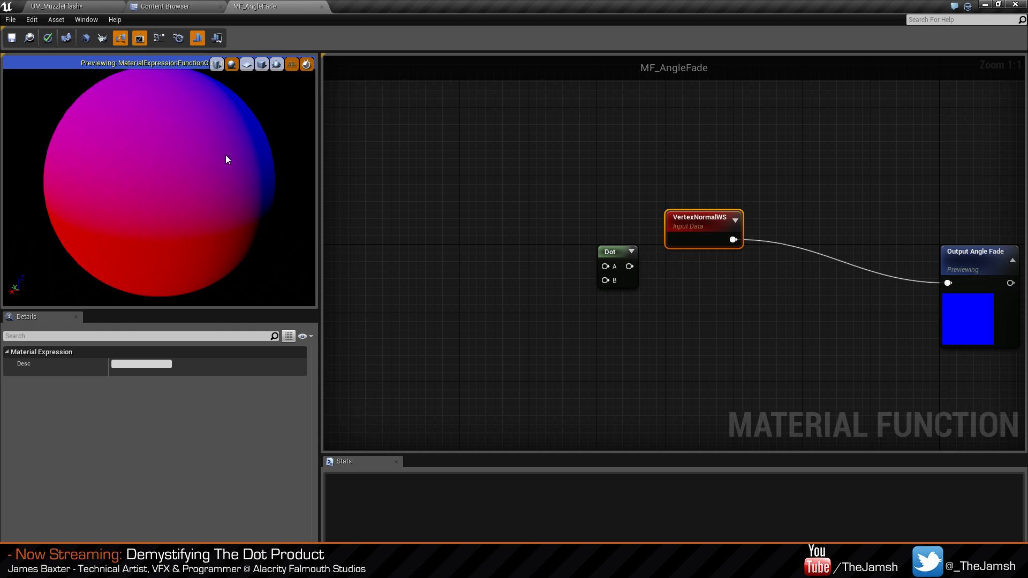
click(246, 64)
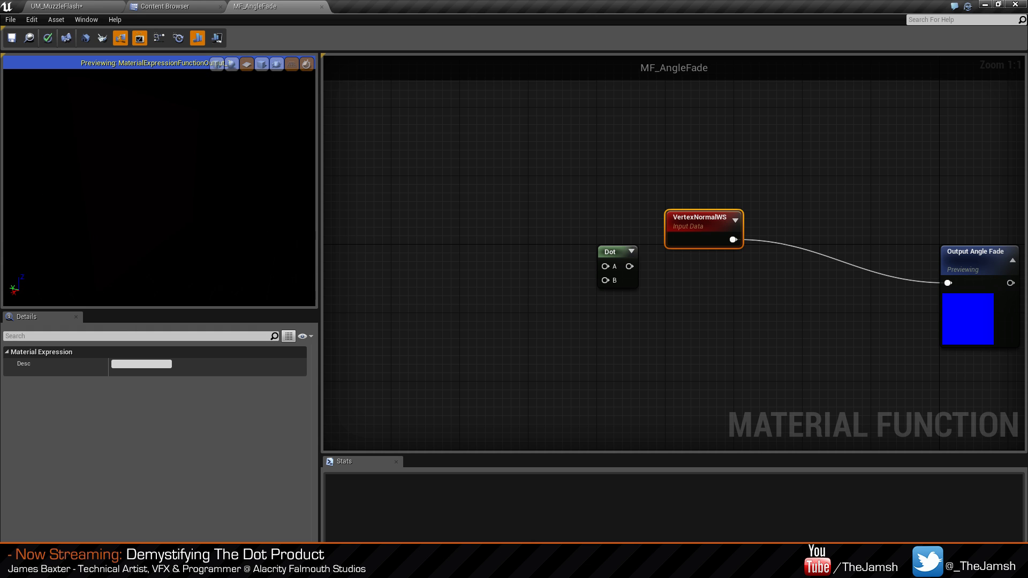
drag(697, 229, 605, 187)
click(456, 108)
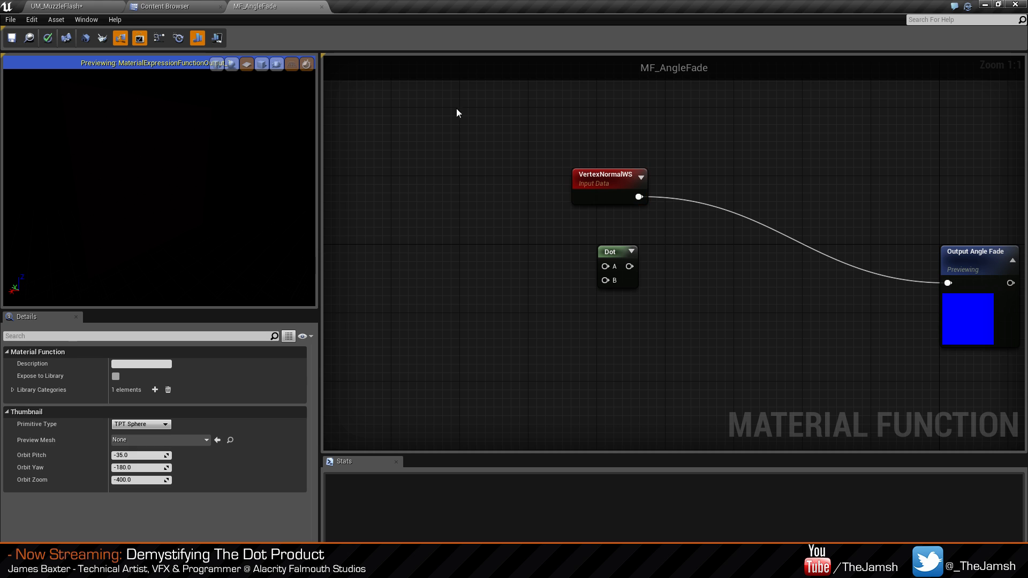
Switch the preview mesh to a cube and move the VertexNormalWS node higher above the Dot node.
click(231, 64)
drag(285, 224, 220, 270)
click(261, 64)
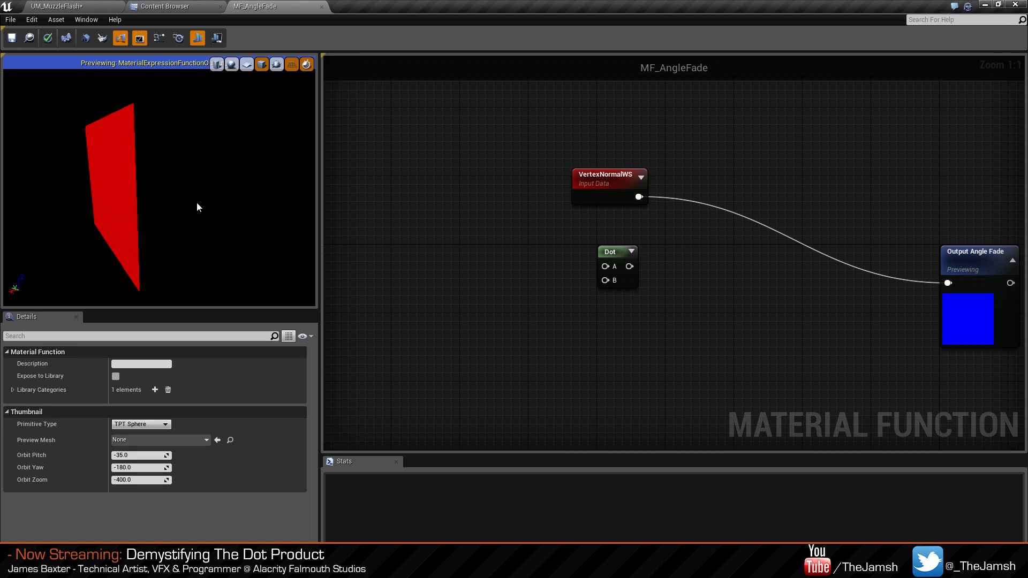
drag(197, 203, 262, 192)
drag(613, 188, 567, 126)
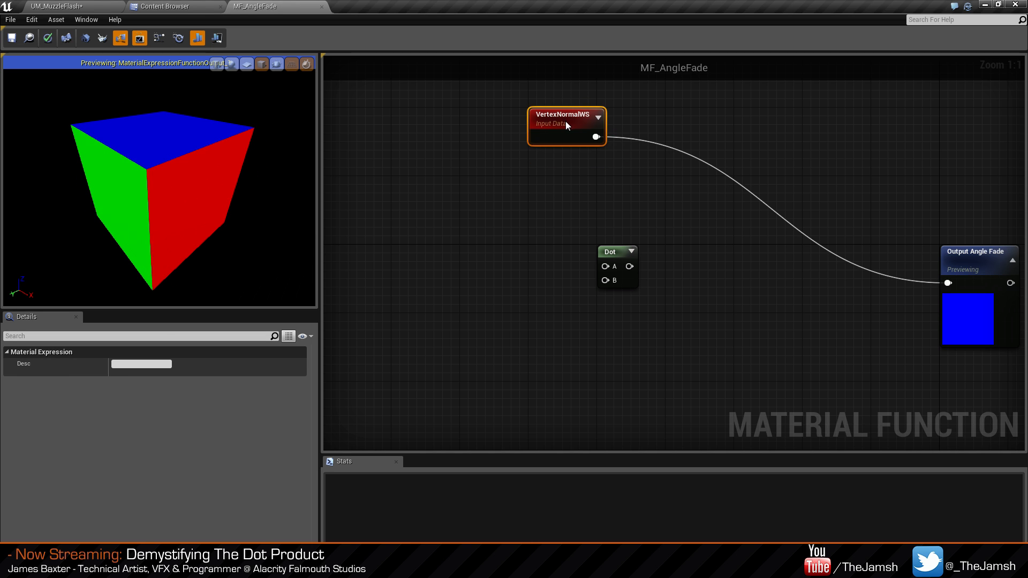
Examine the vertex normal colours on the different faces of the preview cube.
click(574, 186)
drag(187, 184, 186, 183)
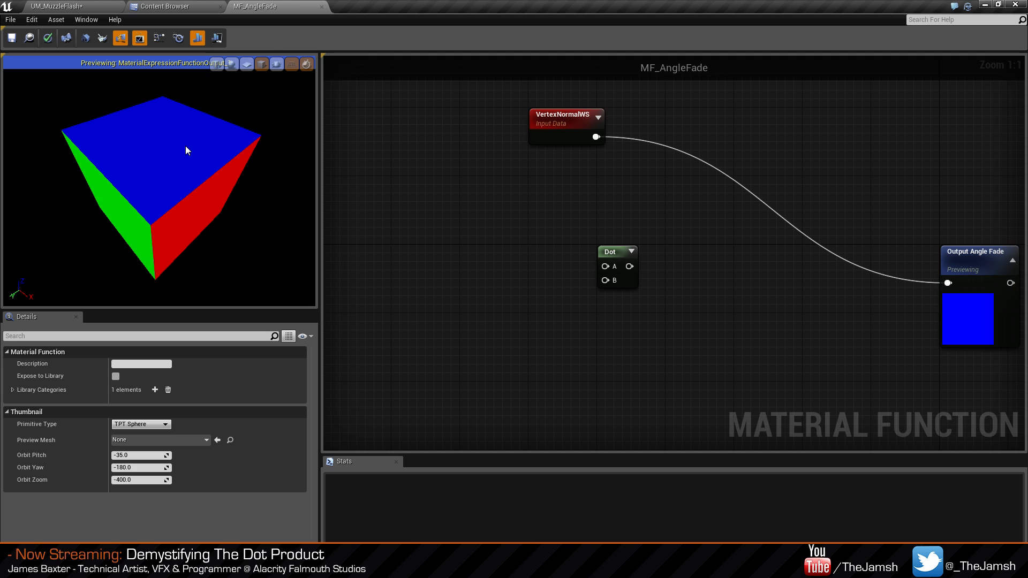
drag(243, 172, 243, 172)
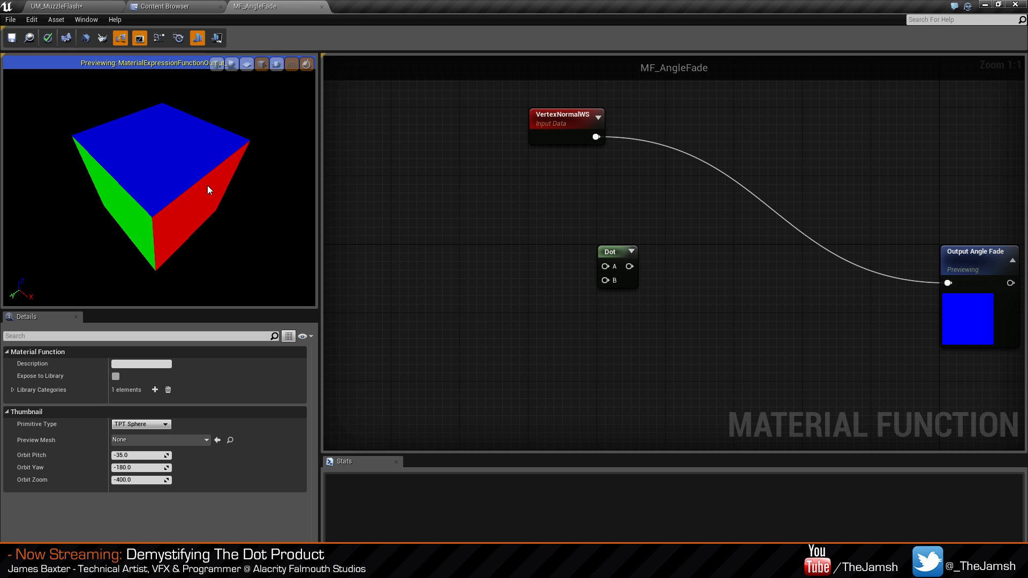
drag(214, 219, 161, 216)
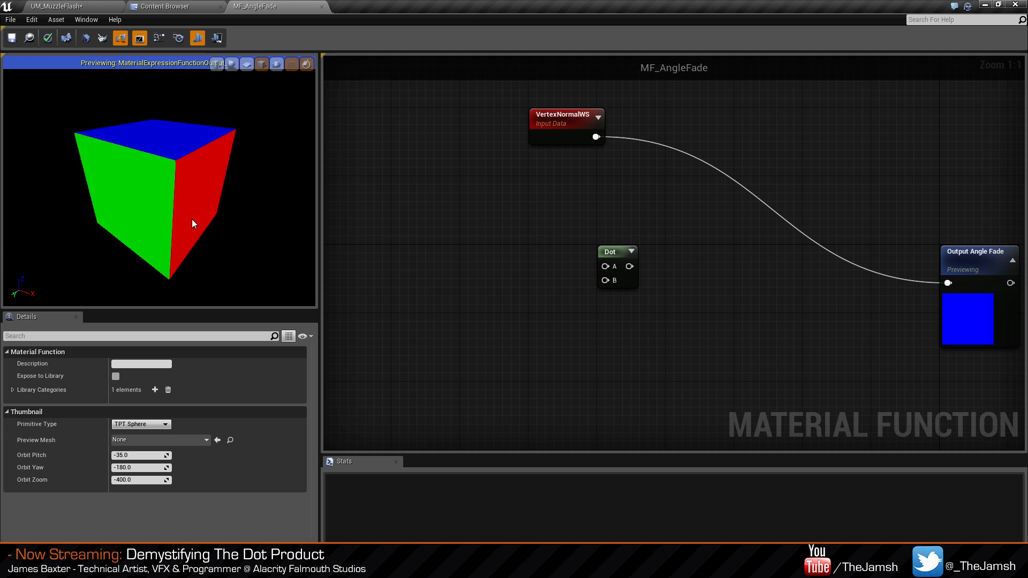
scroll(201, 217, down, 3)
drag(214, 181, 241, 181)
scroll(214, 181, up, 3)
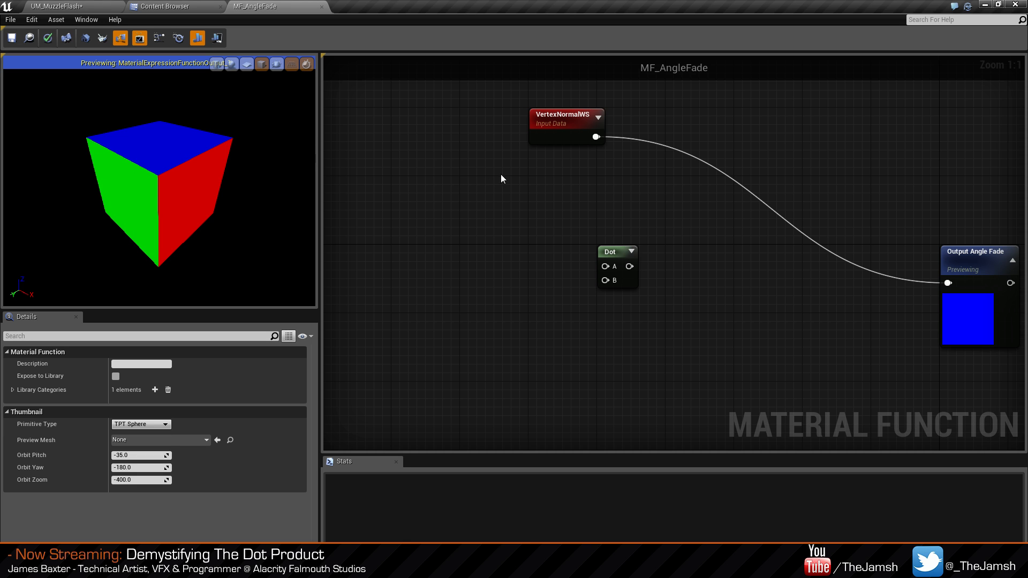
Connect VertexNormalWS to the Dot node's A input and break its link to the Output Angle Fade node.
right_drag(501, 178, 537, 193)
drag(601, 144, 641, 281)
click(526, 287)
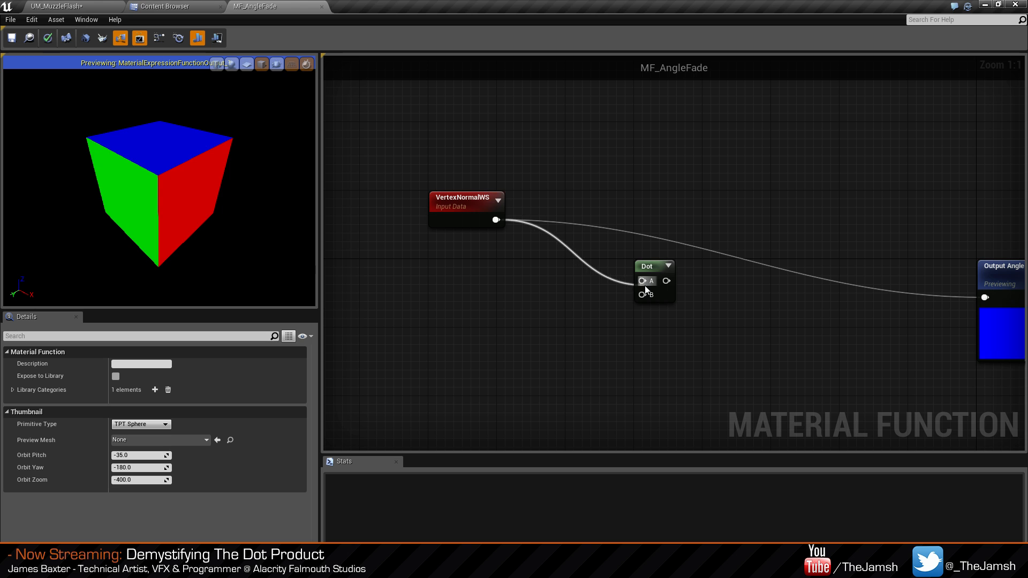
right_click(985, 298)
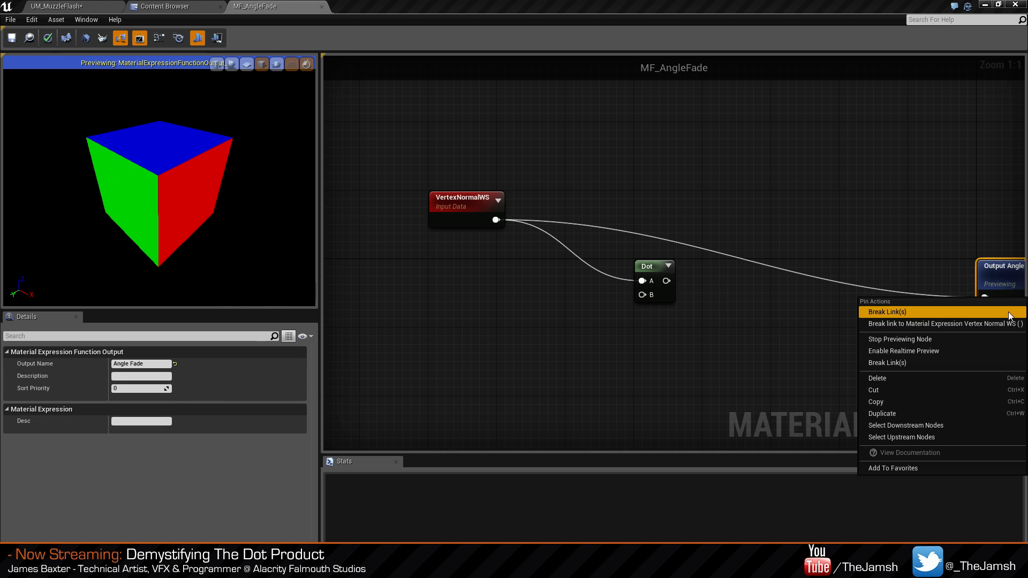
click(1008, 315)
right_drag(637, 338, 652, 334)
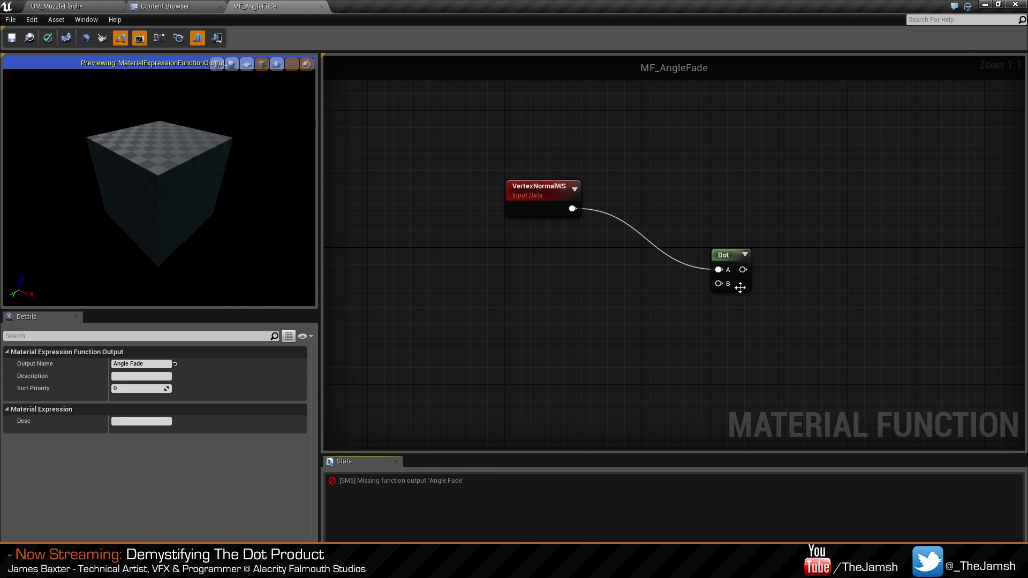
click(538, 304)
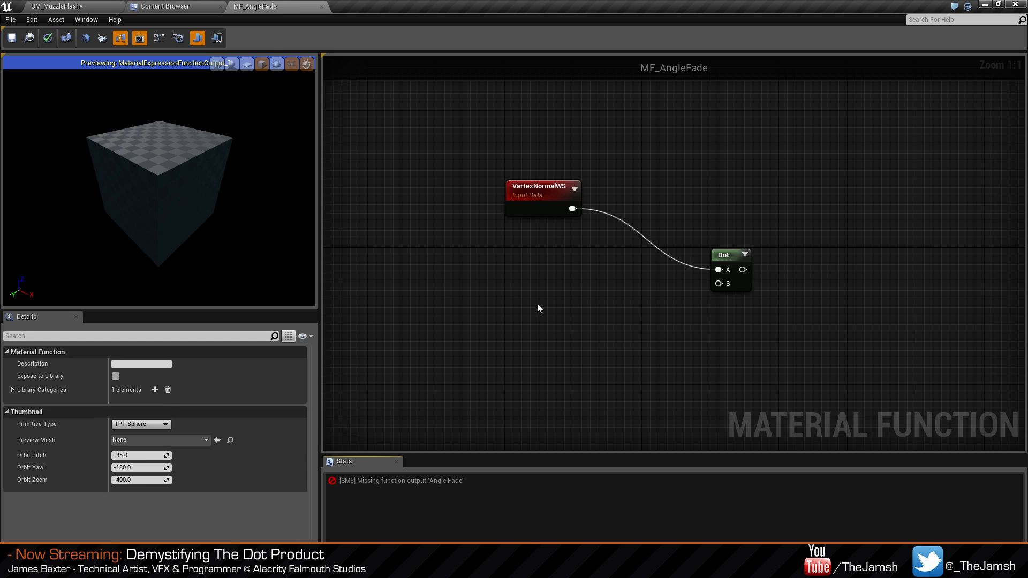
Add a Camera Position node and place it below VertexNormalWS, farther out from the Dot node.
right_drag(537, 303, 651, 292)
right_click(518, 257)
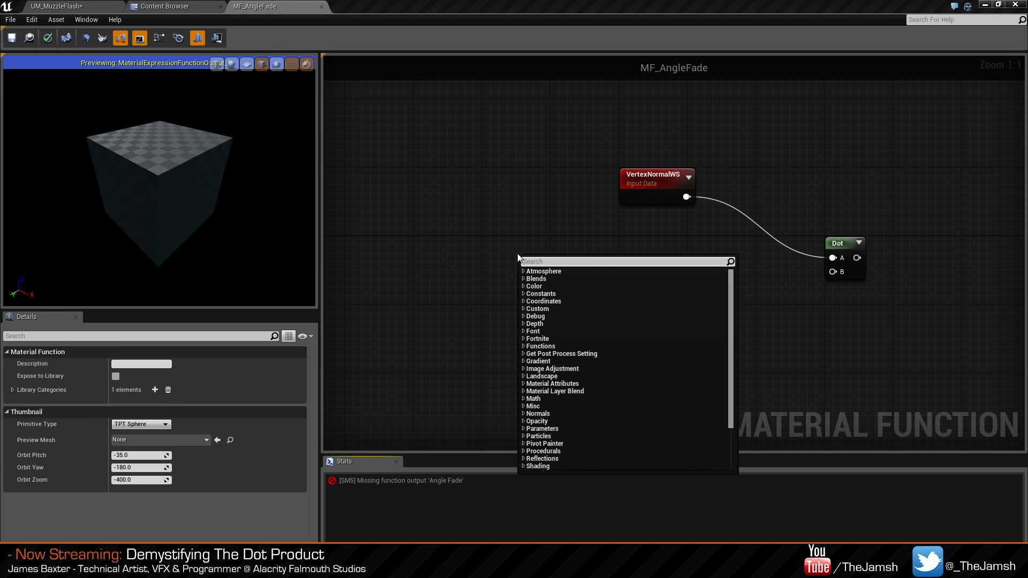
text(camera)
key(Return)
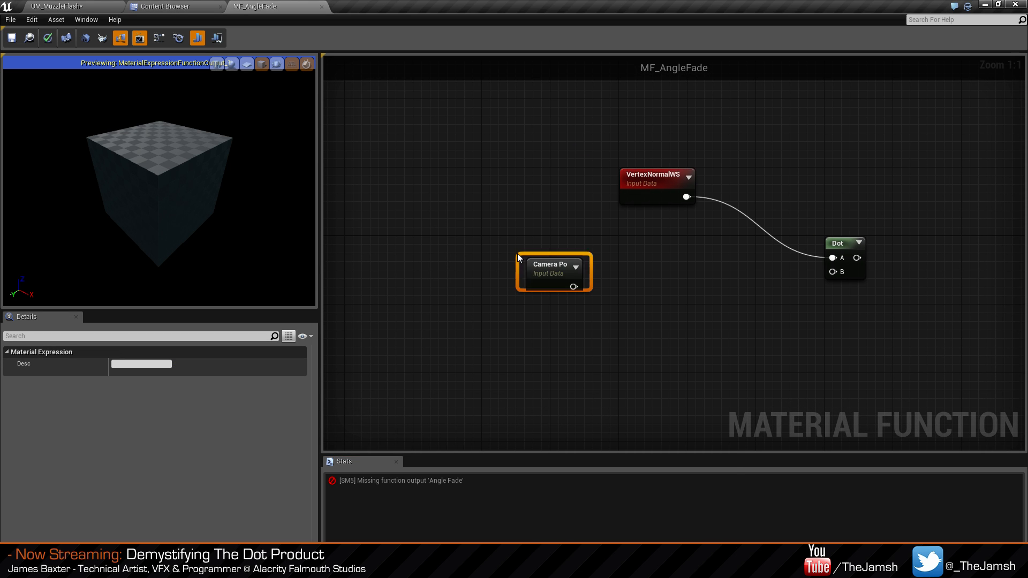
drag(551, 282, 519, 266)
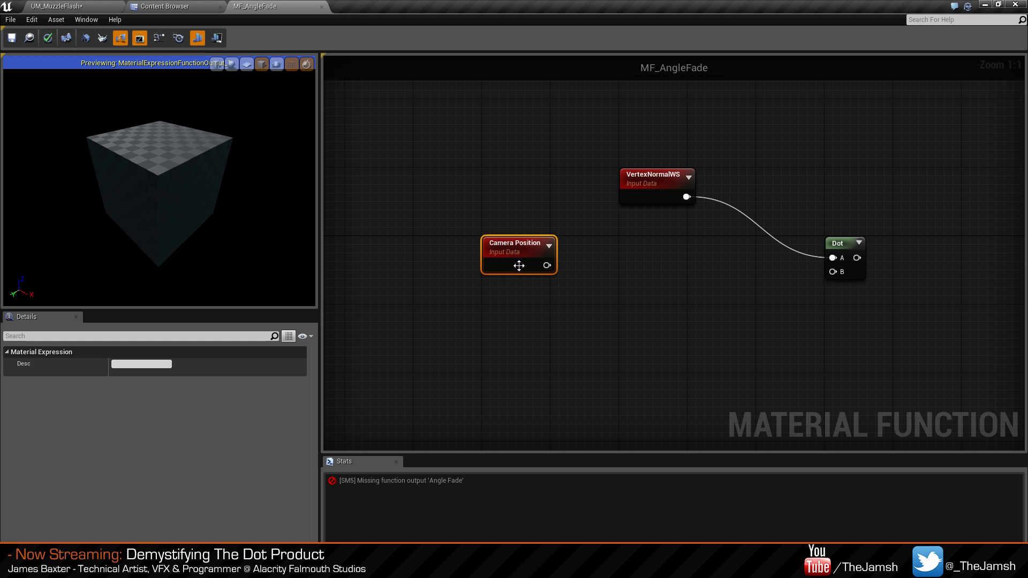
click(533, 219)
mouse_move(678, 184)
mouse_down()
mouse_move(609, 184)
mouse_move(611, 194)
mouse_move(662, 194)
mouse_up()
click(622, 282)
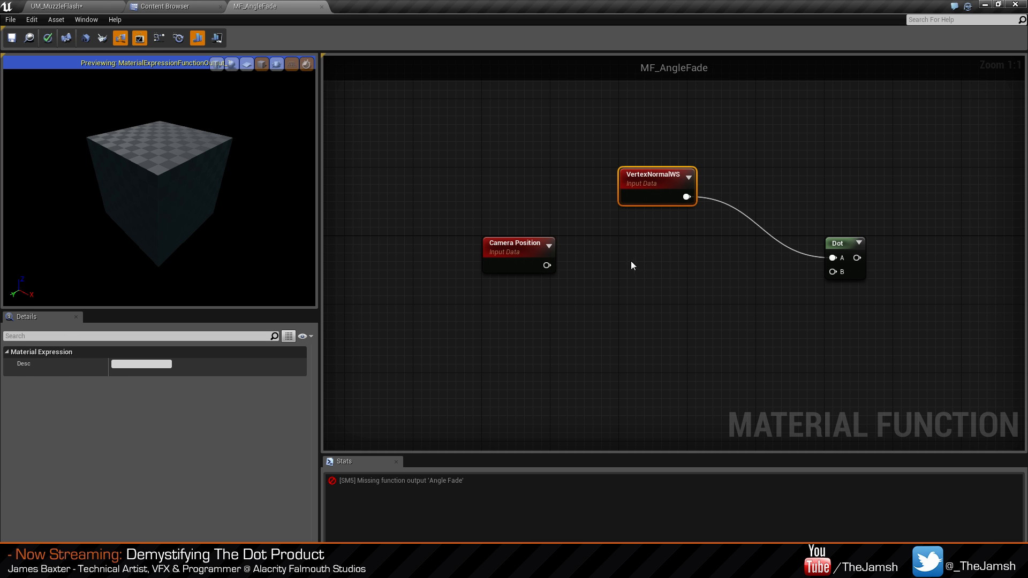
click(630, 261)
click(508, 247)
click(587, 277)
click(529, 254)
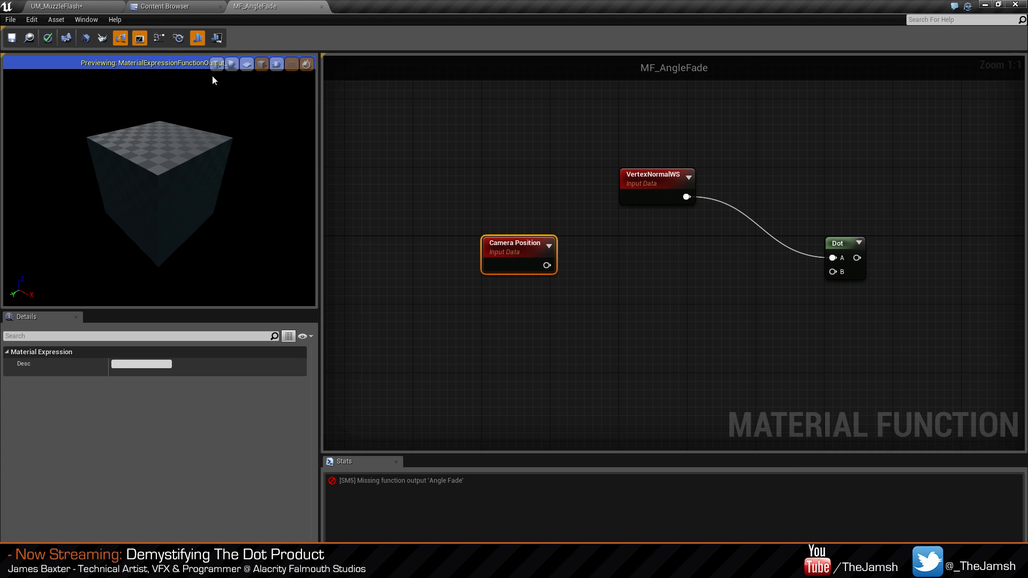
Switch to the UM_MuzzleFlash level and examine the sniper rifle's X, Y and Z location values.
click(80, 5)
right_drag(626, 344, 674, 340)
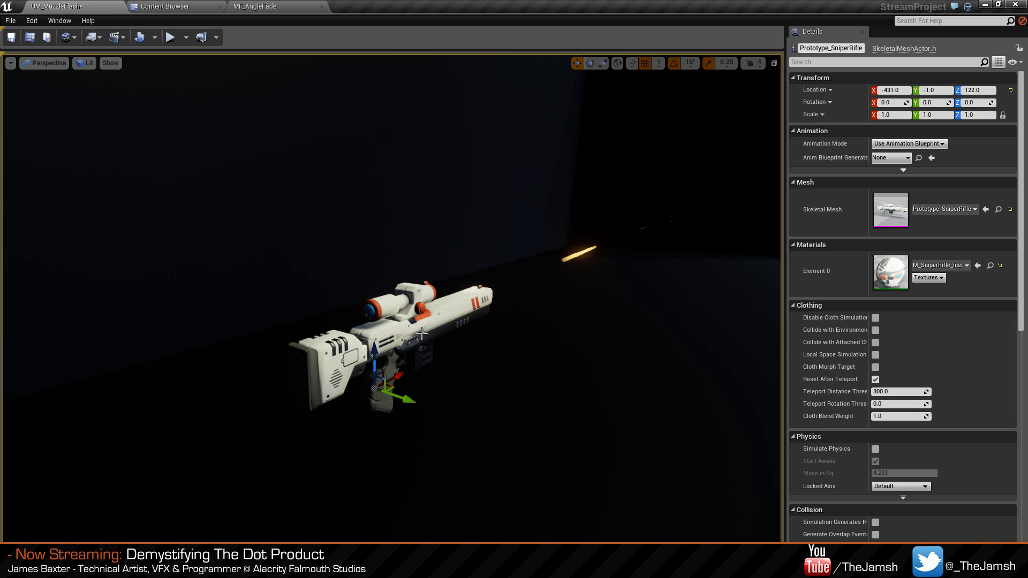
click(282, 5)
click(107, 5)
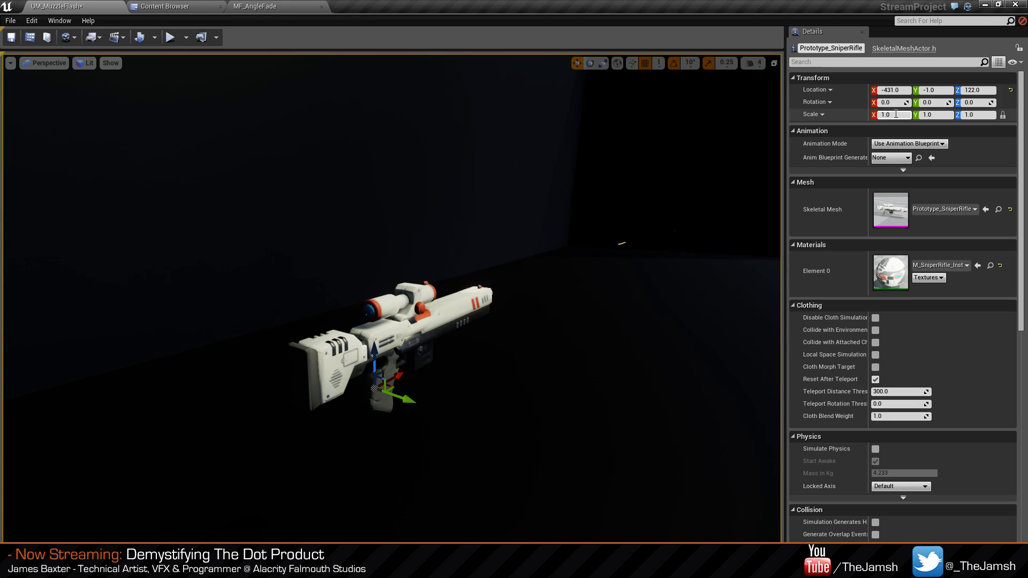
click(903, 90)
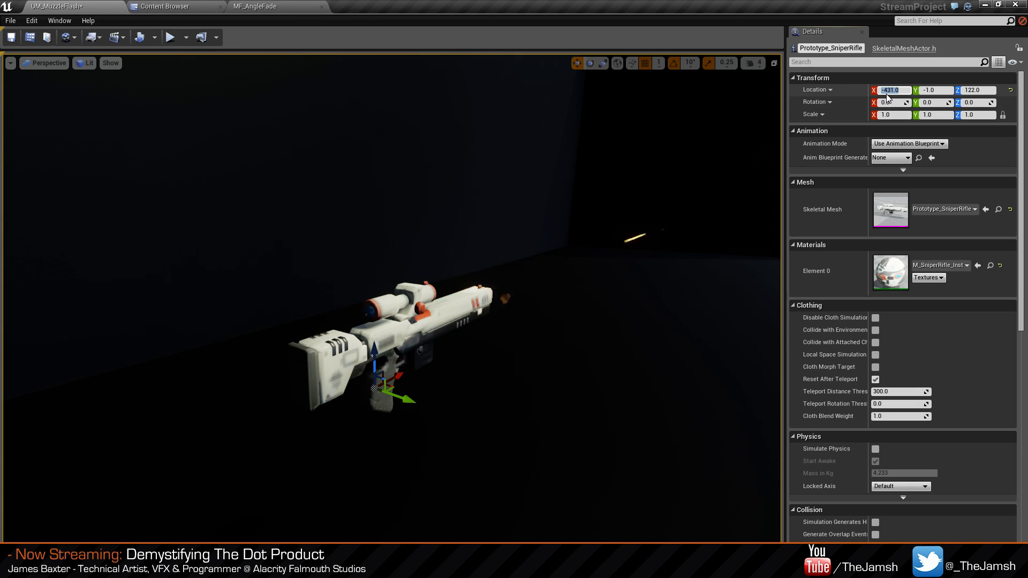
click(933, 91)
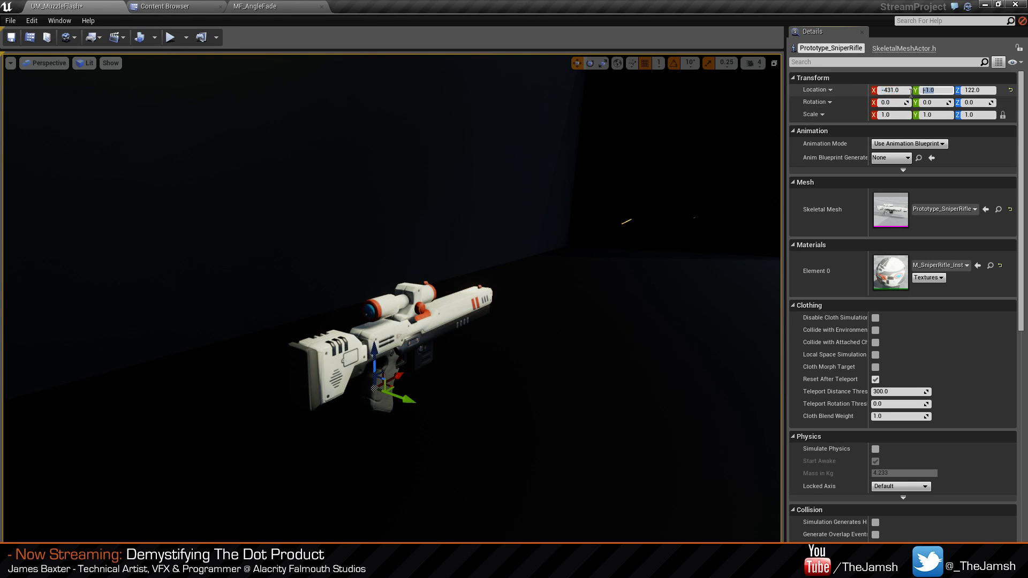
click(986, 91)
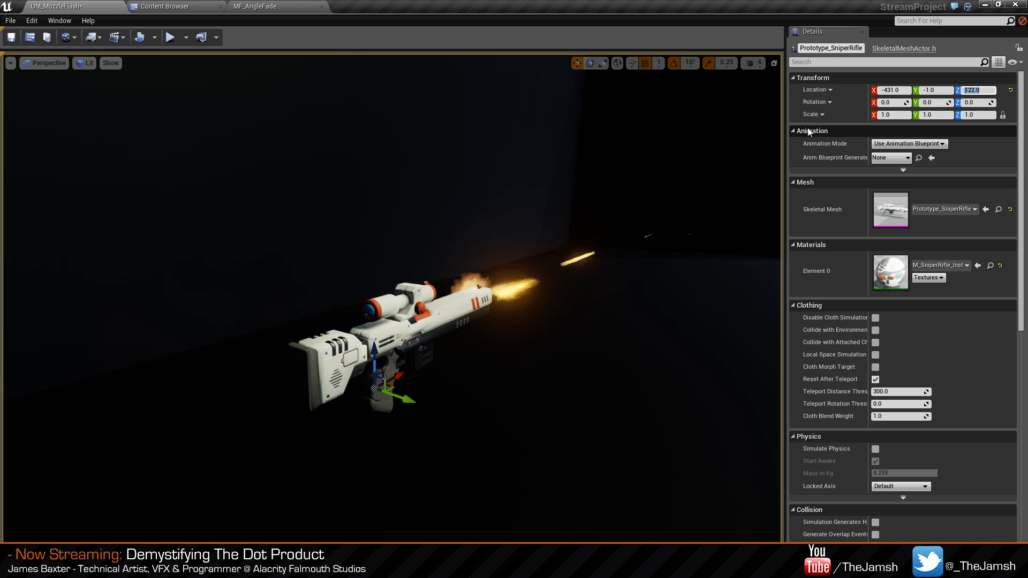
right_drag(481, 317, 439, 338)
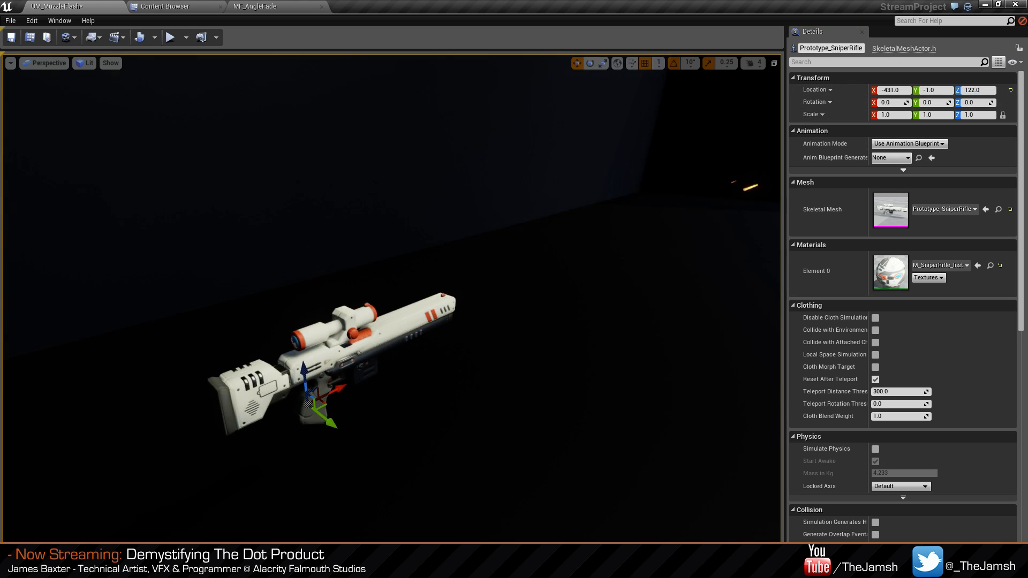
Return to the MF_AngleFade function and add a Subtract node beside Camera Position.
click(241, 8)
click(691, 252)
mouse_move(531, 254)
mouse_down()
mouse_move(465, 250)
mouse_move(535, 249)
mouse_up()
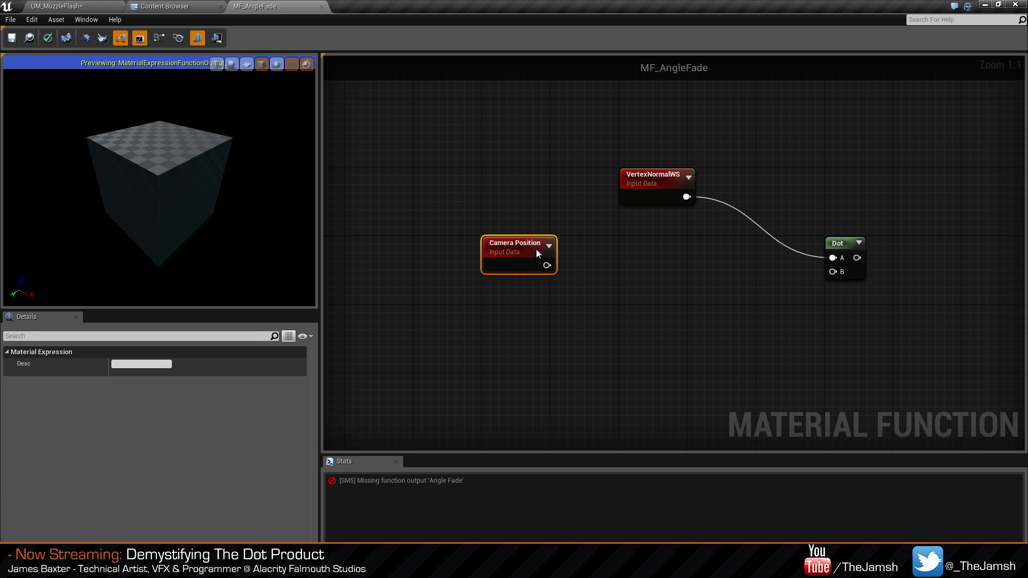
click(583, 296)
click(528, 262)
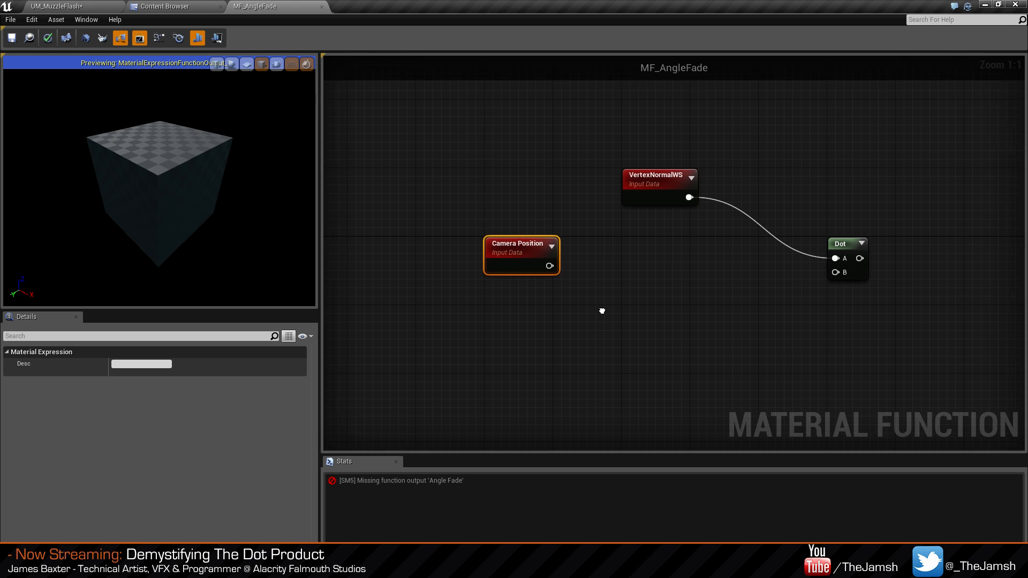
right_drag(601, 310, 693, 315)
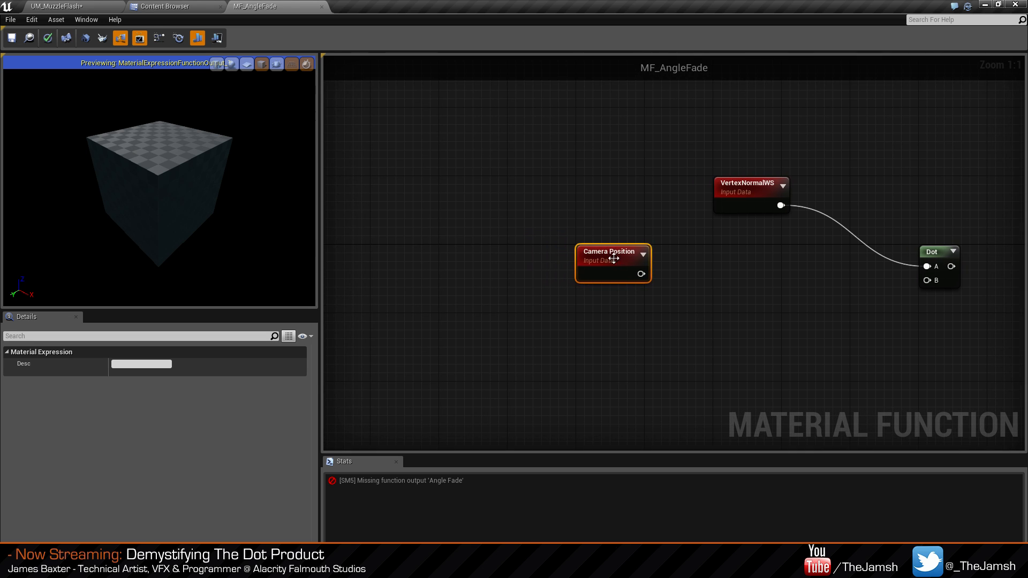
mouse_move(613, 257)
mouse_down()
mouse_move(549, 259)
mouse_move(614, 257)
mouse_up()
click(649, 312)
right_drag(704, 306, 692, 283)
right_click(674, 274)
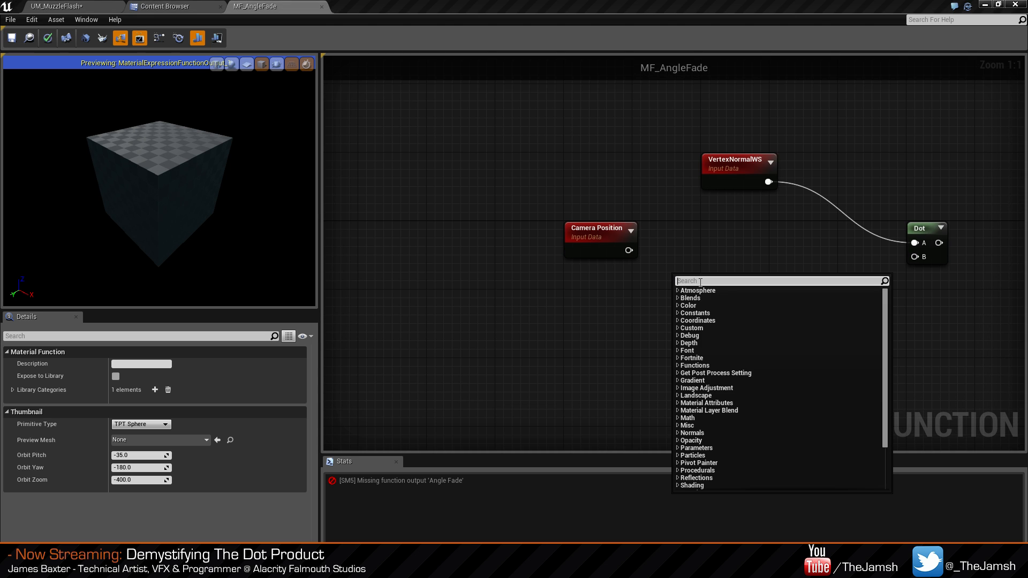
text(subtract)
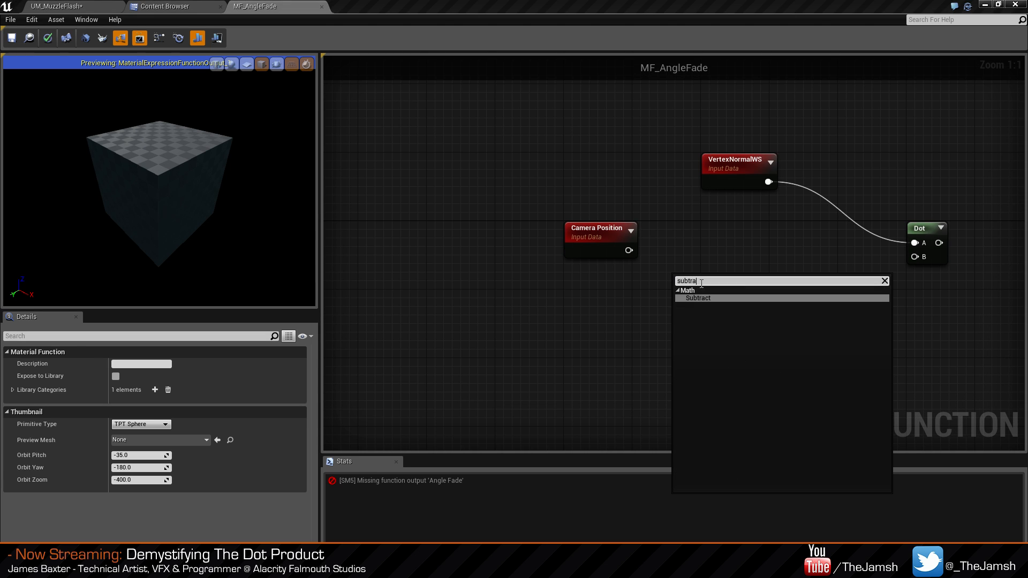
key(Return)
drag(698, 271, 679, 246)
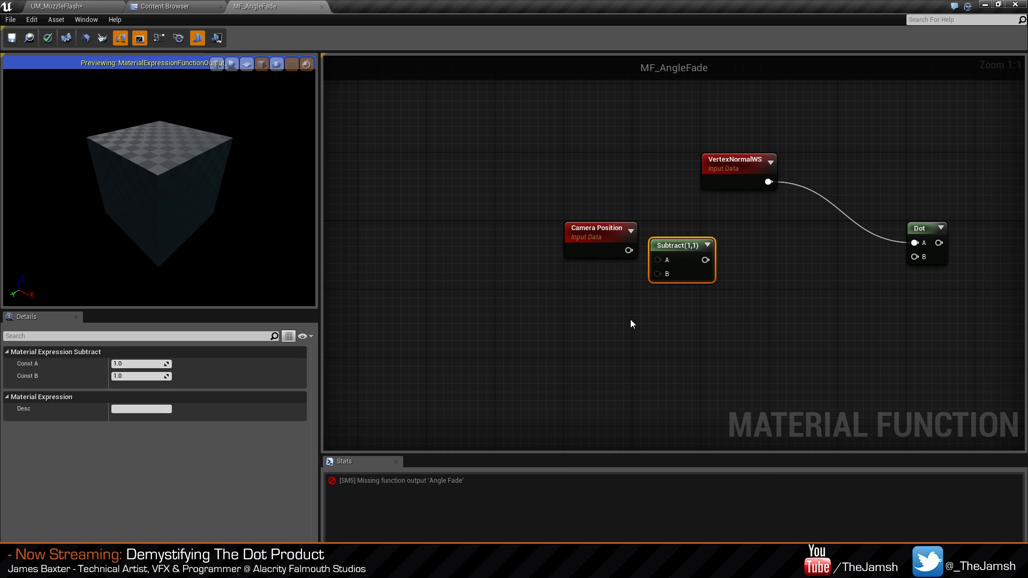
Add an Absolute World Position node below Camera Position, and wire Camera Position to Subtract's A input and Absolute World Position to B.
right_click(544, 312)
text(abso)
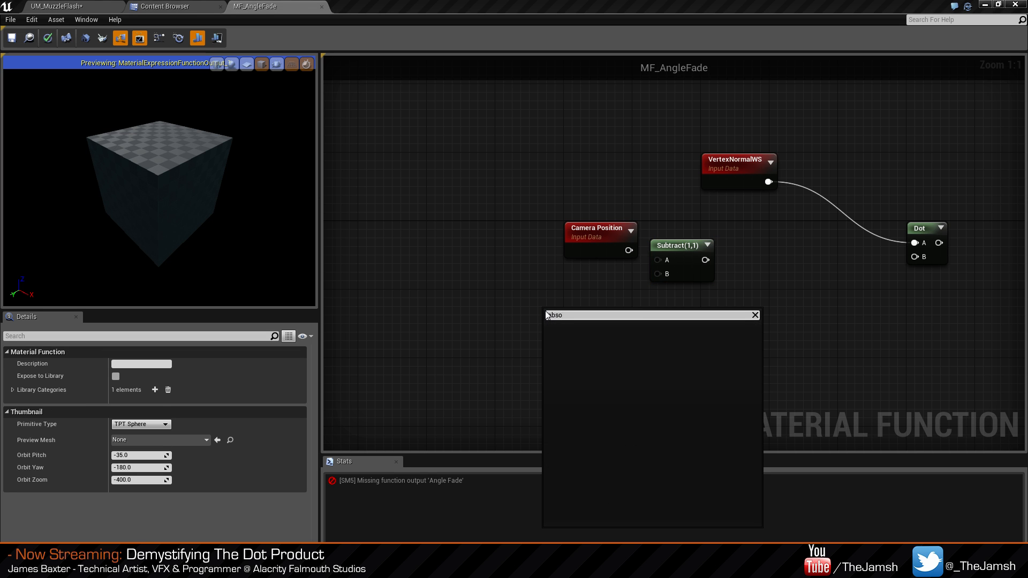
key(BackSpace)
key(BackSpace)
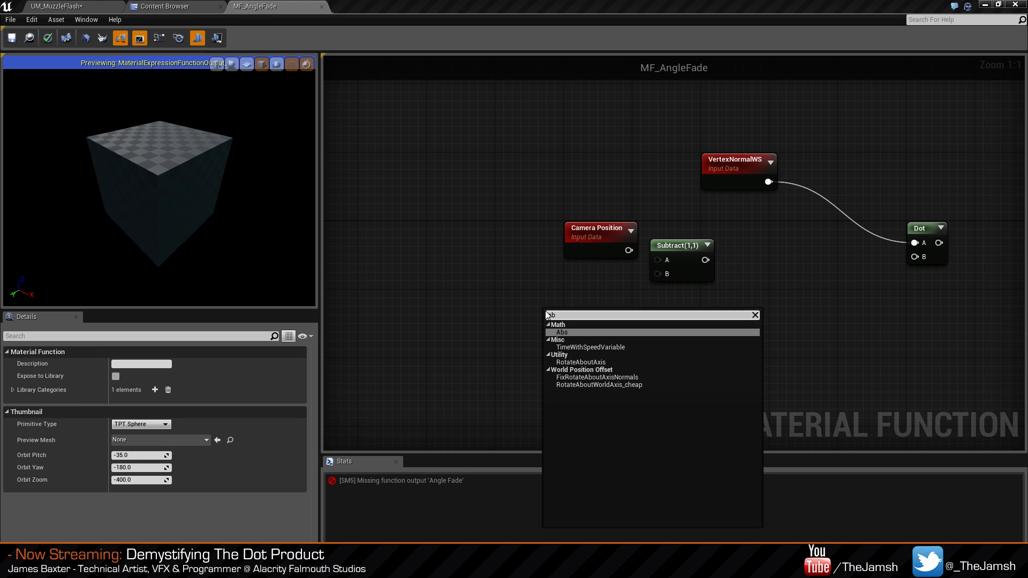
key(BackSpace)
key(BackSpace)
text(wor)
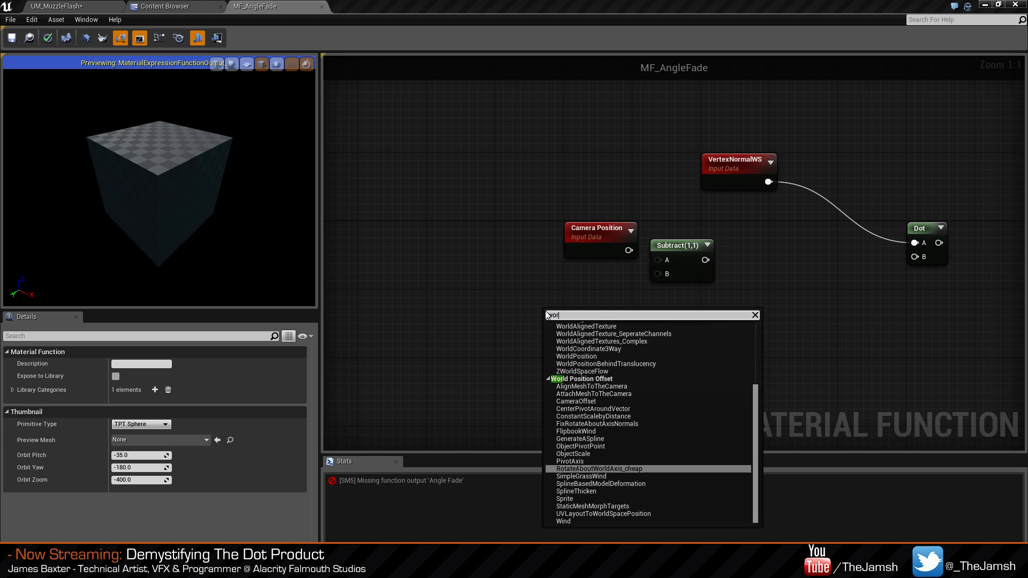
text(ld pos)
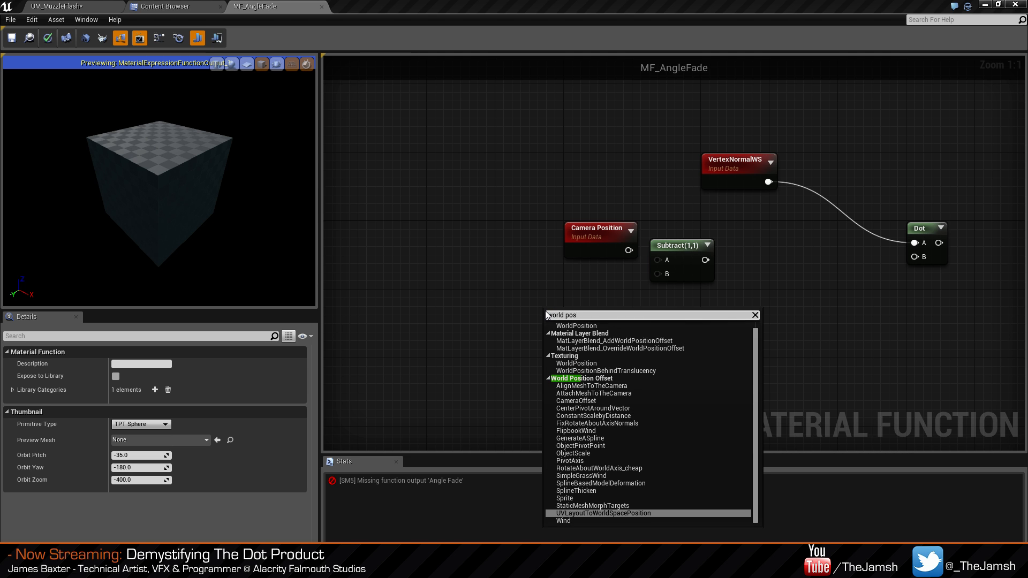
click(592, 325)
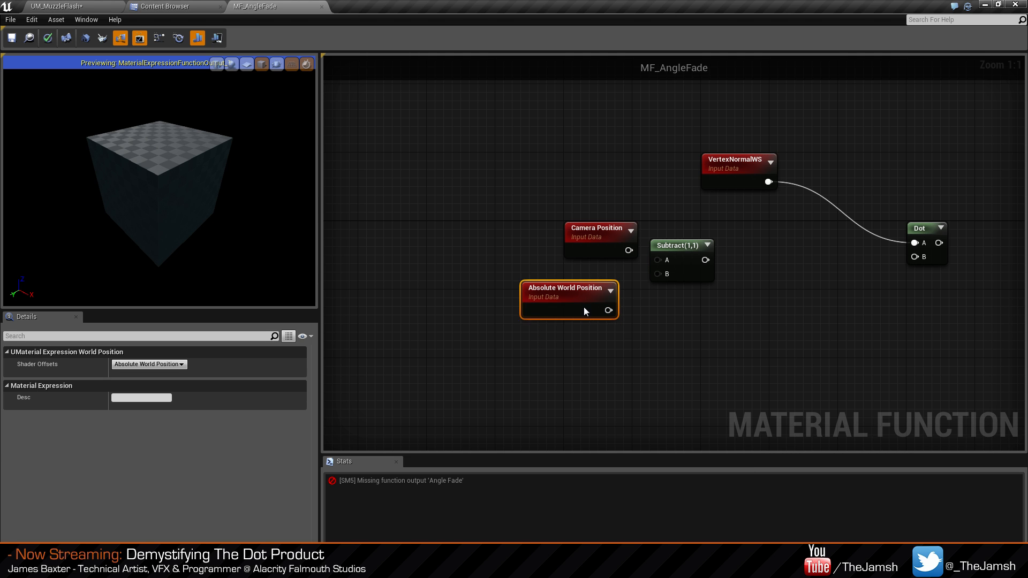
drag(584, 310, 657, 260)
drag(449, 300, 568, 293)
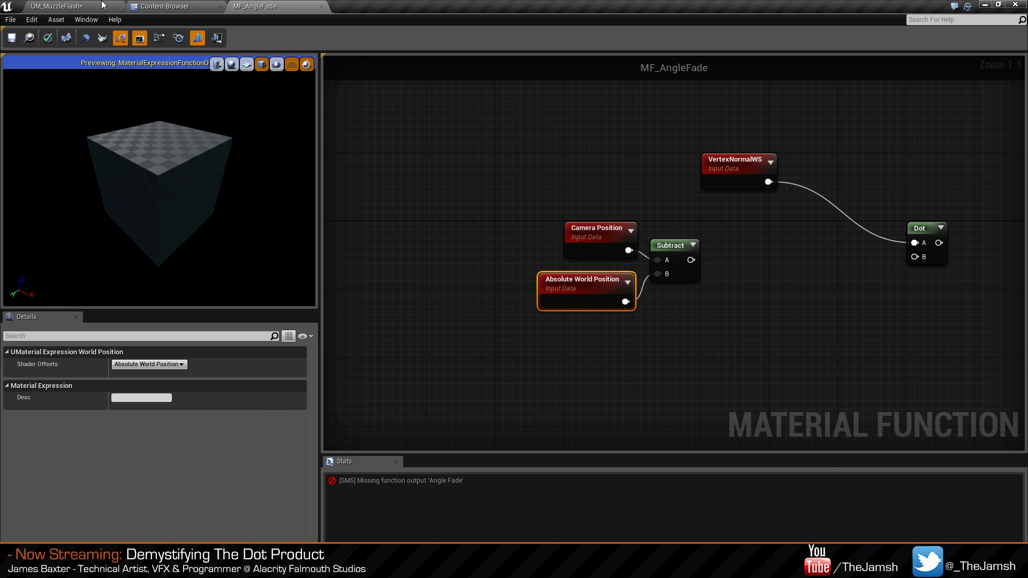
Look at the sniper rifle in the UM_MuzzleFlash level and return to the MF_AngleFade function.
click(81, 6)
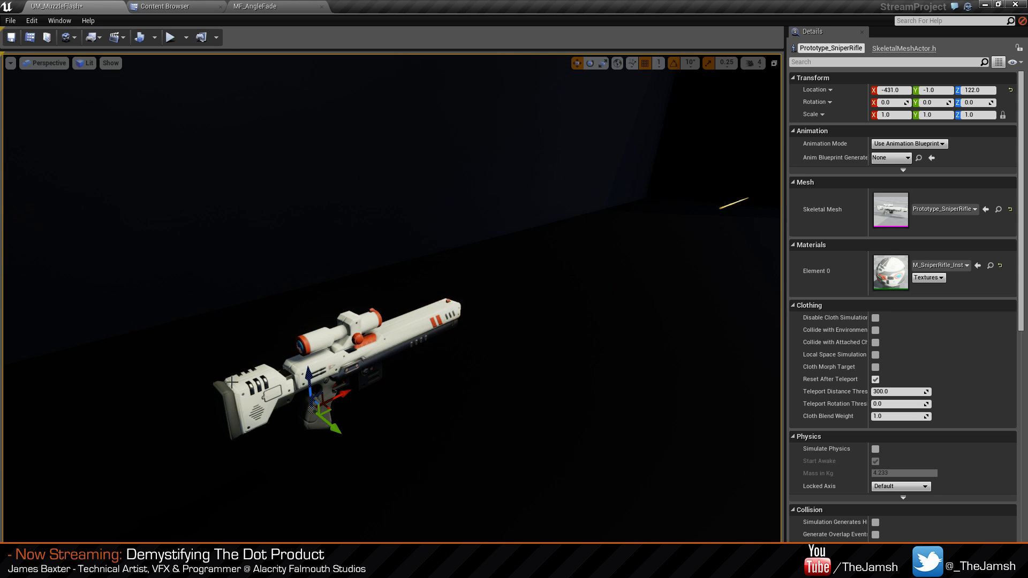
click(267, 7)
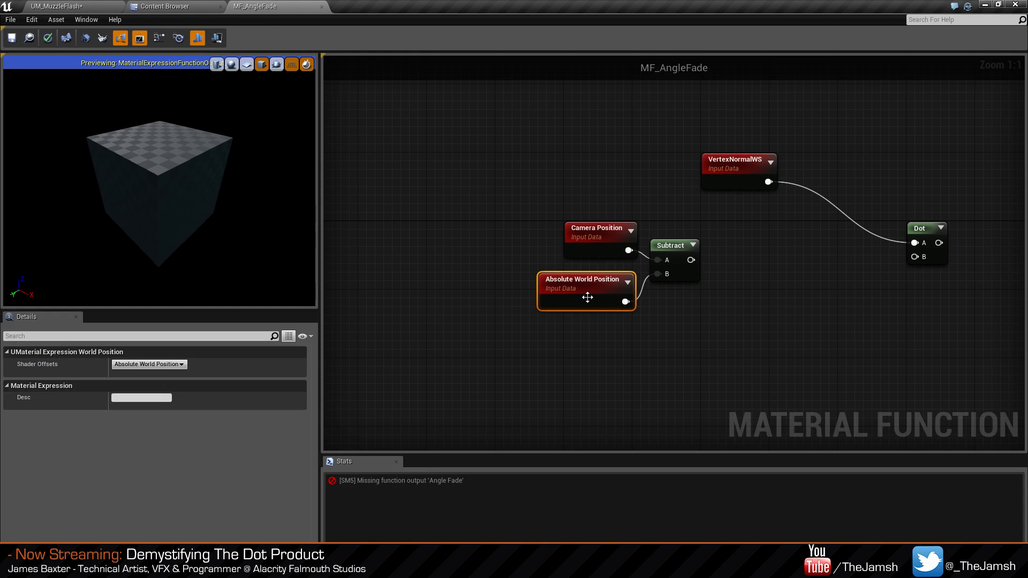
right_drag(634, 323, 581, 329)
right_drag(641, 317, 611, 312)
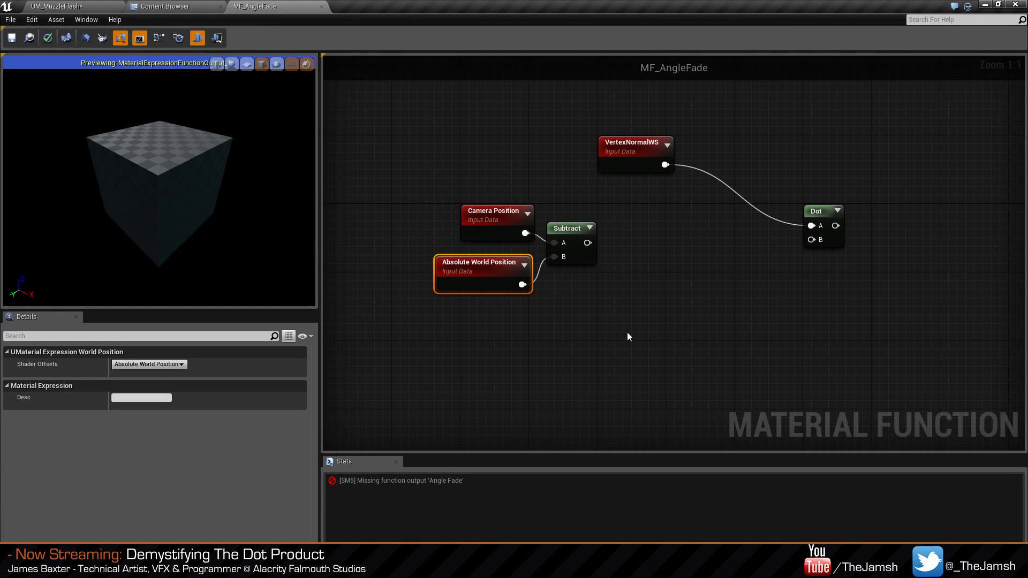
drag(600, 302, 527, 236)
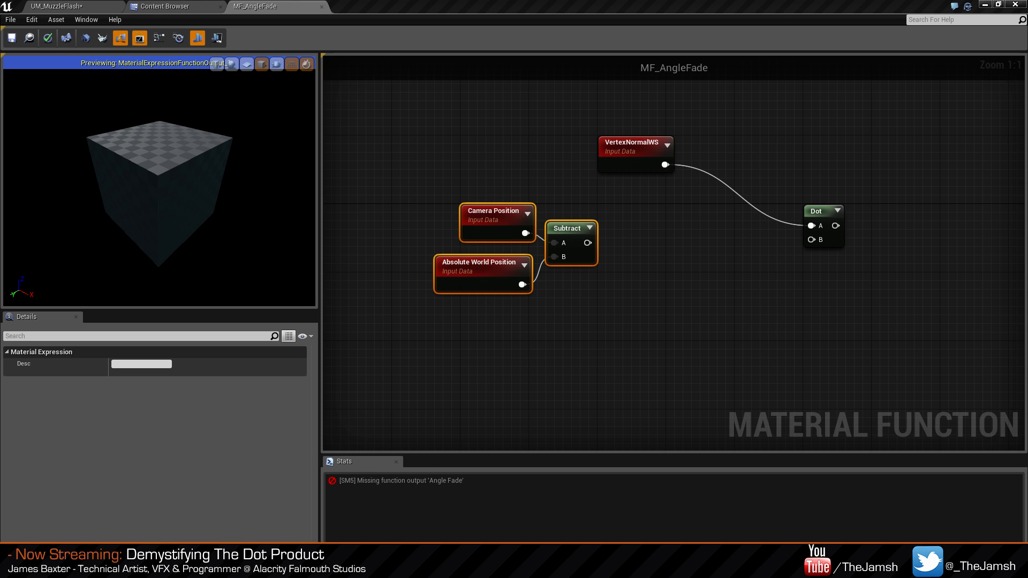
click(737, 300)
click(482, 222)
click(495, 190)
drag(447, 181, 552, 259)
mouse_move(491, 214)
mouse_down()
mouse_move(536, 214)
mouse_move(494, 217)
mouse_up()
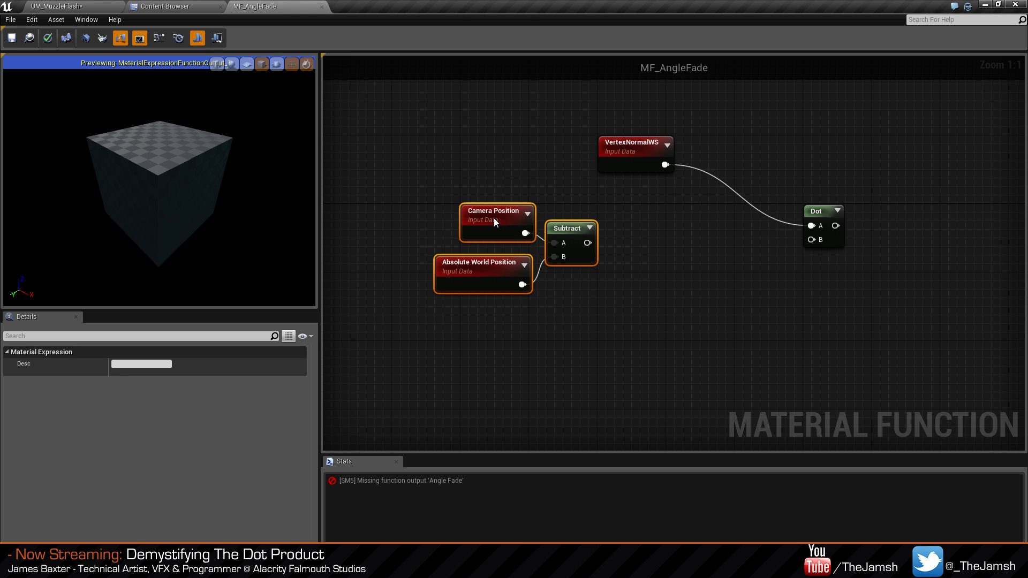
click(576, 327)
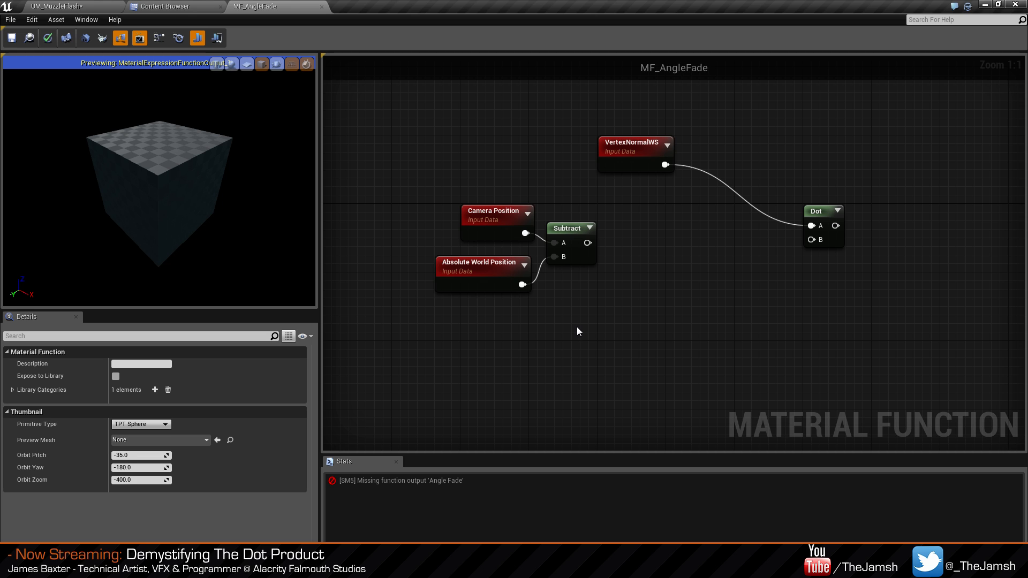
Add a Normalize node fed by the Subtract output and align it directly beside Subtract.
right_drag(673, 308, 678, 295)
drag(615, 257, 662, 268)
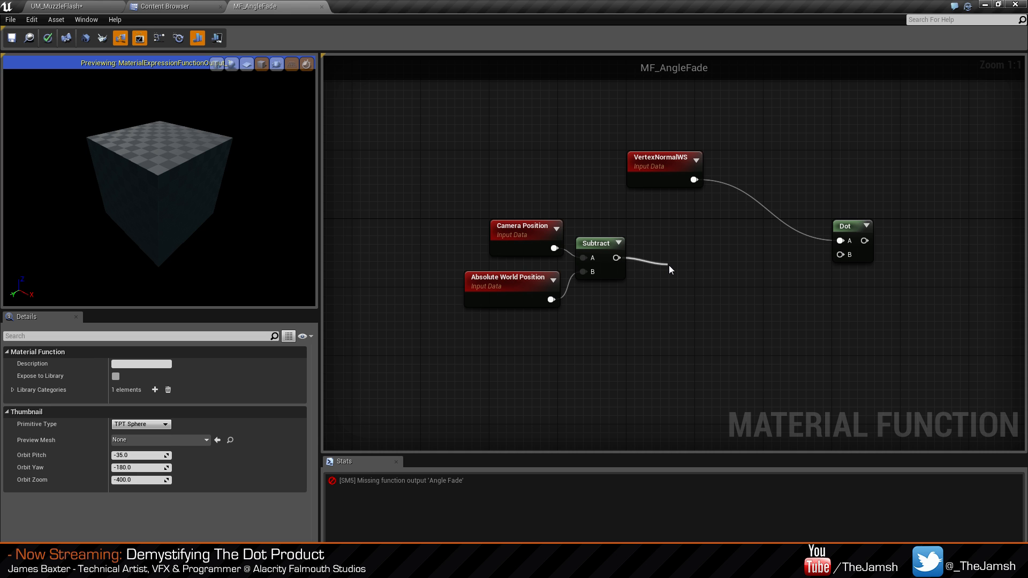
drag(669, 265, 669, 265)
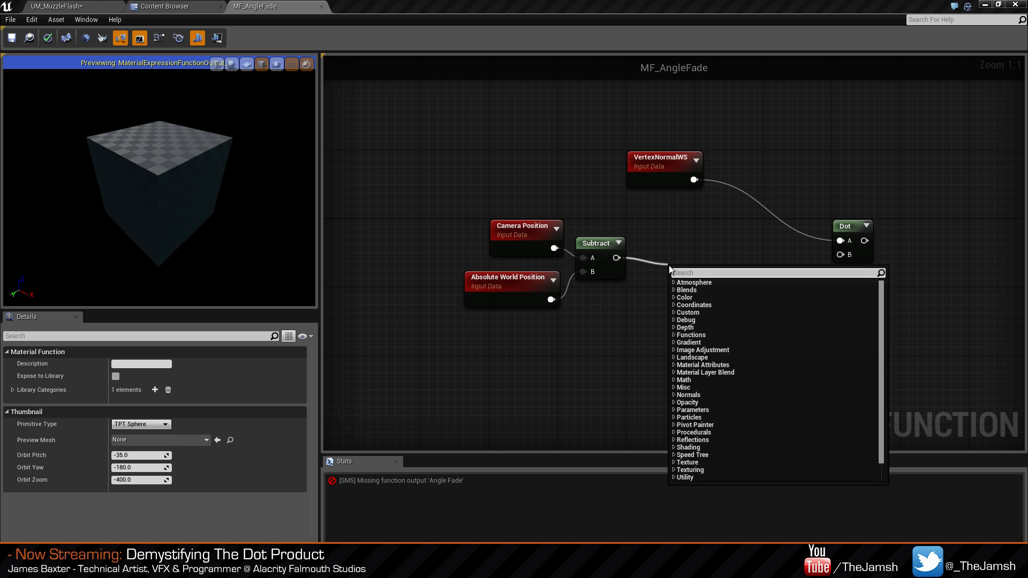
text(normal)
key(Up)
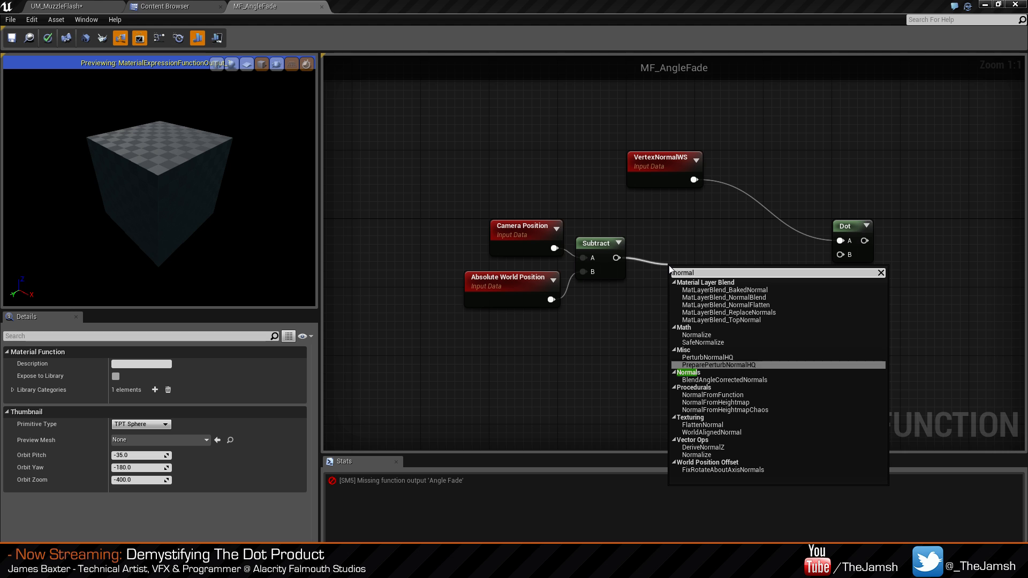
key(Up)
key(Up)
key(Up)
key(Return)
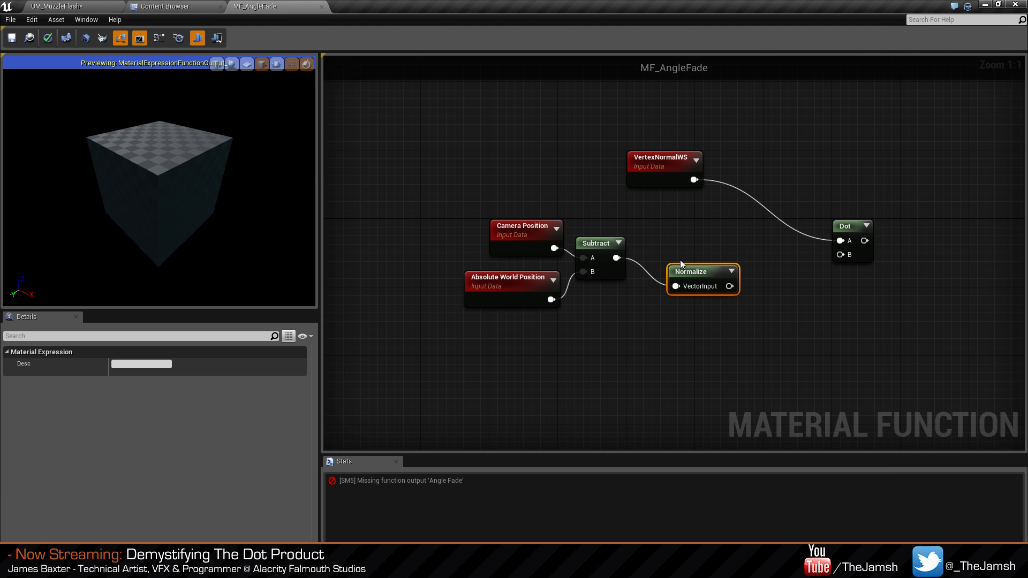
drag(705, 274, 675, 248)
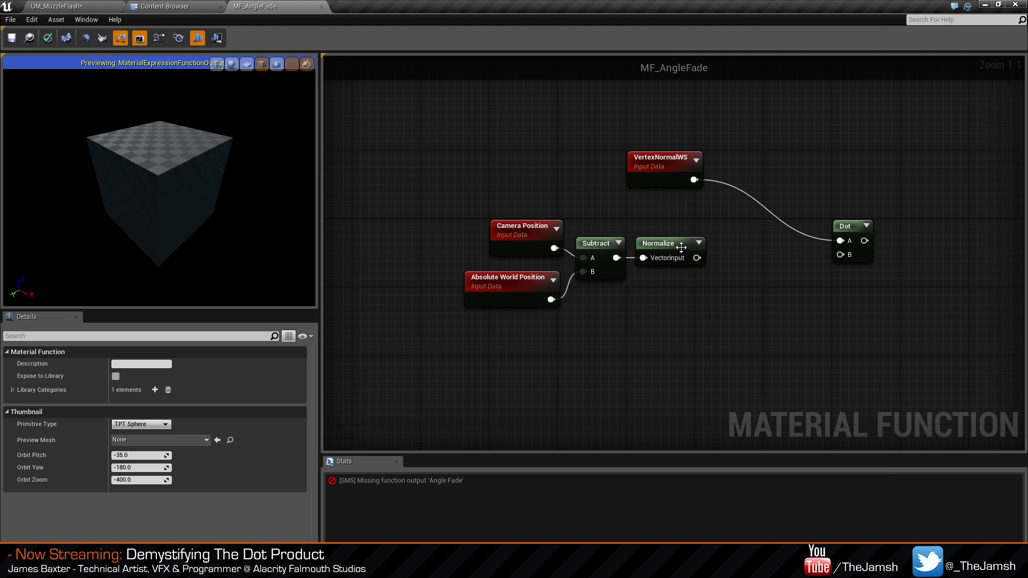
click(681, 247)
Move the camera direction nodes closer to Dot and connect the Normalize output to Dot's B input.
drag(724, 313, 502, 226)
drag(669, 243, 725, 262)
click(766, 332)
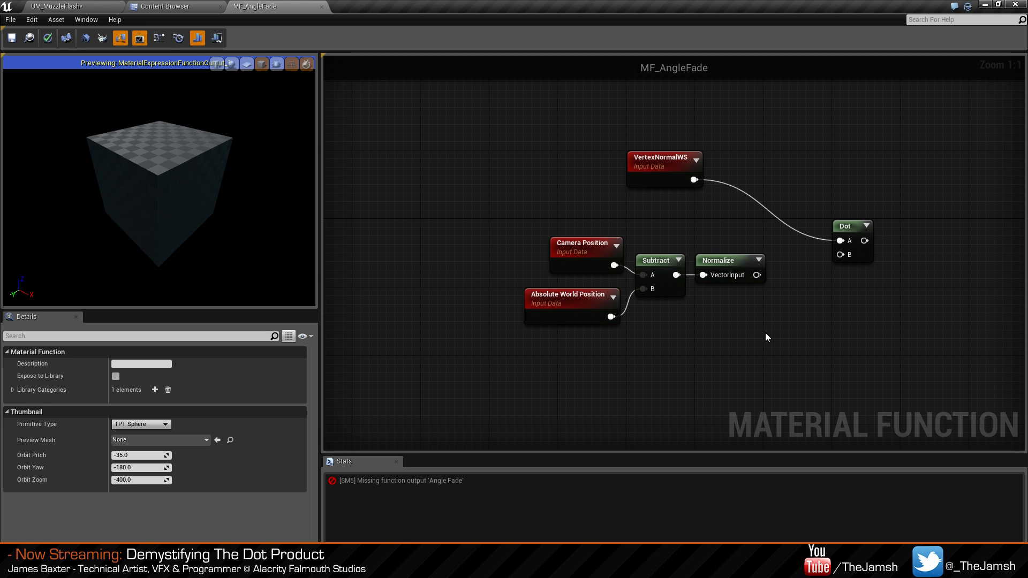
drag(757, 275, 836, 254)
drag(829, 259, 821, 259)
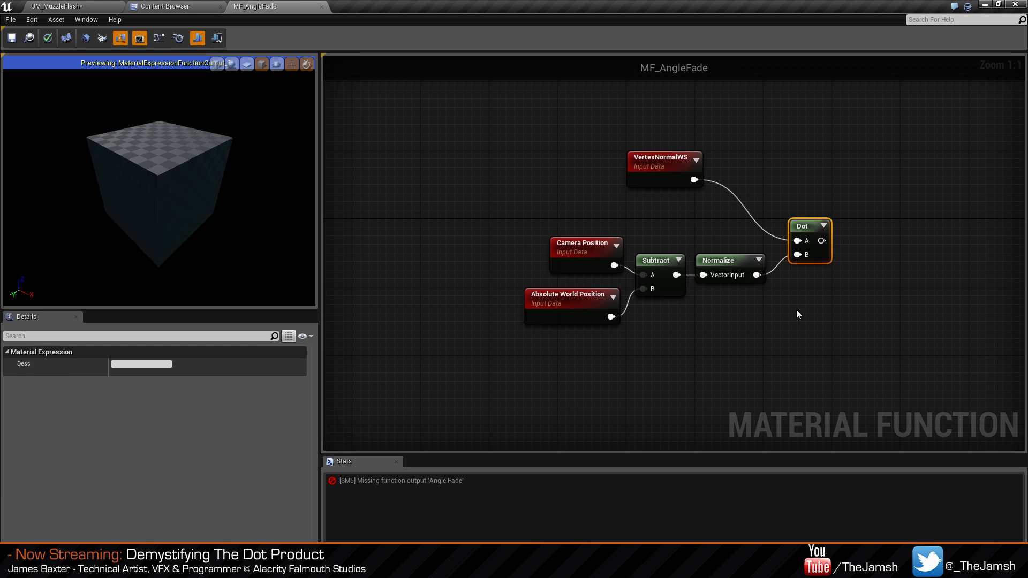
click(795, 309)
Place VertexNormalWS just above Subtract and shift the whole node network toward the Output Angle Fade node.
drag(671, 165, 680, 216)
click(736, 302)
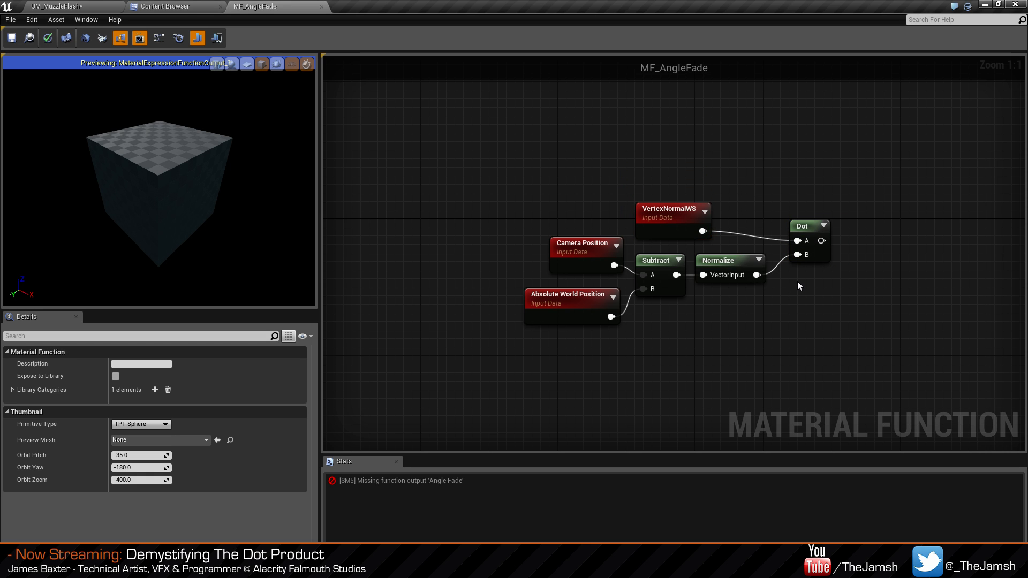
drag(831, 324, 557, 197)
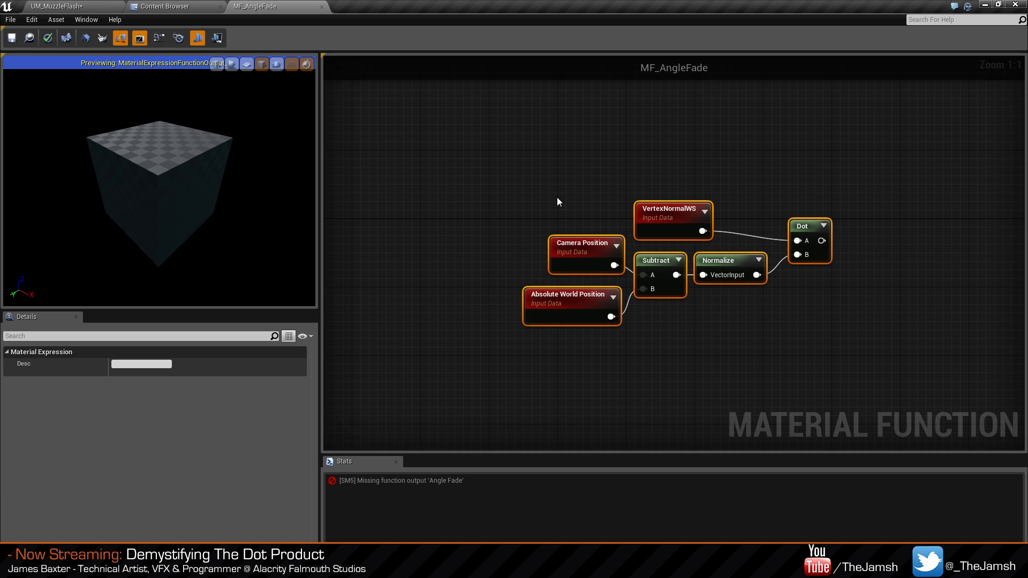
right_drag(851, 296, 701, 296)
drag(672, 257, 781, 259)
click(897, 323)
right_drag(898, 325, 768, 308)
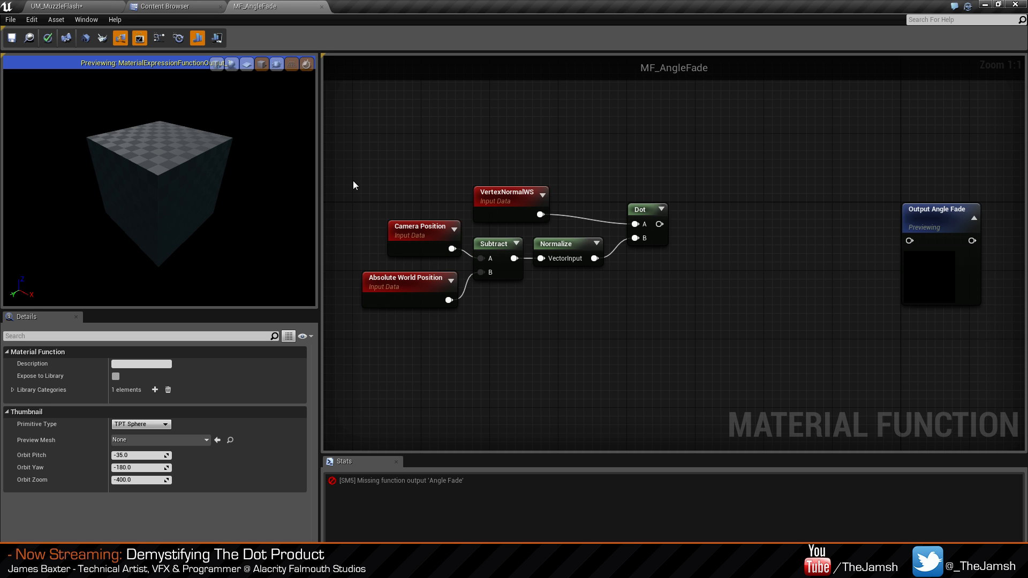
Tighten the layout by moving Absolute World Position up under Camera Position and Dot closer to Normalize.
click(419, 286)
click(460, 336)
right_drag(594, 320, 650, 345)
click(711, 259)
click(721, 313)
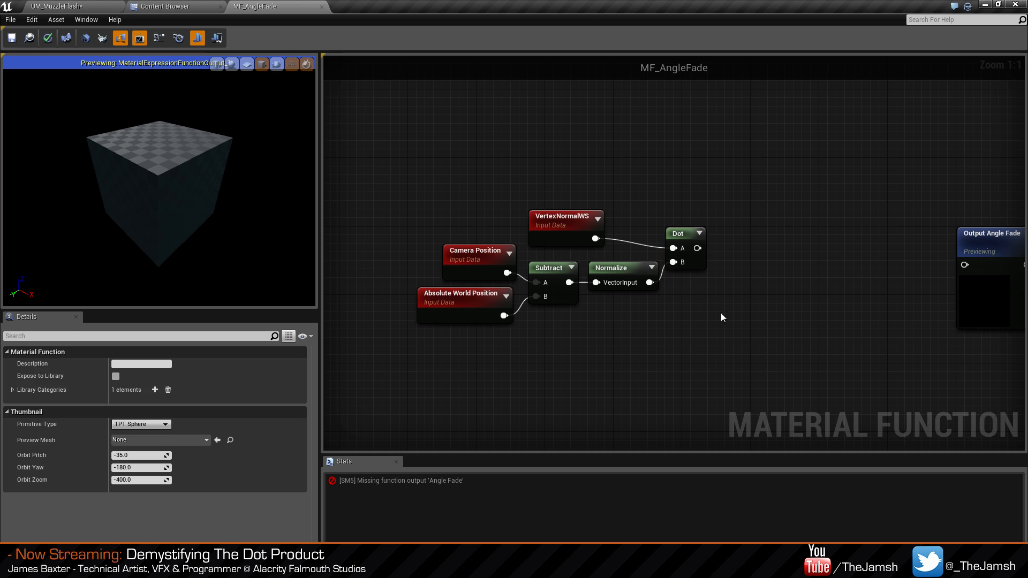
drag(721, 312, 482, 210)
mouse_move(562, 230)
mouse_down()
mouse_move(553, 221)
mouse_move(552, 233)
mouse_up()
click(720, 391)
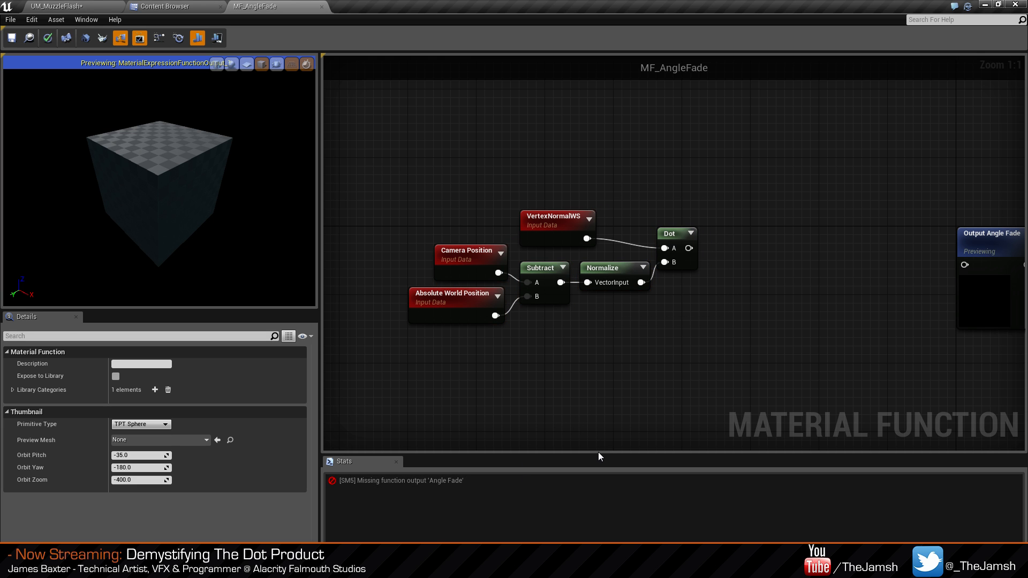
Enlarge the Stats area slightly and respace the nodes so VertexNormalWS sits above Normalize, with Dot just beyond both.
drag(598, 455, 596, 444)
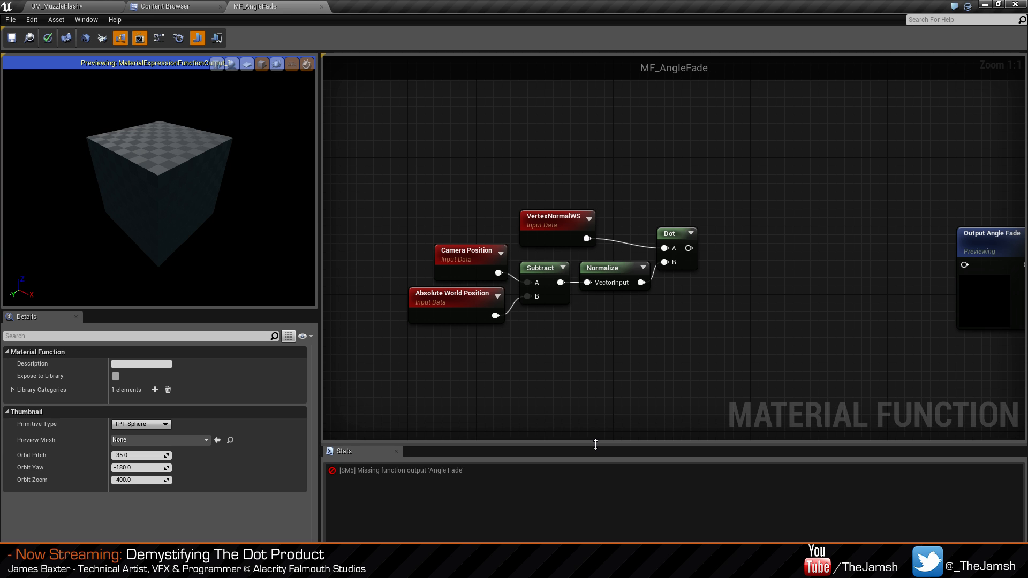
drag(665, 332, 460, 221)
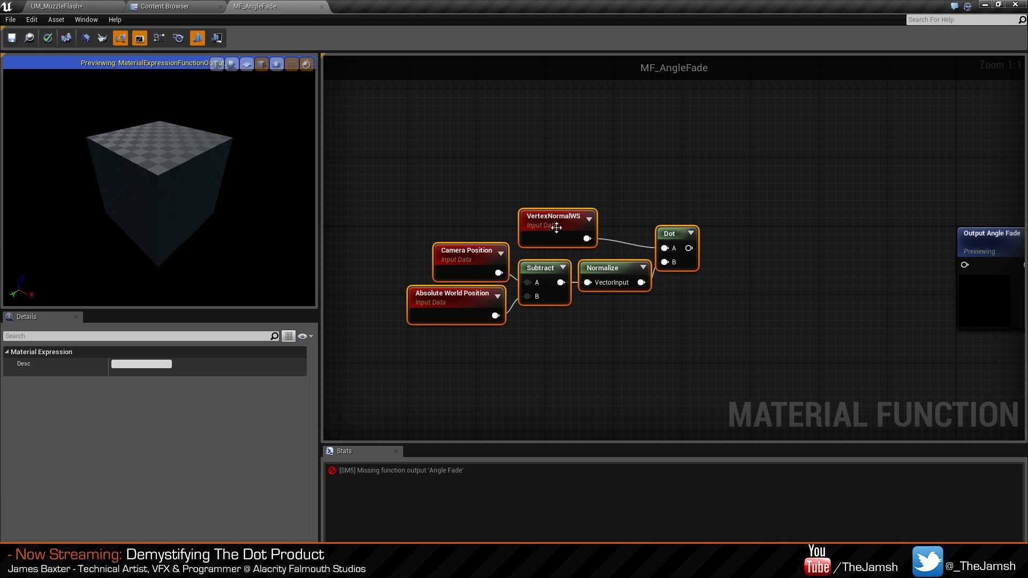
mouse_move(556, 228)
mouse_down()
mouse_move(521, 230)
mouse_move(561, 228)
mouse_up()
click(520, 229)
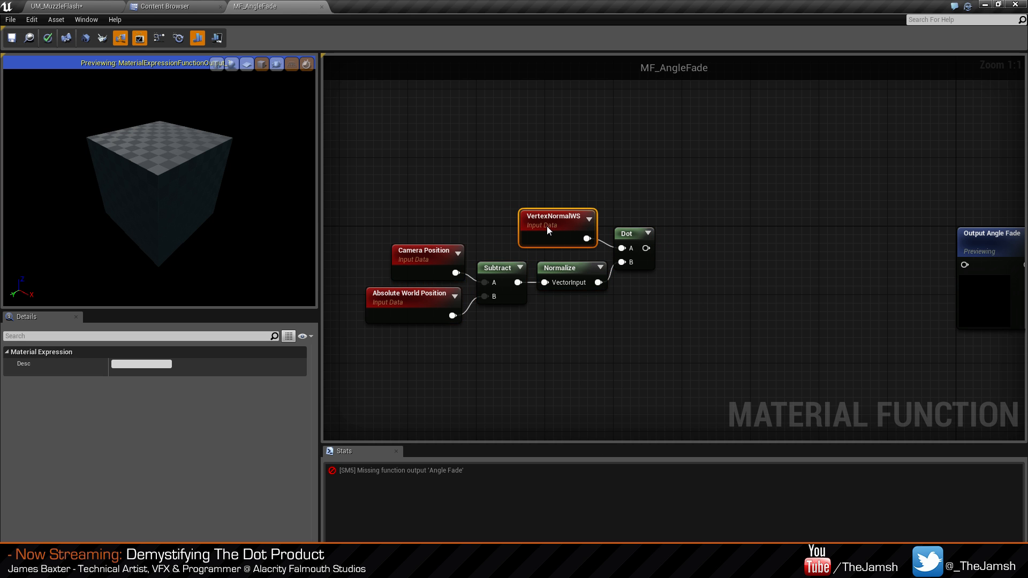
click(613, 363)
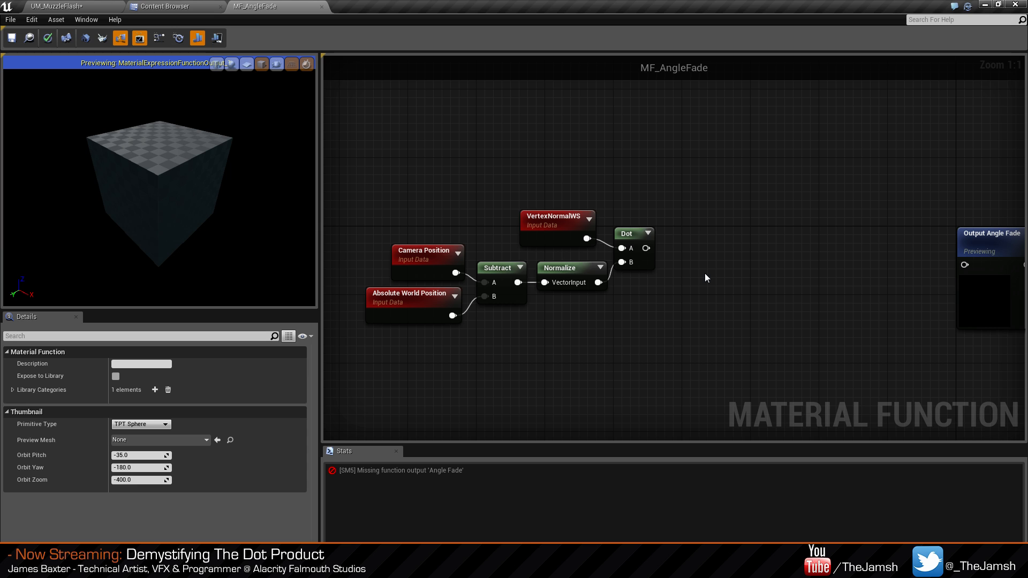
click(645, 263)
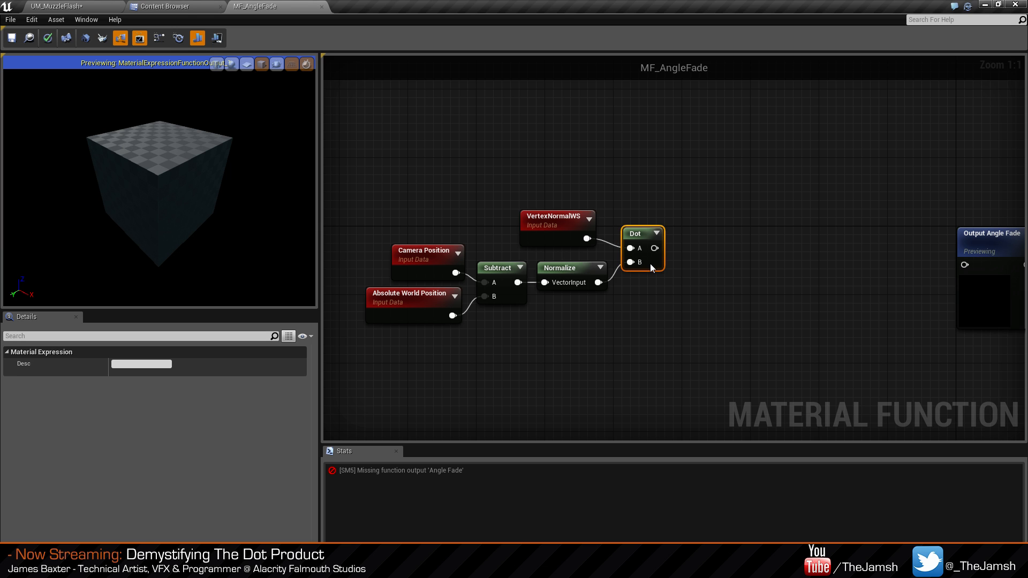
Nudge Dot and VertexNormalWS slightly toward the output side to even out the spacing around Normalize.
click(691, 308)
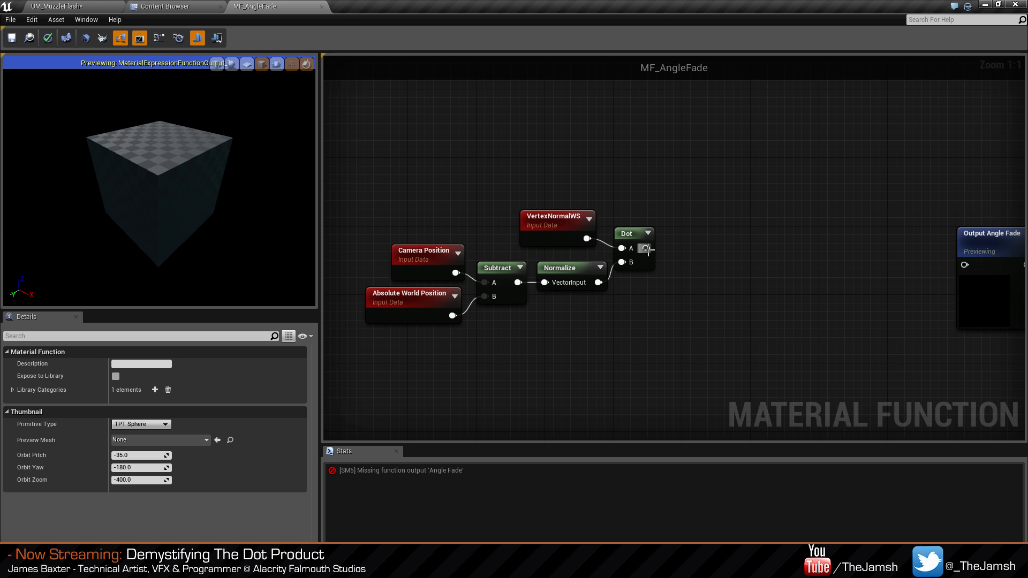
drag(646, 267, 655, 267)
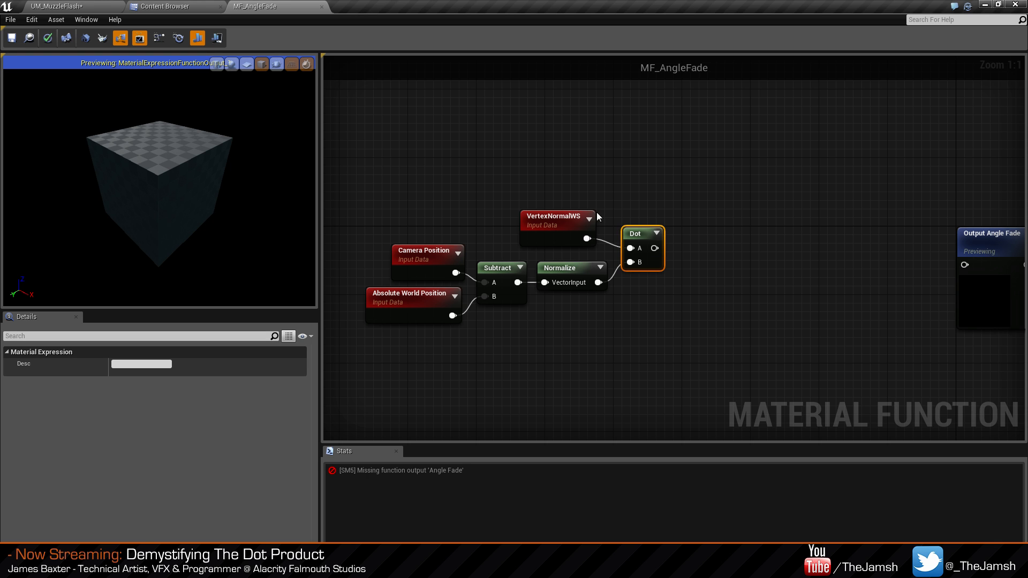
click(553, 225)
drag(554, 225, 562, 225)
click(657, 335)
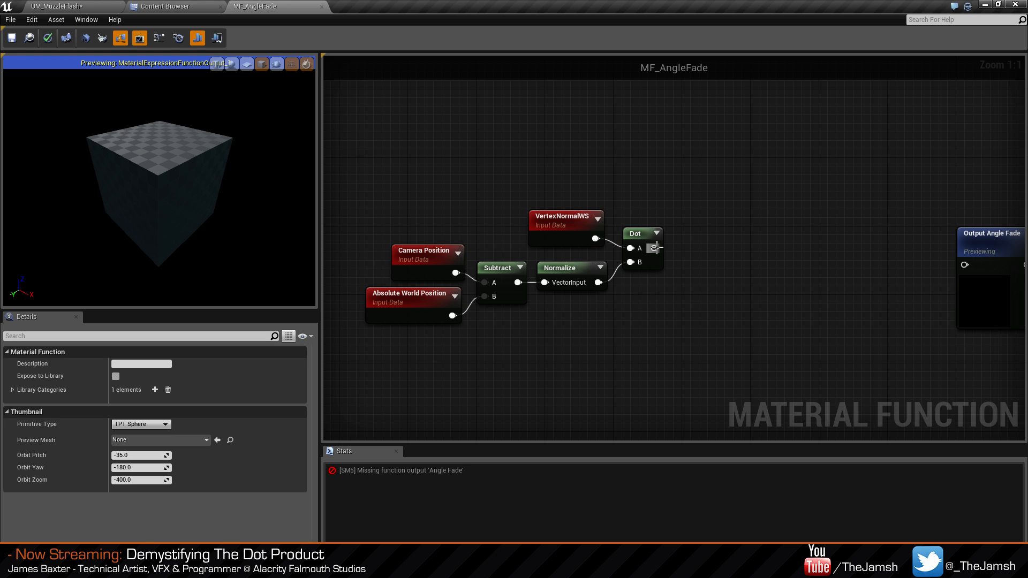
Add a Power node beyond Dot and a Multiply node after it, connecting Power's output to Multiply's A input.
drag(655, 247, 732, 280)
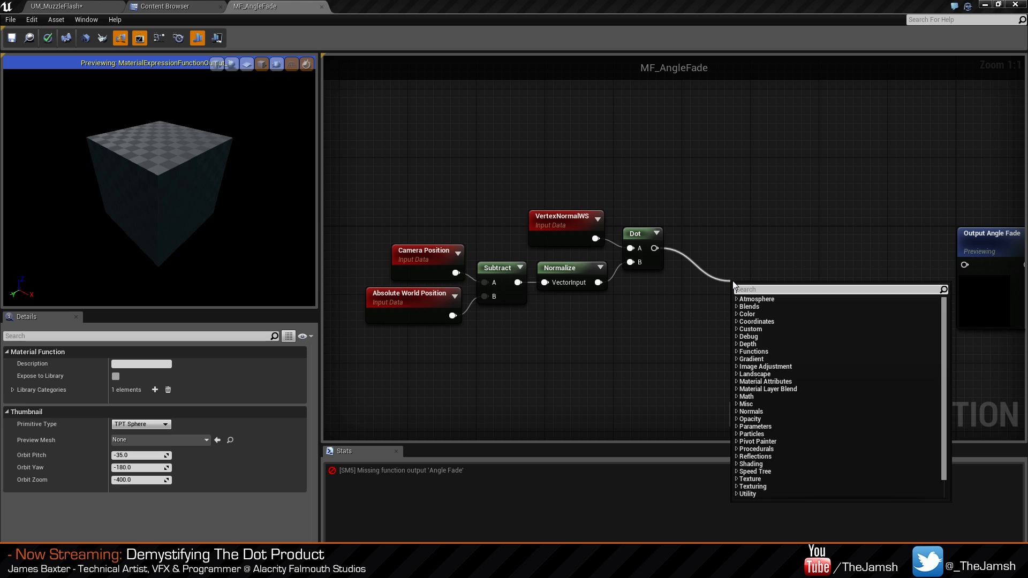
click(699, 284)
click(683, 242)
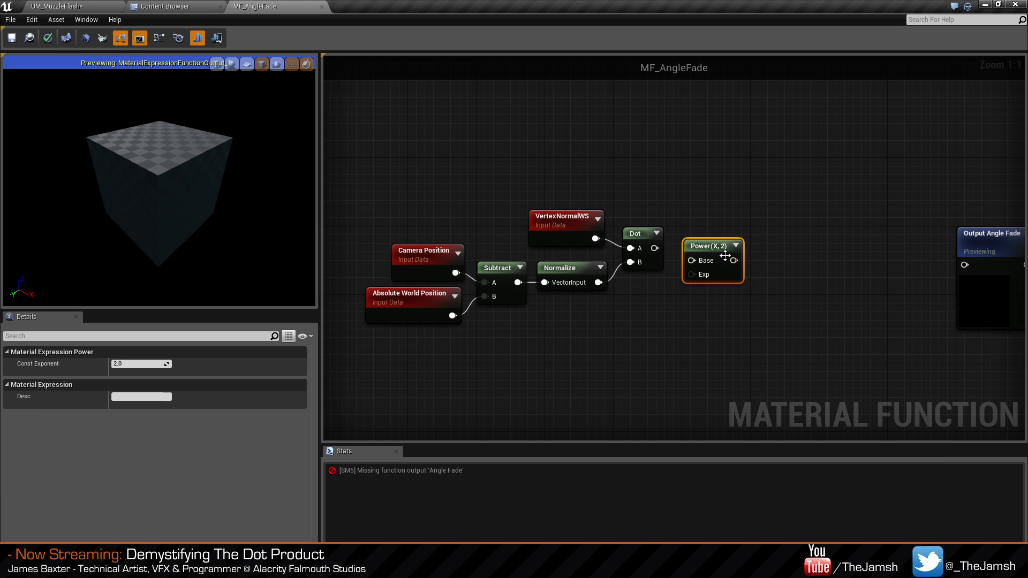
click(760, 310)
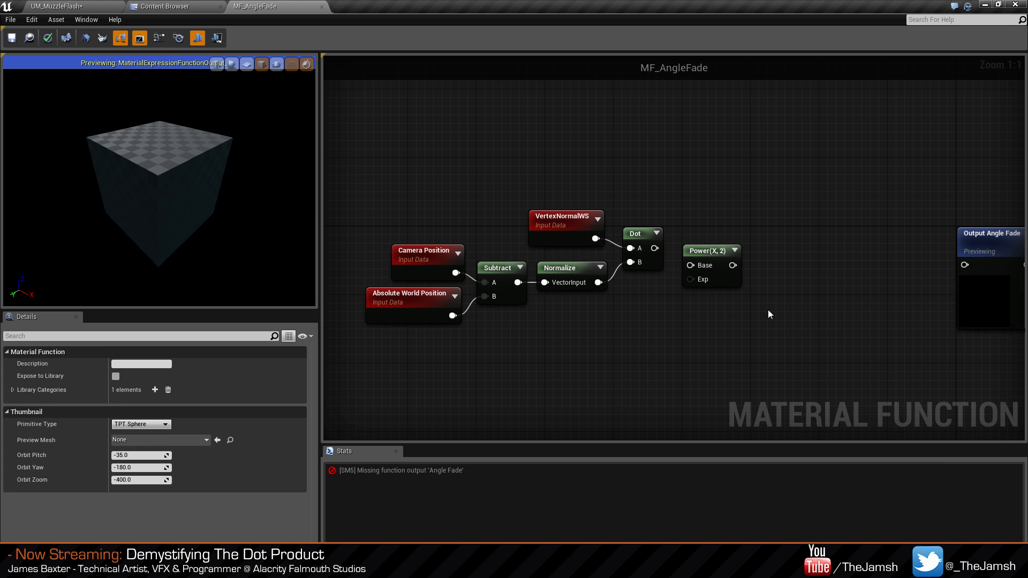
click(770, 309)
drag(792, 325, 732, 265)
click(717, 335)
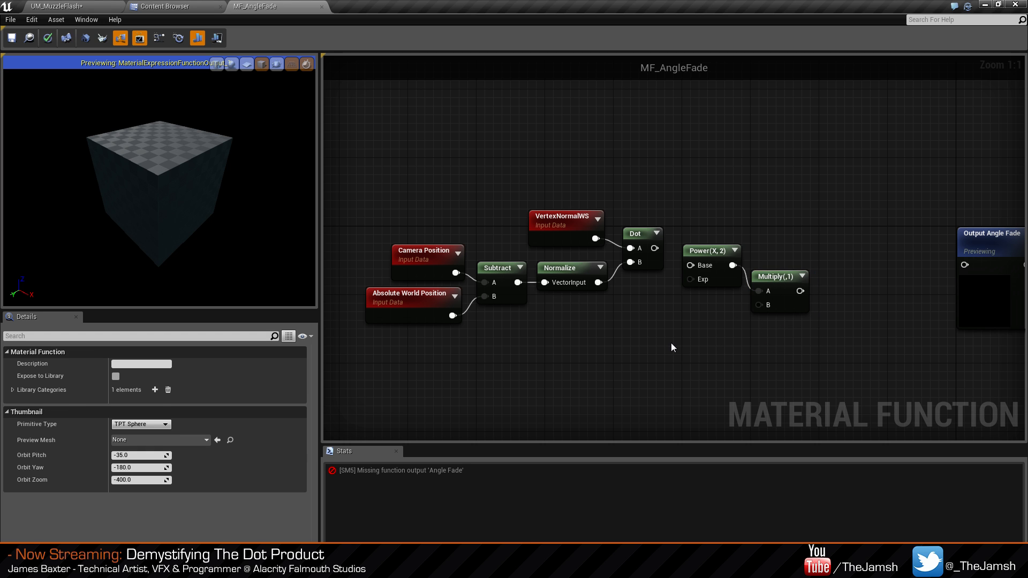
Add a function input node below Normalize and collapse its preview.
right_drag(623, 352, 635, 339)
right_click(610, 355)
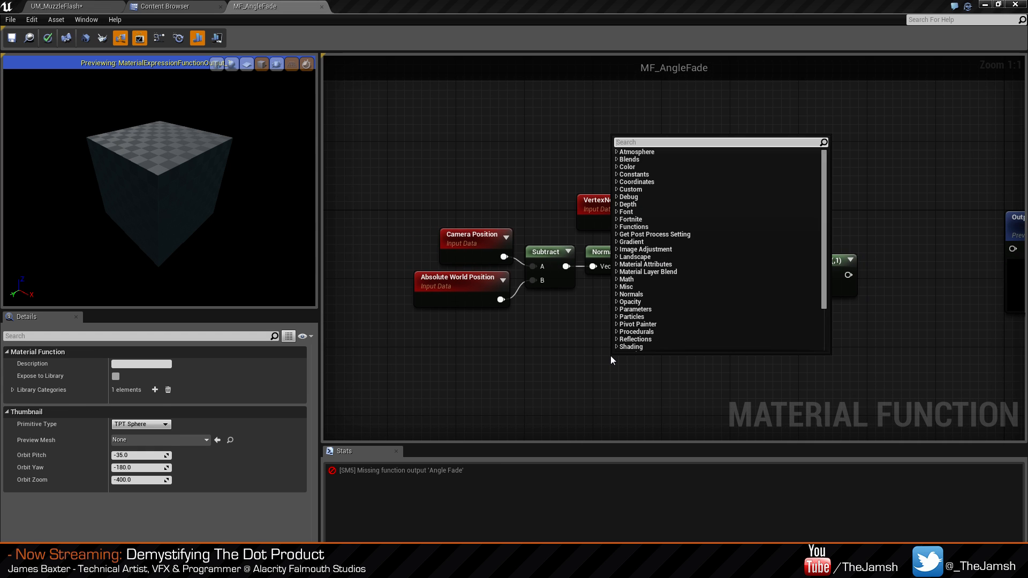
text(input)
key(Return)
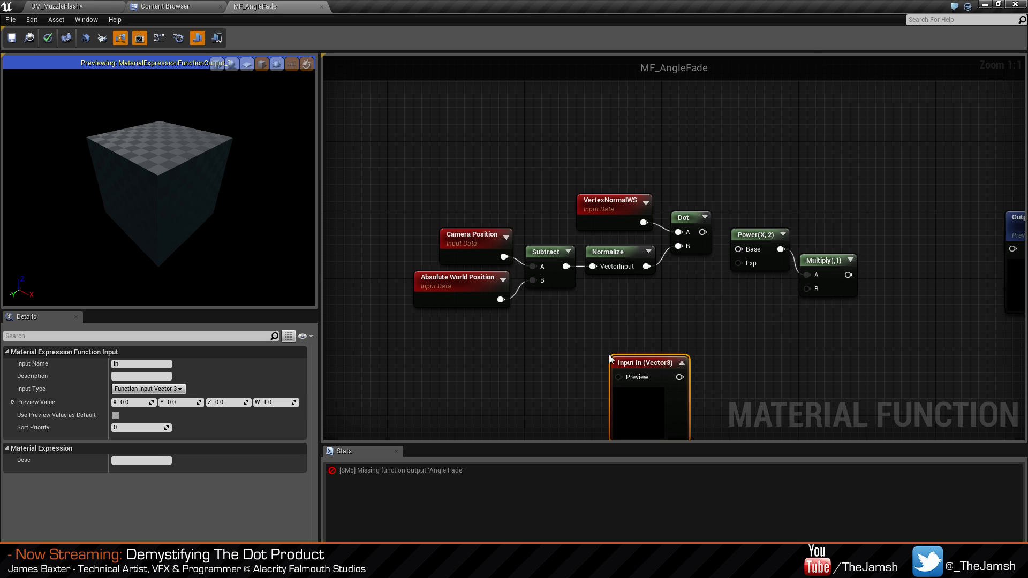
drag(681, 421, 655, 361)
click(655, 304)
right_click(708, 351)
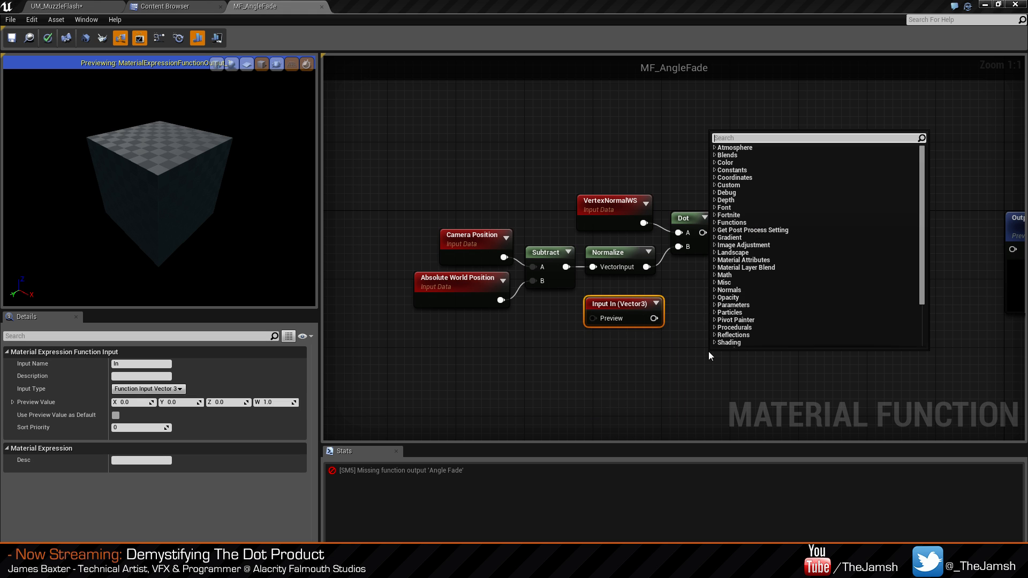
text(input)
key(Return)
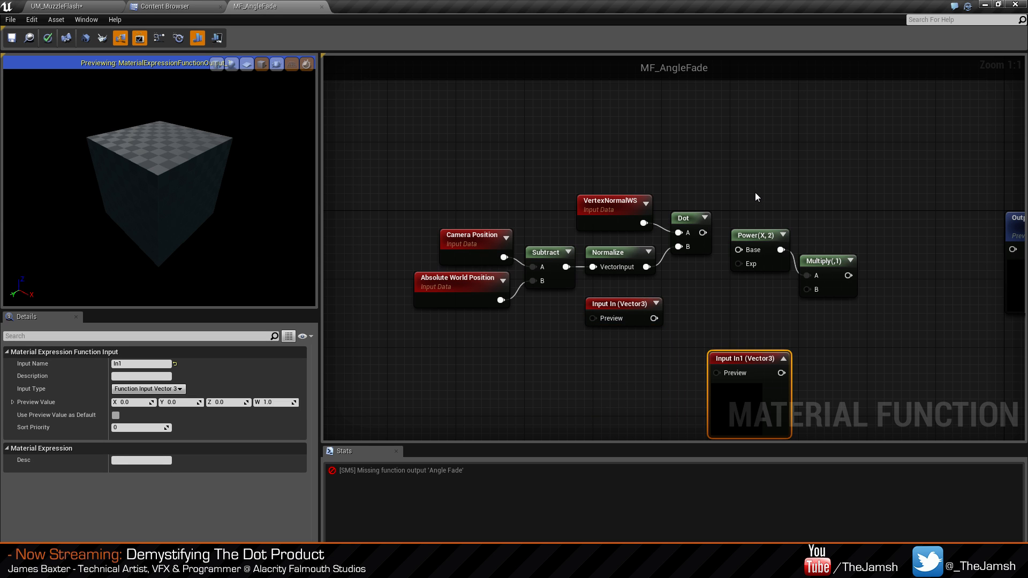
key(Delete)
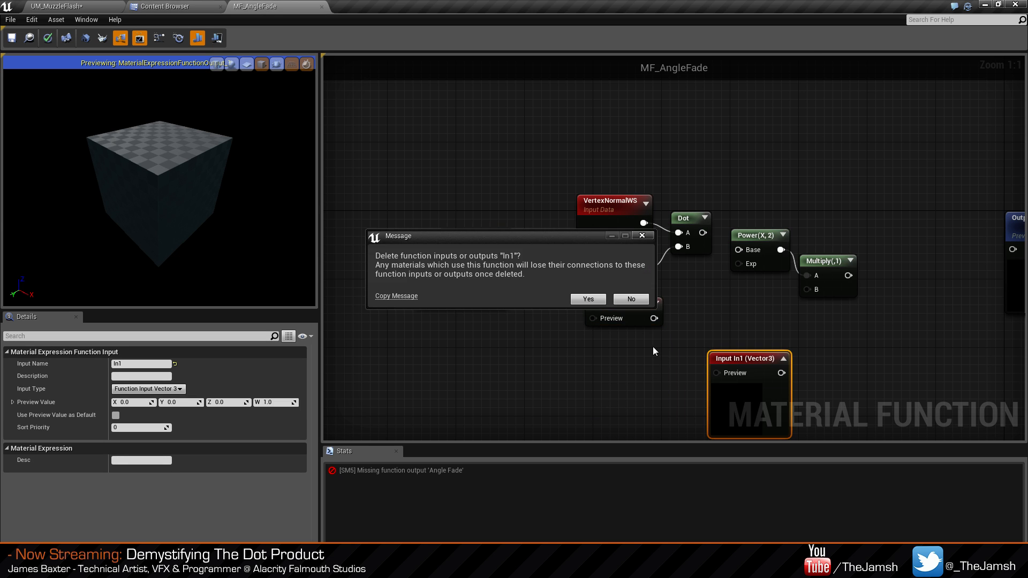
click(631, 299)
key(Delete)
click(588, 298)
Move the function input closer beneath Normalize and connect Dot's output to Power's Base input.
click(624, 310)
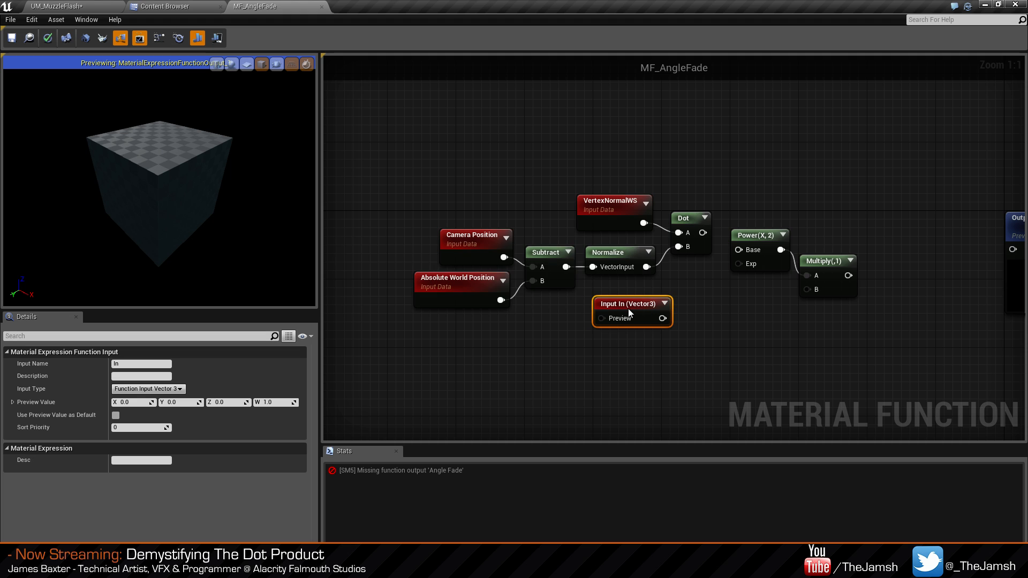
click(653, 369)
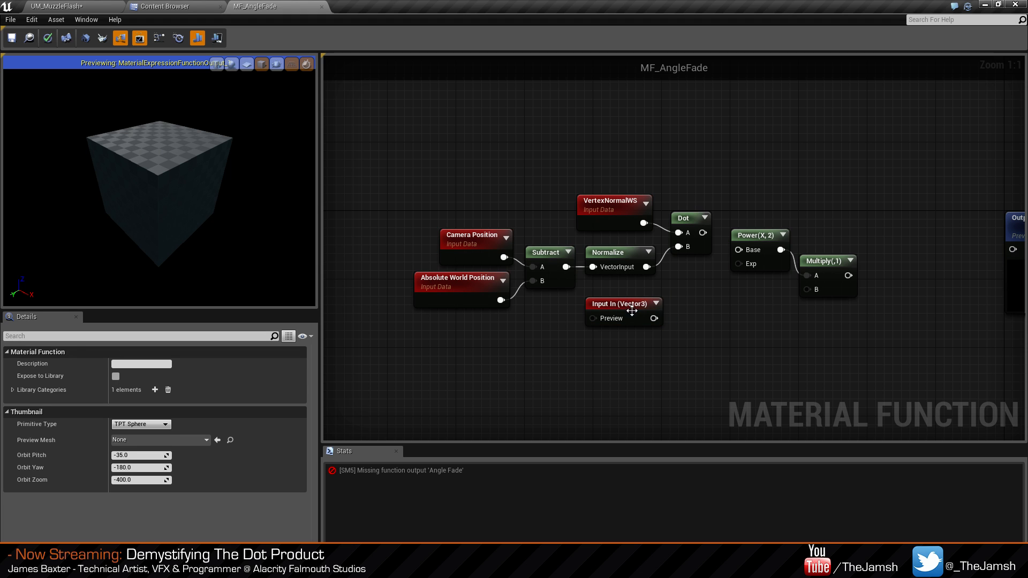
drag(630, 307, 630, 298)
click(679, 337)
drag(702, 232, 738, 249)
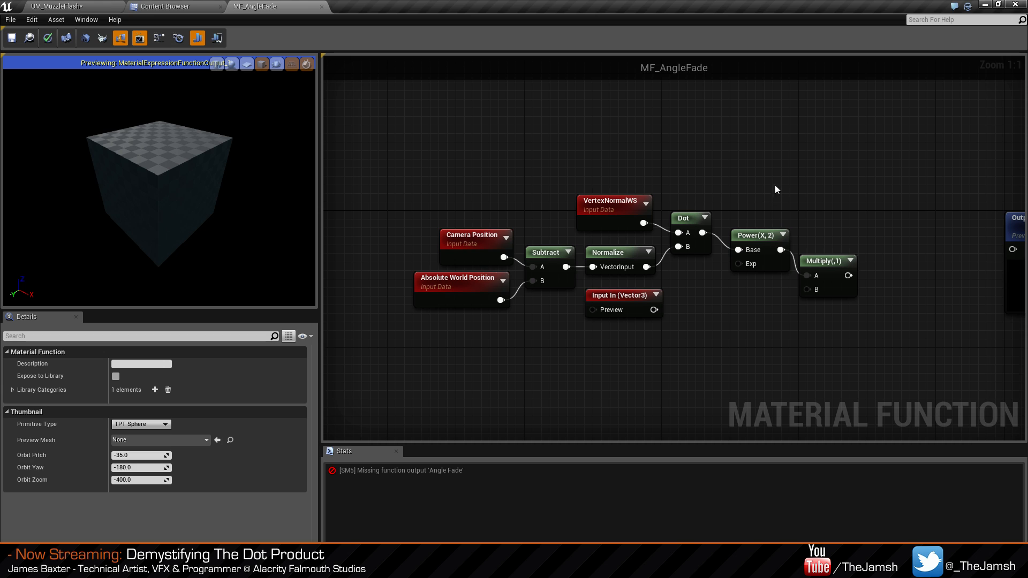
Space Multiply slightly further away from the Power node.
click(634, 306)
click(771, 265)
drag(818, 277, 848, 293)
click(803, 262)
click(773, 272)
click(801, 278)
click(775, 266)
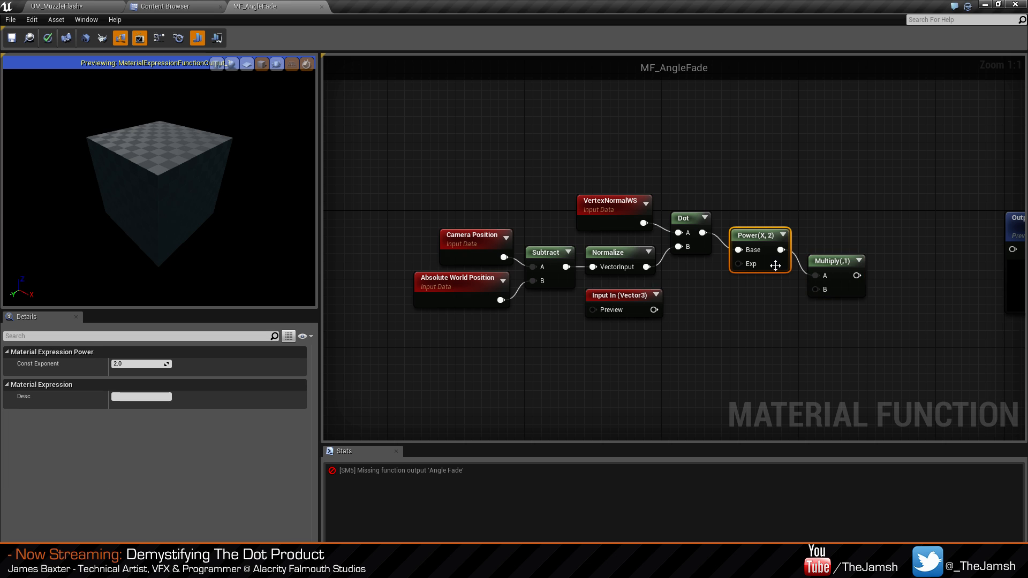
click(842, 290)
click(697, 338)
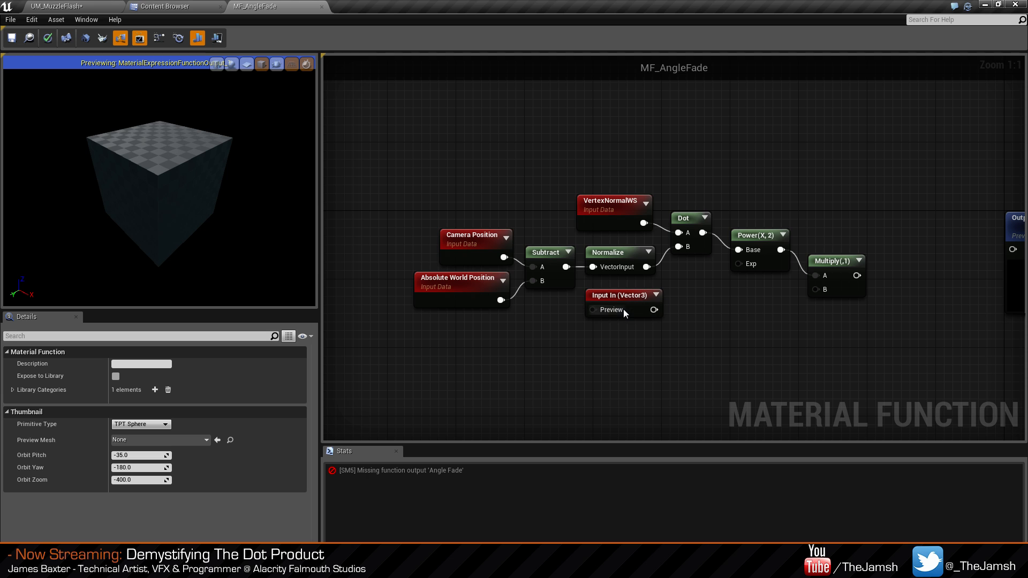
Make the function input a Scalar named Fade Contrast with a sort priority of 1.
click(631, 297)
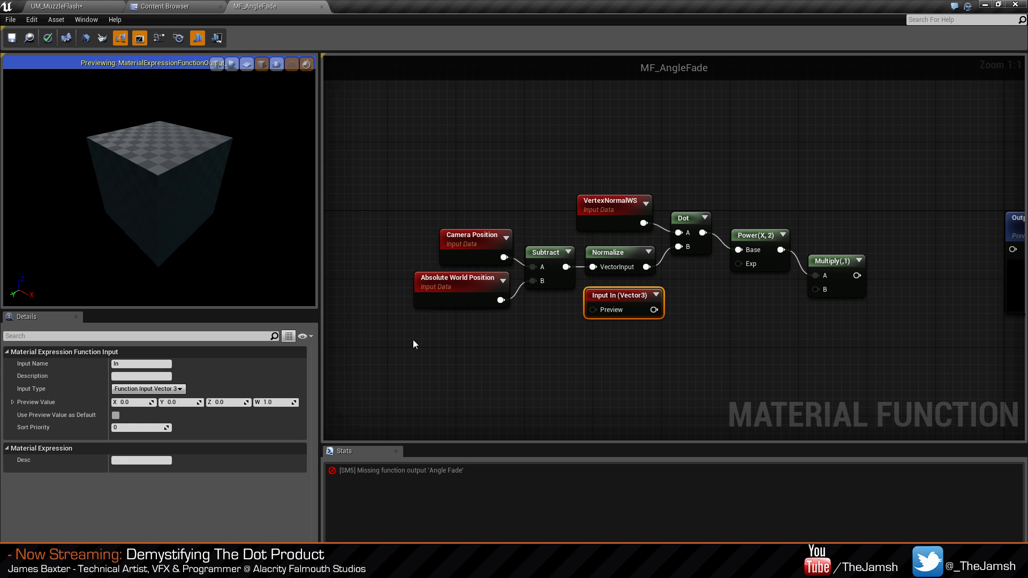
click(175, 389)
click(164, 399)
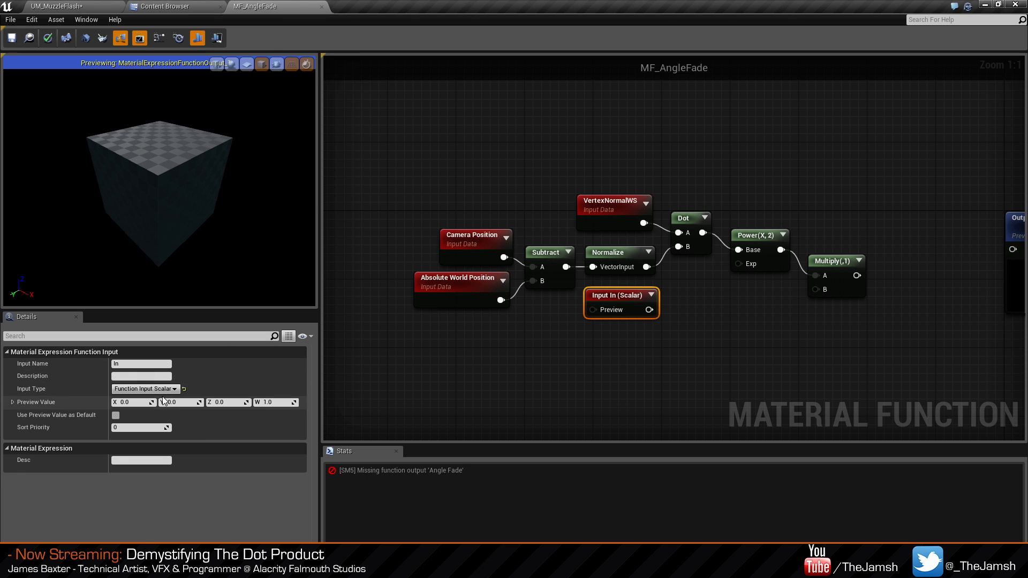
drag(127, 364, 31, 356)
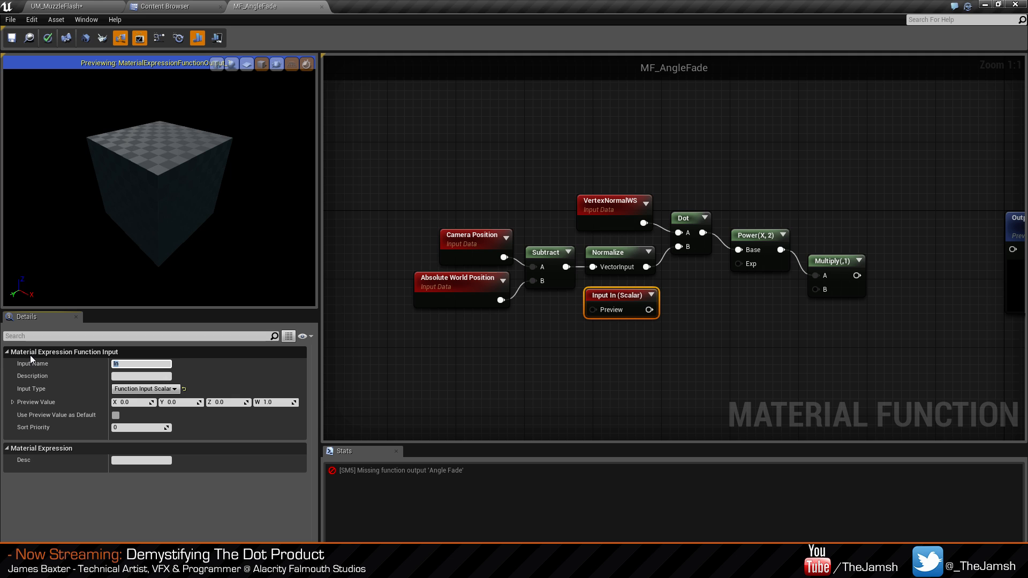
text(Fade Constrast)
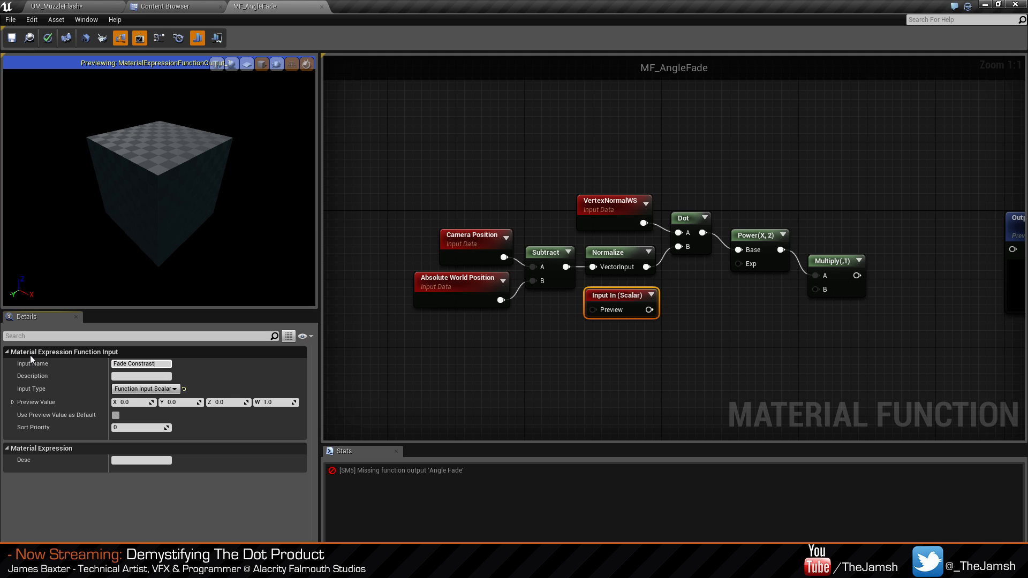
key(BackSpace)
click(124, 428)
click(490, 357)
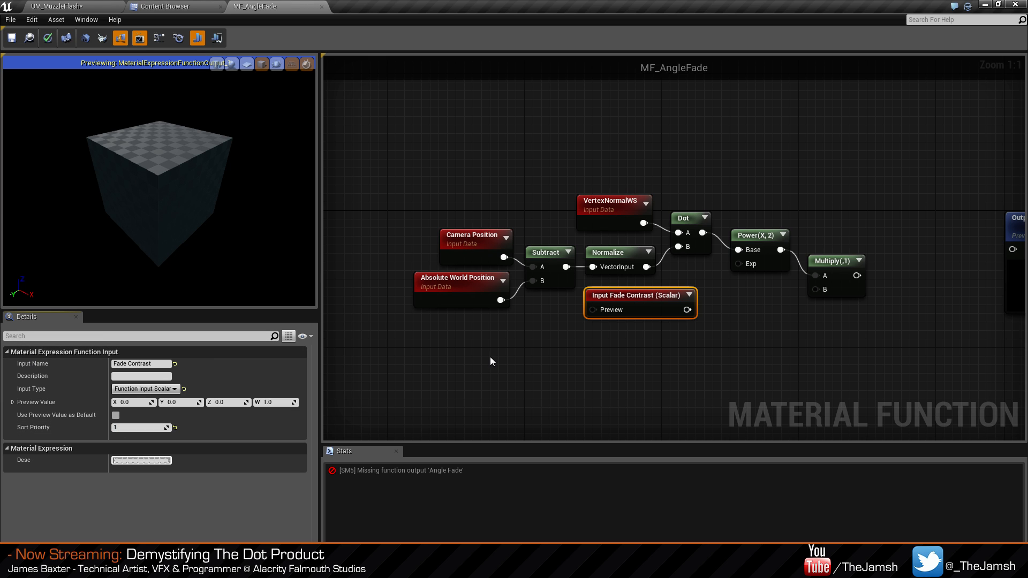
Add a second function input node and align it directly below Fade Contrast.
click(606, 356)
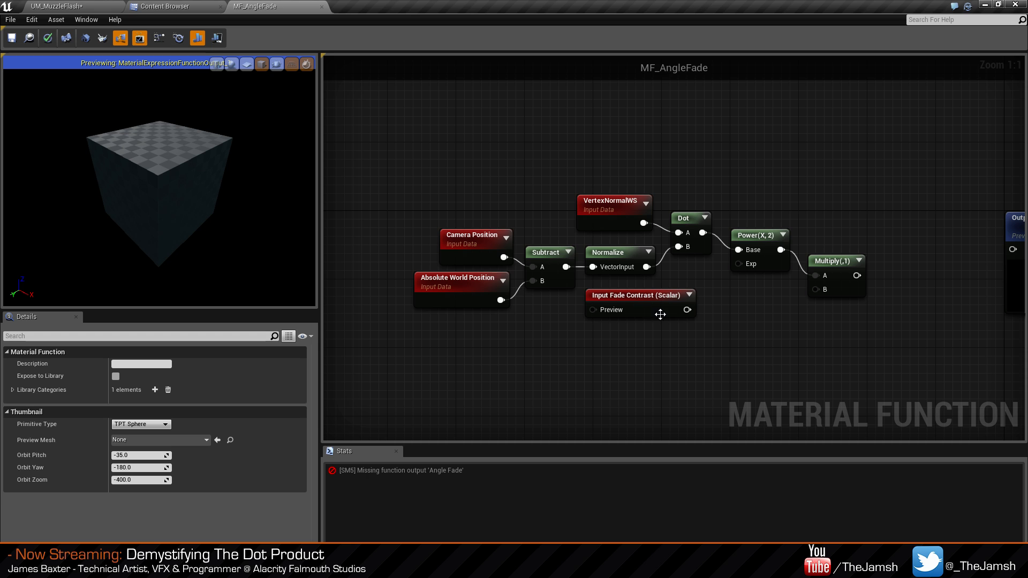
click(659, 313)
click(618, 356)
right_click(617, 352)
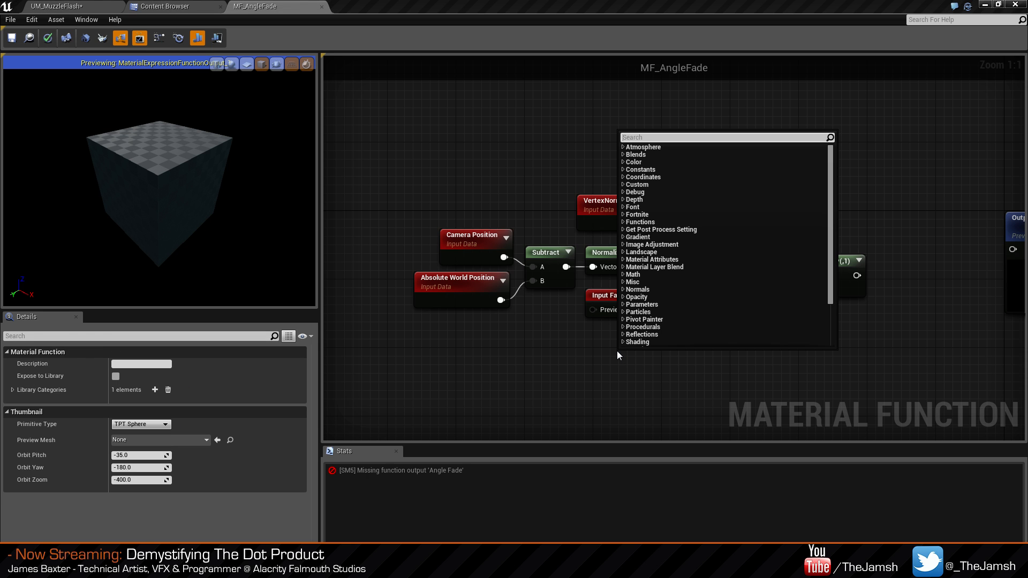
text(input)
key(Return)
drag(671, 407, 639, 388)
Make the new function input a Scalar named Fade Brightness and collapse its preview.
click(155, 389)
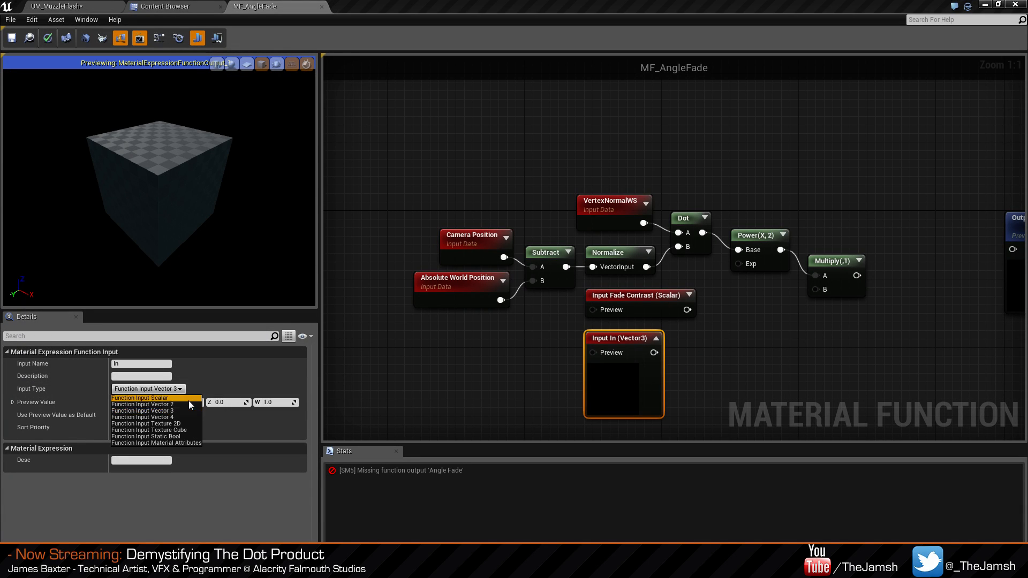
click(160, 397)
click(142, 364)
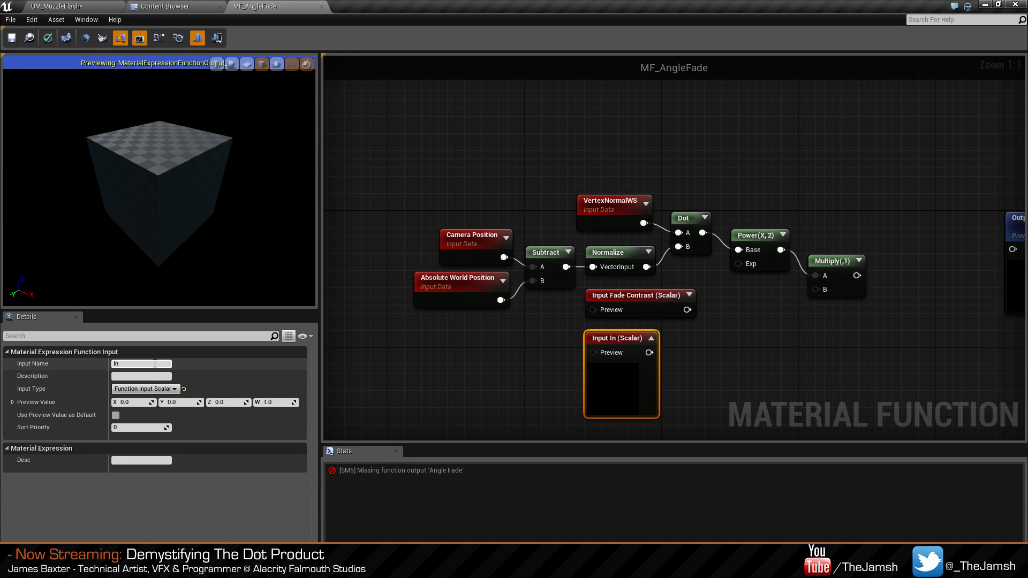
text(Fade Brightness)
key(Return)
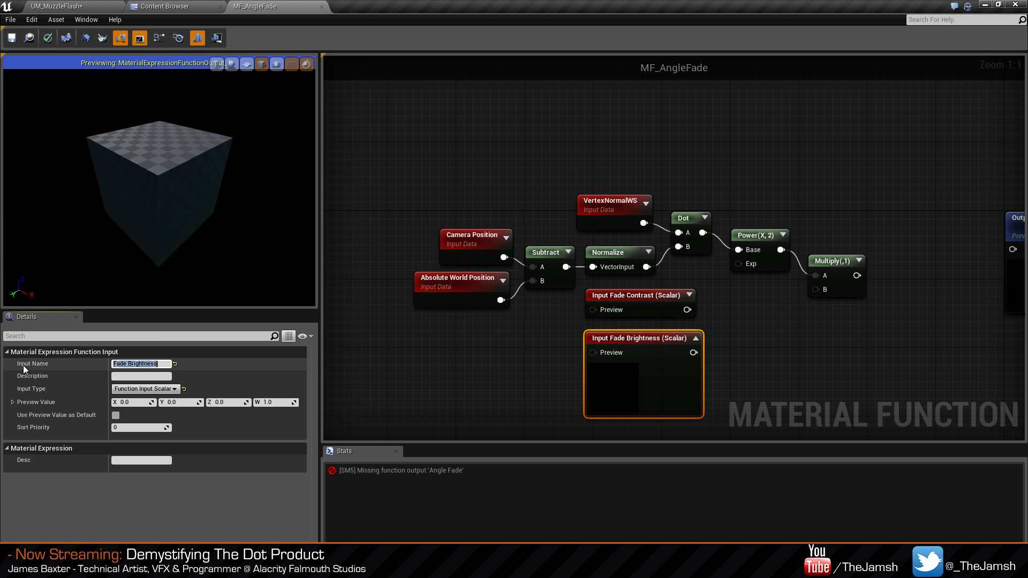
click(696, 339)
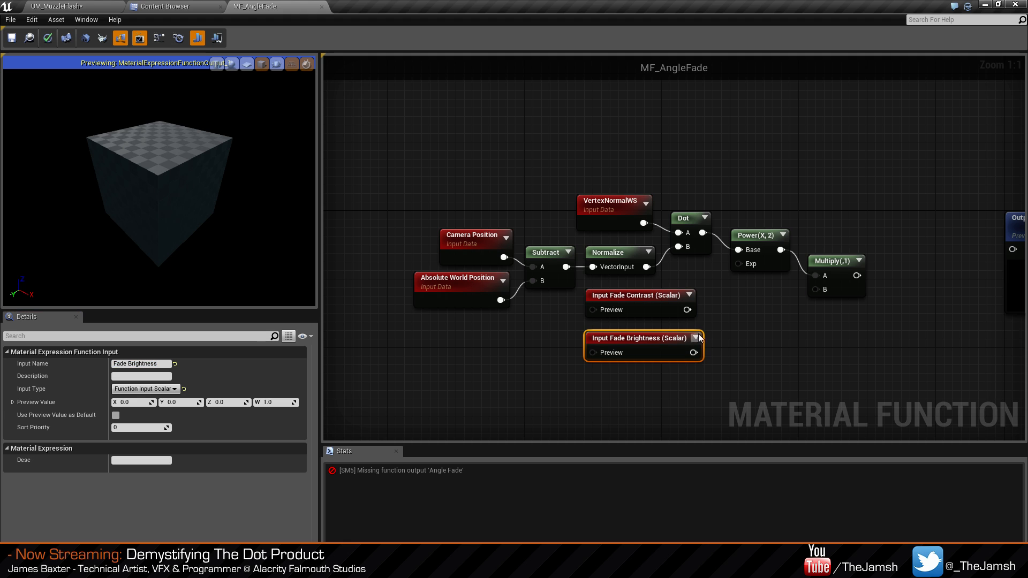
Connect Fade Contrast to Power's Exp input and Fade Brightness, moved up beneath it, to Multiply's B input.
drag(687, 309, 739, 263)
drag(699, 357, 818, 290)
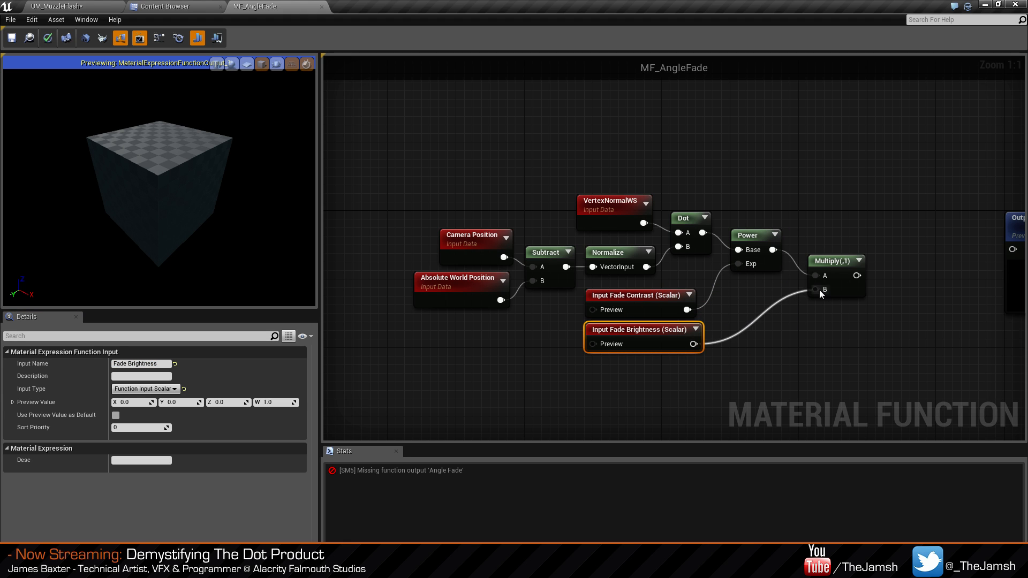
click(840, 288)
Select the whole network from Camera Position to Multiply and shift it slightly up toward the Output Angle Fade node.
click(817, 381)
drag(838, 396, 434, 170)
mouse_move(613, 218)
mouse_down()
mouse_move(619, 200)
mouse_move(606, 198)
mouse_move(622, 210)
mouse_up()
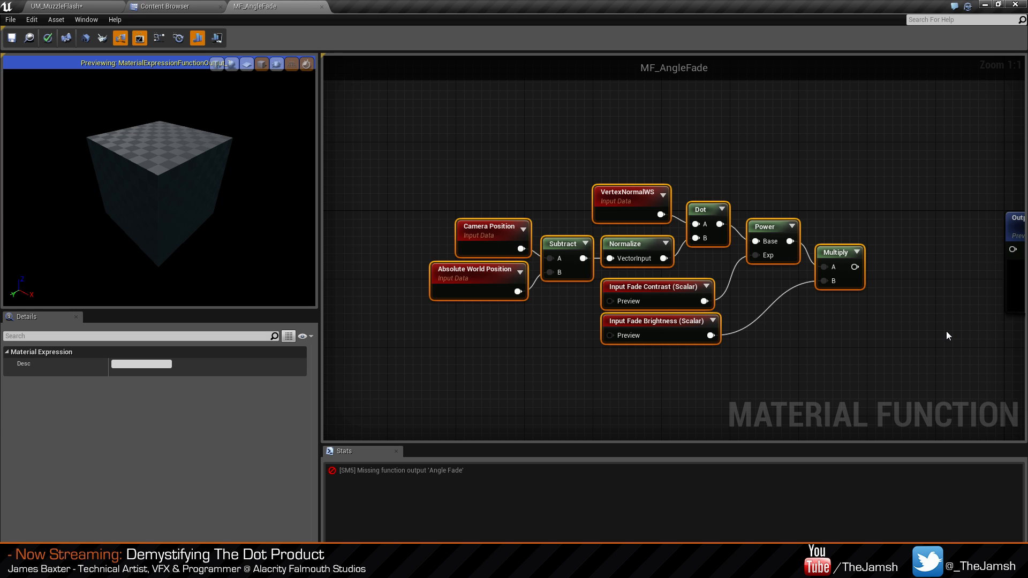
drag(423, 234, 509, 211)
right_click(482, 281)
text(cam)
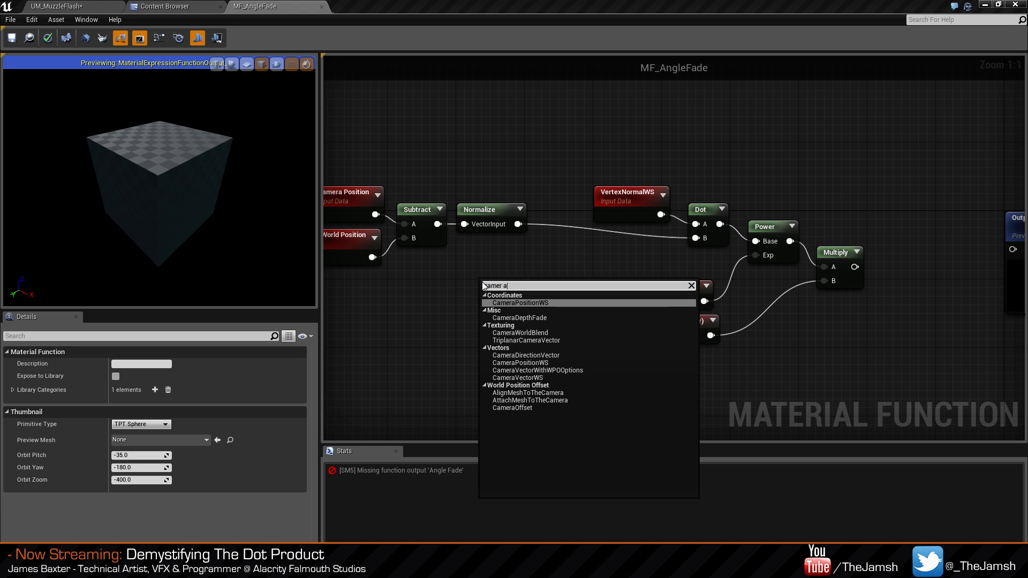
text(er a)
key(Down)
key(Down)
key(Down)
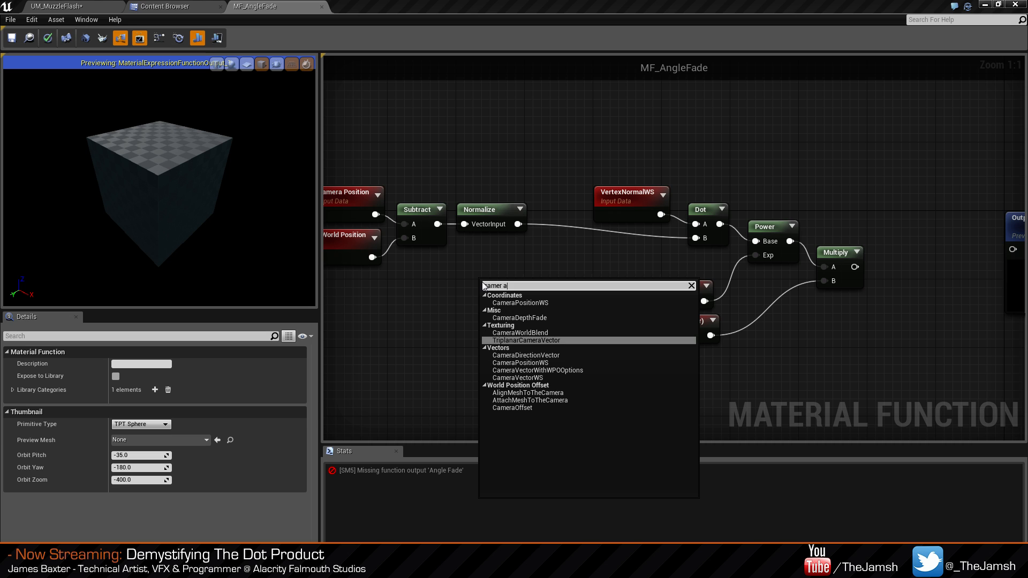
key(Down)
key(Down)
click(407, 133)
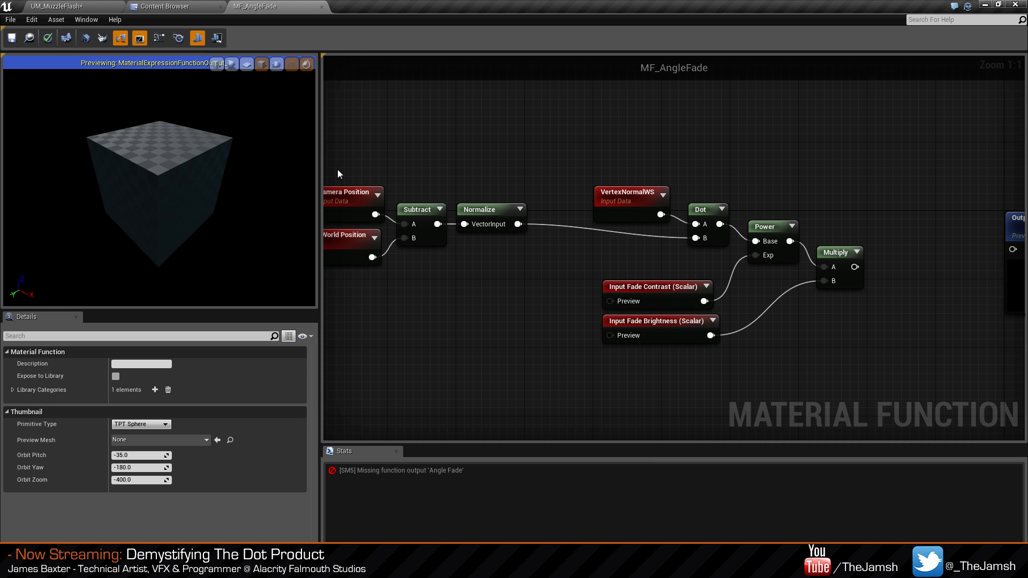
drag(337, 174, 512, 281)
drag(481, 212, 617, 246)
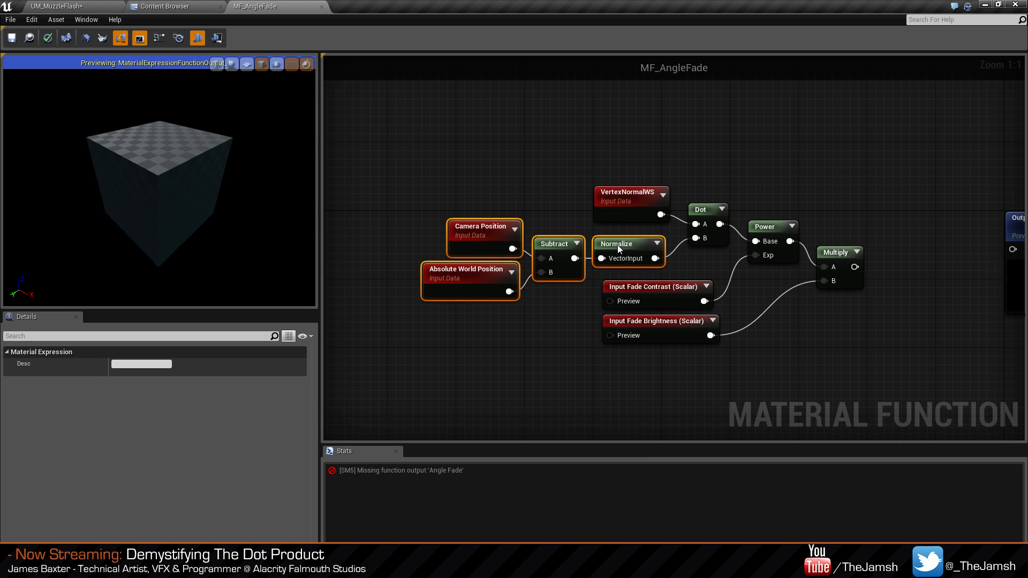
click(870, 369)
right_drag(879, 377, 805, 348)
right_drag(427, 319, 609, 327)
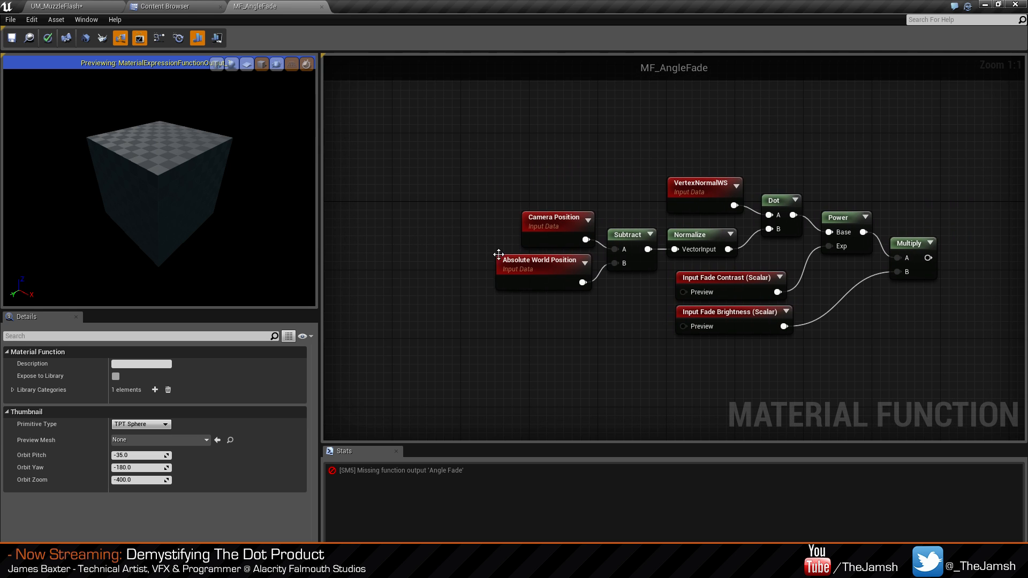
Try moving the camera-direction nodes, from Camera Position to Normalize, further away from the Dot node.
drag(459, 222, 574, 256)
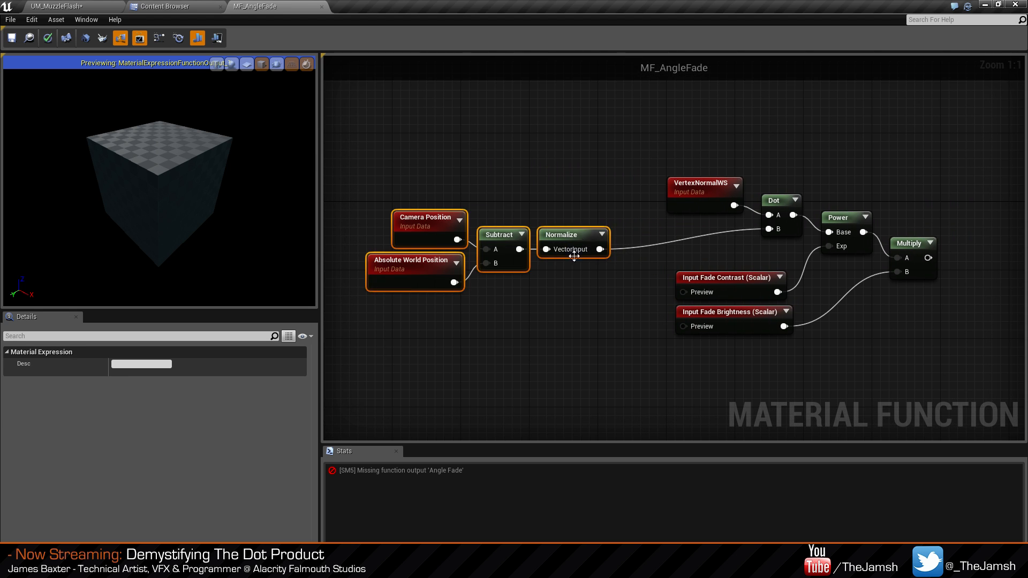
click(476, 315)
right_drag(477, 315, 578, 326)
drag(435, 195, 649, 320)
drag(662, 257, 642, 256)
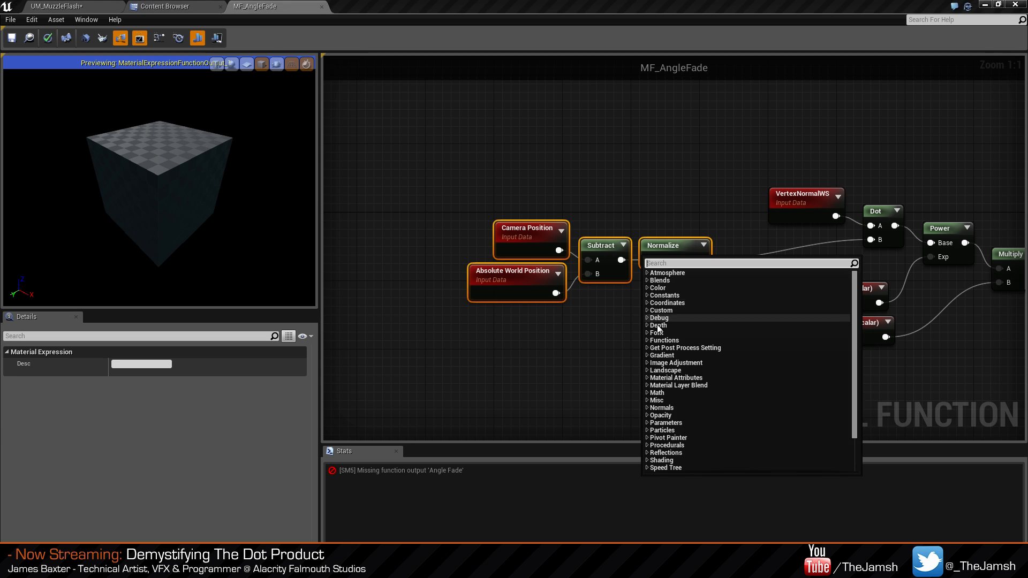
click(658, 325)
click(653, 214)
drag(438, 188, 654, 283)
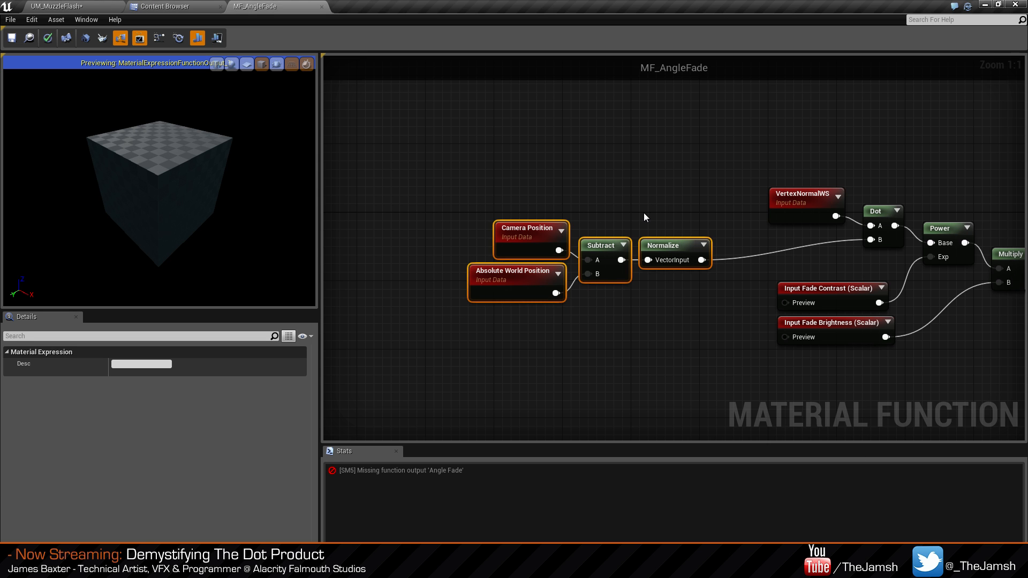
click(643, 213)
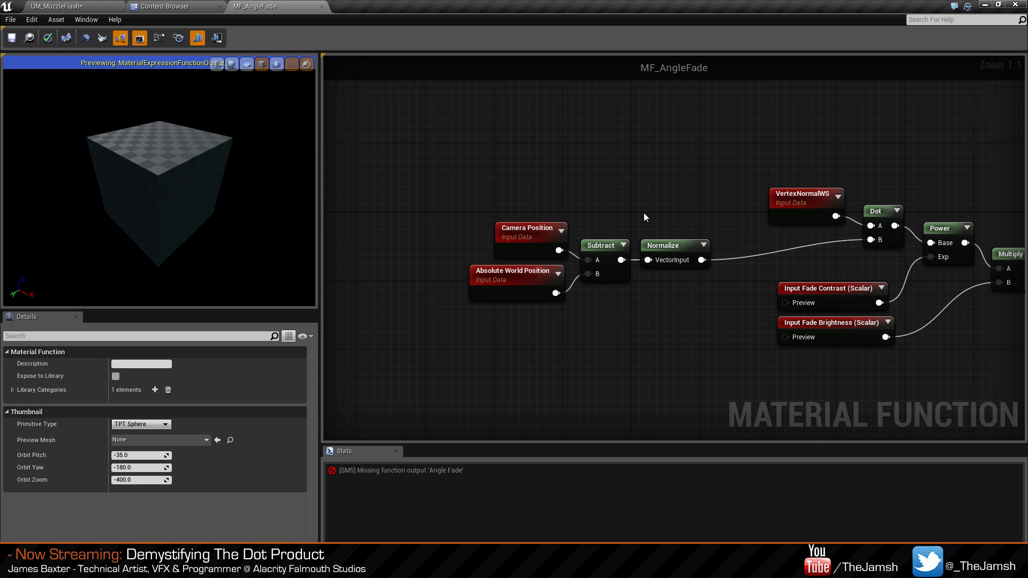
Move the Camera Position, Absolute World Position, Subtract and Normalize nodes back beside the Dot node.
right_drag(644, 213, 610, 208)
drag(438, 204, 786, 236)
click(688, 325)
right_drag(688, 324, 611, 317)
drag(473, 199, 656, 270)
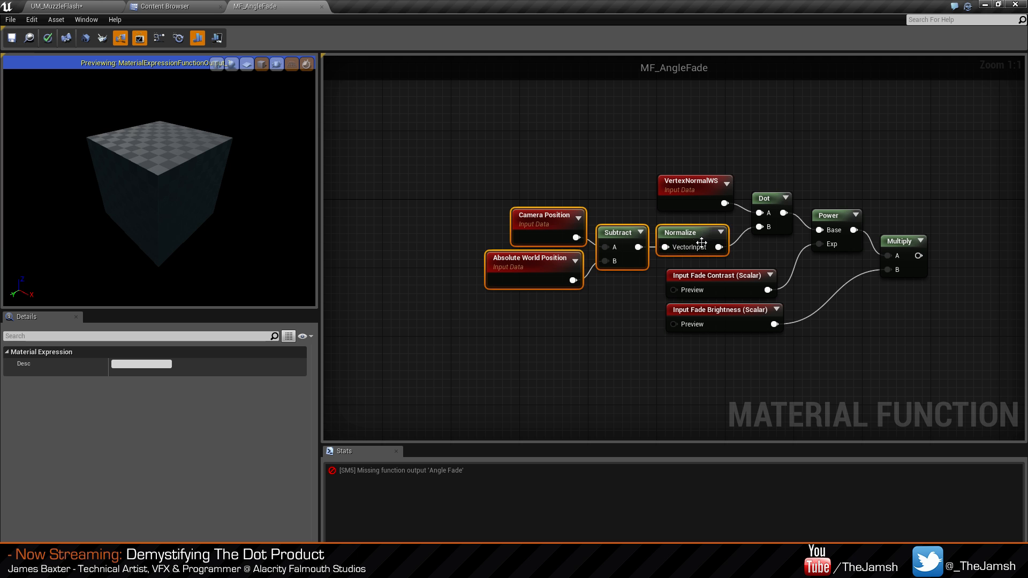
drag(701, 239, 693, 239)
click(903, 336)
Move Output Angle Fade further out and add a Clamp node fed by Multiply's output, aligned with Multiply.
right_drag(936, 347, 748, 341)
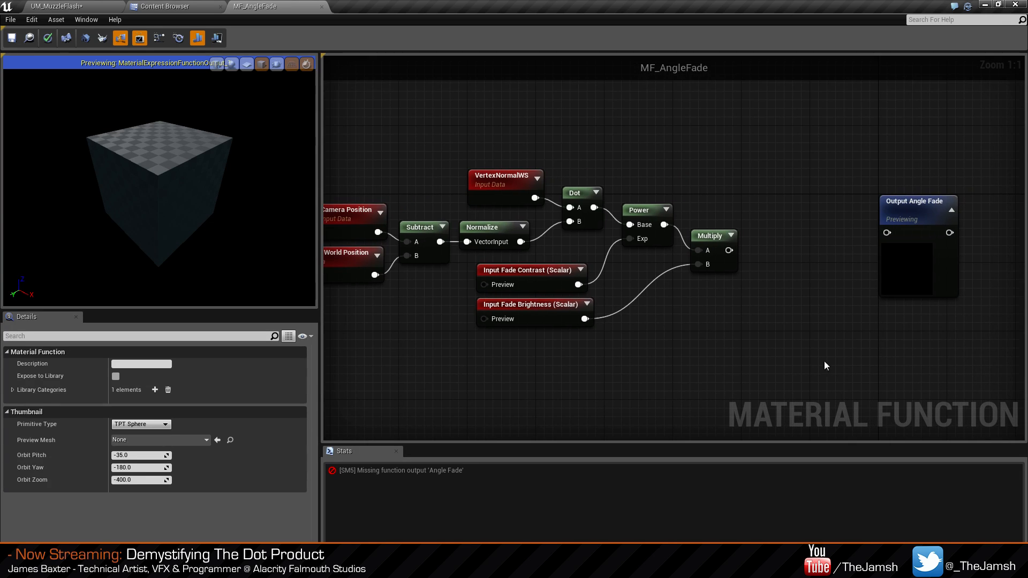
drag(904, 283, 965, 281)
click(889, 273)
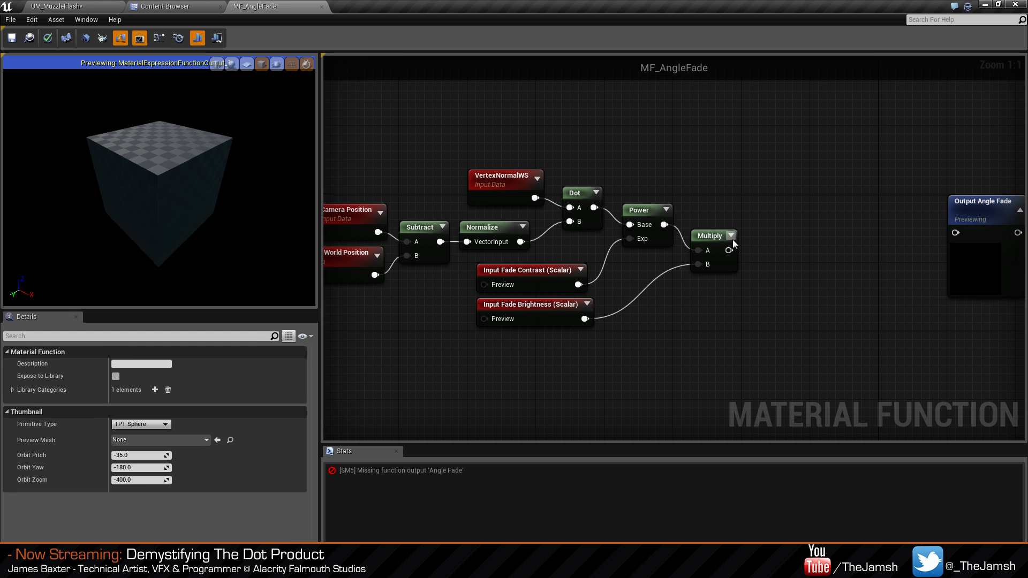
drag(645, 191, 773, 263)
click(745, 251)
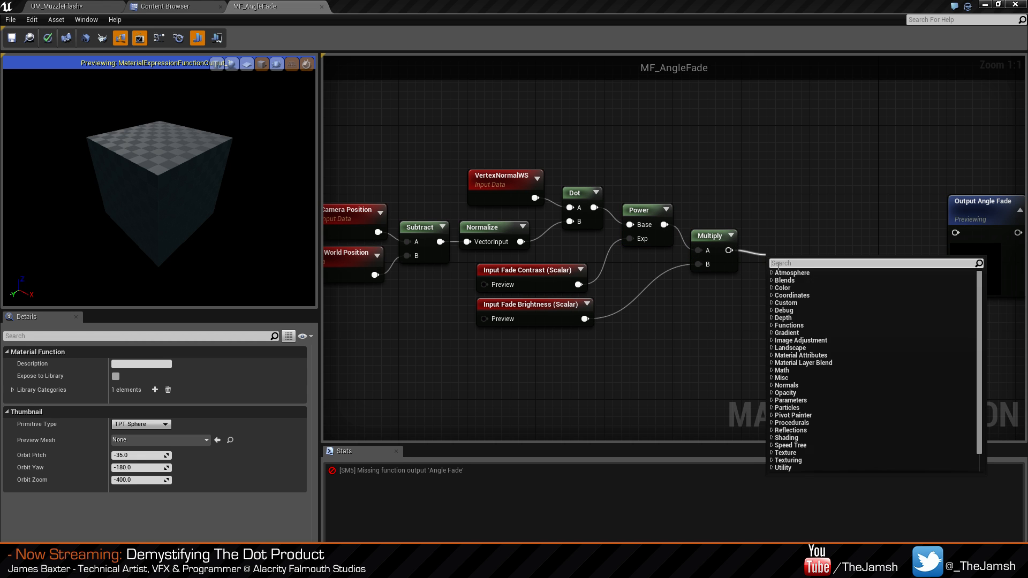
text(clamp)
key(Return)
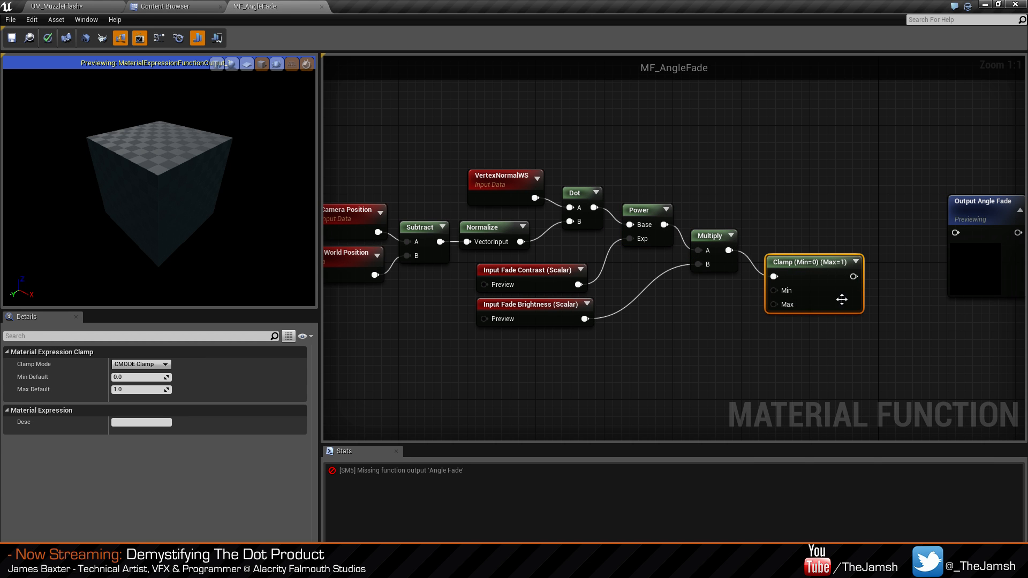
drag(841, 298, 825, 271)
click(848, 332)
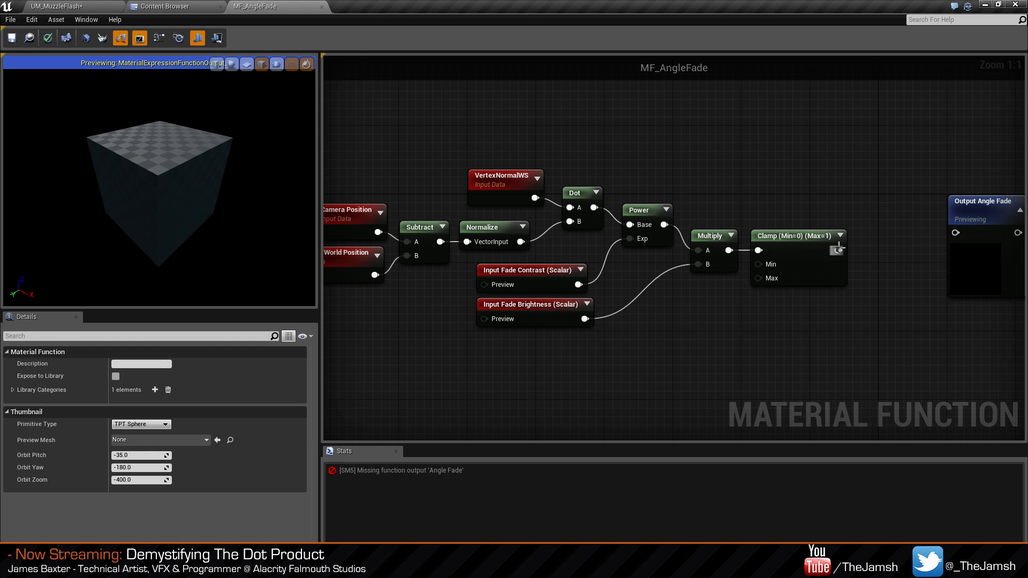
Connect Clamp's output to Output Angle Fade and move the output node closer to Clamp.
right_drag(873, 292, 820, 293)
drag(785, 252, 901, 237)
drag(951, 269, 896, 257)
click(749, 347)
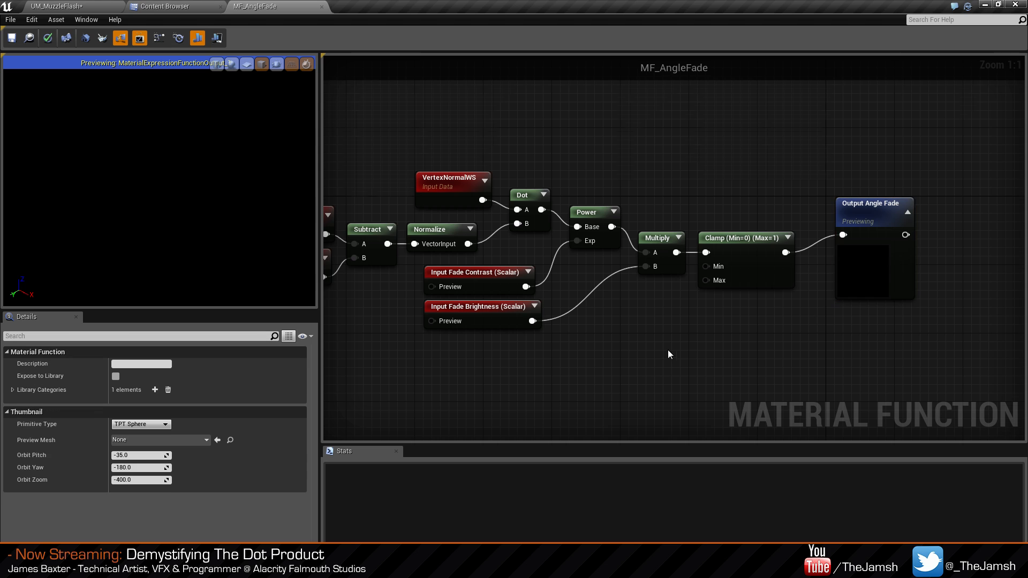
key(Home)
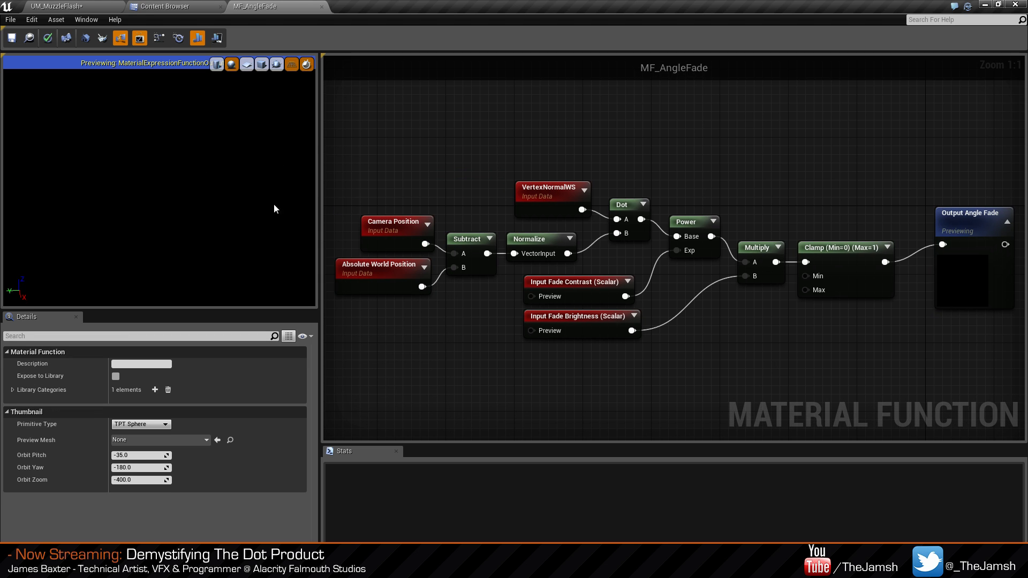
drag(160, 182, 181, 166)
click(576, 286)
click(699, 373)
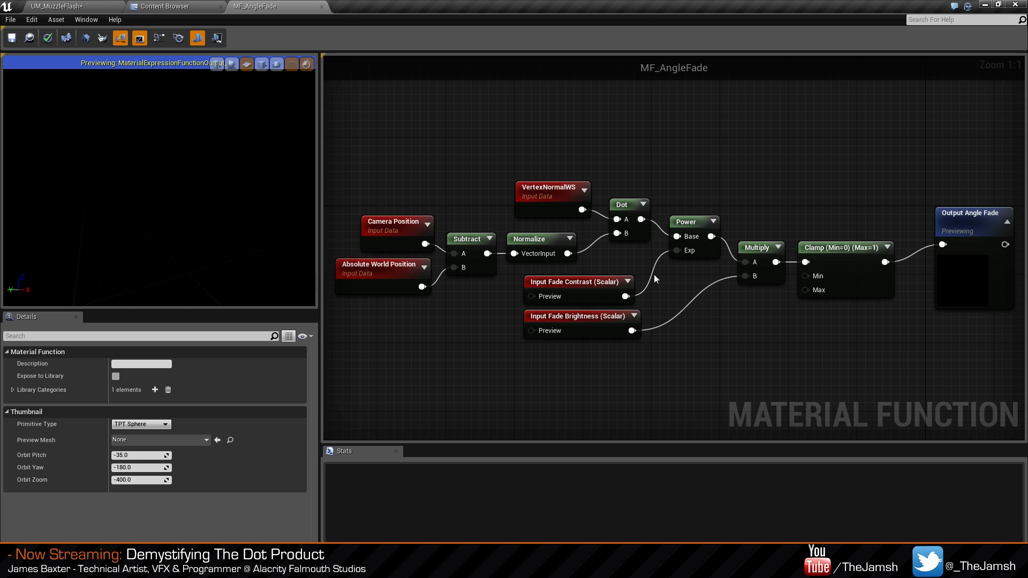
Set the Fade Contrast input's preview X value to 1 and use the preview value as its default.
click(593, 283)
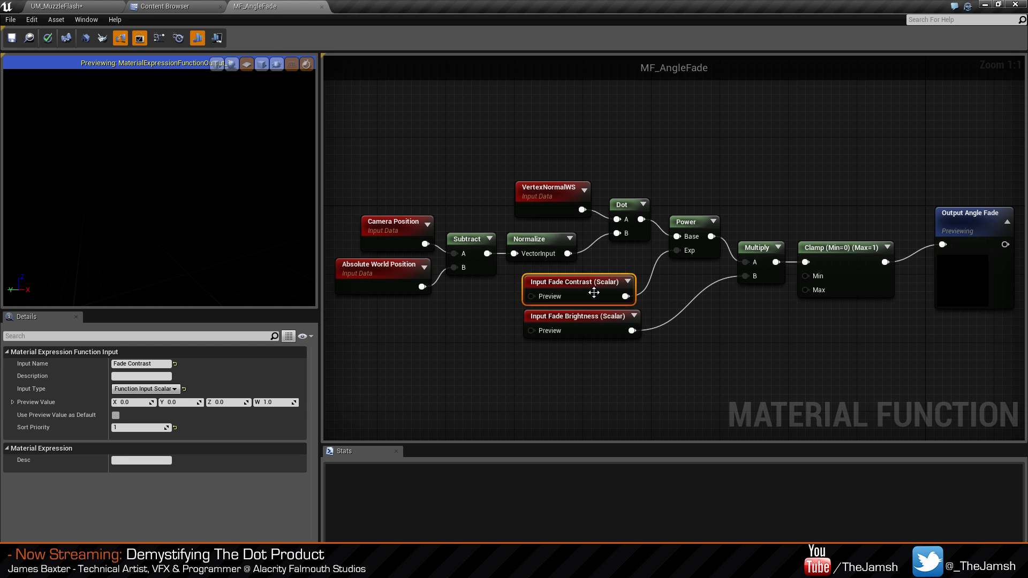
click(597, 316)
click(600, 291)
click(598, 316)
click(131, 401)
text(1)
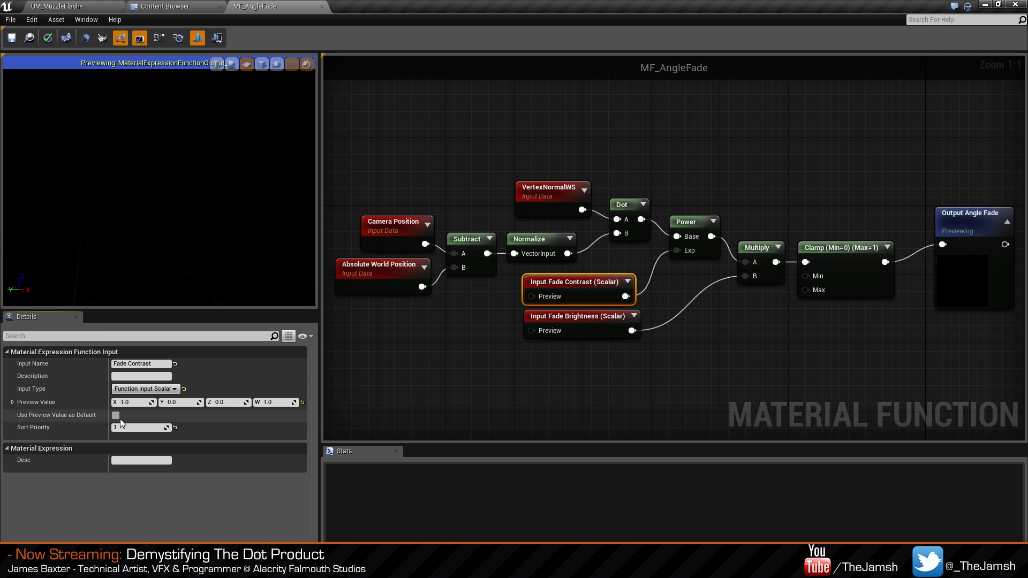
click(116, 415)
Set the Fade Brightness input's preview X value to 1 and use the preview value as its default.
click(601, 322)
click(140, 403)
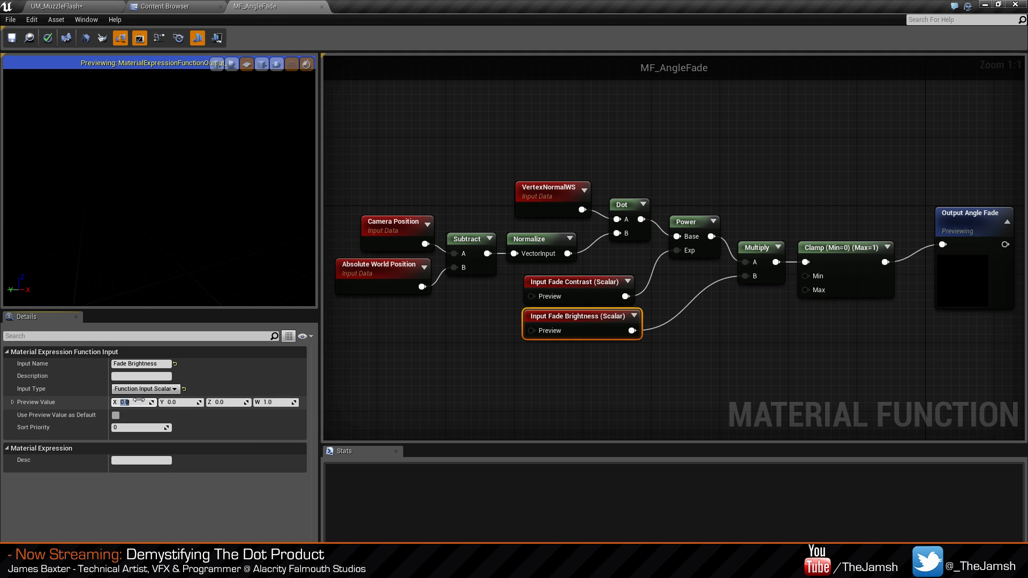
text(1)
key(Tab)
click(741, 365)
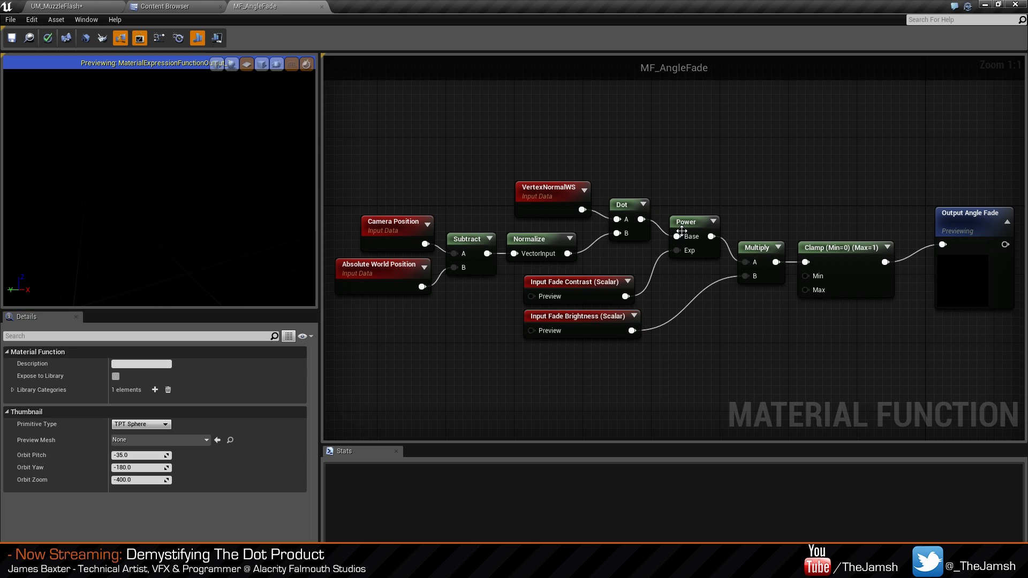
drag(571, 373, 600, 298)
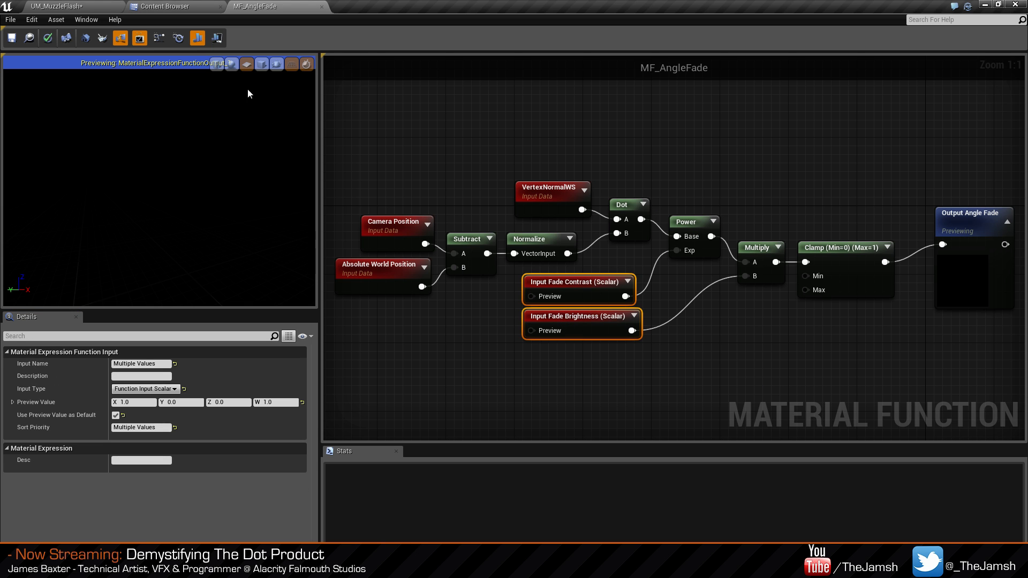
Show the preview on a sphere and examine the angle fade shading toward its edges.
drag(159, 182, 126, 187)
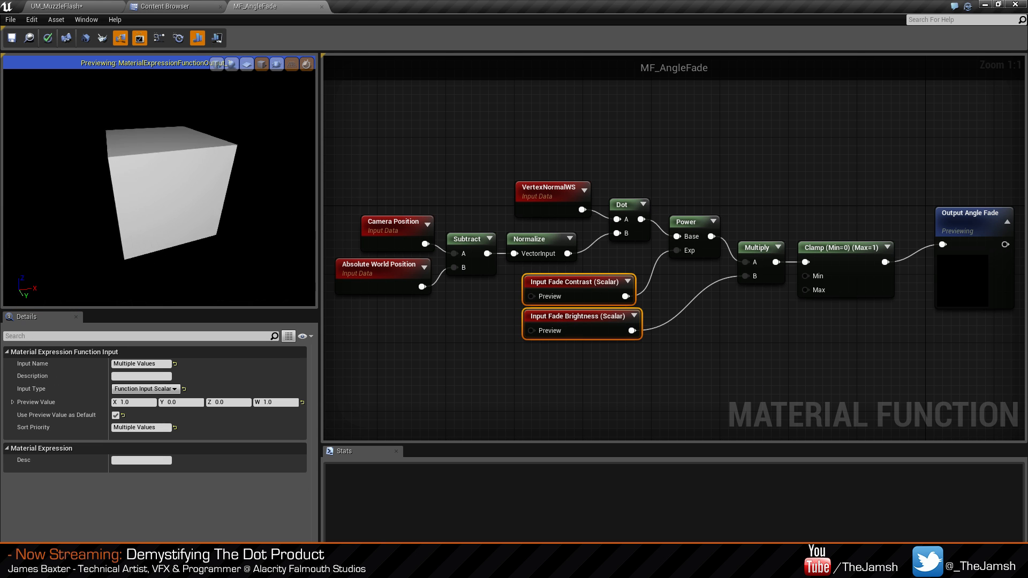
click(231, 64)
click(231, 63)
drag(223, 184, 221, 166)
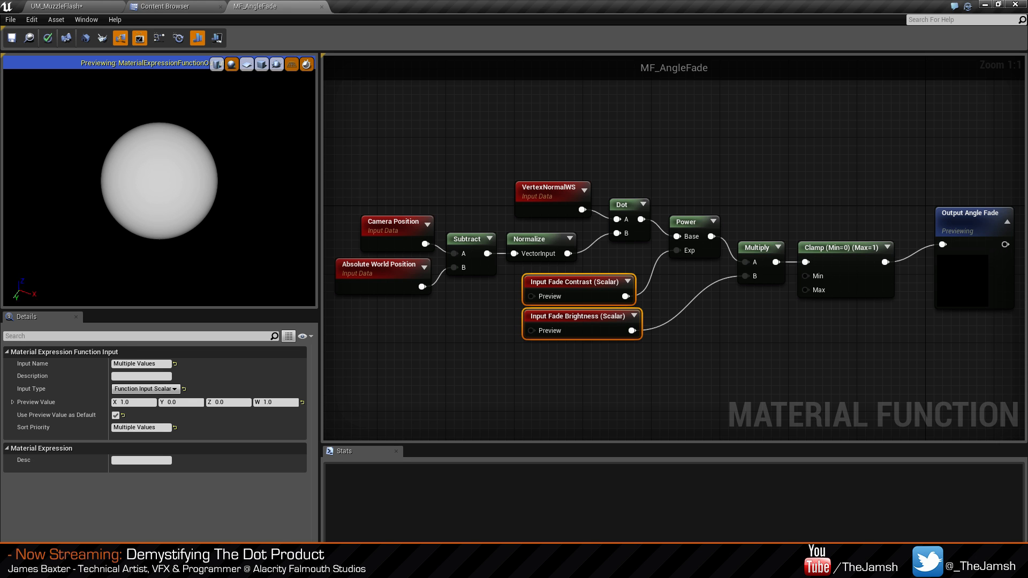
click(714, 354)
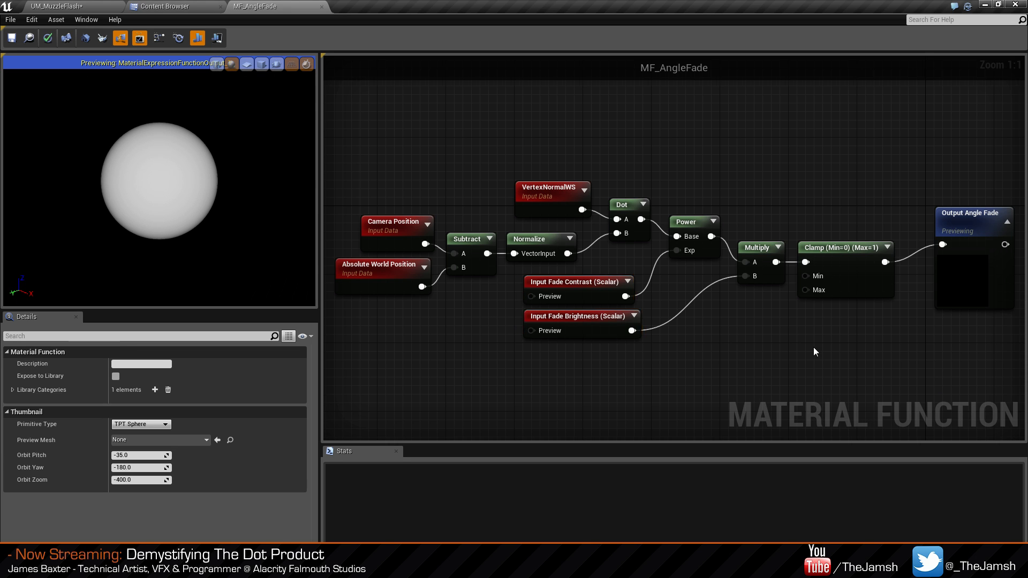
Add a Fresnel node above the network and connect it to Output Angle Fade for comparison.
right_drag(813, 346, 743, 349)
right_click(669, 125)
text(fresnel)
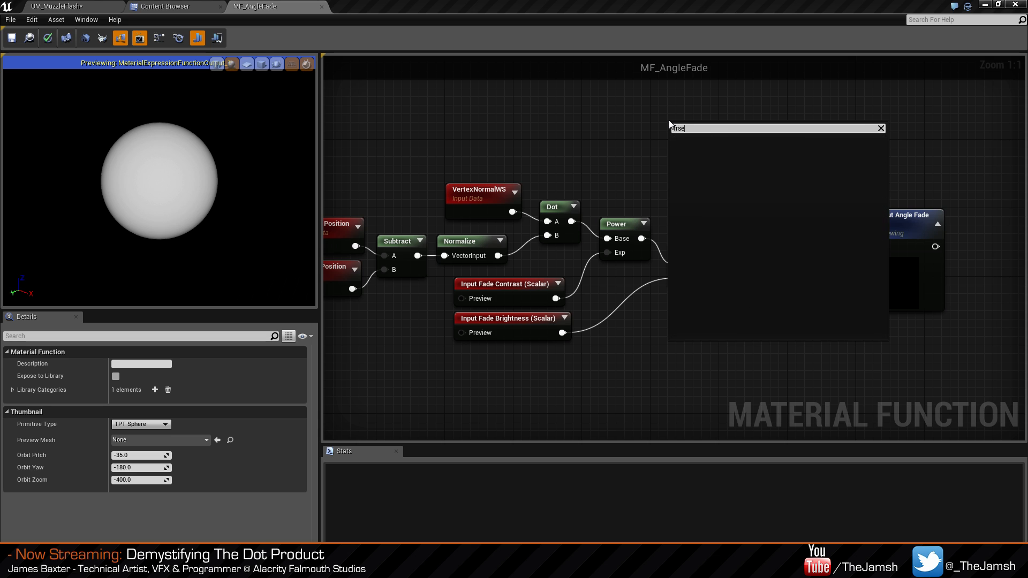
key(Return)
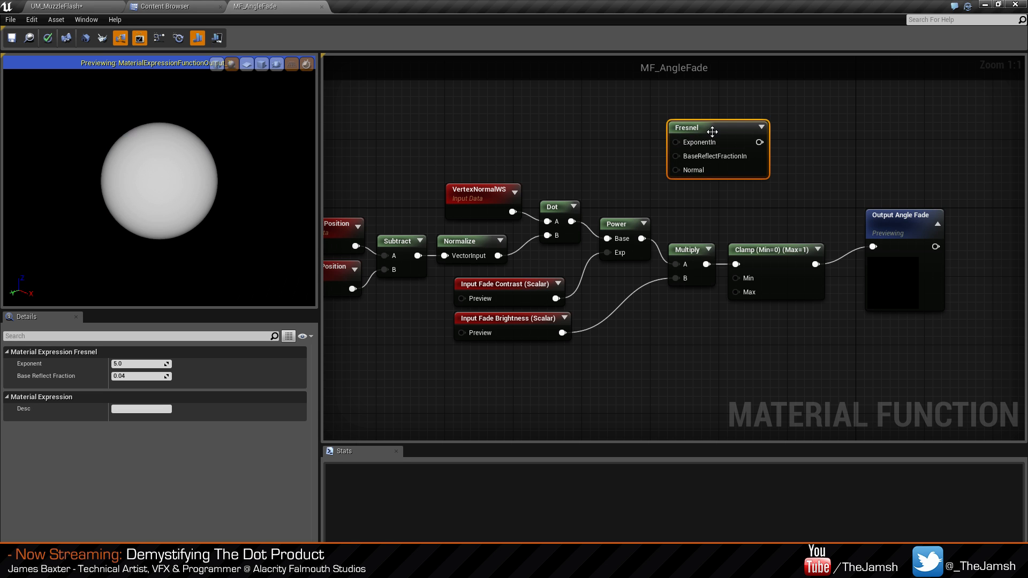
drag(724, 130, 873, 246)
click(726, 146)
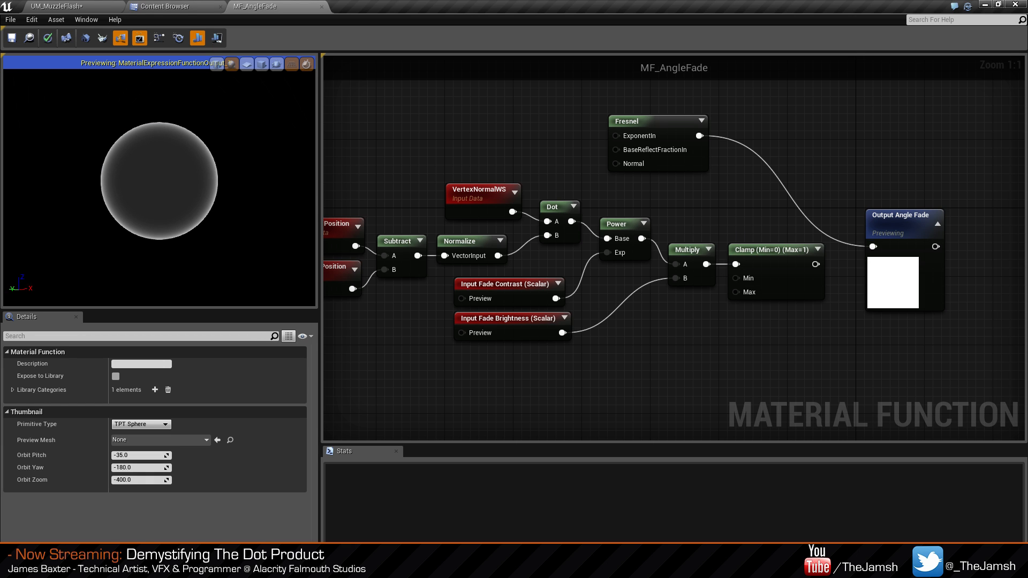
Reconnect Clamp to Output Angle Fade and delete the Fresnel node.
drag(815, 263, 873, 246)
click(698, 170)
key(Delete)
right_drag(686, 205, 721, 216)
drag(938, 232, 930, 232)
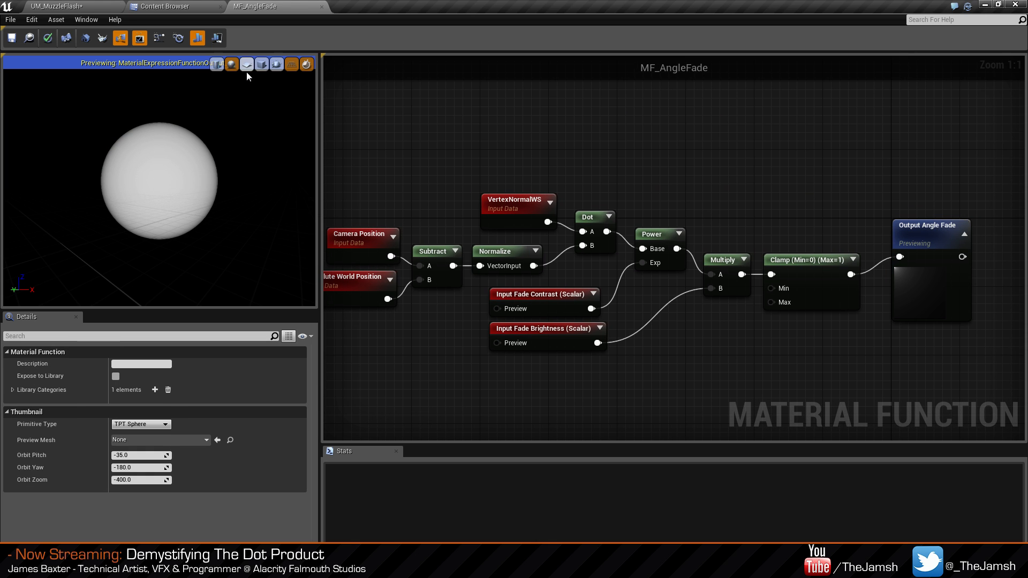
Examine the fade on the preview sphere up close, and apply and save the material function.
right_drag(220, 127, 188, 68)
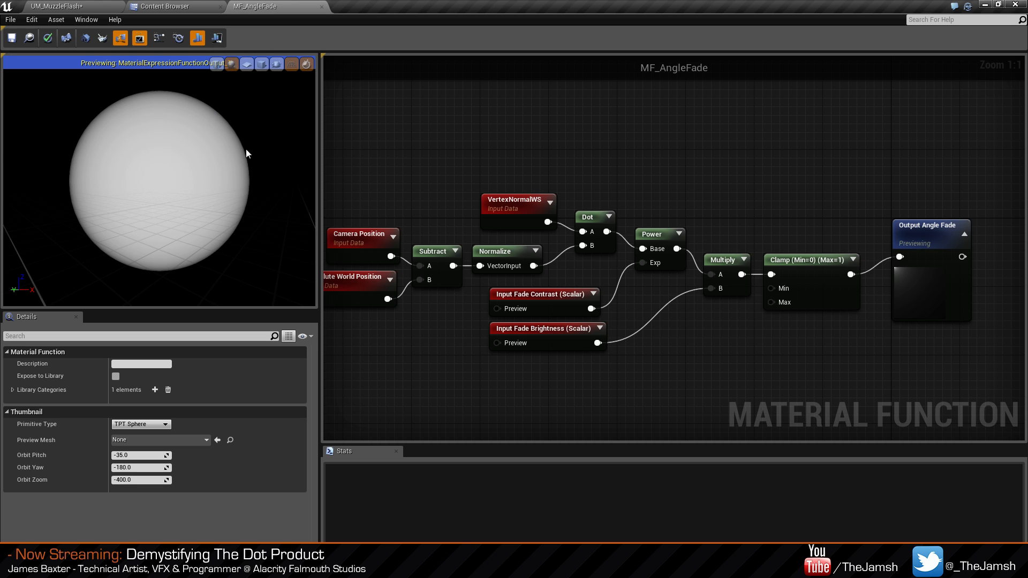
drag(246, 150, 245, 132)
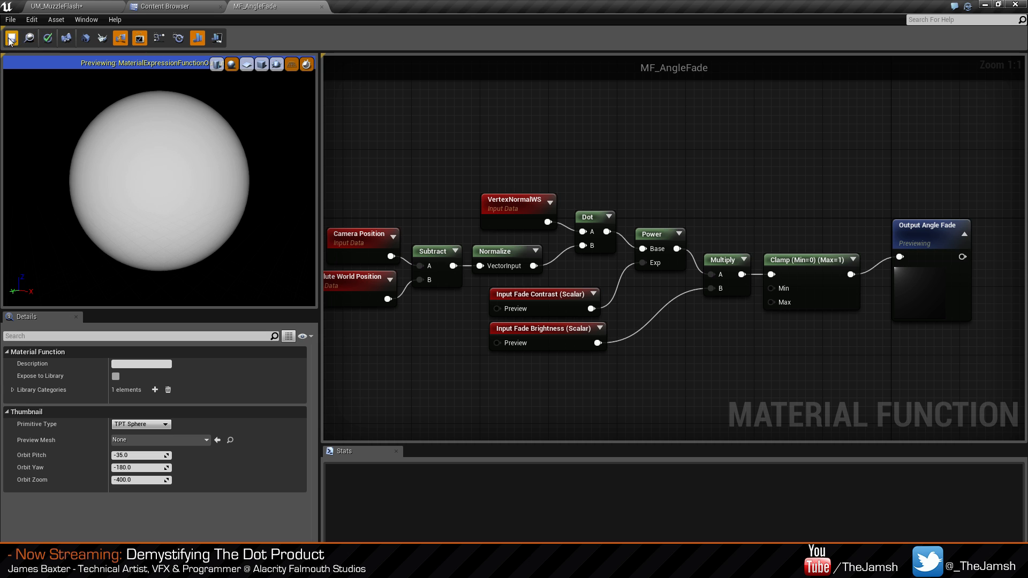
click(46, 41)
key(ctrl+s)
Shift Multiply and Clamp slightly up and closer to Power, keeping the two nodes aligned.
right_drag(500, 172, 548, 174)
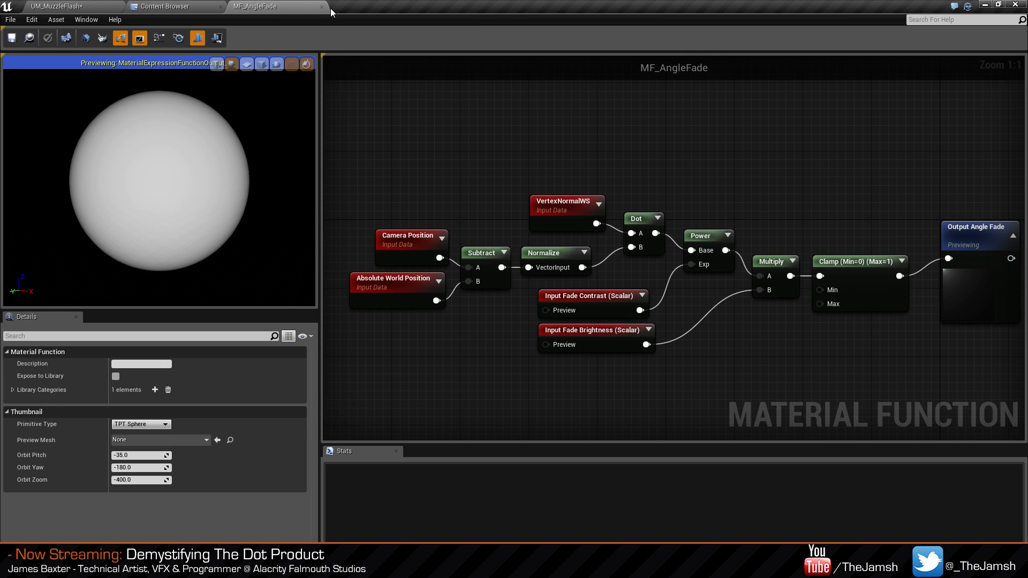
mouse_move(777, 200)
right_down()
mouse_move(752, 184)
mouse_move(766, 190)
right_up()
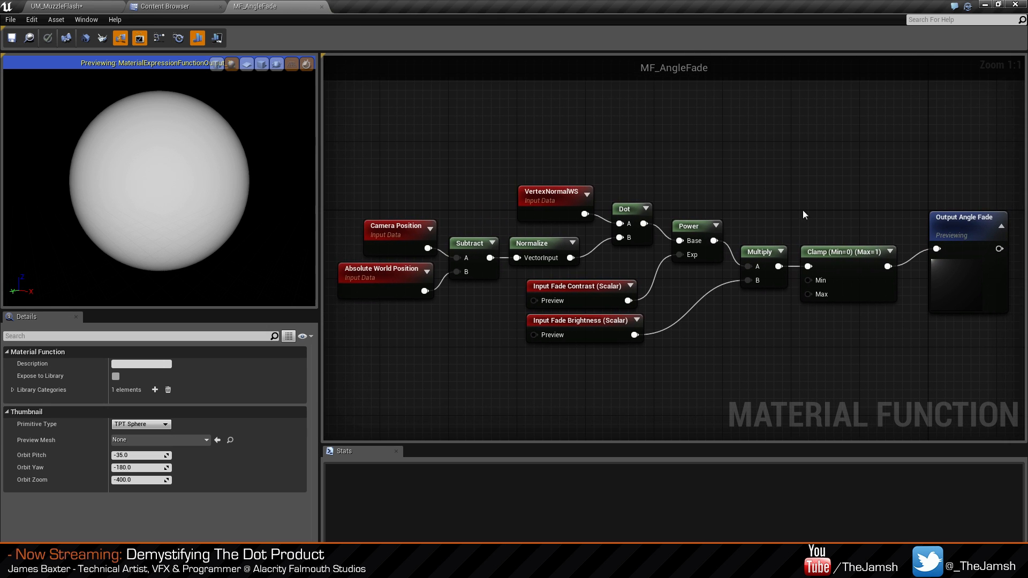
right_drag(884, 214, 877, 204)
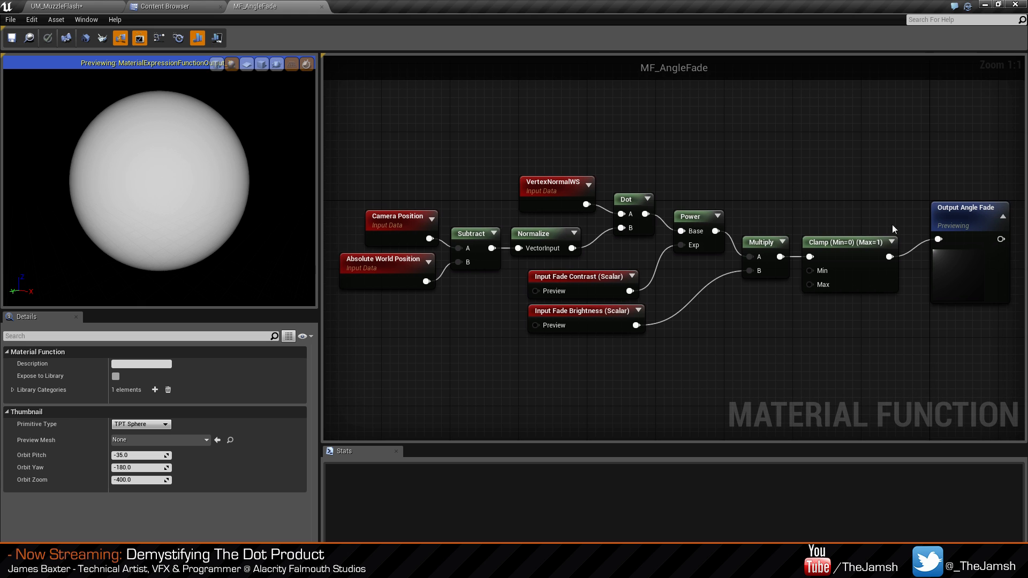
click(852, 260)
click(956, 271)
click(932, 313)
click(888, 289)
click(809, 348)
drag(777, 275, 771, 269)
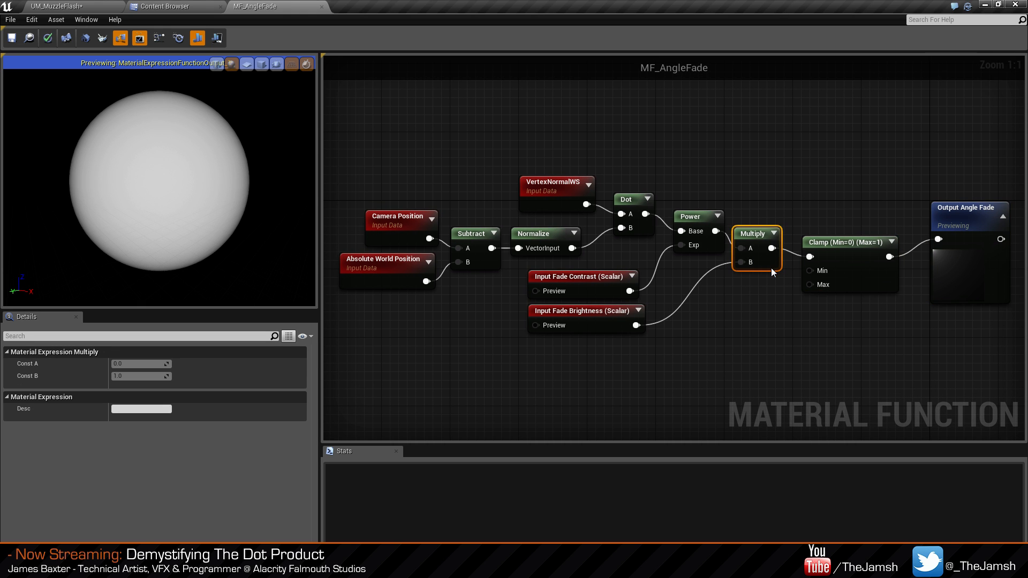
click(789, 271)
drag(869, 280, 861, 271)
click(931, 319)
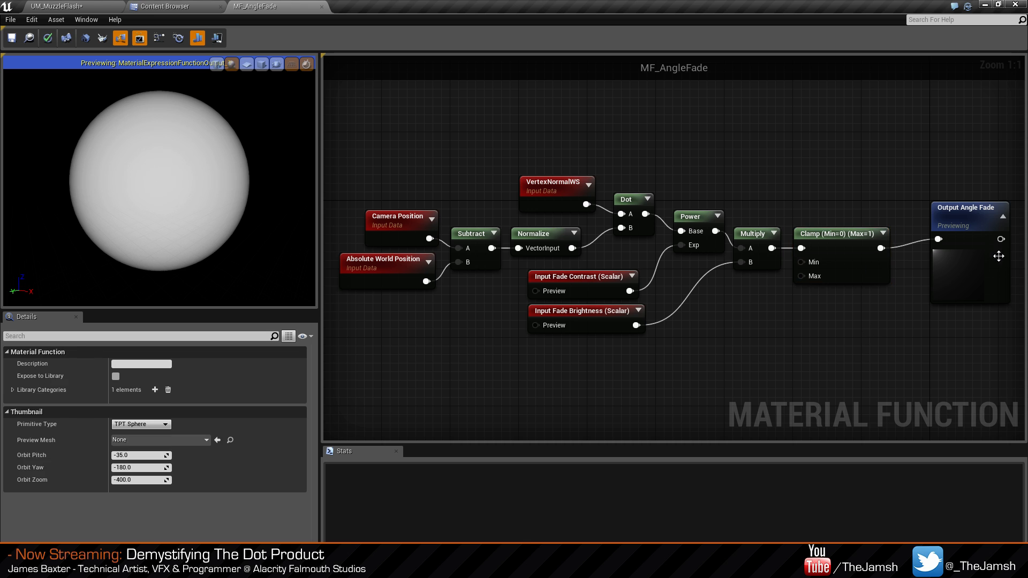
Move Output Angle Fade closer to Clamp and shift the camera-direction nodes slightly closer to Dot.
drag(988, 261, 961, 261)
click(898, 259)
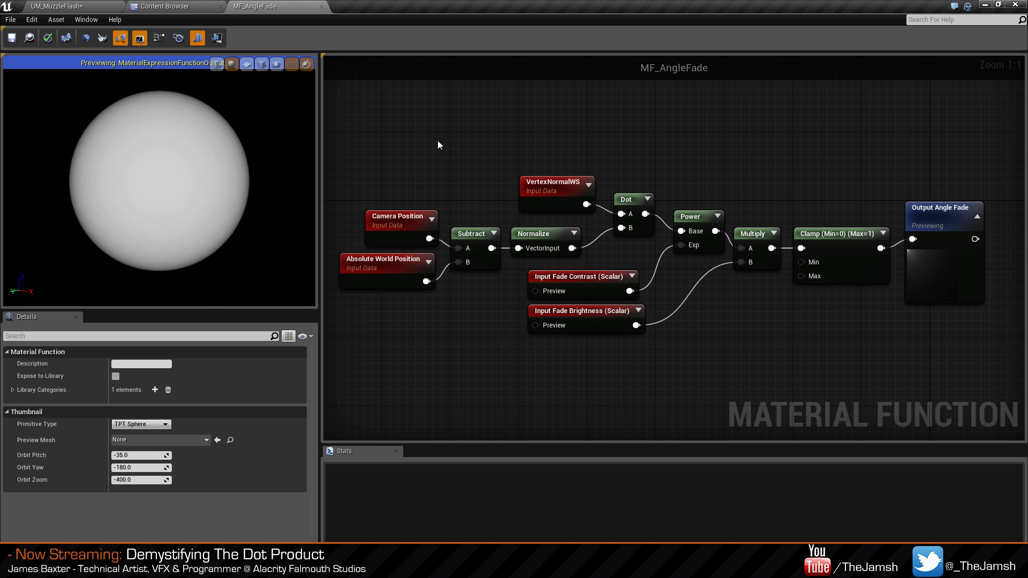
drag(347, 218, 561, 234)
click(581, 214)
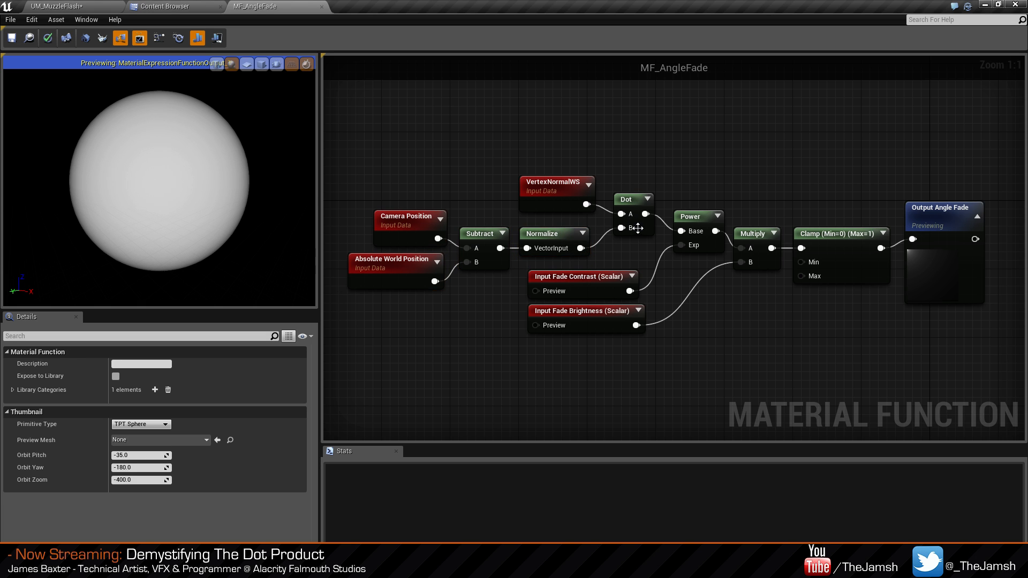
Move Dot slightly down toward Normalize and lower VertexNormalWS to sit closer above Normalize.
drag(644, 228, 640, 235)
click(617, 186)
drag(560, 187, 557, 195)
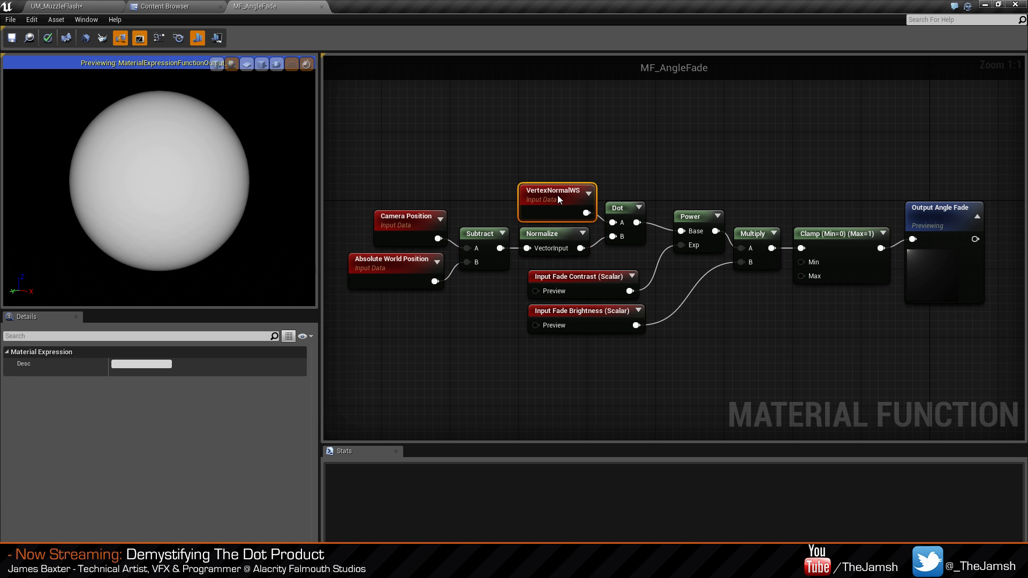
Shift the Dot node slightly closer to Power in the MF_AngleFade graph.
click(671, 232)
drag(351, 131, 559, 262)
click(562, 190)
click(512, 200)
right_drag(529, 200, 593, 218)
drag(707, 256, 709, 256)
click(777, 205)
right_drag(775, 201, 722, 189)
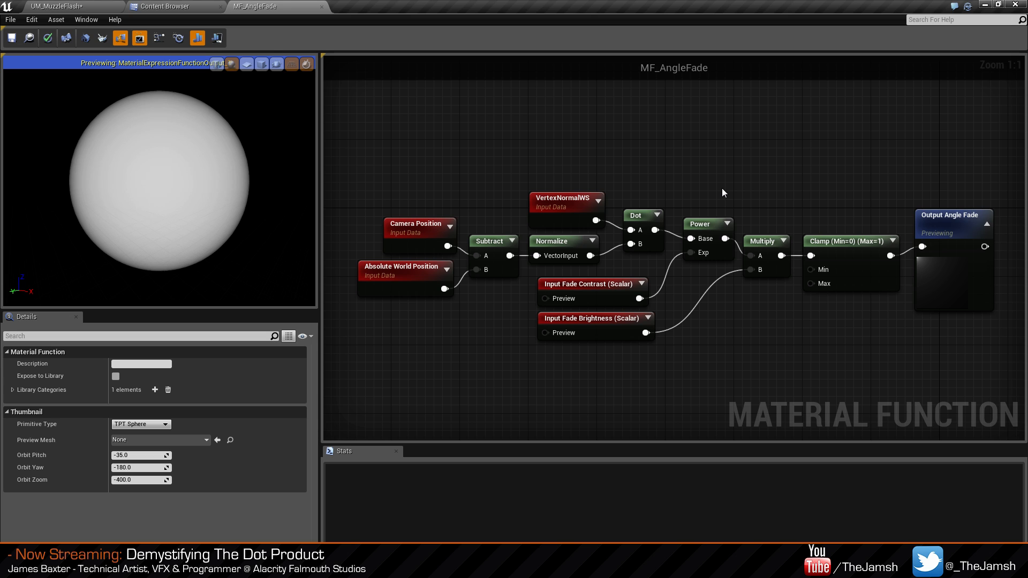
Raise the VertexNormalWS node slightly so it sits a little further above Normalize.
mouse_move(576, 209)
mouse_down()
mouse_move(574, 185)
mouse_move(575, 203)
mouse_up()
click(678, 181)
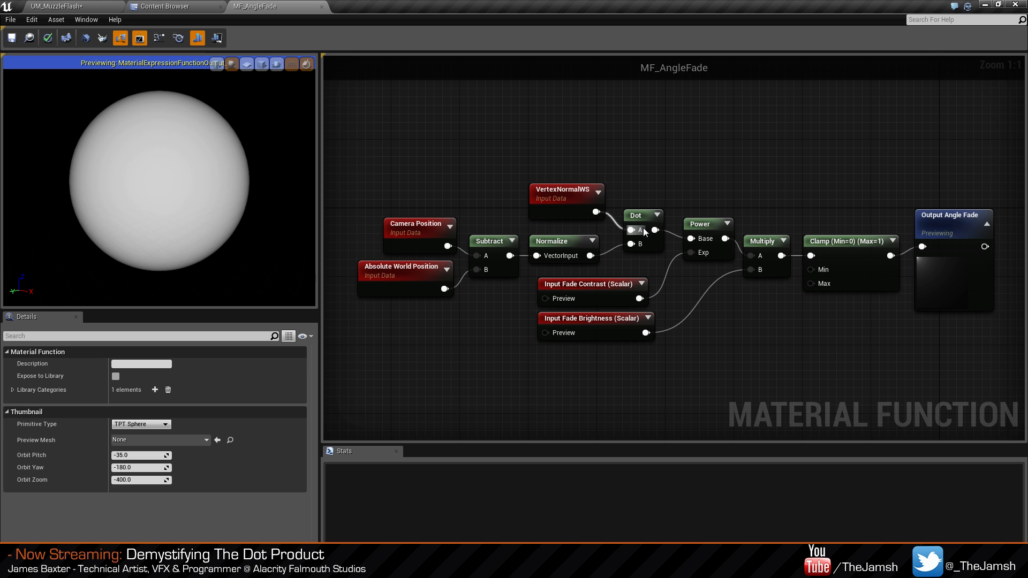
right_drag(658, 147, 643, 146)
click(558, 197)
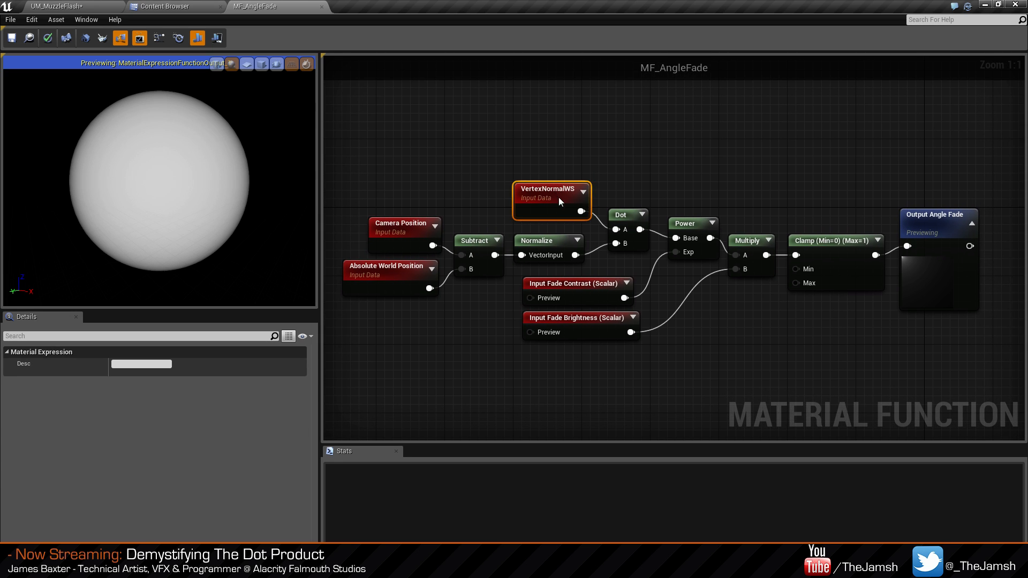
Close the MF_AngleFade function with its changes applied, and open the Mat_MuzzleFlash material.
click(356, 60)
click(321, 7)
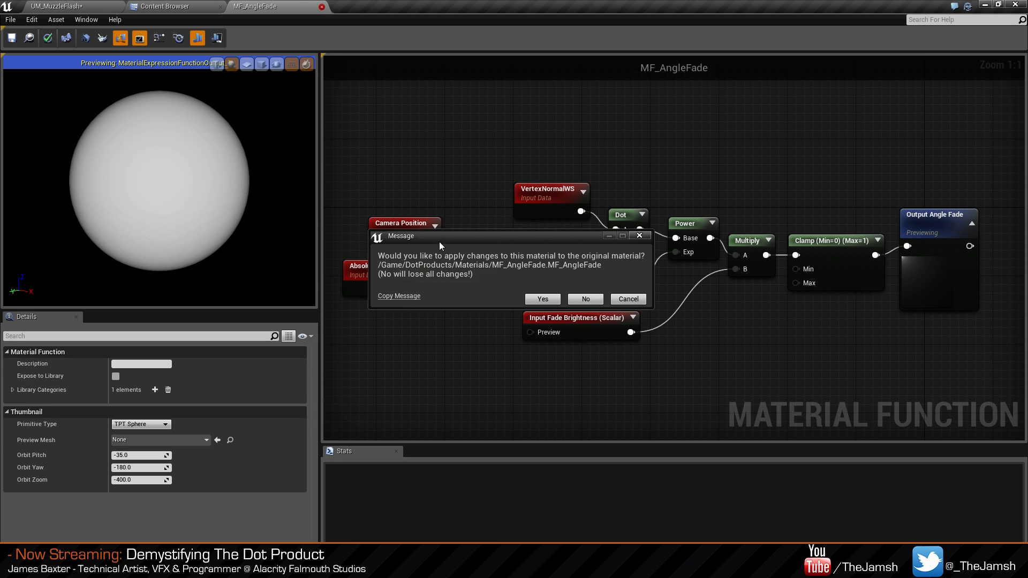
click(545, 299)
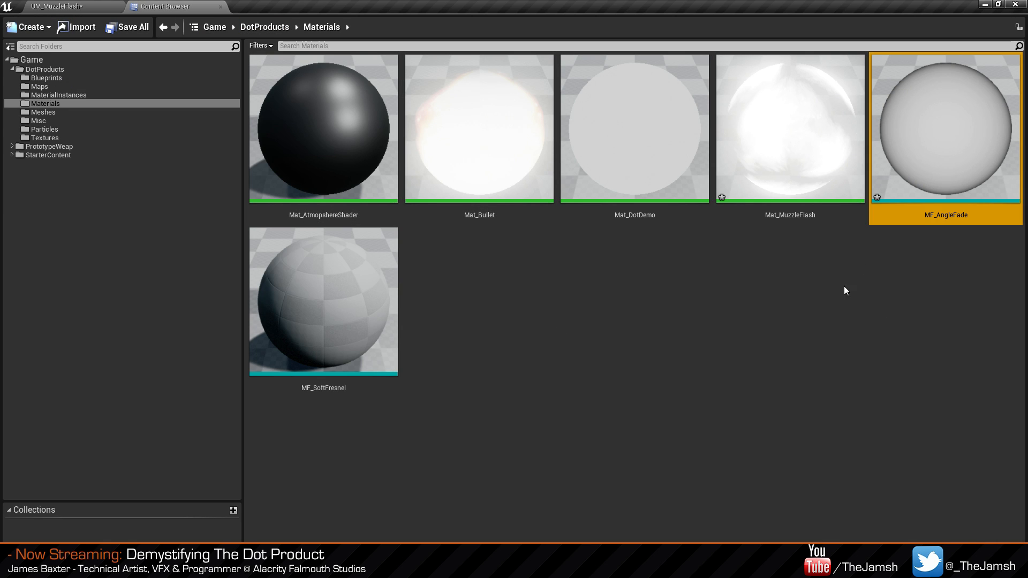
double_click(791, 138)
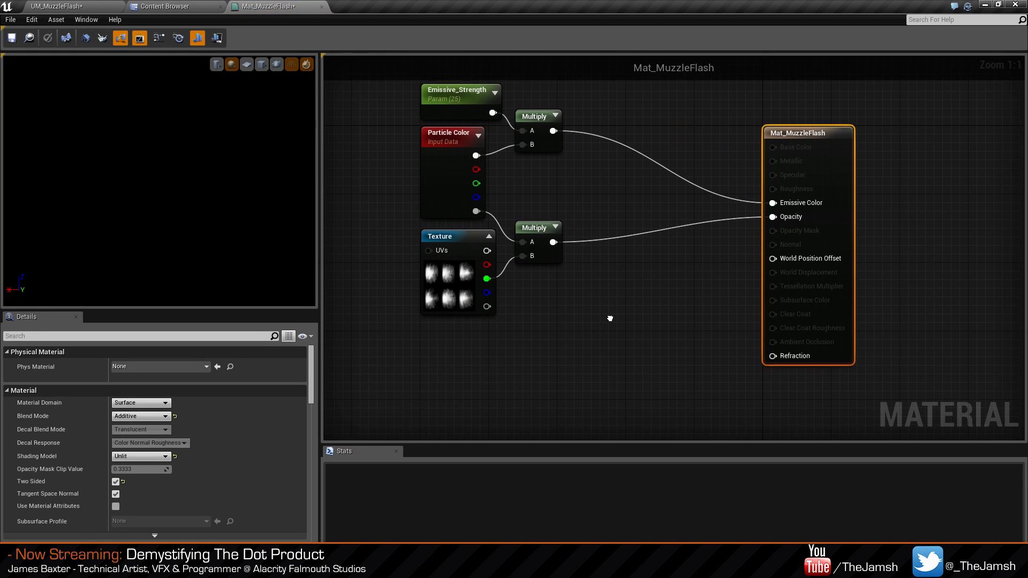
Add a MaterialFunctionCall node in the empty area below the lower Multiply node.
scroll(591, 309, up, 2)
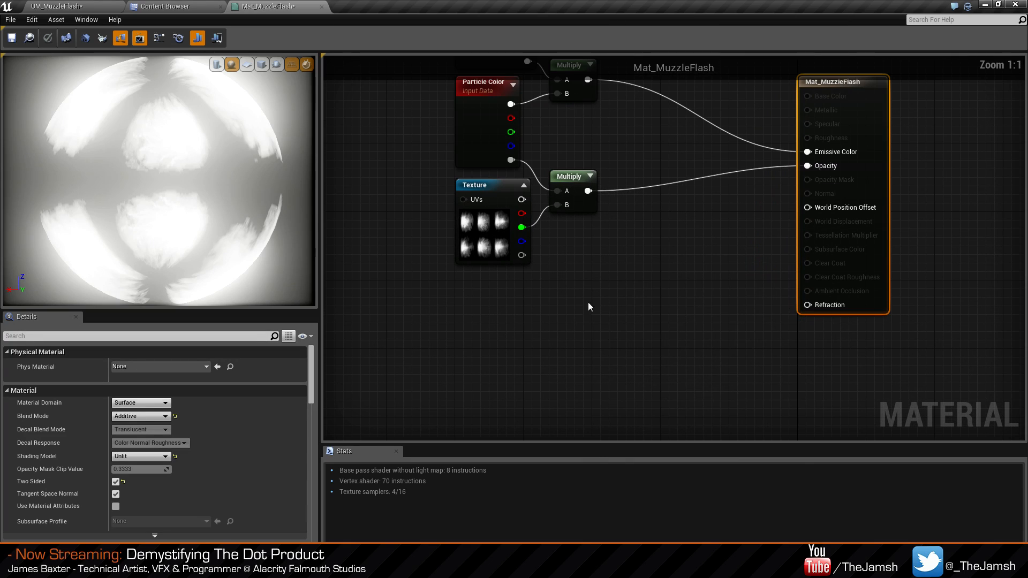
right_click(590, 293)
text(functi)
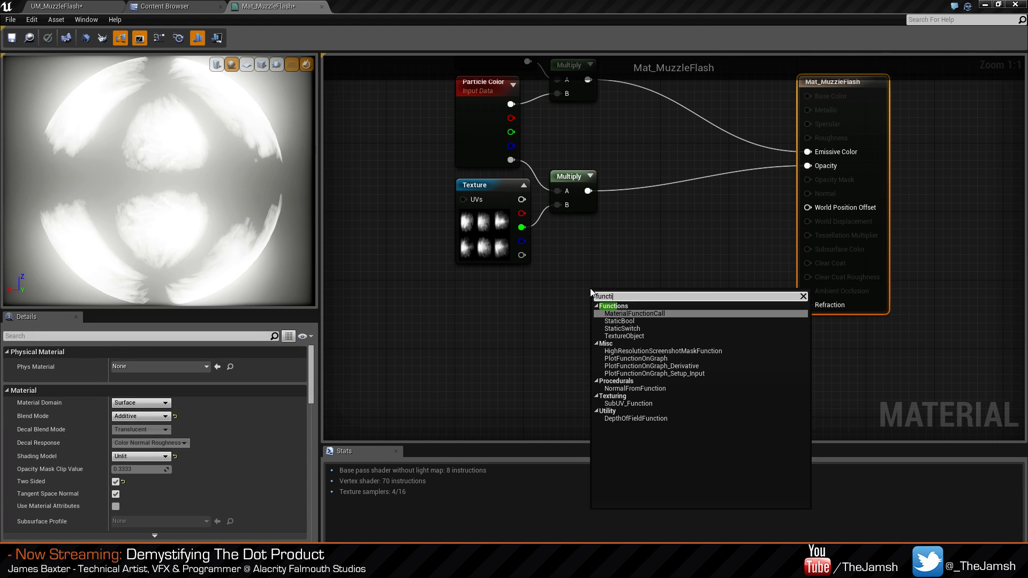
key(Return)
drag(640, 295, 642, 271)
click(645, 301)
right_drag(646, 301, 660, 311)
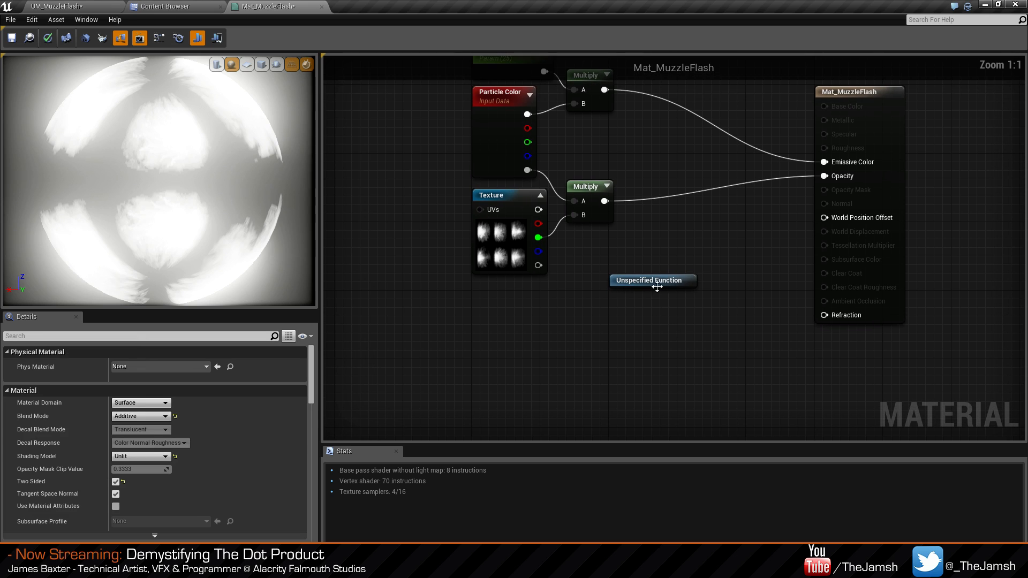
Assign MF_AngleFade to the unspecified function node and place it slightly lower in the graph.
click(656, 281)
click(158, 366)
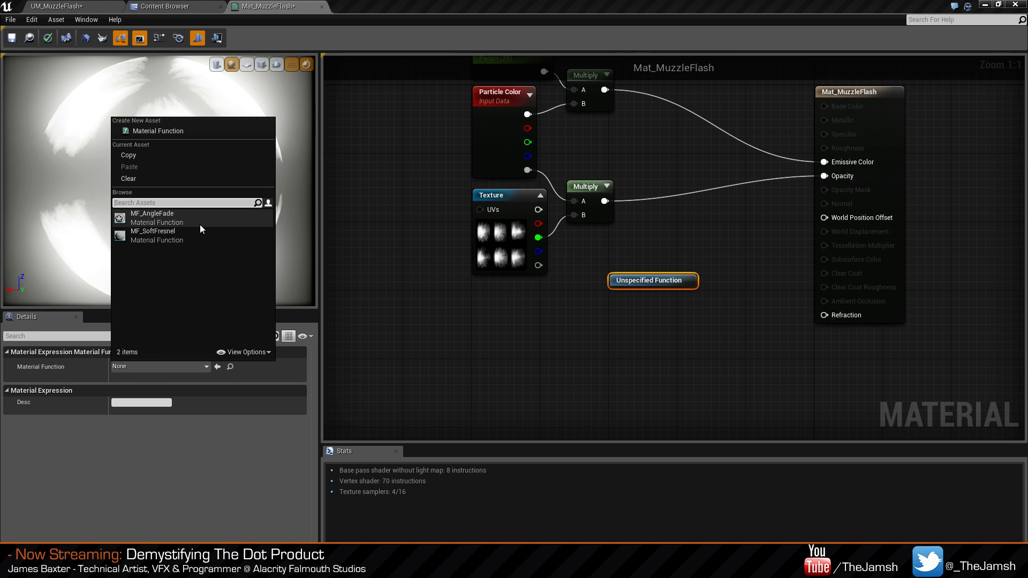
click(199, 224)
drag(676, 277, 677, 304)
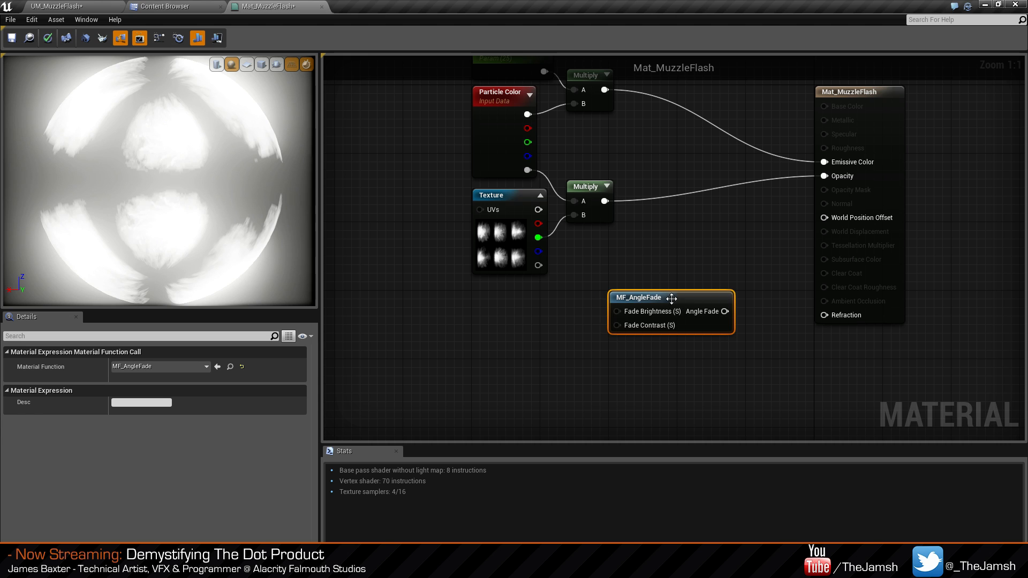
click(667, 282)
right_drag(698, 270, 679, 302)
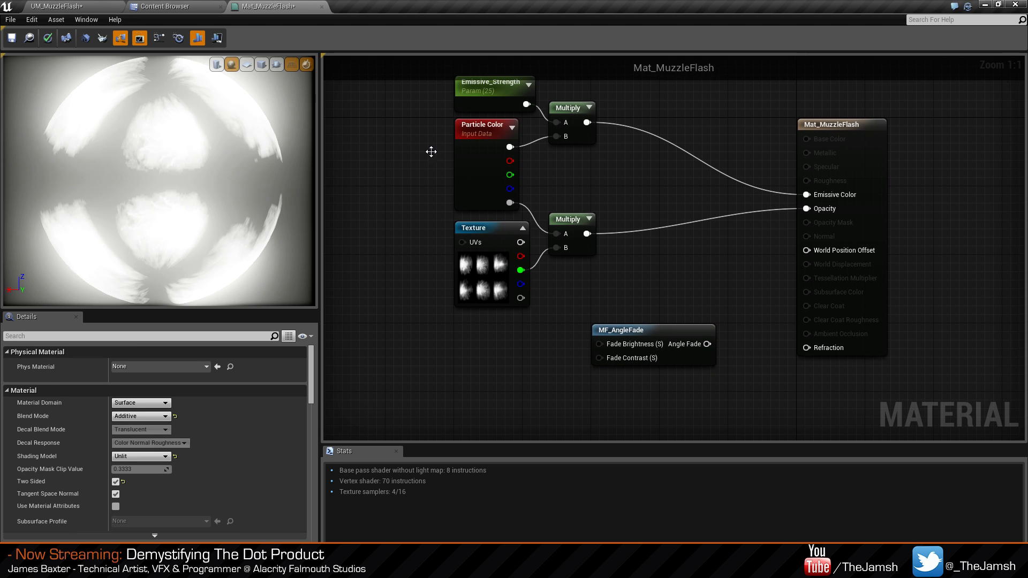
Save the Mat_MuzzleFlash material and reopen the MF_AngleFade function from the Materials folder.
click(12, 38)
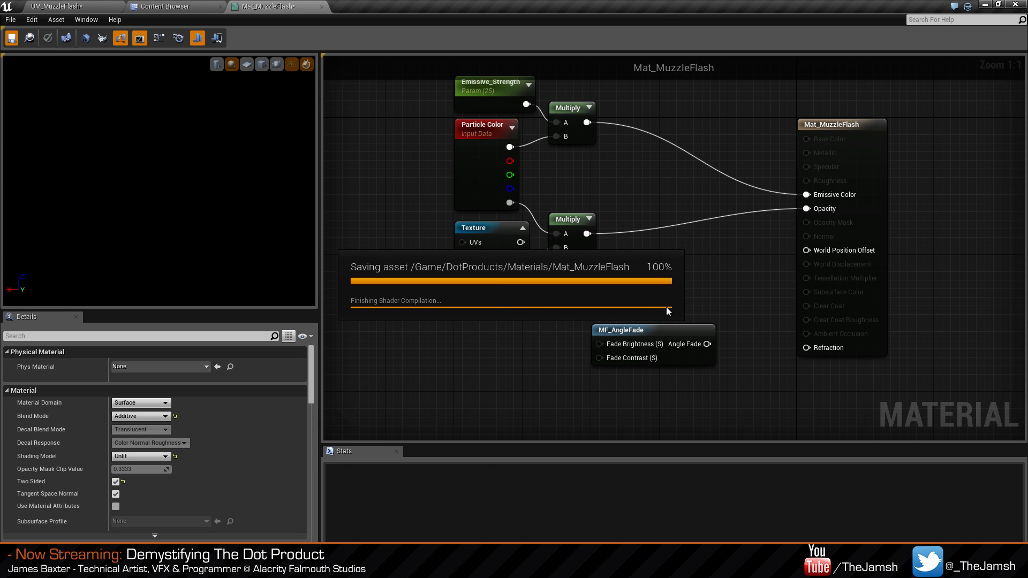
click(176, 7)
double_click(885, 188)
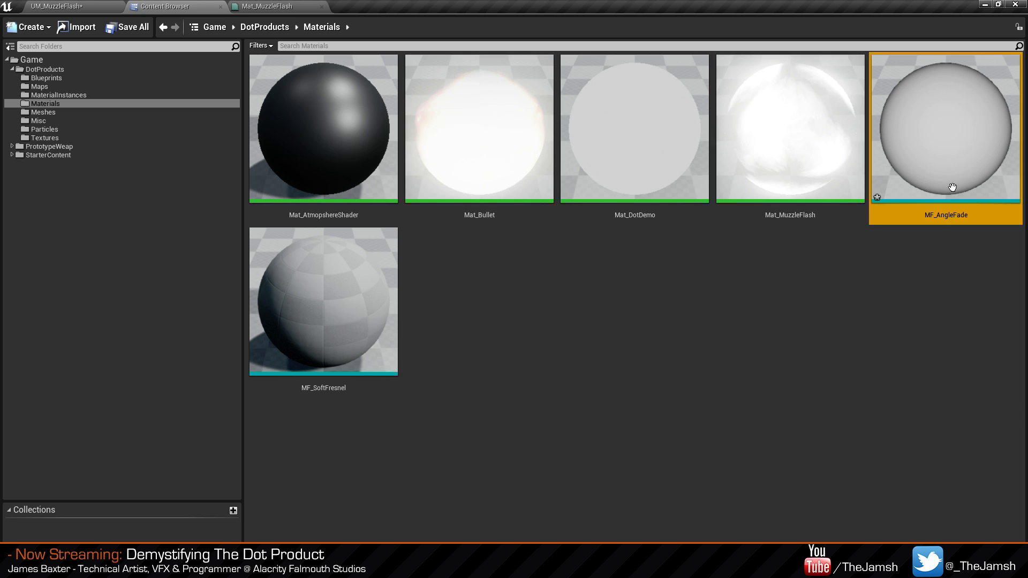
Adjust the Fade Brightness input's sort priority so it lists after Fade Contrast, and save and close the function.
click(518, 298)
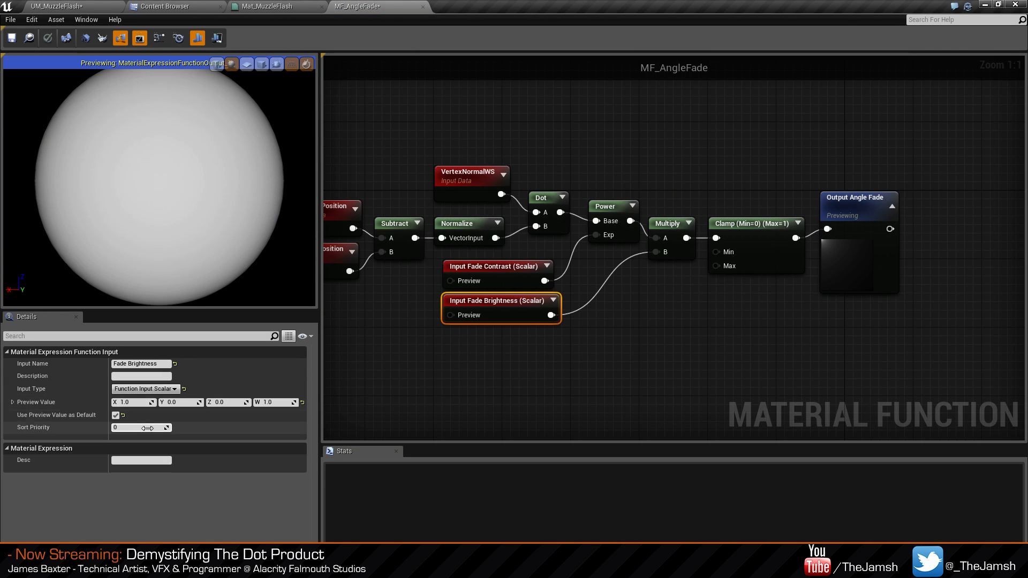
click(885, 284)
click(11, 38)
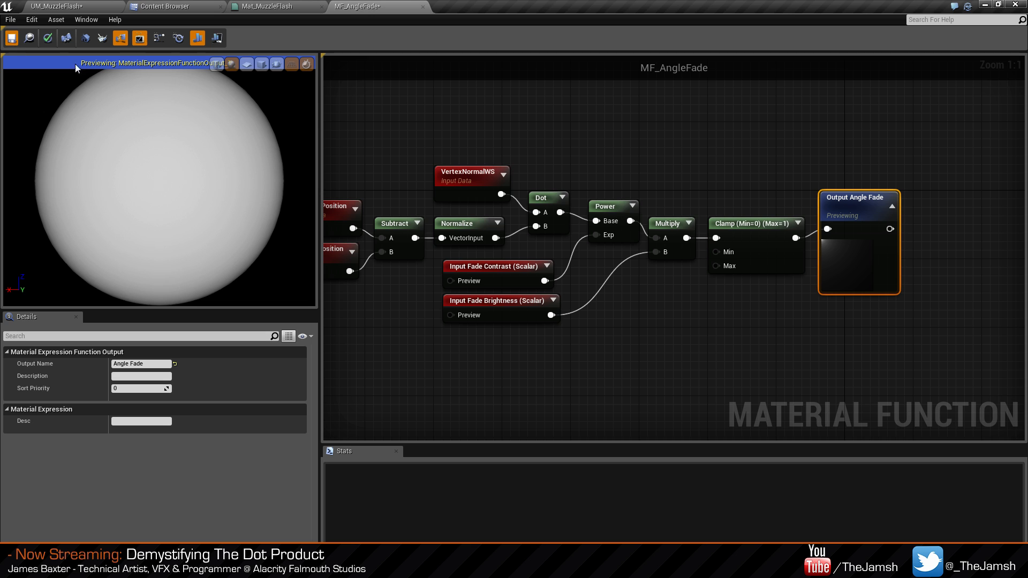
click(422, 10)
Move the emissive, particle color, texture and Multiply nodes plus MF_AngleFade further from the material output to make room.
right_drag(597, 274, 622, 300)
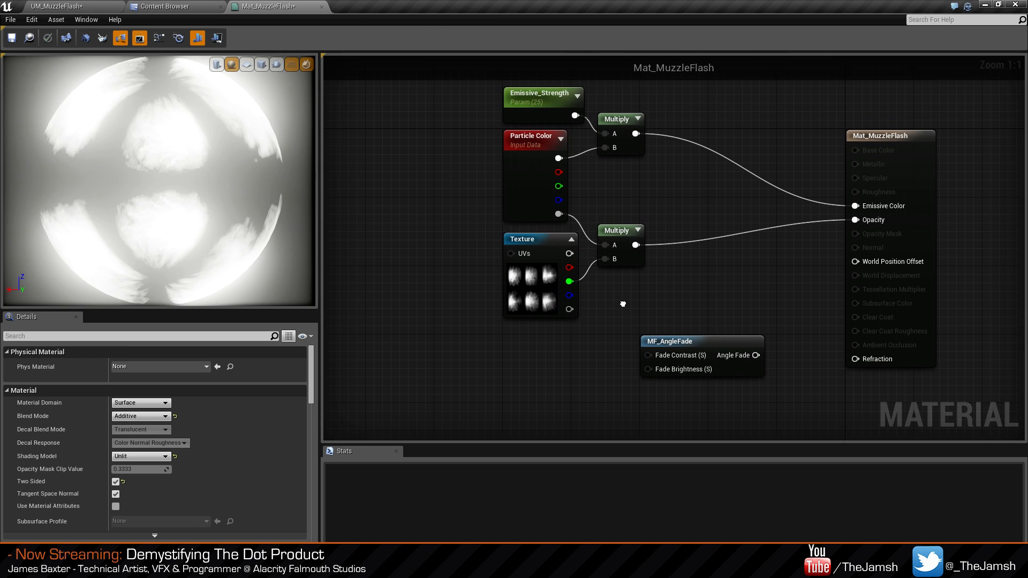
drag(628, 300, 500, 79)
drag(550, 103, 481, 112)
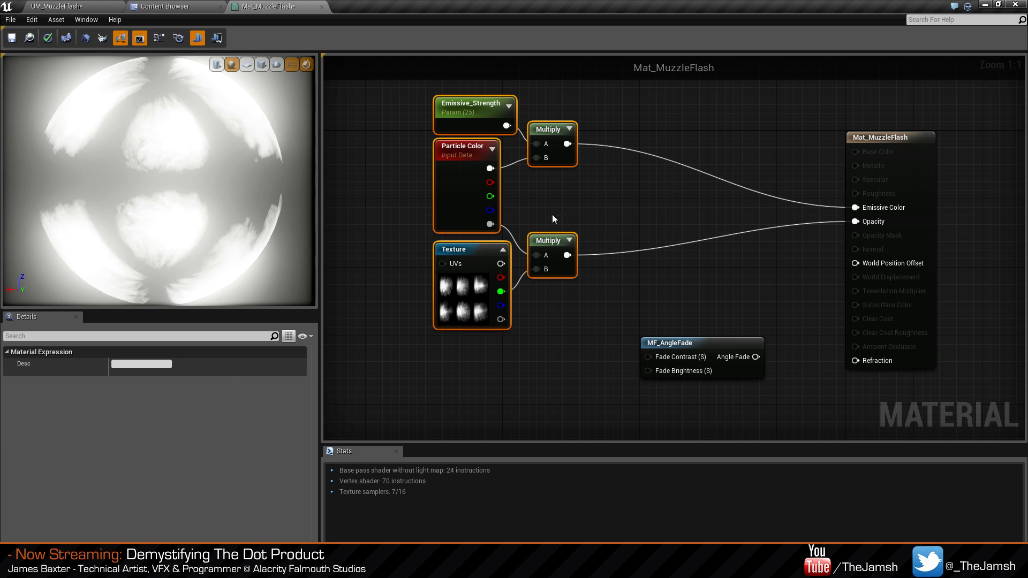
click(765, 335)
drag(745, 347, 679, 344)
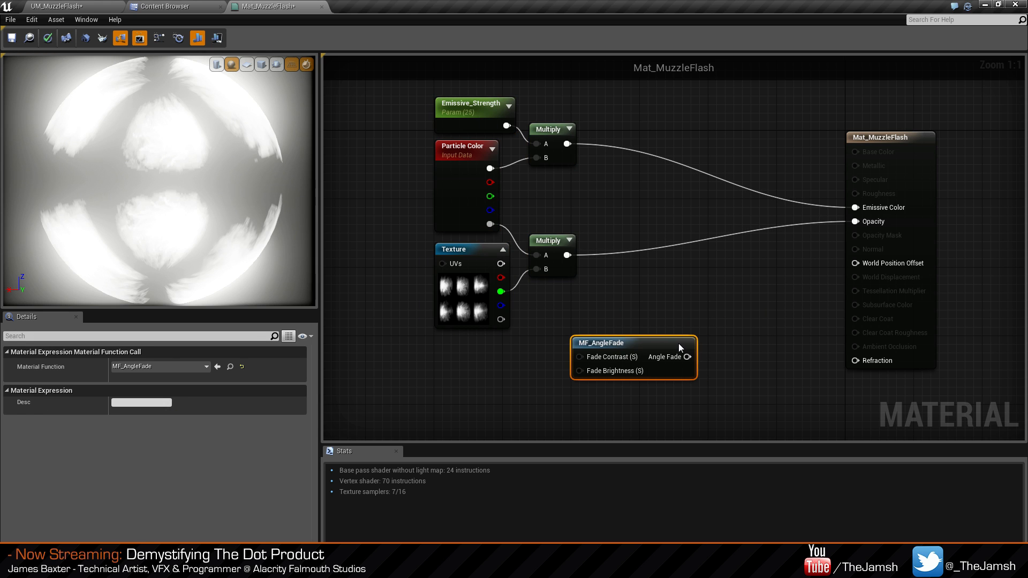
click(539, 316)
Add a Multiply node combining the lower Multiply result with MF_AngleFade's Angle Fade output, and connect it to Opacity.
right_drag(539, 316, 637, 251)
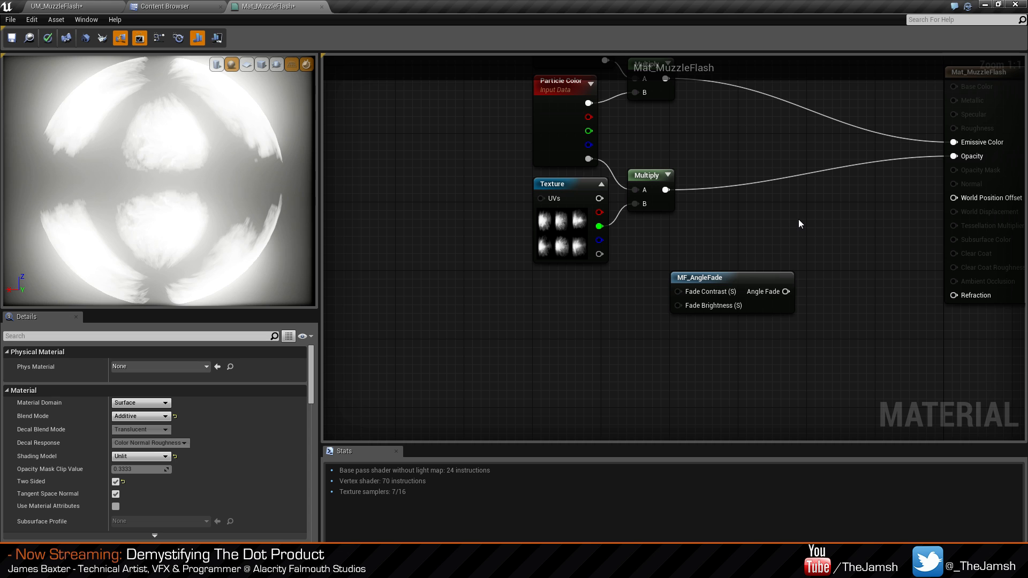
click(825, 231)
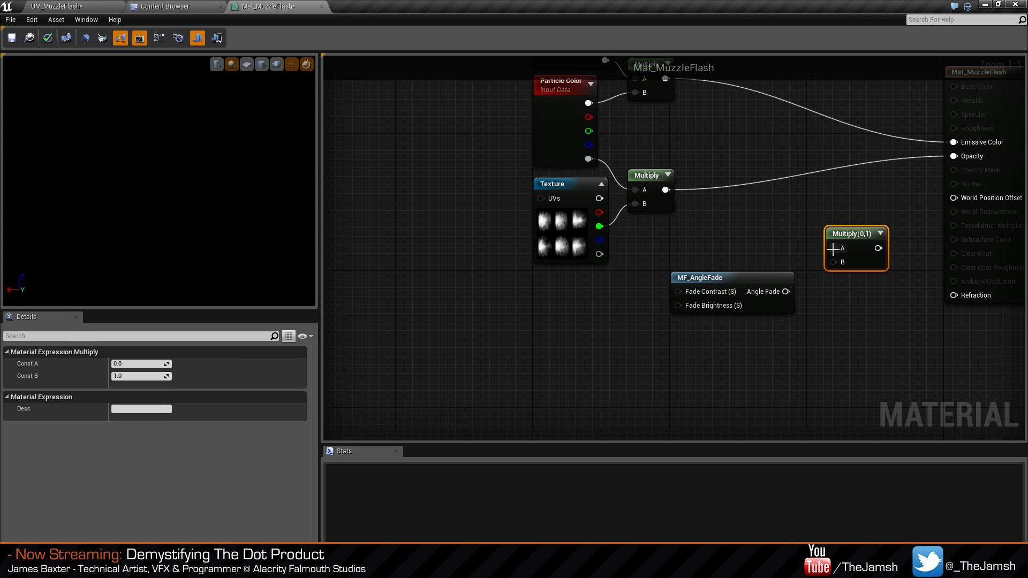
drag(833, 248, 666, 190)
drag(786, 291, 952, 156)
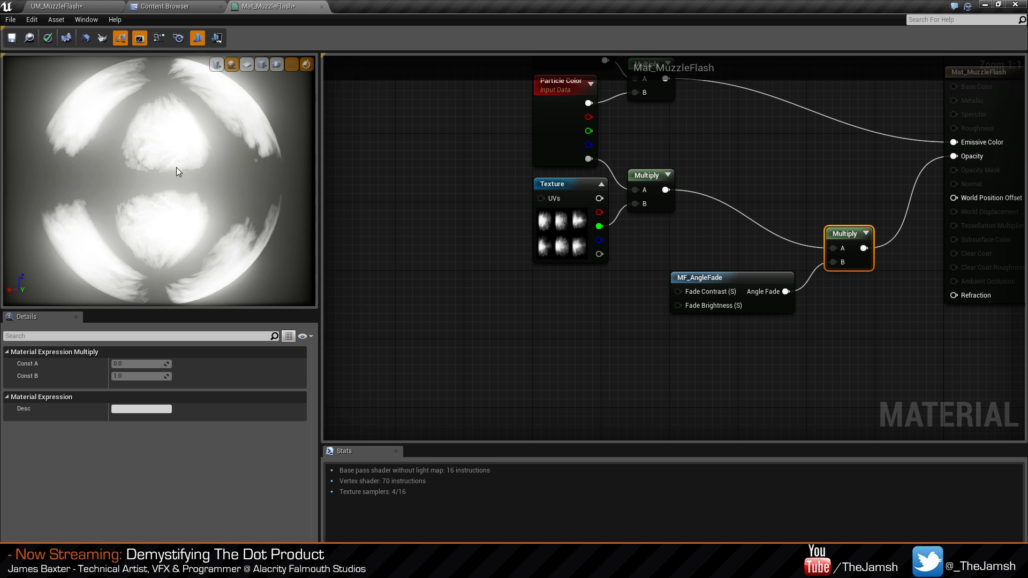
Show the material preview on a plane and orbit it to examine the muzzle flash at an angle.
click(247, 65)
drag(239, 158, 237, 182)
click(719, 374)
click(849, 257)
right_drag(844, 232, 830, 259)
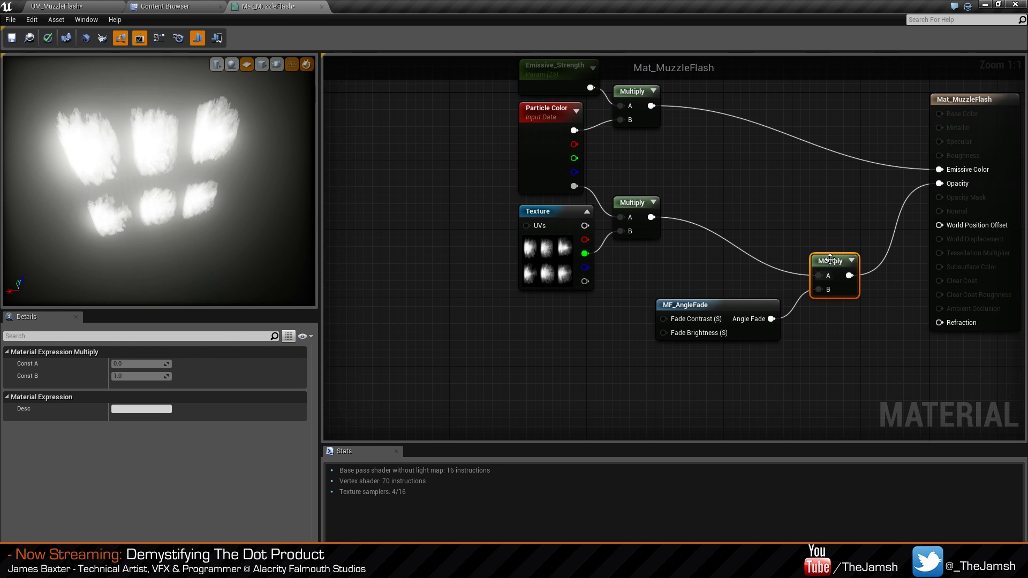
Shift MF_AngleFade and the new Multiply closer to the material output, and preview the Multiply node on the plane.
right_drag(773, 184, 747, 213)
drag(726, 271, 841, 294)
click(828, 355)
right_click(840, 299)
click(854, 306)
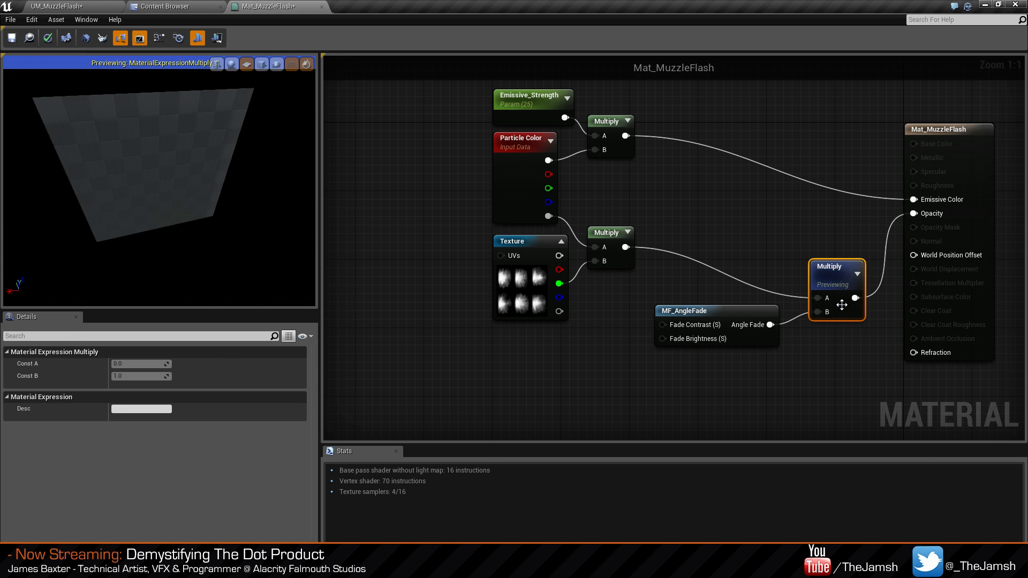
drag(167, 205, 210, 214)
click(541, 389)
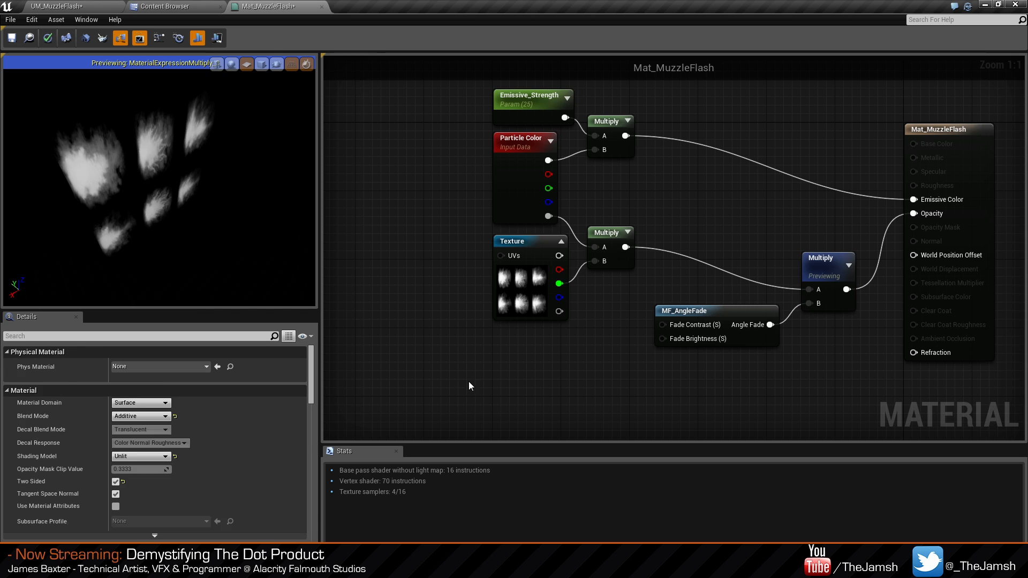
Create a scalar parameter named Contrast from a constant and place it directly below the Texture node.
key(1)
click(467, 381)
right_click(479, 388)
click(518, 211)
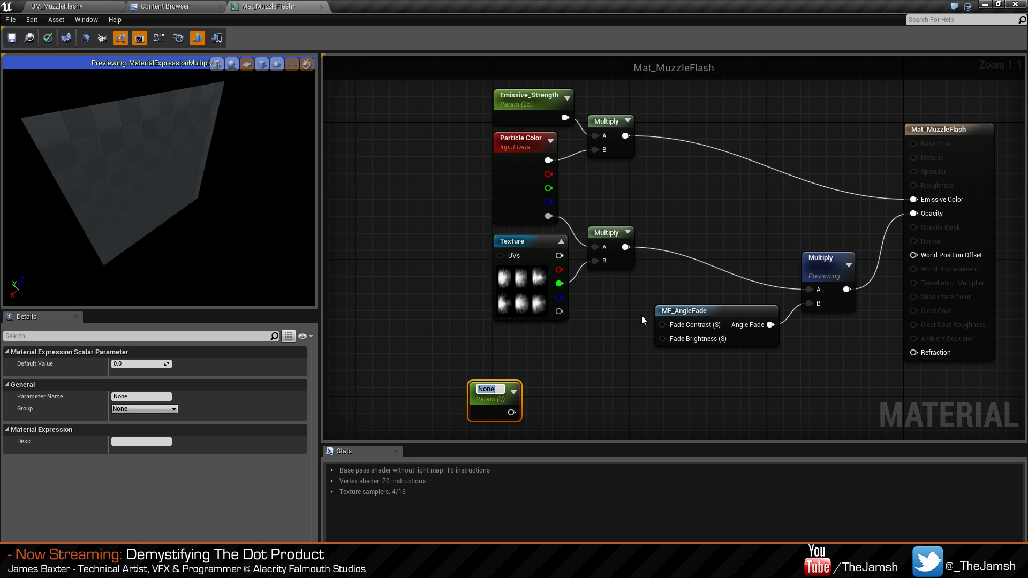
text(Cons)
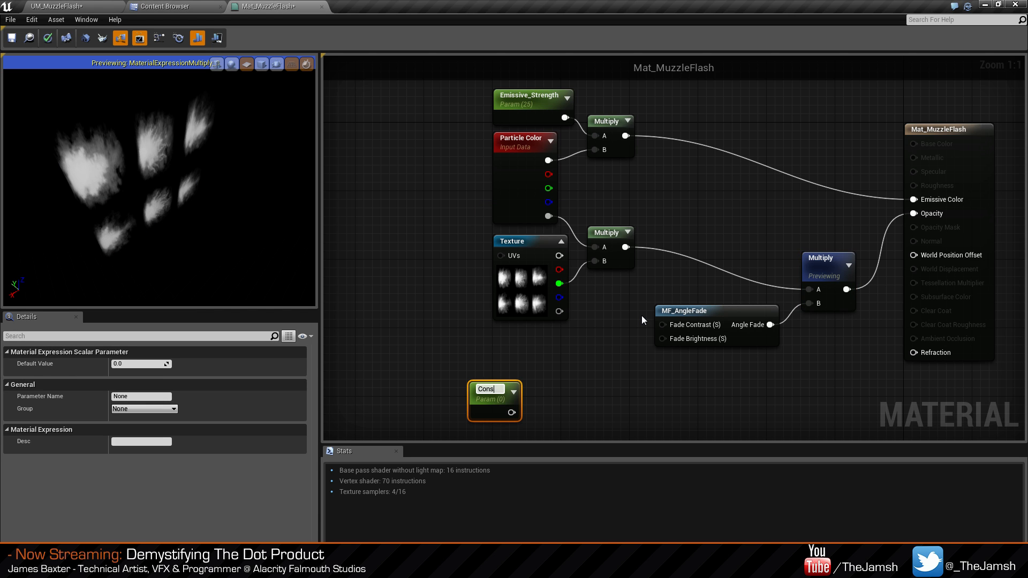
key(BackSpace)
text(trast)
key(Return)
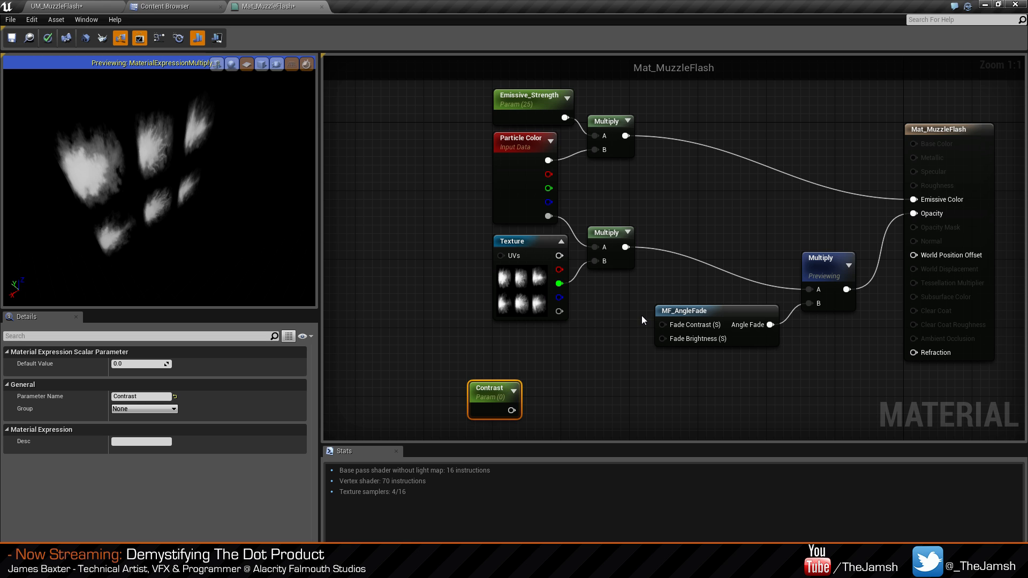
drag(492, 396, 516, 360)
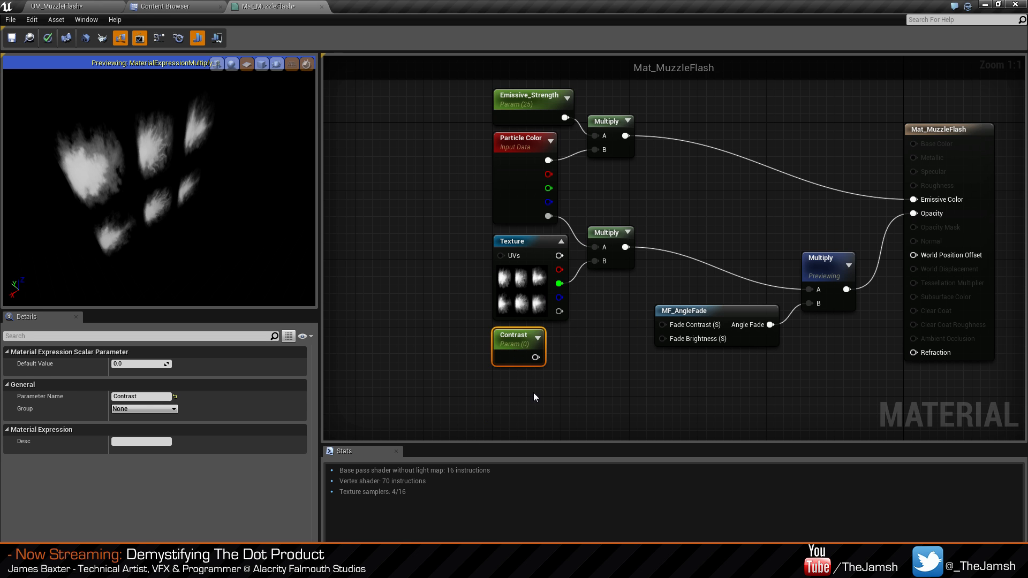
Create a second scalar parameter named Brightness from a constant and place it below the Contrast parameter.
click(533, 397)
right_drag(533, 397, 538, 353)
click(517, 351)
right_click(532, 359)
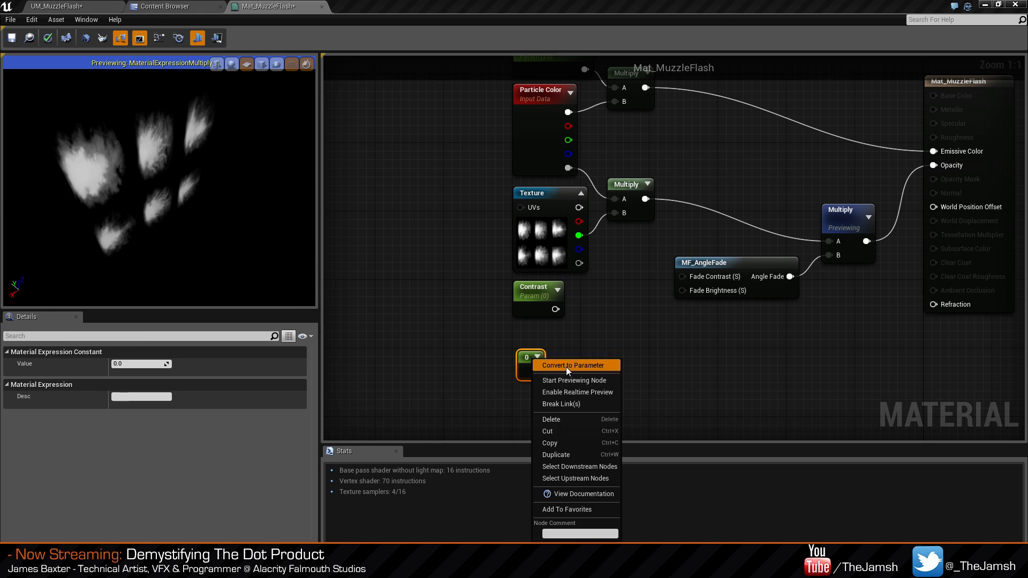
click(567, 366)
text(Brightness)
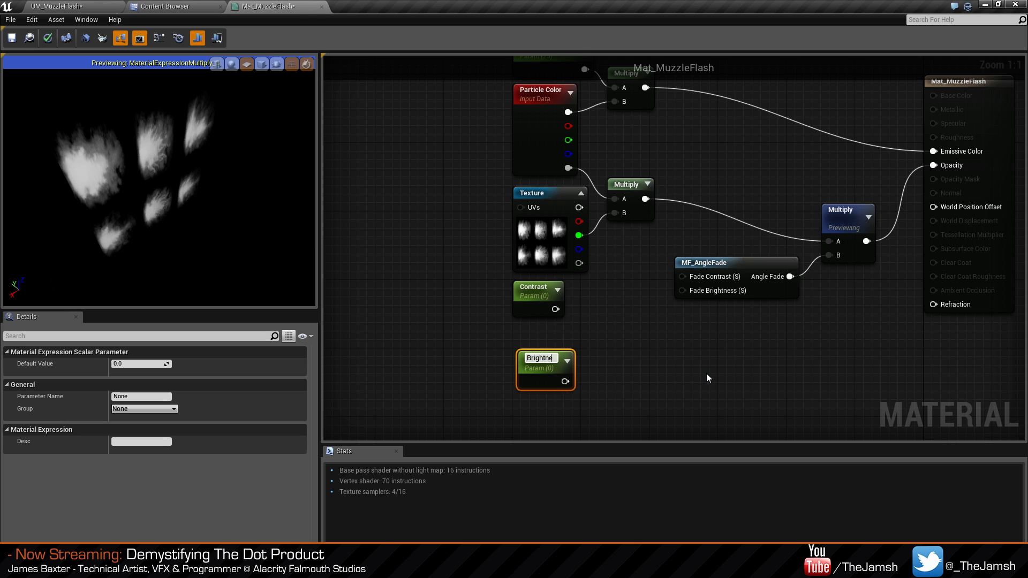
key(Return)
mouse_move(551, 360)
mouse_down()
mouse_move(546, 341)
mouse_move(682, 276)
mouse_move(560, 361)
mouse_up()
Connect Contrast and Brightness to MF_AngleFade's Fade Contrast and Fade Brightness inputs, and set Contrast's default value to 5.
click(588, 332)
click(531, 306)
drag(139, 365, 161, 364)
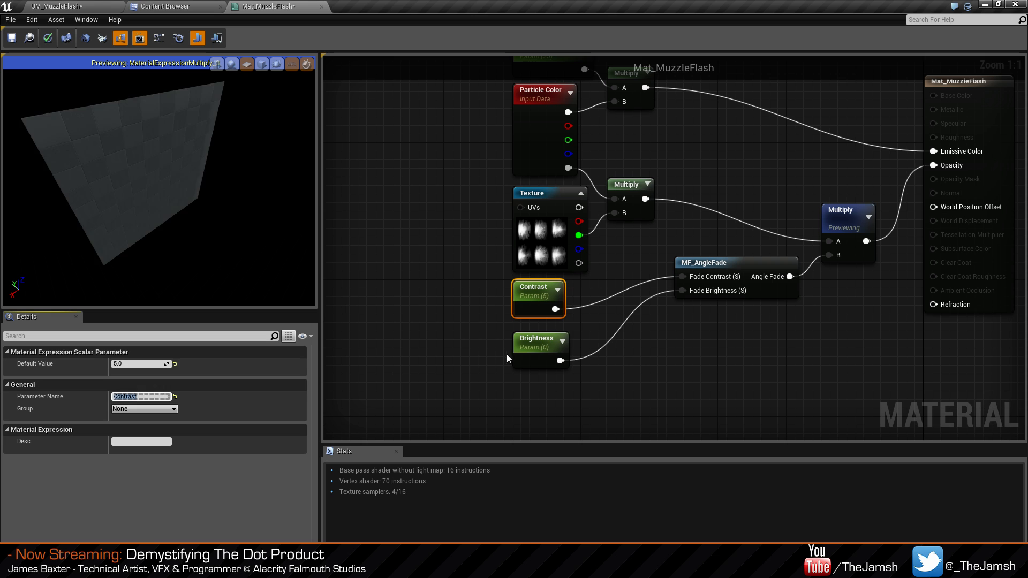
Set the Brightness parameter's default value to 10.
click(535, 351)
click(134, 364)
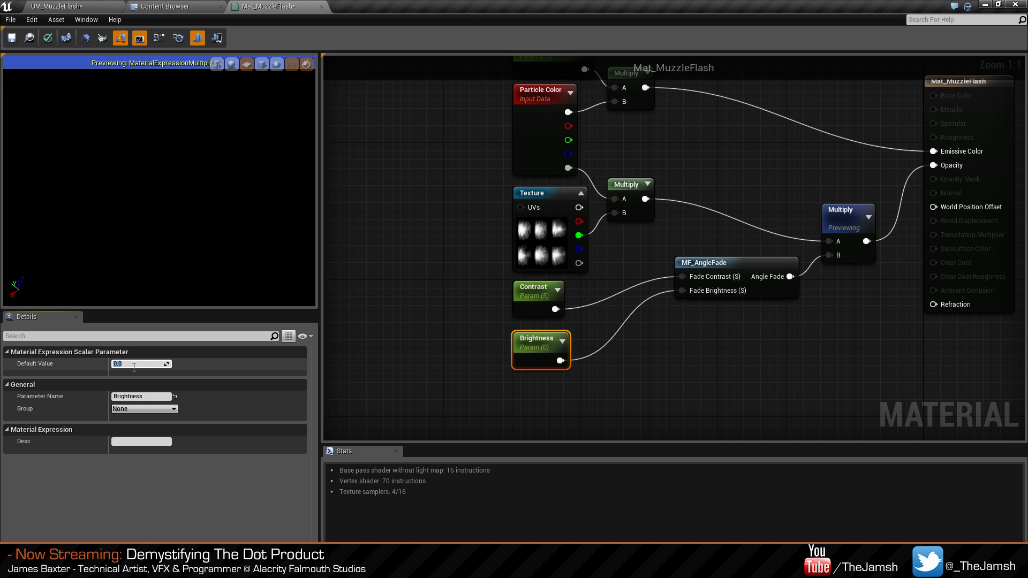
text(10)
key(Return)
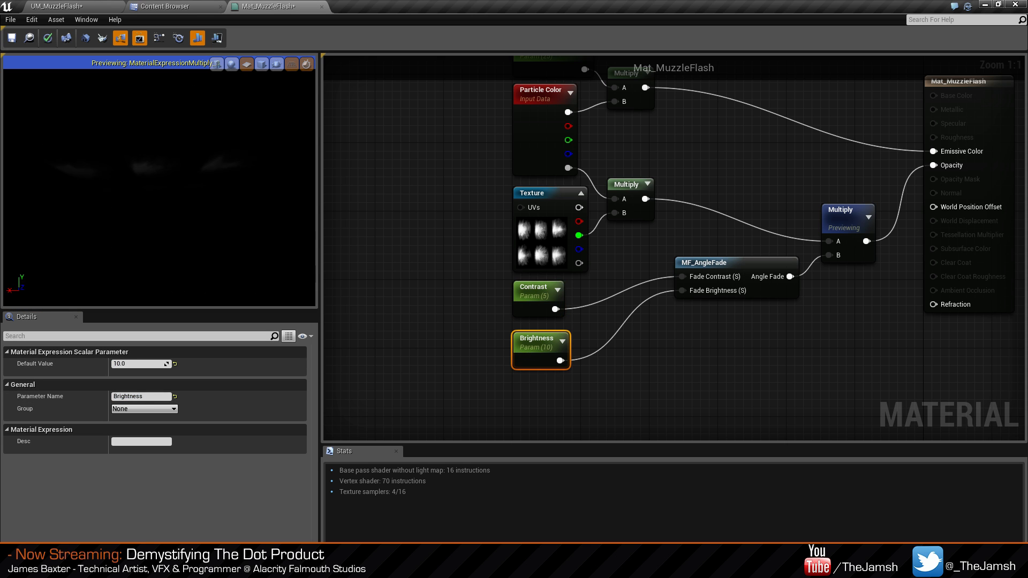
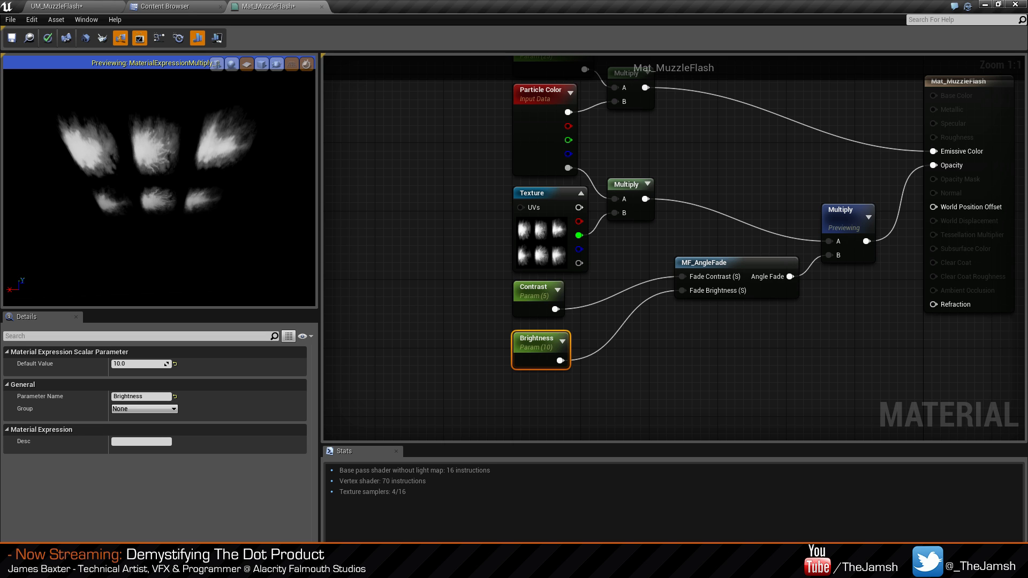
Open the Texture node's T2D_MuzzleFlash_SubUV asset from the Content Browser to examine the sprite sheet, and return to Mat_MuzzleFlash.
click(790, 174)
click(534, 217)
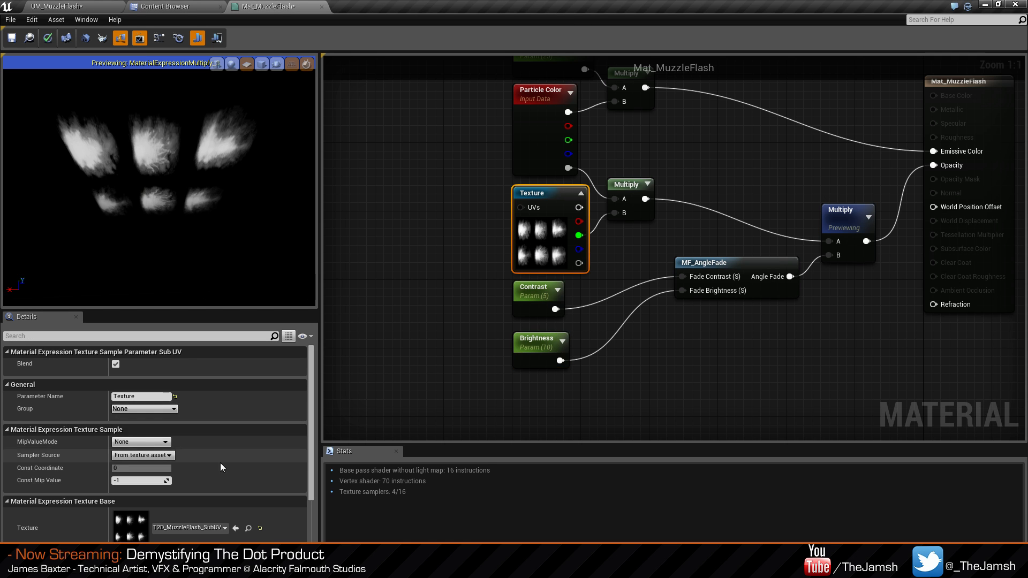
click(248, 528)
double_click(608, 105)
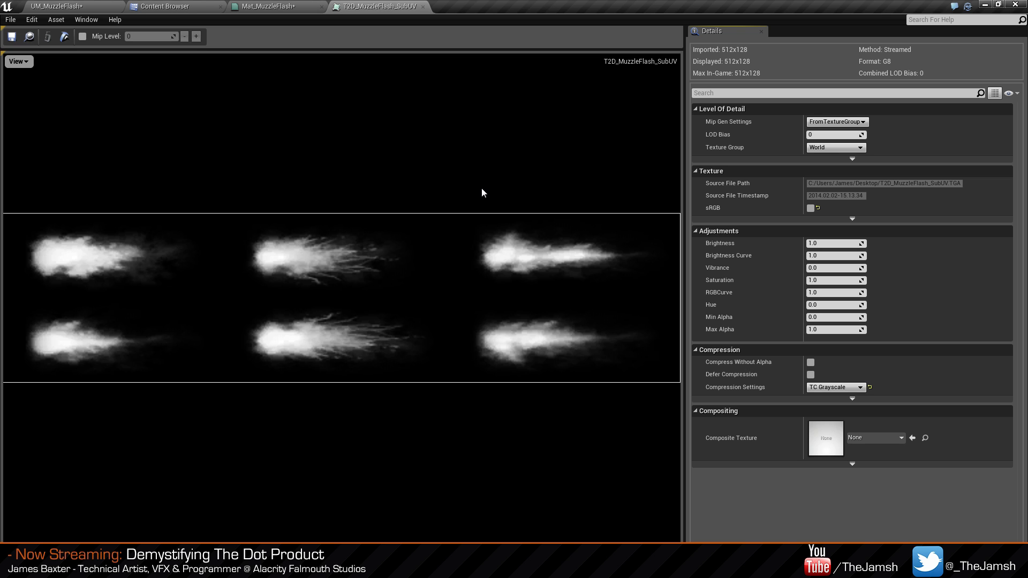
click(421, 8)
right_drag(433, 246, 408, 289)
click(750, 176)
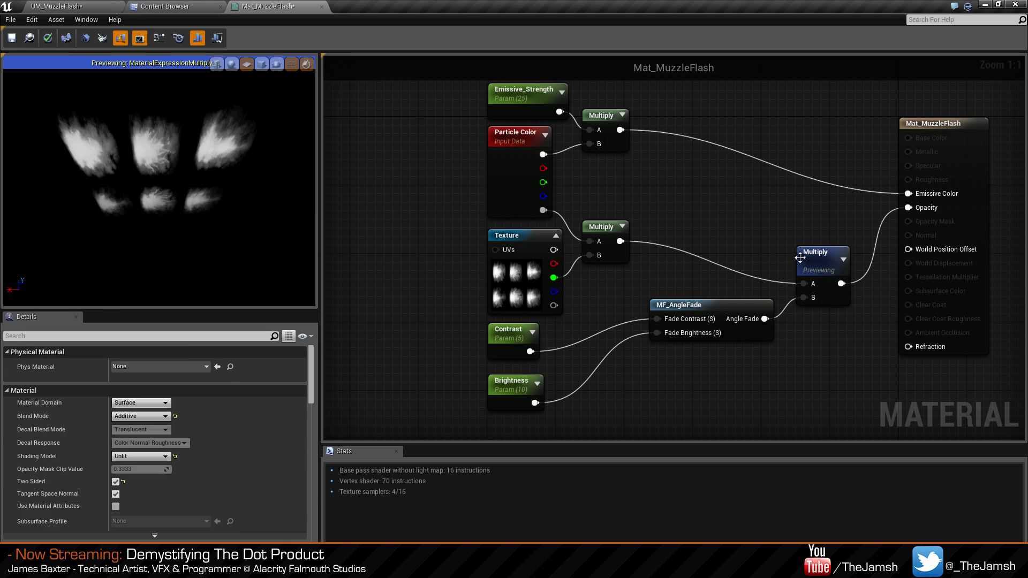
Stop previewing the Multiply node that feeds Opacity and examine the full material in the preview at an angle.
right_click(821, 269)
click(768, 225)
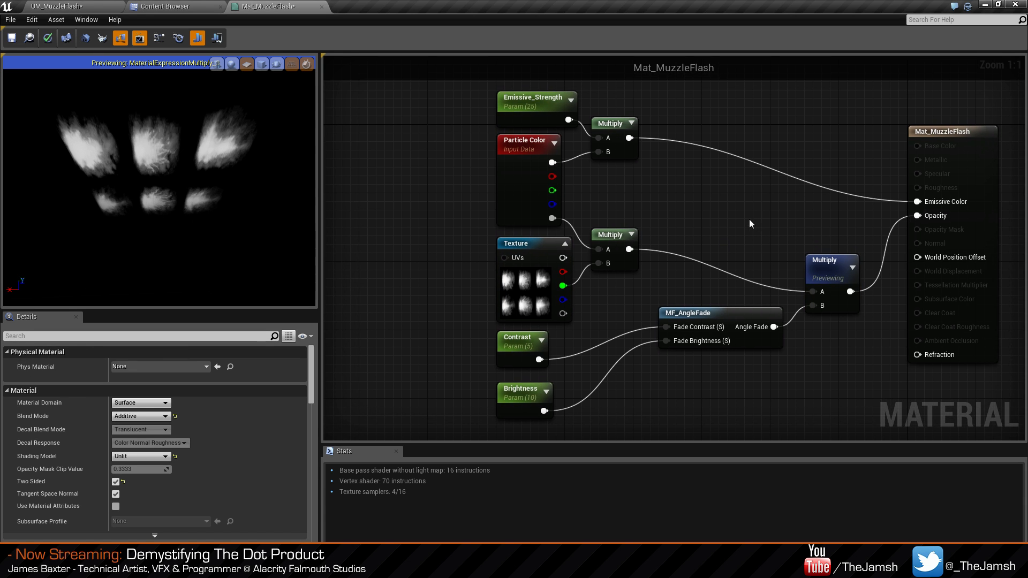
scroll(749, 218, down, 1)
right_drag(751, 218, 683, 234)
click(396, 451)
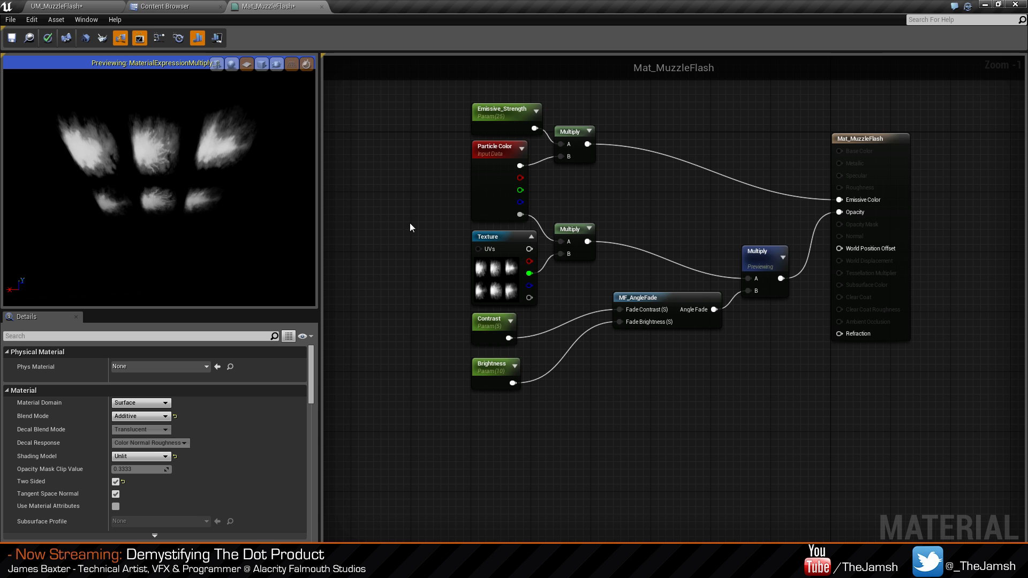
right_click(751, 258)
click(787, 269)
right_drag(718, 217, 721, 227)
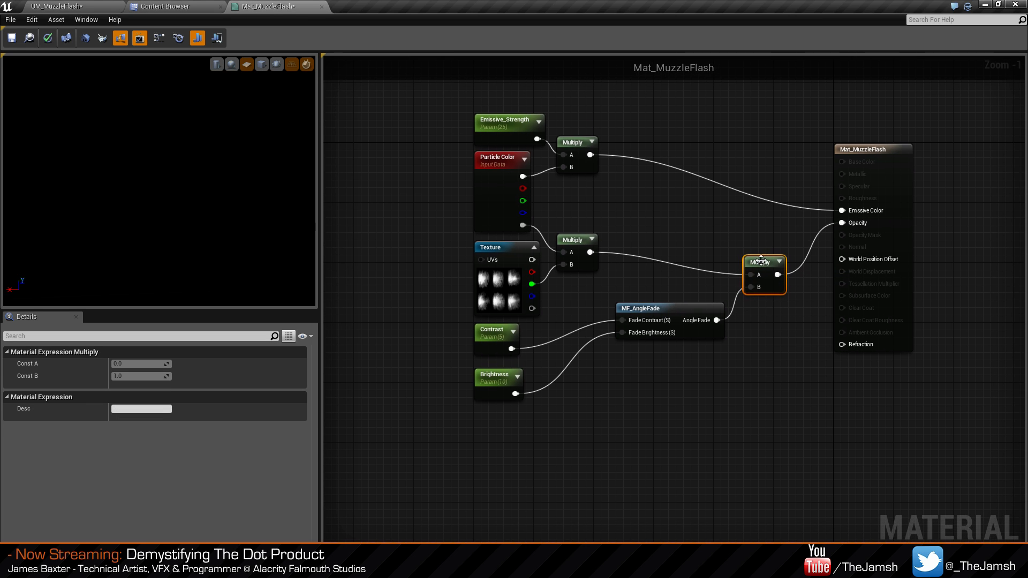
click(729, 236)
drag(244, 165, 263, 197)
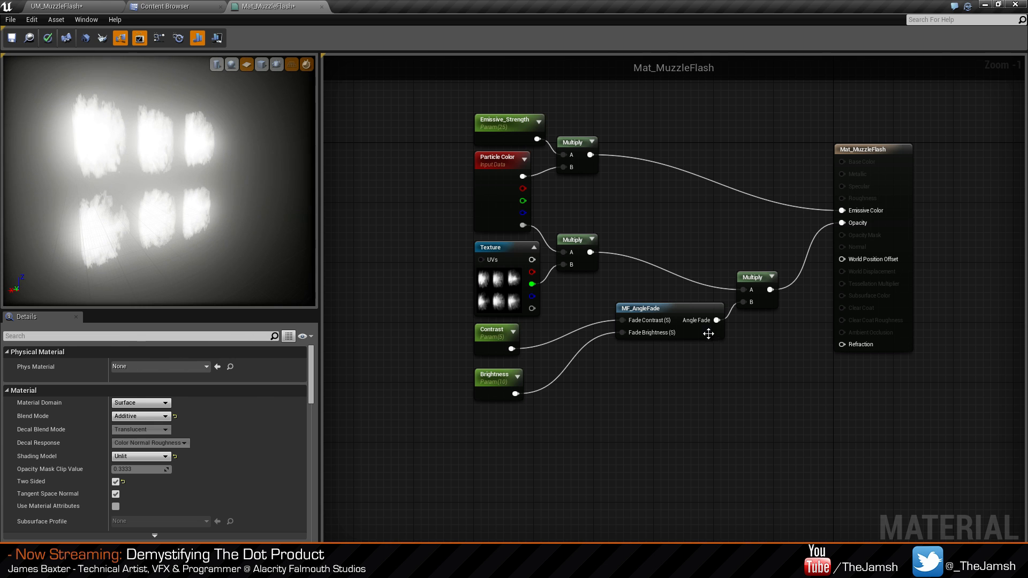
Move MF_AngleFade closer to its Contrast and Brightness parameters, and shift the three nodes down together.
drag(708, 333, 633, 369)
drag(649, 428, 467, 321)
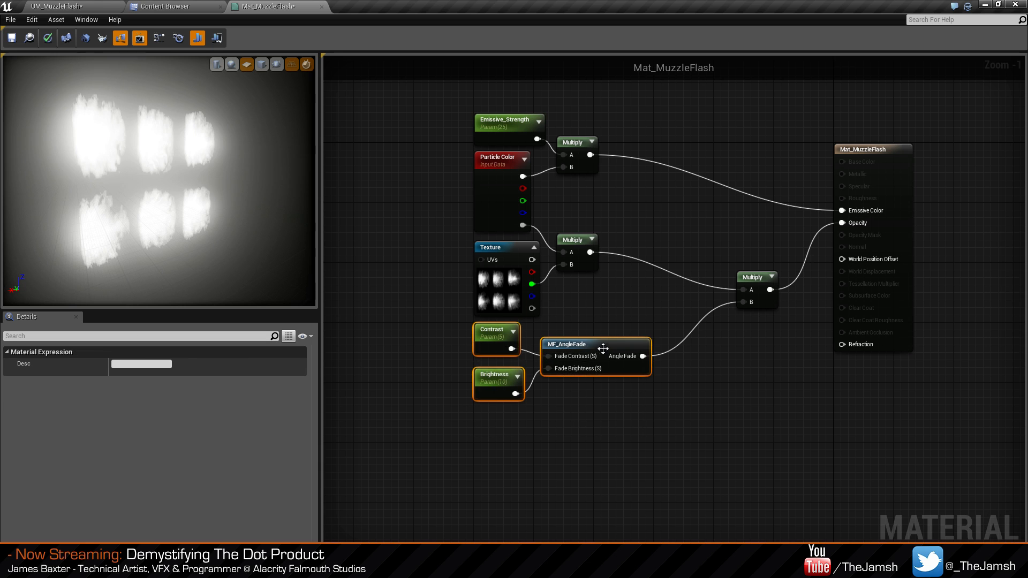
mouse_move(603, 348)
mouse_down()
mouse_move(528, 393)
mouse_move(592, 364)
mouse_up()
Start previewing the MF_AngleFade node and examine its fade on the plane at a steep angle.
click(546, 390)
right_click(546, 388)
click(575, 395)
click(593, 428)
drag(219, 198, 230, 221)
Set the Contrast parameter's default value to 15 and examine the fade on the preview plane from different angles.
click(402, 375)
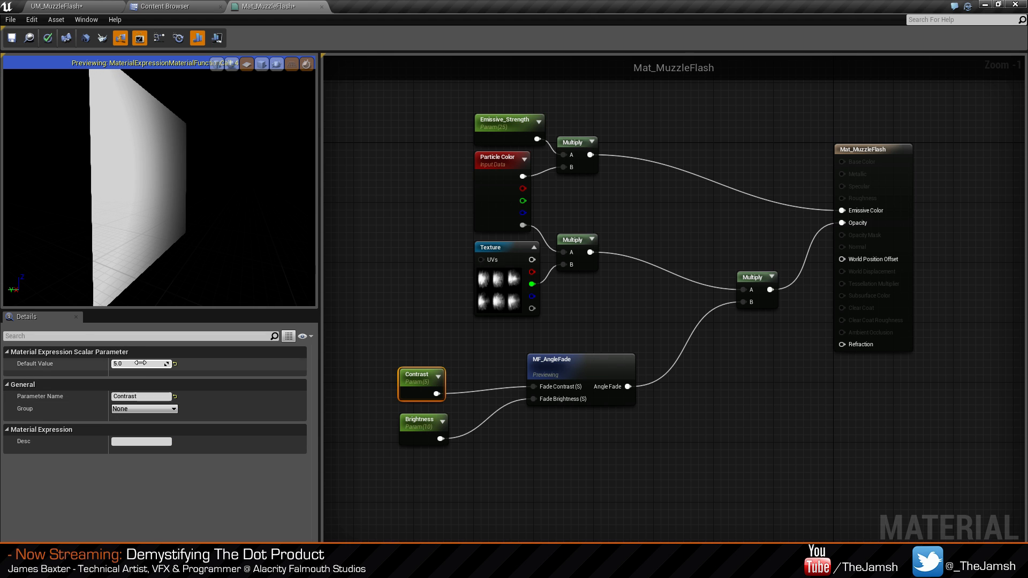
key(Return)
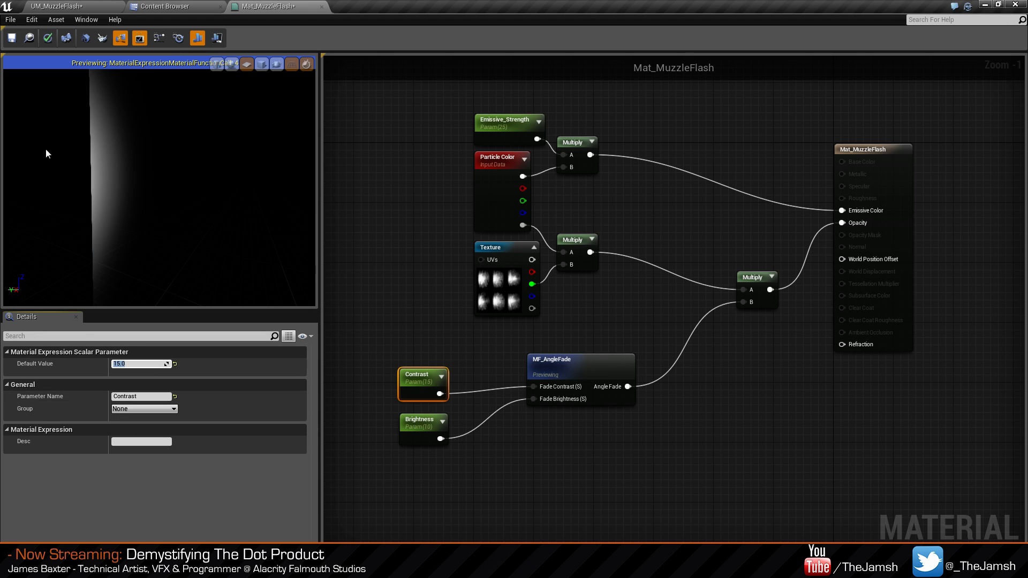
mouse_move(275, 222)
mouse_down()
mouse_move(206, 217)
mouse_move(217, 227)
mouse_move(214, 206)
mouse_move(246, 235)
mouse_move(314, 213)
mouse_move(262, 217)
mouse_up()
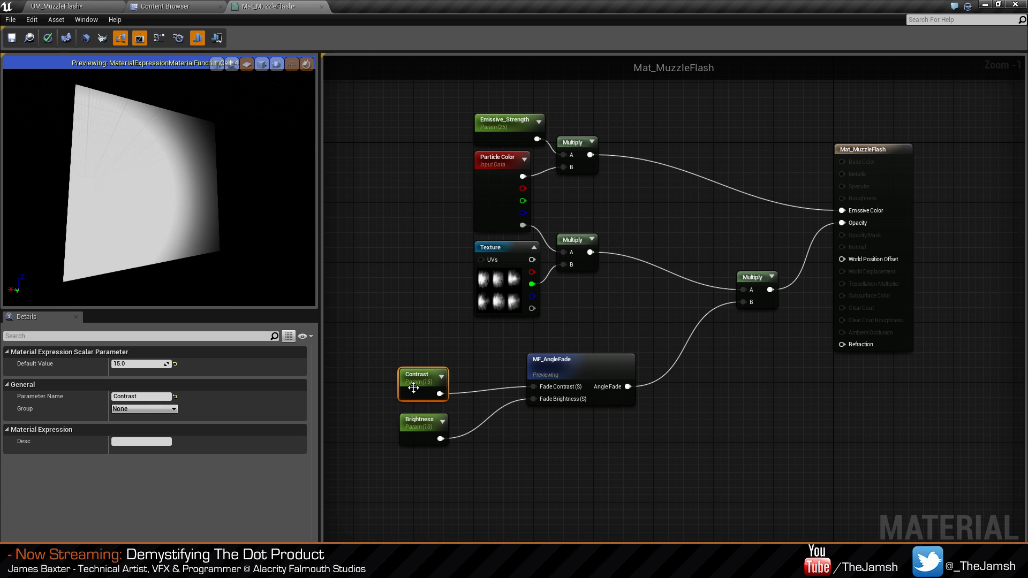
Move the Contrast and Brightness nodes closer to MF_AngleFade and set Contrast's default value to 5.
drag(413, 387, 428, 380)
drag(424, 422, 462, 400)
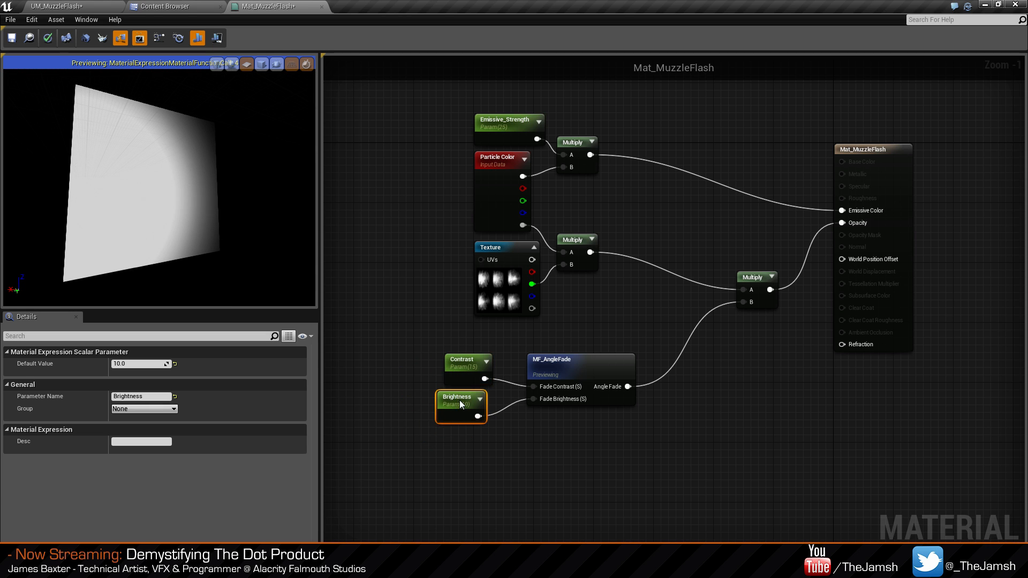
click(459, 388)
click(459, 378)
click(161, 364)
text(5)
key(Tab)
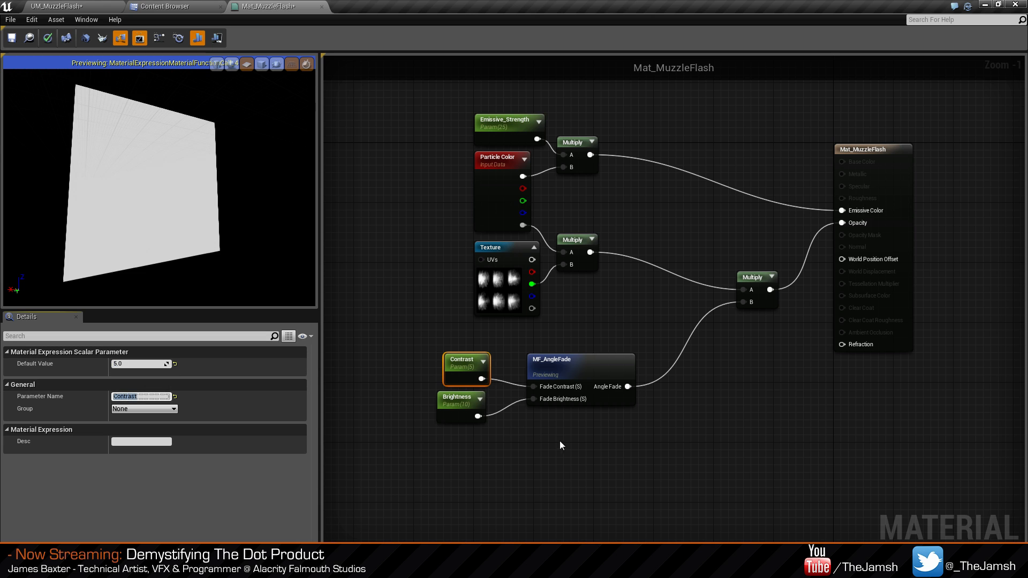
Place Contrast, Brightness and MF_AngleFade together directly below the Texture node and stop previewing MF_AngleFade.
drag(459, 407, 466, 407)
click(514, 383)
drag(422, 345, 584, 445)
drag(582, 375, 596, 342)
click(615, 347)
right_click(622, 347)
click(623, 347)
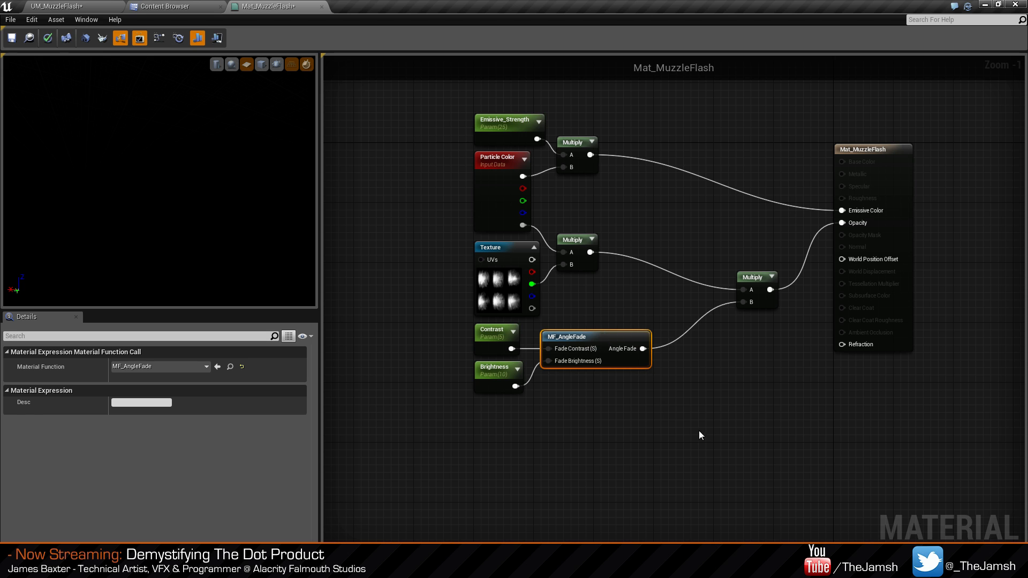
click(698, 428)
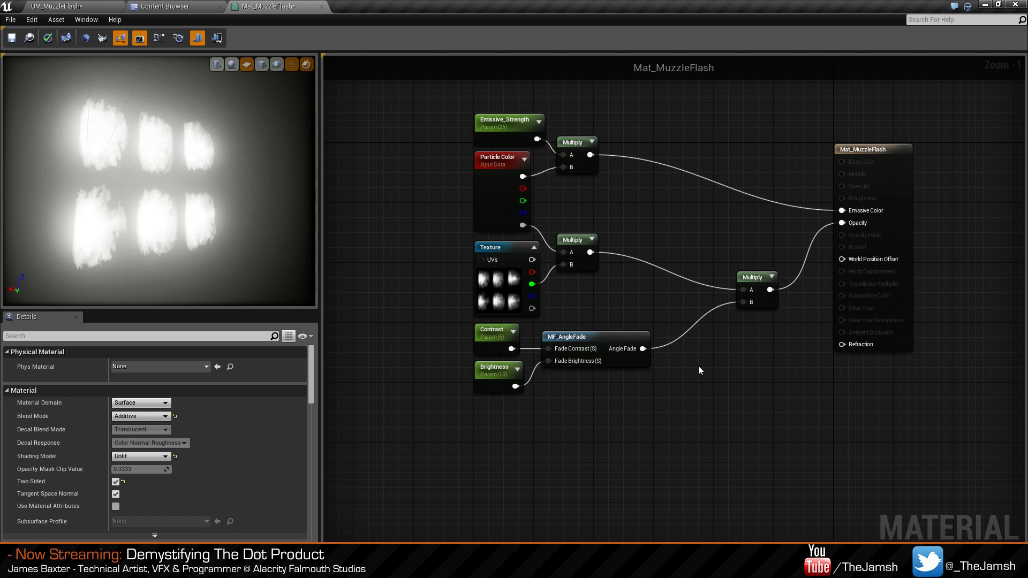
Save and close Mat_MuzzleFlash, and view the rifle's muzzle flash in the UM_MuzzleFlash level.
click(11, 39)
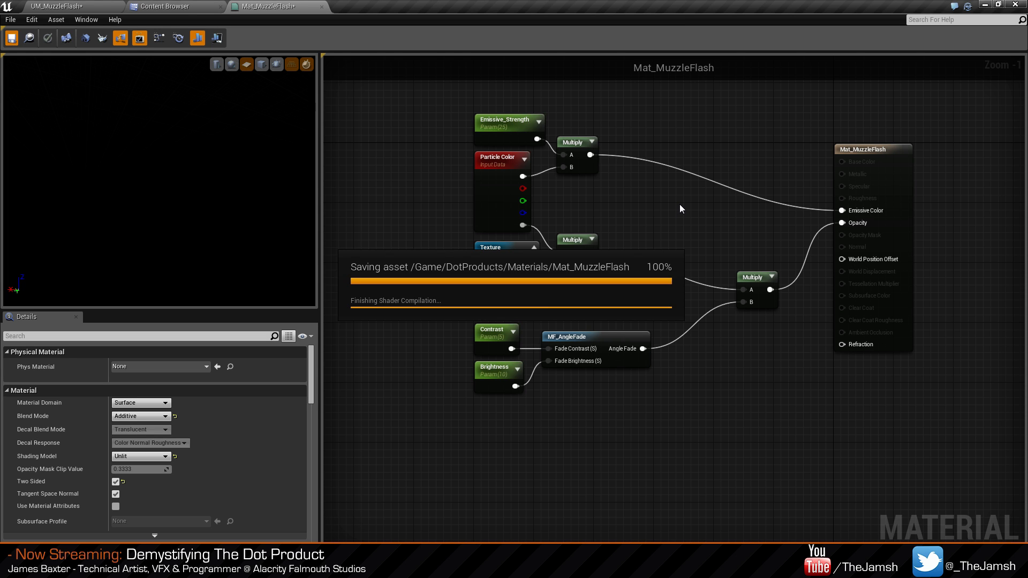
click(321, 7)
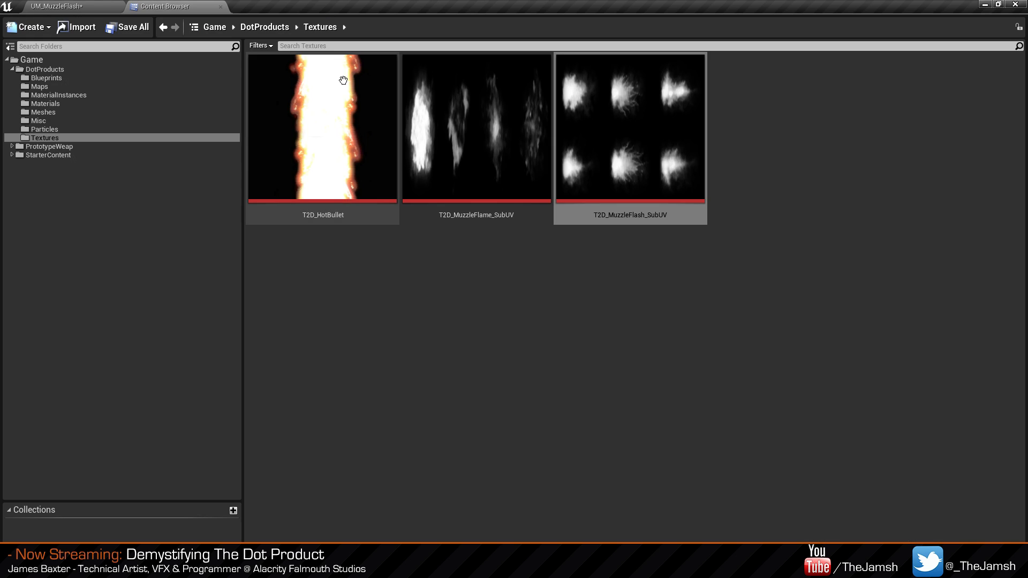
click(56, 6)
key(w)
mouse_move(489, 409)
right_down()
mouse_move(540, 410)
mouse_move(359, 409)
mouse_move(356, 420)
mouse_move(498, 415)
right_up()
key(a)
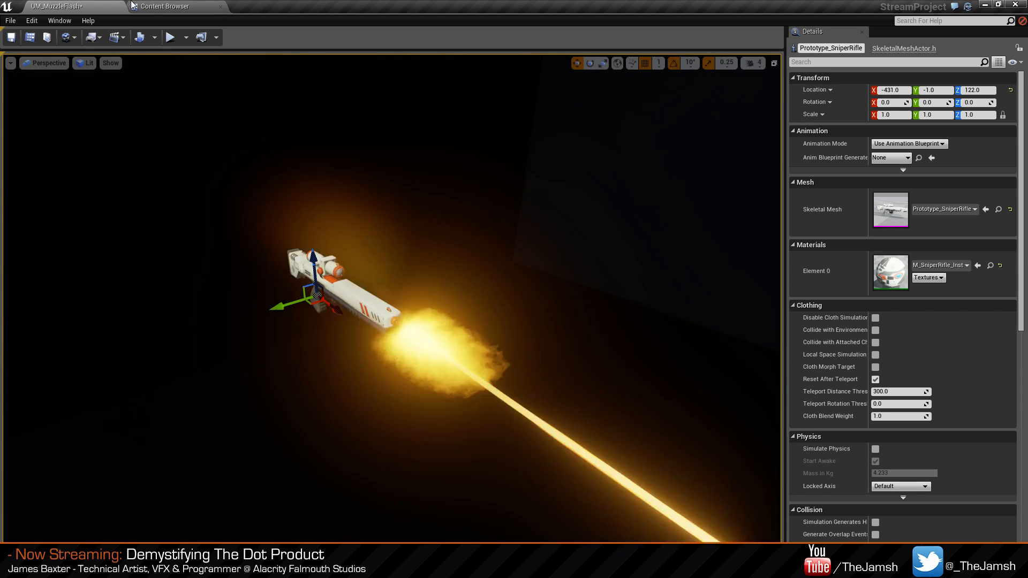
Open the PS_MuzzleFlash particle system from the Particles folder and disable its FakeBullets and Flares emitters.
click(165, 6)
click(66, 131)
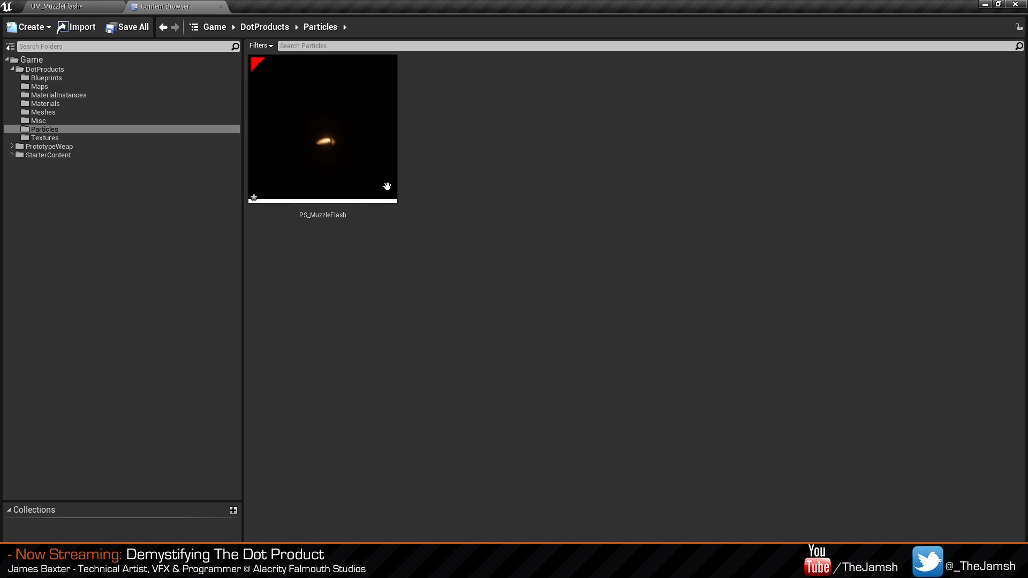
double_click(375, 198)
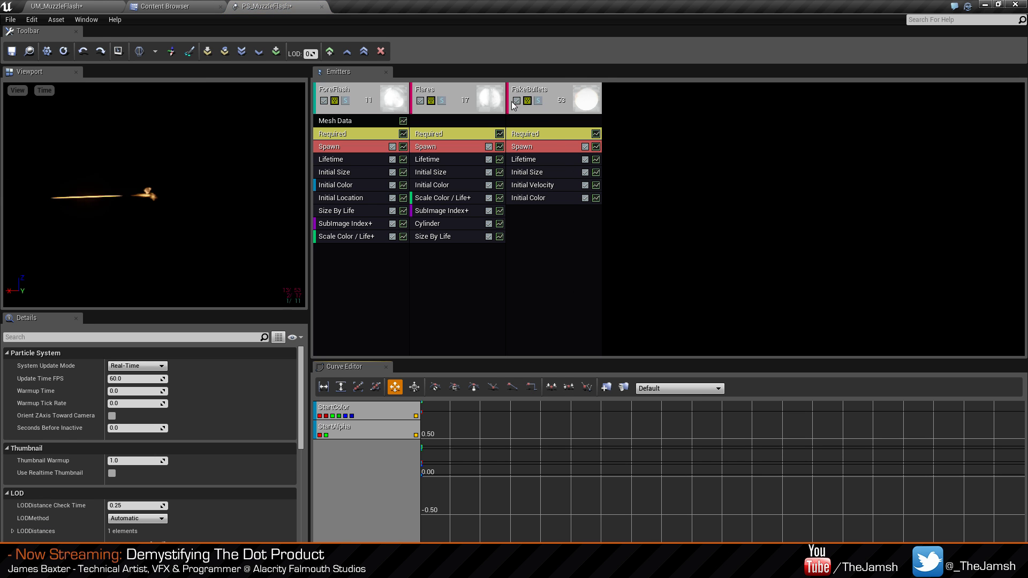
click(515, 101)
click(419, 100)
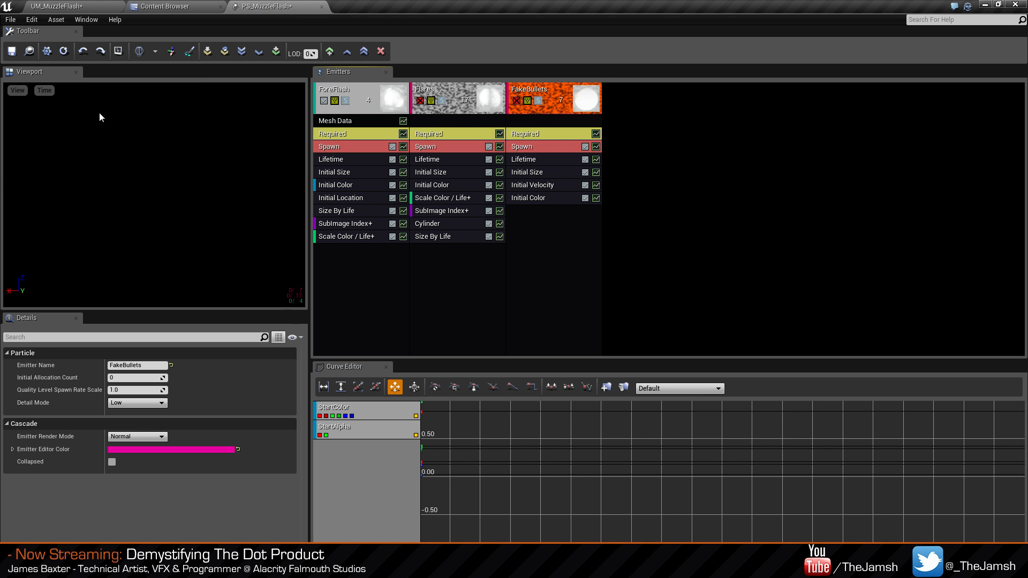
Examine the ForeFlash emitter alone in the UM_MuzzleFlash level, from in front of the rifle and from other angles.
click(78, 7)
mouse_move(241, 214)
right_down()
mouse_move(174, 153)
mouse_move(234, 215)
right_up()
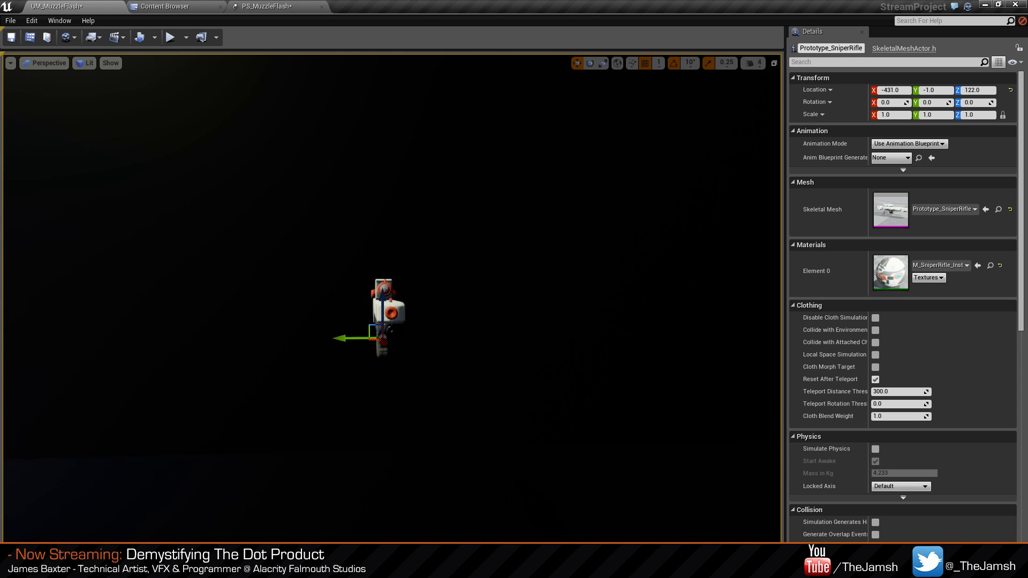
right_drag(666, 397, 502, 382)
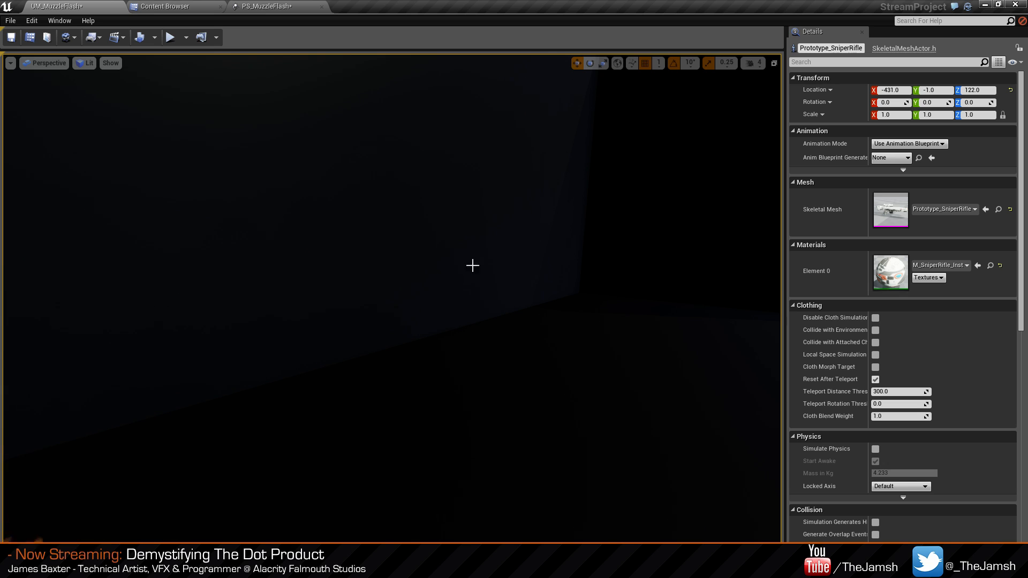
Re-enable the FakeBullets and Flares emitters in PS_MuzzleFlash, save the particle system and close it.
click(265, 6)
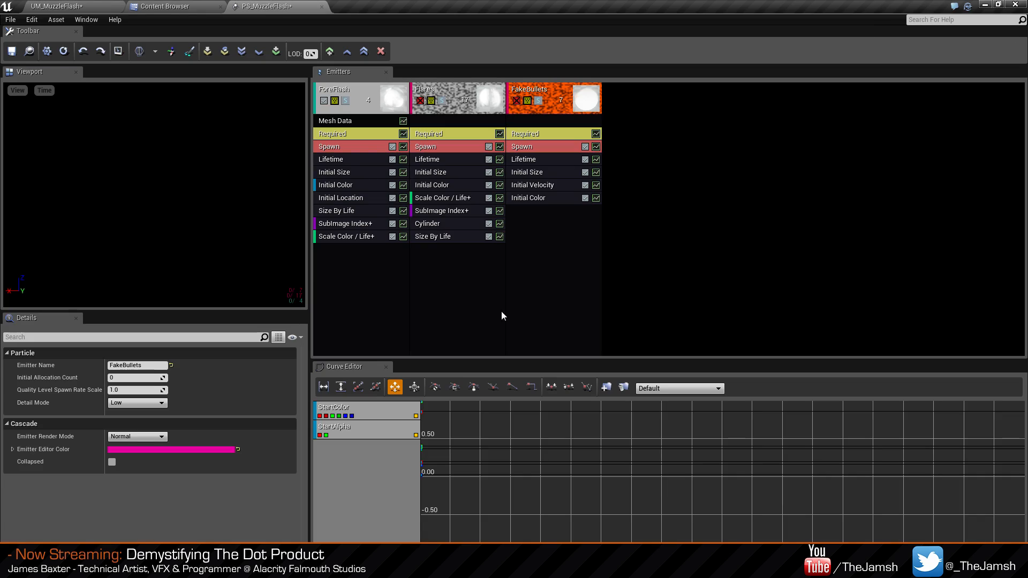
click(516, 100)
click(420, 101)
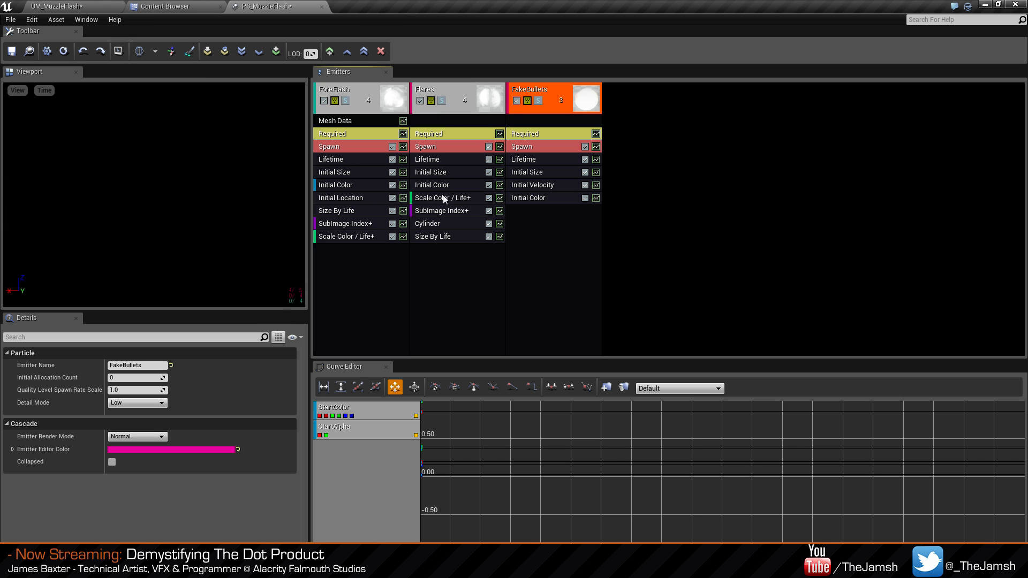
click(17, 51)
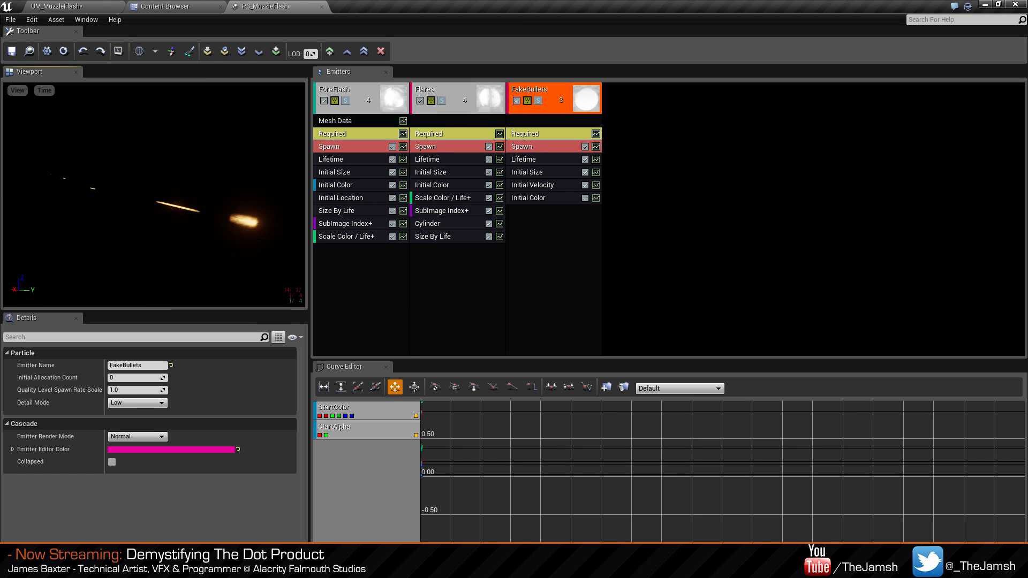
click(321, 6)
Return to the UM_MuzzleFlash level and save it.
click(481, 210)
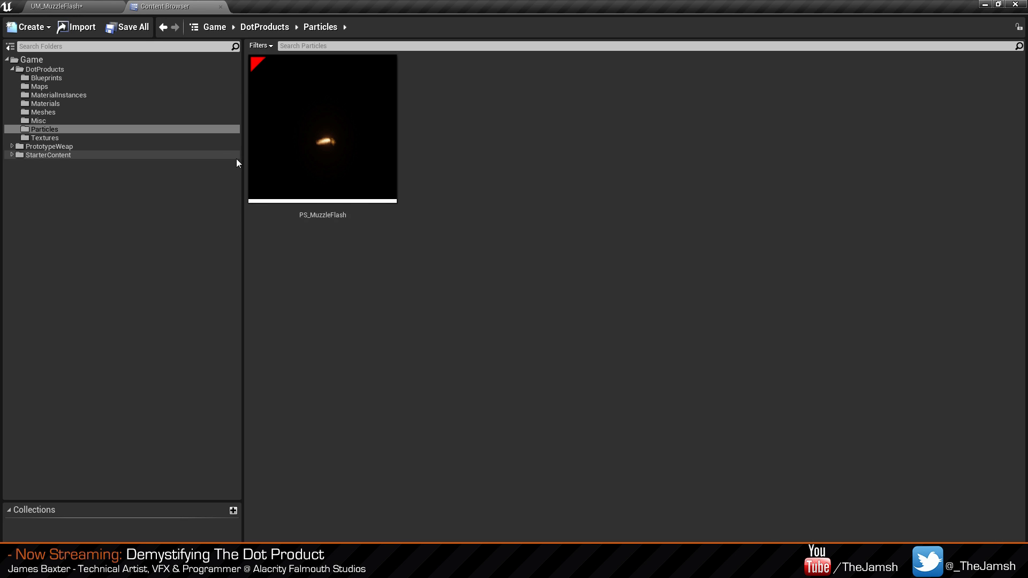
click(330, 153)
click(673, 204)
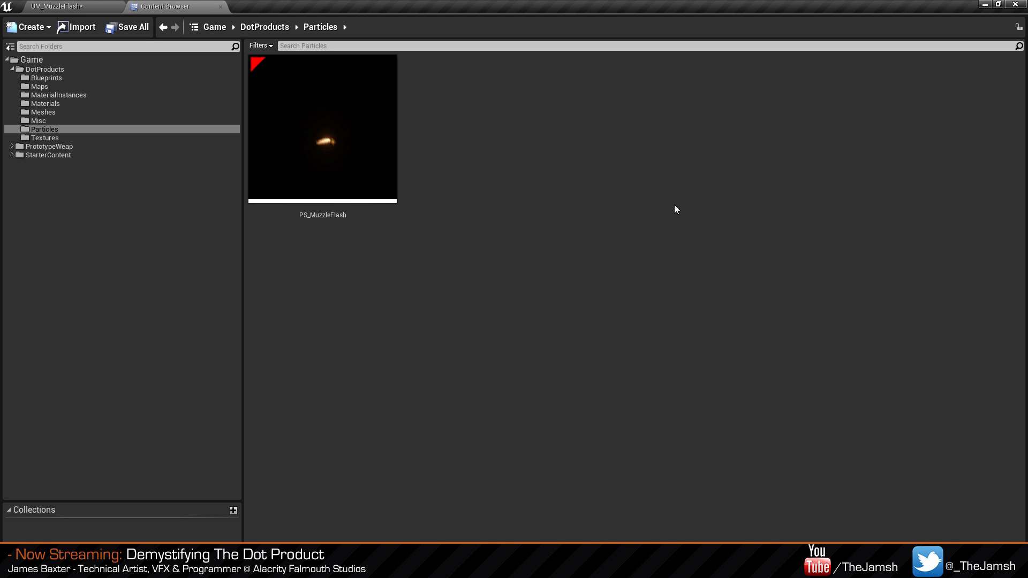
click(119, 8)
click(129, 8)
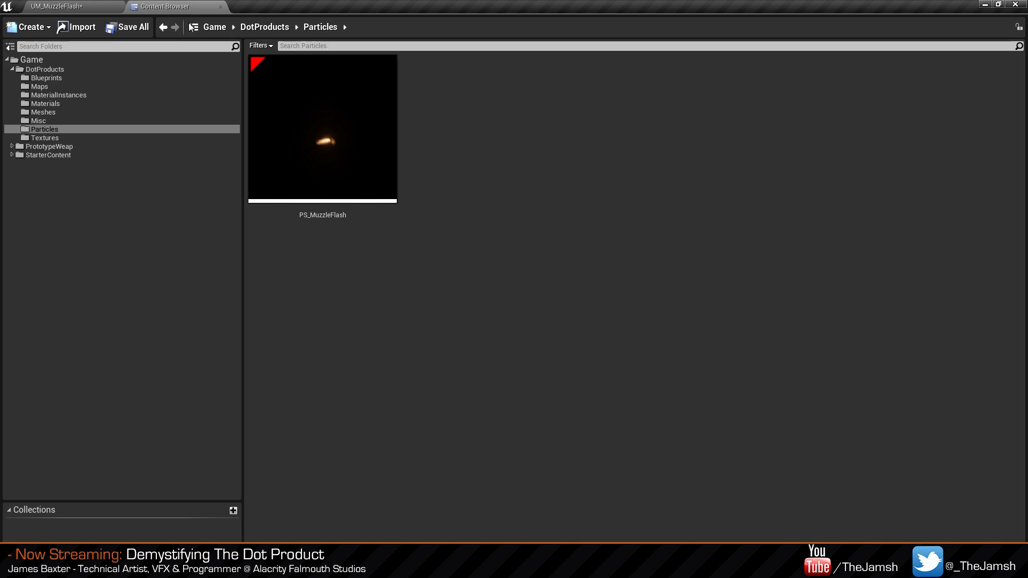
click(121, 8)
click(11, 38)
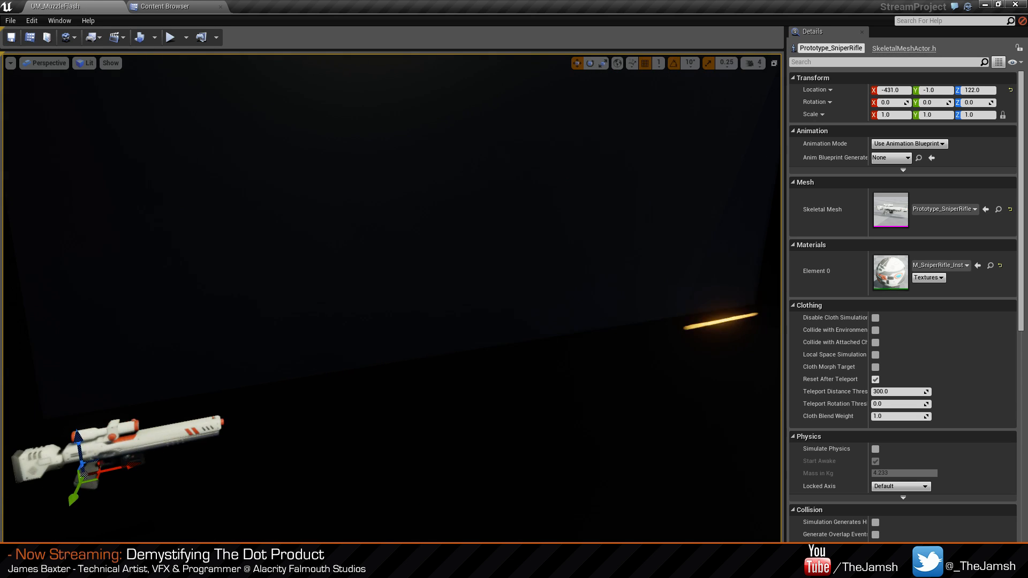
Deselect the rifle and examine the complete muzzle flash effect around it in the level.
right_drag(546, 278, 577, 283)
key(Escape)
key(a)
mouse_move(596, 369)
right_down()
mouse_move(596, 351)
mouse_move(587, 395)
mouse_move(597, 369)
right_up()
key(e)
key(w)
key(a)
key(q)
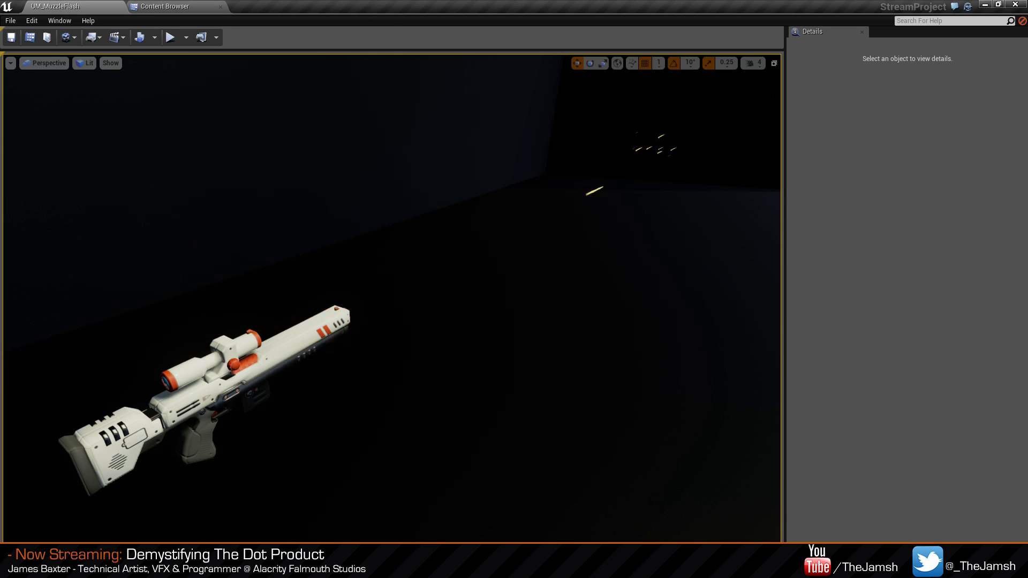
key(alt+Tab)
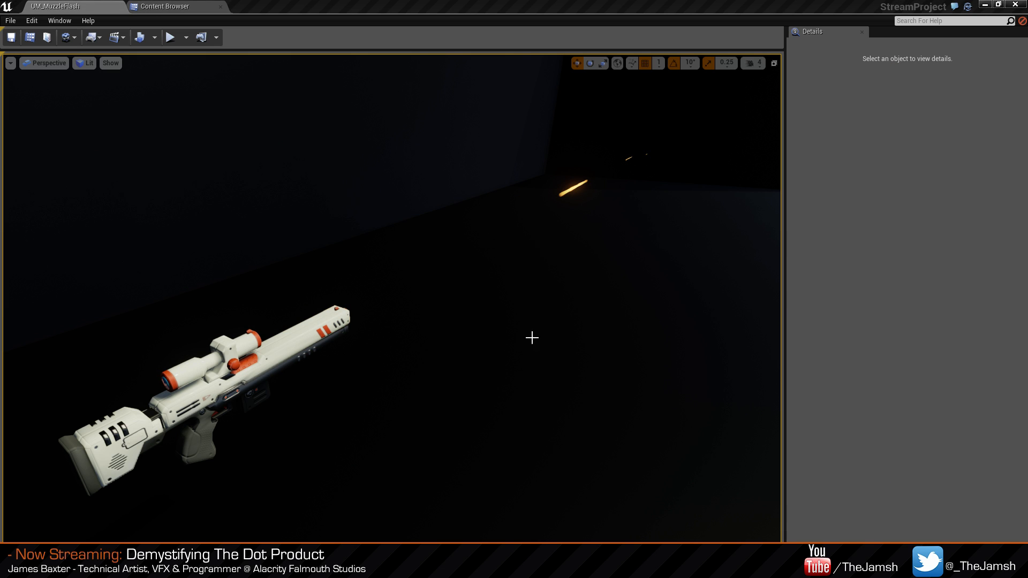
right_drag(532, 338, 525, 328)
middle_drag(529, 320, 534, 333)
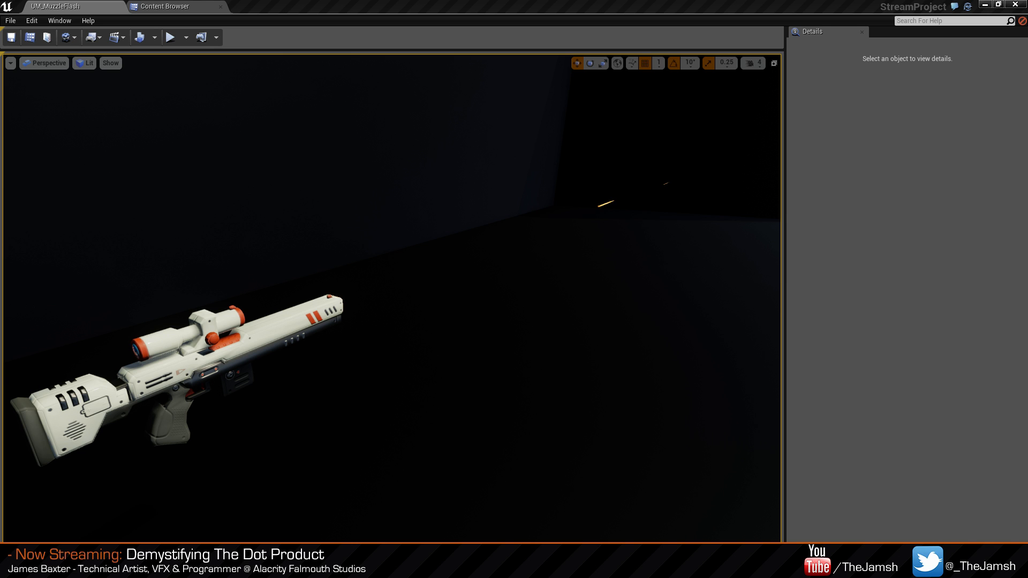
Show the DotProducts Materials folder in the Content Browser.
click(171, 7)
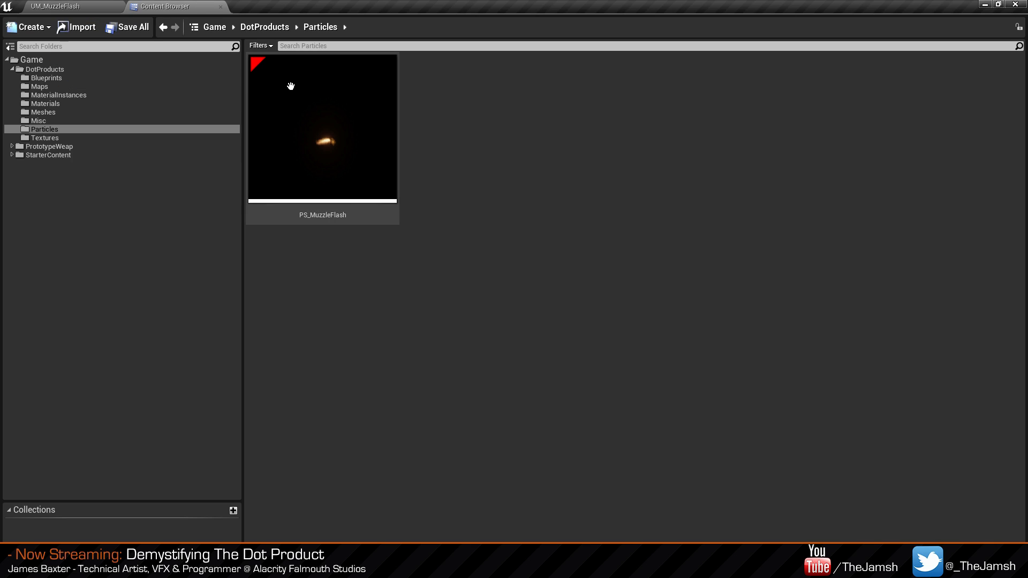
click(45, 103)
click(576, 352)
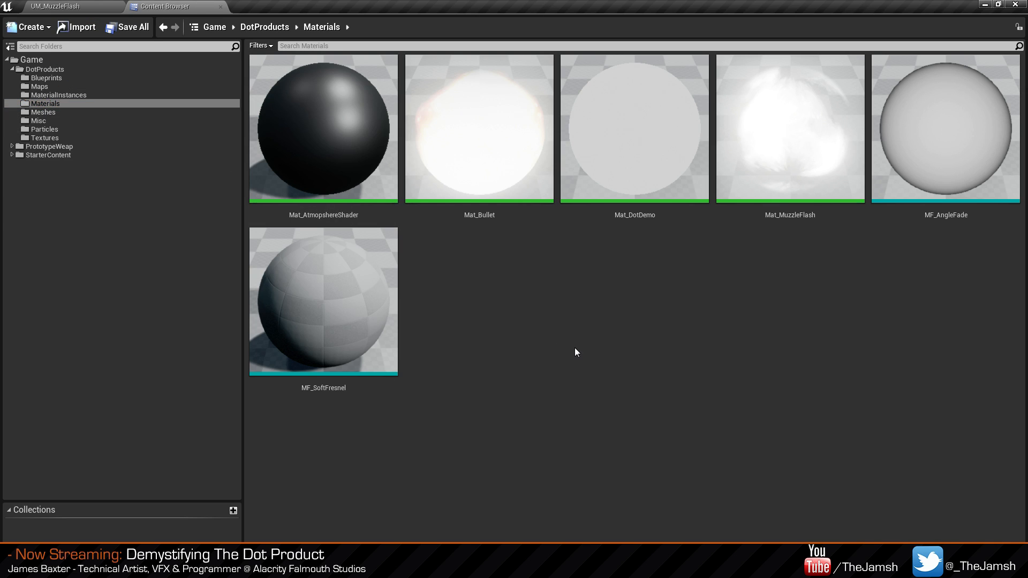
Open the MF_SoftFresnel material function and add a Fresnel node to its graph.
double_click(342, 324)
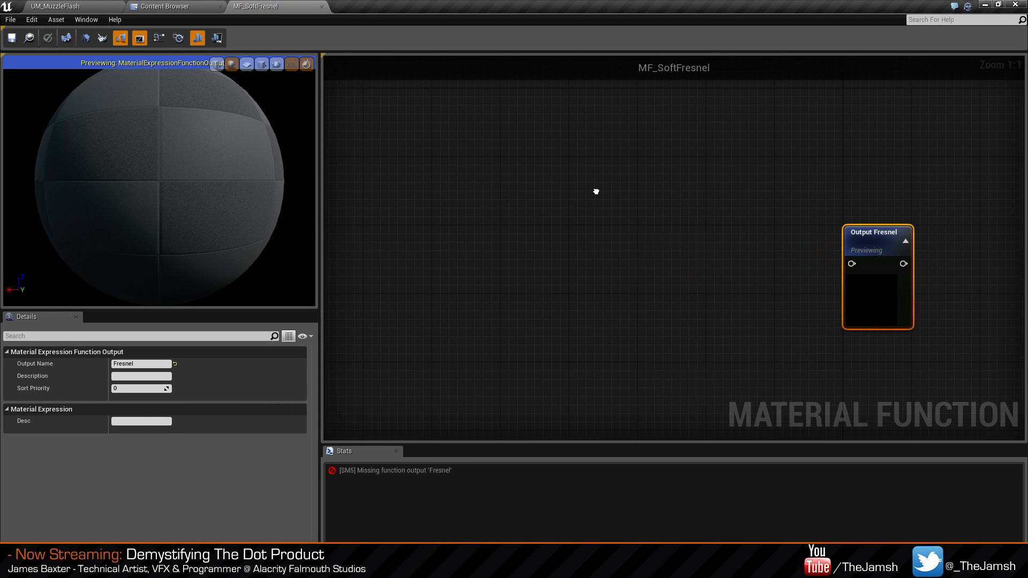
click(532, 216)
right_click(532, 214)
text(frse)
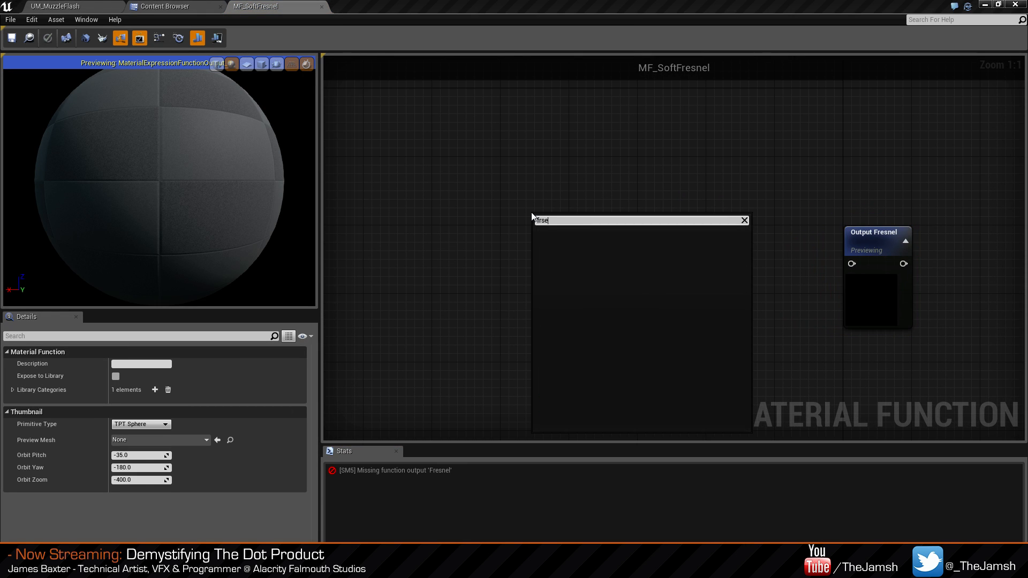
key(BackSpace)
text(e)
key(Return)
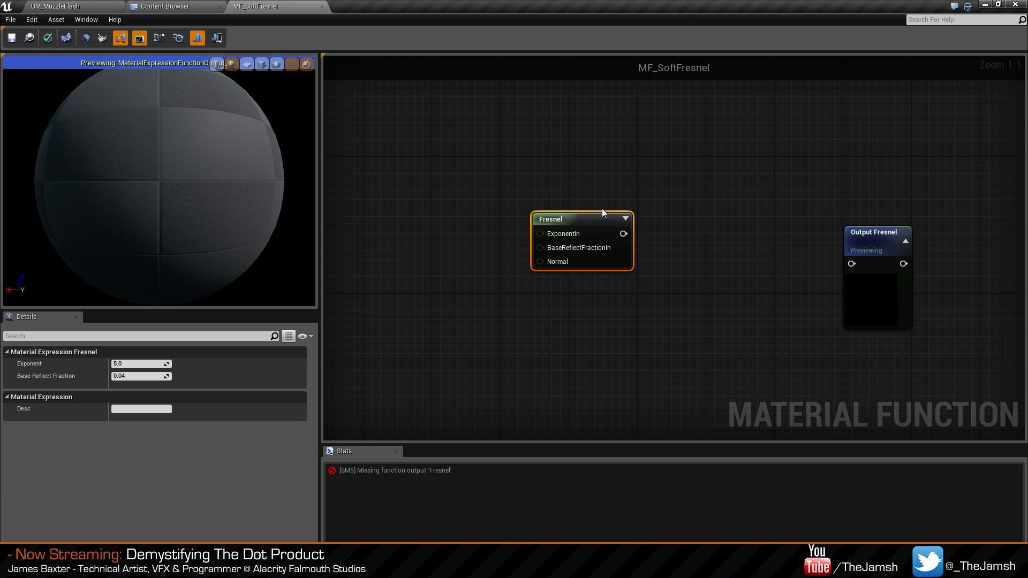
drag(599, 224, 569, 174)
click(447, 274)
right_drag(447, 274, 537, 312)
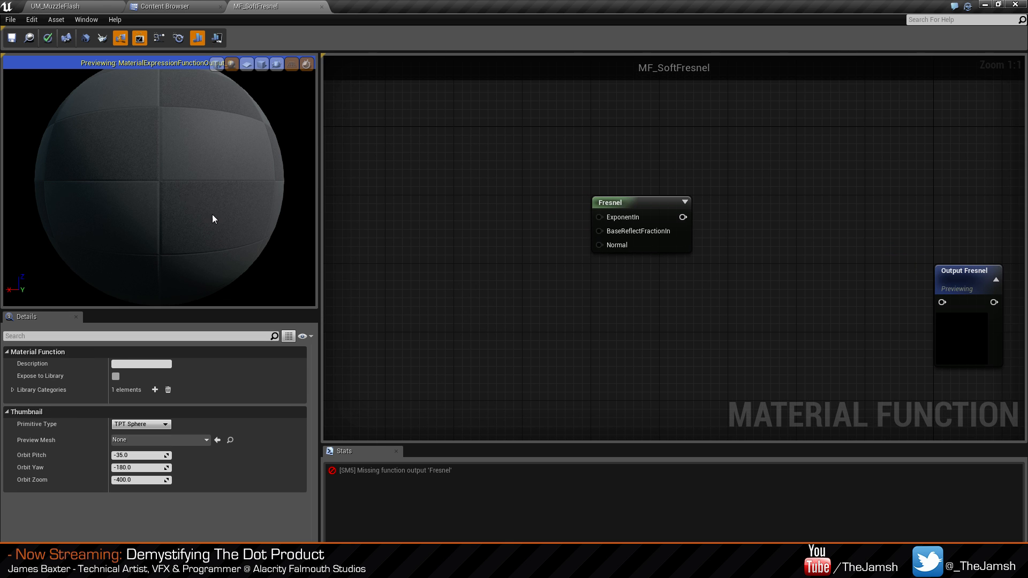
Set the Fresnel node's Base Reflect Fraction to 0.
scroll(214, 185, down, 4)
drag(214, 185, 44, 203)
mouse_move(133, 224)
right_down()
mouse_move(134, 182)
mouse_move(126, 224)
right_up()
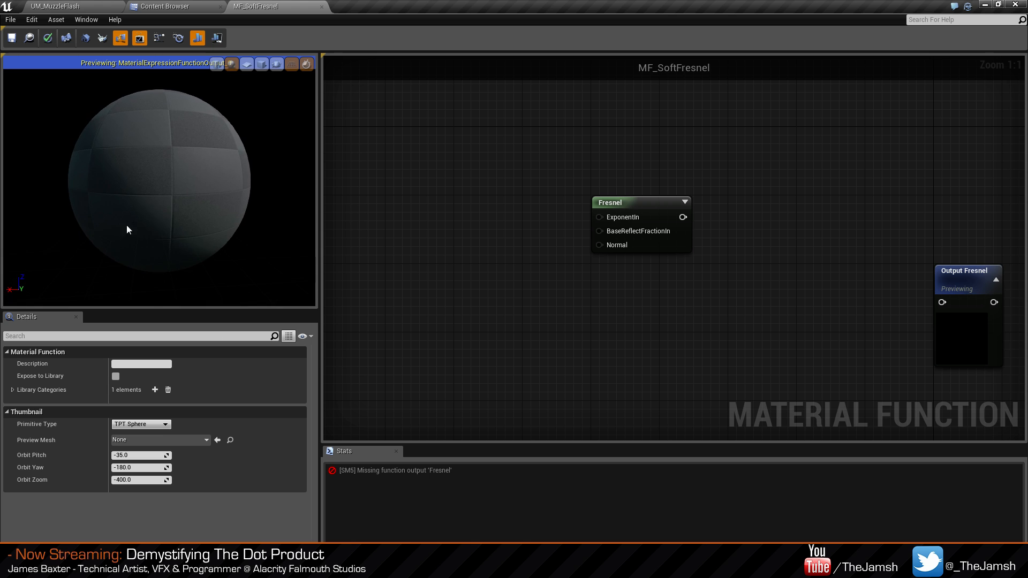
mouse_move(127, 224)
mouse_down()
mouse_move(198, 220)
mouse_move(91, 221)
mouse_move(122, 230)
mouse_up()
right_drag(126, 230, 126, 220)
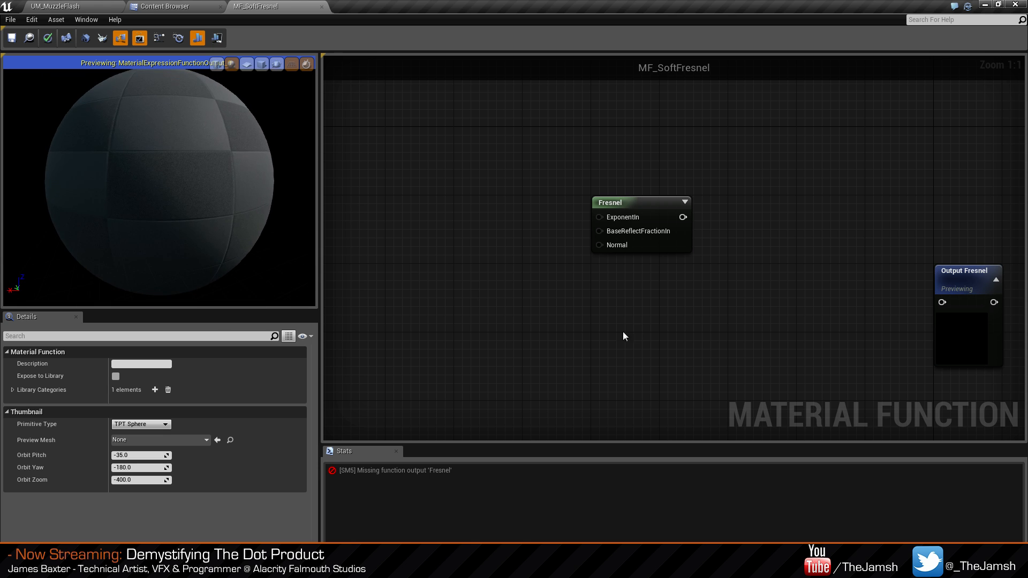
click(666, 250)
drag(667, 250, 684, 286)
click(698, 322)
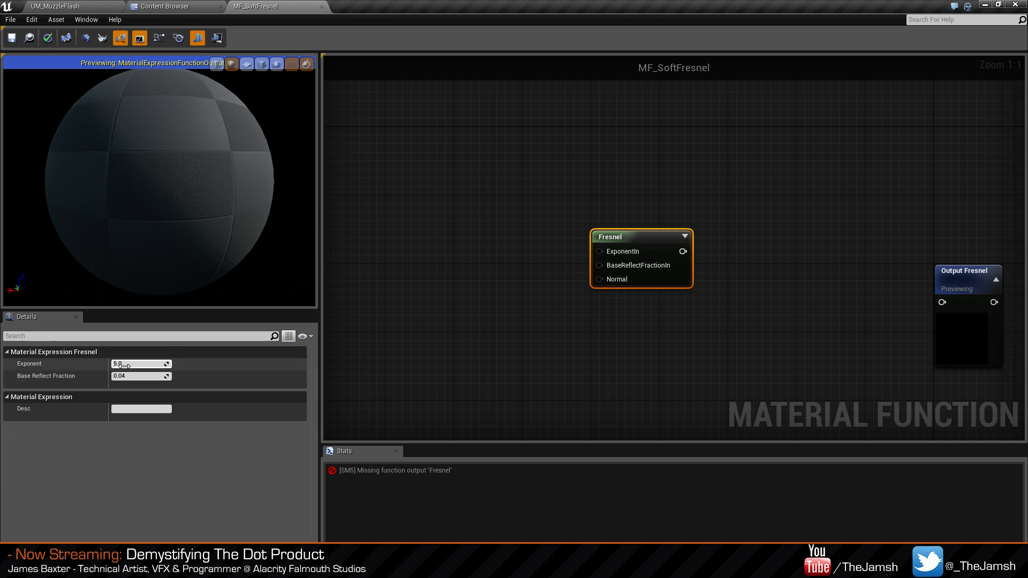
click(140, 376)
text(0)
key(shift+Tab)
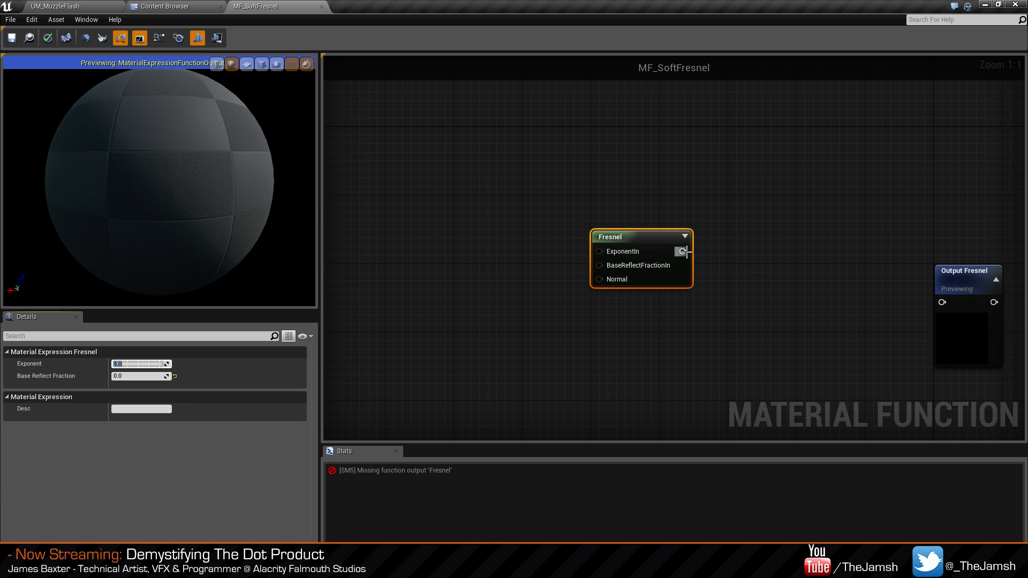
Connect the Fresnel node's output to the Output Fresnel node and move the Fresnel node closer to it.
drag(682, 252, 942, 302)
right_drag(840, 352, 714, 314)
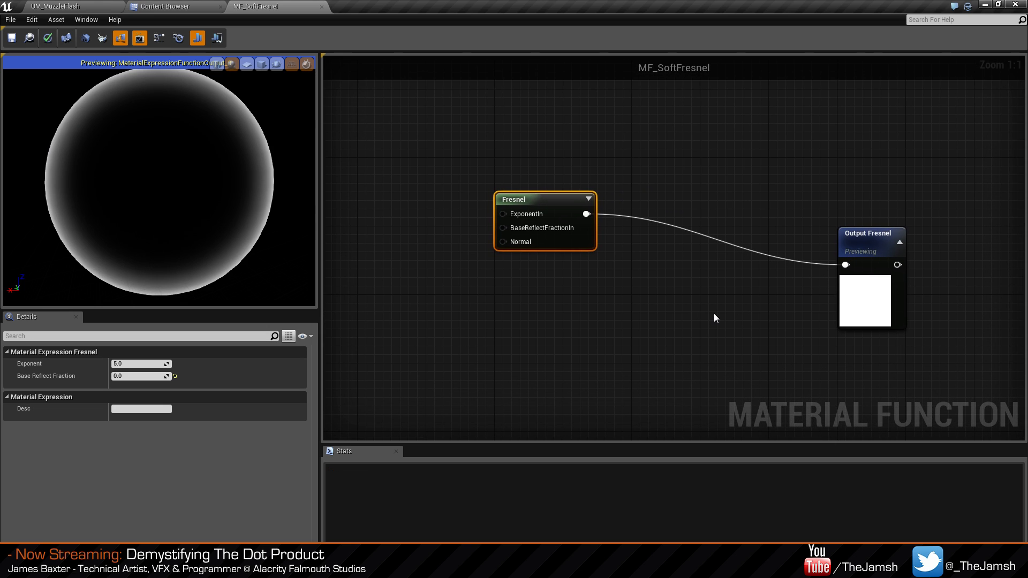
right_drag(567, 261, 607, 272)
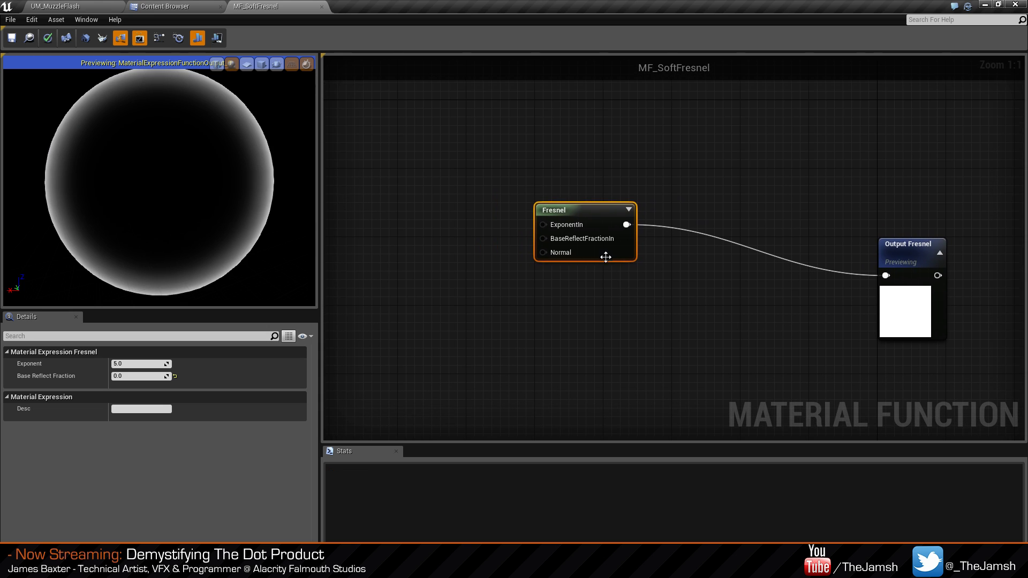
drag(605, 257, 674, 289)
click(689, 297)
Add a Camera Vector node and a Dot node beneath the Fresnel node.
right_click(602, 340)
text(c)
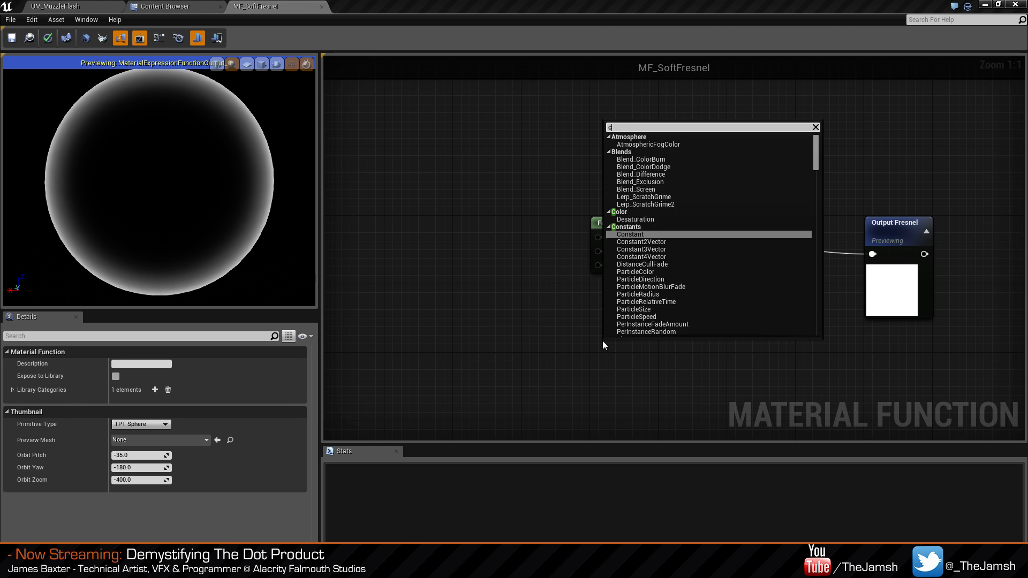
text(ameravec)
key(Return)
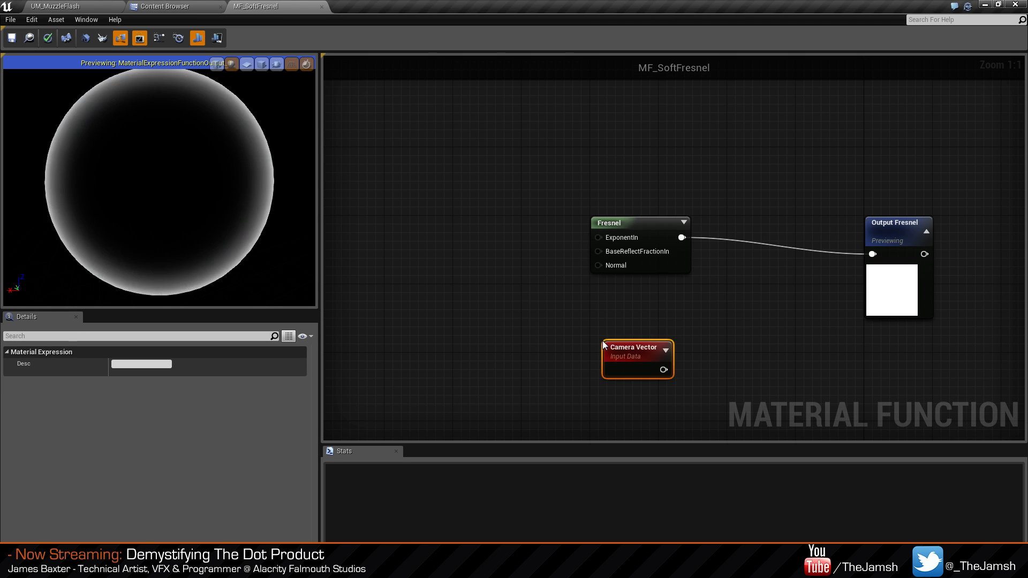
drag(639, 364, 490, 334)
right_click(544, 359)
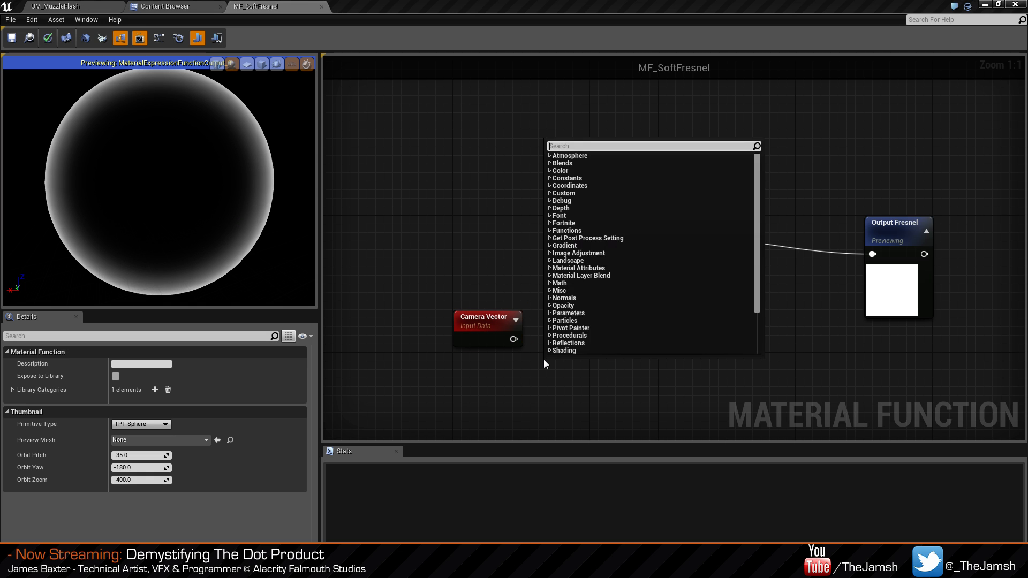
text(dot)
key(Return)
drag(558, 369, 588, 354)
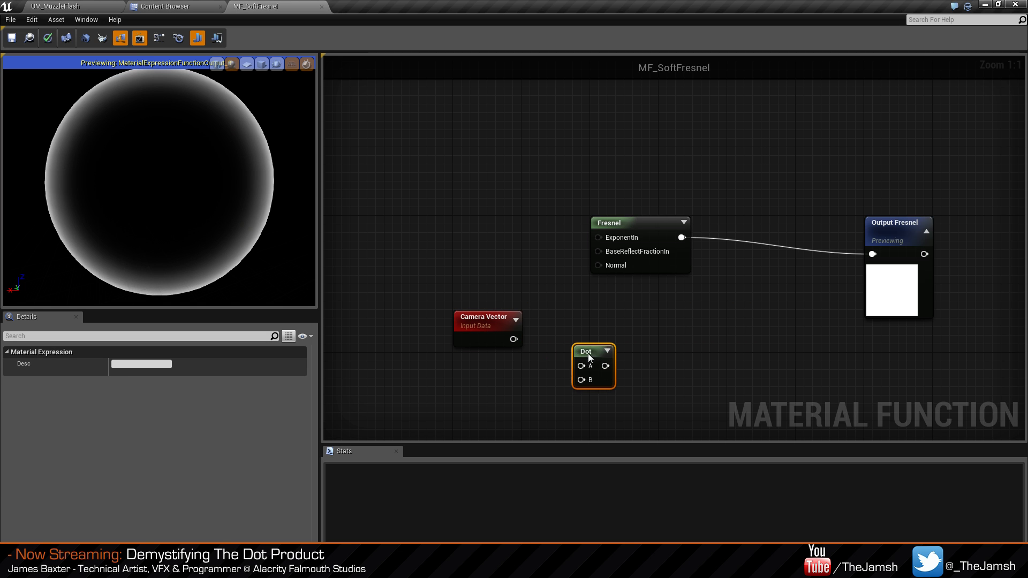
click(474, 391)
right_click(474, 392)
click(466, 389)
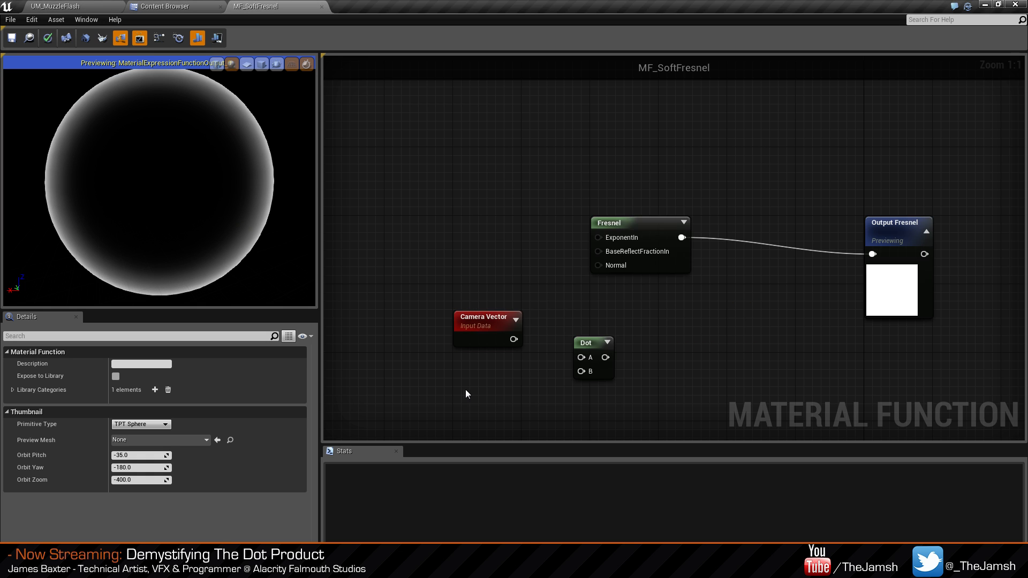
right_click(471, 387)
key(Escape)
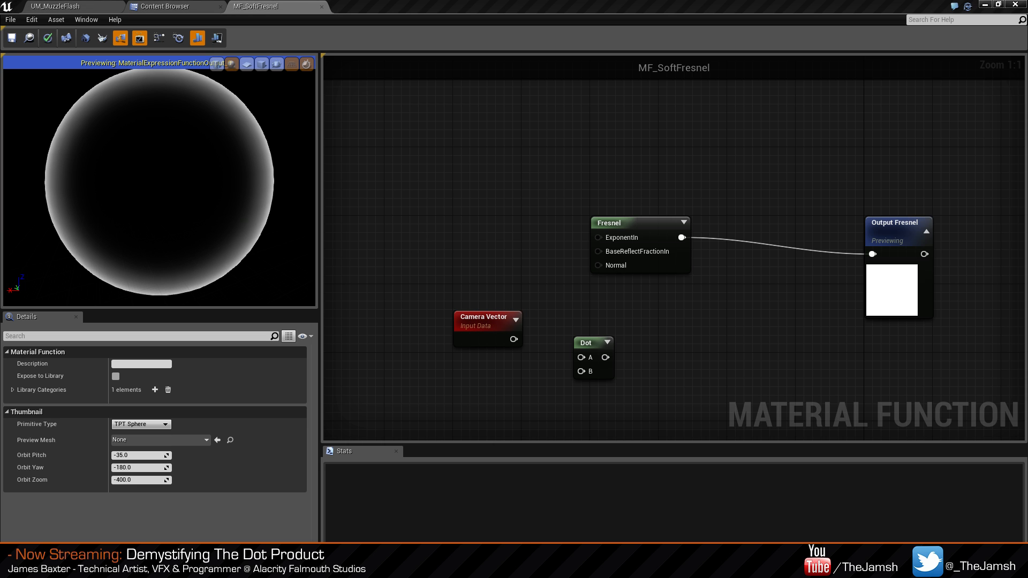
Wire Camera Vector into the Dot node's A input and a new PixelNormalWS node into B, and preview the Dot node.
drag(514, 339, 592, 358)
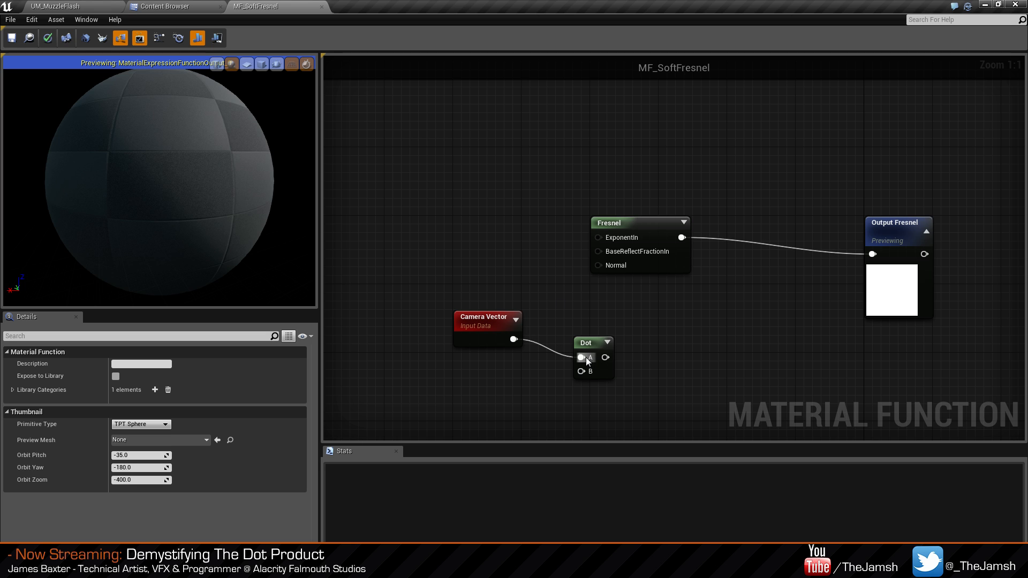
right_click(459, 381)
text(pixel)
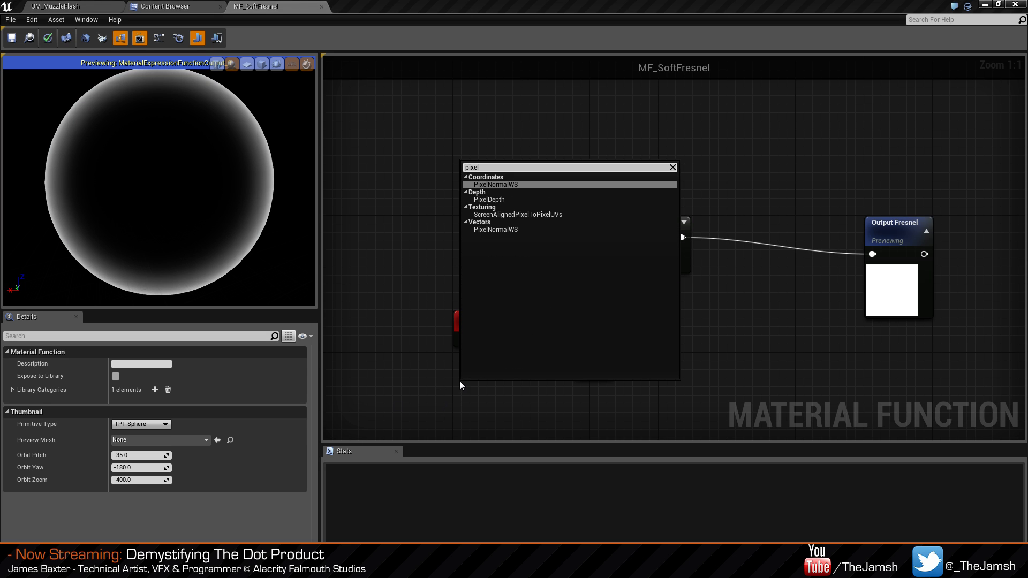
key(Return)
drag(521, 409, 588, 373)
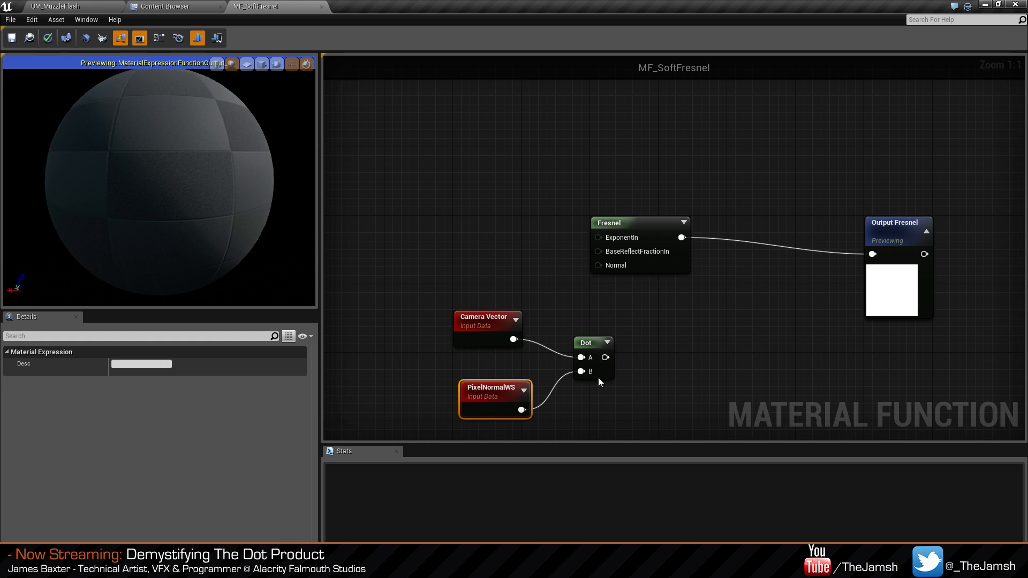
right_click(599, 377)
click(621, 382)
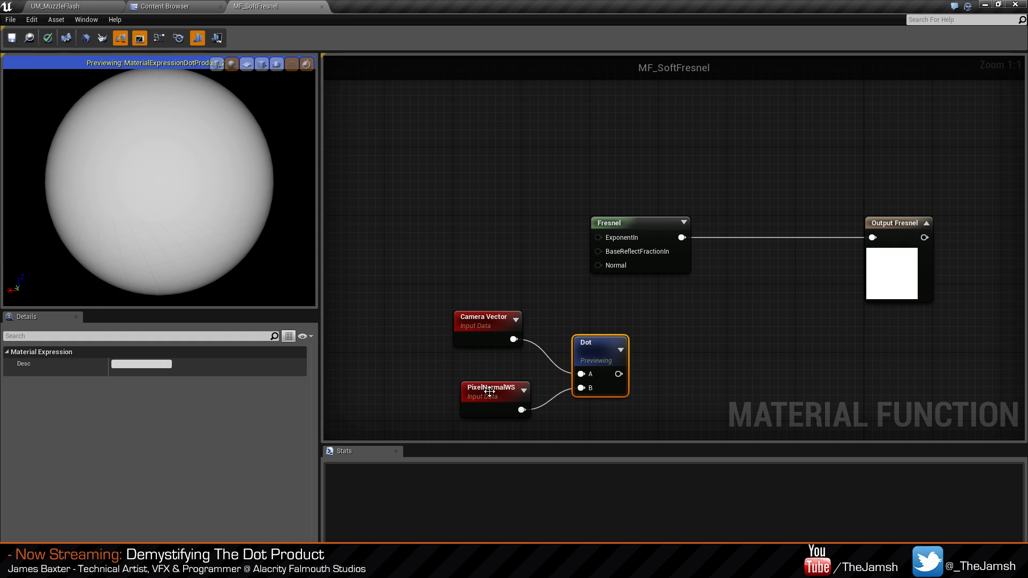
Delete the Camera Vector node and stop previewing the Dot node.
drag(487, 390, 481, 370)
click(487, 354)
click(493, 325)
key(Delete)
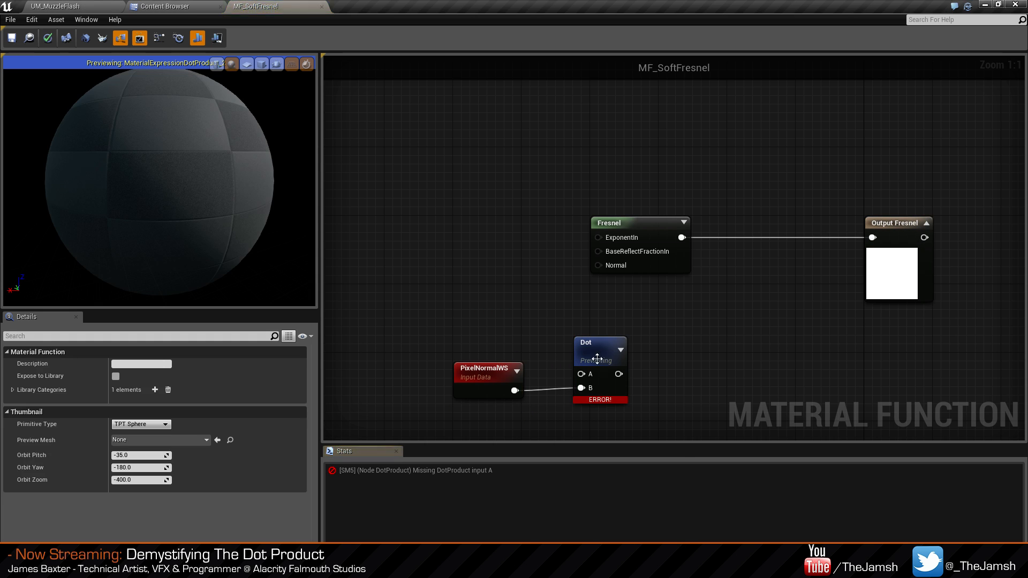
right_click(594, 358)
click(623, 364)
right_click(477, 310)
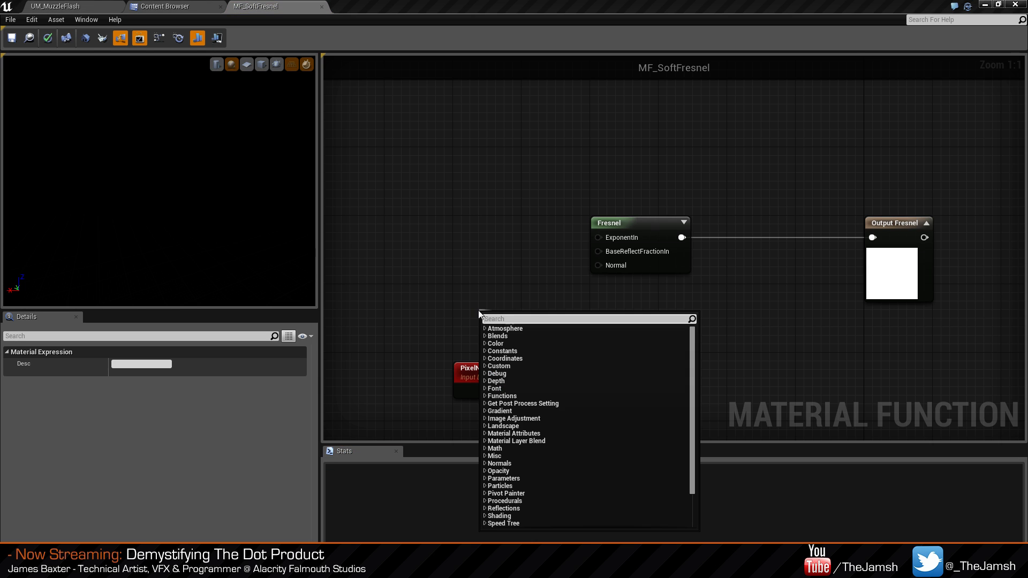
click(827, 355)
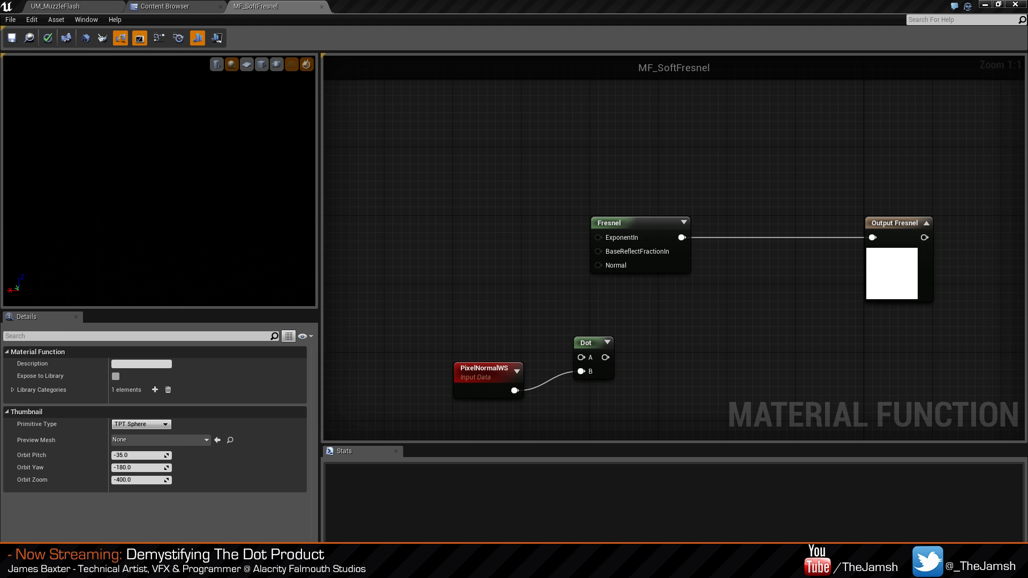
Delete the Dot and PixelNormalWS nodes beneath the Fresnel node.
right_drag(668, 339, 711, 320)
drag(532, 294, 665, 380)
key(Delete)
right_drag(705, 300, 686, 314)
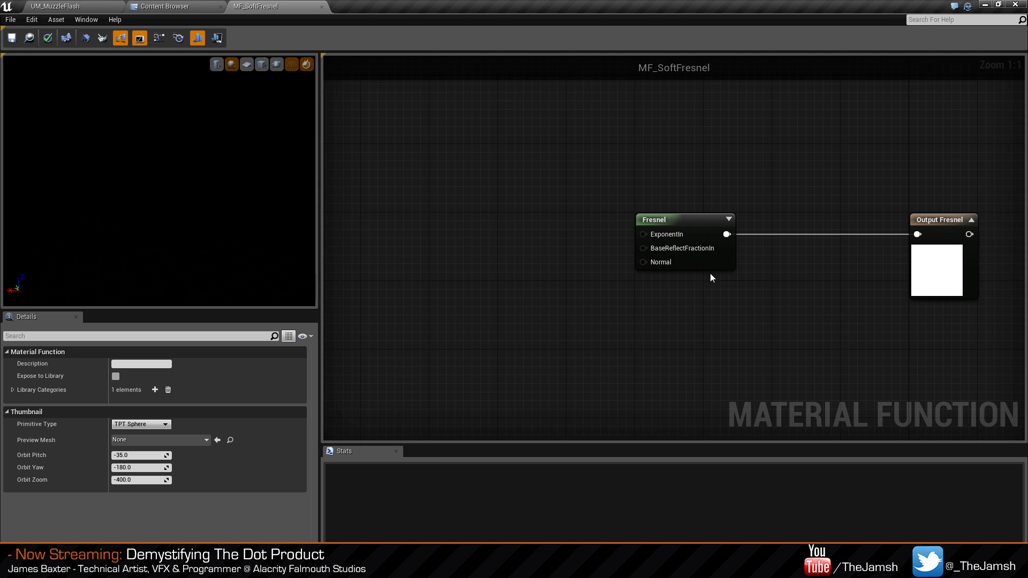
click(710, 268)
click(765, 308)
right_drag(771, 310, 669, 301)
mouse_move(622, 255)
mouse_down()
mouse_move(686, 256)
mouse_move(622, 252)
mouse_up()
click(848, 379)
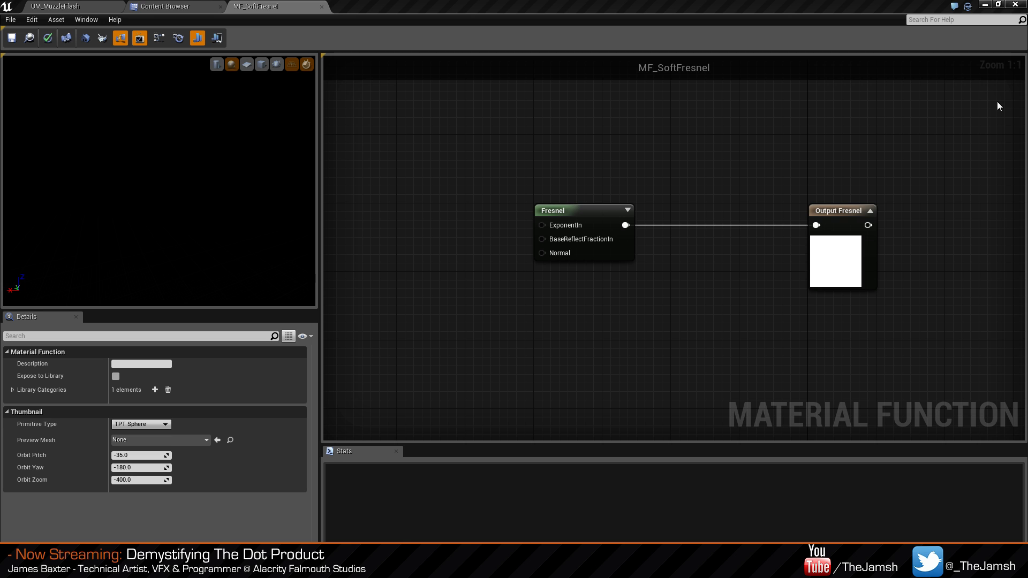
Add a new Dot node beneath the Fresnel node.
right_drag(575, 325, 577, 319)
right_click(555, 326)
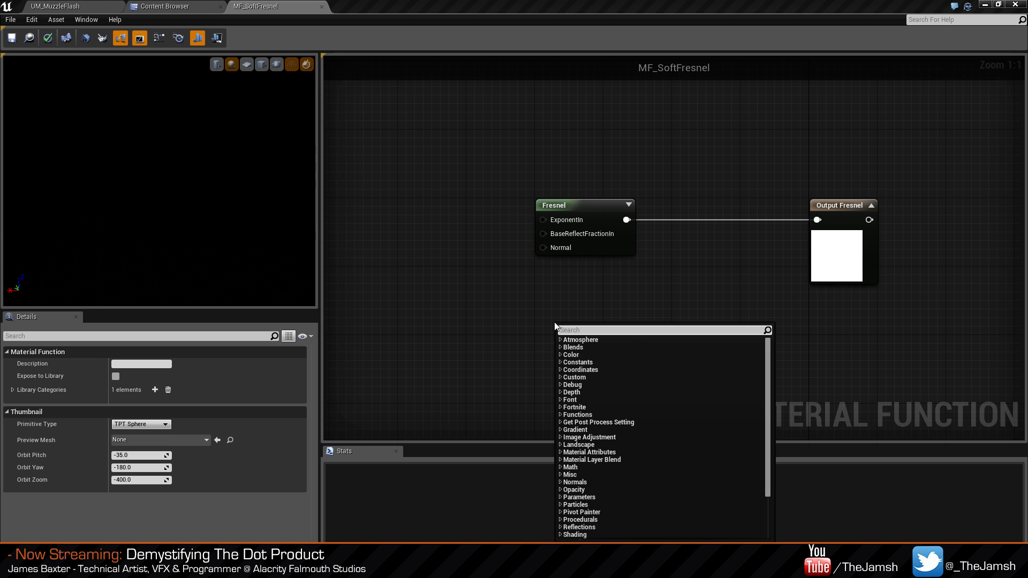
text(dot)
click(650, 362)
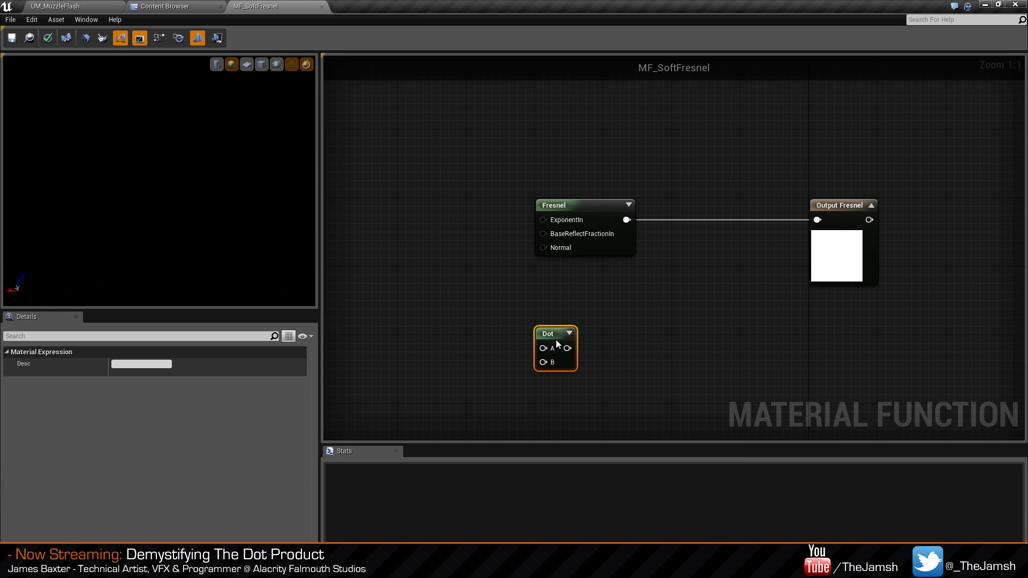
drag(556, 341, 554, 345)
click(430, 352)
Add a PixelNormalWS node and connect it to the Dot node's B input.
right_drag(428, 352, 590, 333)
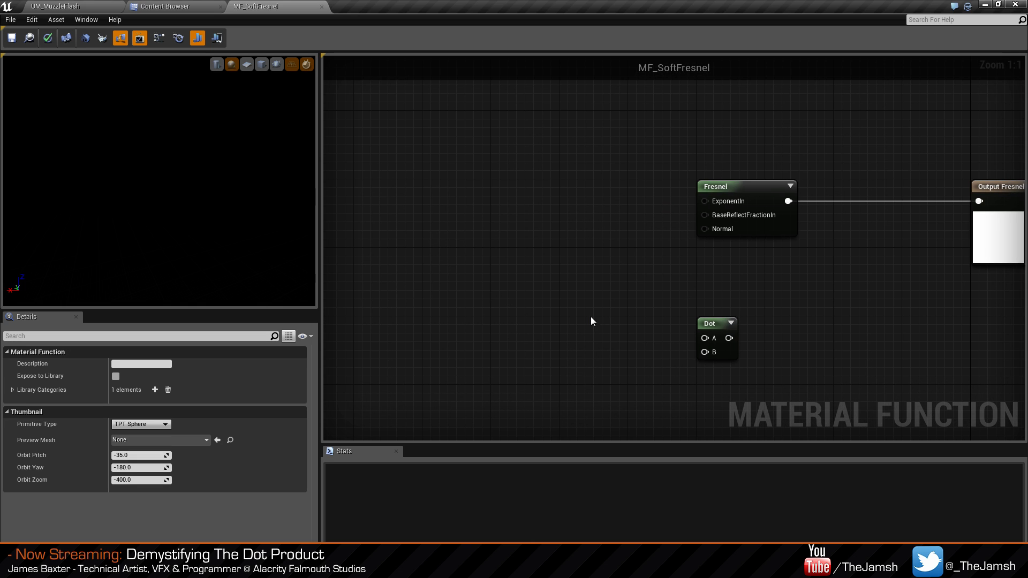
right_click(540, 365)
text(pixe)
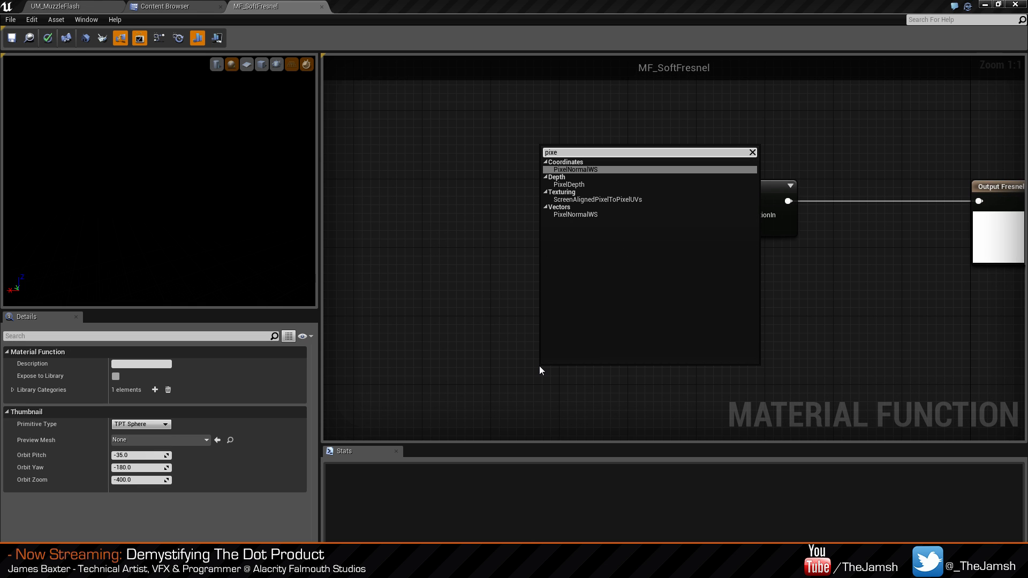
key(Return)
drag(578, 385, 704, 352)
click(729, 350)
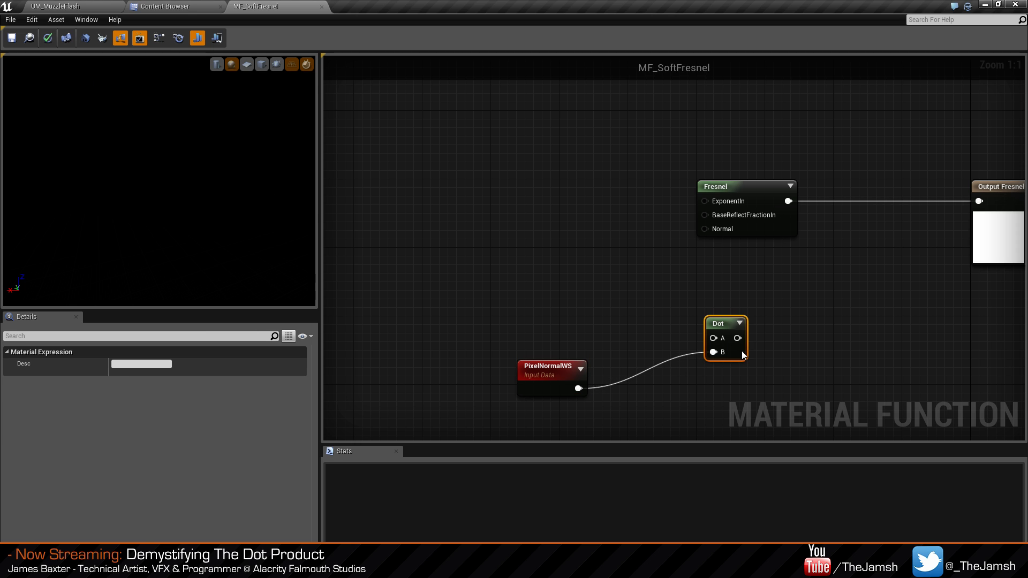
click(768, 377)
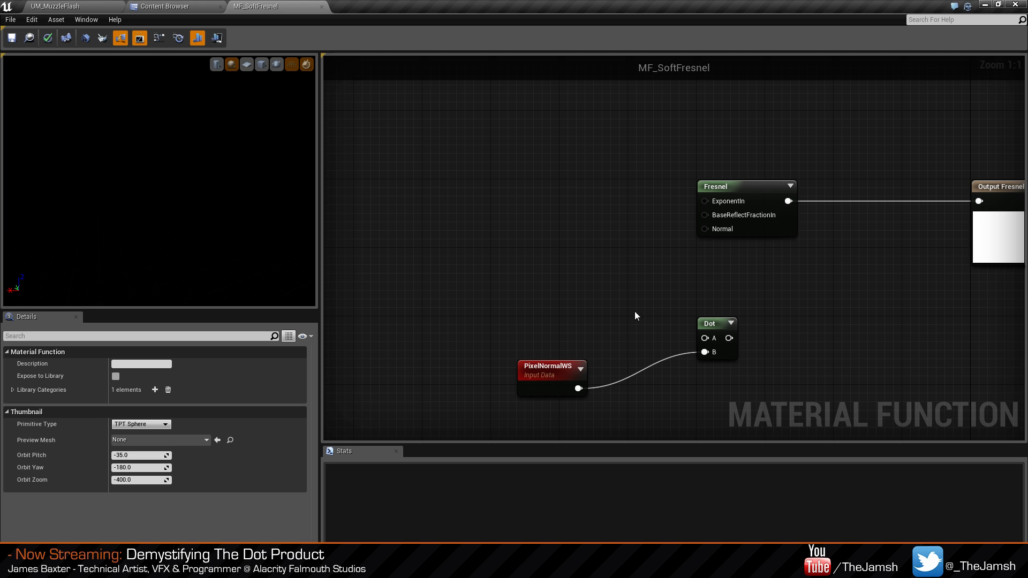
right_drag(561, 311, 590, 321)
right_click(557, 300)
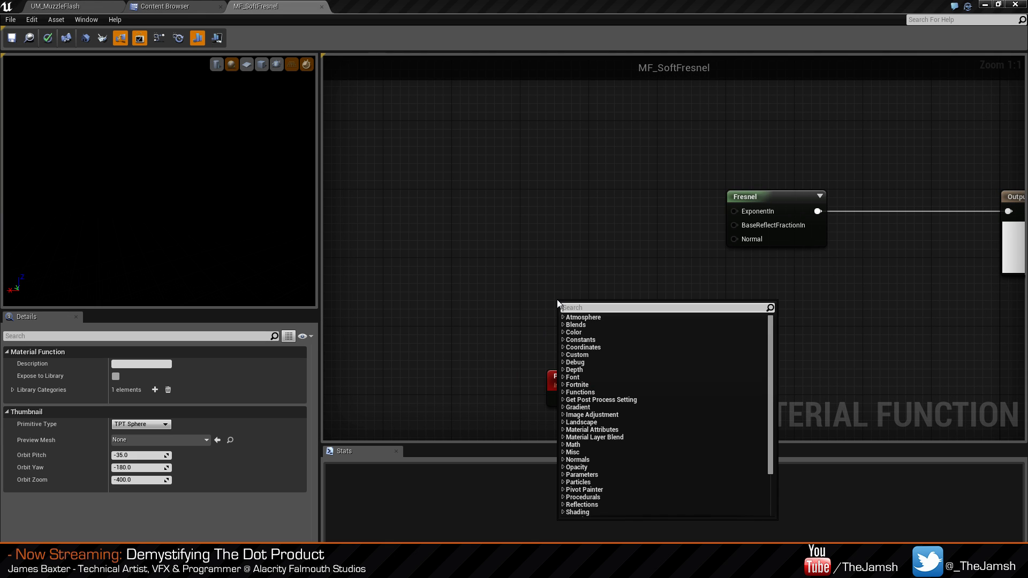
text(dot)
key(Return)
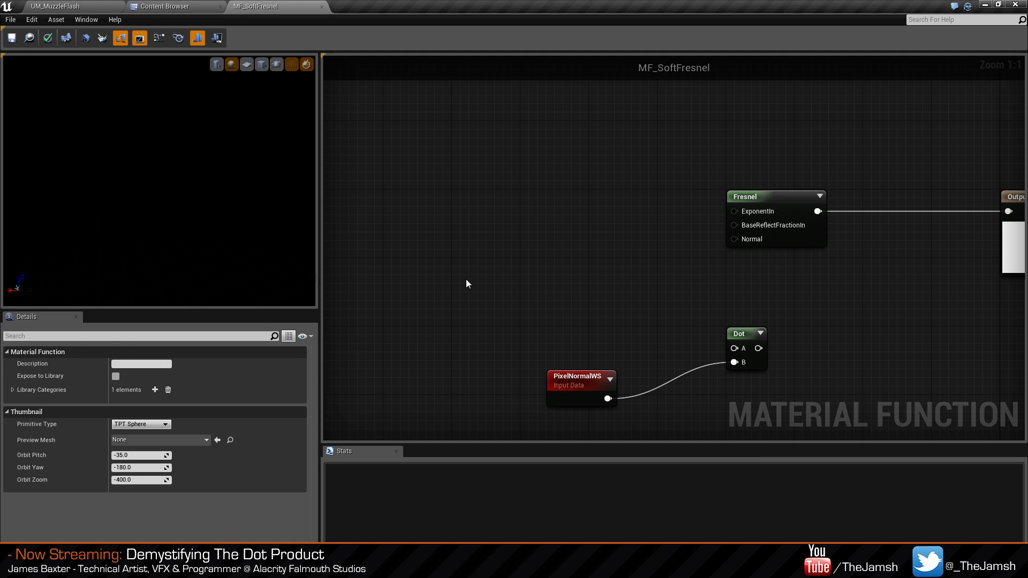
Add a Constant3Vector node above PixelNormalWS, collapse its preview and expand its constant into R, G and B components.
click(466, 282)
right_click(502, 309)
key(Escape)
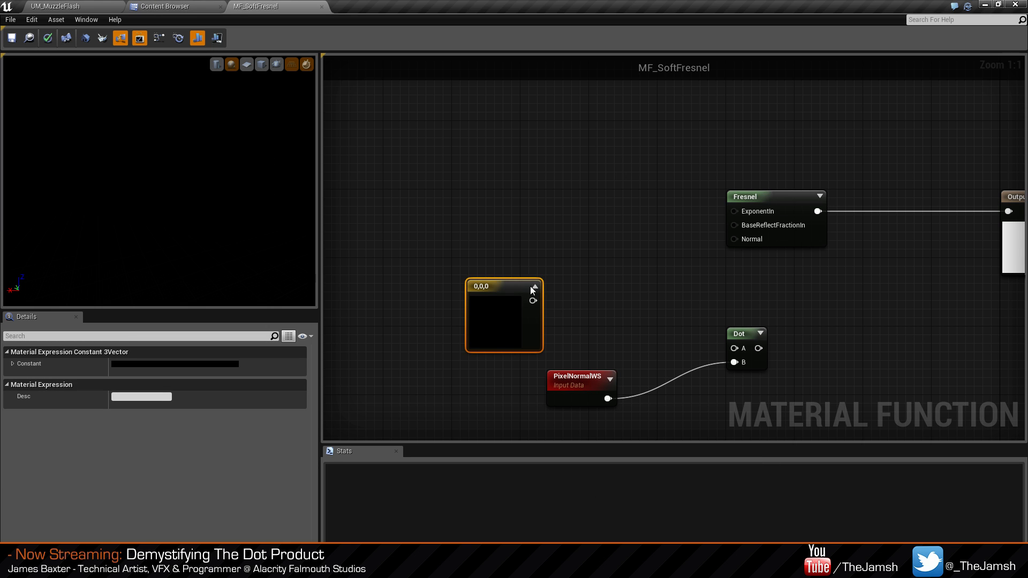
click(533, 287)
click(89, 364)
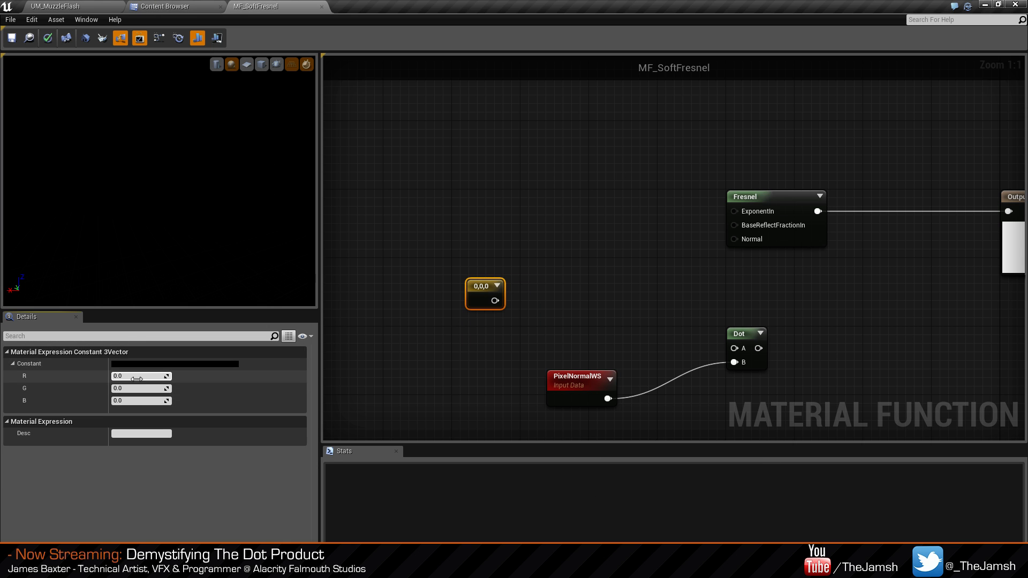
Set the vector constant's B component to 1 and connect it through a new Transform node to the Dot node's A input.
click(136, 400)
text(1)
key(Return)
click(460, 349)
drag(495, 300, 732, 348)
text(transf)
key(Return)
Set the Transform node's destination to View and source to World, and move the 0,0,1 constant closer to it.
click(161, 377)
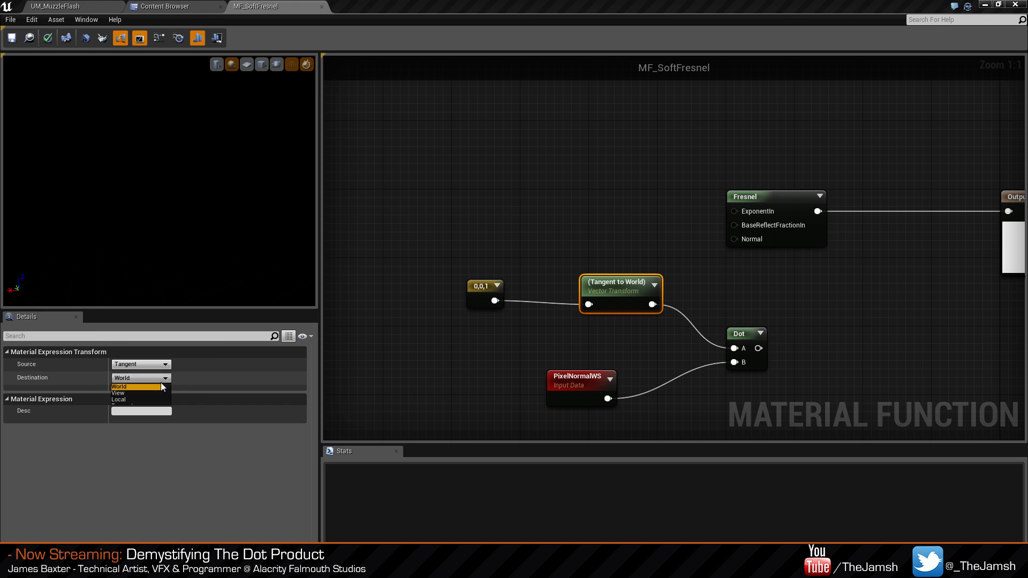
click(150, 393)
click(147, 364)
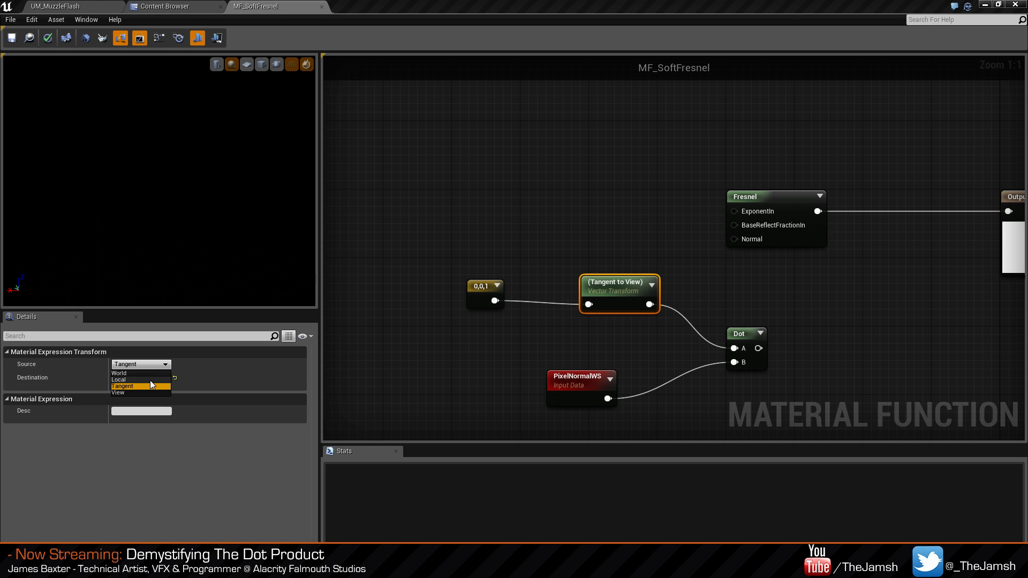
click(149, 373)
drag(482, 286, 518, 291)
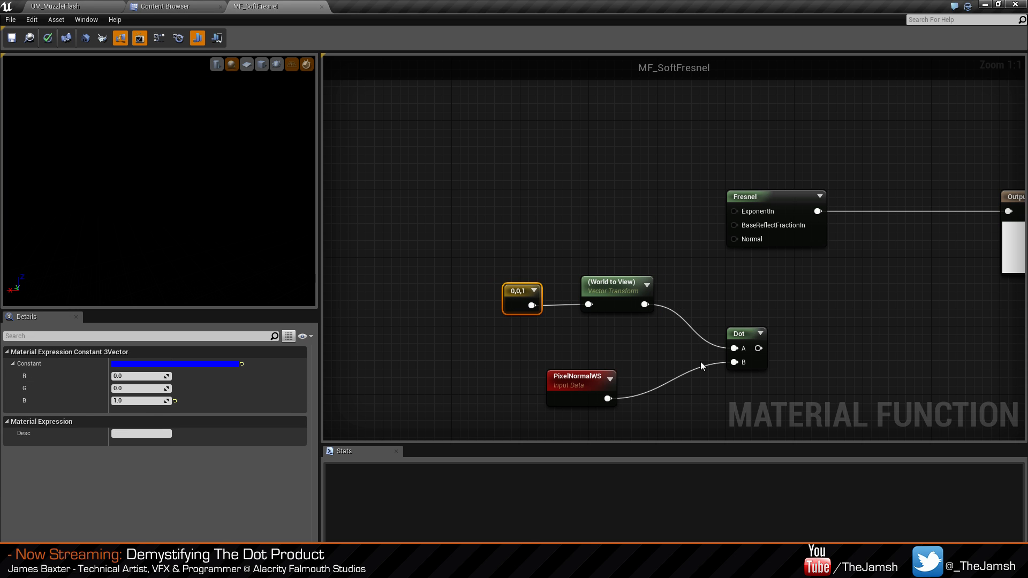
Preview the Dot node's result on the sphere with the Transform node's source set to Tangent.
click(763, 364)
key(space)
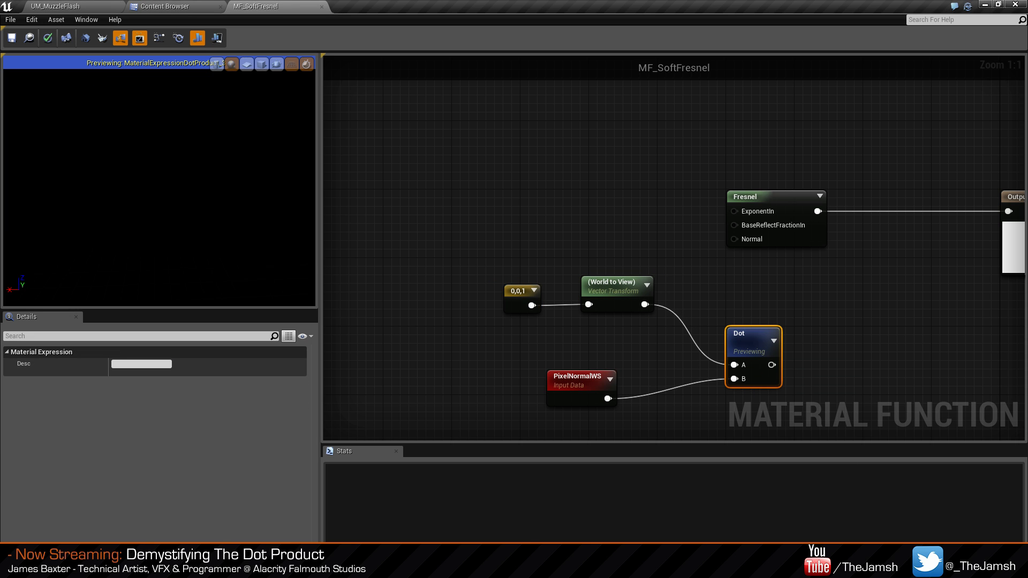
click(612, 283)
click(153, 364)
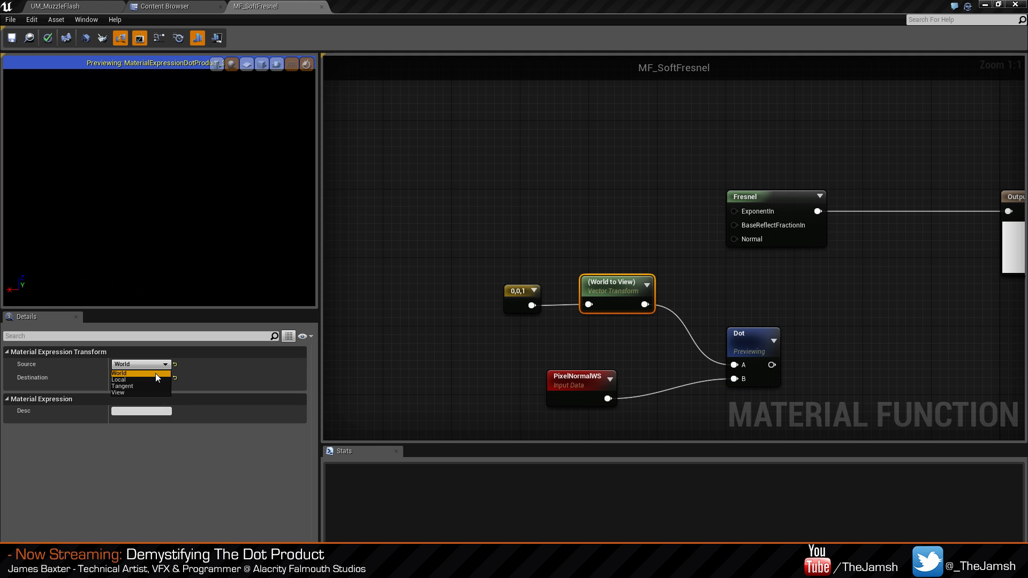
click(149, 386)
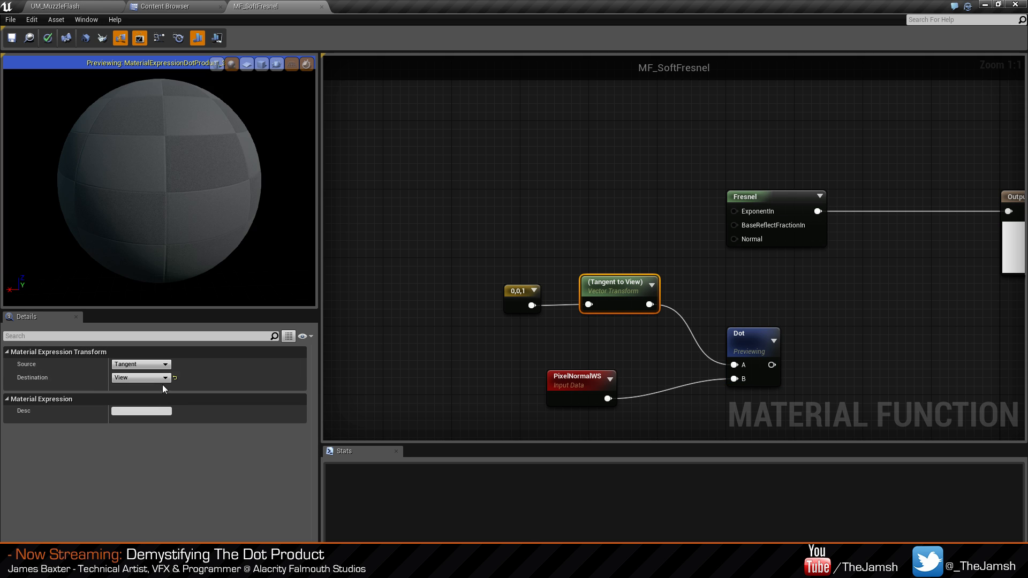
mouse_move(224, 226)
mouse_down()
mouse_move(241, 230)
mouse_move(257, 278)
mouse_move(289, 236)
mouse_move(231, 188)
mouse_move(273, 230)
mouse_up()
Delete the Transform node and the 0,0,1 constant feeding the Dot node's A input.
right_drag(812, 302, 756, 274)
key(Delete)
click(466, 267)
key(Delete)
right_click(493, 295)
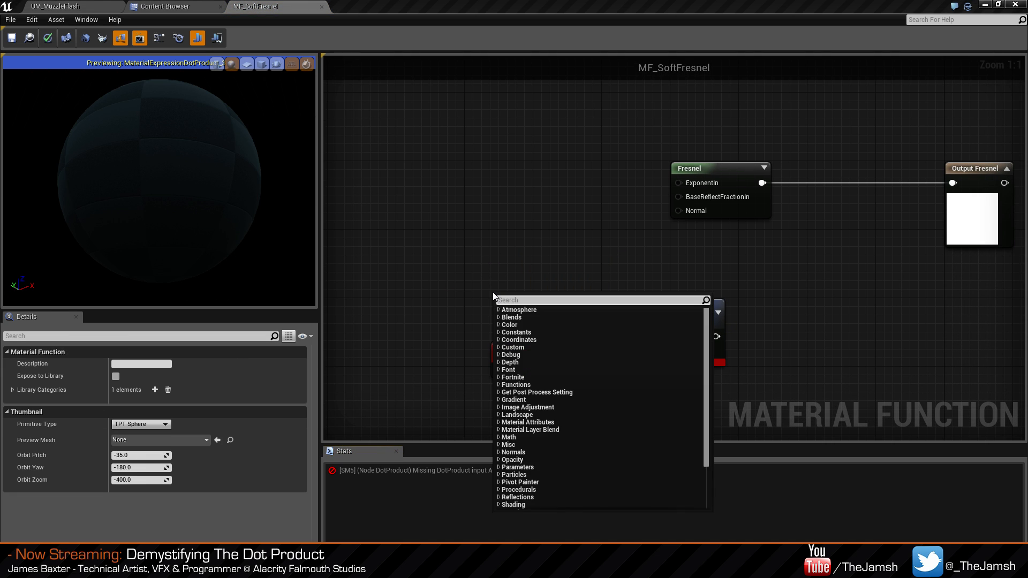
text(camera w)
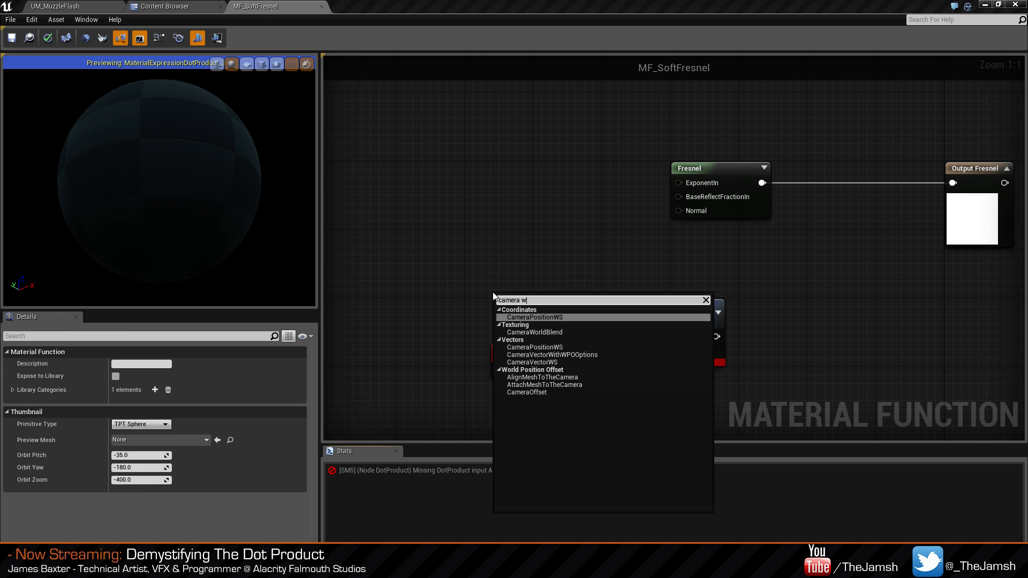
key(Down)
key(Escape)
Delete the remaining Dot and PixelNormalWS nodes together and select the Fresnel node.
drag(517, 312, 747, 423)
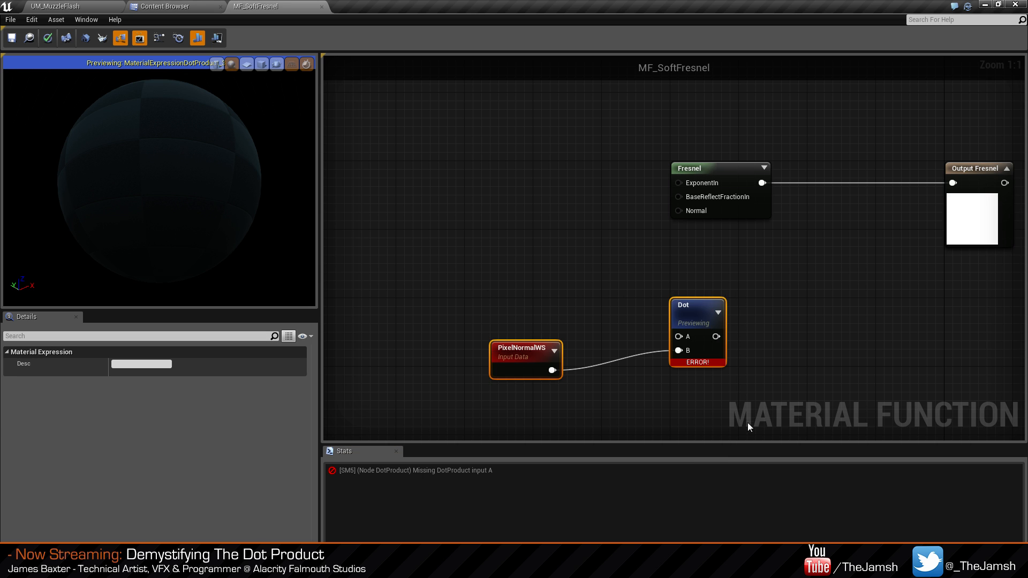
key(Delete)
right_drag(806, 271, 745, 291)
click(691, 236)
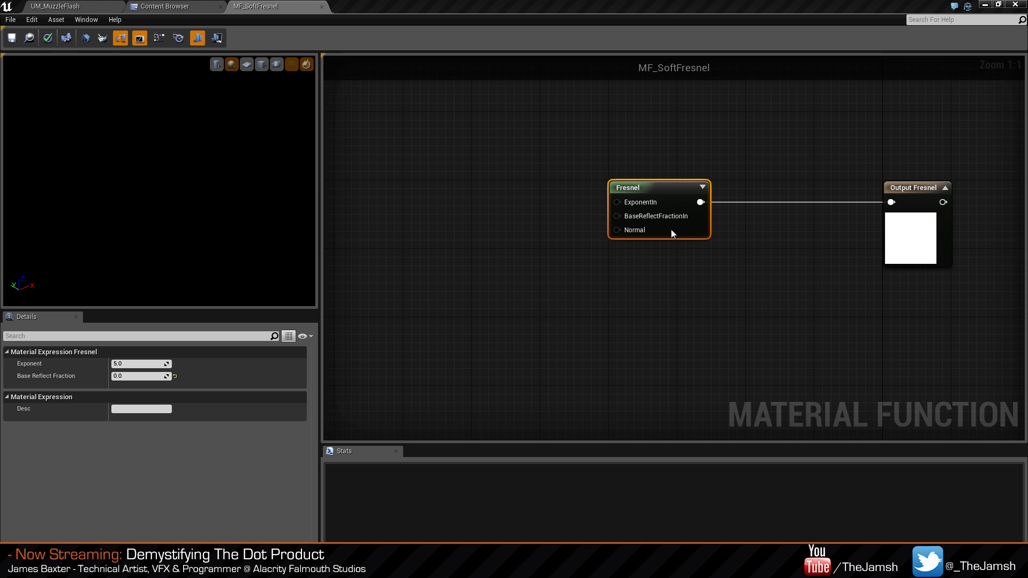
Search the available nodes for "fr" to add a second Fresnel node beneath the existing one.
right_click(615, 288)
text(frsen)
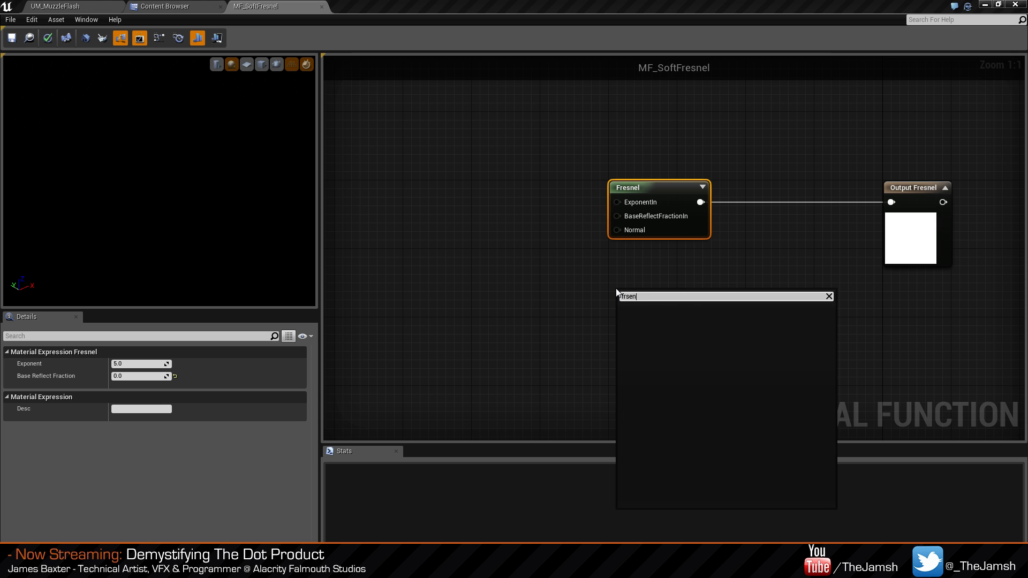
key(BackSpace)
key(BackSpace)
key(BackSpace)
key(Down)
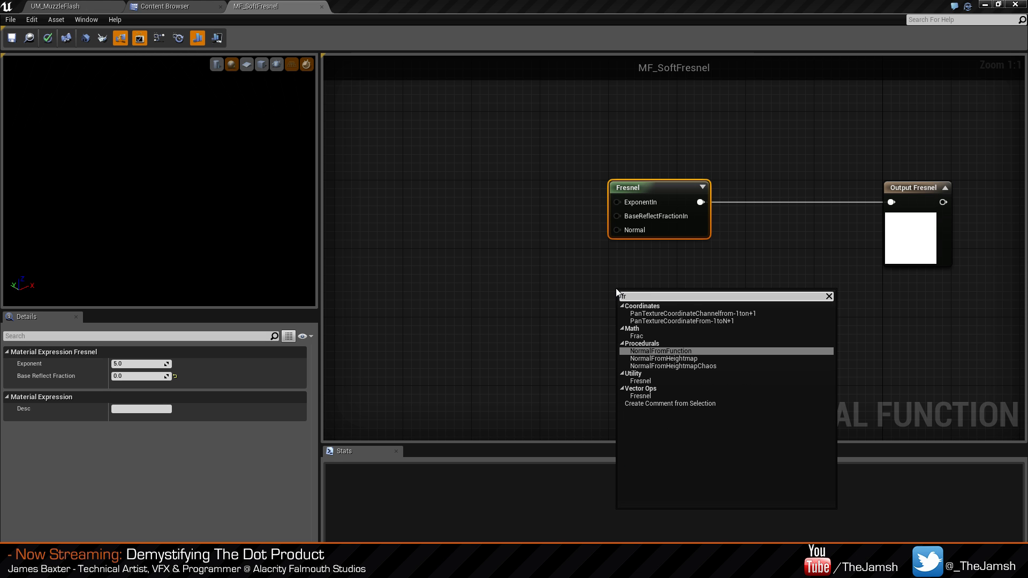
Add the Fresnel material function node with normal and camera vector inputs and place it below the existing Fresnel node.
key(Down)
key(Down)
key(Down)
key(Down)
key(Up)
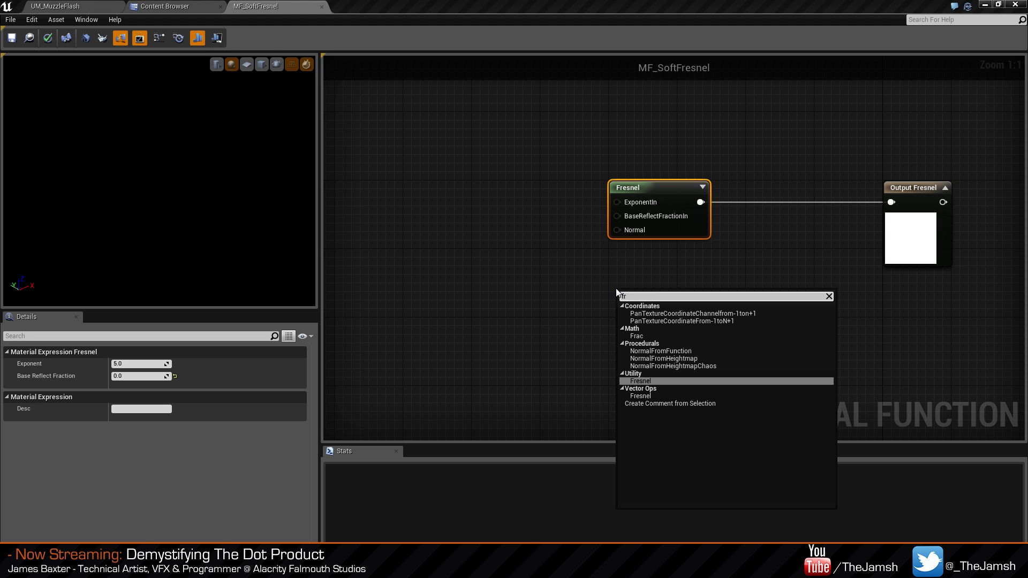
key(Up)
key(Down)
key(Down)
key(Return)
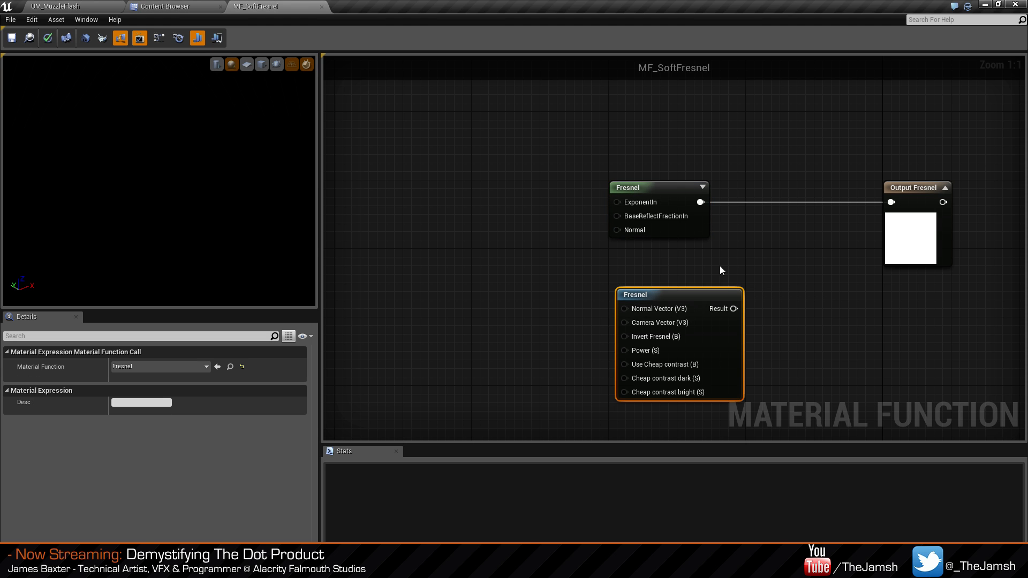
drag(729, 343, 653, 330)
double_click(654, 330)
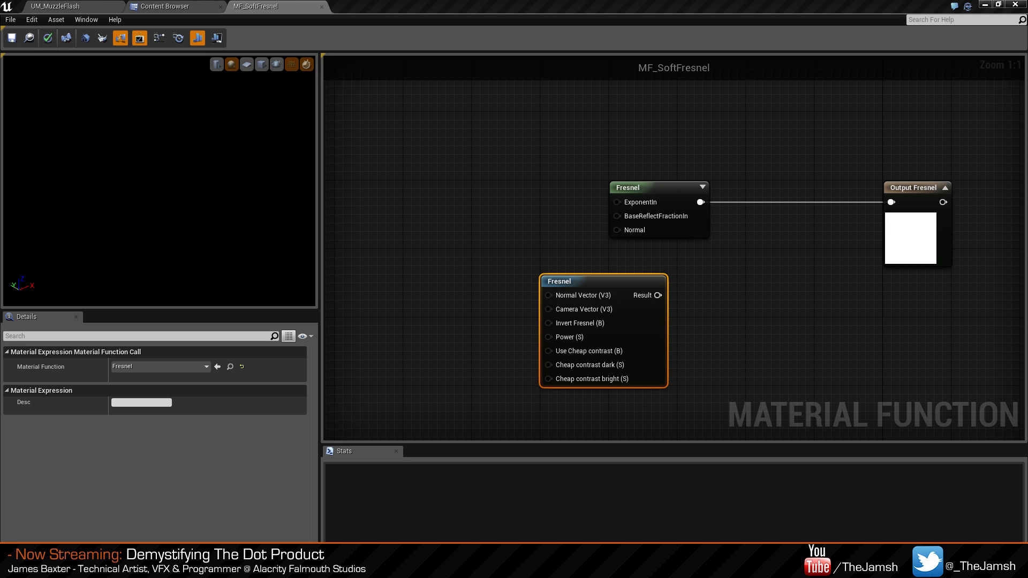
Add a Dot node and place it level with the upper Fresnel node, on its input side.
right_click(415, 293)
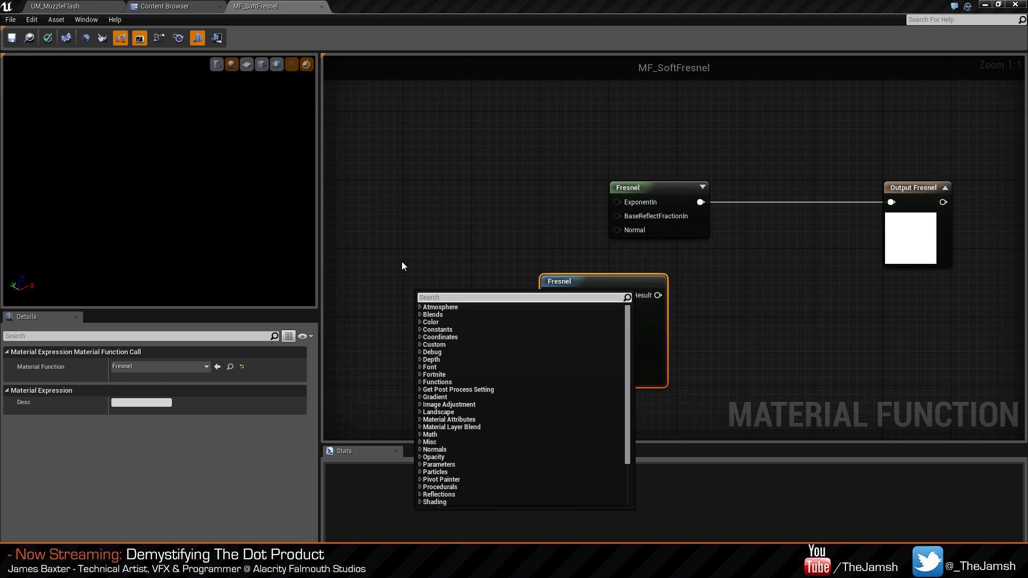
right_click(367, 268)
text(dot)
key(Return)
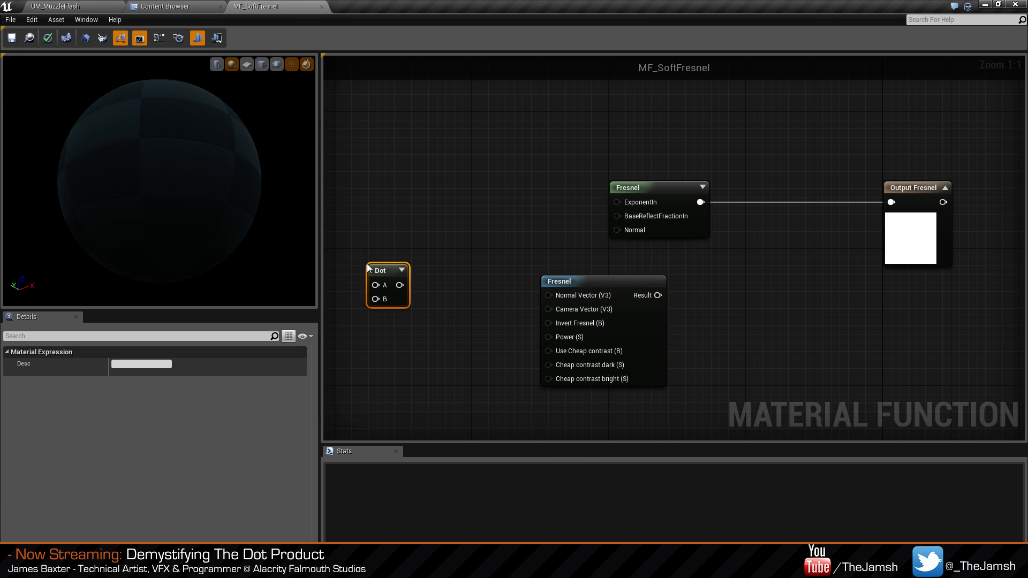
drag(387, 269, 418, 188)
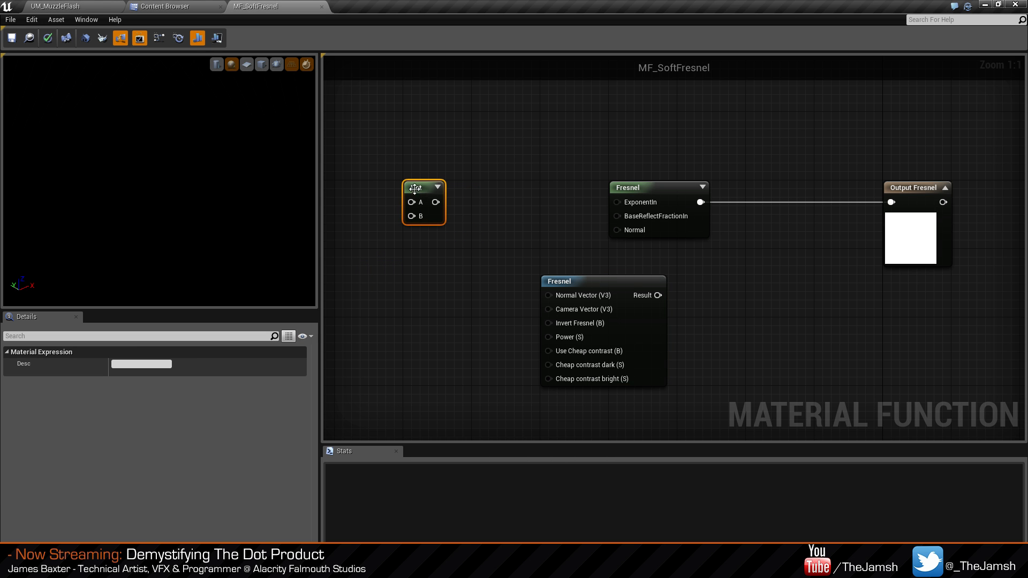
Add a VertexNormalWS node beside the Dot node and connect it to the Dot node's A input.
right_drag(352, 253, 563, 295)
click(478, 228)
right_drag(478, 233, 500, 224)
text(Verte)
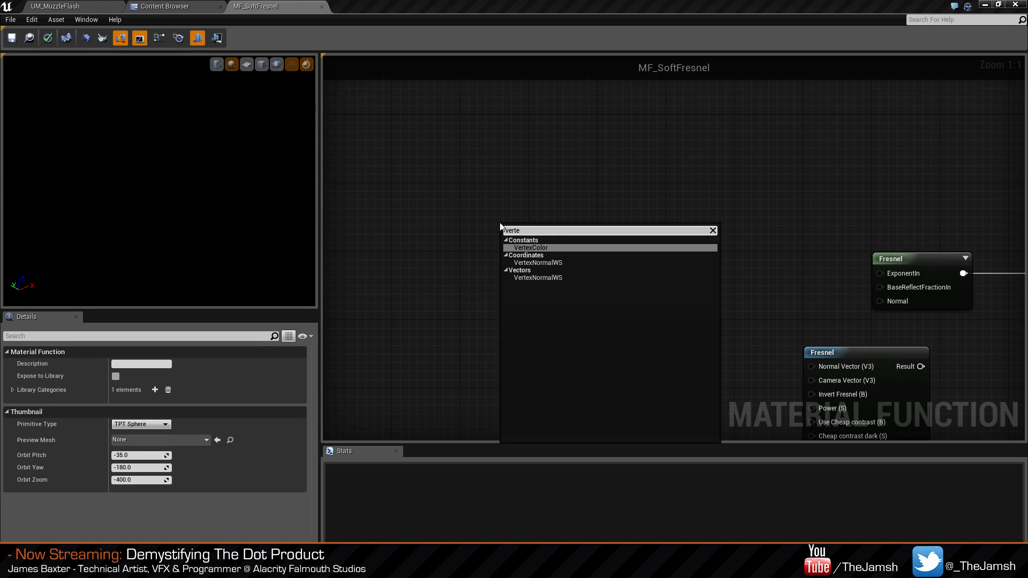
key(Down)
key(Return)
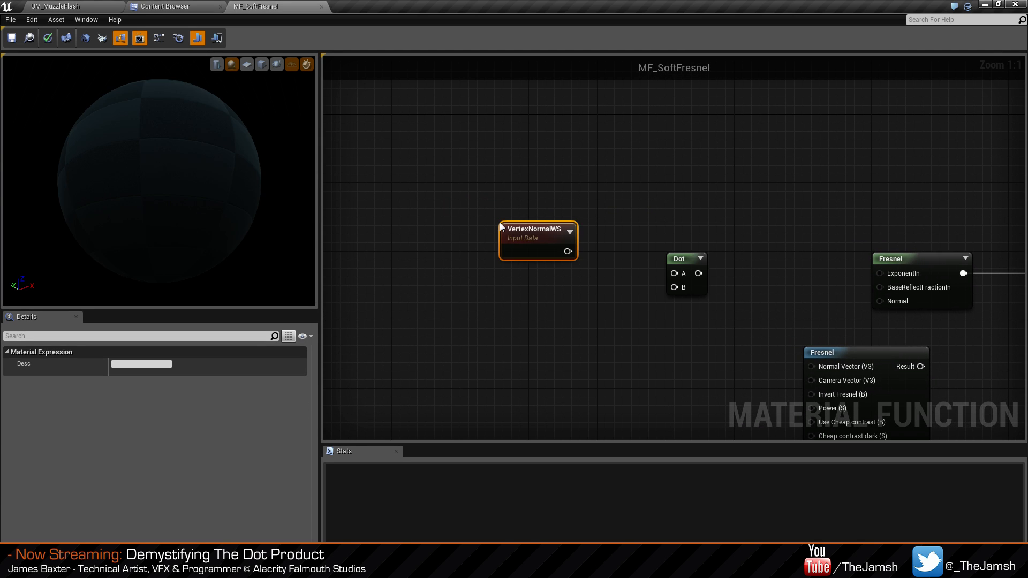
drag(533, 243, 670, 275)
drag(551, 230, 543, 221)
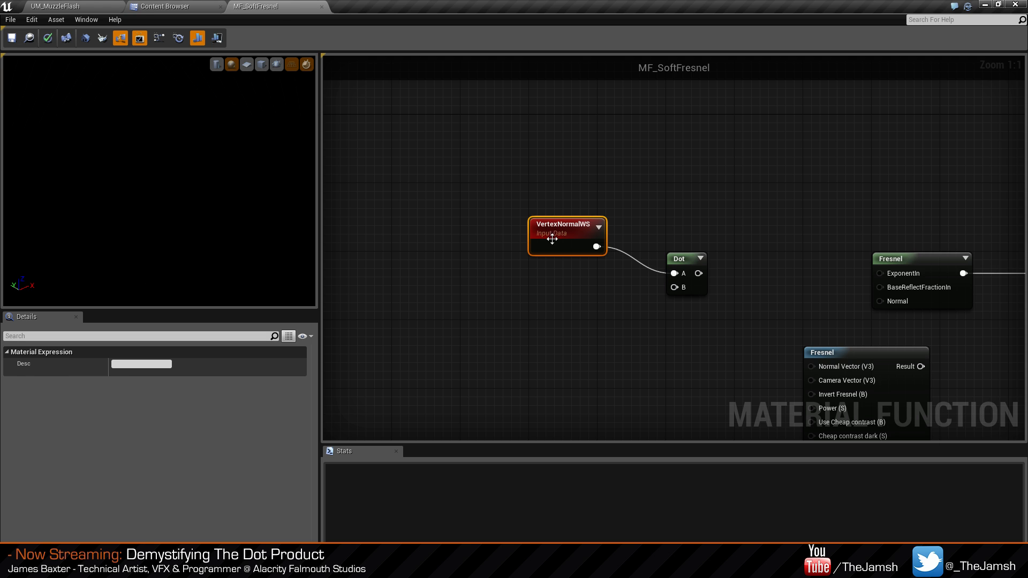
Add a Camera Vector node below VertexNormalWS and connect it to the Dot node's B input.
click(530, 293)
right_click(530, 292)
text(camera)
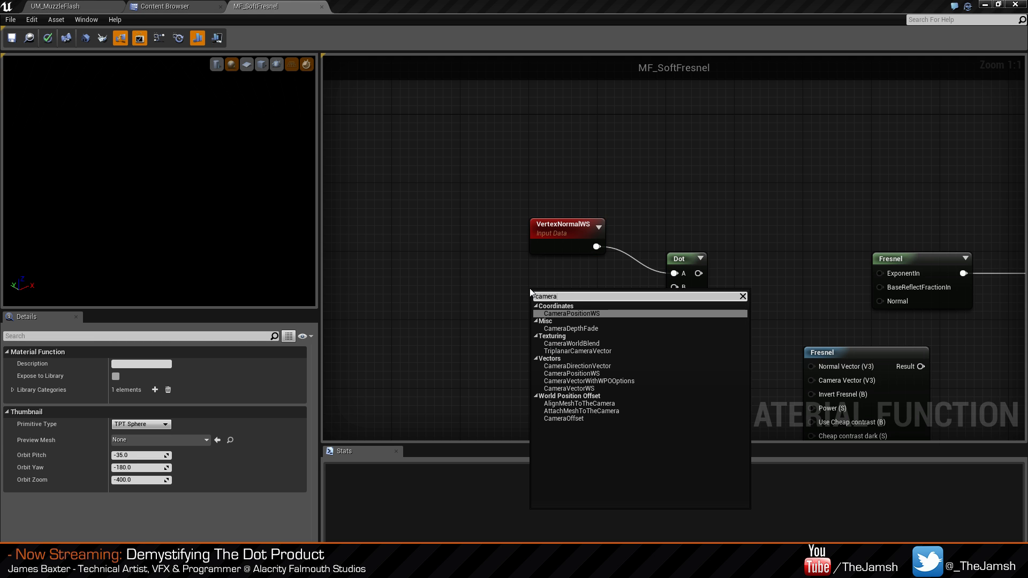
text( vec)
key(Return)
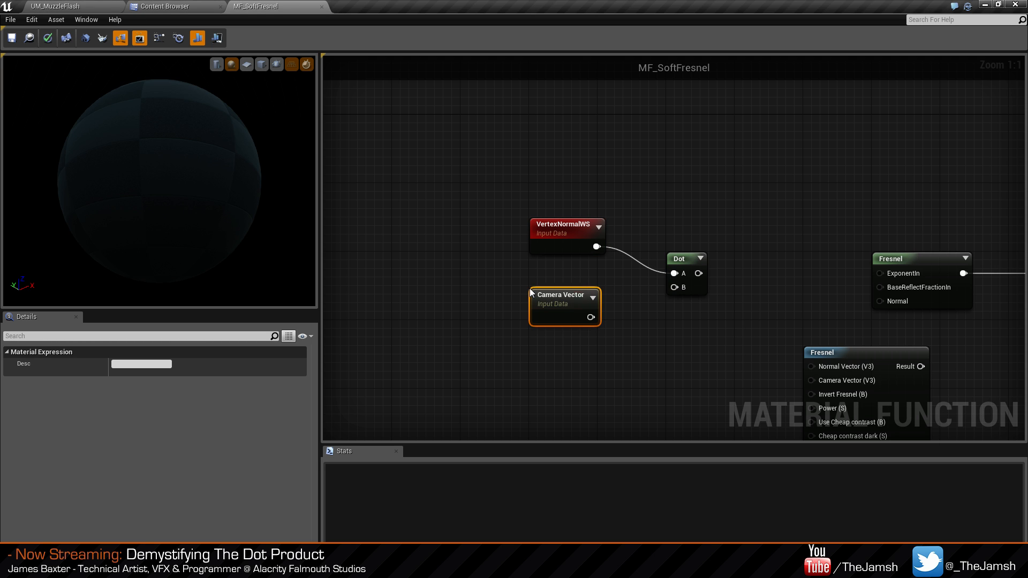
click(583, 339)
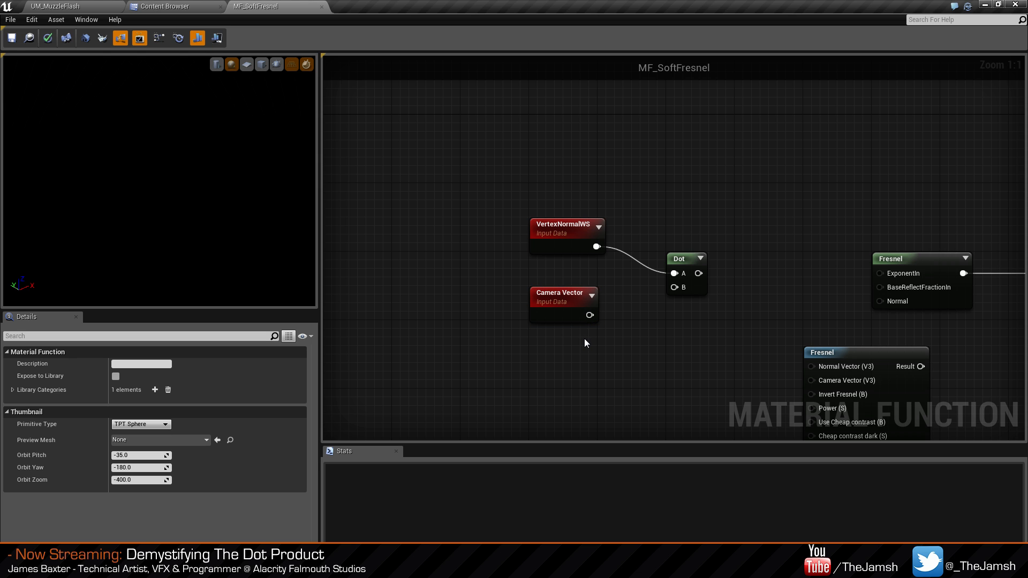
drag(589, 315, 685, 292)
click(639, 324)
Start previewing the Dot node and arrange it and VertexNormalWS into a compact group with Camera Vector.
right_click(687, 289)
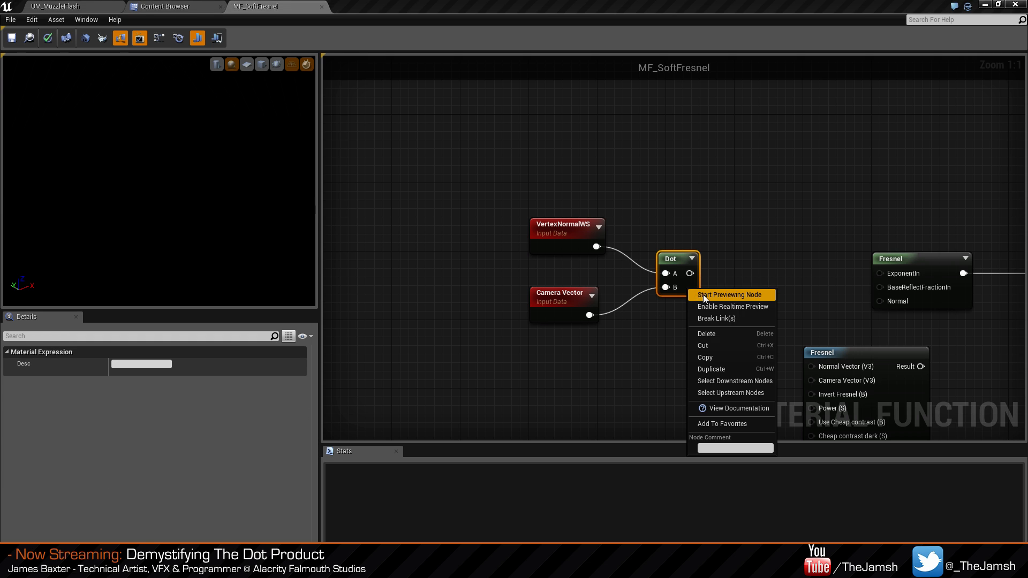
click(705, 296)
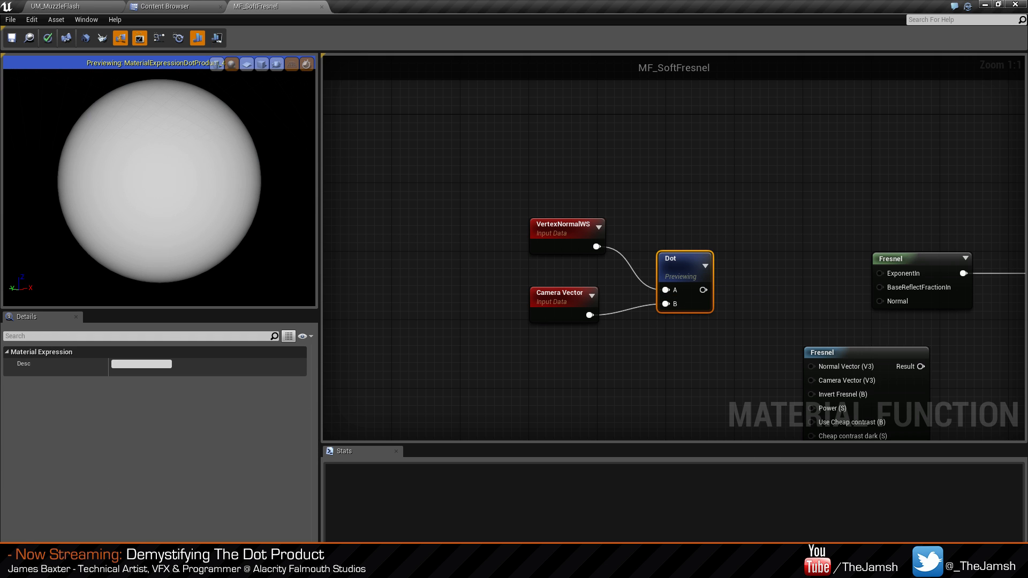
drag(691, 272, 664, 255)
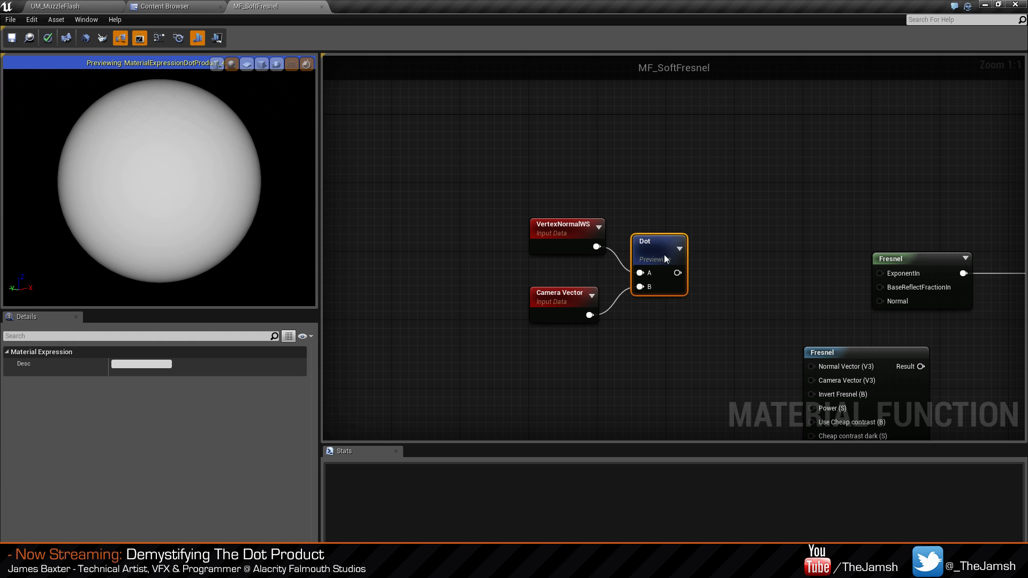
click(596, 261)
drag(558, 235, 558, 251)
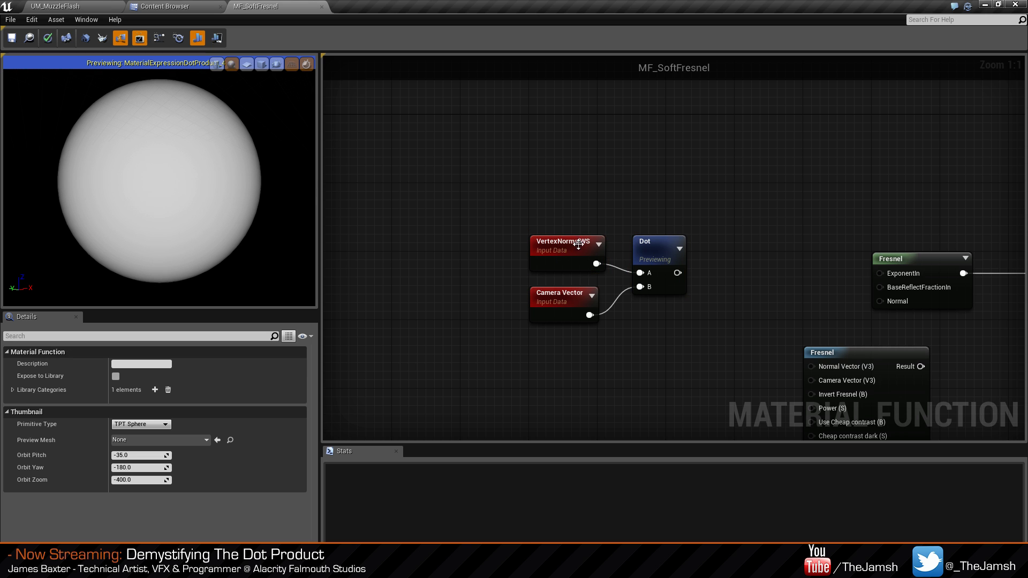
click(649, 254)
click(623, 219)
right_drag(578, 233, 613, 250)
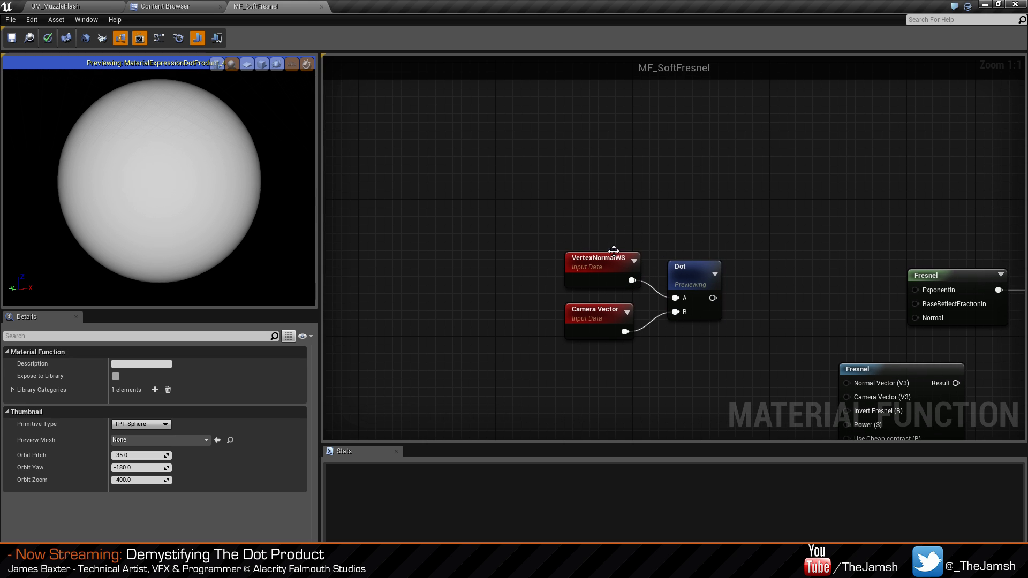
Replace the VertexNormalWS node with a PixelNormalWS node connected to the Dot node's A input.
click(614, 250)
right_drag(791, 239, 727, 201)
key(Delete)
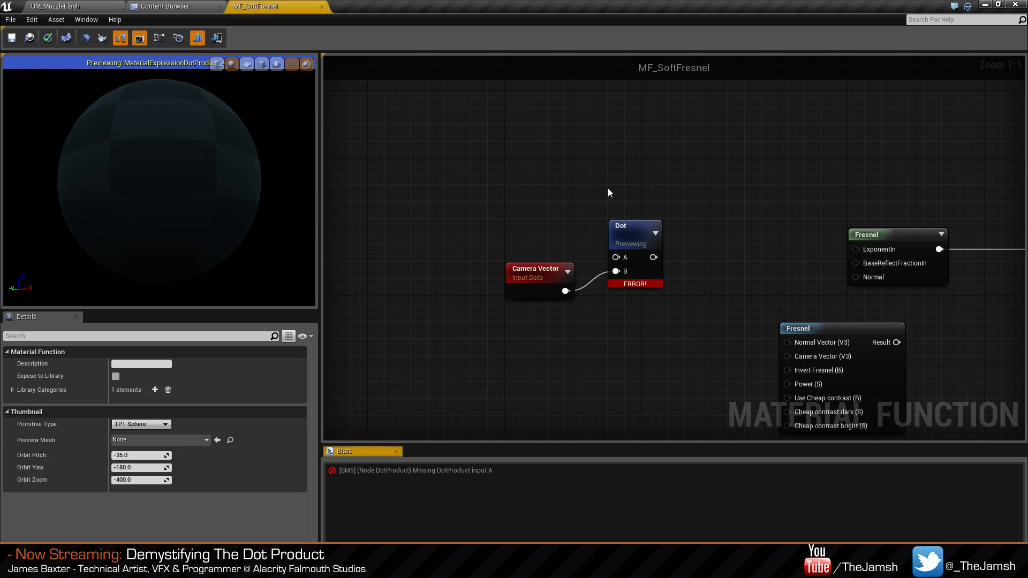
drag(615, 257, 528, 218)
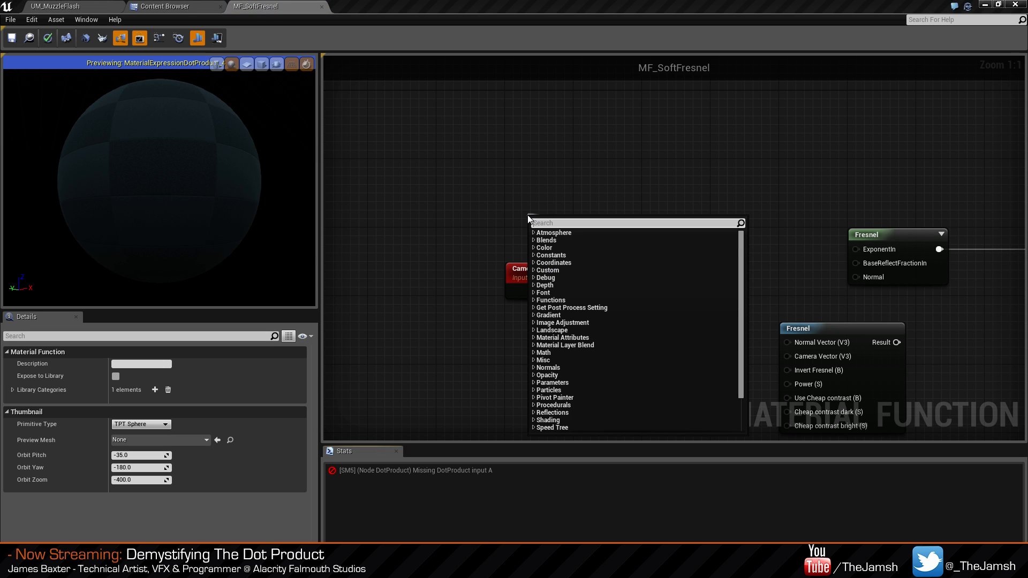
key(Escape)
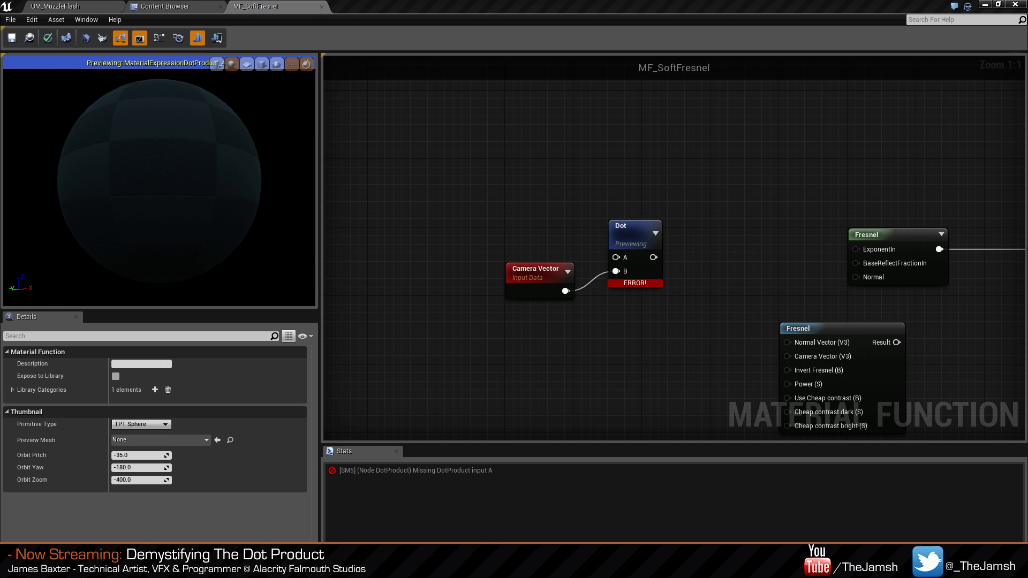
right_click(464, 210)
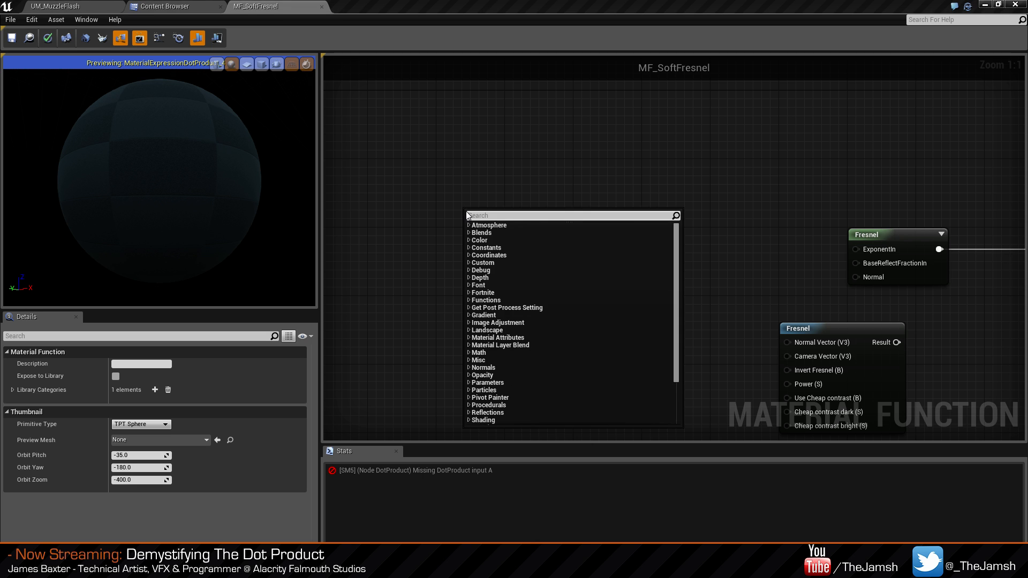
text(pixel)
key(Return)
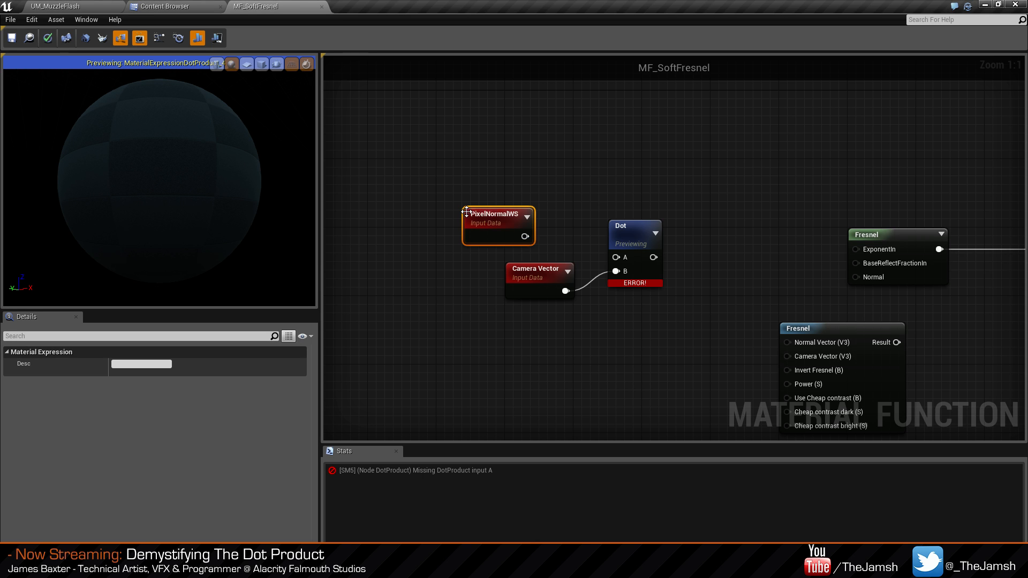
drag(524, 236, 616, 258)
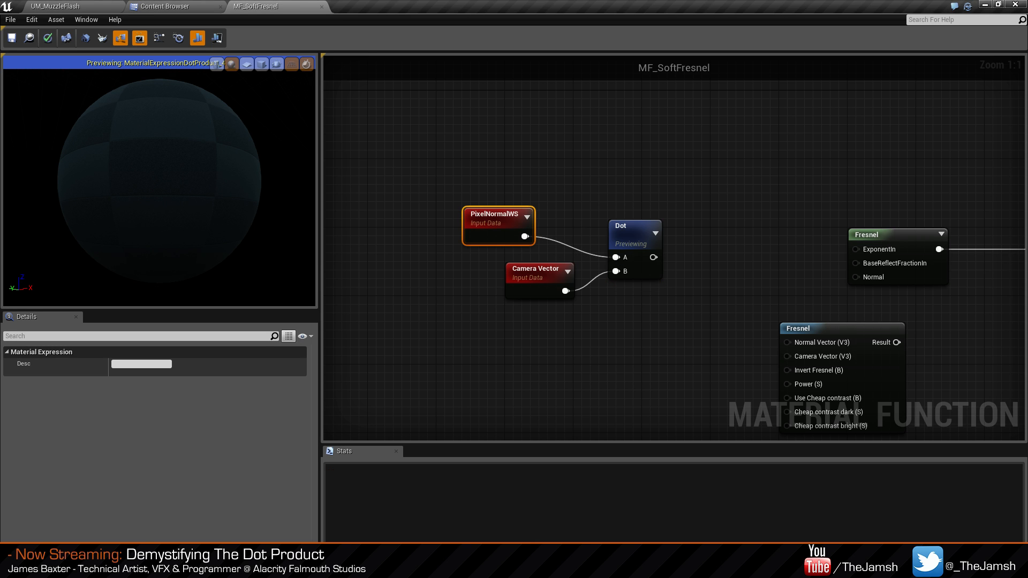
Close the editor, applying the material function changes and saving UM_MuzzleFlash and MF_SoftFresnel.
click(1015, 5)
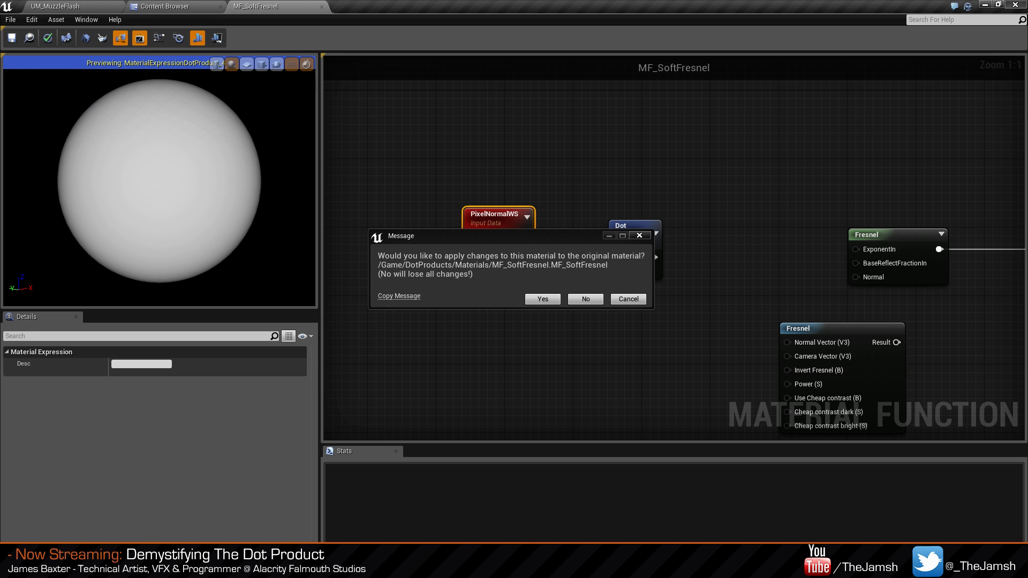
click(534, 302)
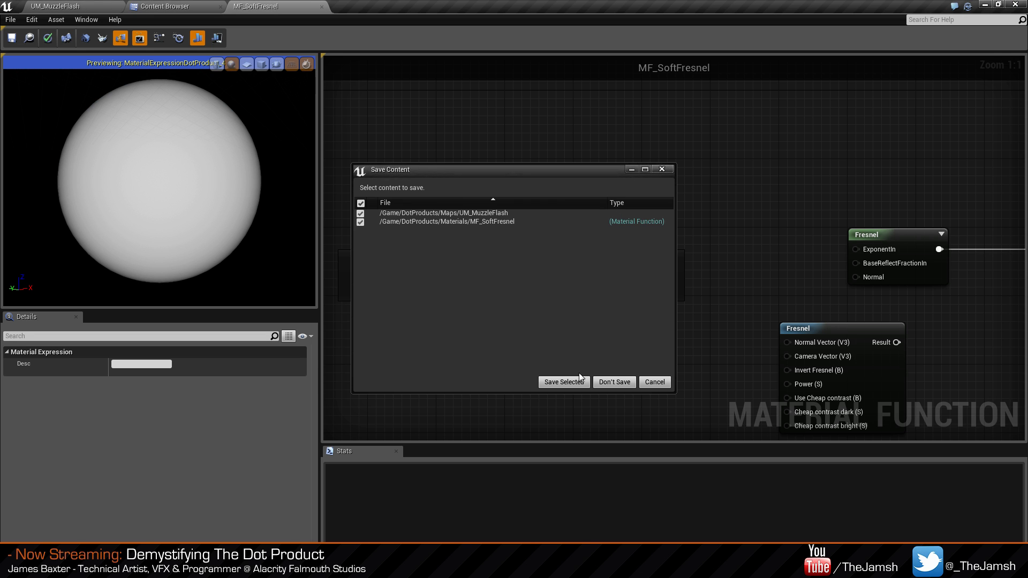
click(579, 379)
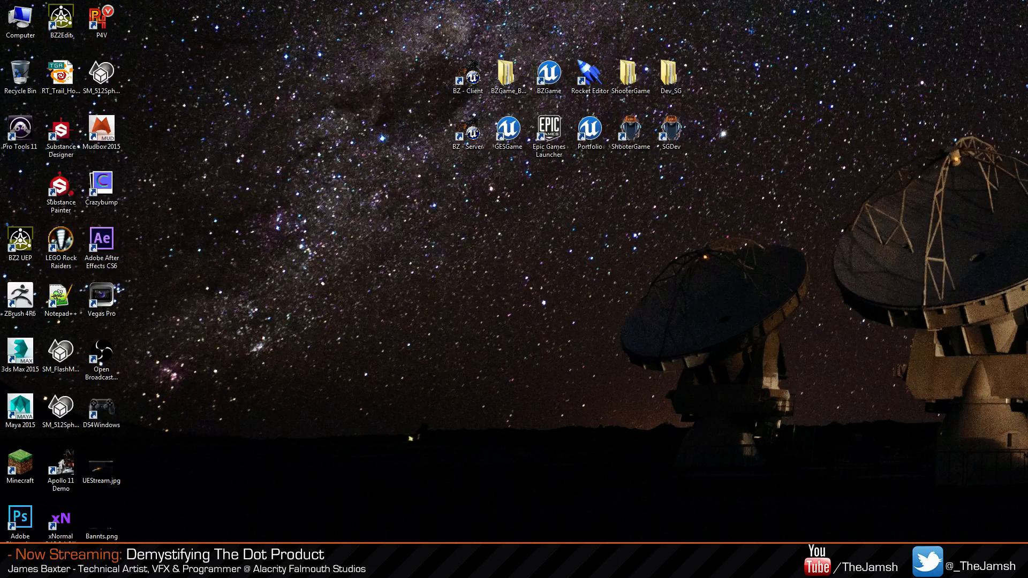
Open StreamProject from the Epic Games Launcher library and switch to its Unreal Editor window.
click(375, 562)
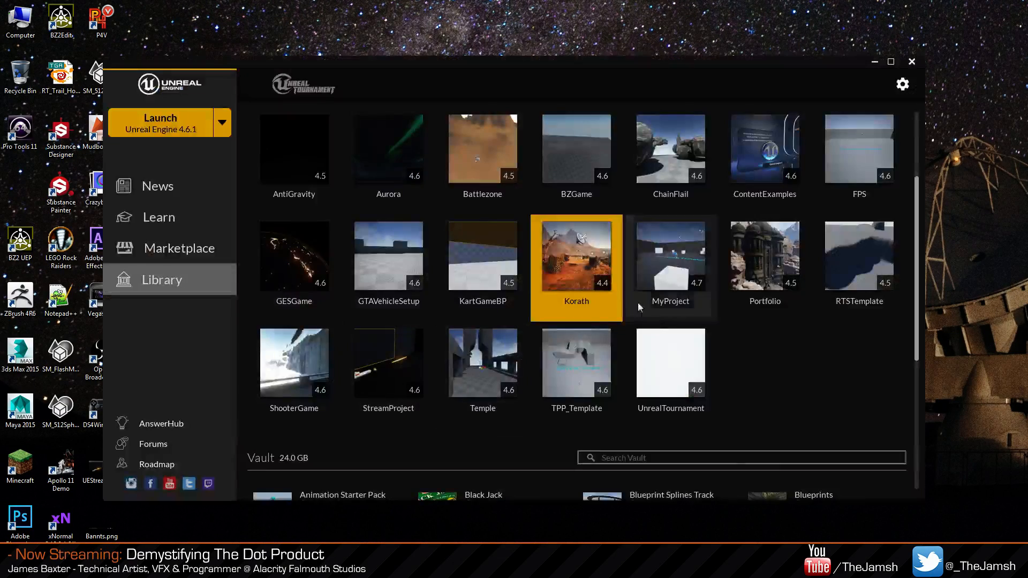
double_click(396, 377)
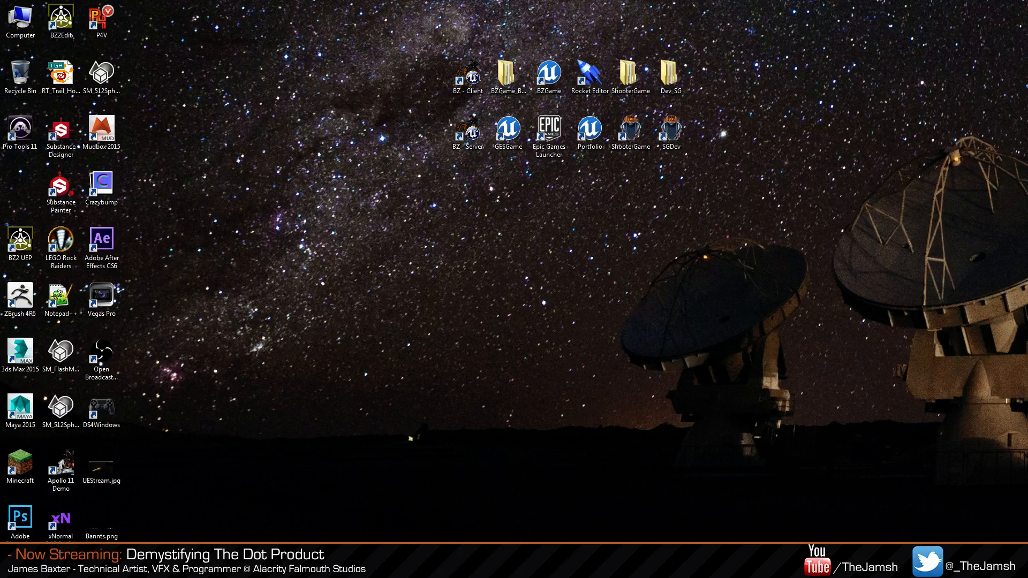
key(alt+Tab)
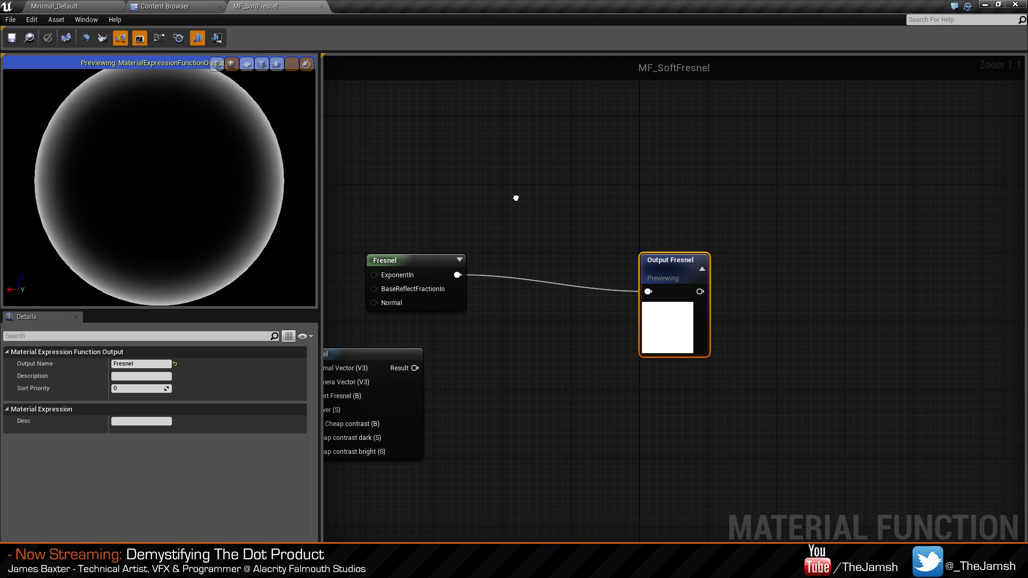
Move PixelNormalWS directly above Camera Vector in the MF_SoftFresnel graph and start previewing the Dot node.
right_drag(515, 197, 582, 198)
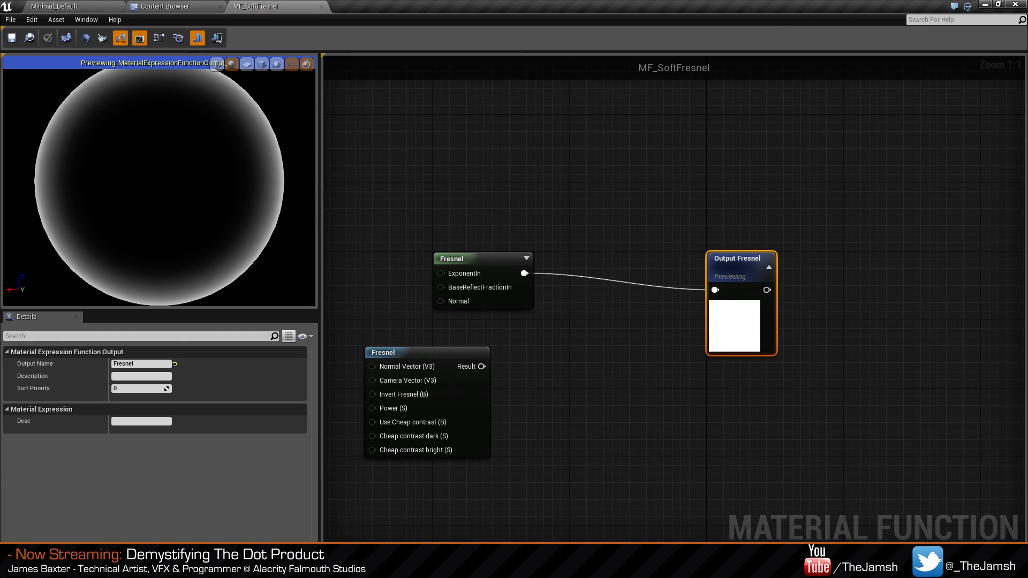
right_drag(567, 258, 660, 213)
drag(460, 235, 493, 242)
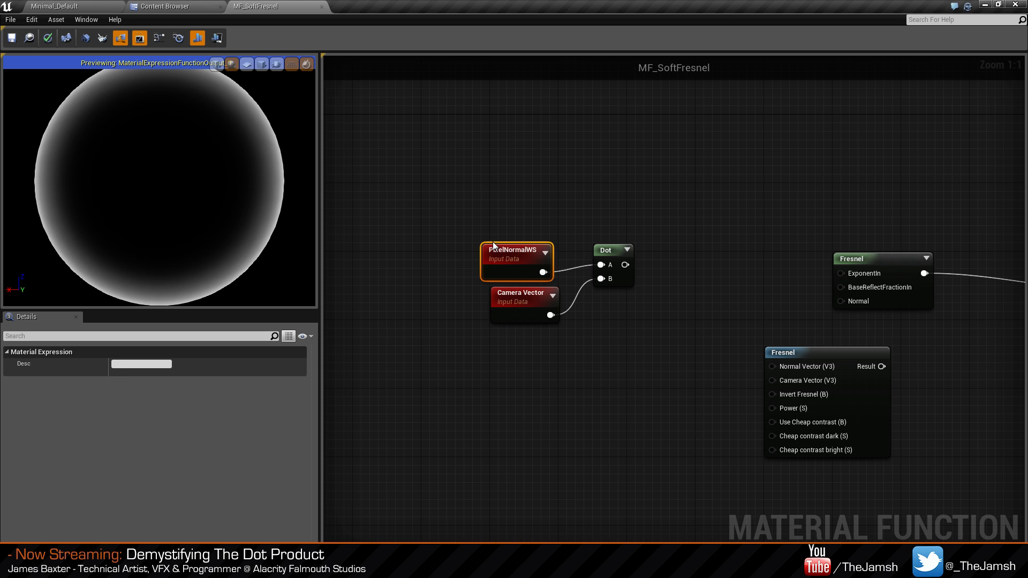
click(681, 289)
right_drag(681, 289, 676, 306)
drag(620, 299, 612, 307)
right_click(612, 307)
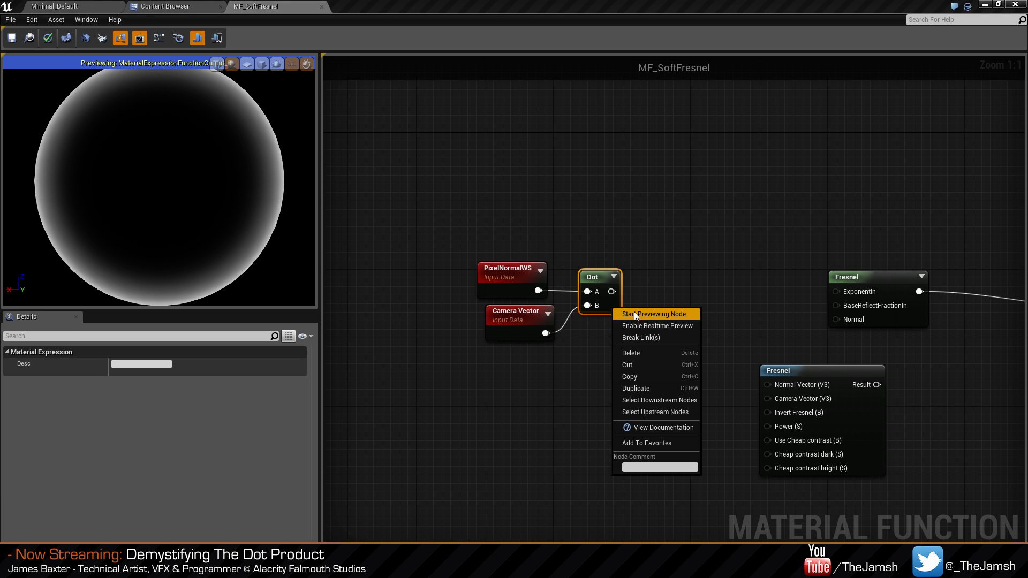
click(635, 313)
Align PixelNormalWS with Camera Vector and move both together with the Dot node farther away from the Fresnel nodes.
drag(507, 271, 516, 272)
click(599, 238)
right_drag(599, 239, 621, 241)
scroll(176, 268, down, 4)
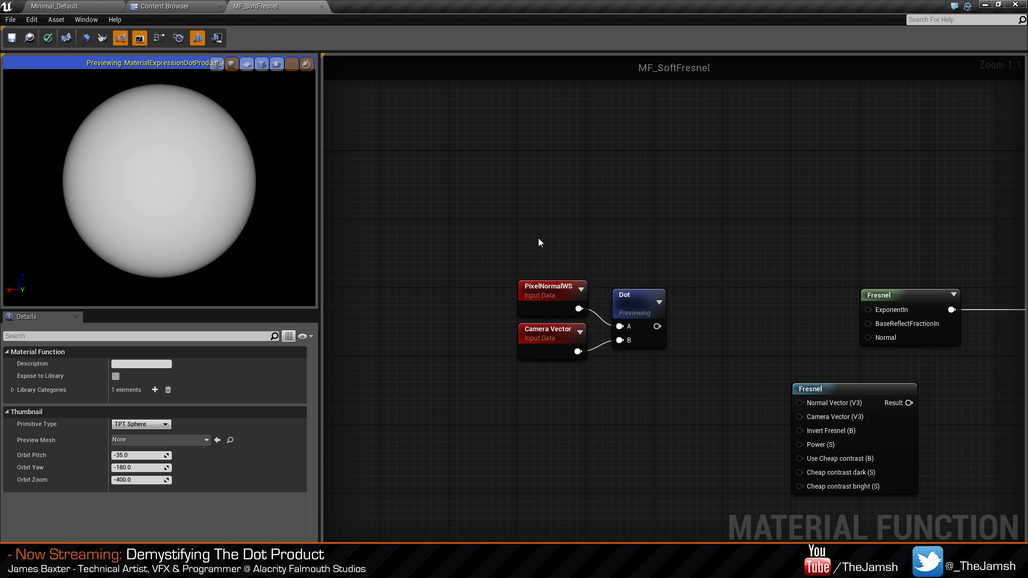
drag(537, 242, 572, 242)
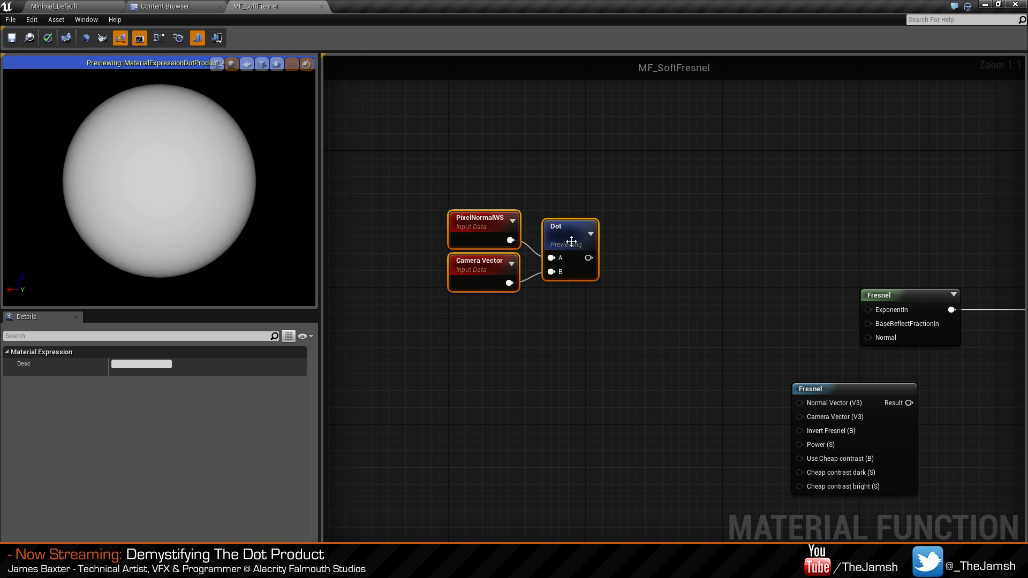
click(627, 324)
right_drag(628, 324, 638, 346)
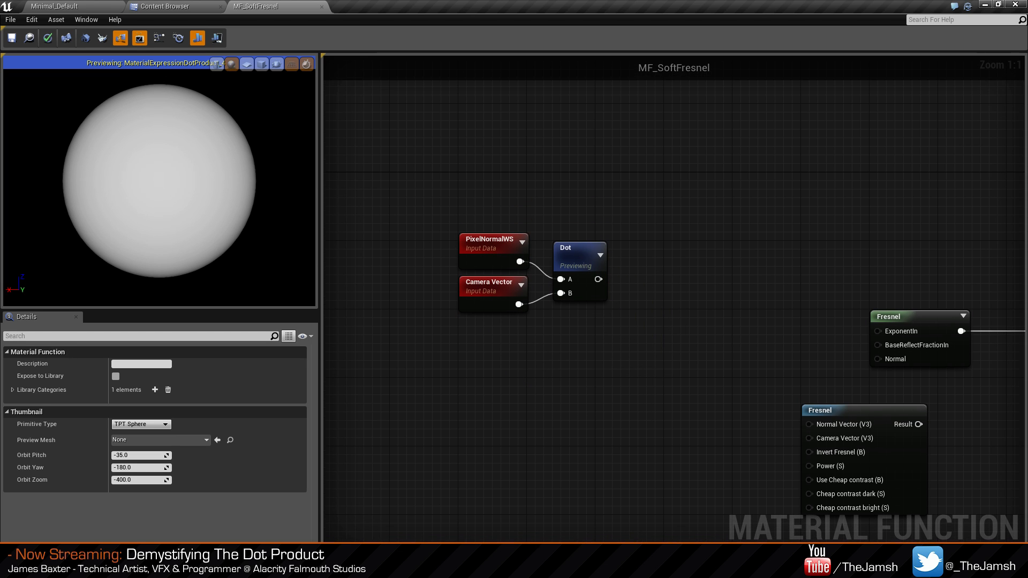
Stop previewing the Dot node and delete it along with PixelNormalWS and Camera Vector.
right_drag(771, 331, 708, 322)
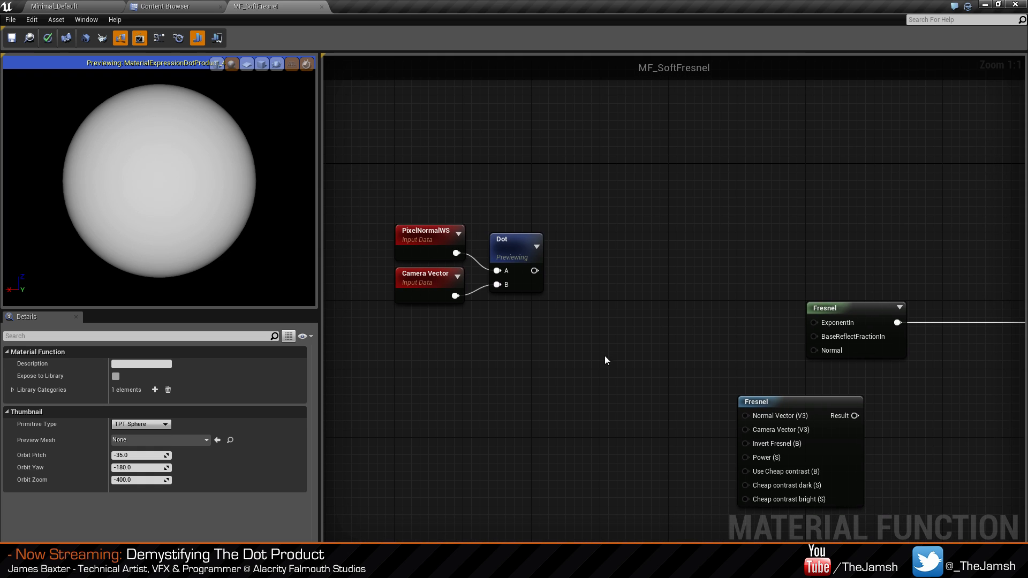
click(527, 281)
click(540, 292)
right_click(516, 252)
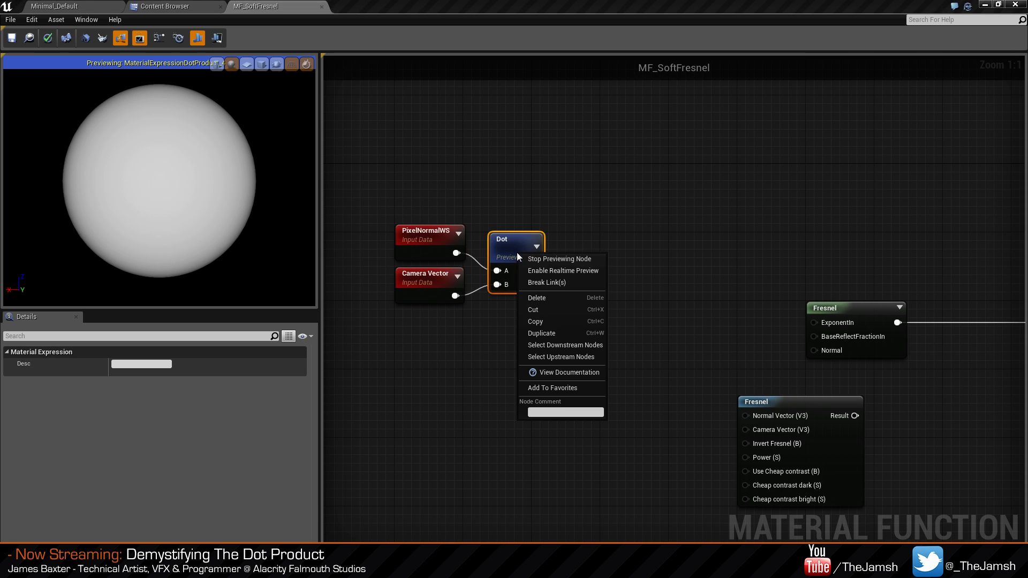
click(589, 258)
drag(565, 283, 415, 232)
key(Delete)
Delete the unconnected Fresnel function node that has the Normal Vector and Camera Vector inputs.
right_drag(795, 322, 593, 259)
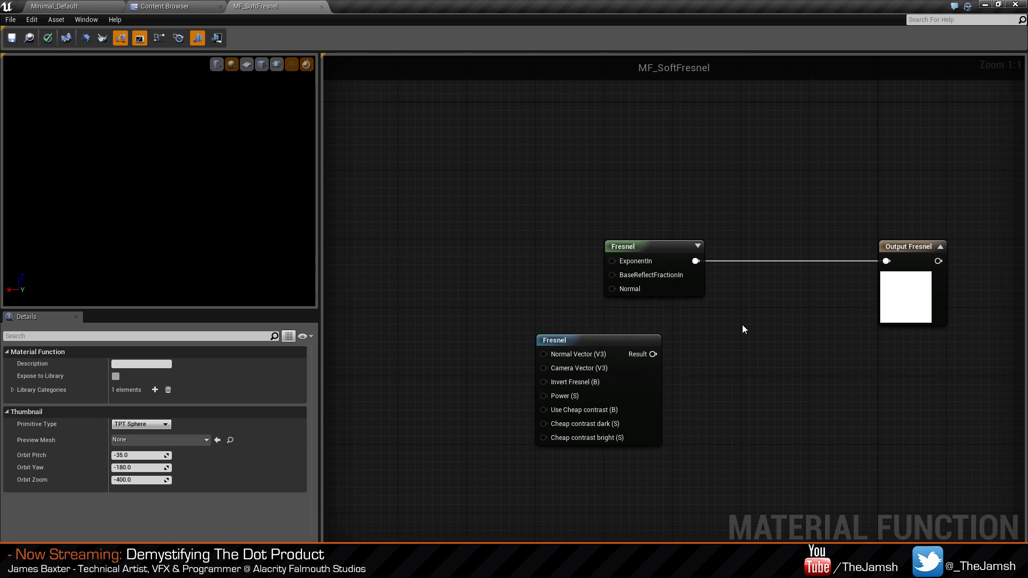
drag(694, 293, 690, 289)
click(670, 381)
click(655, 382)
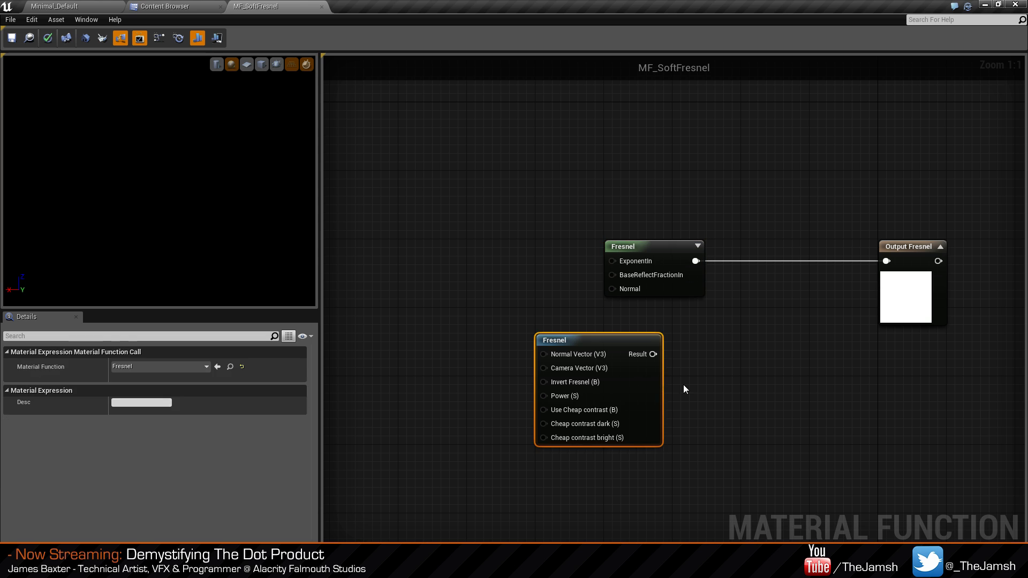
key(Delete)
right_drag(653, 318, 637, 311)
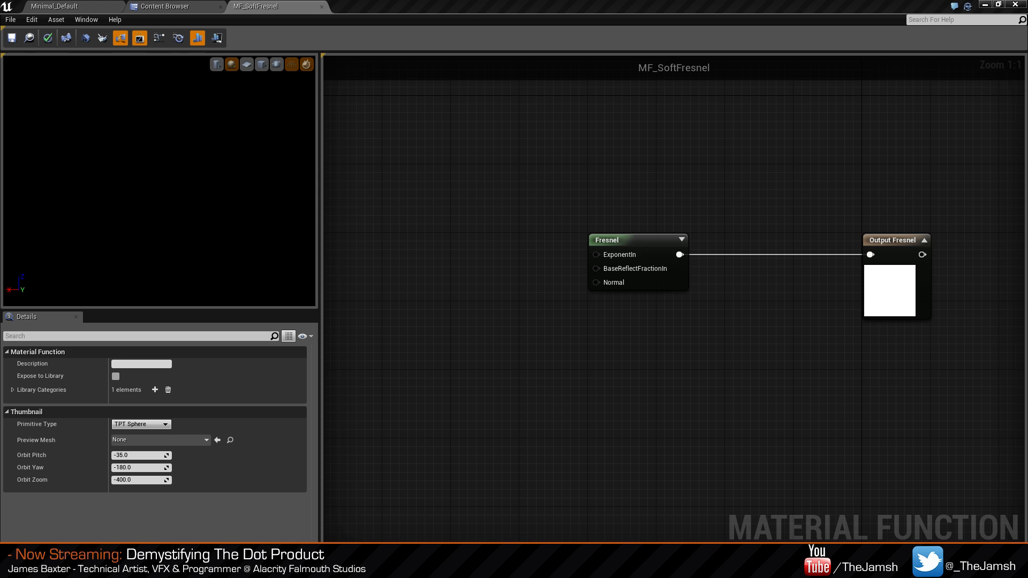
Start previewing the Output Fresnel node.
right_click(692, 326)
right_click(663, 283)
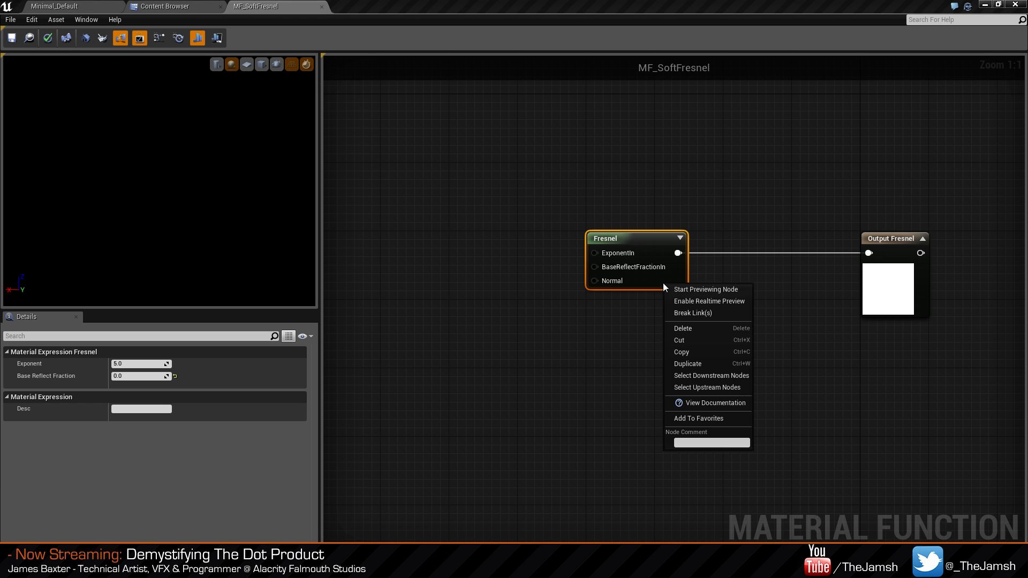
right_click(878, 290)
click(918, 292)
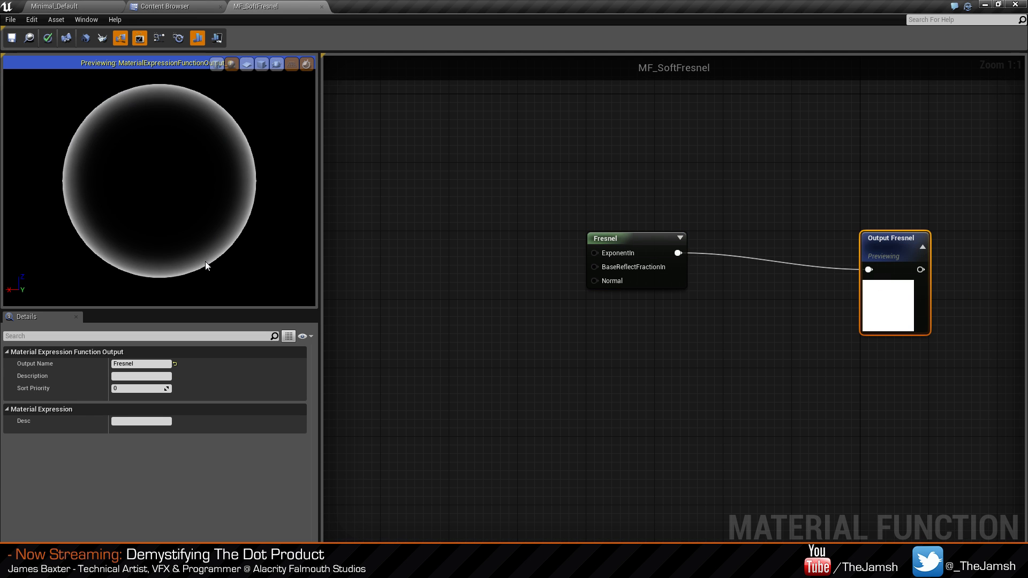
Examine the Fresnel falloff along the preview sphere's rim close up, then return to the whole sphere.
right_drag(126, 102, 126, 131)
middle_drag(127, 132, 192, 162)
right_drag(129, 145, 128, 105)
middle_drag(128, 144, 177, 190)
middle_drag(95, 186, 129, 186)
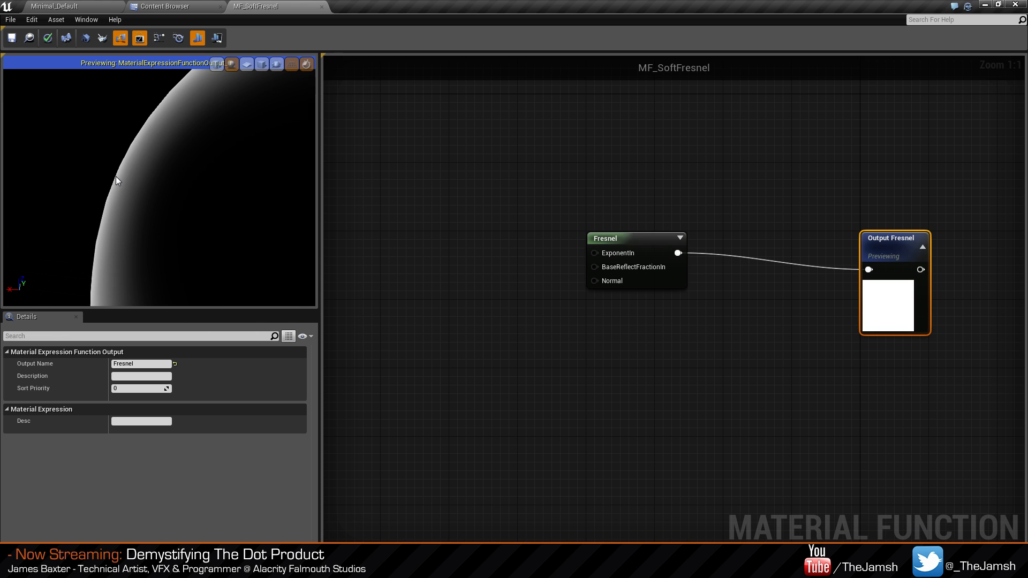
right_drag(233, 246, 233, 284)
middle_drag(233, 246, 166, 200)
Set the Fresnel node's Exponent to 10 and view the result on the preview sphere.
click(665, 284)
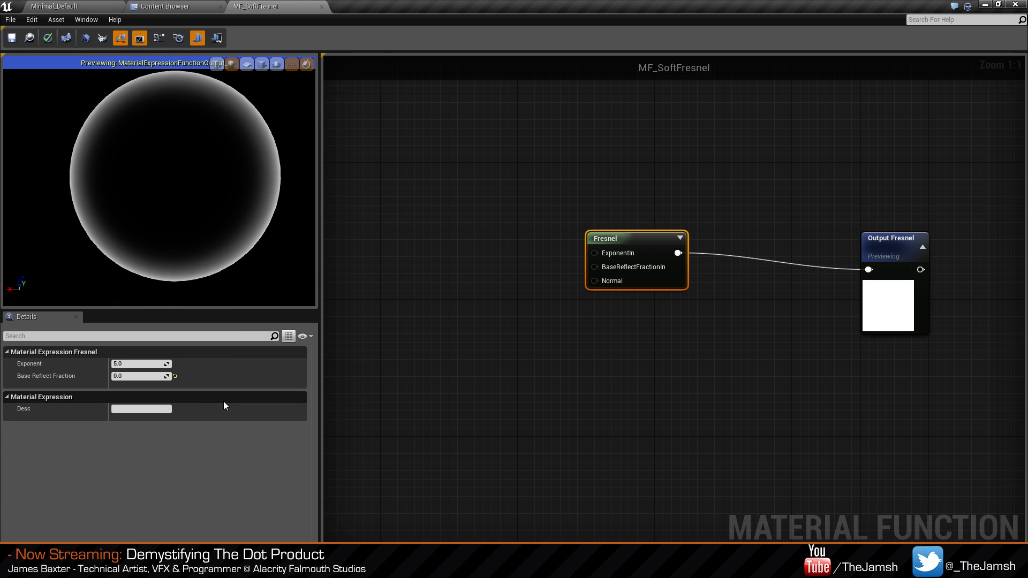
click(154, 364)
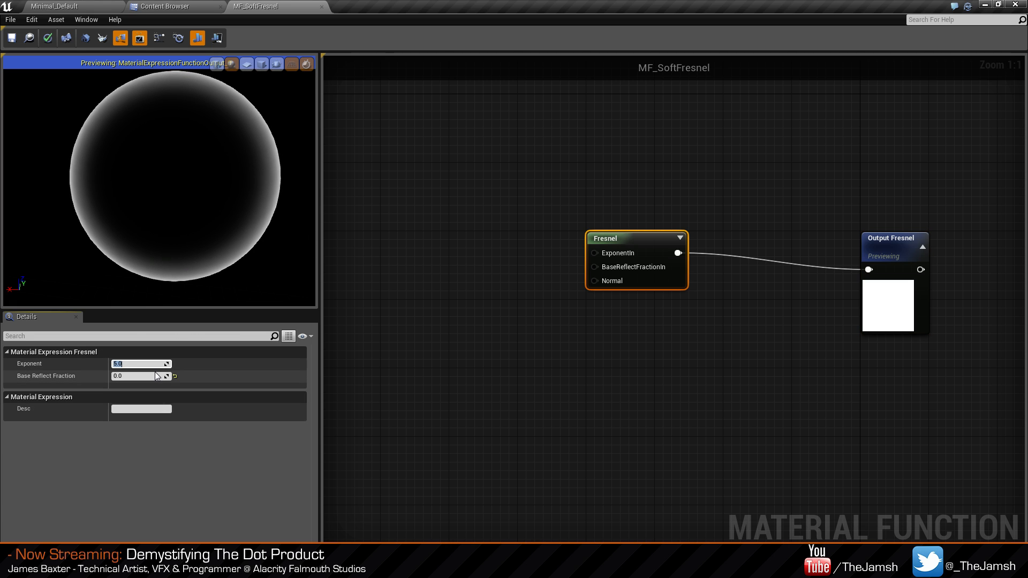
text(10)
key(Return)
drag(99, 236, 262, 197)
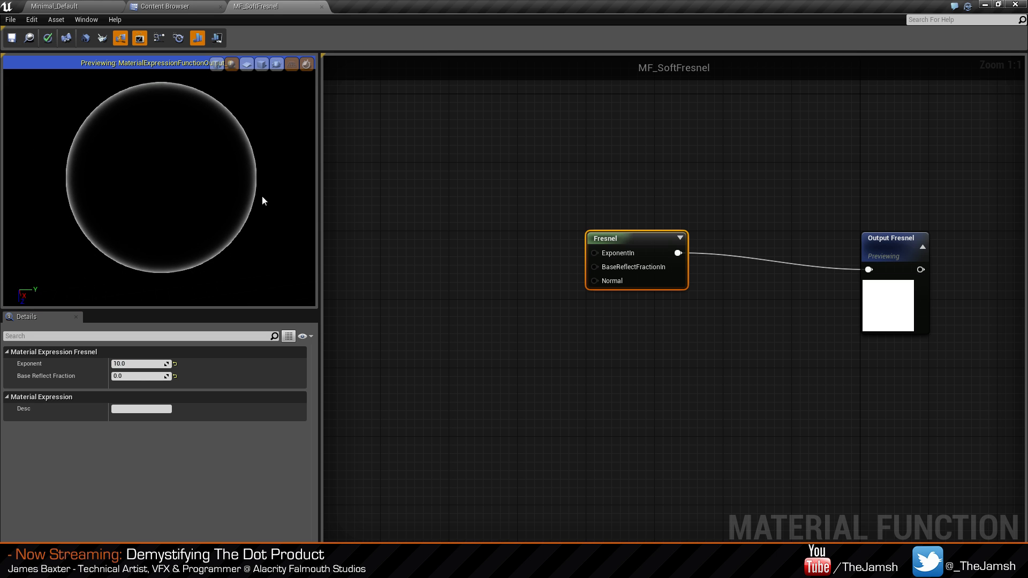
mouse_move(206, 211)
middle_down()
mouse_move(150, 314)
mouse_move(337, 177)
mouse_move(73, 266)
mouse_move(195, 246)
mouse_move(203, 225)
middle_up()
mouse_move(209, 152)
right_down()
mouse_move(209, 214)
mouse_move(209, 166)
right_up()
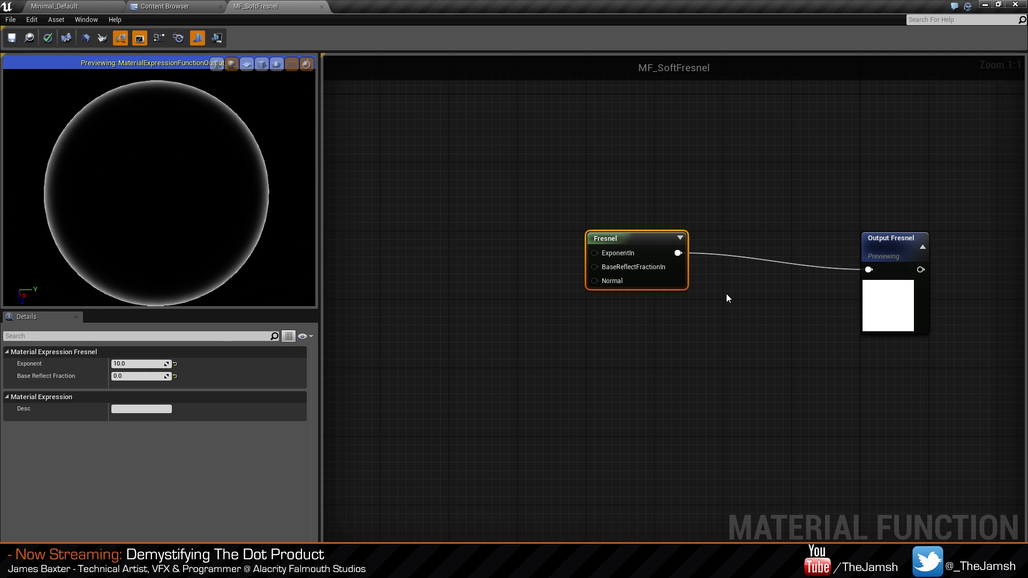
Move the Fresnel node closer to the Output Fresnel node.
drag(661, 281, 735, 283)
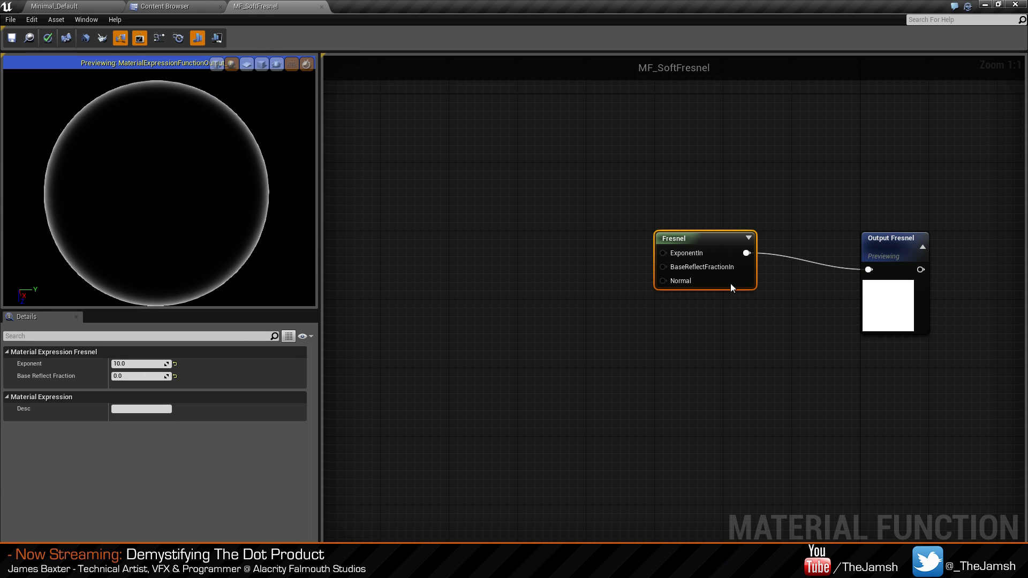
click(738, 339)
drag(722, 291, 721, 287)
click(727, 326)
Examine how the rim falloff looks at the edge of the preview sphere with the higher exponent.
middle_drag(103, 159, 179, 185)
right_drag(109, 161, 108, 122)
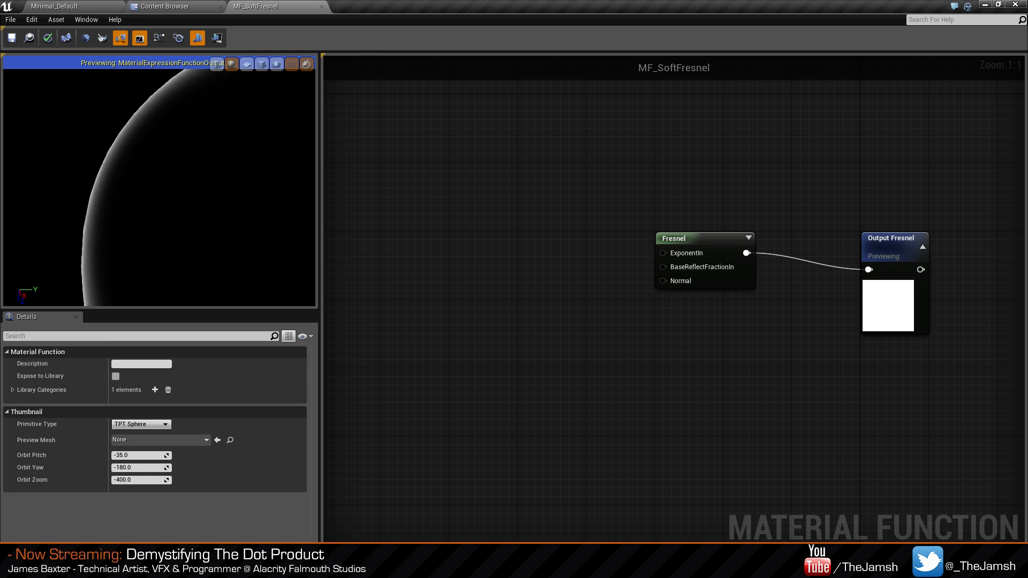
right_drag(198, 190, 198, 202)
mouse_move(198, 190)
middle_down()
mouse_move(240, 198)
mouse_move(213, 189)
middle_up()
right_drag(213, 188, 213, 153)
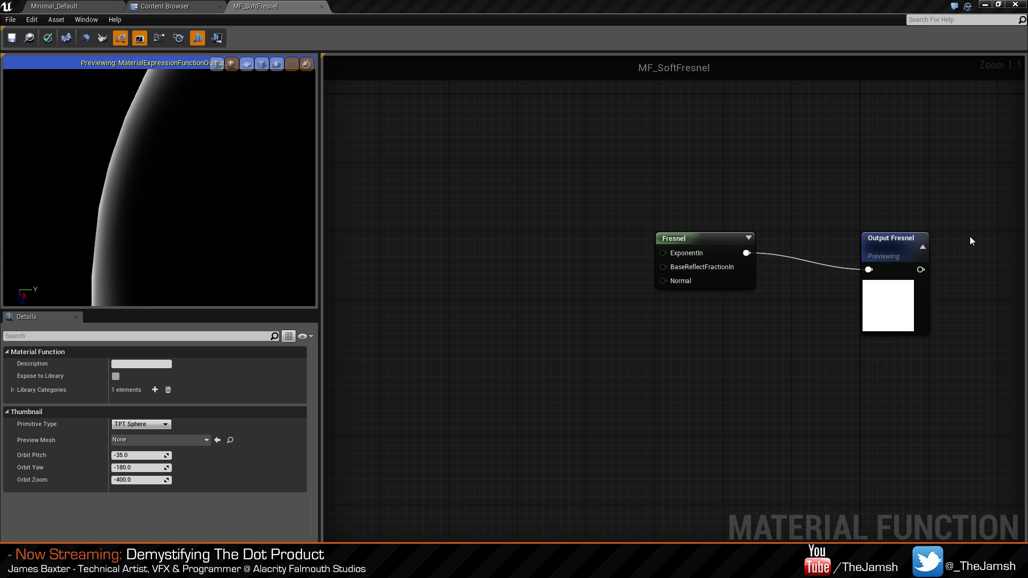
Delete the Fresnel node that feeds the Output Fresnel node.
right_drag(751, 338, 675, 350)
click(667, 295)
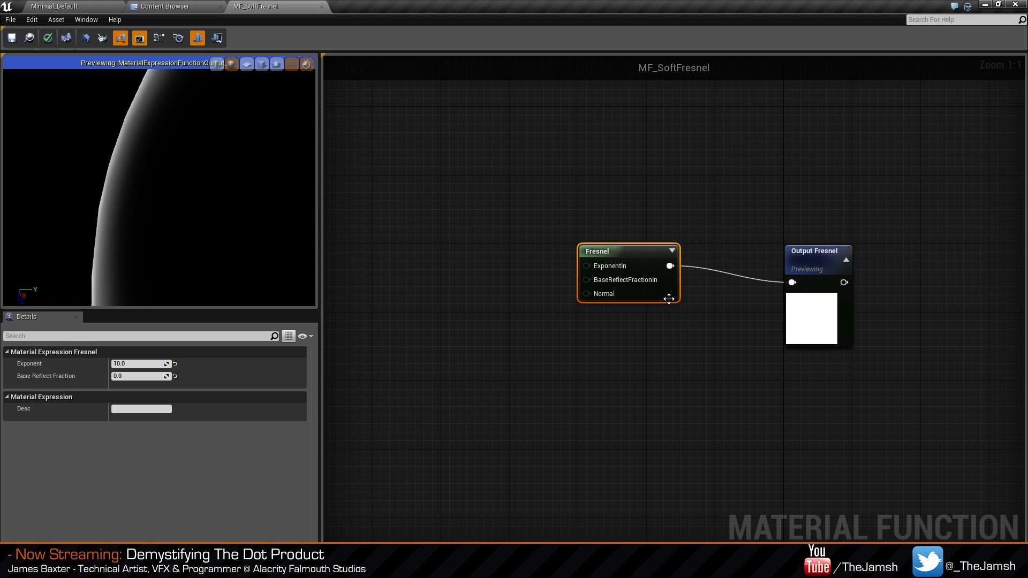
key(Delete)
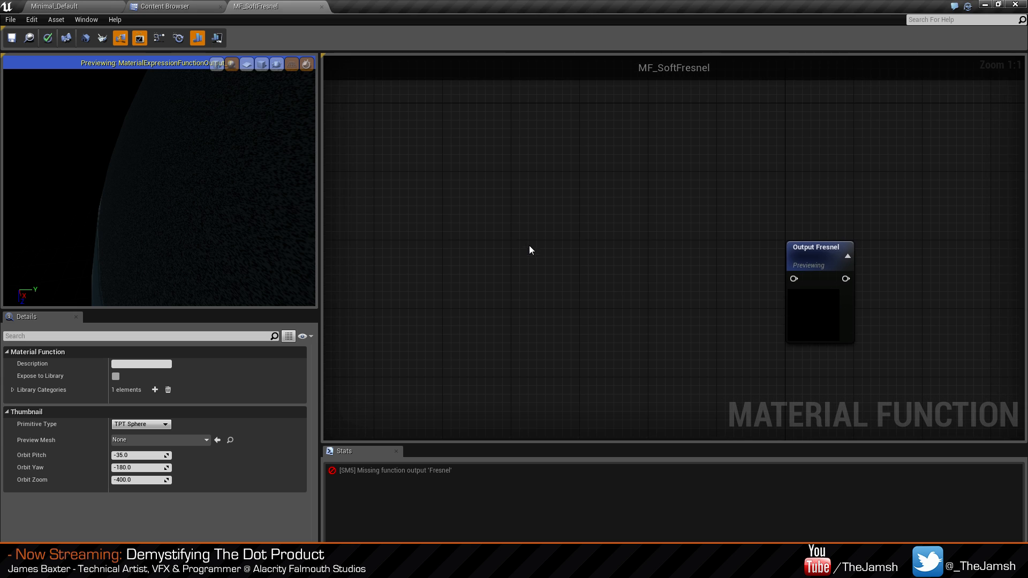
Add a new Fresnel node from the Utility category and place it well away from Output Fresnel.
right_drag(497, 231, 635, 232)
right_click(497, 234)
text(fr)
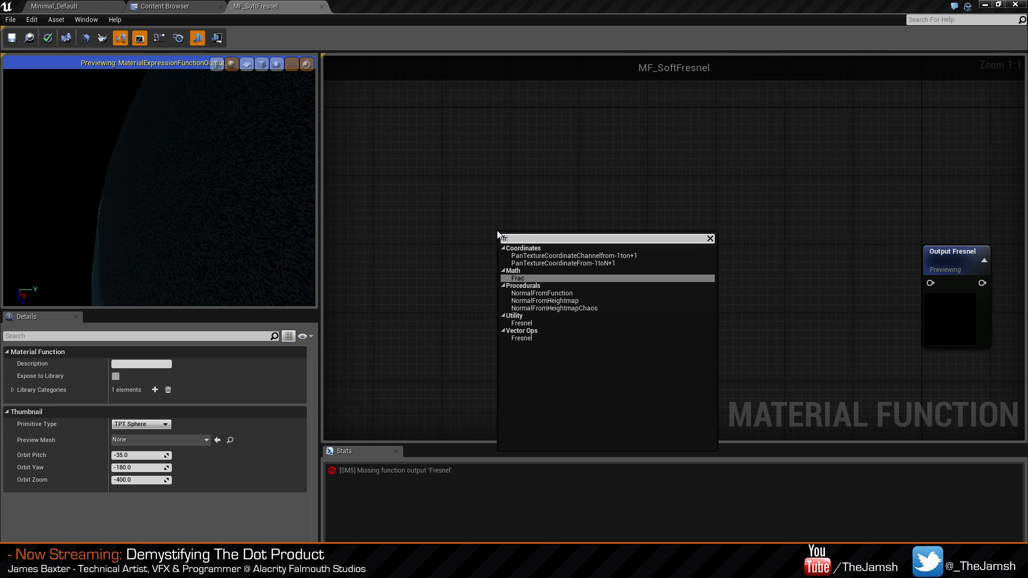
key(Down)
key(Down)
key(Down)
key(Down)
key(Return)
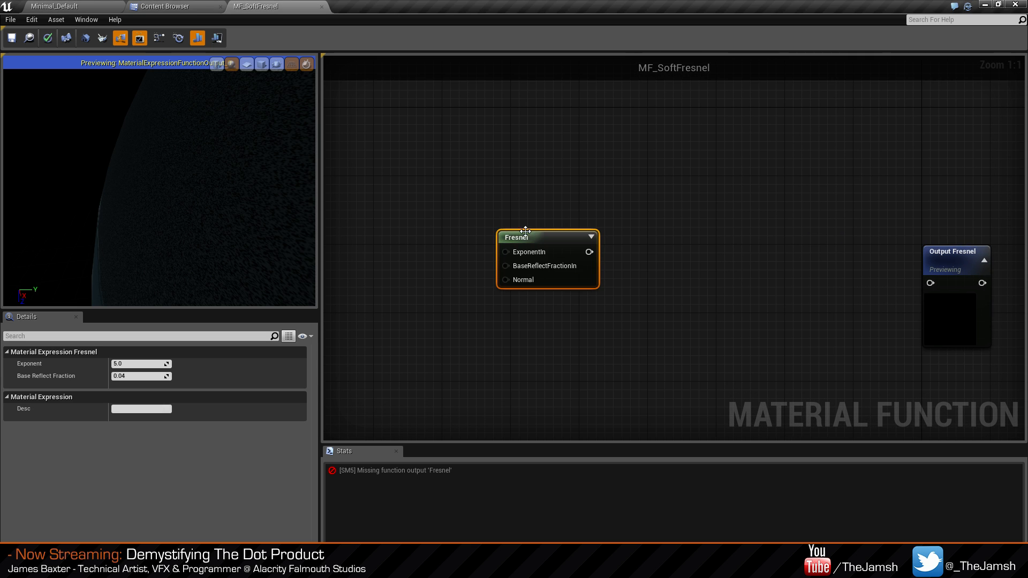
drag(566, 249, 512, 263)
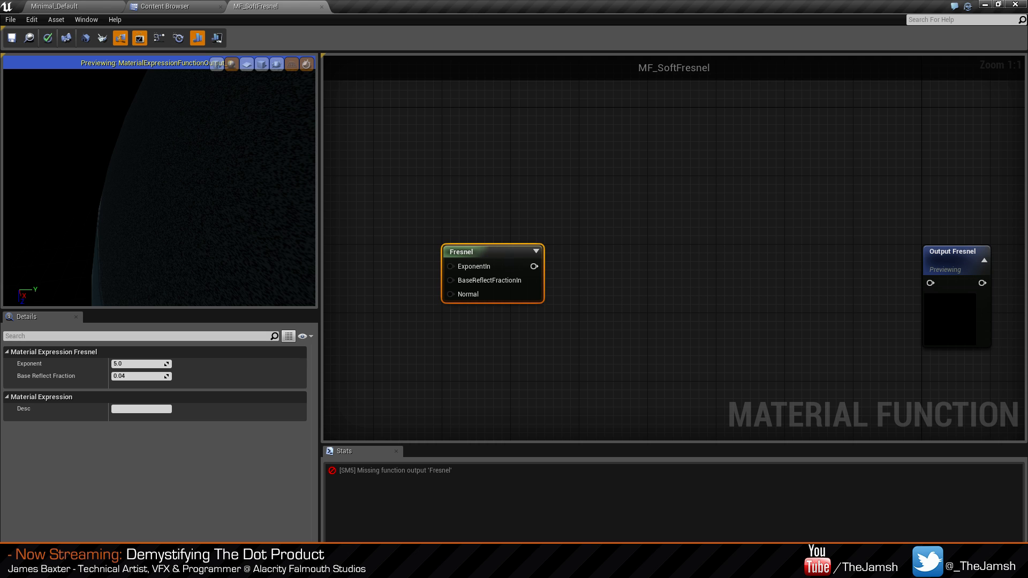
click(590, 314)
right_drag(591, 313, 662, 324)
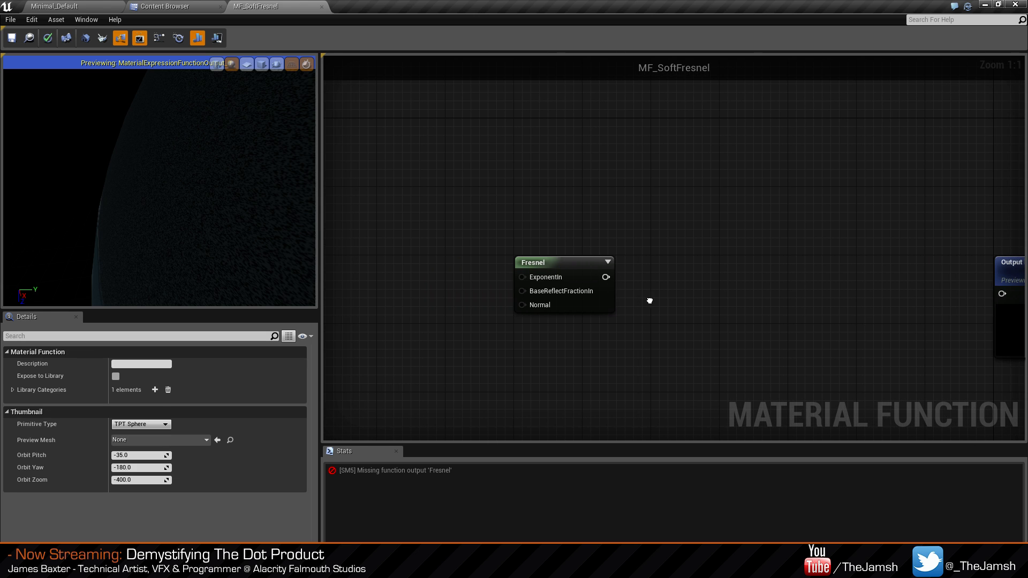
Set the new Fresnel node's Base Reflect Fraction to 0 and connect its output to Output Fresnel.
click(560, 305)
click(137, 379)
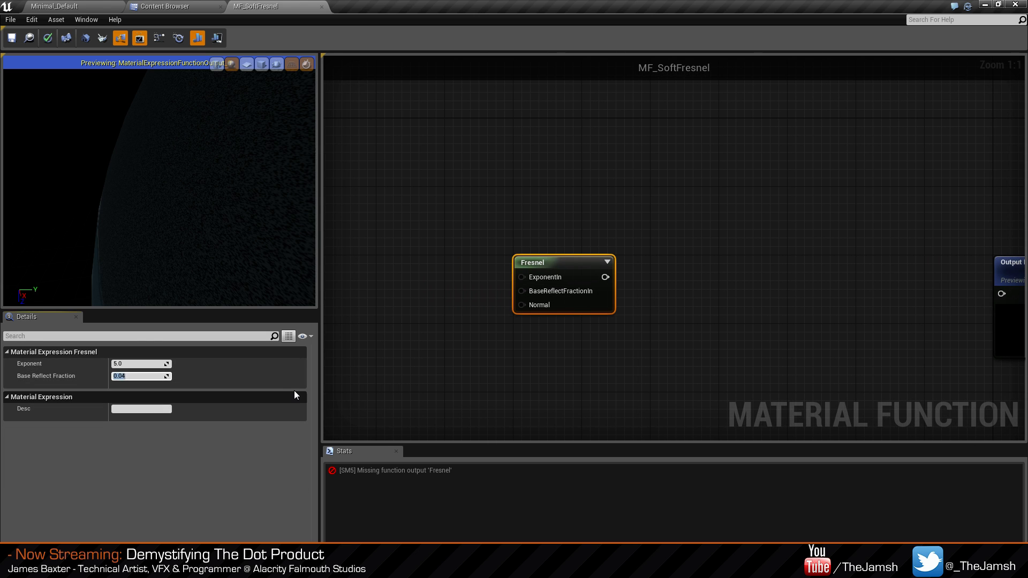
text(0)
key(Return)
right_drag(856, 358, 755, 353)
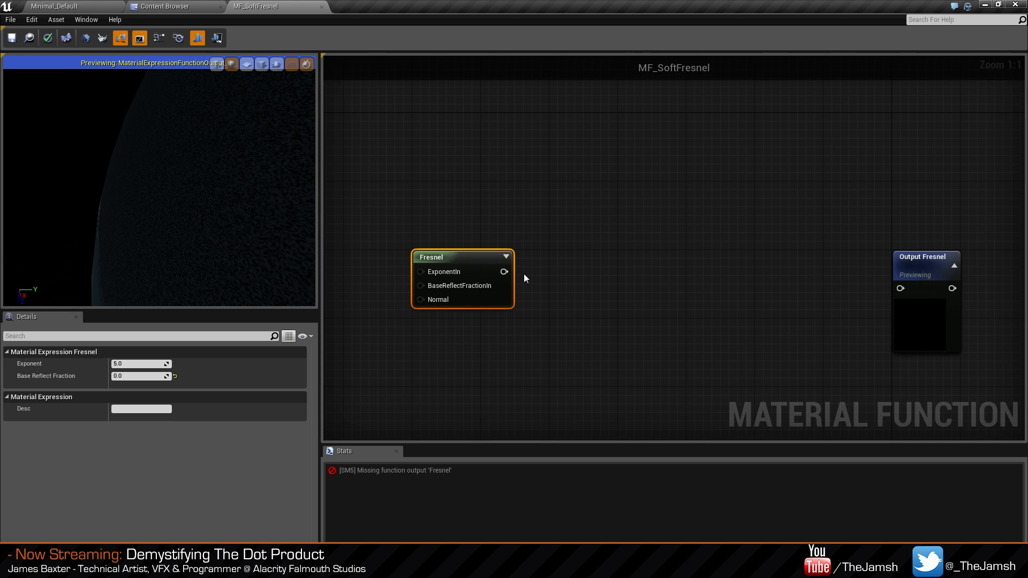
drag(511, 272, 901, 288)
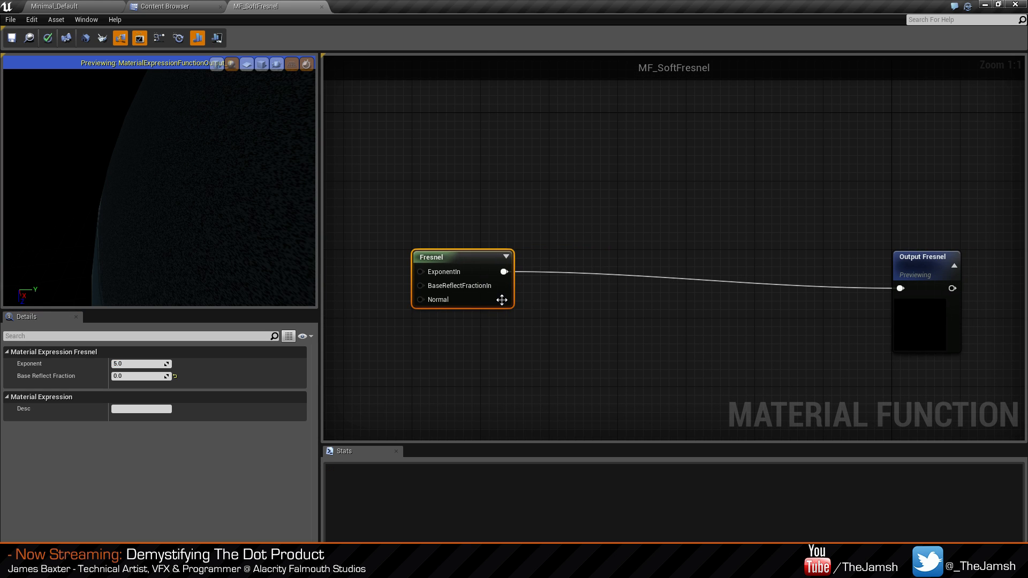
right_drag(550, 298, 666, 356)
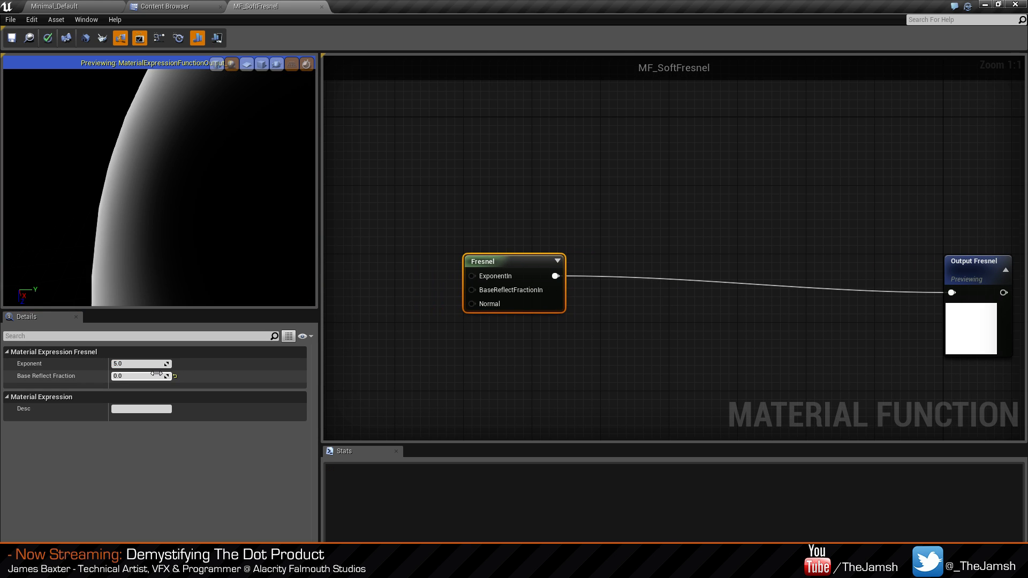
Try Base Reflect Fraction values of 1 and 0.05 on the Fresnel node, with the whole preview sphere in view.
click(137, 375)
right_drag(182, 206, 182, 273)
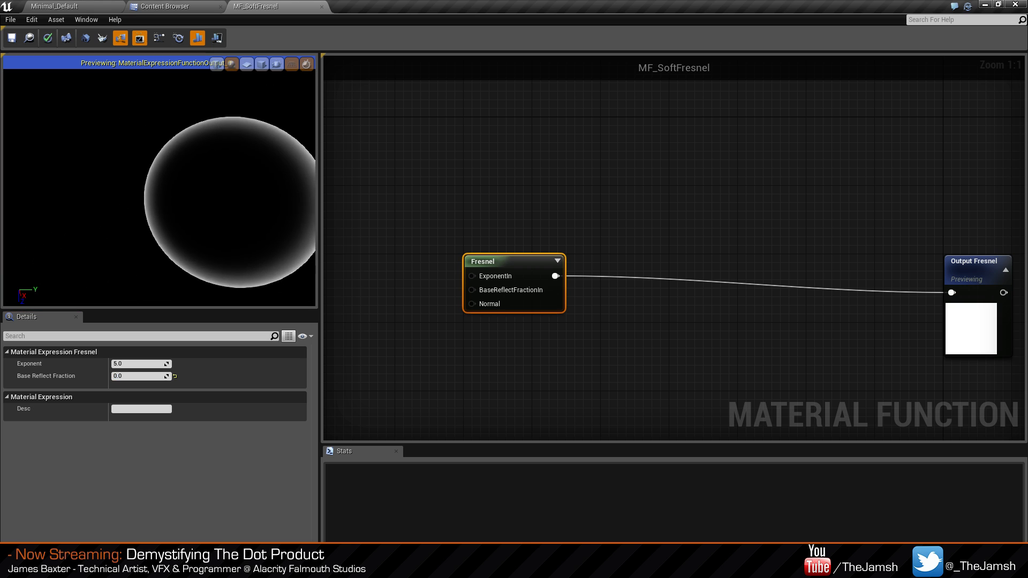
middle_drag(182, 206, 137, 199)
click(156, 376)
text(1)
key(Return)
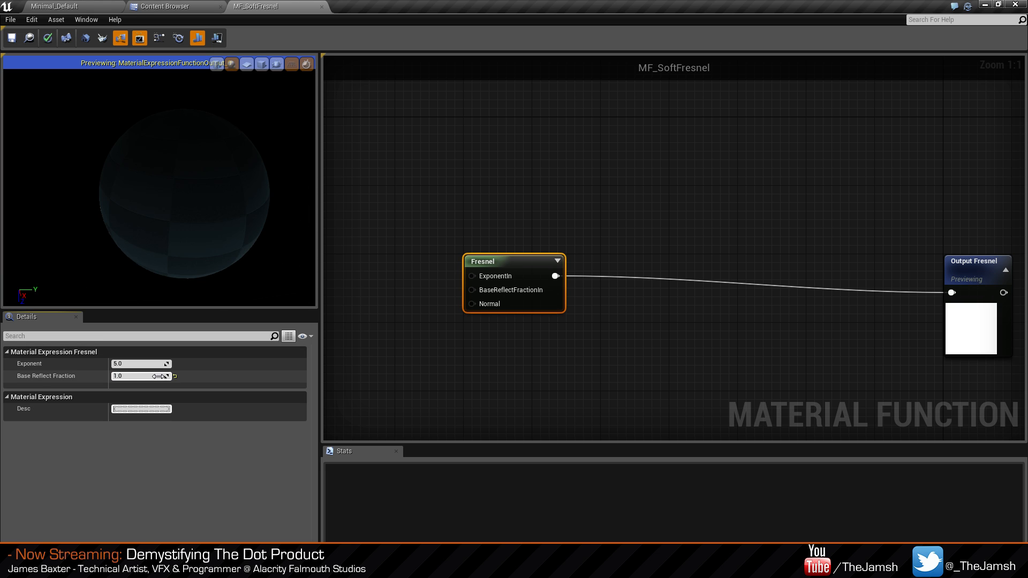
click(162, 377)
text(0.05)
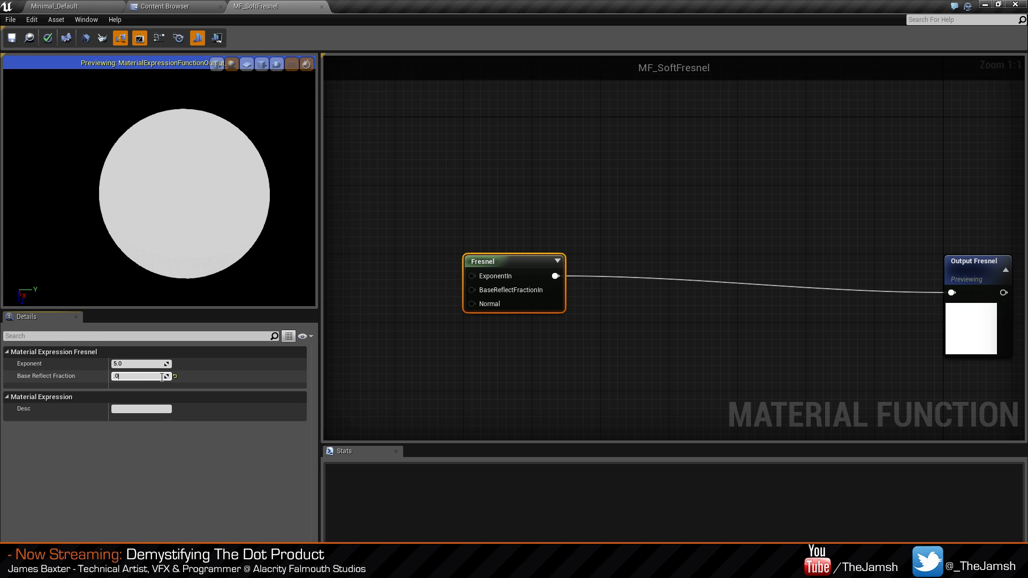
key(Return)
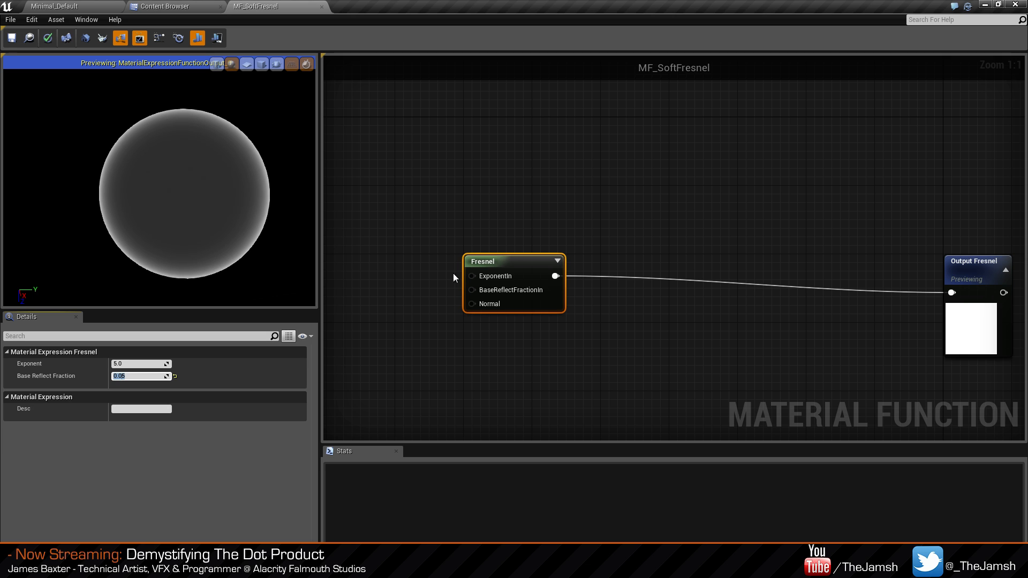
Set the Fresnel node's Base Reflect Fraction to 0 and its Exponent to 1.
click(139, 377)
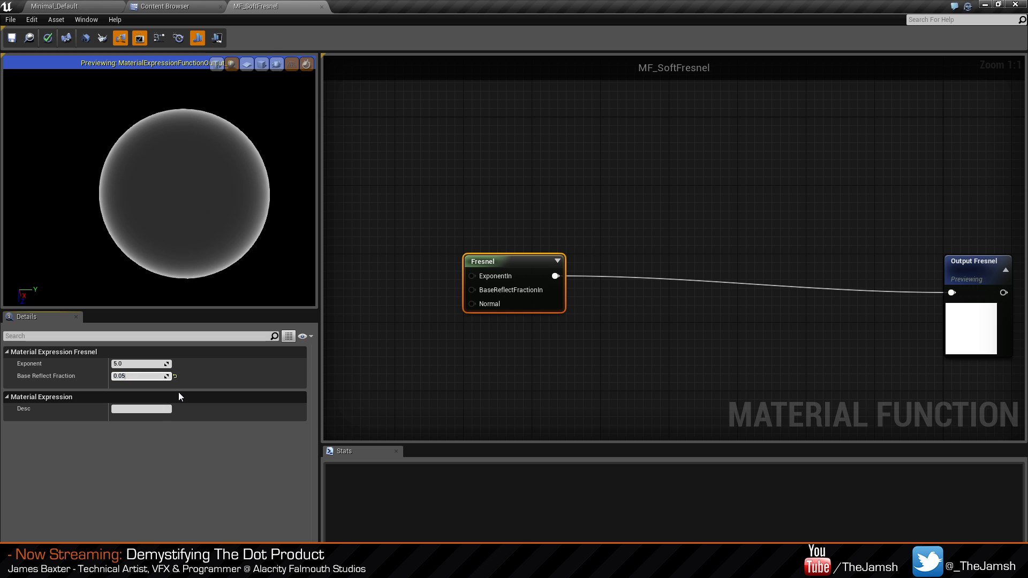
key(BackSpace)
key(Return)
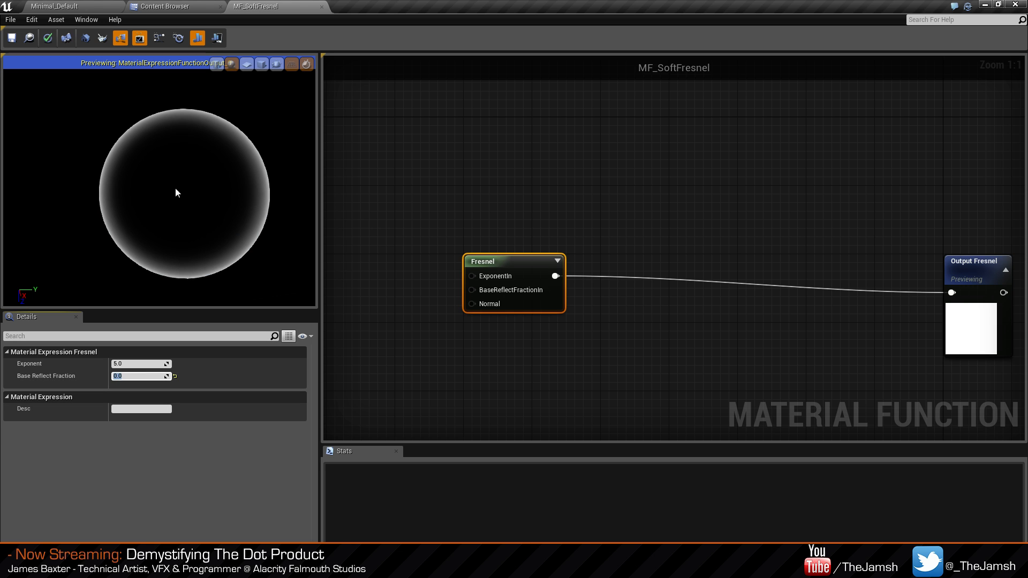
click(141, 364)
text(1)
key(Tab)
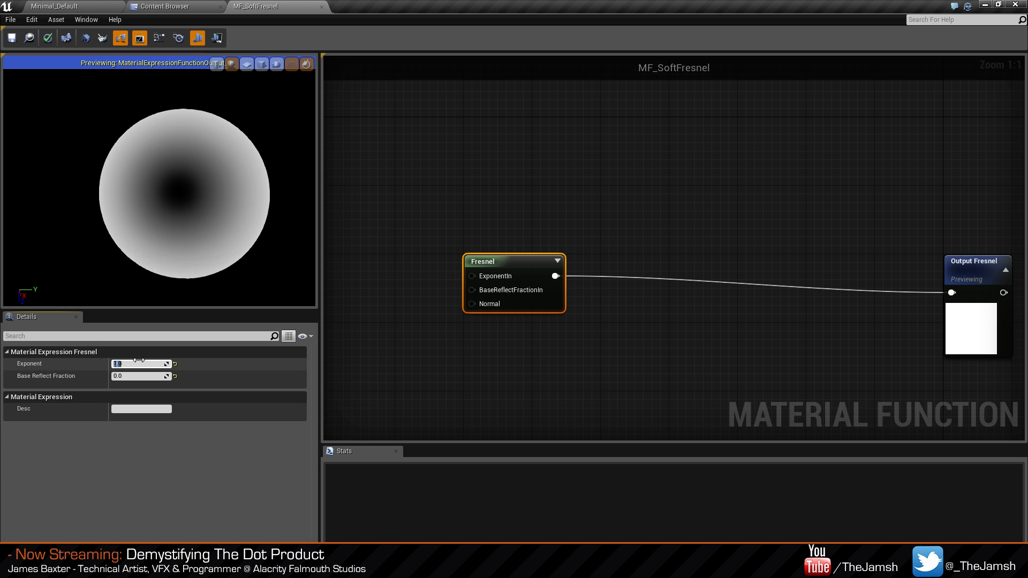
right_drag(605, 339, 514, 271)
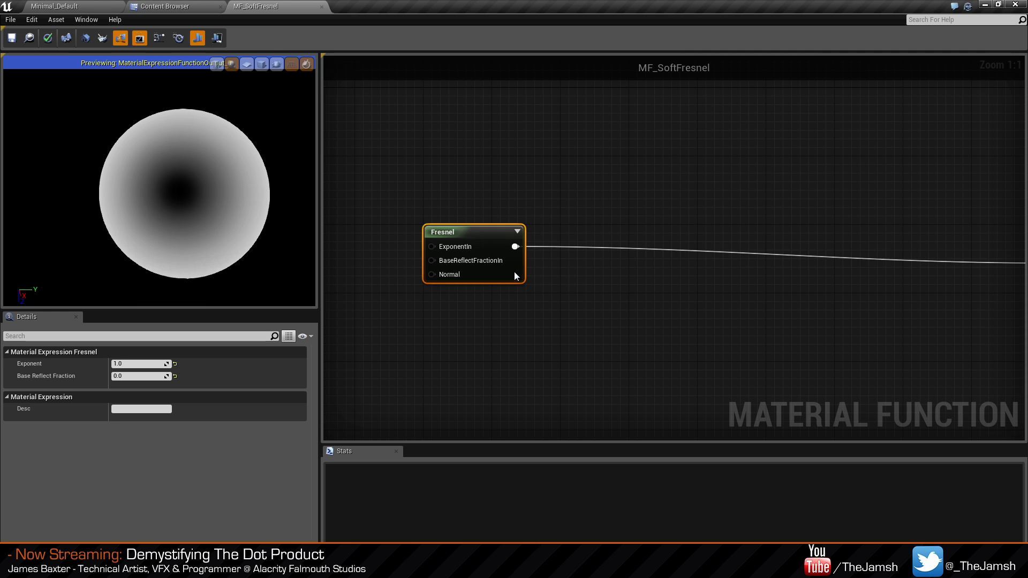
click(627, 302)
right_drag(628, 303, 569, 324)
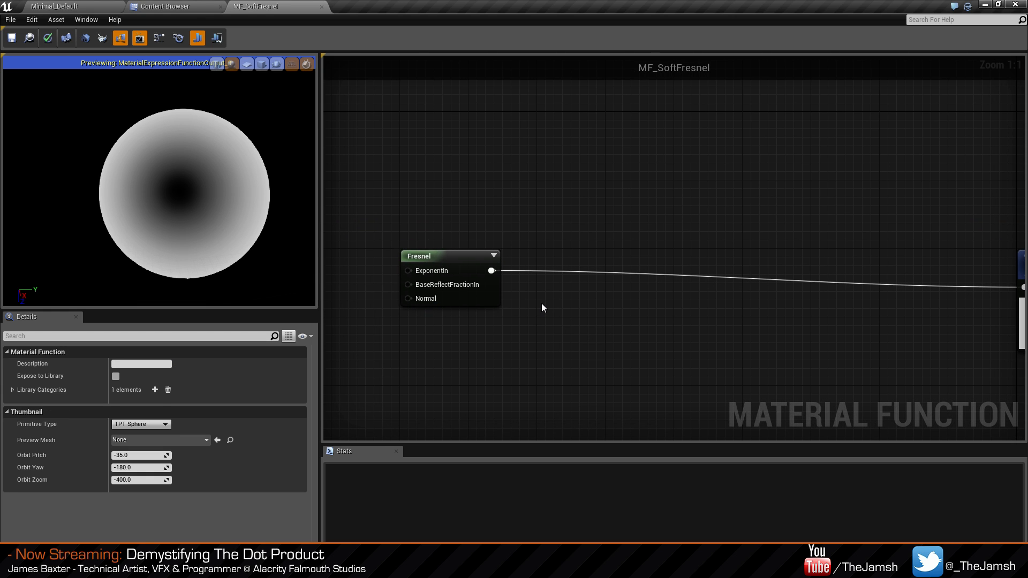
right_drag(536, 313, 583, 316)
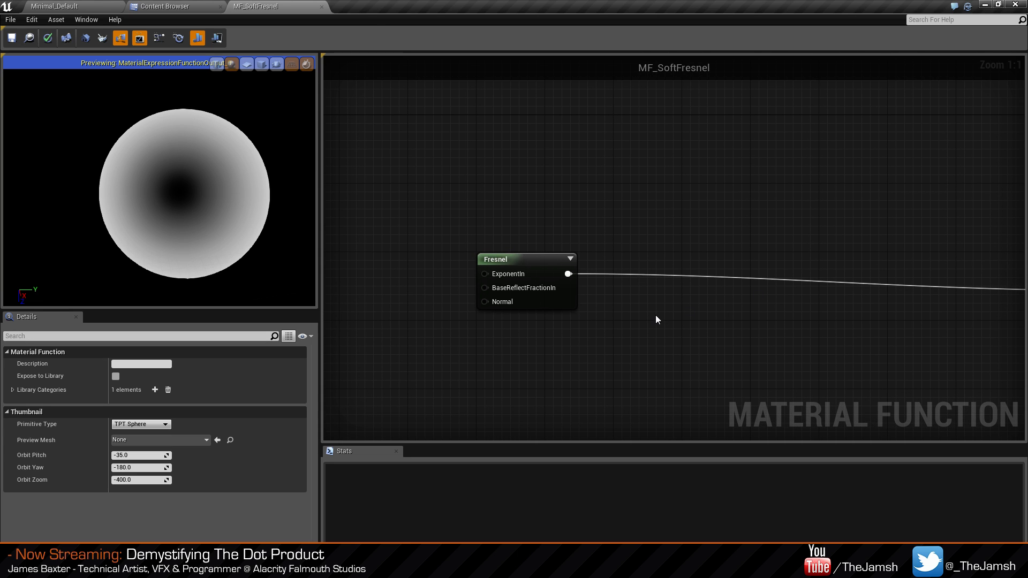
Save the project's changes from the Minimal_Default level and return to the MF_SoftFresnel function.
right_click(667, 329)
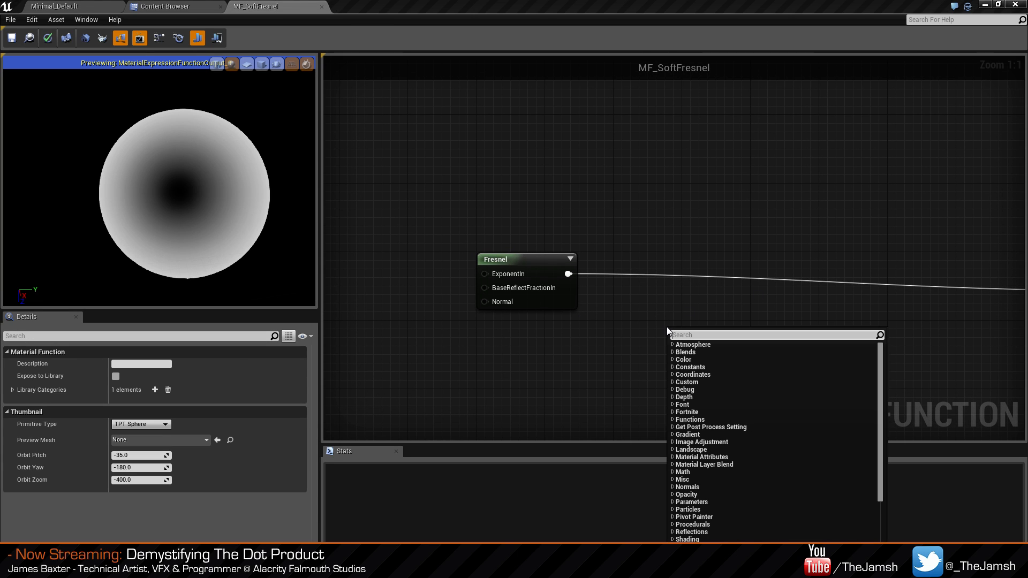
click(746, 270)
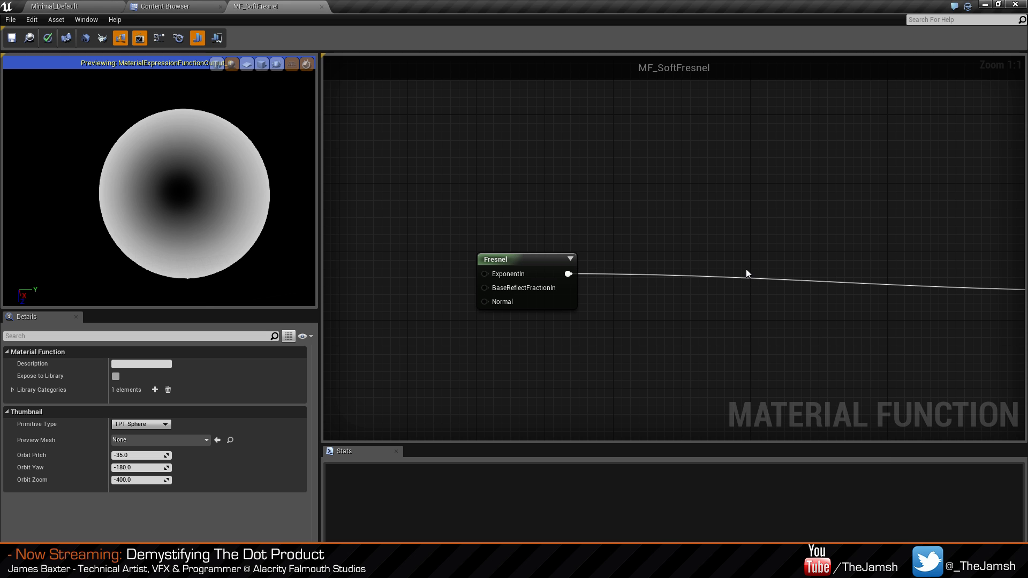
click(172, 7)
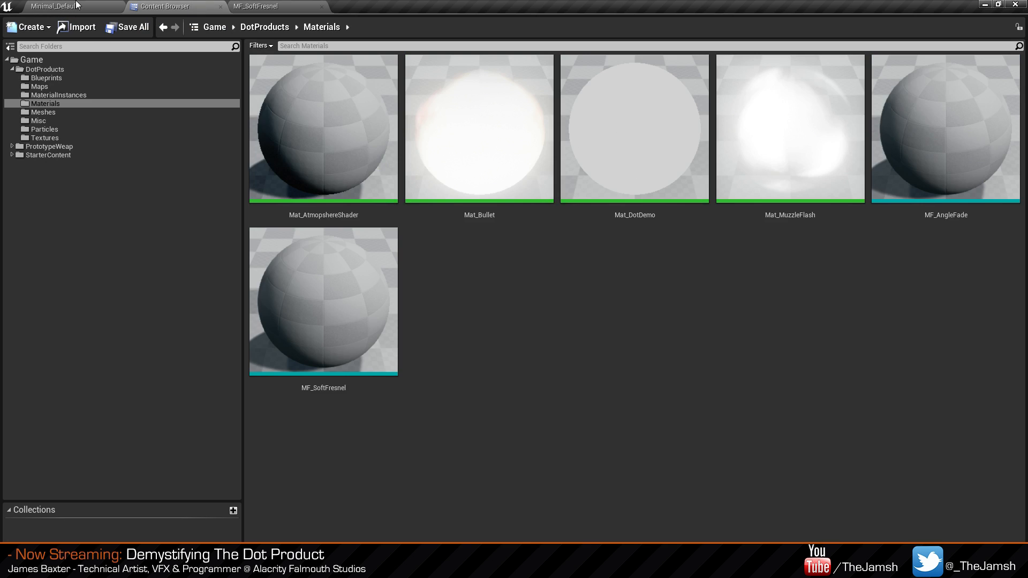
click(78, 7)
key(ctrl+shift+s)
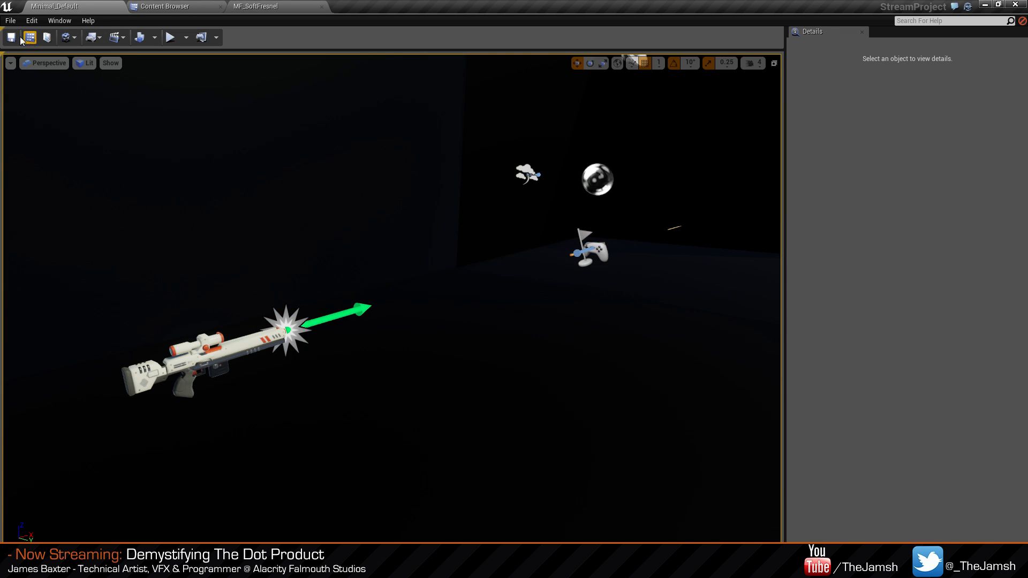
click(255, 6)
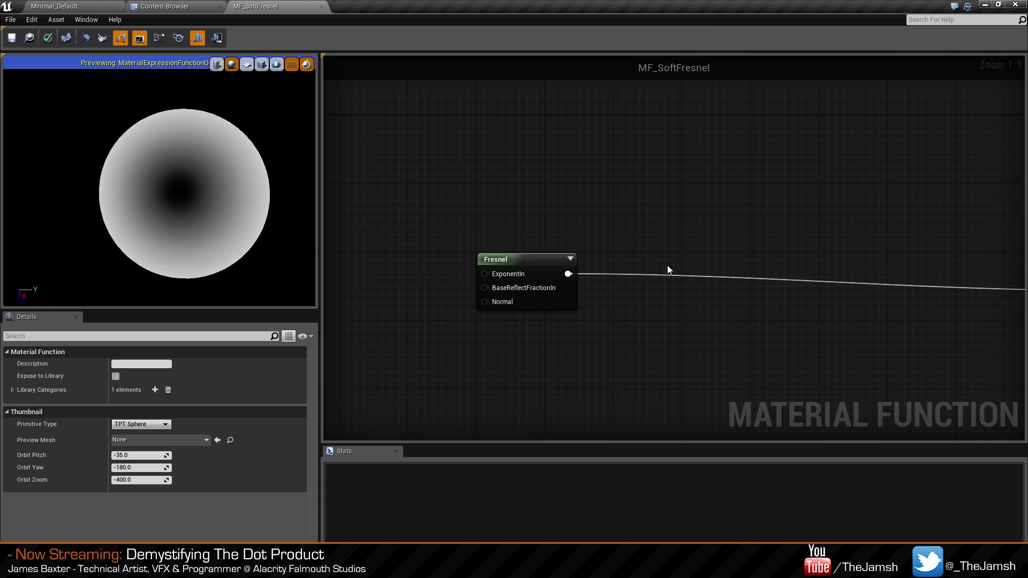
Reposition the Fresnel node, add a Multiply node beside it and connect the Fresnel output to Multiply's A input.
drag(530, 264, 521, 240)
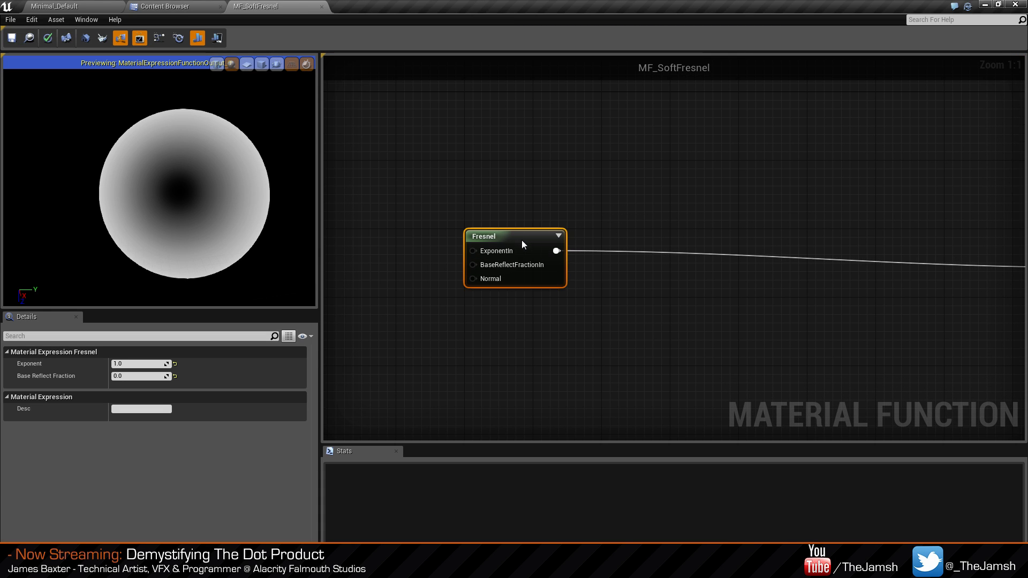
click(665, 267)
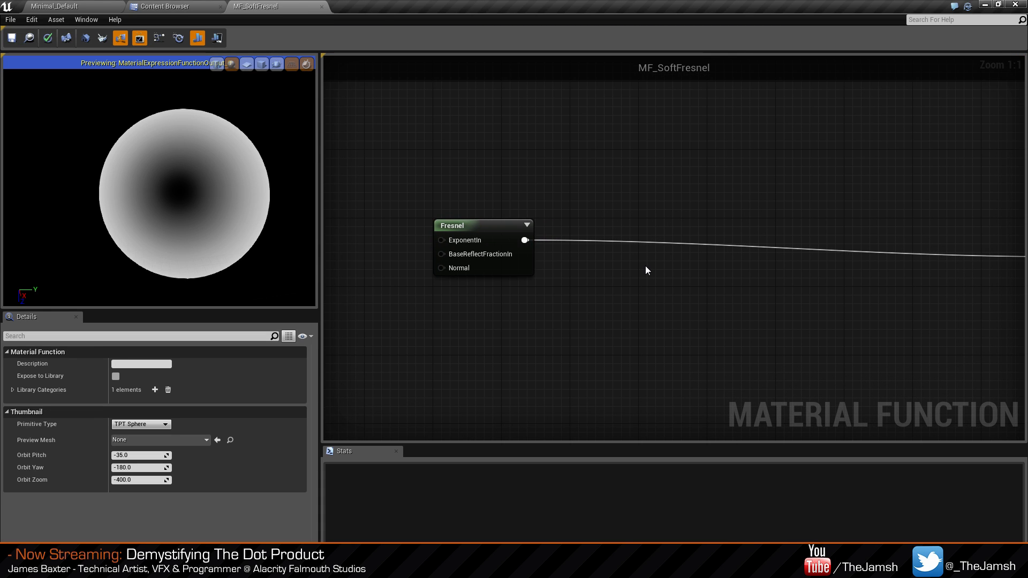
click(571, 235)
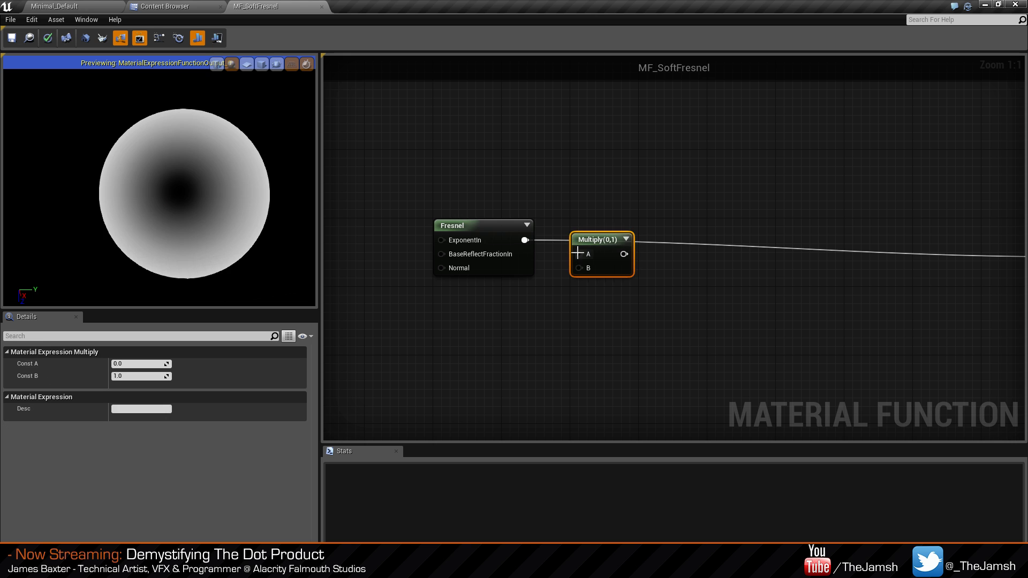
drag(578, 254, 524, 241)
drag(596, 246, 578, 229)
click(677, 284)
Create an Add node and place it on the far side of the Multiply node.
right_click(689, 261)
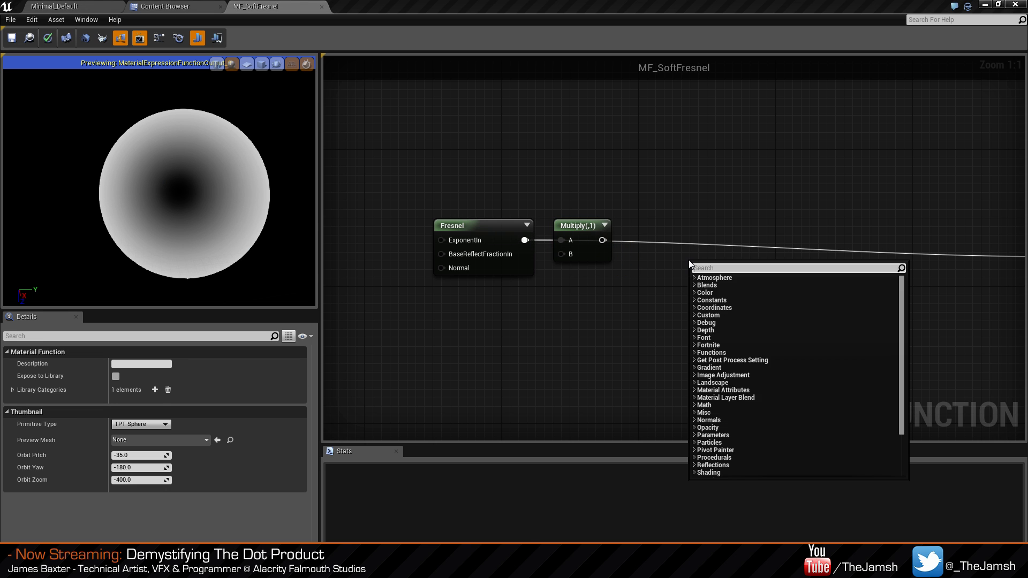
text(add)
key(Return)
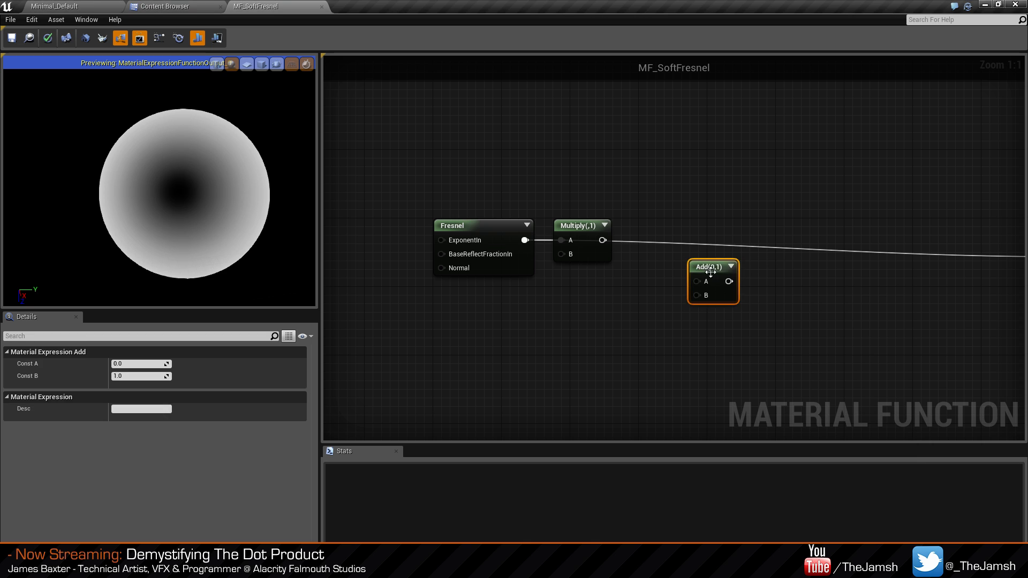
drag(710, 271, 730, 223)
click(595, 254)
click(589, 274)
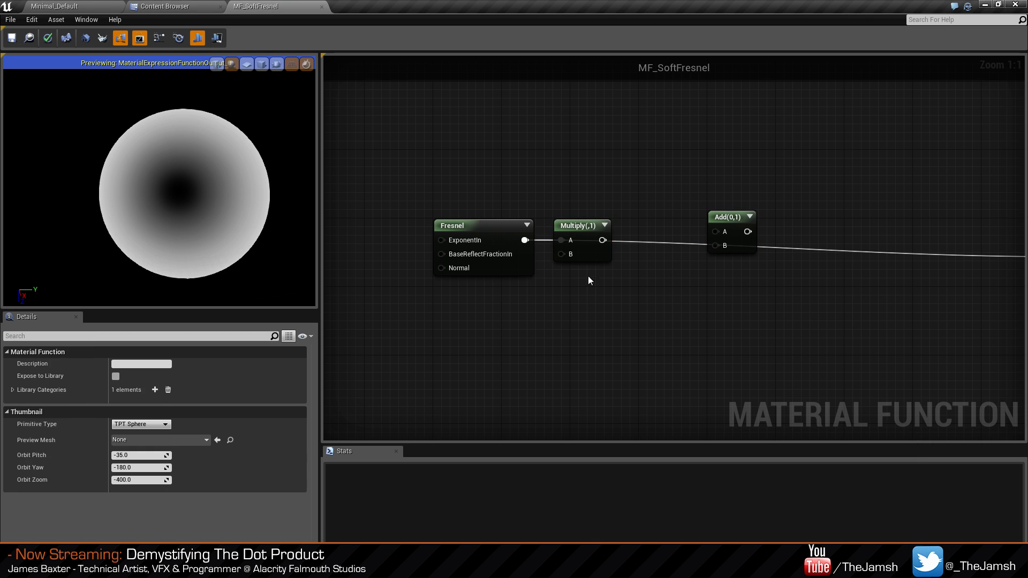
Set the Multiply node's Const B to -1 and line the node up with the Fresnel output.
drag(591, 256, 634, 231)
click(154, 377)
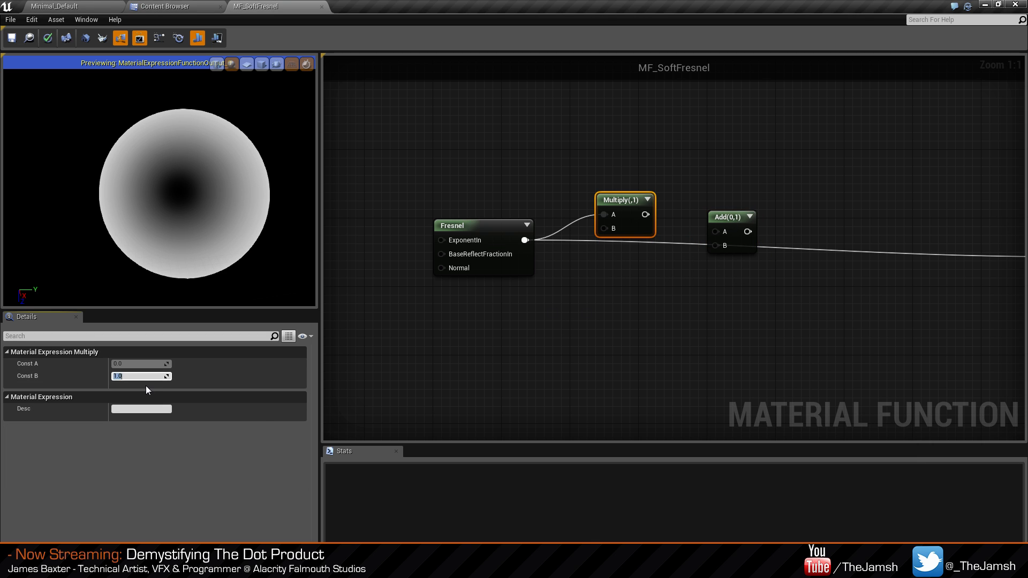
text(-1)
key(Return)
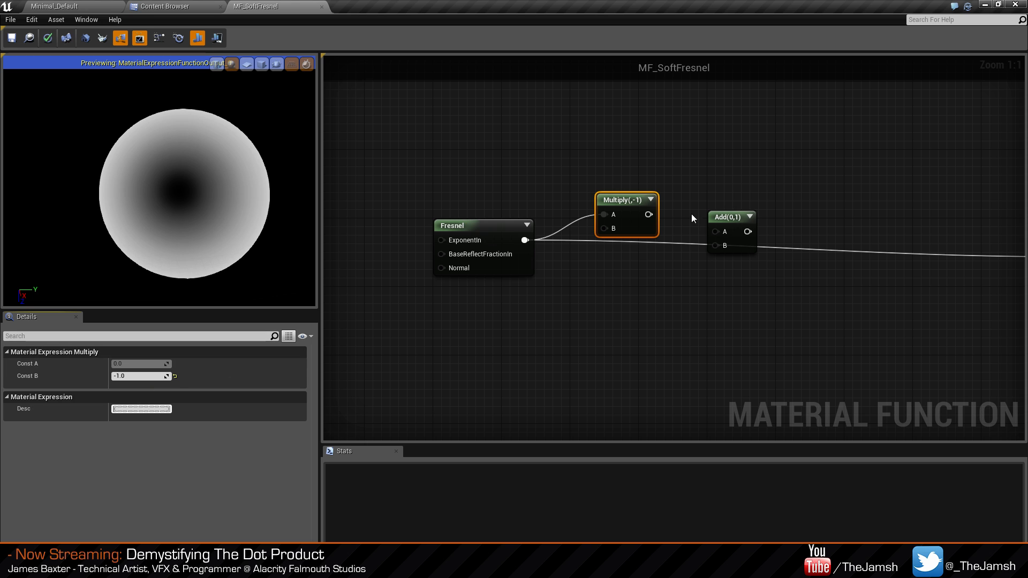
drag(637, 230, 614, 252)
Preview the Multiply node's result on the sphere and stop previewing it.
right_click(614, 251)
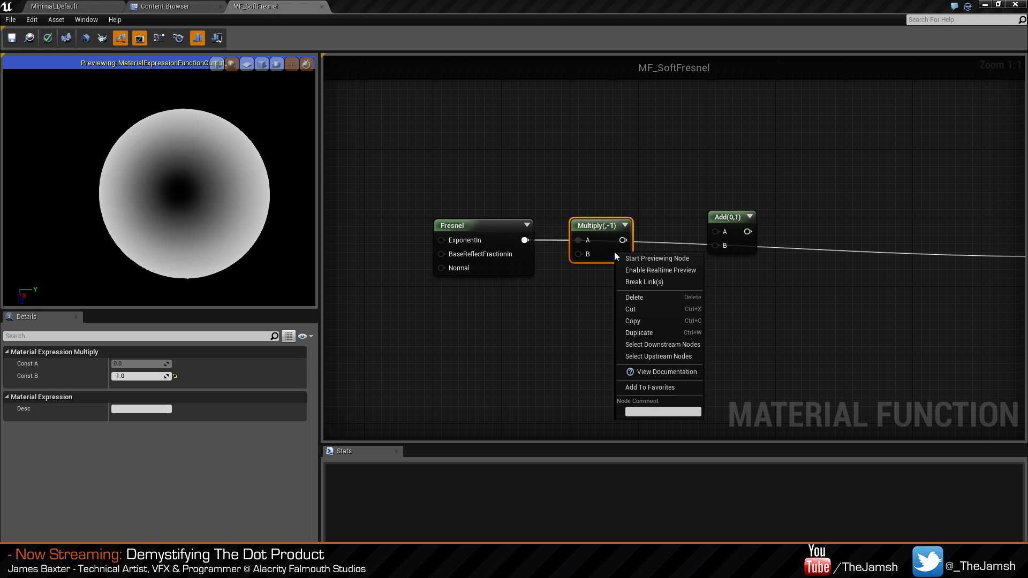
click(628, 258)
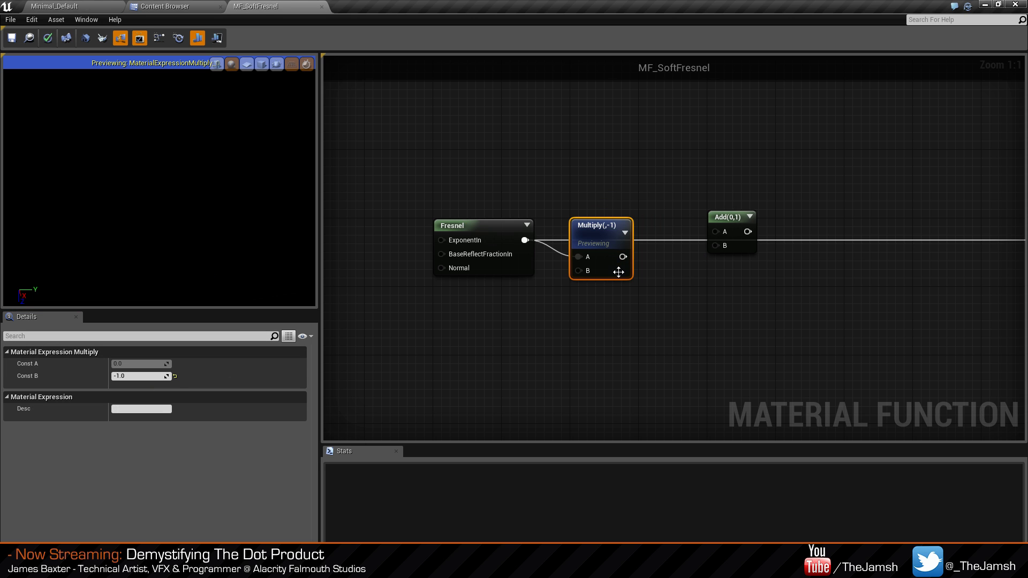
click(629, 321)
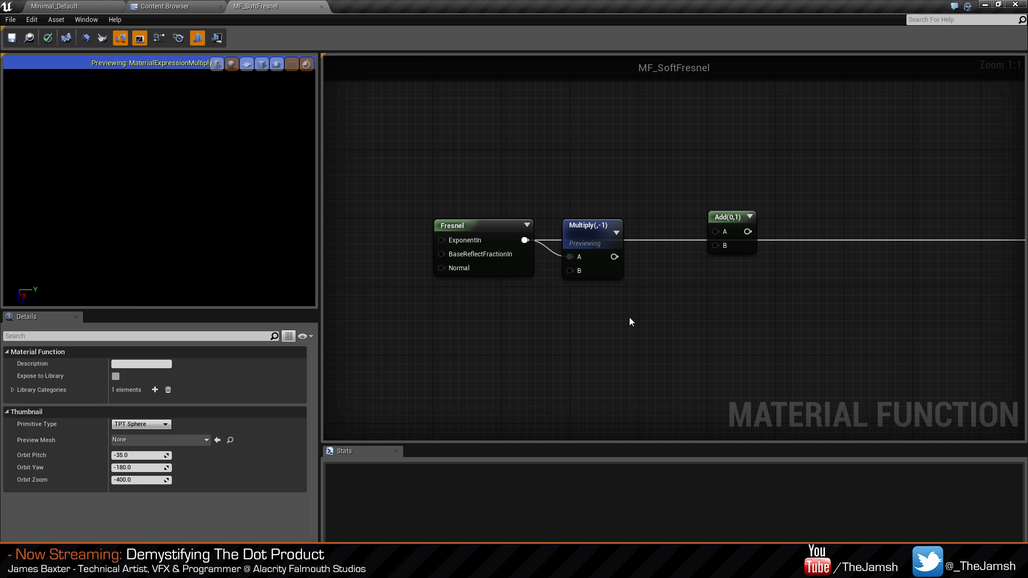
right_click(600, 275)
click(613, 279)
Connect the Multiply output to the Add node's A input, move Add closer and preview it on the sphere.
drag(715, 231, 615, 240)
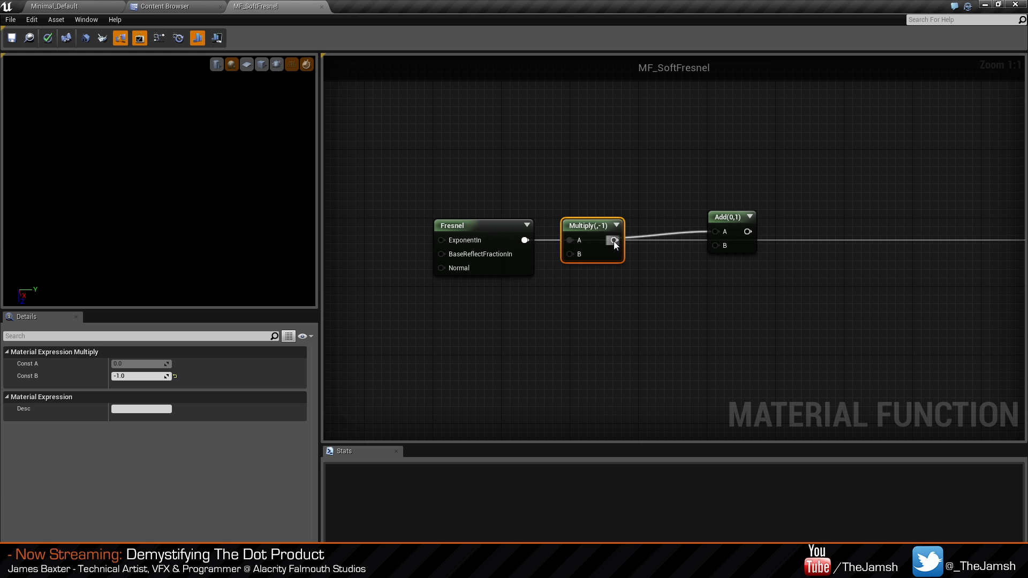
drag(730, 248, 684, 268)
right_click(697, 267)
click(708, 274)
click(658, 309)
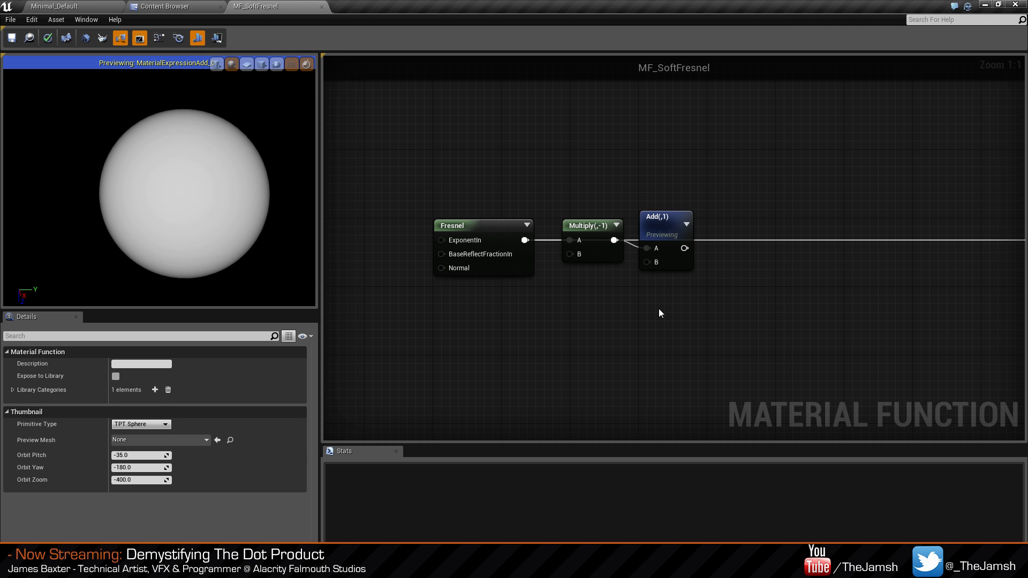
Align the Multiply and Add nodes in a row with Fresnel and connect Add's output to Output Fresnel.
drag(611, 255, 597, 261)
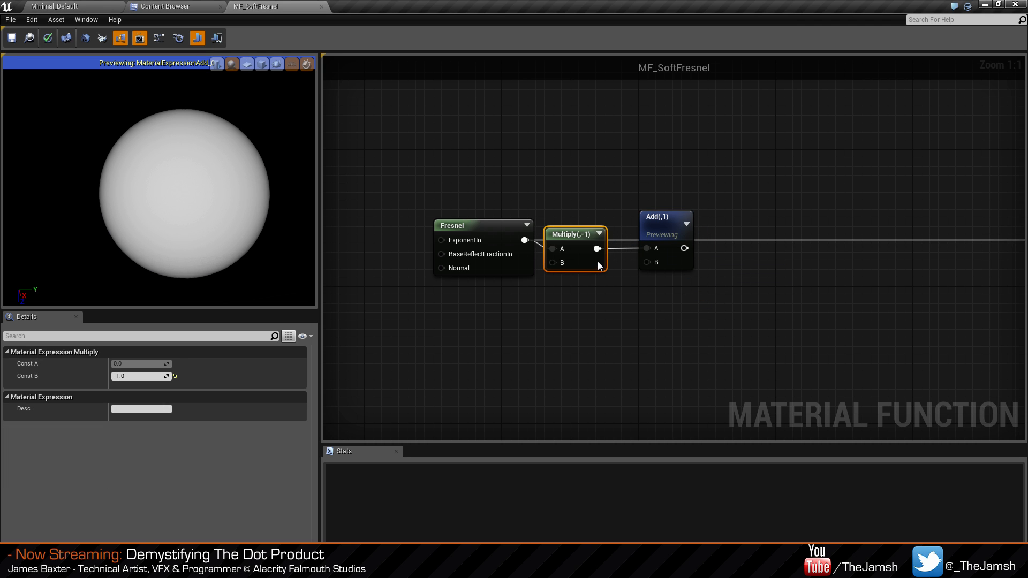
click(606, 272)
drag(675, 259, 658, 250)
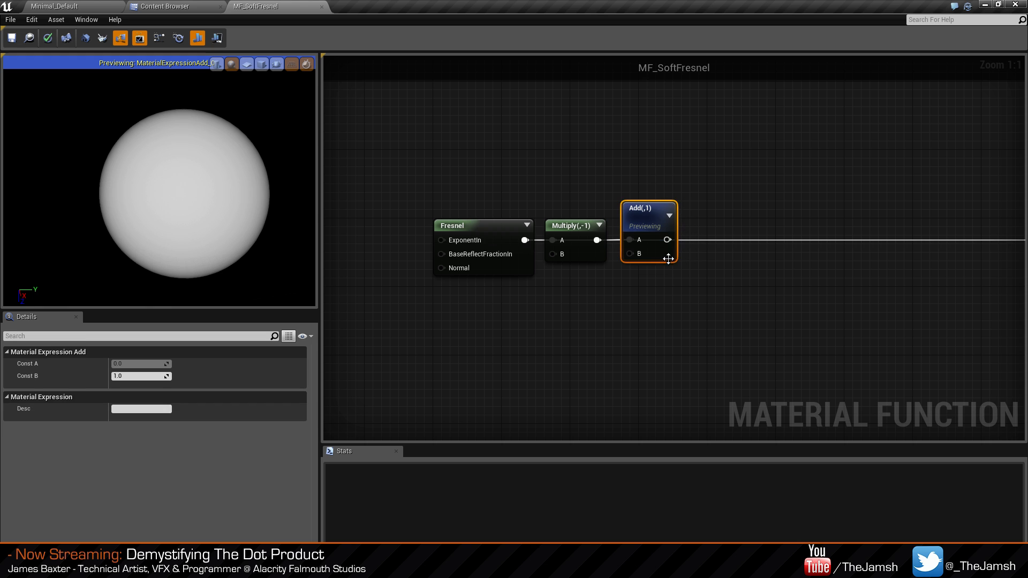
click(698, 276)
right_click(671, 242)
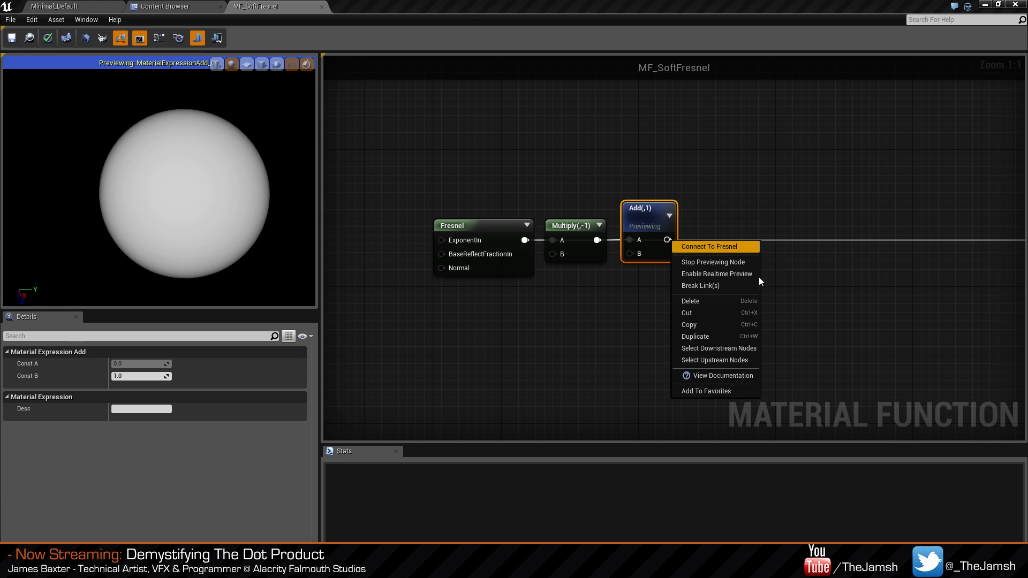
click(737, 252)
right_drag(598, 307, 642, 302)
drag(688, 317, 560, 225)
click(718, 281)
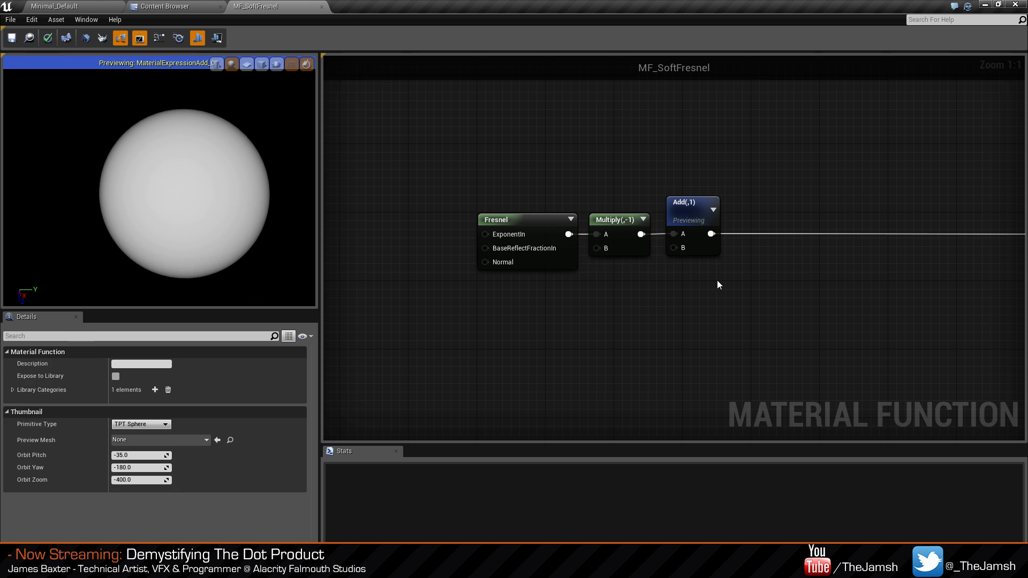
Try Exponent values of 5, 0.5, 0.1 and 0.003 on the Fresnel node while previewing Add.
right_drag(718, 280, 703, 281)
click(531, 243)
click(137, 364)
text(5)
key(Return)
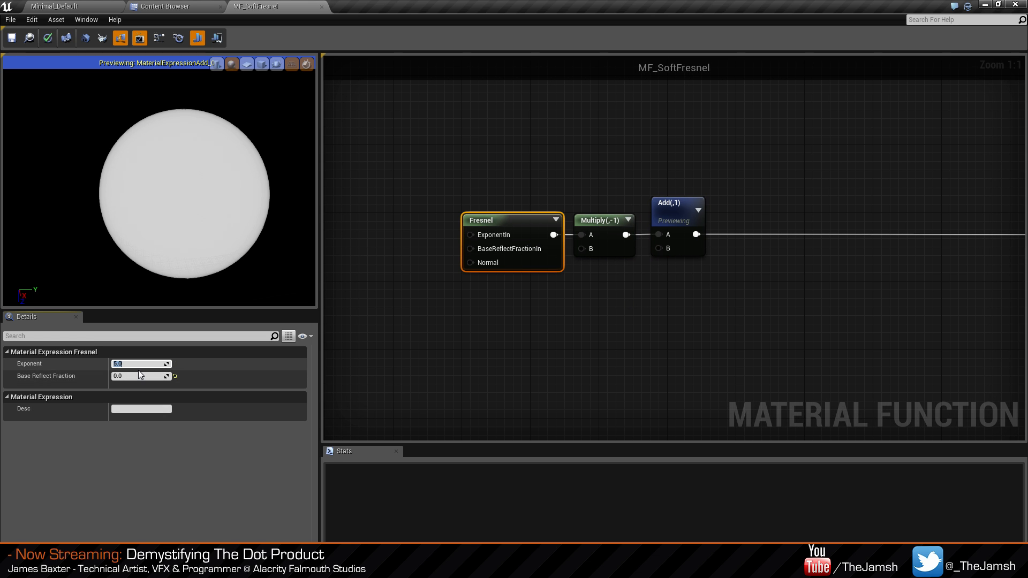
text(0.5)
key(Return)
text(.)
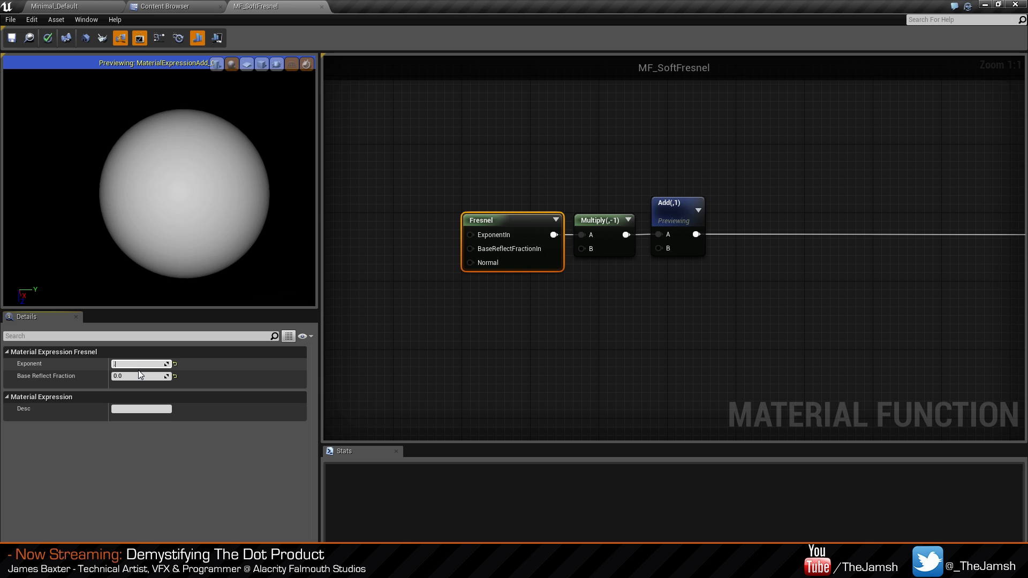
text(1)
key(Return)
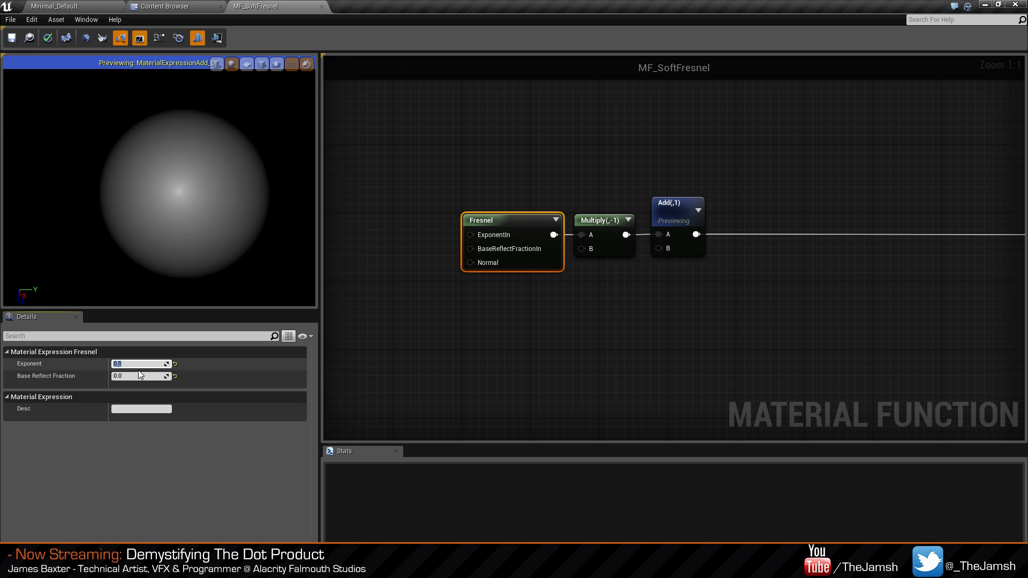
text(.003)
key(Return)
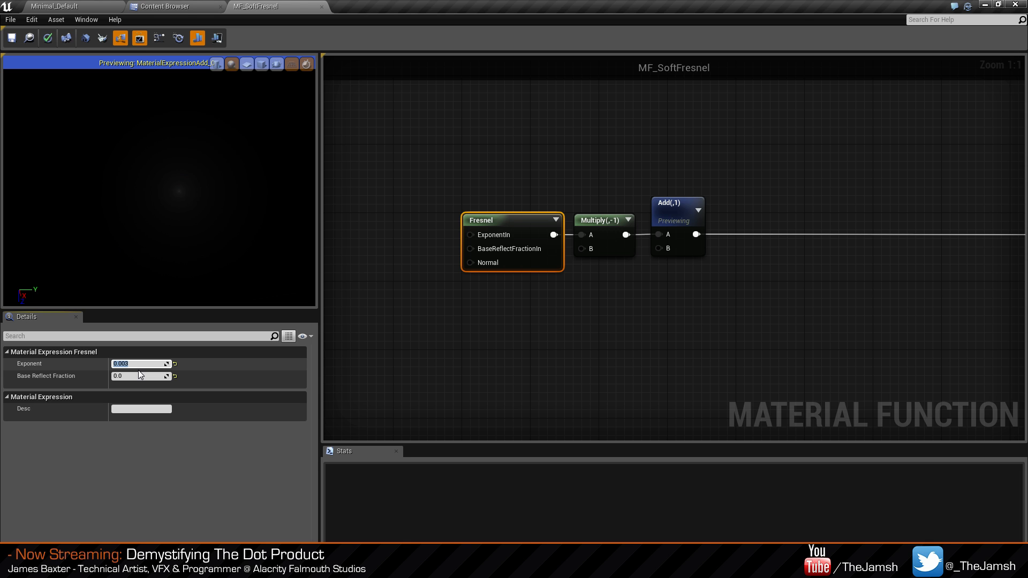
Try further Fresnel Exponent values of 2, 0.05 and 0.003, and return the Exponent to 1.
text(2)
key(Return)
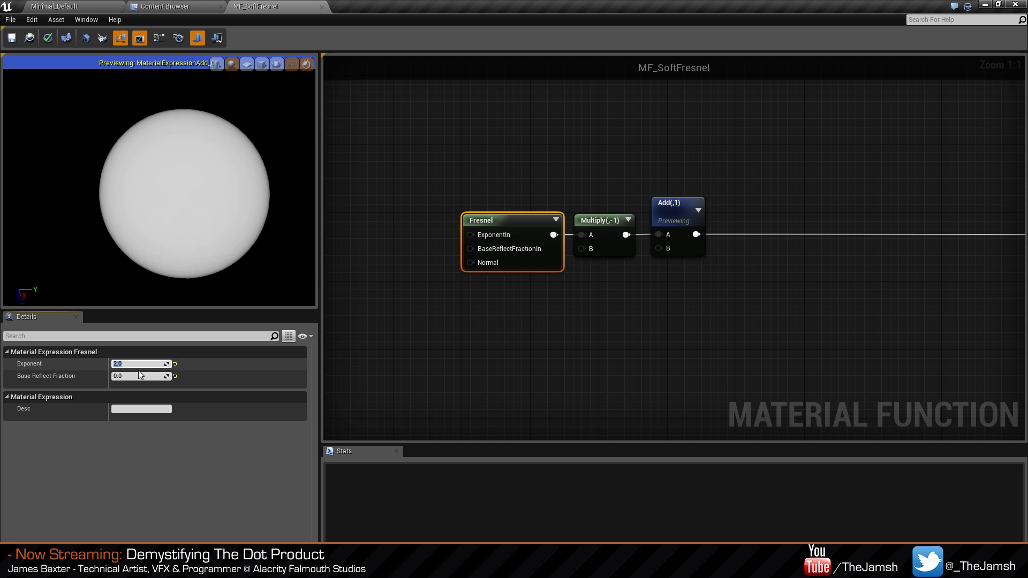
text(.05)
key(Return)
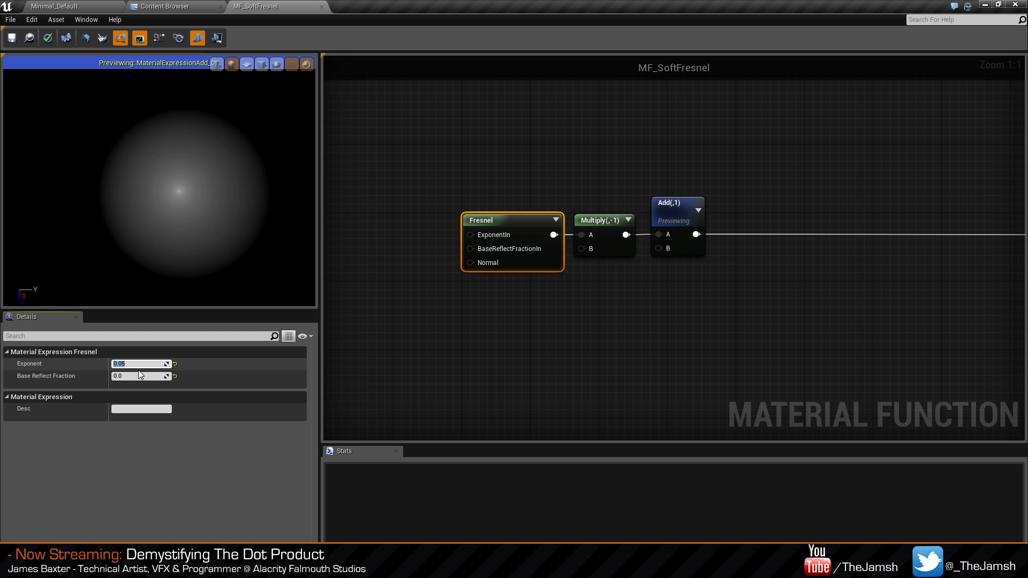
text(.003)
key(Return)
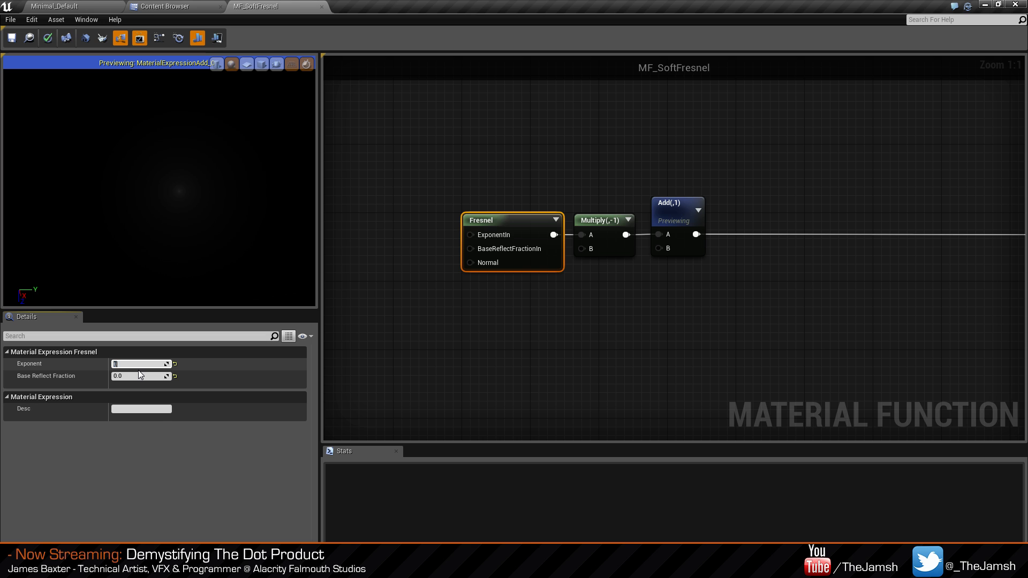
text(1)
key(Return)
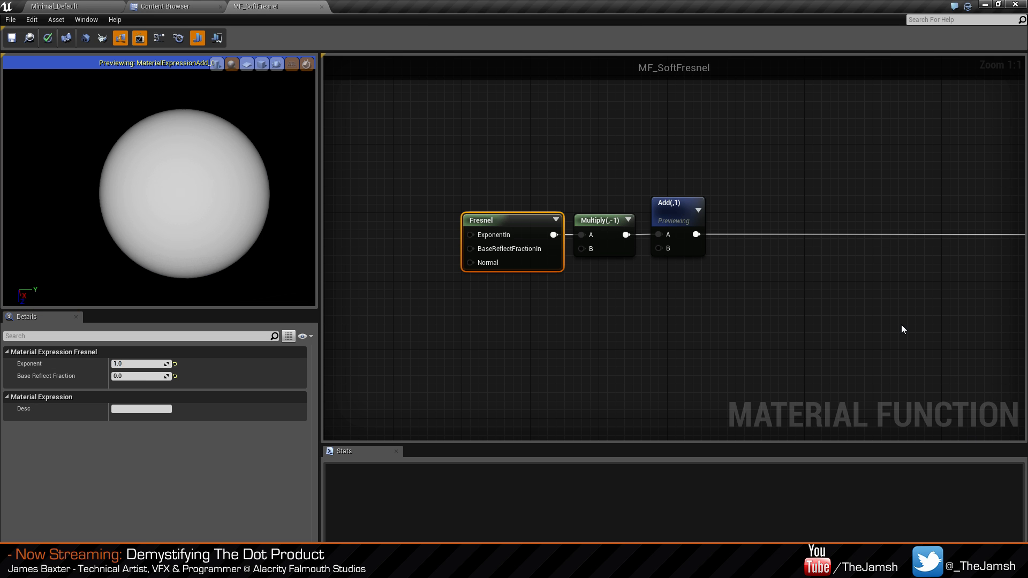
click(902, 328)
Stop previewing the Add node and align it with the Multiply node.
right_click(666, 201)
click(706, 205)
right_drag(821, 274, 792, 278)
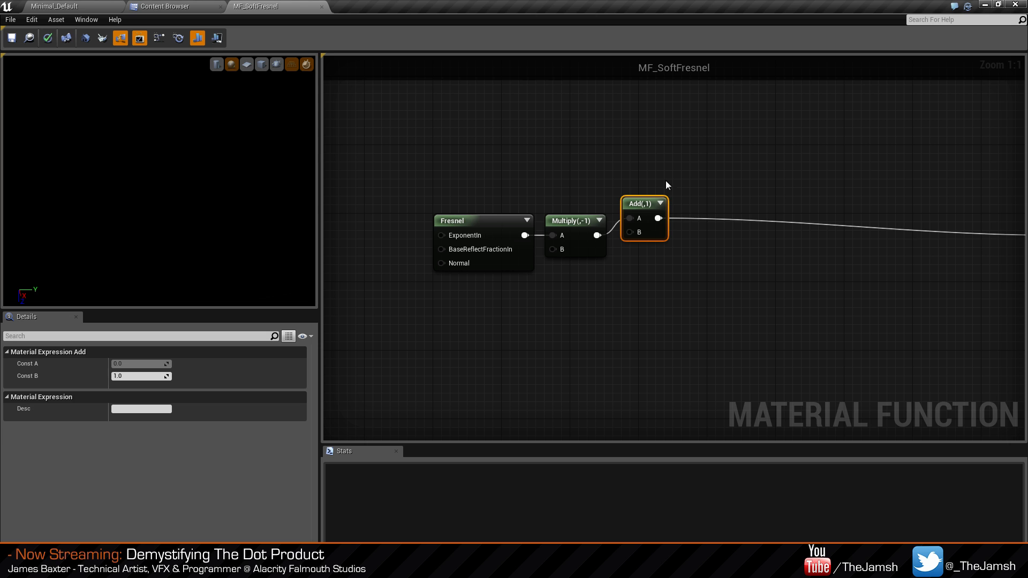
drag(637, 207, 635, 222)
click(702, 274)
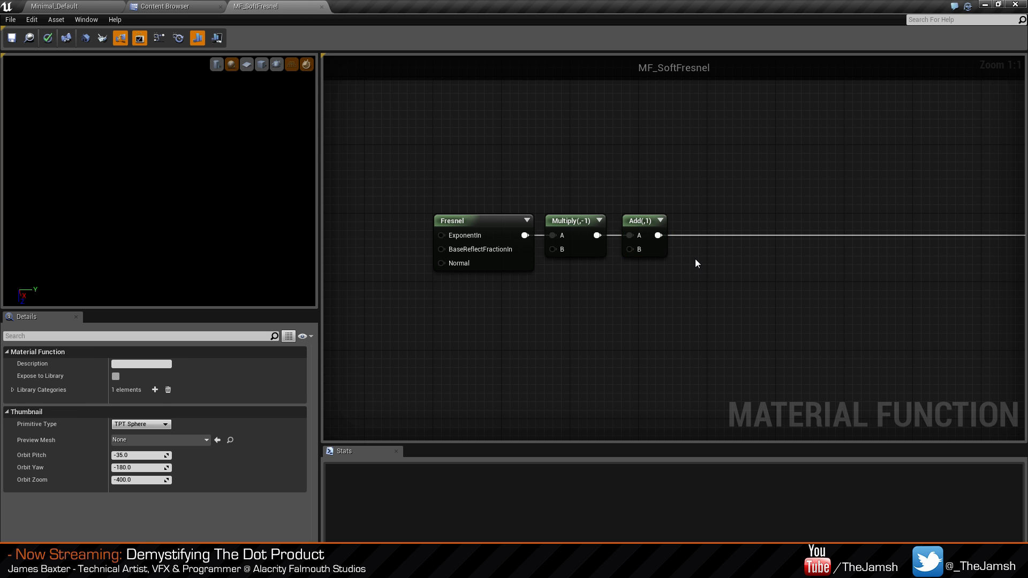
Add a second Multiply node just below the output wire and connect the Add output to its A input.
click(693, 259)
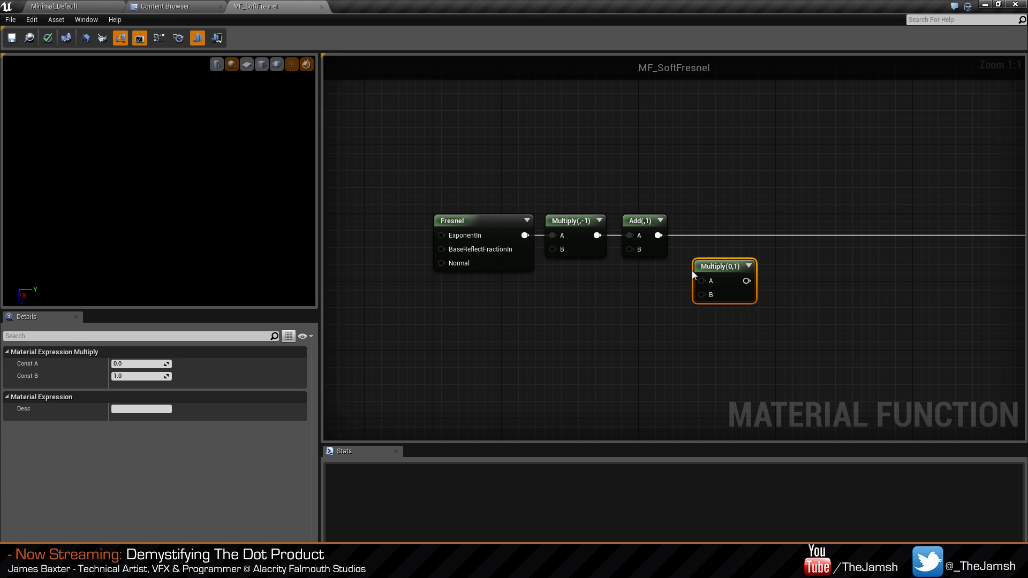
drag(701, 280, 658, 235)
drag(718, 264, 714, 252)
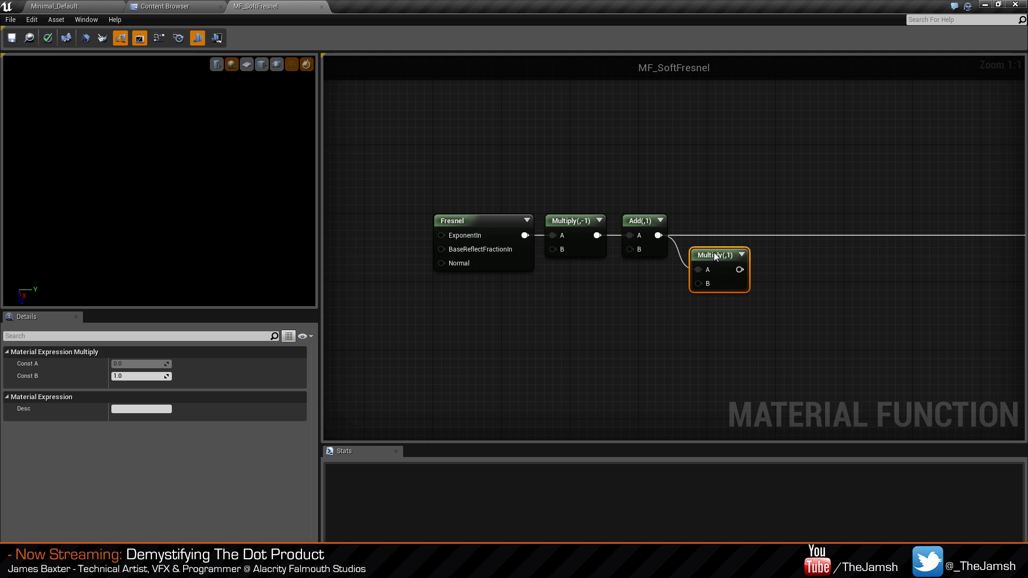
click(736, 336)
mouse_move(767, 330)
right_down()
mouse_move(747, 319)
mouse_move(759, 322)
right_up()
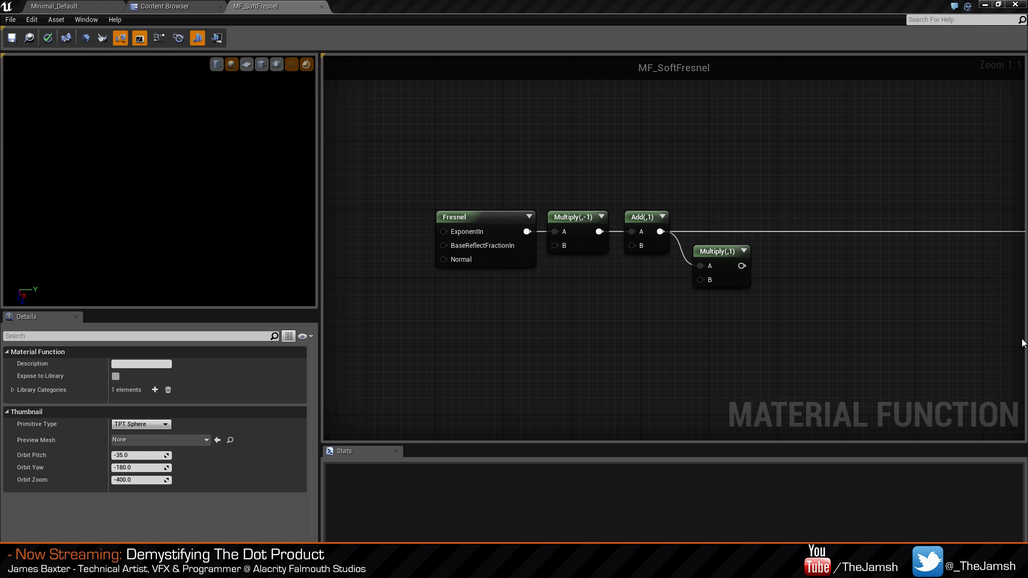
Set Const B of the new Multiply node after Add to 20 and preview that node.
right_drag(821, 309, 783, 296)
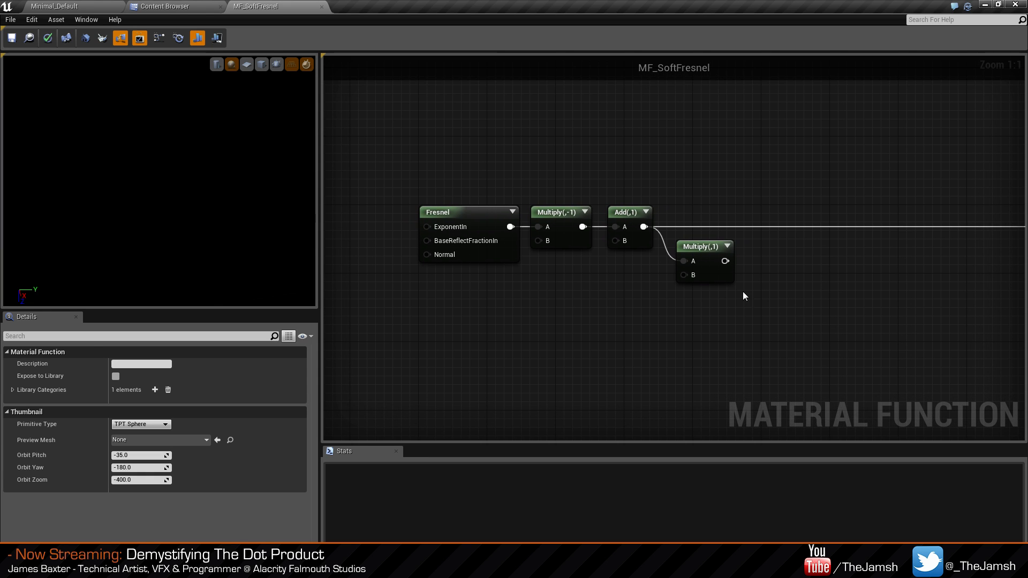
click(720, 273)
click(166, 377)
text(20)
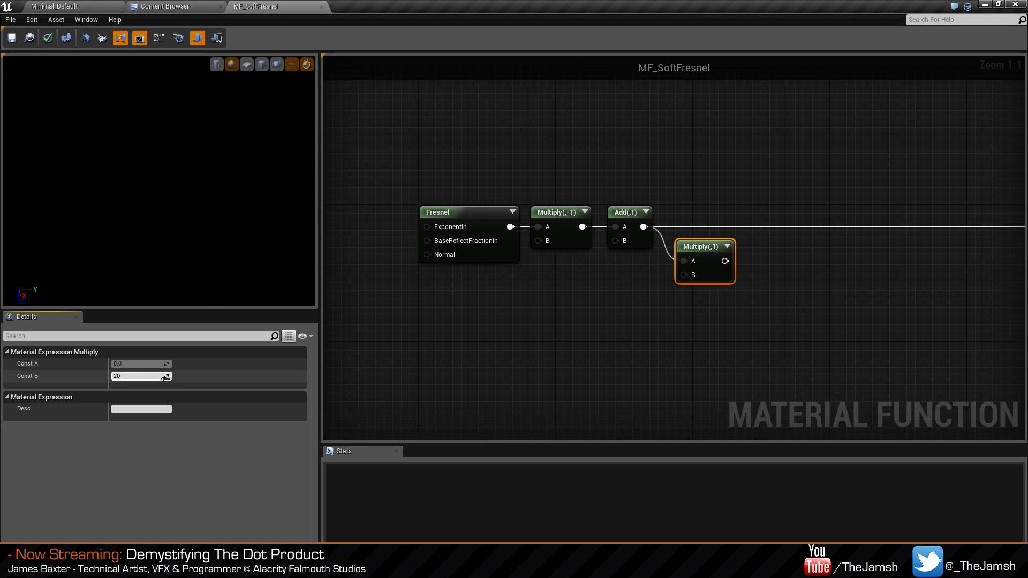
key(Return)
right_click(713, 267)
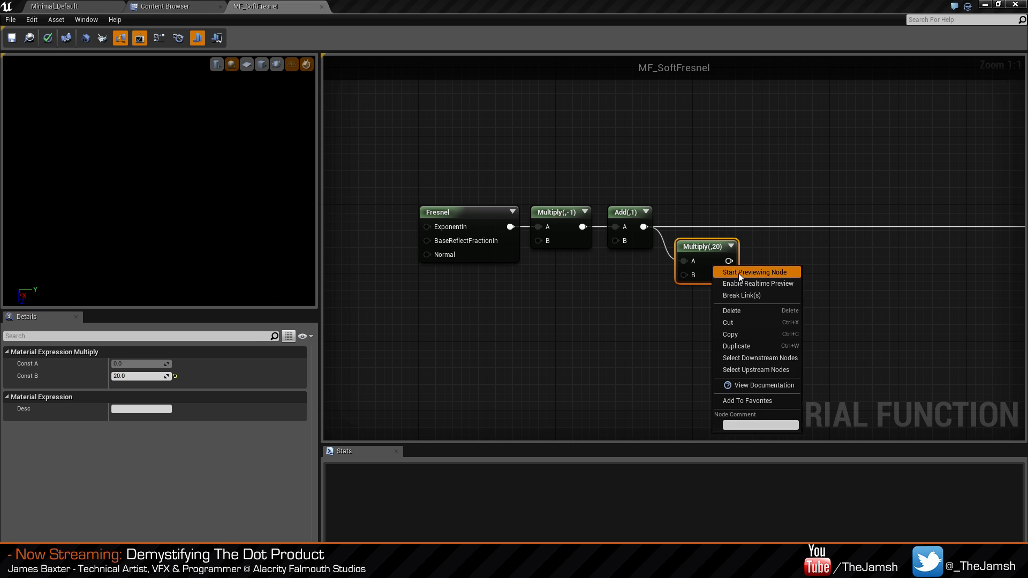
click(738, 272)
right_drag(819, 334, 792, 320)
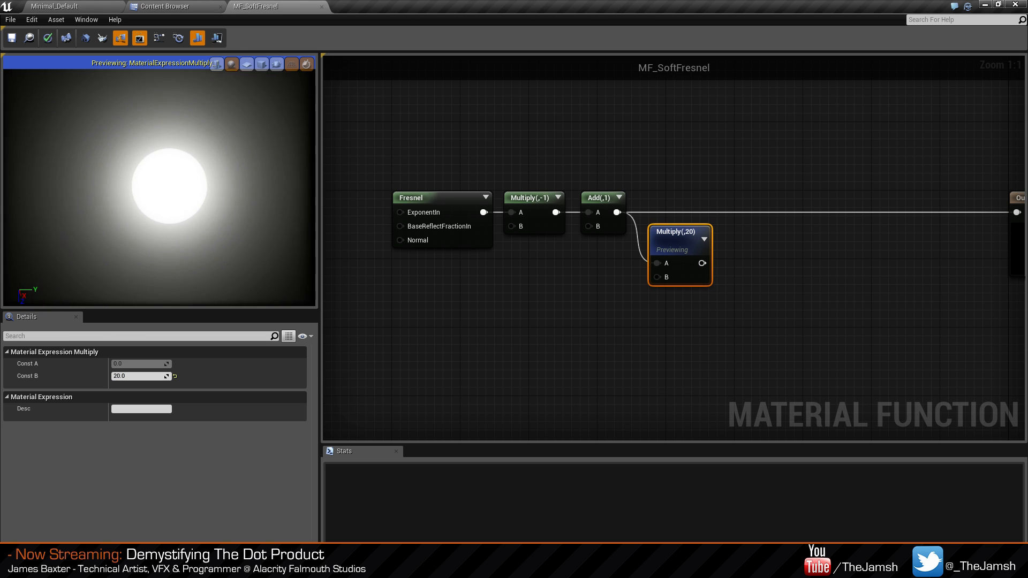
click(701, 294)
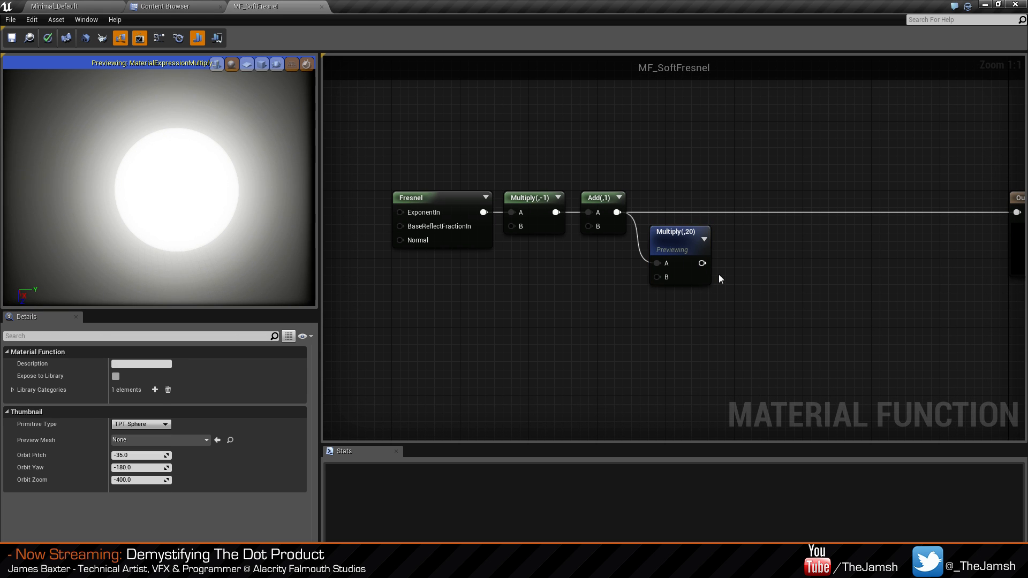
Add a Subtract node beside the Multiply(,20) node and connect the Multiply output to its A input.
right_click(718, 275)
text(subtra)
key(Return)
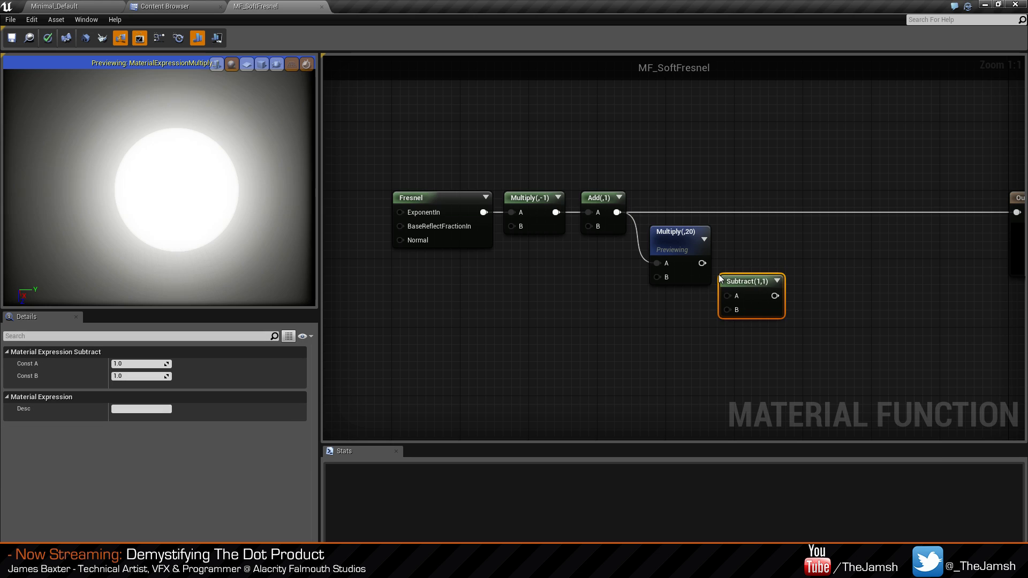
drag(760, 294, 793, 269)
drag(700, 263, 765, 274)
drag(792, 290, 775, 289)
Set the Subtract node's Const B to 0.0035.
click(138, 376)
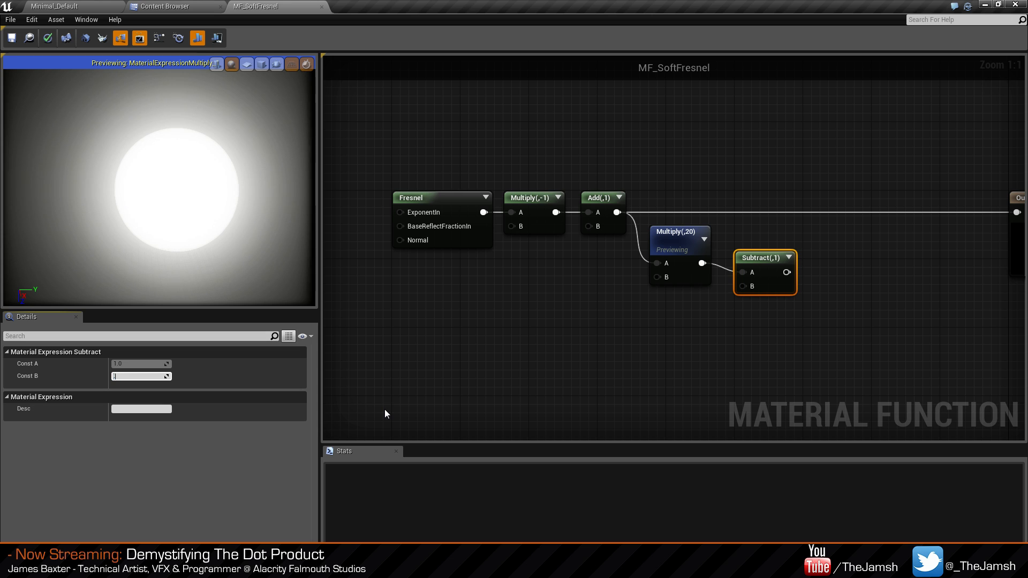
text(0.0035)
key(Return)
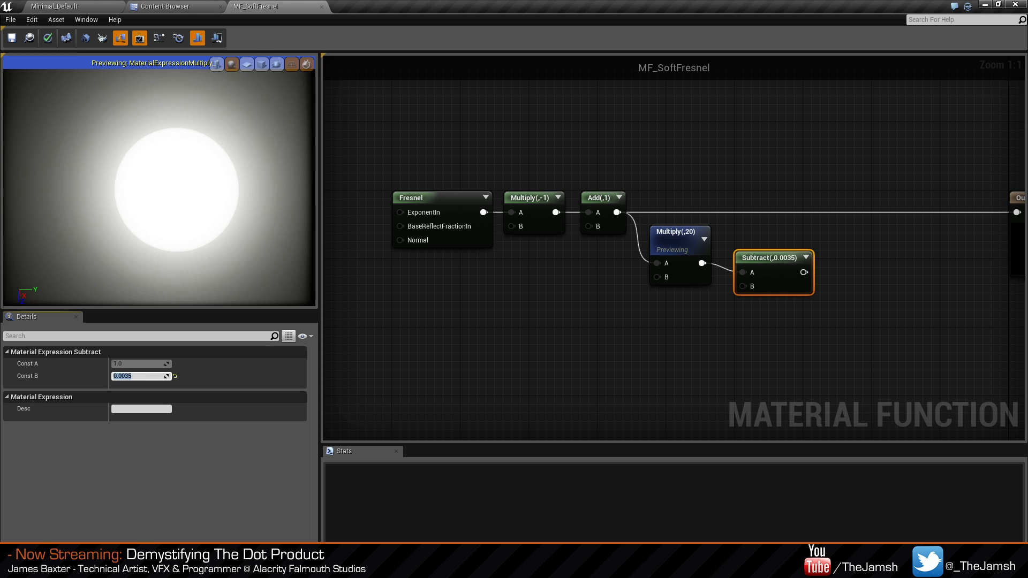
click(773, 320)
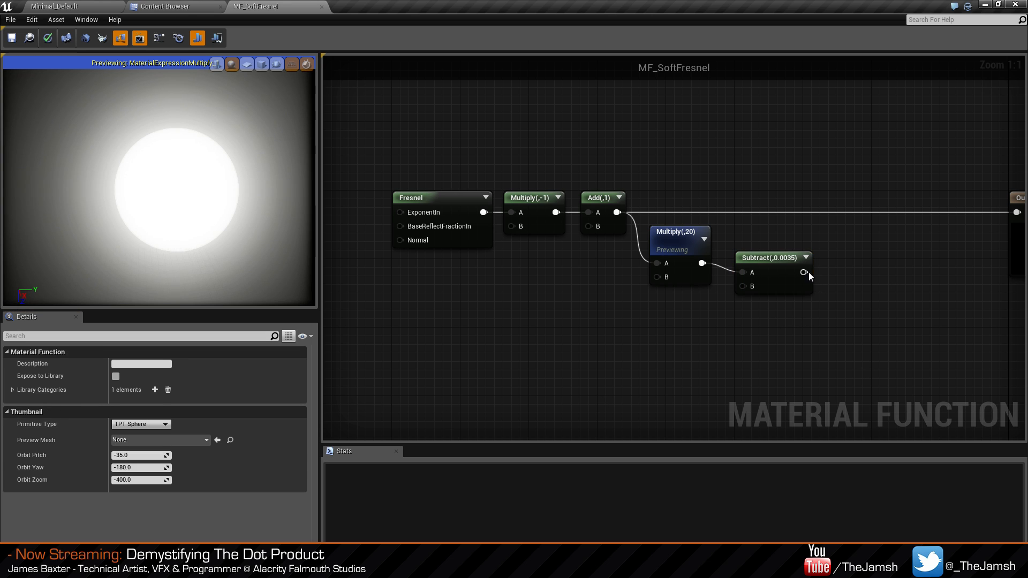
Add a Clamp node fed by the Subtract output and preview it.
drag(804, 272, 834, 281)
text(clamp)
key(Return)
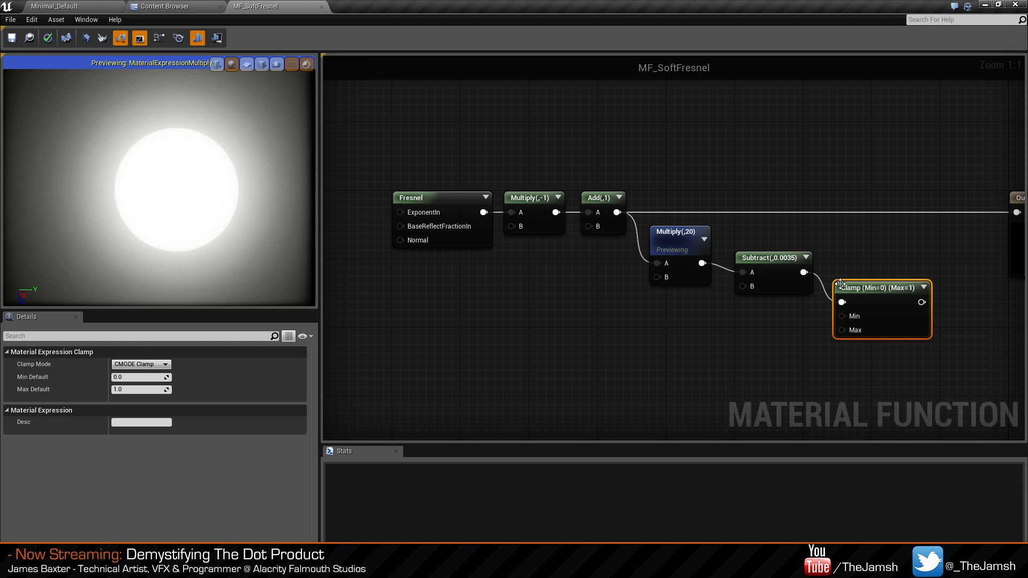
right_click(891, 331)
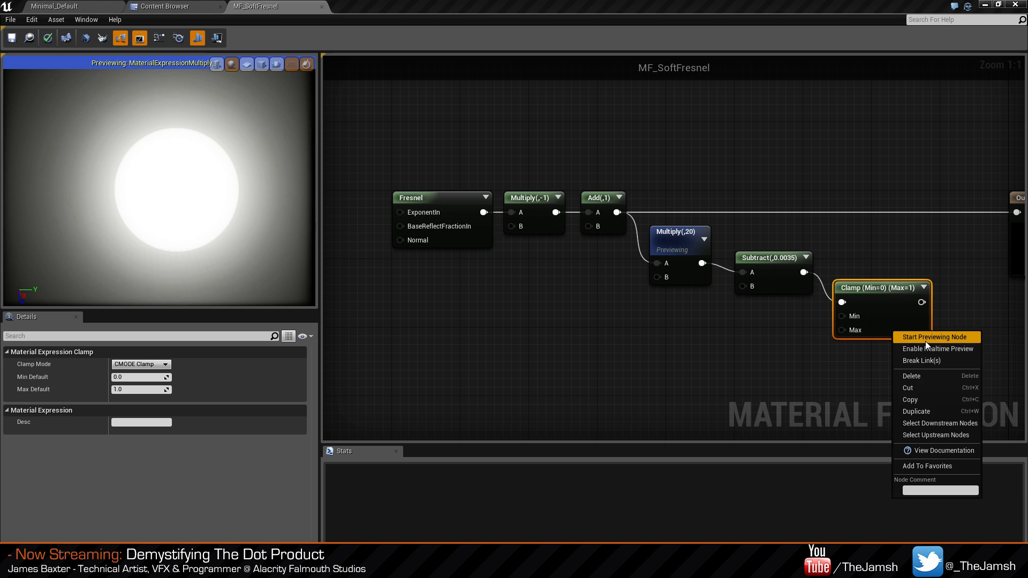
click(912, 337)
Align Subtract and Clamp closely behind the Multiply(,20) node and shift the whole chain further from the output.
drag(913, 347, 904, 308)
click(818, 305)
drag(782, 290, 770, 265)
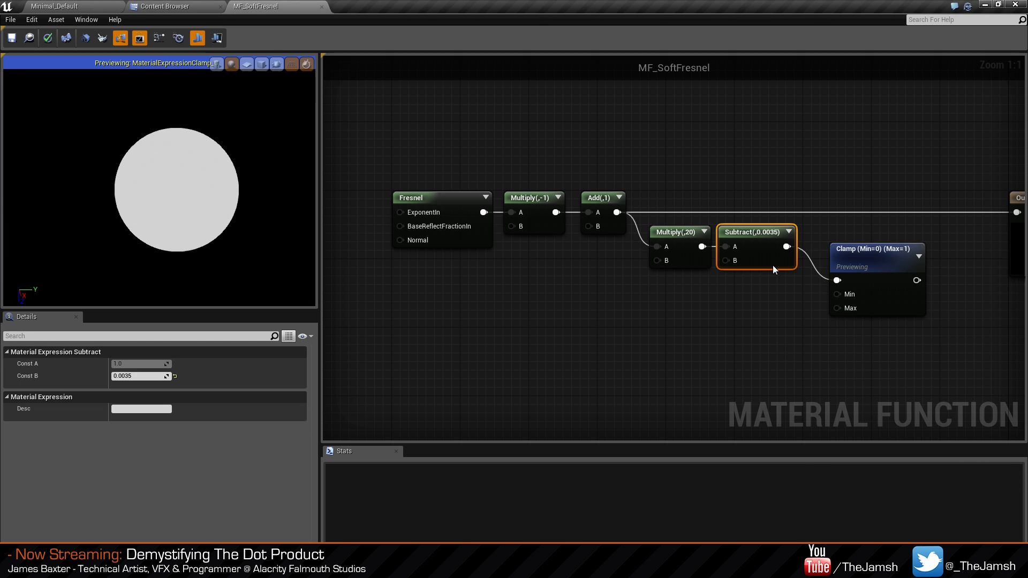
drag(866, 290, 840, 273)
drag(859, 343, 420, 204)
right_drag(419, 204, 558, 209)
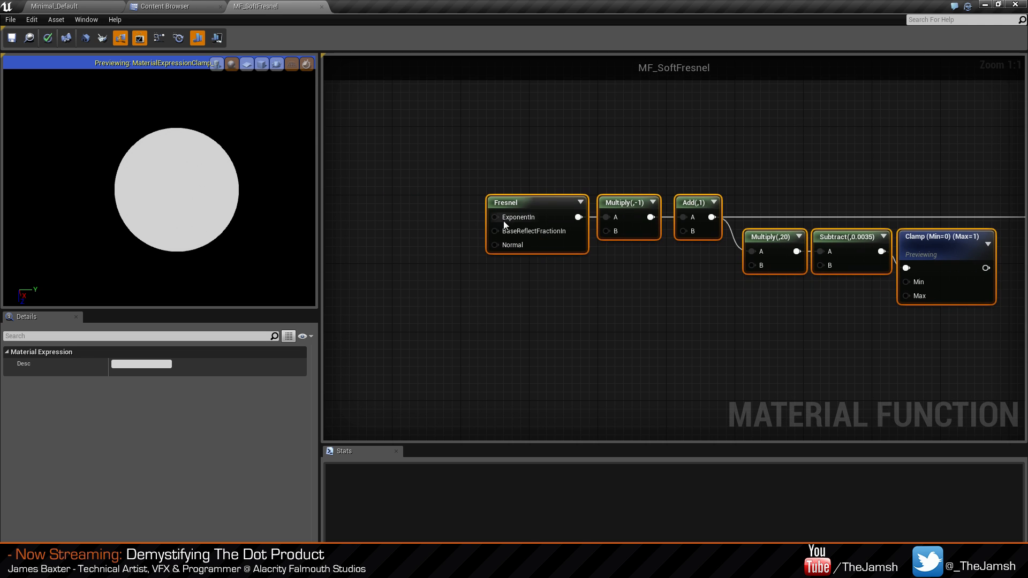
drag(529, 205, 502, 205)
click(611, 357)
Add a Multiply node below and after Clamp and connect the Clamp output to its A input.
right_drag(859, 397, 700, 377)
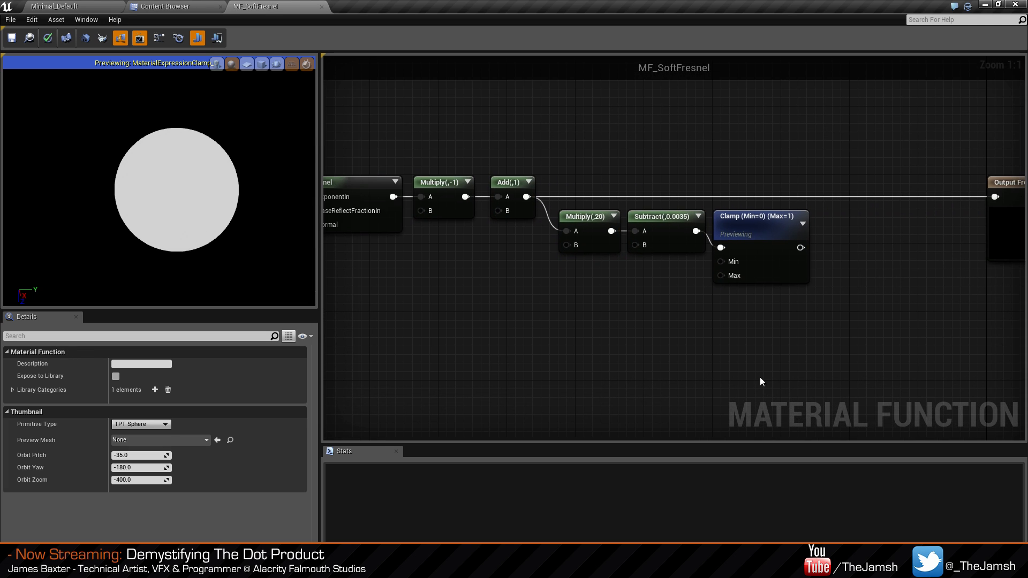
key(m)
click(830, 271)
drag(839, 292, 800, 248)
Select the whole Fresnel node chain and move it slightly further away from the Output Fresnel node.
right_drag(746, 305, 773, 317)
scroll(773, 316, down, 1)
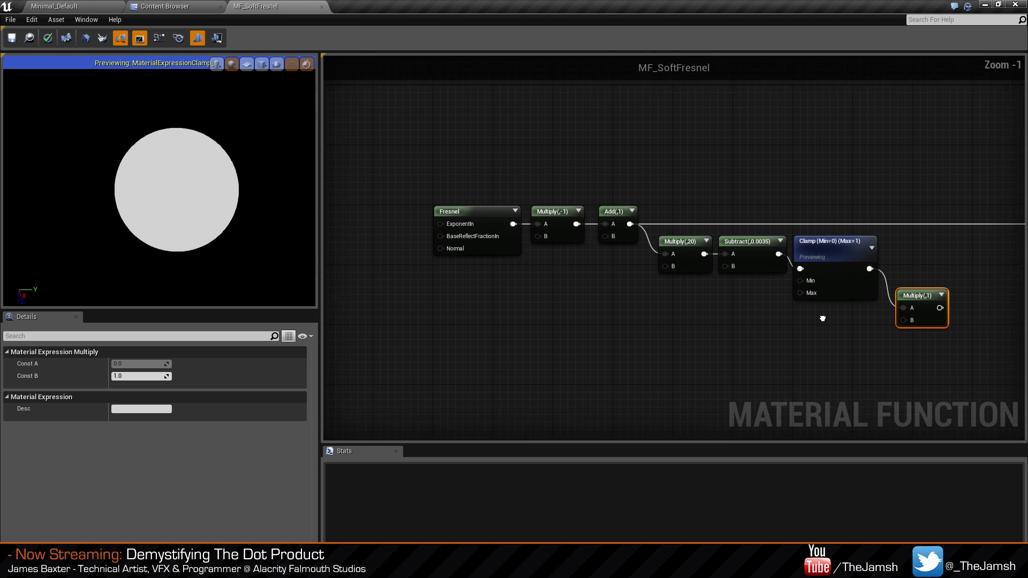
drag(471, 131, 905, 348)
drag(940, 304, 875, 300)
click(878, 343)
right_drag(857, 337, 839, 329)
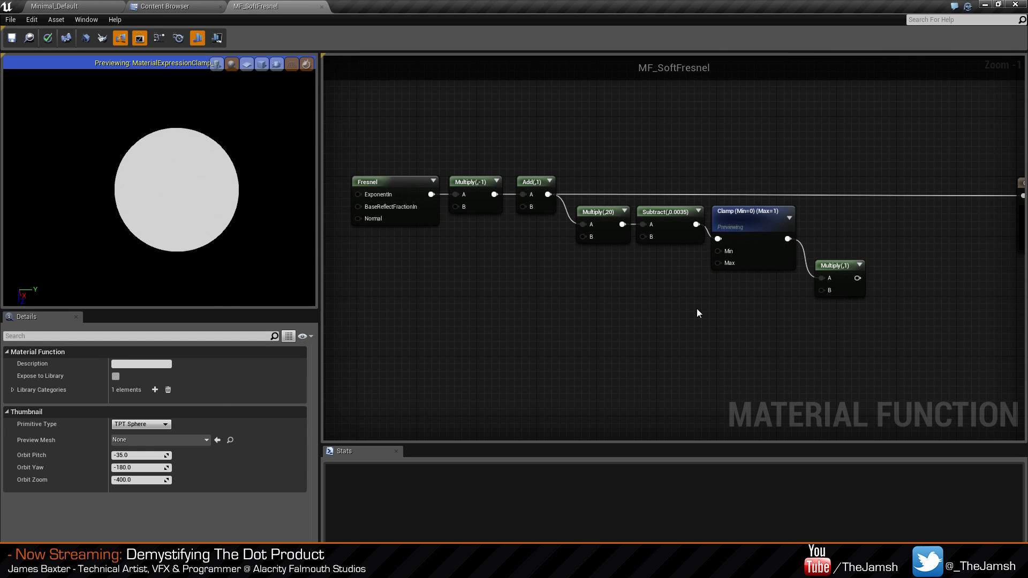
Connect the last Multiply node's output to the Output Fresnel node, replacing the direct link from Add.
scroll(695, 311, down, 2)
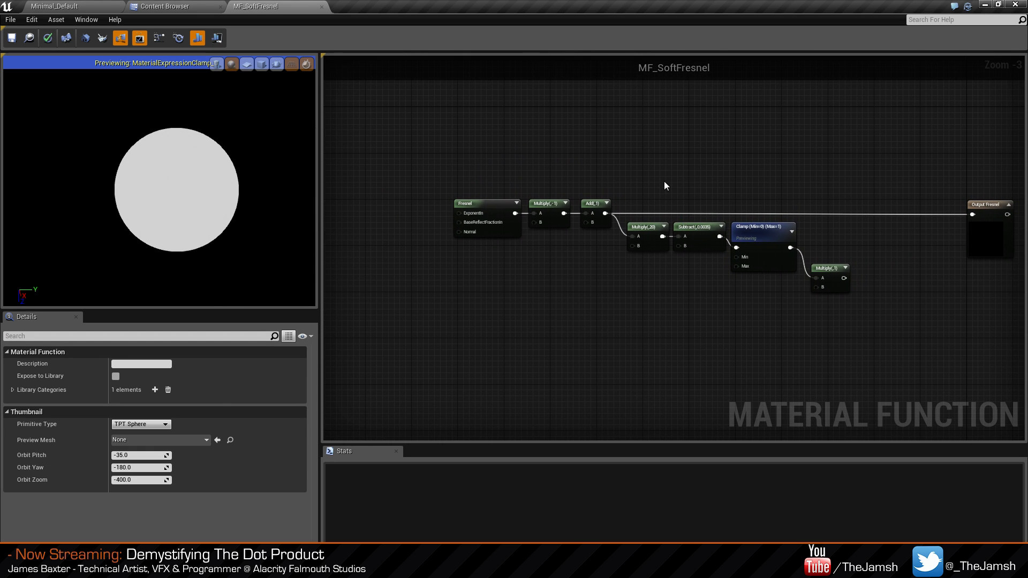
drag(485, 160, 972, 215)
click(810, 303)
right_drag(810, 303, 821, 317)
scroll(844, 246, up, 3)
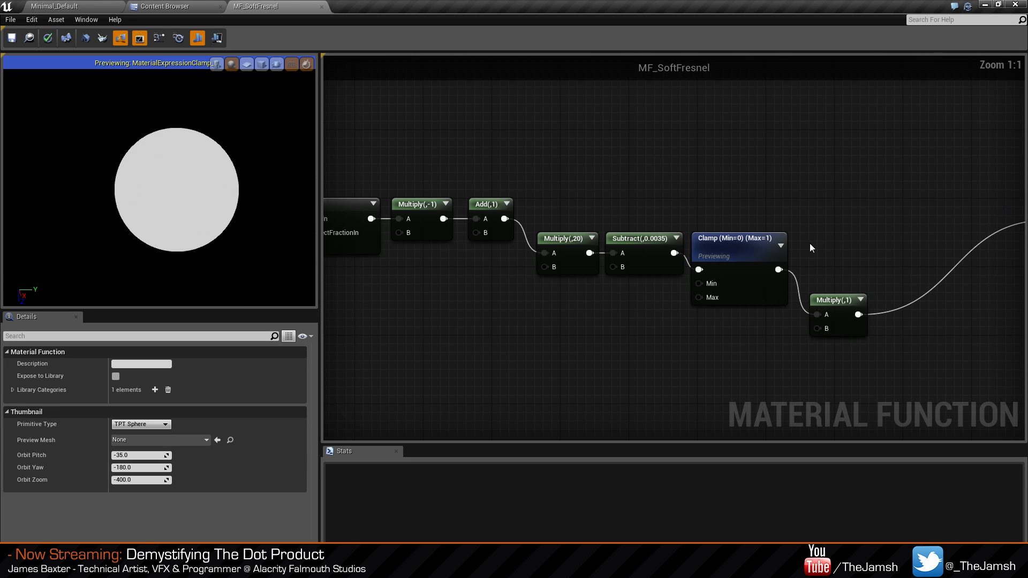
Add a function input node below Clamp and set its Input Type to Function Input Scalar.
click(731, 341)
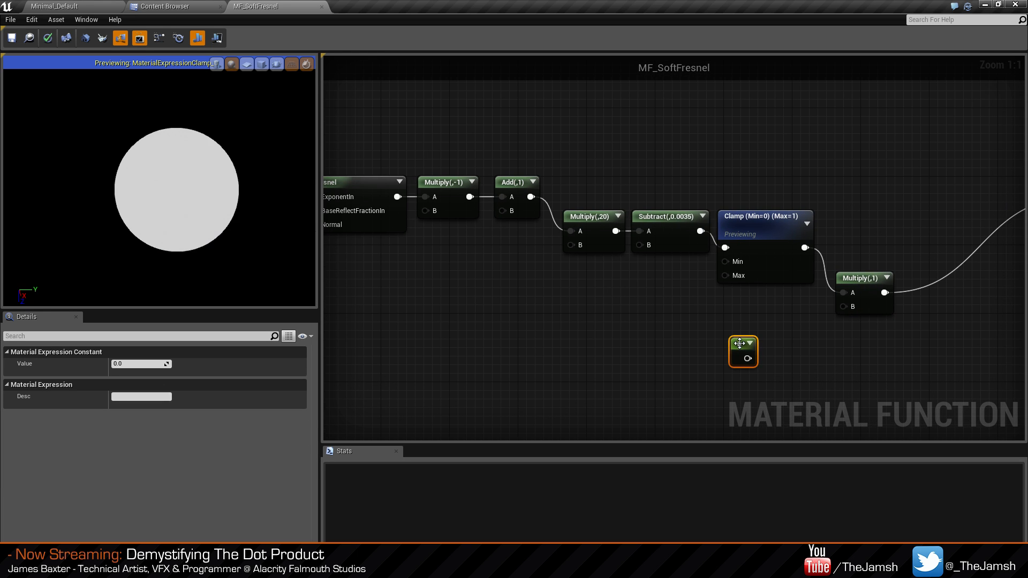
key(Delete)
right_click(706, 323)
text(input)
key(Return)
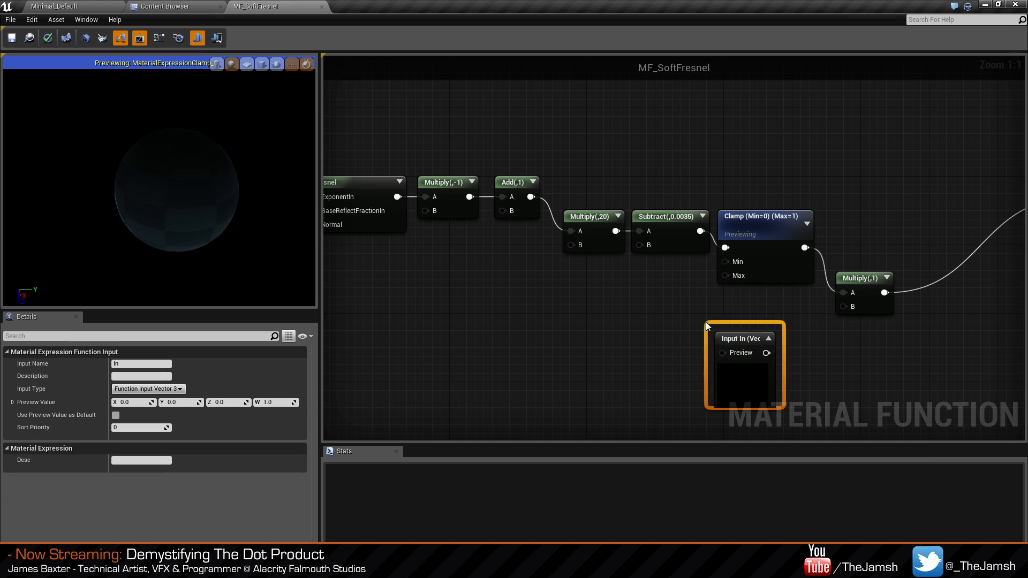
drag(762, 385, 760, 352)
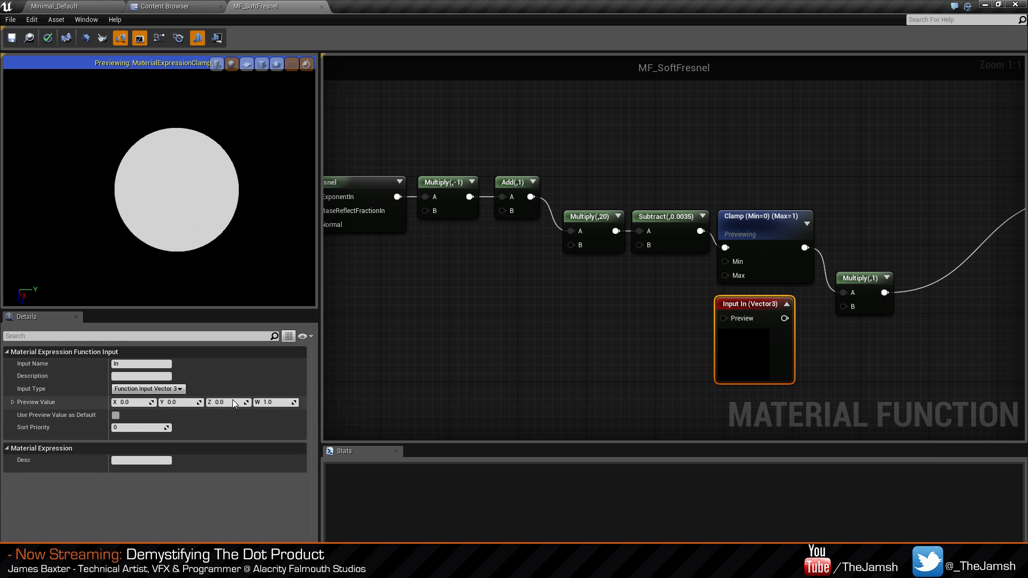
click(152, 390)
click(162, 401)
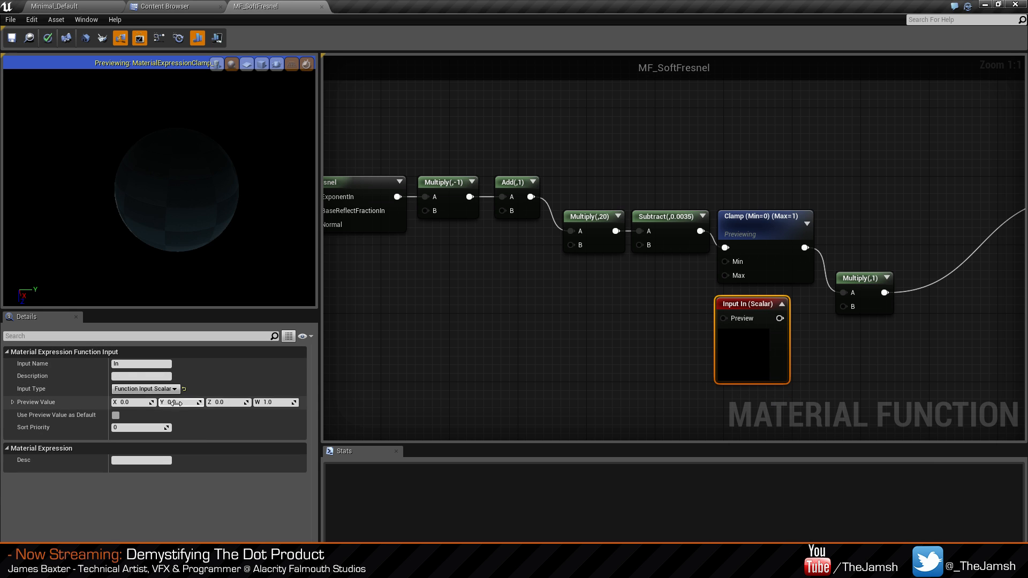
Name the scalar function input Soft Edge Core Brightness.
click(134, 364)
text(Soft E)
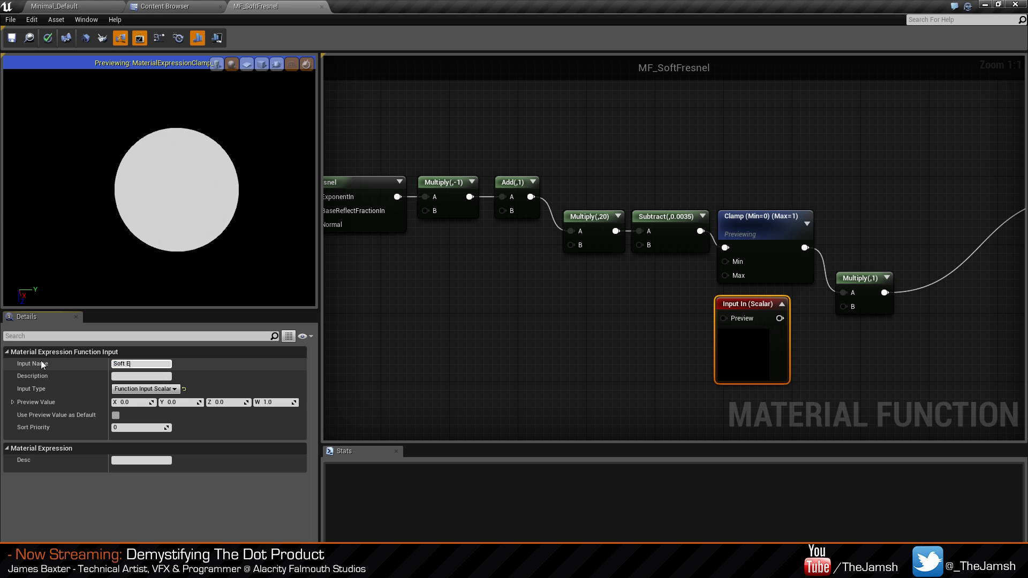
text(dge Core Brightness)
key(Return)
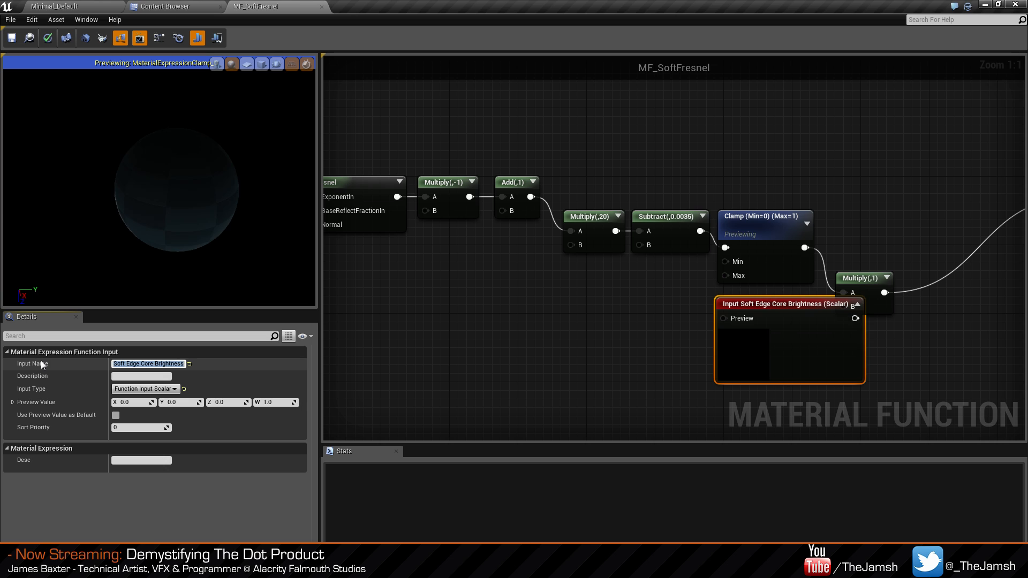
Use the brightness input's preview value as default with X at 20, and connect it to the last Multiply's B input.
click(115, 415)
click(127, 402)
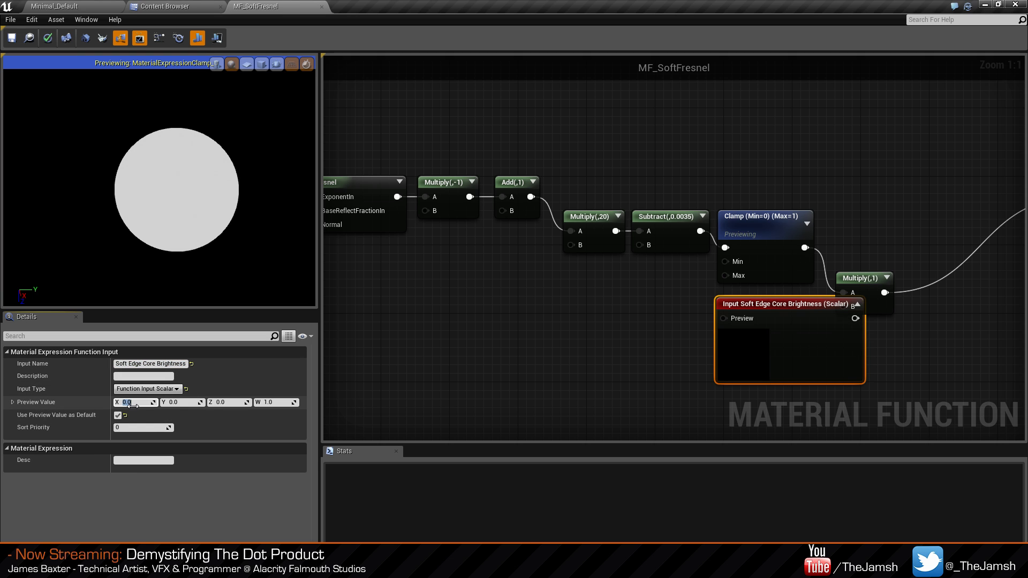
text(20)
key(Tab)
drag(842, 342, 843, 307)
click(867, 306)
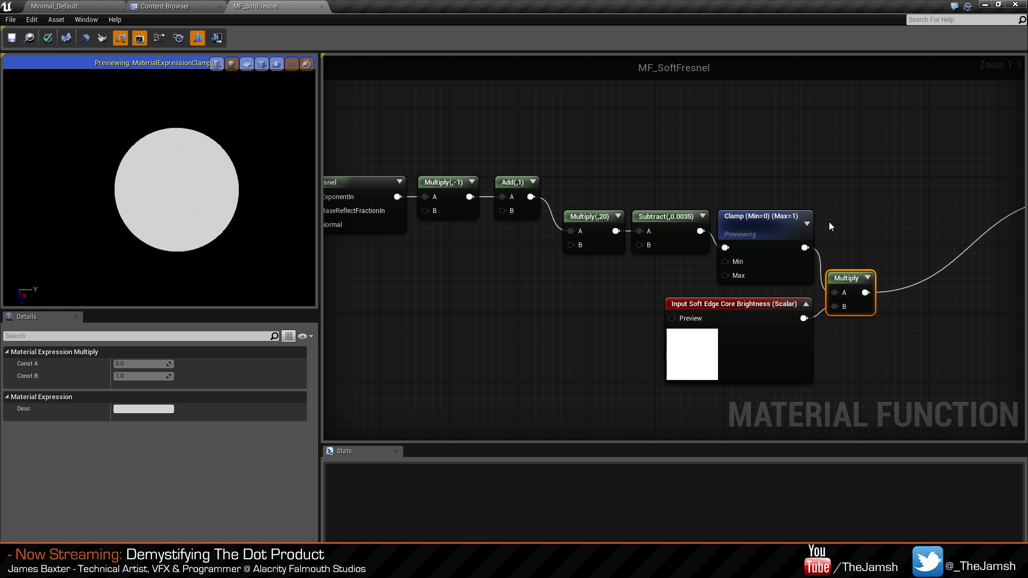
Preview the Output Fresnel node instead of the Clamp node.
click(807, 224)
right_click(786, 234)
right_click(883, 219)
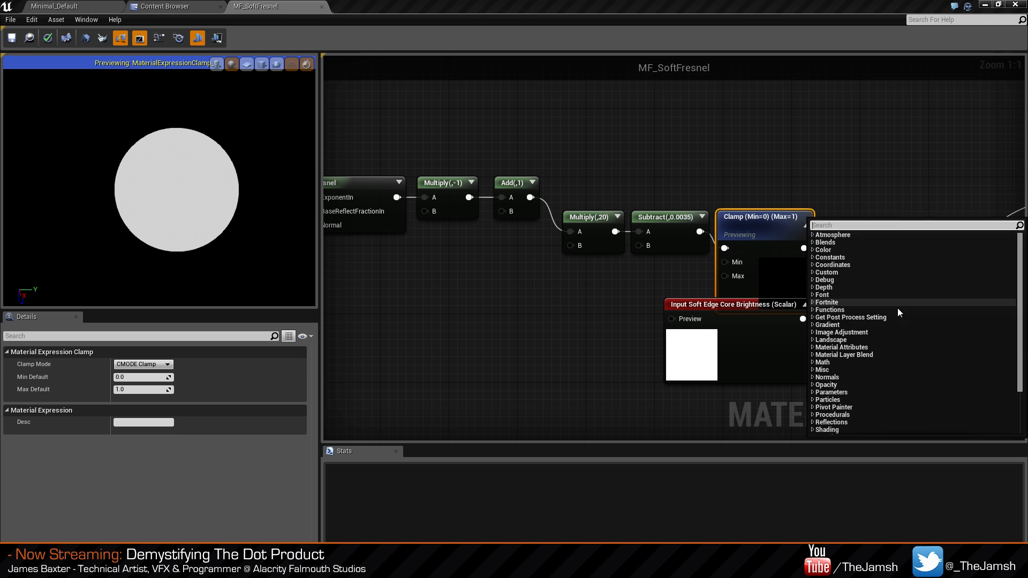
click(920, 199)
right_drag(921, 199, 716, 226)
right_drag(915, 248, 910, 248)
right_click(910, 248)
click(913, 254)
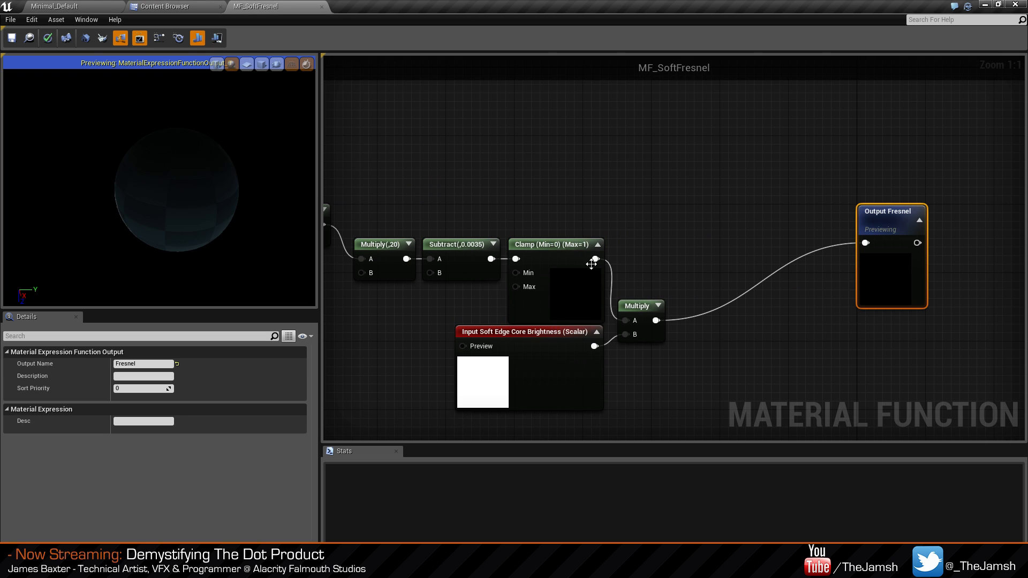
Try Exponent values of 0.05 and 0 on the Fresnel node while previewing Output Fresnel.
right_drag(363, 214, 645, 205)
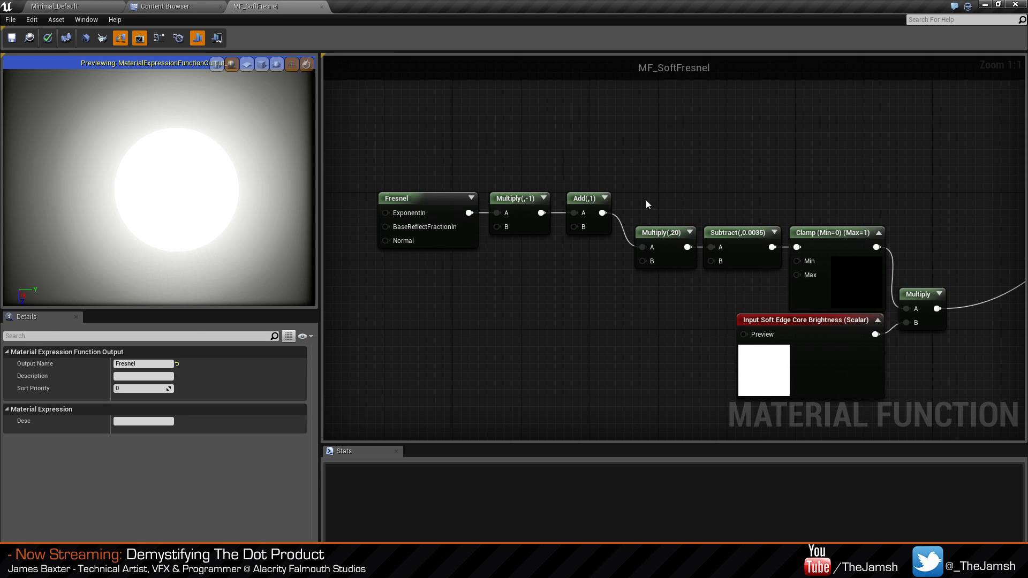
click(432, 207)
click(142, 364)
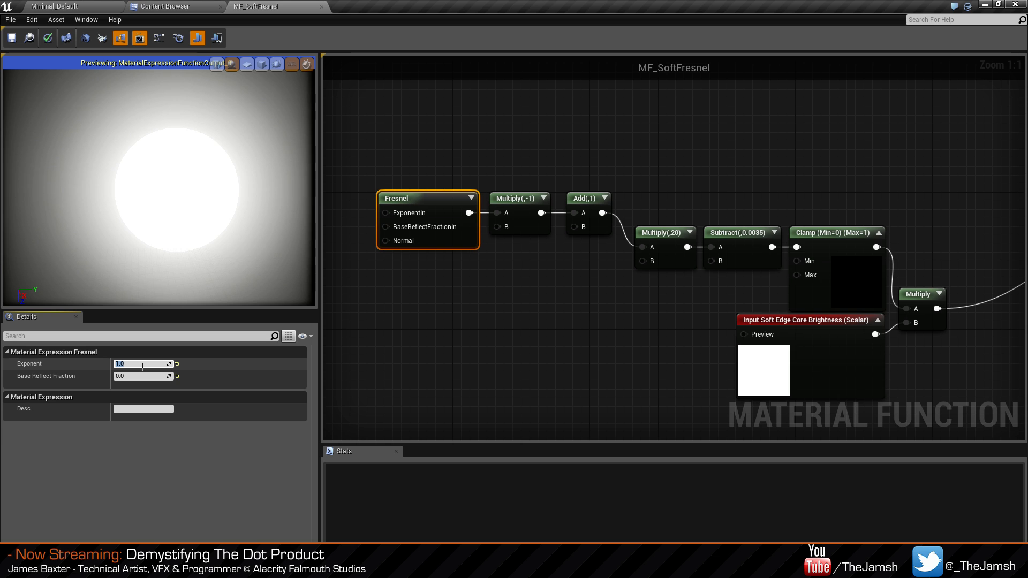
text(0.05)
key(Return)
text(0)
key(Return)
key(Tab)
click(583, 288)
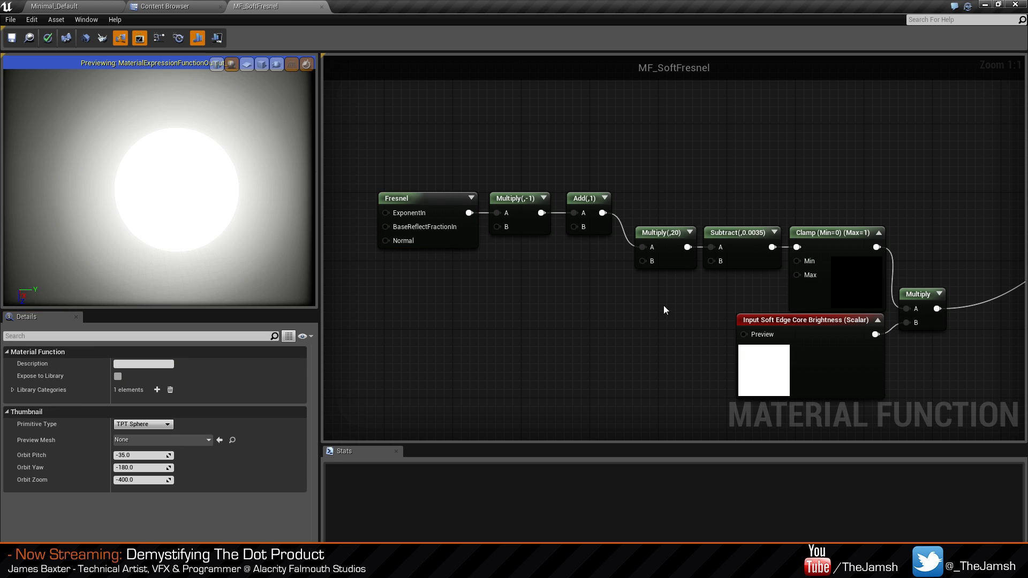
right_drag(663, 305, 645, 289)
drag(629, 179, 719, 248)
click(860, 207)
right_drag(864, 210, 827, 198)
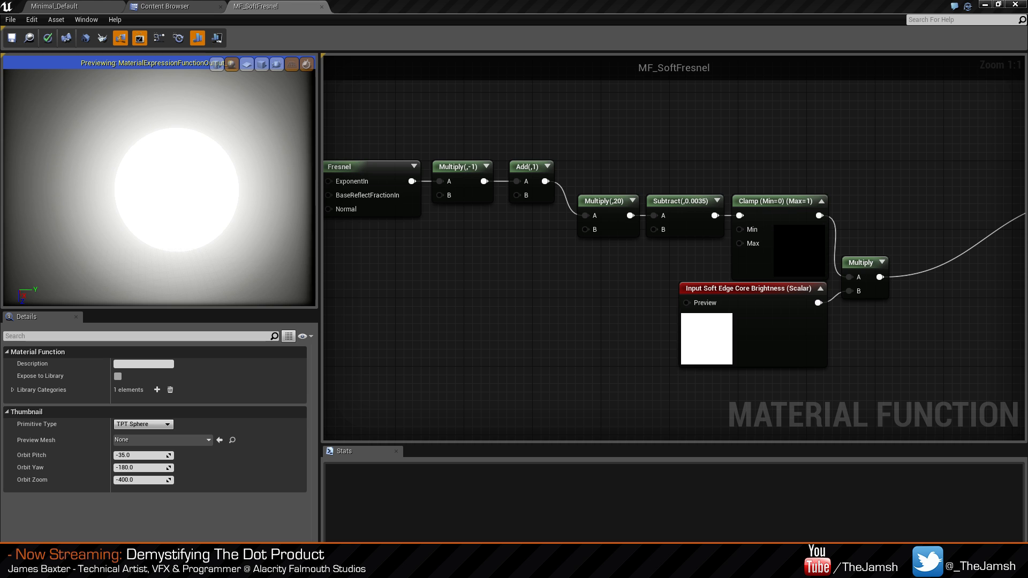
Switch to the Epic Games Launcher and open the GESGame project from the Library.
key(super)
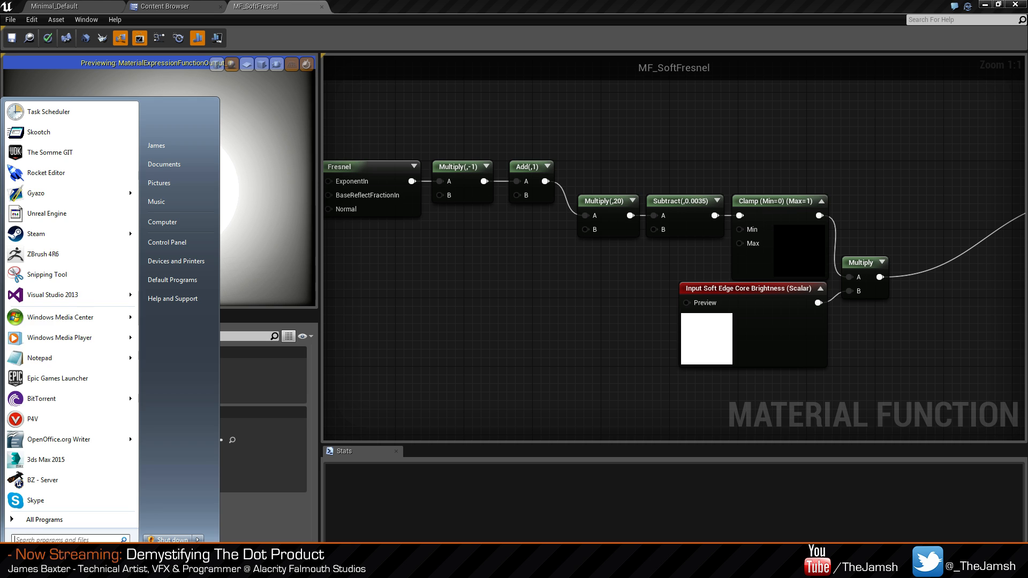
click(88, 220)
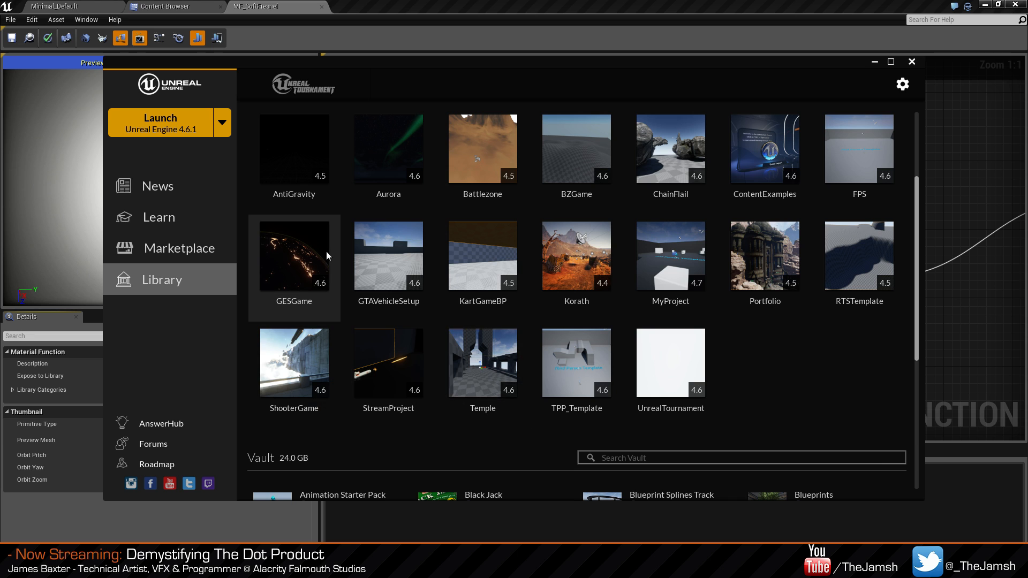
double_click(309, 261)
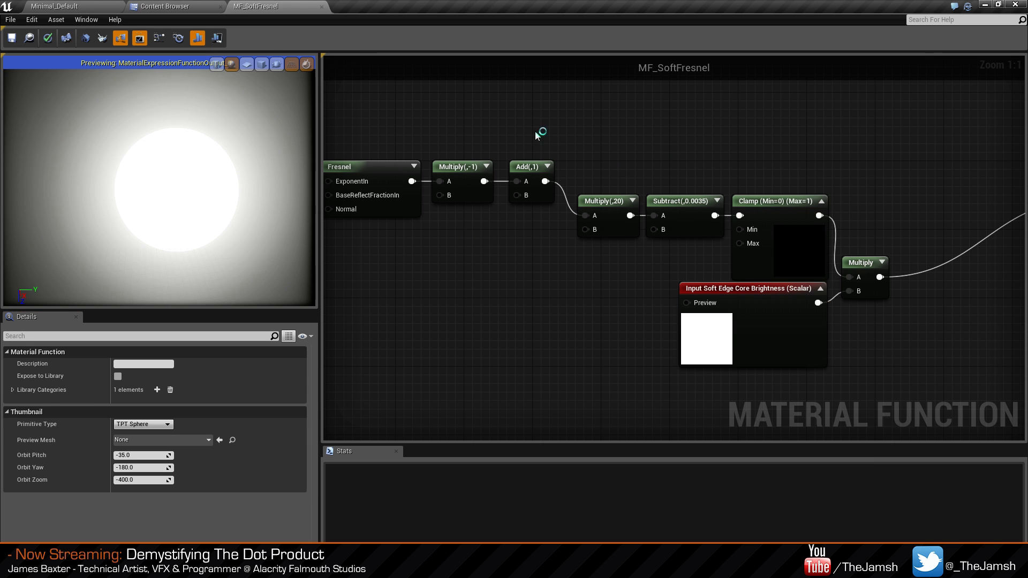
Try Exponent values of 25 and 1 on the Fresnel node.
right_drag(539, 133, 657, 146)
drag(403, 126, 669, 216)
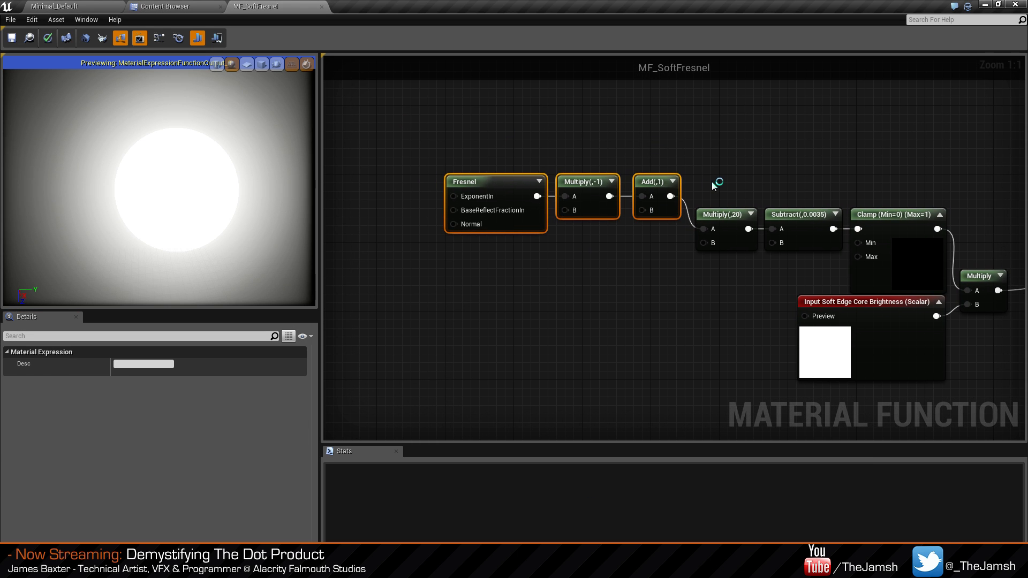
click(713, 186)
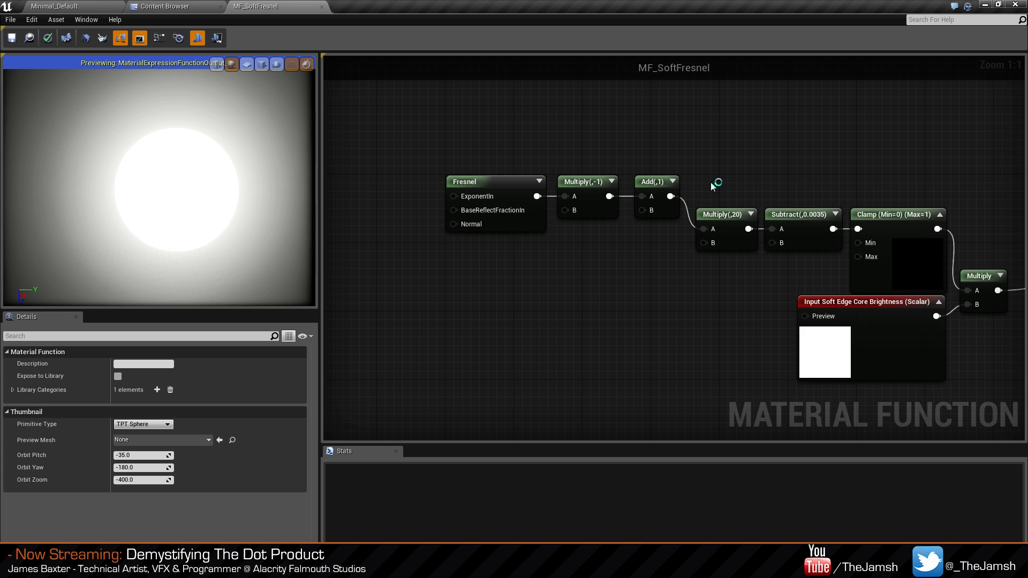
right_drag(571, 277, 545, 255)
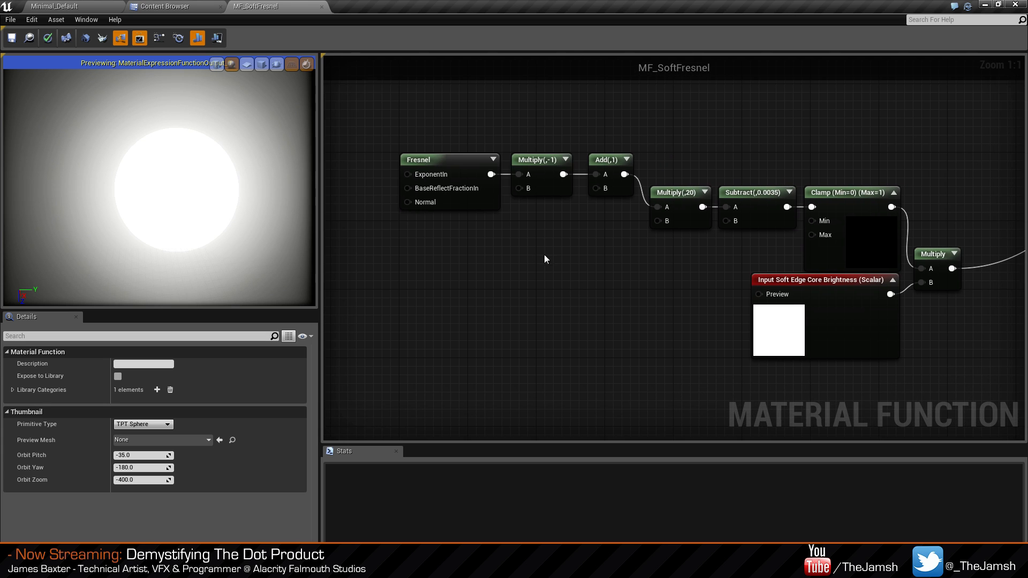
click(447, 204)
click(146, 364)
text(25)
key(Return)
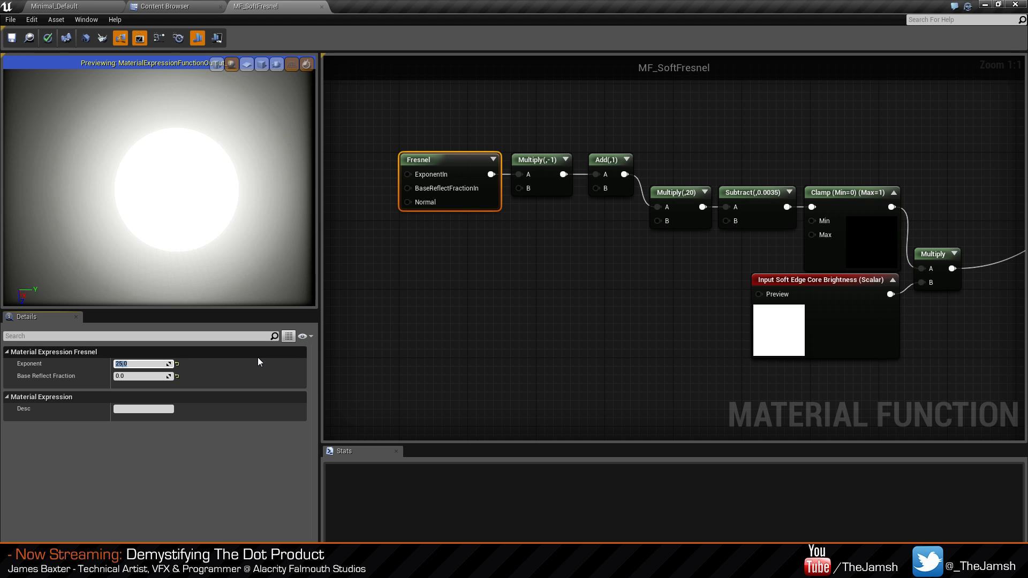
text(1)
key(Return)
click(734, 278)
Wire the Fresnel node directly into Output Fresnel to check its raw look, and restore the last Multiply as the output's source.
right_drag(736, 279, 685, 269)
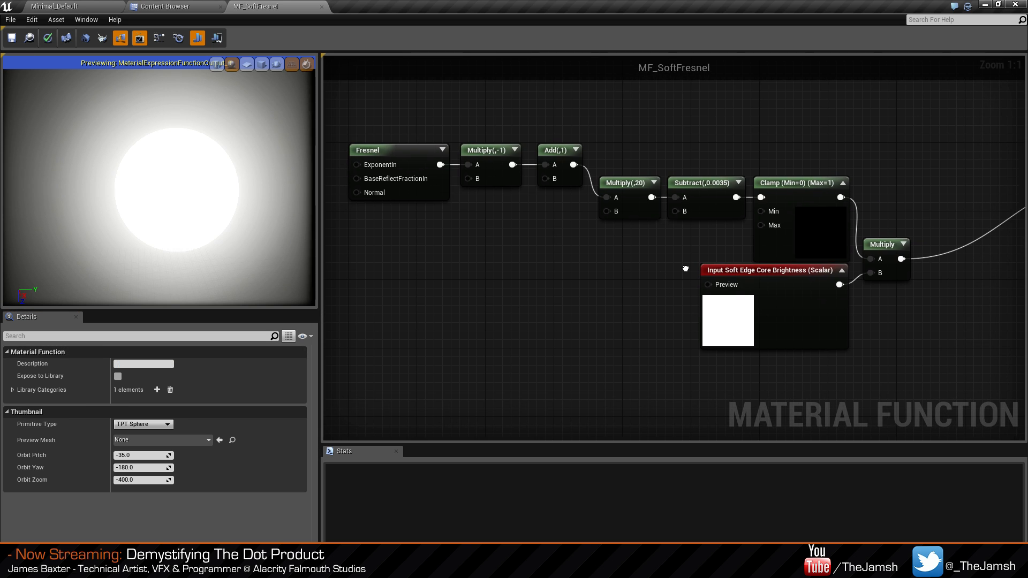
drag(440, 164, 686, 181)
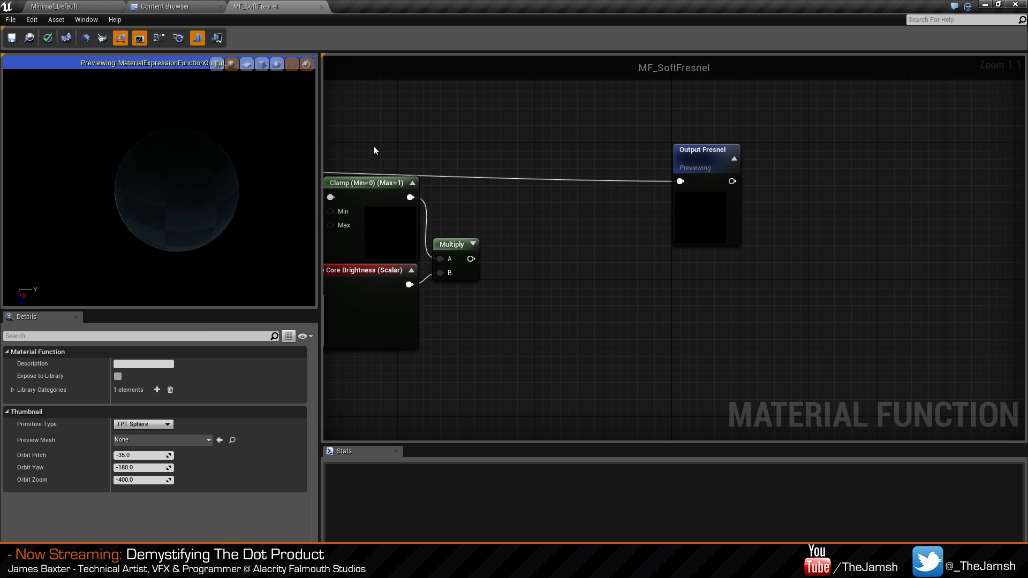
right_drag(373, 146, 567, 148)
right_drag(440, 135, 558, 137)
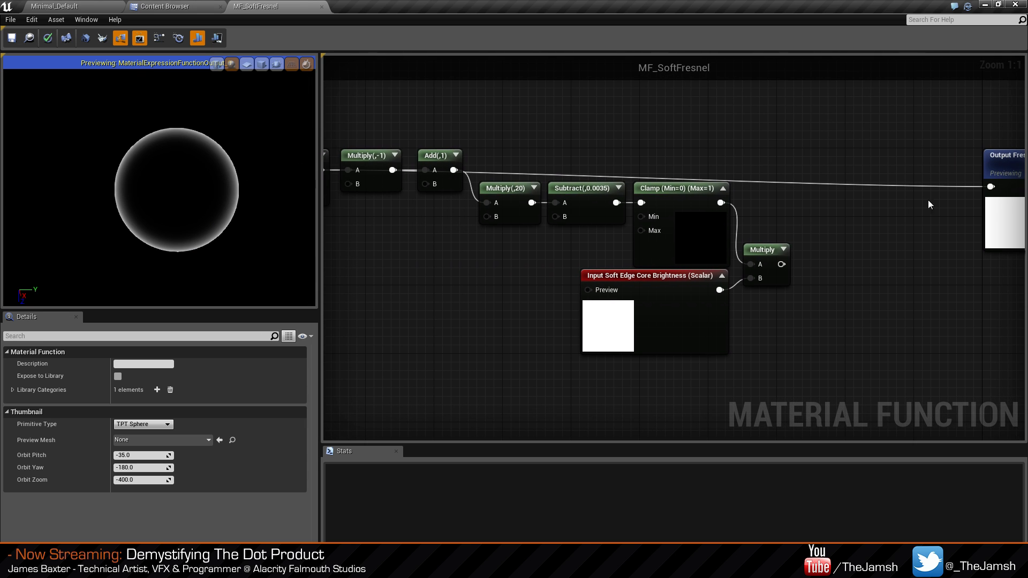
drag(781, 264, 990, 186)
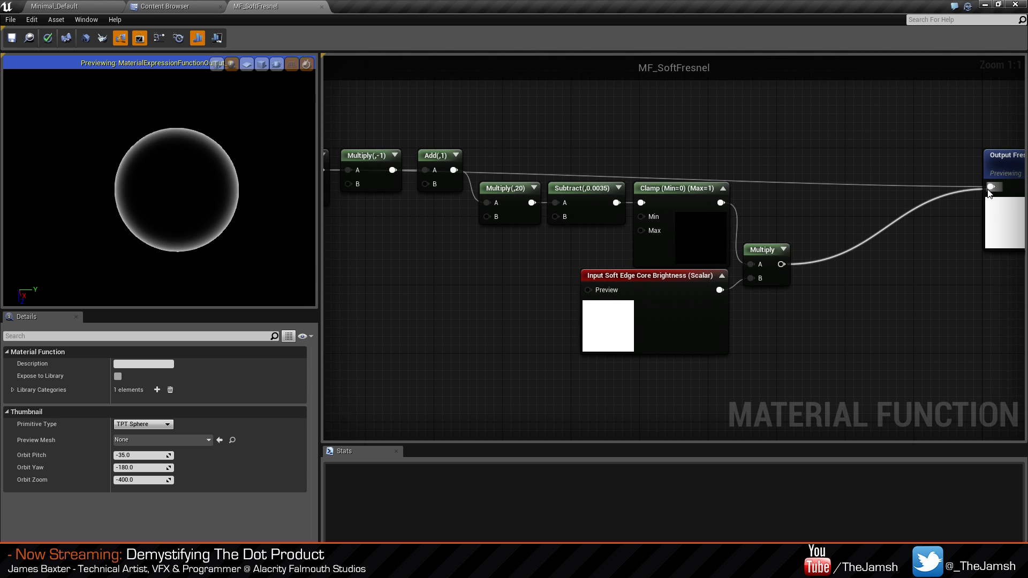
Collapse the Clamp node's preview and move the Multiply(,20), Subtract and Clamp nodes slightly lower in the graph.
right_drag(726, 169, 846, 180)
click(842, 199)
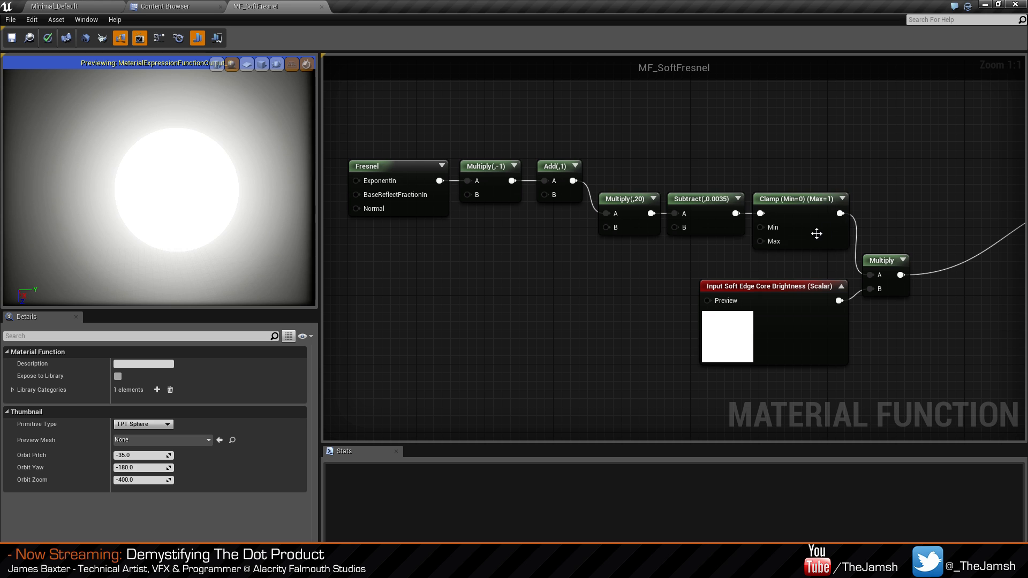
drag(817, 235, 815, 244)
drag(635, 171, 698, 222)
mouse_move(706, 221)
mouse_down()
mouse_move(711, 238)
mouse_move(701, 239)
mouse_up()
click(688, 267)
drag(634, 199, 716, 246)
drag(344, 127, 541, 221)
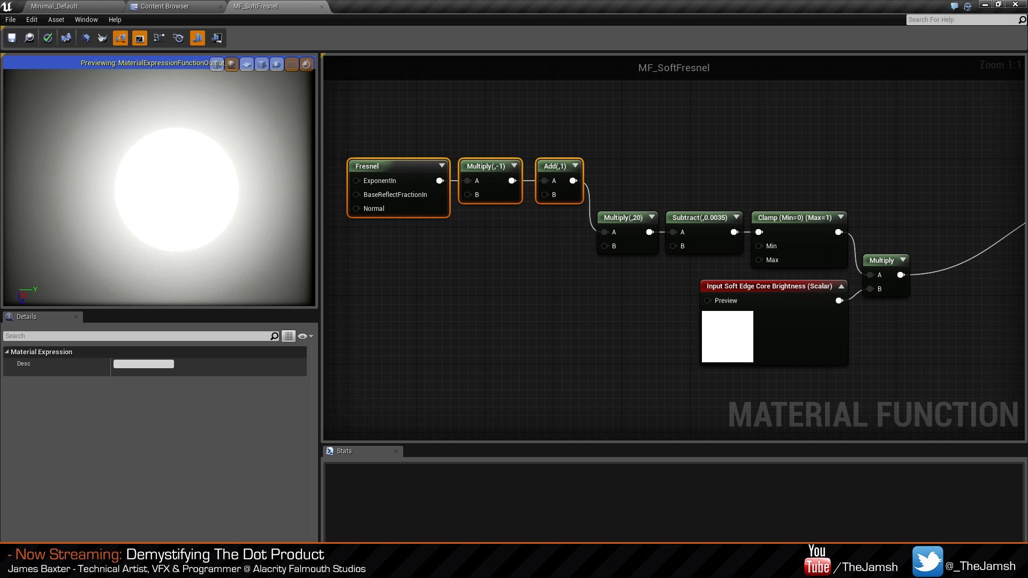
Switch to the GESGame editor and open the Mat_AtmosBlue material from the Earth/Materials/Atmosphere folder.
key(super+d)
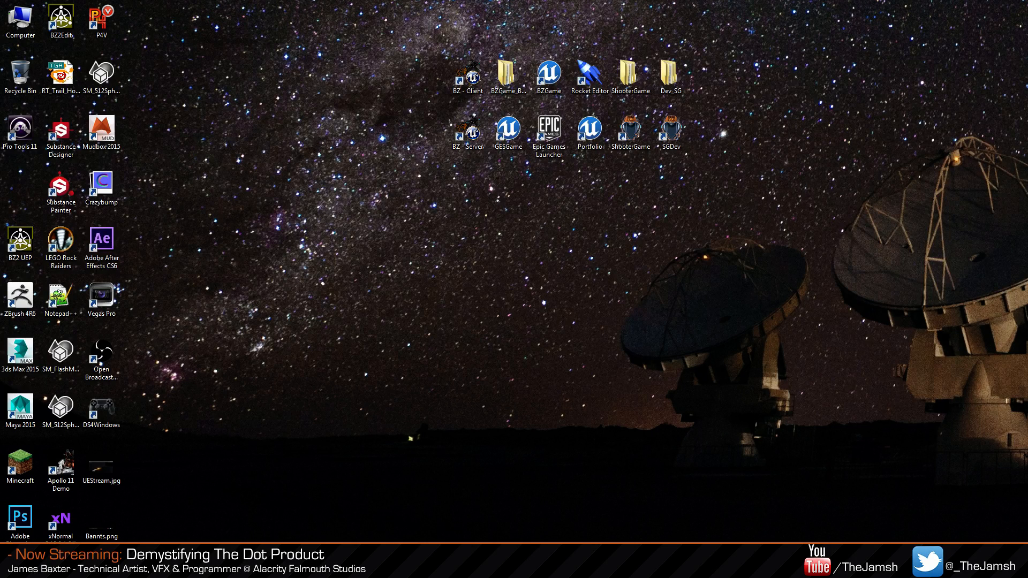
drag(1027, 155, 466, 0)
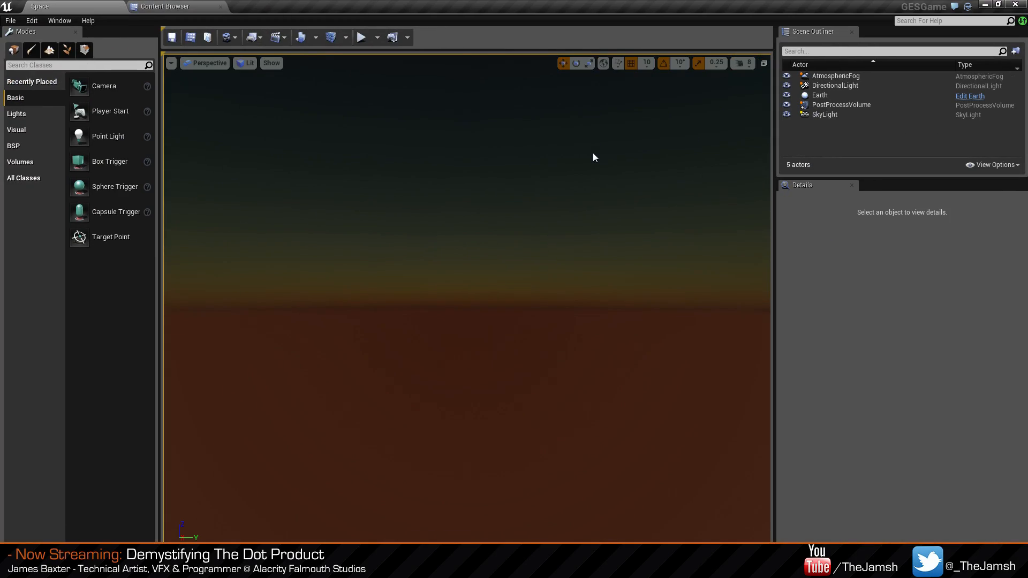
click(142, 5)
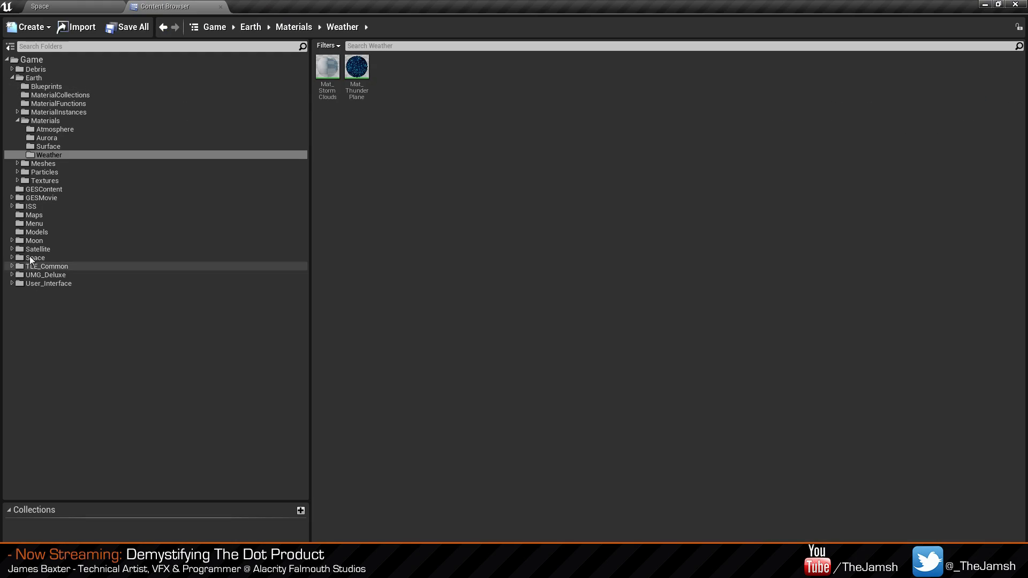
click(56, 103)
click(505, 157)
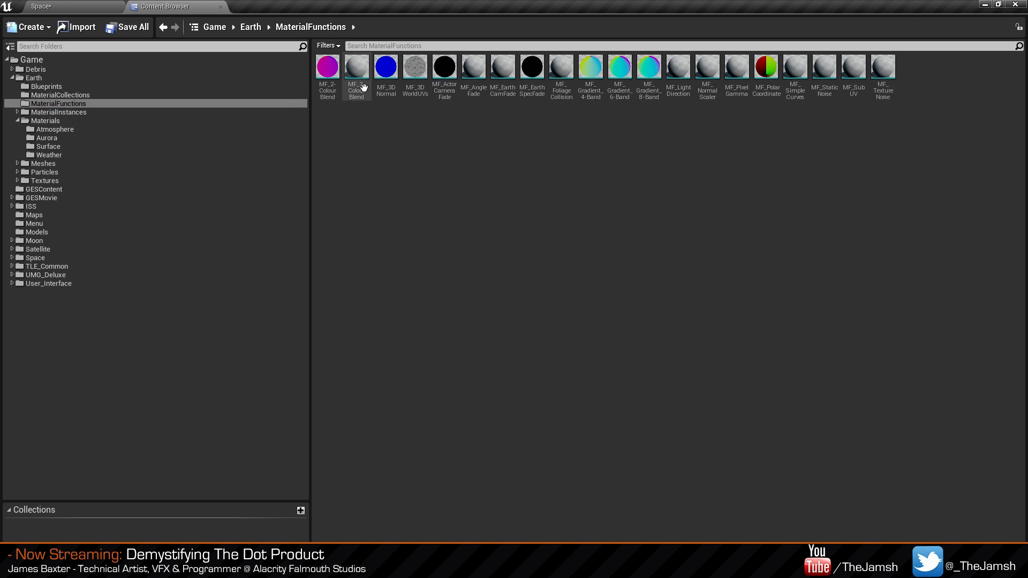
click(54, 121)
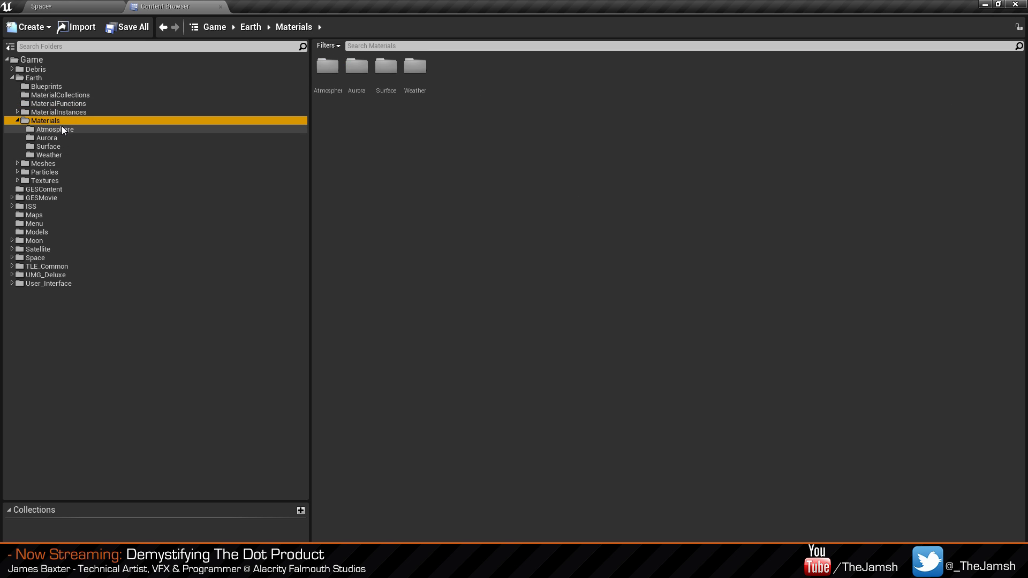
click(64, 138)
click(53, 129)
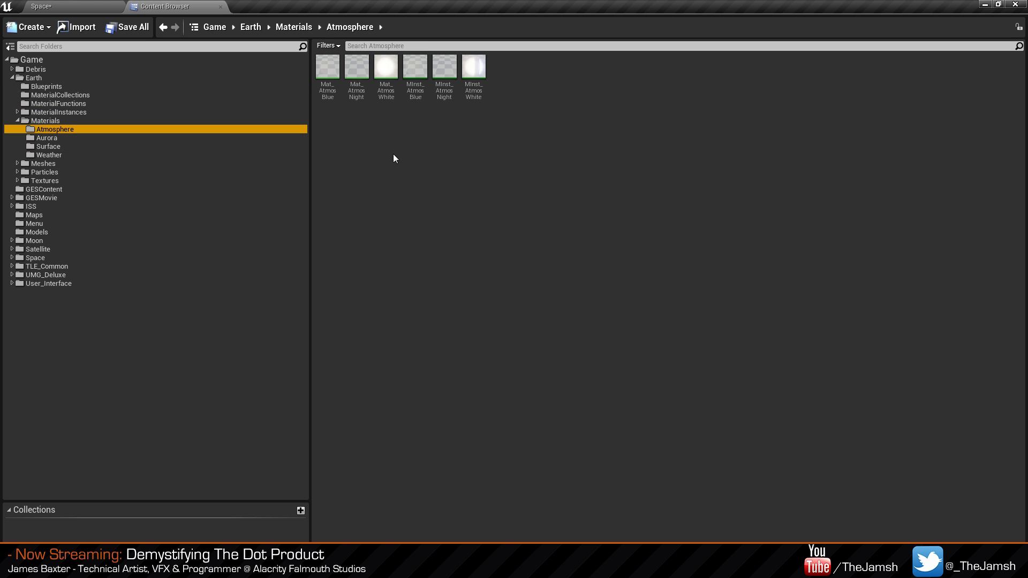
click(328, 67)
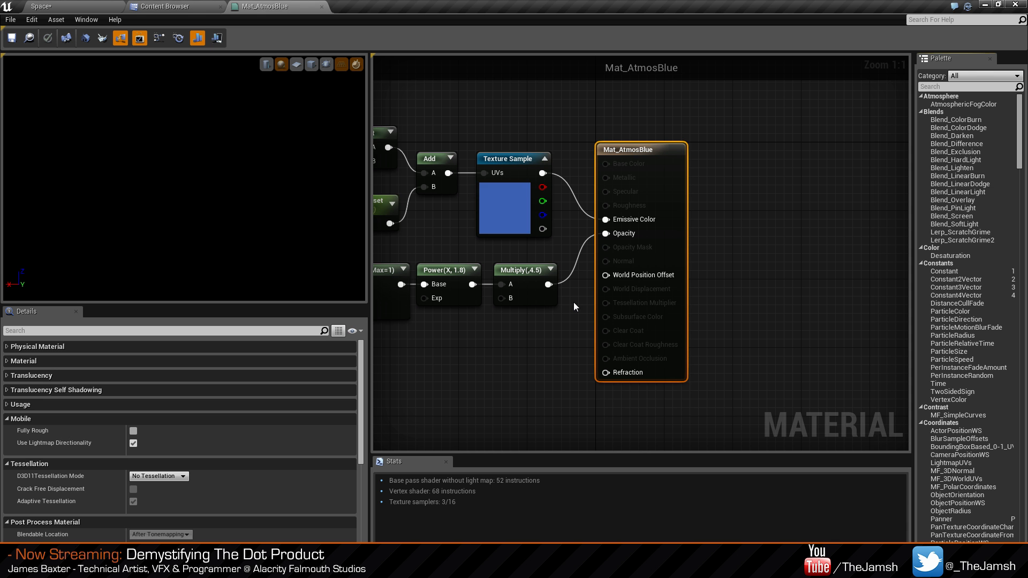
Examine the Fresnel chain in Mat_AtmosBlue and briefly preview the Clamp node that follows the Subtract.
right_drag(436, 249, 776, 250)
scroll(690, 259, down, 2)
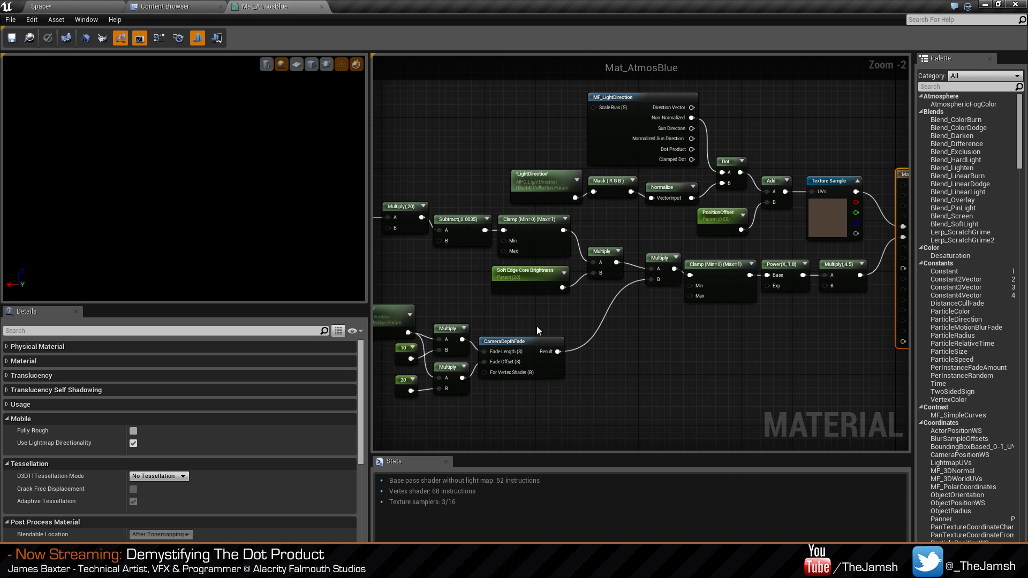
right_drag(536, 326, 595, 283)
right_click(737, 265)
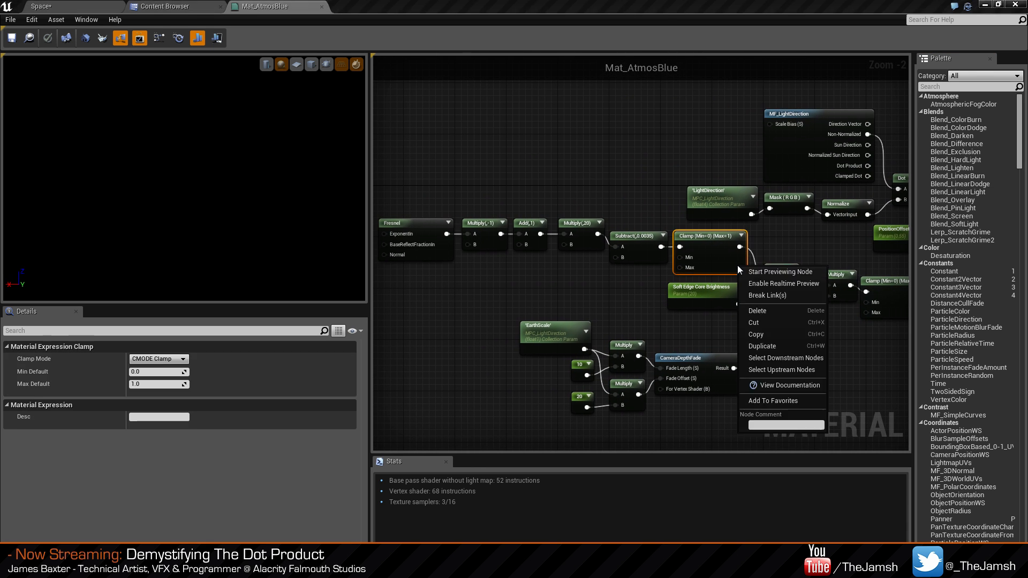
click(760, 272)
right_click(702, 249)
click(729, 256)
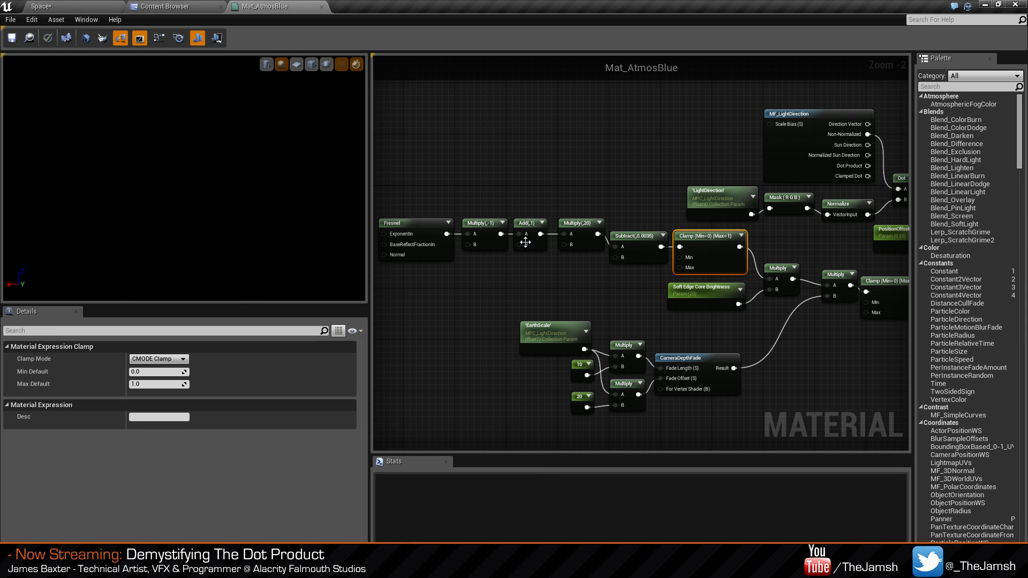
right_click(422, 236)
click(410, 187)
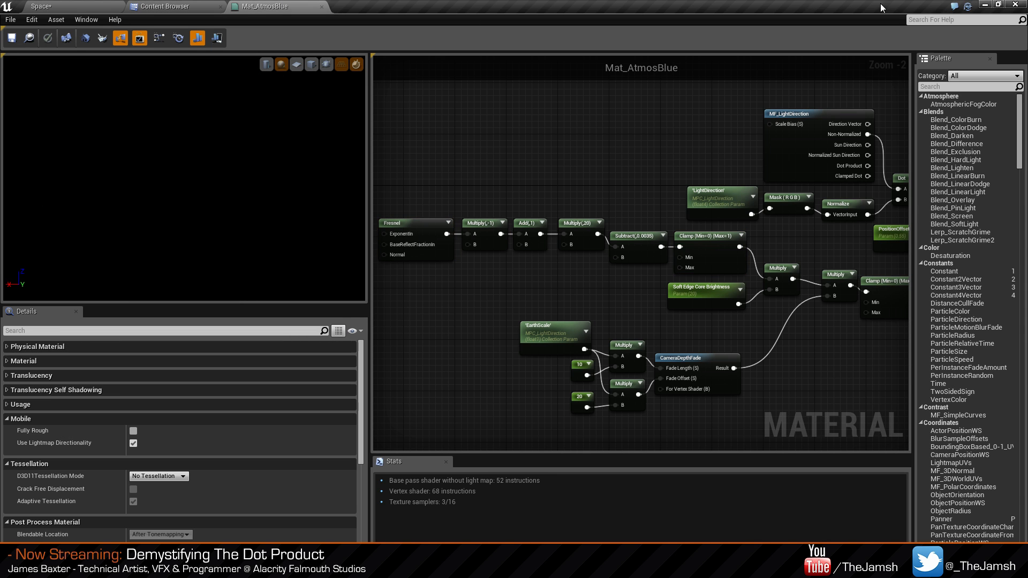
Return to the MF_SoftFresnel editor and set the Fresnel node's Exponent to 0.001 after trying 0.0001.
click(985, 5)
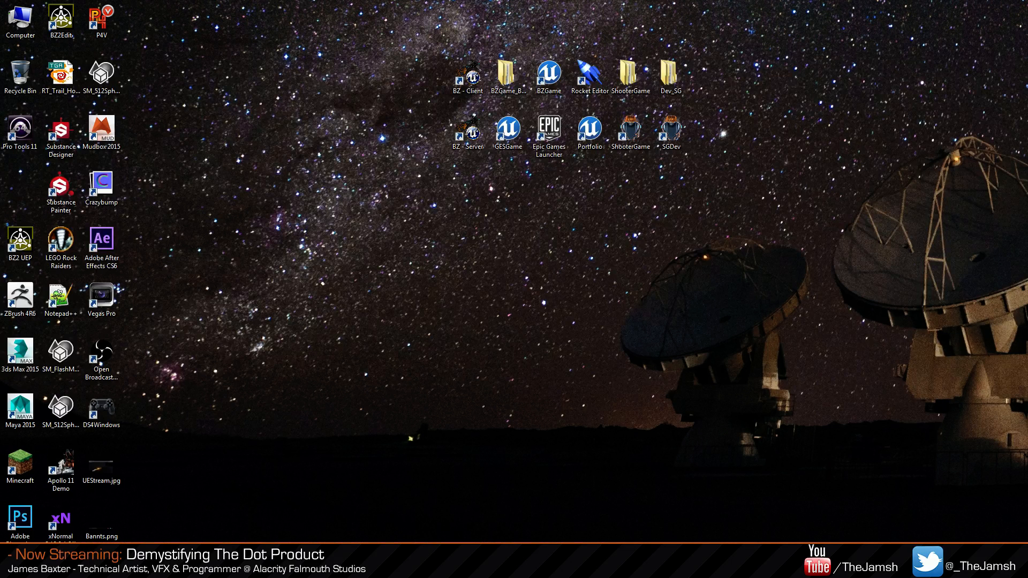
click(231, 528)
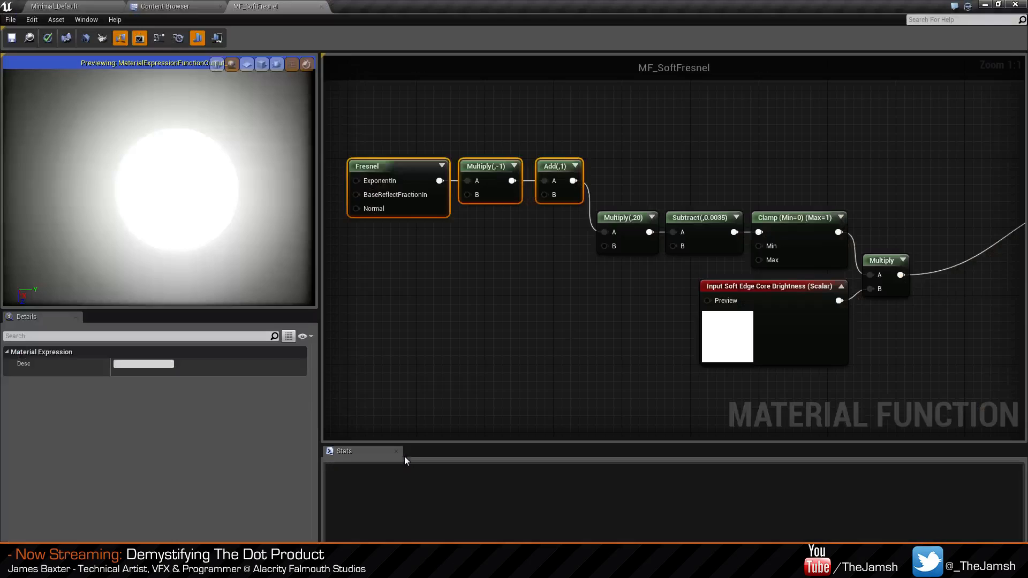
click(545, 259)
click(409, 172)
click(143, 365)
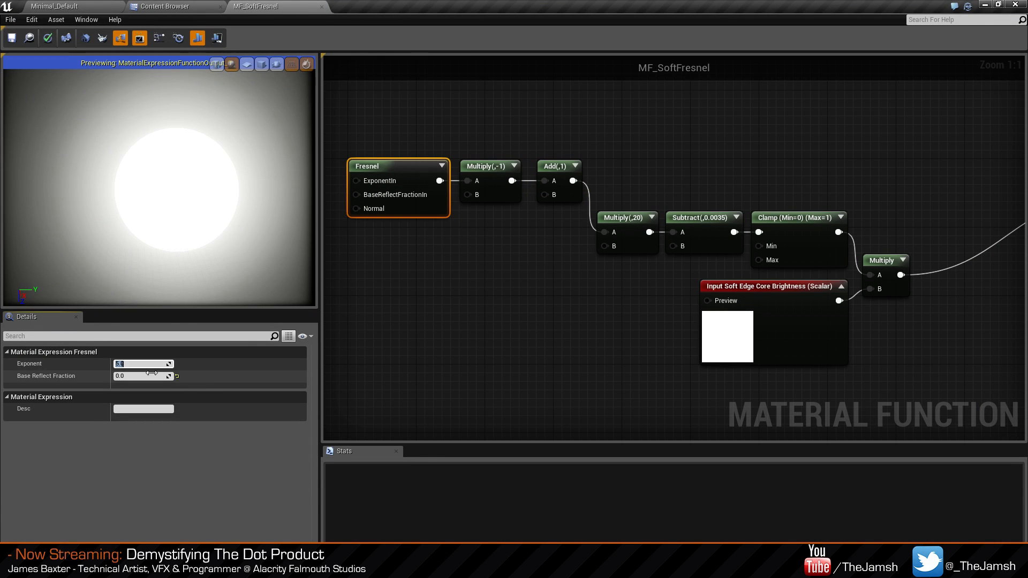
text(.0001)
key(Tab)
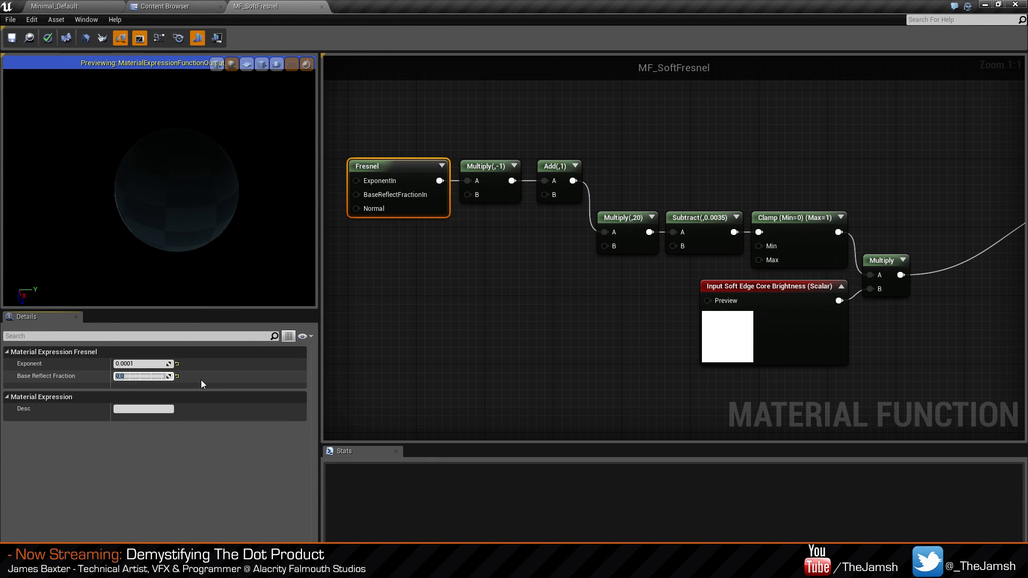
click(159, 366)
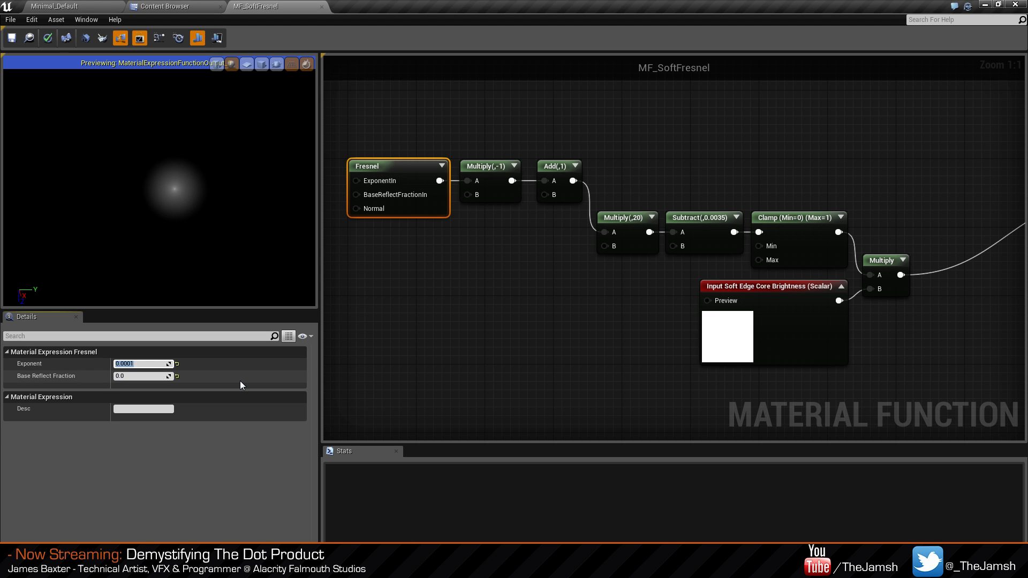
text(0.001)
key(Return)
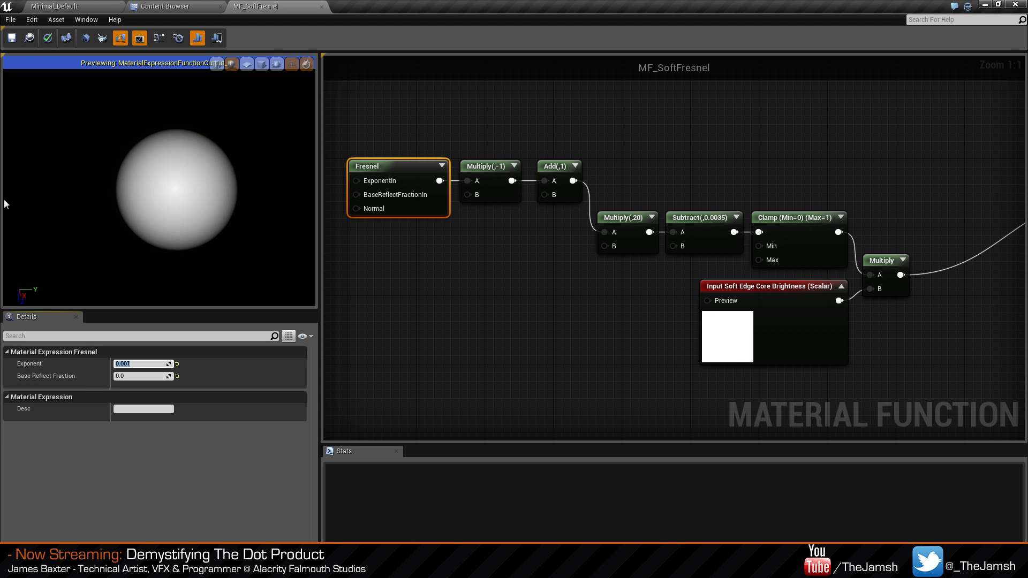
click(627, 316)
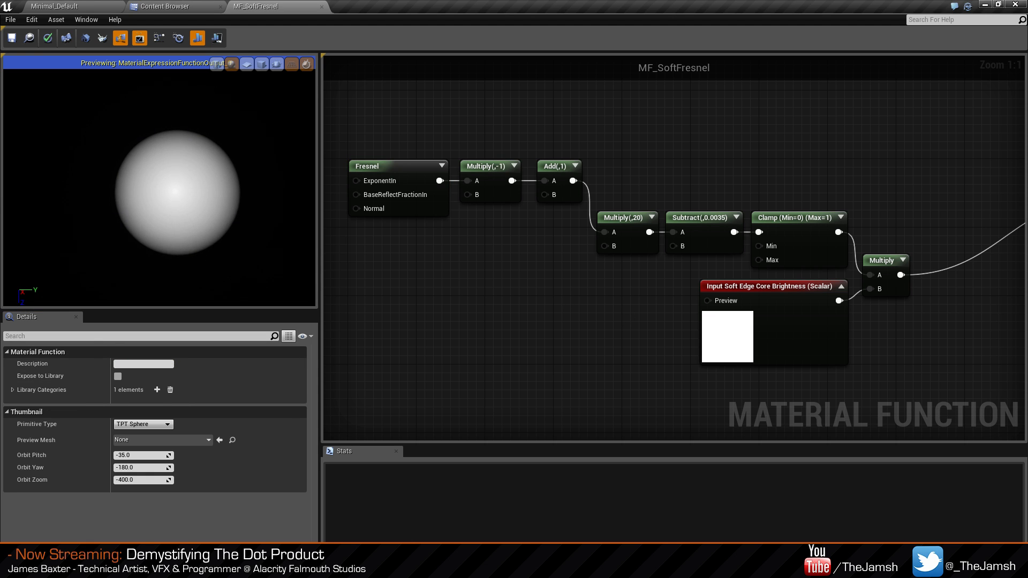
right_drag(171, 215, 171, 257)
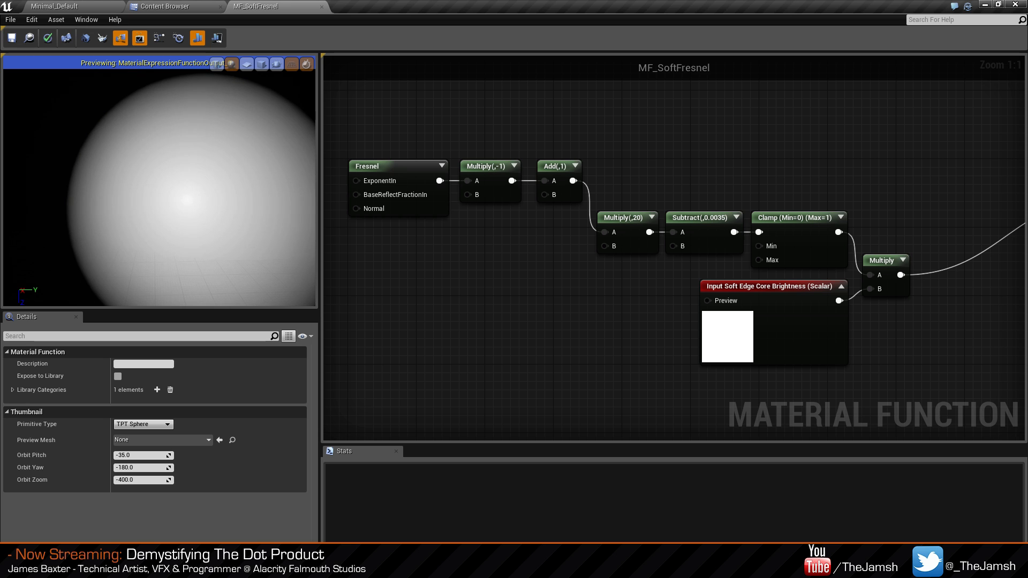
Set the Soft Edge Core Brightness input's preview value X to about 6.79 after trying about 88.48 and 1.
click(722, 330)
drag(140, 402, 215, 402)
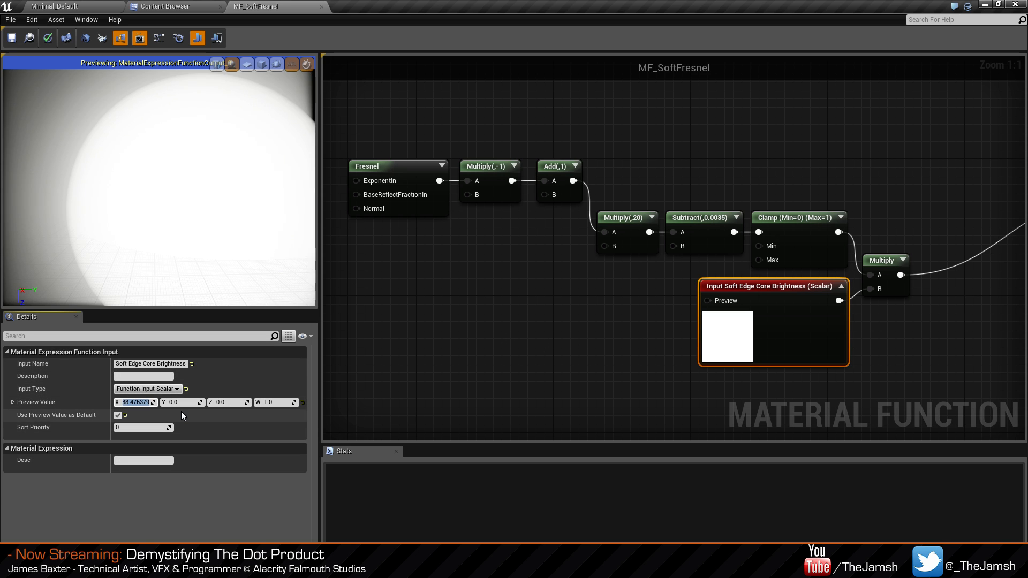
text(1)
key(Return)
click(550, 362)
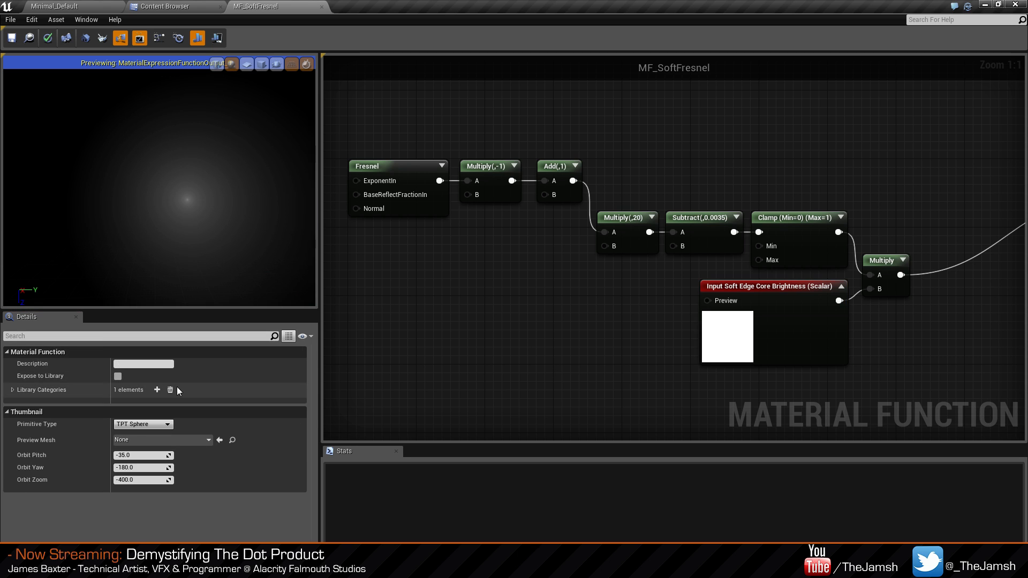
click(733, 346)
drag(145, 402, 182, 402)
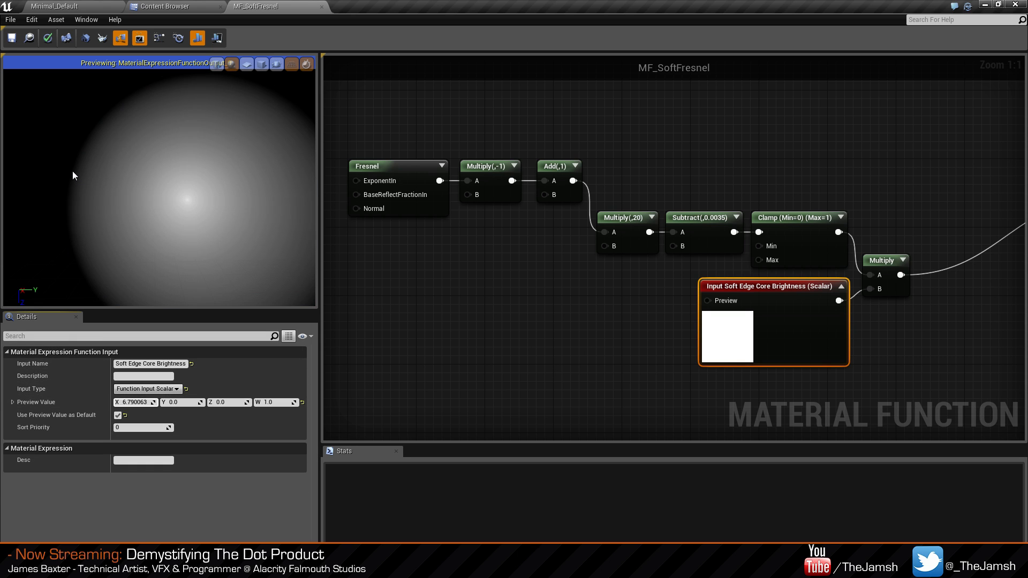
Insert a Clamp node with minimum 0 and maximum 1 between the last Multiply and Output Fresnel.
right_drag(839, 295, 657, 286)
right_click(789, 255)
text(clam)
click(830, 280)
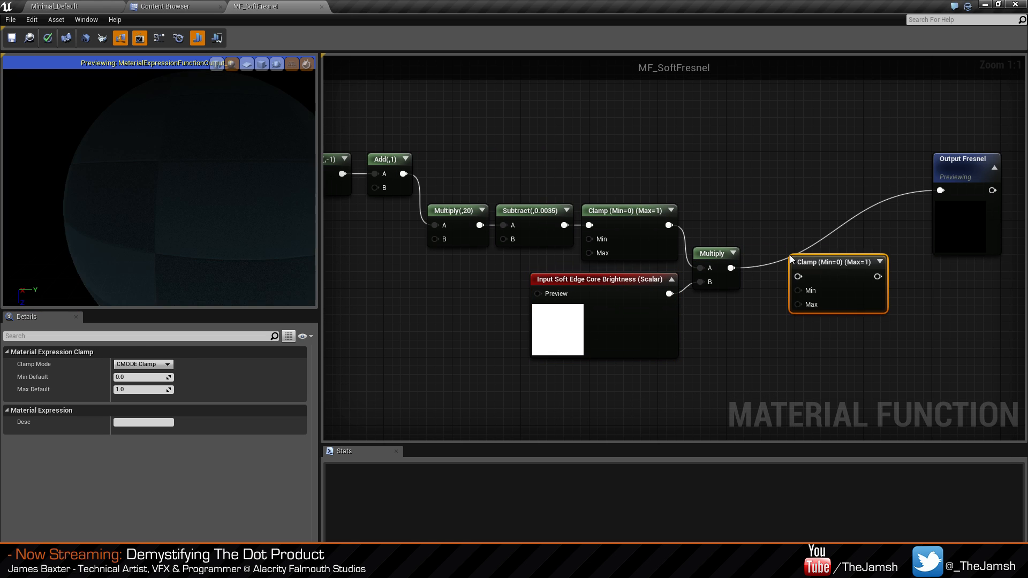
drag(798, 280, 729, 268)
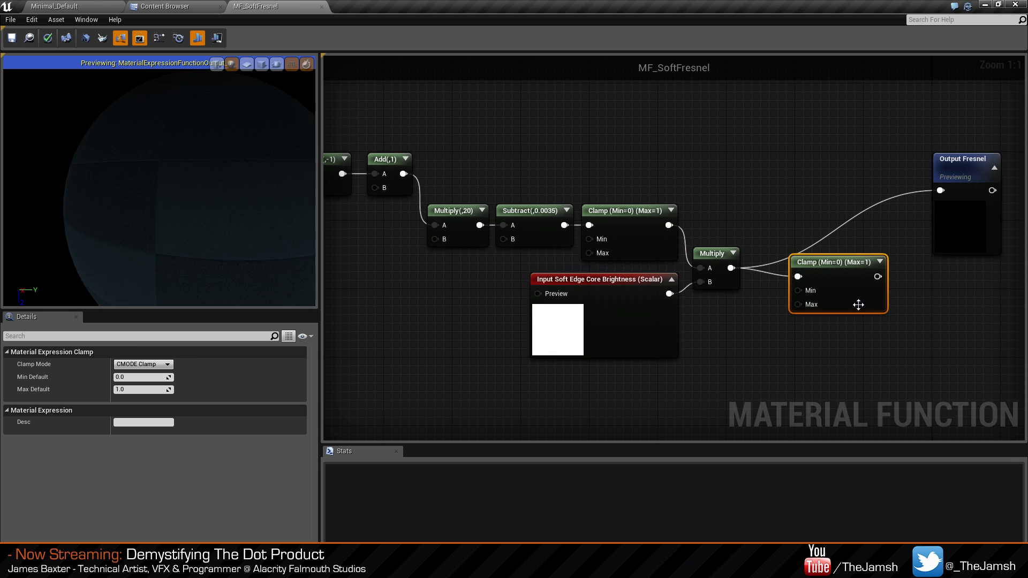
drag(855, 300, 940, 191)
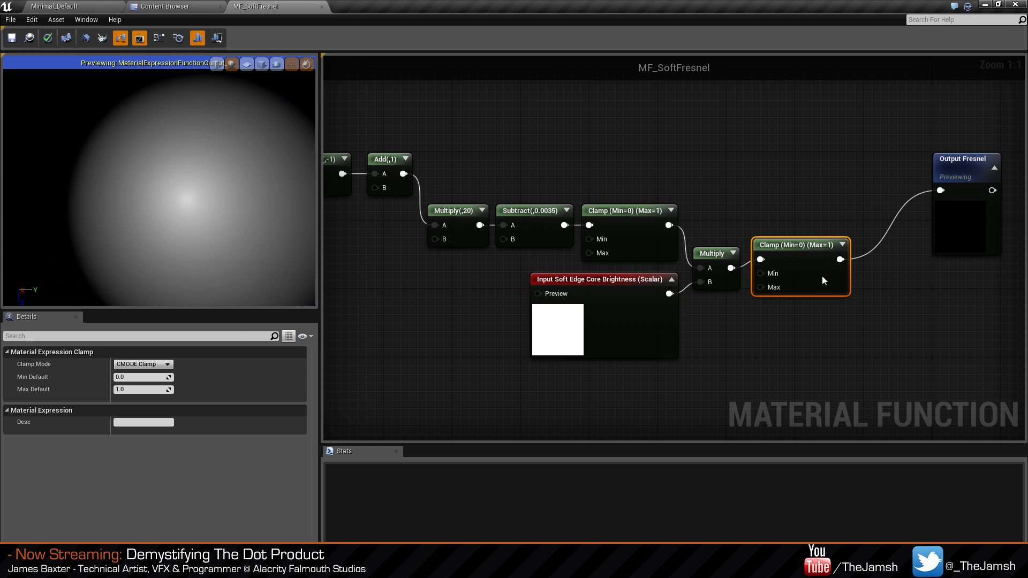
Align the final Clamp node with the Multiply before it and preview the Clamp's result.
drag(821, 275, 821, 284)
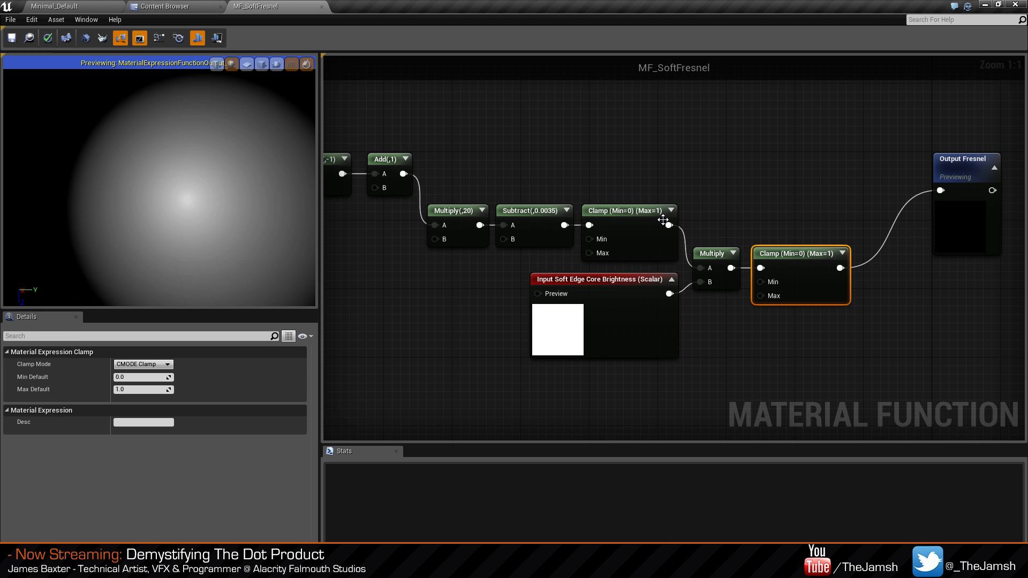
click(726, 204)
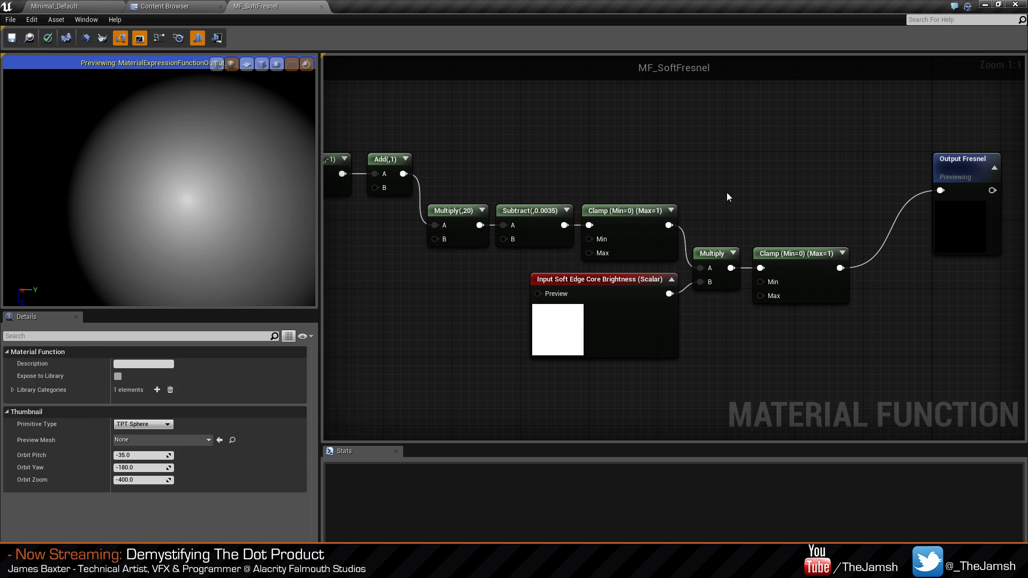
right_drag(727, 191, 755, 200)
right_click(860, 291)
click(882, 298)
scroll(776, 181, down, 1)
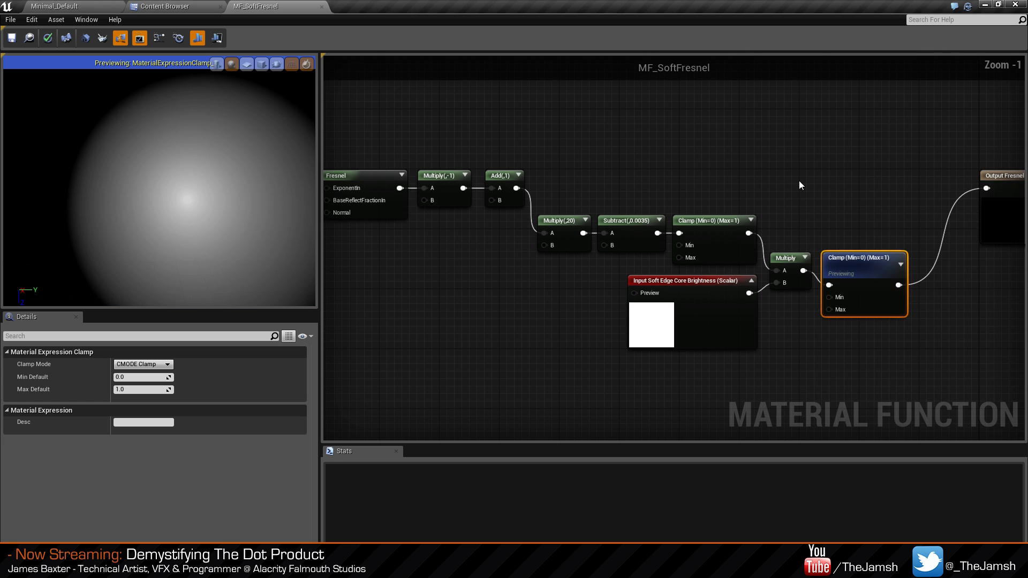
Set the Soft Edge Core Brightness input's preview value X to 5 after trying about 137.15 and inspecting the sphere's edge.
right_click(798, 184)
click(696, 316)
right_drag(836, 259, 828, 200)
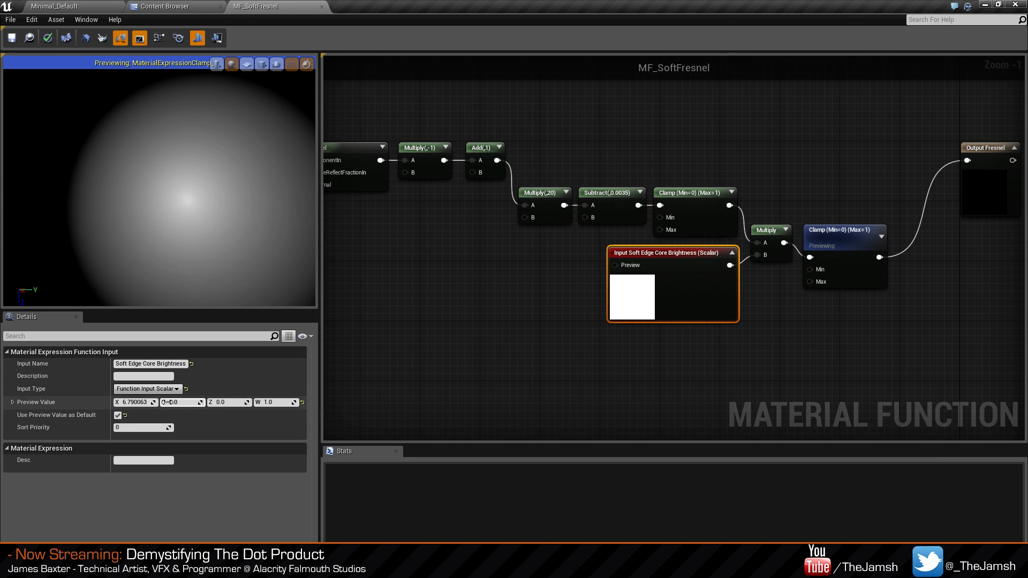
drag(123, 405, 152, 402)
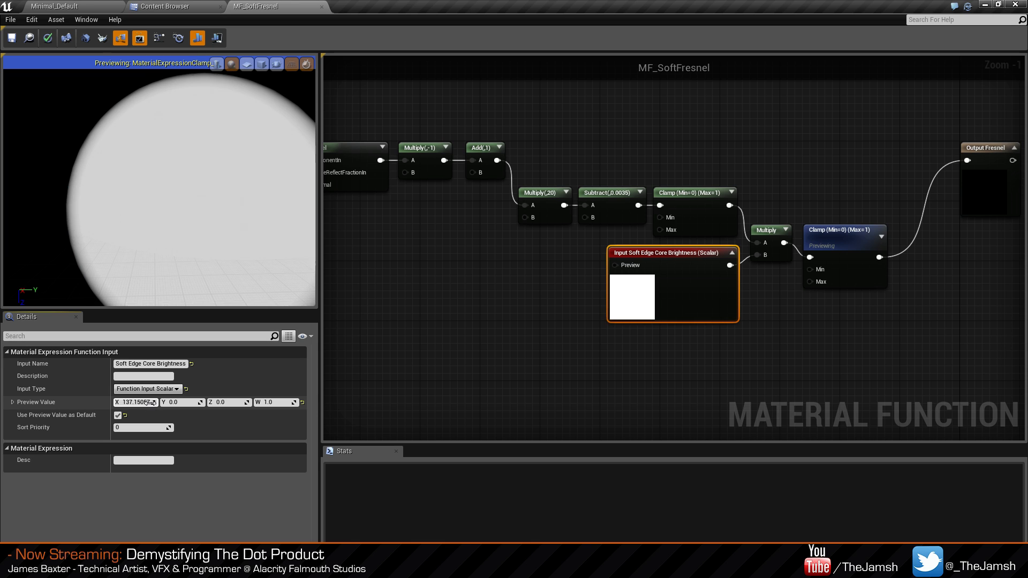
scroll(123, 138, up, 5)
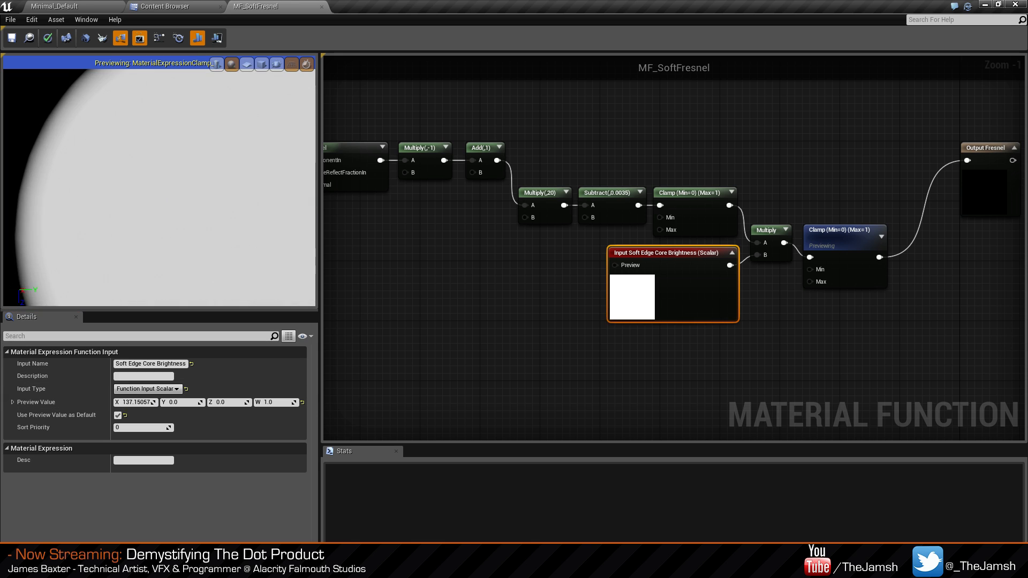
scroll(123, 138, down, 4)
scroll(112, 161, up, 3)
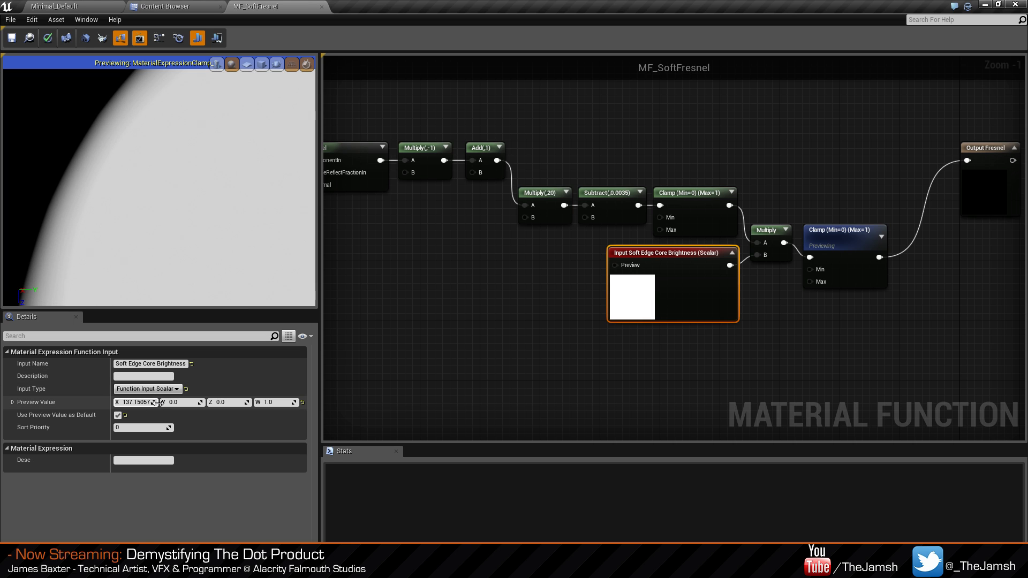
drag(152, 402, 115, 405)
text(5)
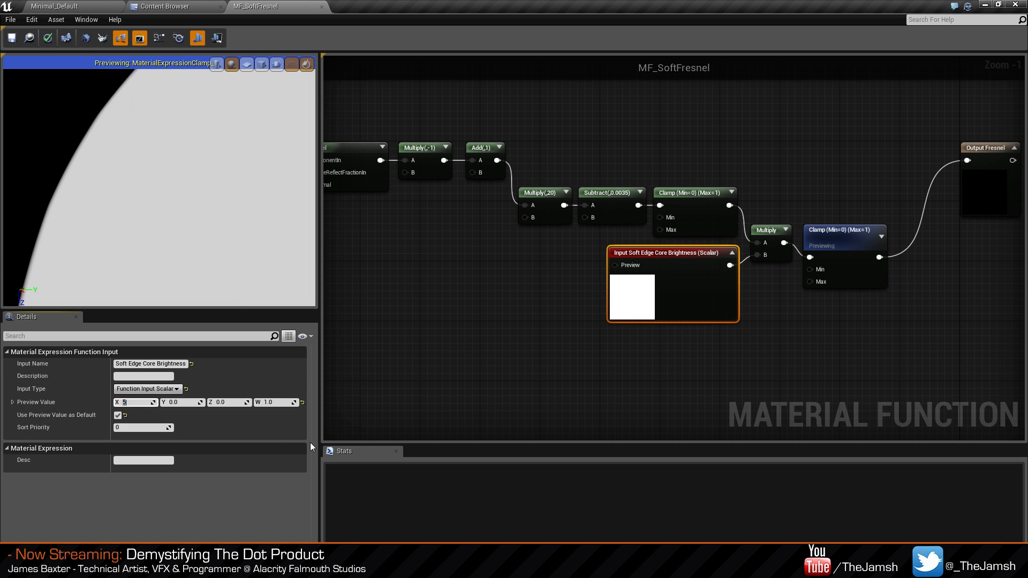
key(Return)
right_drag(542, 373, 564, 355)
scroll(262, 243, down, 5)
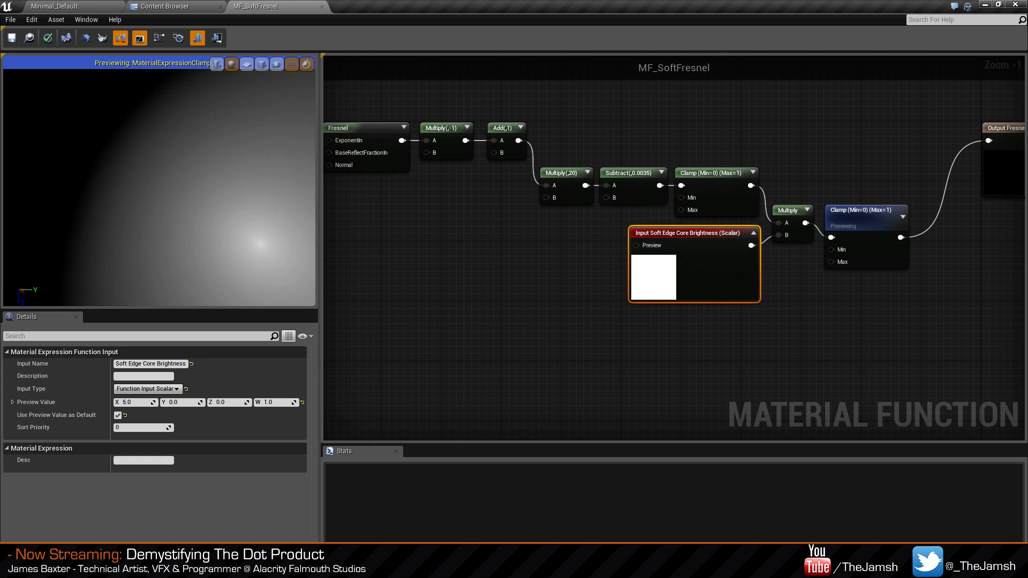
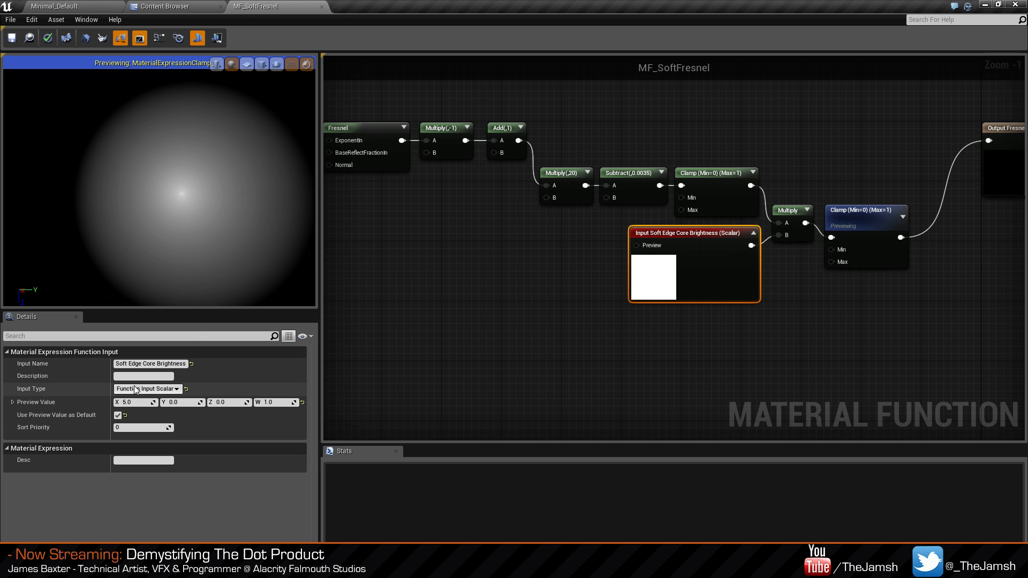
Try about 91.16 for the Soft Edge Core Brightness preview value X, restore 5, and collapse the input node's thumbnail.
drag(139, 402, 406, 488)
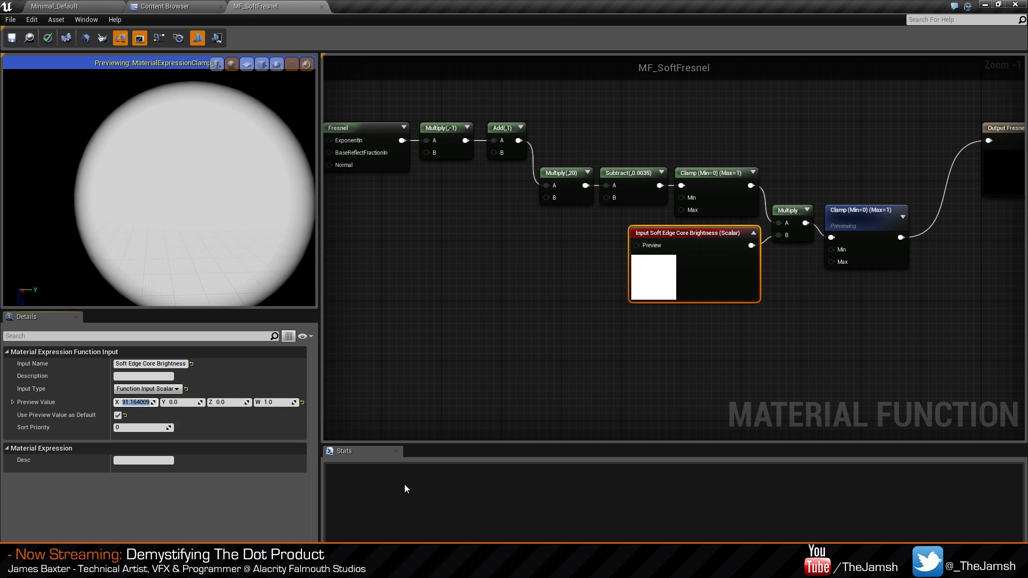
click(789, 316)
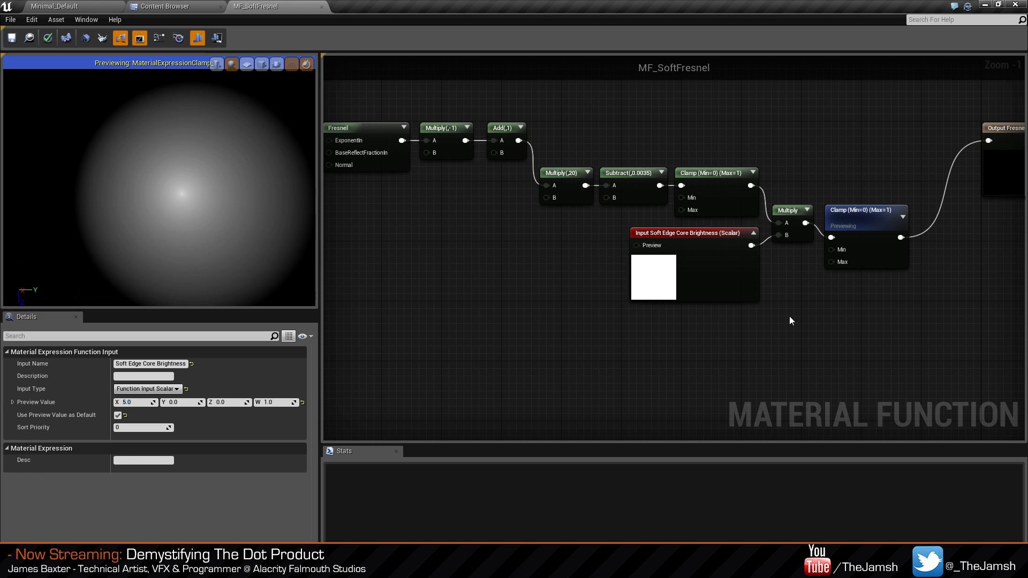
click(753, 233)
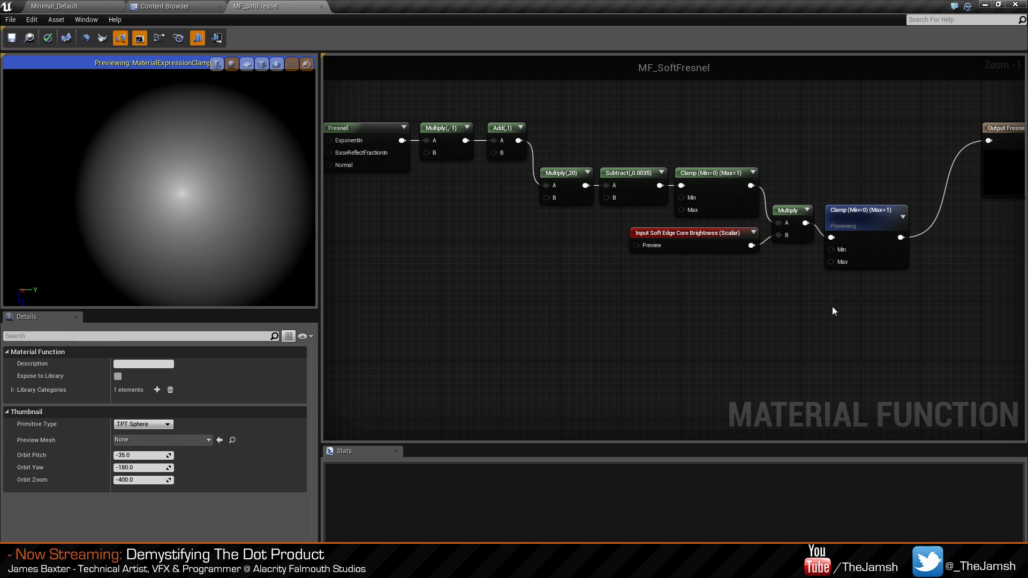
Preview Output Fresnel and move the node chain beside it so the final Clamp lines up with its input.
right_click(893, 219)
right_drag(904, 152, 924, 195)
right_click(942, 186)
click(973, 197)
drag(398, 124, 900, 300)
right_drag(929, 195, 817, 221)
drag(822, 322, 879, 253)
click(860, 294)
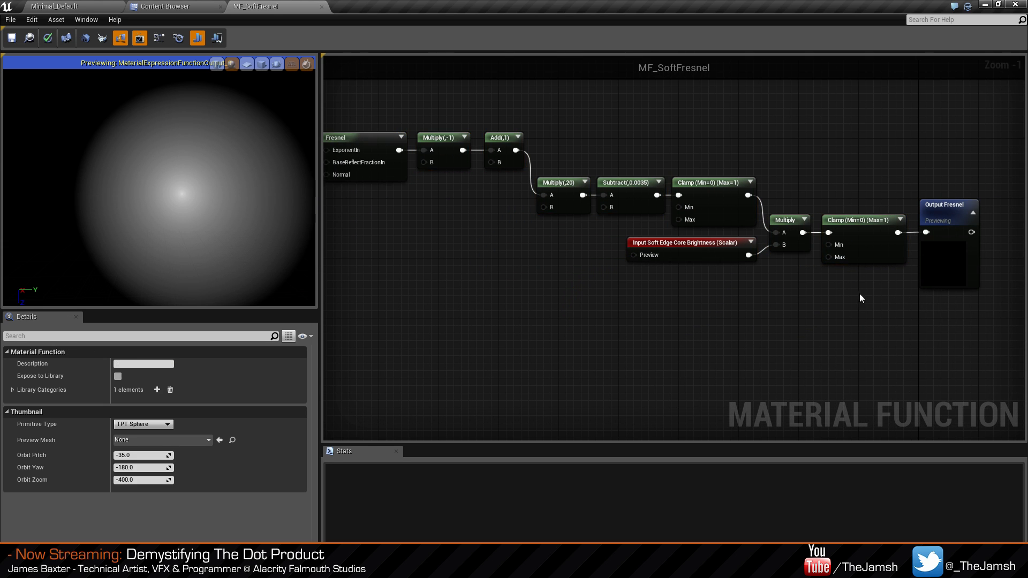
Turn the Output Fresnel node's preview off and back on.
right_drag(798, 160, 848, 200)
right_click(997, 246)
click(998, 257)
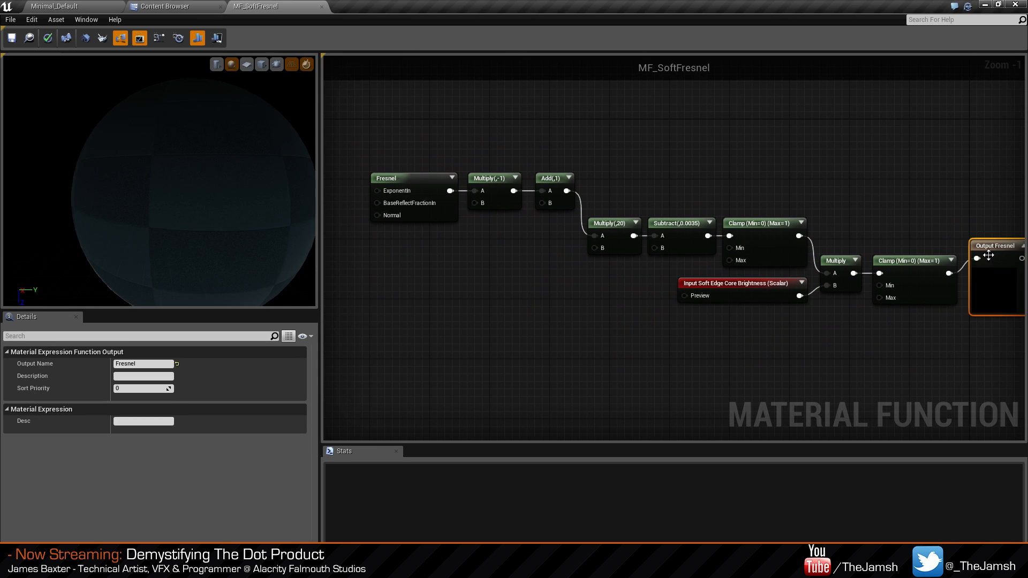
scroll(988, 255, down, 1)
right_click(925, 248)
click(940, 254)
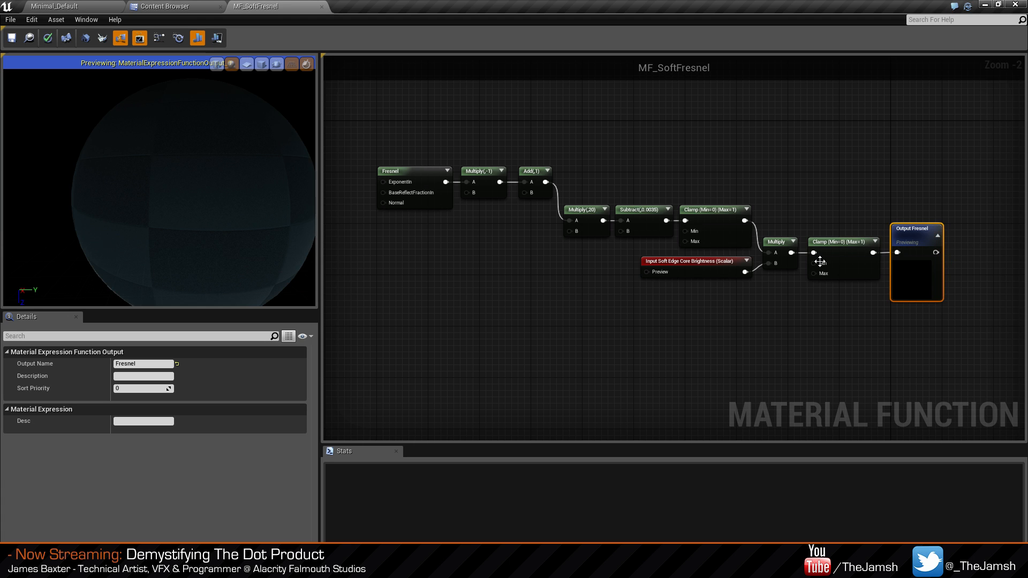
Add a FunctionInput node below the Fresnel node and collapse its thumbnail.
right_drag(740, 187, 780, 204)
scroll(663, 267, up, 2)
right_drag(550, 294, 654, 309)
right_click(440, 282)
text(input)
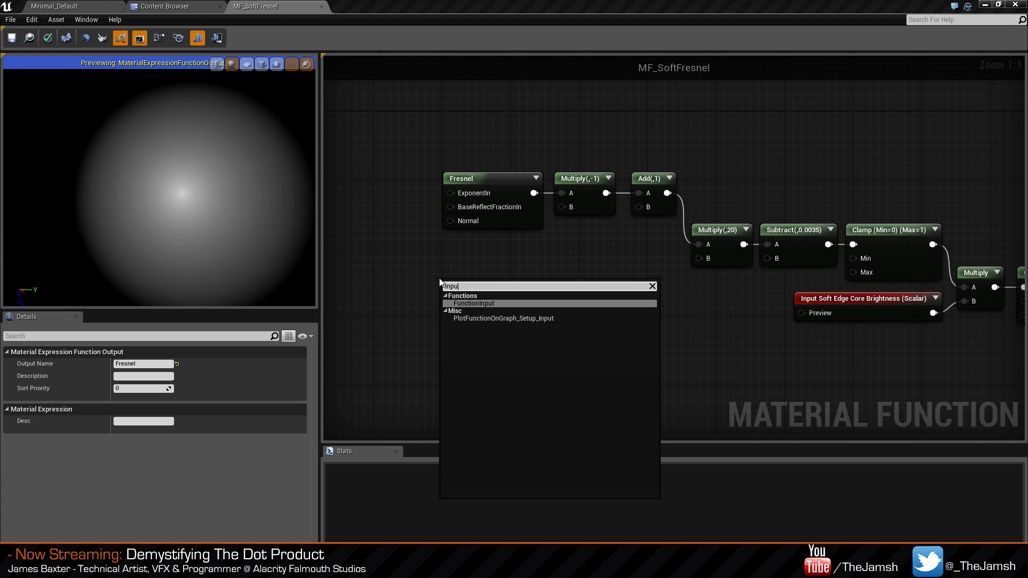
key(Return)
click(510, 285)
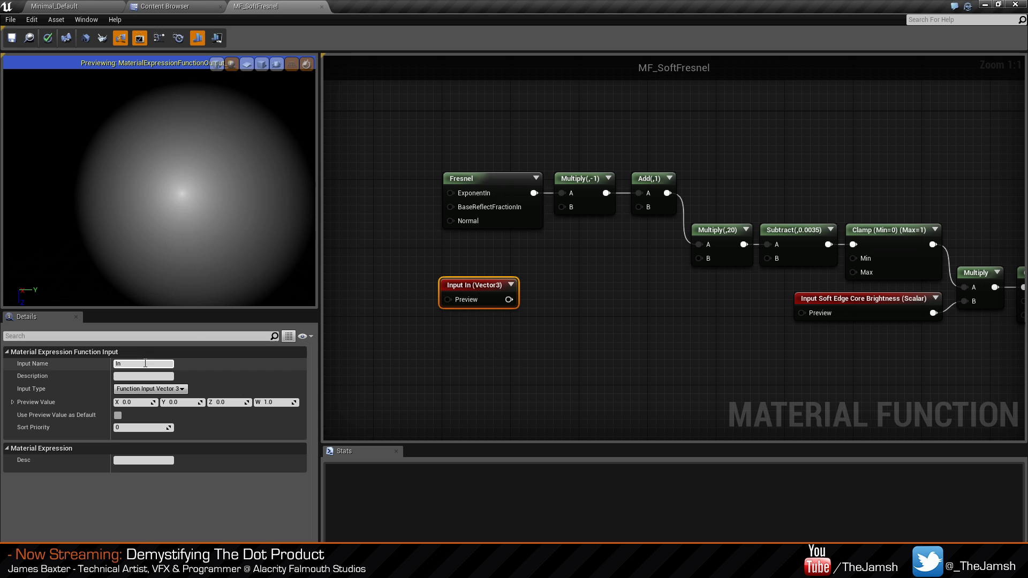
Check the Fresnel's exponent, then make the new input a Function Input Scalar with preview value X 0.001 and sort priority 1.
click(497, 225)
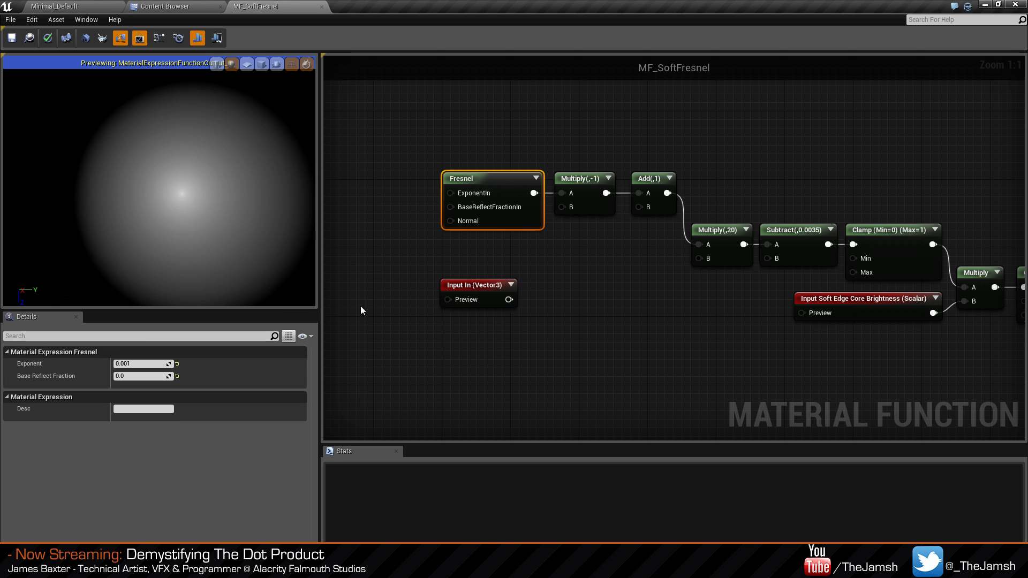
click(465, 285)
click(182, 389)
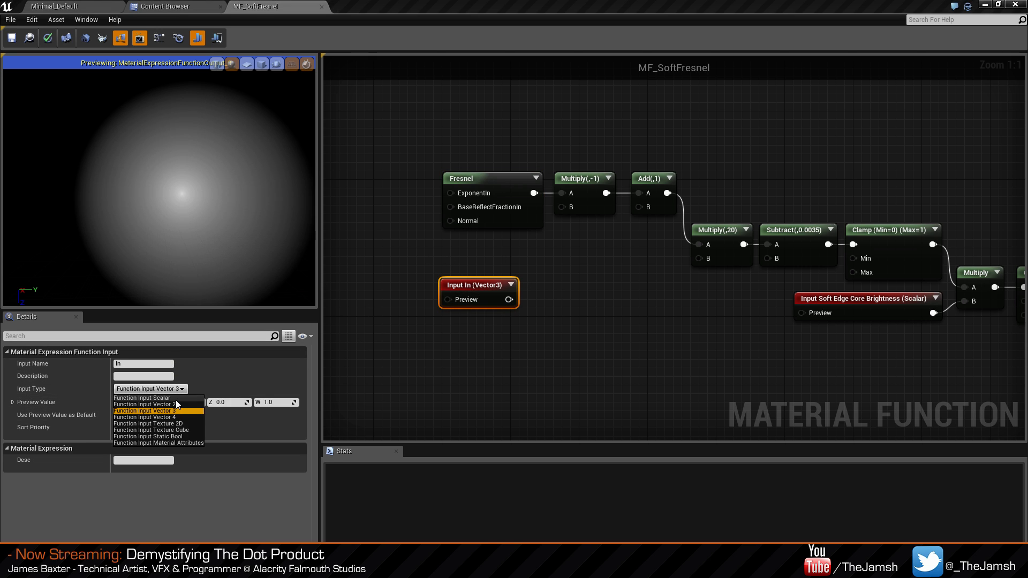
click(142, 398)
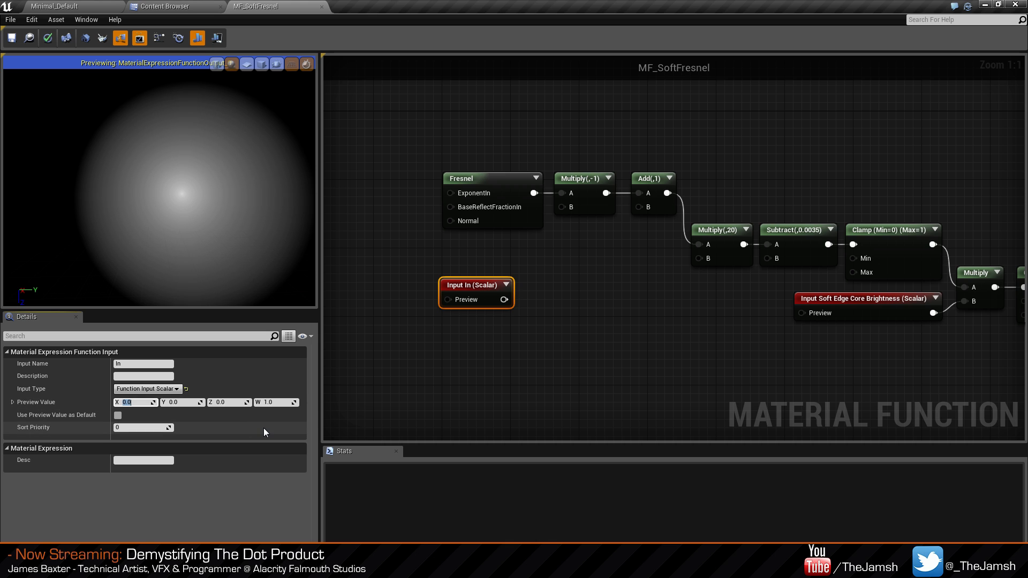
text(0.001)
key(Tab)
click(155, 428)
text(1)
key(Tab)
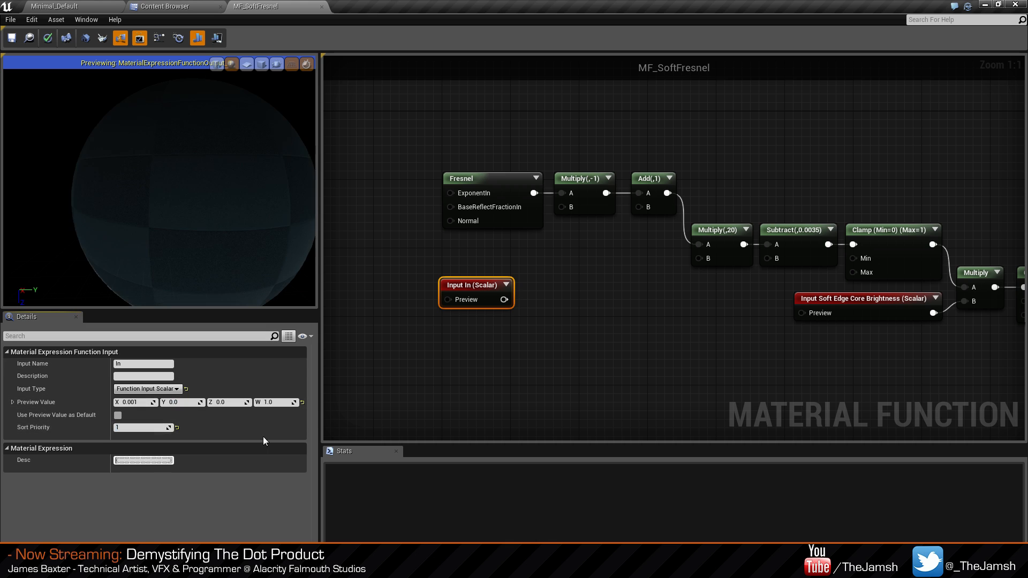
Compare with the Soft Edge Core Brightness input, enable Use Preview Value as Default on the new input and name it Outer Exponent.
click(856, 298)
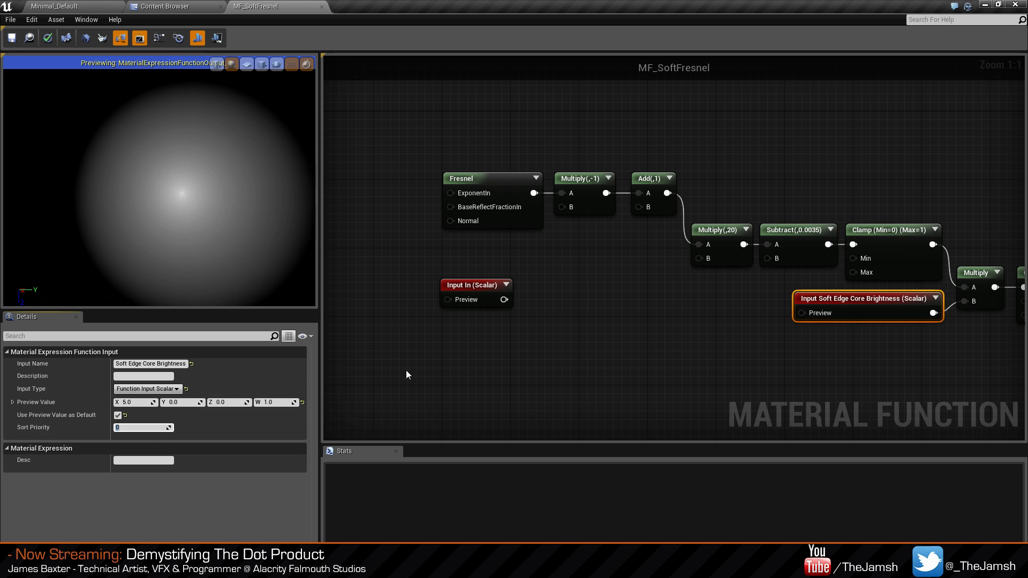
click(470, 285)
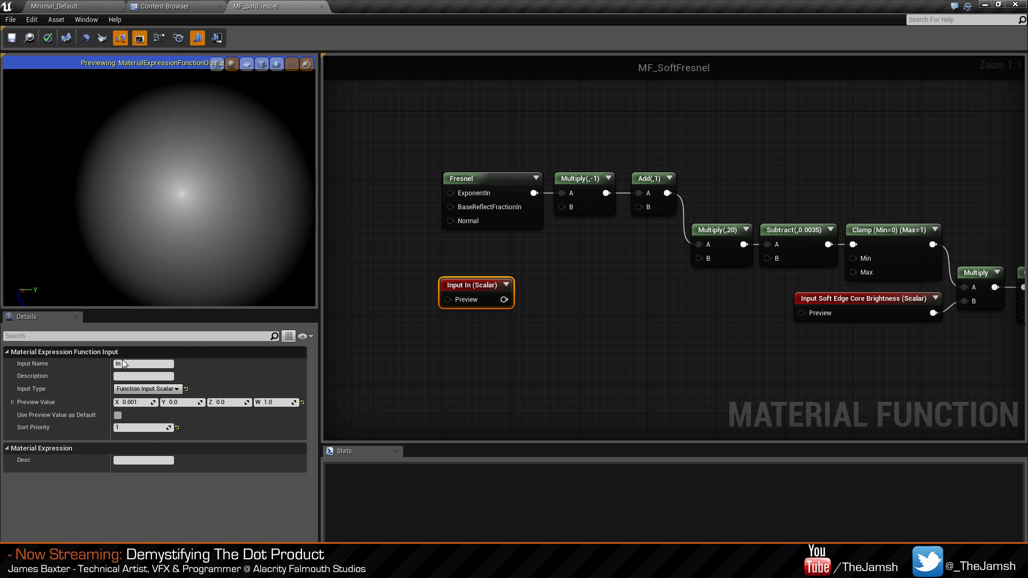
click(118, 416)
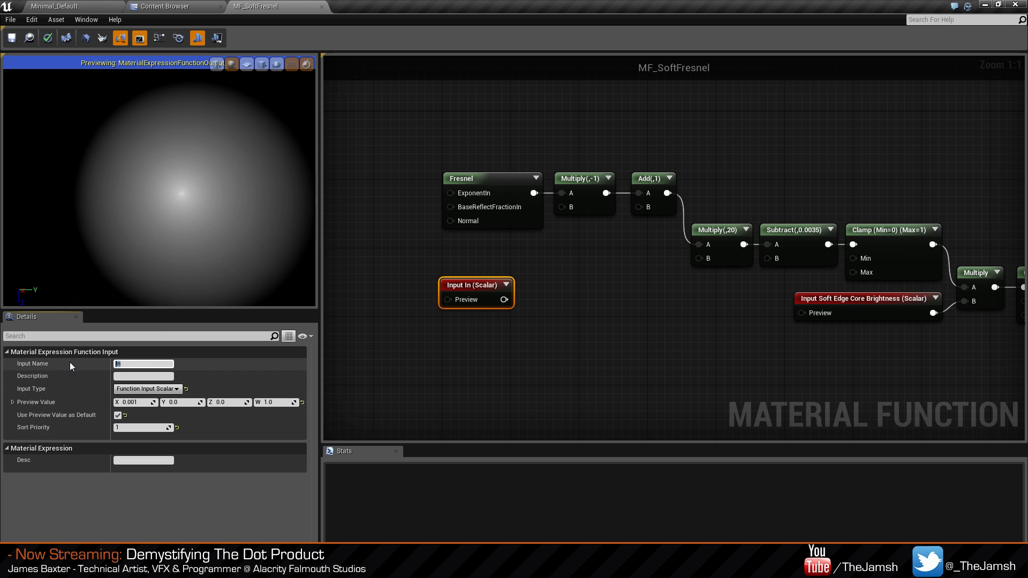
text(Outer Exponent)
key(Return)
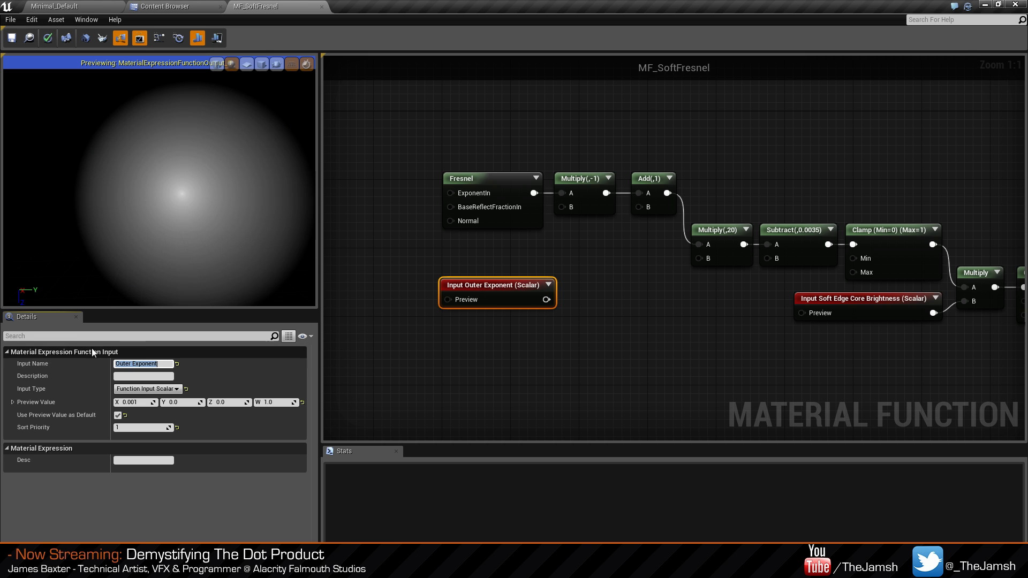
Place the Outer Exponent input before the Fresnel node and connect it to ExponentIn.
right_drag(478, 314, 575, 341)
drag(588, 328, 546, 220)
click(760, 360)
mouse_move(788, 365)
right_down()
mouse_move(659, 343)
mouse_move(762, 346)
right_up()
right_drag(533, 278, 679, 306)
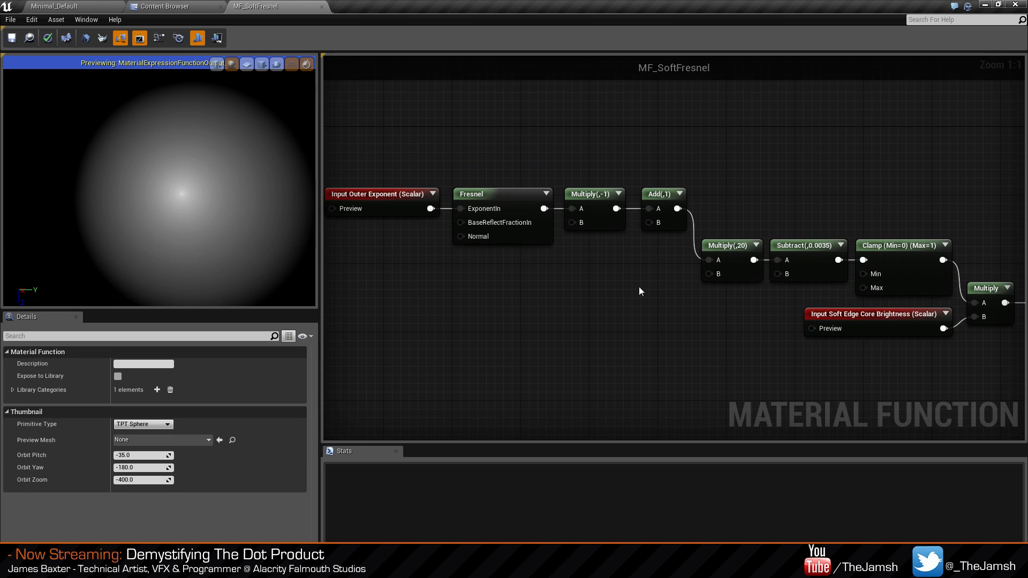
Try 250 as Const B of the Multiply before the Subtract, then restore 20.
click(745, 275)
click(142, 377)
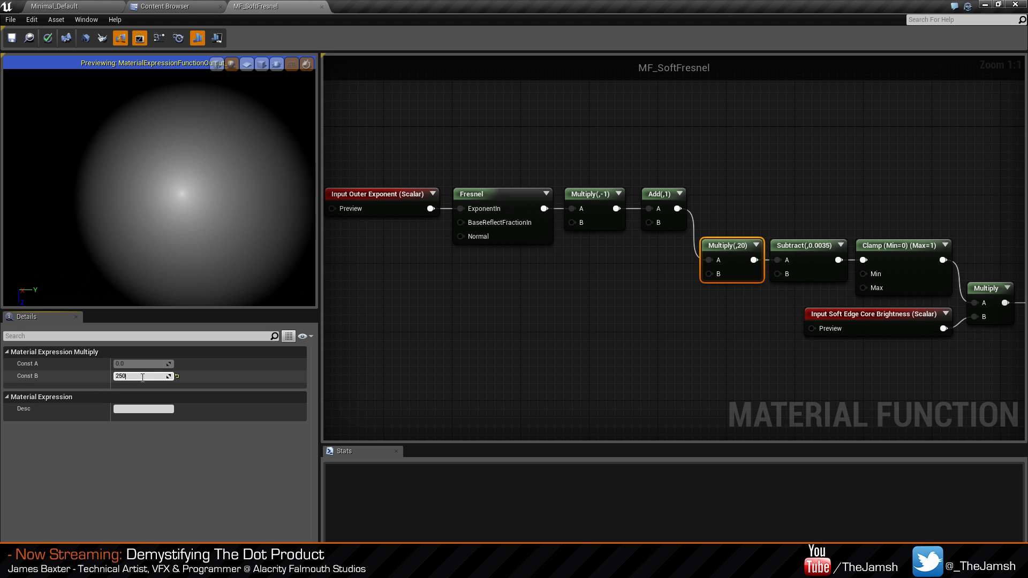
key(Return)
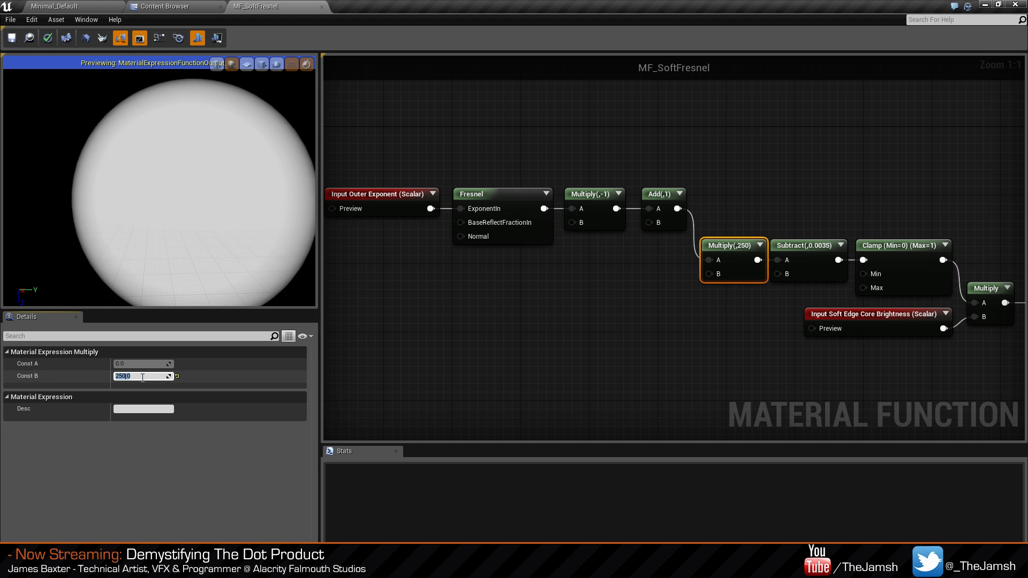
text(20)
key(Return)
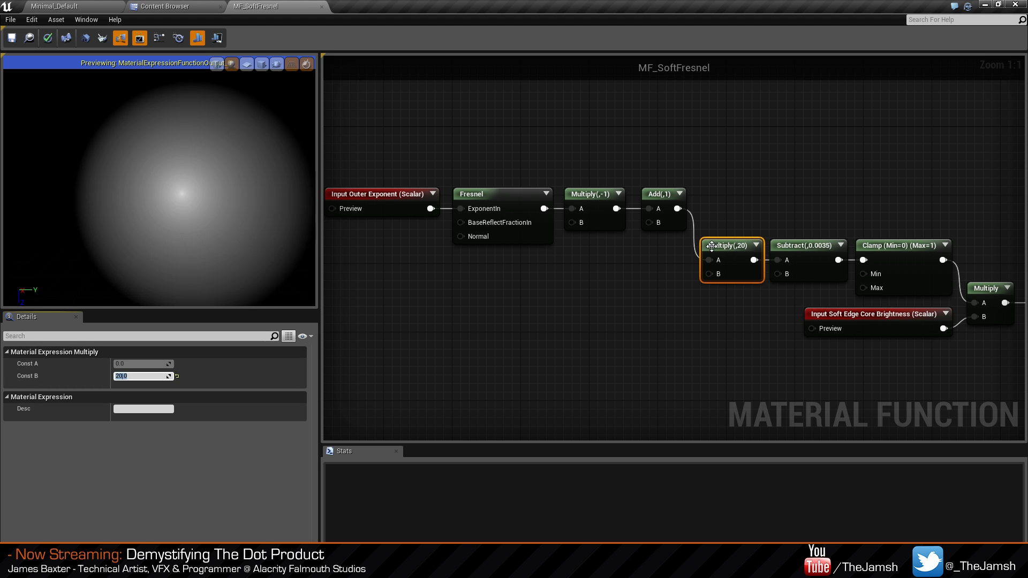
click(755, 237)
right_drag(676, 242, 763, 258)
drag(455, 133, 765, 294)
click(1009, 402)
right_drag(1009, 401, 856, 361)
right_drag(926, 344, 800, 338)
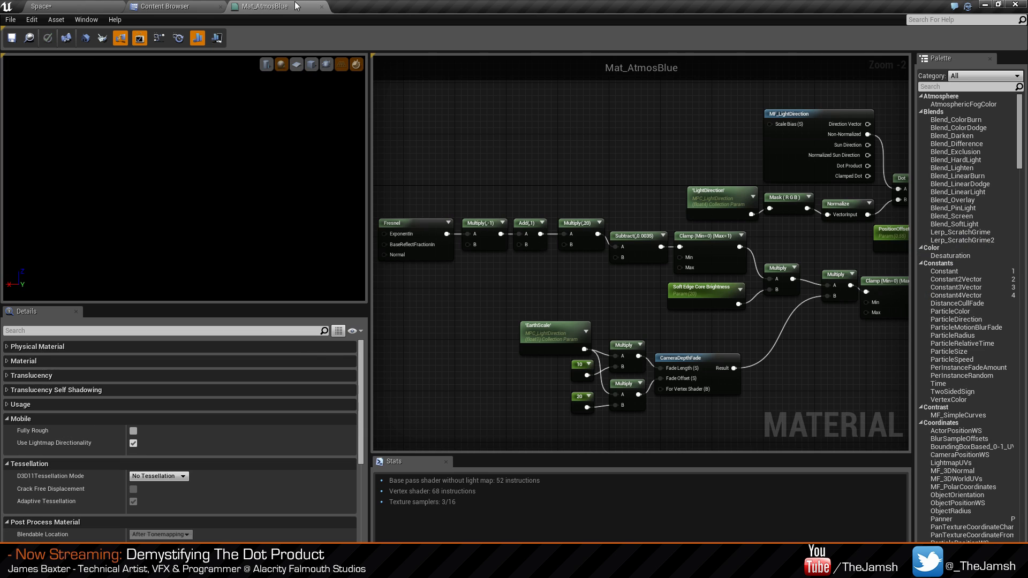
Close the Mat_AtmosBlue and Content Browser tabs, and open the UM_EarthMapScaled level without saving the Space map.
click(321, 7)
click(220, 7)
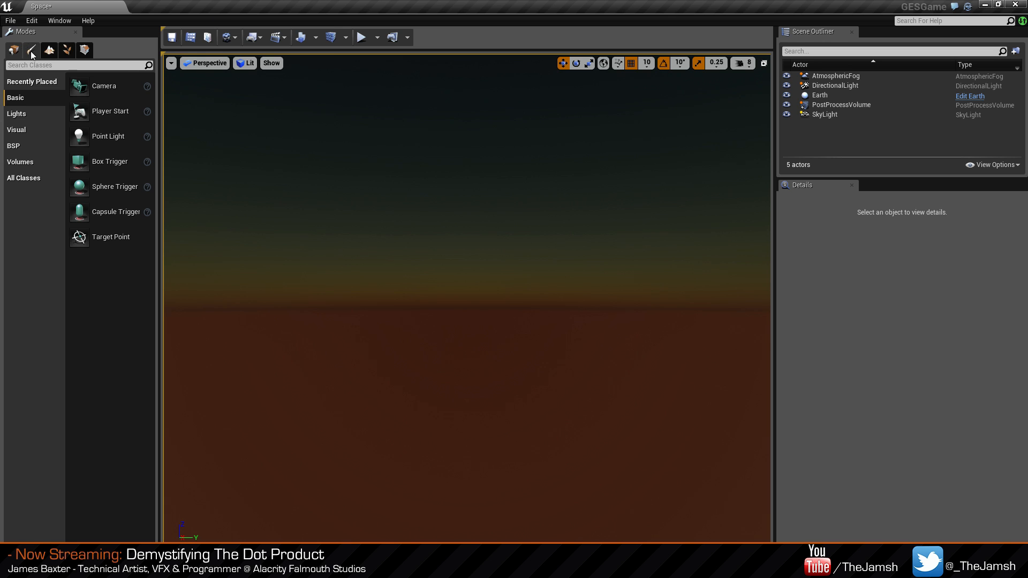
click(10, 20)
click(31, 51)
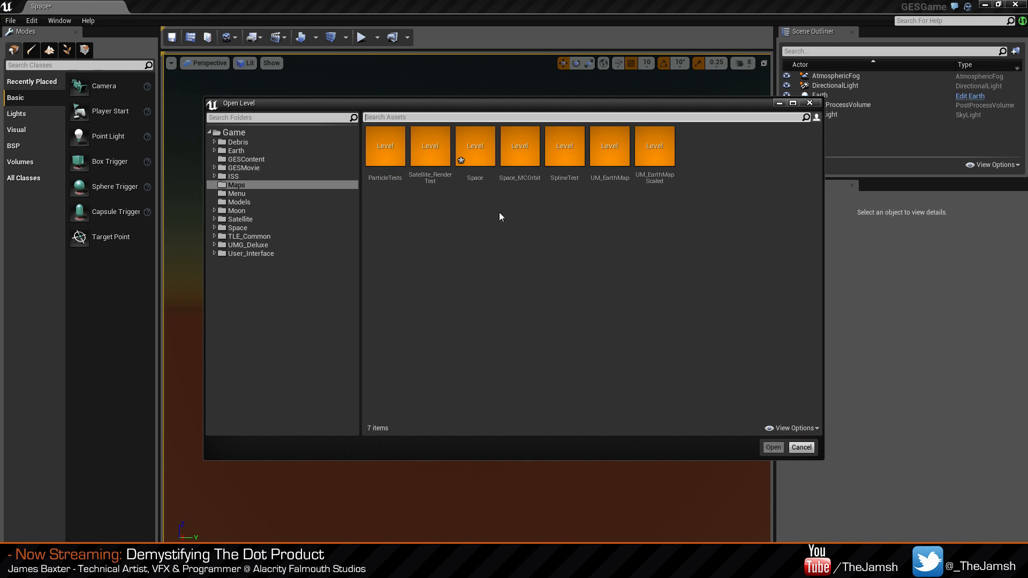
click(669, 176)
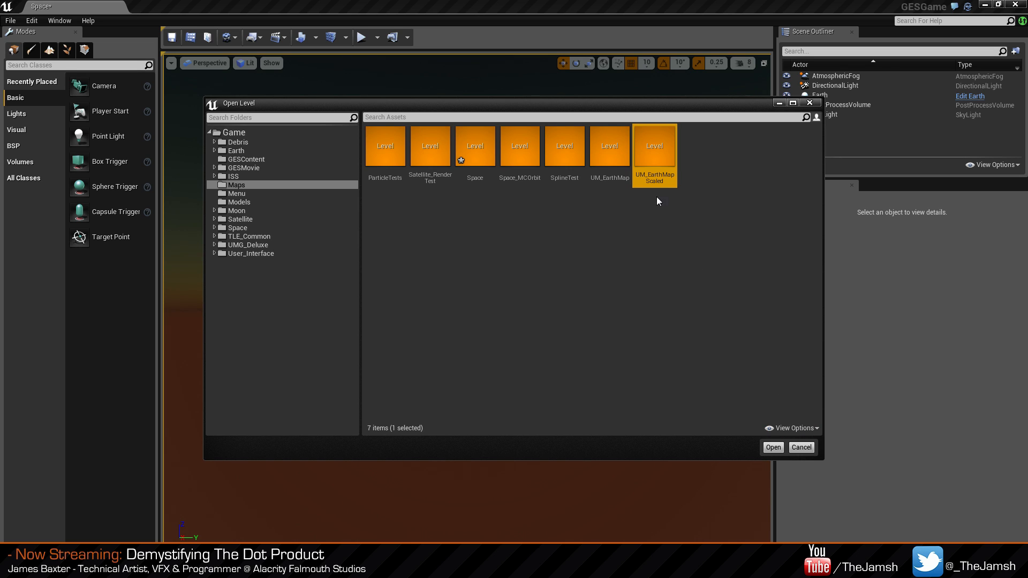
click(772, 448)
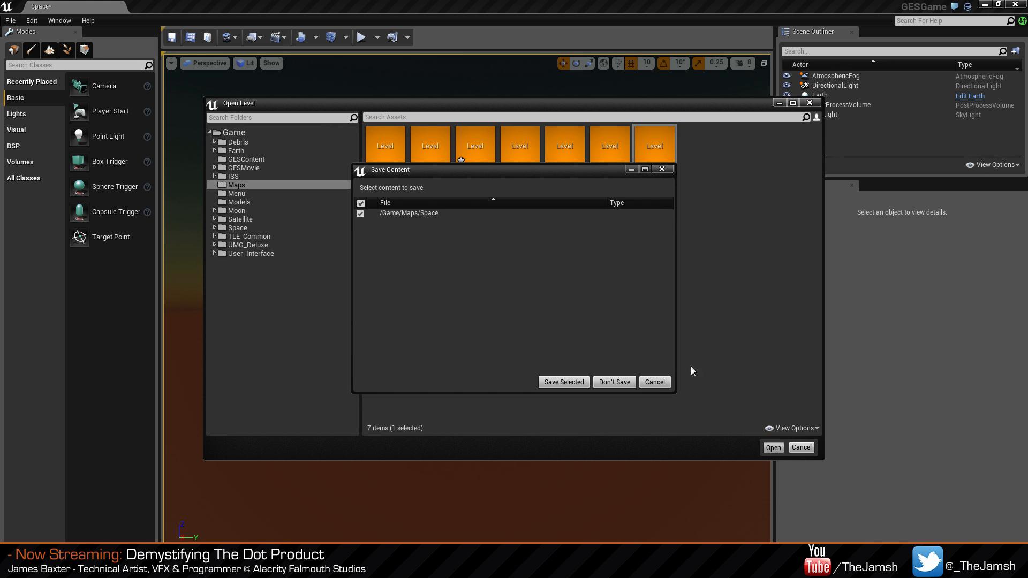
click(614, 382)
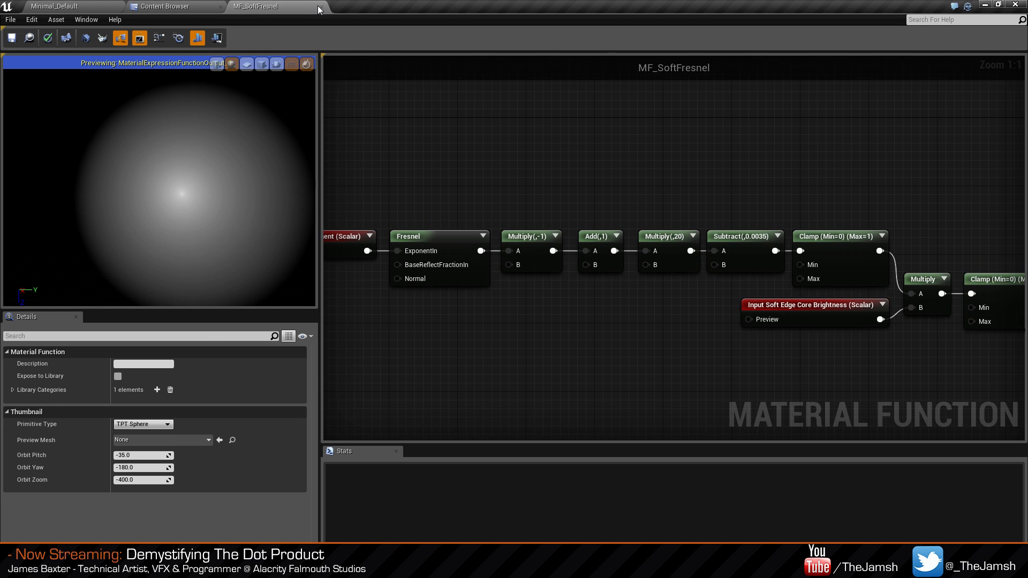
Review the MF_SoftFresnel graph in the Minimal_Default project and open the Mat_MuzzleFlash material.
right_drag(508, 179, 624, 174)
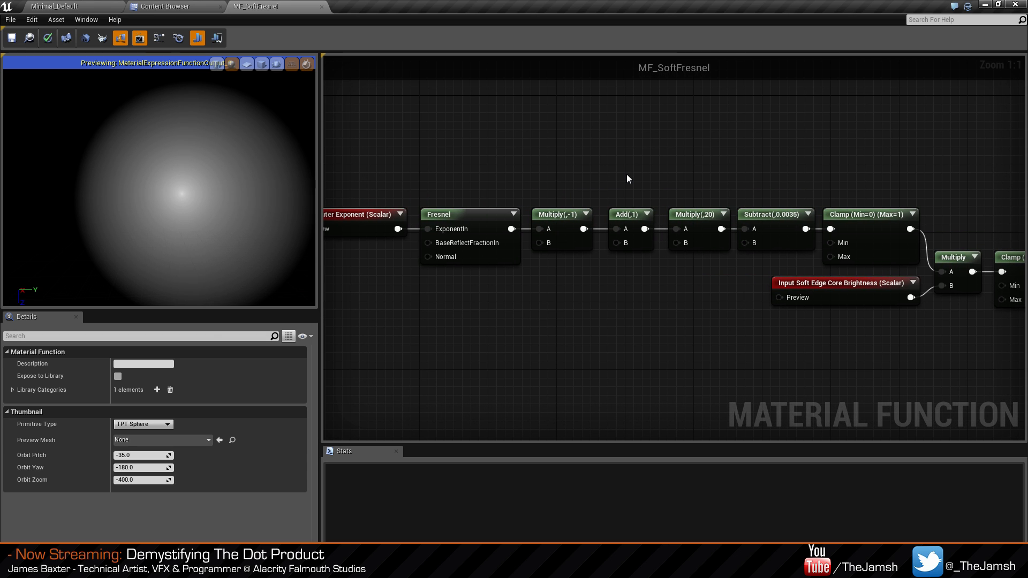
right_drag(654, 161, 441, 134)
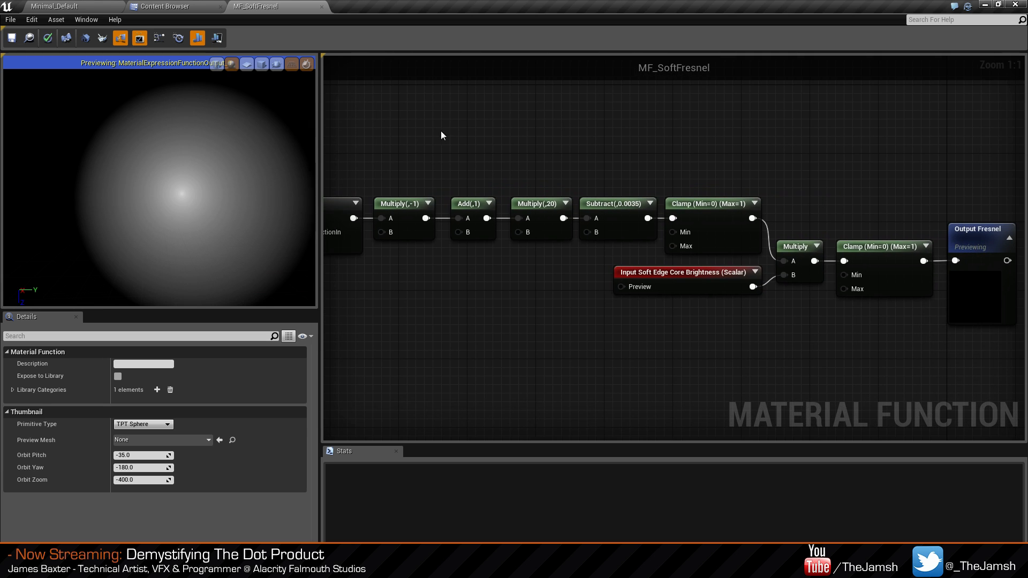
click(213, 4)
double_click(790, 185)
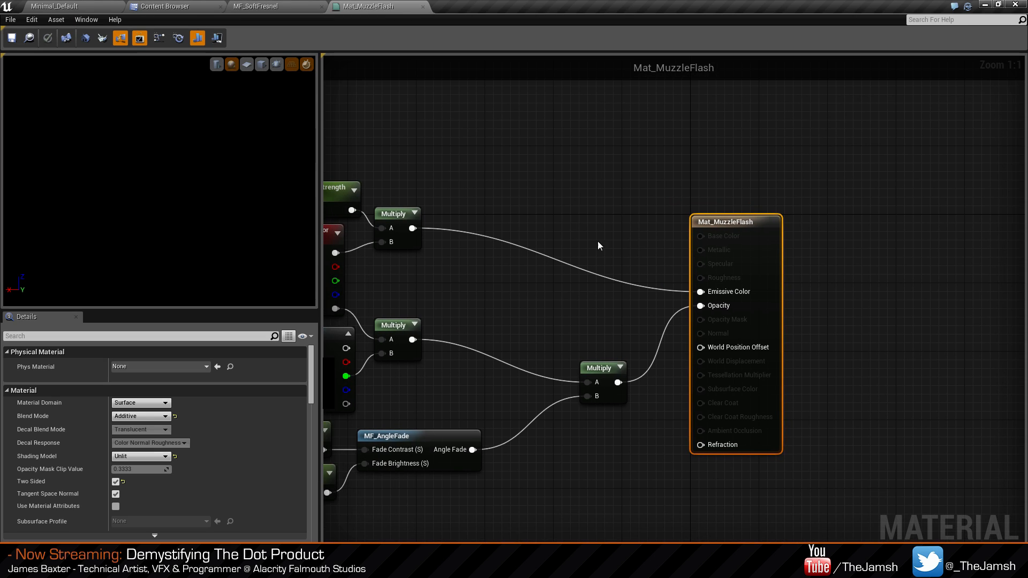
Show the Palette in the Mat_MuzzleFlash editor, filter it to Functions and browse the list.
right_click(628, 171)
click(91, 20)
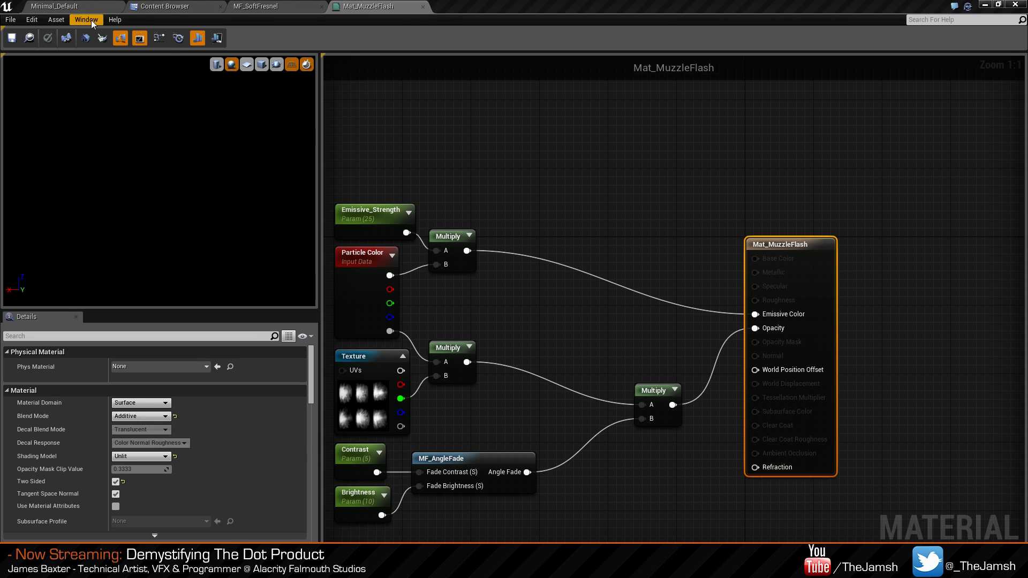
click(133, 91)
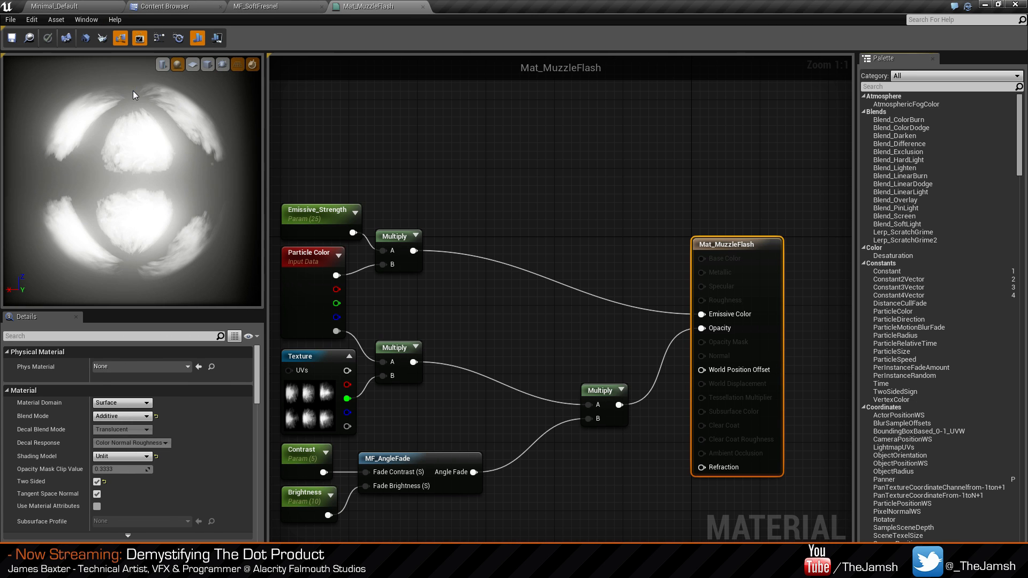
click(930, 80)
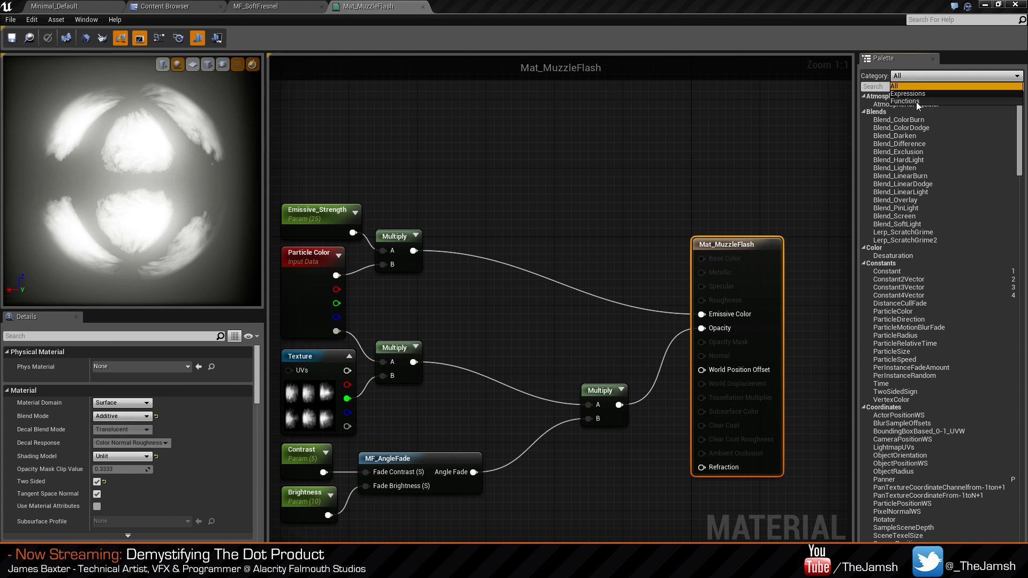
click(921, 100)
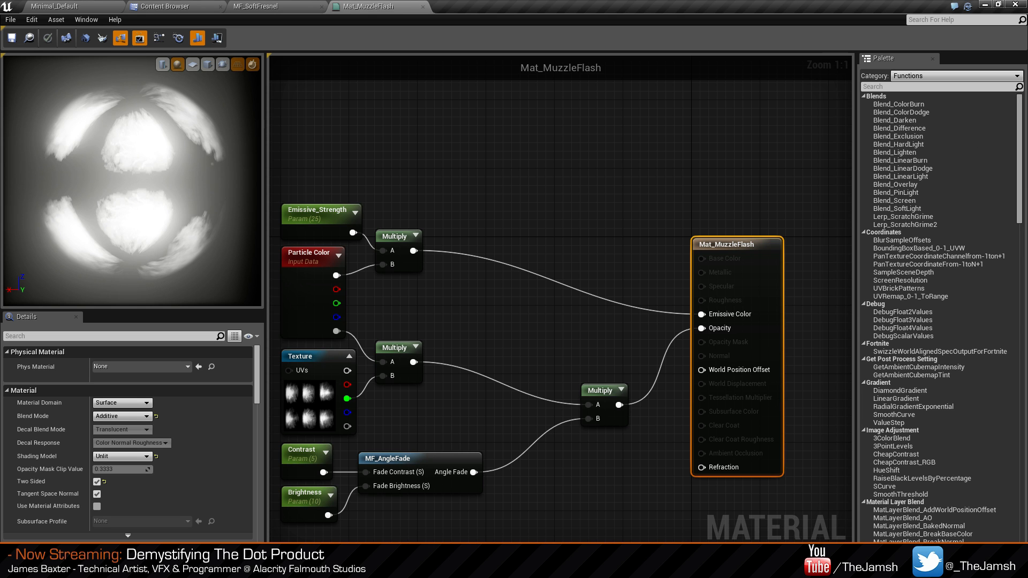
drag(1019, 164, 1023, 423)
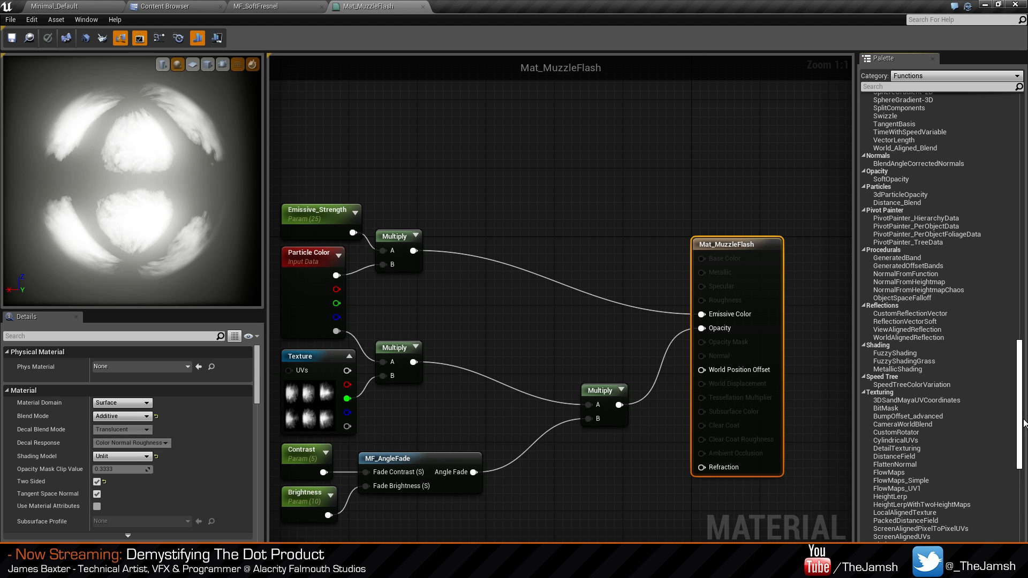
drag(1024, 422, 1023, 506)
Switch to the GESGame editor, select BP_Earth, view the planet from a distance and widen the level viewport.
click(515, 213)
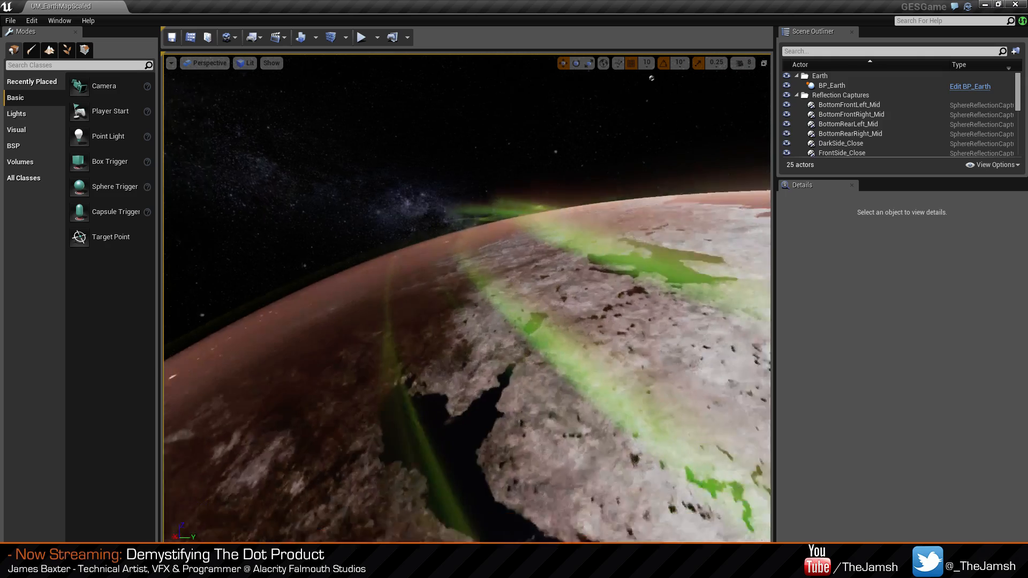
right_drag(467, 297, 524, 295)
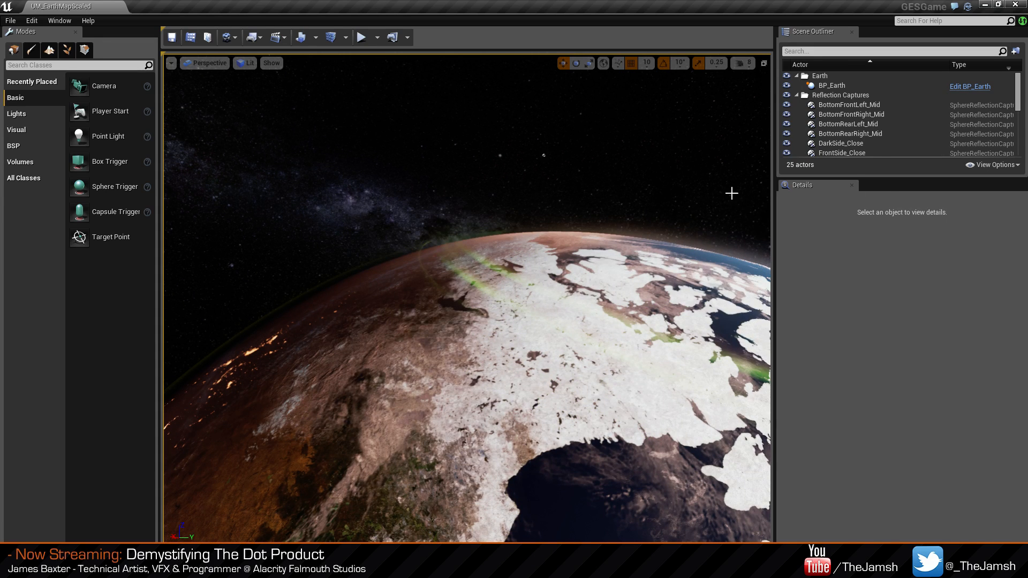
click(236, 344)
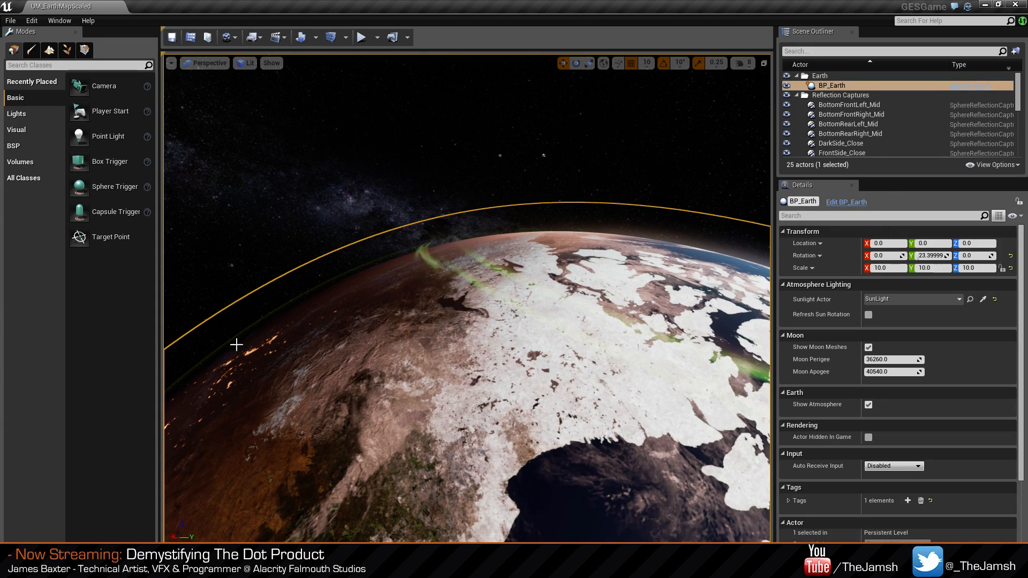
right_drag(236, 344, 240, 347)
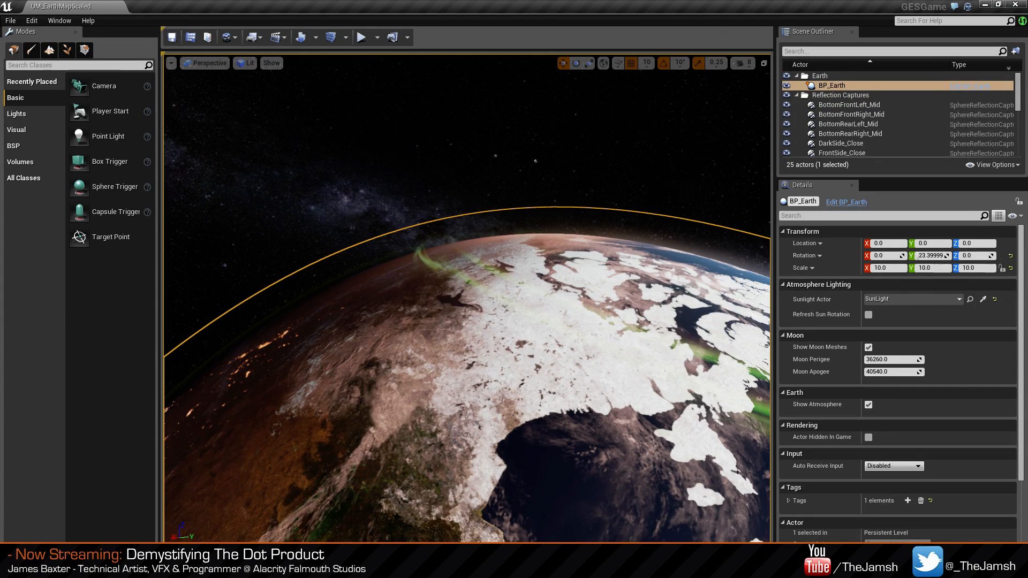
right_drag(240, 347, 206, 366)
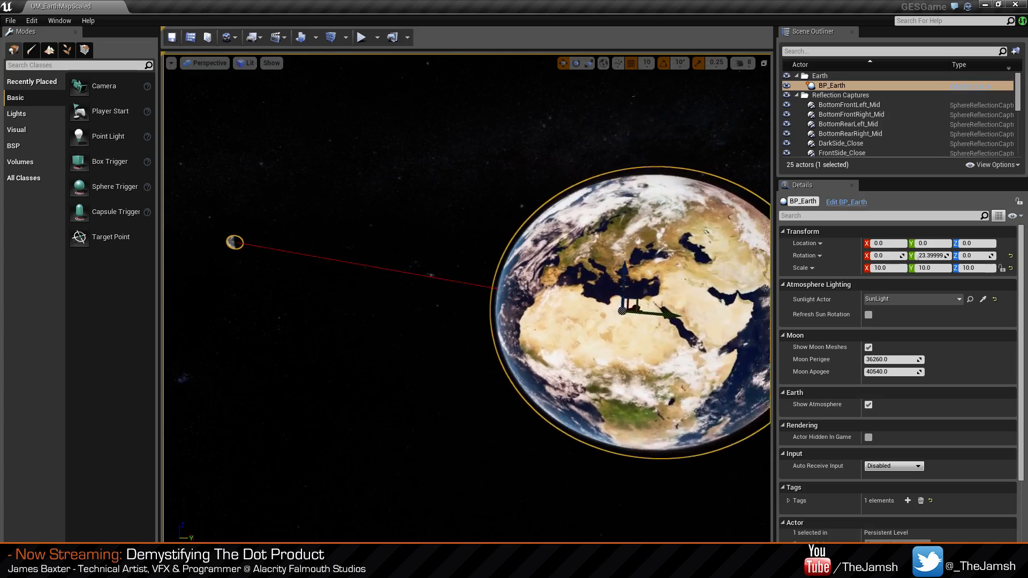
mouse_move(624, 145)
right_down()
mouse_move(669, 144)
mouse_move(624, 144)
right_up()
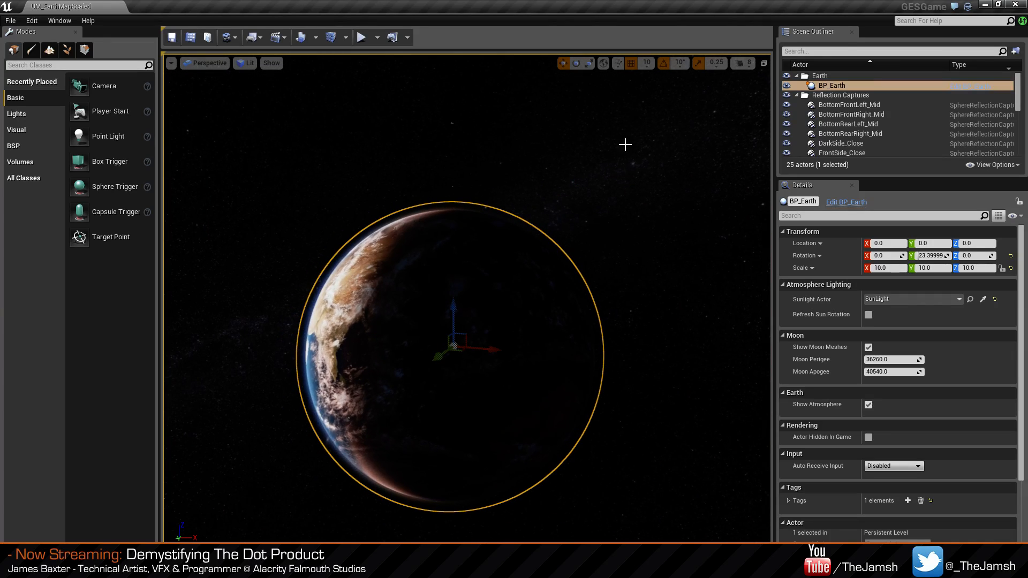
drag(774, 153, 857, 149)
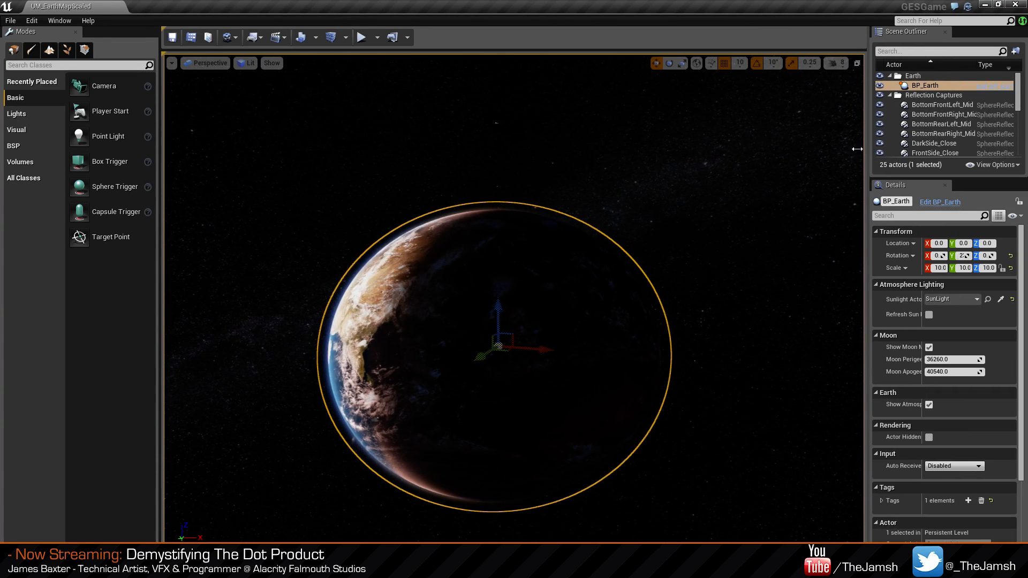
Examine the atmosphere glow along Earth's sunlit edge from close up and from farther away.
right_drag(690, 214, 669, 350)
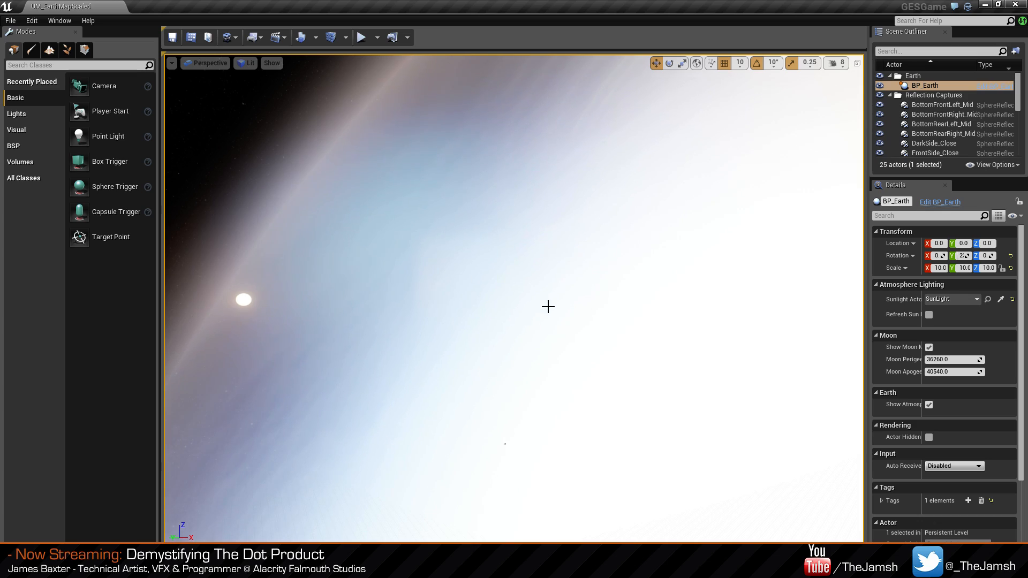
key(s)
right_drag(548, 307, 542, 307)
key(g)
key(w)
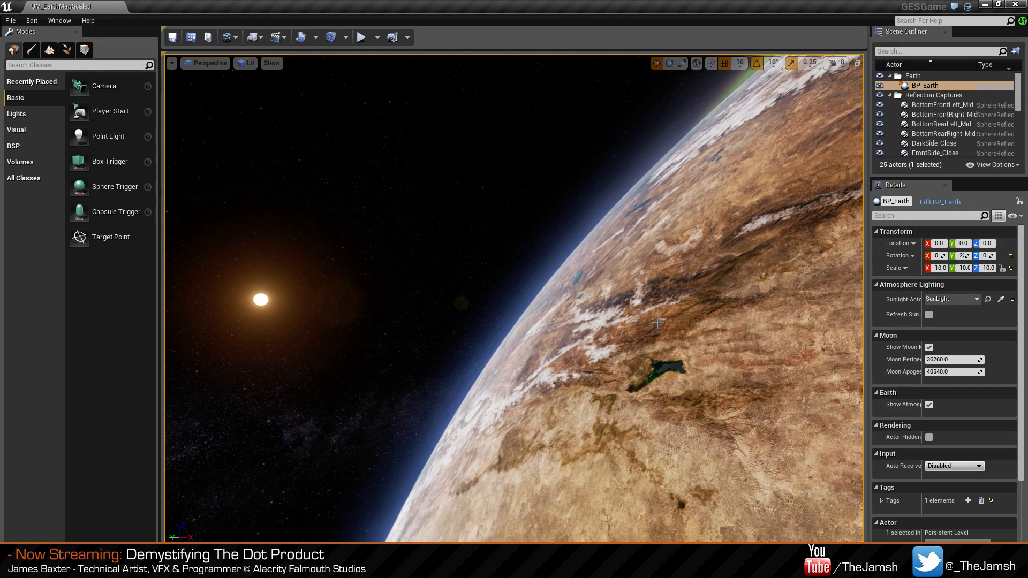
key(s)
mouse_move(672, 321)
right_down()
mouse_move(681, 321)
mouse_move(670, 301)
right_up()
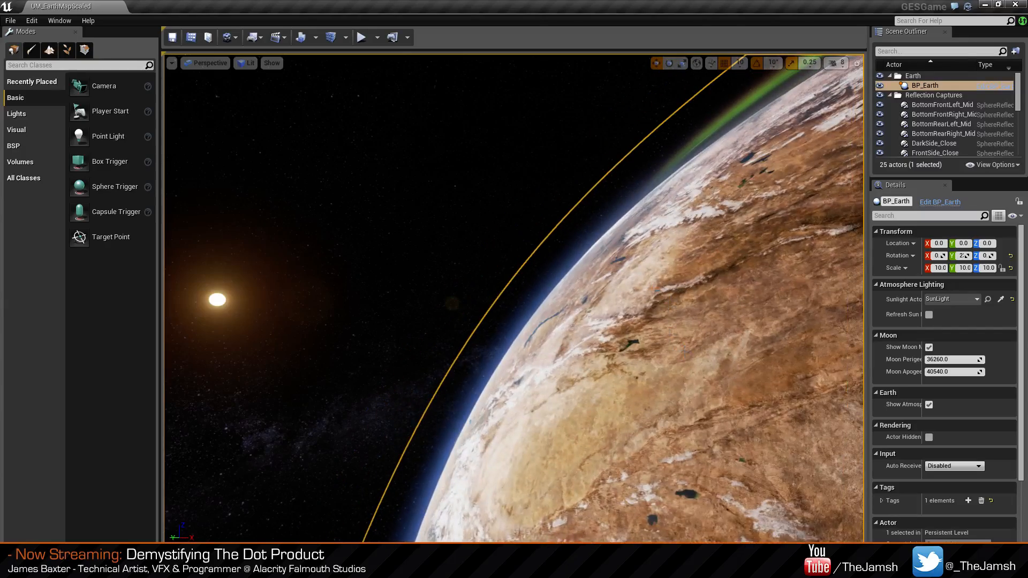
key(f)
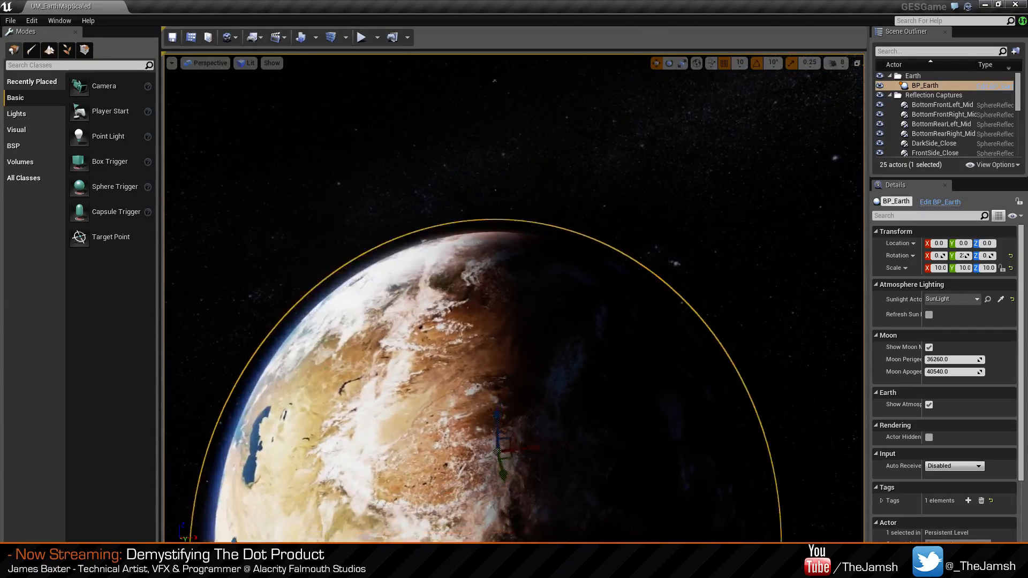
key(a)
right_drag(670, 300, 723, 316)
key(w)
key(s)
key(w)
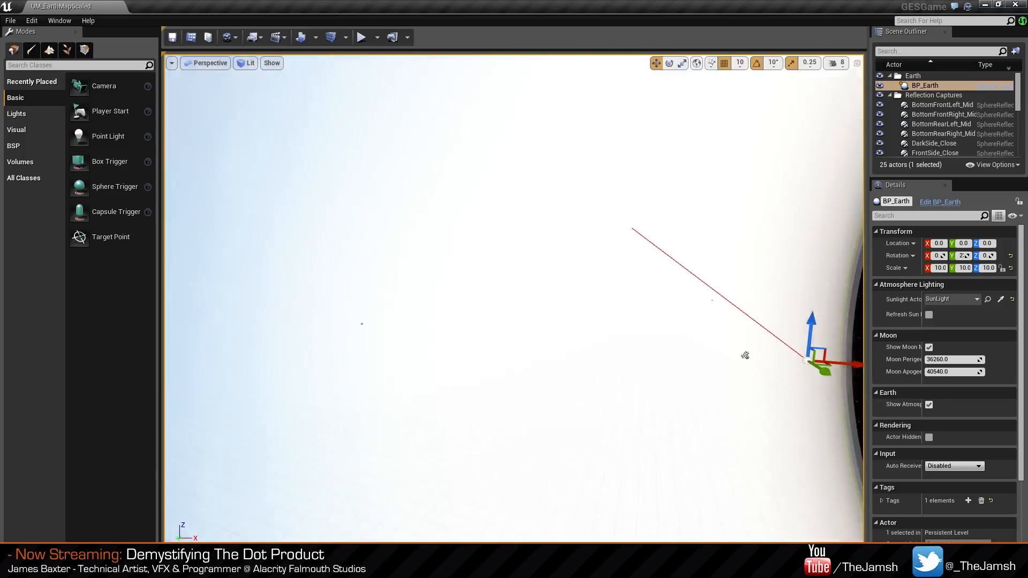
right_drag(745, 355, 478, 439)
key(s)
key(w)
key(s)
key(s)
mouse_move(514, 298)
right_down()
mouse_move(568, 316)
mouse_move(572, 306)
mouse_move(579, 342)
mouse_move(565, 294)
mouse_move(508, 307)
right_up()
key(w)
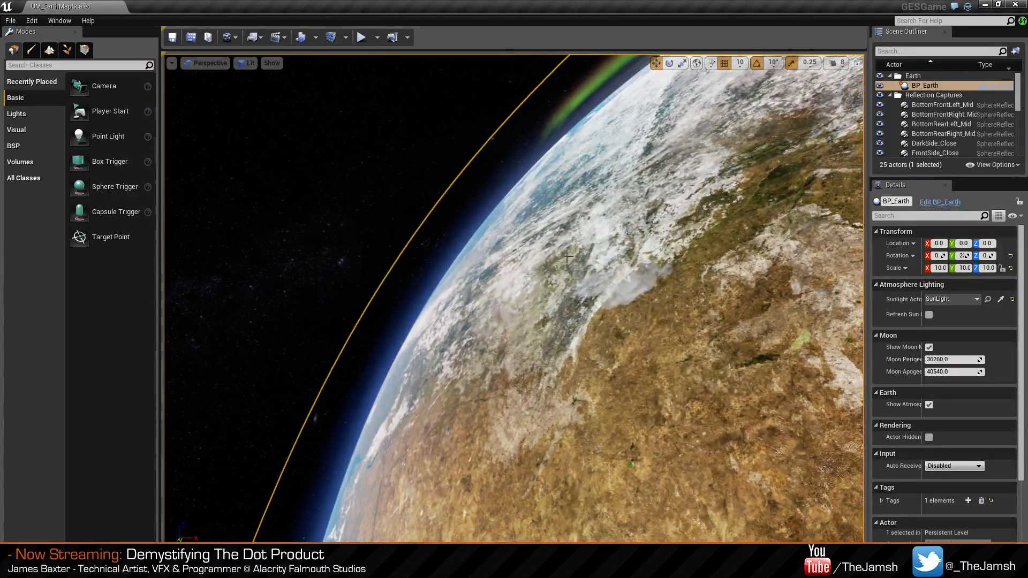
Select the Space SkyBox instead of BP_Earth, inspect the atmosphere edge without Earth's selection outline, and minimize the GESGame editor.
click(412, 193)
key(s)
right_drag(412, 192, 399, 171)
key(q)
key(w)
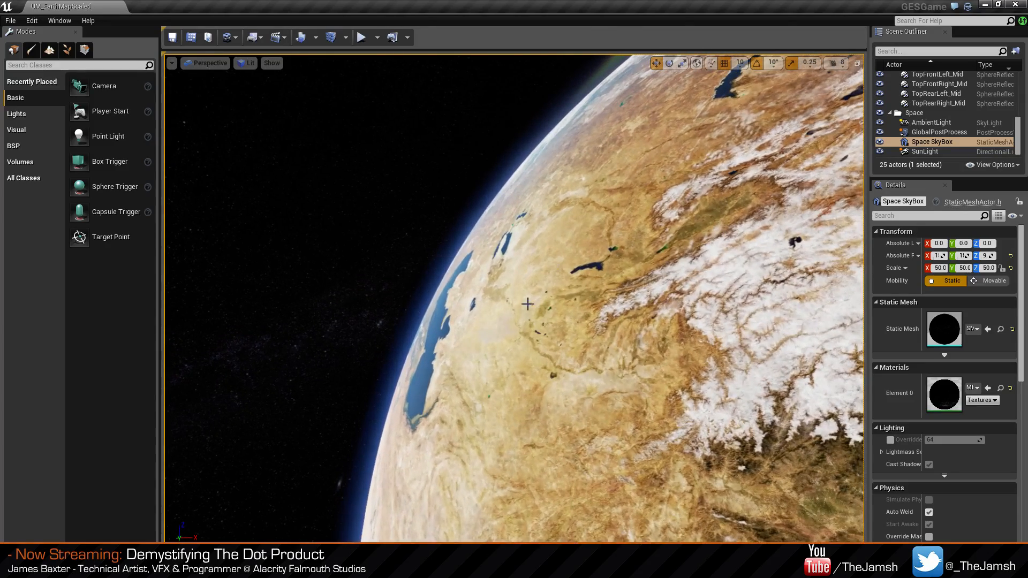
click(987, 6)
Narrow the preview and details area of the Mat_MuzzleFlash editor and slightly shorten the preview to enlarge the details.
right_drag(460, 213, 592, 156)
right_drag(656, 300, 541, 257)
drag(265, 314, 211, 314)
right_drag(445, 249, 476, 255)
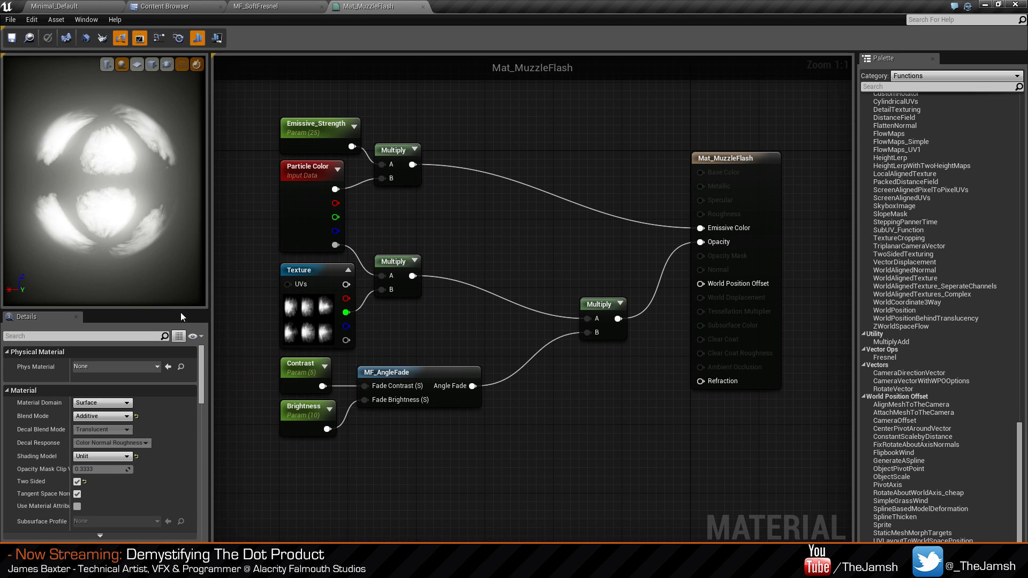
drag(181, 317, 181, 307)
right_drag(396, 230, 423, 246)
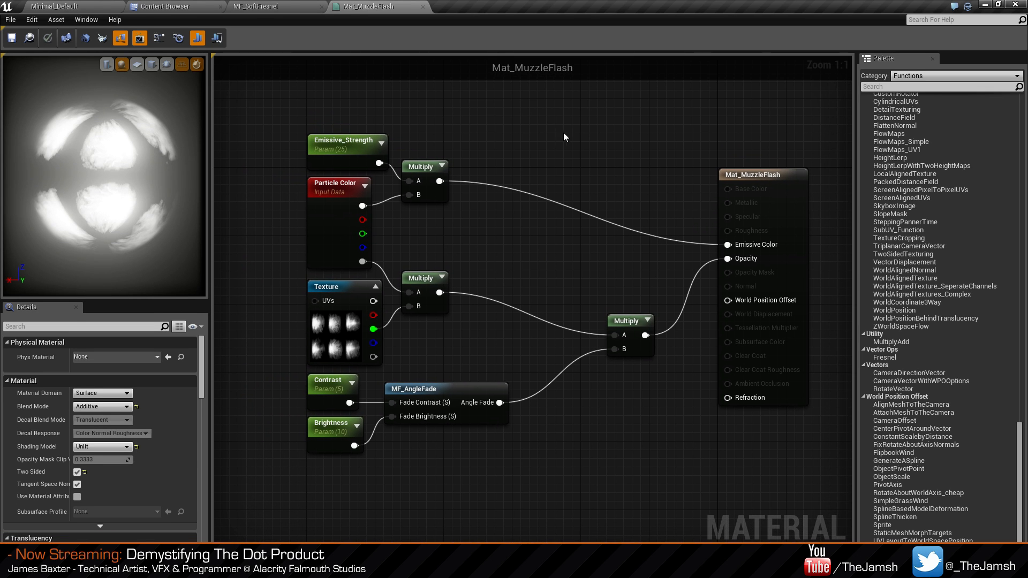
Browse the Palette's functions back to the start of the list and inspect the Texture and MF_AngleFade nodes.
scroll(1009, 435, up, 9)
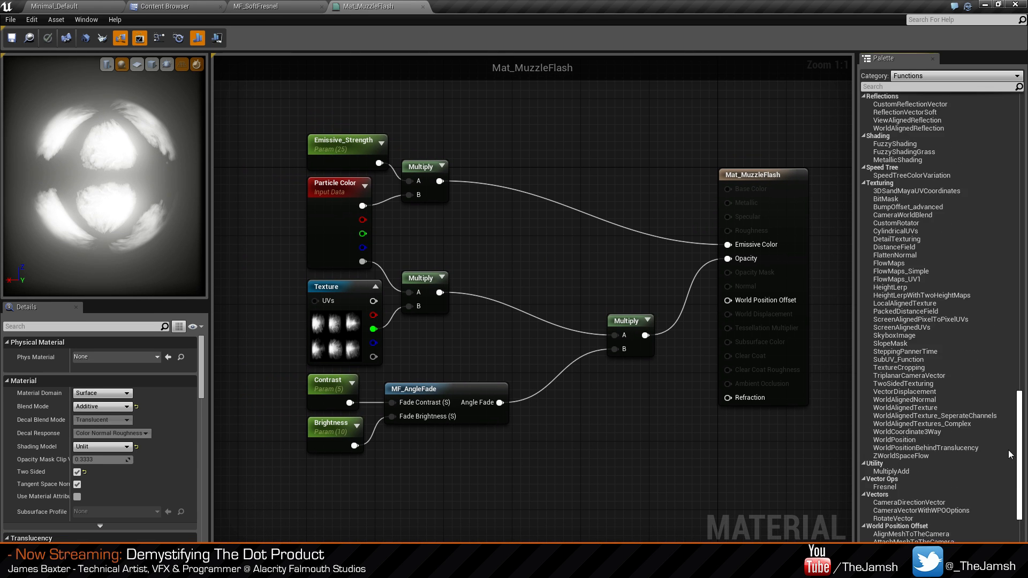
drag(1008, 431, 1018, 128)
right_drag(527, 216, 576, 233)
right_drag(618, 430, 577, 389)
right_click(493, 406)
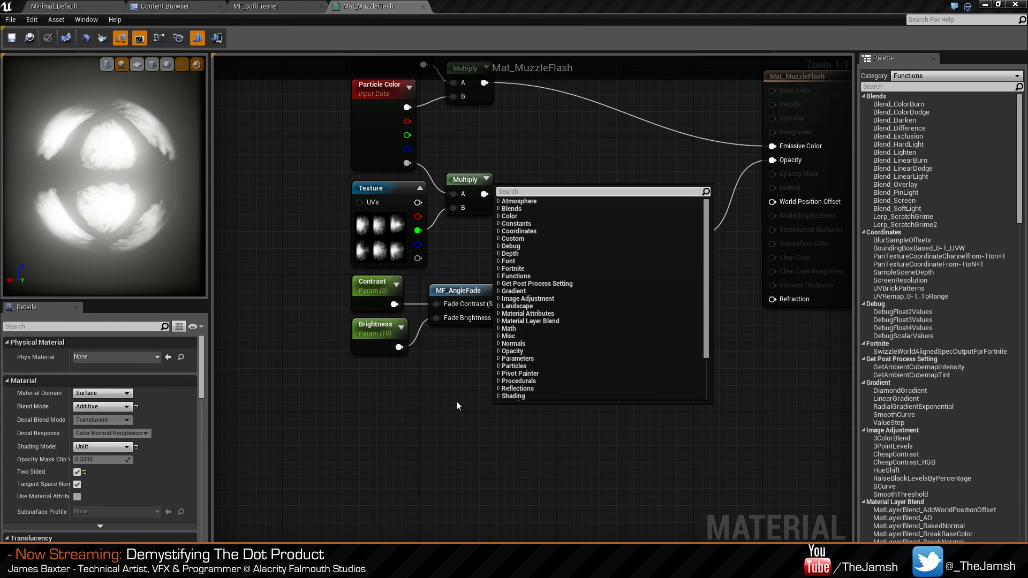
click(456, 401)
right_click(473, 424)
click(423, 254)
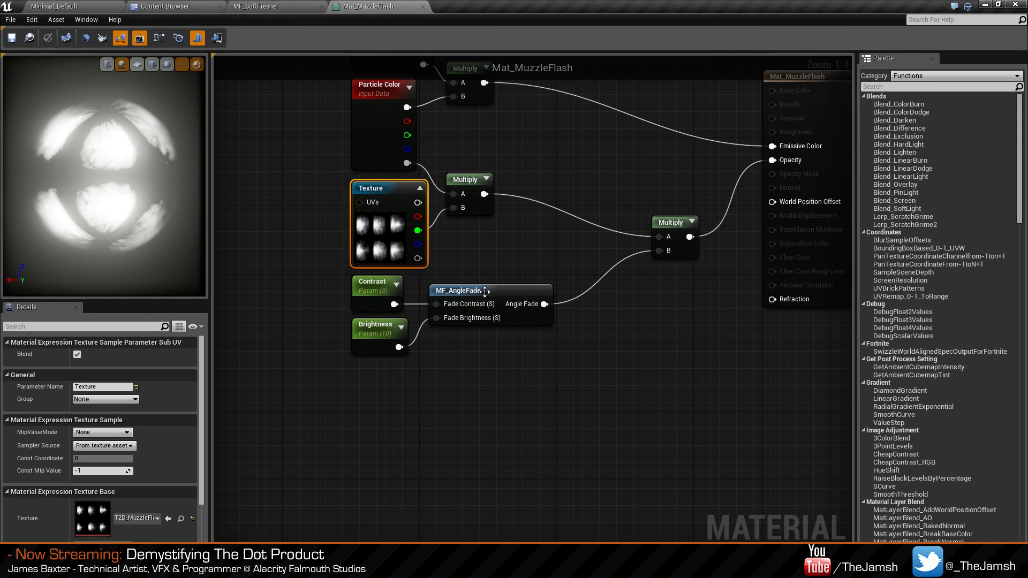
click(494, 289)
right_drag(494, 288, 510, 303)
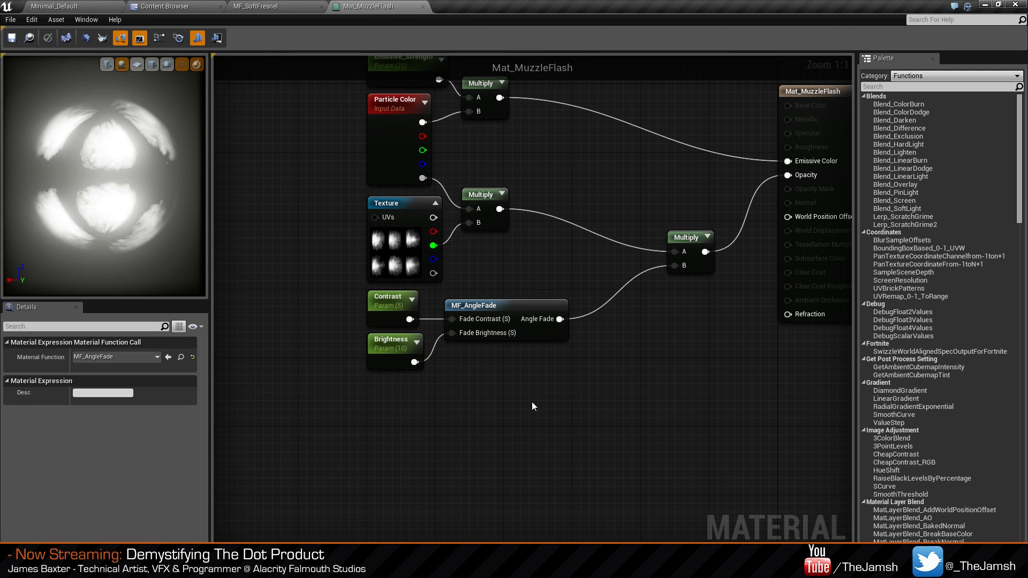
Add a MaterialFunctionCall node to the Mat_MuzzleFlash graph and place it below the MF_AngleFade node.
right_click(483, 408)
text(func)
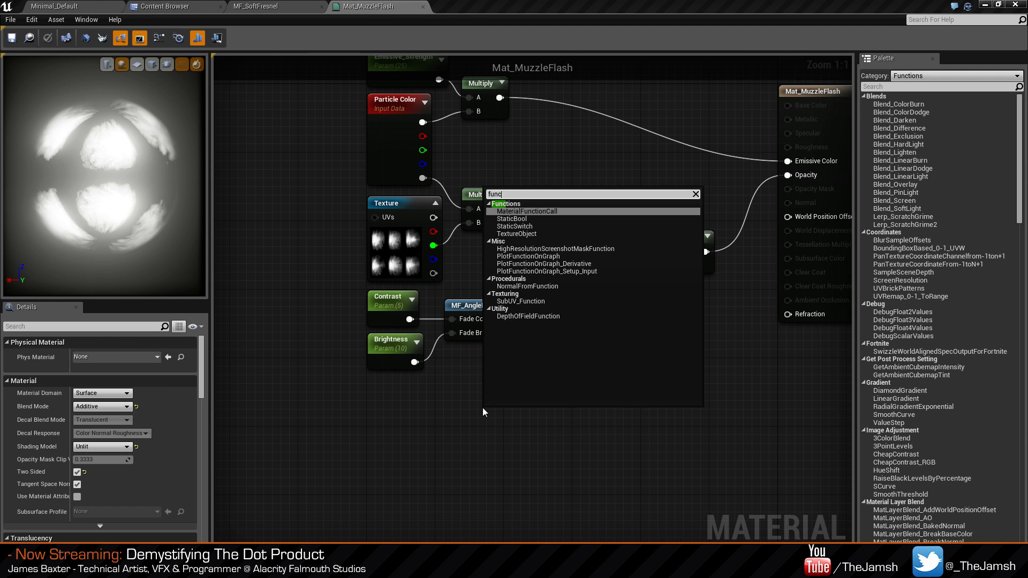
key(Return)
drag(553, 414, 608, 382)
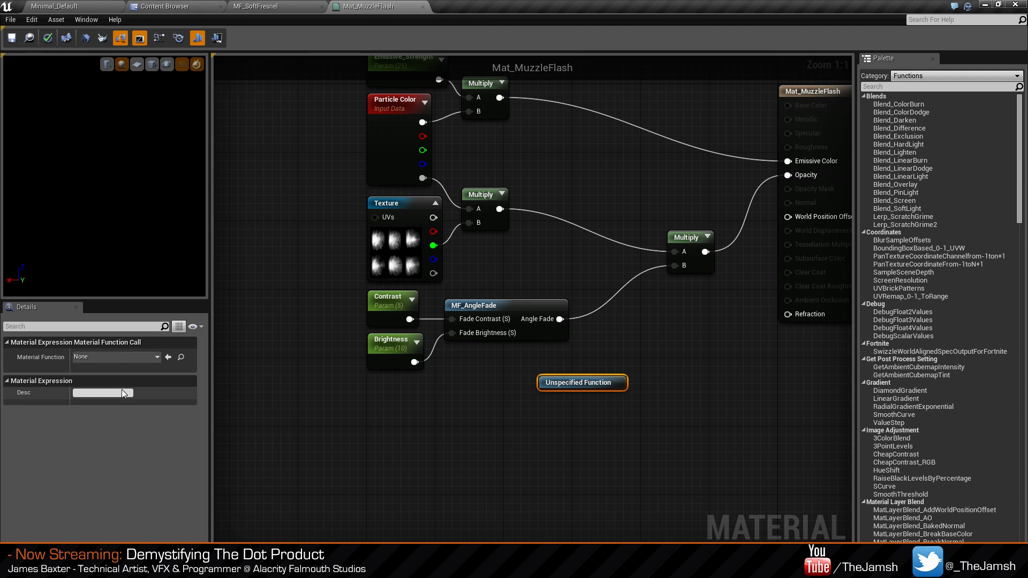
Delete the unspecified function call node below MF_AngleFade in the Mat_MuzzleFlash graph.
click(115, 356)
click(271, 363)
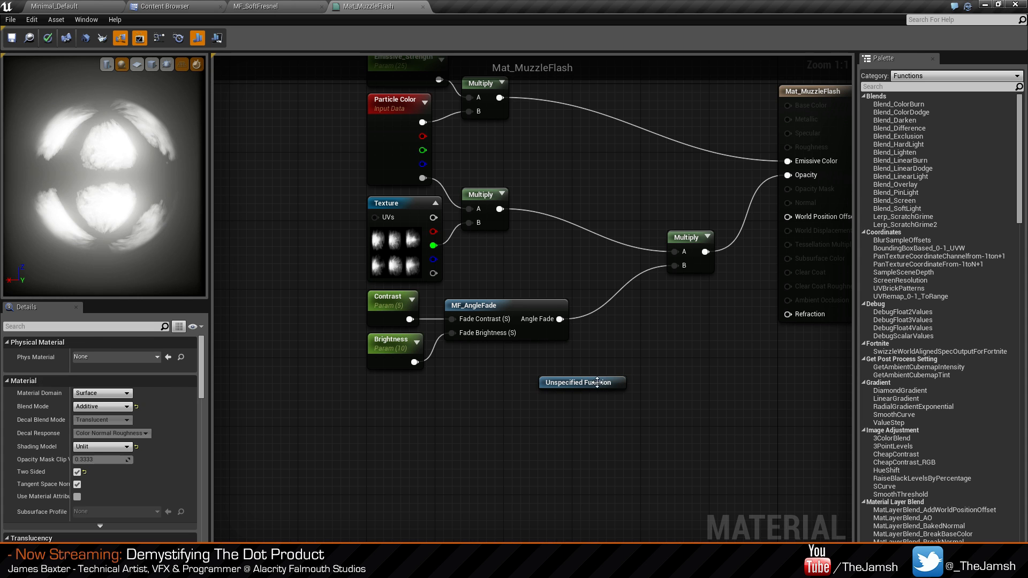
click(599, 382)
key(Delete)
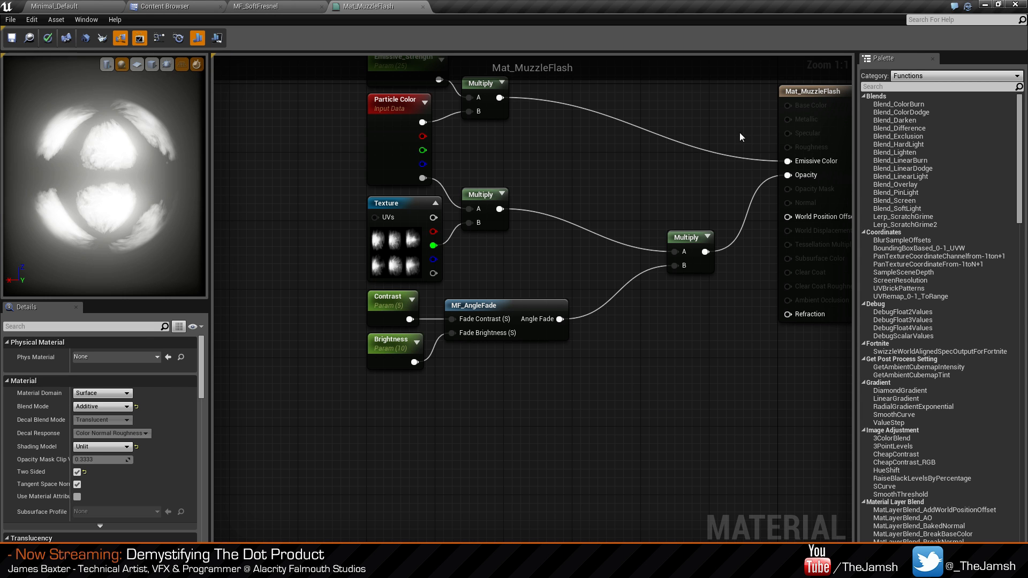
Collapse the Blends, Coordinates and Debug function groups, and try out a SmoothCurve node in the graph before deleting it.
click(864, 96)
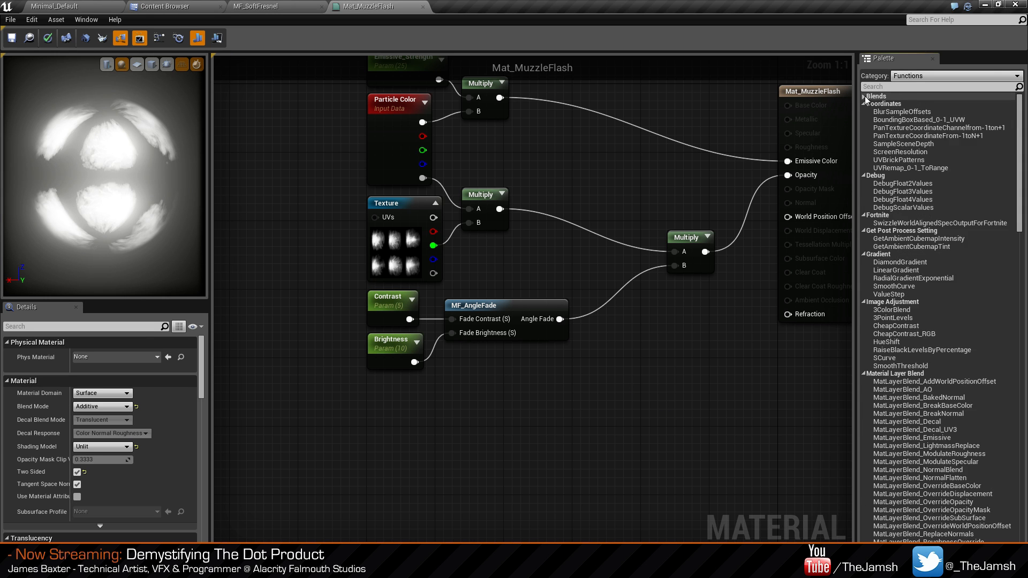
click(863, 103)
click(864, 111)
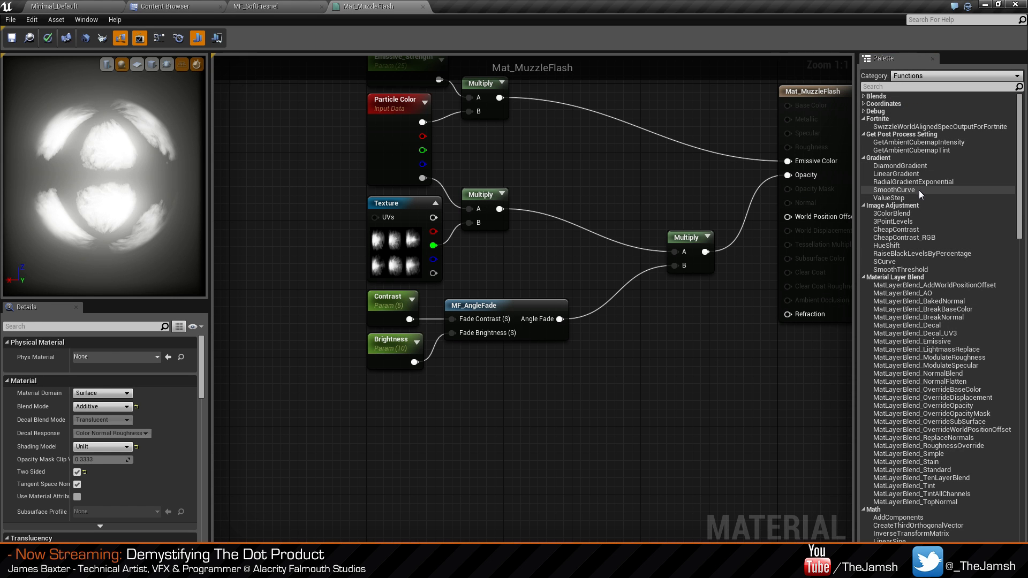
drag(907, 190, 697, 362)
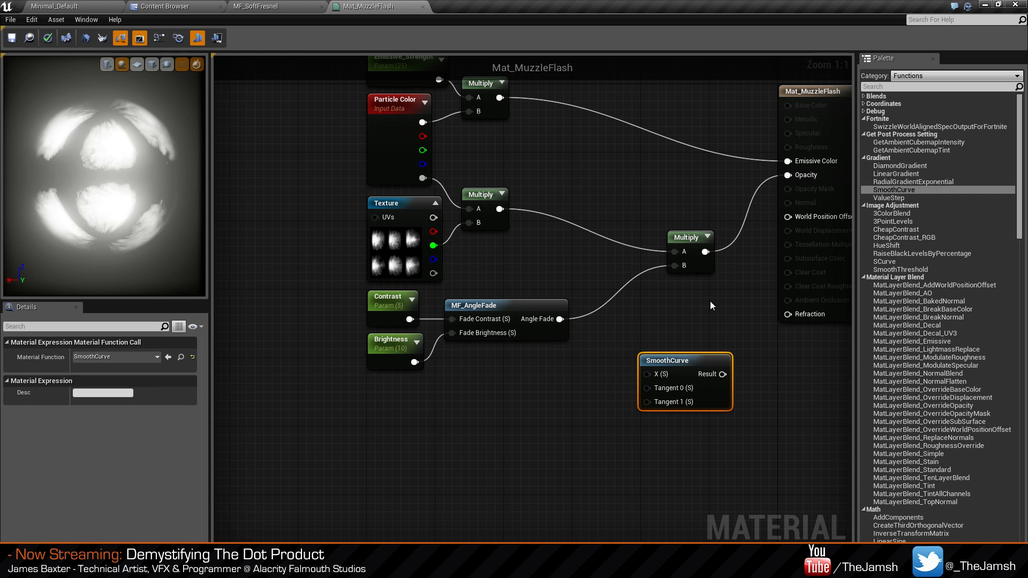
key(Delete)
Glance at MF_SoftFresnel, open MF_AngleFade from the Materials folder, and bring up the function's own properties with its output deselected.
click(289, 6)
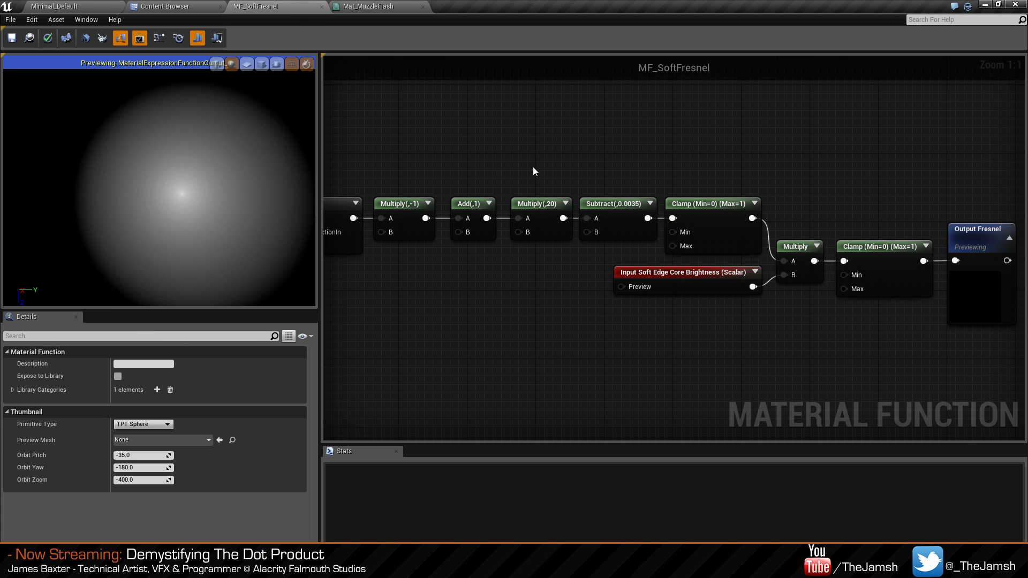
right_drag(533, 168, 589, 173)
click(180, 7)
click(532, 315)
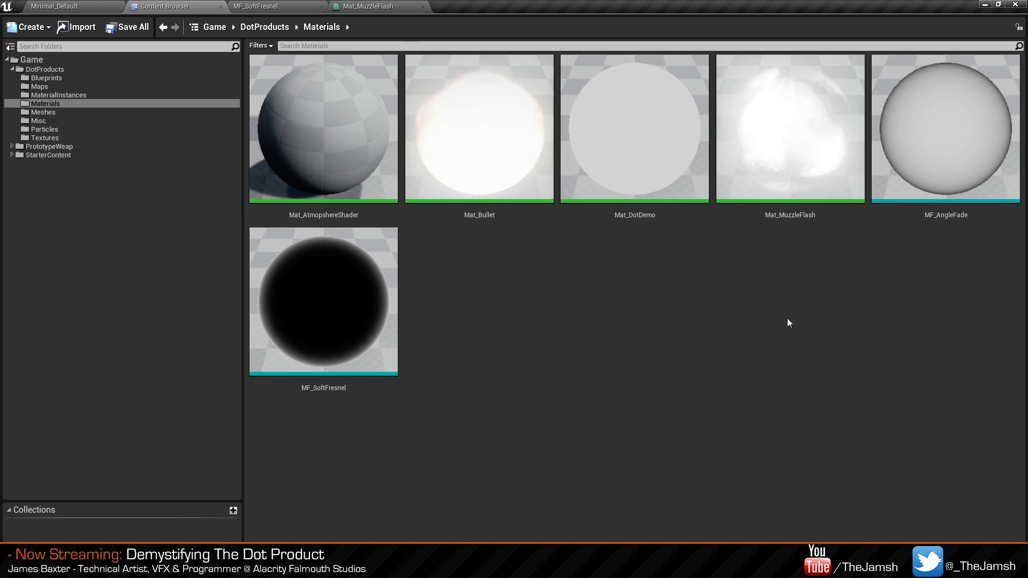
double_click(928, 176)
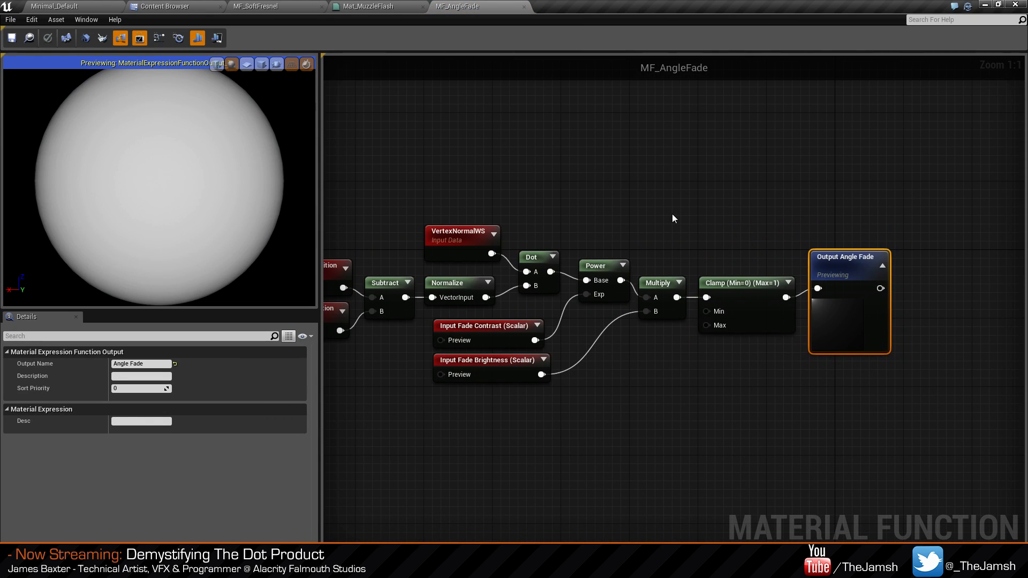
click(509, 214)
right_drag(508, 214, 562, 199)
right_drag(659, 465, 753, 397)
Expose MF_AngleFade to the library and set its description to "Fades Out A Mesh At Glancing Angles".
click(13, 391)
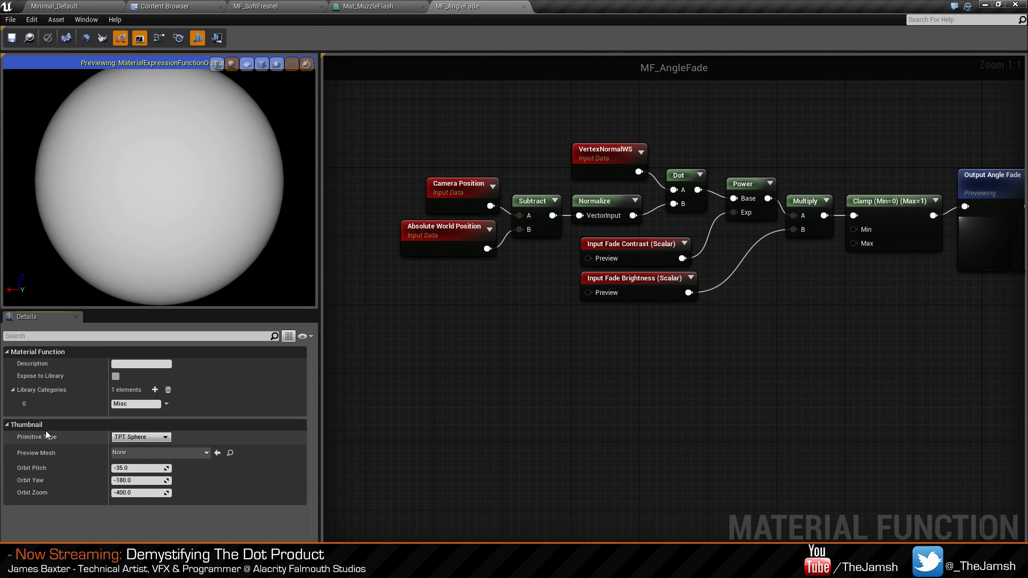
click(46, 426)
click(115, 377)
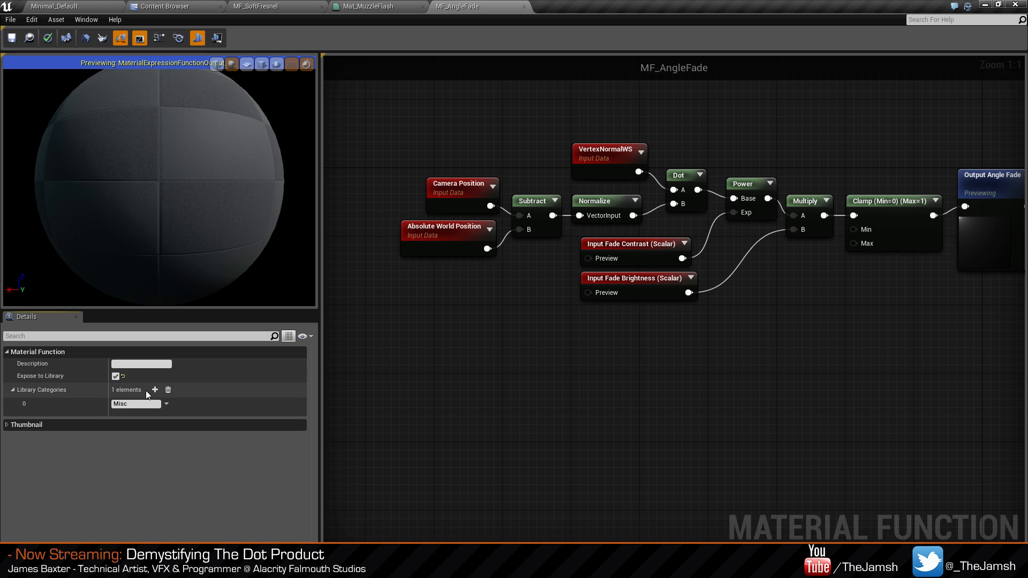
click(150, 365)
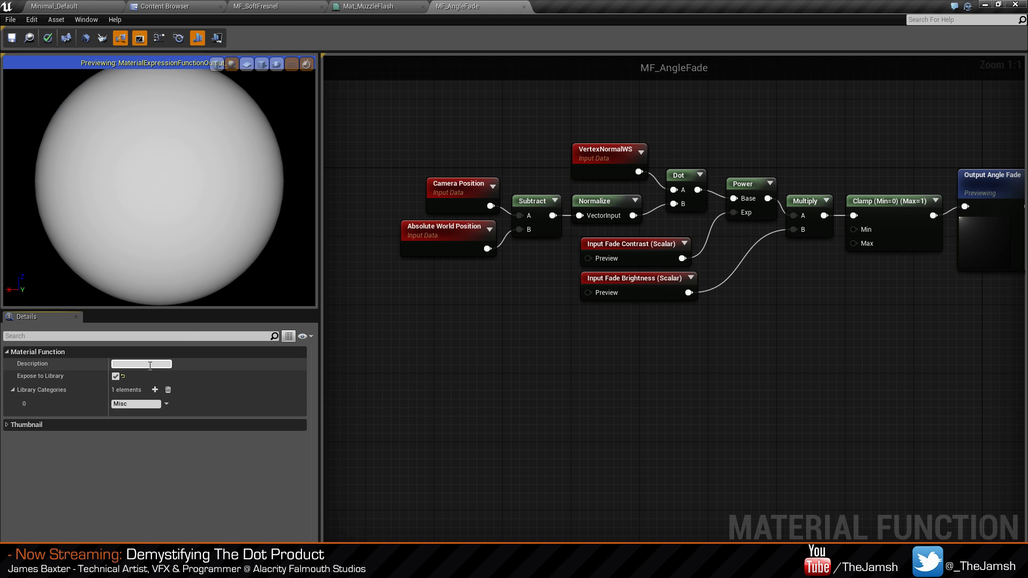
text(Fad)
key(Return)
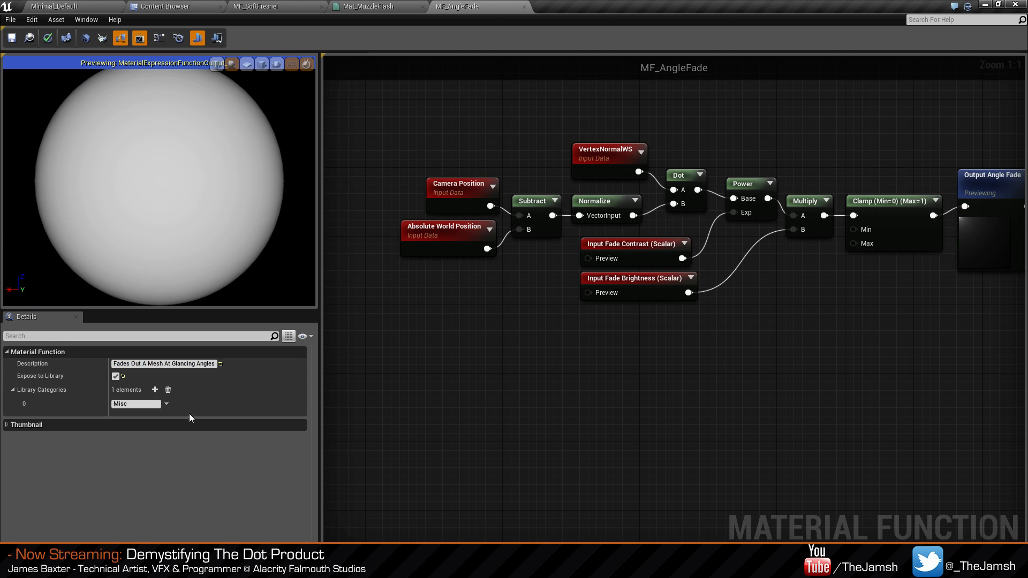
Set MF_AngleFade's library categories to Custom, Masks and Misc, and save and close the function.
text(Custom)
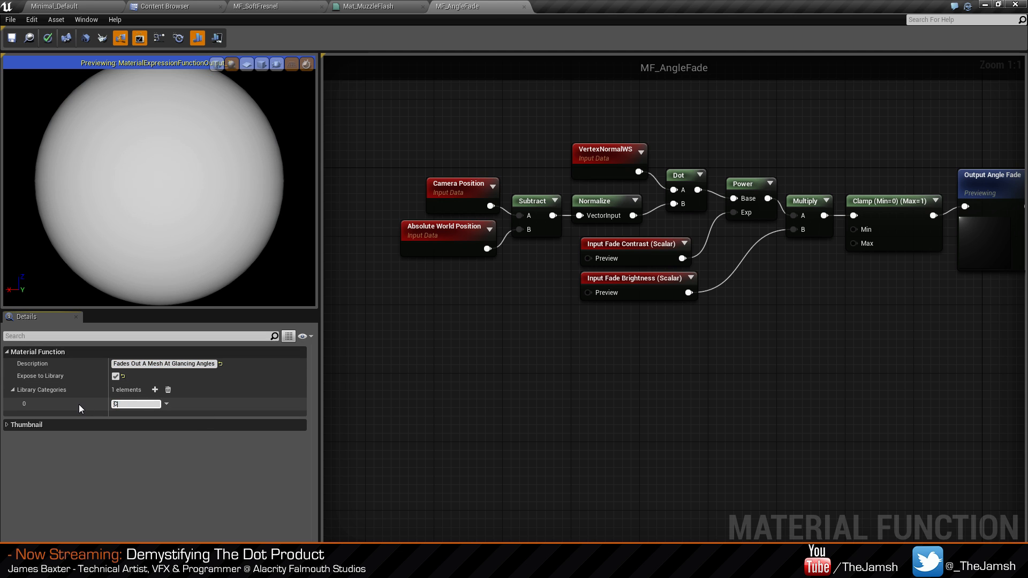
key(Return)
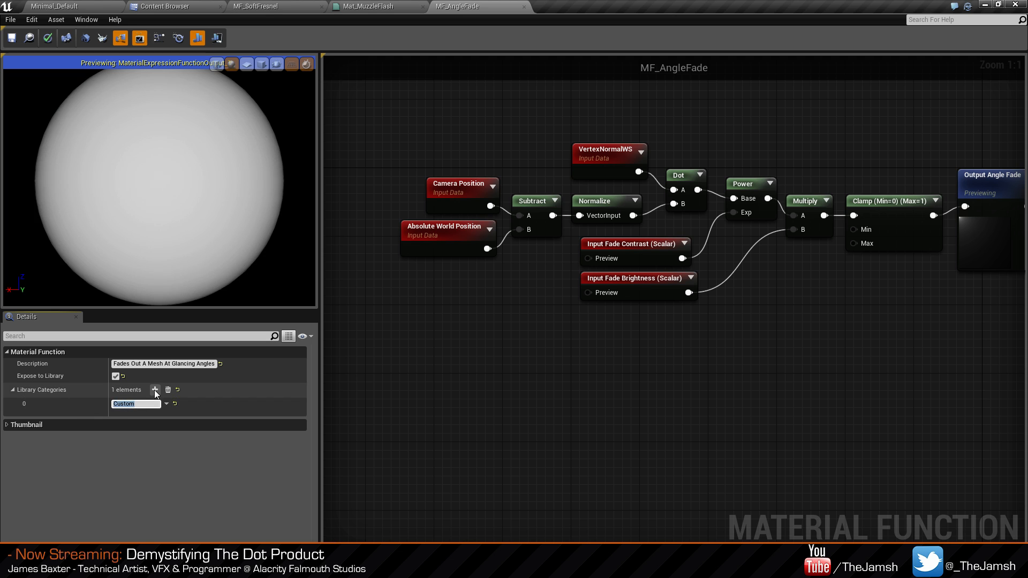
click(154, 390)
click(147, 417)
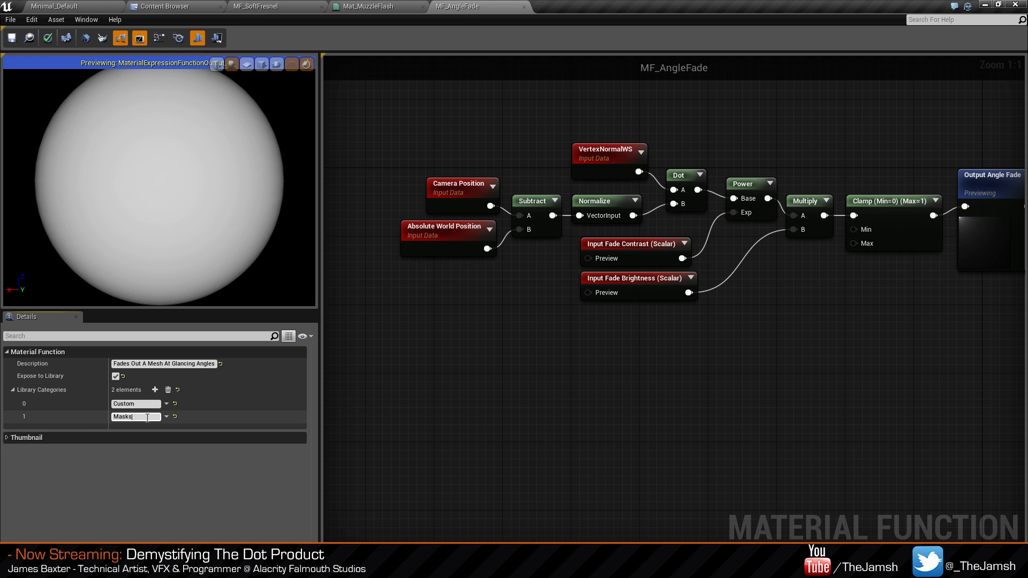
click(154, 389)
click(144, 430)
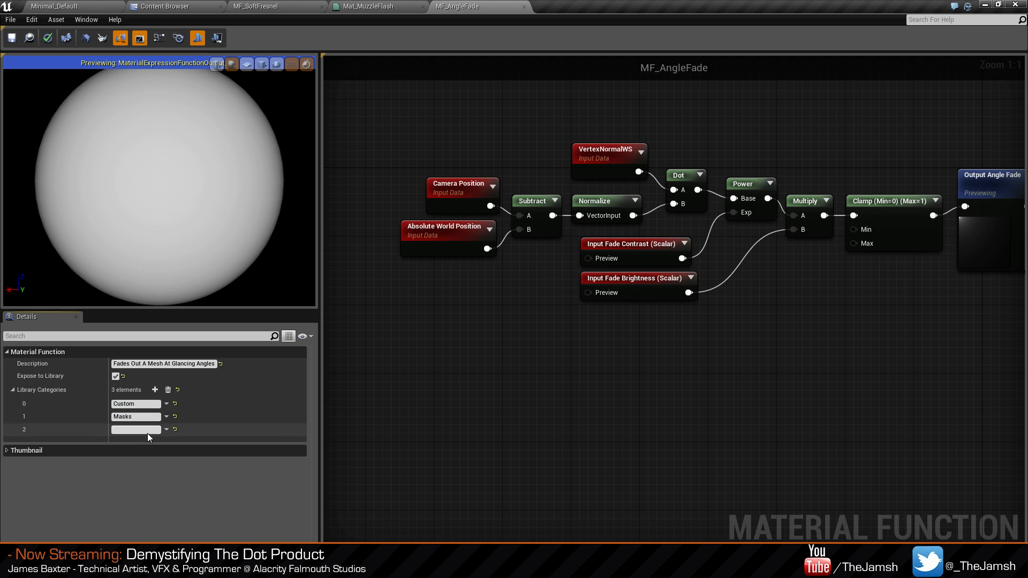
text(Misc)
key(Return)
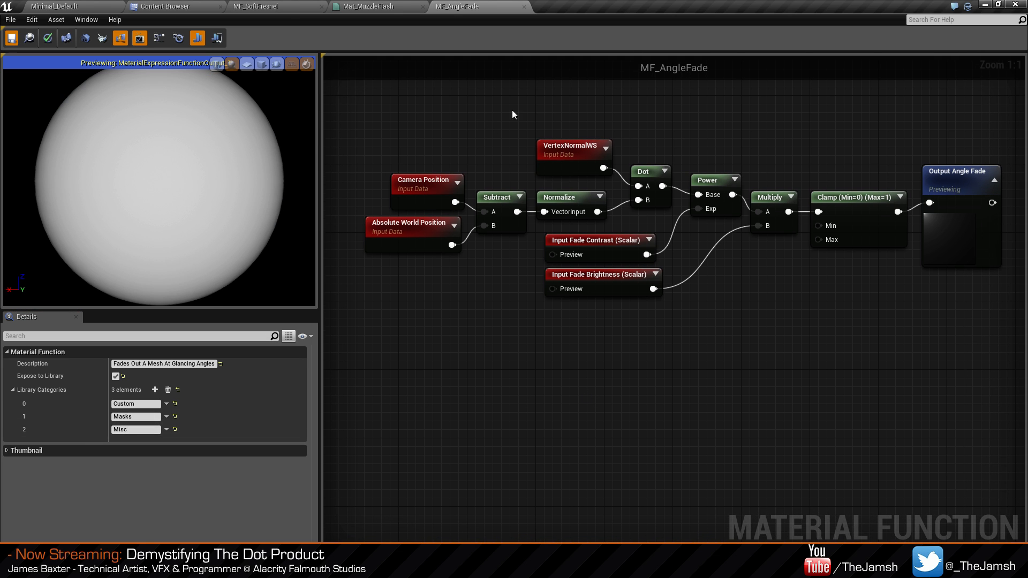
key(ctrl+s)
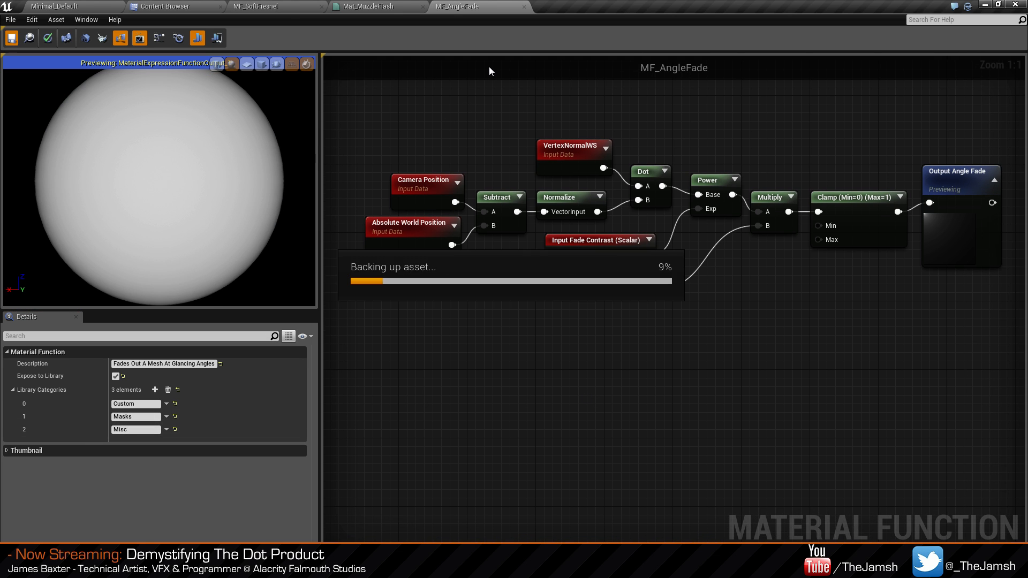
click(524, 6)
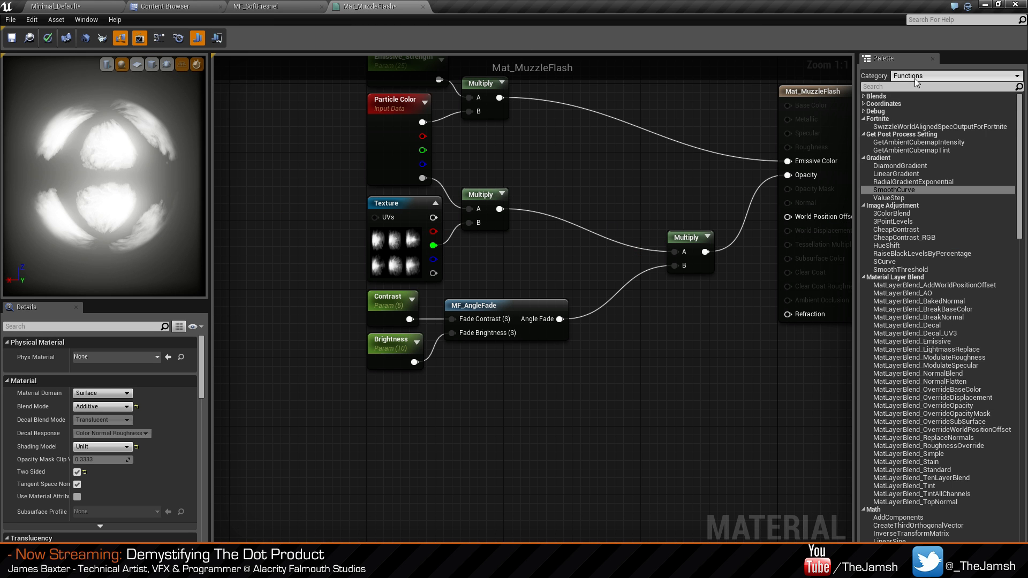
Save Mat_MuzzleFlash and look through the Palette's function list for MF_AngleFade, searching for "MF".
click(922, 158)
scroll(901, 236, down, 5)
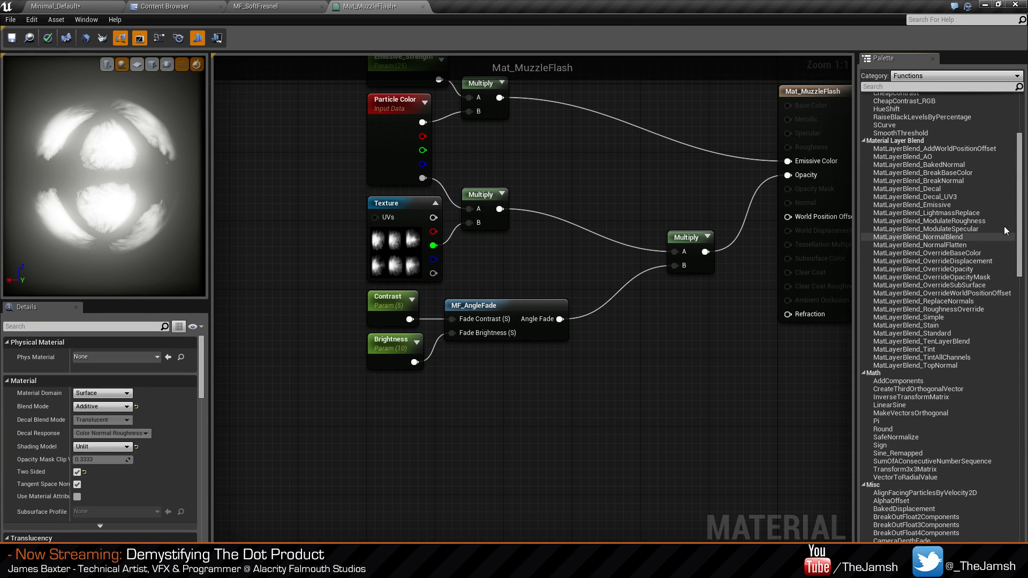
scroll(952, 330, down, 10)
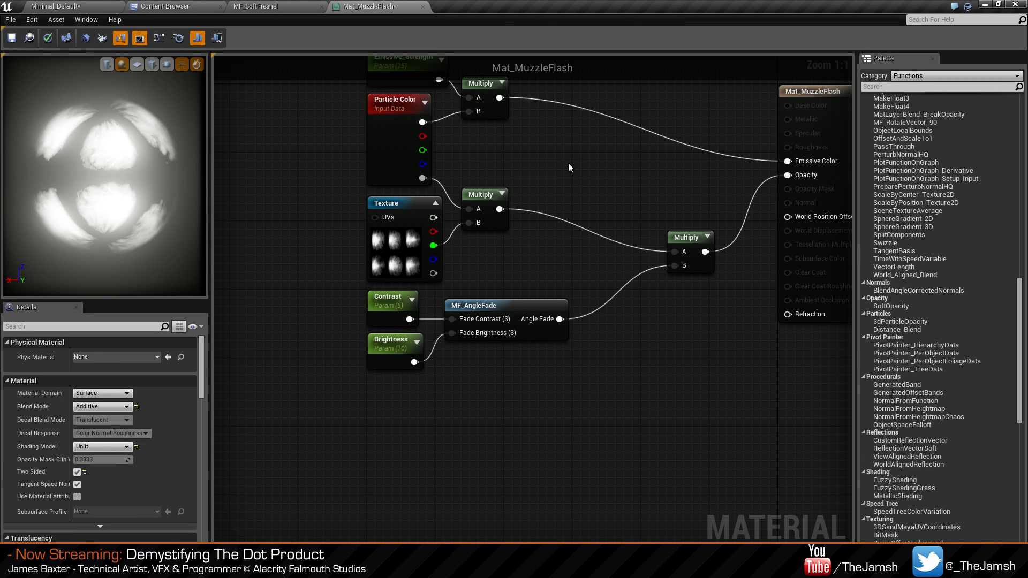
key(ctrl+s)
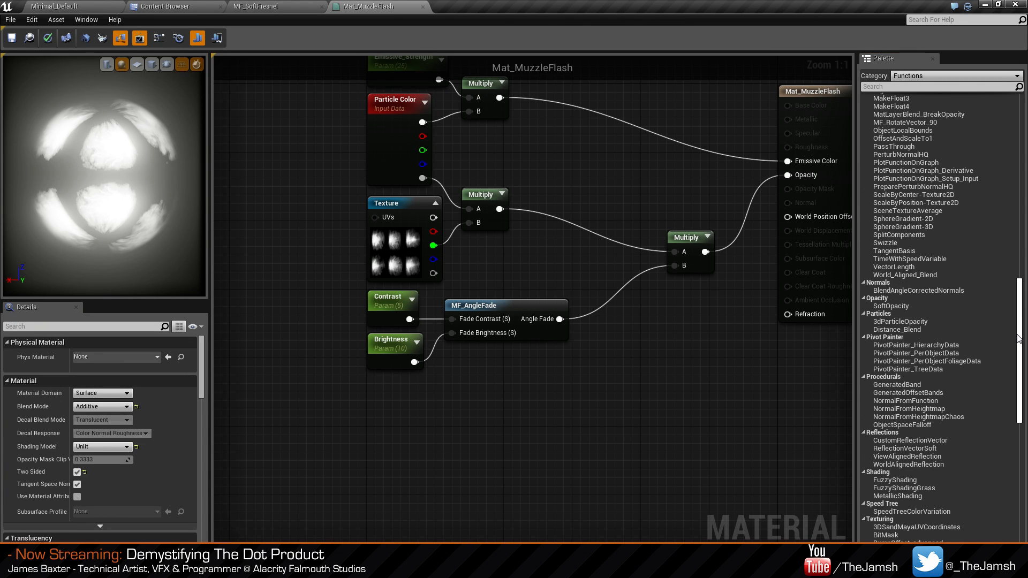
mouse_move(1018, 339)
mouse_down()
mouse_move(1026, 462)
mouse_move(1012, 103)
mouse_up()
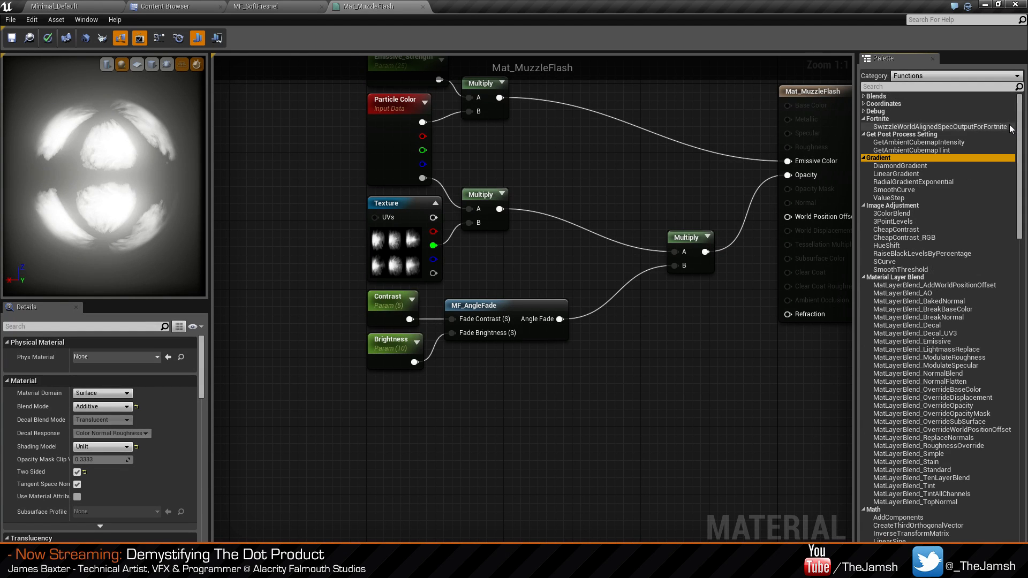
click(902, 86)
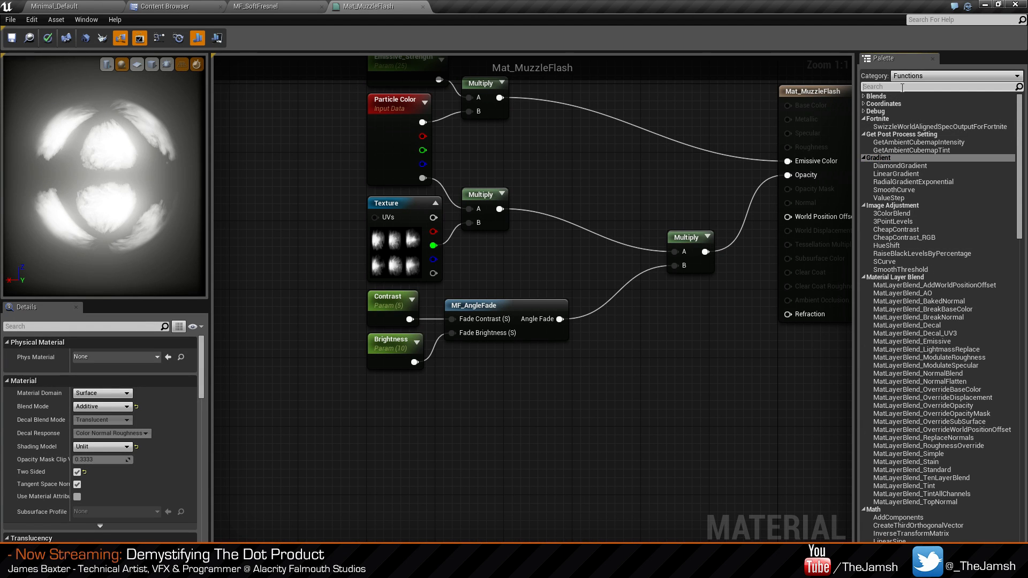
text(MF)
Reopen MF_AngleFade from the Materials folder and deselect its output node to check the function's library settings.
click(298, 5)
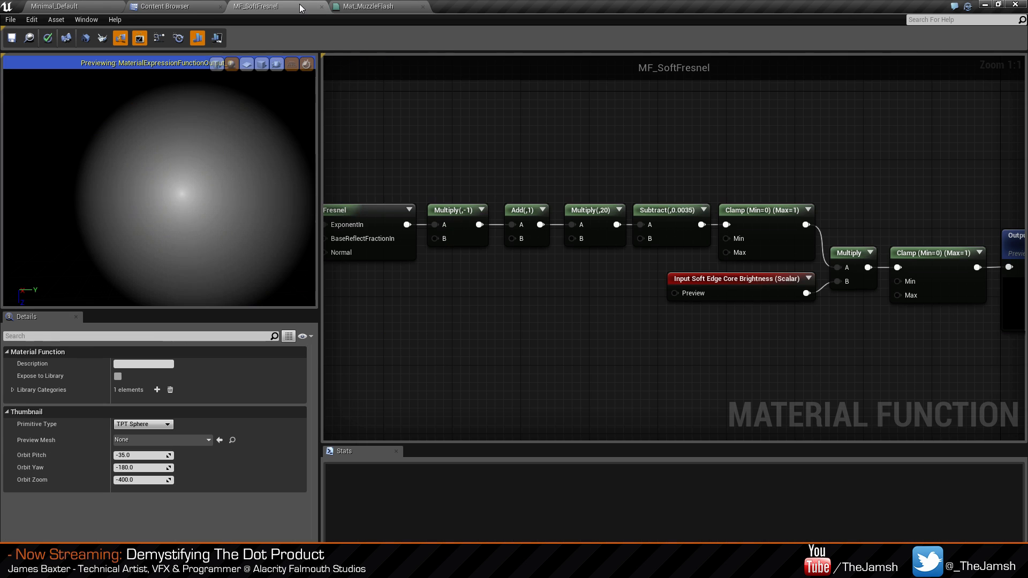
click(166, 6)
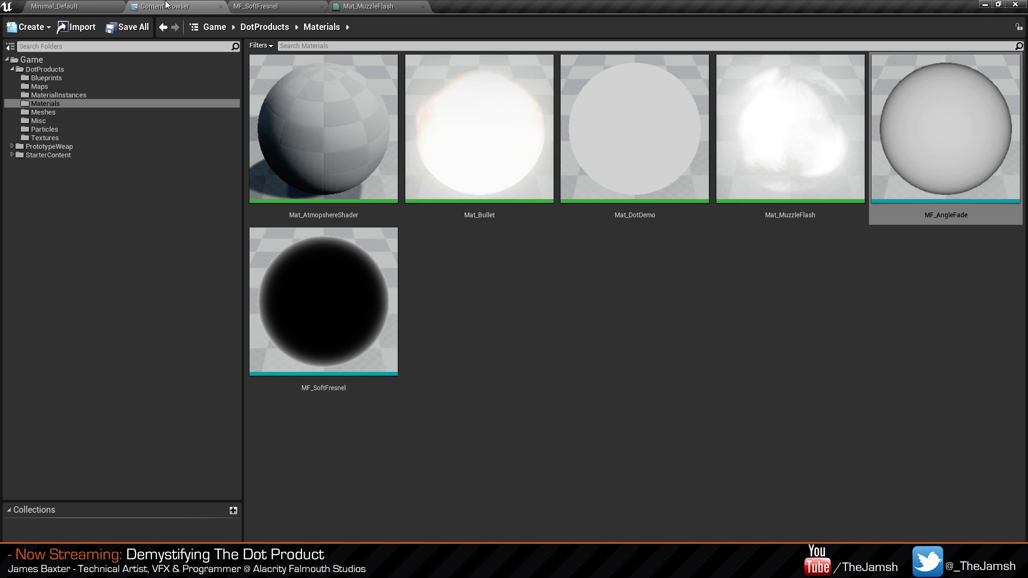
double_click(925, 156)
right_drag(465, 407, 555, 404)
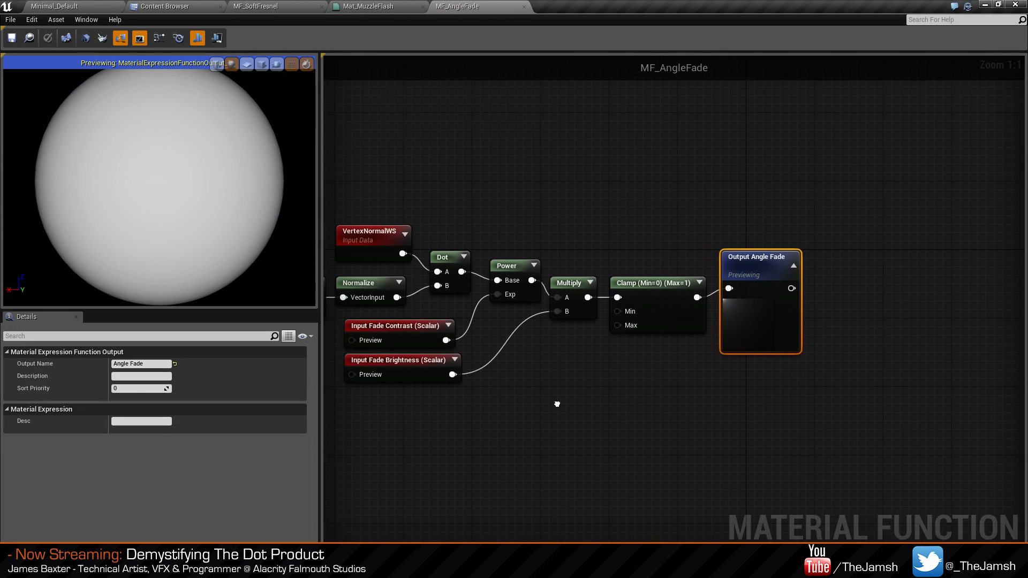
click(746, 445)
Close the Mat_MuzzleFlash and MF_SoftFresnel editors, applying their pending changes.
click(362, 7)
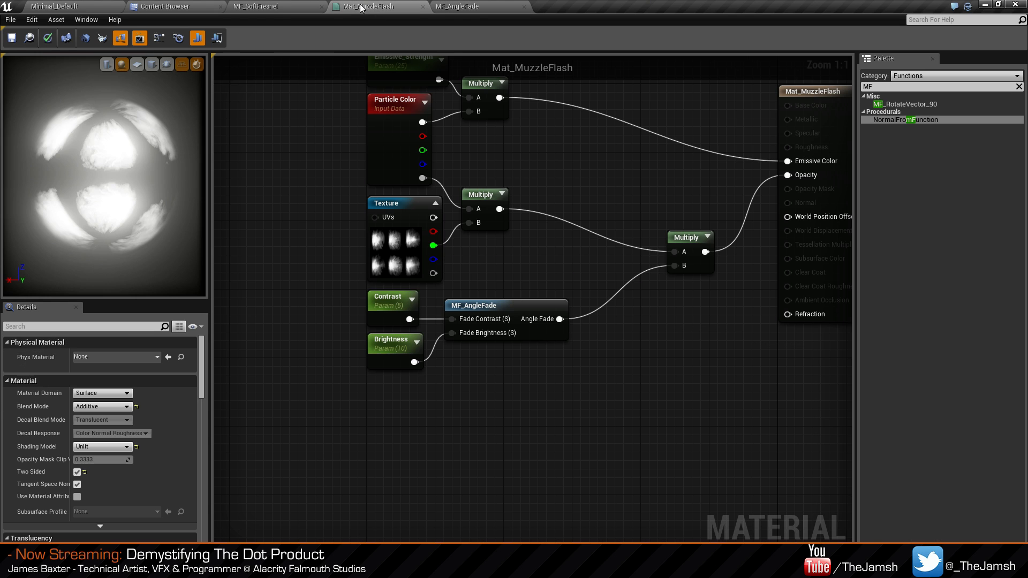
click(422, 7)
click(551, 301)
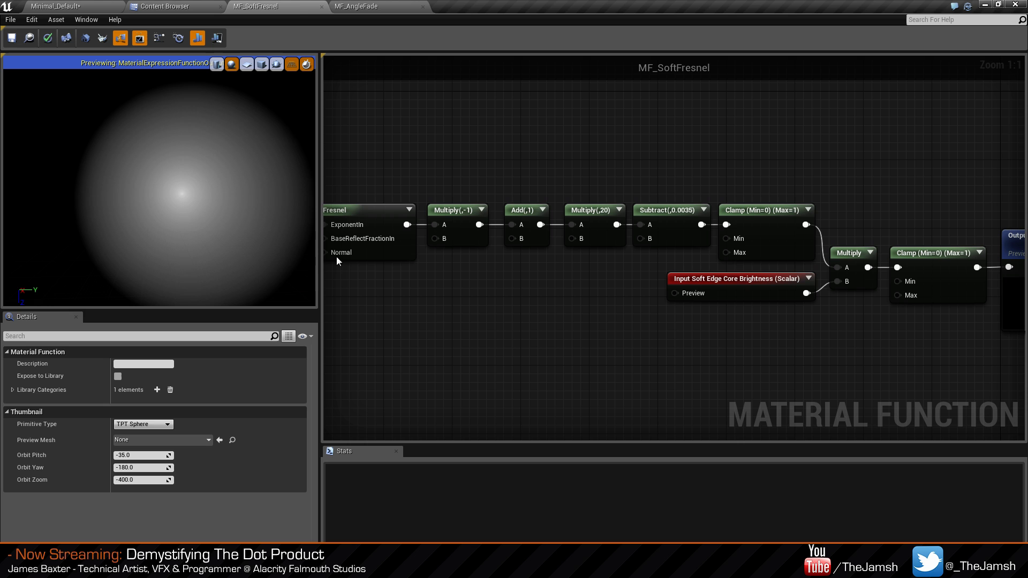
click(321, 7)
click(530, 299)
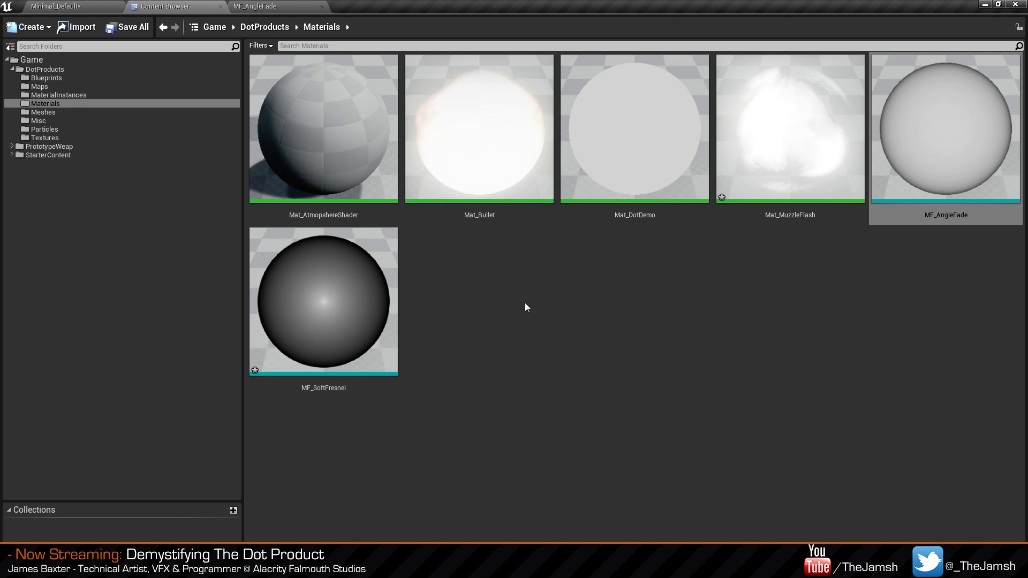
Review the MF_AngleFade graph once more and open the Mat_DotDemo material from the Materials folder.
click(265, 4)
right_drag(546, 224, 635, 224)
right_drag(561, 179, 602, 194)
click(185, 5)
double_click(646, 159)
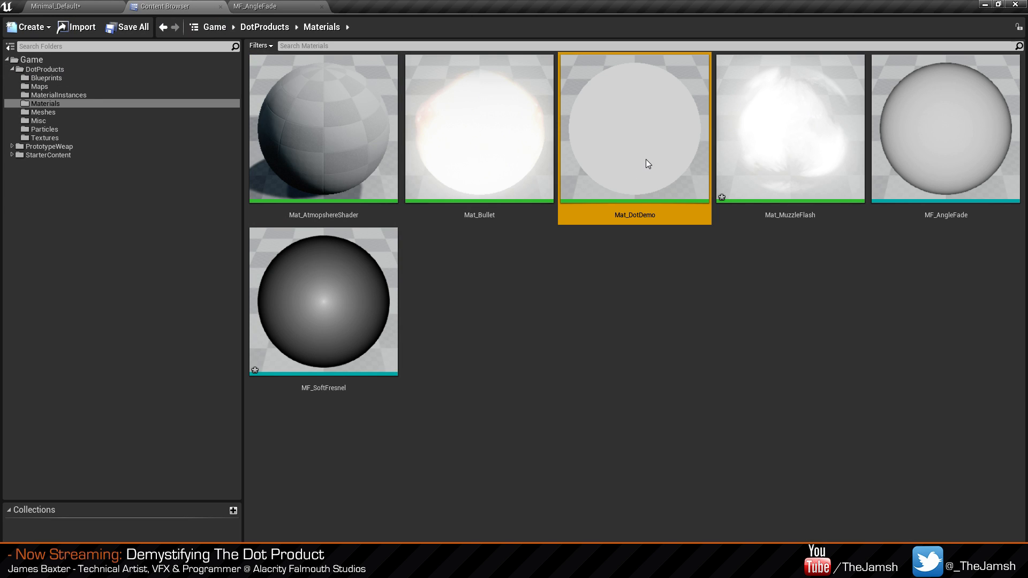
Search the available nodes for "mf" and add MF_AngleFade from the Custom category below Vector_2 in the Mat_DotDemo graph.
right_click(499, 272)
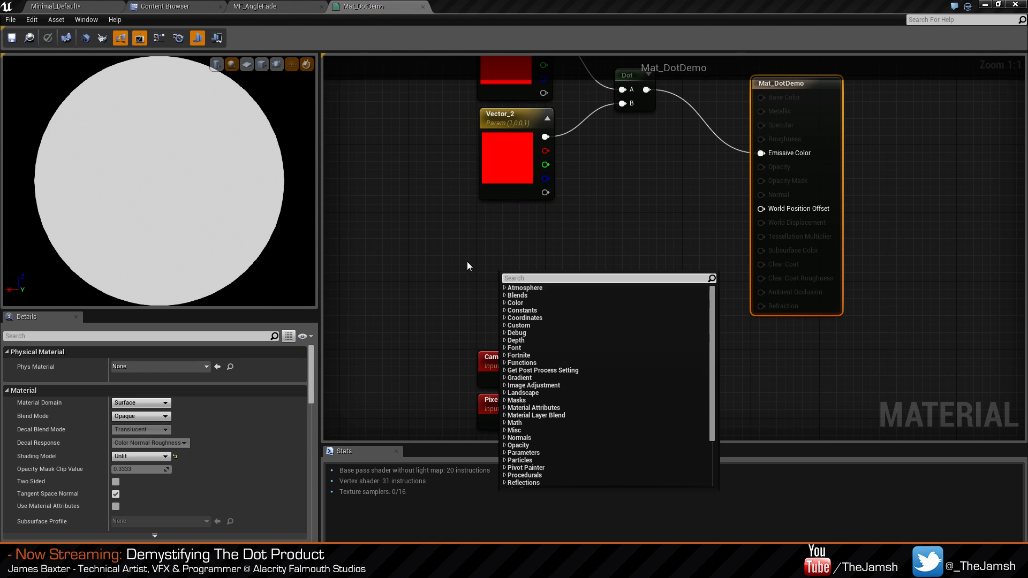
click(459, 280)
right_click(444, 251)
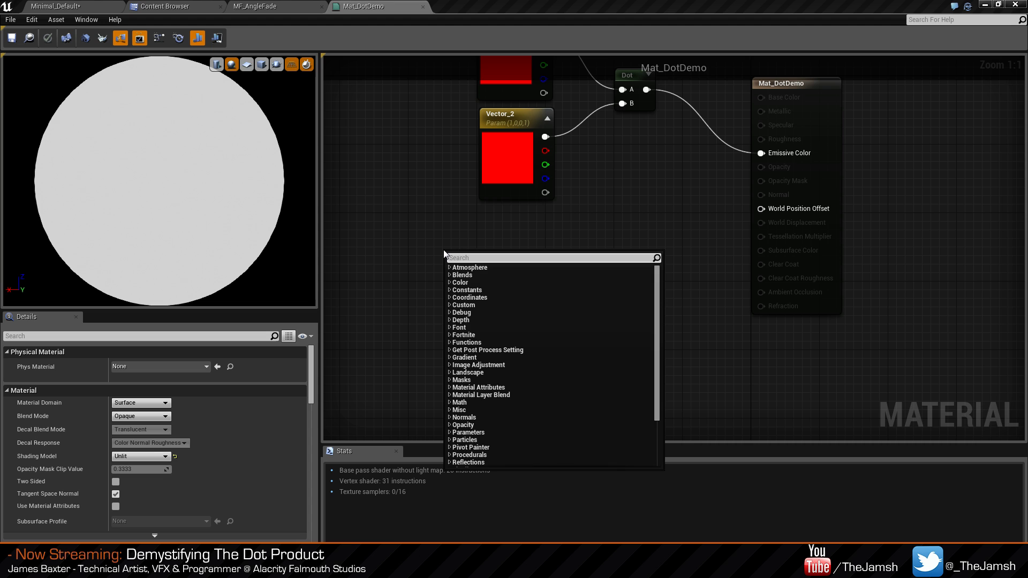
text(mf)
key(Up)
key(Up)
key(Up)
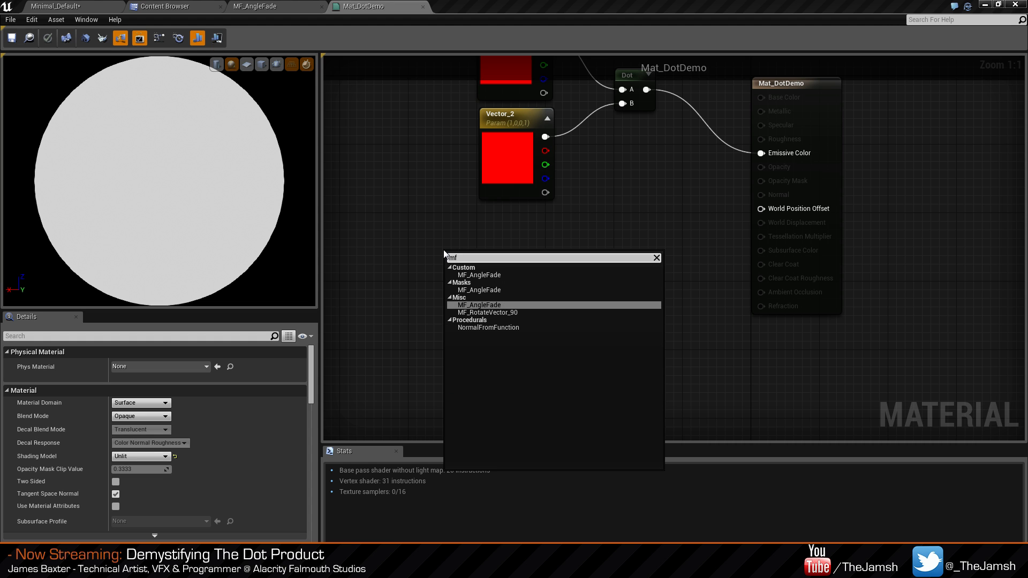
click(493, 274)
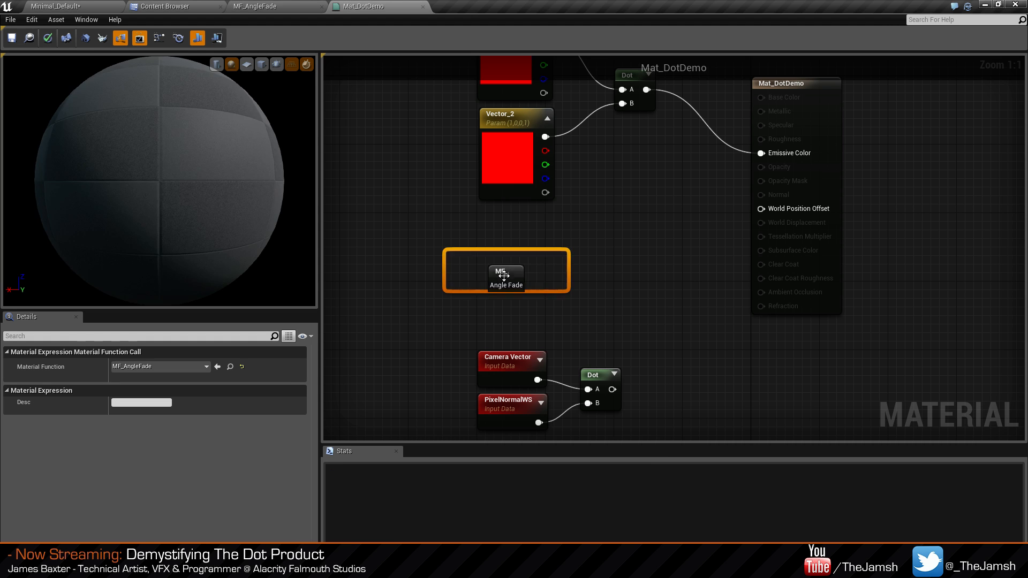
Remove the MF_AngleFade node from the Mat_DotDemo graph and display the material editor's Palette.
click(518, 235)
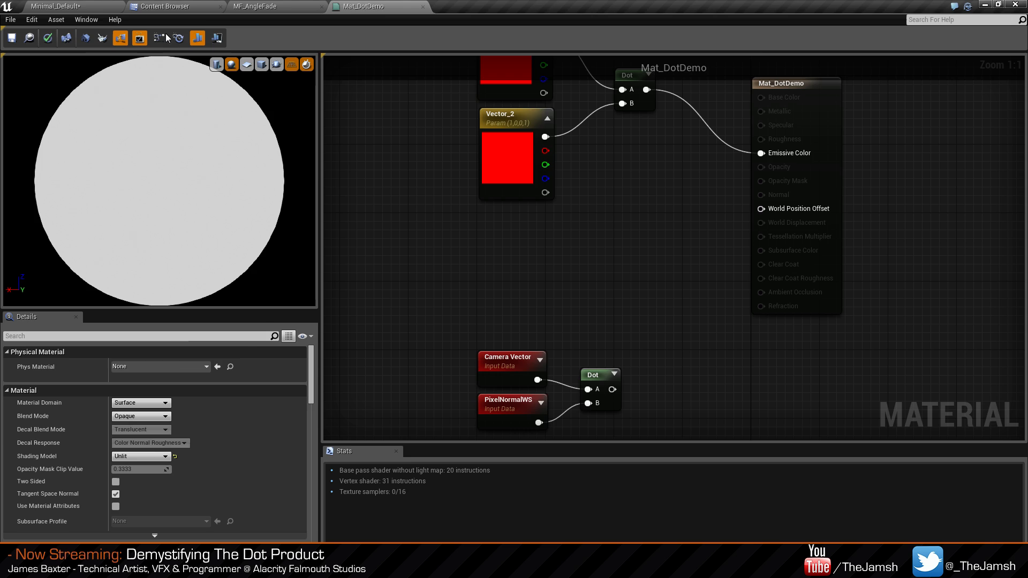
click(88, 6)
click(89, 20)
click(363, 5)
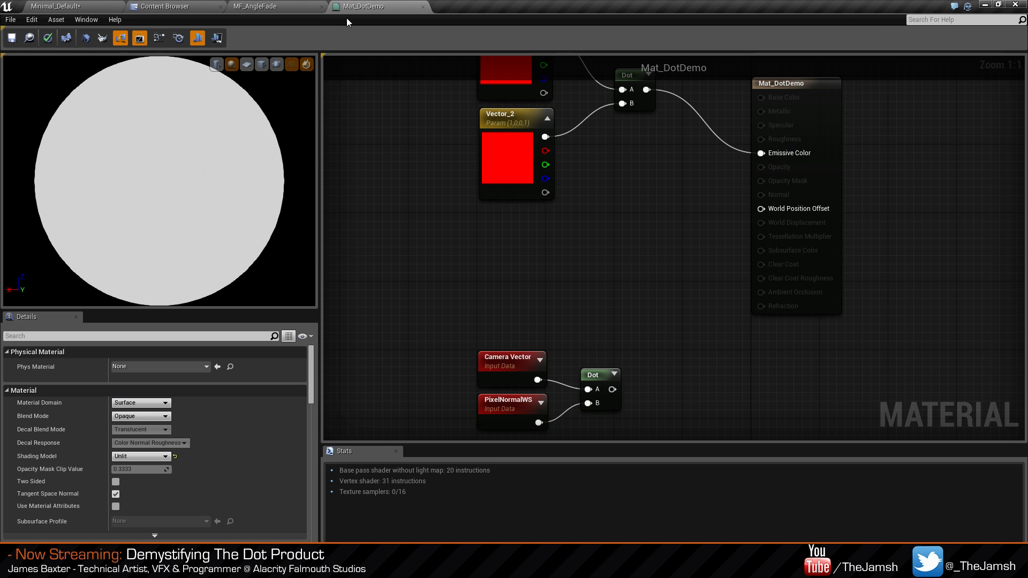
click(86, 19)
click(101, 87)
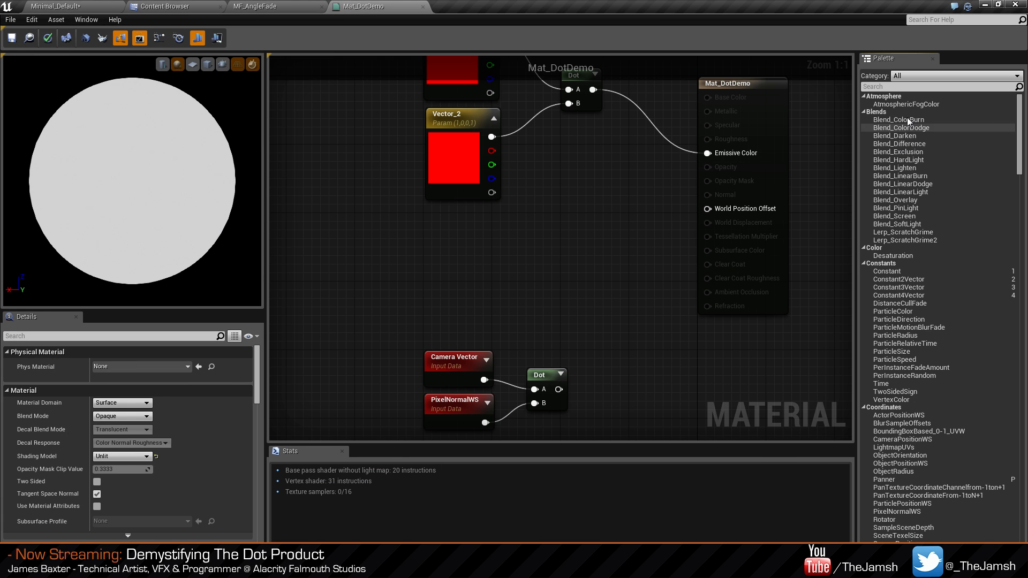
Search the Palette for "mf", place MF_AngleFade from the Custom category below Vector_2, and delete the node again.
click(914, 86)
text(mf)
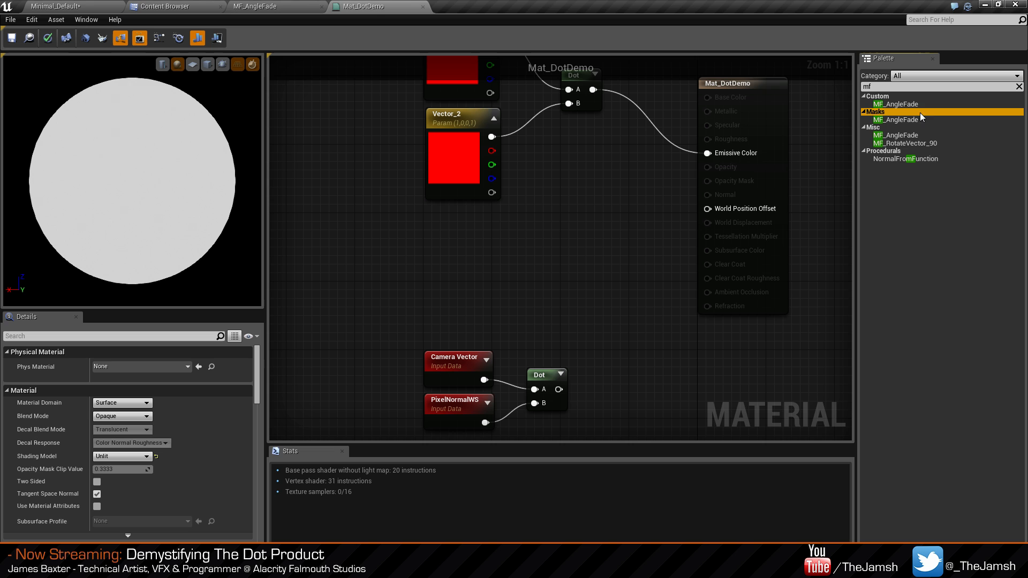
click(920, 105)
drag(519, 237, 520, 237)
drag(590, 242, 452, 270)
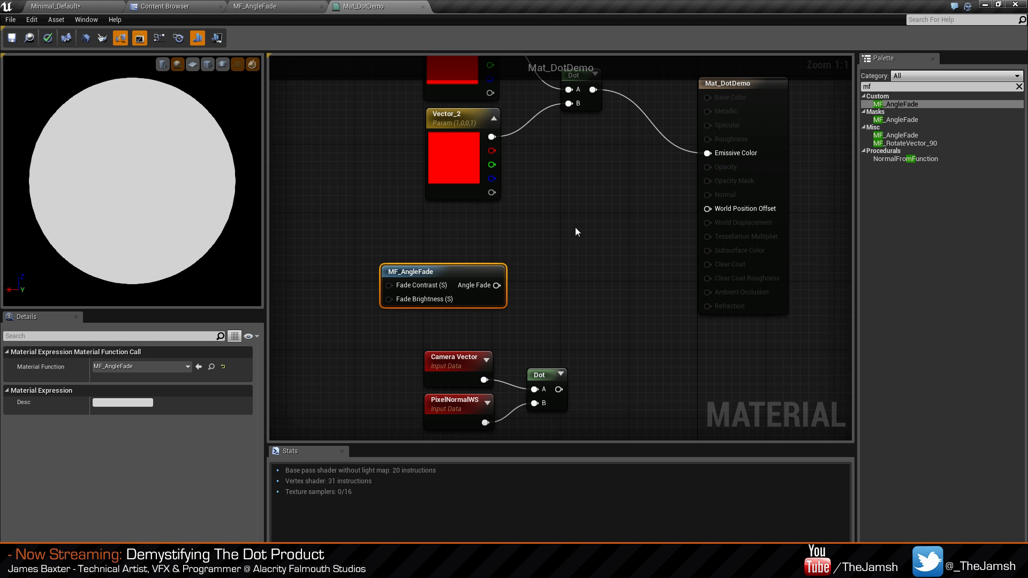
key(Delete)
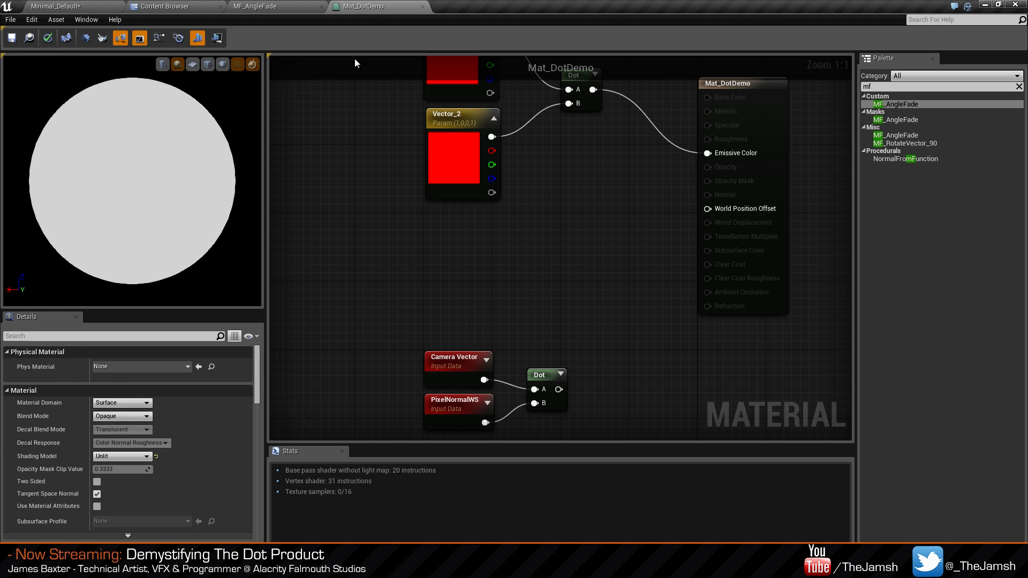
Close the MF_AngleFade editor and open MF_SoftFresnel from the Materials folder with no node selected to reach its function settings.
click(289, 7)
click(321, 7)
click(182, 7)
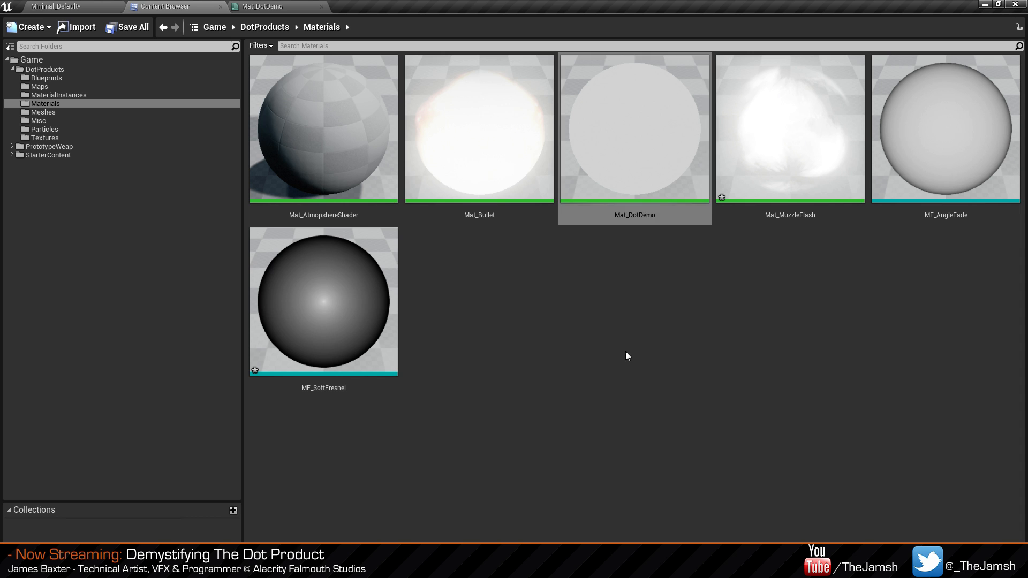
double_click(356, 330)
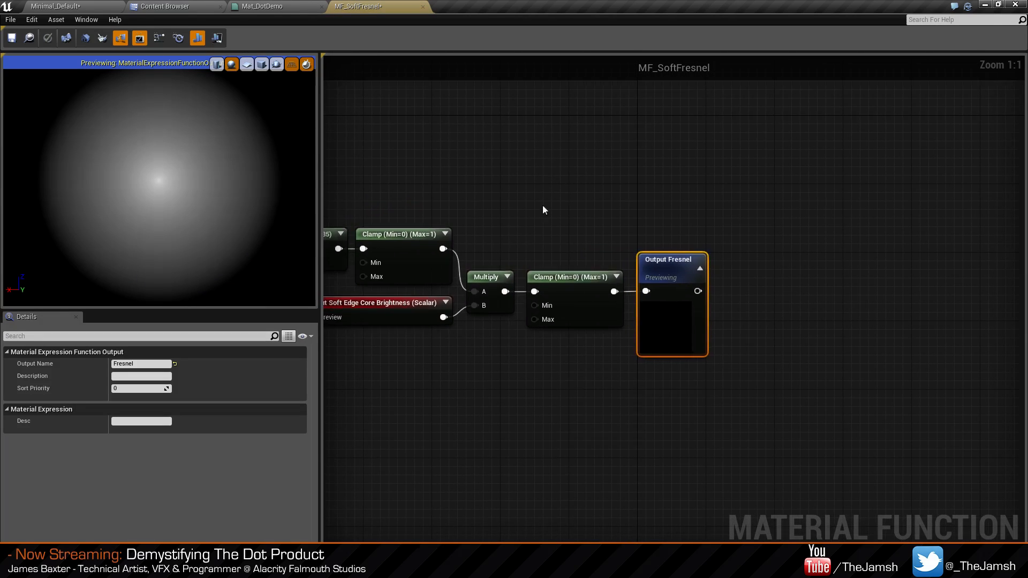
right_drag(543, 207, 741, 213)
right_drag(617, 221, 707, 231)
click(672, 239)
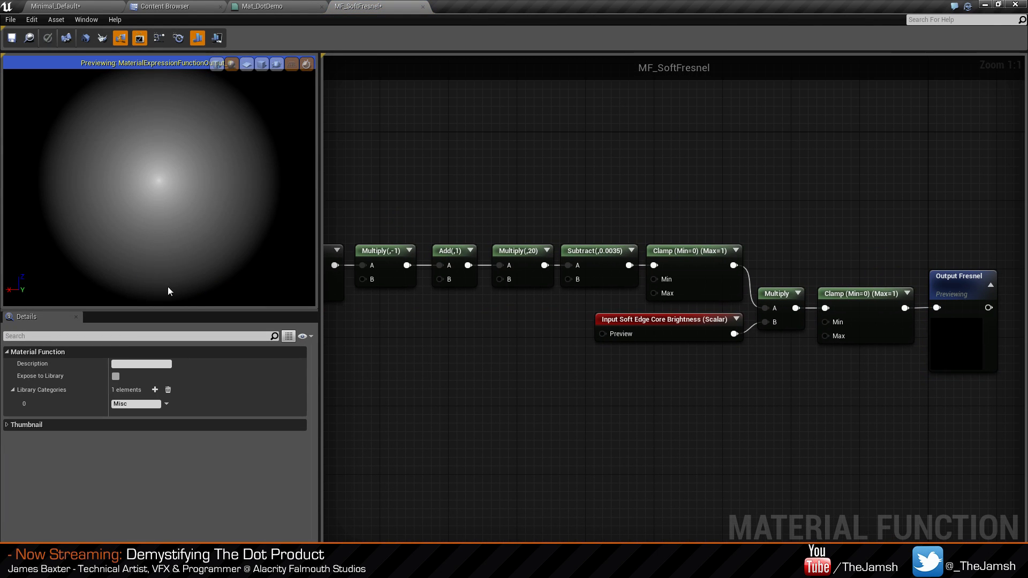
Set the MF_SoftFresnel function's description to "Creates A Soft-Edged Fresnel For Use As A Mask".
click(120, 365)
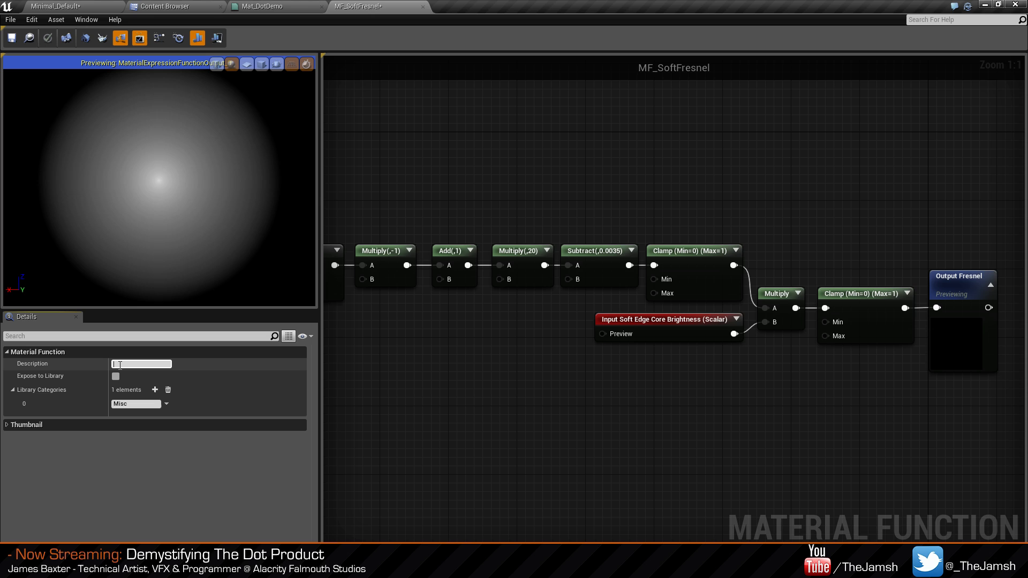
text(Crea)
key(BackSpace)
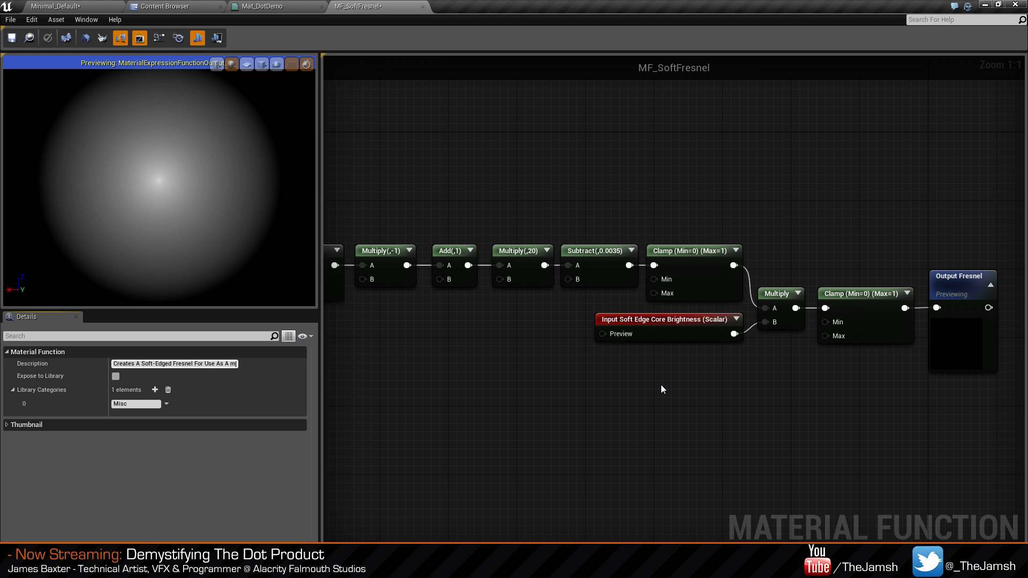
text(Mask)
key(Return)
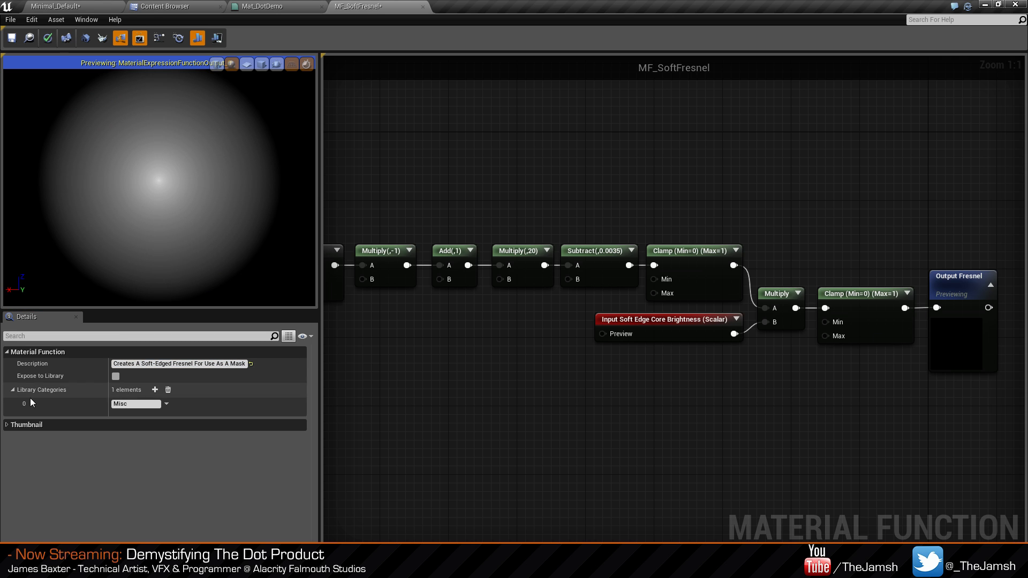
Expose MF_SoftFresnel to the library with the added categories Masks and Custom, and apply the changes before closing its editor.
click(115, 376)
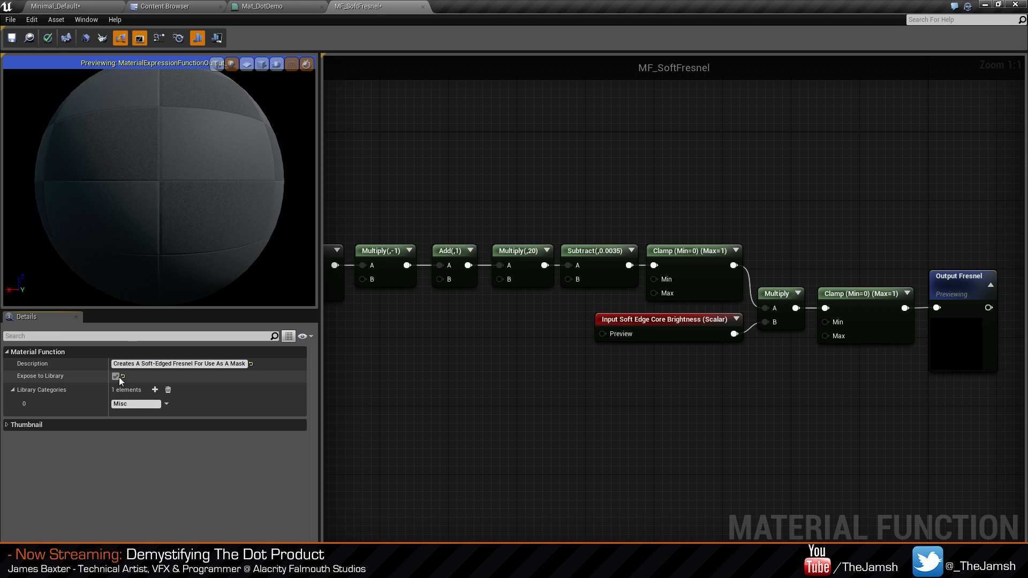
click(155, 390)
click(139, 416)
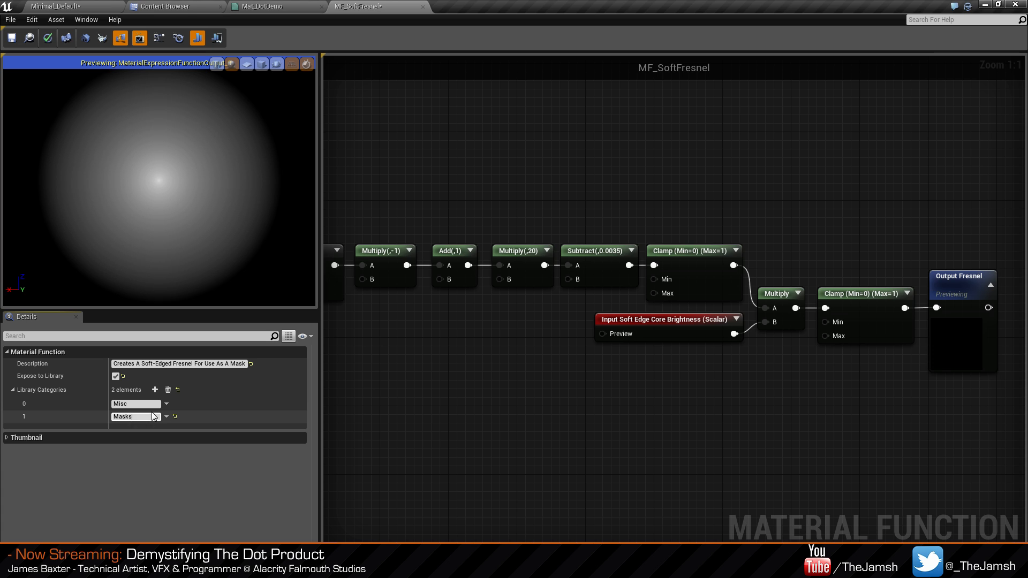
text(Masks)
click(154, 389)
click(140, 430)
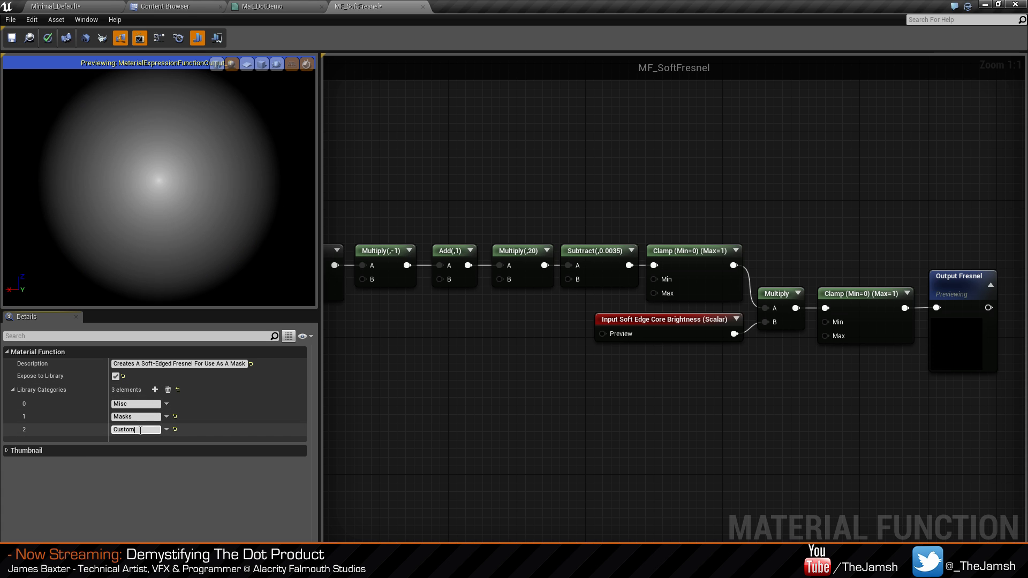
key(Return)
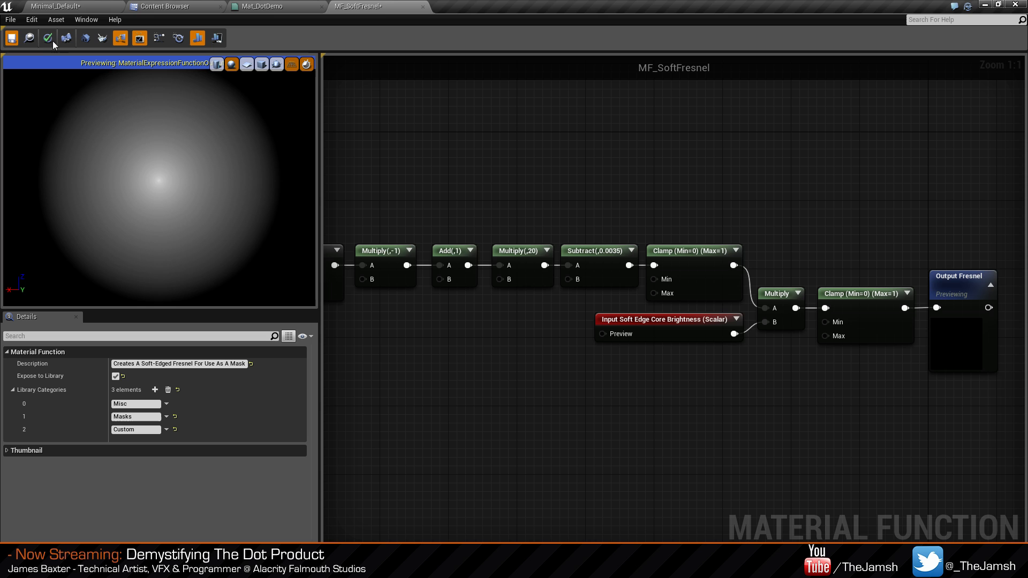
click(49, 38)
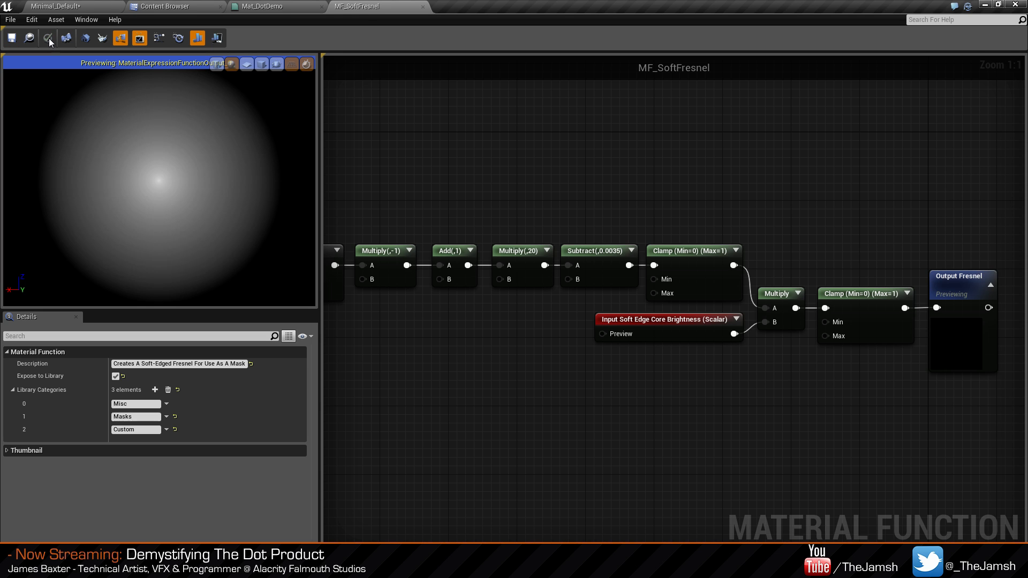
click(422, 7)
Delete the unused Camera Vector, PixelNormalWS and Dot nodes below Vector_2 in the Mat_DotDemo graph.
right_drag(467, 270, 474, 244)
drag(349, 289, 590, 402)
key(Delete)
right_drag(598, 173, 605, 264)
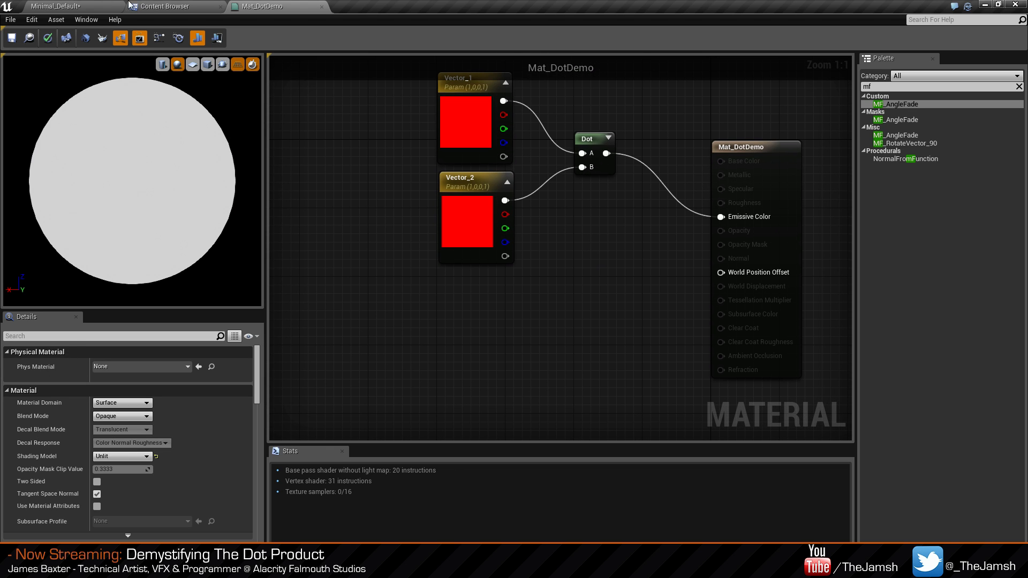
Save and close Mat_DotDemo, and save the remaining modified content, Mat_MuzzleFlash and the Minimal_Default level.
click(11, 38)
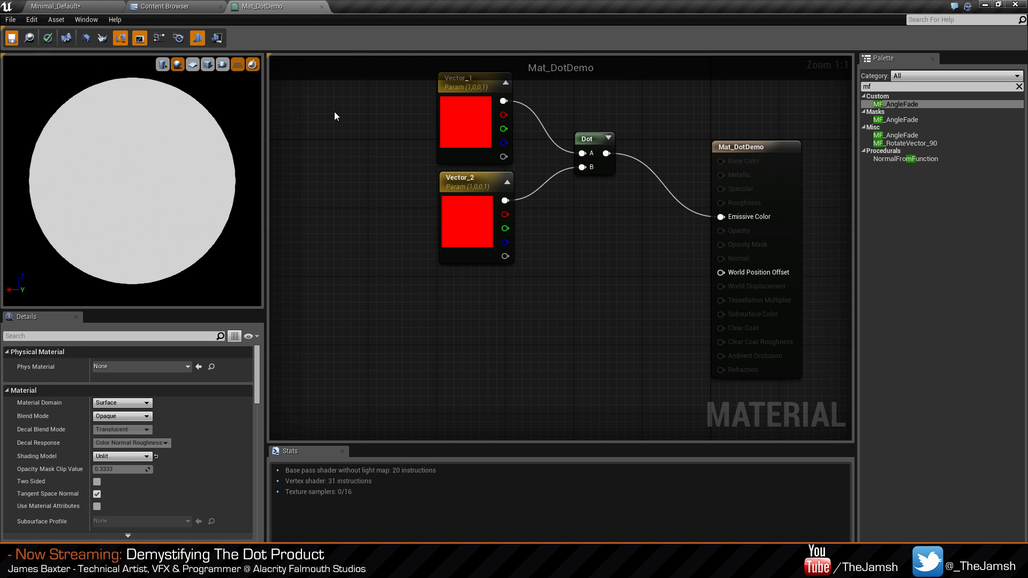
key(ctrl+s)
click(322, 7)
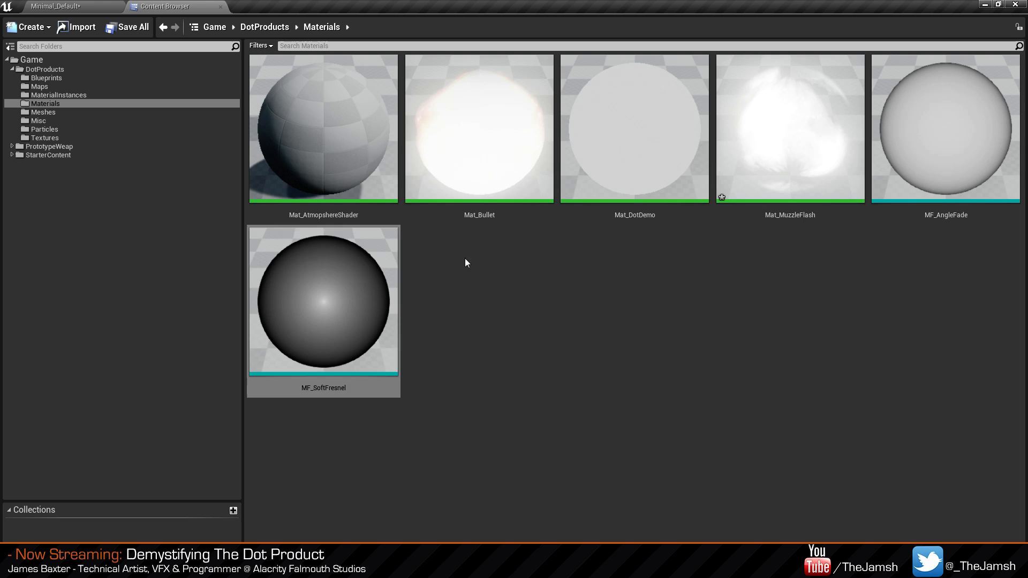
click(114, 31)
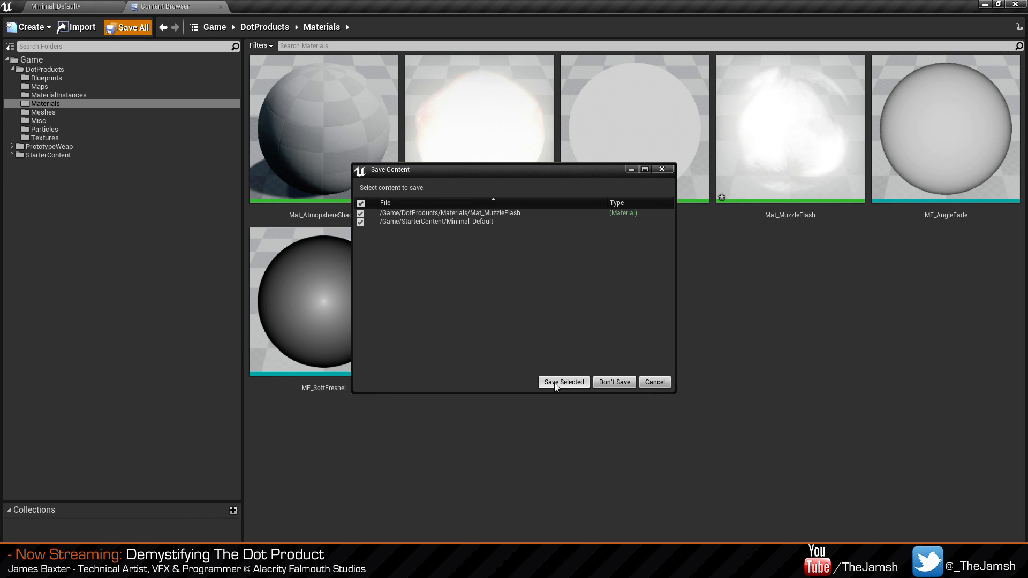
click(557, 387)
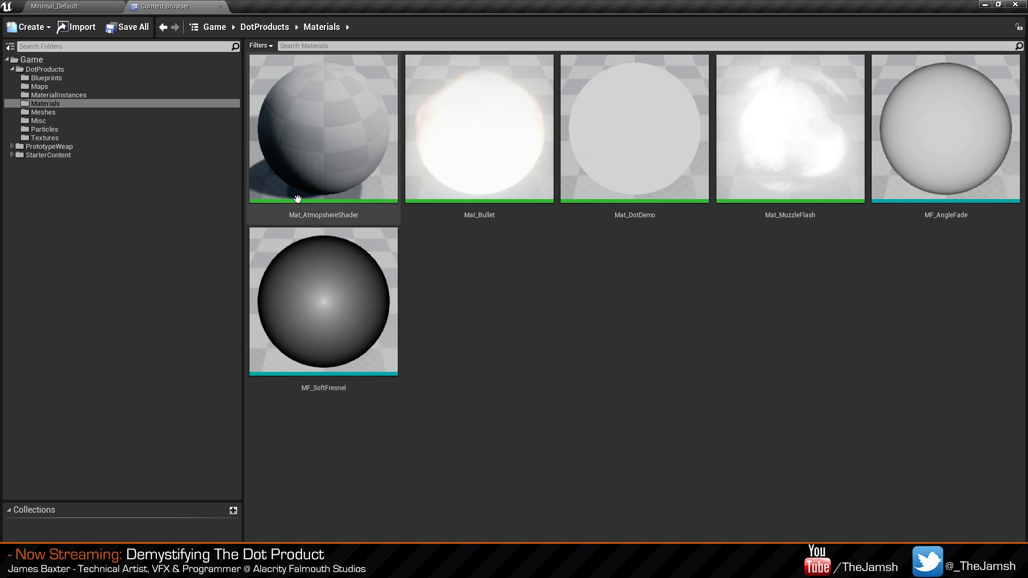
Open the Mat_Bullet material from the Materials folder for a quick look and close it again.
double_click(511, 169)
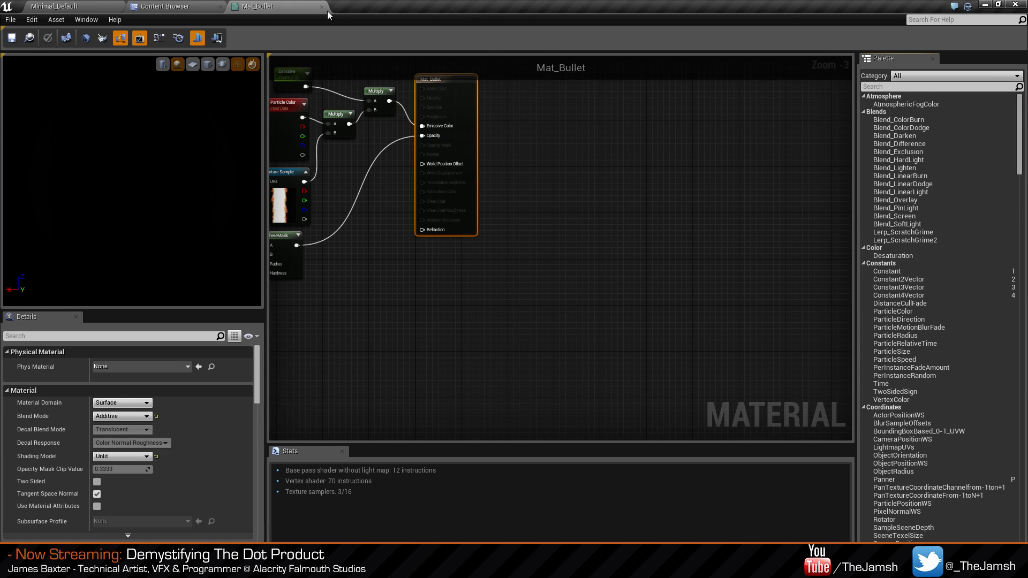
click(323, 7)
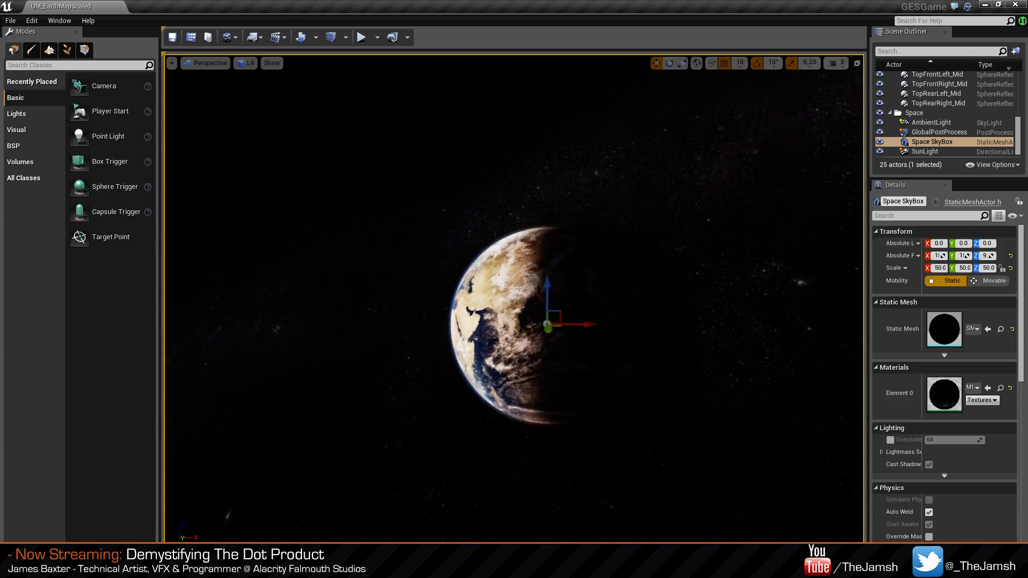
Switch to the GESGame project and examine the Earth's atmosphere on its lit and dark sides in the UM_EarthMapScaled level.
right_drag(514, 300, 514, 214)
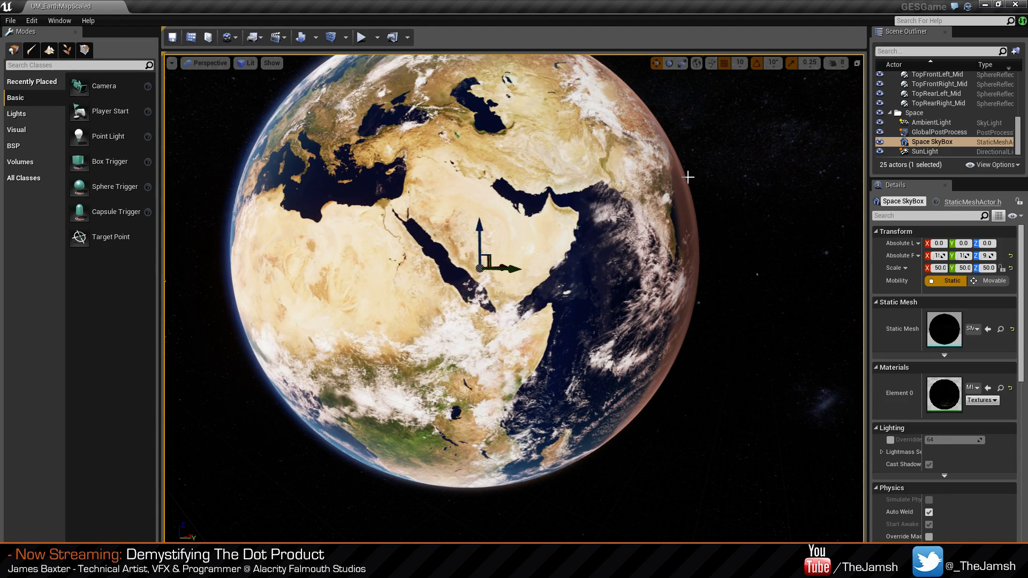
right_drag(683, 282, 658, 307)
key(s)
key(w)
key(d)
right_drag(626, 241, 610, 211)
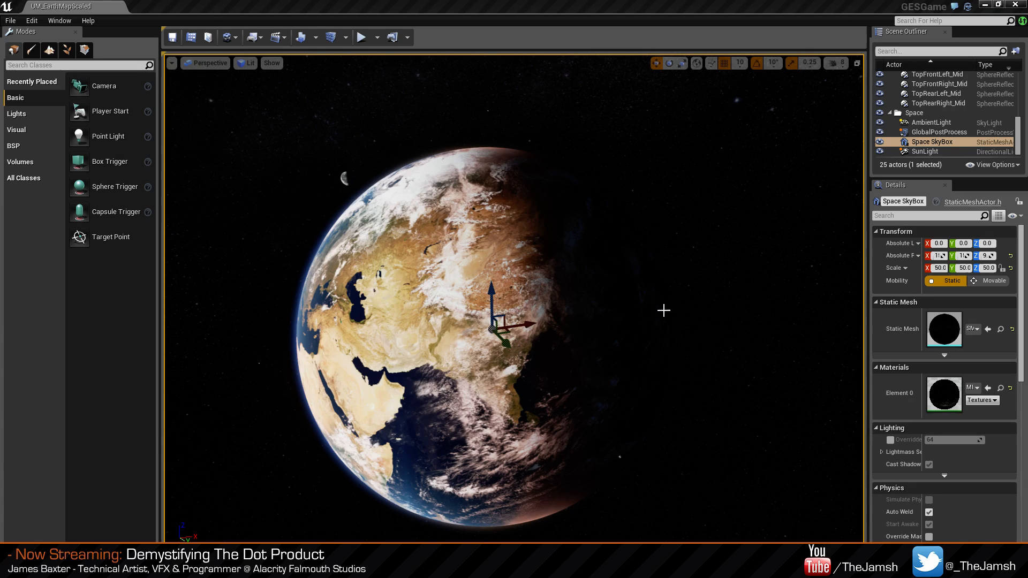
right_drag(612, 283, 611, 282)
key(s)
key(w)
key(q)
right_drag(659, 242, 699, 282)
key(d)
key(w)
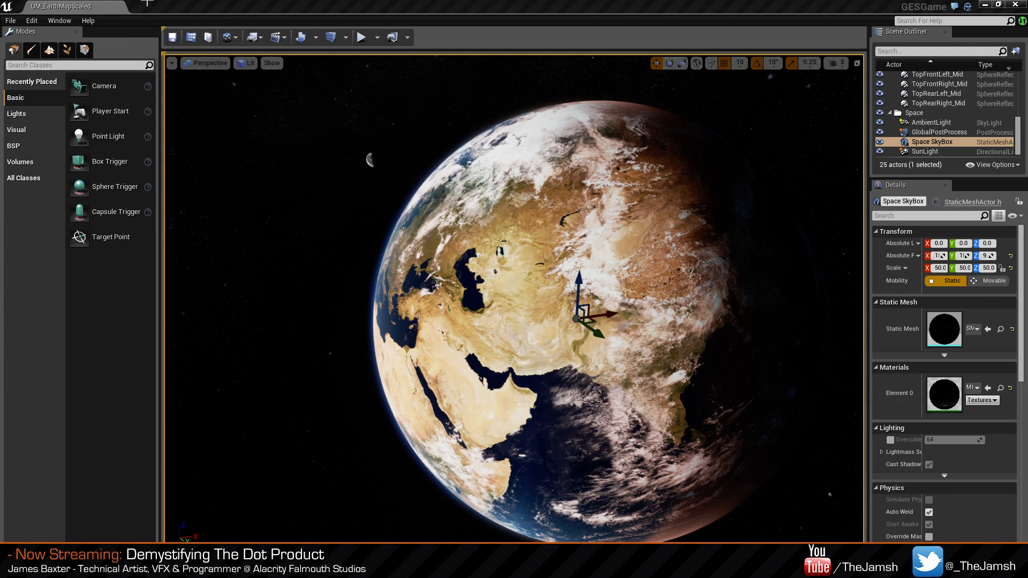
Open the Mat_AtmosBlue material from the Earth project's Materials > Atmosphere folder.
click(194, 40)
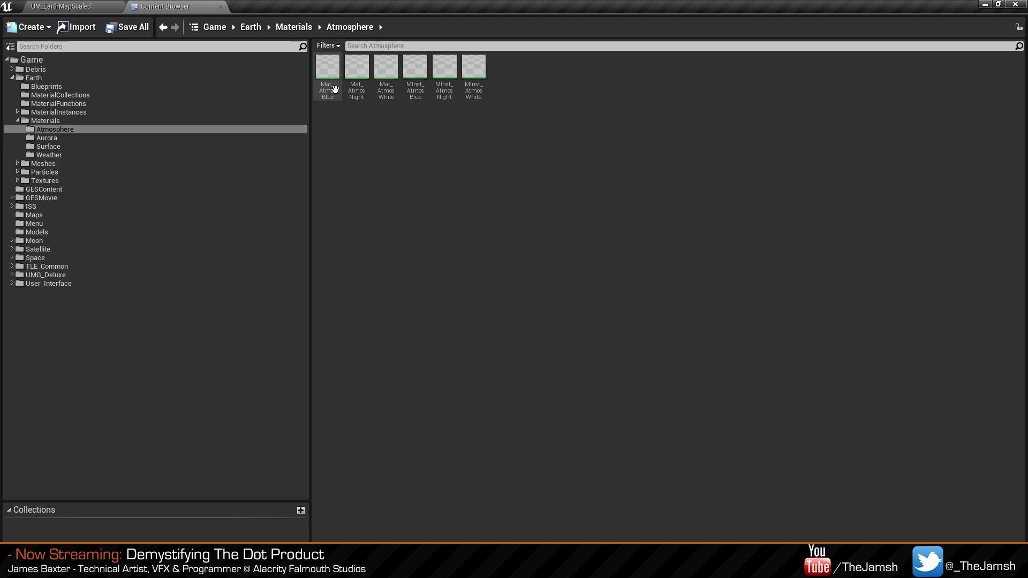
double_click(328, 67)
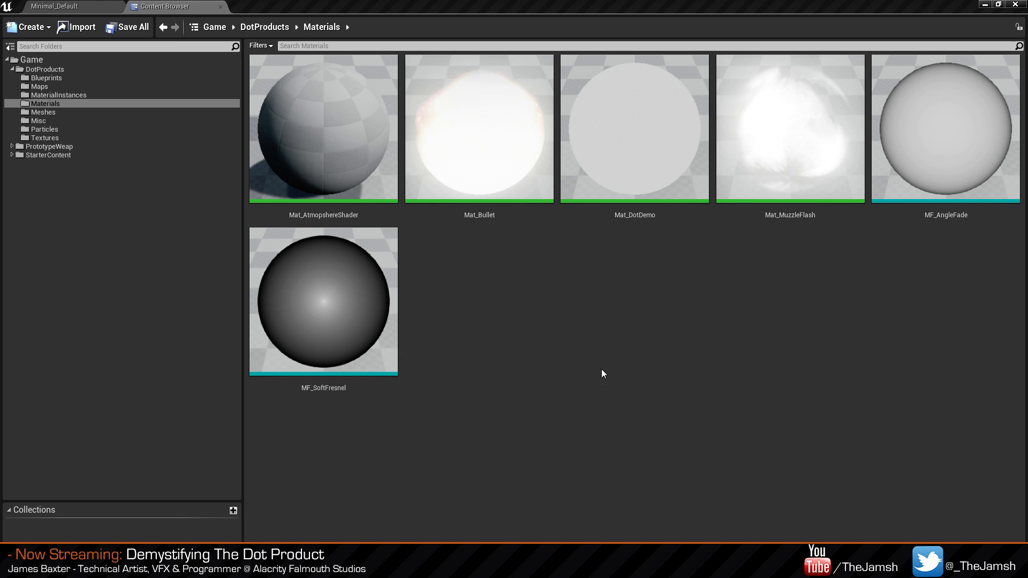
Switch to the StreamProject editor and open the UM_AtmosphereTest level from the DotProducts Maps folder.
click(87, 4)
click(10, 21)
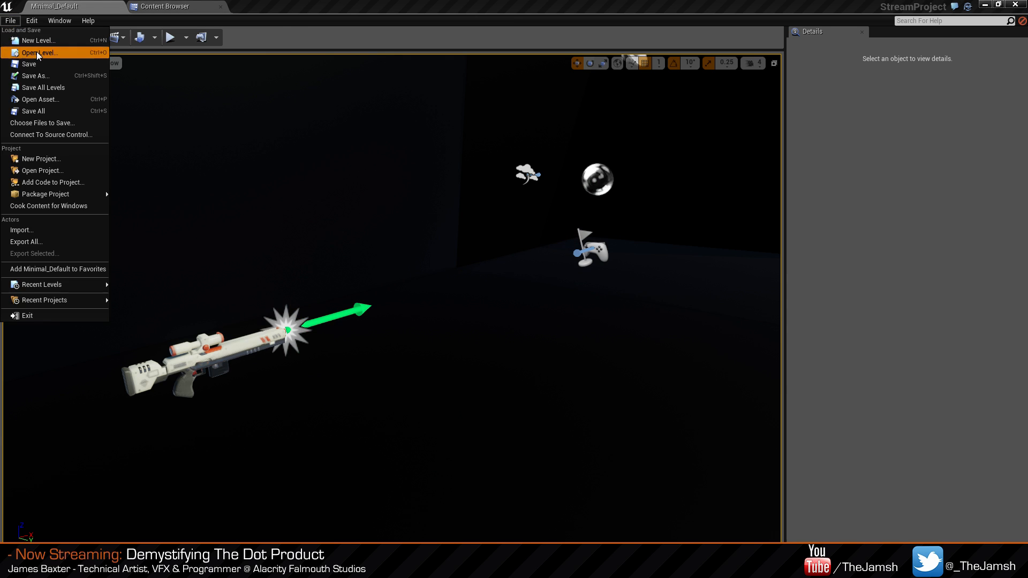
click(32, 52)
click(390, 175)
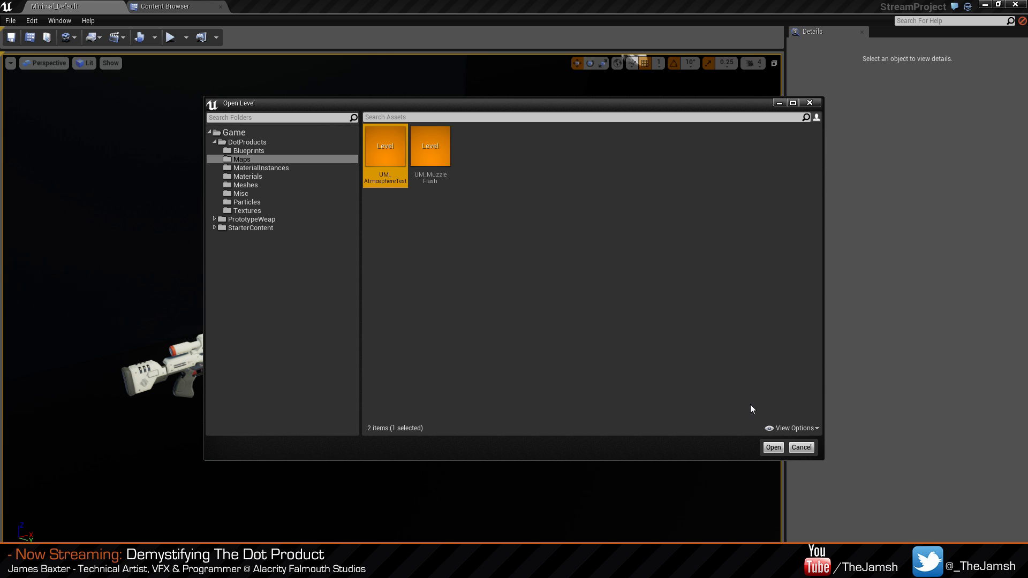
click(466, 248)
click(427, 172)
click(393, 174)
click(773, 447)
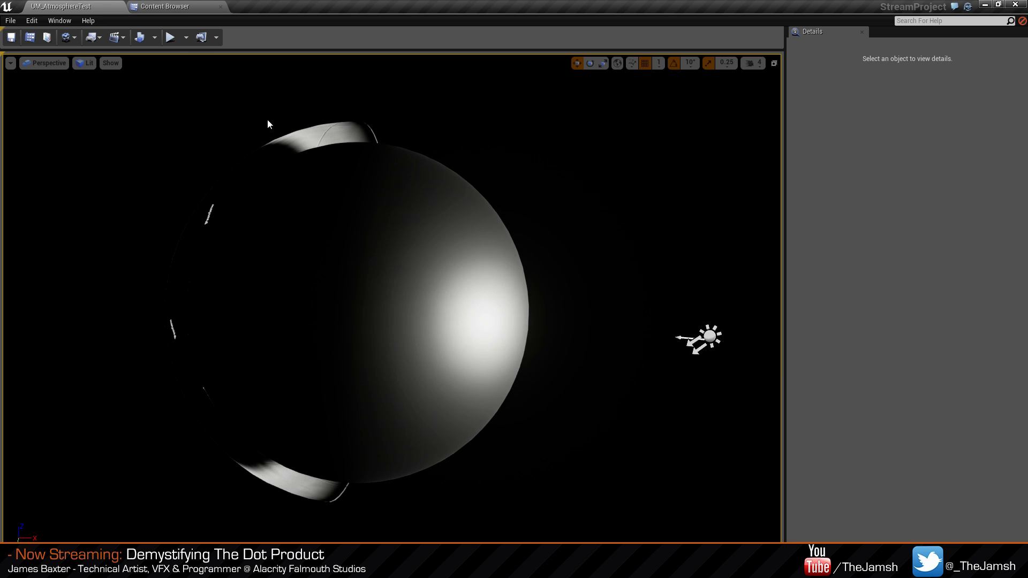
click(143, 8)
click(109, 7)
click(144, 7)
click(80, 6)
click(152, 7)
click(60, 5)
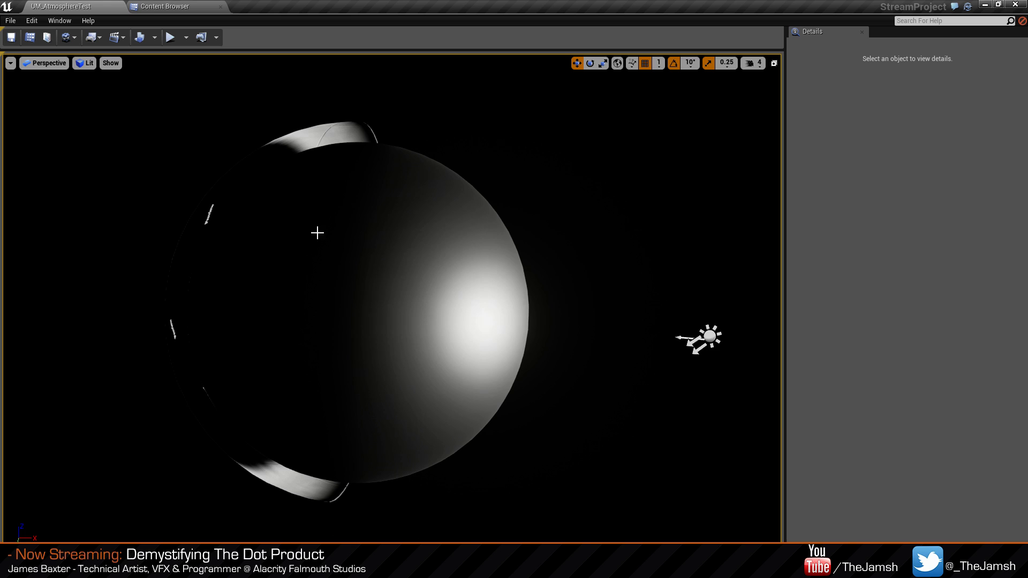
mouse_move(318, 233)
right_down()
mouse_move(304, 215)
mouse_move(322, 256)
mouse_move(310, 247)
right_up()
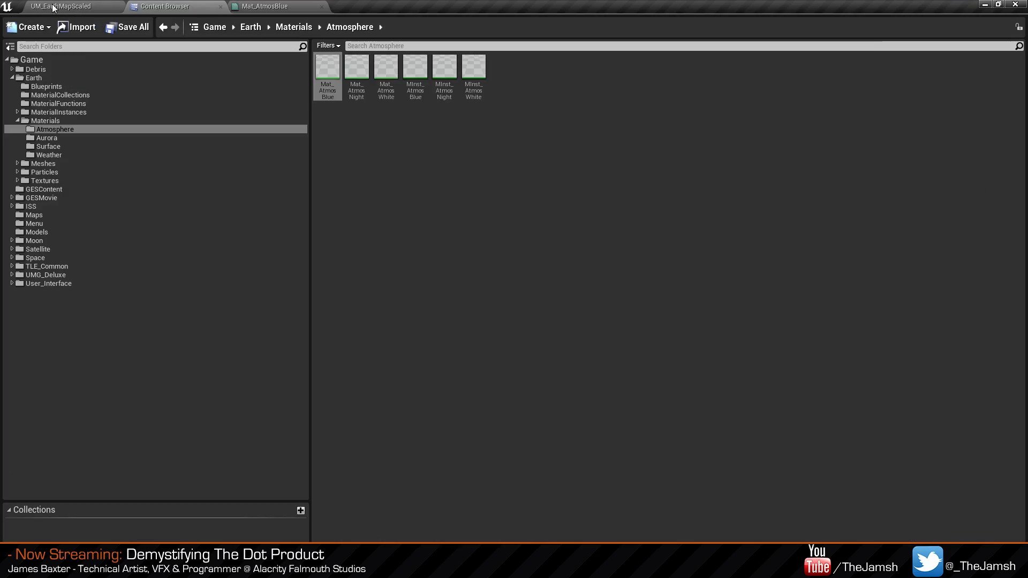
Switch back to the GESGame project and show the UM_EarthMapScaled level with the Earth in view.
click(54, 8)
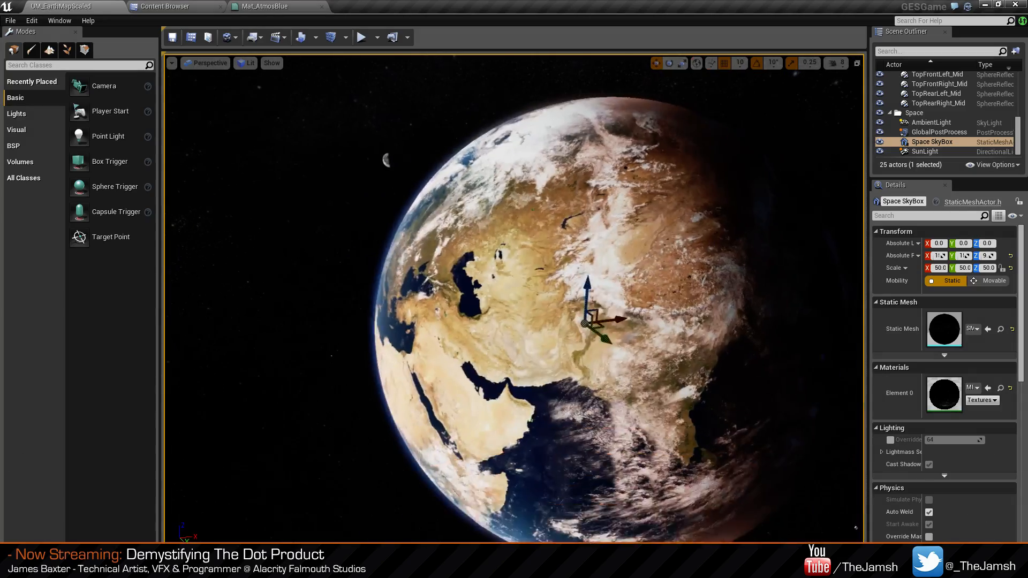
Select the BP_Earth actor and examine the atmosphere along the lit edge of the planet up close.
click(472, 239)
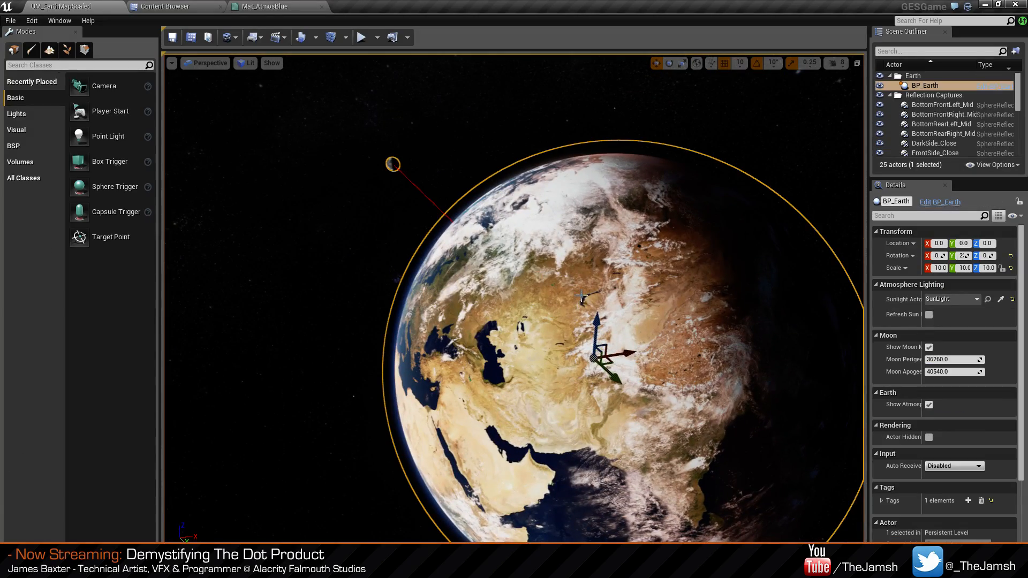
right_drag(709, 260, 680, 265)
key(w)
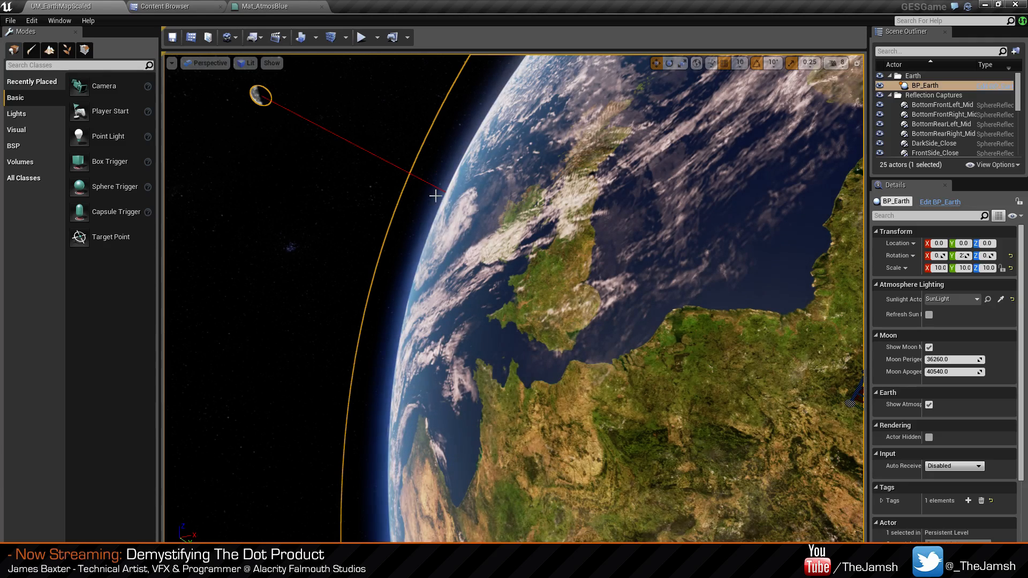
Switch to the StreamProject editor and select the BP_AtmoTest sphere in the UM_AtmosphereTest level, framing it in the view.
click(266, 6)
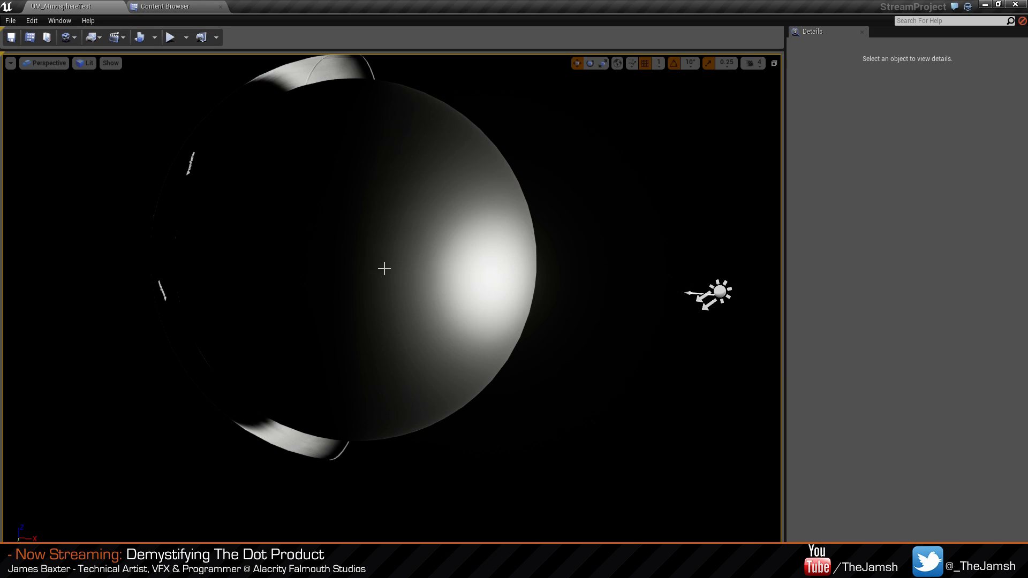
right_drag(534, 367, 517, 345)
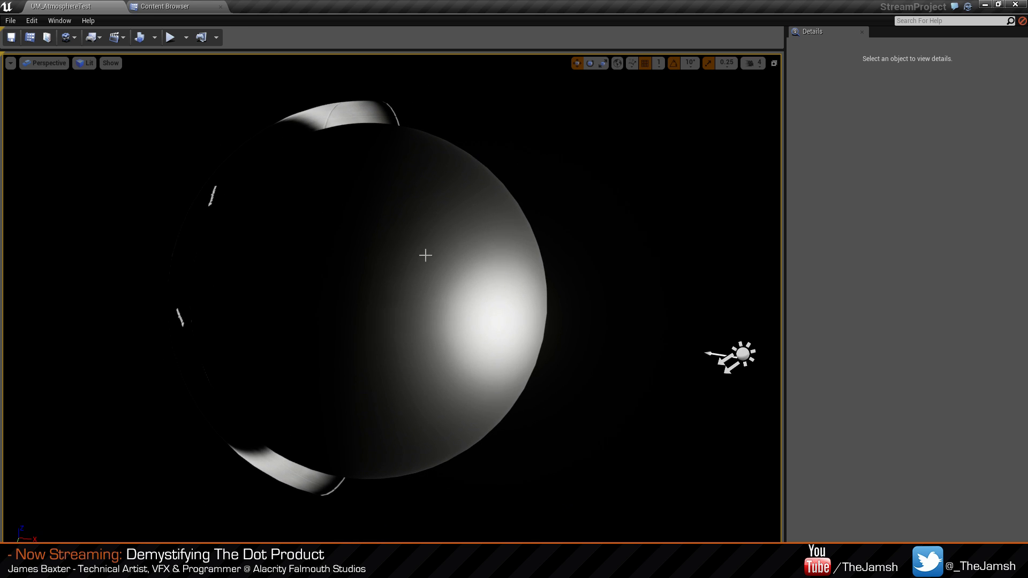
click(469, 271)
key(f)
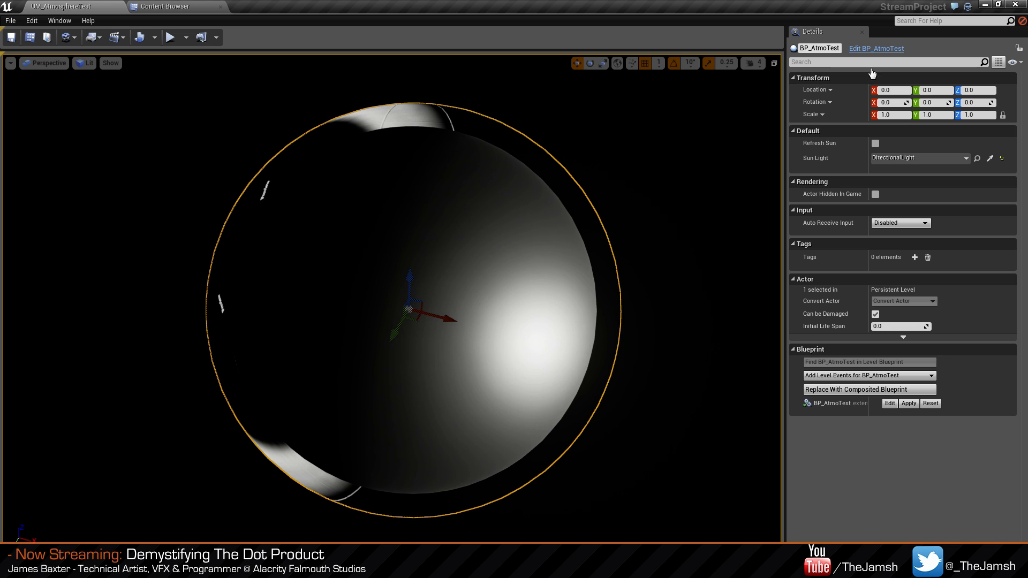
Open the BP_AtmoTest blueprint's components and select the InnerSphere root mesh.
click(878, 48)
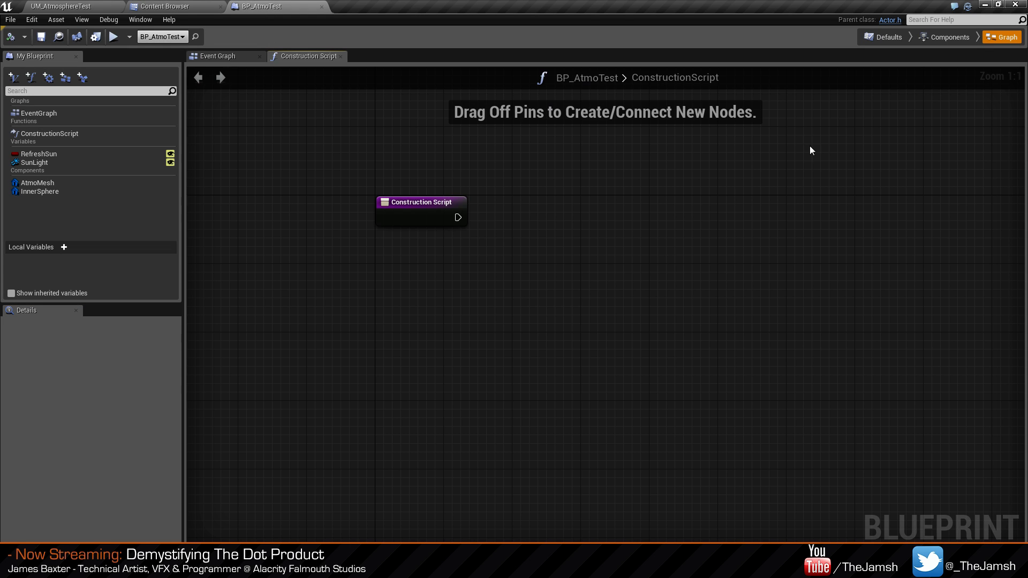
click(944, 37)
key(s)
right_drag(619, 299, 631, 266)
key(w)
key(s)
click(54, 103)
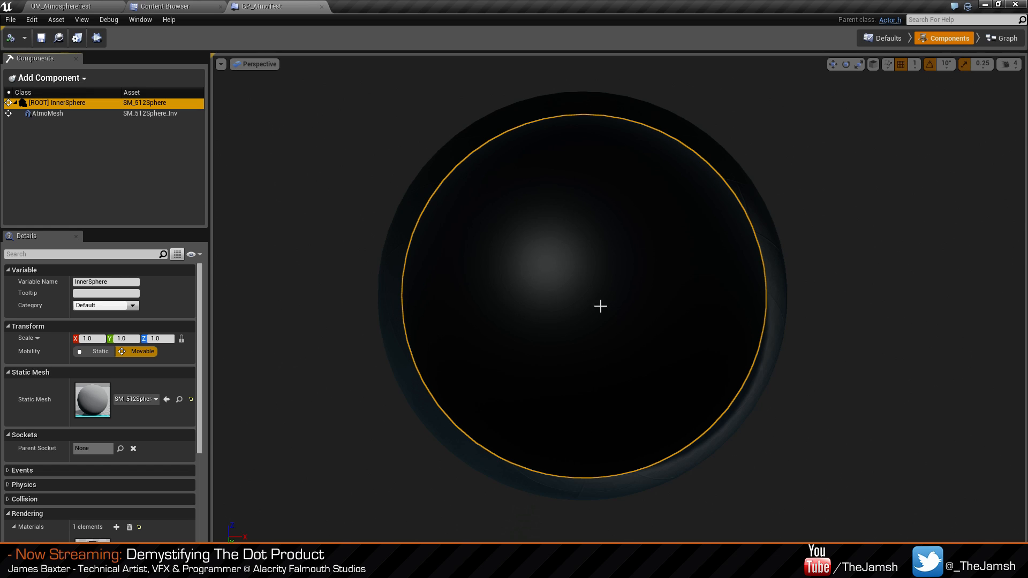
Select the AtmoMesh component and examine the inverted outer sphere surrounding InnerSphere.
click(69, 113)
right_drag(567, 300, 519, 248)
right_drag(610, 308, 645, 379)
key(s)
right_drag(545, 181, 543, 181)
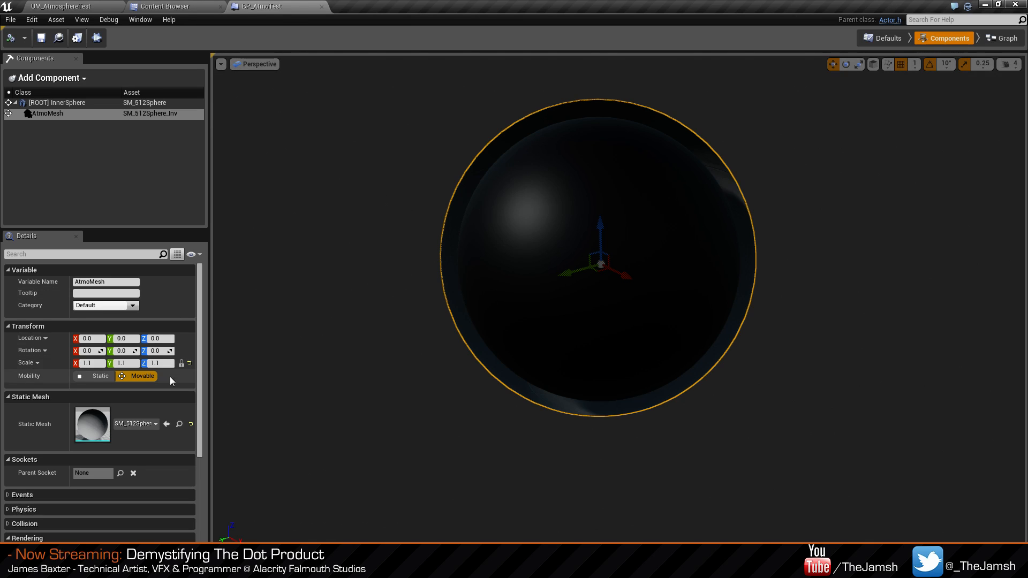
Try a uniform scale of 1.05 on the AtmoMesh component and set it back to 1.1.
drag(212, 349, 306, 353)
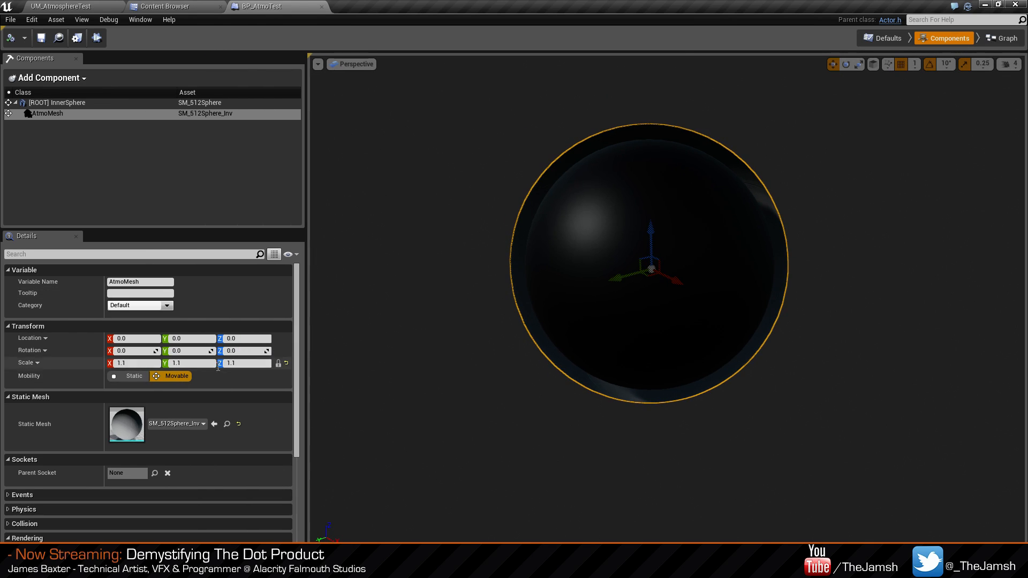
click(135, 363)
text(1.05)
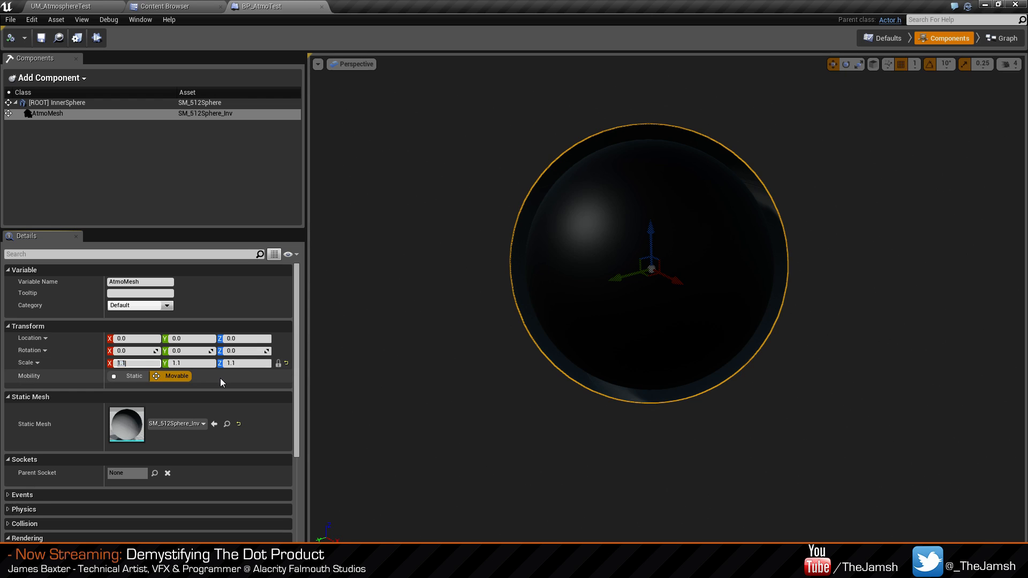
key(Return)
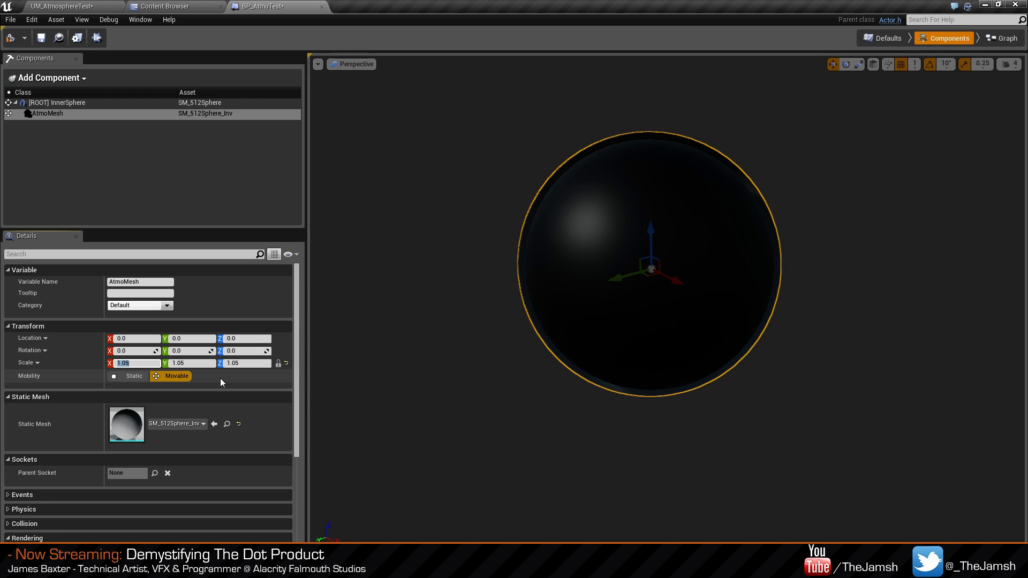
text(1.1)
key(Tab)
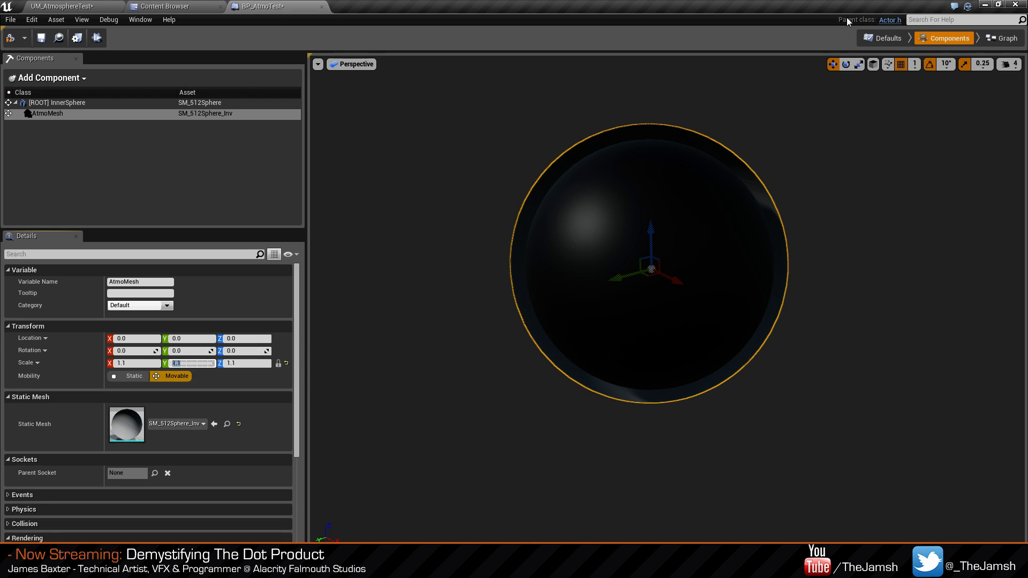
Compile and save the BP_AtmoTest blueprint.
click(333, 207)
click(9, 39)
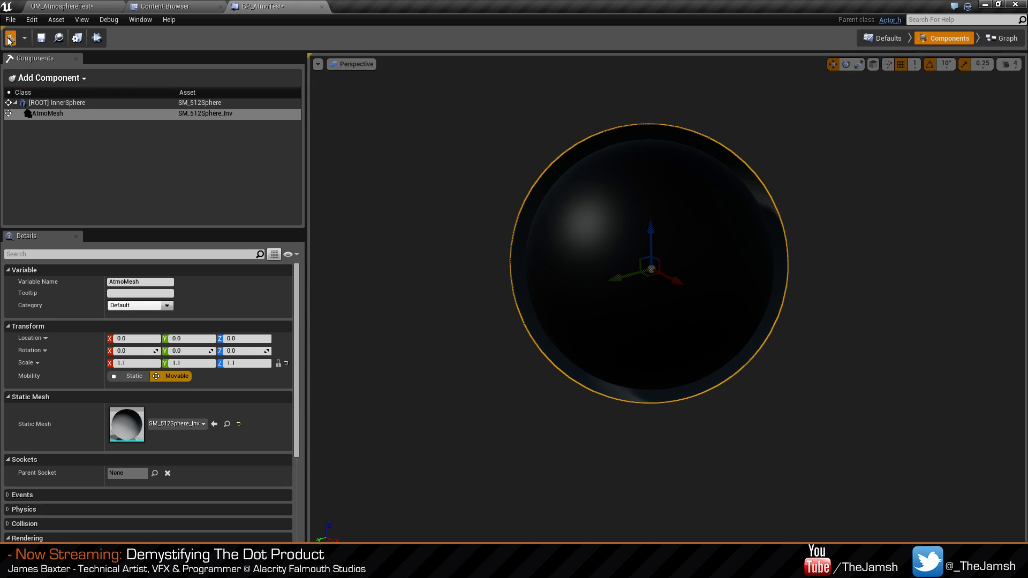
click(42, 40)
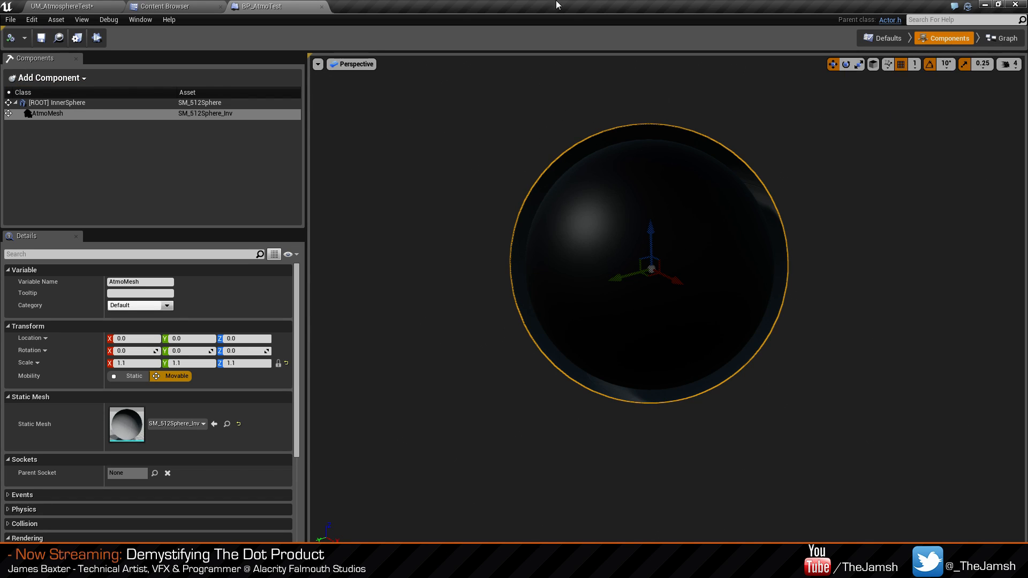
Look through the DotProducts subfolders, including Materials, Meshes, Misc, Particles and MaterialInstances.
click(165, 6)
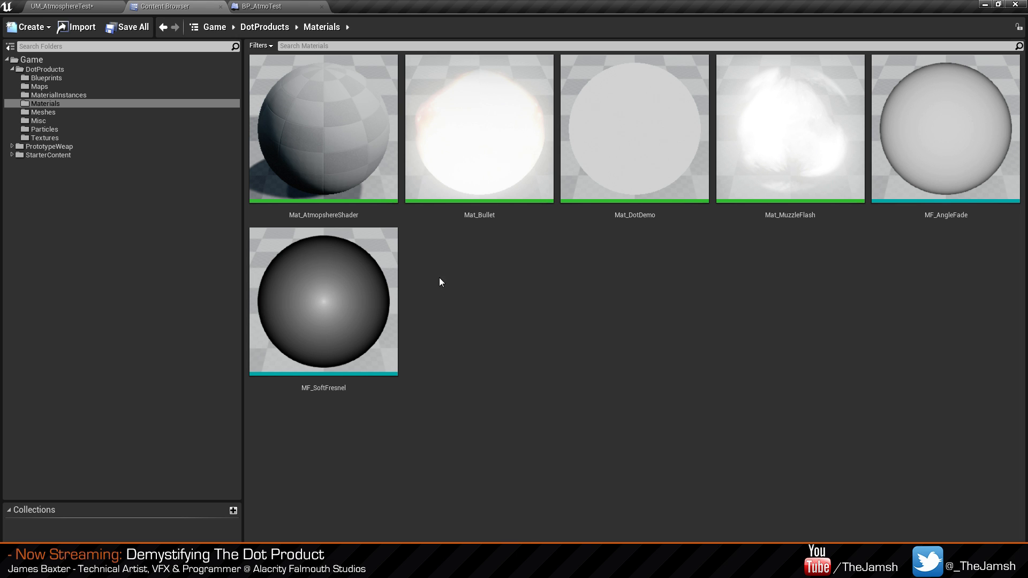
click(63, 113)
click(64, 129)
click(65, 120)
click(68, 111)
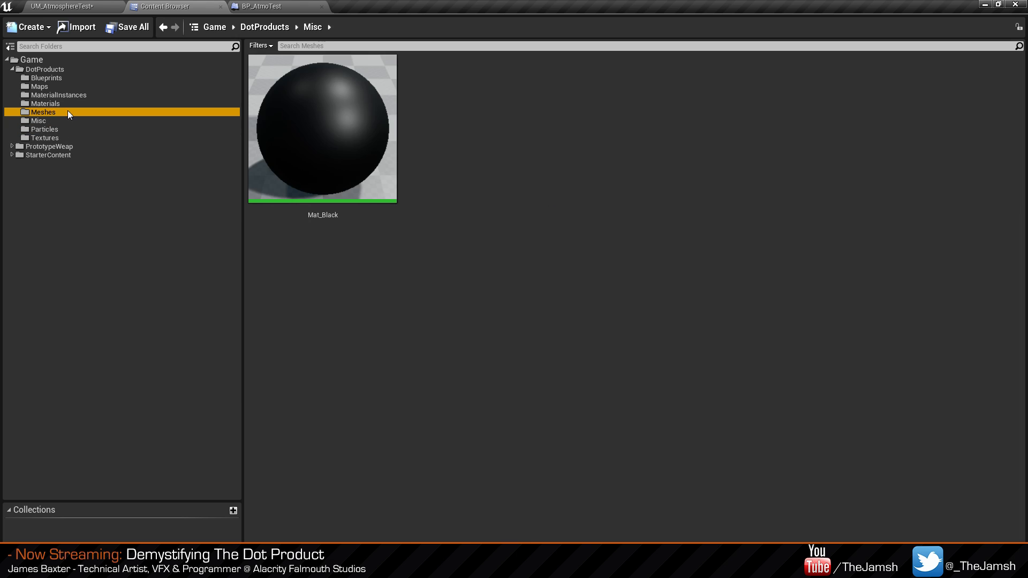
click(64, 103)
click(69, 96)
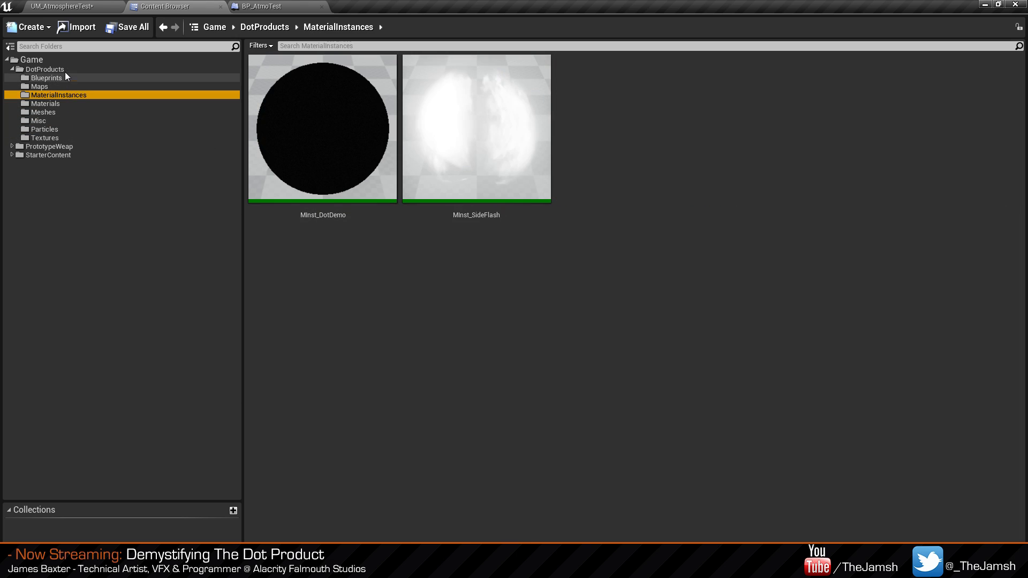
click(66, 71)
click(79, 101)
Create a new folder named MPCs inside the DotProducts folder.
click(60, 69)
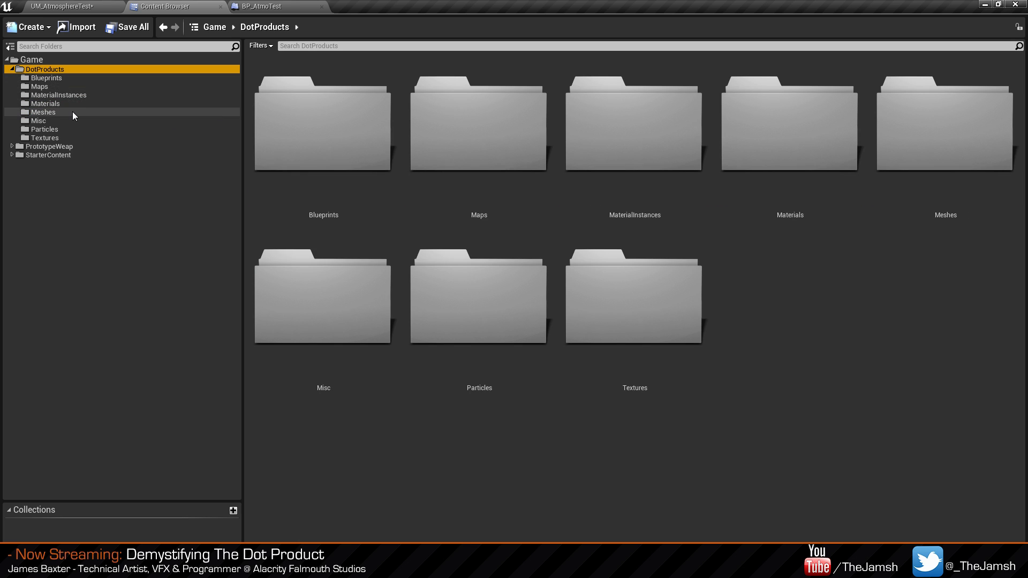
right_click(809, 352)
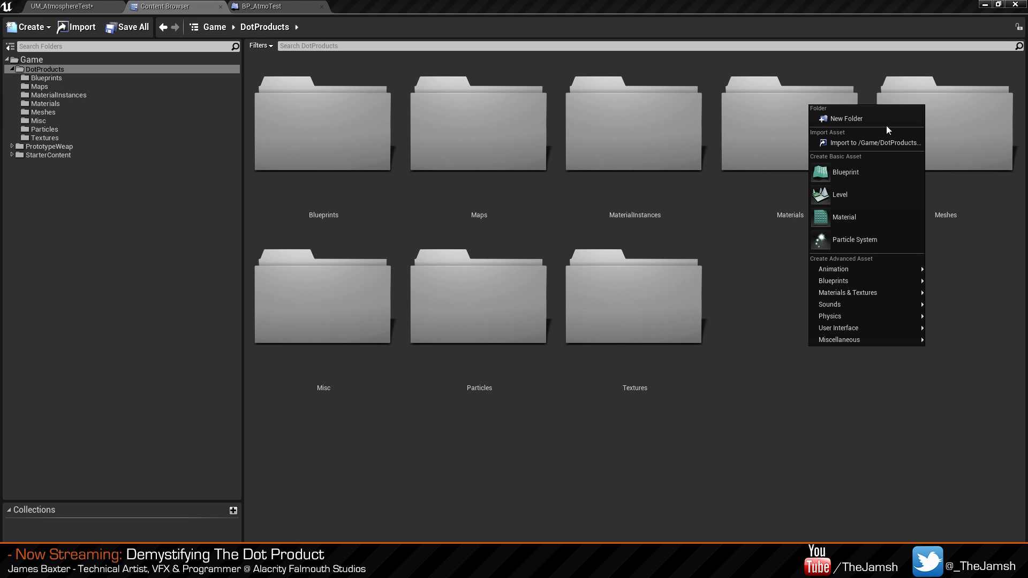
click(886, 119)
text(MPCs)
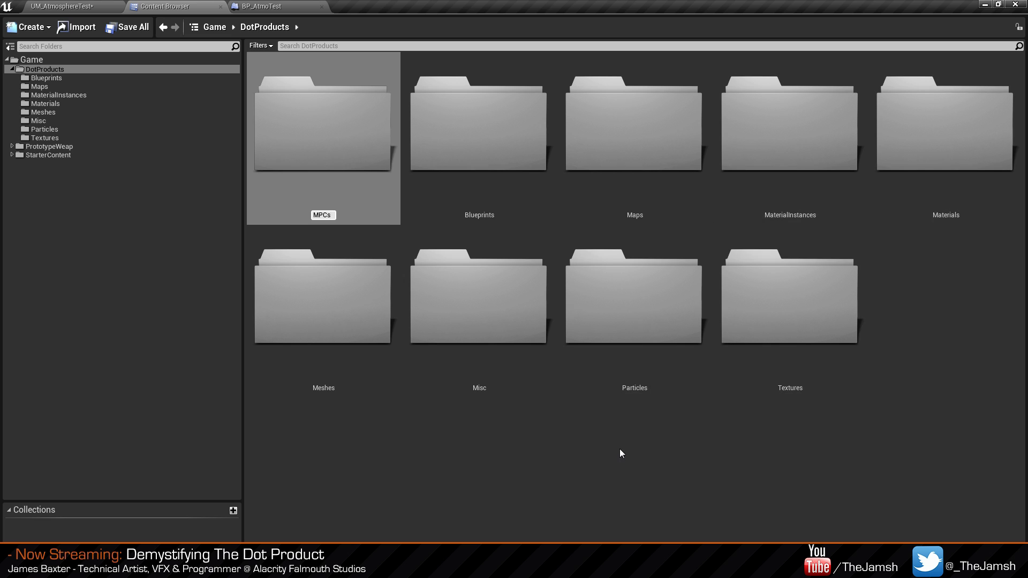
key(Return)
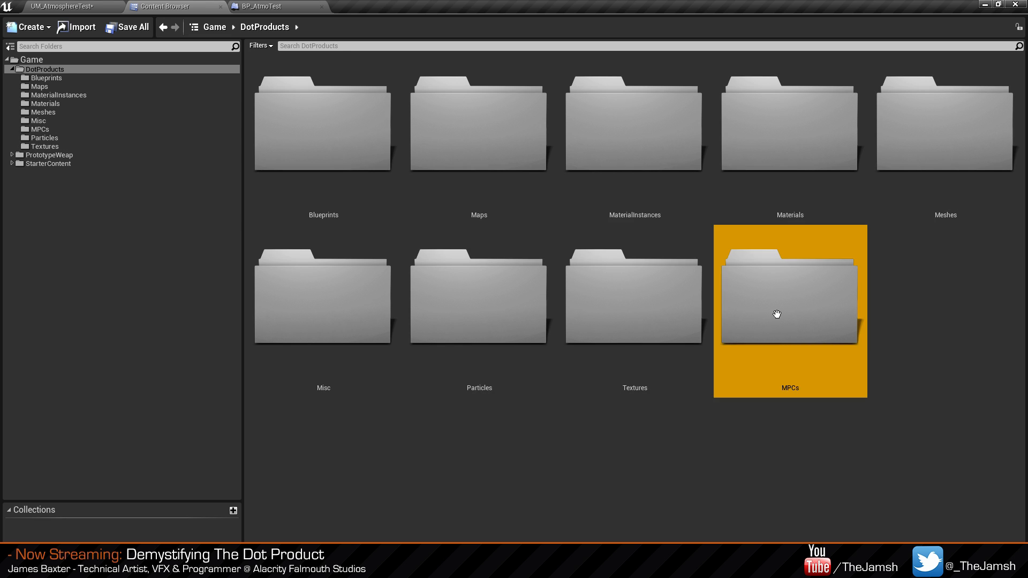
Create a Material Parameter Collection named MPC_SunDirection in the MPCs folder.
double_click(775, 314)
right_click(400, 271)
mouse_move(512, 452)
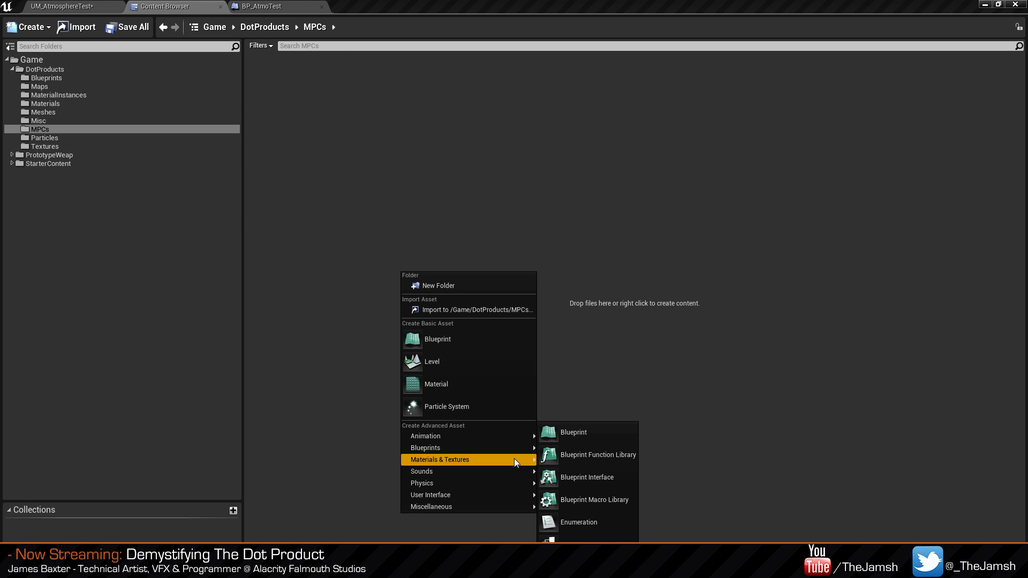
click(519, 229)
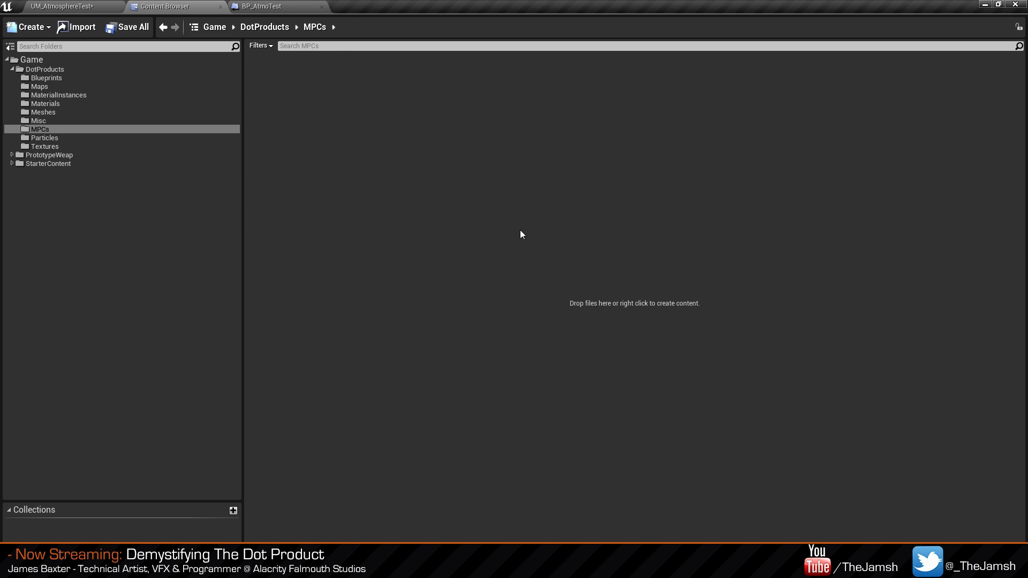
right_click(336, 128)
mouse_move(438, 319)
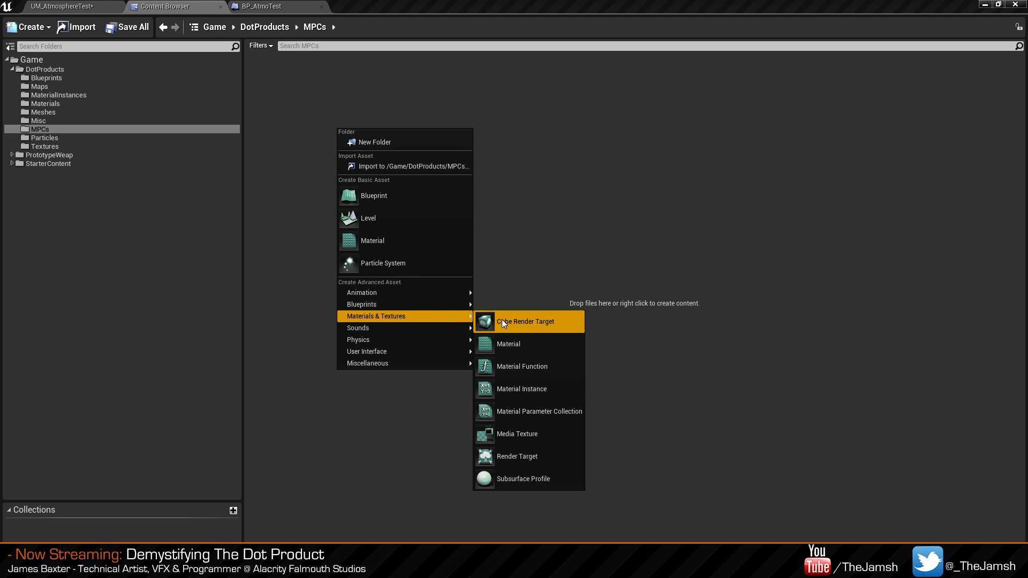
click(550, 412)
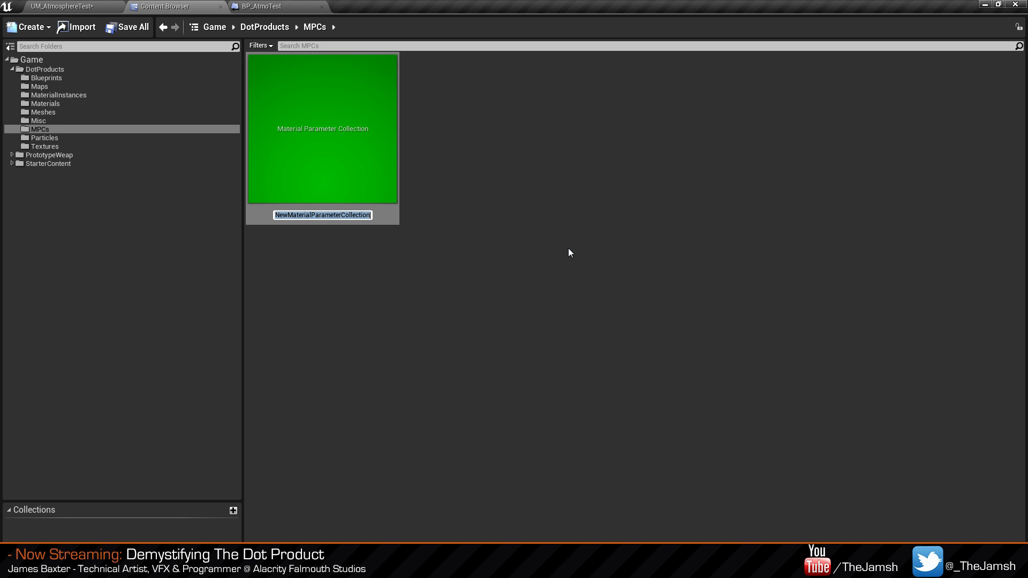
text(MPC_)
text(S)
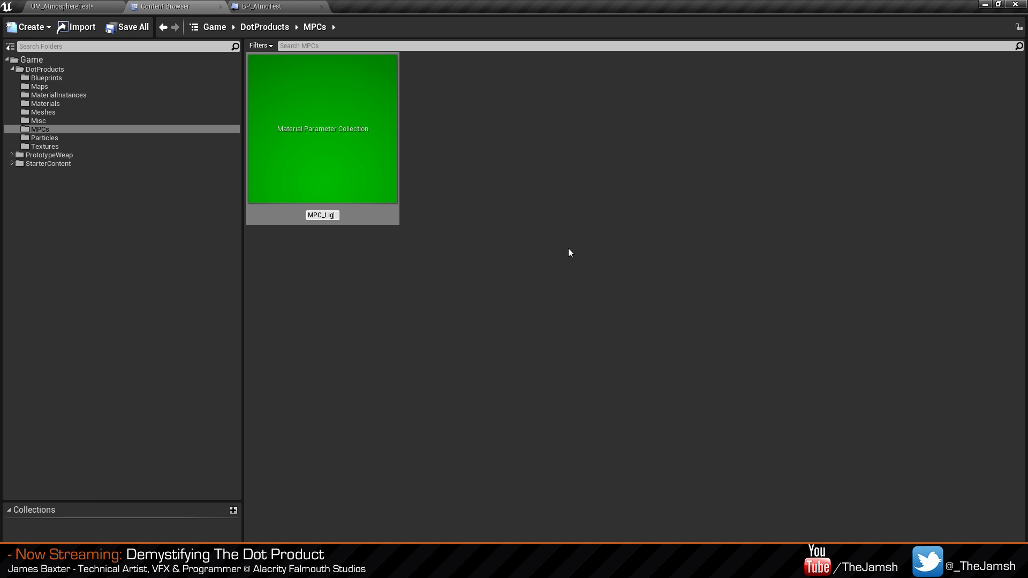
text(unDirection)
key(Return)
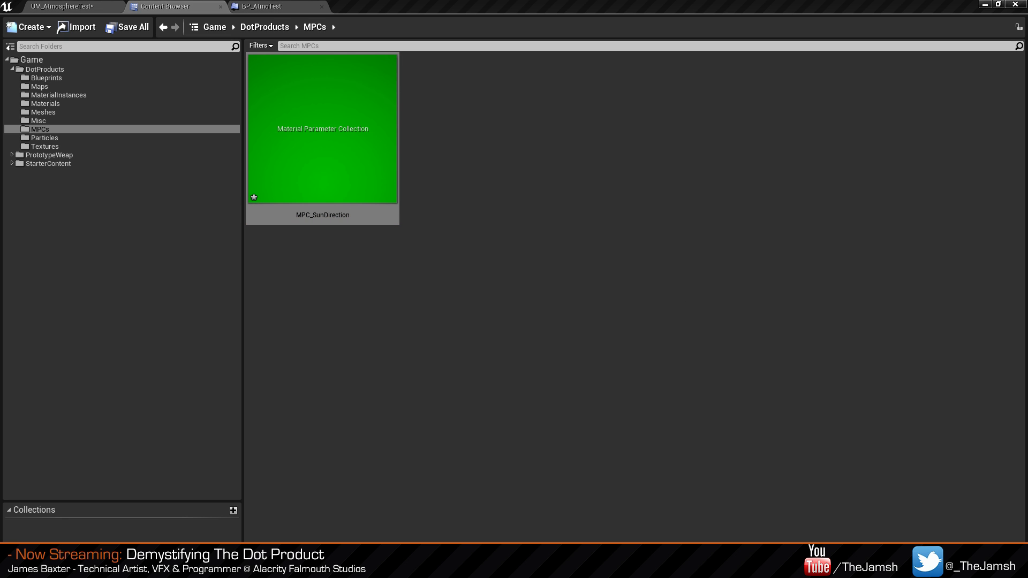
Open MPC_SunDirection docked alongside the other editors, and close the BP_AtmoTest blueprint.
drag(702, 170, 562, 7)
click(270, 5)
click(201, 7)
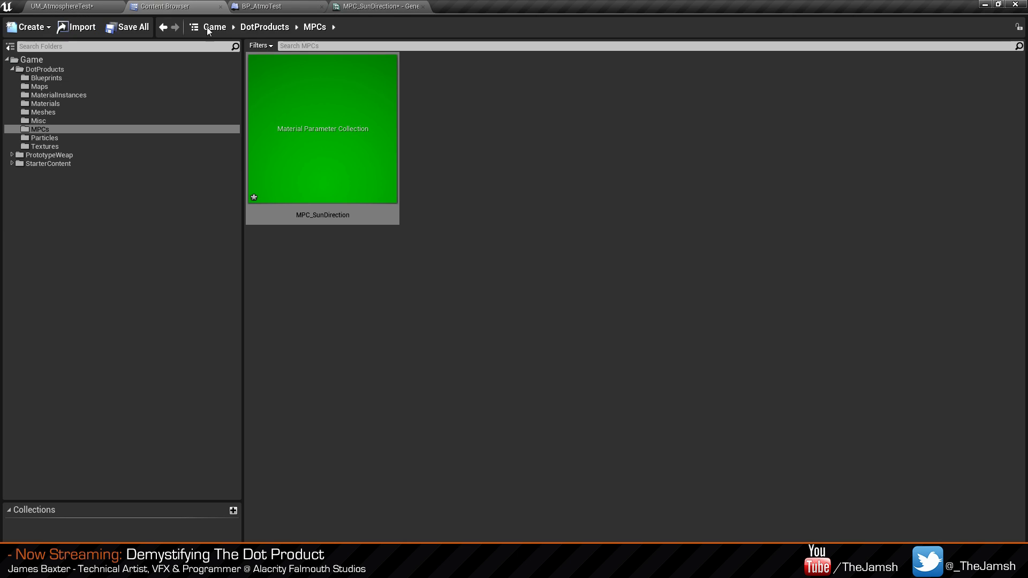
click(287, 8)
click(321, 7)
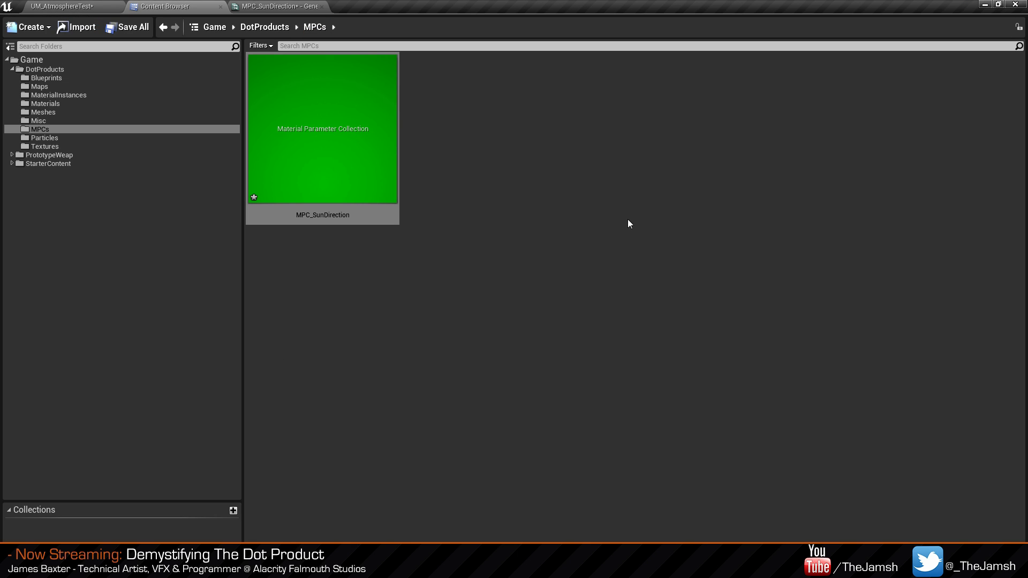
click(264, 5)
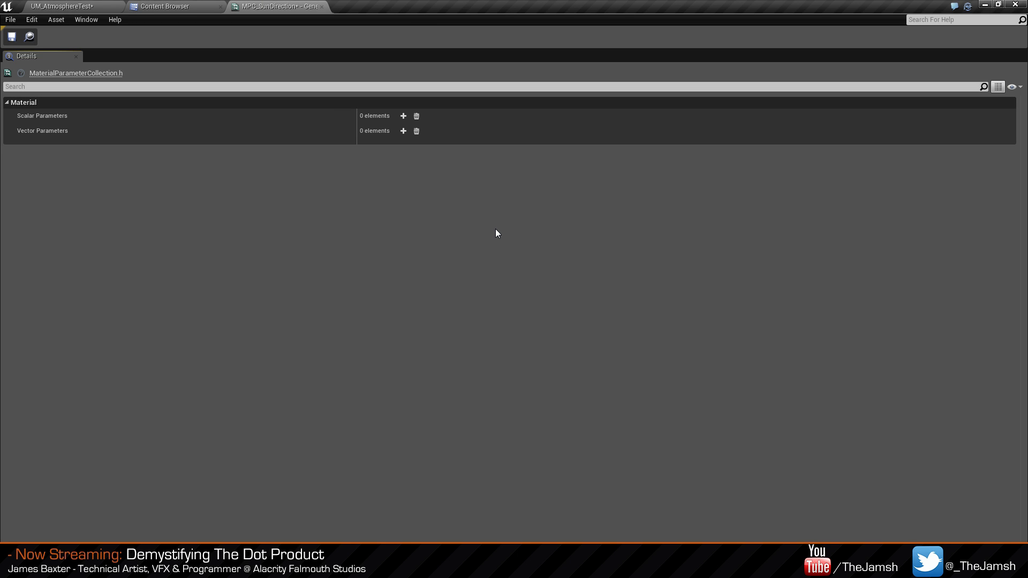
click(193, 6)
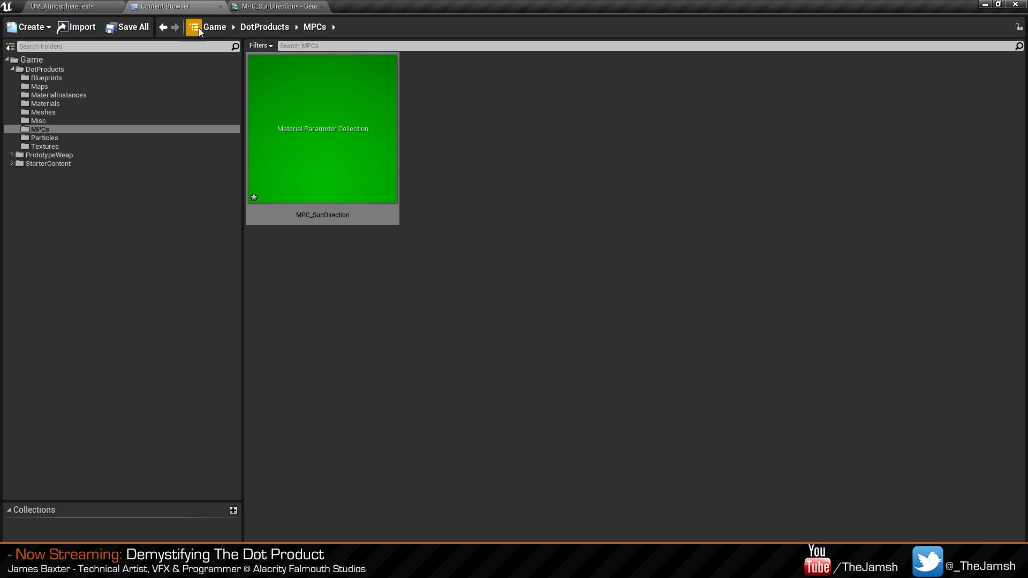
click(264, 6)
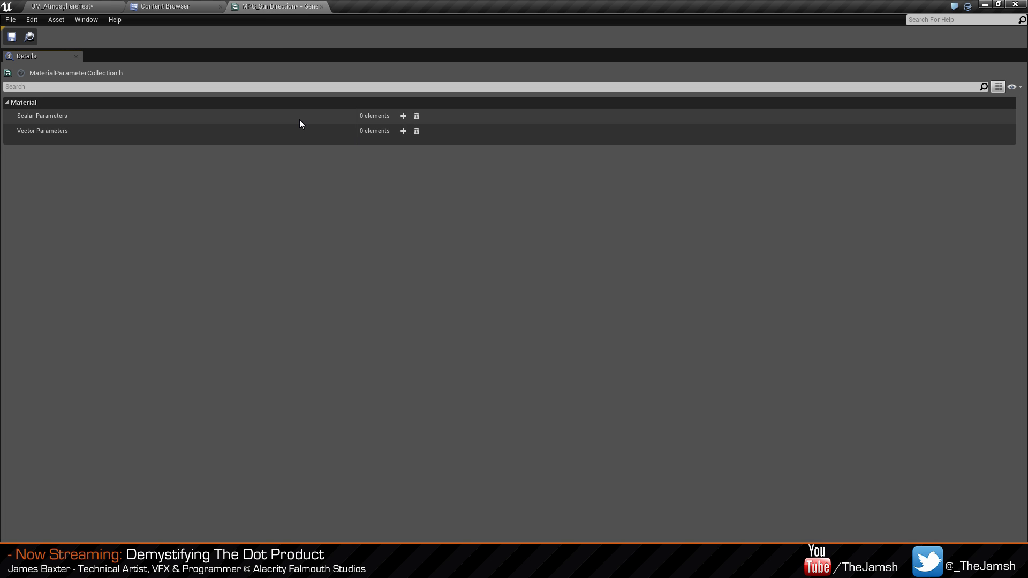
Add a vector parameter to MPC_SunDirection and clear the vector parameter list again.
click(403, 131)
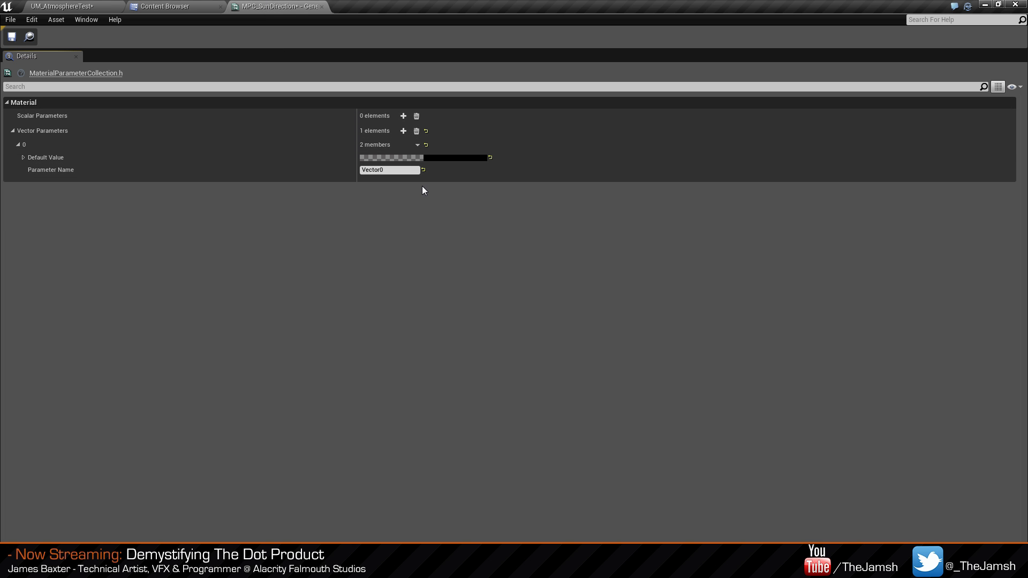
click(416, 131)
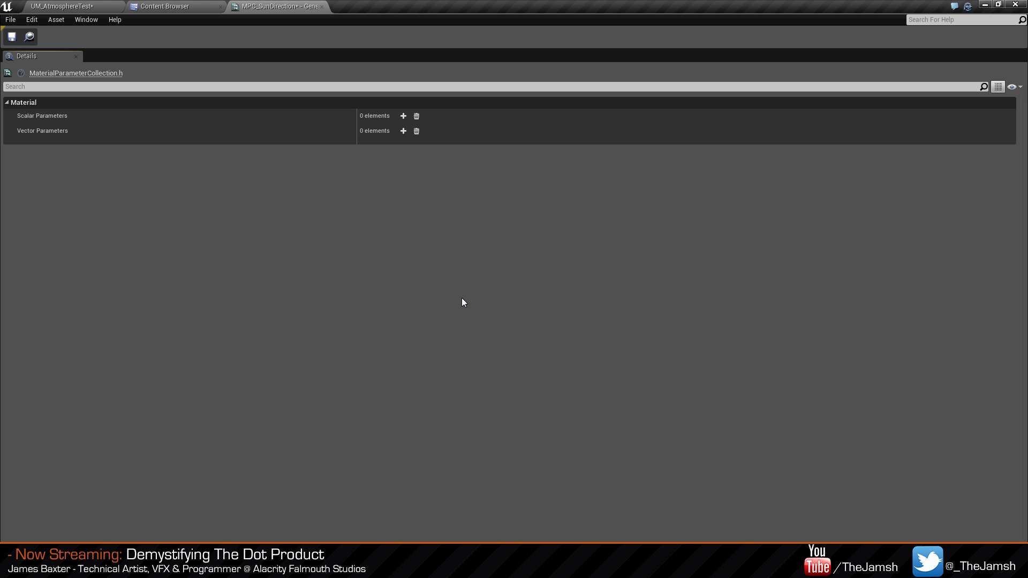
Return to the UM_AtmosphereTest level.
click(92, 5)
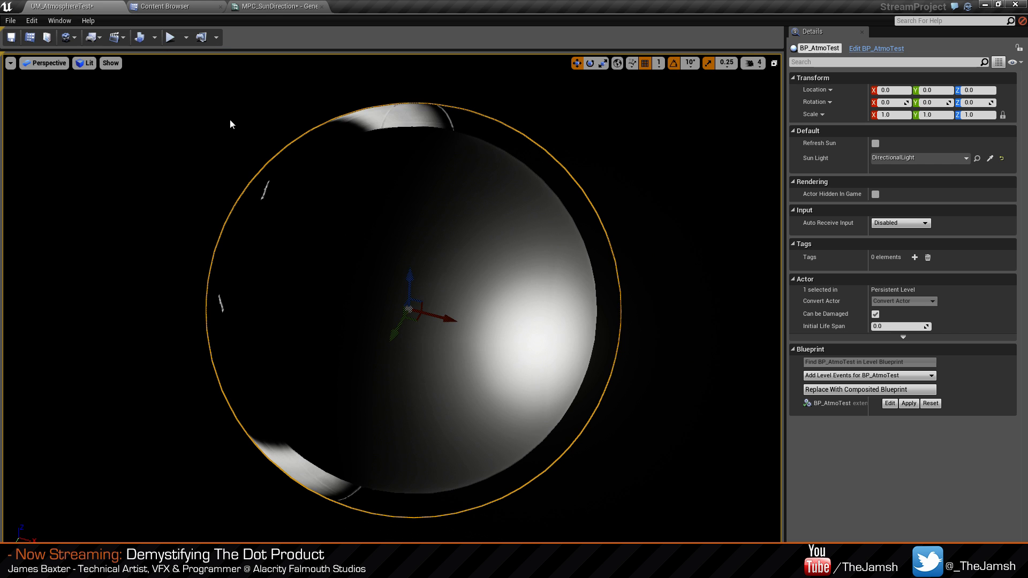
Save the UM_AtmosphereTest level and open MPC_SunDirection from the MPCs folder.
click(11, 37)
click(278, 6)
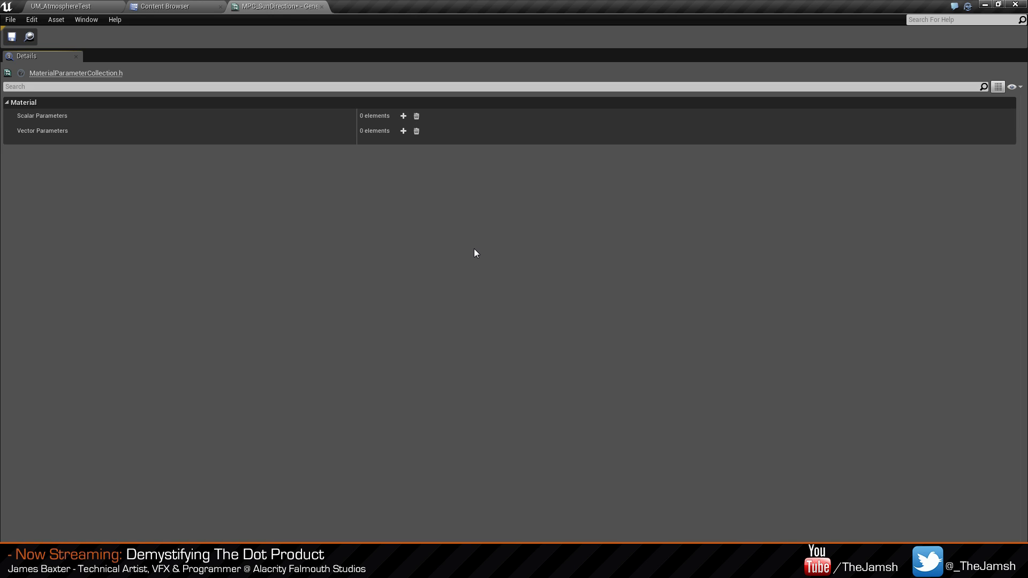
click(203, 5)
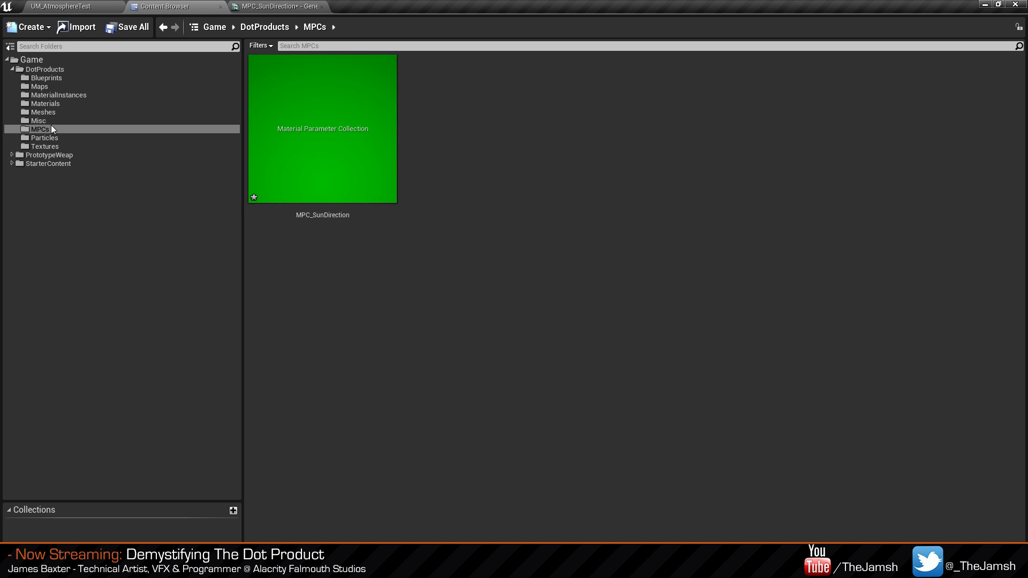
double_click(297, 123)
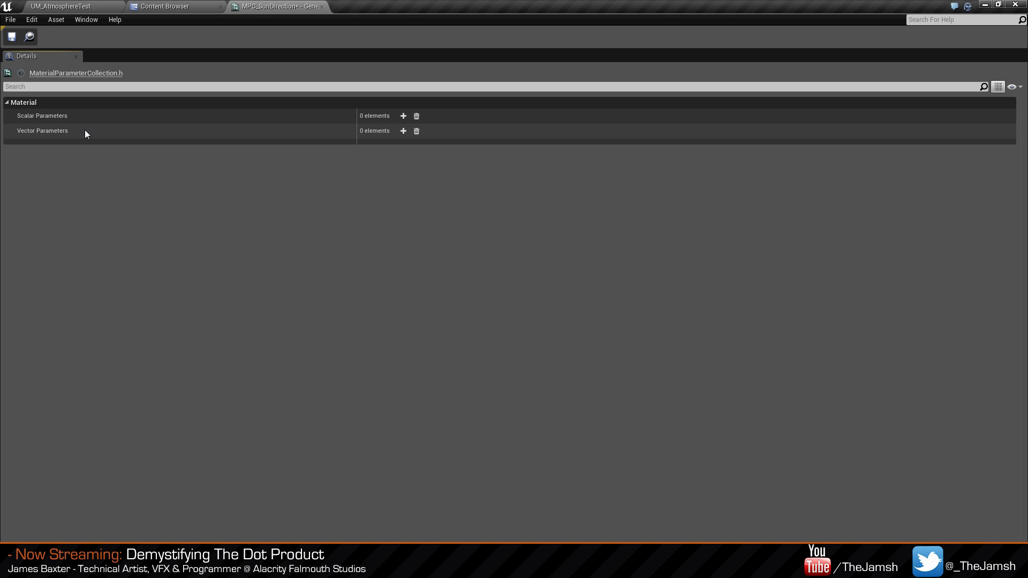
Add a vector parameter to MPC_SunDirection and name it LightDirection.
click(404, 131)
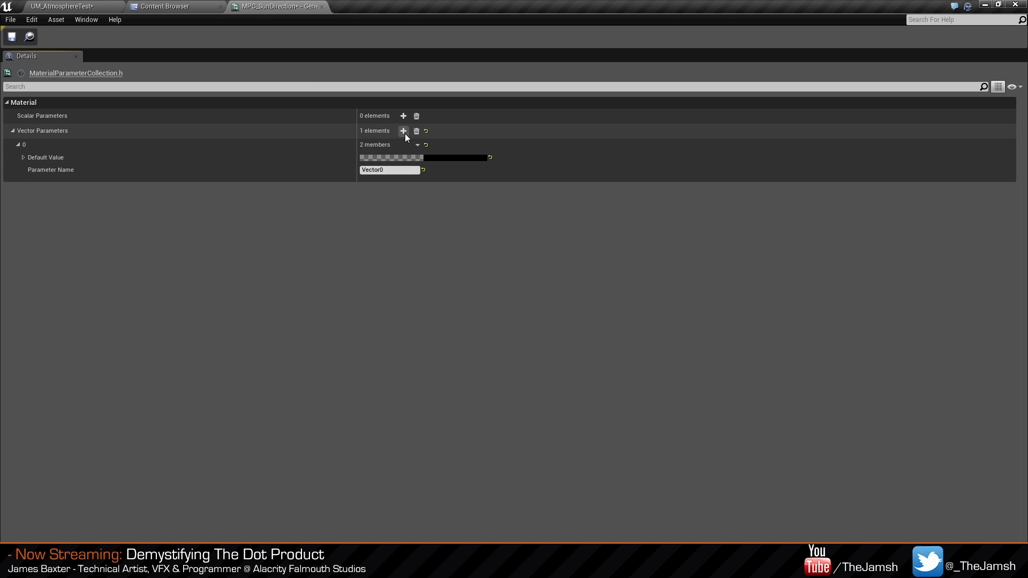
click(24, 158)
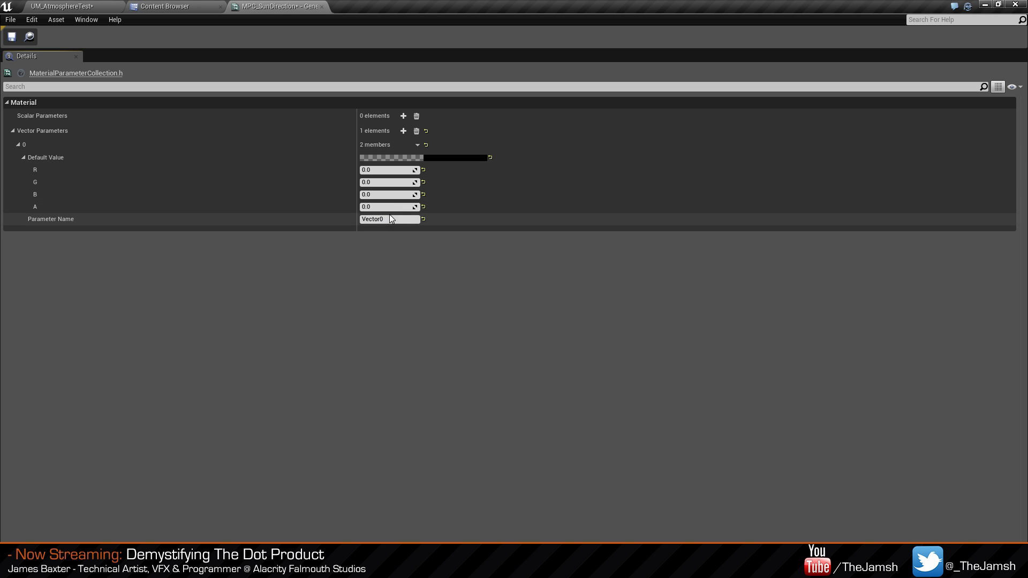
click(390, 218)
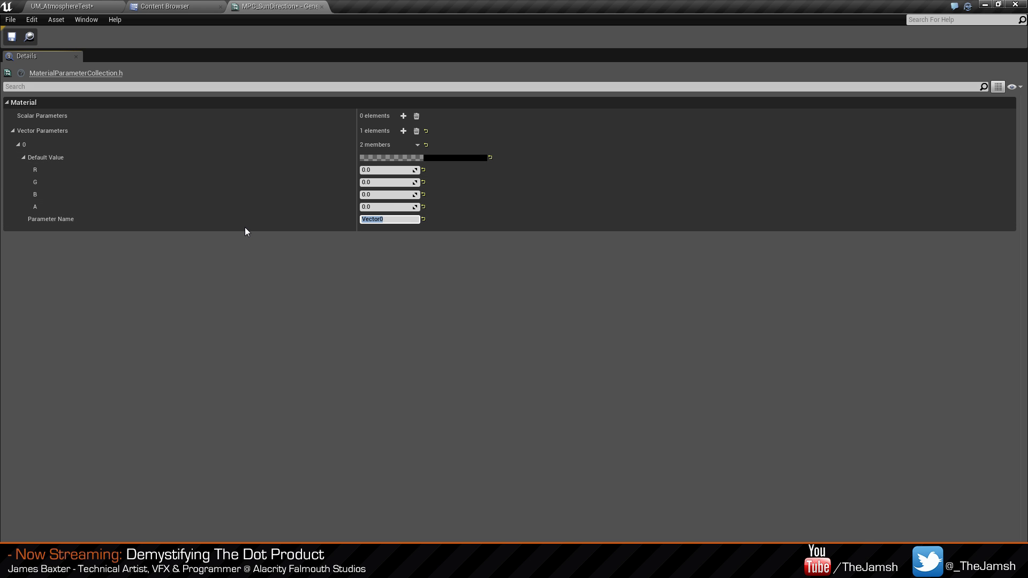
text(LightDirection)
key(Return)
click(410, 316)
Set the LightDirection parameter's default value to R 1 and A 1.
click(384, 170)
text(1)
key(Tab)
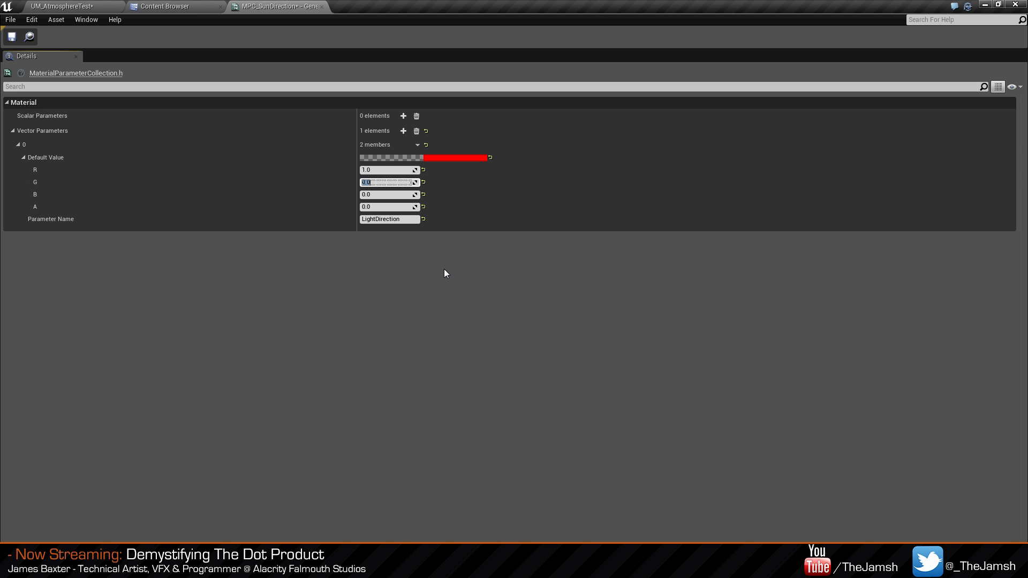
key(Tab)
key(Tab)
text(1)
key(Tab)
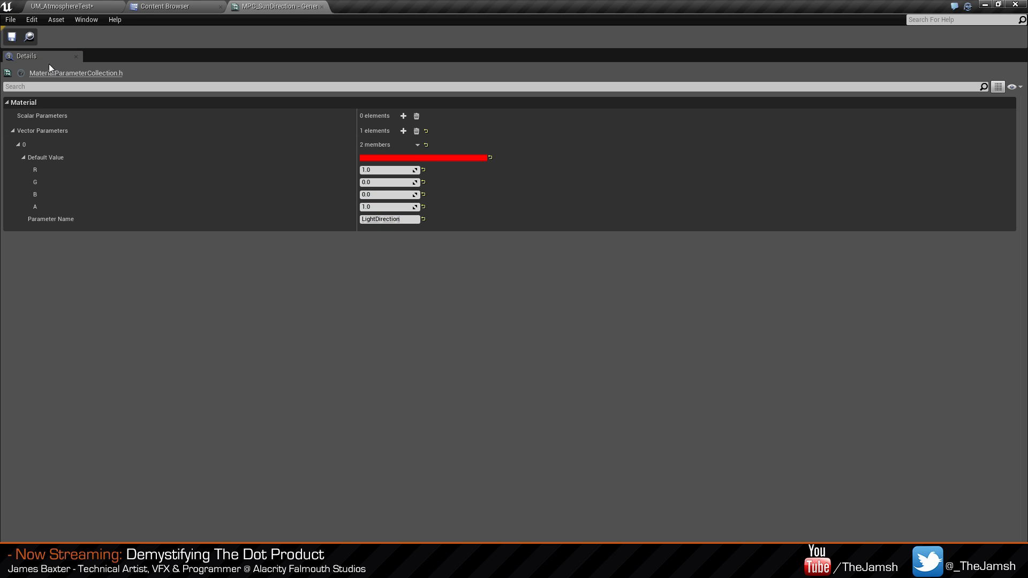
Close the MPC_SunDirection collection and open Mat_AtmopshereShader from the DotProducts Materials folder.
click(321, 7)
click(76, 105)
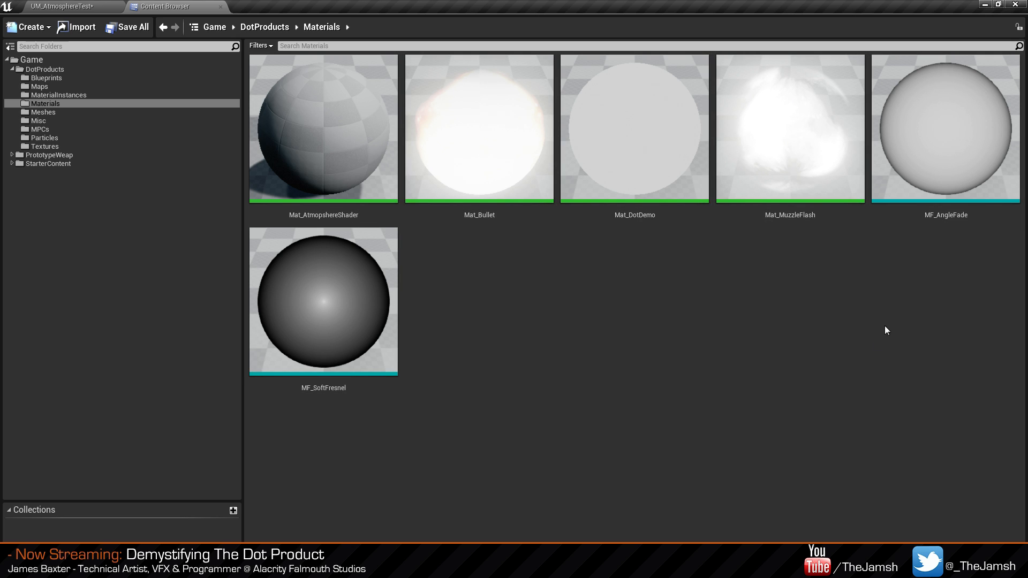
double_click(351, 152)
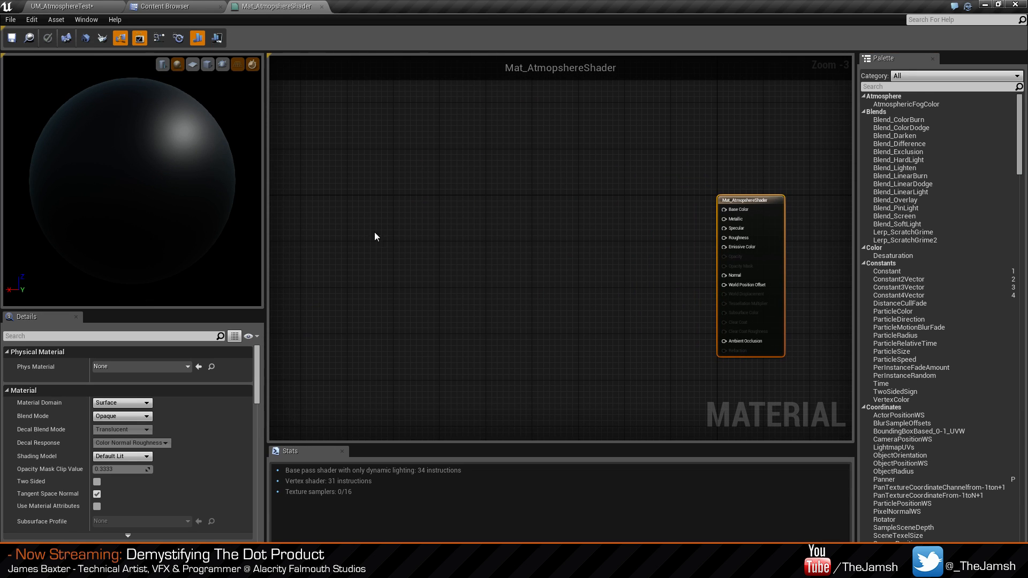
right_click(352, 223)
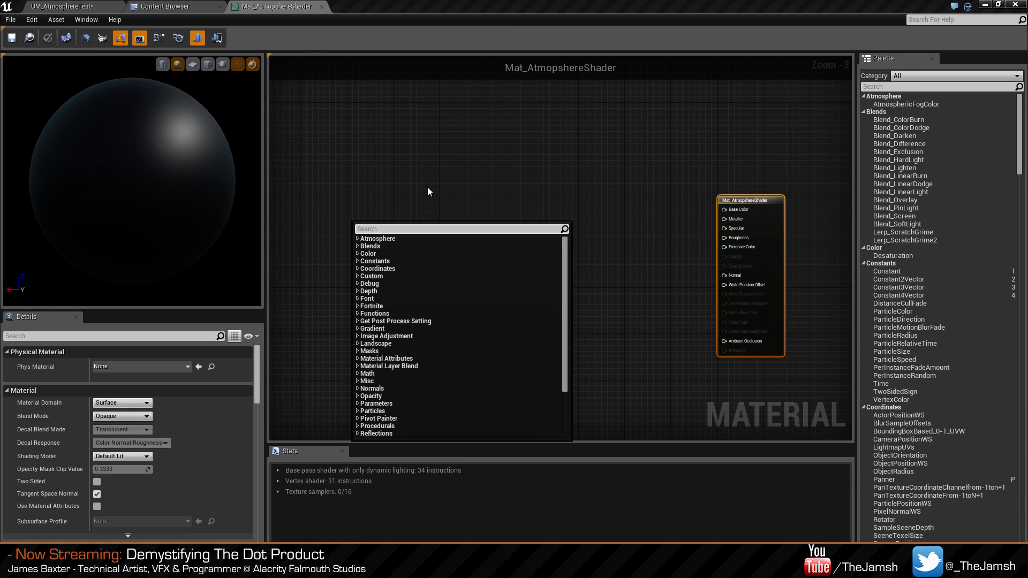
text(material)
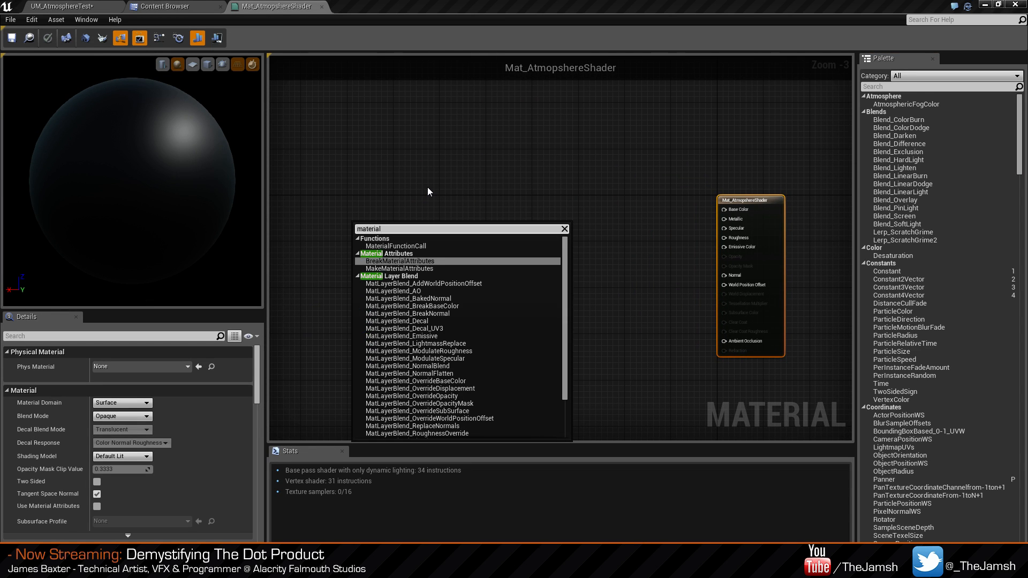
key(Escape)
Select the MPC_SunDirection parameter collection in the DotProducts MPCs folder.
click(163, 6)
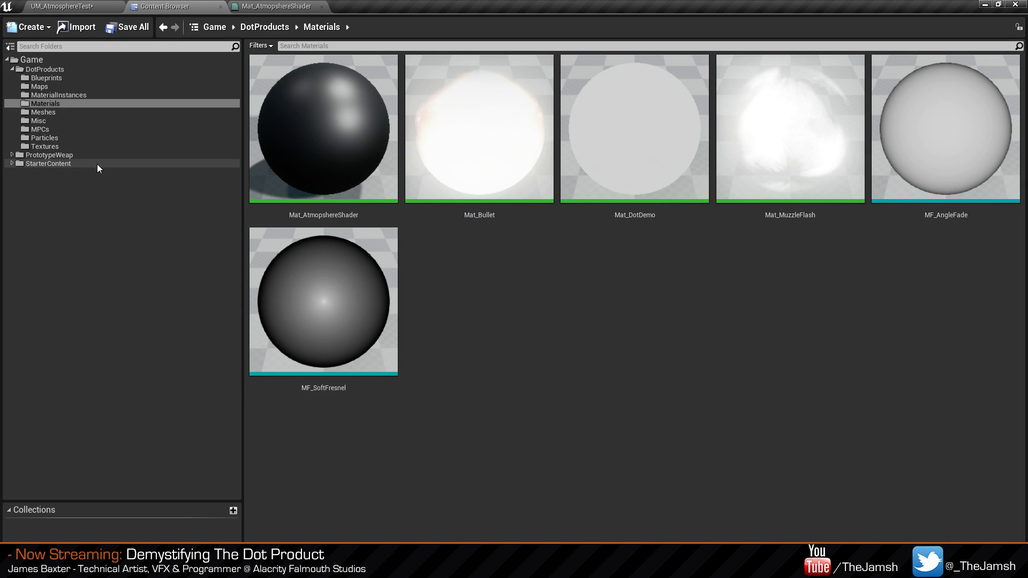
click(73, 128)
click(305, 178)
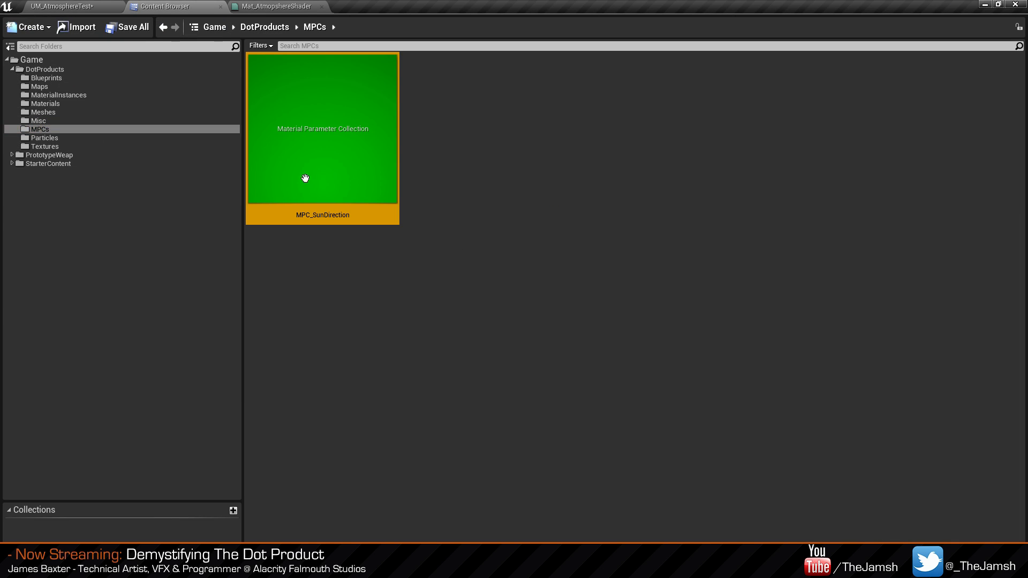
Add a CollectionParameter node that uses MPC_SunDirection to the Mat_AtmopshereShader graph.
click(276, 7)
right_click(395, 267)
text(sundir)
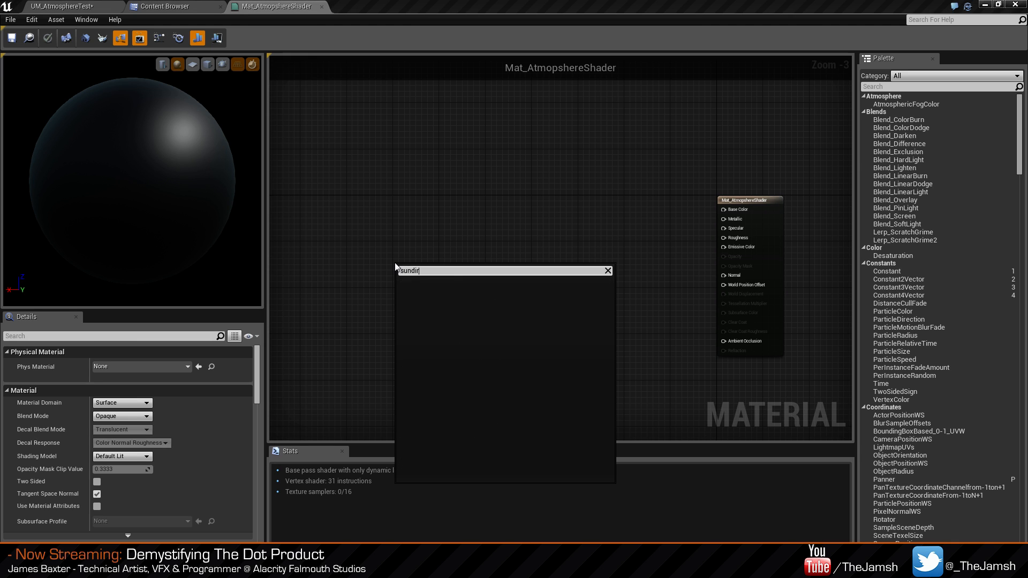
key(BackSpace)
key(BackSpace)
key(BackSpace)
key(BackSpace)
key(BackSpace)
key(BackSpace)
text(collec)
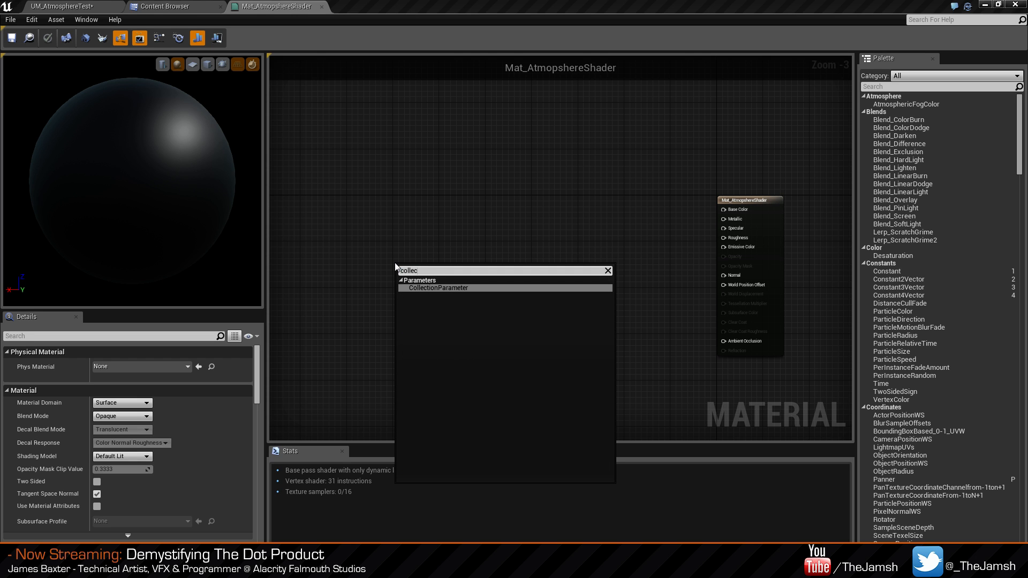
key(Return)
key(Home)
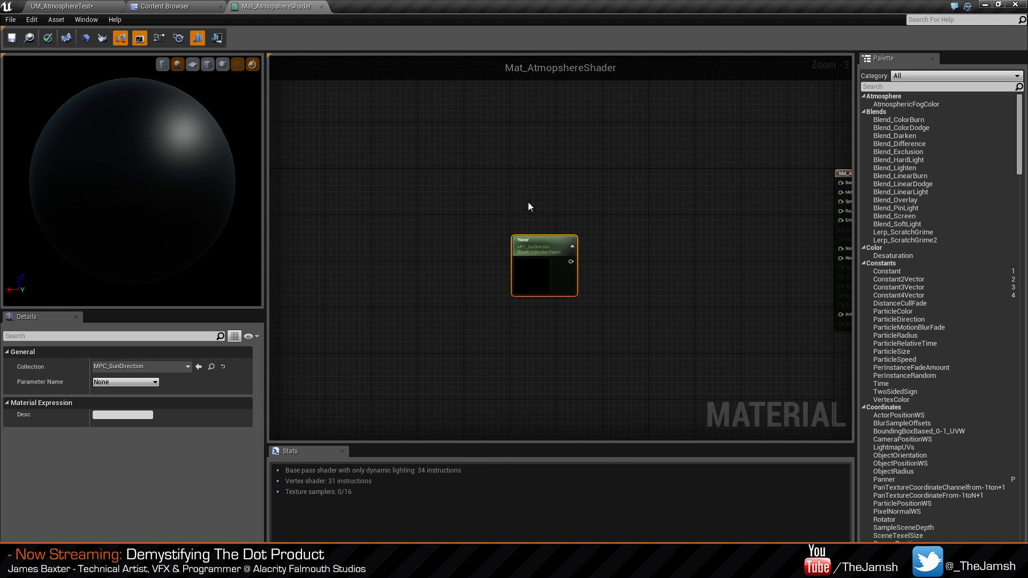
right_drag(578, 253, 540, 228)
click(487, 315)
drag(487, 315, 145, 82)
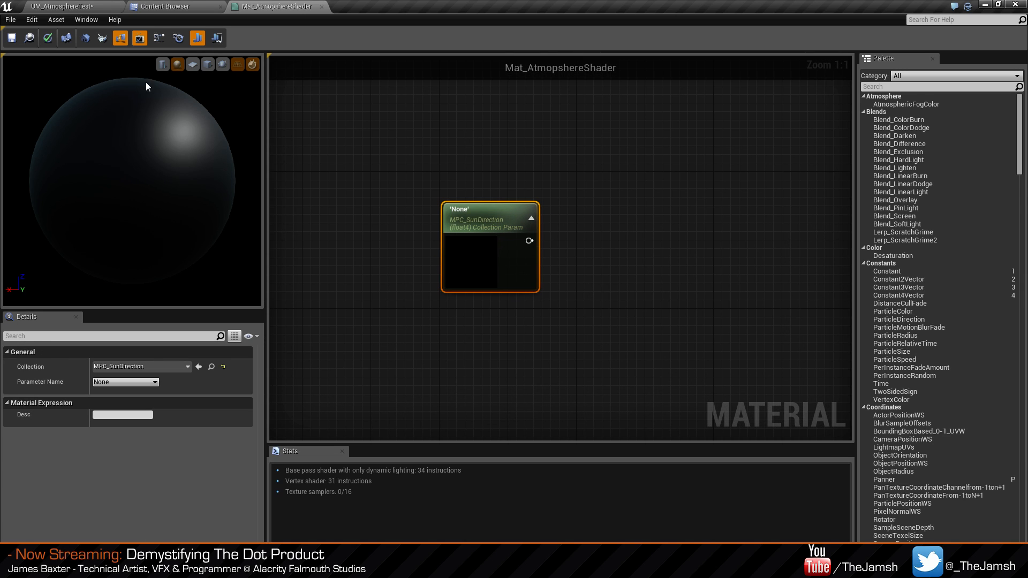
Check the MPC_SunDirection asset and the collections that can be assigned to the new node.
click(176, 6)
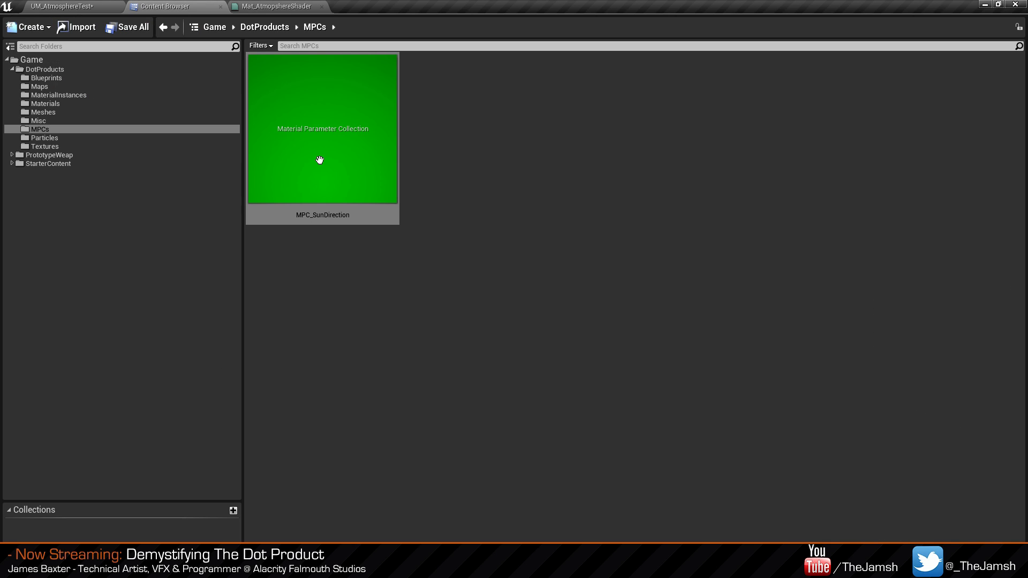
click(289, 7)
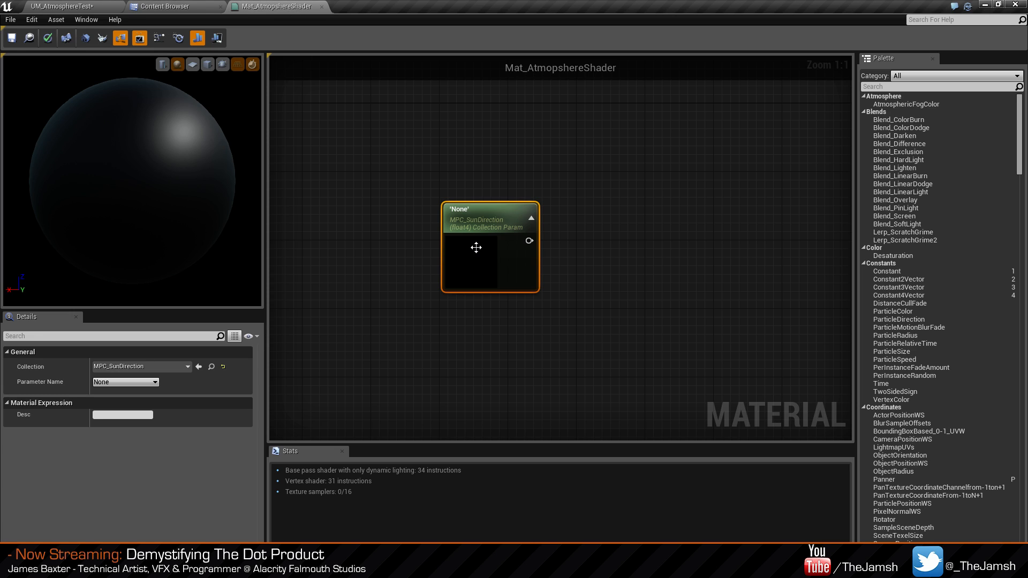
click(307, 373)
click(455, 260)
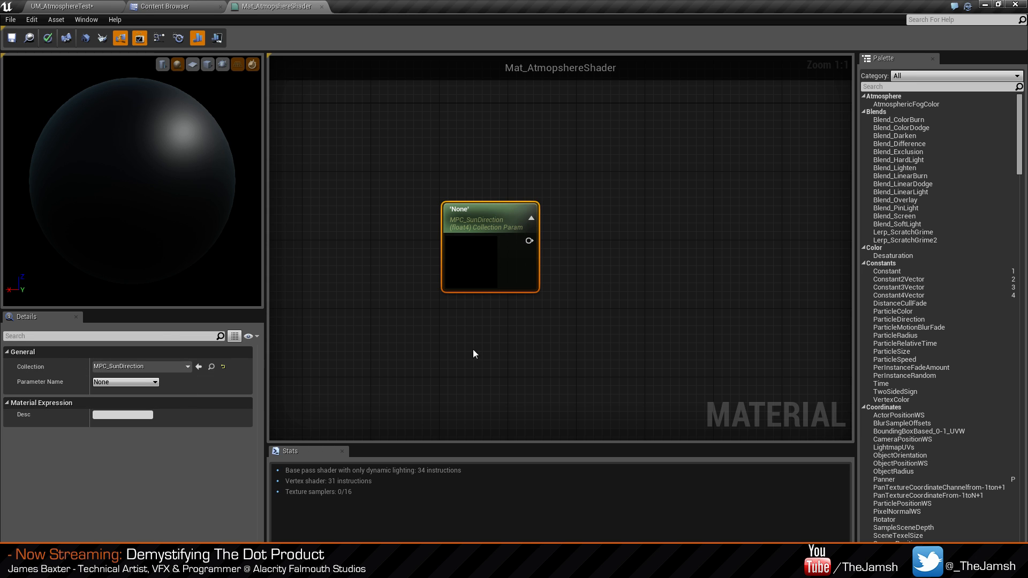
click(187, 366)
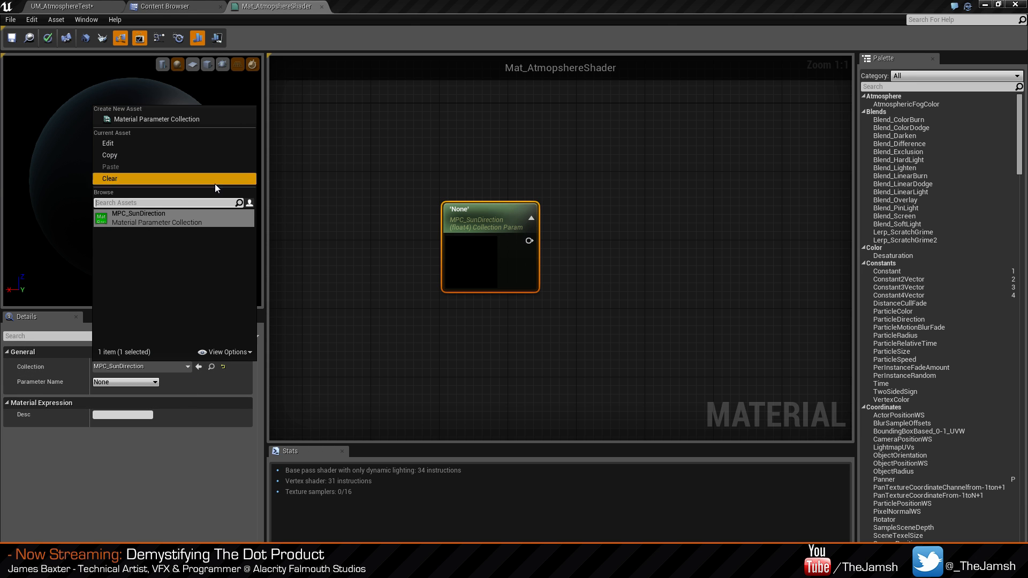
click(548, 338)
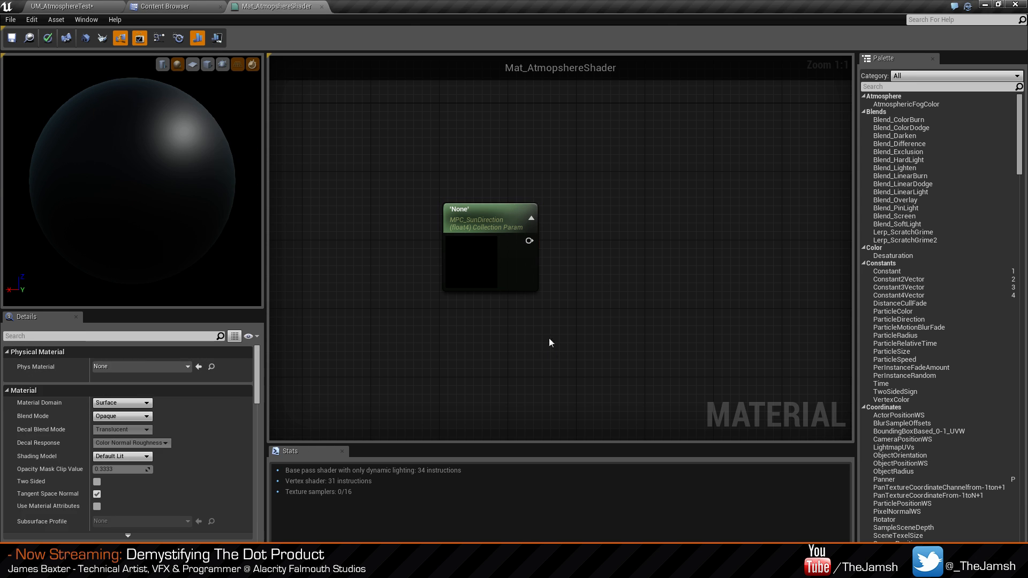
drag(495, 278, 493, 249)
click(566, 310)
right_drag(610, 240, 581, 281)
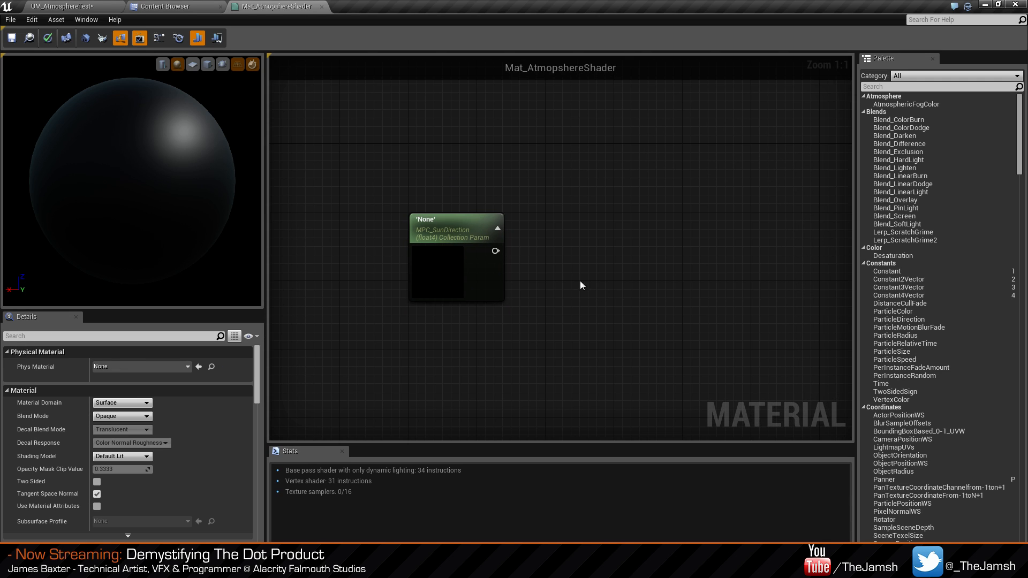
drag(427, 277, 506, 297)
click(598, 321)
click(566, 291)
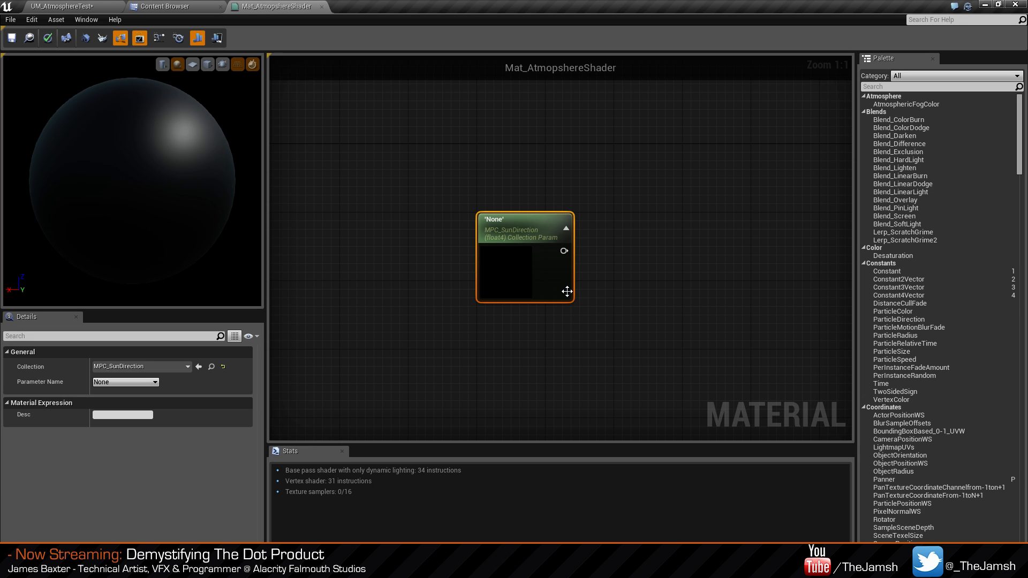
drag(496, 282, 496, 213)
click(536, 288)
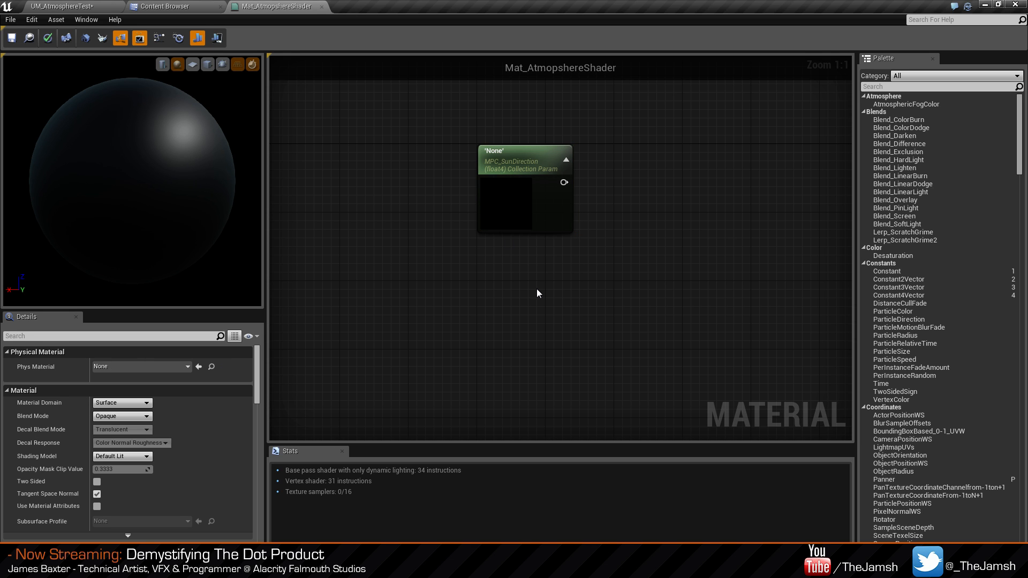
click(515, 199)
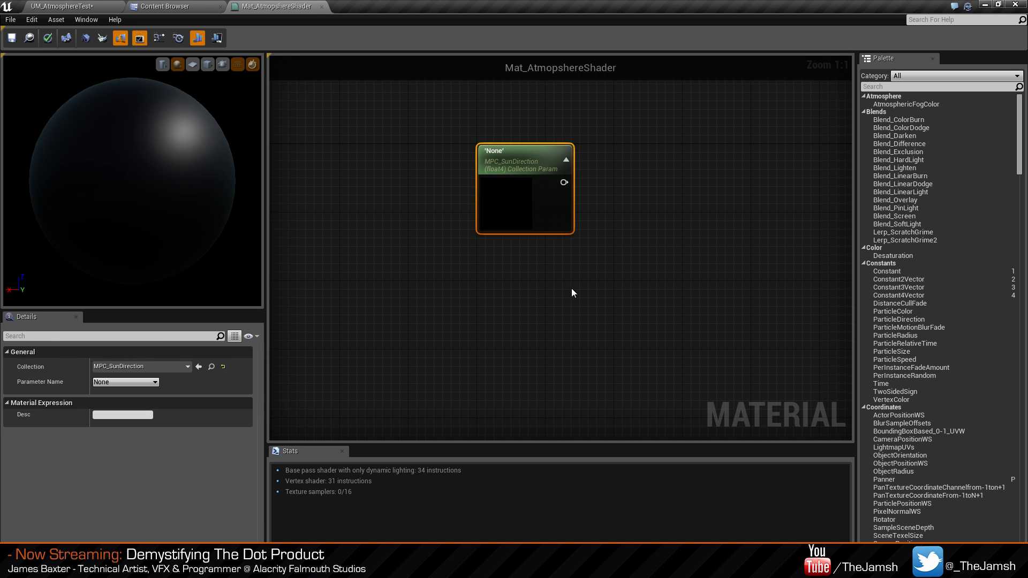
click(571, 288)
click(543, 232)
click(570, 316)
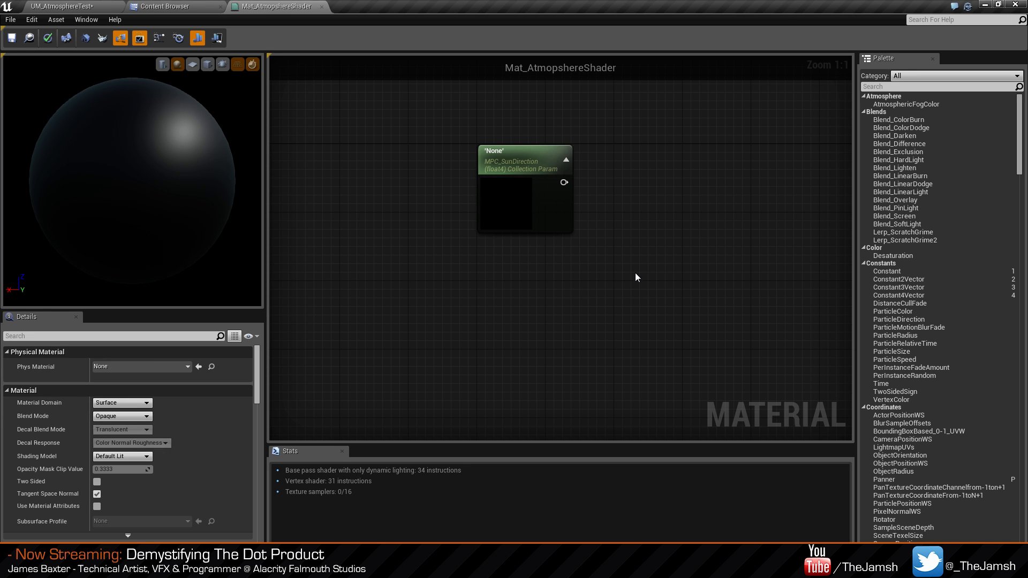
right_drag(636, 278, 584, 259)
drag(486, 195, 420, 198)
right_drag(393, 168, 470, 213)
click(517, 260)
right_drag(517, 260, 559, 281)
right_drag(607, 213, 630, 227)
right_drag(576, 171, 589, 195)
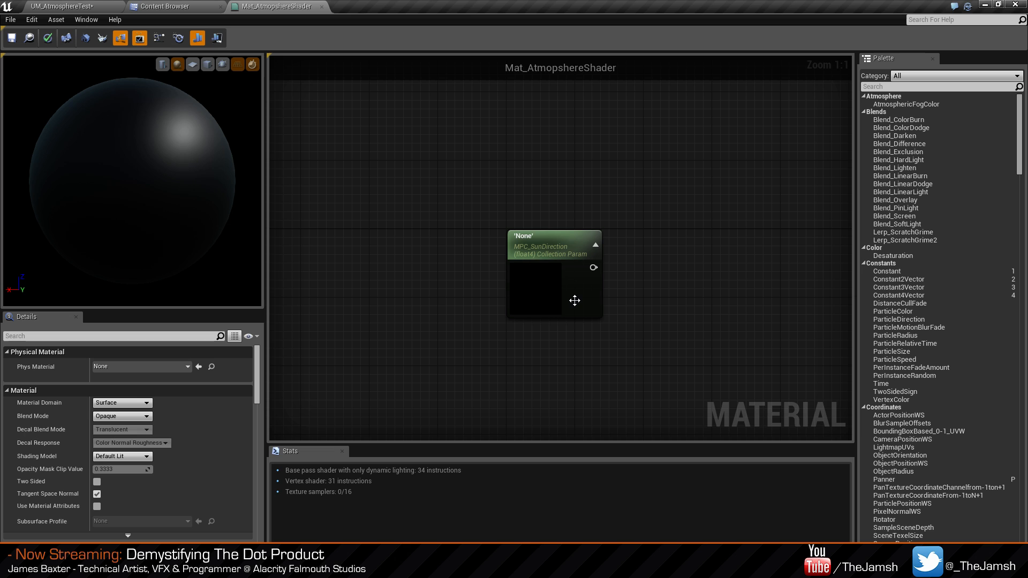
right_drag(553, 298, 447, 230)
click(448, 230)
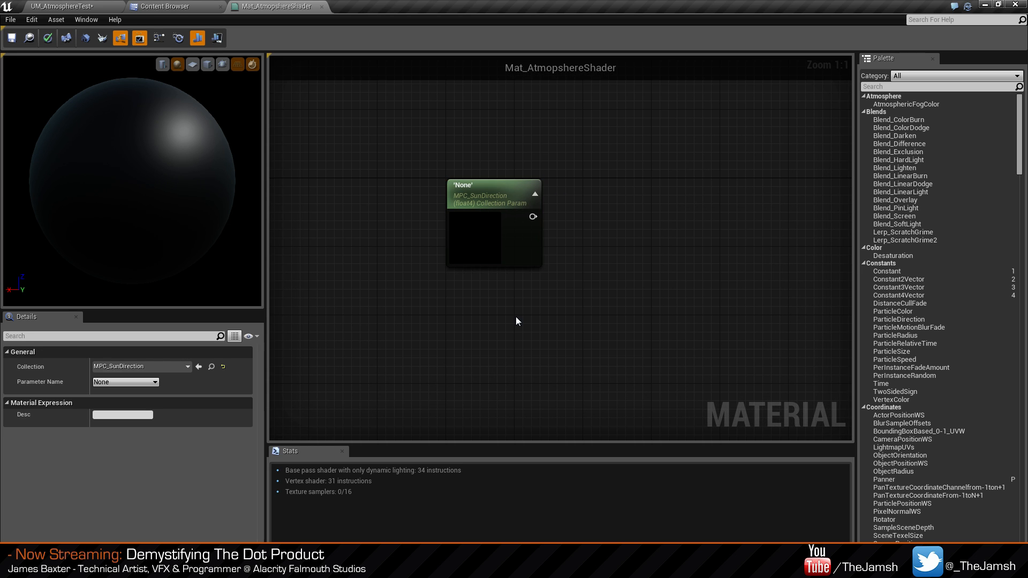
click(534, 194)
click(534, 194)
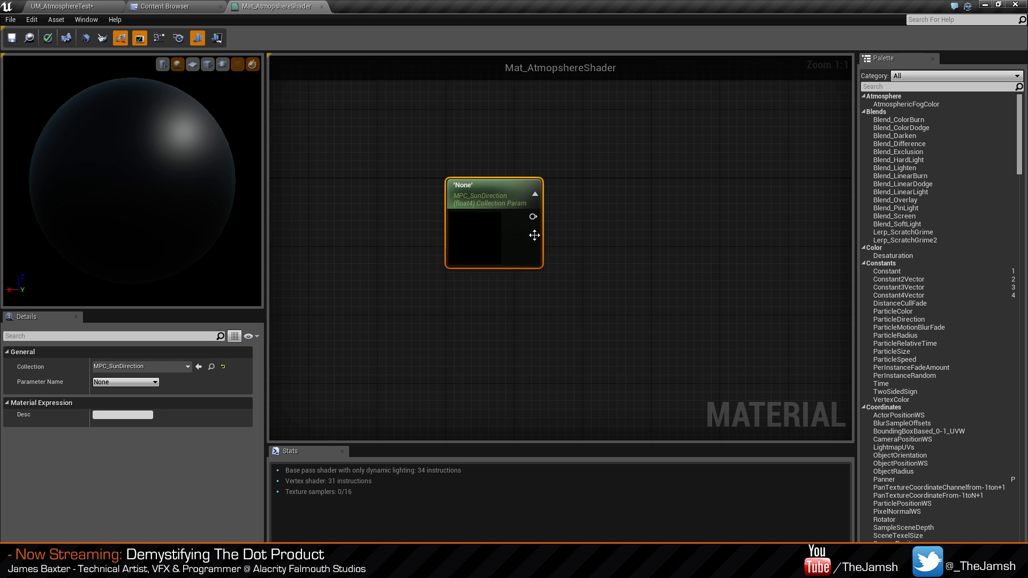
click(565, 303)
click(476, 259)
click(507, 300)
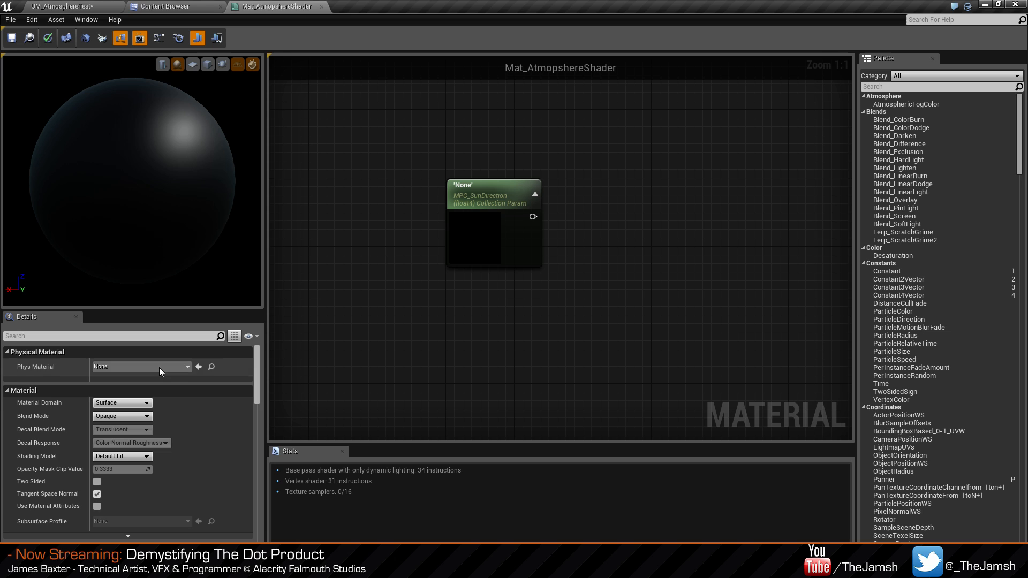
Set the collection parameter node's parameter name to LightDirection.
click(461, 238)
click(142, 380)
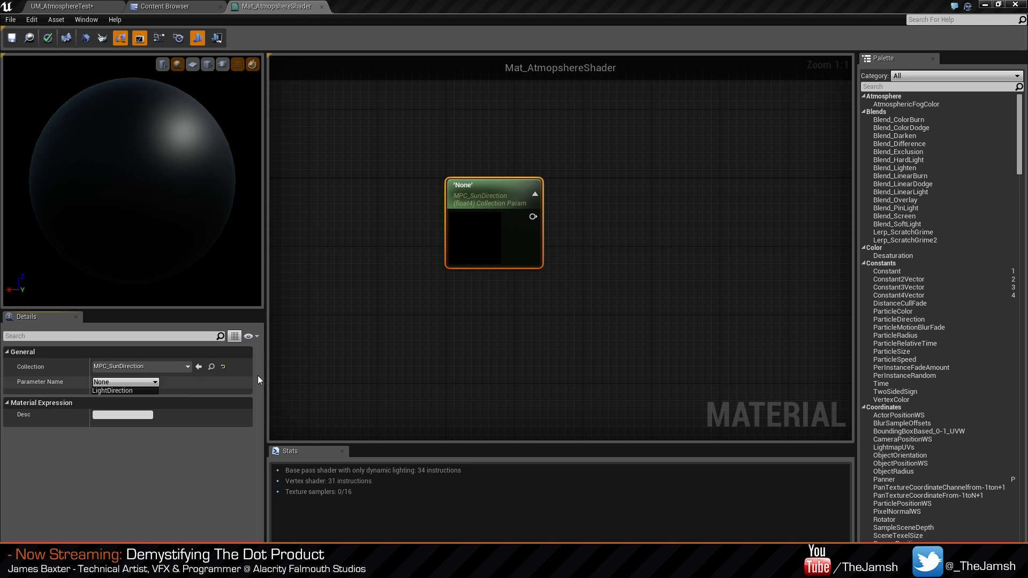
click(126, 390)
click(519, 336)
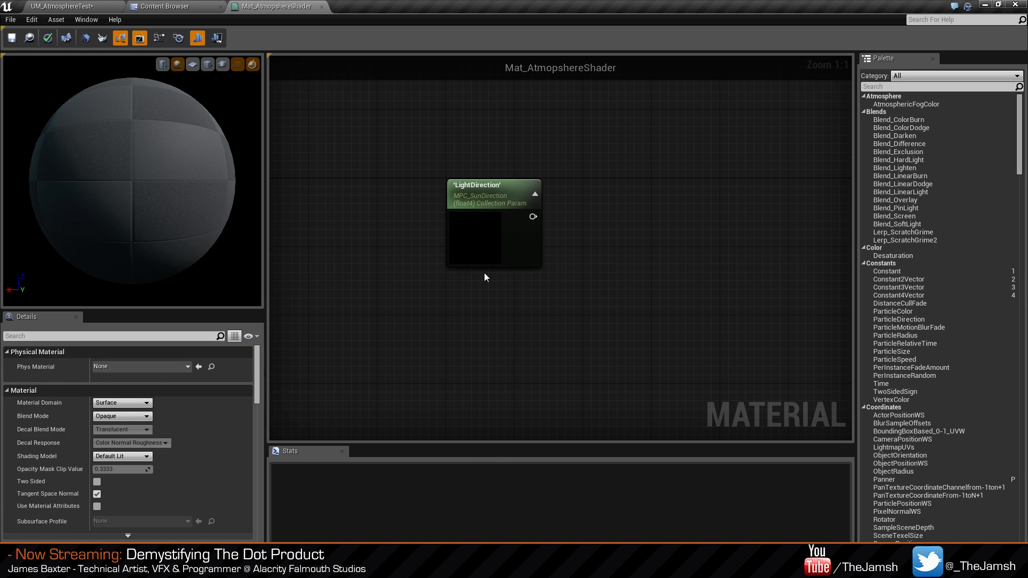
Open MPC_SunDirection to check its vector parameter's name and default value, and close it again.
click(509, 233)
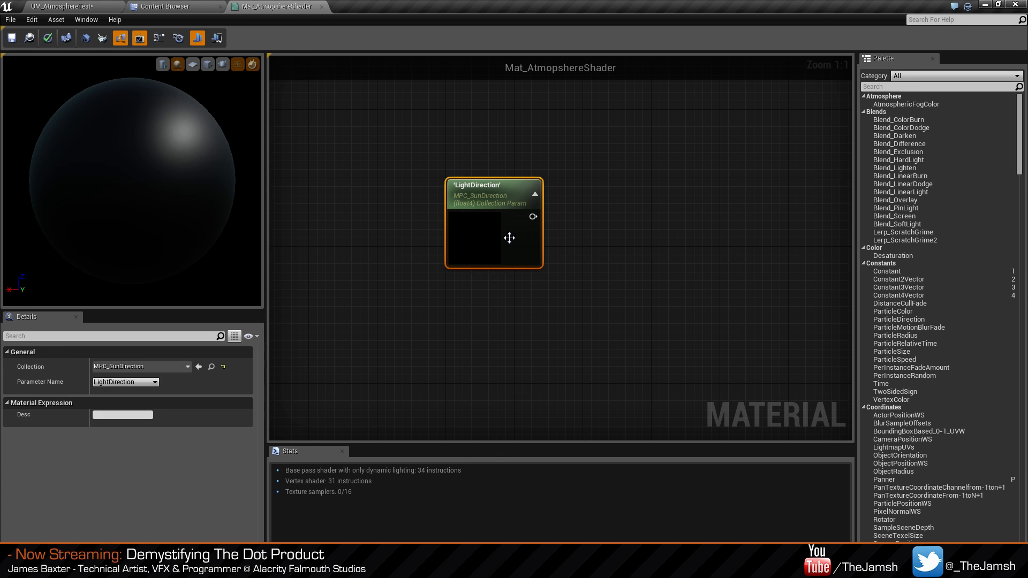
click(155, 6)
double_click(285, 130)
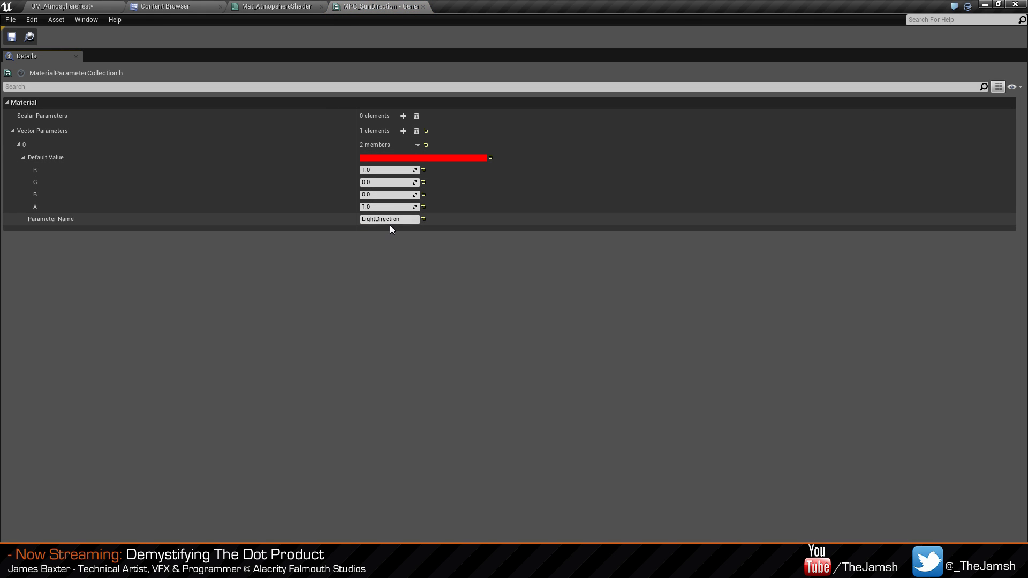
click(422, 6)
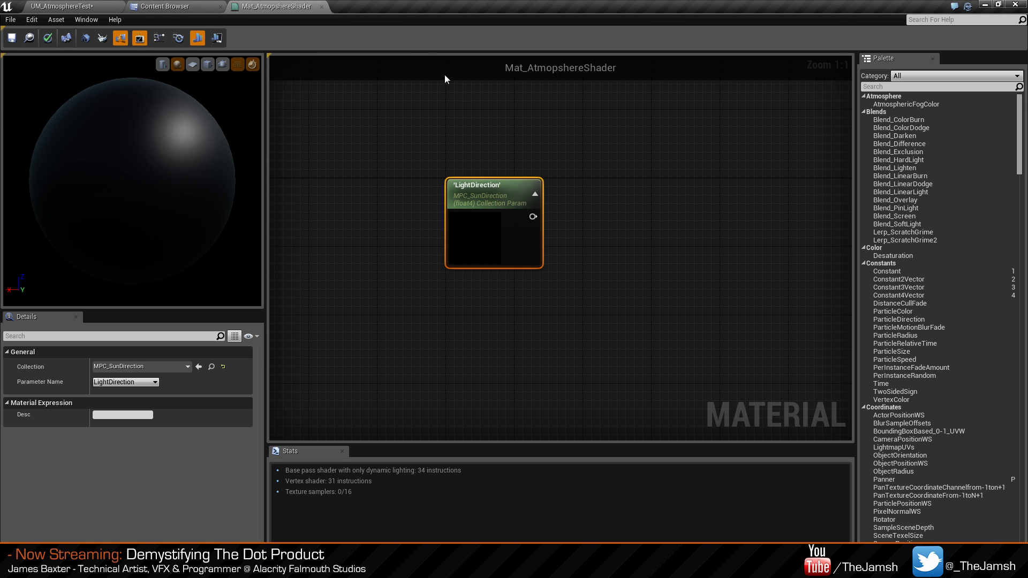
Check the parameter name choices of the collection parameter node, keeping LightDirection selected.
click(612, 259)
right_drag(675, 292, 642, 284)
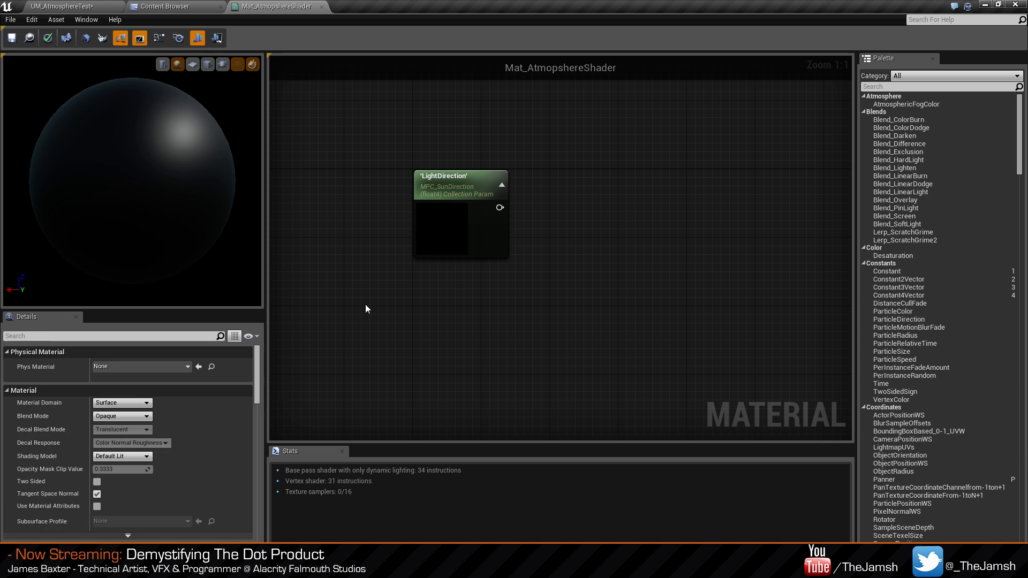
click(432, 248)
click(142, 382)
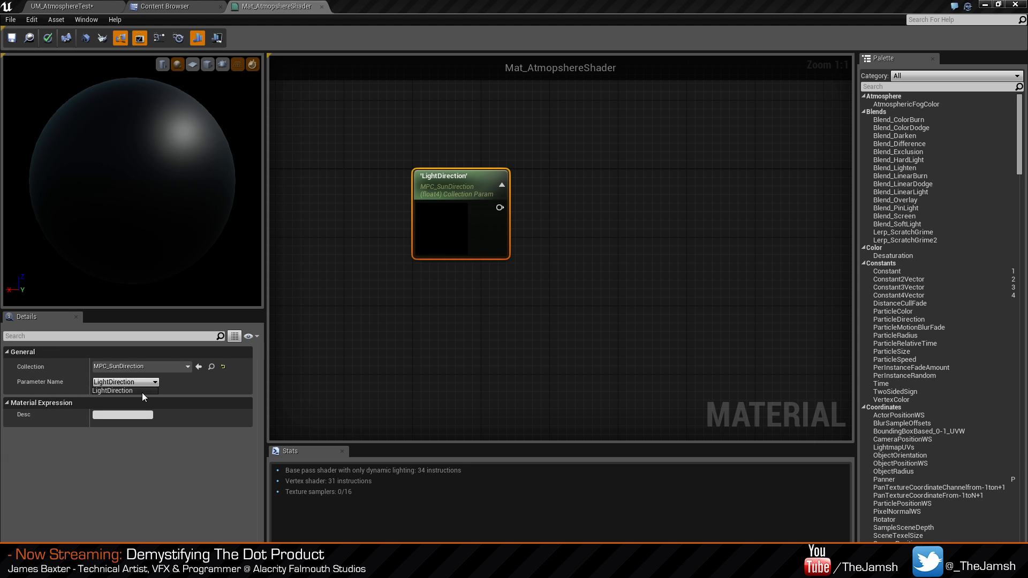
click(142, 392)
click(590, 307)
right_drag(590, 306, 530, 316)
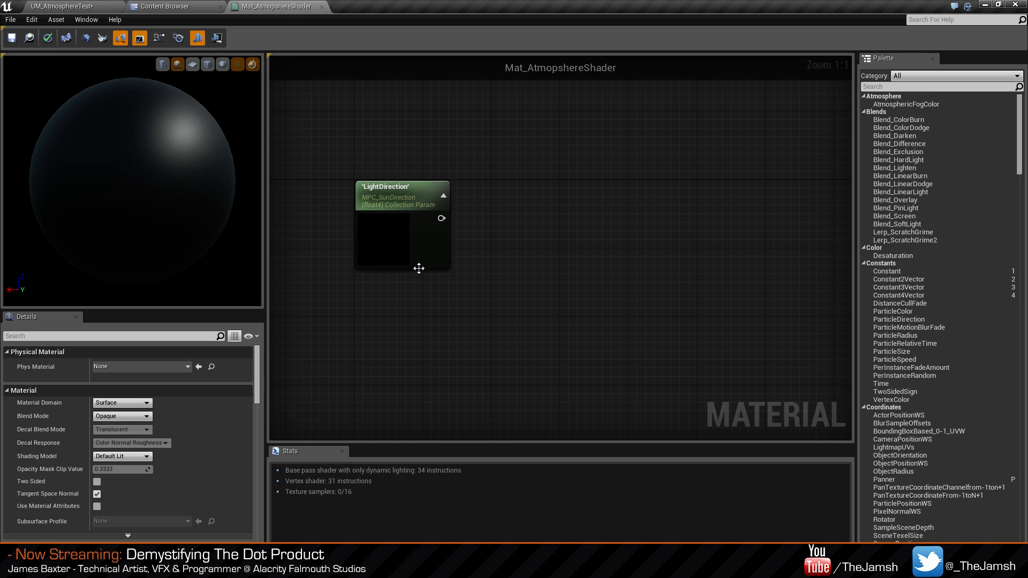
Connect the LightDirection node's output to the Base Color input of Mat_AtmopshereShader.
click(390, 221)
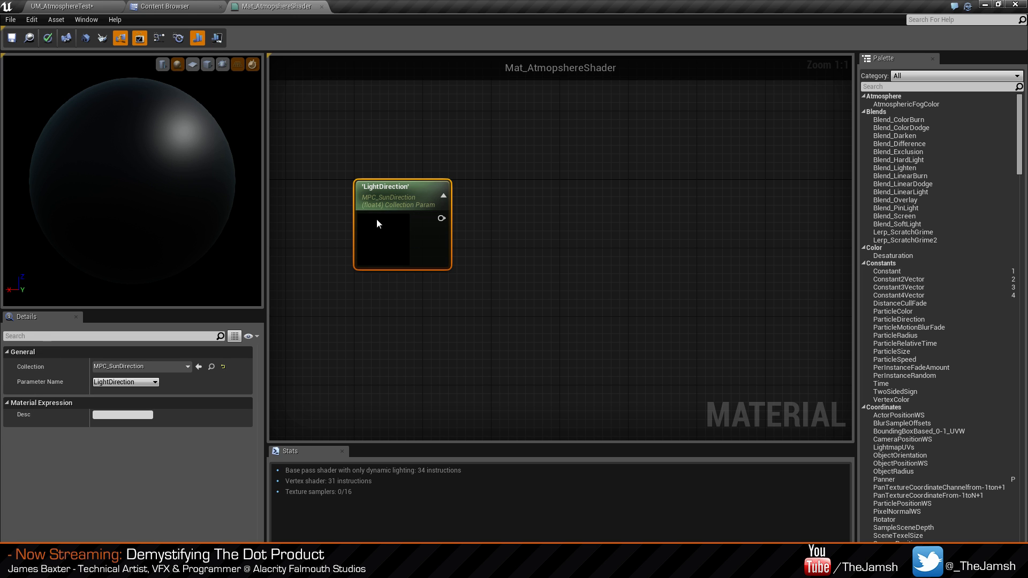
drag(441, 217, 624, 202)
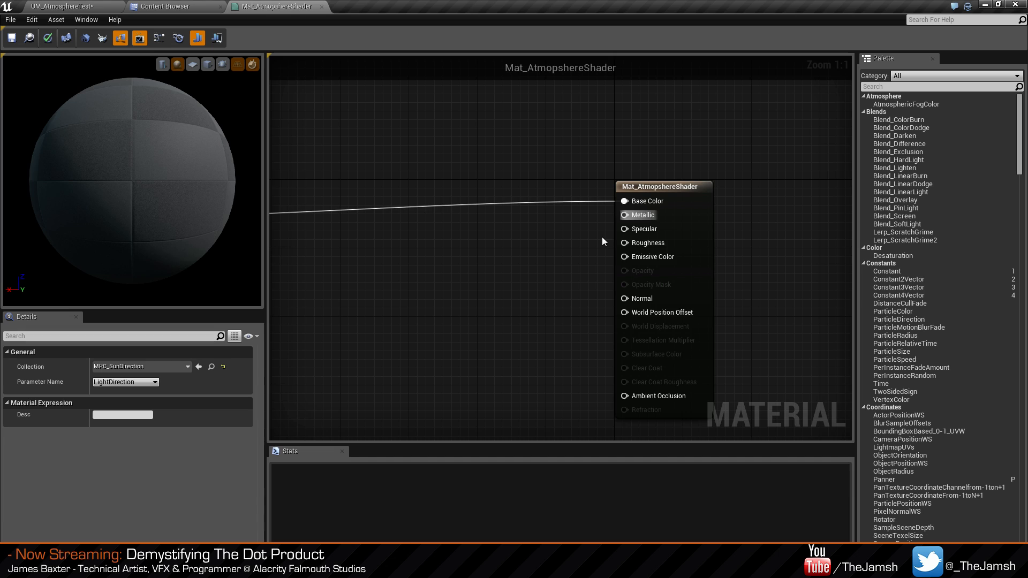
key(Home)
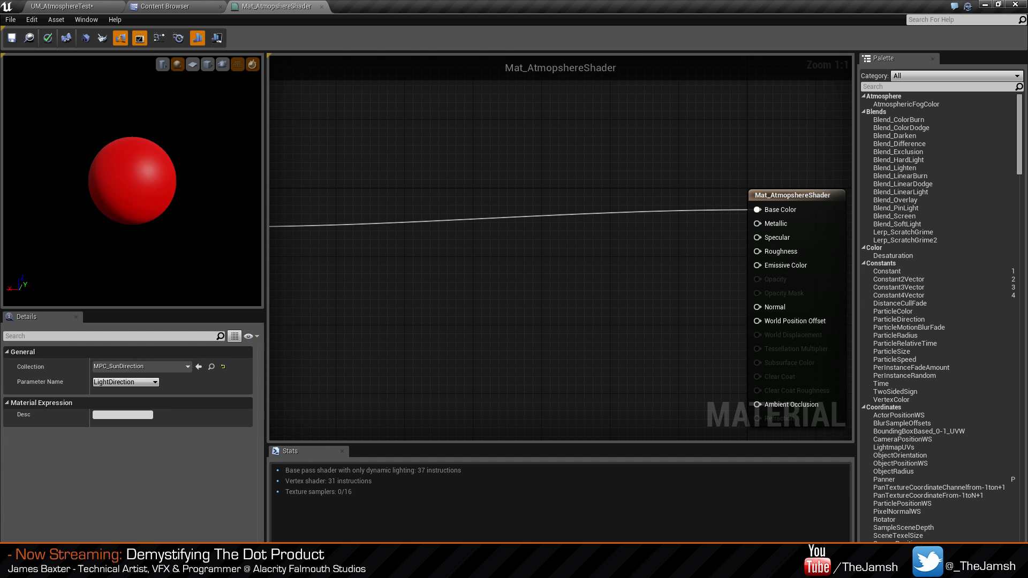
Set the LightDirection default value in MPC_SunDirection to R 0.5, G 1, B 1 and check the material preview.
click(166, 6)
double_click(323, 176)
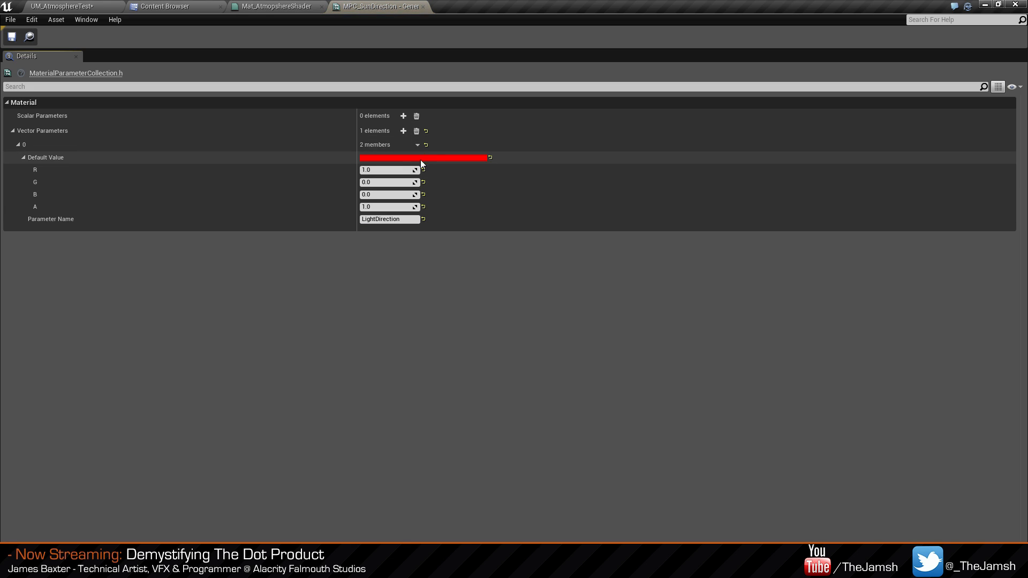
click(408, 169)
text(.5)
key(Tab)
text(1)
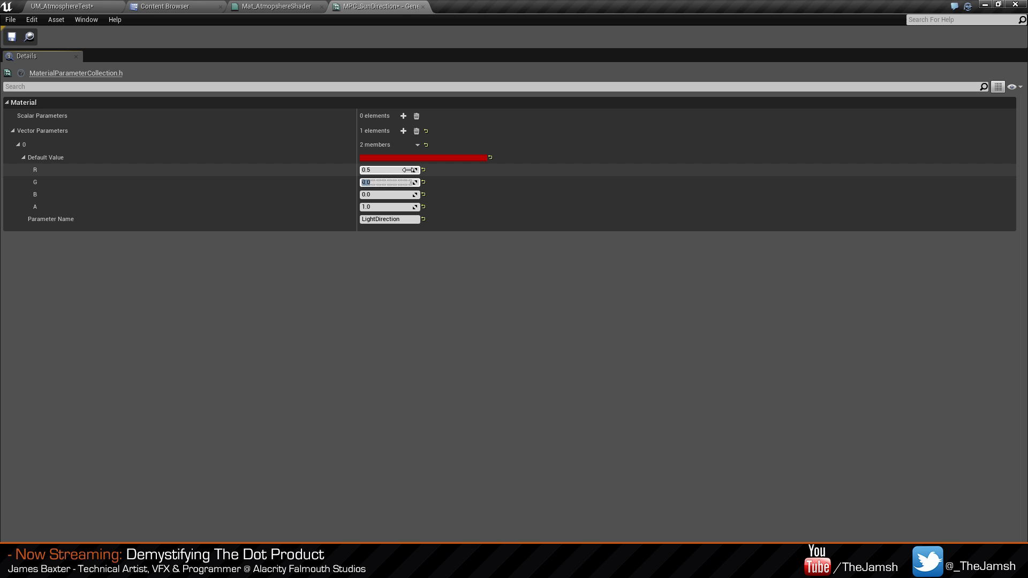
key(Tab)
text(1)
key(Tab)
click(276, 7)
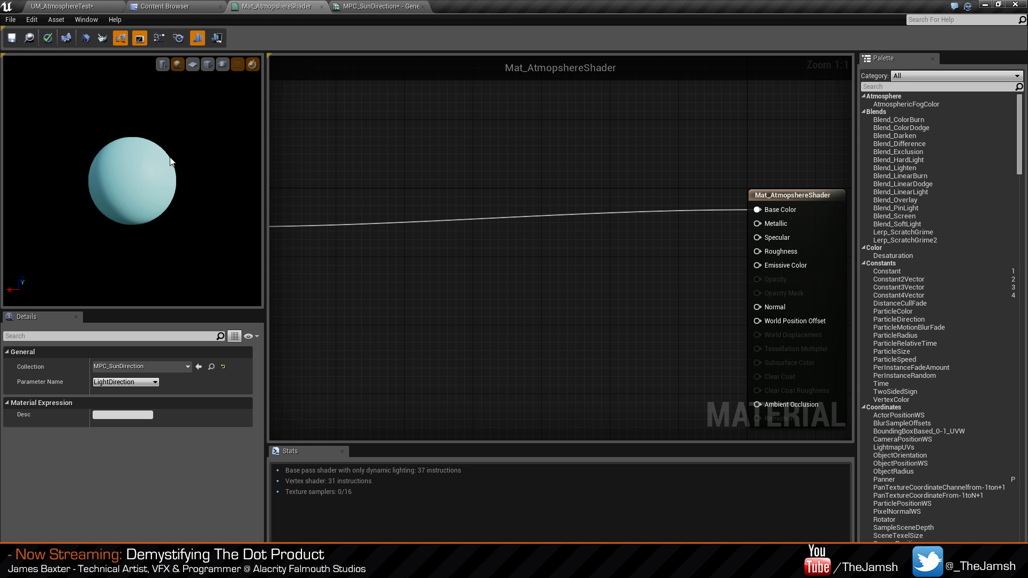
Set the LightDirection default value in MPC_SunDirection to R 1, G 0, B 0 and save the collection.
click(377, 6)
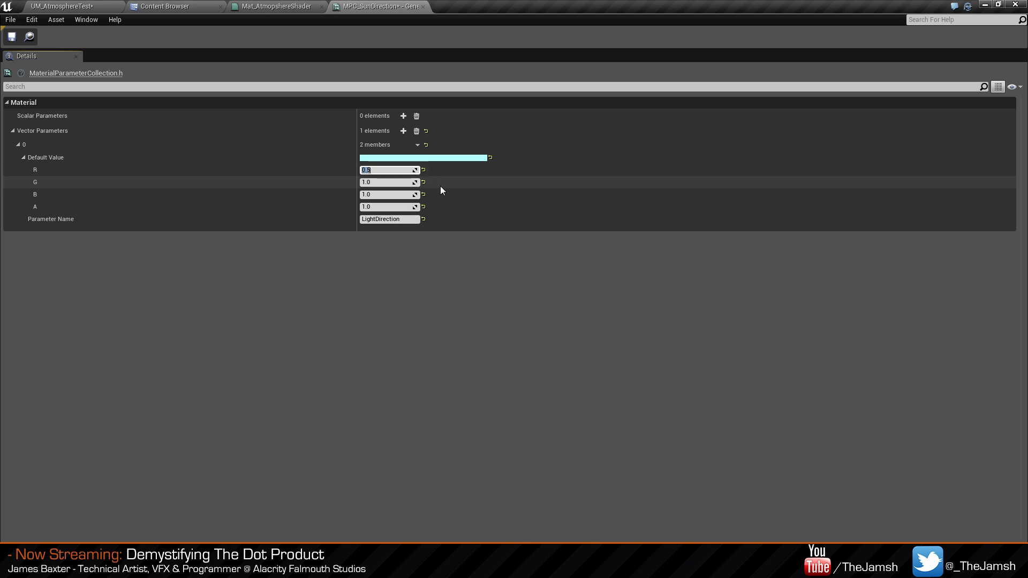
text(1)
key(Tab)
text(0)
key(Tab)
text(0)
key(Tab)
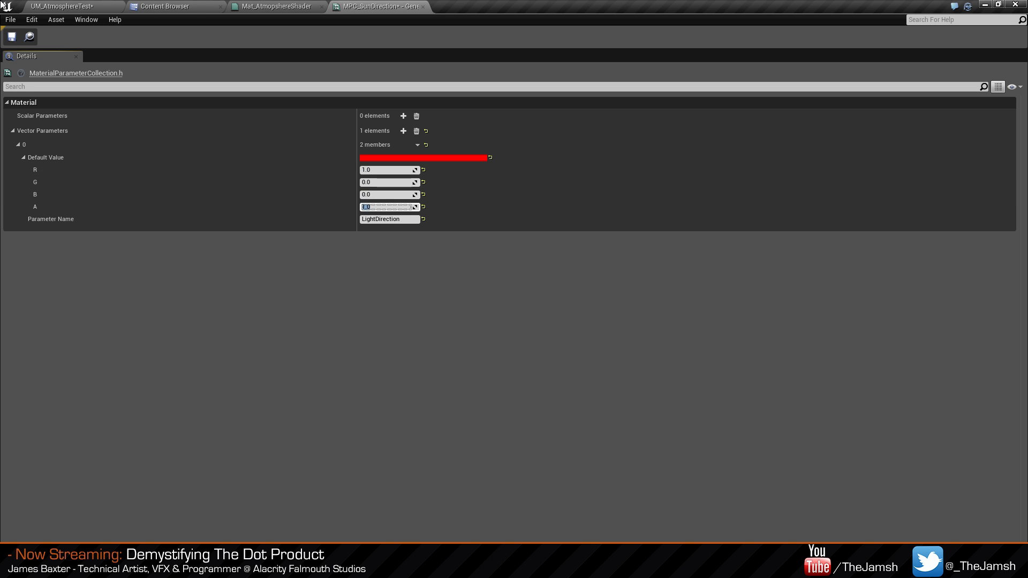
click(11, 37)
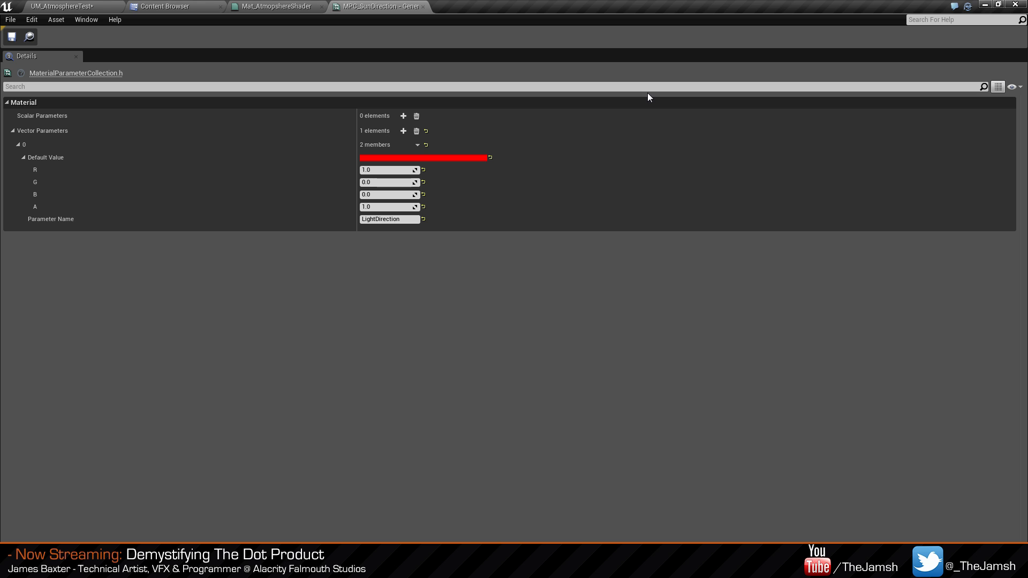
Collapse the vector parameter's entries in MPC_SunDirection and close the collection.
click(301, 8)
click(365, 8)
click(23, 157)
click(18, 144)
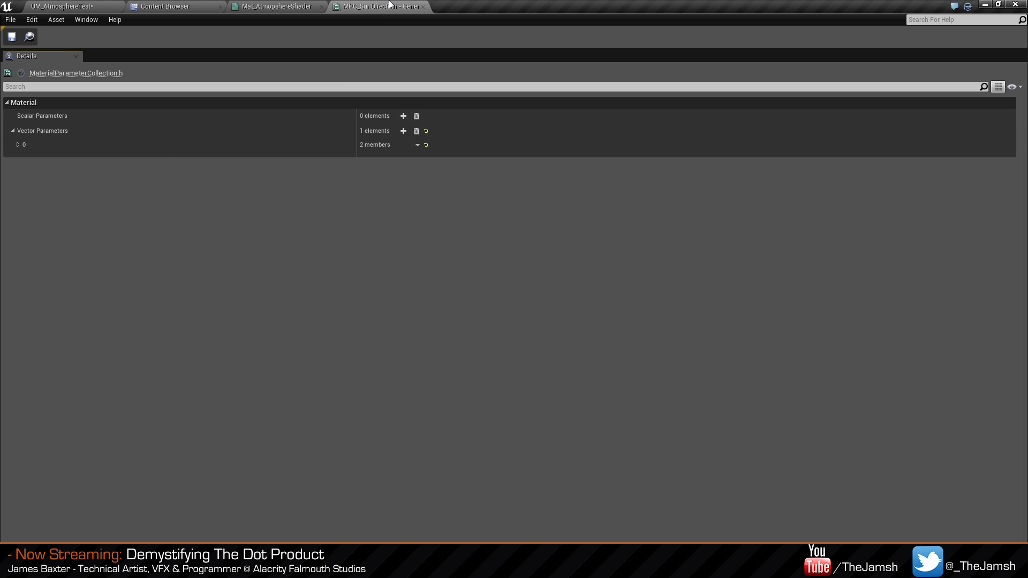
click(423, 8)
Move the LightDirection node closer to the main Mat_AtmopshereShader node in the material graph.
click(529, 213)
right_drag(529, 214, 632, 222)
right_drag(594, 278, 588, 245)
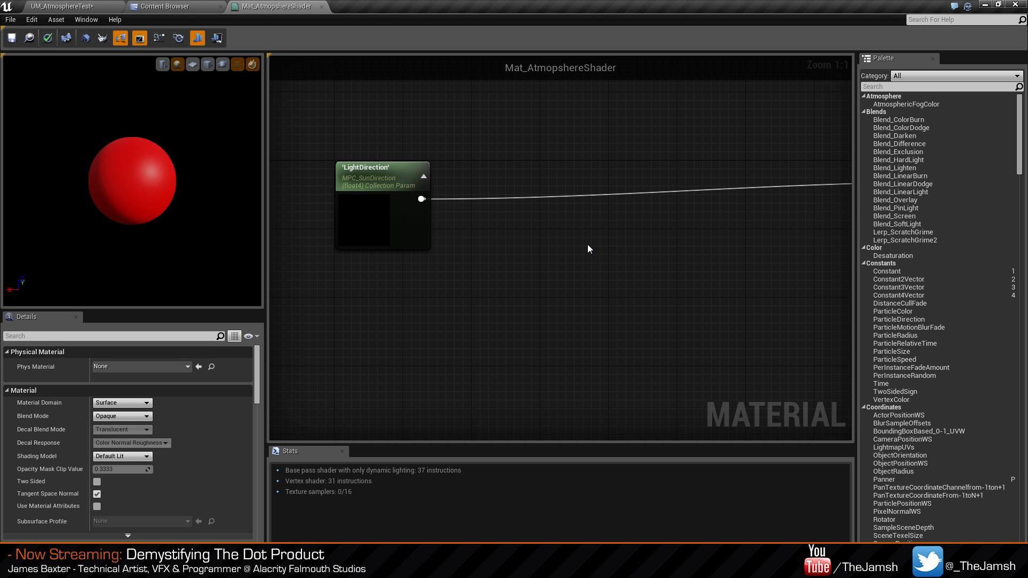
drag(420, 232, 548, 237)
click(720, 360)
right_drag(720, 361, 540, 375)
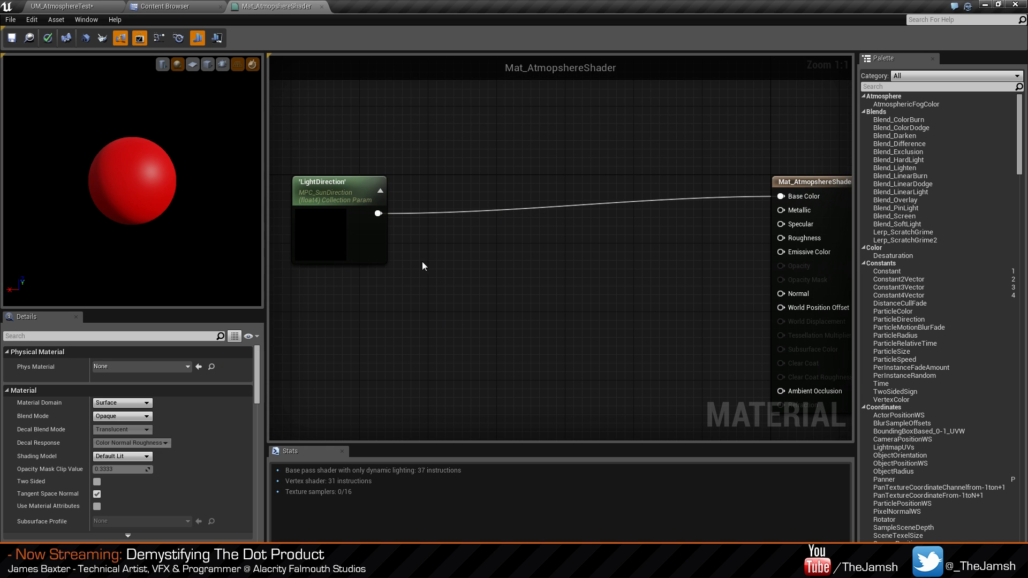
drag(325, 243, 393, 242)
click(431, 310)
right_drag(424, 294, 544, 266)
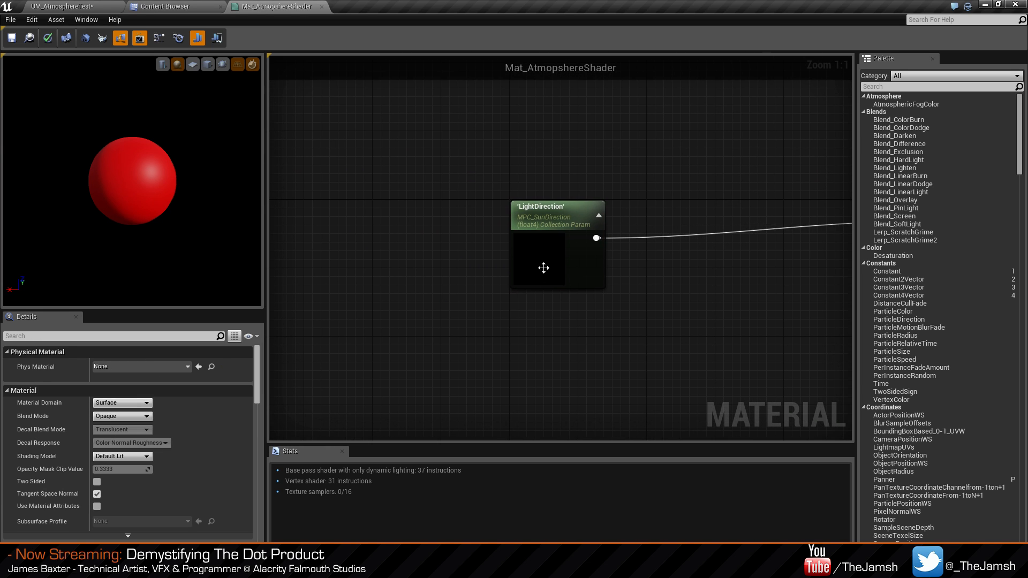
drag(543, 266, 478, 269)
click(571, 321)
mouse_move(571, 321)
right_down()
mouse_move(577, 338)
mouse_move(558, 324)
right_up()
drag(496, 282, 470, 283)
right_drag(576, 352, 527, 304)
click(537, 319)
click(455, 253)
scroll(531, 314, down, 1)
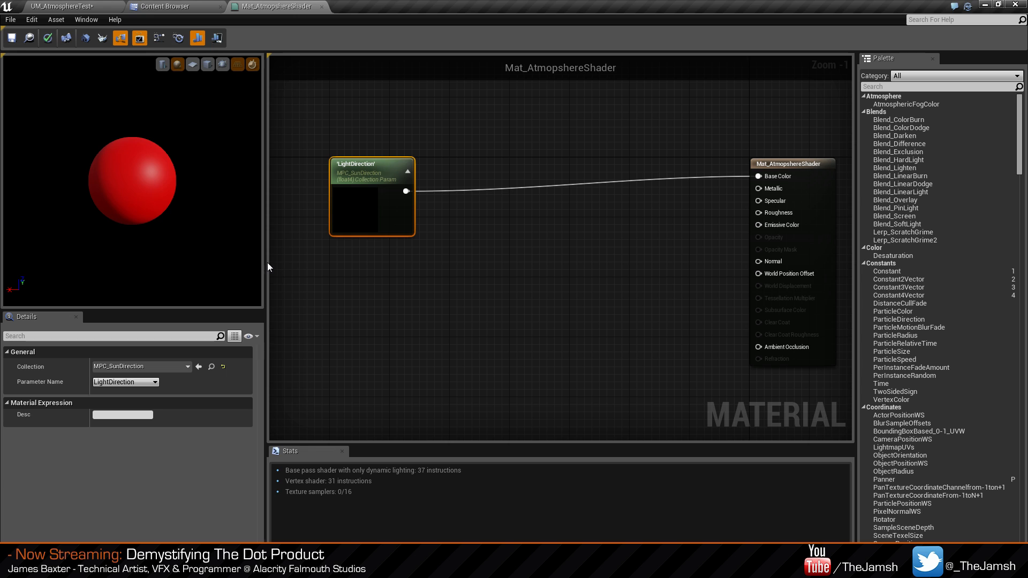
Narrow the material preview and details area to give the node graph more room.
drag(266, 262, 160, 281)
right_drag(129, 185, 129, 203)
click(326, 288)
right_drag(327, 288, 462, 287)
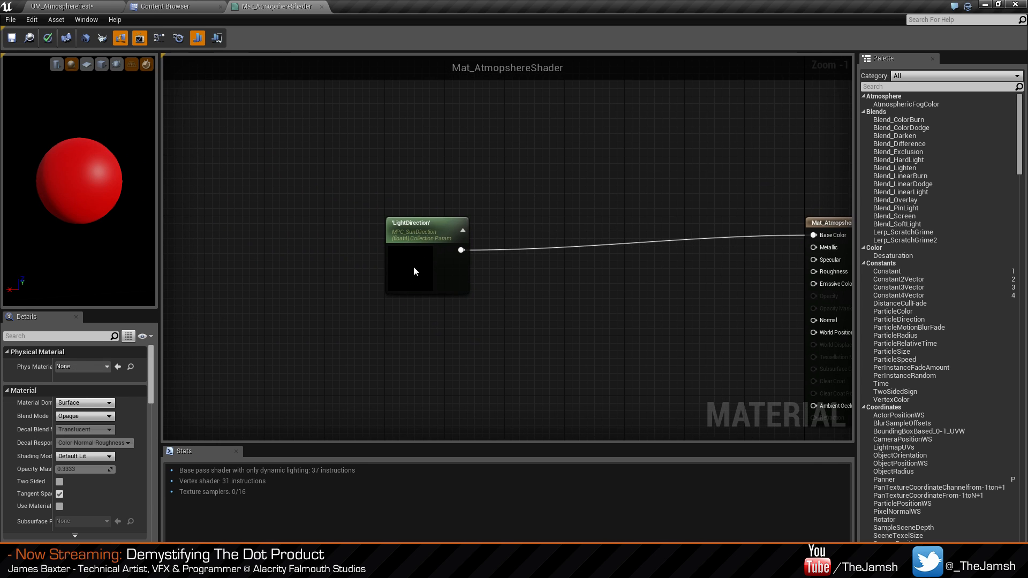
Reposition the LightDirection node vertically so its output sits nearly level with the Base Color input.
drag(416, 271, 413, 216)
click(461, 247)
right_drag(461, 248, 488, 289)
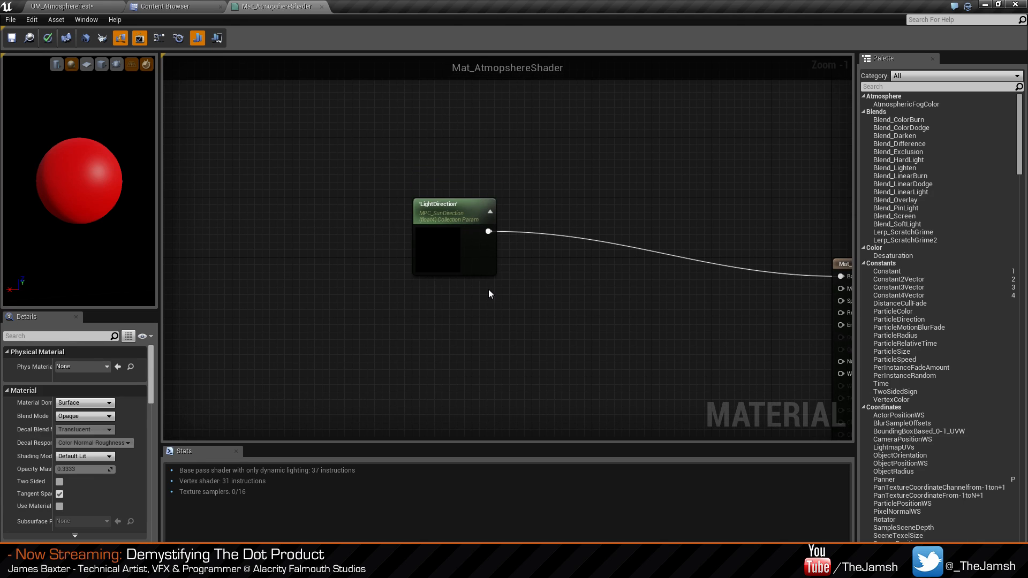
drag(455, 262, 450, 234)
click(454, 245)
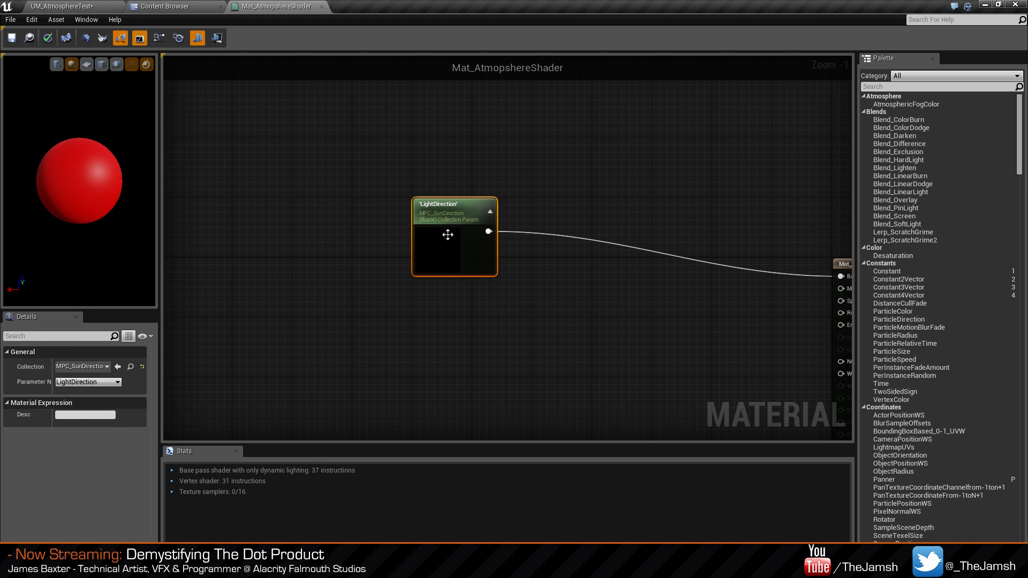
click(519, 320)
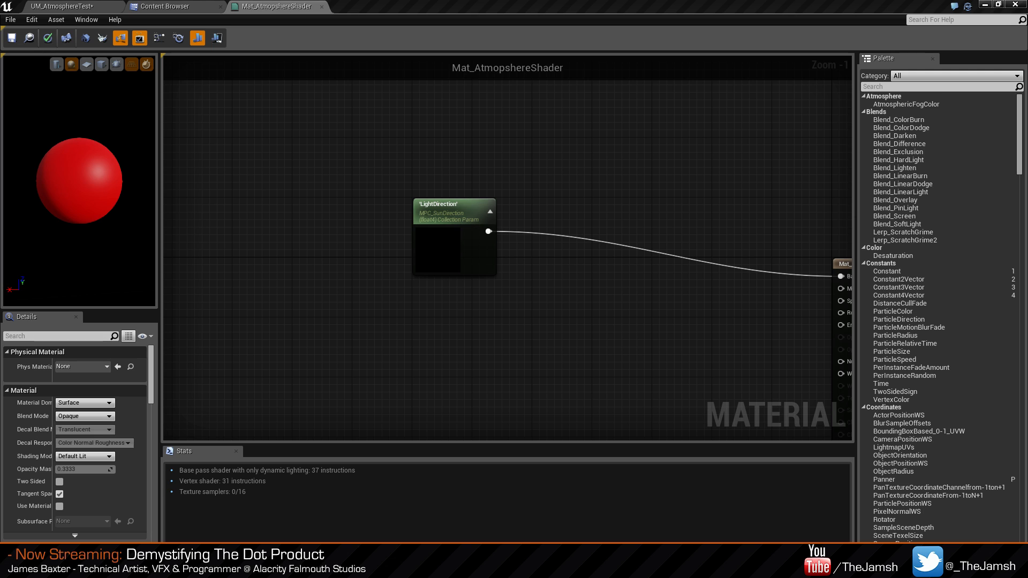
drag(439, 238, 438, 284)
click(546, 198)
Examine the sphere and its surrounding atmosphere shell in the UM_AtmosphereTest level from several distances and angles, then deselect BP_AtmoTest.
click(140, 4)
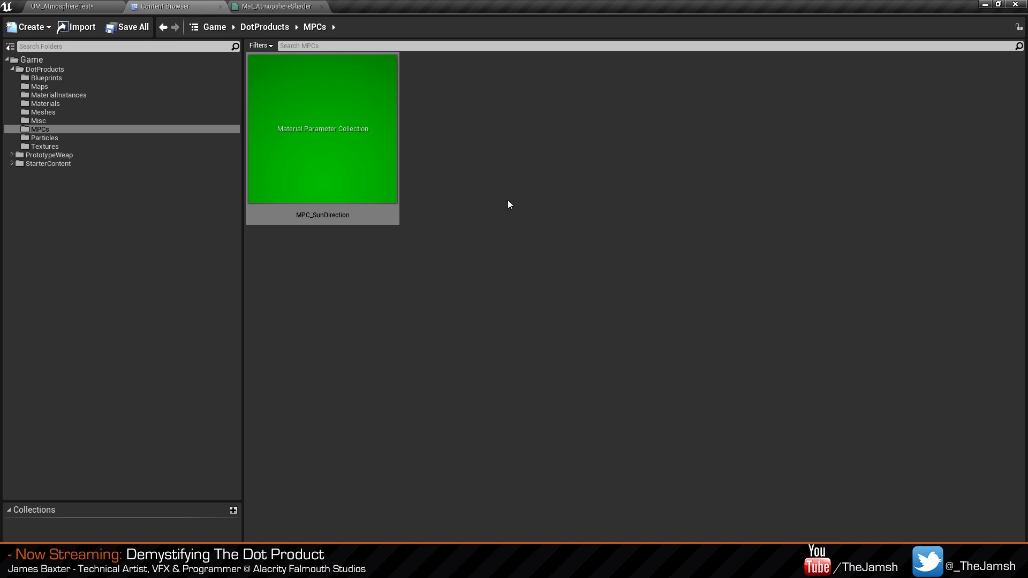
click(507, 201)
click(41, 4)
right_drag(341, 79, 431, 110)
key(w)
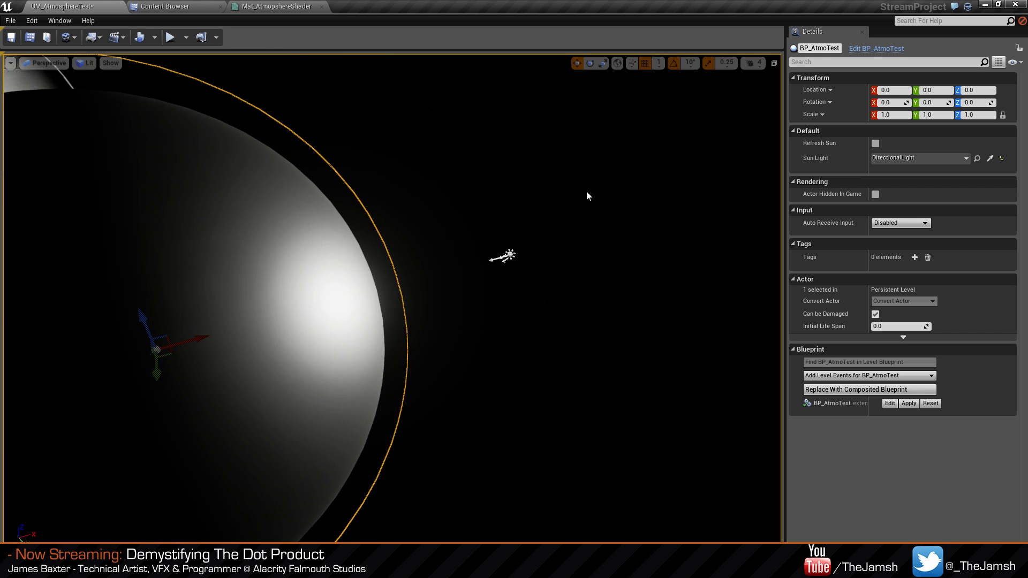
right_drag(435, 366, 375, 131)
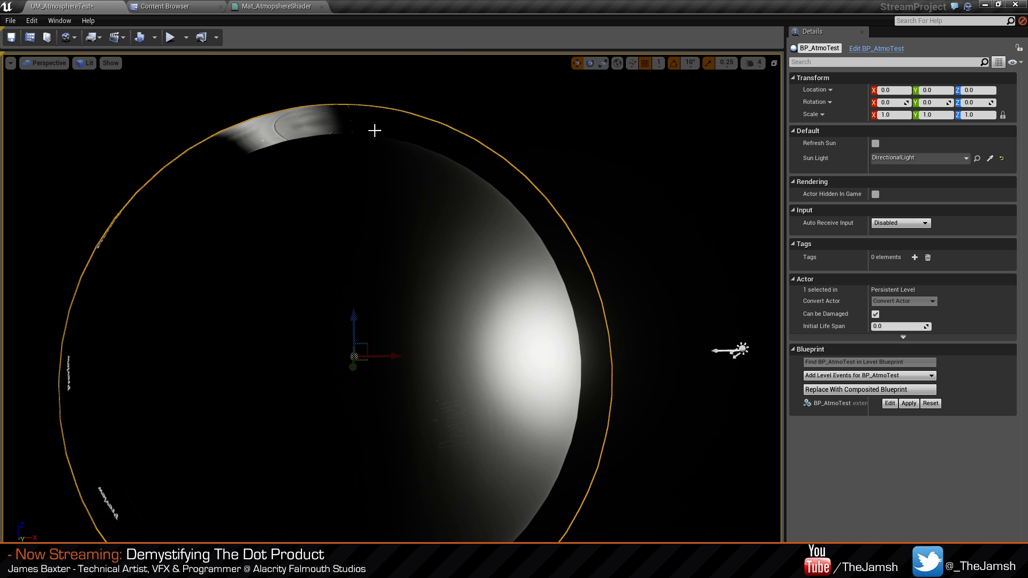
key(a)
right_drag(625, 228, 768, 228)
key(d)
right_drag(624, 195, 533, 194)
key(s)
key(w)
key(s)
key(w)
key(s)
key(w)
key(s)
key(w)
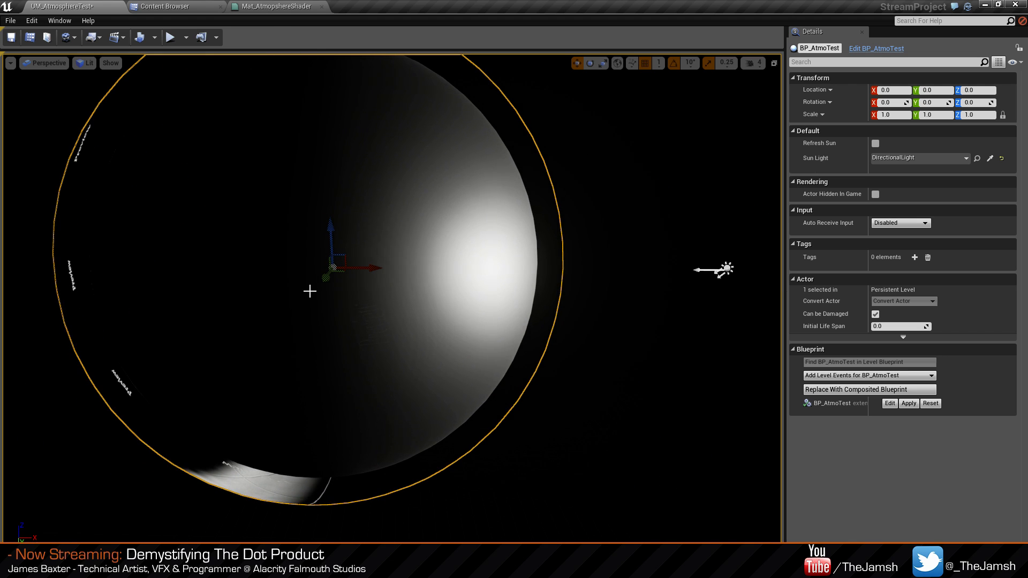
right_drag(300, 303, 266, 243)
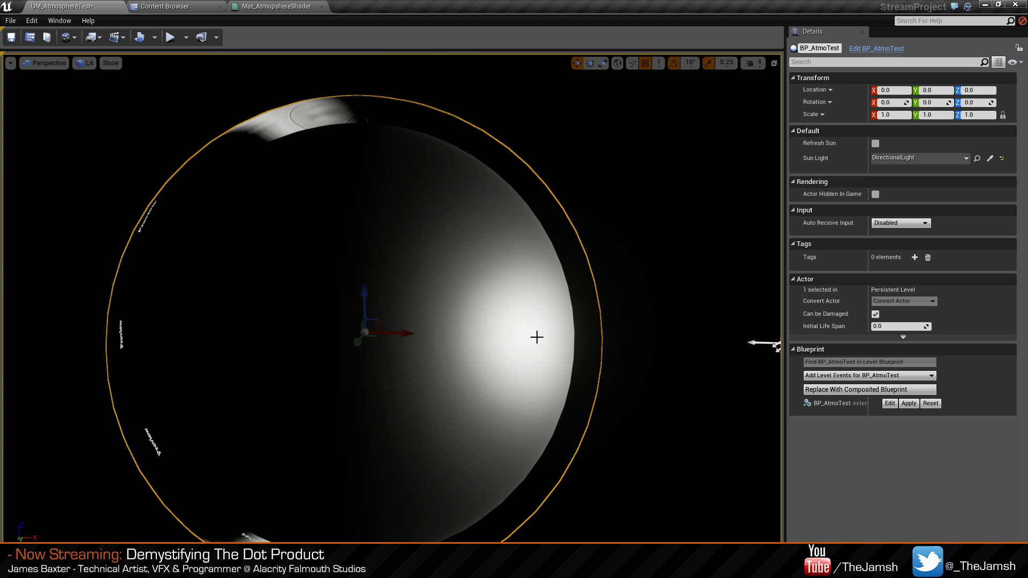
right_click(346, 335)
mouse_move(378, 328)
click(557, 301)
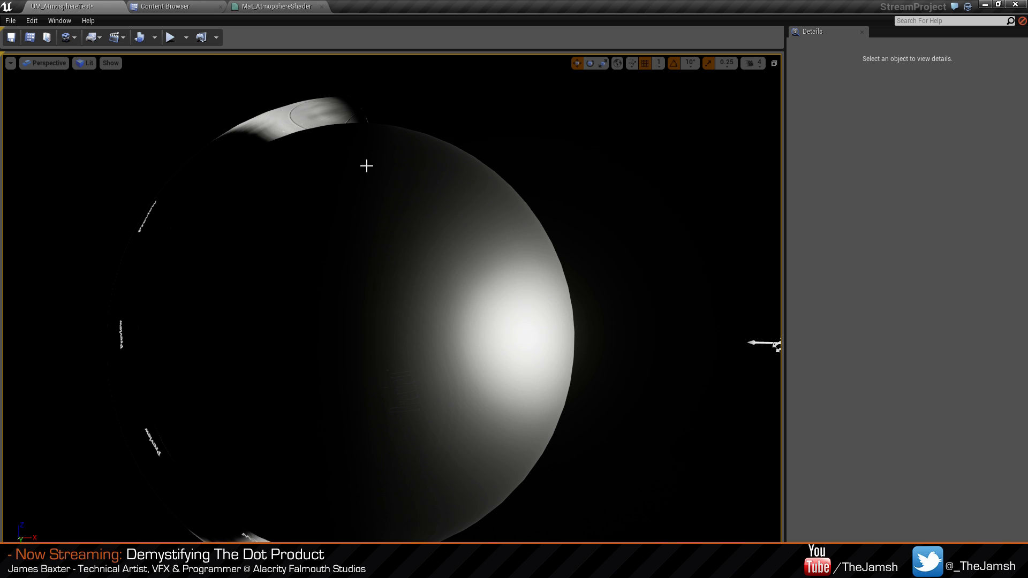
right_drag(449, 248, 376, 234)
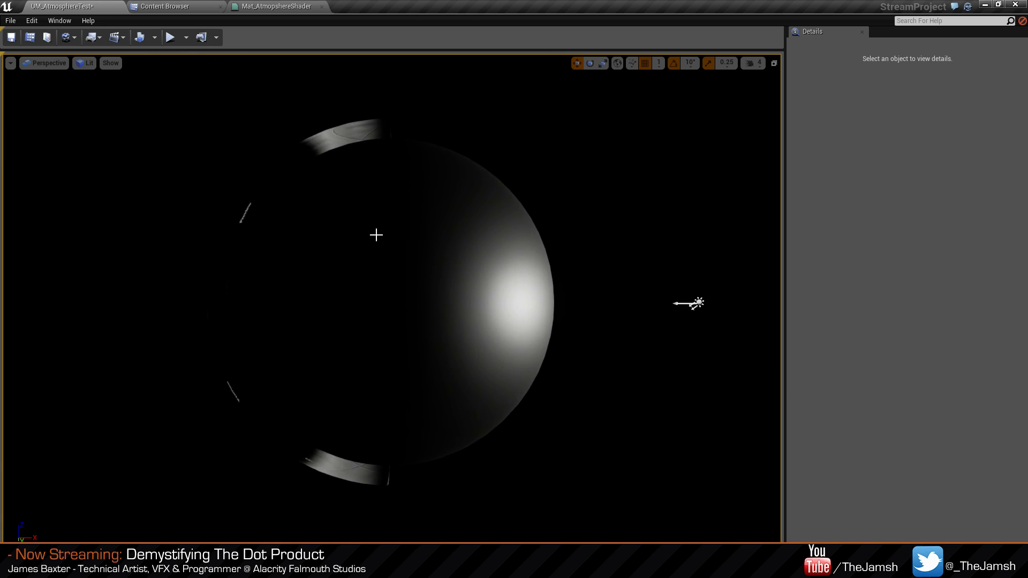
Close the Mat_AtmopshereShader material.
click(262, 6)
click(179, 6)
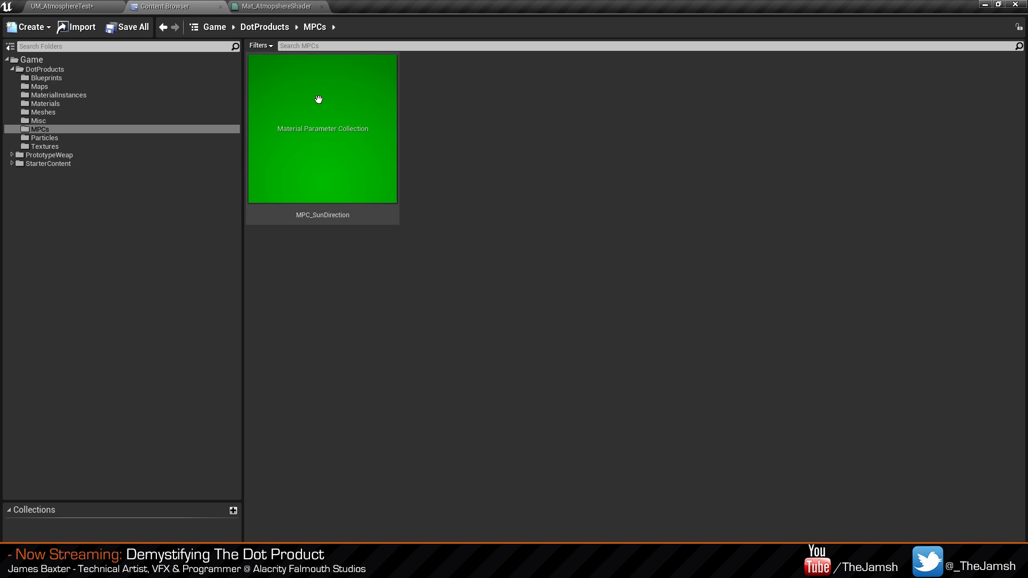
click(300, 6)
click(180, 4)
click(285, 6)
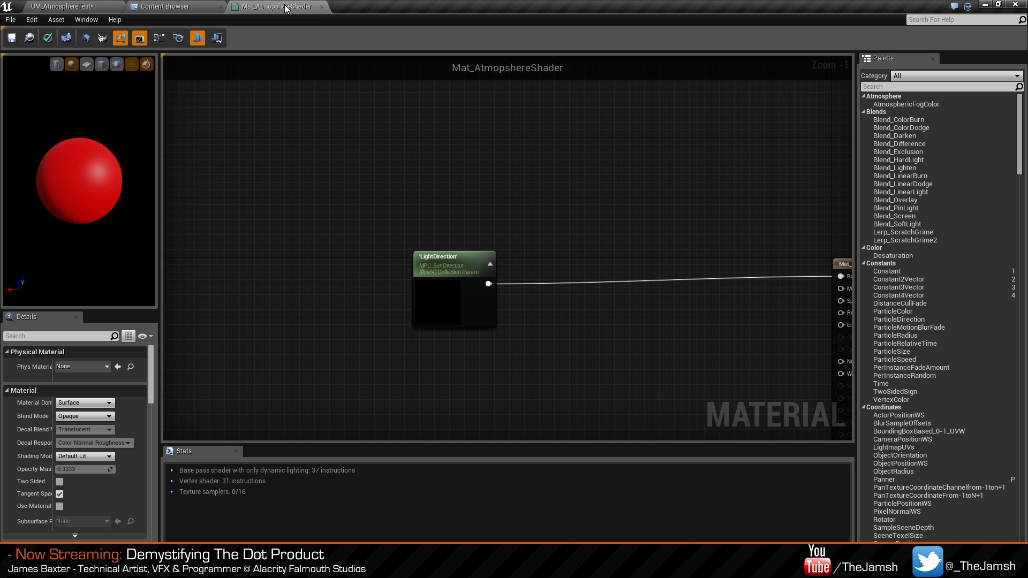
click(322, 7)
click(545, 303)
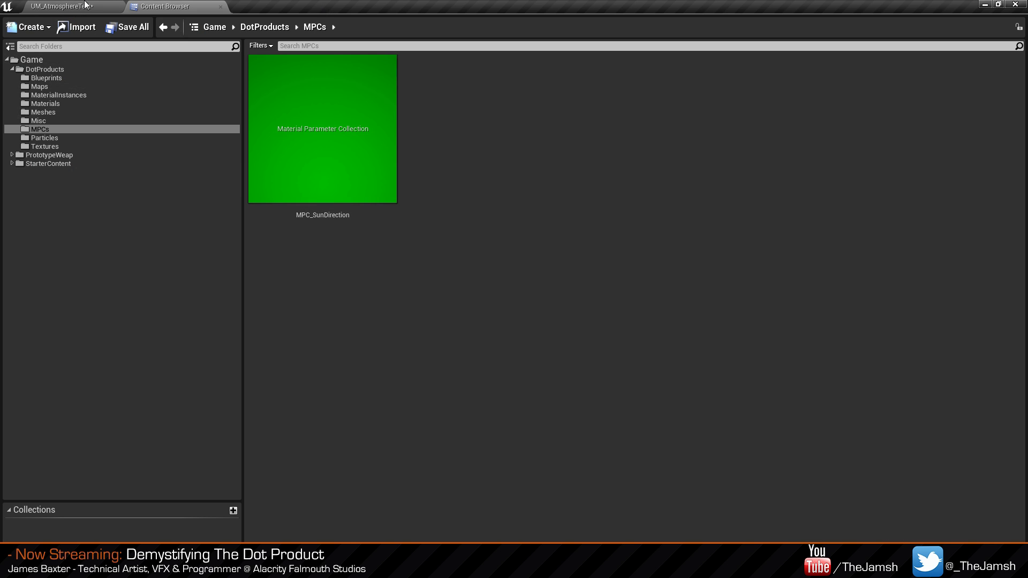
Switch back to the UM_AtmosphereTest level and save it.
click(75, 6)
right_drag(391, 298, 380, 274)
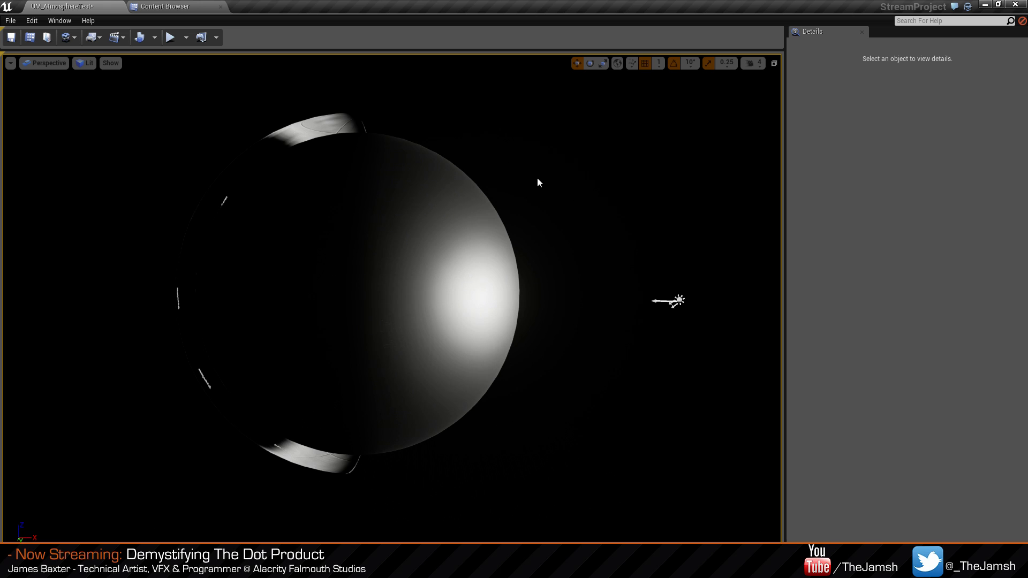
mouse_move(537, 179)
right_down()
mouse_move(538, 169)
mouse_move(554, 177)
right_up()
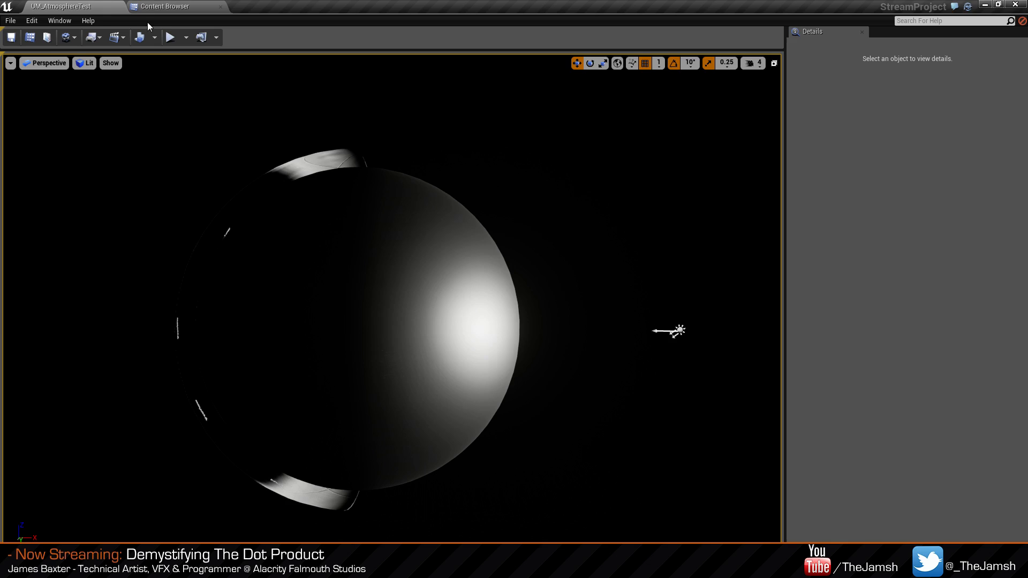
Open the BP_AtmoTest blueprint from the DotProducts Blueprints folder and view its construction script.
click(165, 6)
click(107, 103)
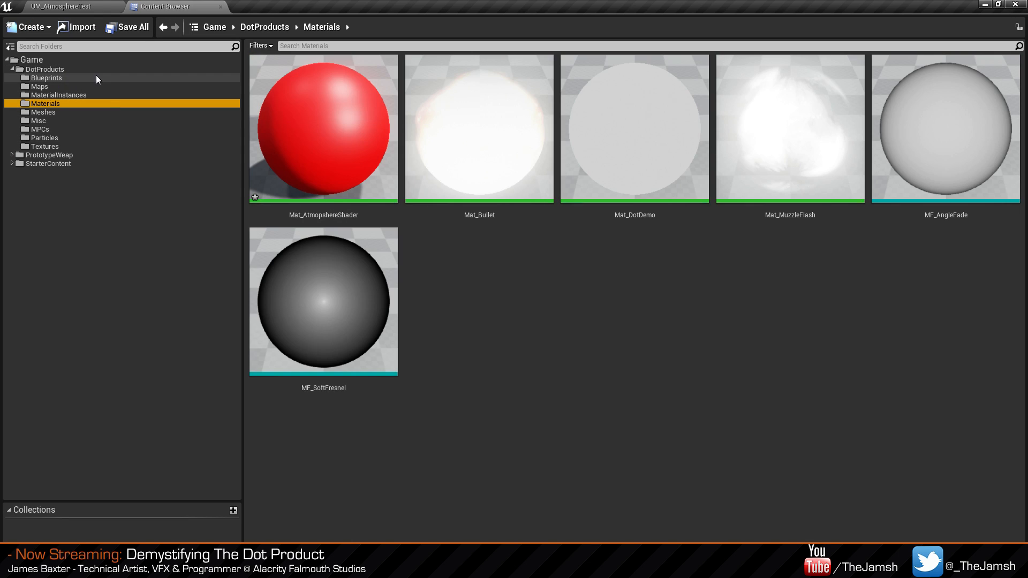
click(96, 78)
double_click(329, 183)
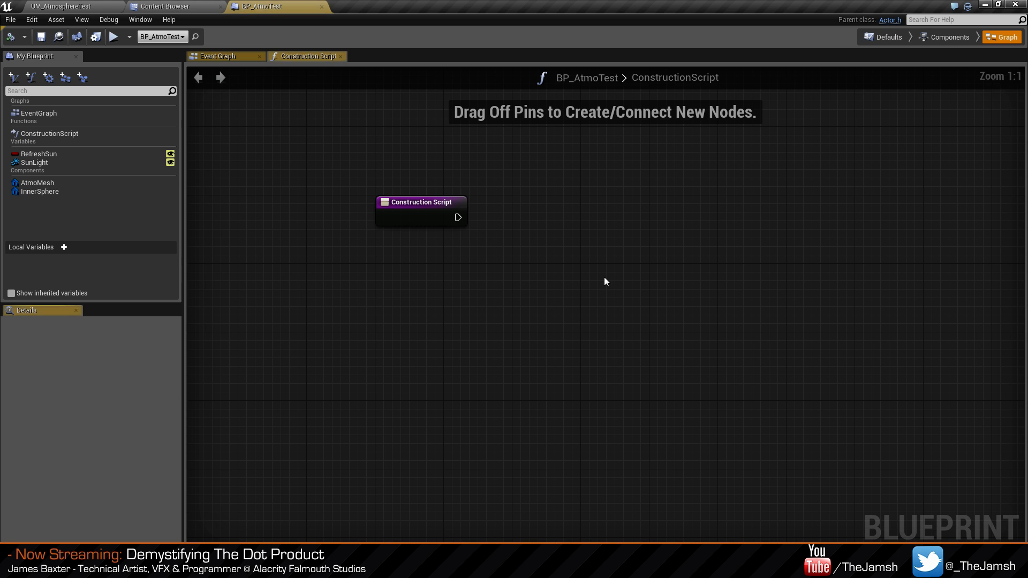
right_drag(548, 247, 474, 197)
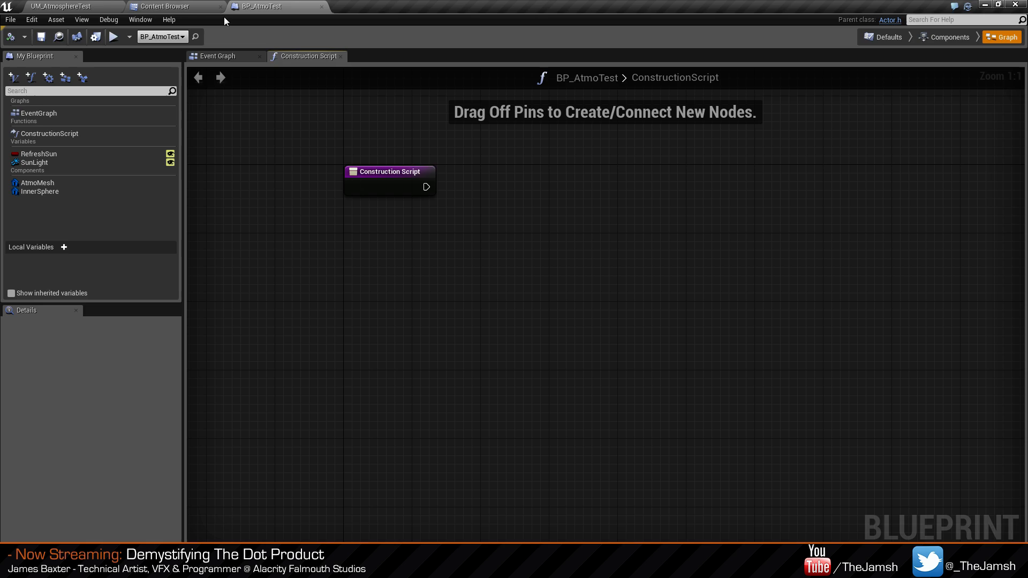
Select BP_AtmoTest in the UM_AtmosphereTest level and trigger its Refresh Sun option.
click(164, 7)
click(105, 8)
click(398, 242)
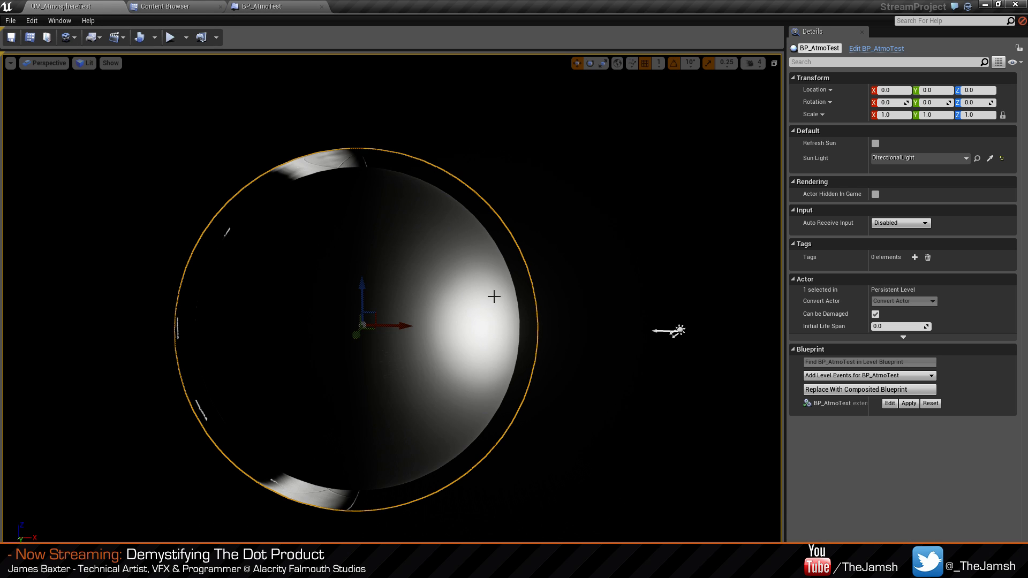
key(w)
right_drag(399, 242, 425, 210)
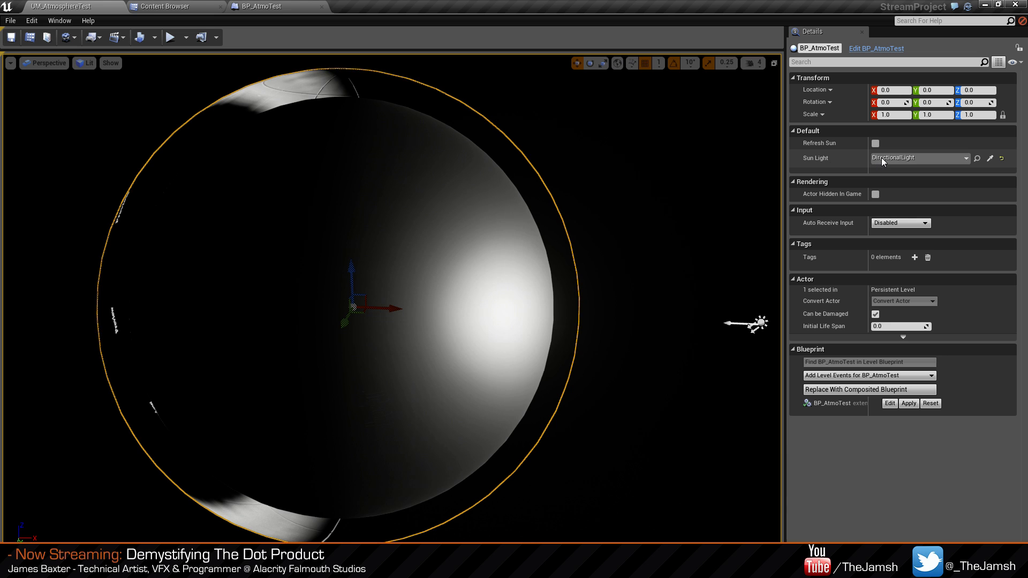
right_drag(535, 241, 752, 289)
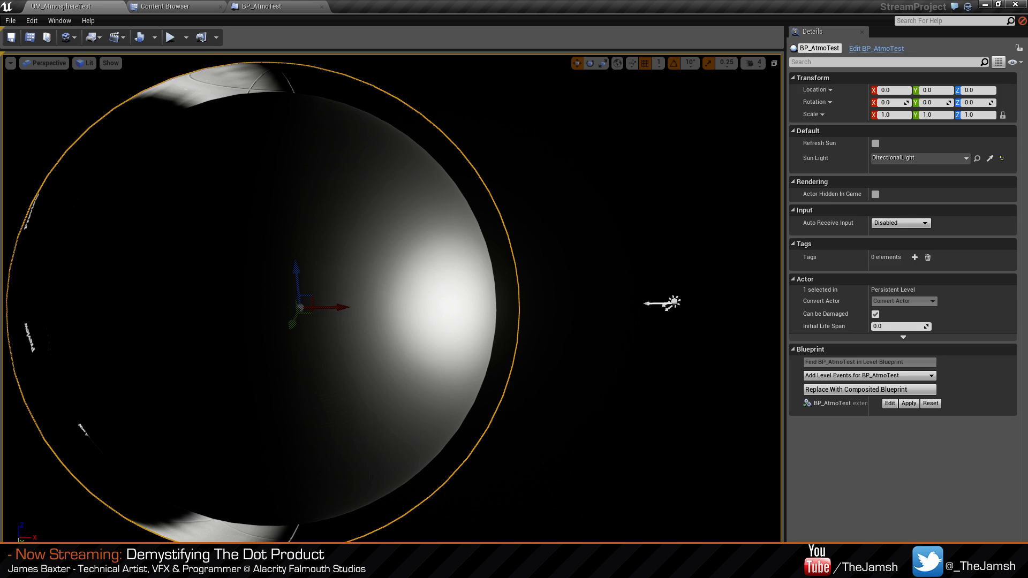
click(672, 304)
right_drag(673, 305, 591, 266)
click(578, 257)
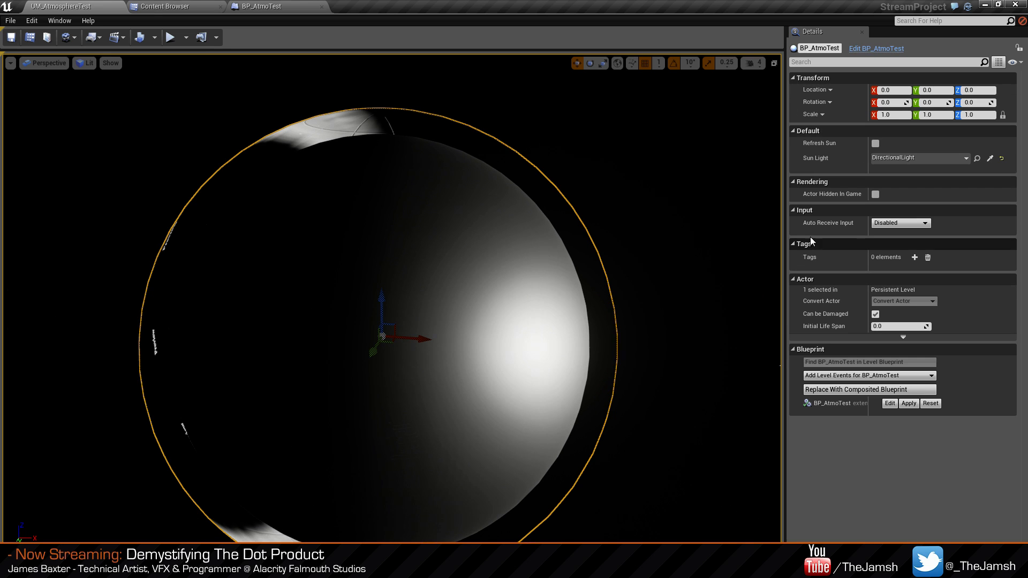
click(875, 144)
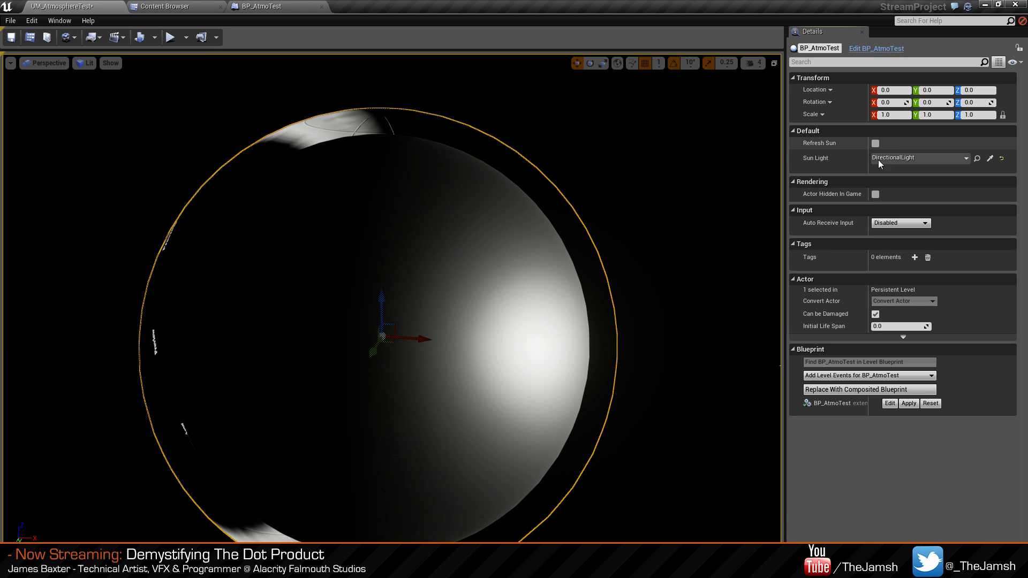
Save the UM_AtmosphereTest level with the atmosphere sphere and directional light in view.
right_drag(648, 190, 666, 215)
key(s)
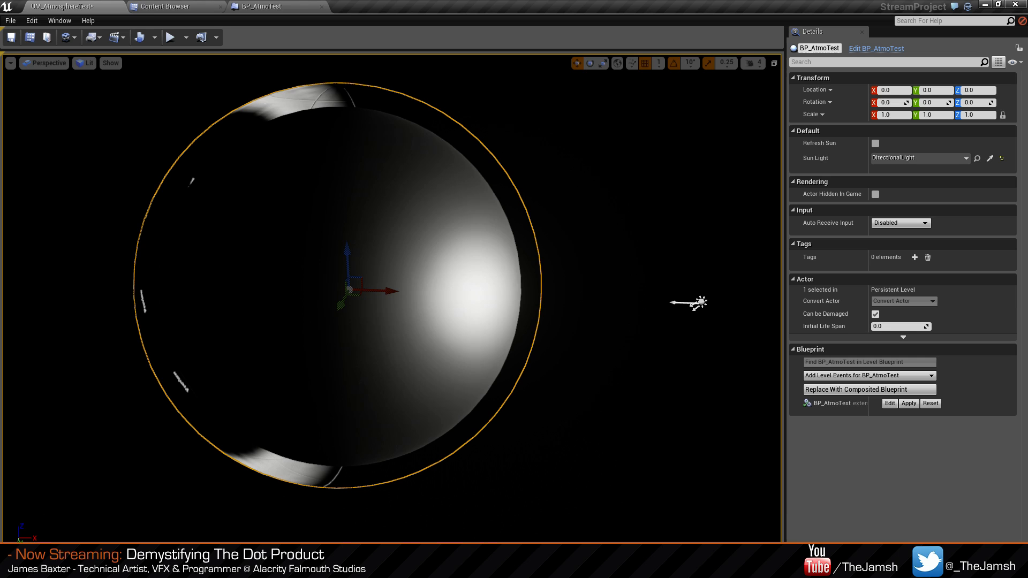
mouse_move(679, 300)
right_down()
mouse_move(699, 301)
mouse_move(690, 295)
right_up()
right_click(571, 229)
click(11, 38)
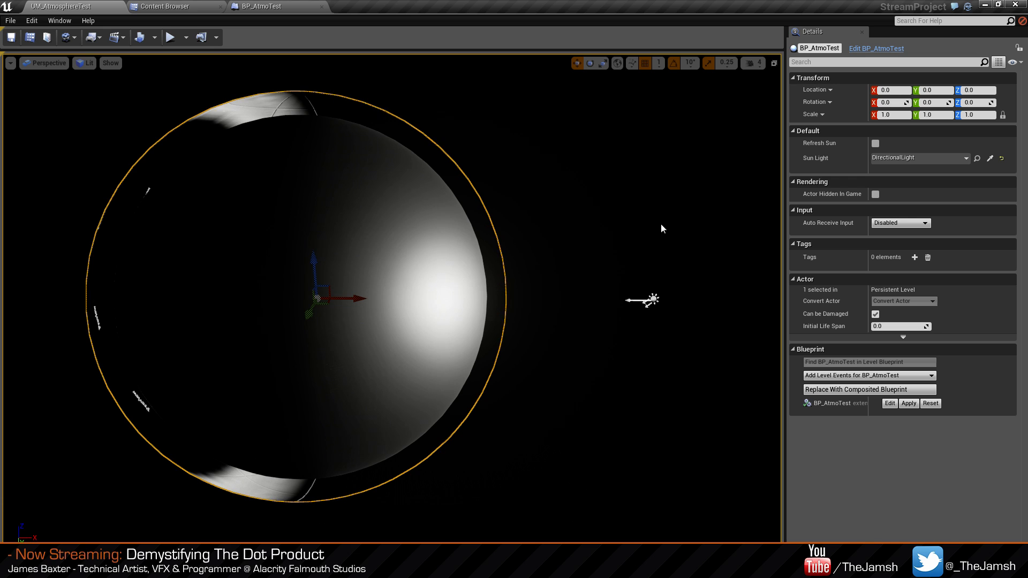
Check the MPC_SunDirection collection in the DotProducts MPCs folder, then return to BP_AtmoTest's construction script.
click(155, 6)
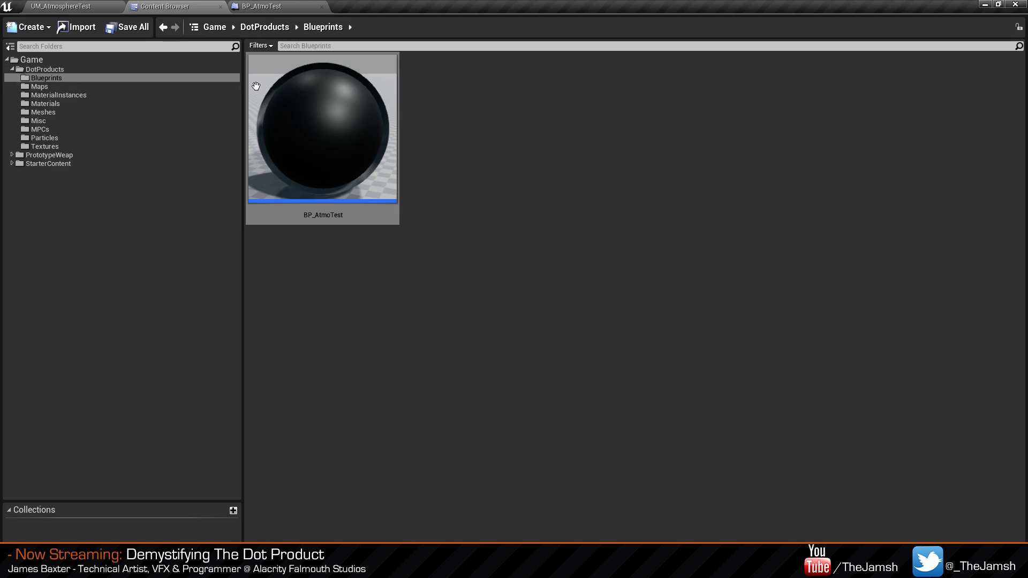
click(76, 129)
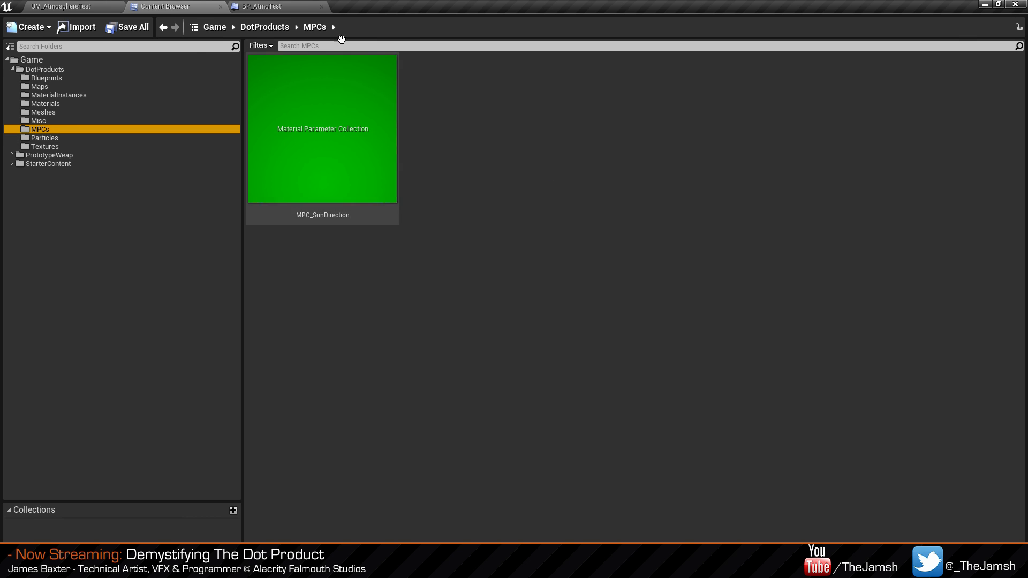
click(275, 7)
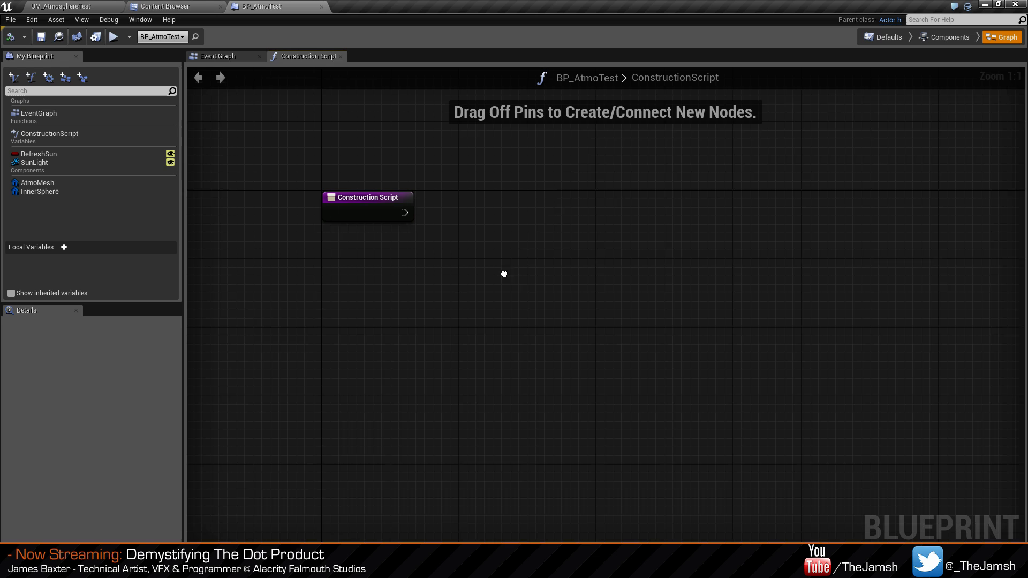
right_drag(486, 247, 471, 242)
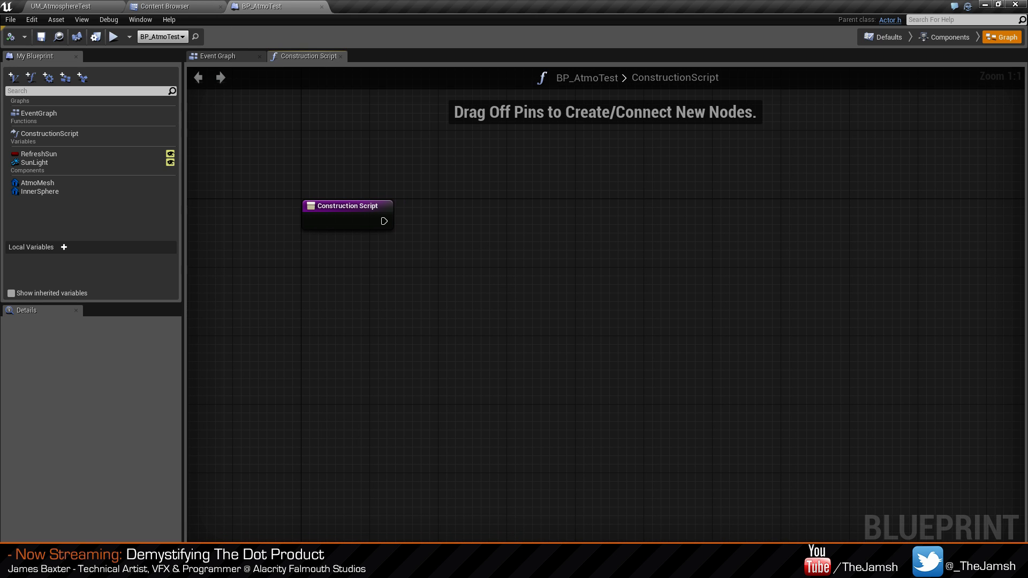
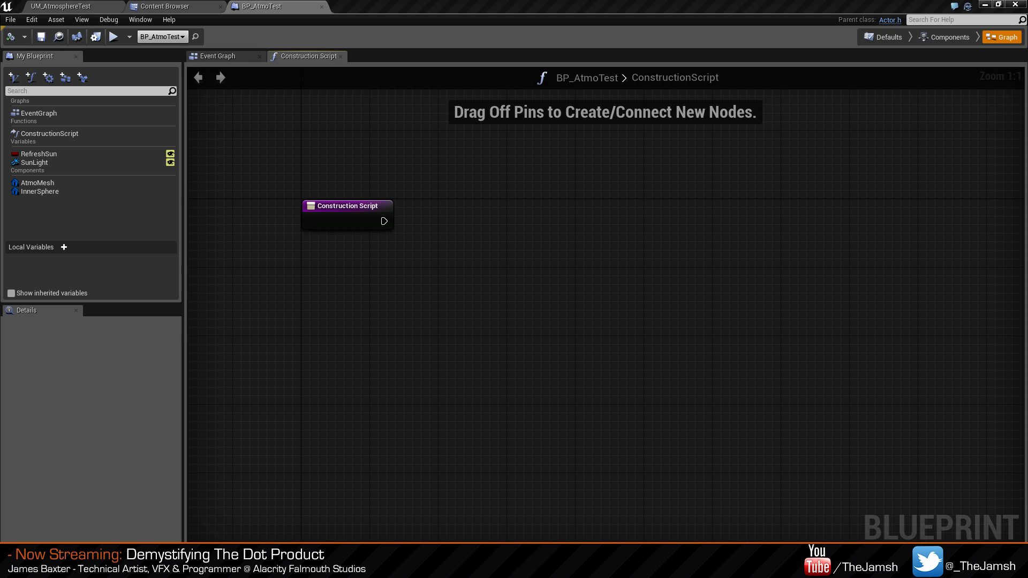
Place a getter for the SunLight variable below the Construction Script entry node.
click(48, 163)
drag(34, 162, 476, 265)
click(321, 269)
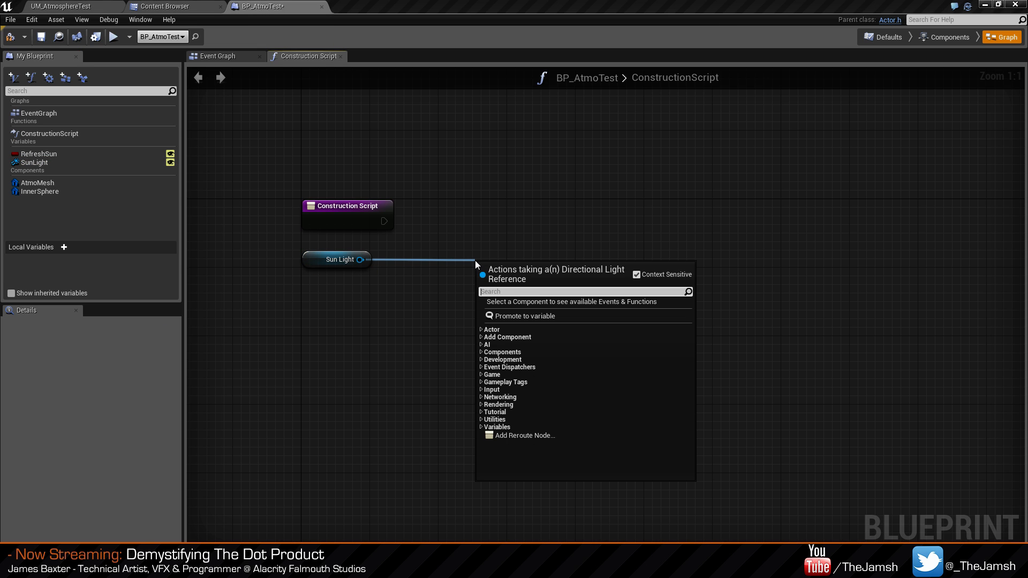
Add a Get Actor Rotation node targeting Sun Light and position it beside the getter.
text(get)
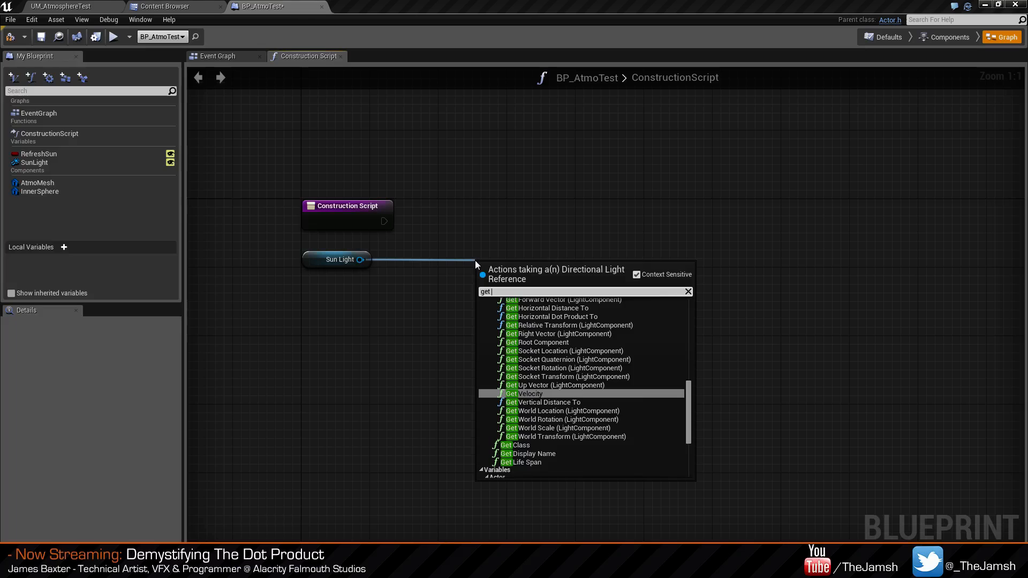
text( actor)
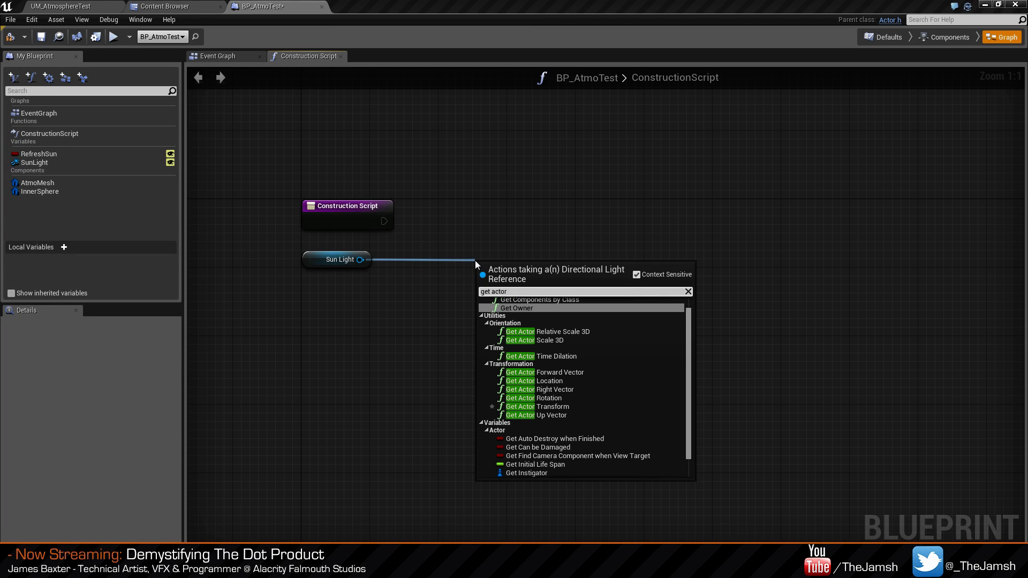
key(BackSpace)
key(BackSpace)
key(BackSpace)
key(BackSpace)
key(BackSpace)
key(BackSpace)
key(BackSpace)
key(BackSpace)
key(BackSpace)
text(get ac)
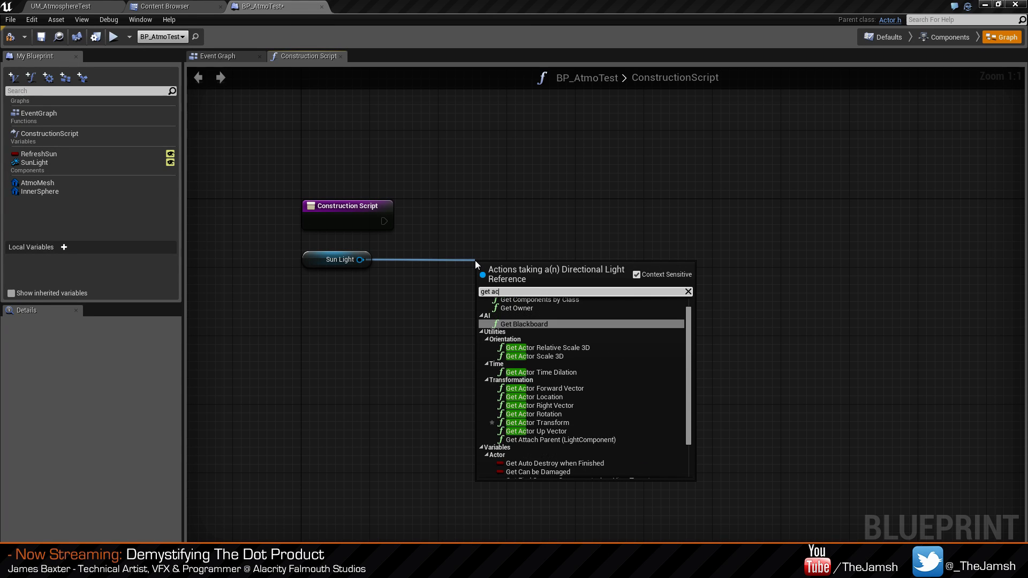
text(tor rotat)
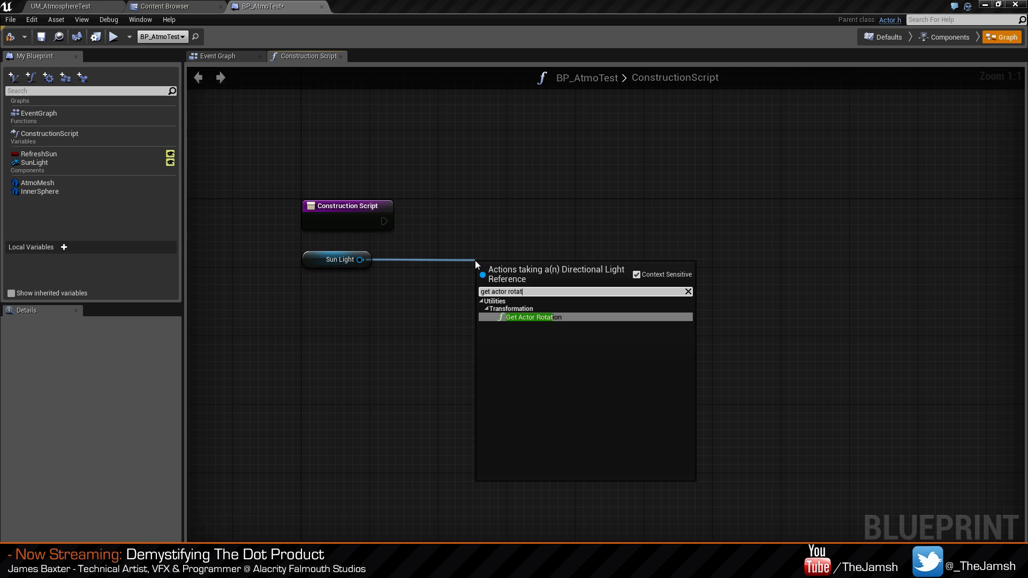
key(Return)
drag(530, 275, 434, 252)
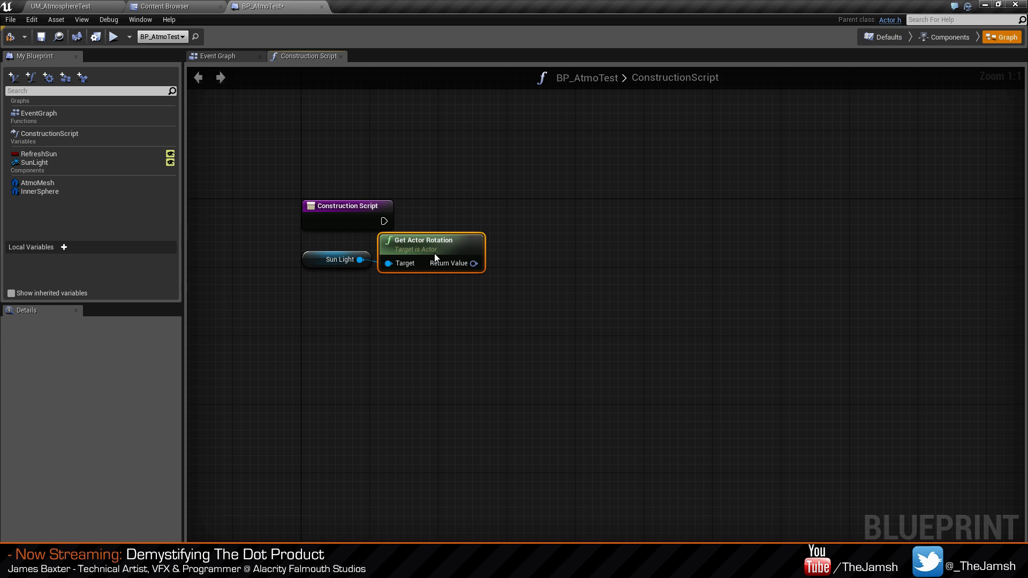
drag(433, 301, 328, 248)
Add a Get Rotation XVector node fed by Get Actor Rotation's return value and align it beside that node.
drag(437, 255, 596, 281)
click(443, 241)
click(486, 295)
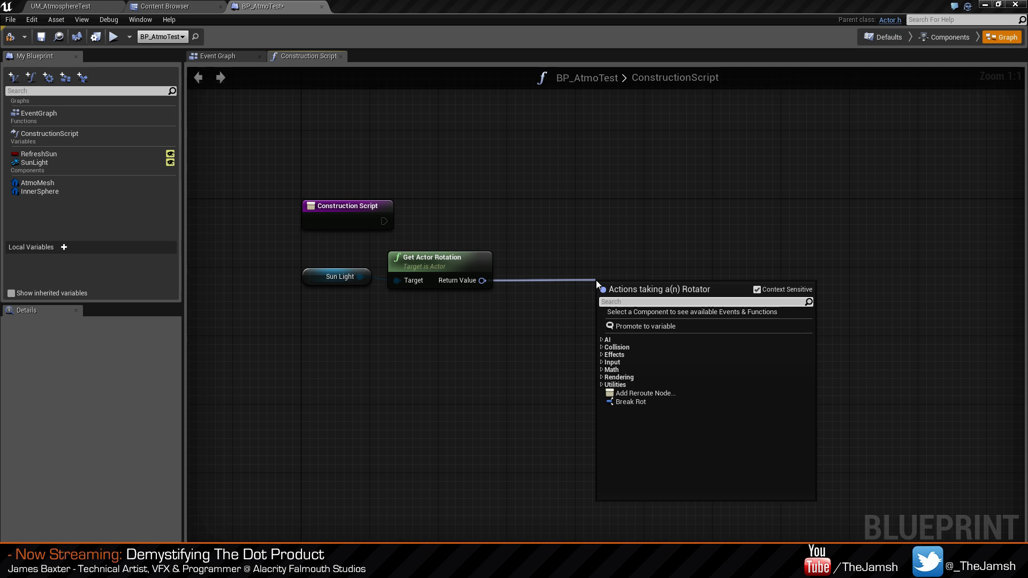
text(get x)
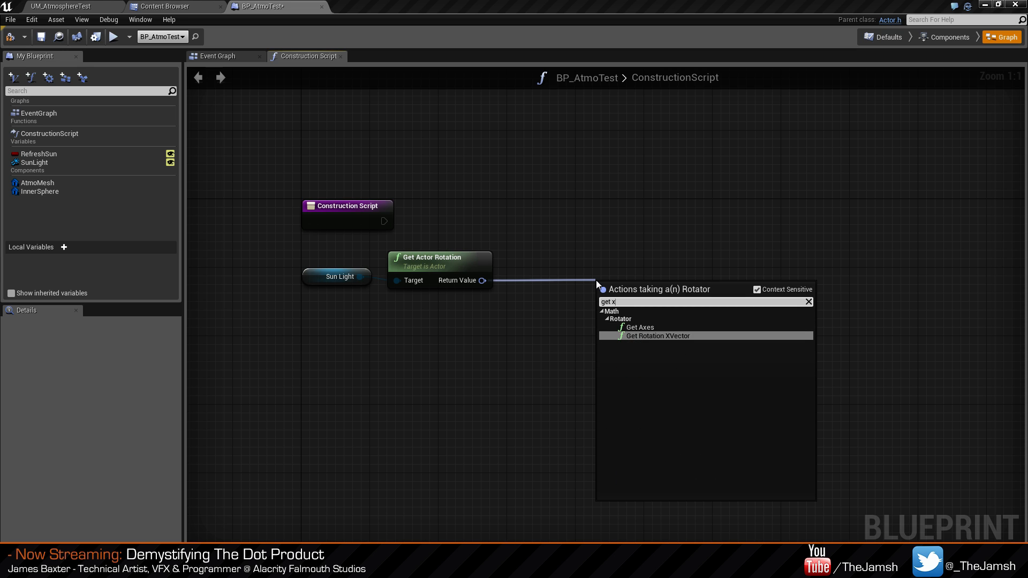
key(Return)
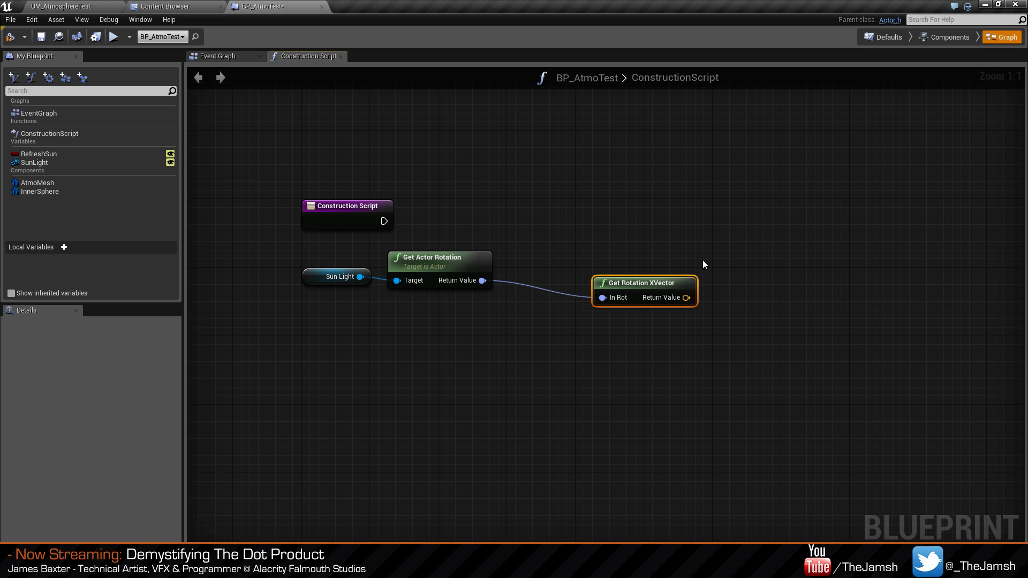
drag(663, 289, 579, 278)
click(592, 318)
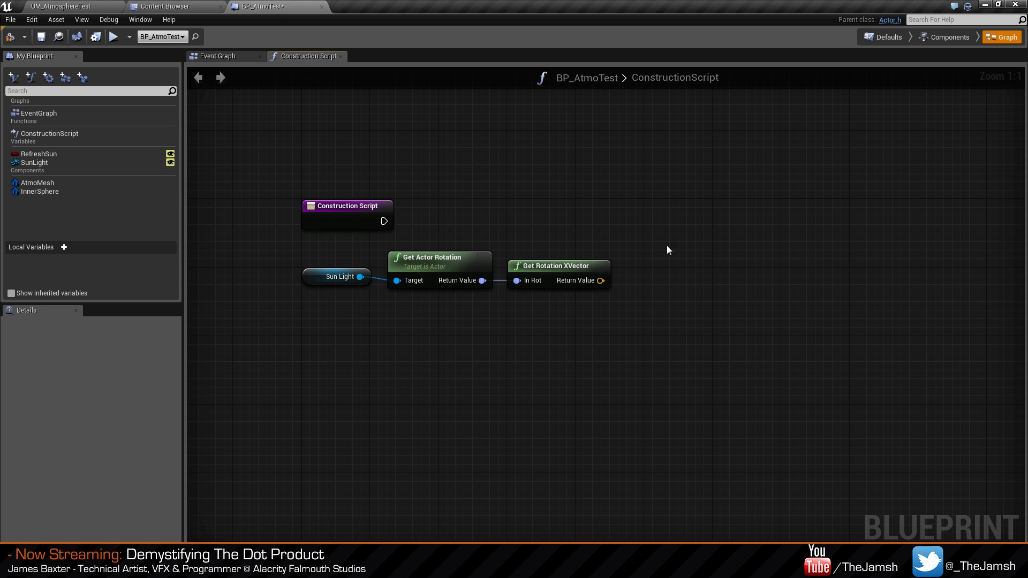
right_drag(666, 249, 591, 263)
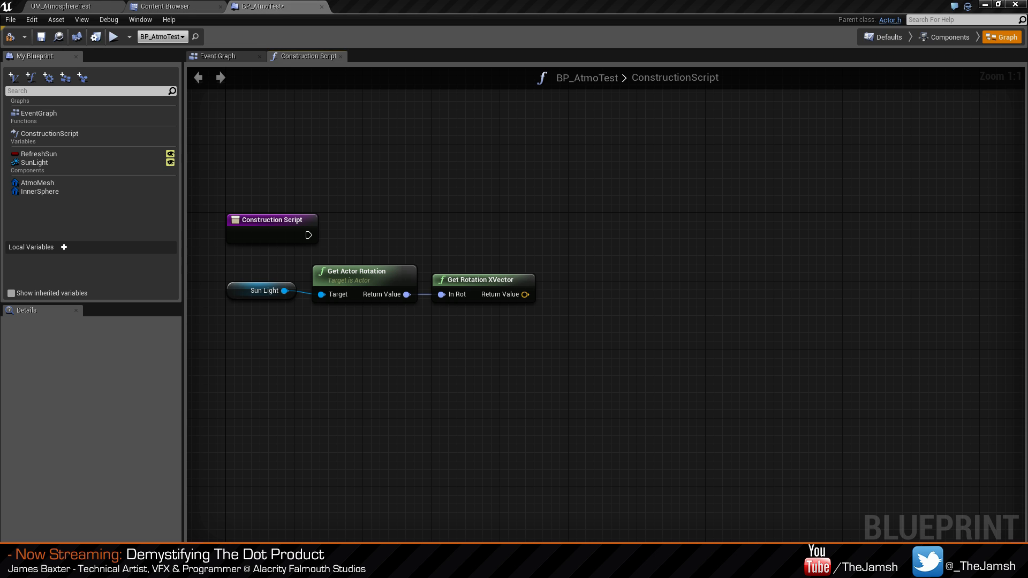
drag(528, 295, 603, 271)
key(Escape)
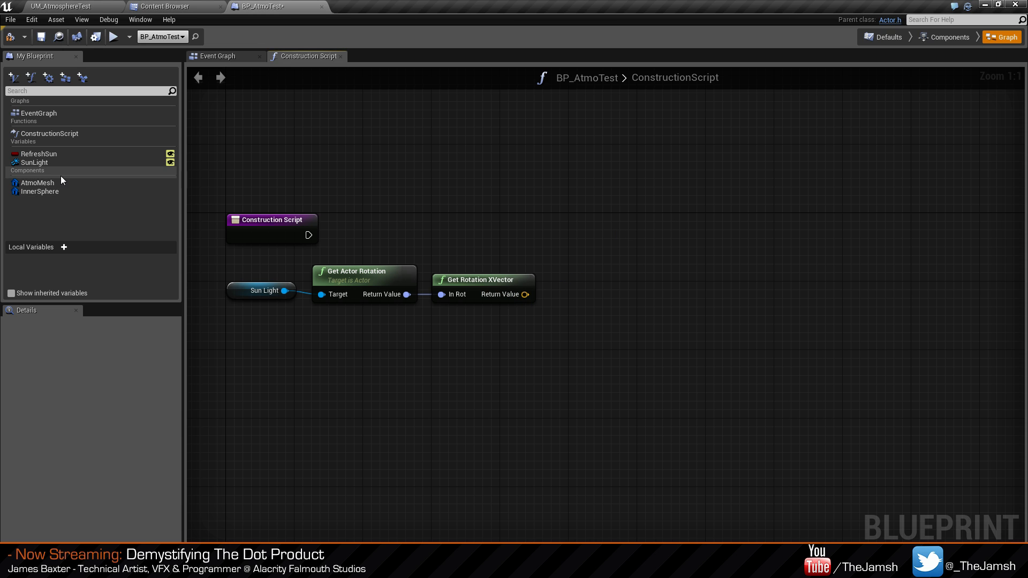
Add a Set Vector Parameter Value node for material parameter collections and align it with the Construction Script node.
right_click(597, 229)
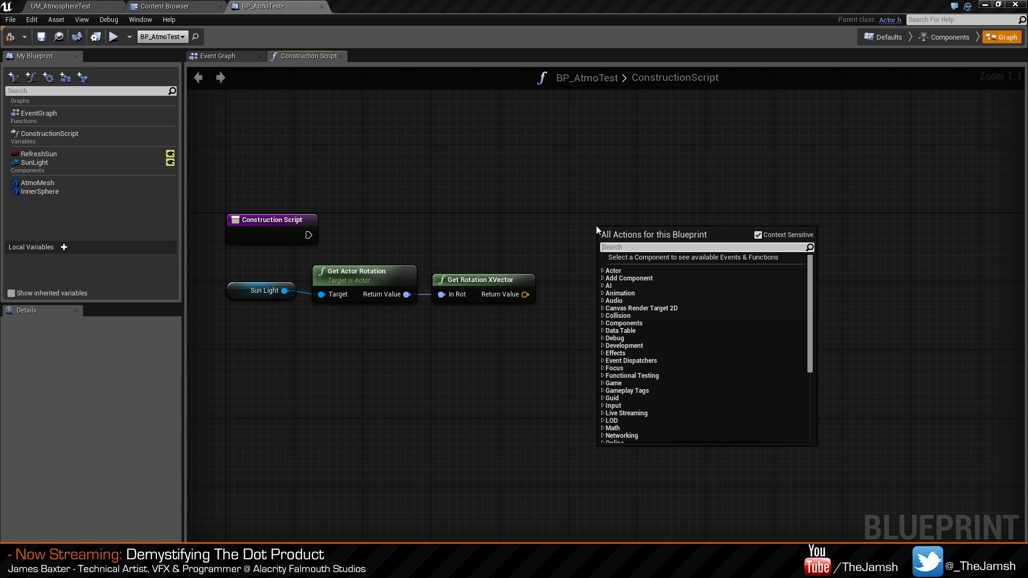
text(set vector)
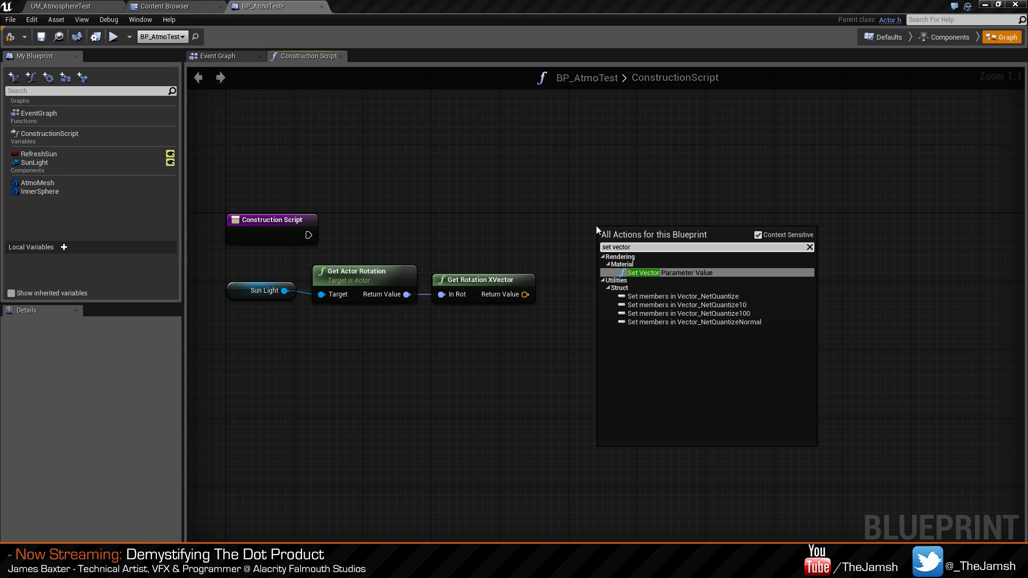
key(Return)
drag(653, 244, 687, 238)
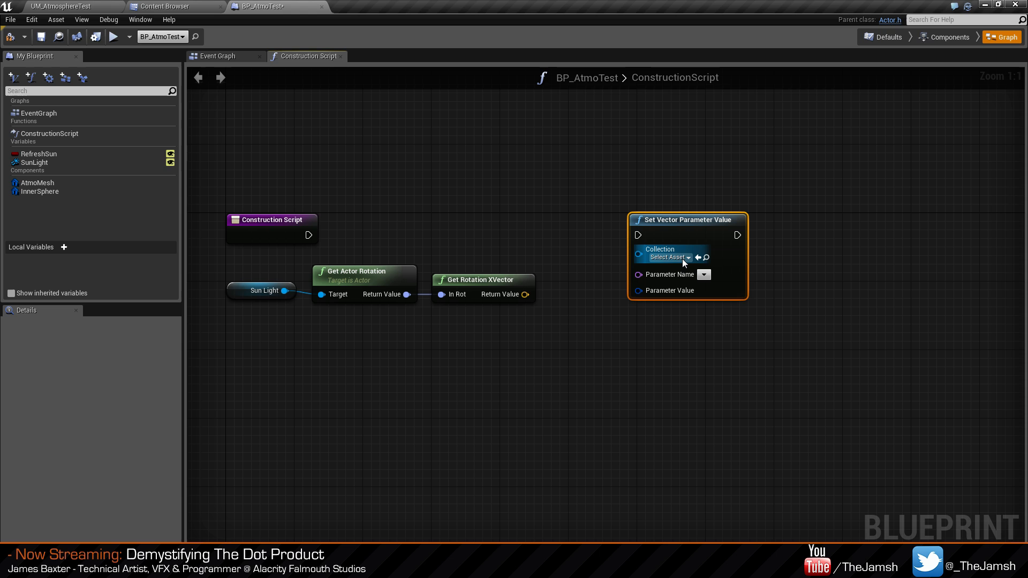
Set the Set Vector Parameter Value node's collection to MPC_SunDirection and its parameter name to LightDirection.
click(682, 257)
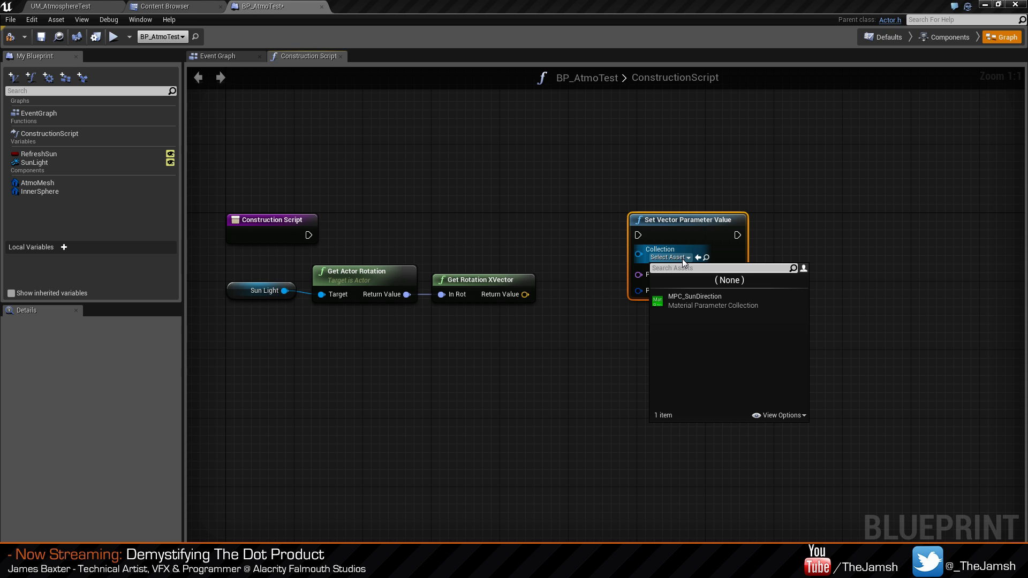
click(714, 297)
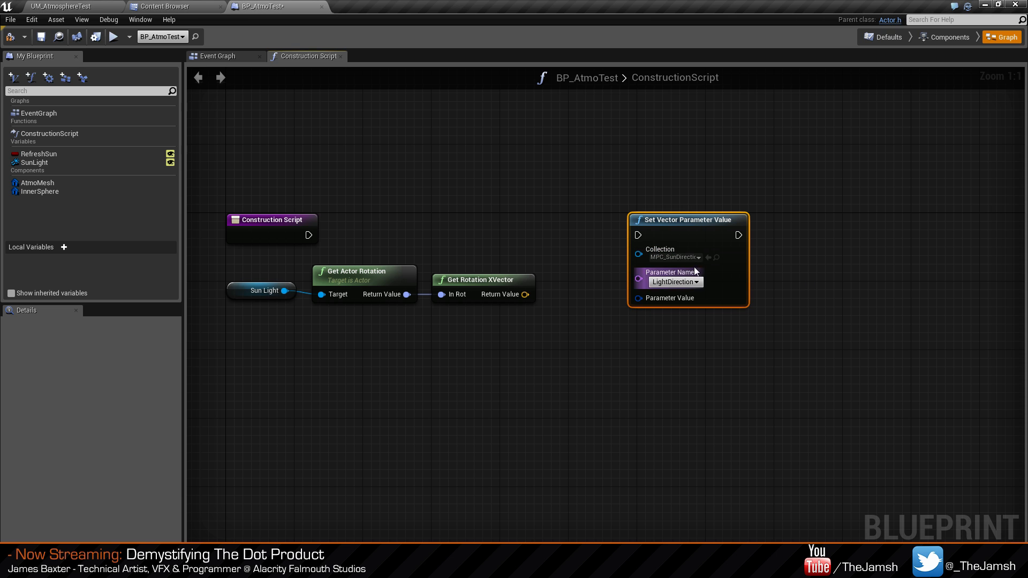
click(697, 283)
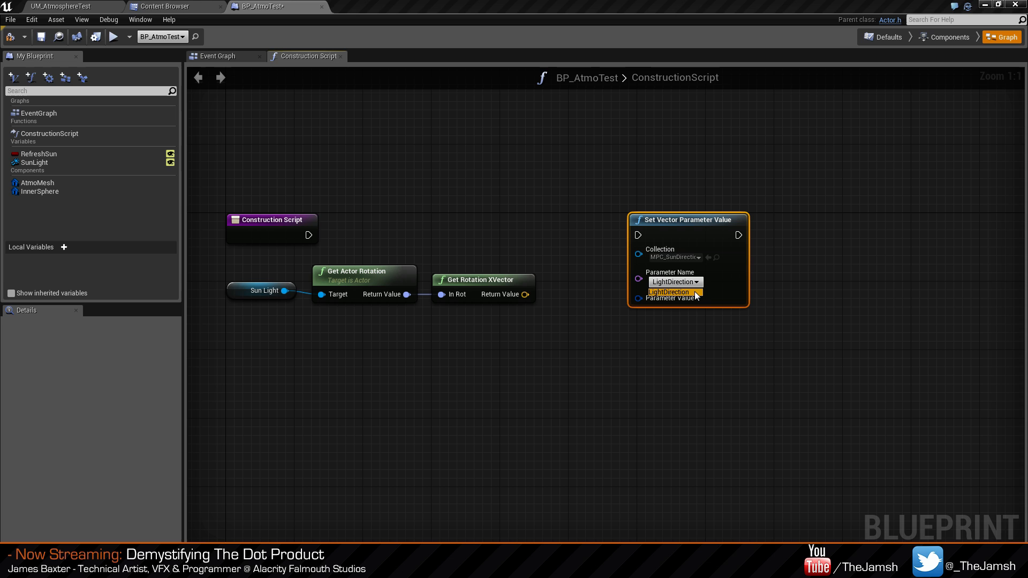
click(694, 291)
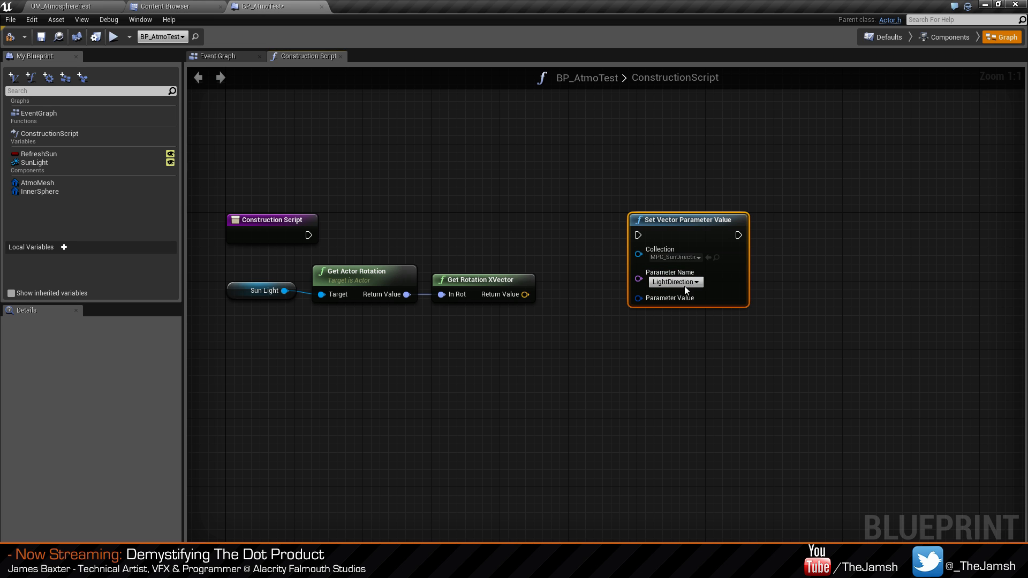
Connect Get Rotation XVector's return value to Parameter Value and move the Sun Light node chain further below the entry node.
drag(524, 294, 638, 298)
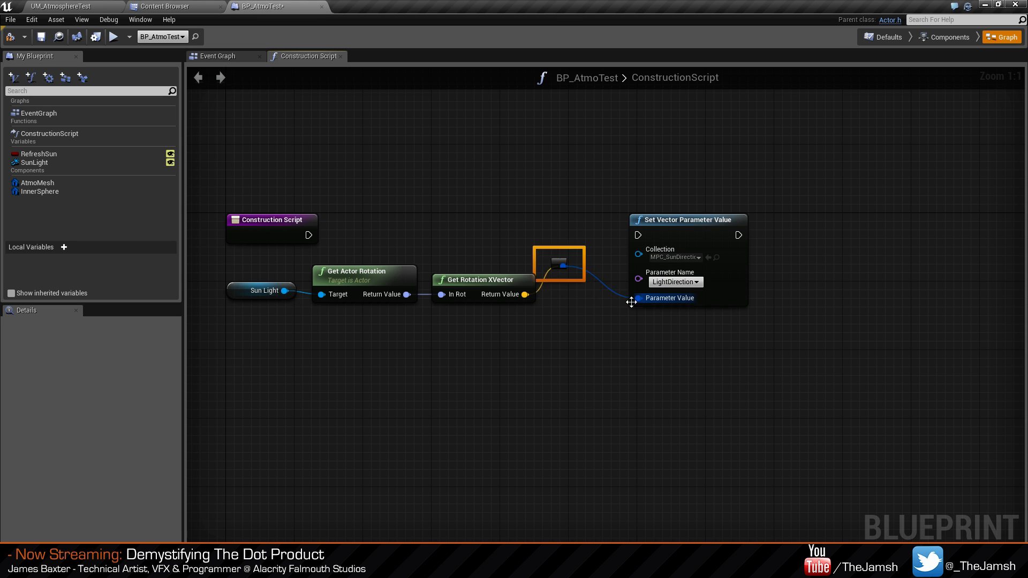
right_drag(602, 352, 738, 380)
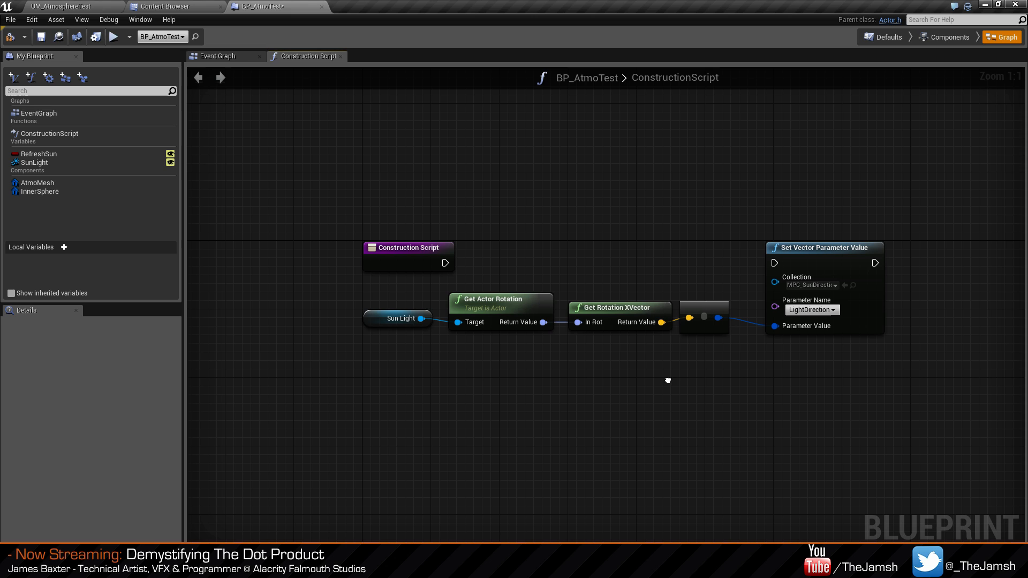
drag(385, 289, 773, 357)
drag(830, 269, 812, 256)
click(794, 269)
click(659, 255)
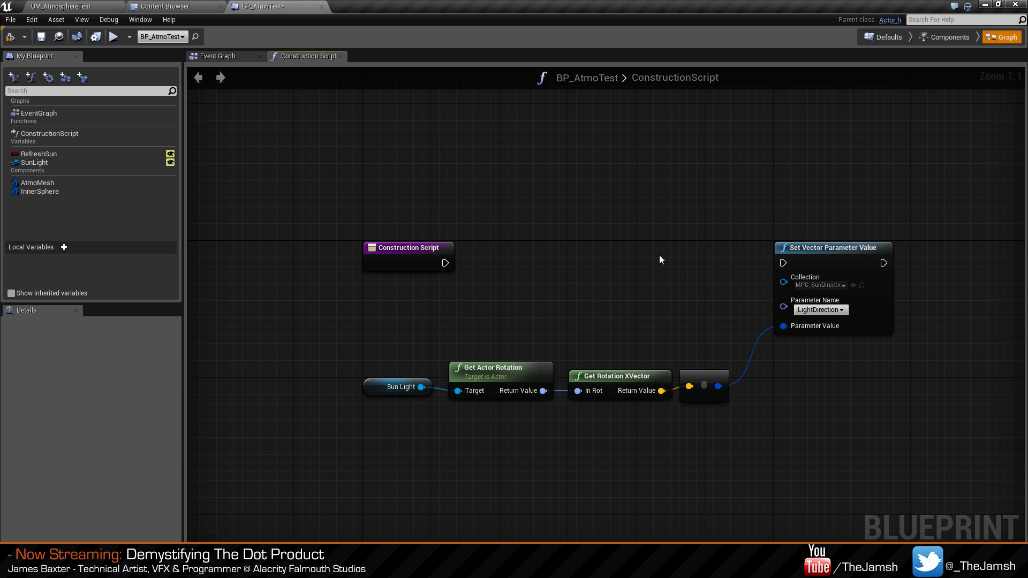
Add a Branch node and connect the Construction Script's execution output to it.
mouse_move(660, 255)
right_down()
mouse_move(698, 280)
mouse_move(670, 248)
right_up()
right_click(586, 247)
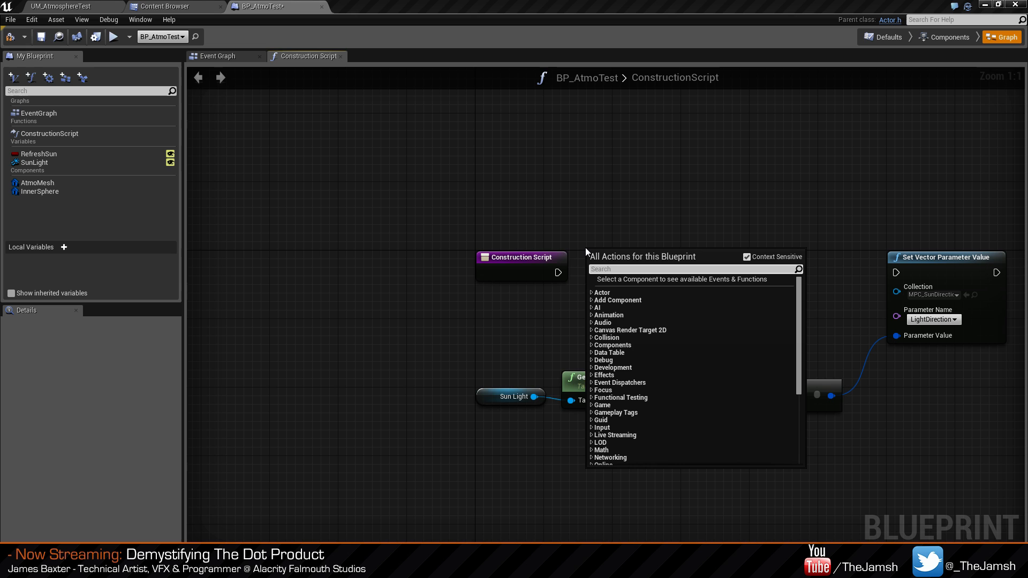
text(brna)
key(BackSpace)
key(BackSpace)
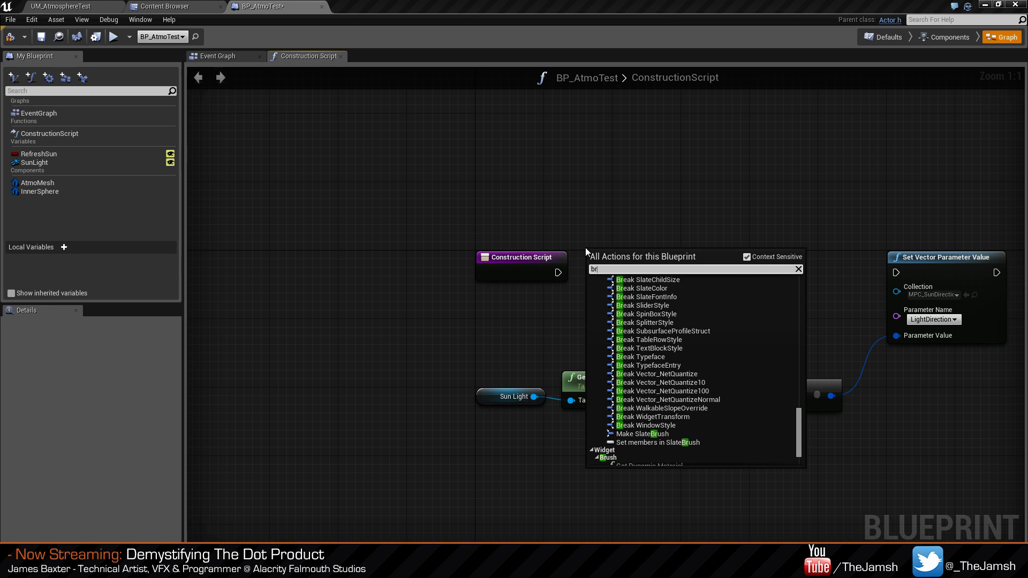
text(anch)
key(Return)
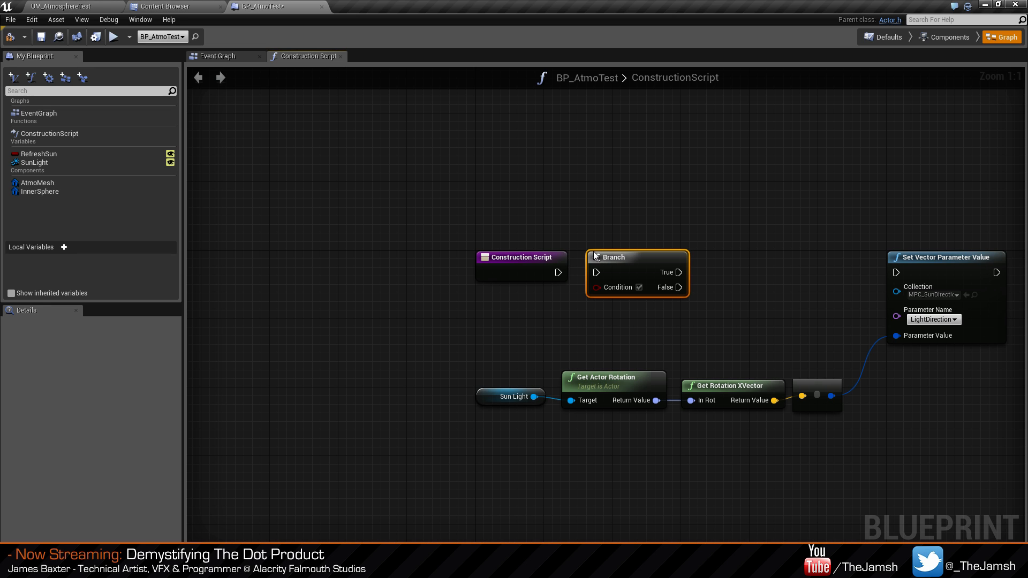
drag(558, 273, 594, 272)
right_click(785, 272)
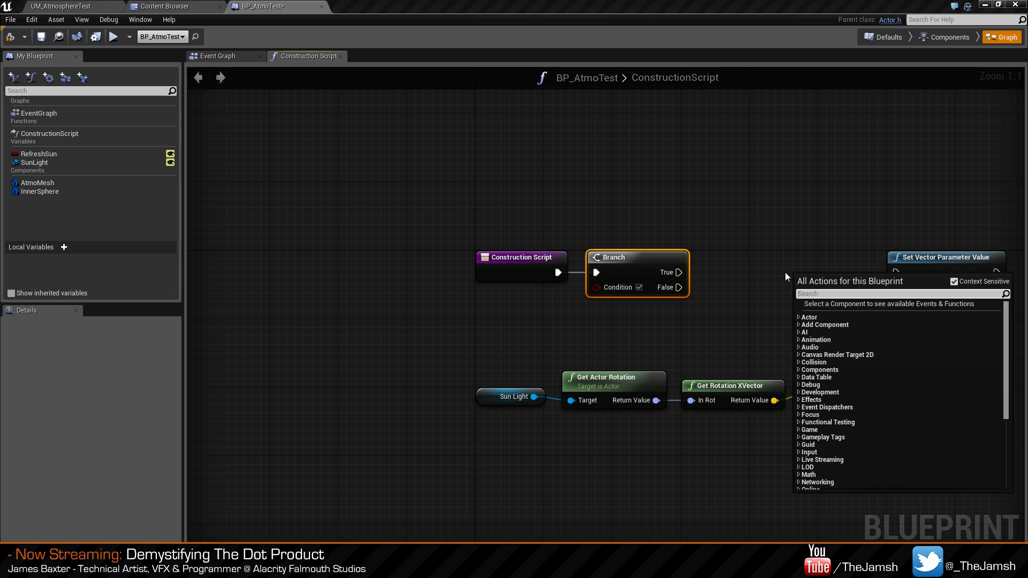
click(741, 213)
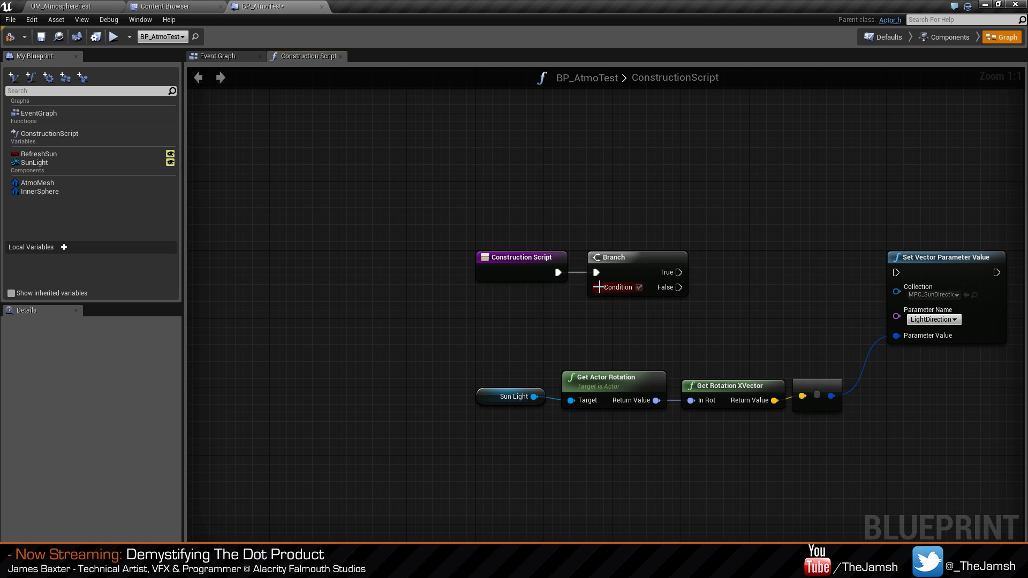
Add a Get Refresh Sun node feeding the Branch's Condition and place it beneath the Construction Script node.
drag(597, 288, 519, 312)
text(refresh)
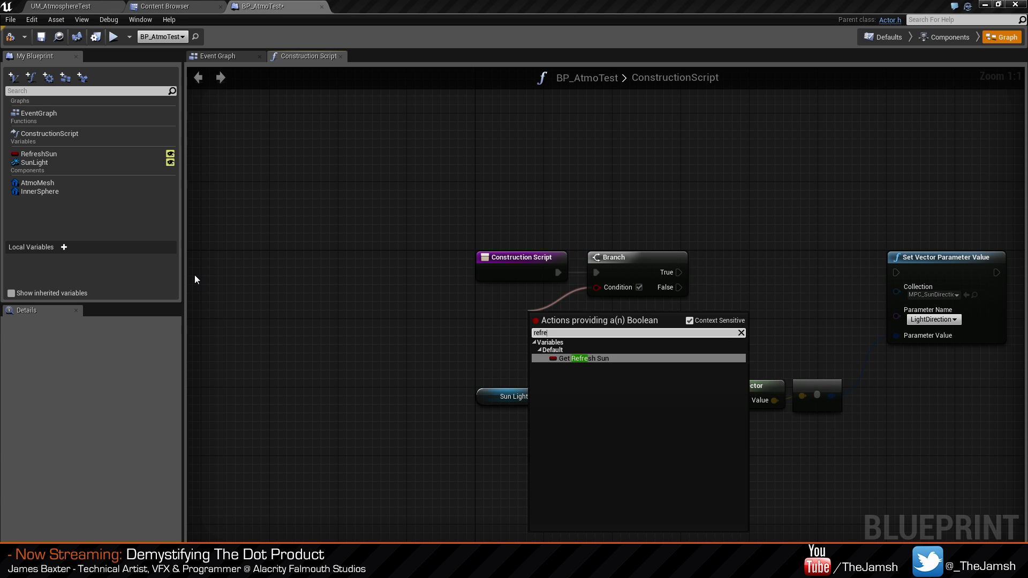
key(Return)
drag(536, 327, 478, 301)
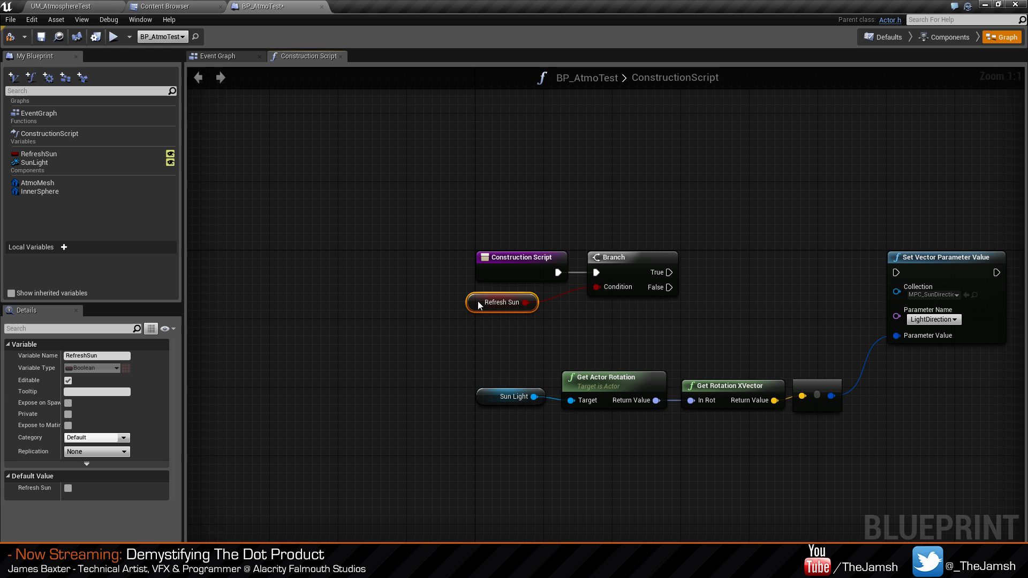
click(505, 321)
right_drag(631, 259, 579, 247)
drag(578, 247, 570, 247)
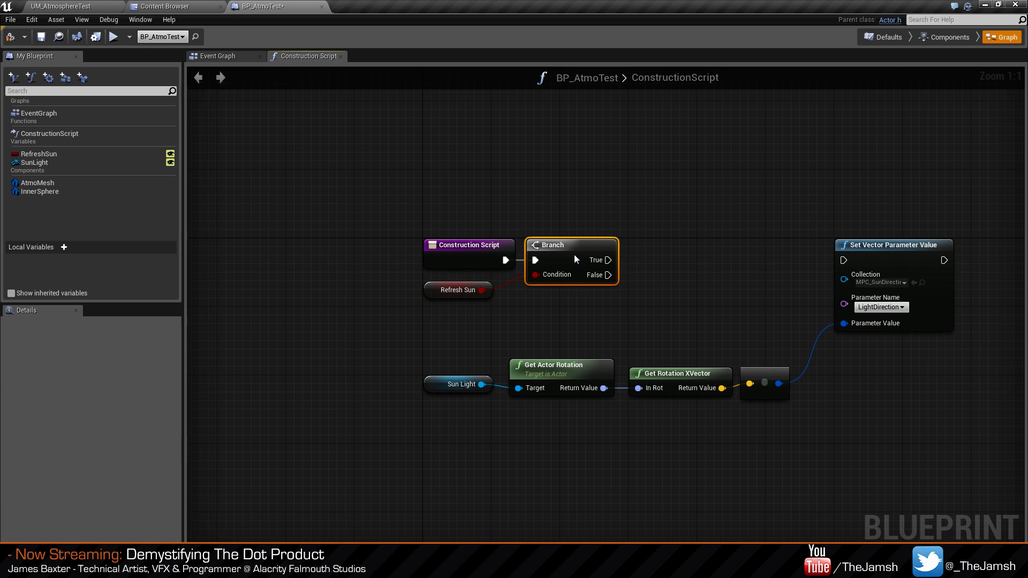
click(600, 299)
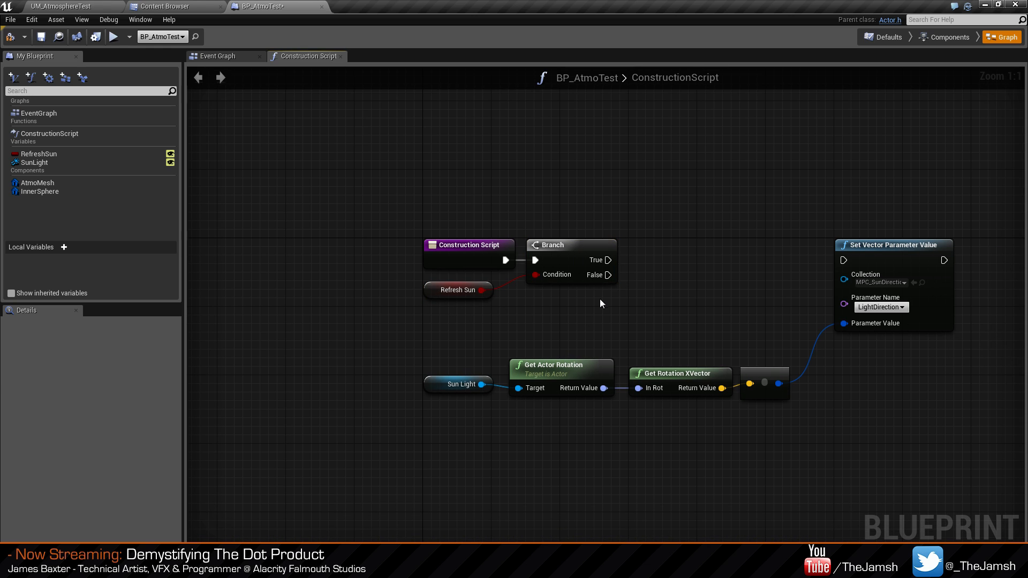
click(427, 294)
click(630, 273)
Add a Set Refresh Sun node on the Branch's True output and connect its execution output to Set Vector Parameter Value.
drag(608, 260, 647, 239)
text(set)
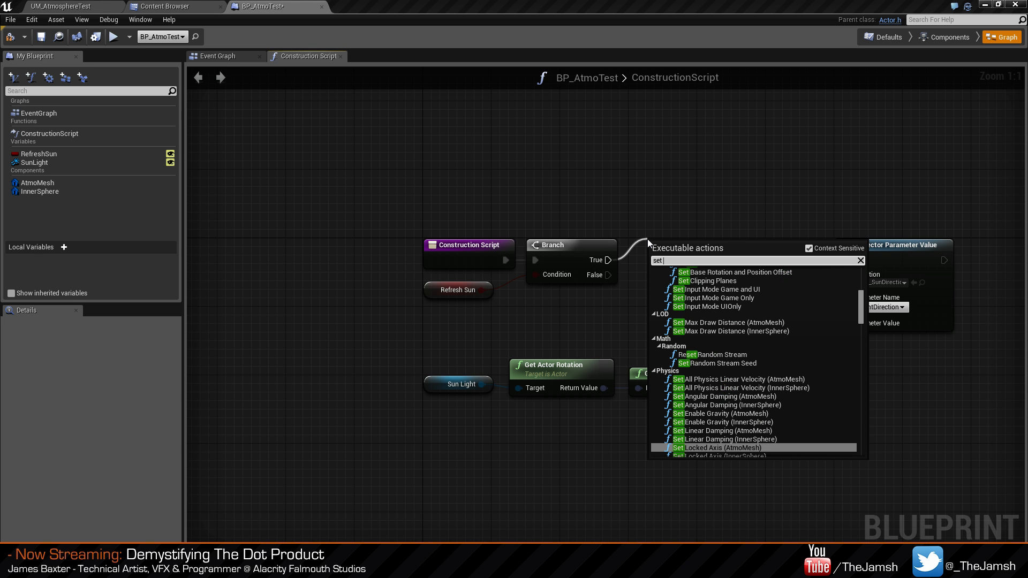
text( refresh)
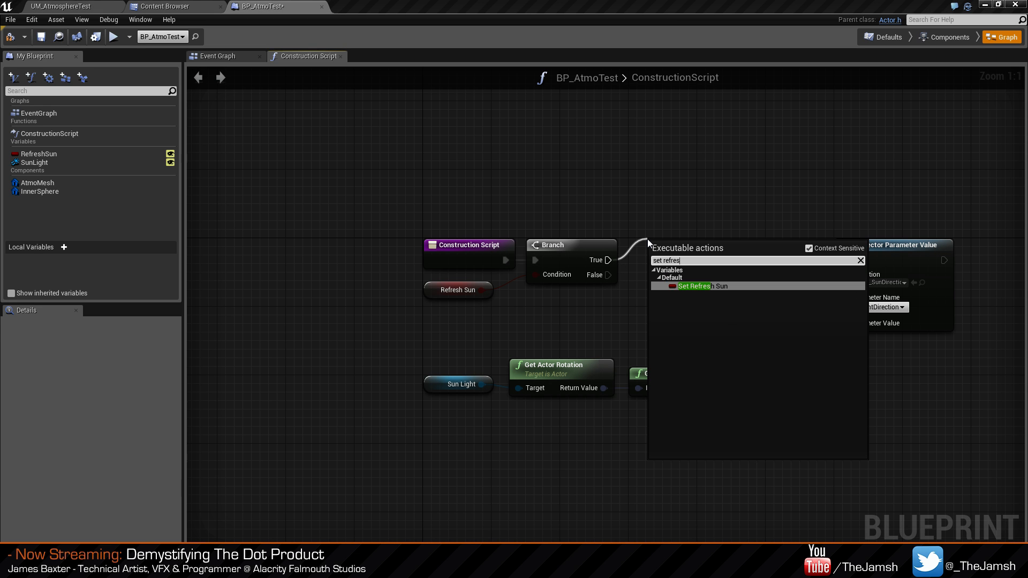
key(Return)
drag(731, 248, 843, 260)
drag(687, 242, 704, 226)
click(701, 285)
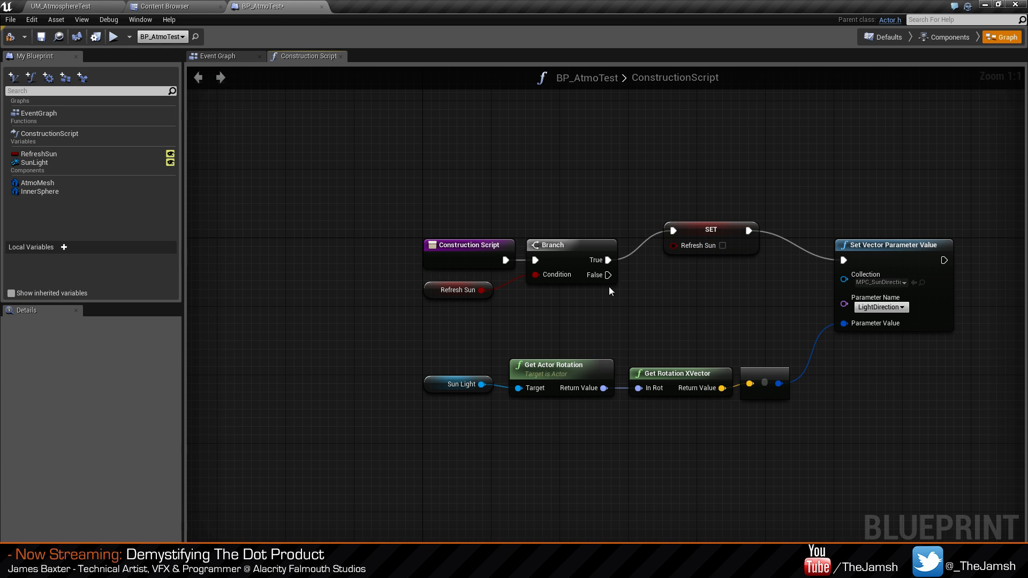
Connect the Branch's False output to Set Vector Parameter Value and arrange the SET node and Sun Light chain compactly around the Branch.
drag(608, 276, 850, 312)
click(804, 219)
drag(703, 232, 672, 251)
click(730, 332)
drag(731, 452, 471, 369)
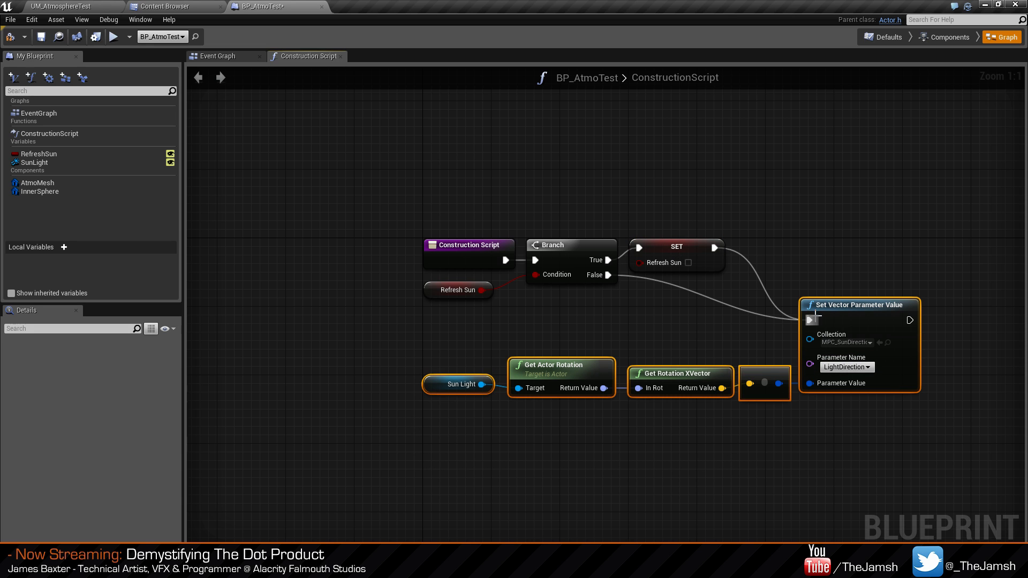
drag(846, 309, 849, 259)
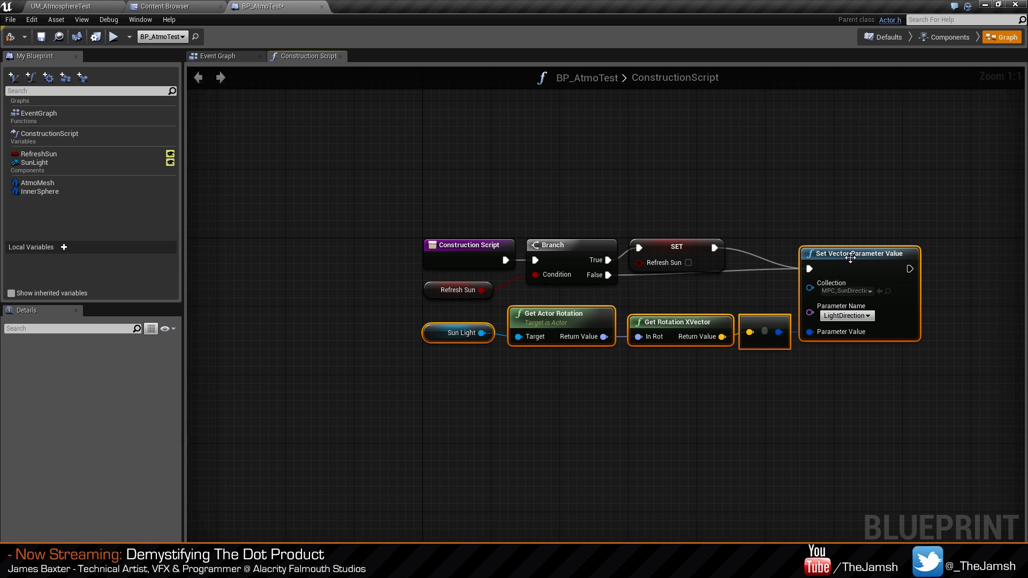
click(609, 297)
drag(672, 253, 679, 243)
click(696, 286)
click(689, 225)
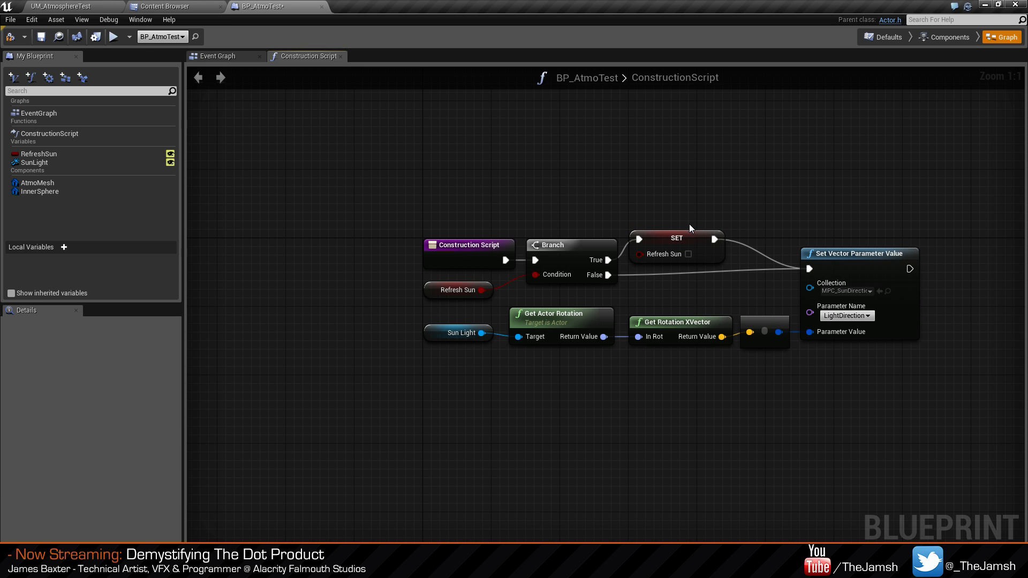
Compile and close the BP_AtmoTest blueprint, and save the UM_AtmosphereTest level.
right_drag(689, 224, 720, 240)
click(24, 41)
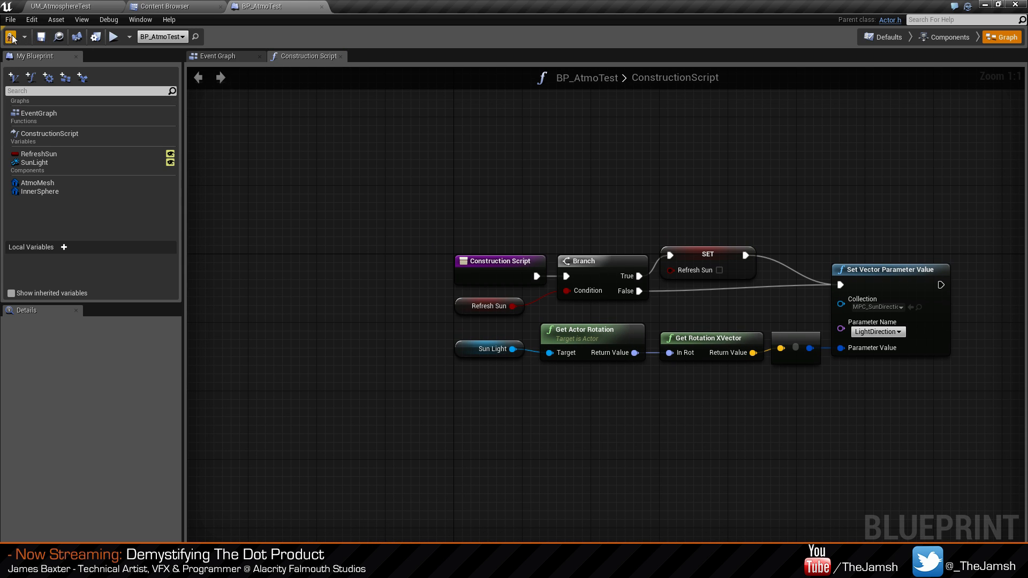
right_drag(606, 229, 526, 224)
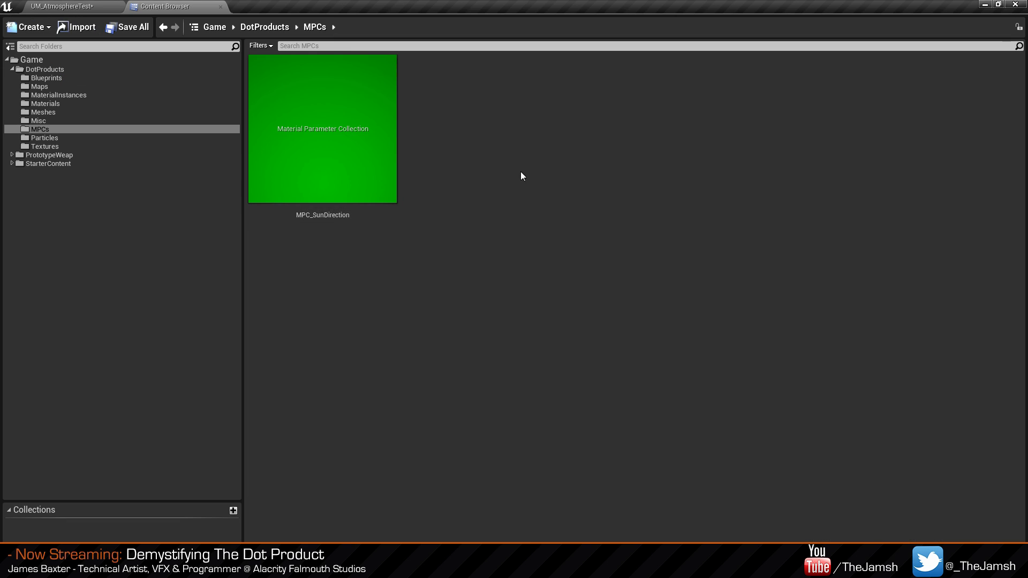
click(62, 6)
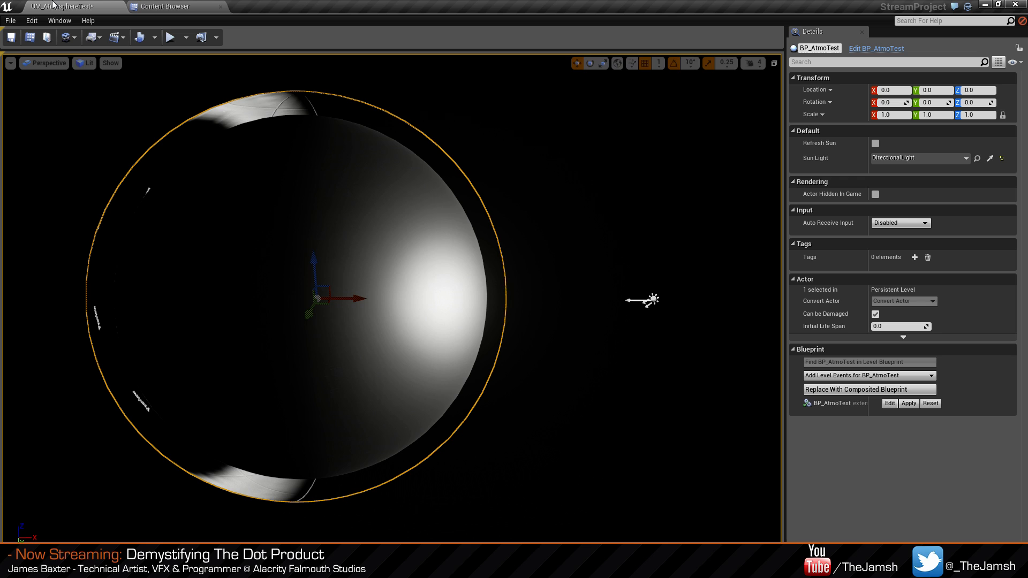
click(14, 40)
Open MPC_SunDirection, examine the default value and name of its vector parameter, and close it.
click(165, 6)
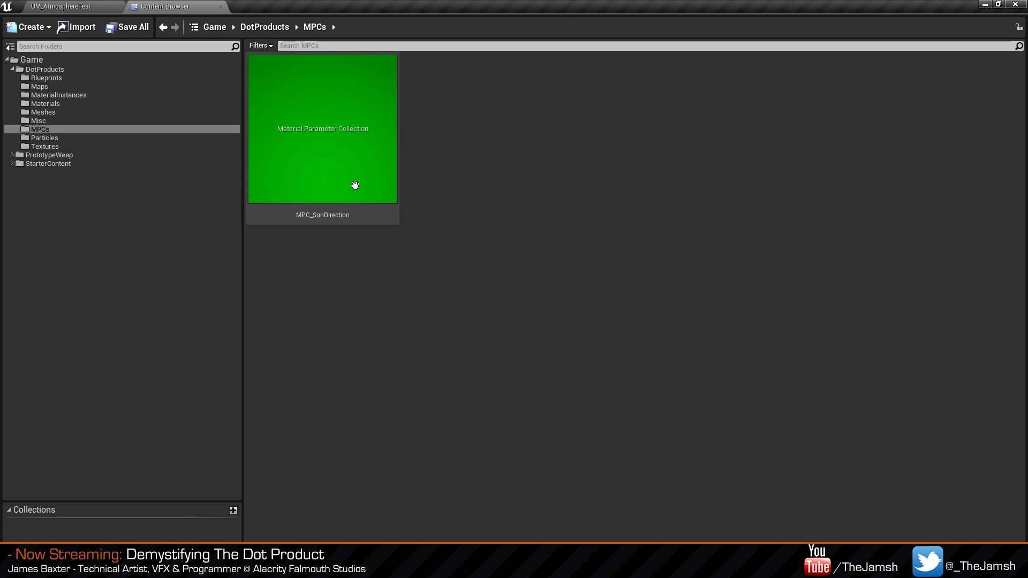
double_click(378, 168)
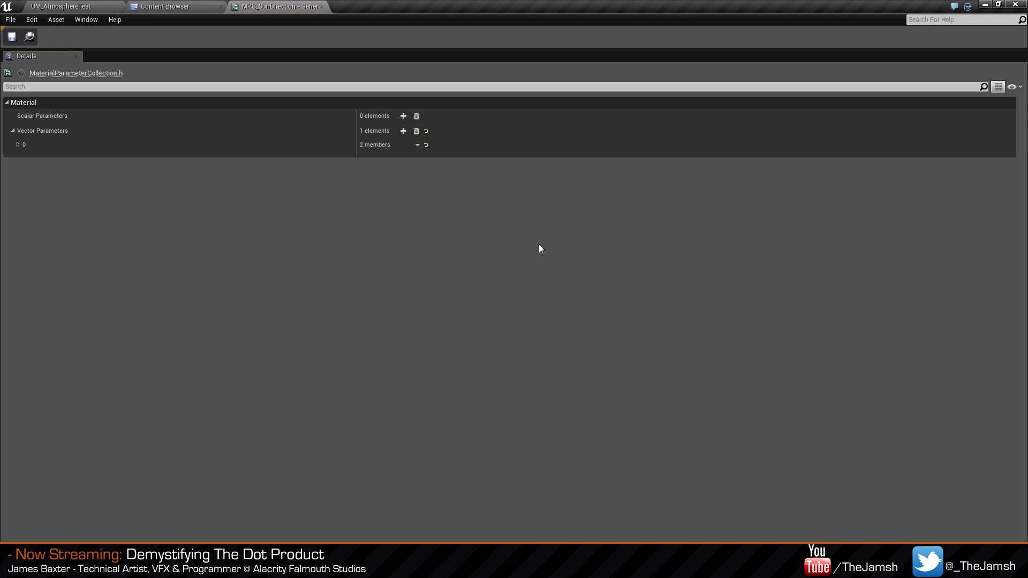
click(32, 149)
click(24, 157)
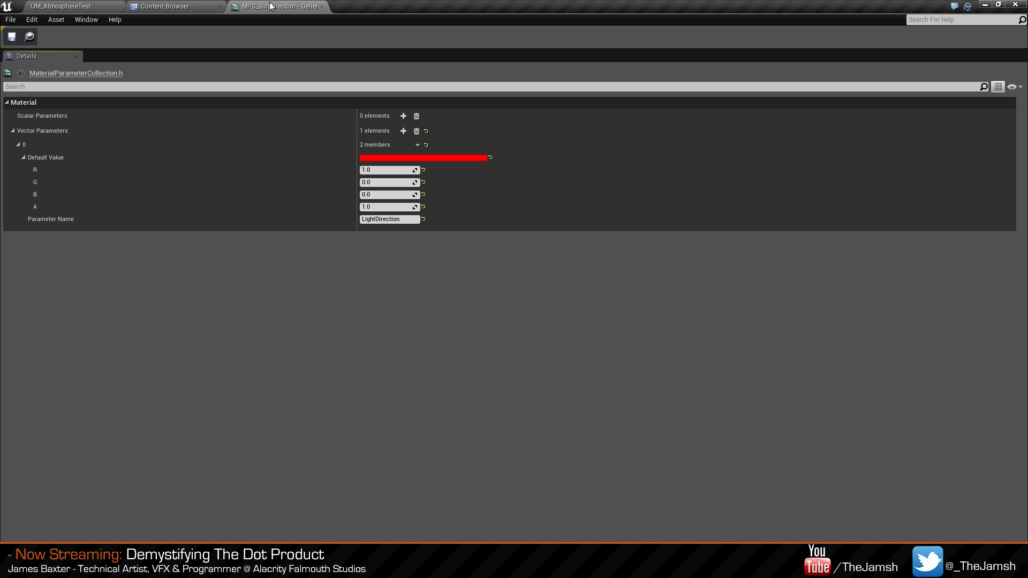
click(321, 6)
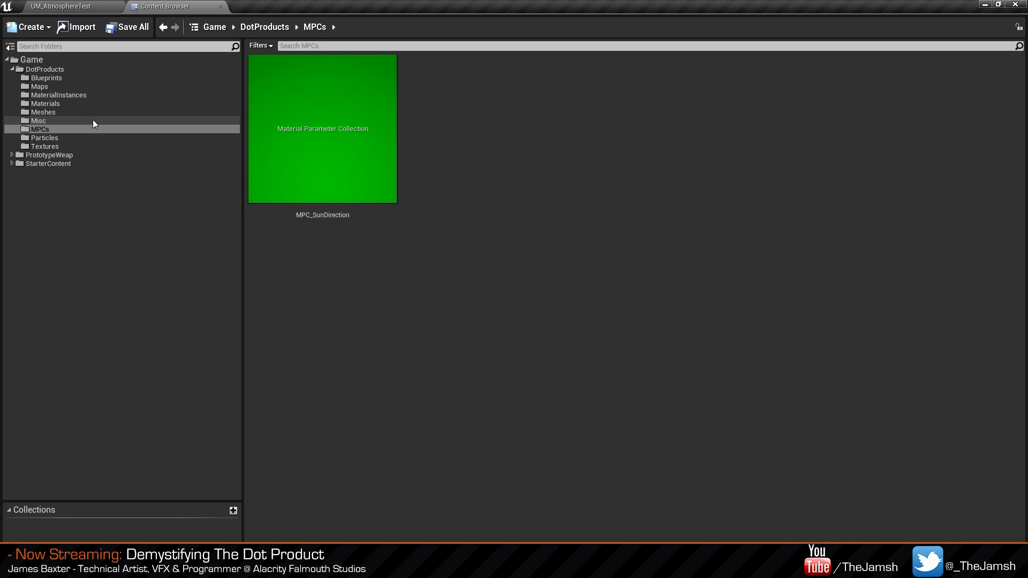
Review BP_AtmoTest's construction script from the level and MPC_SunDirection's vector parameter, closing both editors.
click(60, 6)
right_drag(534, 257, 558, 264)
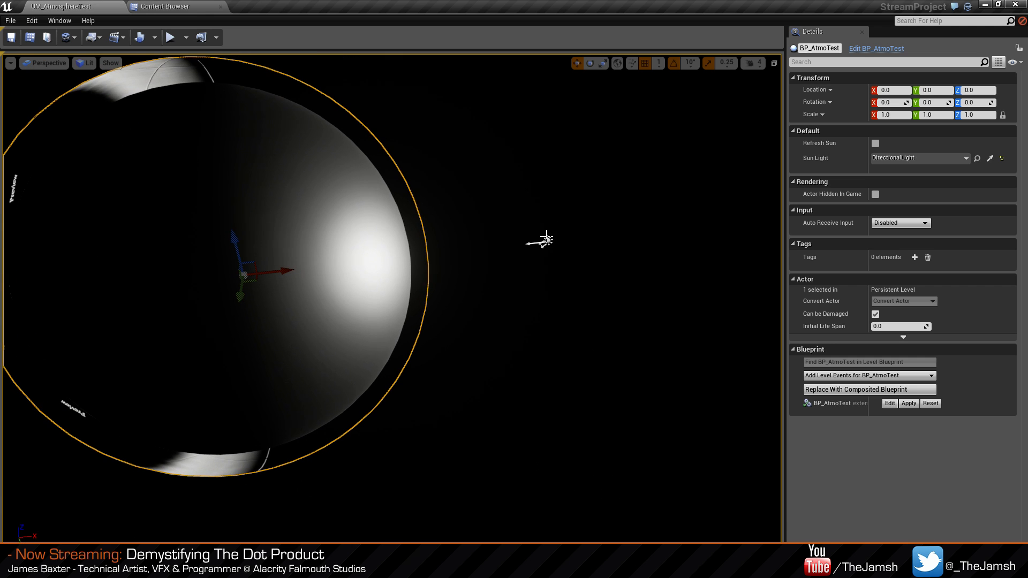
click(873, 49)
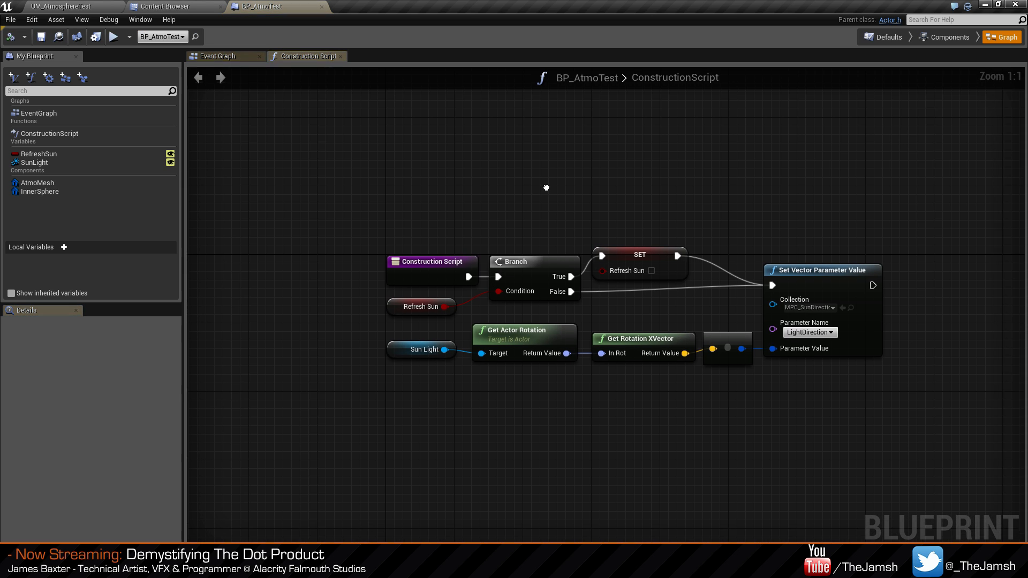
click(241, 56)
click(308, 56)
click(340, 57)
click(203, 6)
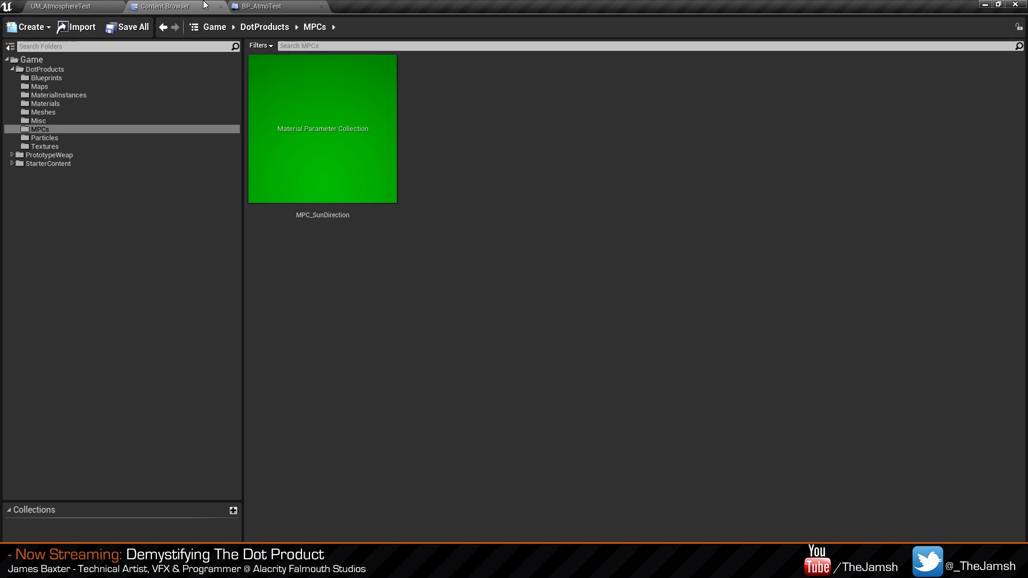
double_click(383, 190)
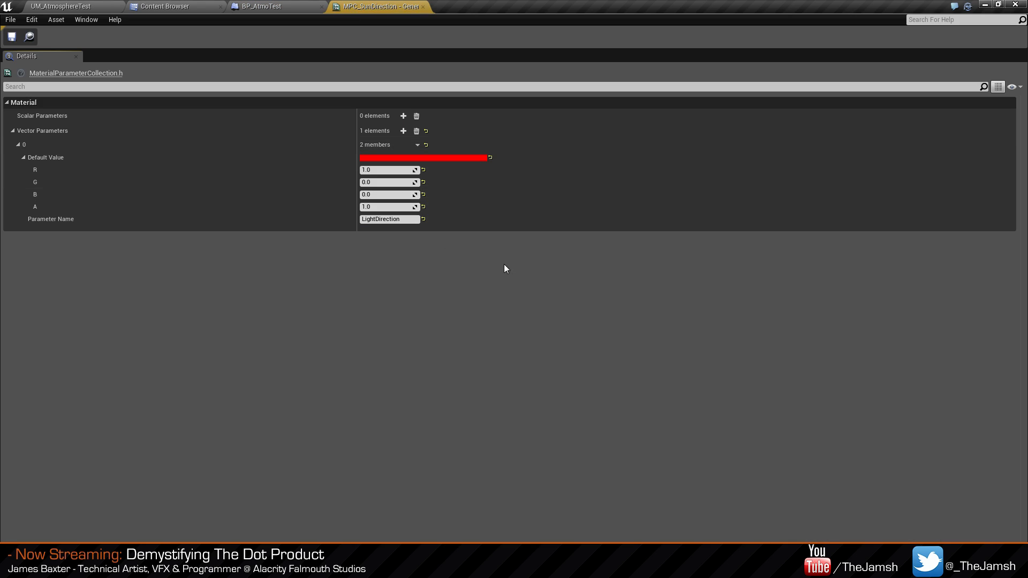
click(422, 7)
click(322, 7)
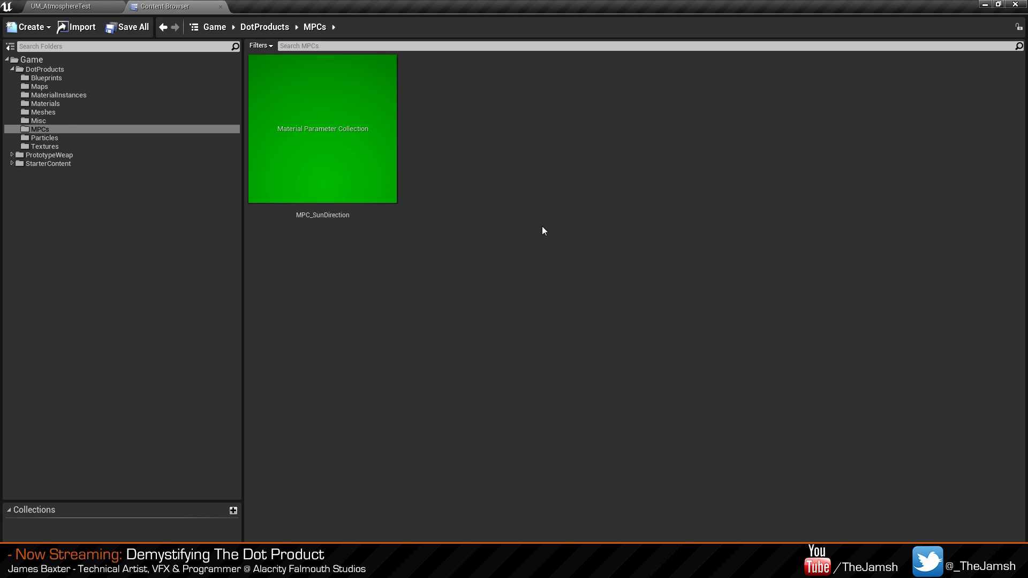
Create a new Material Function asset in the DotProducts Materials folder.
click(65, 105)
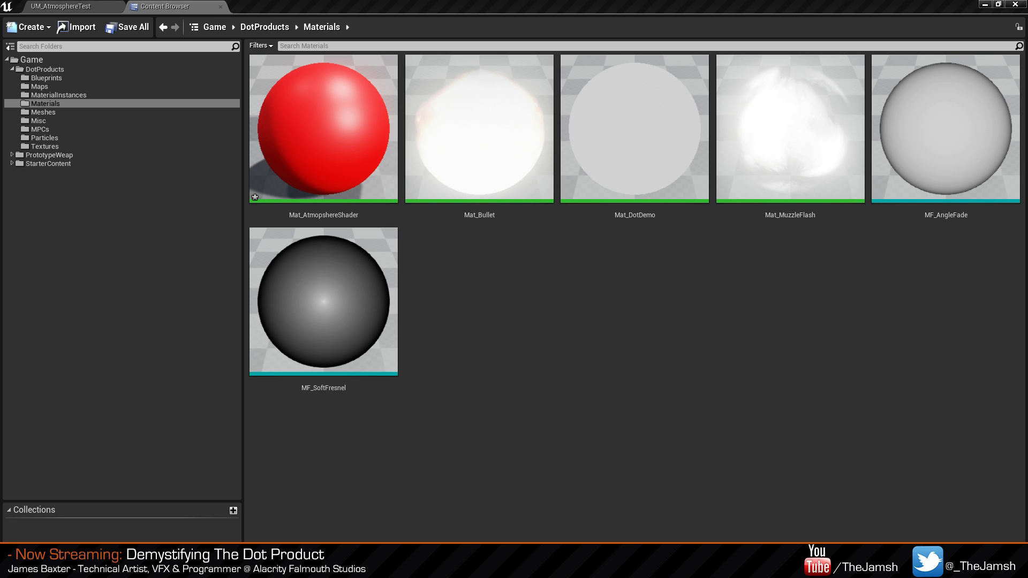
right_click(626, 309)
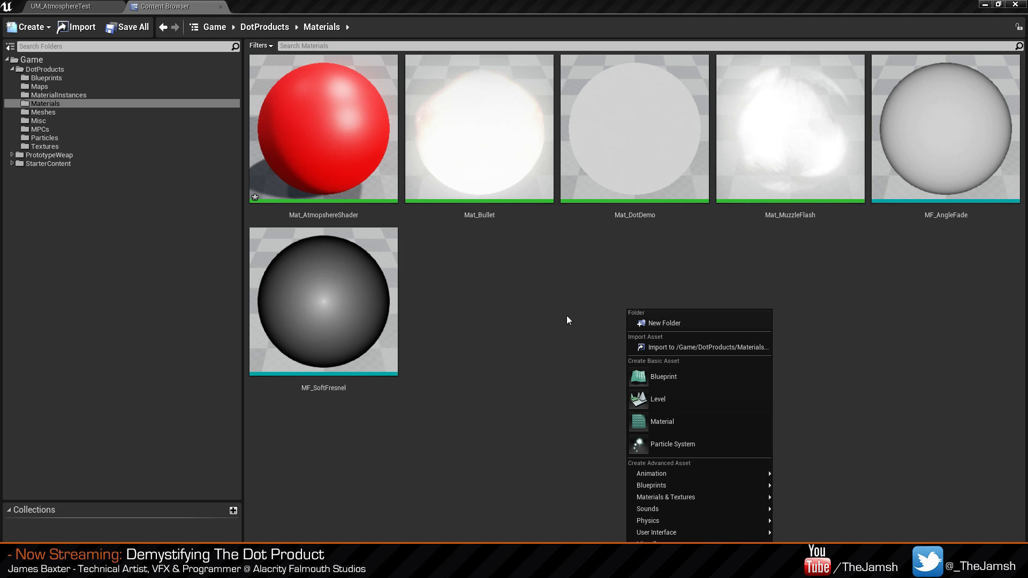
right_click(476, 316)
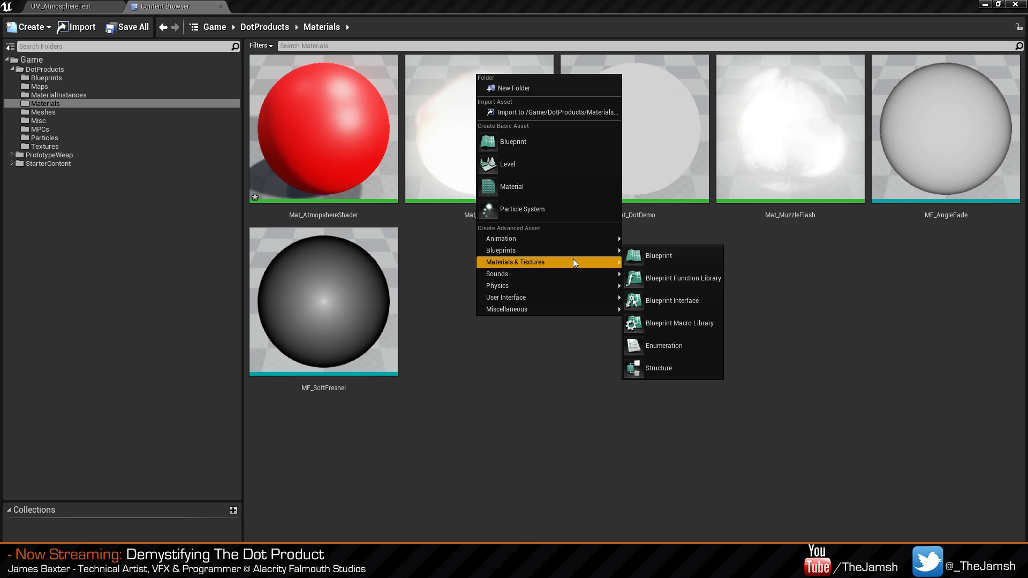
mouse_move(585, 265)
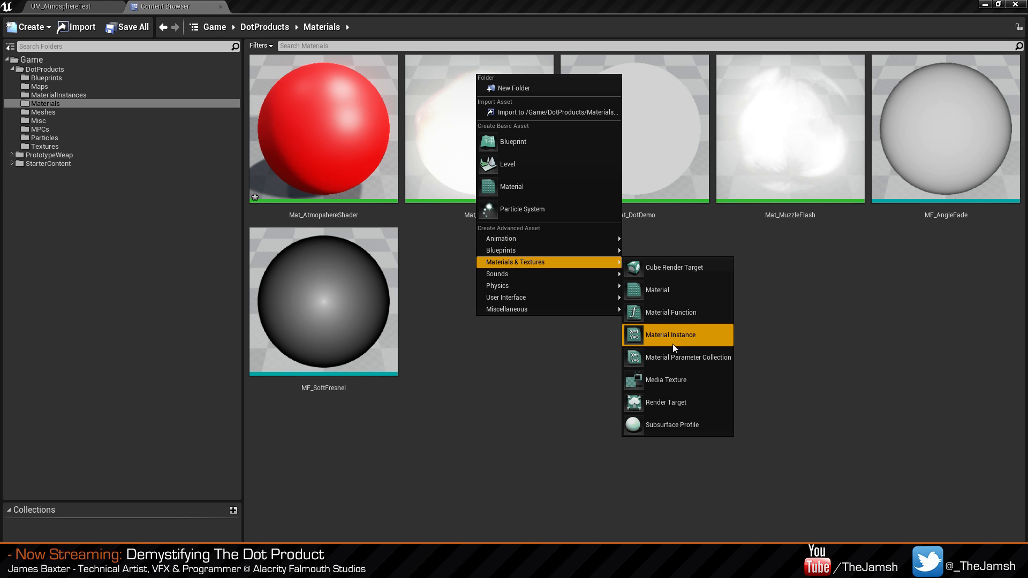
click(670, 315)
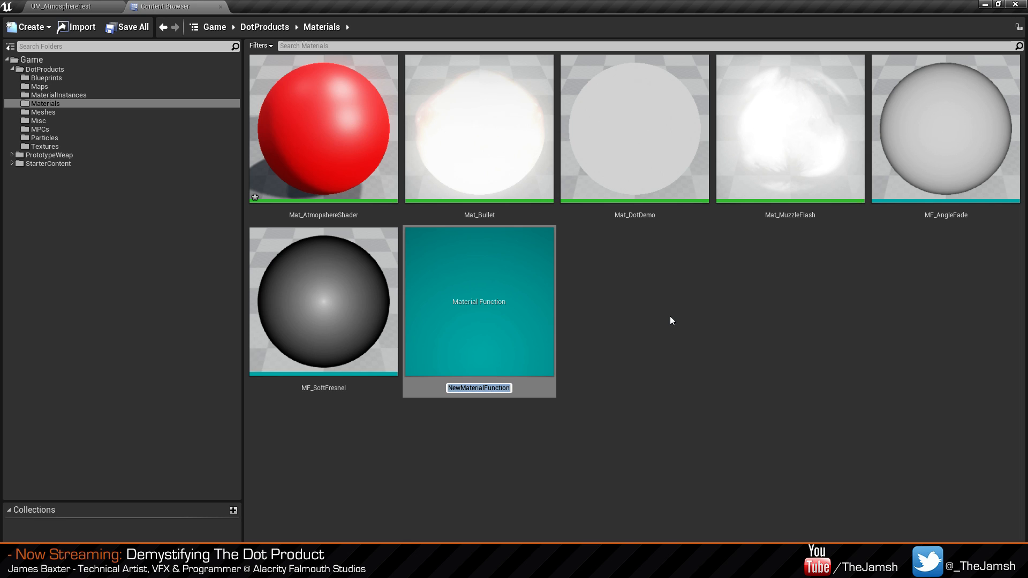
text(MF_)
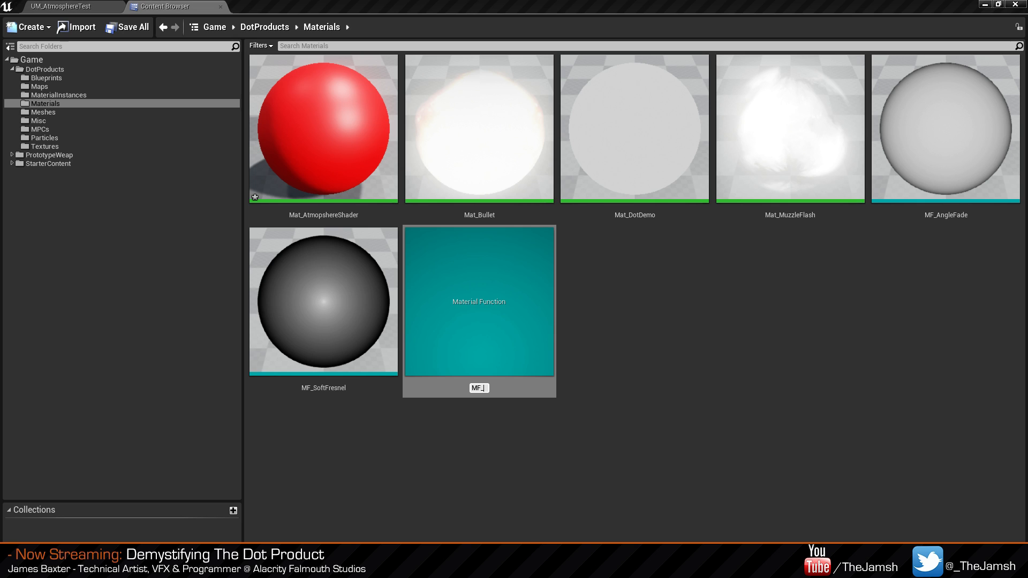
key(Escape)
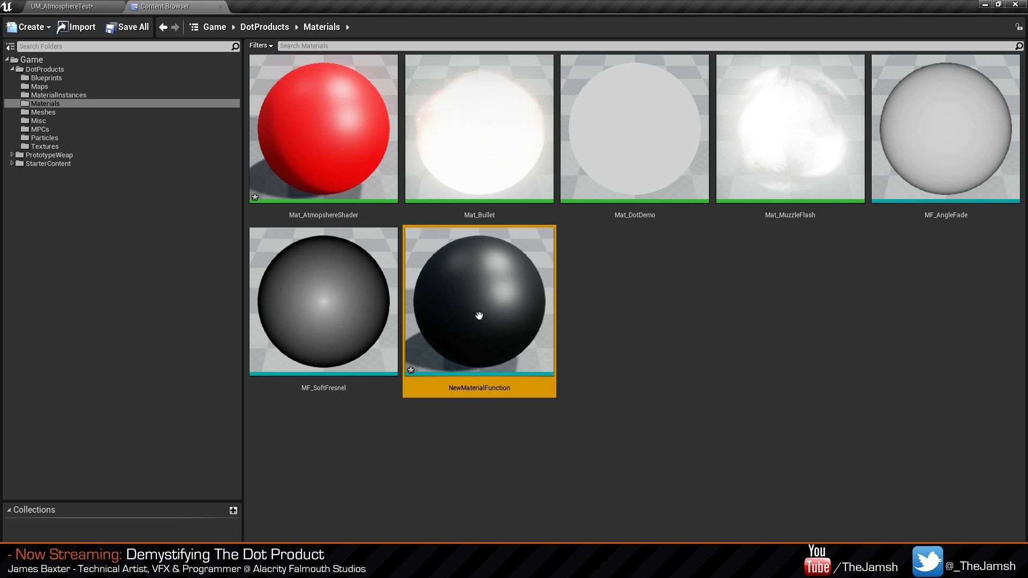
Rename the new material function to MF_LightDirection.
key(F2)
text(MF_)
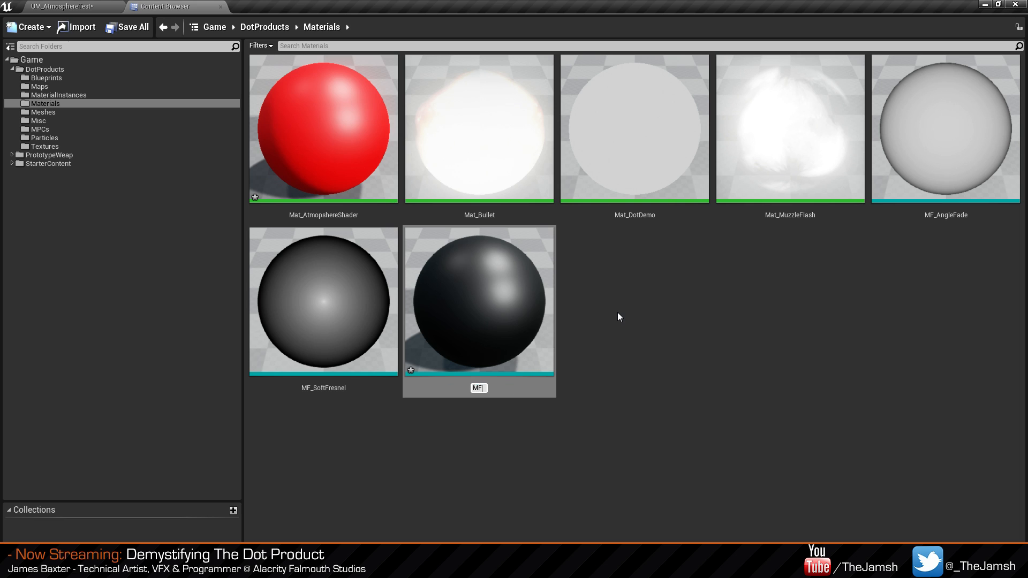
text(LightDirection)
key(Return)
click(658, 368)
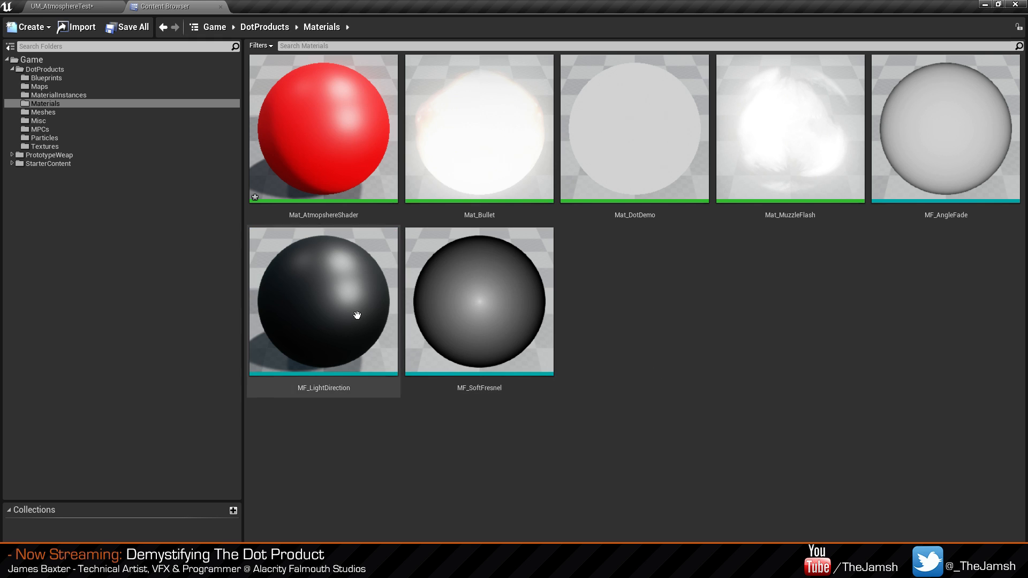
Open MF_LightDirection and rename its function output to Normalized Direction.
double_click(352, 312)
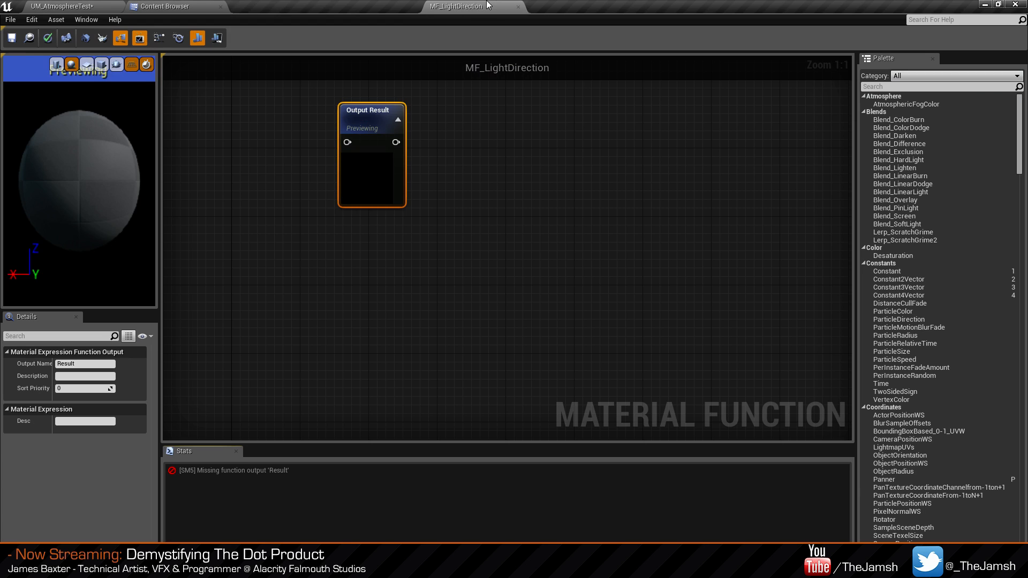
right_drag(345, 227, 579, 320)
right_drag(409, 257, 512, 275)
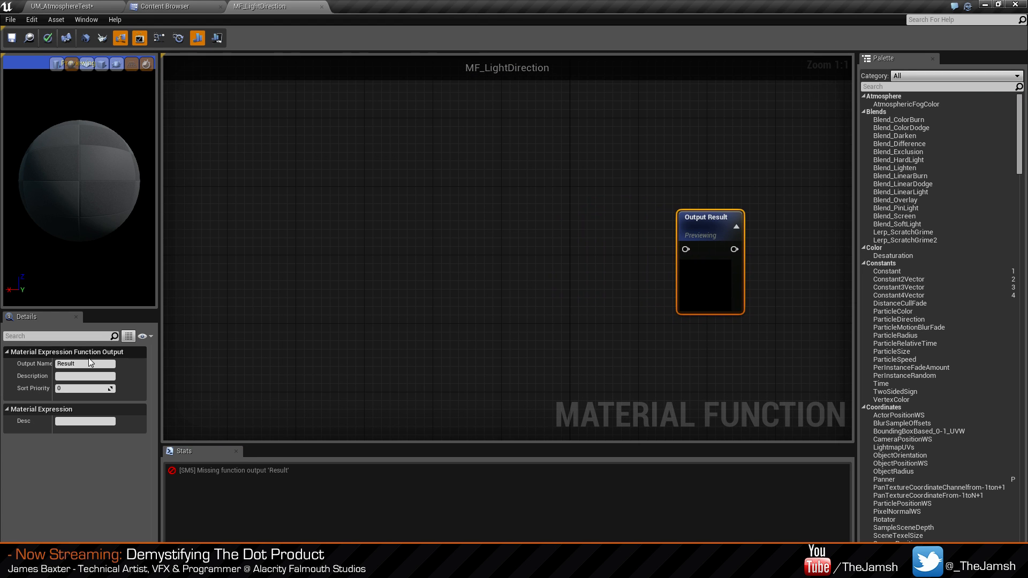
click(86, 363)
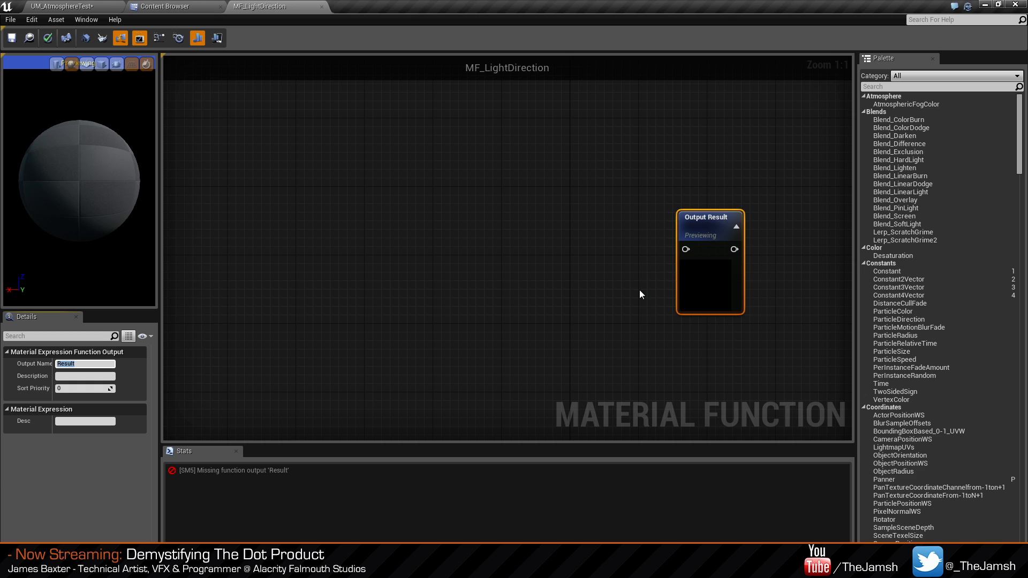
text(Normalized Direction)
key(Return)
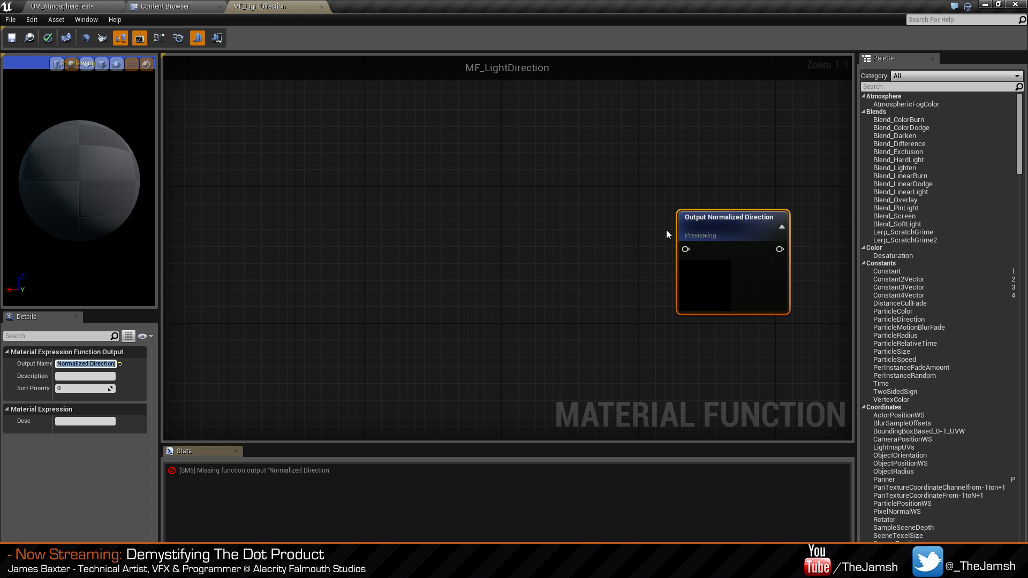
Reposition the function output node and rename it to Non Normalized Direction.
drag(741, 297, 646, 272)
click(426, 325)
right_drag(596, 285, 634, 304)
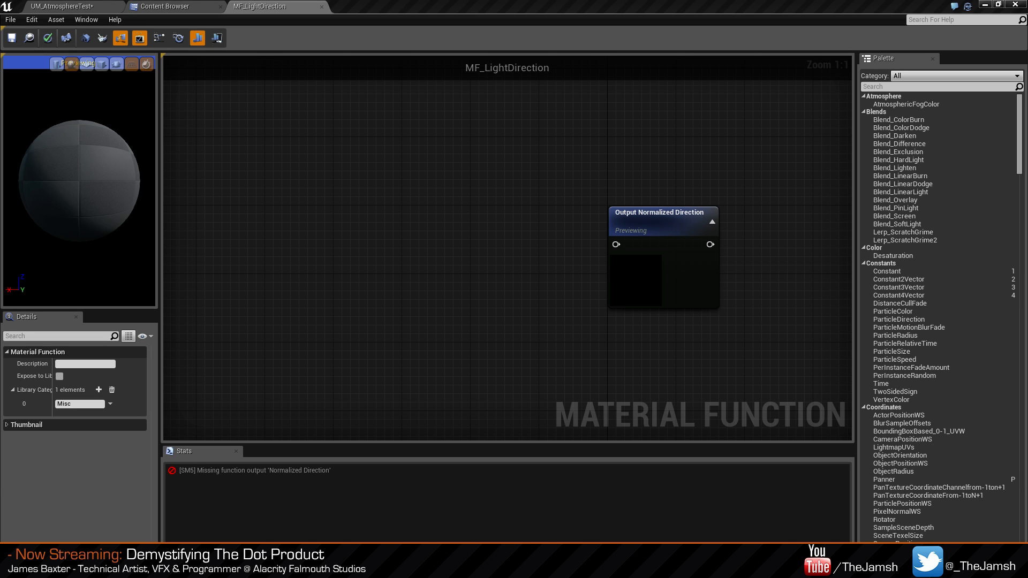
click(683, 242)
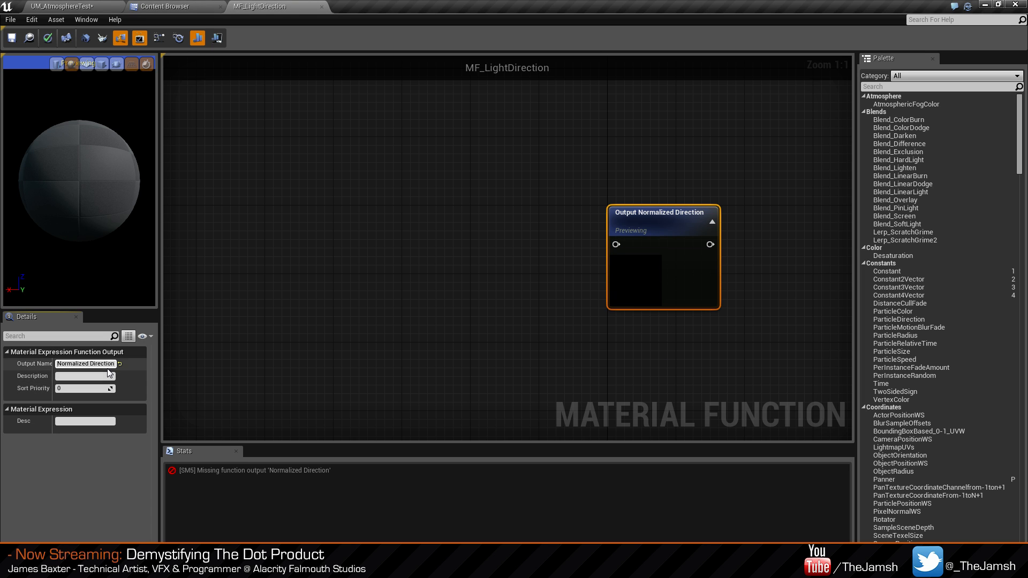
text(Non)
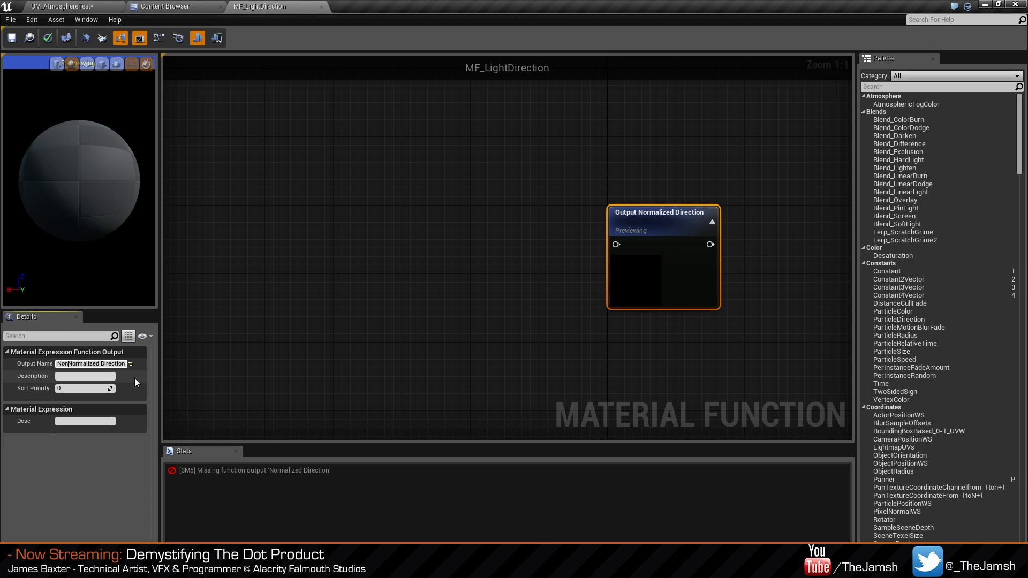
key(Return)
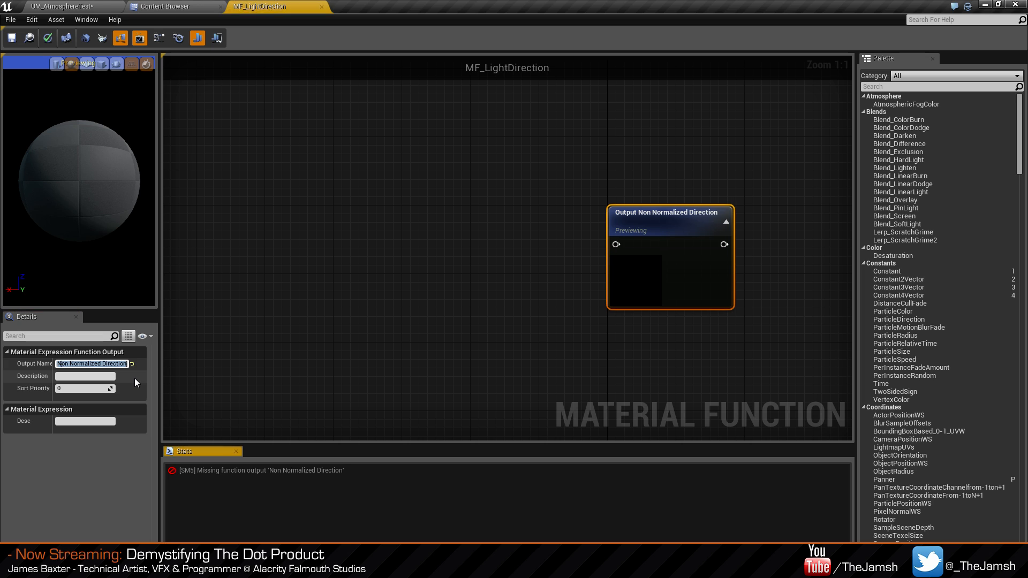
click(449, 295)
right_drag(545, 268, 602, 291)
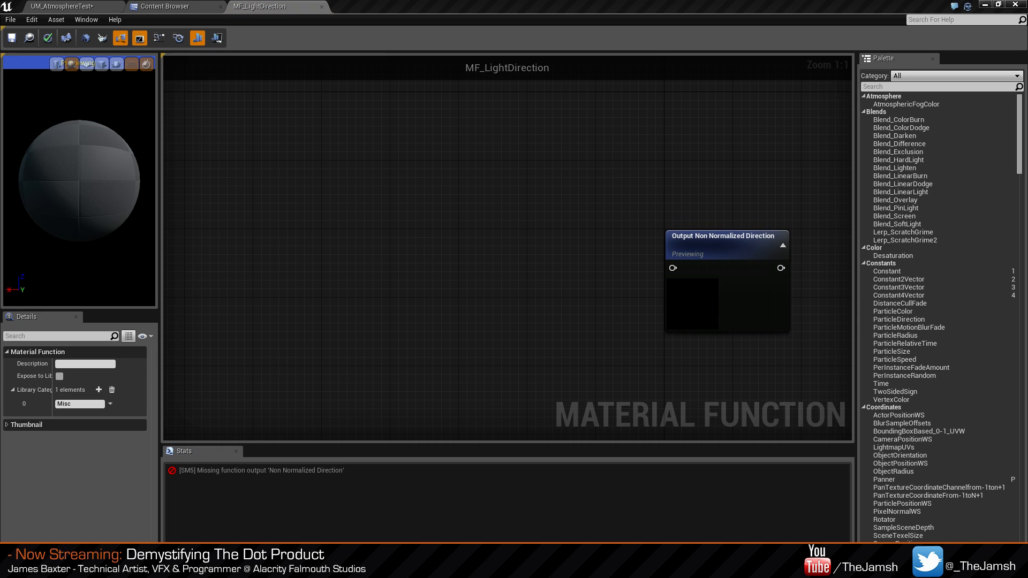
Open MPC_SunDirection from the DotProducts MPCs folder and collapse its vector parameters.
click(177, 7)
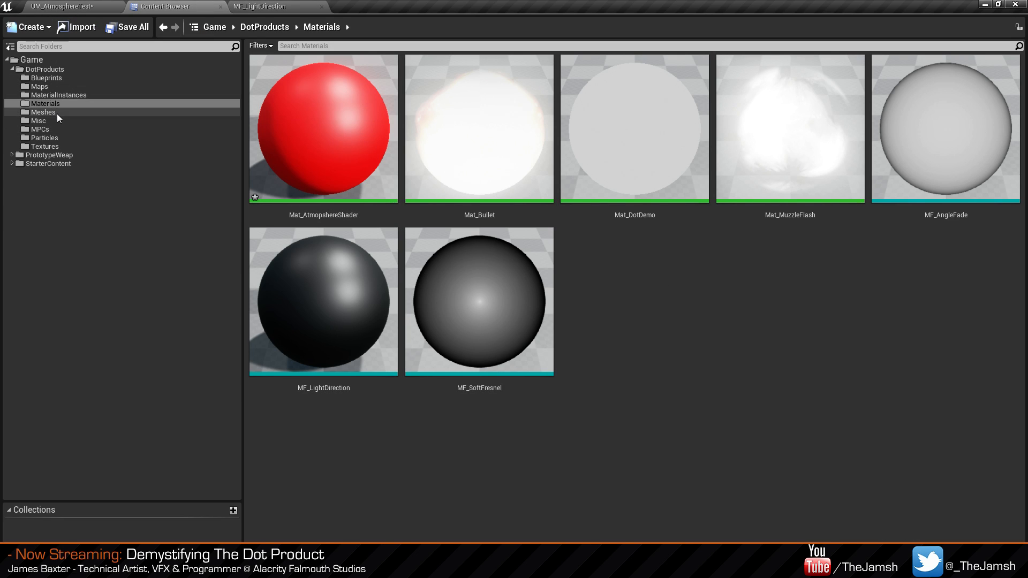
click(59, 129)
double_click(322, 156)
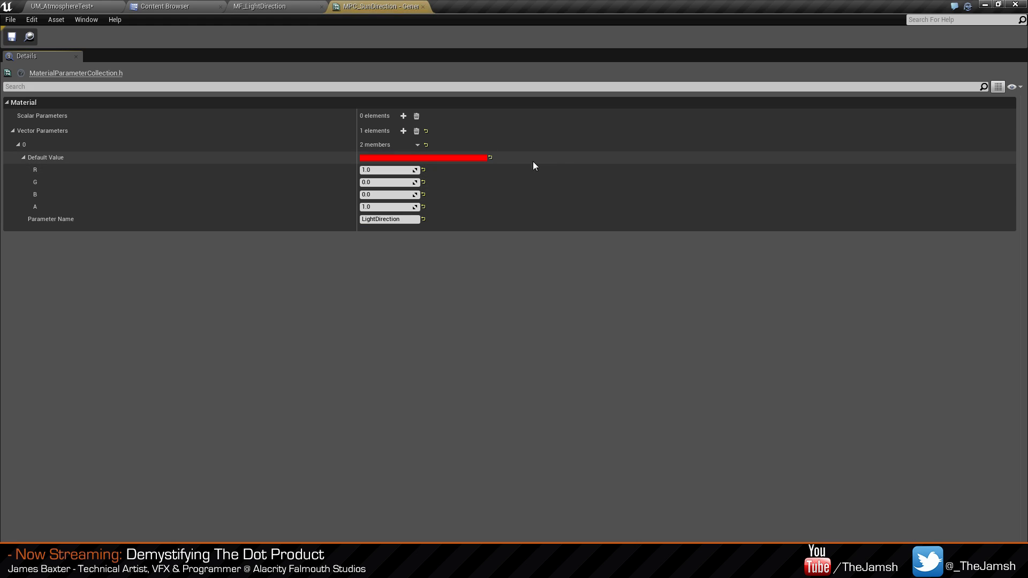
click(18, 145)
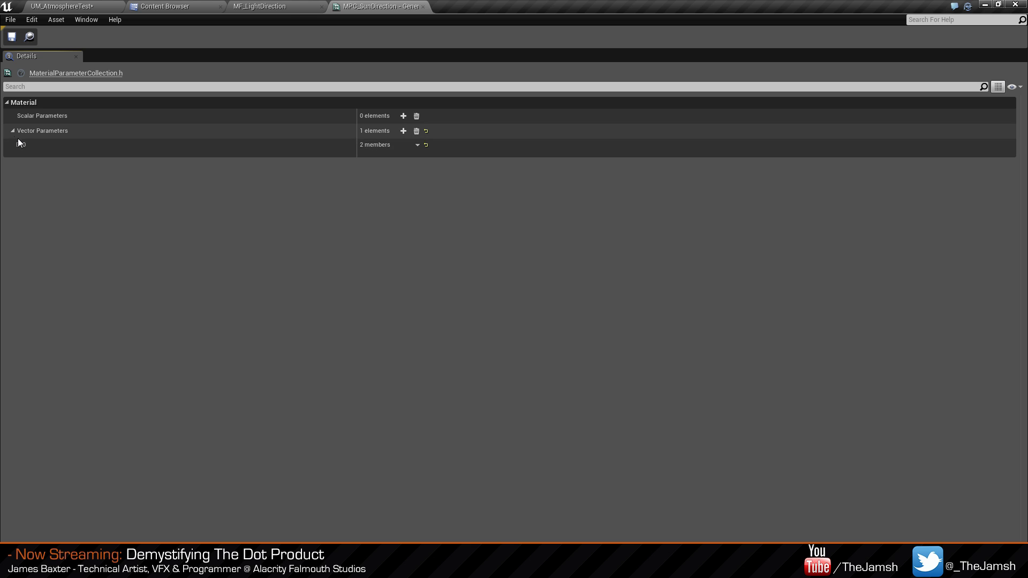
click(13, 131)
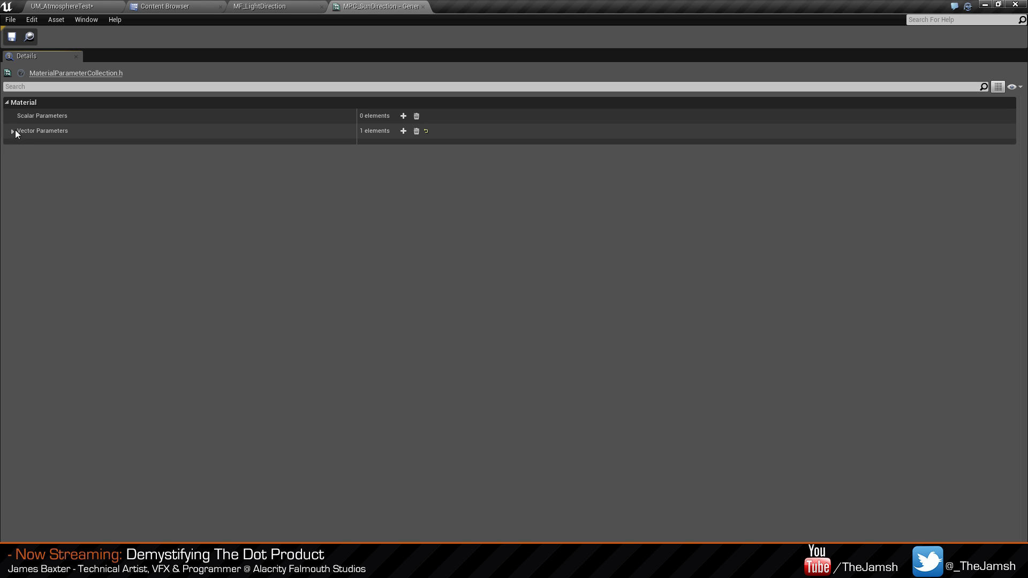
Add a scalar parameter named PlanetScale to the MPC_SunDirection collection.
click(403, 115)
click(365, 155)
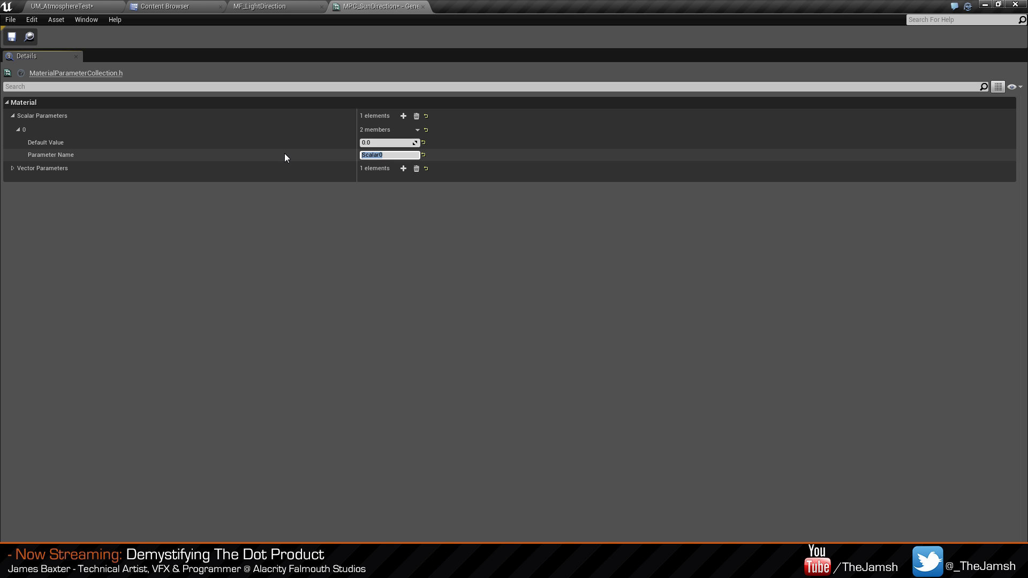
text(Earth)
key(BackSpace)
key(BackSpace)
key(BackSpace)
key(BackSpace)
text(PlanetScale)
key(shift+Tab)
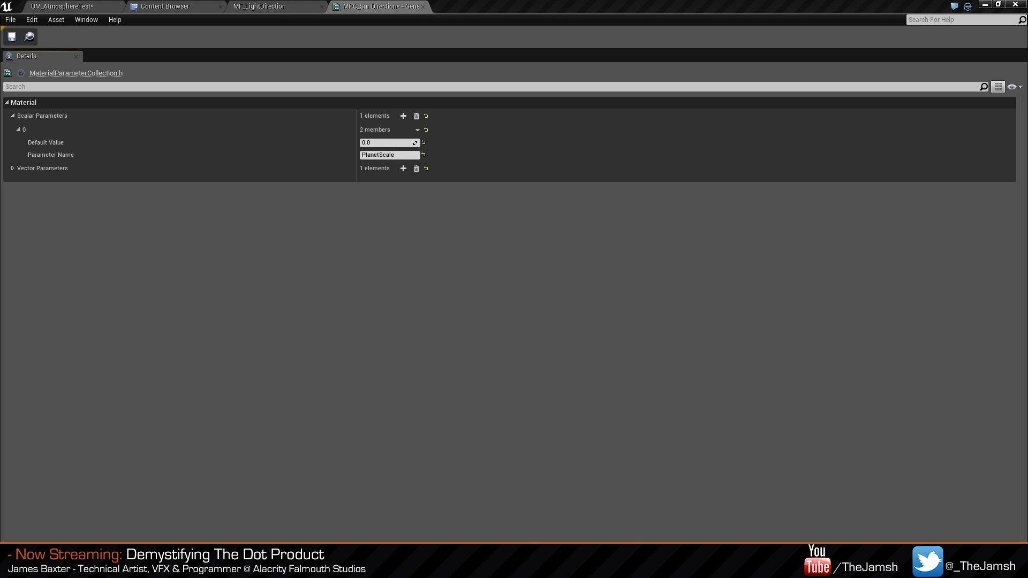
Set PlanetScale's default value to 10, then save and close the parameter collection.
click(386, 143)
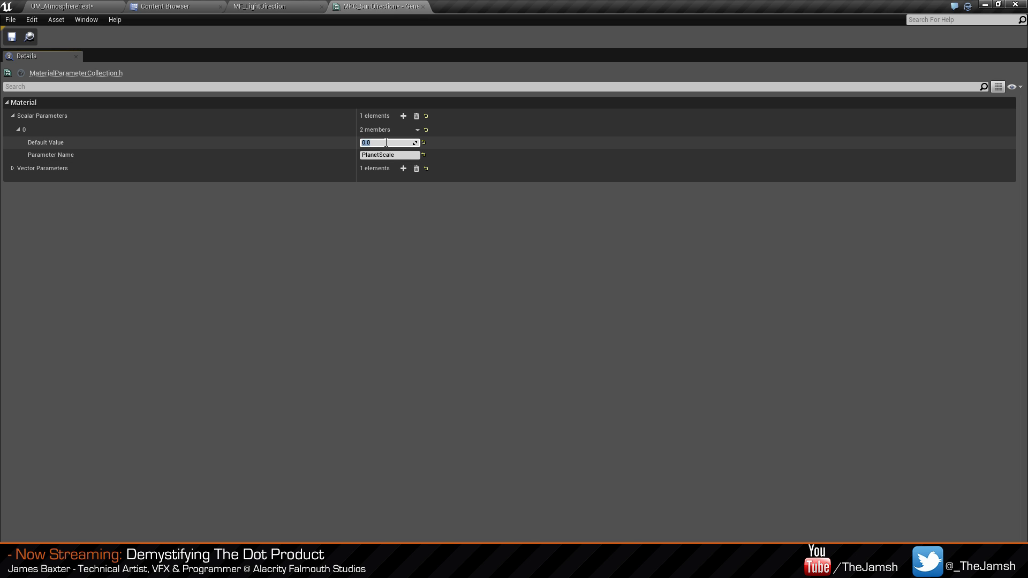
text(10)
click(12, 36)
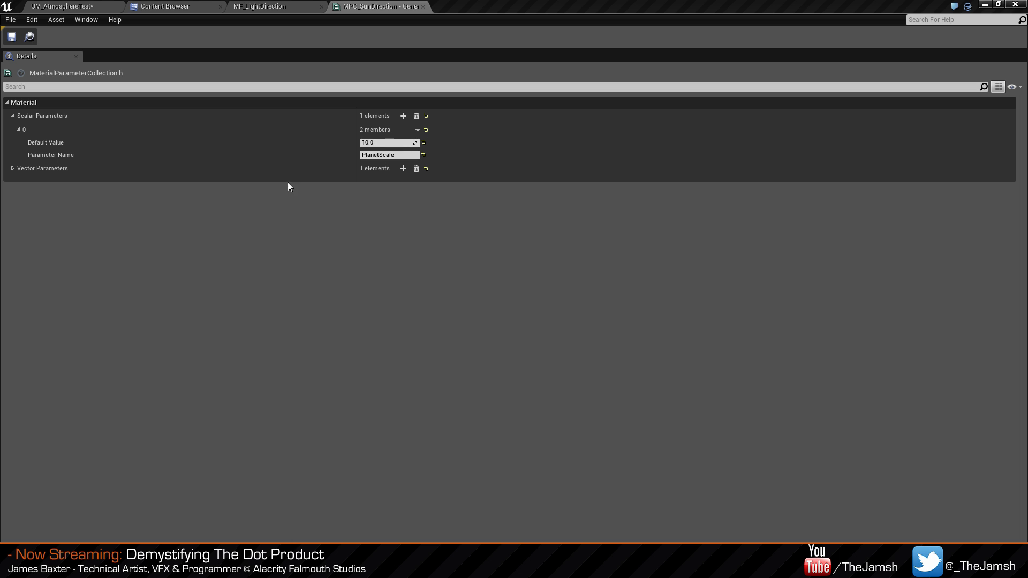
click(423, 7)
Add a Multiply node to the MF_LightDirection graph, well before the output node.
right_drag(512, 291, 544, 153)
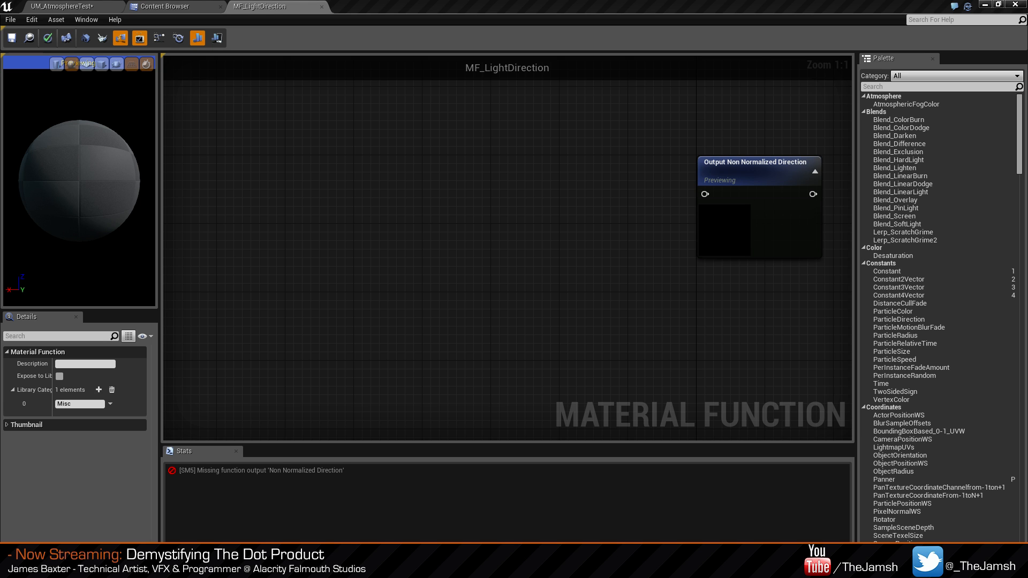
right_drag(327, 190, 444, 209)
right_drag(357, 192, 438, 206)
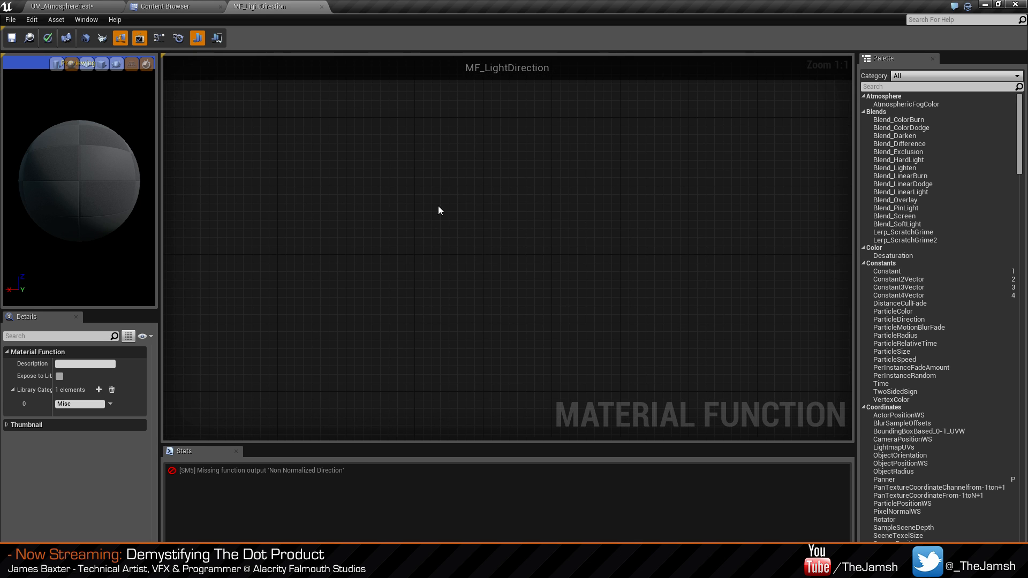
right_click(371, 193)
click(338, 165)
key(m)
click(383, 186)
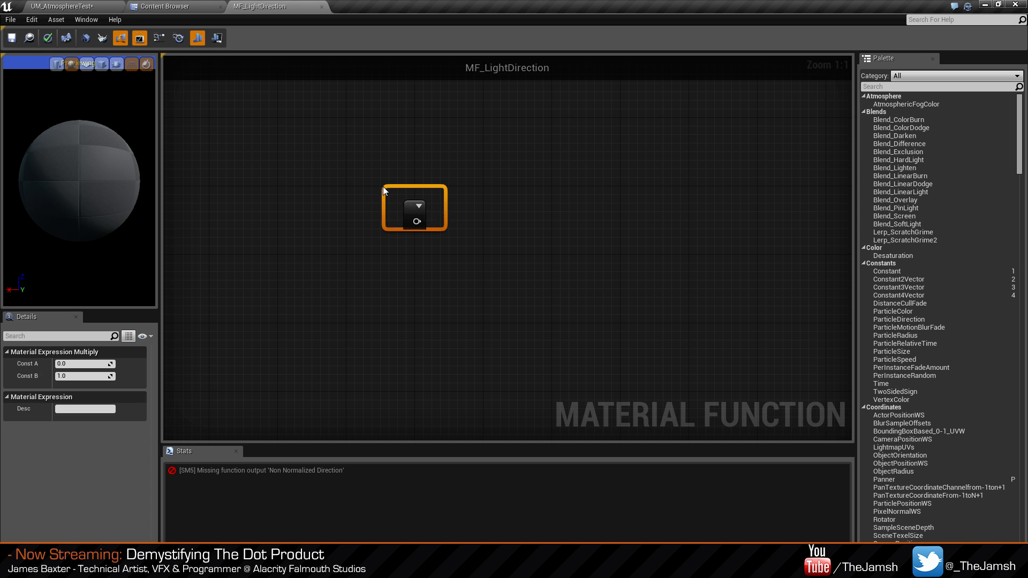
right_drag(329, 213, 370, 230)
drag(460, 219, 554, 225)
click(572, 281)
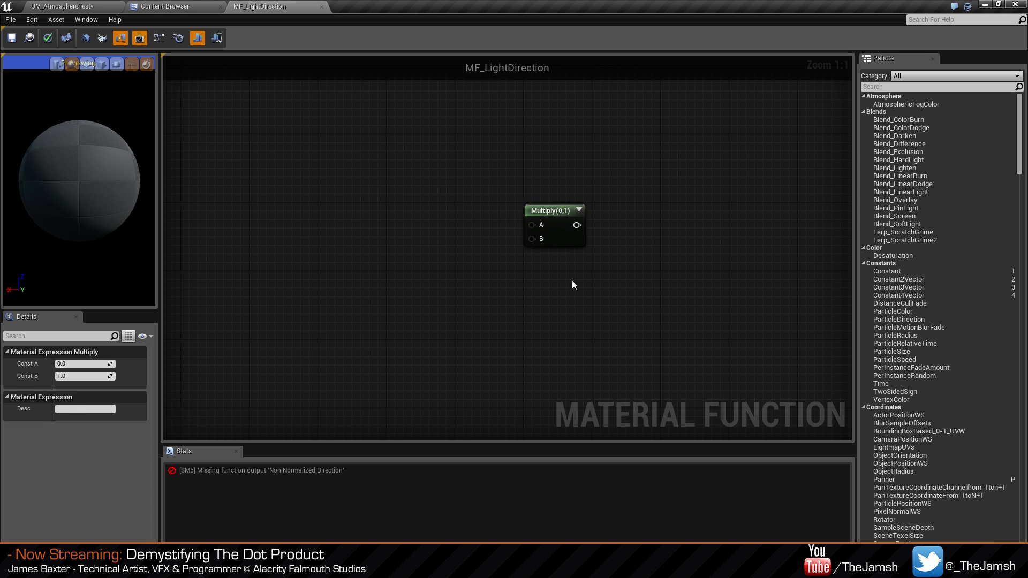
Add a Divide node and place it between the Multiply node and the output node.
key(Home)
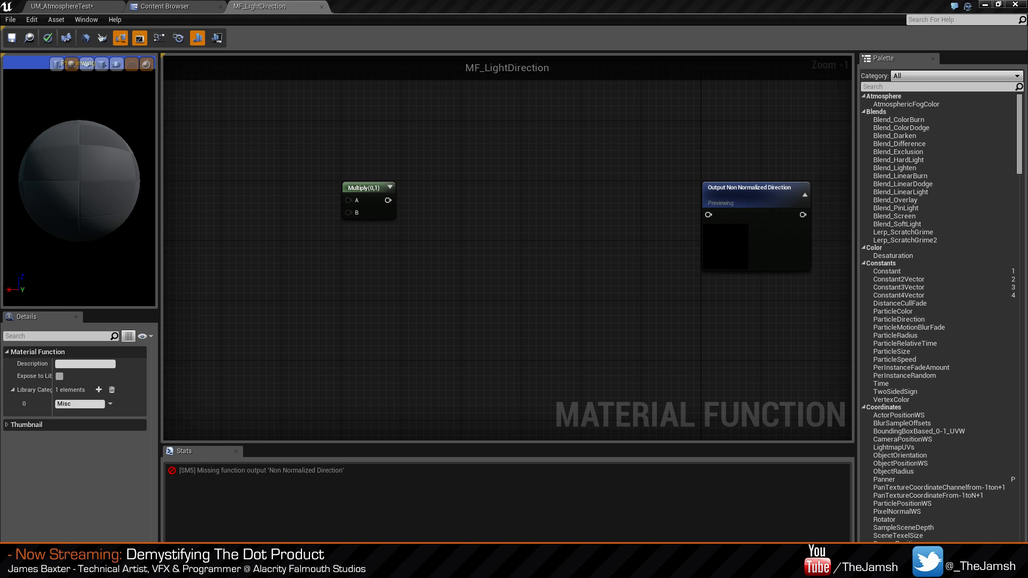
right_click(577, 236)
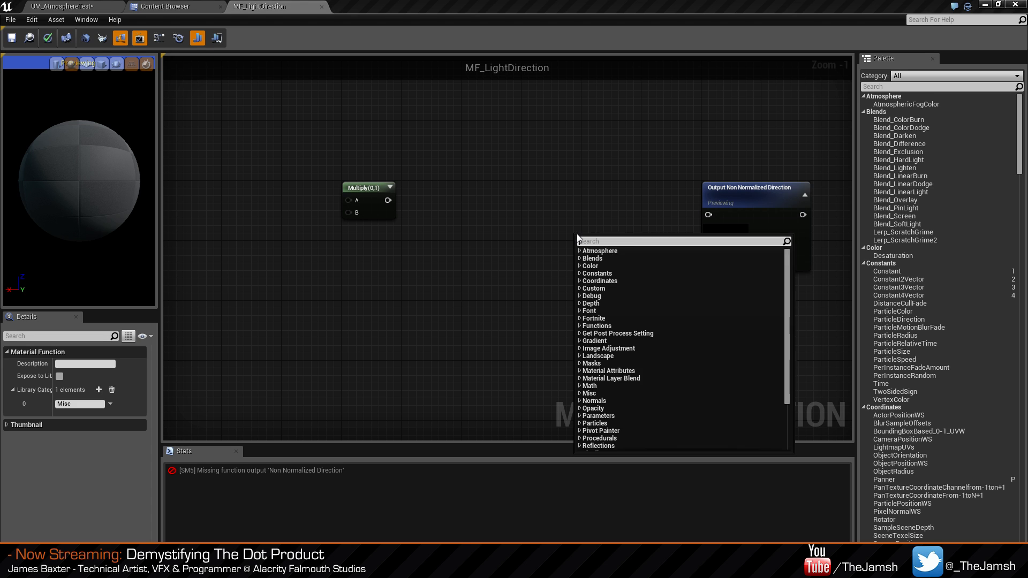
text(divide)
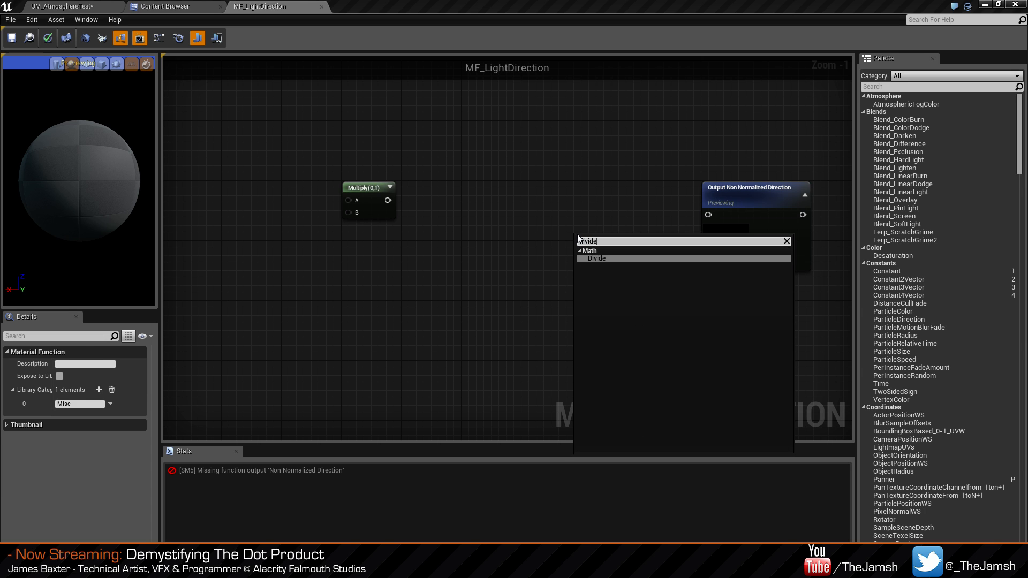
key(Return)
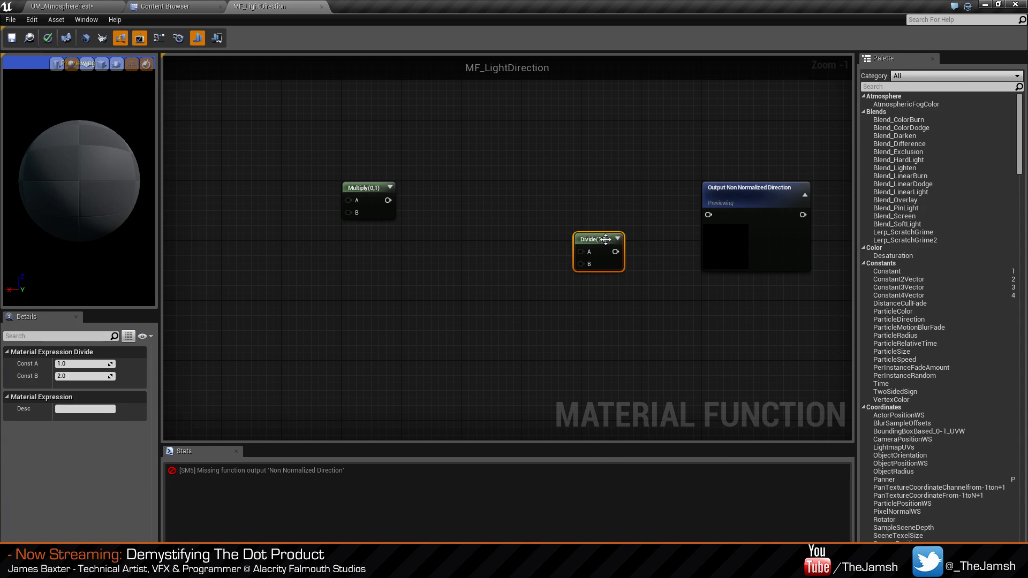
drag(606, 239, 537, 184)
click(581, 254)
right_drag(581, 255, 670, 264)
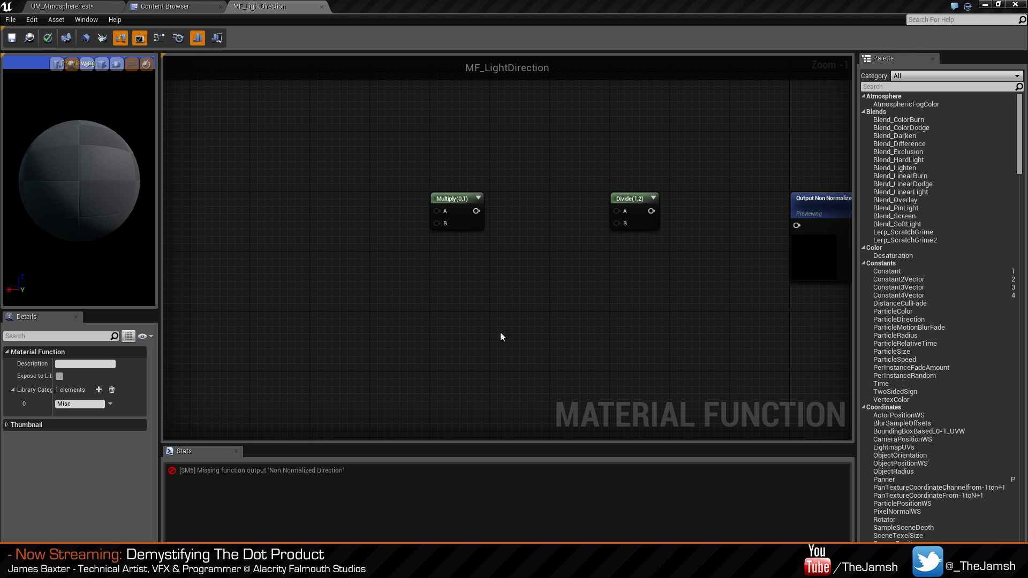
Add a second Divide node and a Subtract node below, and connect Subtract's output to that Divide's A input.
click(529, 282)
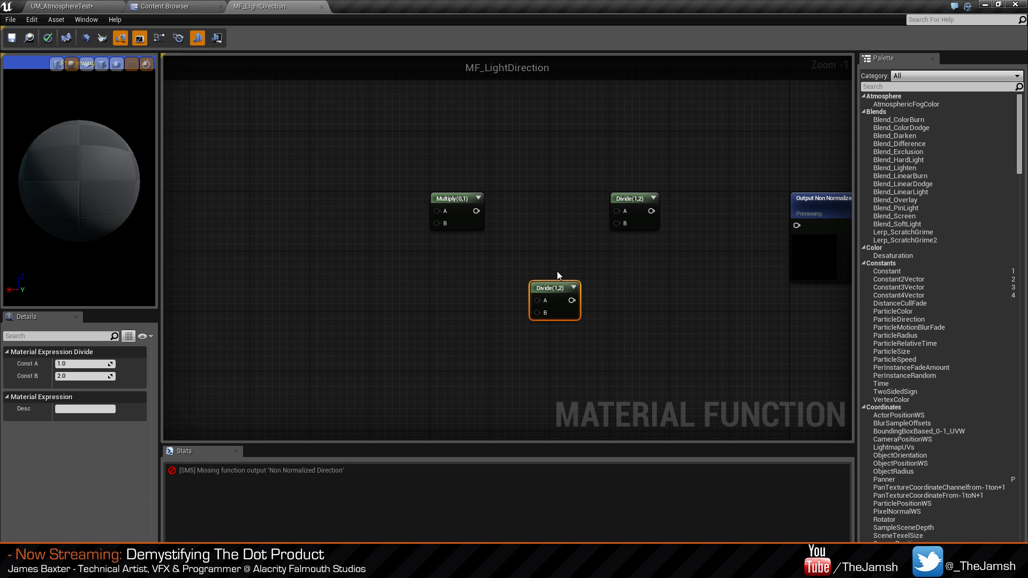
click(430, 304)
right_click(433, 305)
right_click(425, 291)
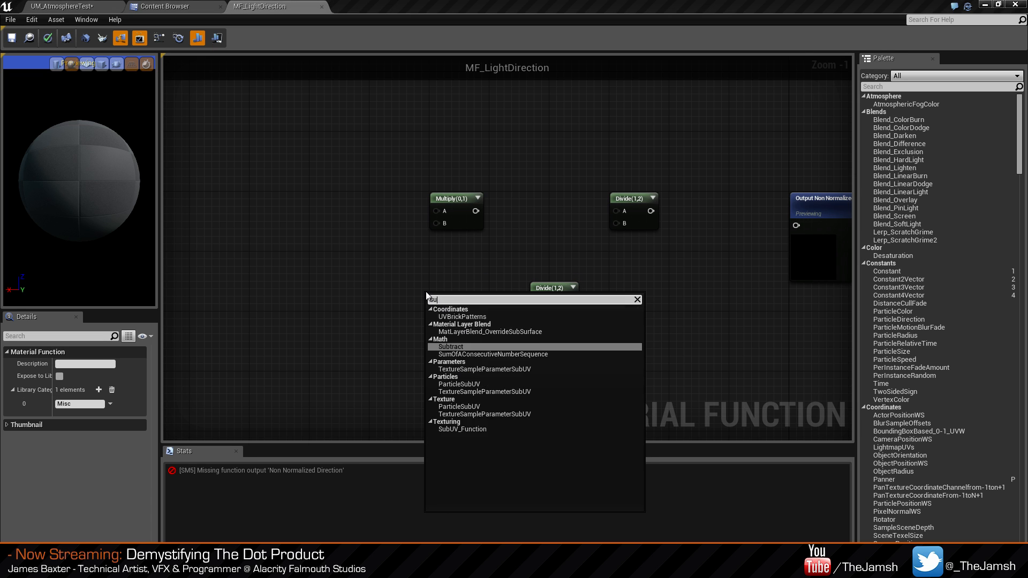
text(subtract)
key(Return)
drag(468, 326, 545, 301)
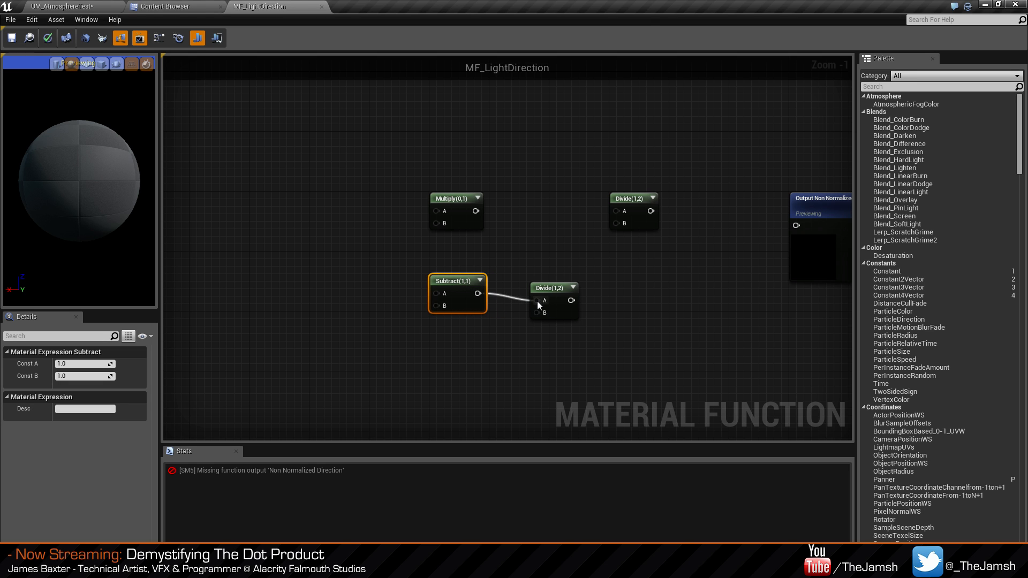
click(558, 326)
Add a CollectionParameter node for MPC_SunDirection ahead of the Multiply and Subtract nodes.
right_drag(451, 254, 593, 267)
right_click(455, 239)
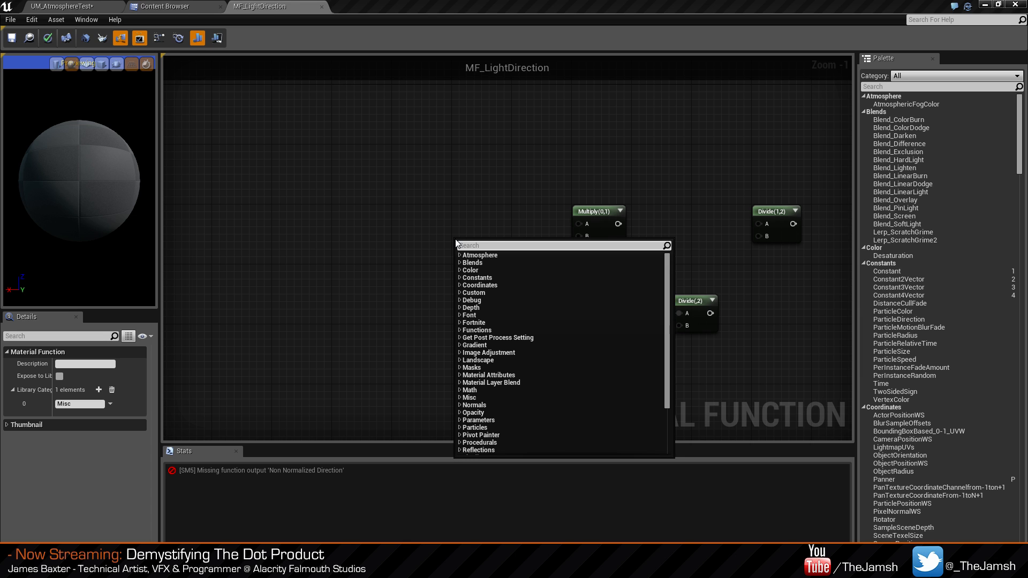
text(earth)
key(BackSpace)
key(BackSpace)
key(BackSpace)
key(BackSpace)
key(BackSpace)
text(collec)
key(Return)
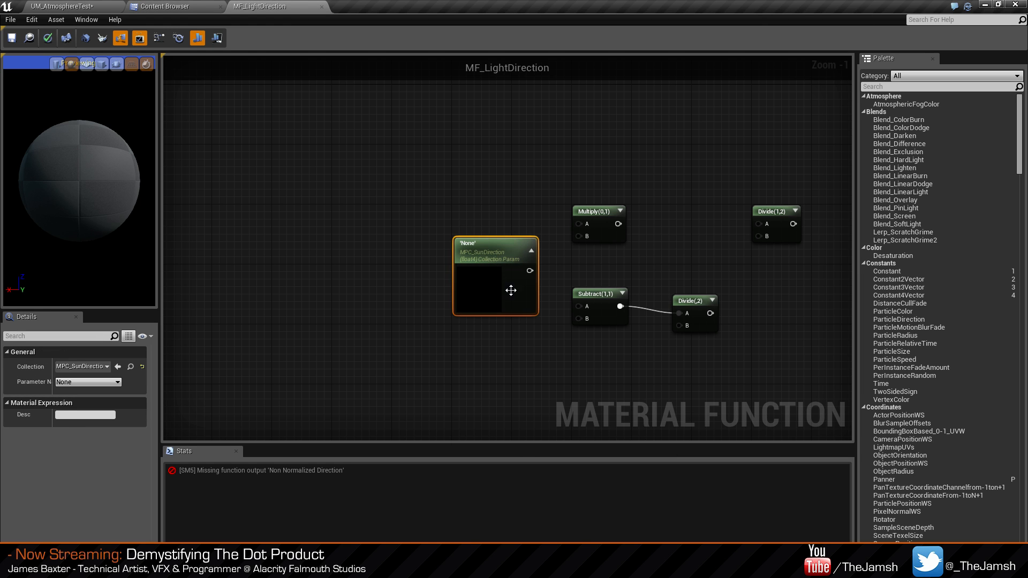
Set the collection parameter node to PlanetScale and move it further away from the Multiply node.
click(348, 346)
click(449, 273)
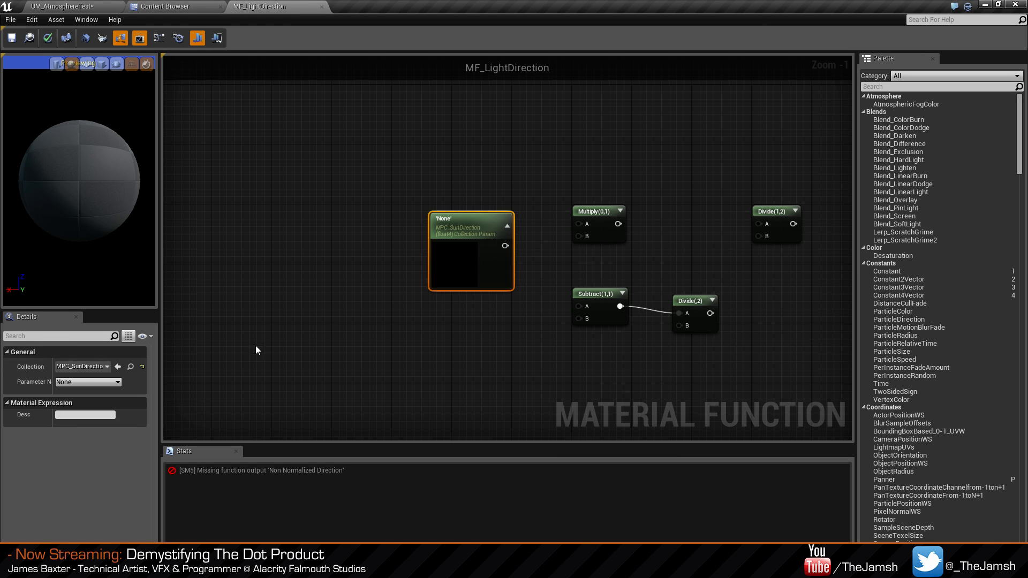
click(90, 382)
click(94, 390)
drag(483, 255, 558, 248)
click(576, 176)
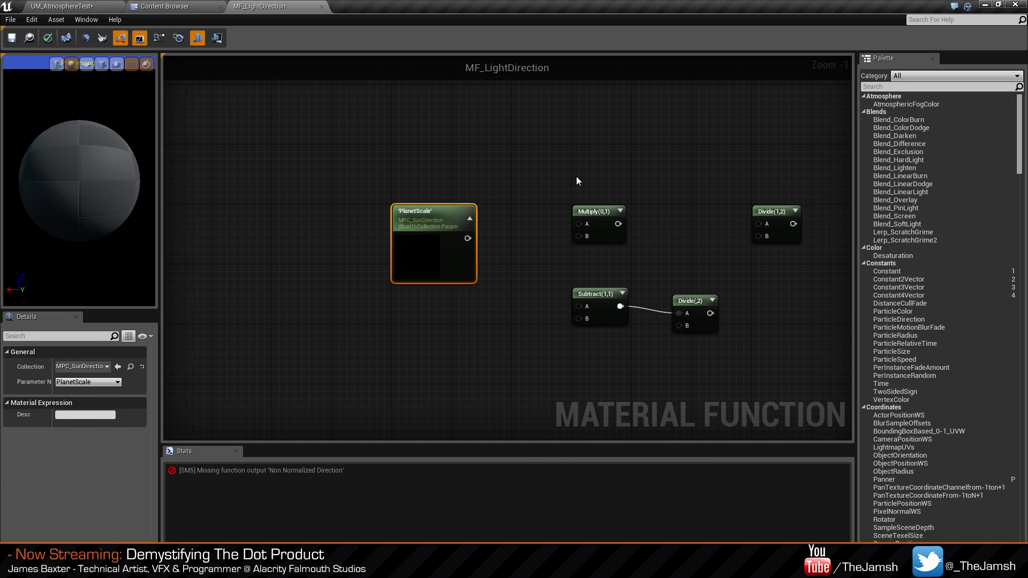
Move the Subtract node directly beneath Multiply and shift the PlanetScale node lower in the graph.
right_drag(552, 191, 544, 167)
drag(613, 292, 612, 255)
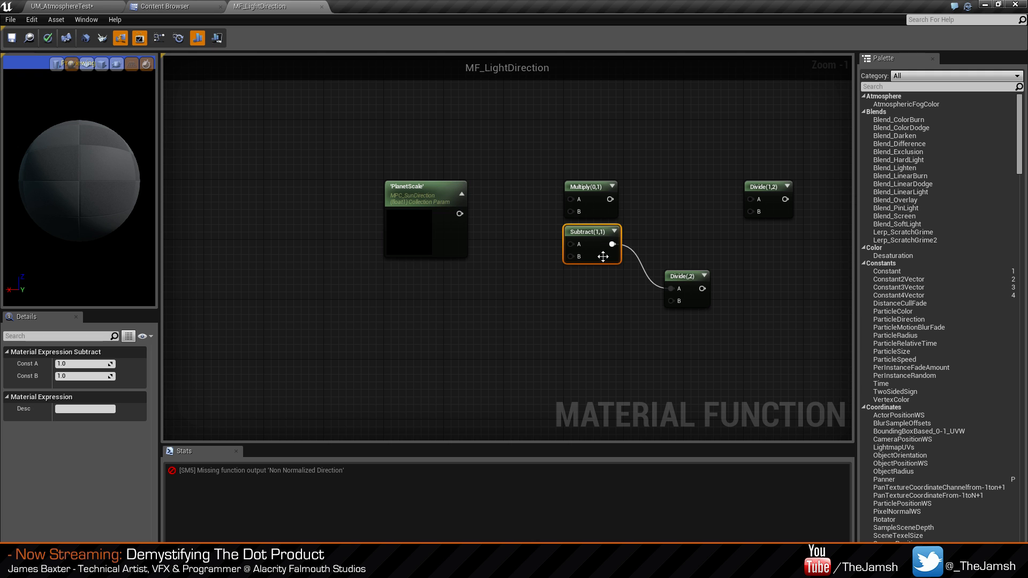
drag(442, 243, 435, 362)
click(478, 266)
Add an ActorPositionWS node above the PlanetScale node.
right_drag(478, 266, 560, 282)
right_click(434, 238)
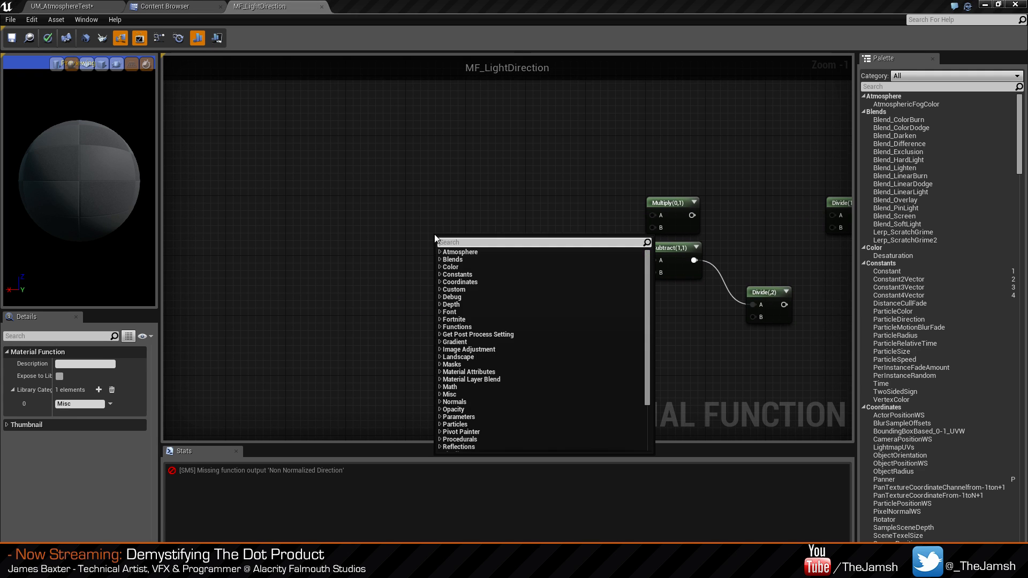
text(actor)
key(Return)
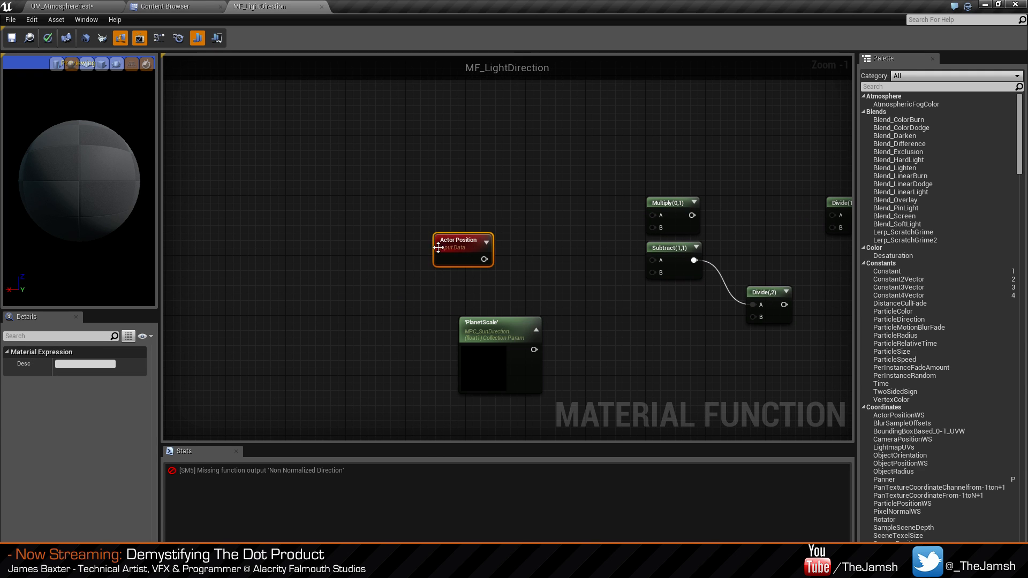
Add a WorldPosition node directly above the Actor Position node.
right_click(456, 283)
text(actor)
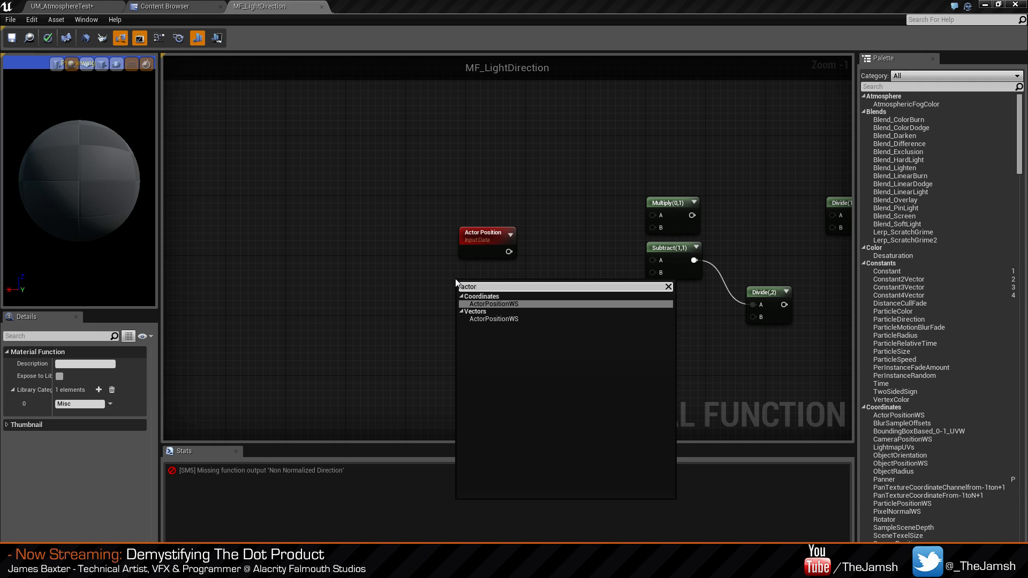
key(BackSpace)
key(BackSpace)
key(BackSpace)
key(BackSpace)
text(bsolu)
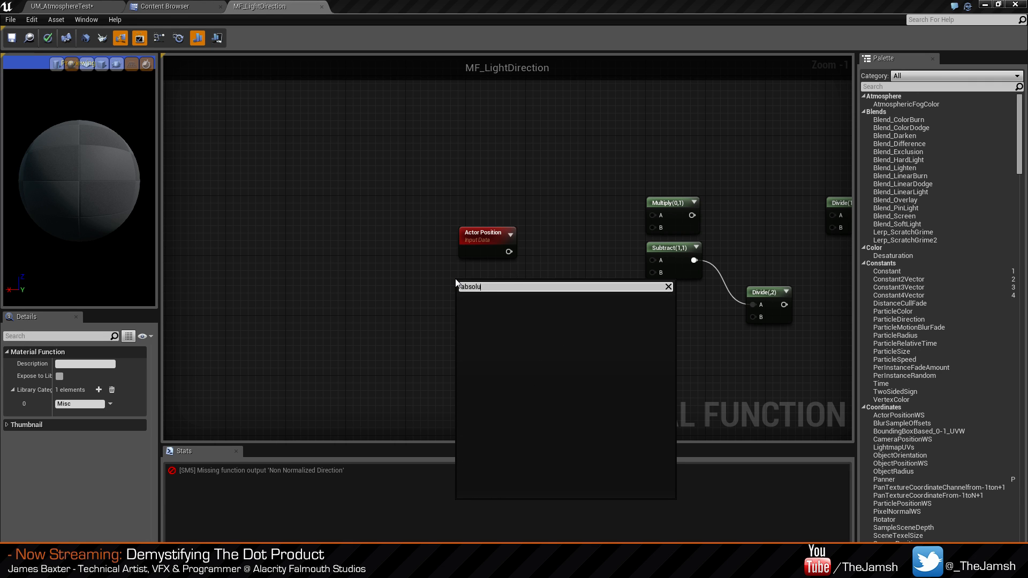
text(te world)
key(ctrl+a)
text(world pos)
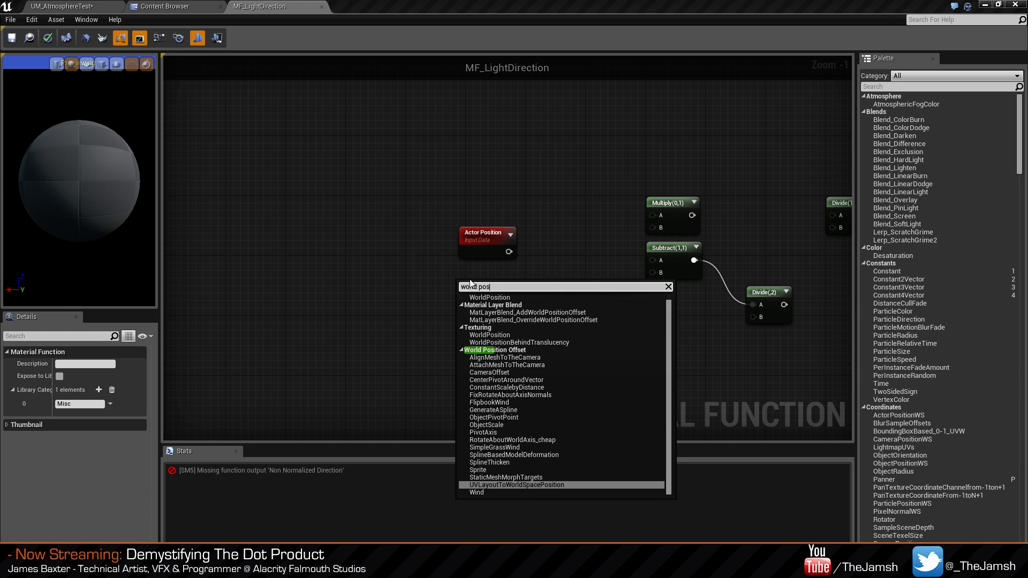
click(507, 298)
drag(507, 299, 482, 207)
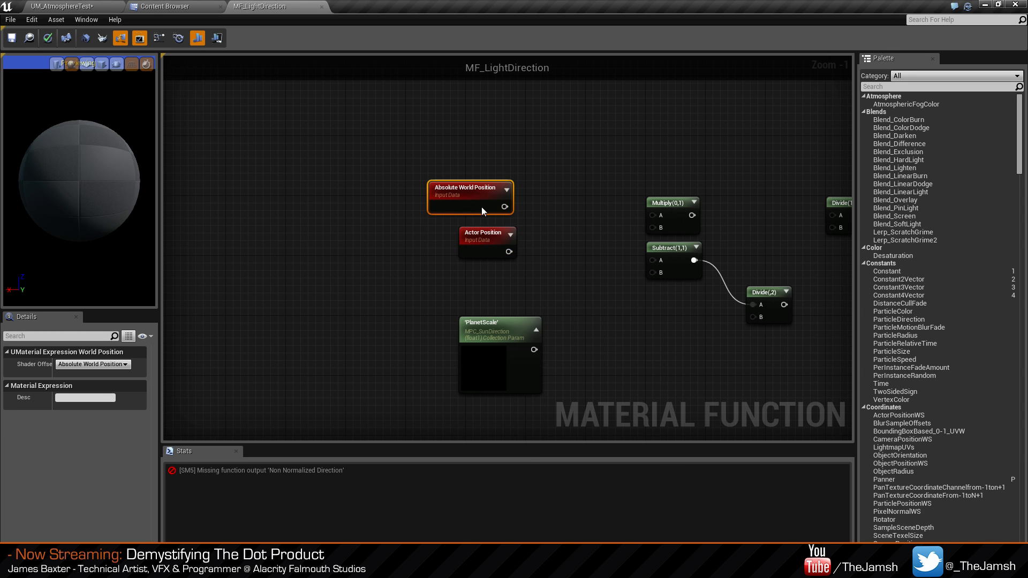
Shift the Absolute World Position and Actor Position nodes down together, closer to the PlanetScale node.
drag(525, 289, 483, 229)
click(527, 235)
click(539, 278)
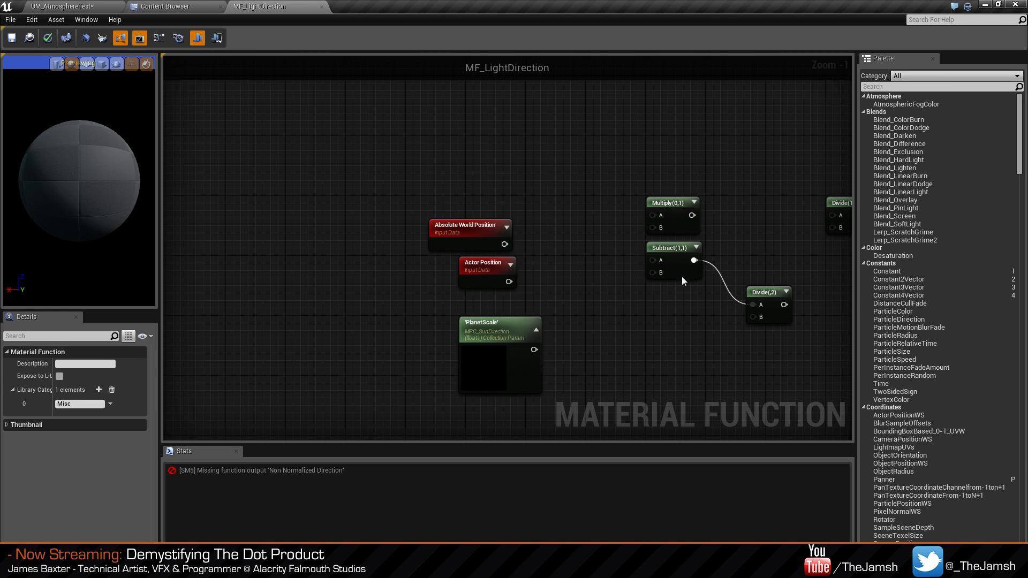
Place Subtract beside the position nodes and connect Absolute World Position to A and Actor Position to B.
drag(682, 276, 505, 244)
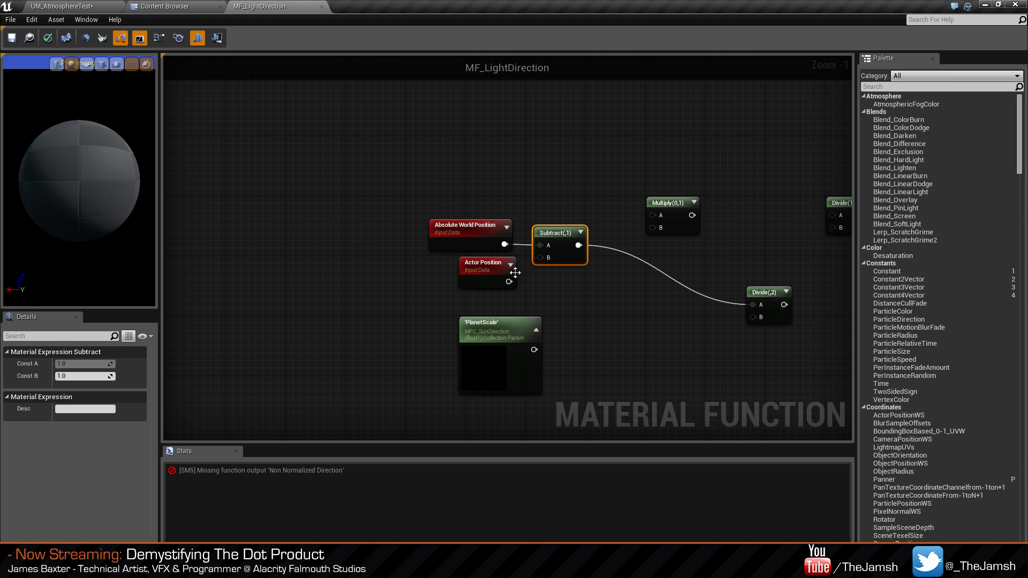
click(515, 272)
drag(516, 279, 542, 269)
Move Divide beside Subtract, connect PlanetScale to its B input, and collapse and align the PlanetScale node beneath Actor Position.
drag(514, 355, 611, 291)
click(528, 315)
click(618, 332)
right_drag(618, 332, 665, 334)
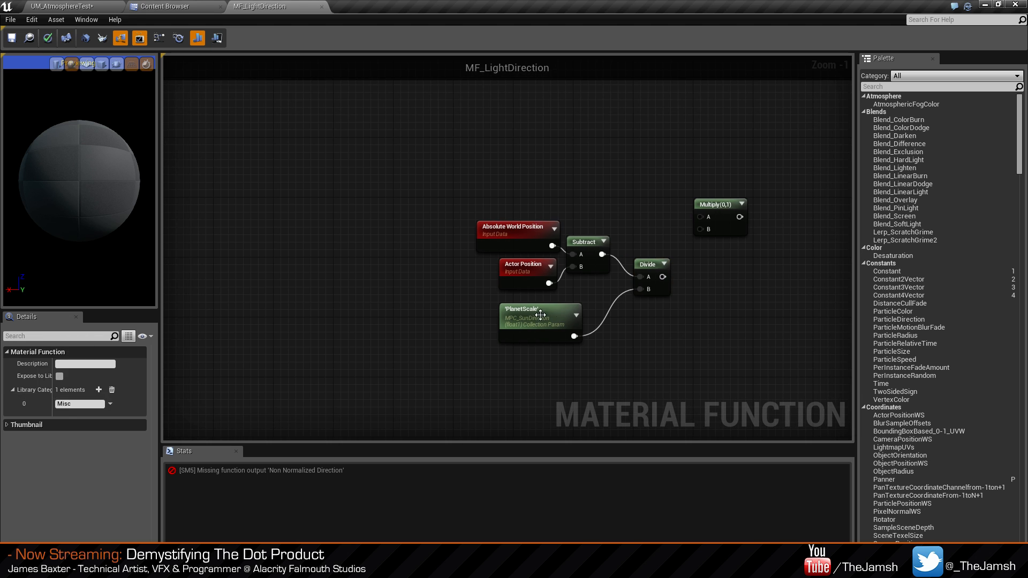
drag(532, 312, 509, 309)
click(718, 332)
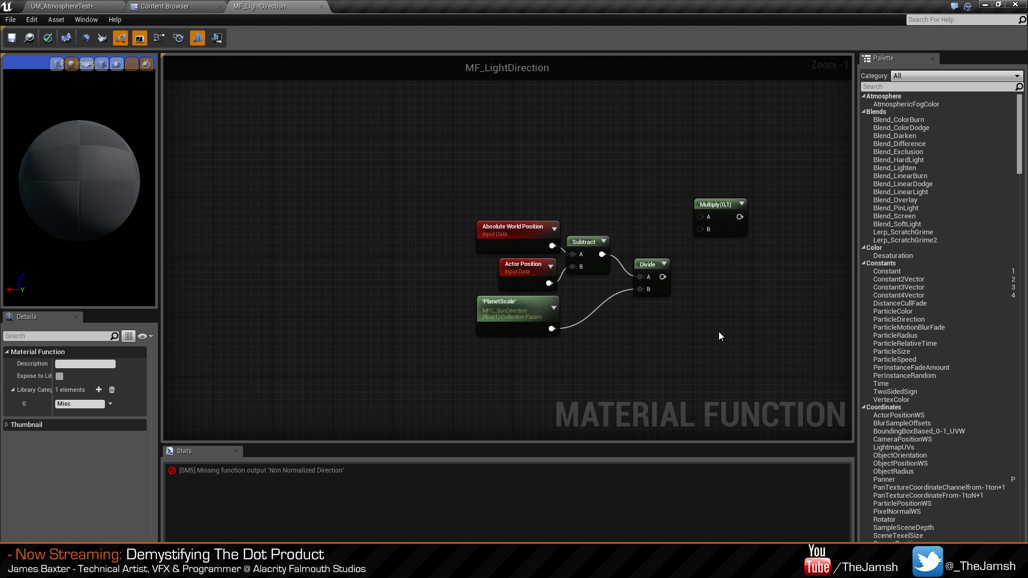
right_drag(718, 332, 695, 328)
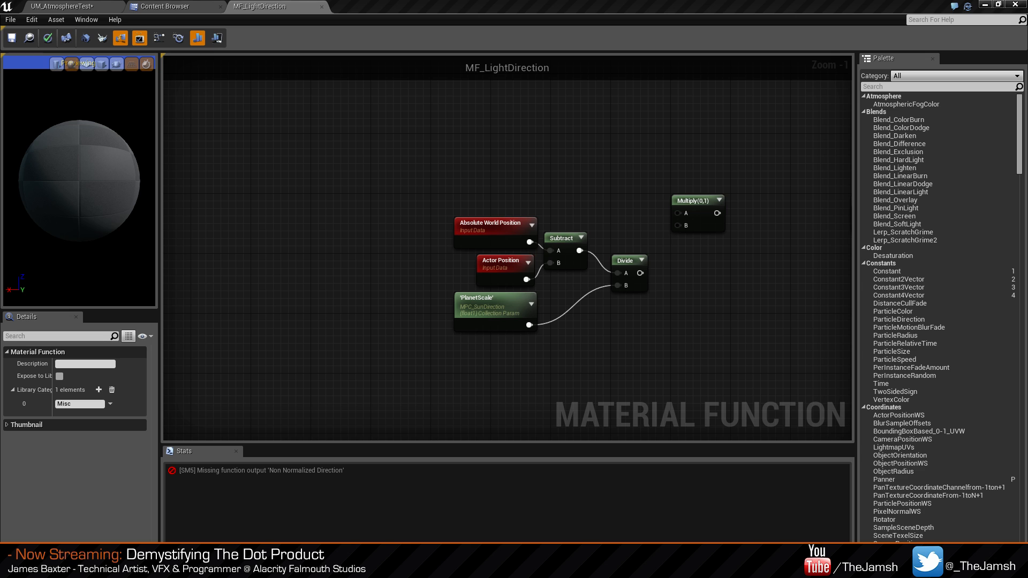
Add a FunctionInput node above the position nodes and set its input type to Function Input Scalar.
right_click(512, 138)
text(ip)
key(BackSpace)
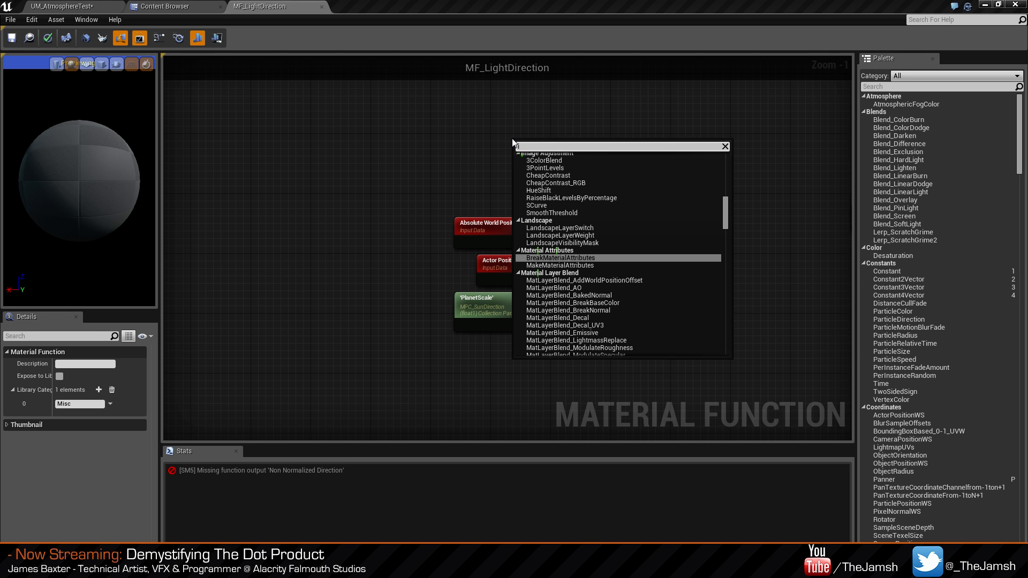
text(nput)
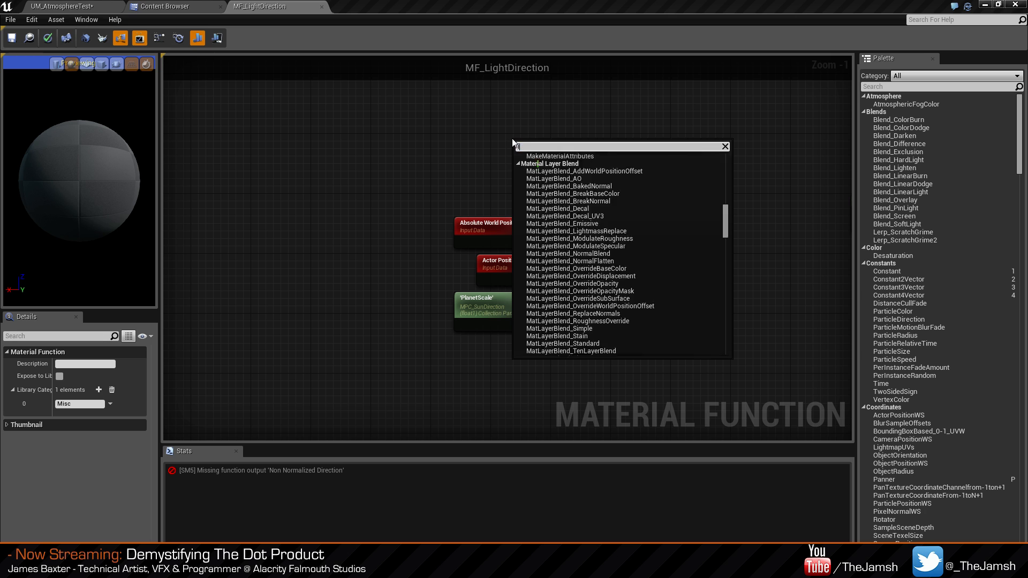
key(Return)
click(92, 388)
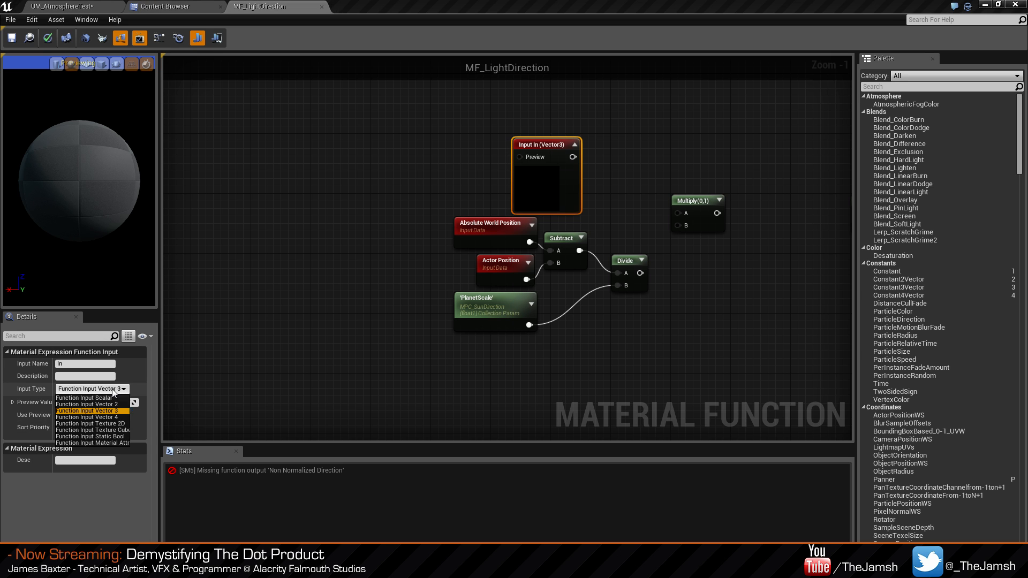
click(96, 398)
Collapse the scalar input node's preview and place it just above the Absolute World Position node.
drag(557, 197, 521, 195)
click(527, 140)
drag(502, 144, 508, 172)
click(506, 158)
Name the scalar function input Bias.
click(485, 185)
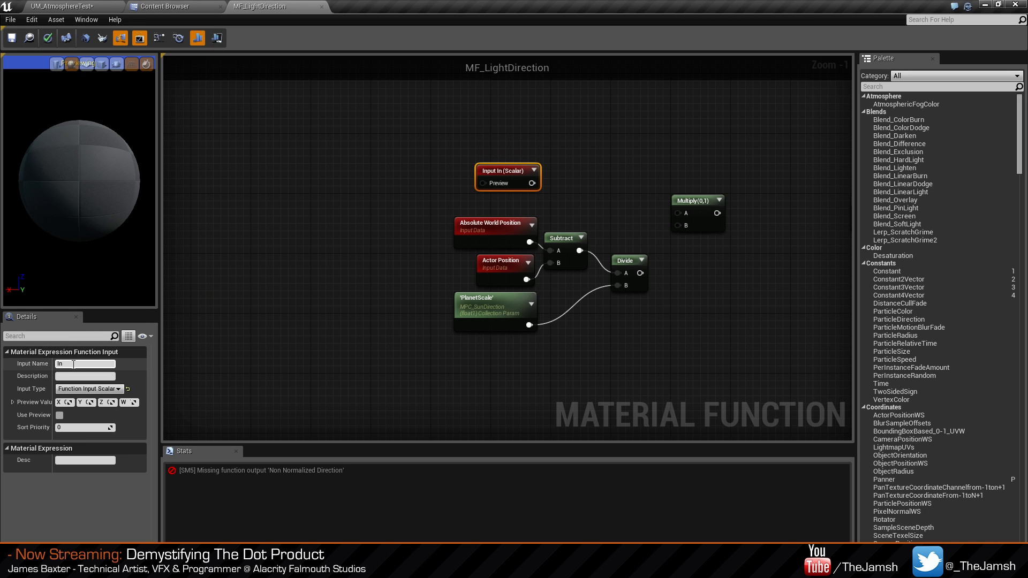
click(8, 364)
text(Bias)
key(Return)
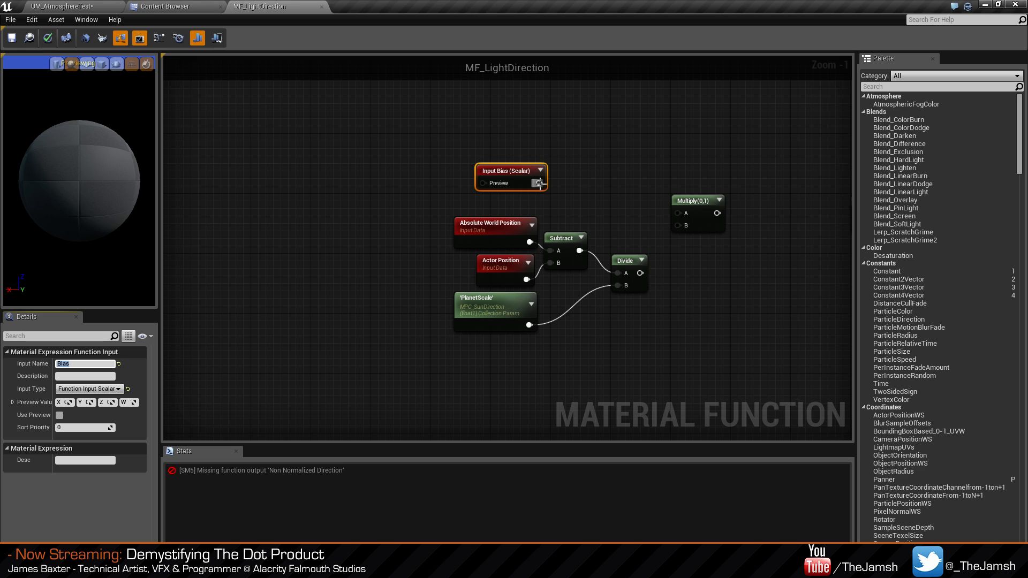
Connect PlanetScale to Multiply's A input and Bias to its B input, and place Multiply directly above Divide.
drag(539, 183, 529, 325)
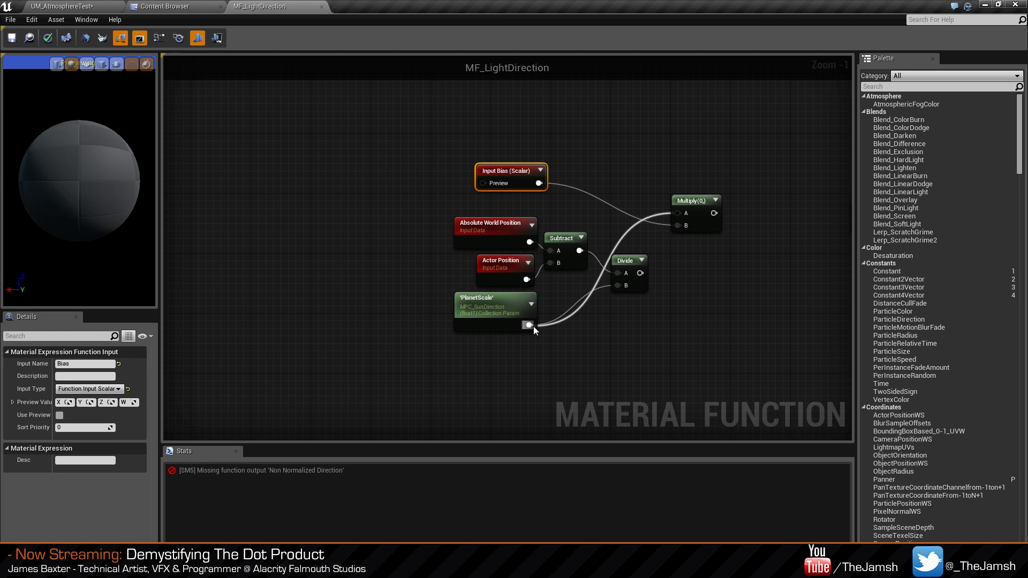
drag(703, 201, 635, 216)
click(711, 265)
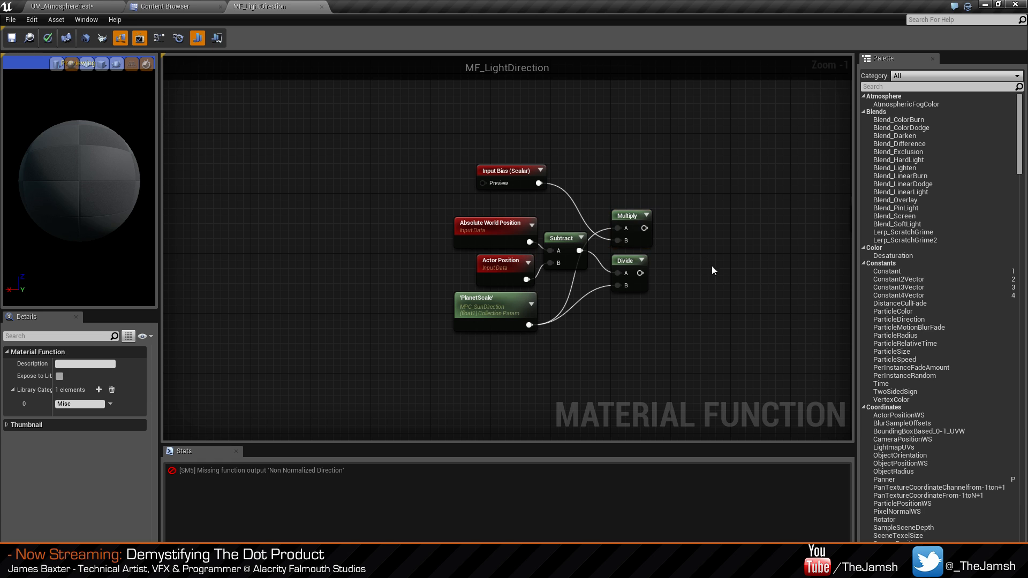
Raise Multiply level with Bias and add a second Multiply taking its result in A and PlanetScale in B.
right_drag(712, 265, 635, 262)
click(616, 217)
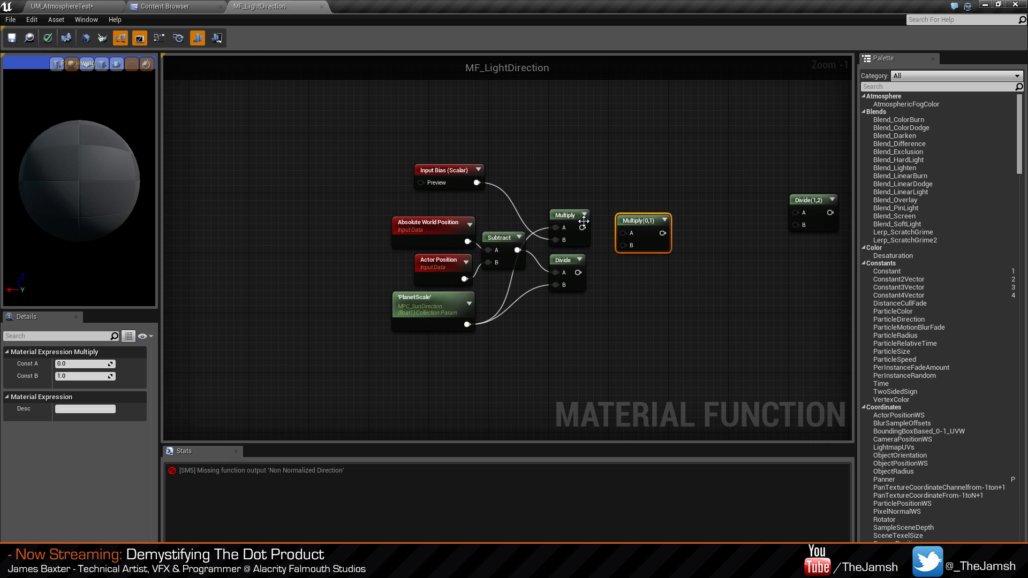
drag(570, 215, 570, 170)
drag(638, 219, 466, 323)
right_drag(679, 245, 672, 255)
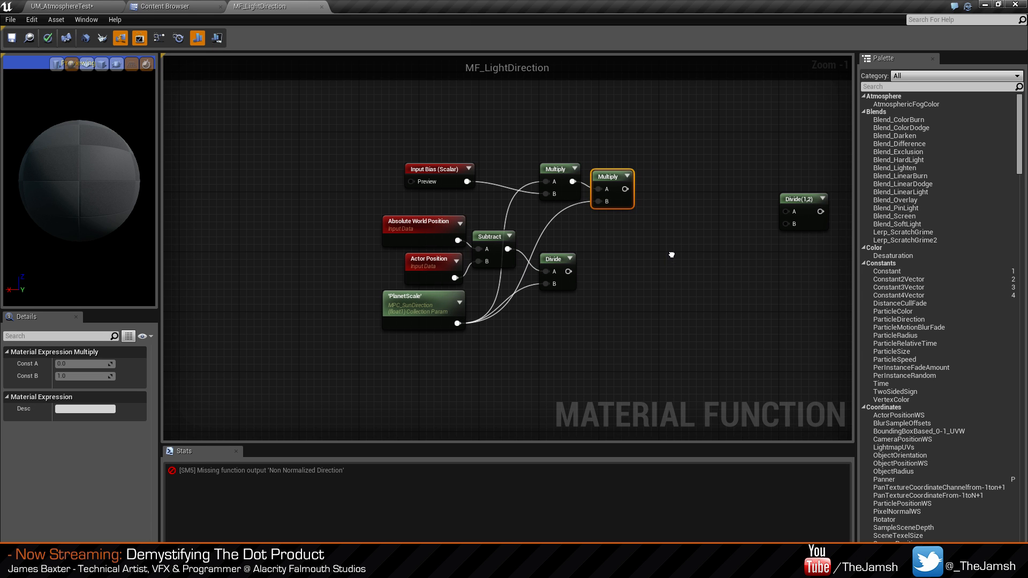
Add a Divide node just after the second Multiply node.
right_click(657, 226)
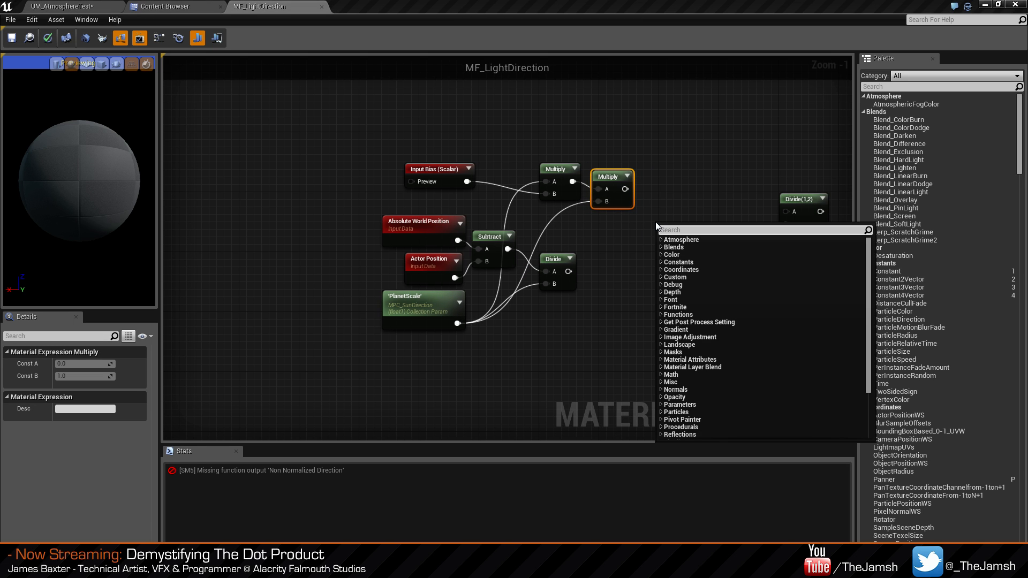
text(divide)
key(Return)
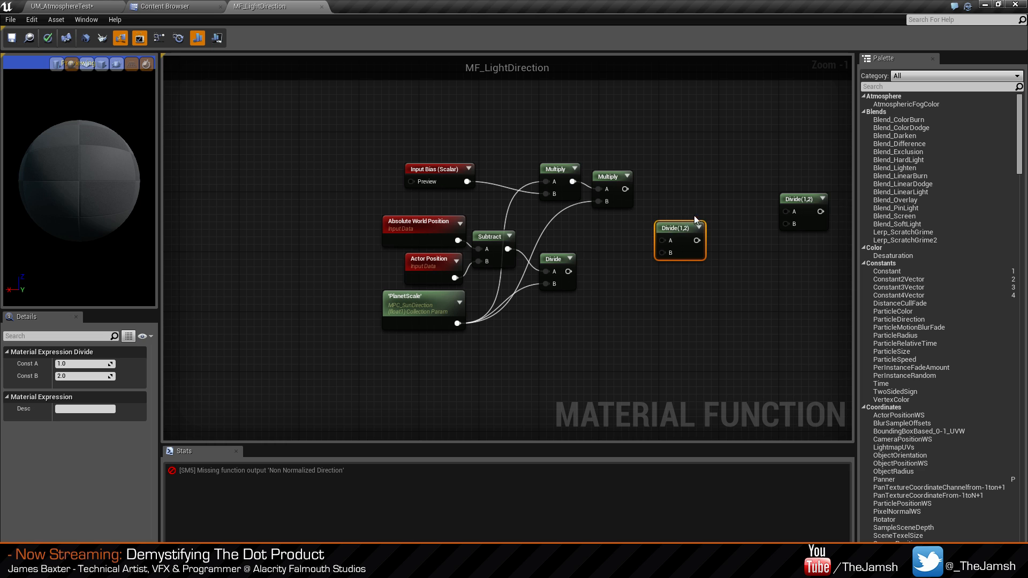
drag(676, 230, 673, 193)
Add a Power node below the second Multiply and feed the new Divide with Multiply in A and Power in B.
click(596, 221)
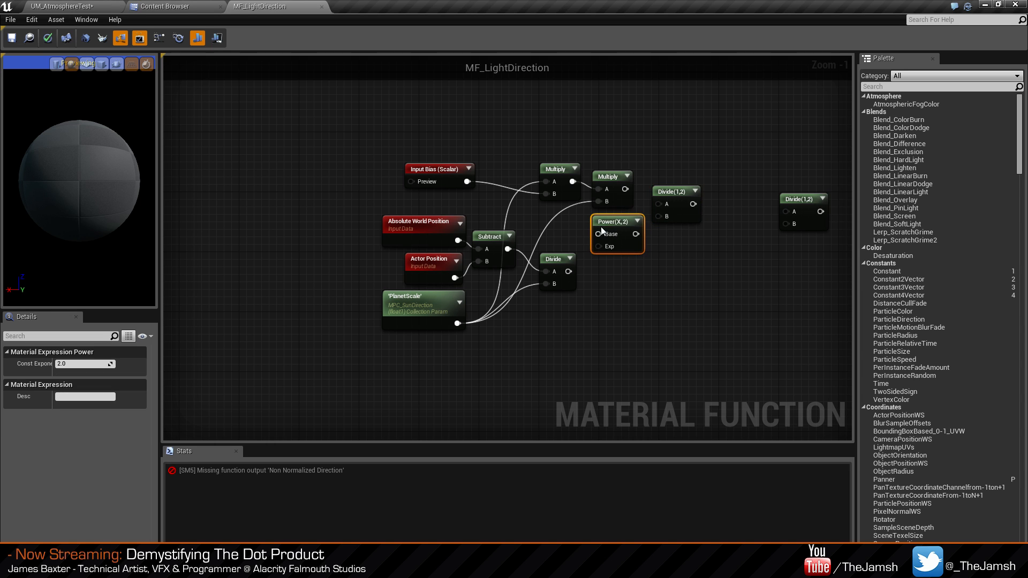
drag(636, 234, 624, 190)
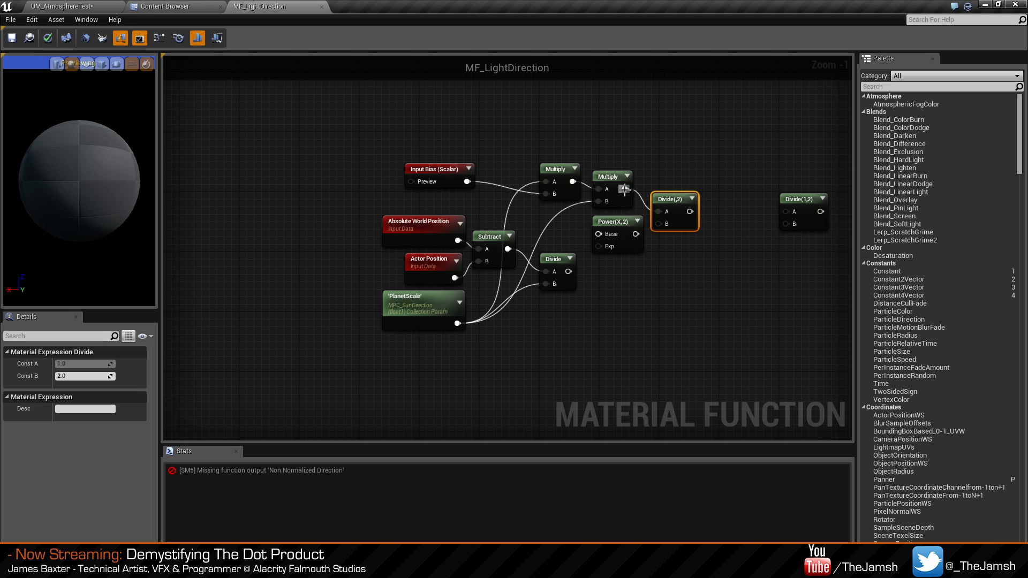
drag(636, 235, 659, 223)
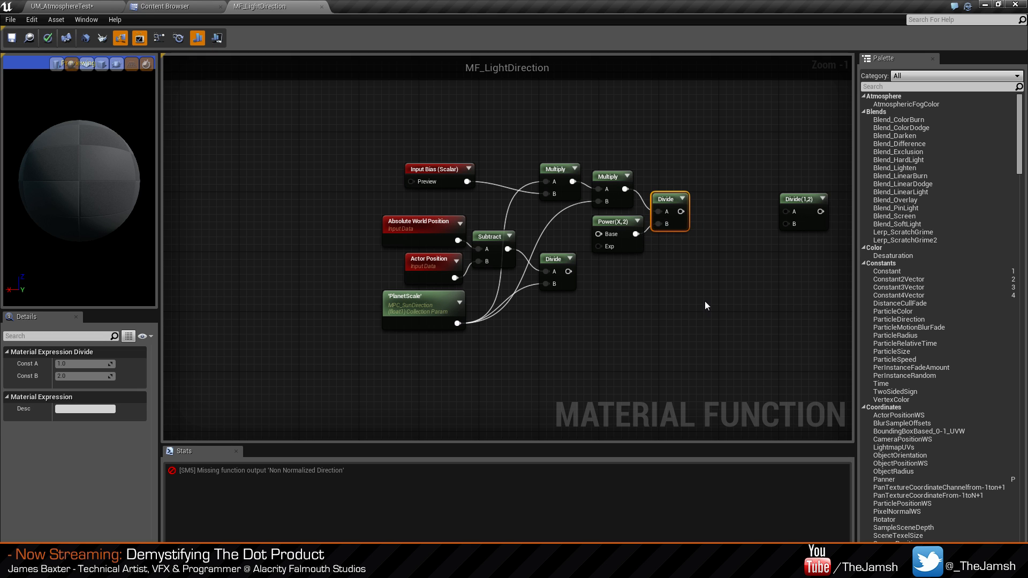
click(705, 301)
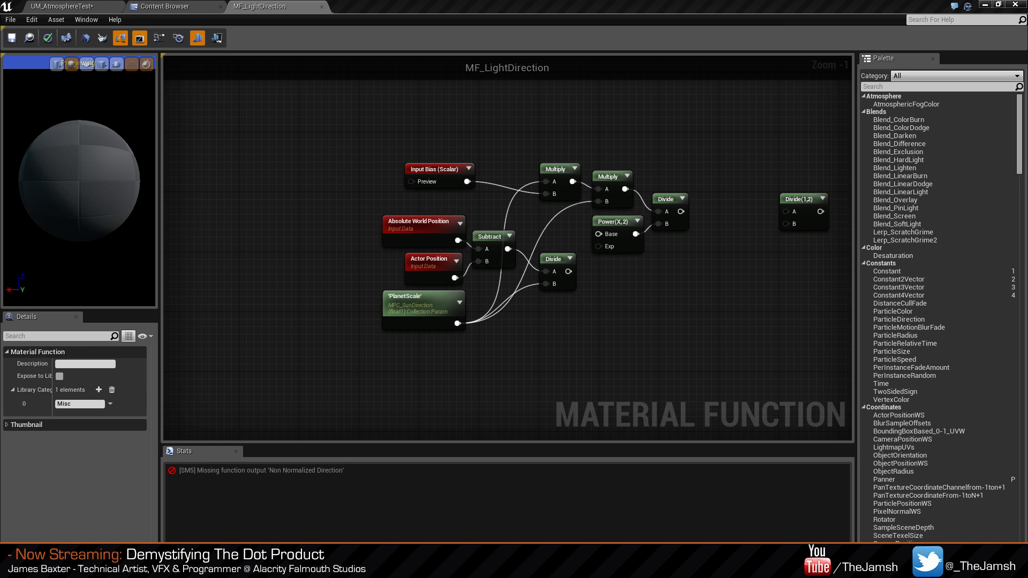
Keep one spare Divide, deleting the extra, and connect the lower Divide to its A input and the upper Divide to B.
key(d)
click(713, 250)
drag(721, 280, 668, 278)
click(734, 257)
key(Delete)
drag(794, 228, 680, 211)
drag(734, 241, 568, 272)
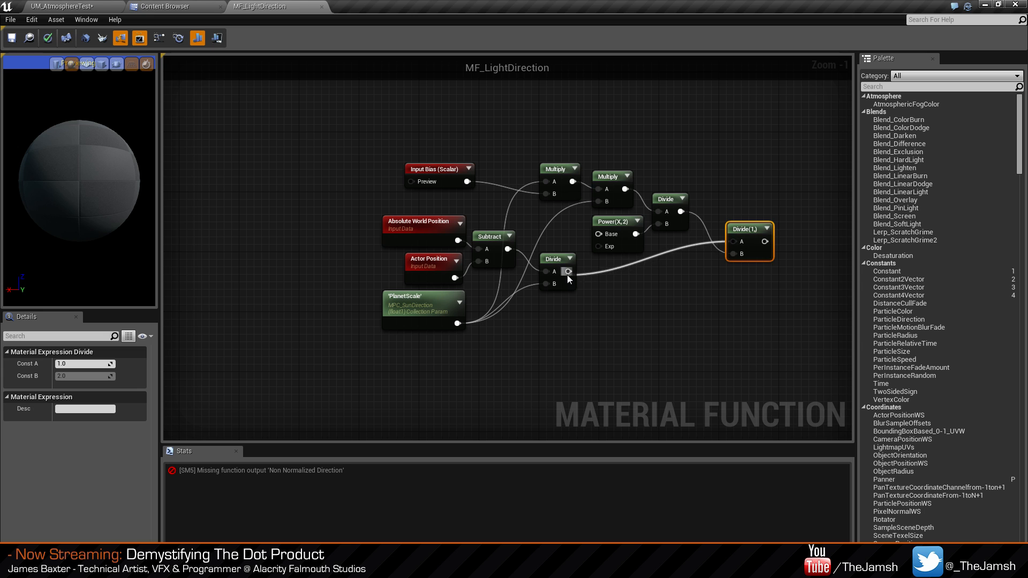
Nudge the position, Subtract, lower Divide and PlanetScale nodes slightly down and right, and move the Bias input down closer to them.
drag(583, 360, 415, 238)
key(Down)
key(Right)
key(Right)
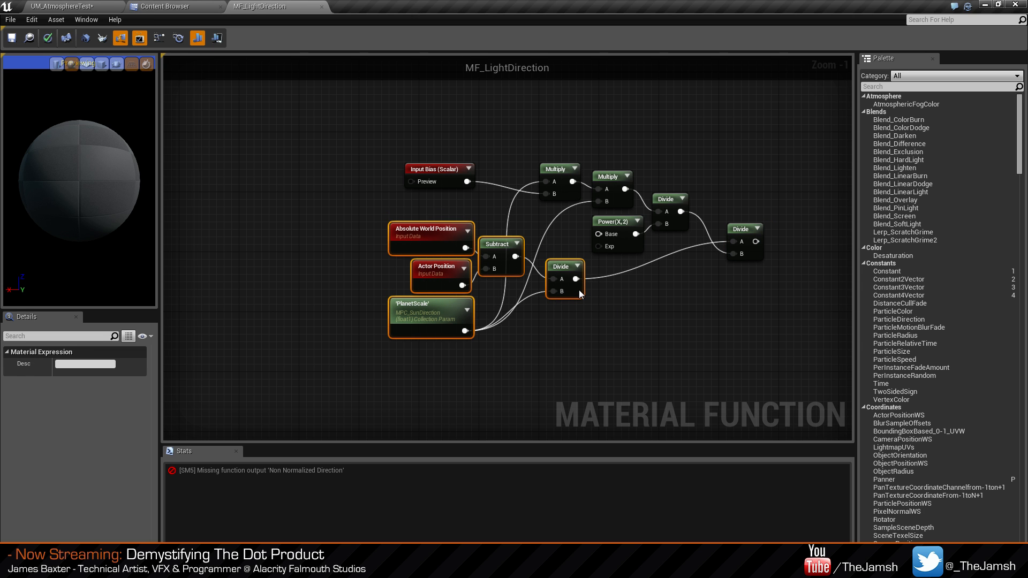
click(628, 313)
right_drag(628, 313, 598, 309)
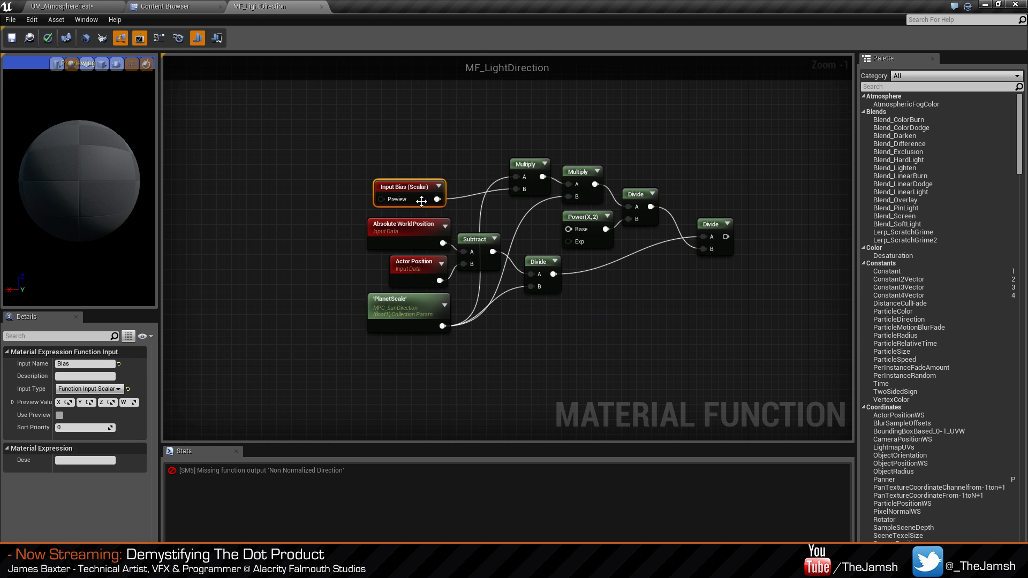
Connect the final Divide to the Non Normalized Direction output and bring the output node closer to the graph.
right_drag(420, 202, 227, 201)
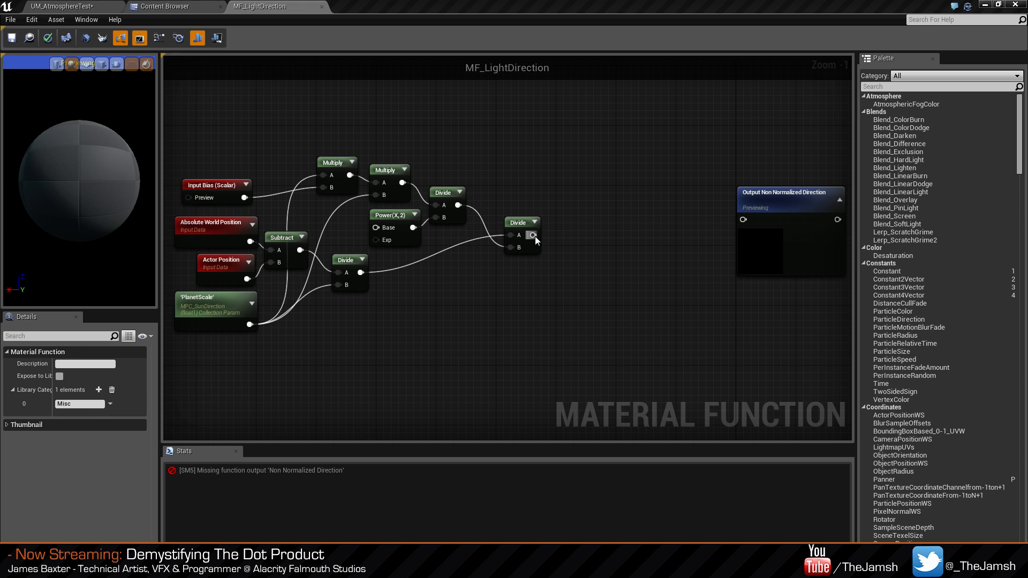
drag(752, 231, 538, 239)
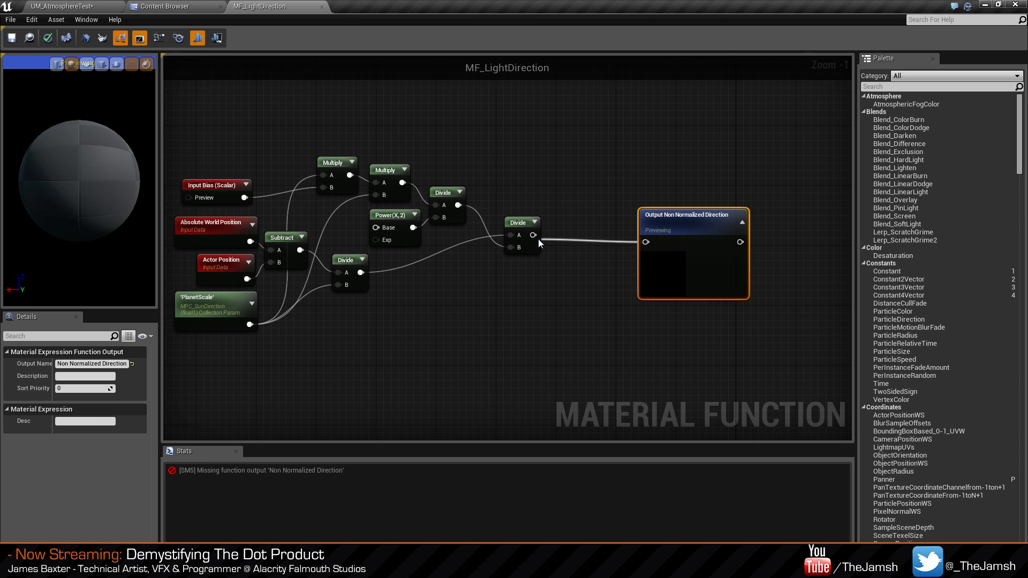
right_drag(696, 270, 782, 276)
drag(783, 276, 738, 269)
click(559, 315)
right_drag(530, 316, 618, 331)
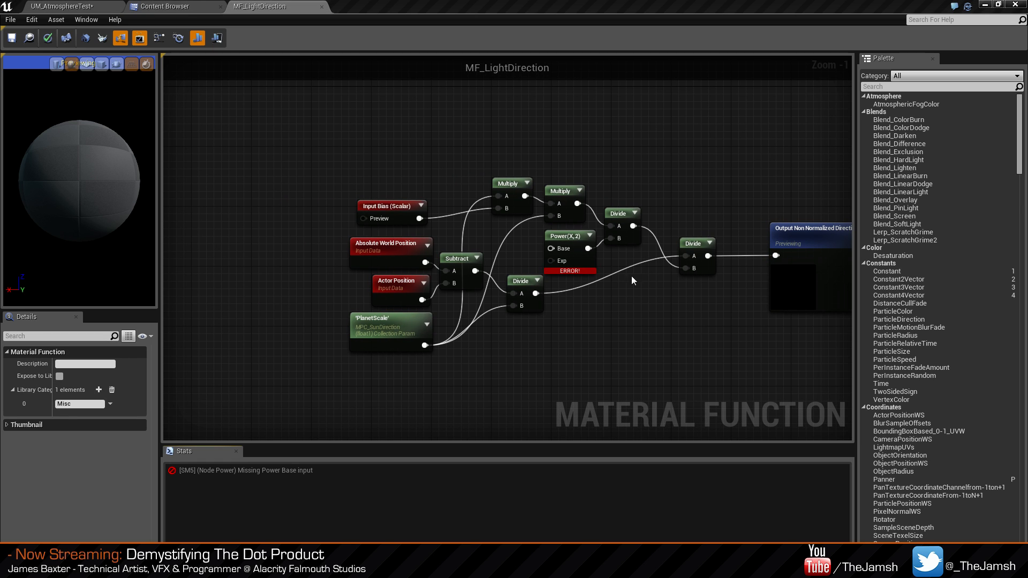
Connect the PlanetScale output to the Power node's Base input.
click(418, 348)
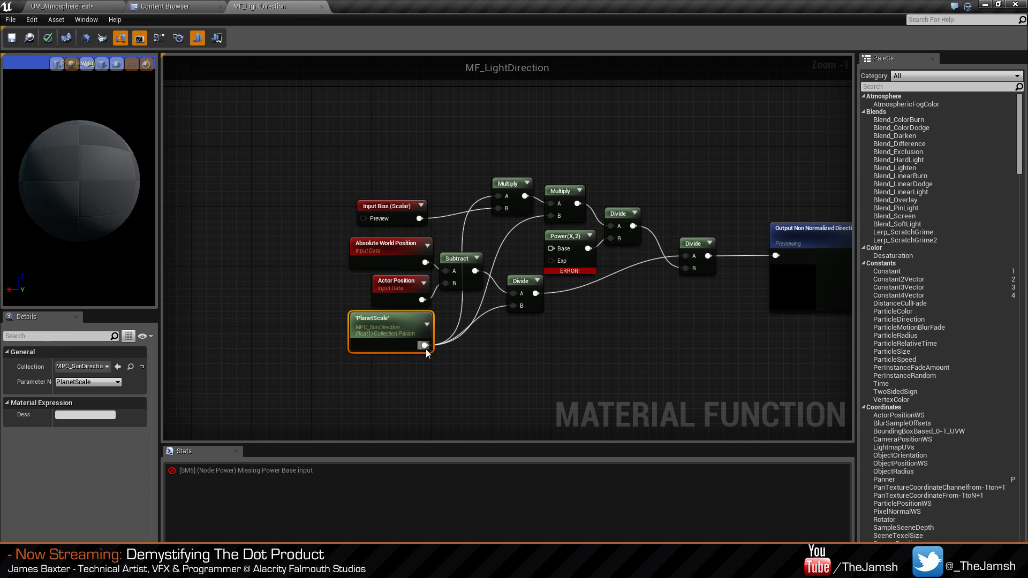
drag(424, 345, 550, 248)
right_drag(684, 142, 626, 140)
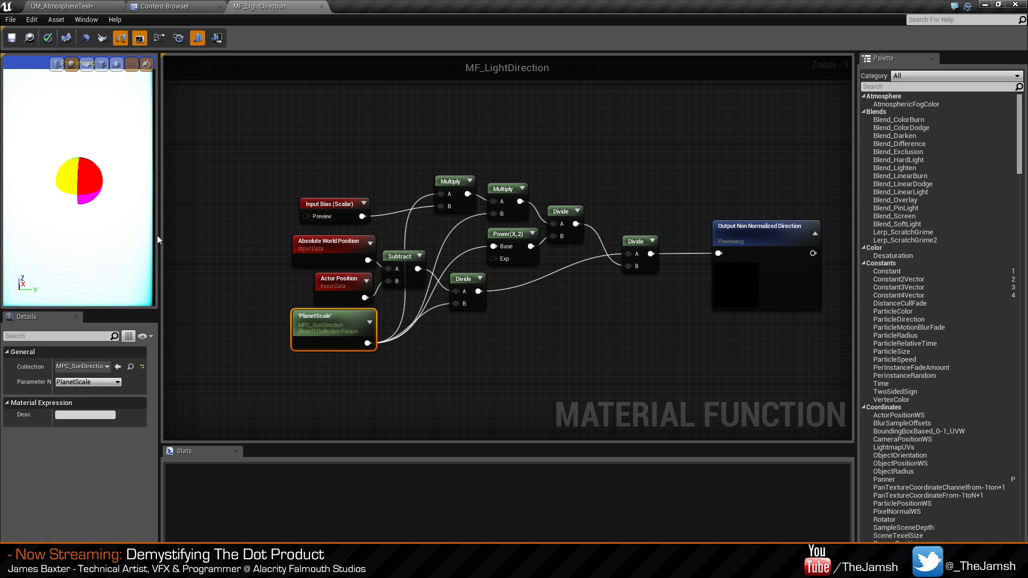
Widen the preview viewport to inspect the output on the sphere from another angle, and save the material function.
drag(158, 235, 459, 236)
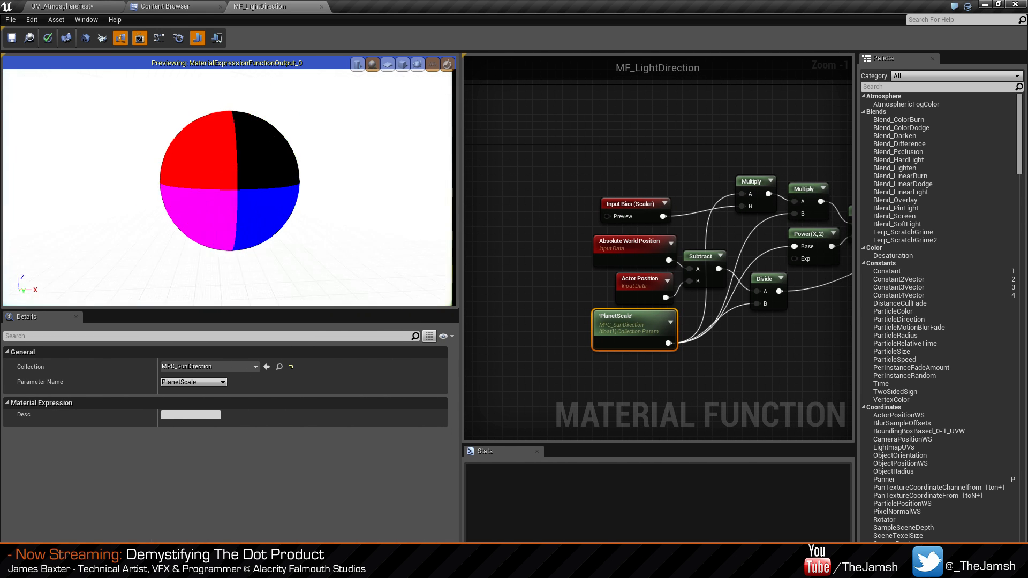
drag(230, 182, 251, 163)
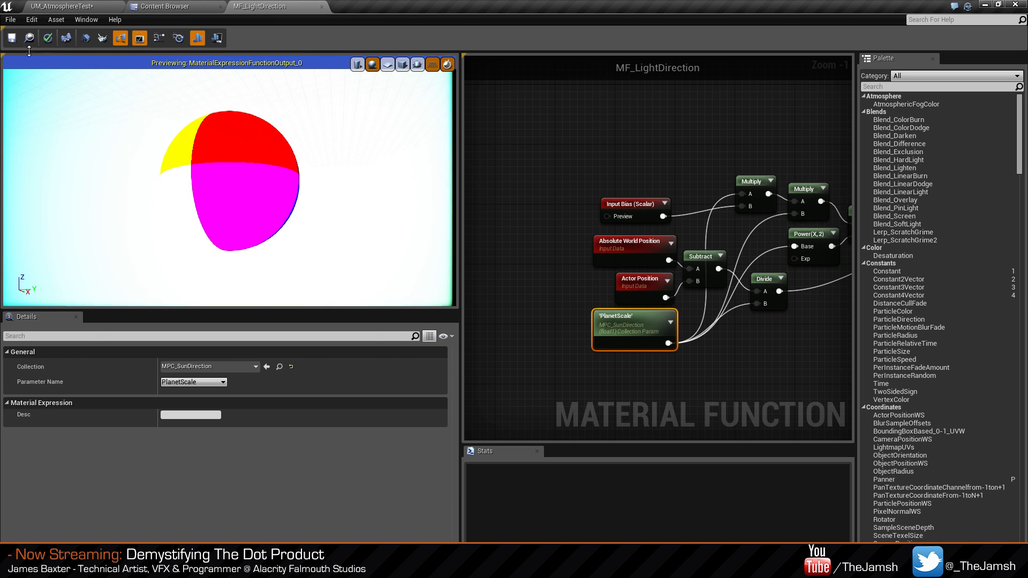
click(11, 38)
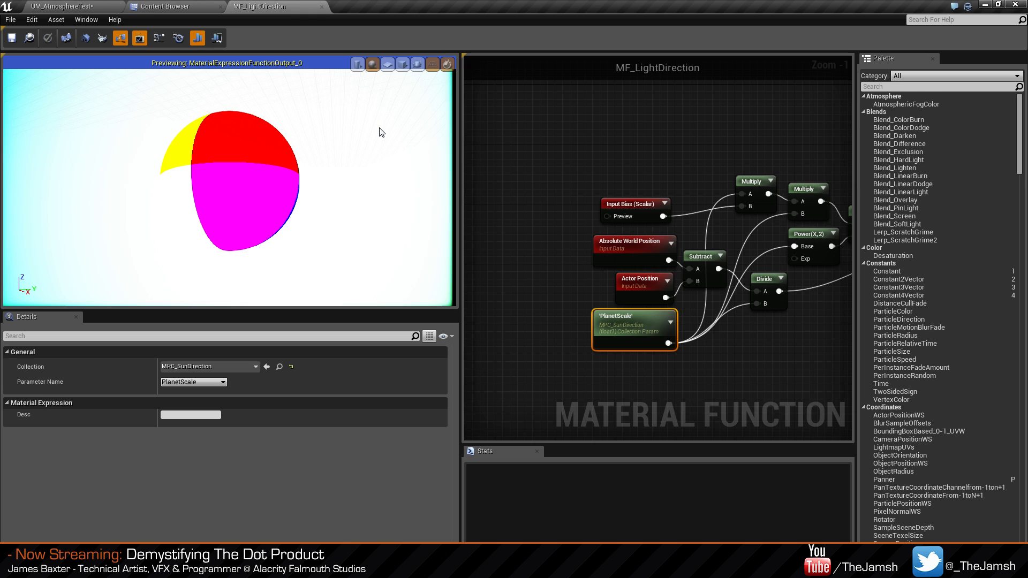
Align the first Multiply node with the second one and move the Bias input beside it.
right_drag(682, 160, 611, 147)
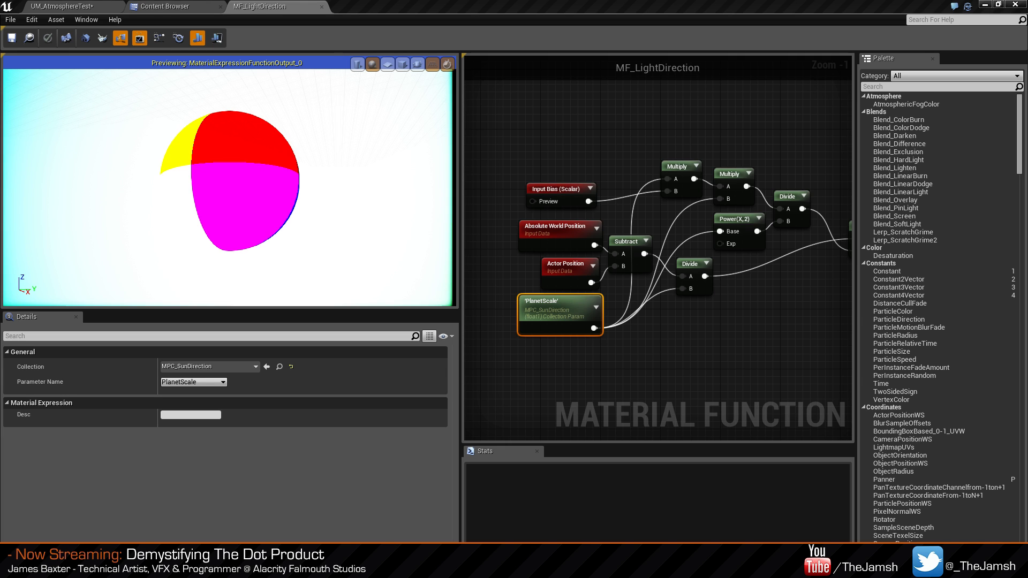
right_drag(649, 320, 641, 316)
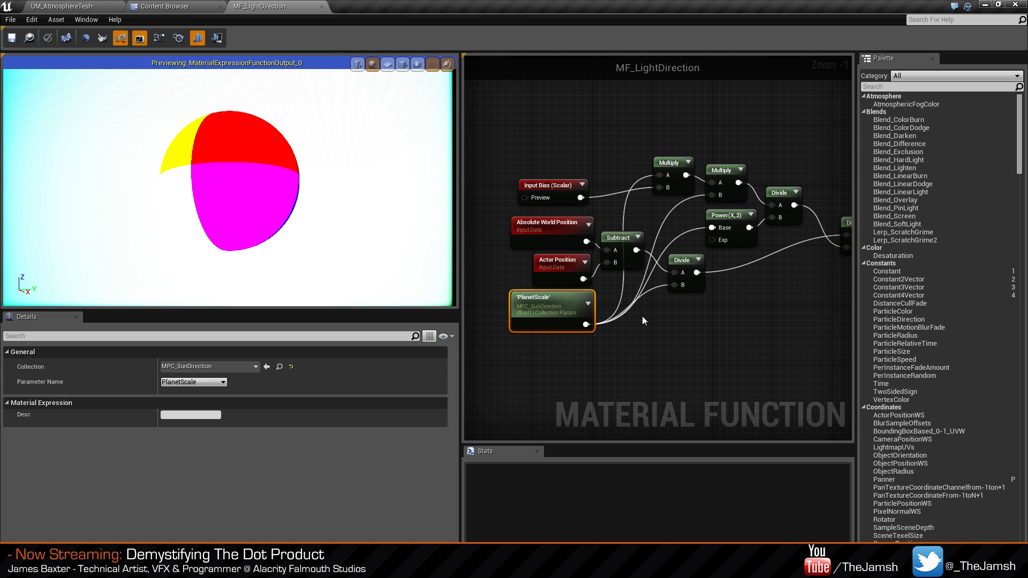
click(662, 176)
drag(662, 178, 654, 179)
click(601, 173)
drag(552, 185, 567, 178)
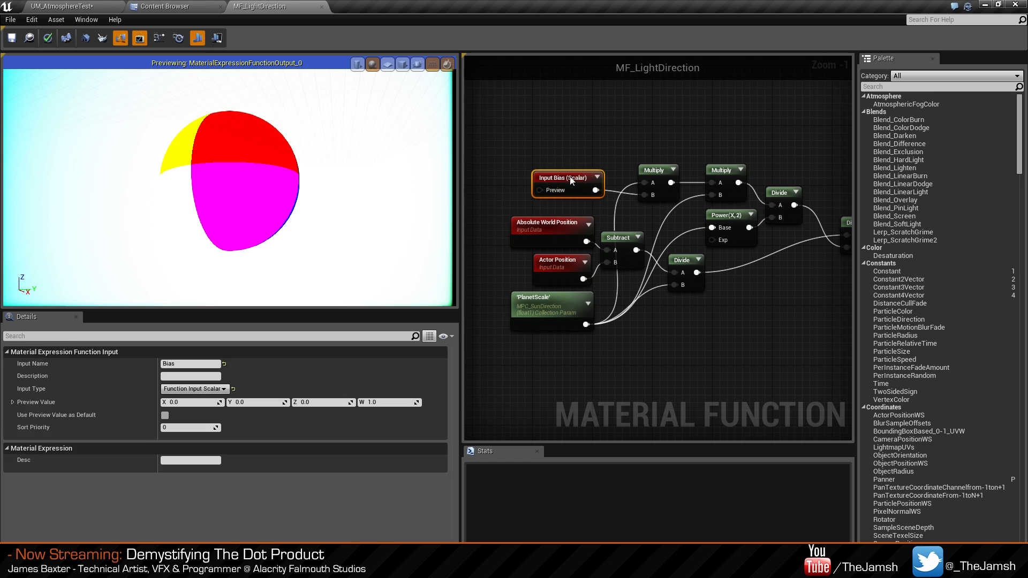
click(619, 217)
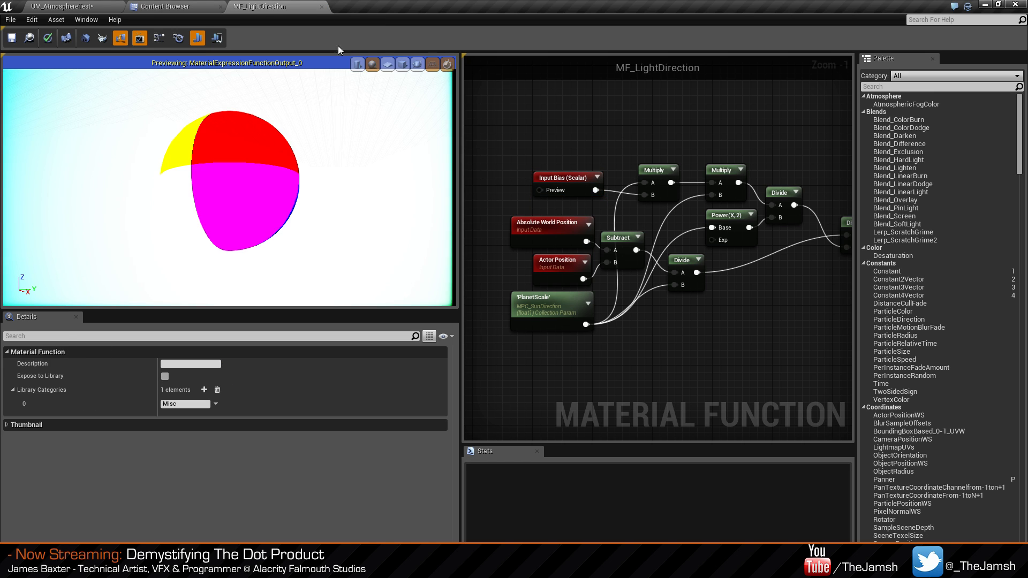
Close the MF_LightDirection function and open Mat_AtmopshereShader from the Materials folder.
click(321, 7)
click(551, 301)
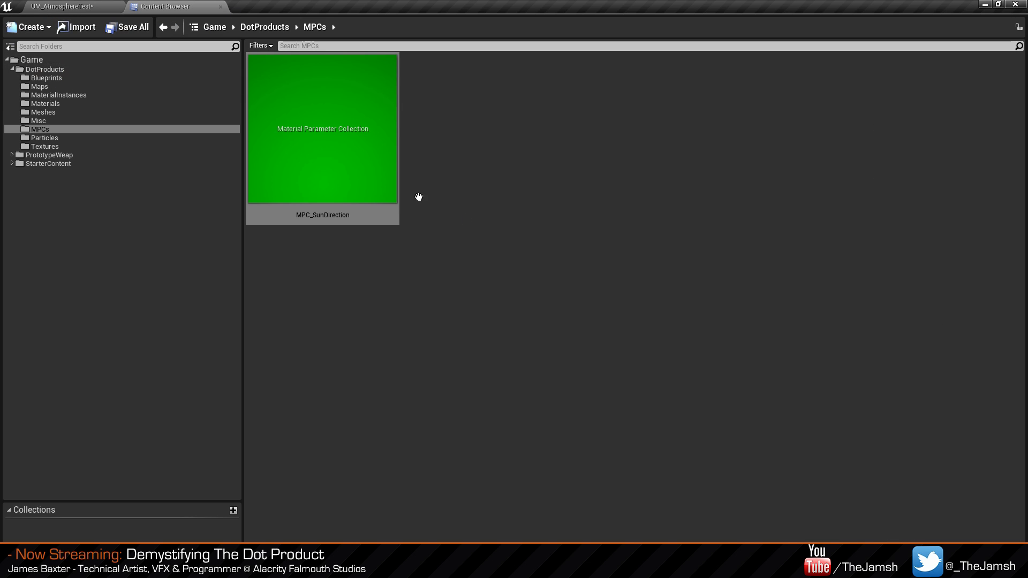
click(86, 104)
double_click(318, 154)
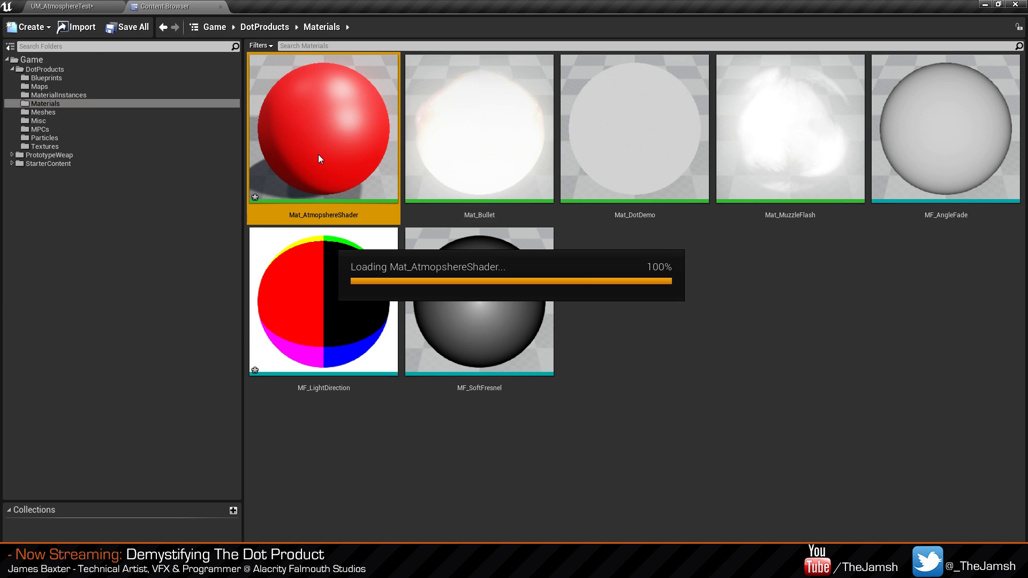
Move the LightDirection collection parameter node further away from the material output, down and to the left.
scroll(544, 211, down, 3)
right_drag(544, 210, 716, 216)
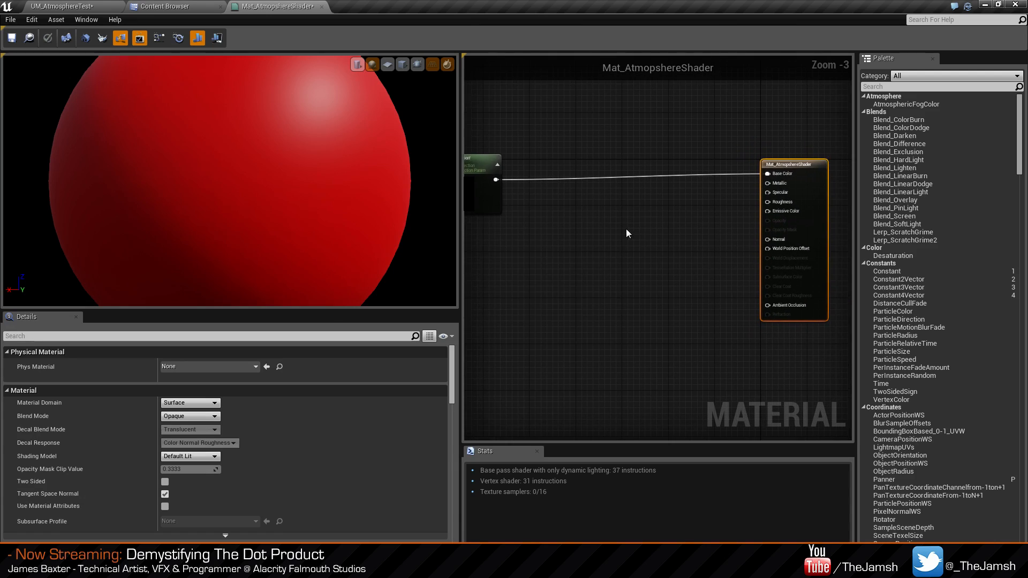
right_drag(625, 229, 759, 231)
click(627, 214)
drag(628, 213, 554, 237)
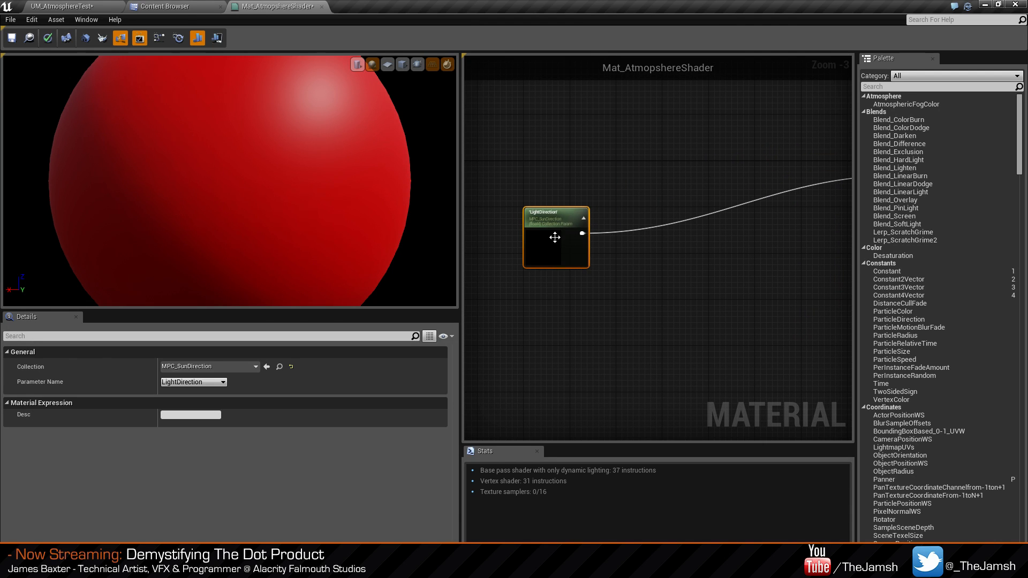
click(620, 279)
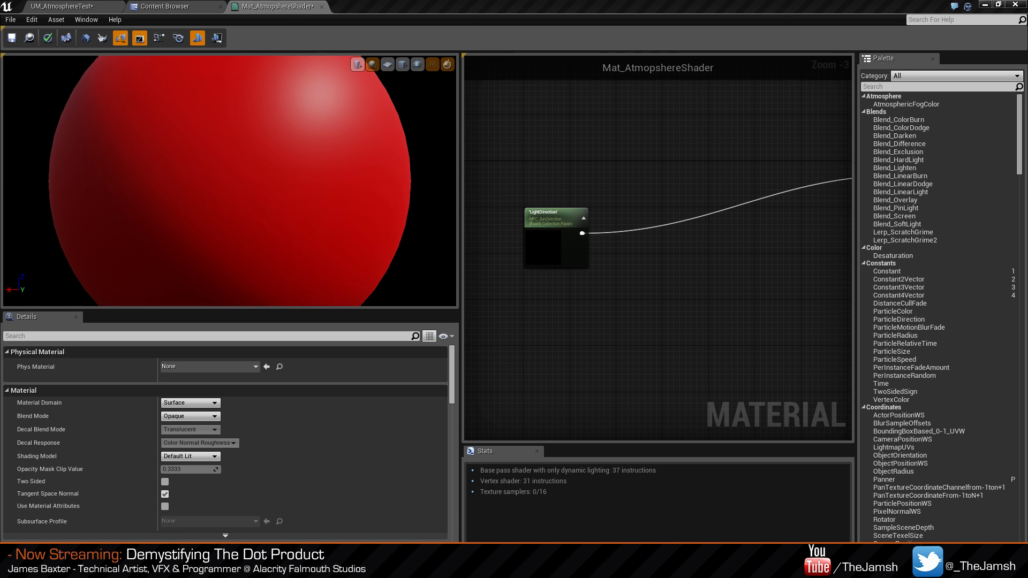
Enlarge the graph area, add an MF_SoftFresnel function node and place it below the LightDirection parameter.
drag(459, 193, 178, 176)
right_drag(325, 264, 447, 271)
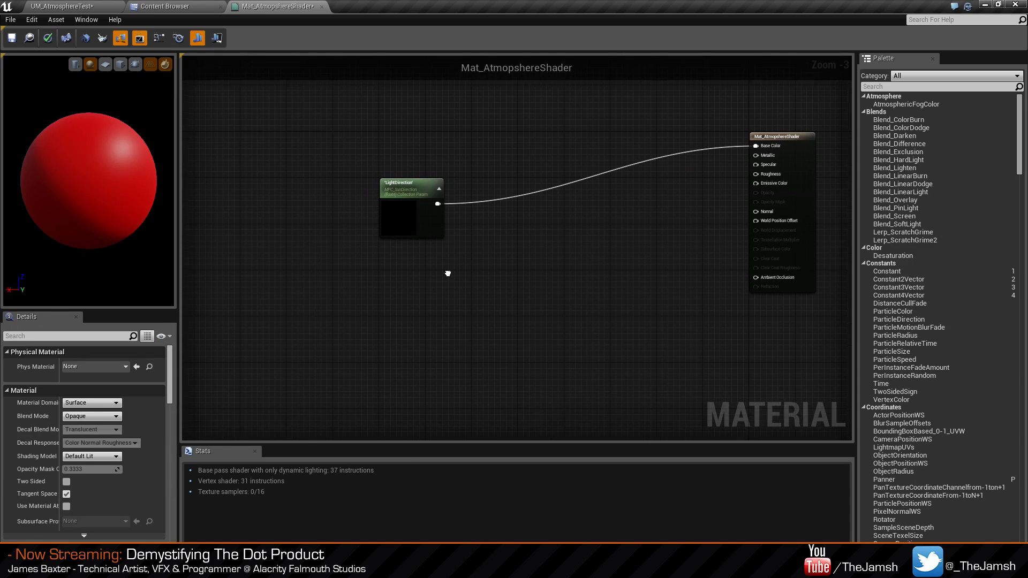
right_click(391, 304)
text(soft e)
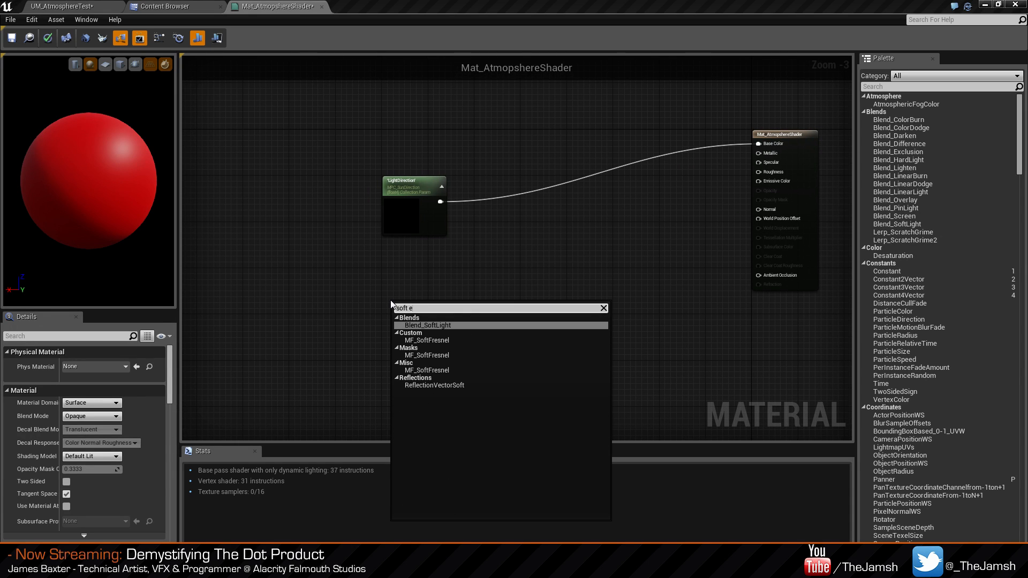
key(Down)
key(Return)
drag(441, 304, 438, 275)
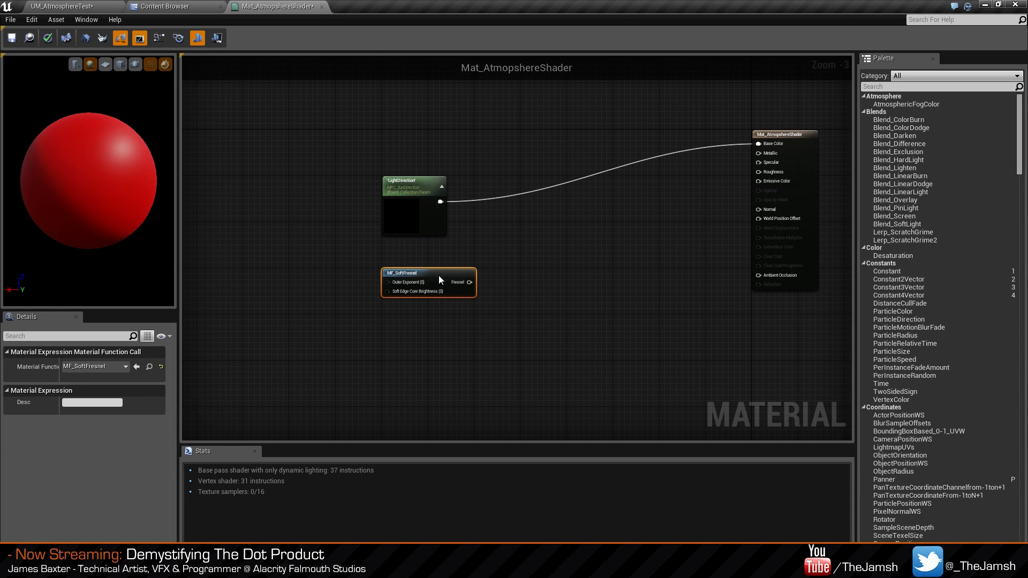
click(444, 307)
Add a Power node beside MF_SoftFresnel and connect the Fresnel output to its Base input.
scroll(445, 307, up, 3)
right_drag(490, 273, 542, 272)
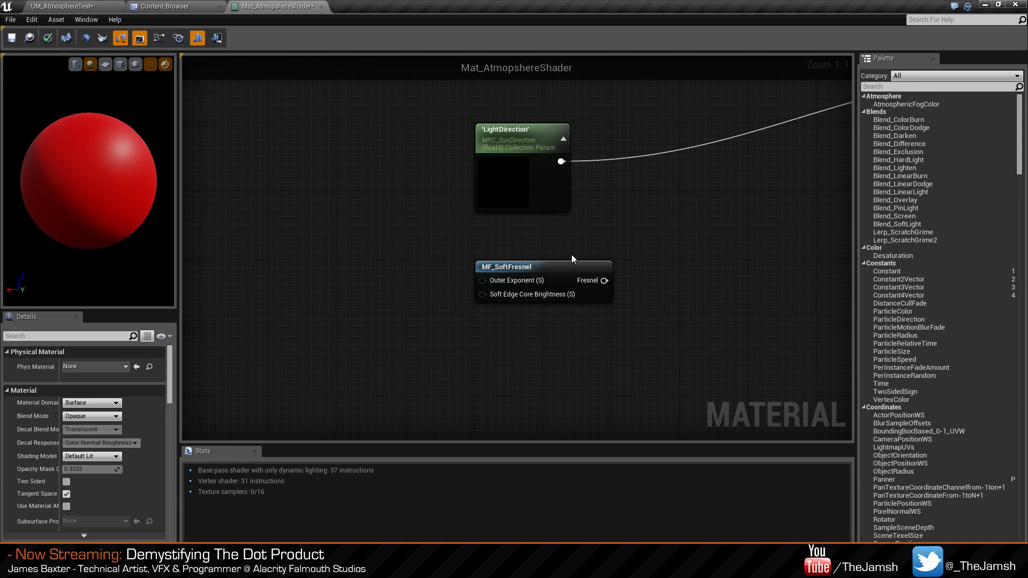
right_drag(662, 299, 557, 288)
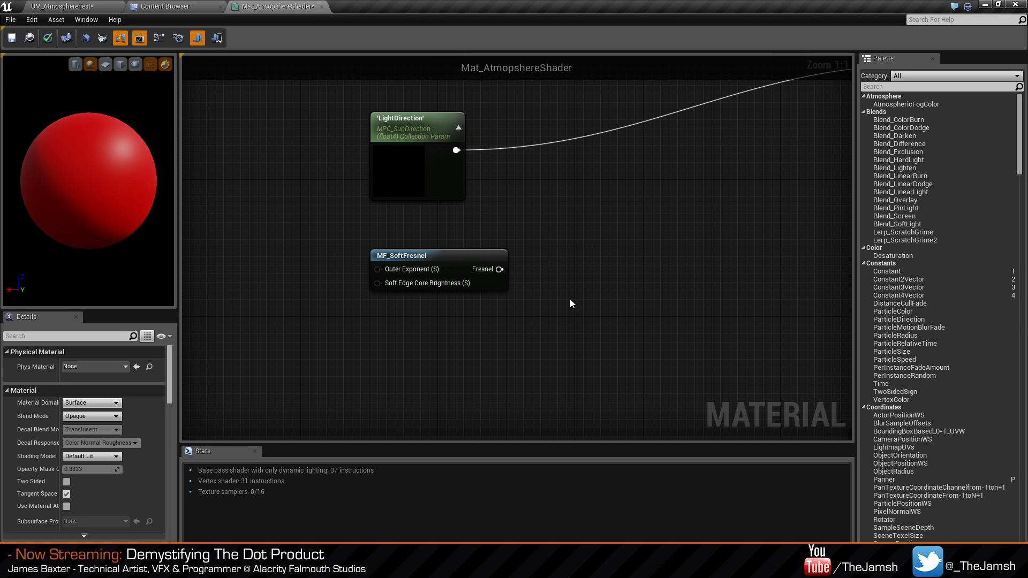
click(547, 276)
drag(555, 298, 499, 269)
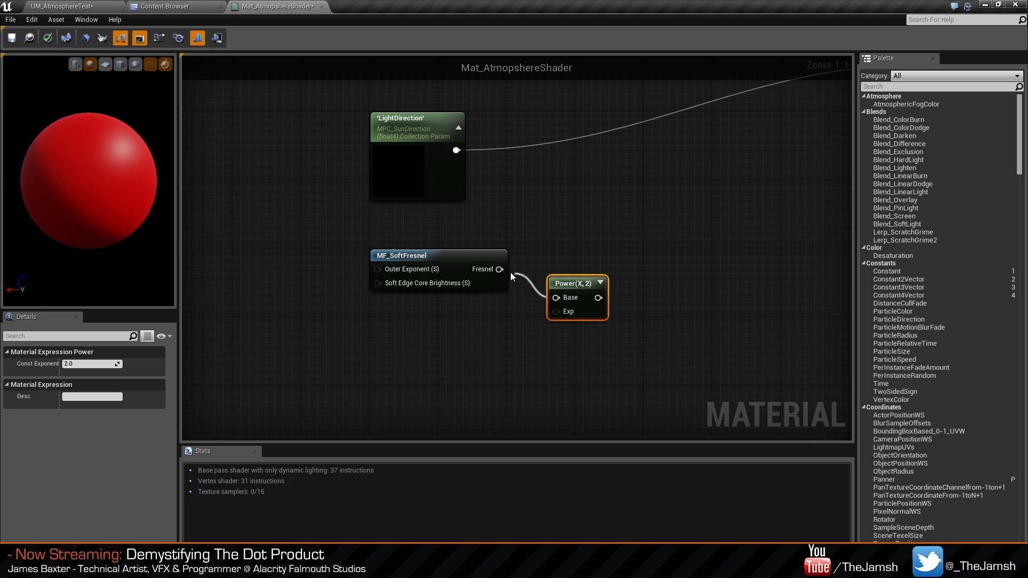
click(600, 336)
Add a constant, convert it to a scalar parameter named Soft Edge Brightness and set its default value to 20.
right_drag(492, 356, 550, 356)
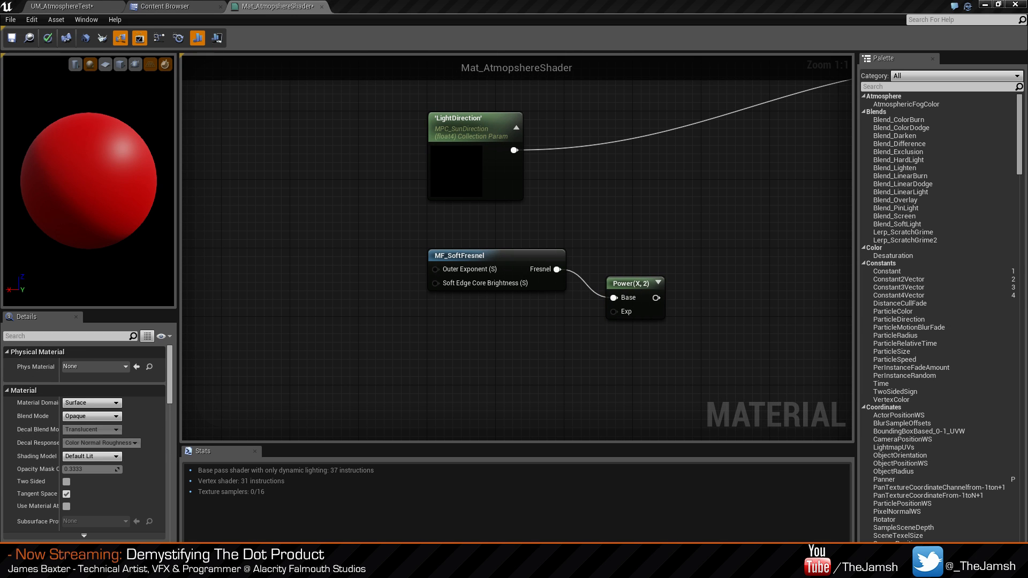
click(296, 298)
right_click(304, 307)
click(330, 312)
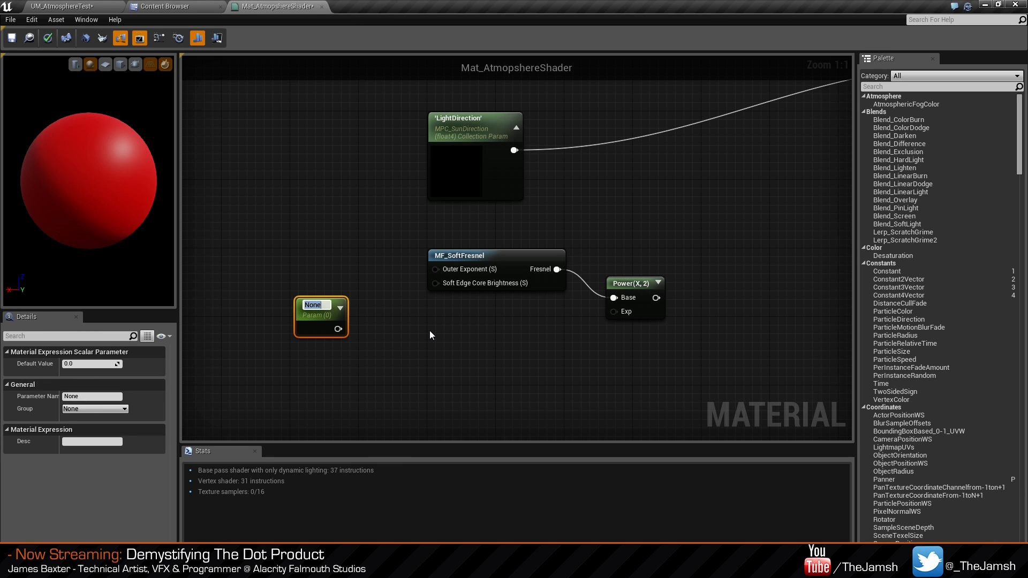
text(Soft Edge)
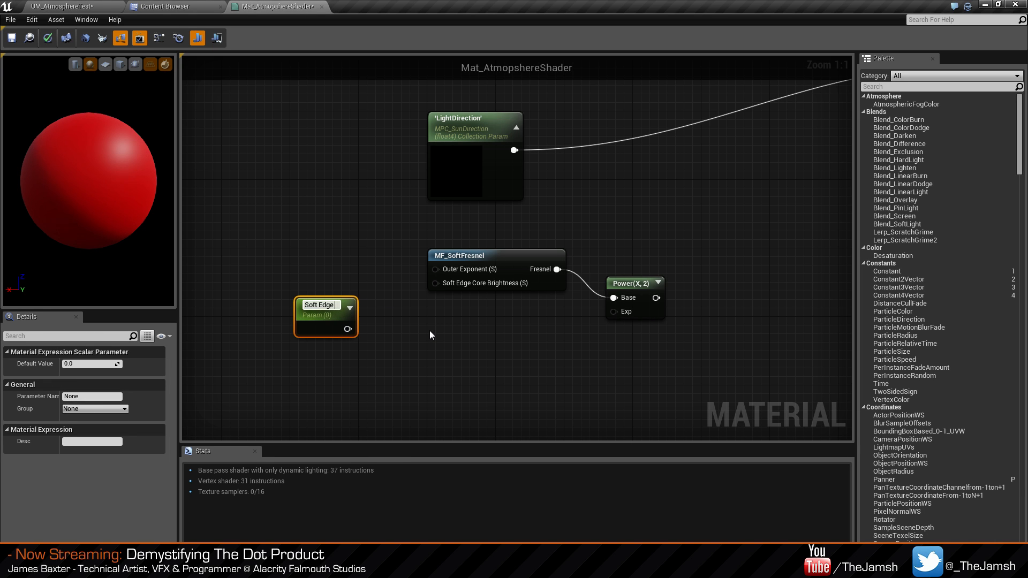
text( Brightness)
key(Return)
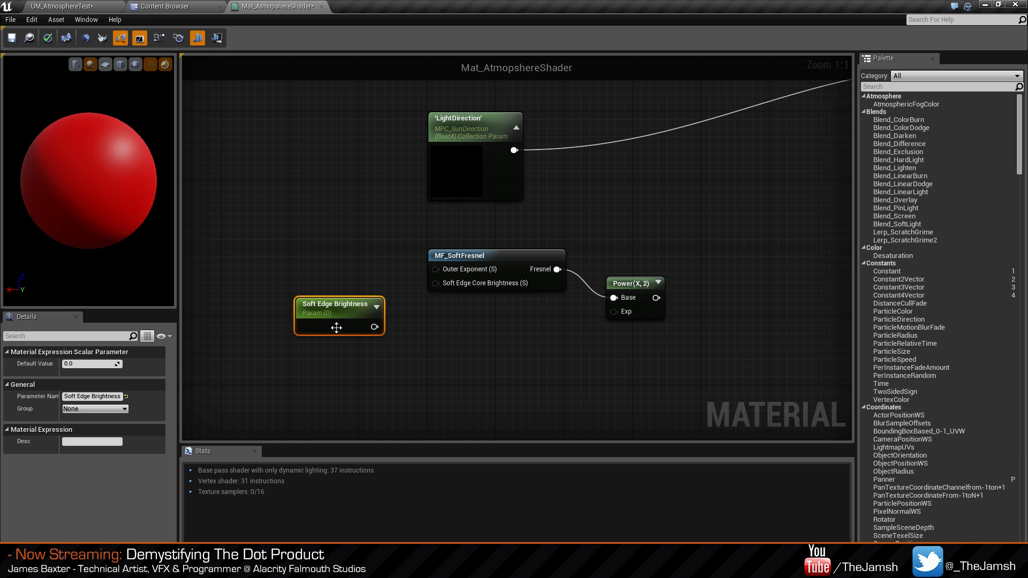
drag(337, 325, 342, 311)
click(88, 363)
text(20)
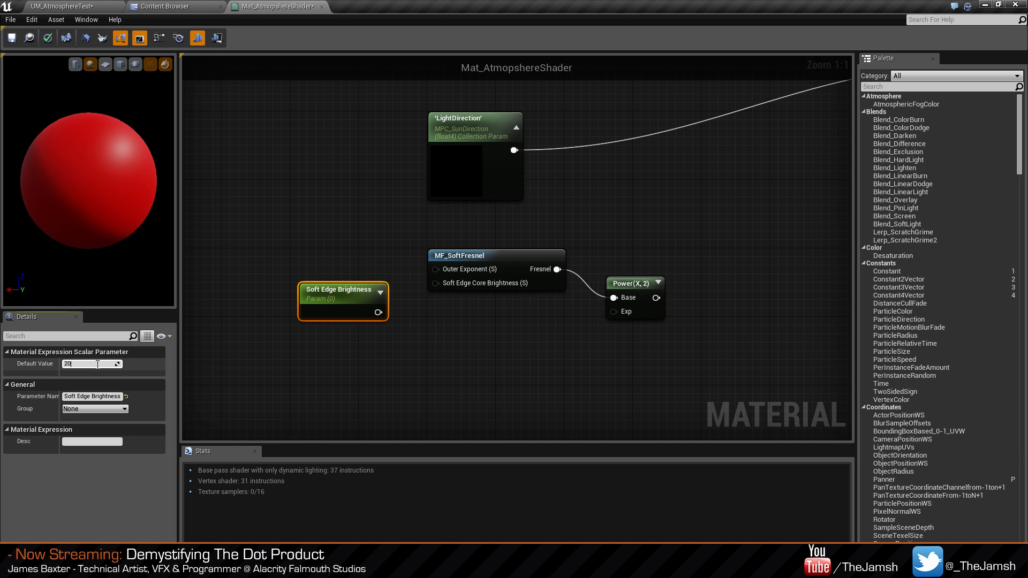
key(Tab)
Connect Soft Edge Brightness to the Soft Edge Core Brightness input and move it and the Power node close to MF_SoftFresnel.
drag(378, 312, 435, 283)
drag(341, 303, 367, 278)
click(408, 348)
right_drag(645, 341, 596, 332)
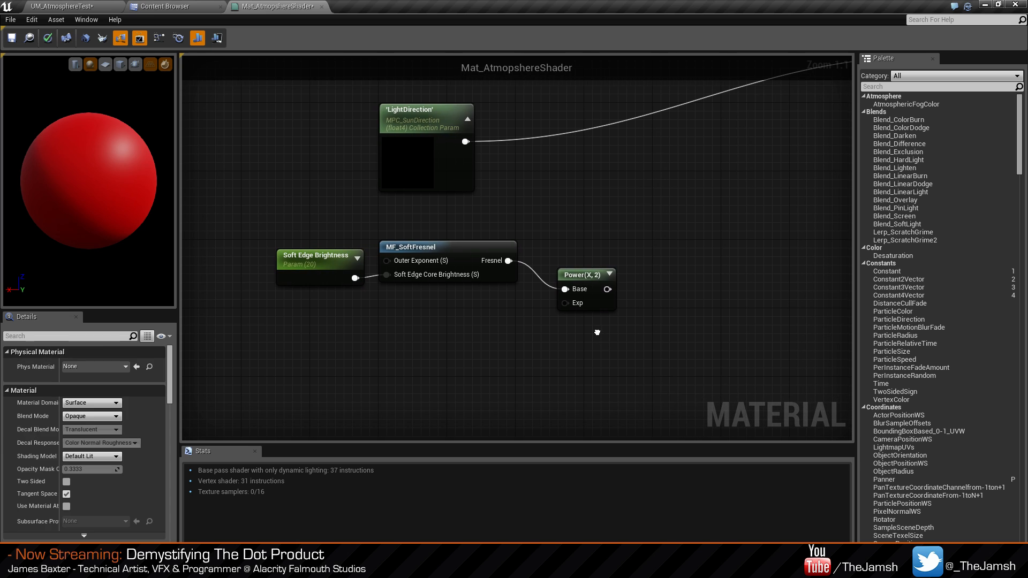
drag(603, 301, 579, 291)
click(594, 316)
right_drag(597, 319, 617, 331)
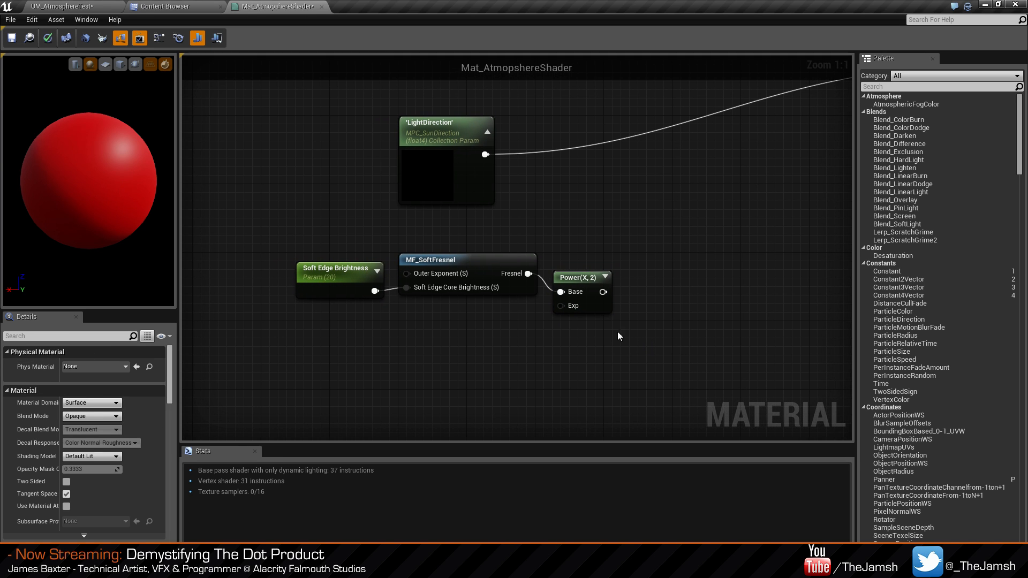
Add a ScalarParameter node below MF_SoftFresnel for the Power node's exponent.
drag(561, 306, 493, 331)
click(464, 323)
right_click(463, 323)
text(param)
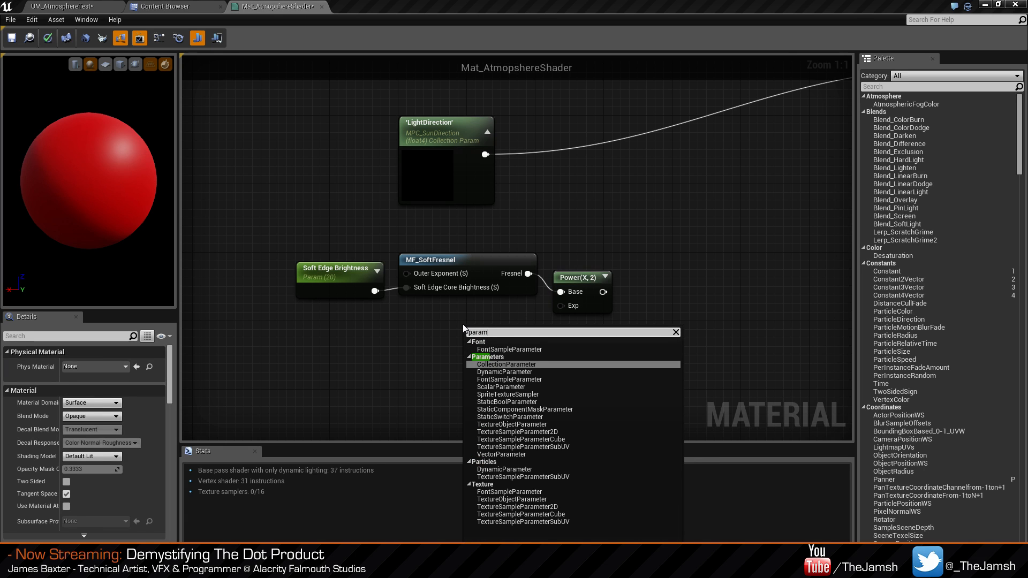
key(Down)
key(Down)
key(Down)
key(Return)
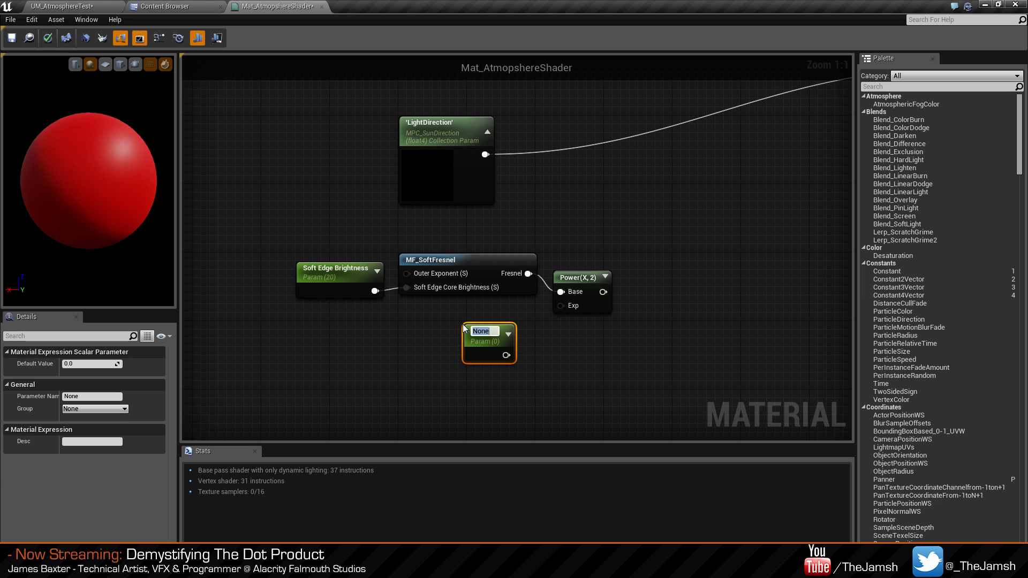
Name the new scalar parameter Final Contrast and set its default value to 1.8.
text(FInal)
text(ina)
text( Contra)
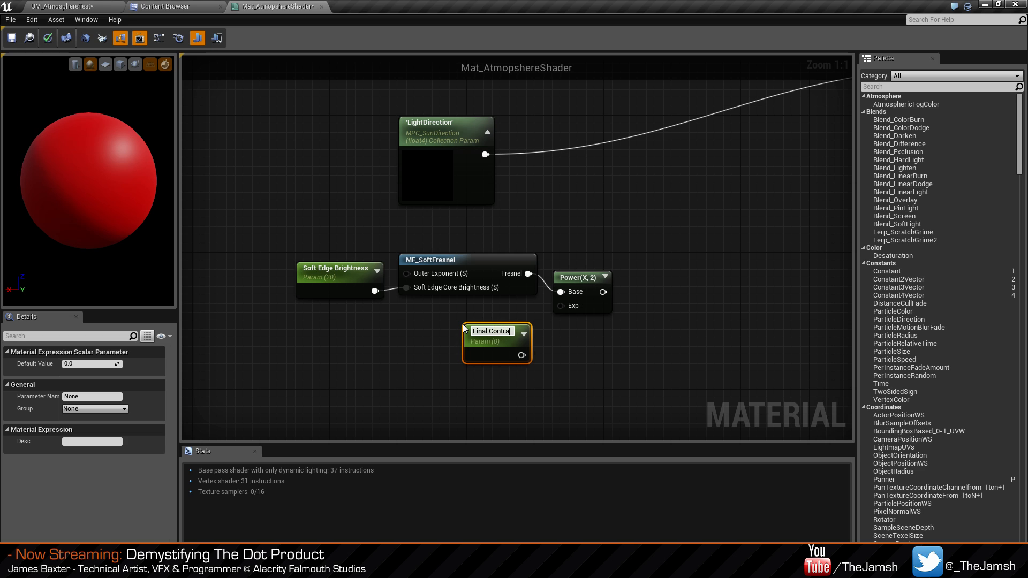
text(st)
key(Return)
click(87, 366)
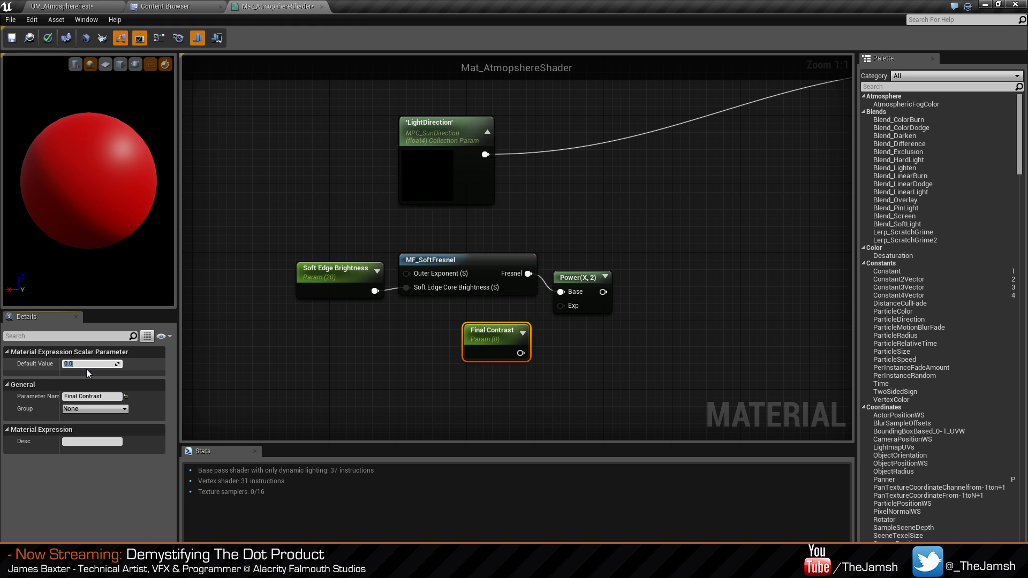
text(1.8)
key(Return)
click(669, 353)
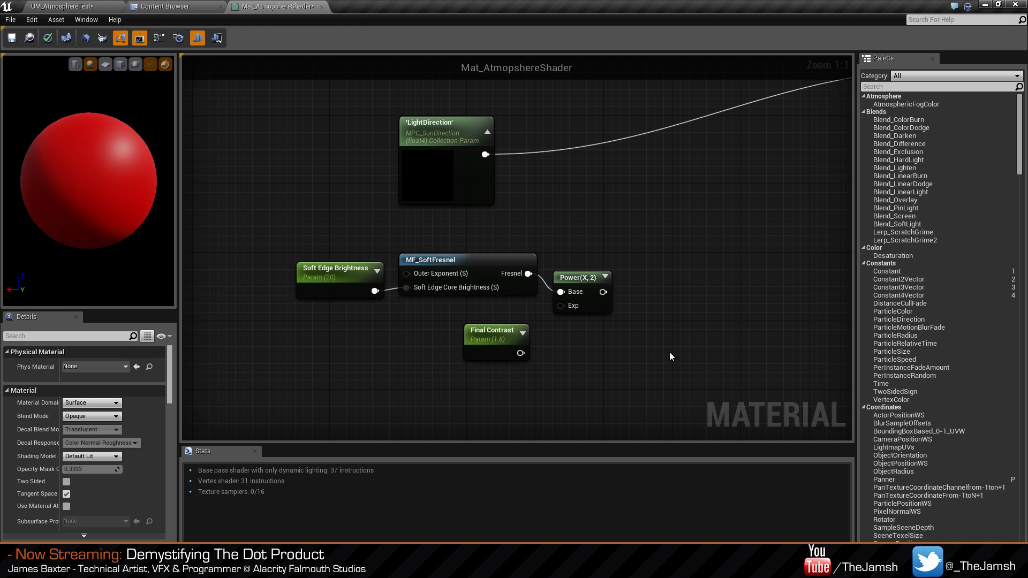
Add a Multiply node fed at A by the Power output, and connect Final Contrast to the Power node's Exp input.
click(657, 303)
drag(663, 320, 604, 292)
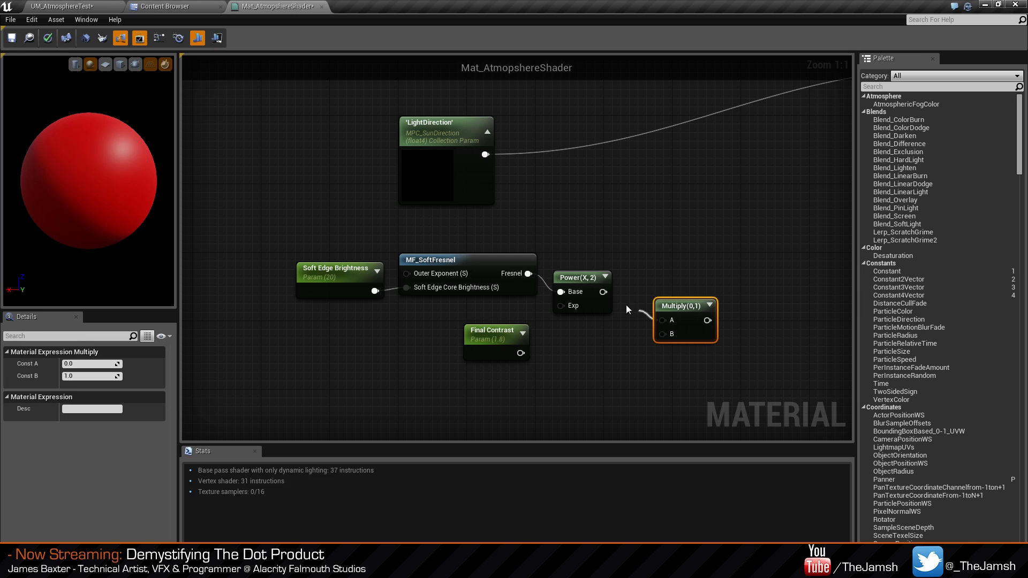
drag(508, 347, 560, 306)
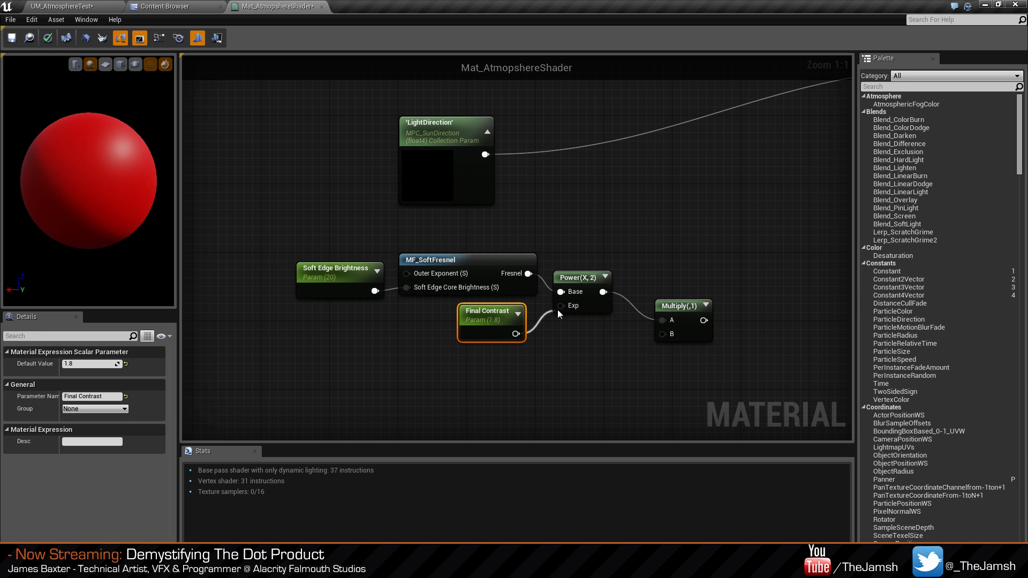
click(582, 394)
Convert a new constant below the Power node to a scalar parameter named Final Brightness with a default value of 4.5.
click(580, 390)
right_click(580, 390)
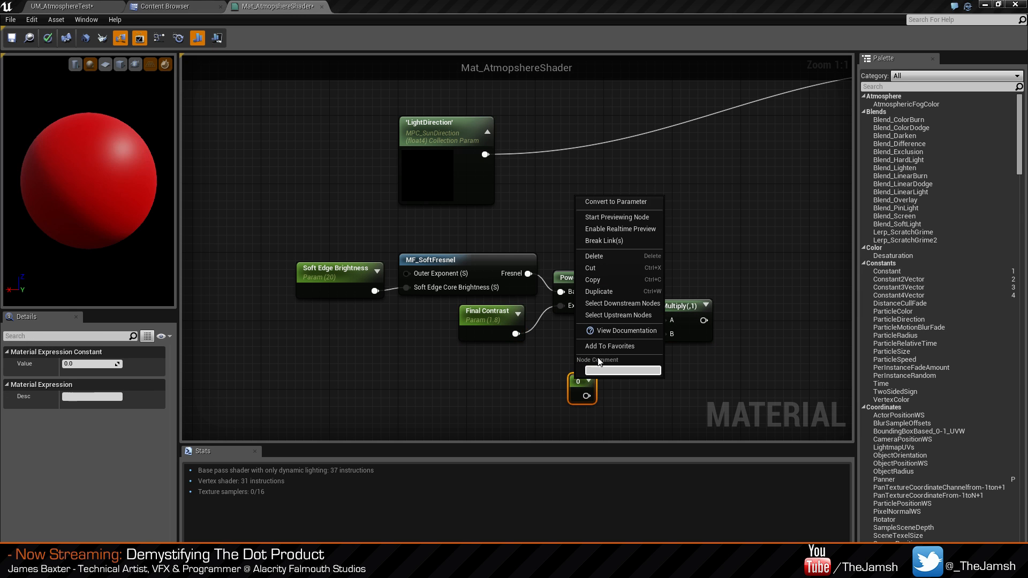
click(640, 204)
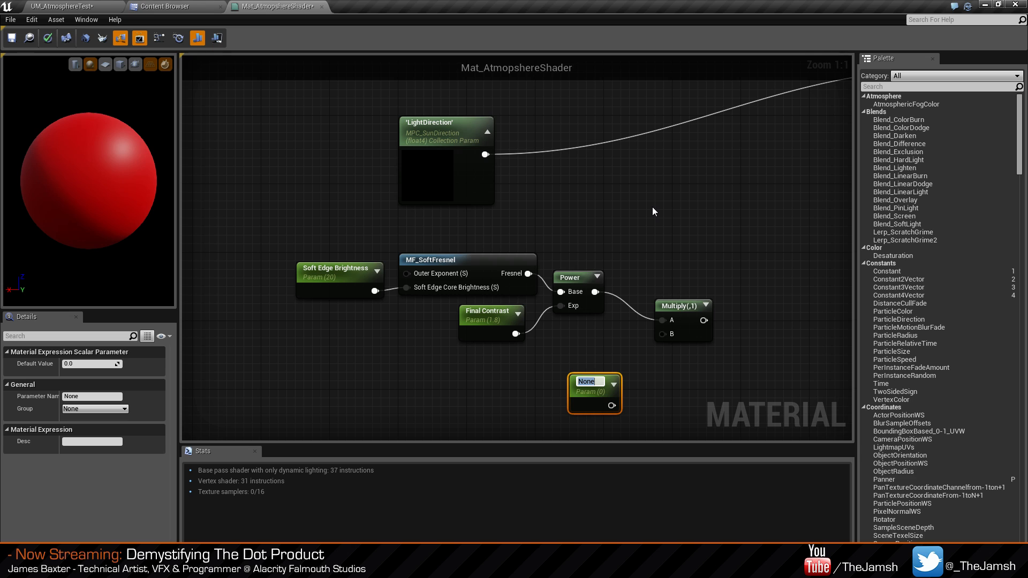
text(Minal Brightness)
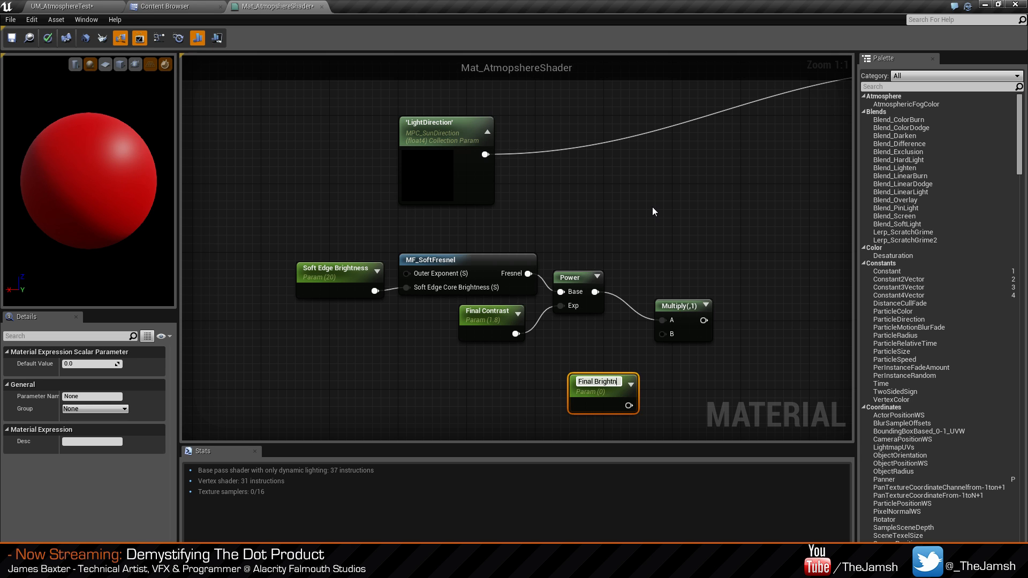
key(Return)
click(106, 362)
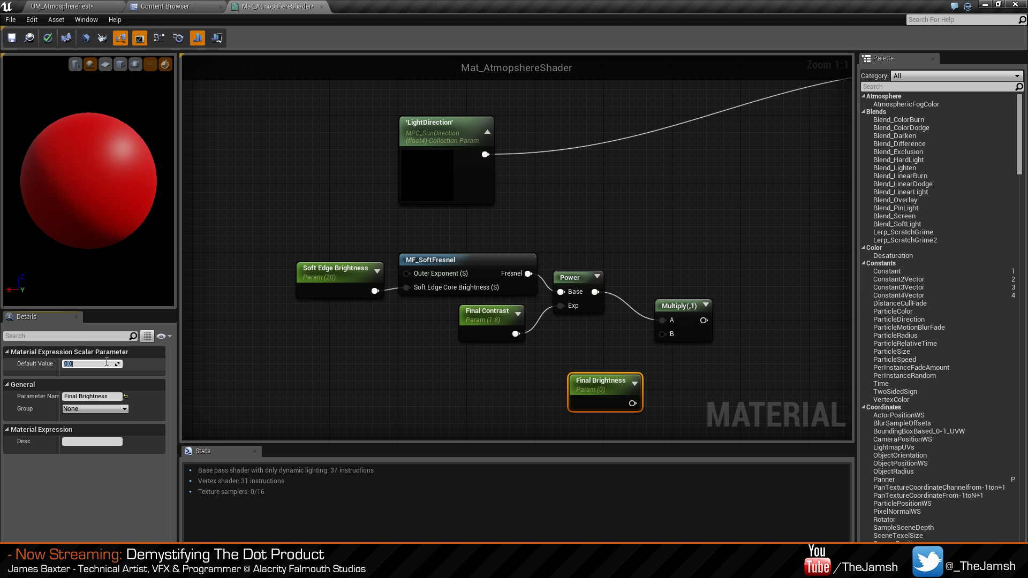
text(4.5)
key(Return)
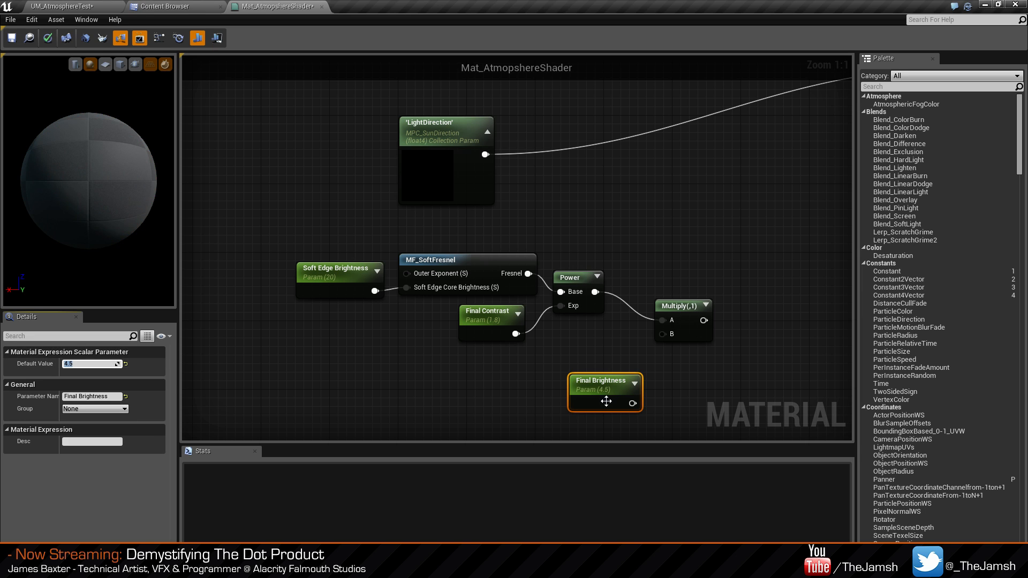
Connect Final Brightness to the Multiply node's B input and tuck it in beside that node.
drag(630, 409, 674, 331)
click(714, 339)
right_drag(714, 340, 703, 362)
Move the whole soft fresnel node group, including its parameters, Power and Multiply, to the right toward the material output.
drag(672, 383, 313, 250)
drag(481, 289, 583, 261)
click(715, 229)
right_drag(716, 230, 625, 237)
drag(655, 379, 337, 259)
drag(470, 268, 507, 272)
click(681, 246)
right_drag(681, 247, 599, 249)
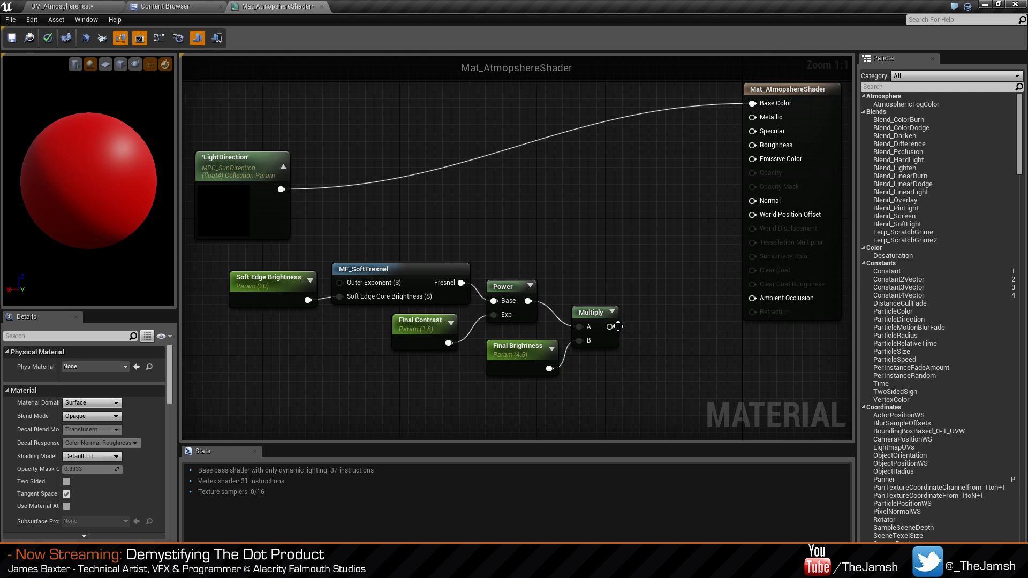
Connect the Multiply output to the material's Emissive Color input and move the LightDirection node up, away from the fresnel group.
drag(630, 325, 773, 158)
right_drag(454, 187, 504, 242)
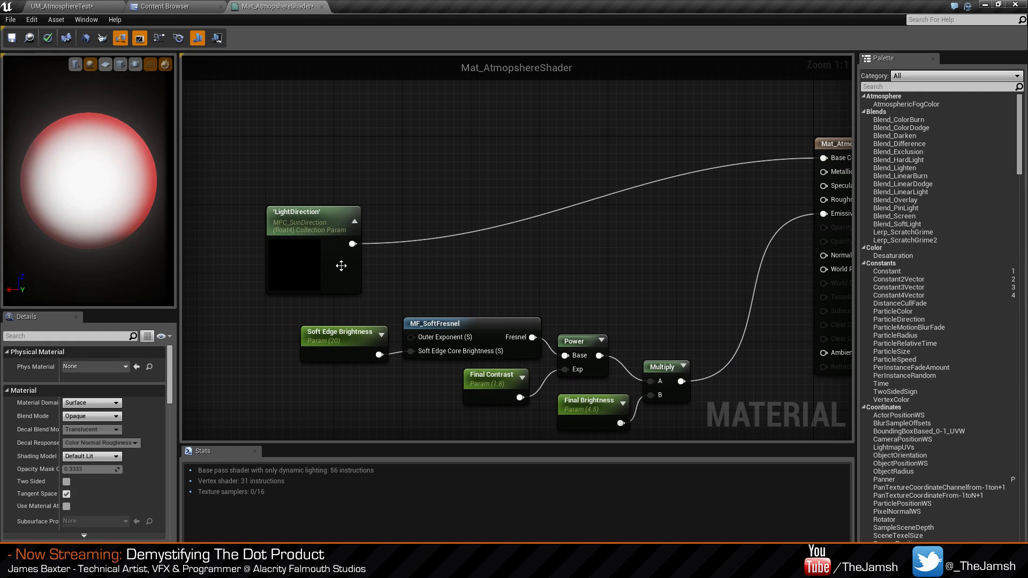
drag(328, 274, 387, 162)
right_drag(553, 257, 516, 227)
drag(307, 248, 572, 330)
click(519, 242)
right_drag(469, 238, 571, 254)
drag(317, 239, 719, 326)
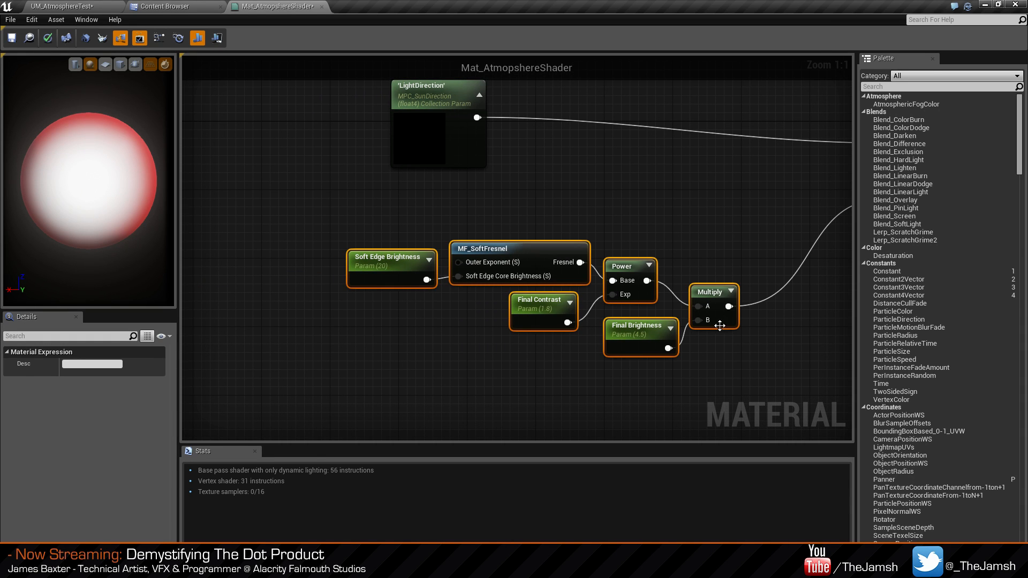
click(449, 221)
Make room after MF_SoftFresnel and try a Clamp node between its Fresnel output and the Power node's Base input.
right_drag(448, 221, 577, 279)
drag(472, 277, 430, 291)
click(497, 287)
drag(487, 304, 583, 305)
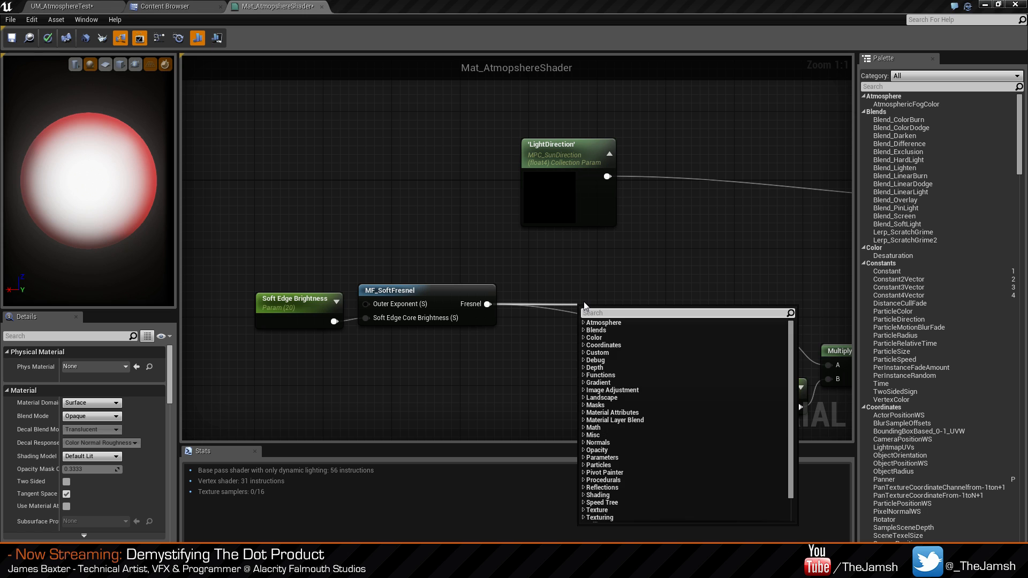
text(clamp)
key(Return)
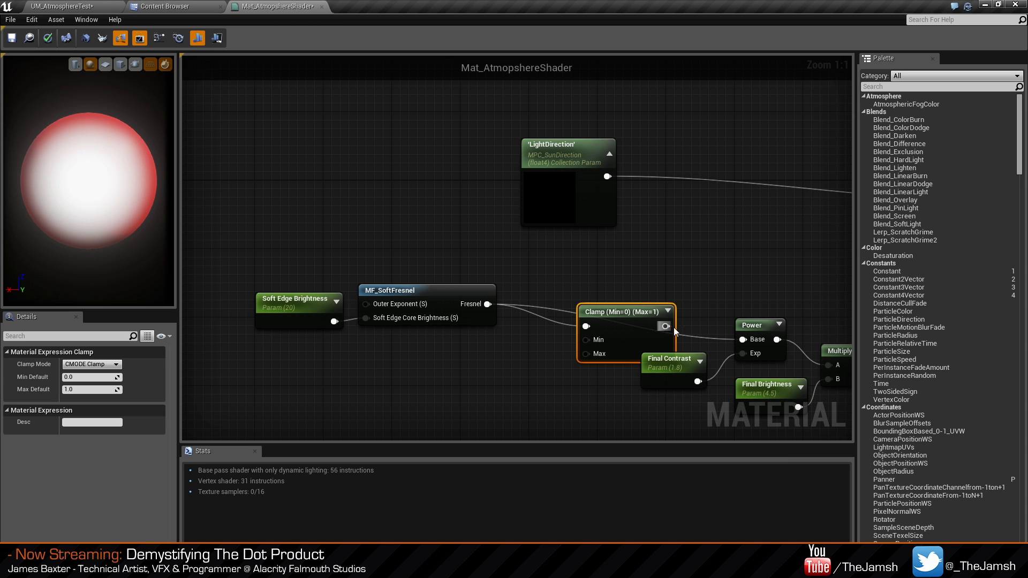
drag(670, 328, 742, 341)
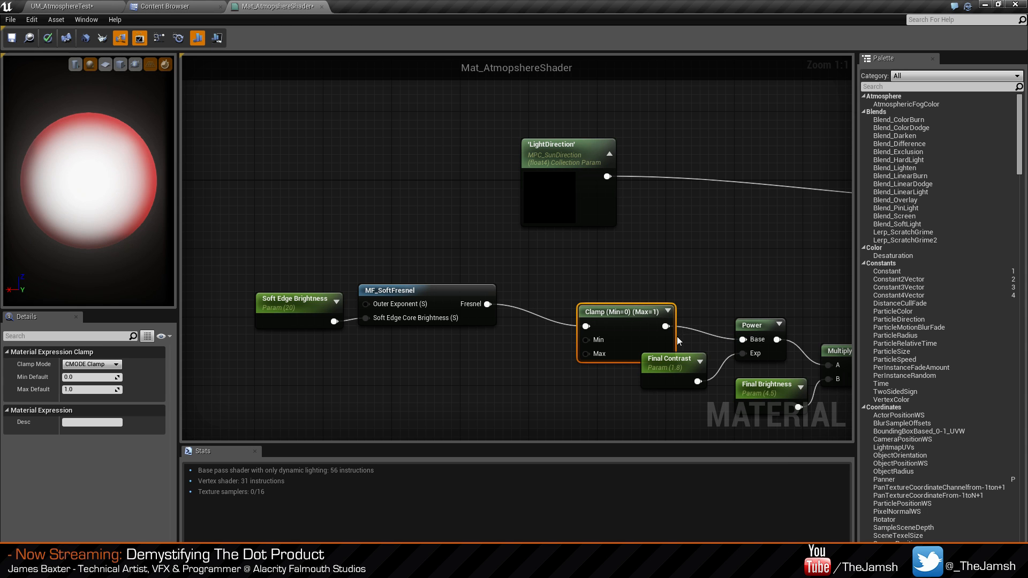
Reconnect Fresnel directly to the Power node's Base, delete the Clamp, and move MF_SoftFresnel with its parameter back beside Power.
drag(487, 304, 743, 339)
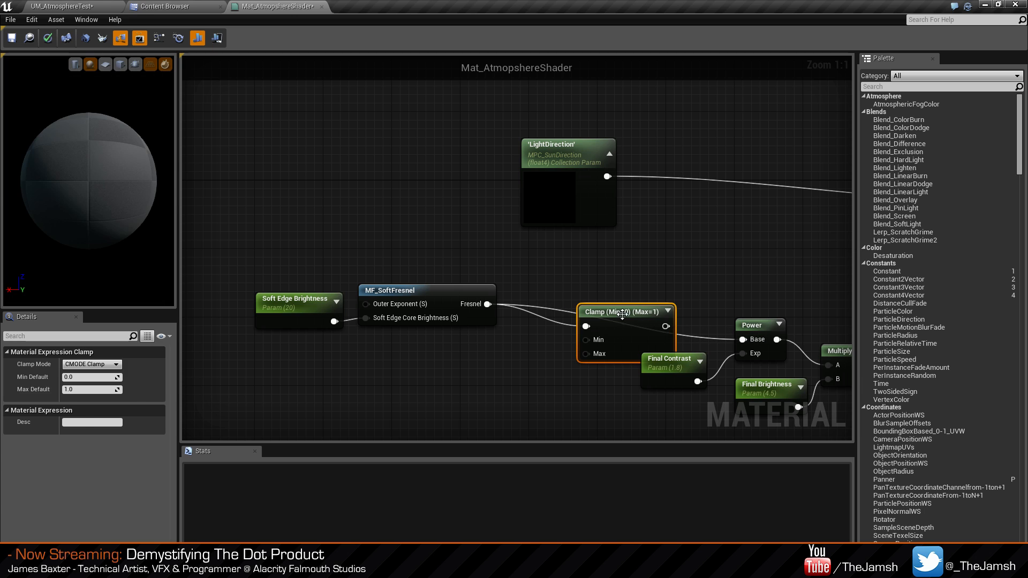
key(Delete)
drag(558, 348, 273, 294)
drag(411, 292, 611, 312)
click(669, 278)
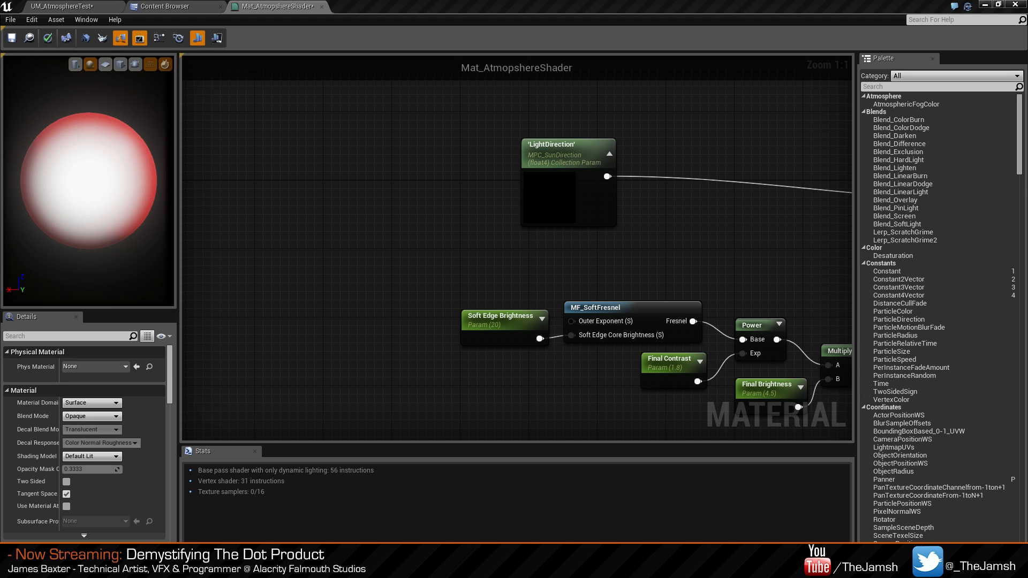
Add a constant of 0.001 feeding MF_SoftFresnel's Outer Exponent input, and place it just above Soft Edge Brightness.
click(468, 252)
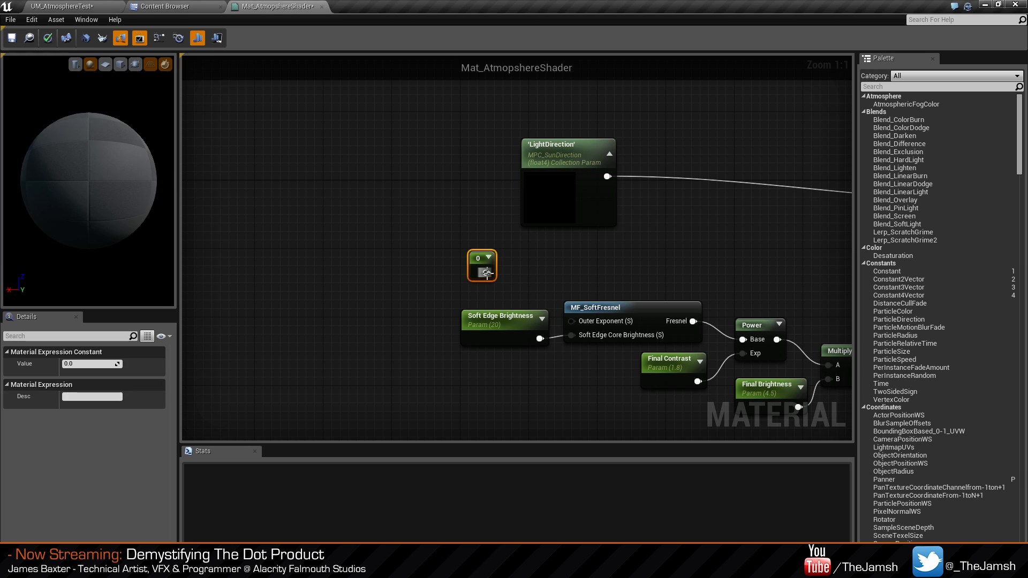
drag(487, 273, 571, 321)
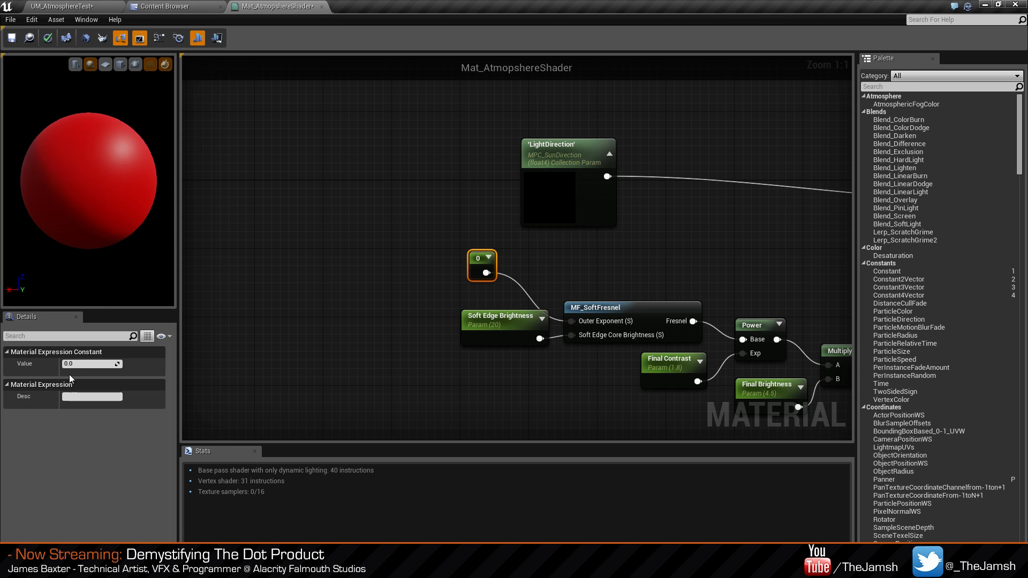
click(92, 367)
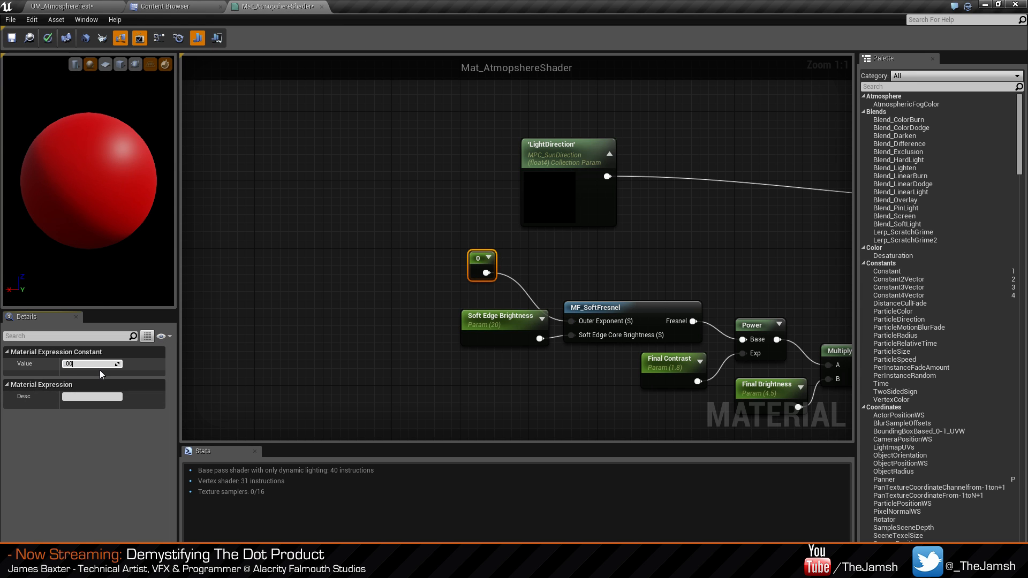
text(.001)
key(Return)
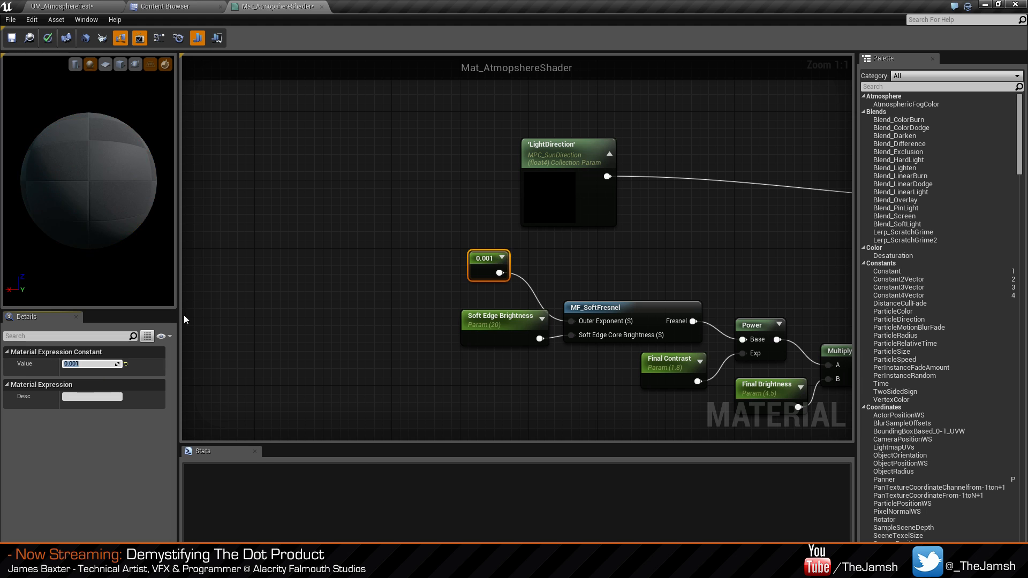
click(343, 310)
drag(487, 262, 480, 286)
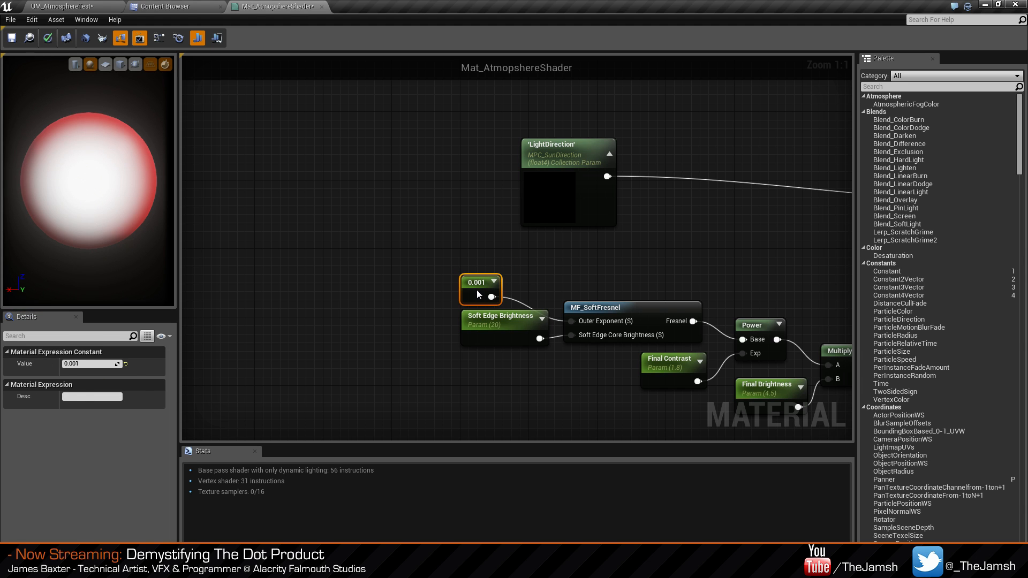
Move the Power node slightly closer to MF_SoftFresnel.
right_drag(660, 301, 577, 281)
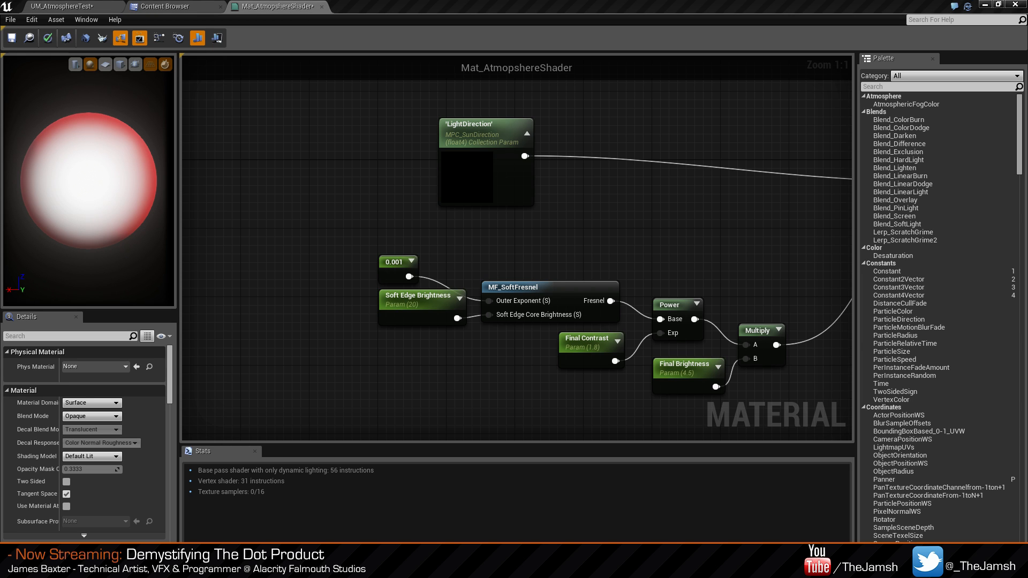
right_click(647, 252)
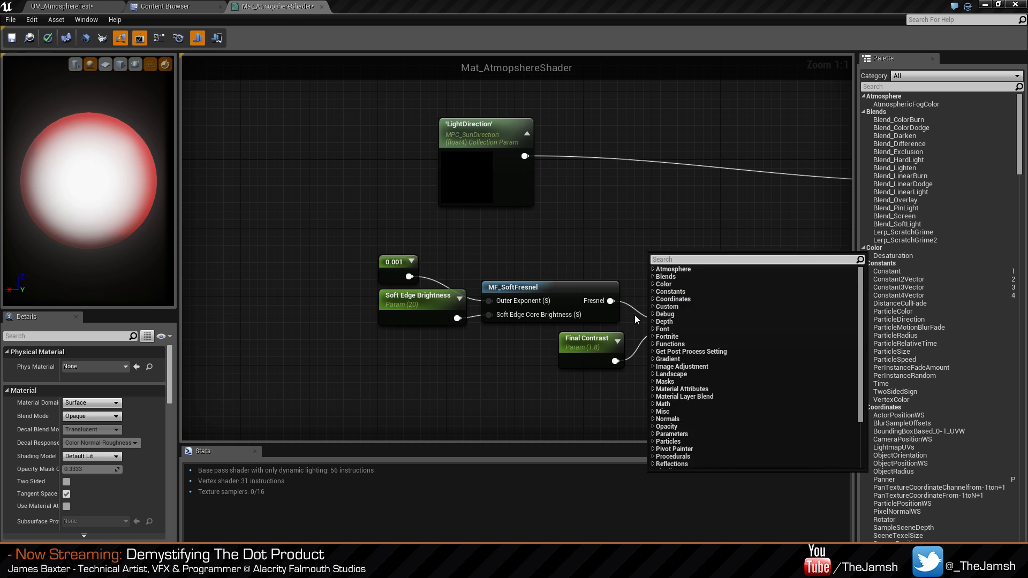
click(647, 237)
drag(693, 331, 675, 331)
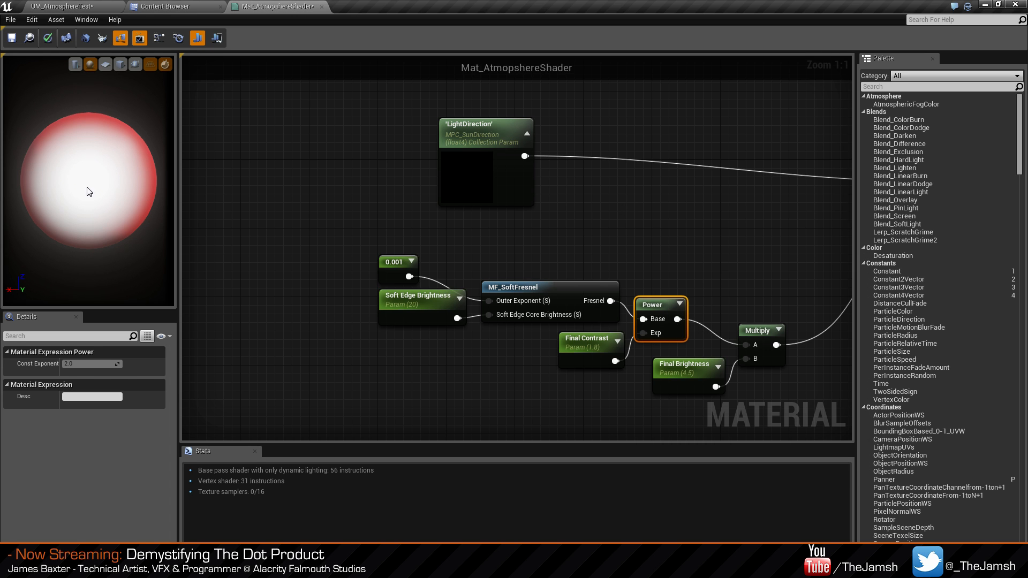
Examine the fresnel glow on the preview sphere and the inputs of the material output node.
scroll(87, 191, down, 3)
scroll(87, 191, down, 1)
click(714, 257)
right_drag(714, 256, 660, 247)
click(797, 163)
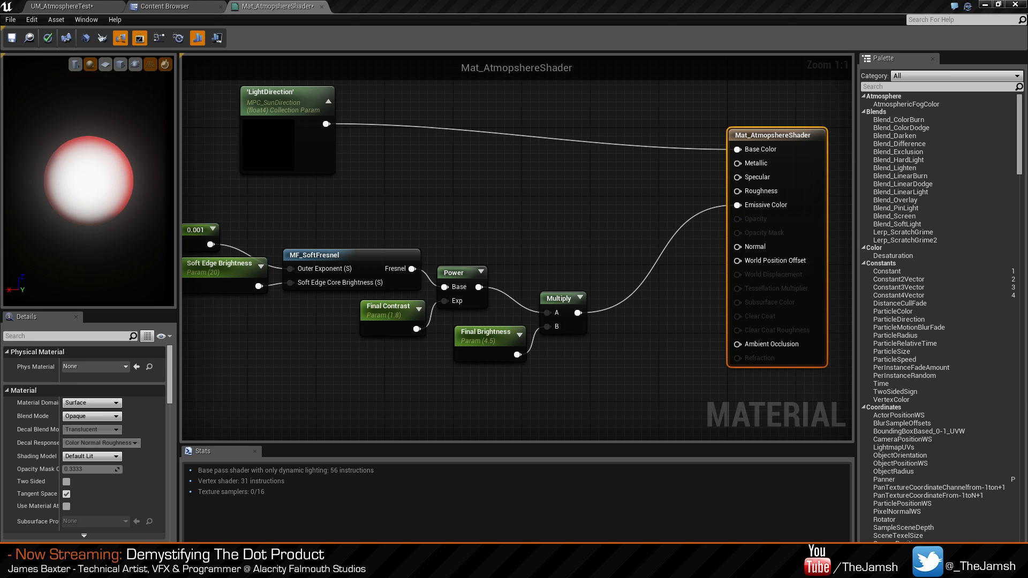
click(525, 241)
click(754, 216)
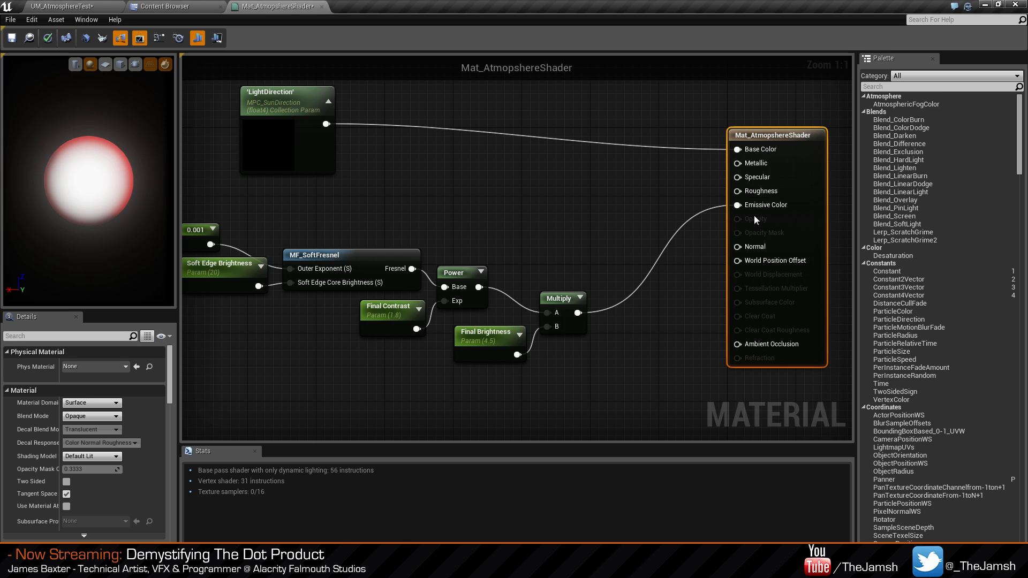
click(474, 236)
right_drag(474, 238, 621, 203)
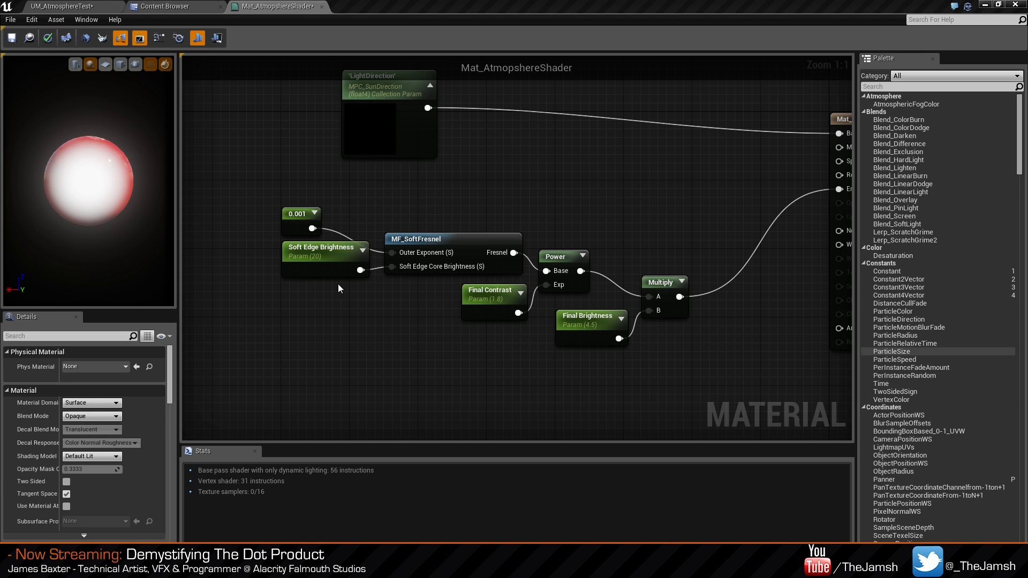
right_drag(619, 214, 560, 225)
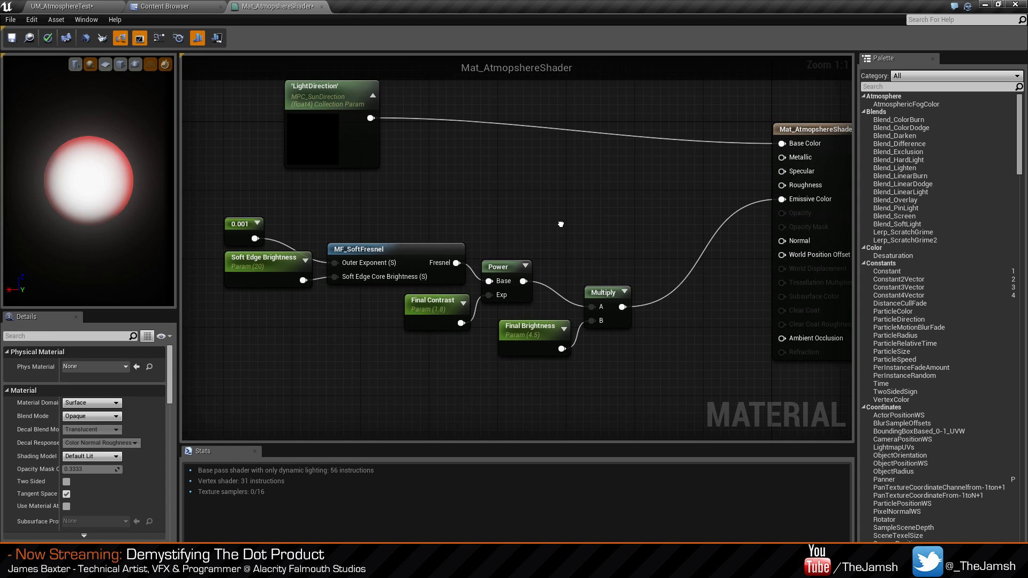
Set the material's Blend Mode to Additive and its Shading Model to Unlit.
click(118, 416)
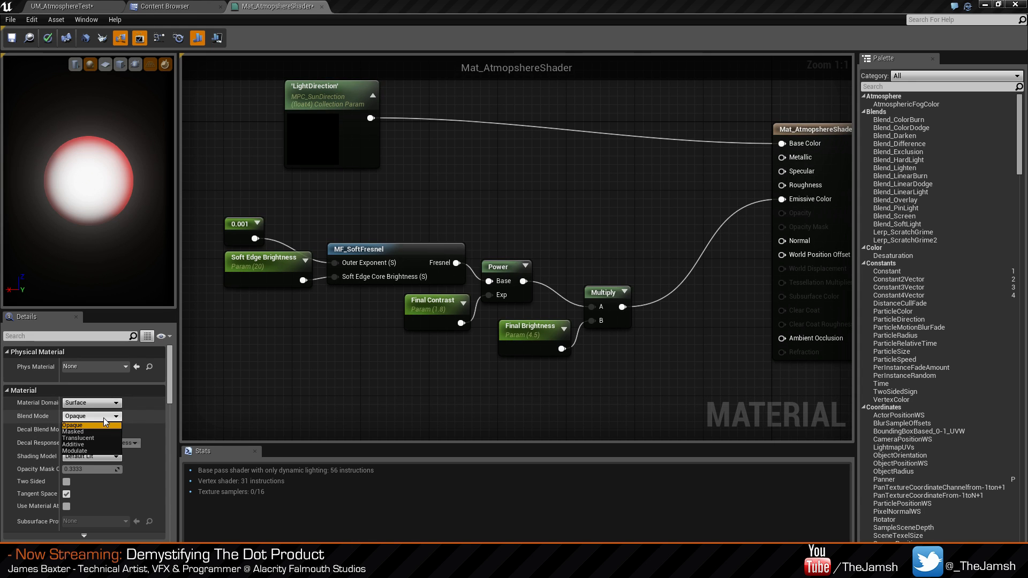
click(96, 445)
click(104, 456)
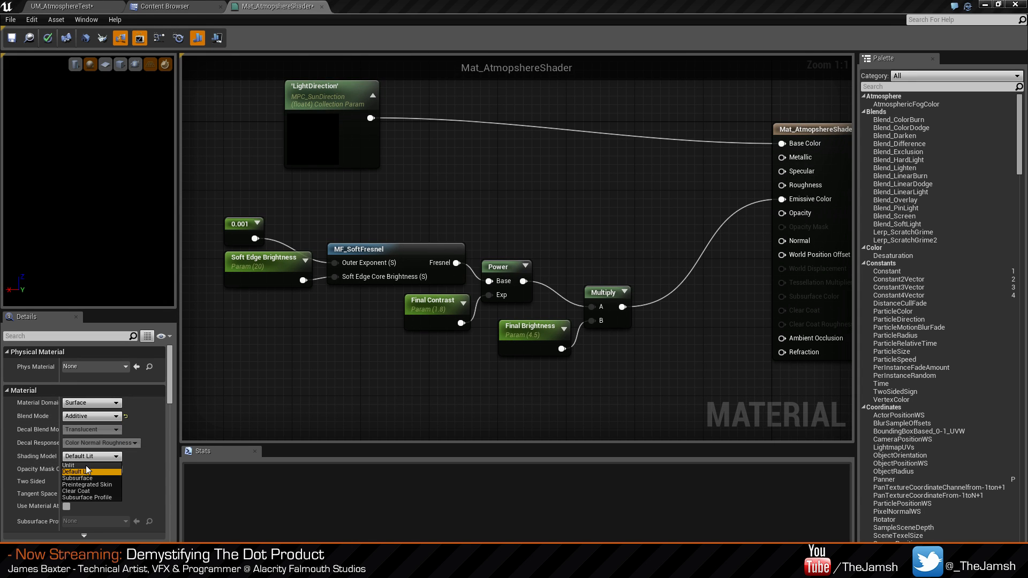
click(85, 465)
Reposition the LightDirection node and shift the whole fresnel node group left and down, farther from the material output.
mouse_move(333, 303)
right_down()
mouse_move(379, 334)
mouse_move(386, 381)
right_up()
click(363, 125)
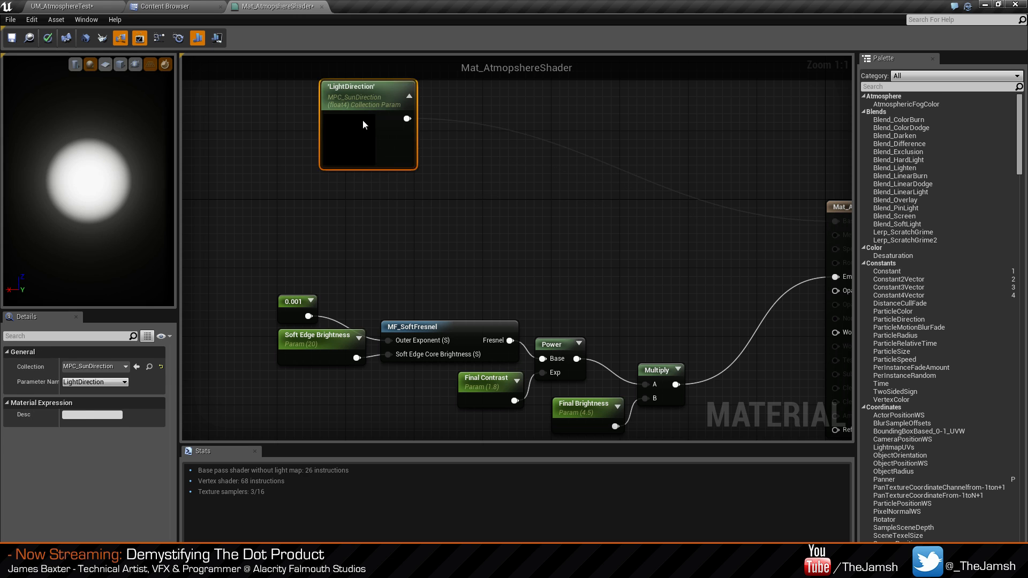
drag(363, 121, 355, 122)
click(360, 239)
right_drag(360, 241, 367, 139)
drag(285, 192, 683, 376)
drag(668, 299, 560, 332)
click(528, 235)
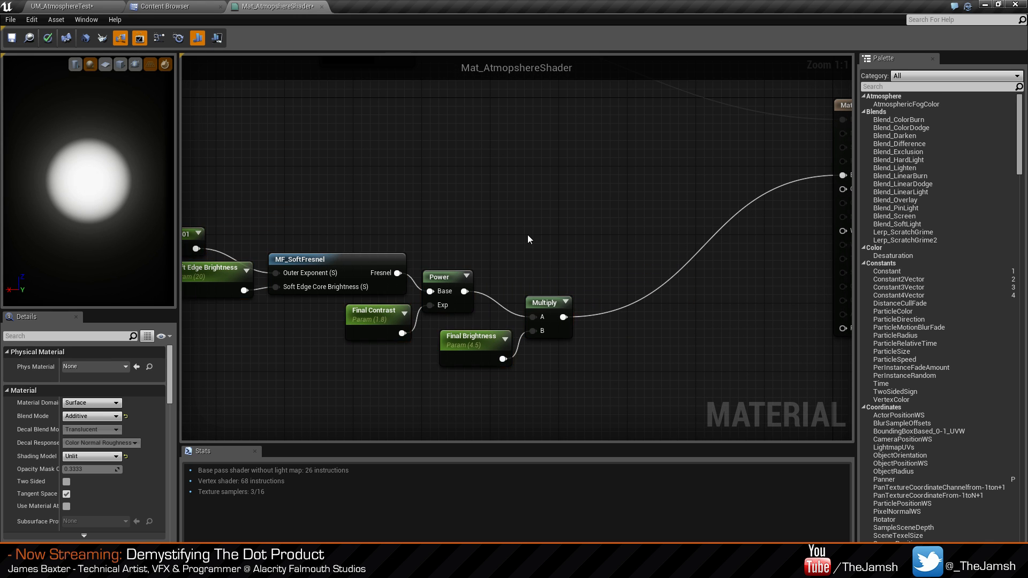
Move the 0.001 constant right, closer to MF_SoftFresnel, and check the preview sphere.
right_drag(527, 235, 602, 241)
drag(242, 227, 652, 339)
click(325, 255)
drag(280, 247, 313, 247)
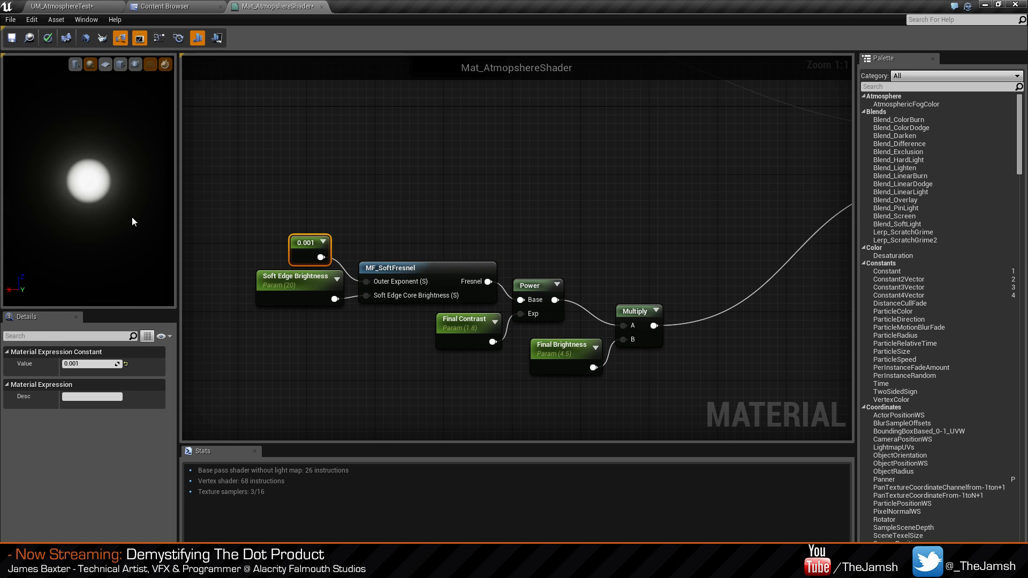
right_drag(115, 177, 115, 201)
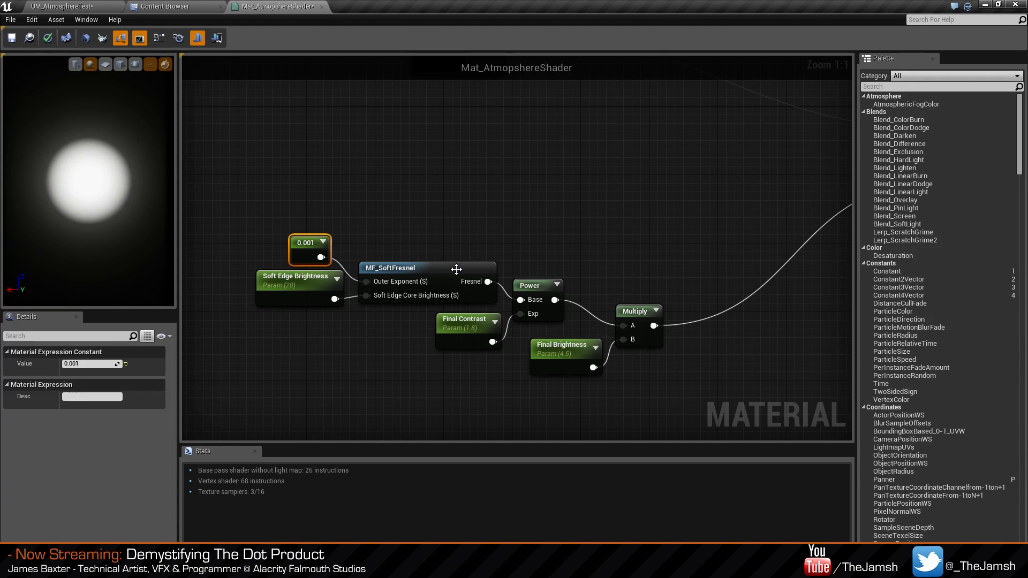
Move the LightDirection node down and left to sit above the fresnel group, and collapse its preview.
click(627, 220)
right_drag(627, 219, 578, 207)
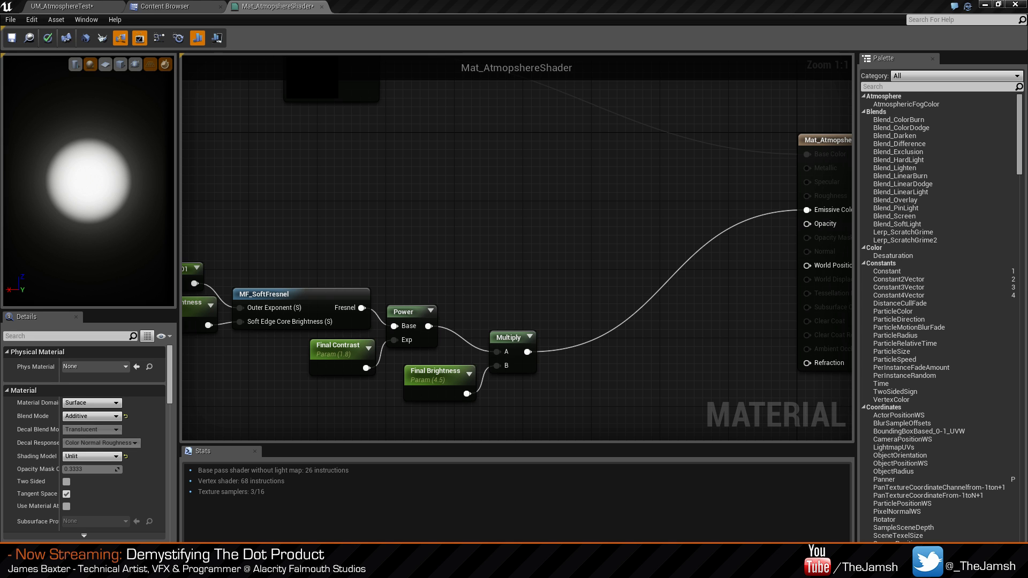
right_drag(259, 172, 475, 254)
drag(529, 150, 518, 214)
click(439, 216)
Add a ComponentMask fed by LightDirection, place it beside that node, and enable its B channel alongside R and G.
click(538, 251)
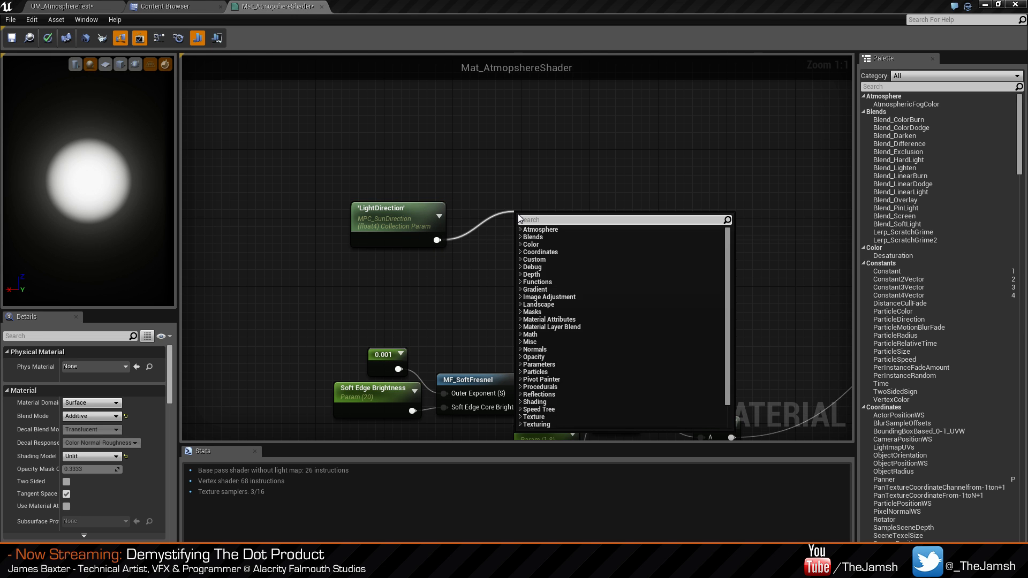
text(mask)
key(Up)
key(Down)
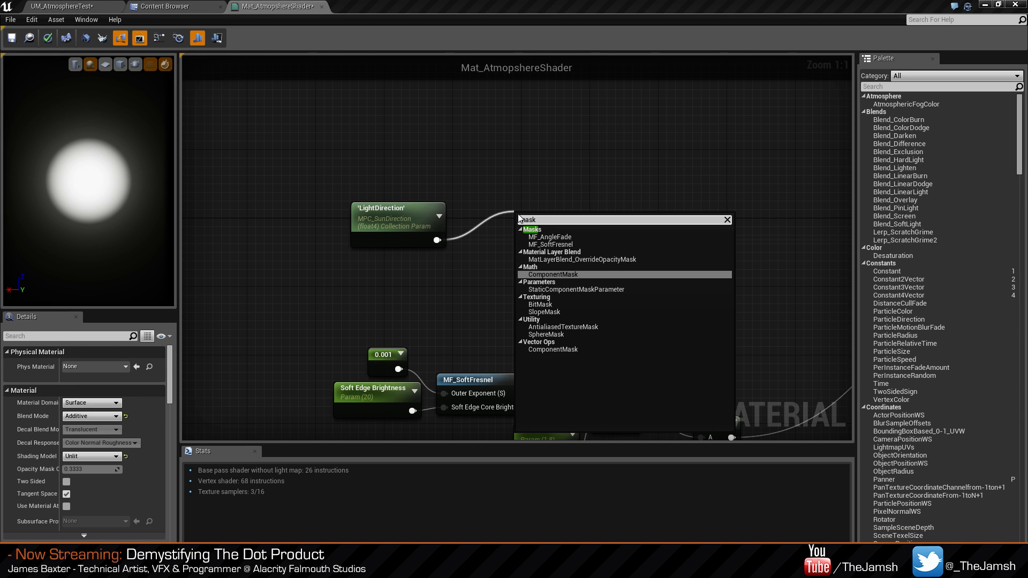
key(Return)
drag(546, 227, 493, 234)
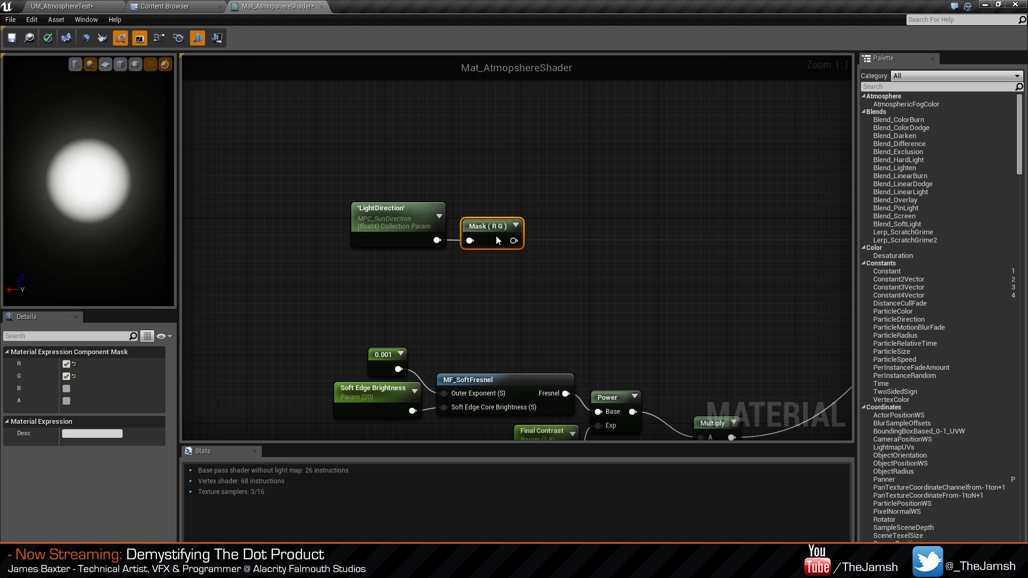
click(67, 388)
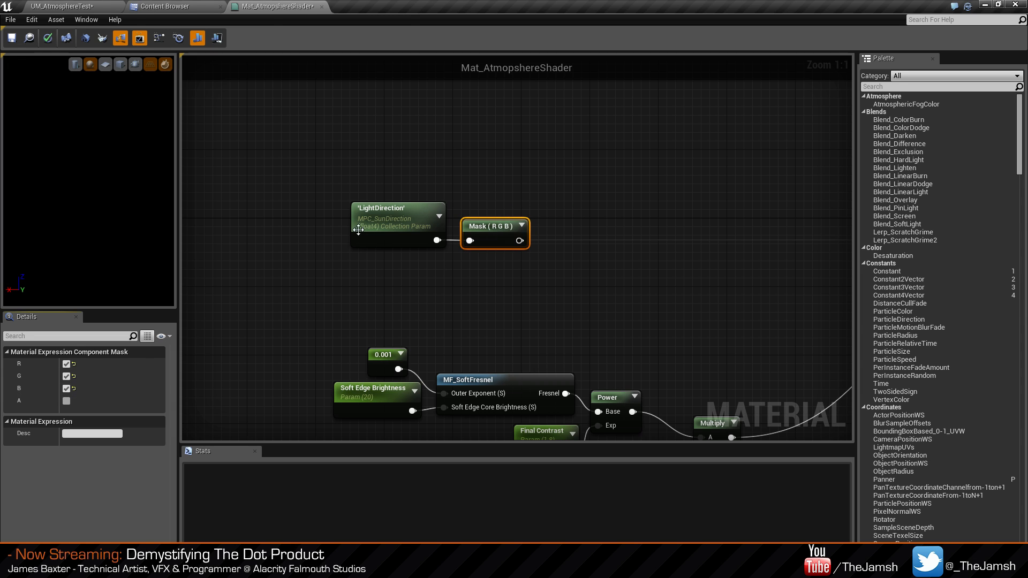
click(535, 262)
Add a Normalize node fed by the RGB mask output and line it up beside the mask.
right_drag(574, 263, 541, 260)
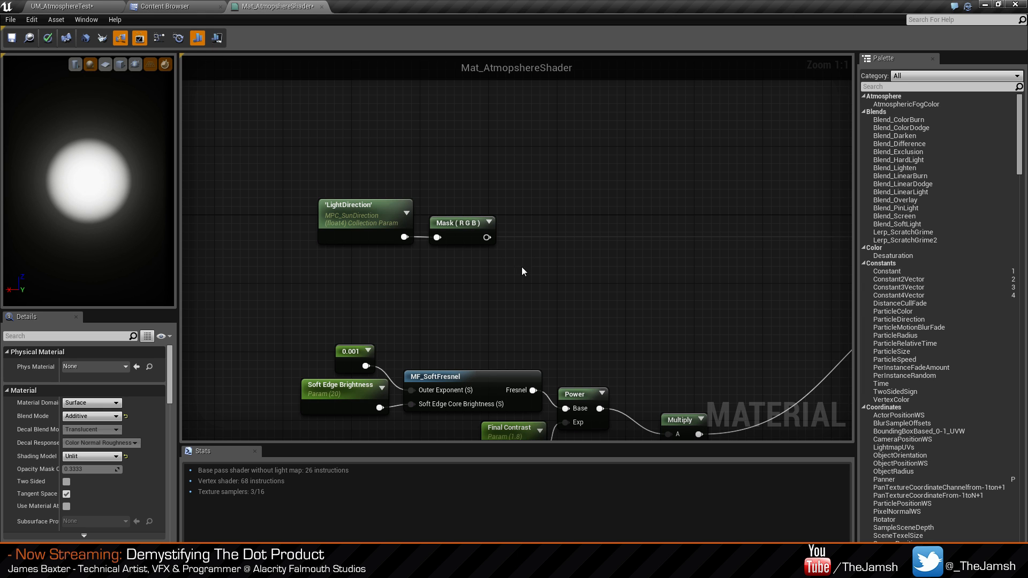
drag(487, 238, 553, 241)
text(normal)
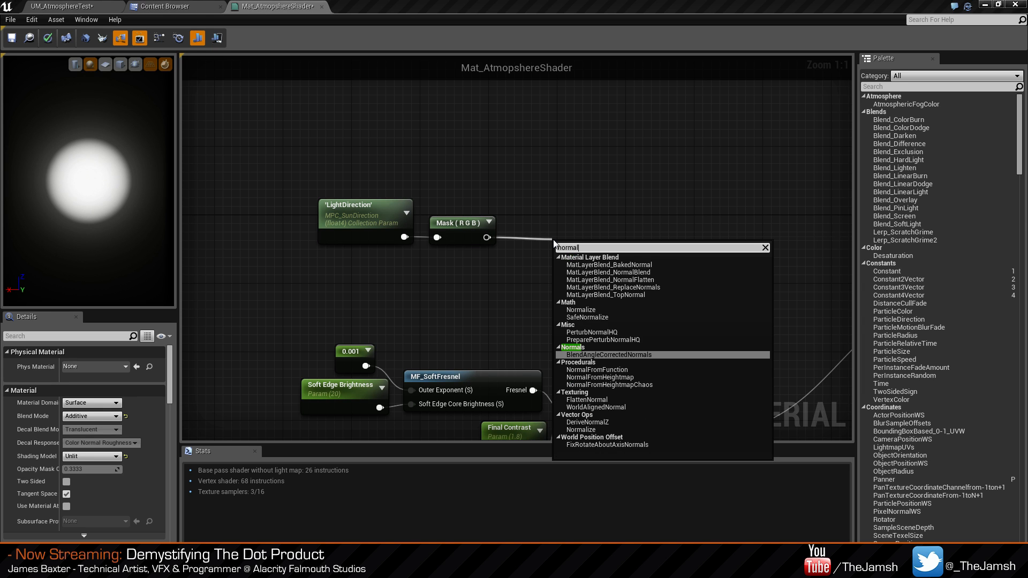
key(Up)
key(Up)
key(Up)
key(Up)
key(Return)
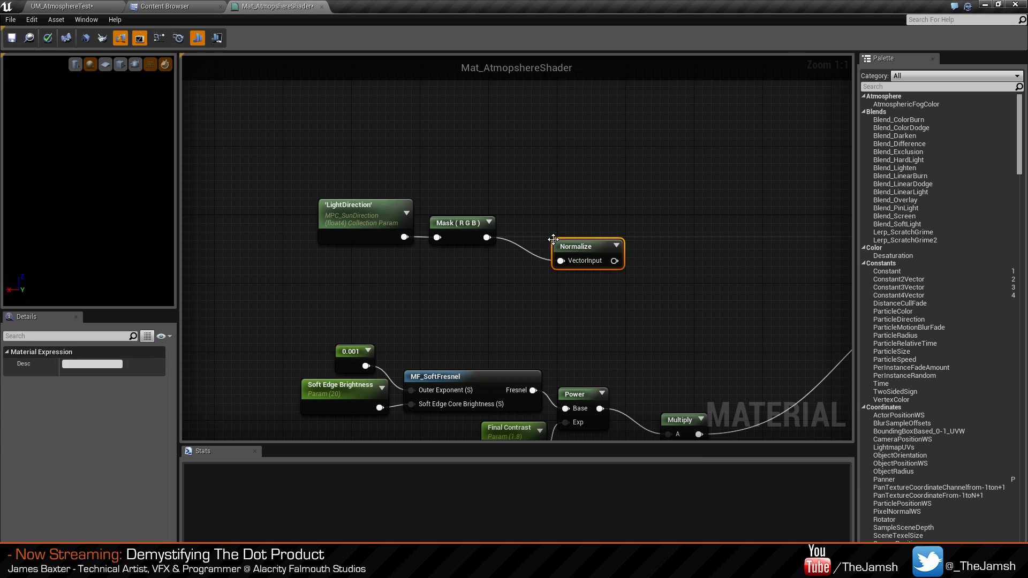
drag(595, 249, 557, 226)
click(640, 233)
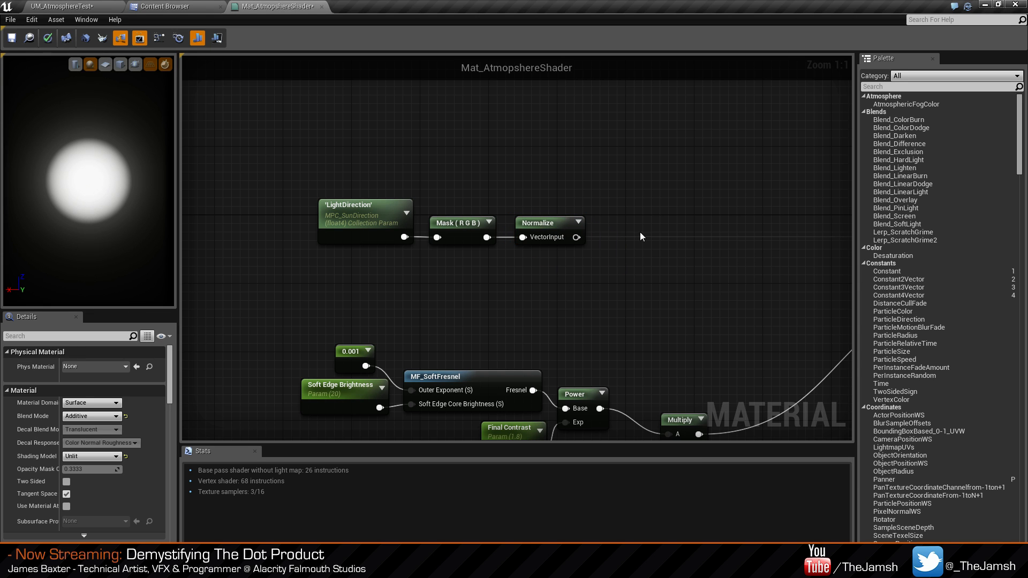
Add a DotProduct node just beyond Normalize and connect Normalize's output to its B input.
right_click(623, 230)
text(dot)
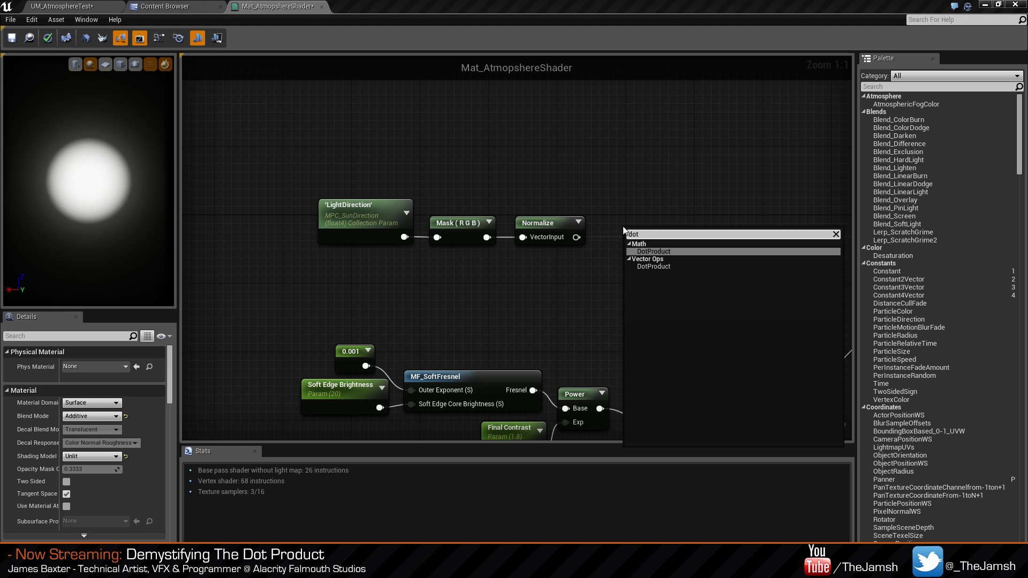
key(Return)
drag(648, 236, 645, 181)
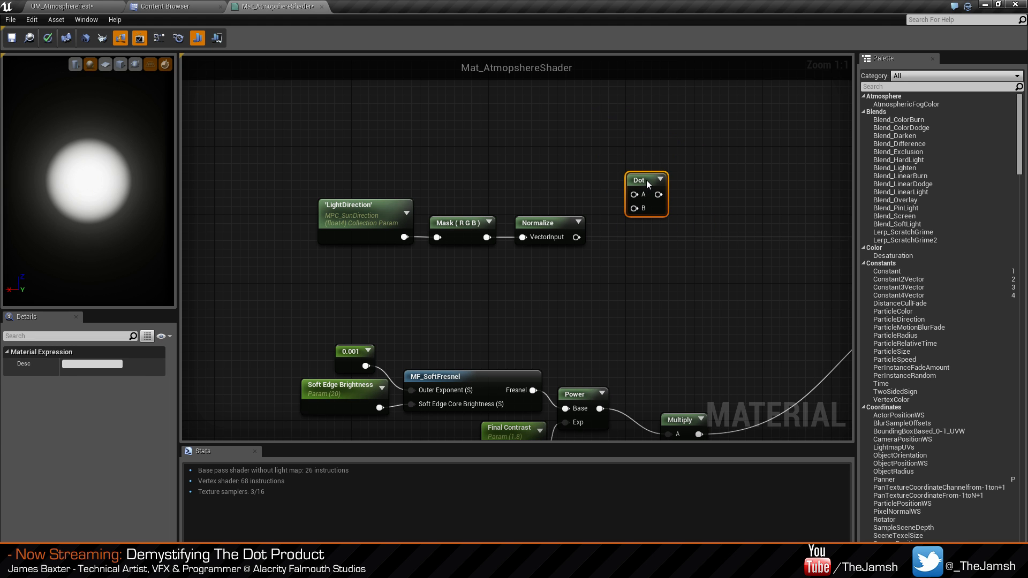
drag(575, 238, 636, 208)
Shift the LightDirection, RGB mask and Normalize nodes left as a group, leaving more space before the Dot node.
right_drag(530, 160, 587, 225)
click(460, 138)
drag(432, 202, 628, 313)
drag(628, 274, 600, 269)
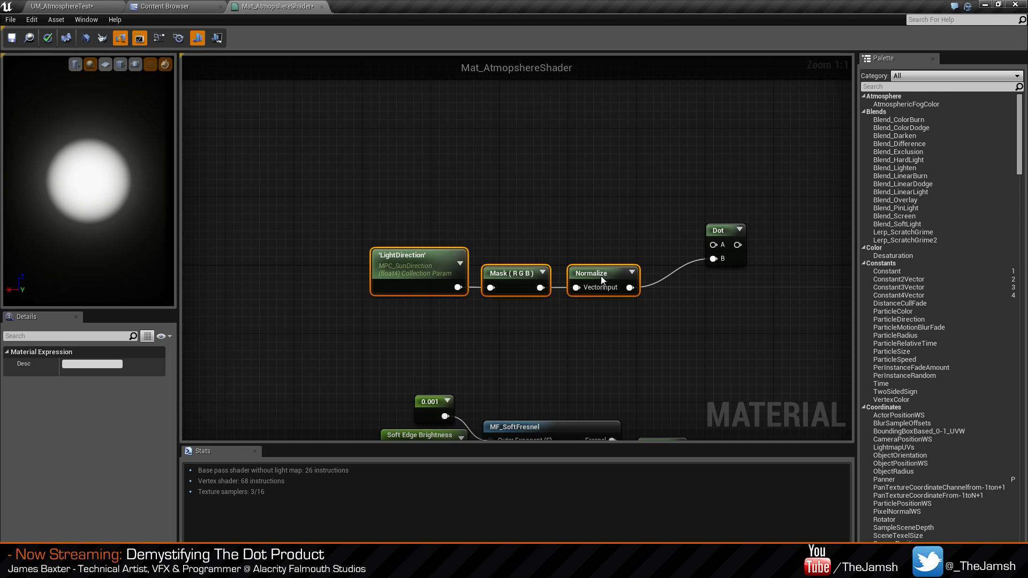
click(592, 239)
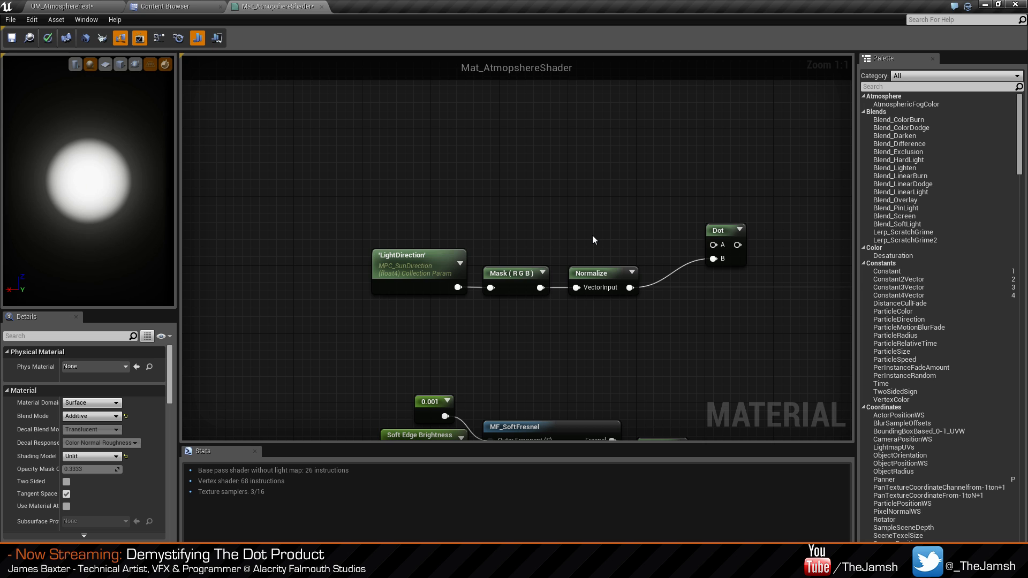
Select the MF_LightDirection material function in the project's Materials folder.
right_drag(591, 234, 601, 214)
right_click(508, 170)
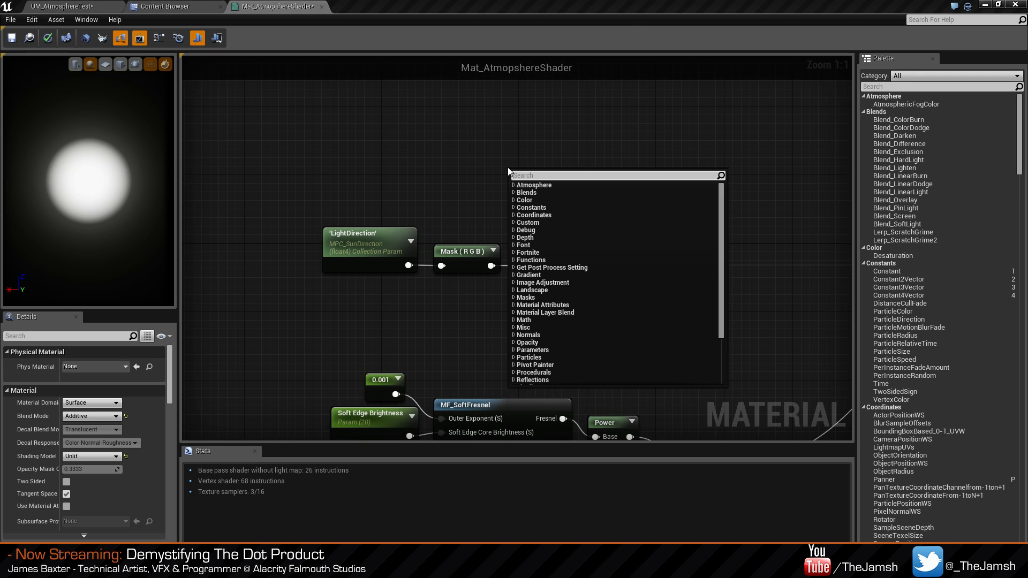
click(448, 174)
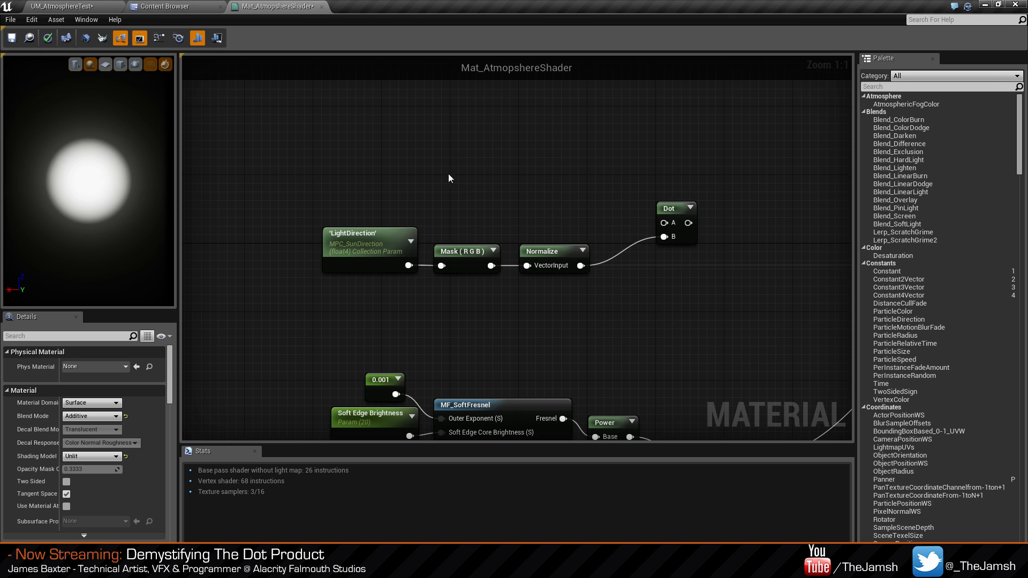
click(193, 6)
click(326, 305)
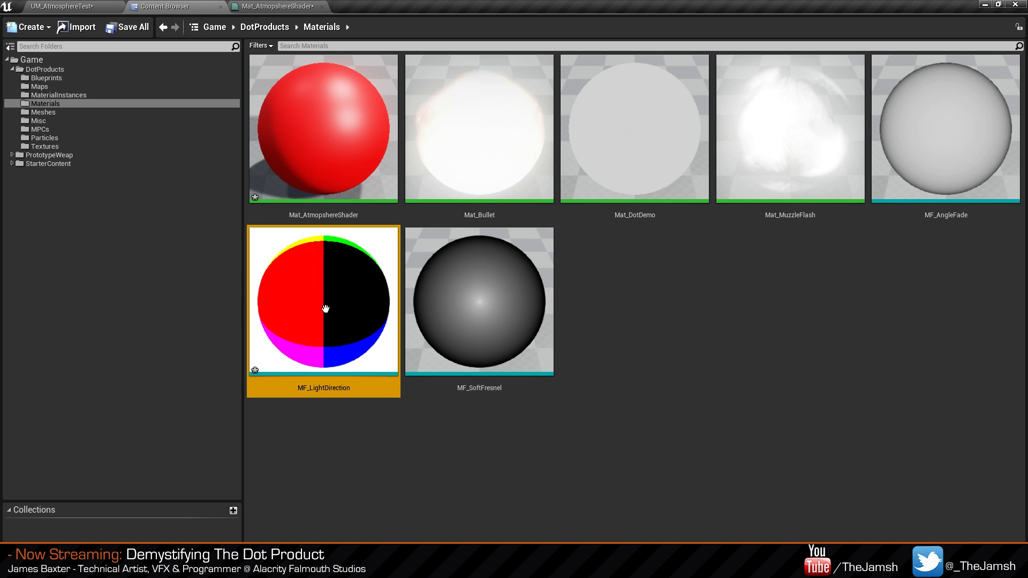
Add a MaterialFunctionCall for MF_LightDirection above the mask, connect its Non Normalized Direction output to Dot's A input, and shift the function node up and right.
click(313, 6)
right_click(458, 141)
text(functi)
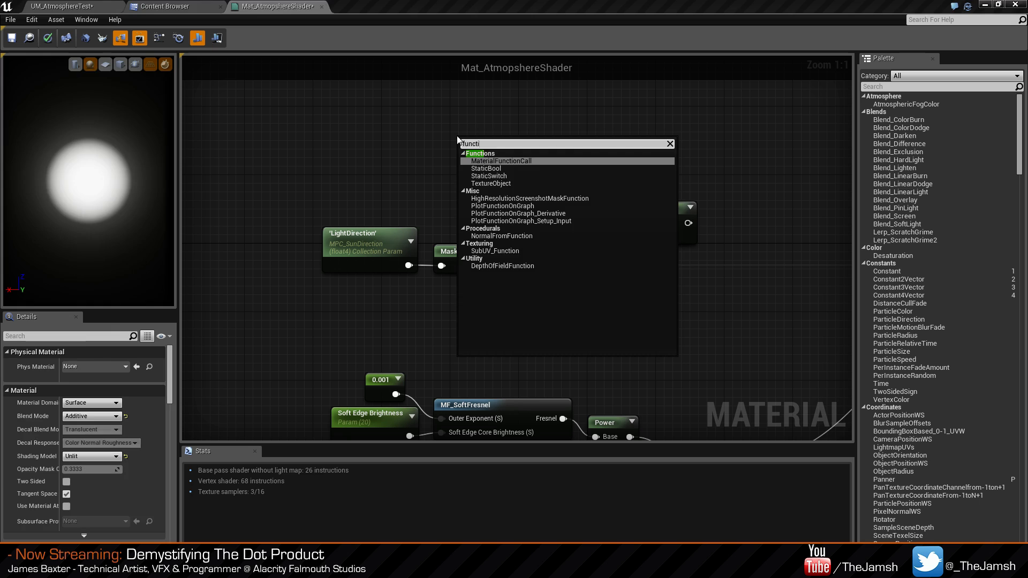
key(Return)
drag(533, 152, 664, 223)
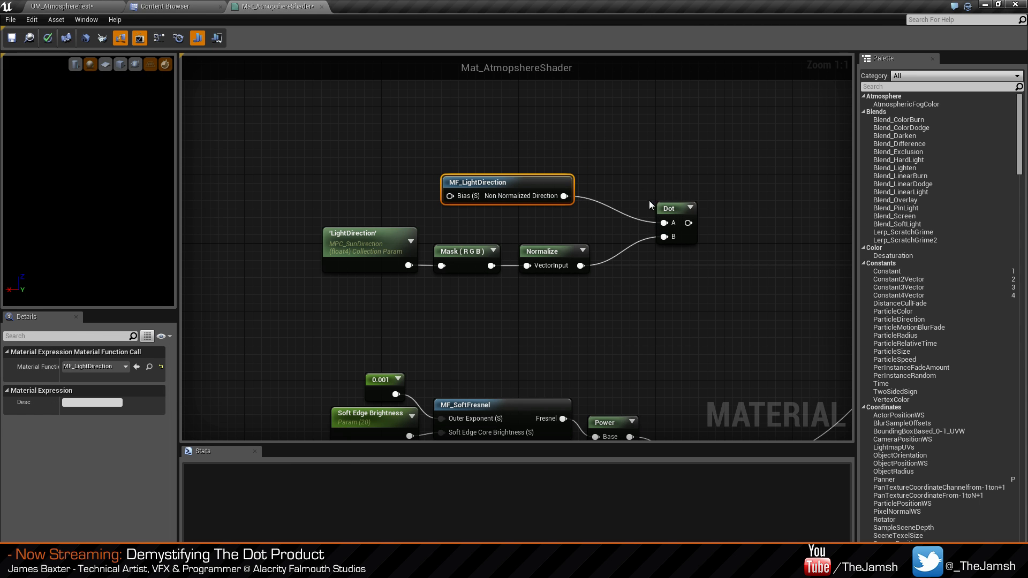
click(649, 200)
click(676, 208)
click(525, 174)
drag(523, 184, 538, 158)
Create a scalar parameter named Bias Value with default 250 and connect it to MF_LightDirection's Bias input.
key(1)
click(397, 152)
right_click(406, 159)
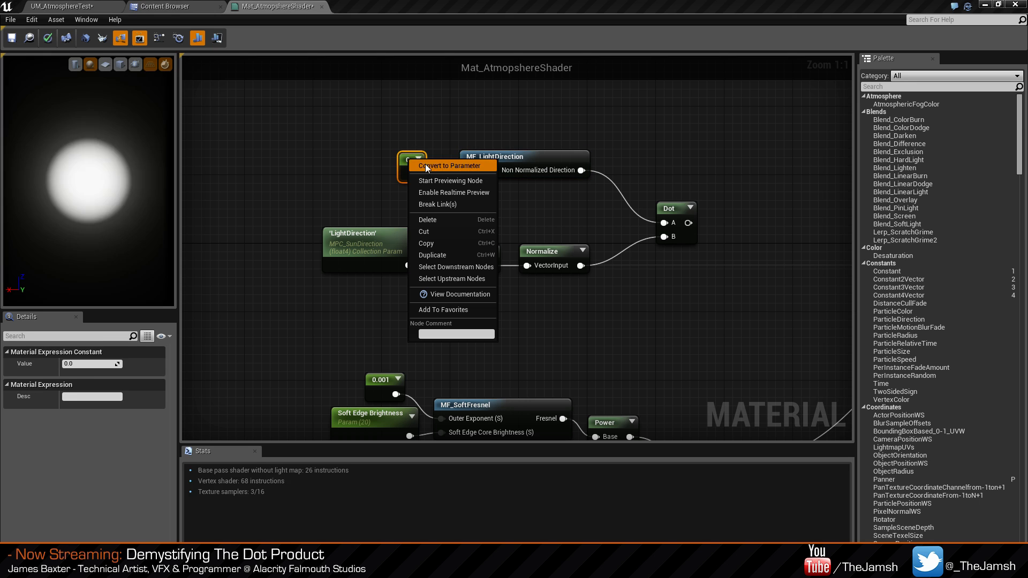
click(425, 165)
text(Bias Value)
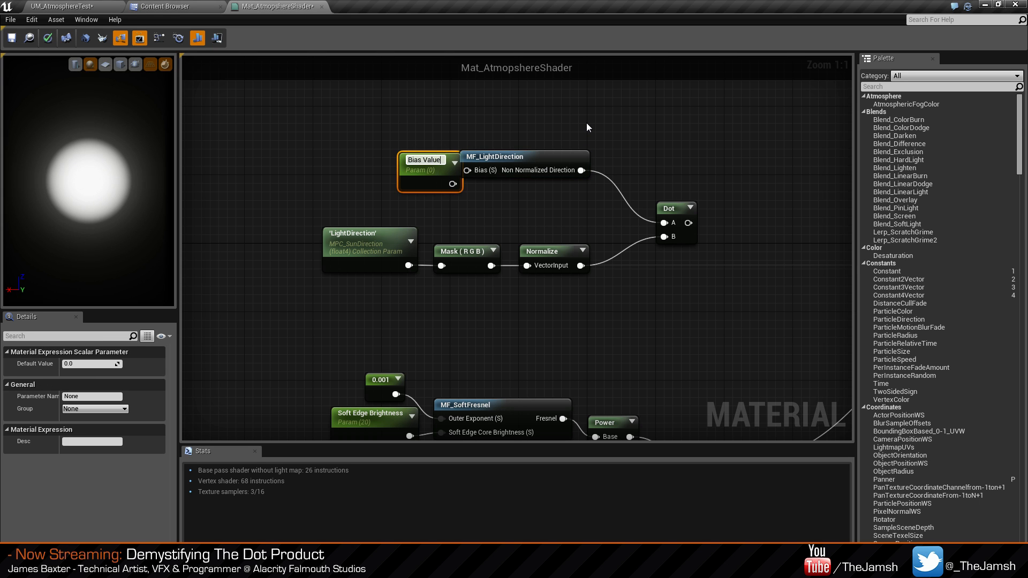
key(Return)
drag(402, 181, 465, 170)
click(412, 170)
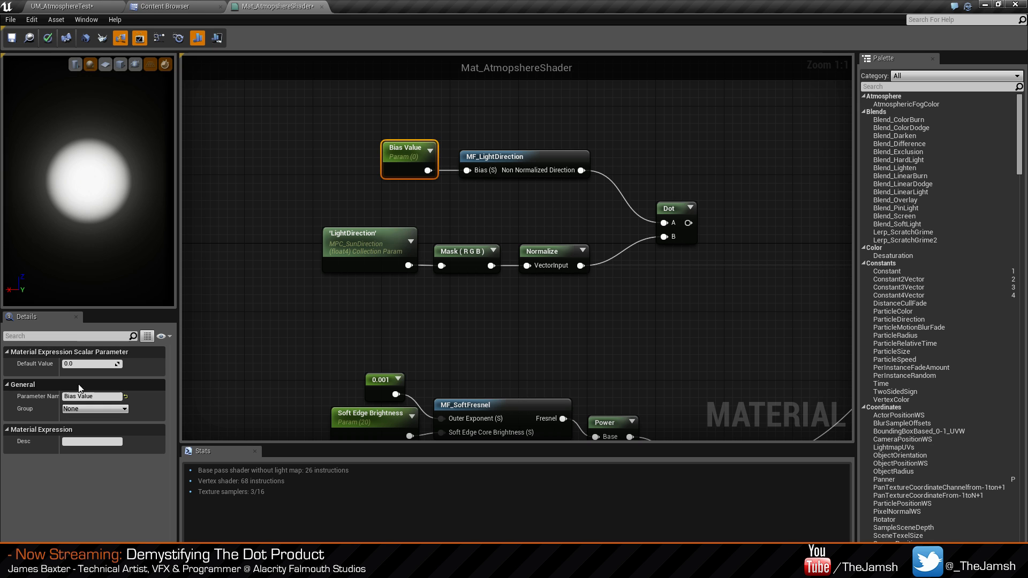
click(82, 364)
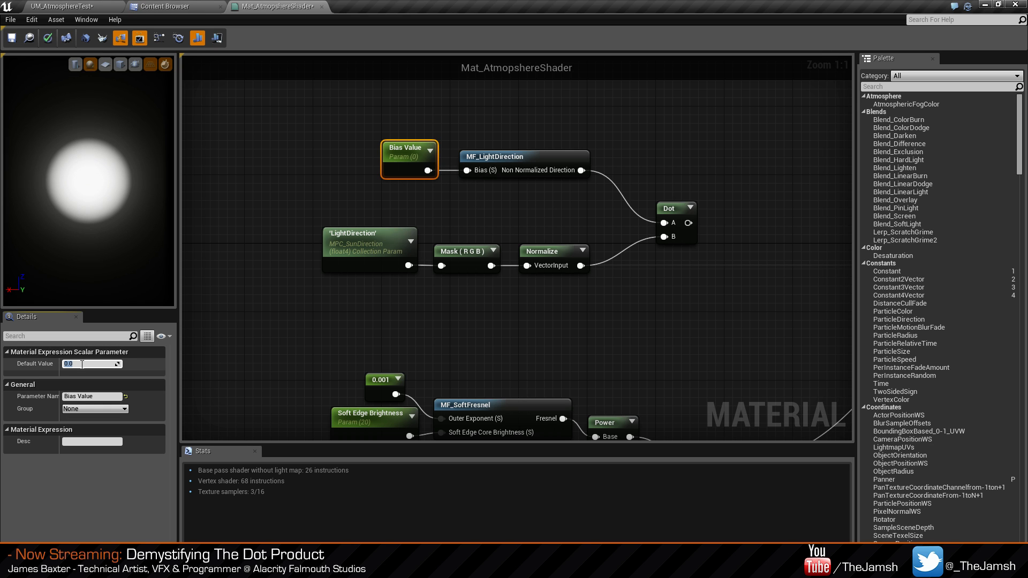
text(250)
key(Return)
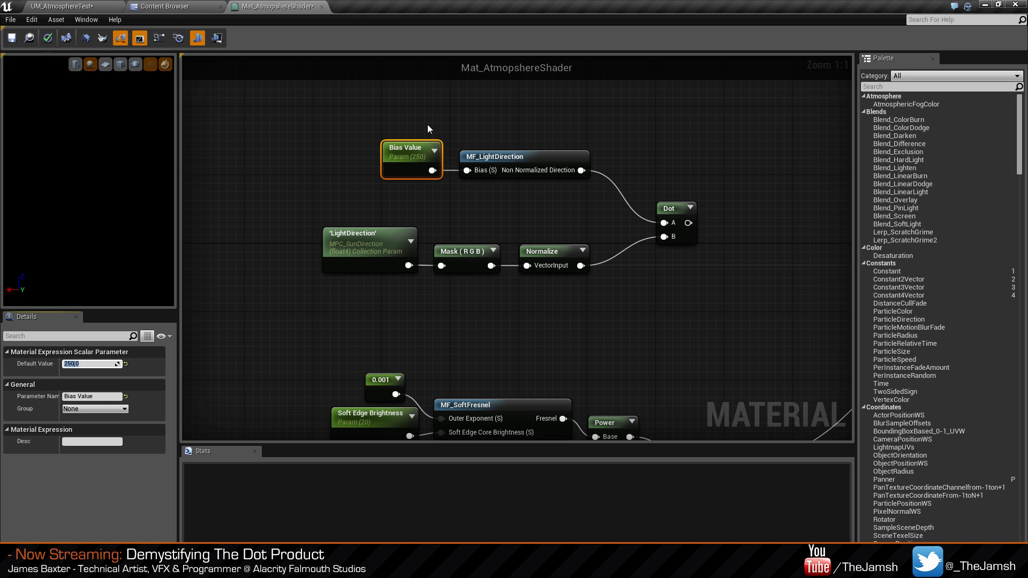
Move Bias Value and MF_LightDirection down nearer the LightDirection row, and bring the Dot node in closer.
shift+click(512, 168)
drag(513, 168, 495, 192)
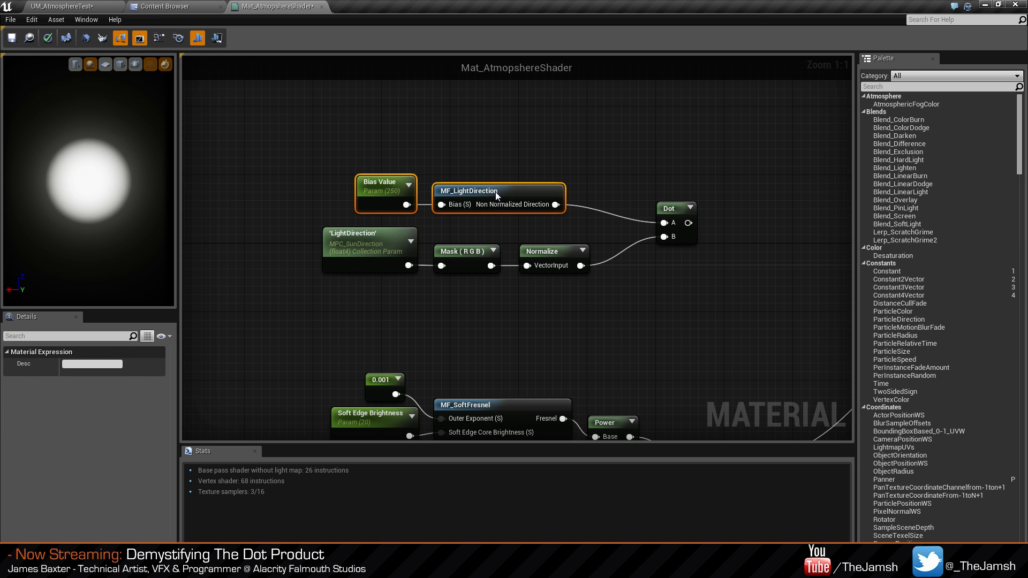
click(721, 212)
right_drag(701, 235, 685, 230)
drag(677, 230, 643, 229)
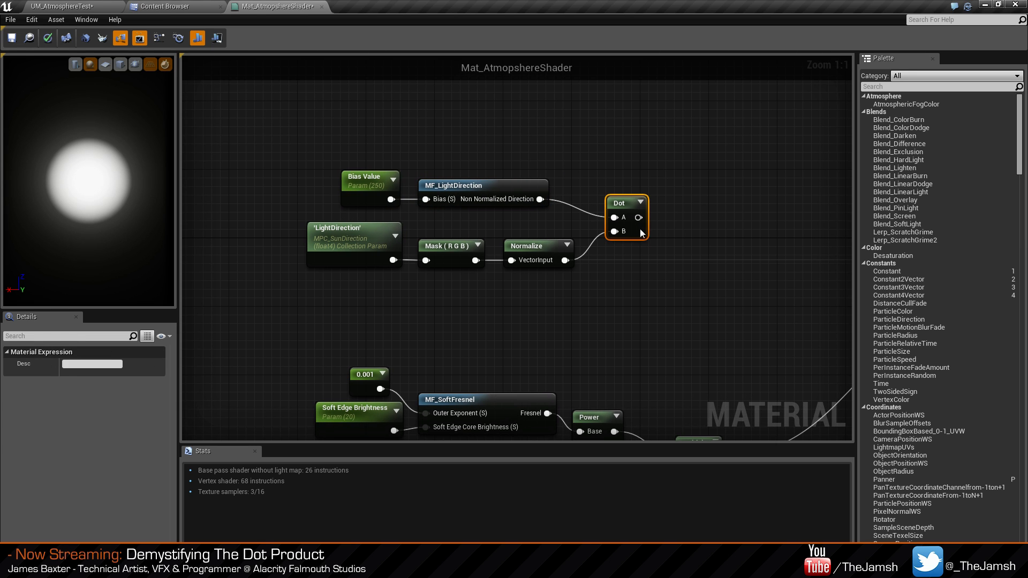
Preview the Dot node on the sphere and adjust the Bias Value default to about 48.93.
key(space)
drag(35, 206, 125, 210)
click(345, 185)
drag(110, 364, 79, 367)
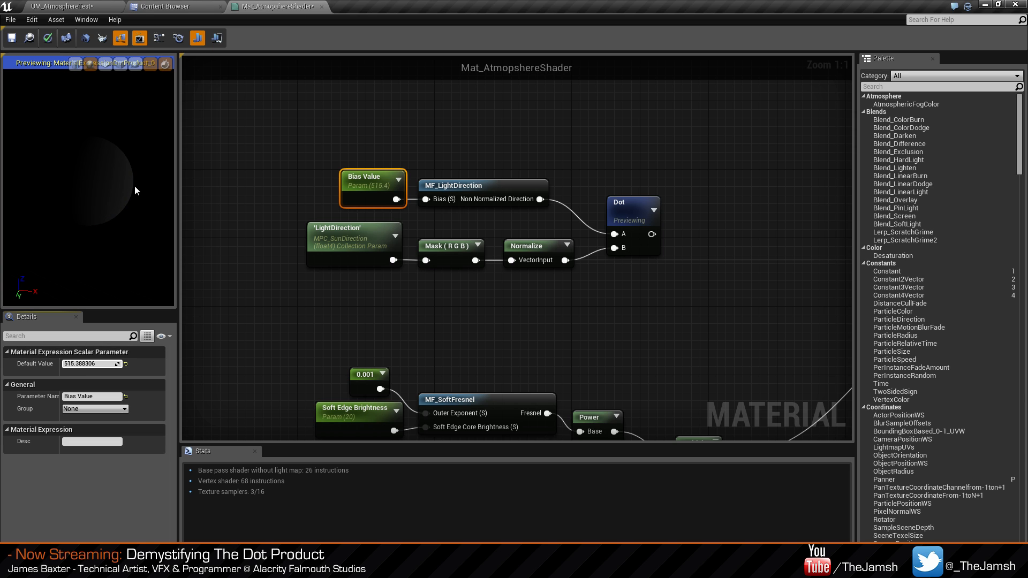
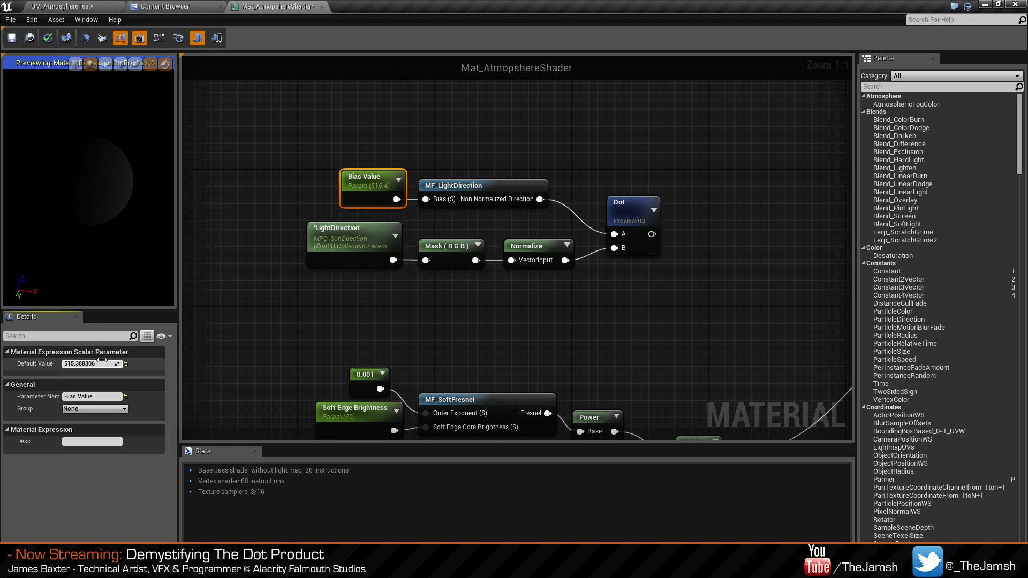
drag(100, 364, 106, 366)
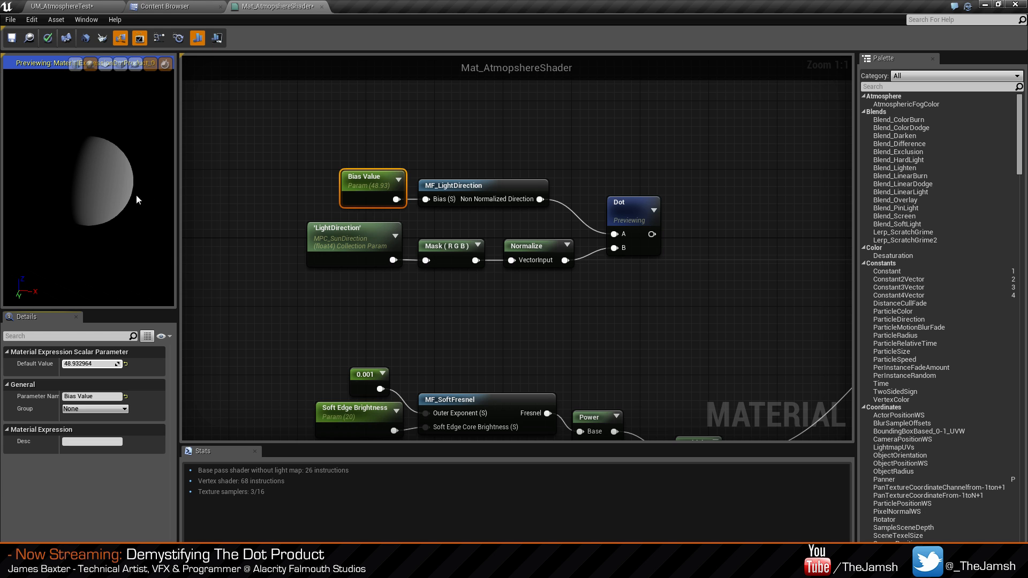
Enlarge the preview viewport and examine the shading of the Dot result around the sphere.
click(590, 182)
right_drag(590, 180, 615, 157)
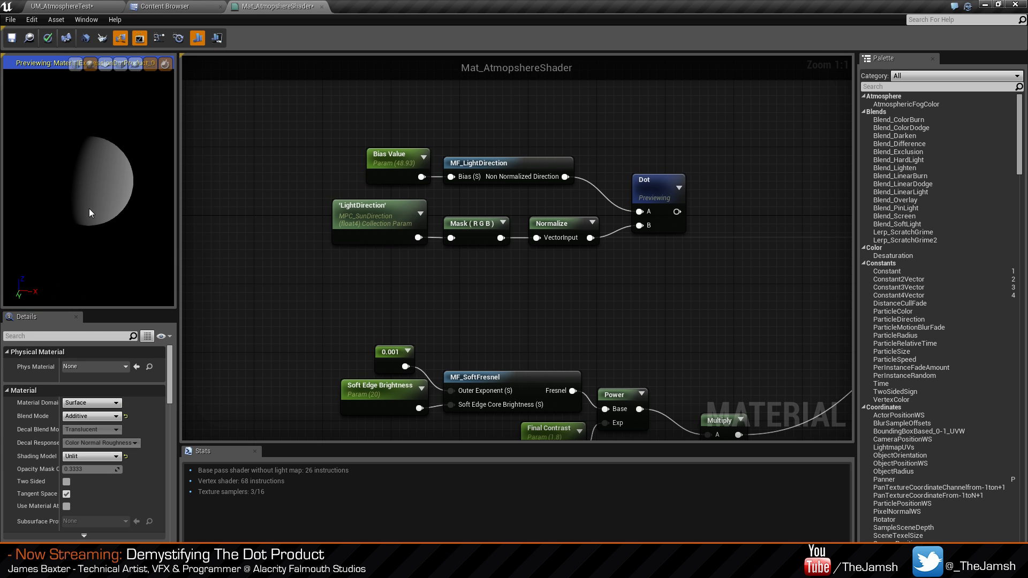
drag(89, 209, 105, 200)
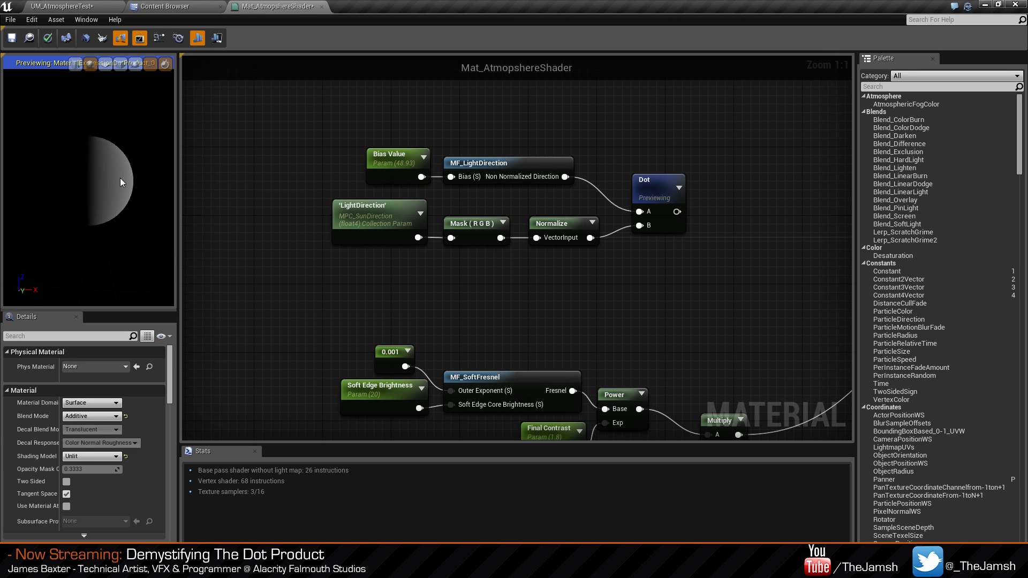
drag(94, 101, 352, 227)
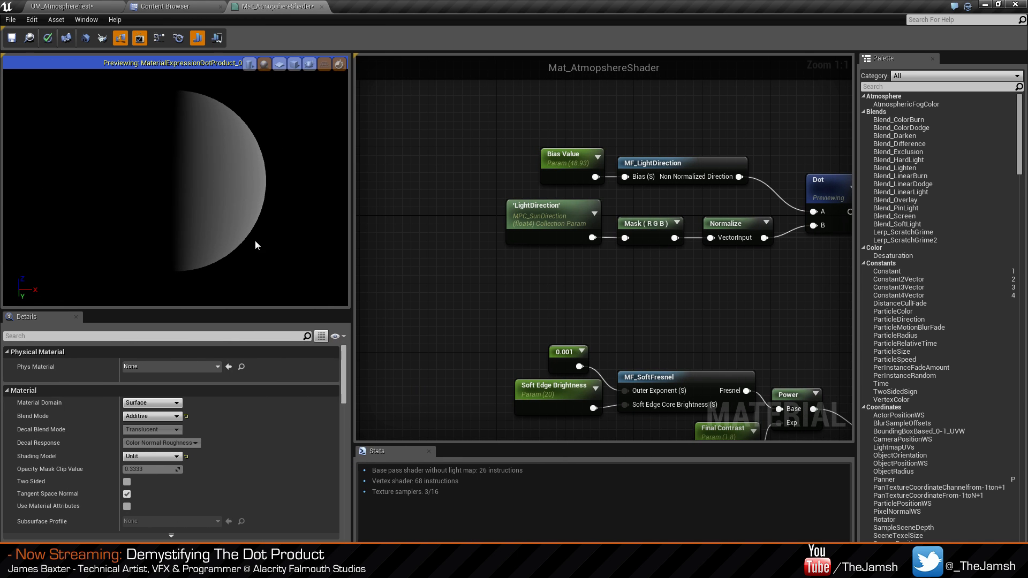
scroll(284, 253, down, 3)
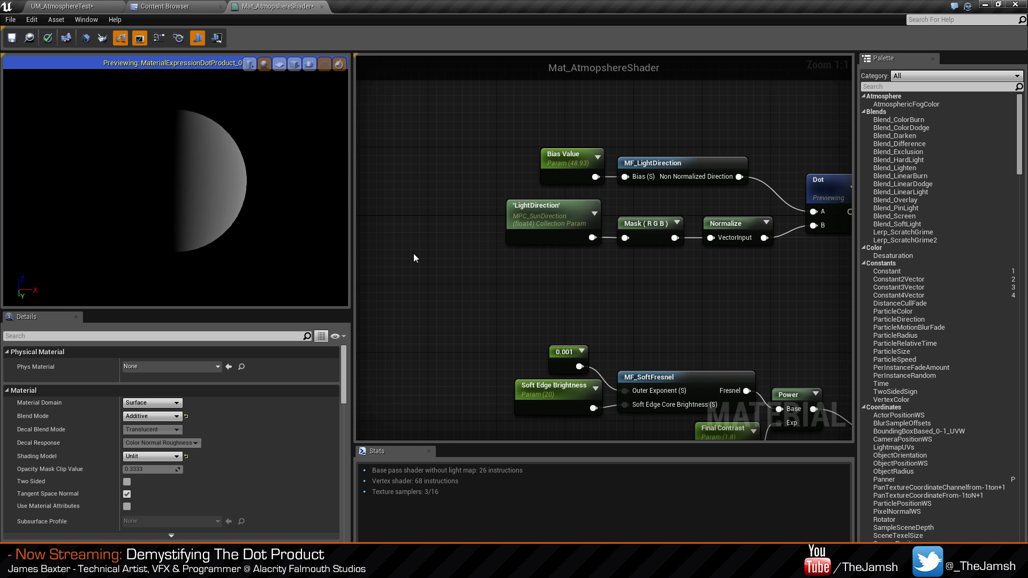
Open MPC_SunDirection from the MPCs folder and expand its vector parameter's default value into separate channels.
click(537, 233)
click(160, 7)
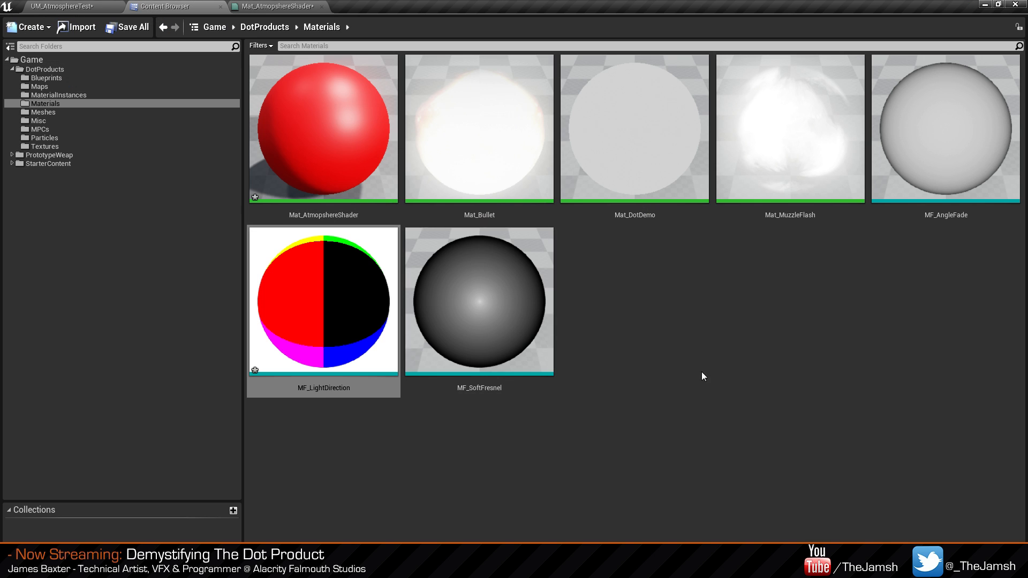
click(59, 95)
click(65, 122)
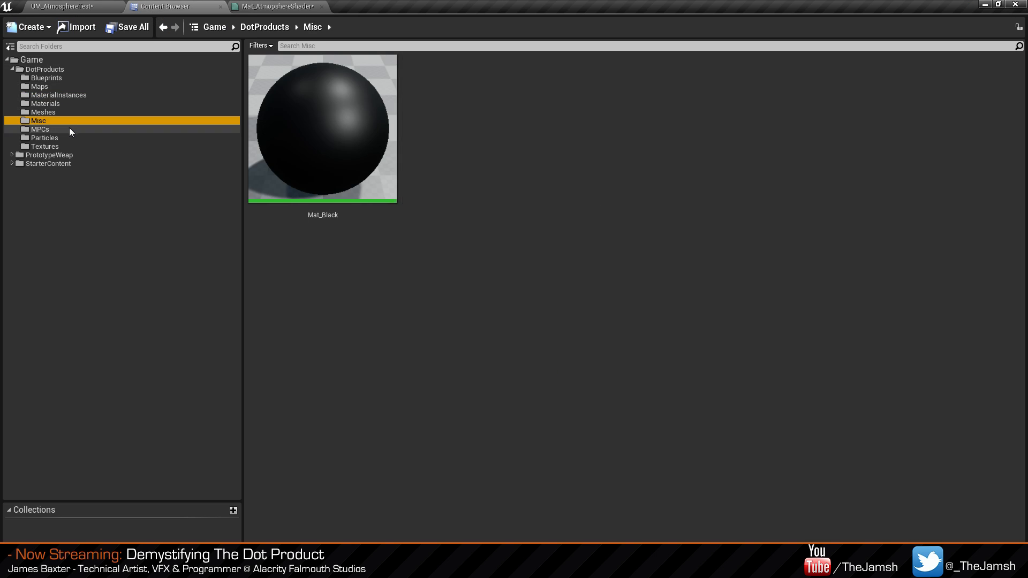
click(70, 130)
double_click(284, 131)
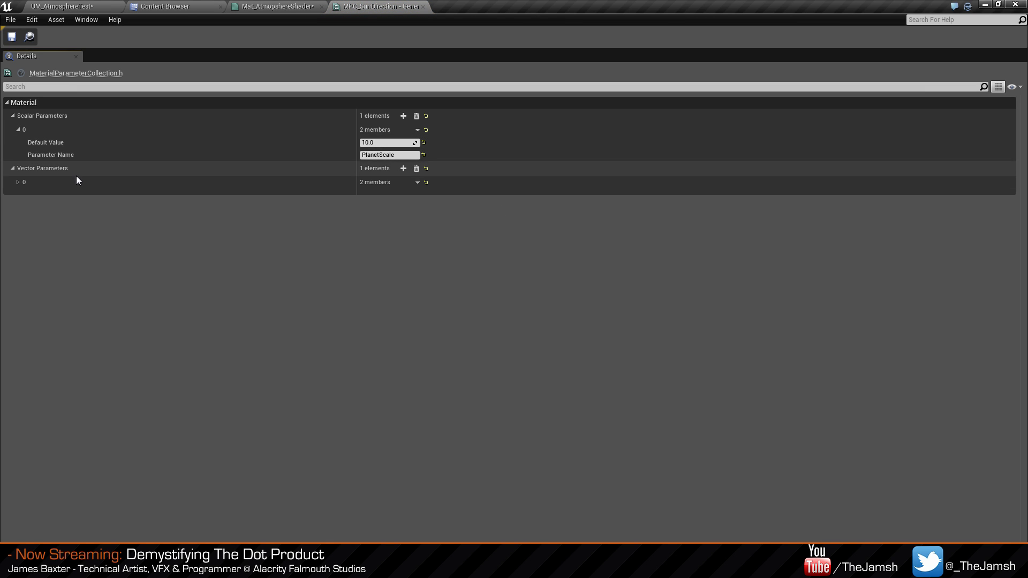
click(76, 182)
click(194, 194)
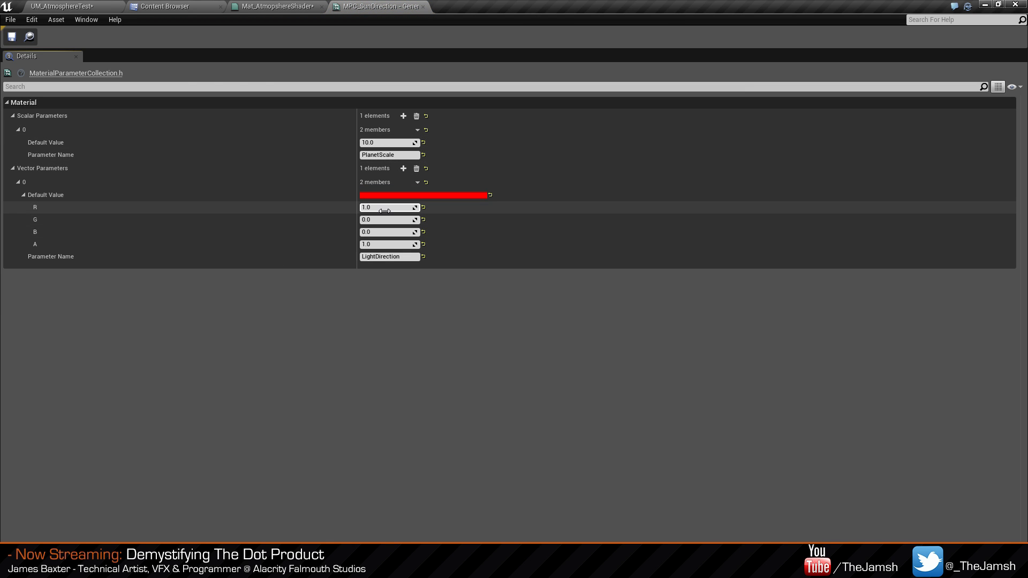
Undock the MPC_SunDirection and Mat_AtmopshereShader editors and arrange them side by side, with the material on the left.
drag(381, 7, 432, 139)
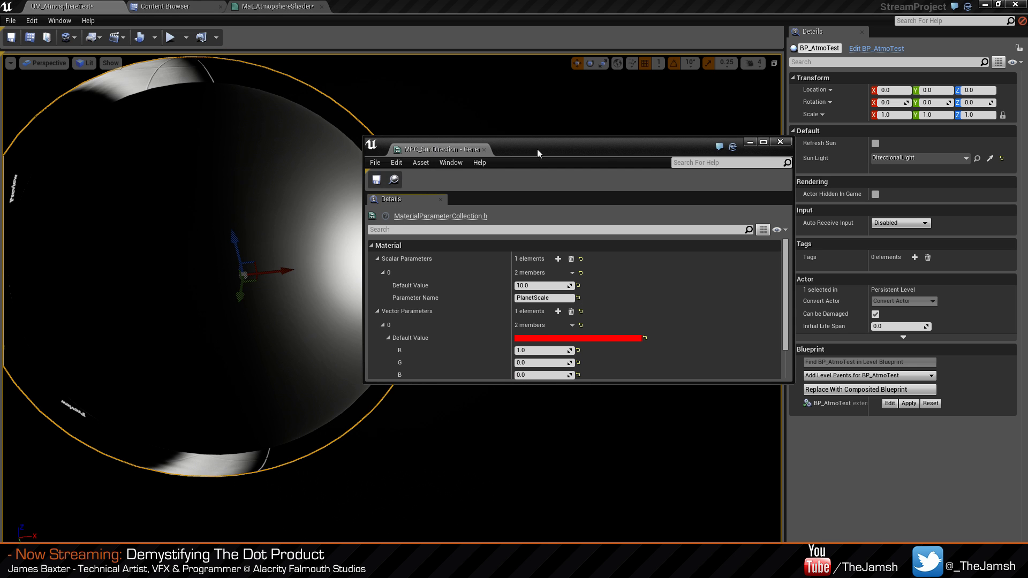
drag(537, 149, 707, 66)
key(super+Right)
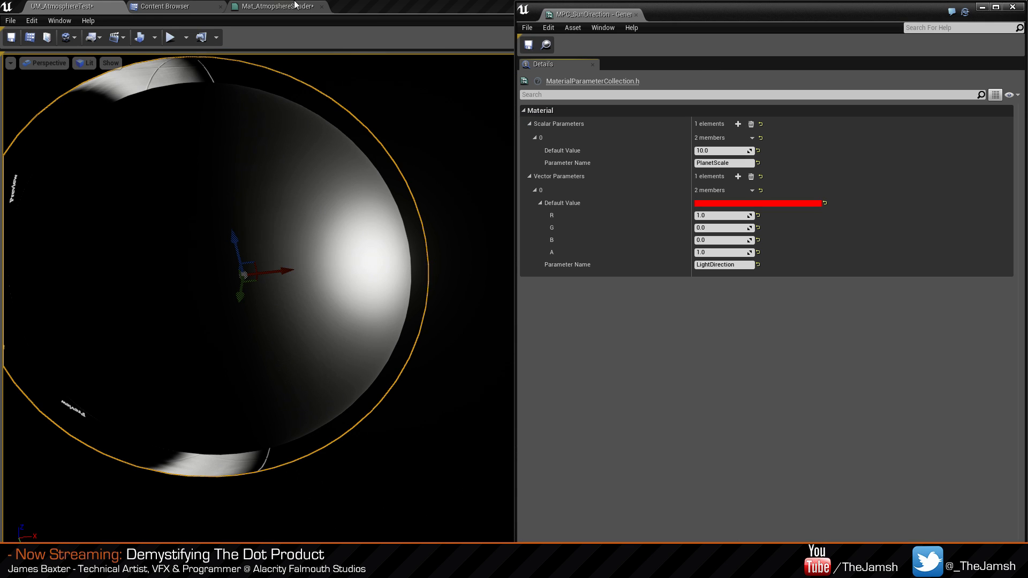
drag(294, 5, 339, 93)
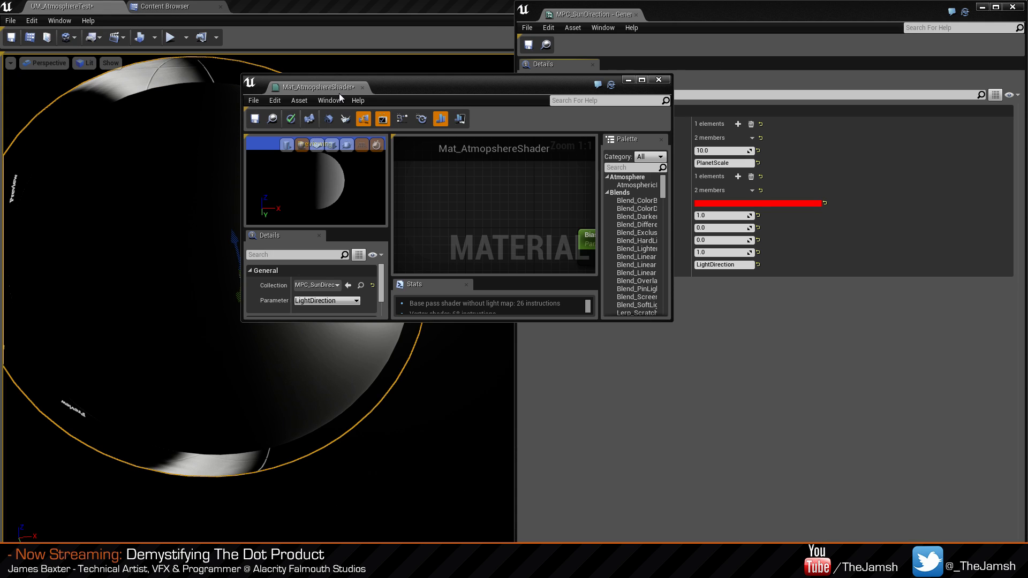
key(super+Left)
Widen the material's preview viewport and orbit the sphere to an angled view.
right_drag(337, 209, 262, 207)
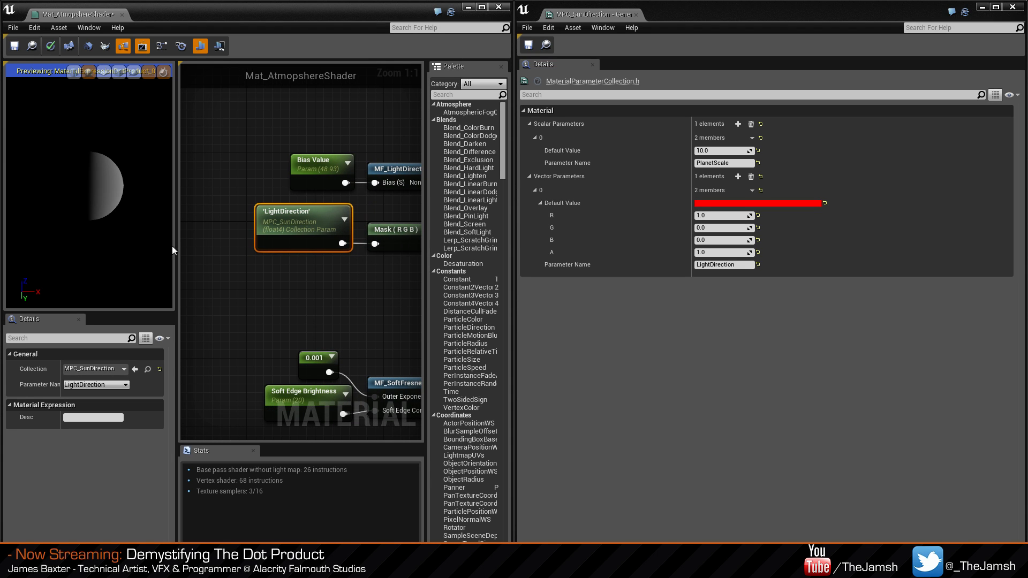
drag(175, 249, 326, 250)
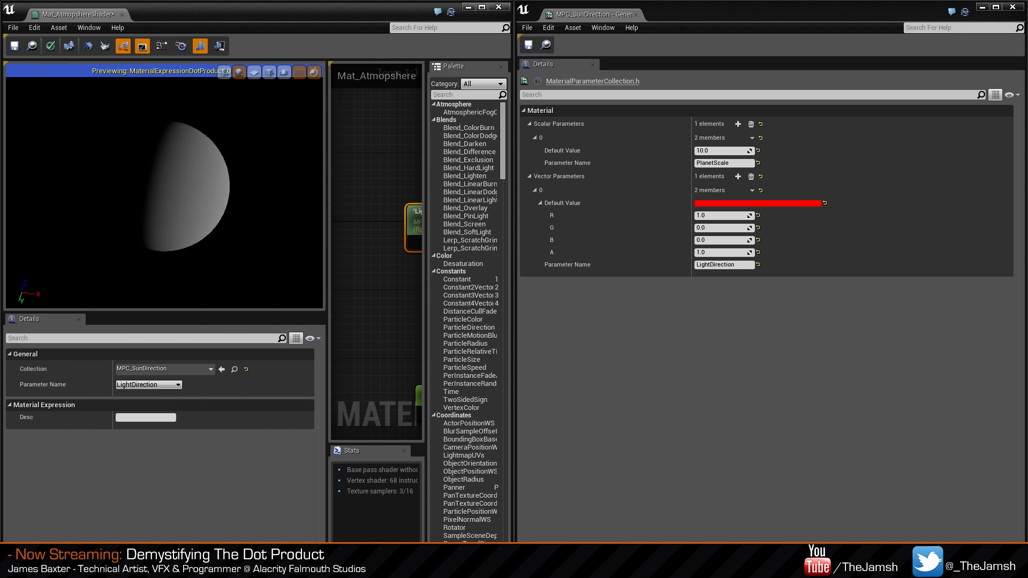
drag(214, 192, 174, 192)
Set the LightDirection parameter's default value to R 0 and G 1.
click(723, 216)
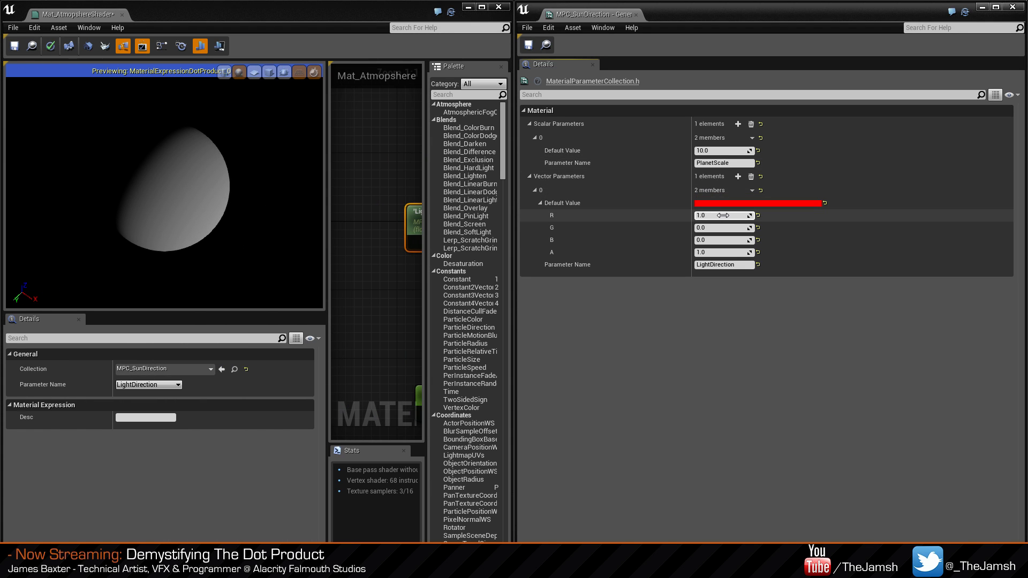
text(0)
key(Tab)
text(1)
key(Tab)
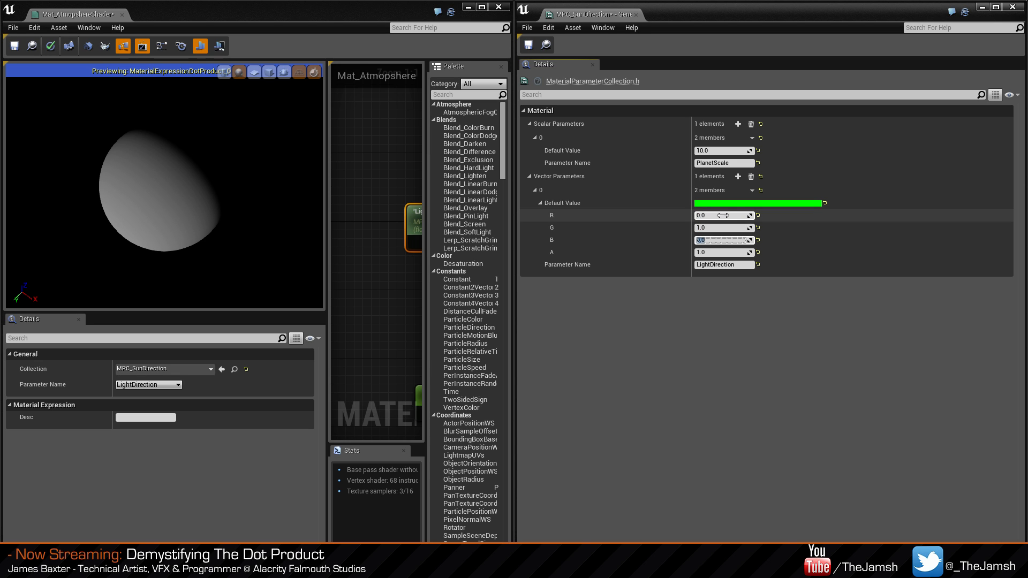
Set the LightDirection parameter's default value to G 0 and B 1.
key(shift+Tab)
text(0)
key(Tab)
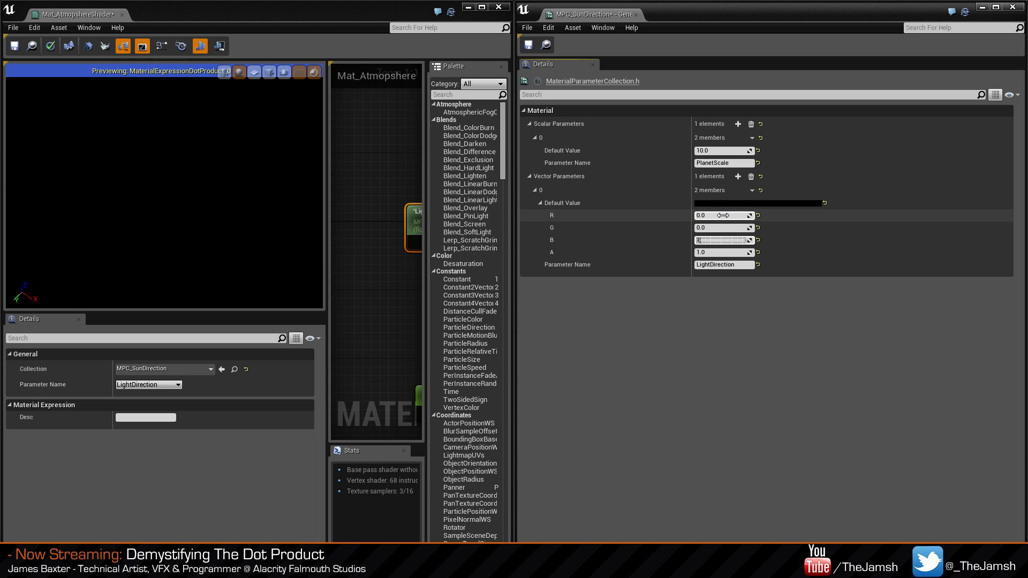
text(1)
key(Tab)
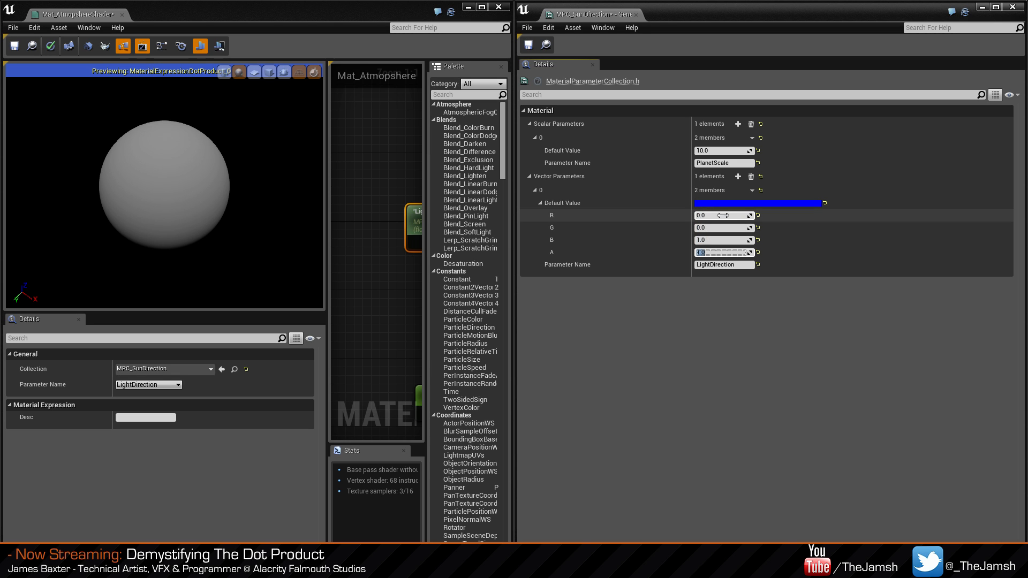
Set the LightDirection default value's G channel to 1.
key(shift+Tab)
key(shift+Tab)
text(1)
key(Tab)
key(shift+Tab)
key(shift+Tab)
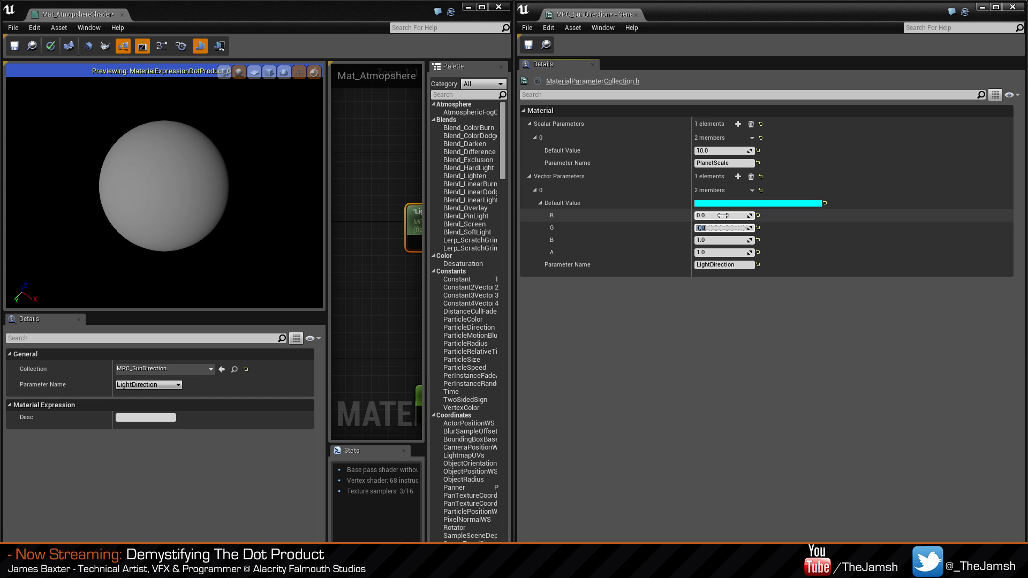
Set both the G and B channels of the LightDirection default value to 0.5.
key(Tab)
text(0.5)
key(Tab)
text(0.5)
key(Tab)
key(shift+Tab)
key(shift+Tab)
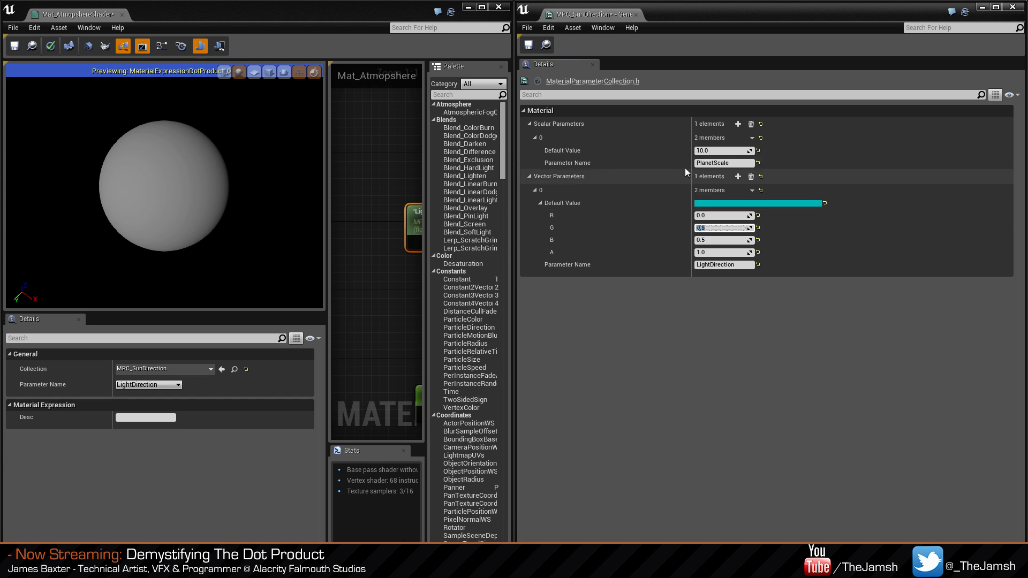
Pick a muted blue of about R 0.264, G 0.417 and B 0.5 for LightDirection in the colour picker.
click(805, 203)
drag(875, 323, 835, 286)
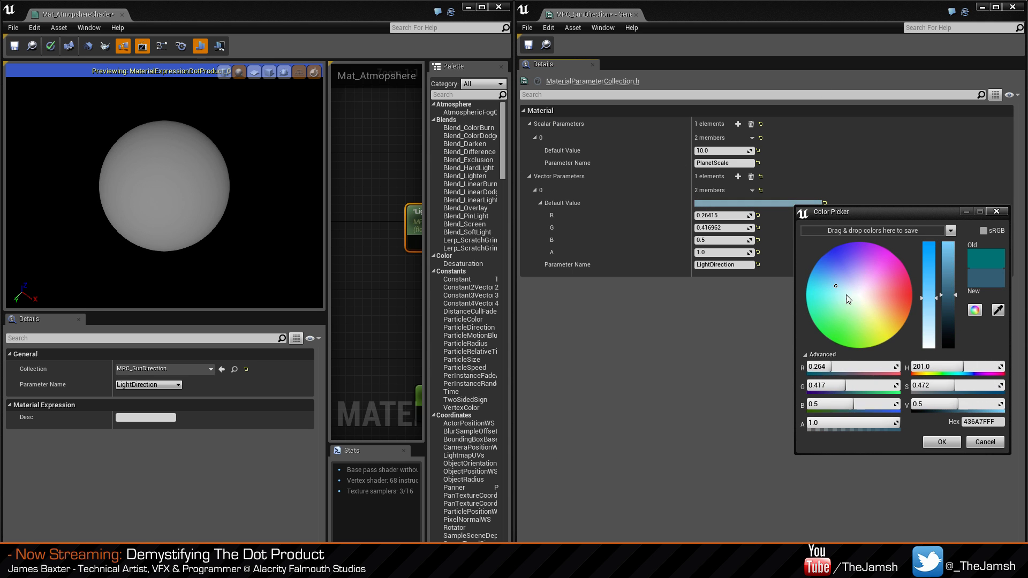
click(1003, 213)
Set the LightDirection default value to R 1, G 0 and B 0, and save the parameter collection.
click(728, 225)
click(722, 217)
text(1)
key(Tab)
text(0)
key(Tab)
text(0)
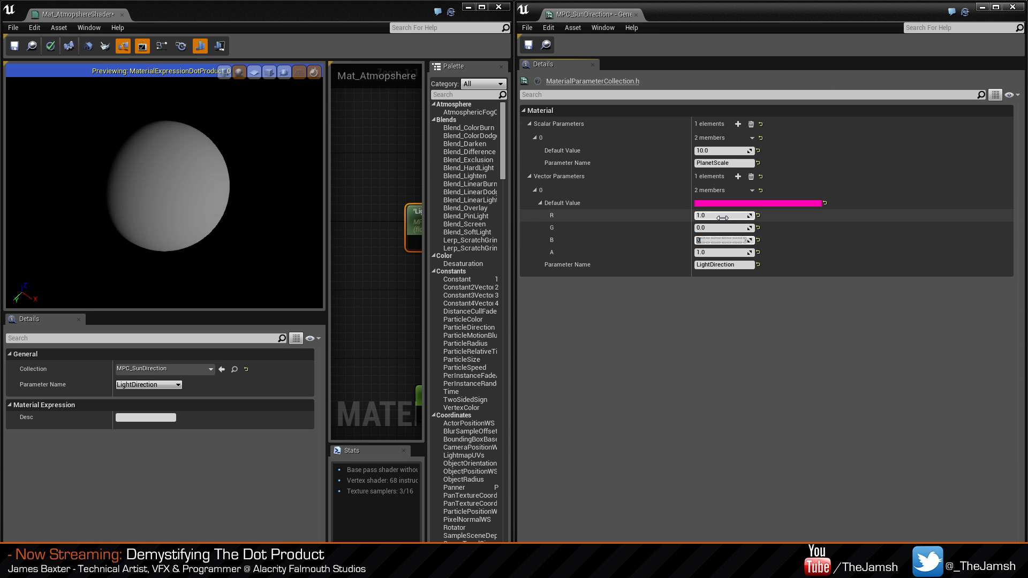
key(Return)
click(529, 47)
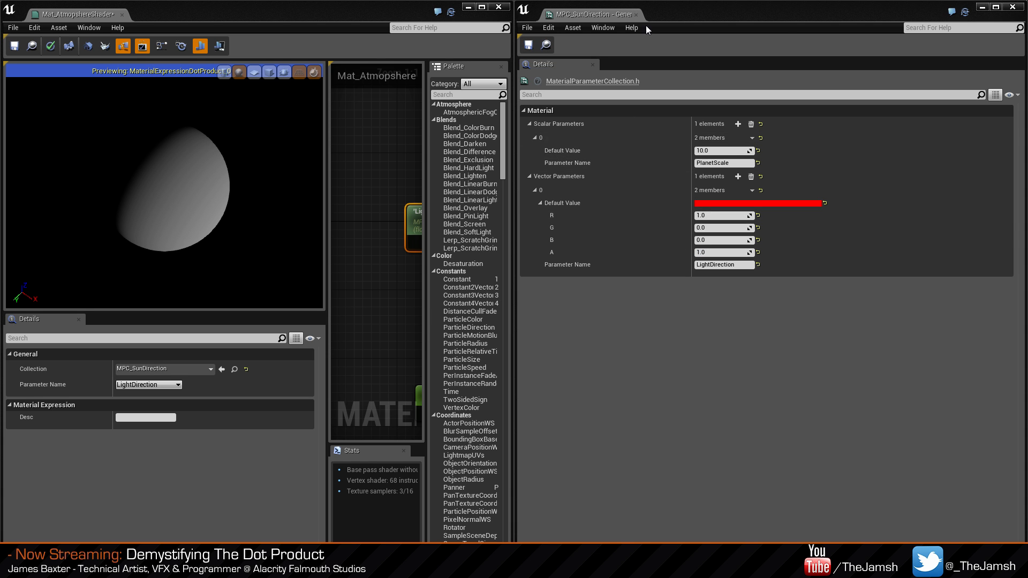
Close the MPC_SunDirection editor and dock the Mat_AtmopshereShader editor back into the main window.
click(636, 14)
drag(390, 12, 552, 125)
drag(345, 127, 355, 15)
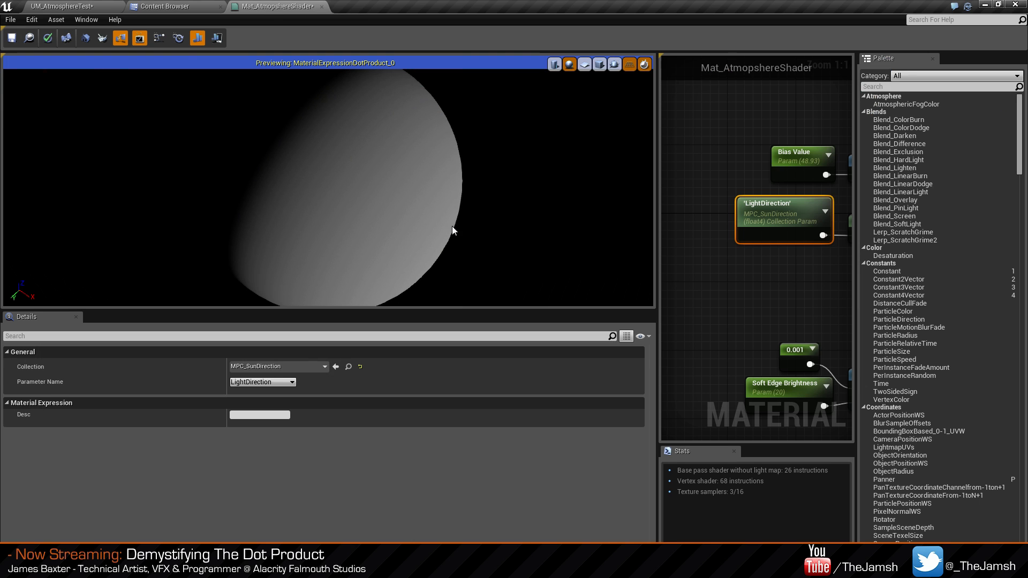
Narrow the material's preview viewport to give the node graph more room and adjust the view of the sphere.
drag(452, 226, 357, 267)
drag(210, 184, 221, 186)
scroll(209, 184, up, 5)
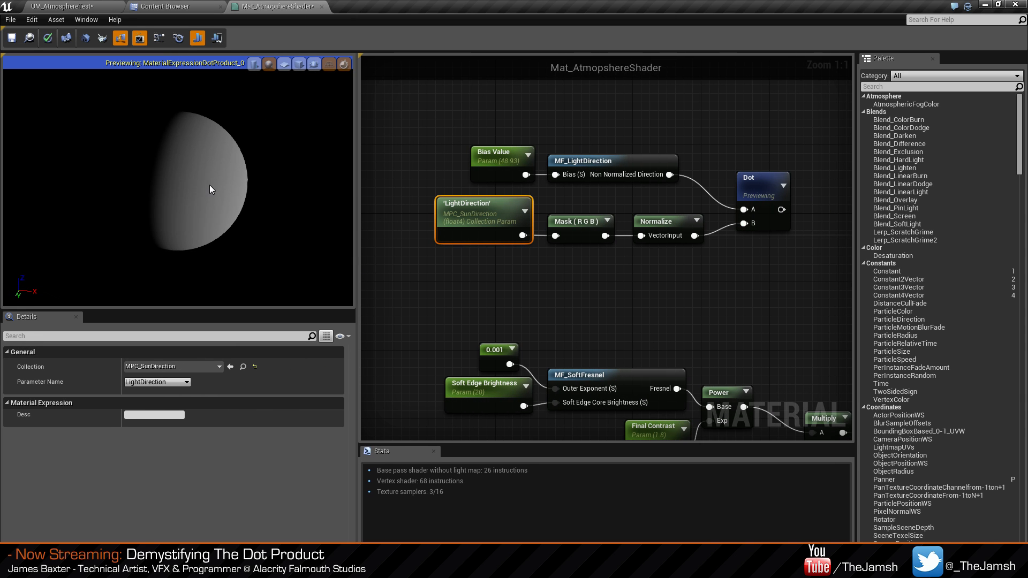
Stop previewing the Dot node.
right_drag(589, 266, 470, 239)
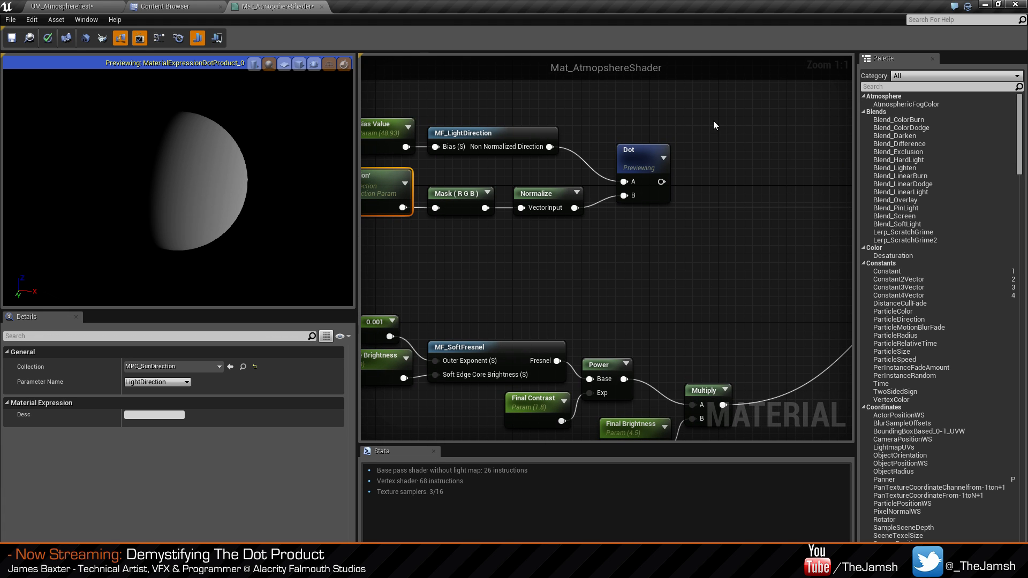
right_click(625, 156)
click(646, 166)
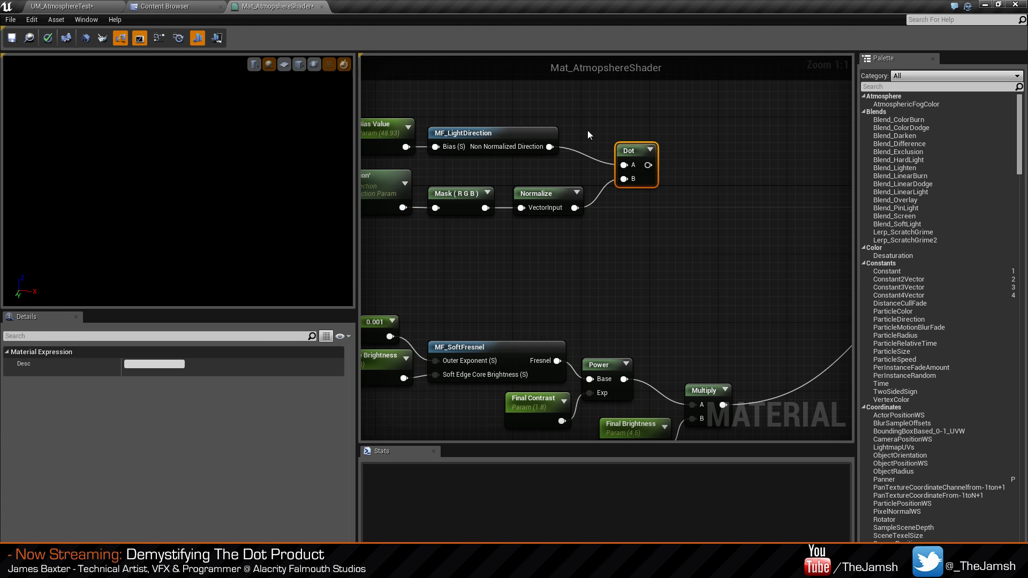
Reposition the Bias Value and MF_LightDirection nodes slightly closer to the LightDirection row and bring the Dot node nearer.
right_drag(587, 131, 743, 196)
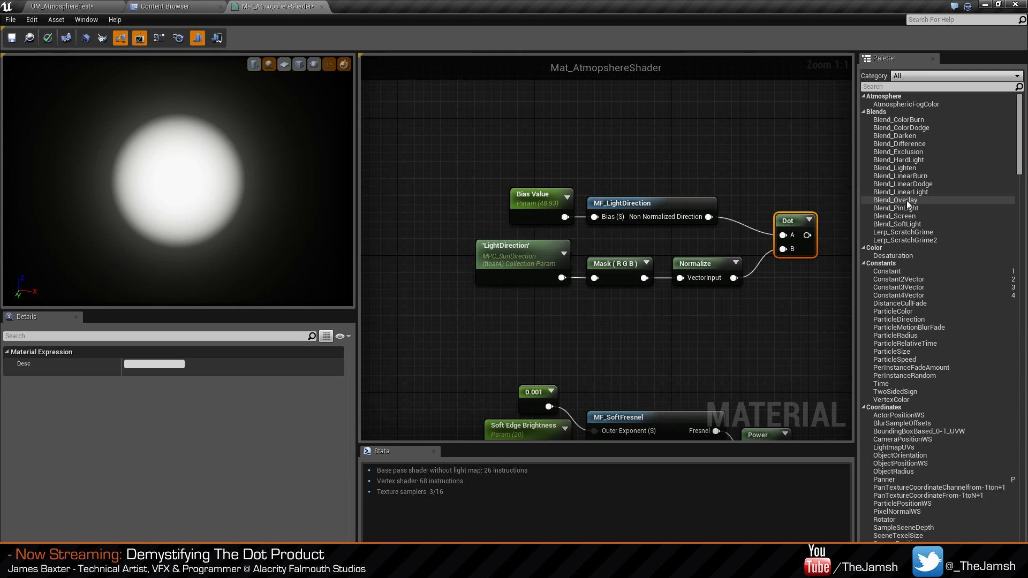
drag(797, 226, 788, 226)
click(557, 164)
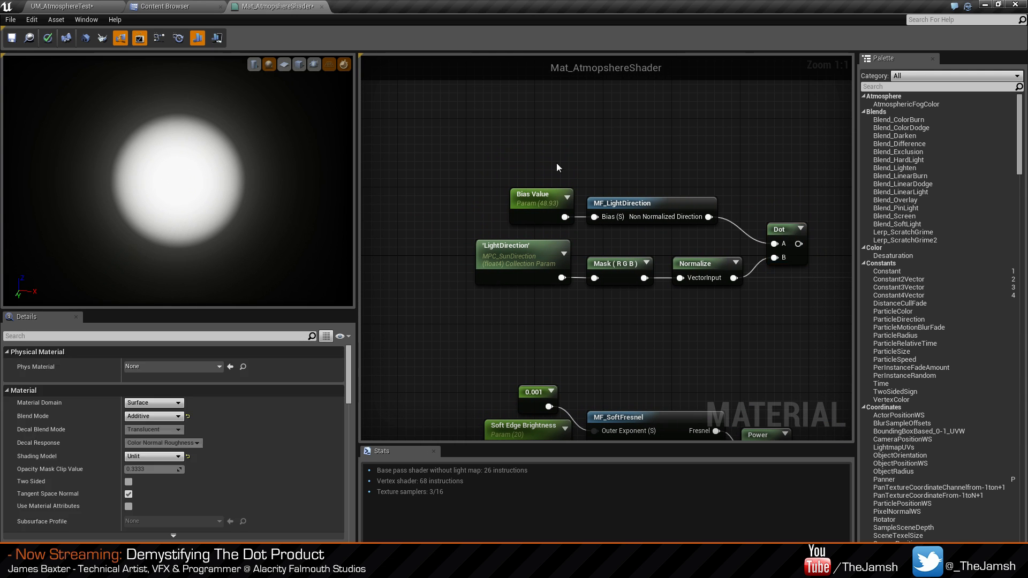
drag(557, 176, 666, 210)
click(785, 277)
drag(785, 230, 776, 230)
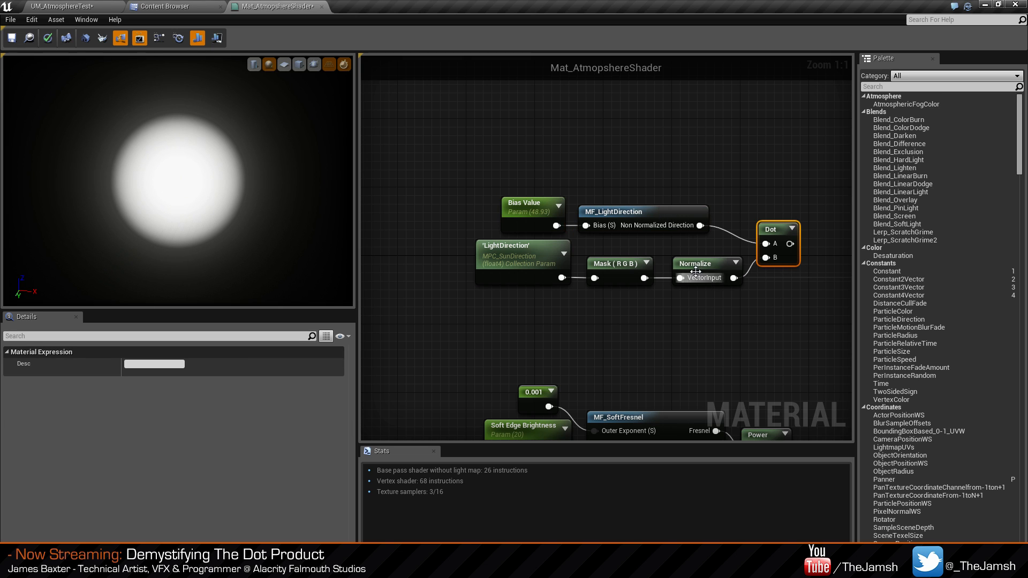
Close the gaps between the LightDirection, Mask and Normalize nodes, and bring the Dot node closer to them.
drag(719, 303, 648, 259)
drag(694, 261, 687, 265)
click(692, 248)
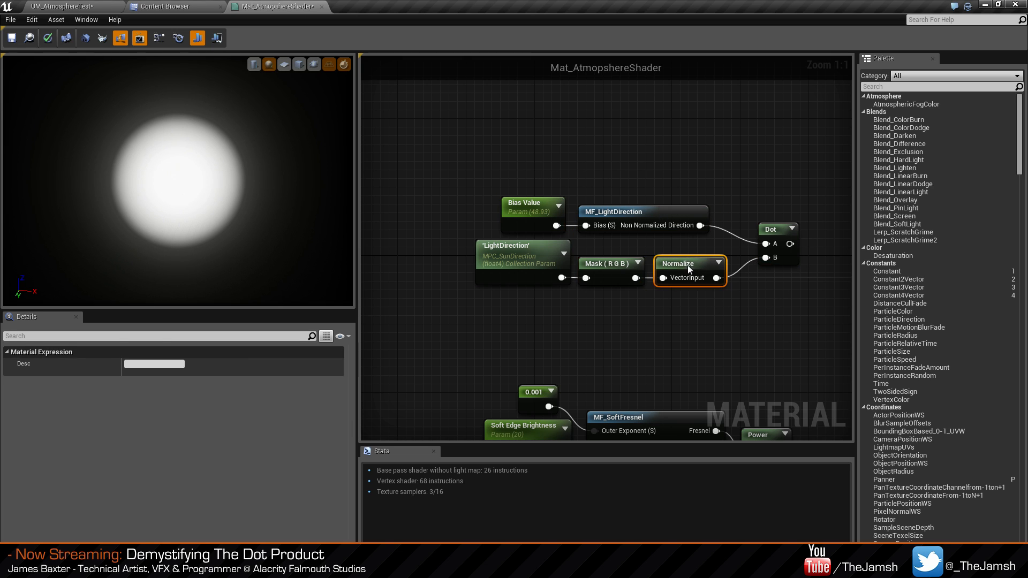
click(800, 260)
drag(795, 258, 779, 258)
click(795, 302)
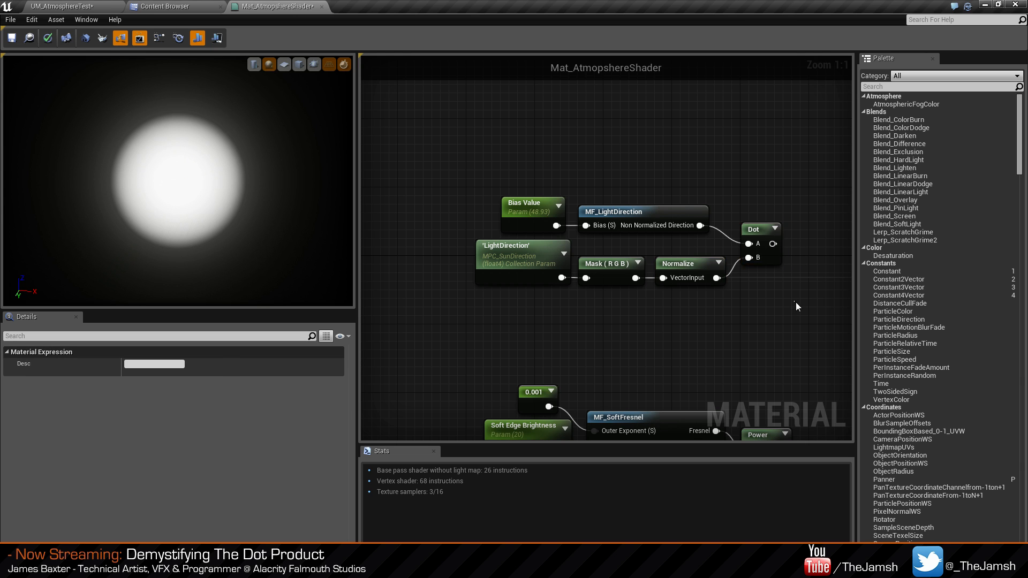
Start previewing the Dot node on the preview sphere.
right_drag(827, 351, 689, 253)
right_drag(748, 273, 716, 276)
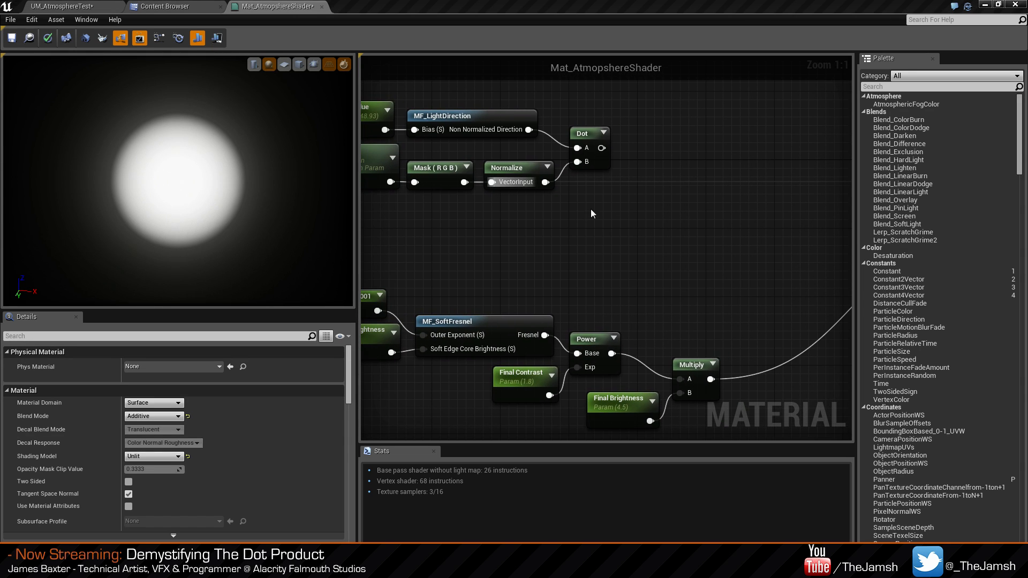
right_click(644, 253)
right_click(605, 162)
click(615, 169)
right_drag(585, 180, 642, 214)
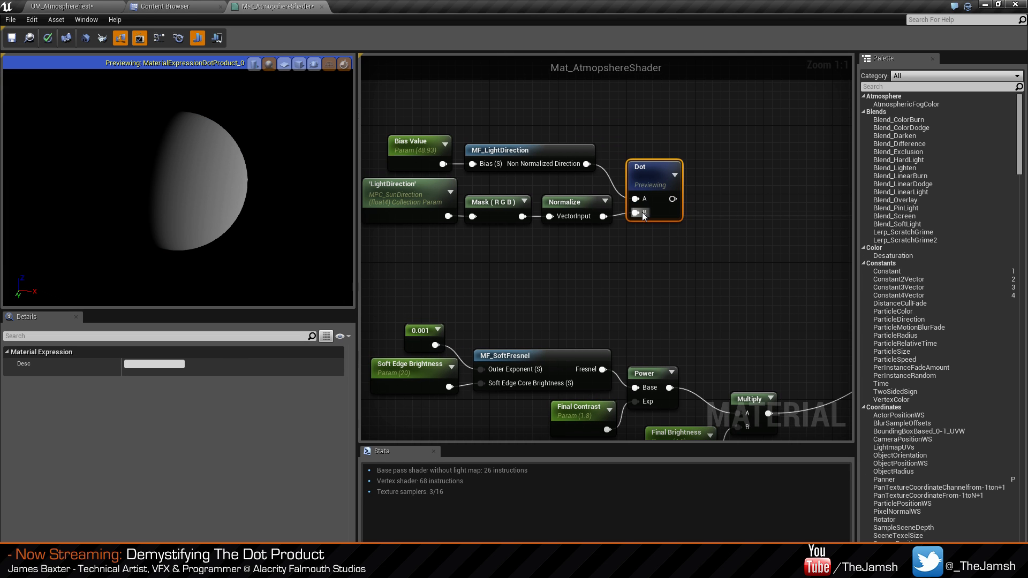
Create an Add node with the Dot output in A and a new scalar parameter named PositionOffset in B.
click(719, 217)
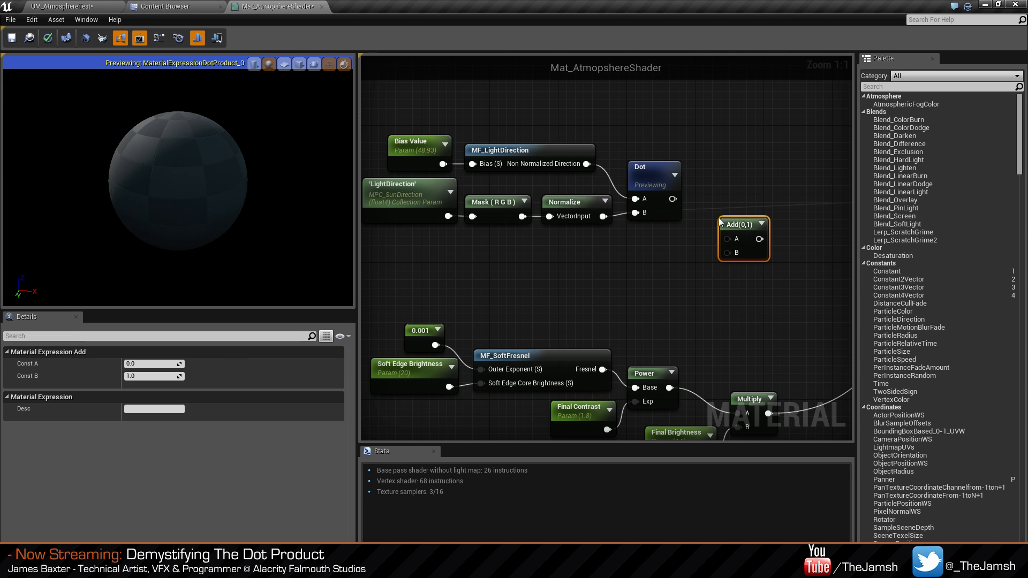
drag(673, 199, 727, 239)
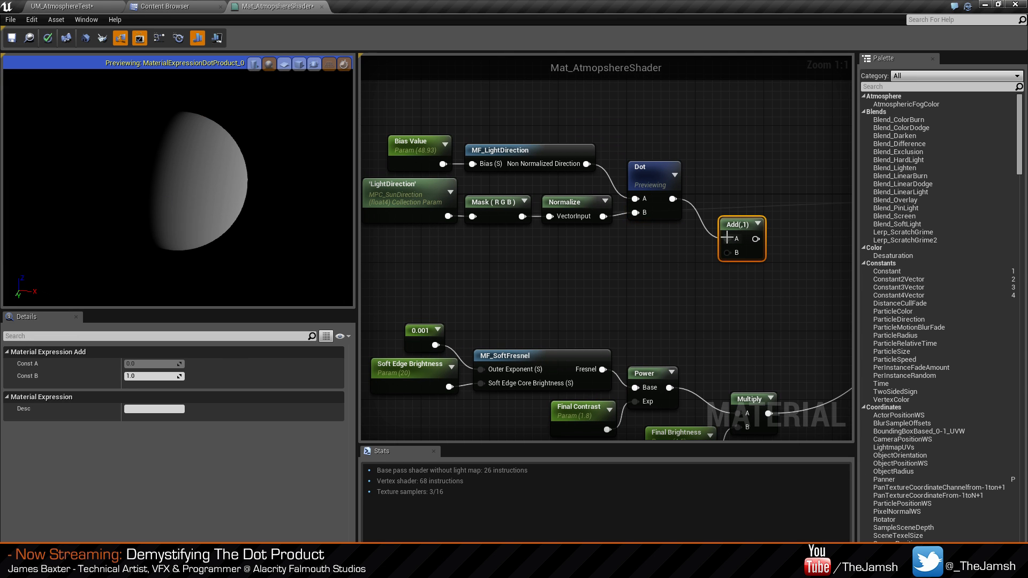
click(678, 255)
click(658, 271)
right_click(659, 271)
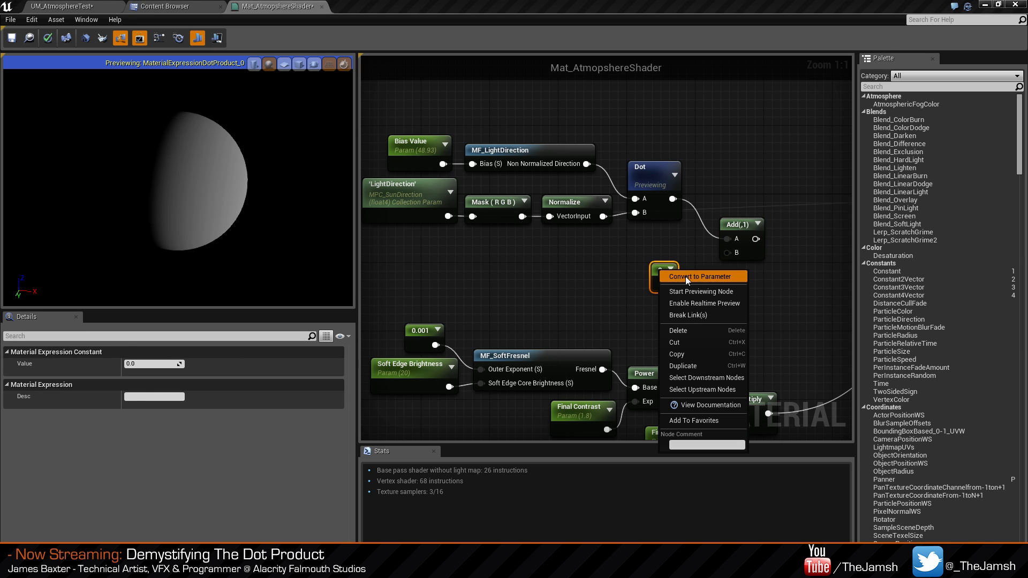
click(731, 278)
text(Poas)
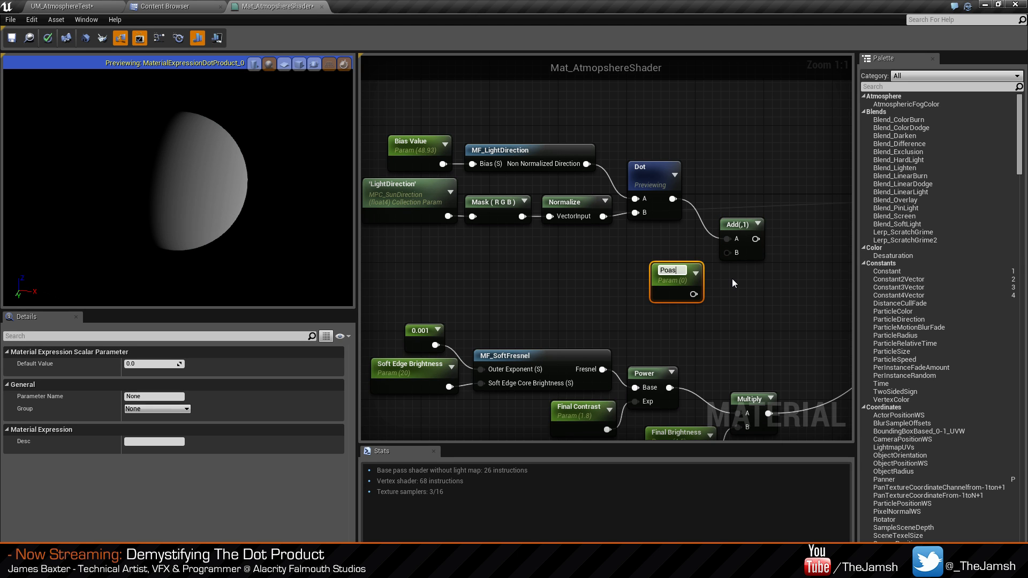
text(itionOffset)
key(Return)
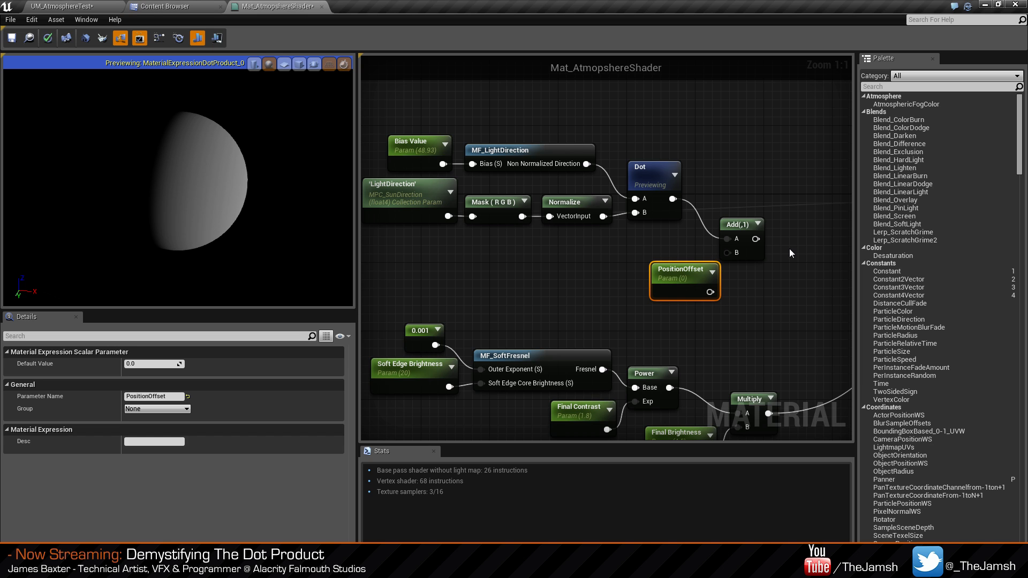
drag(680, 269, 727, 252)
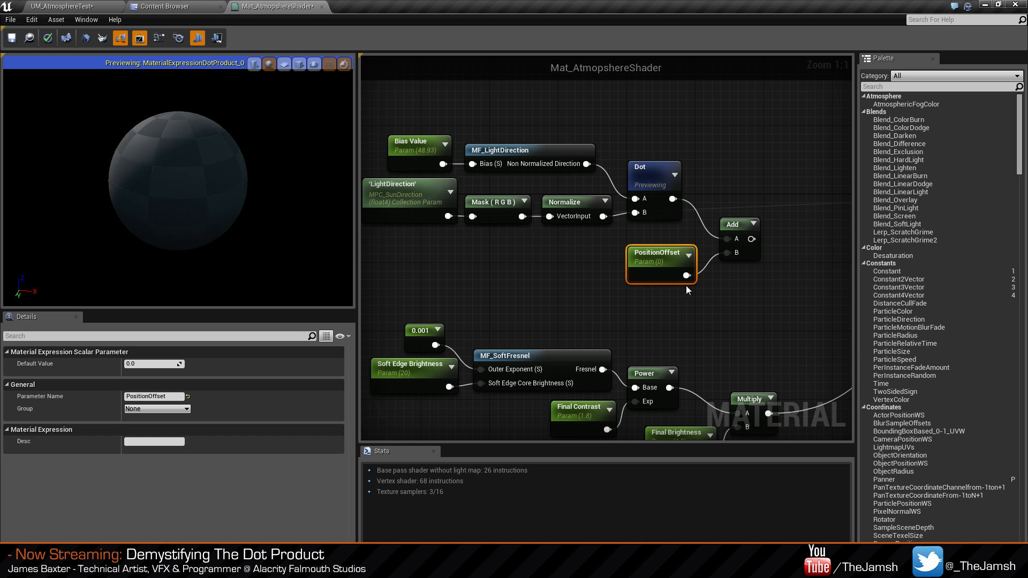
Set PositionOffset's default value to 0.55 and inspect the lighting on the preview sphere.
click(159, 364)
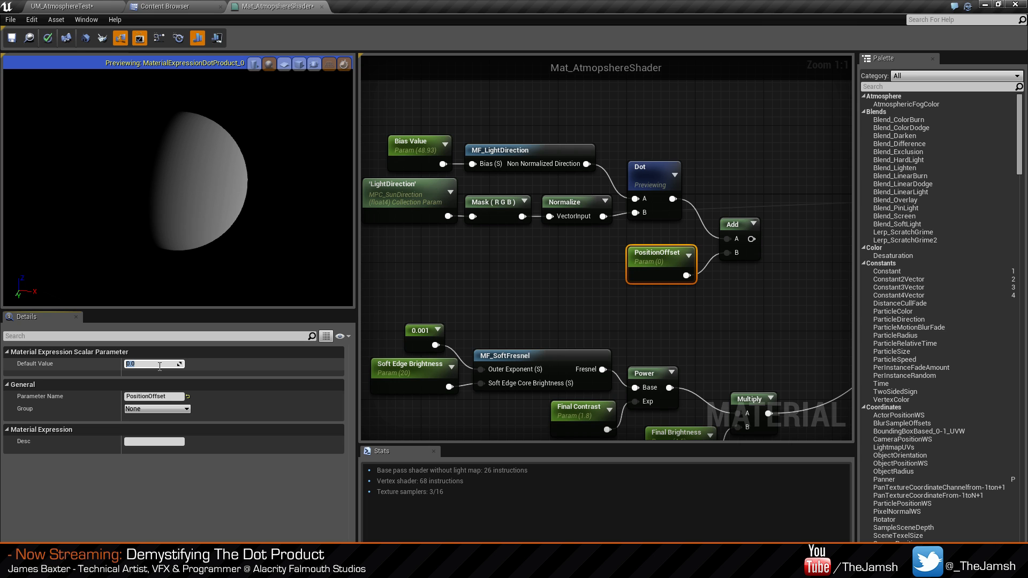
text(.55)
key(Return)
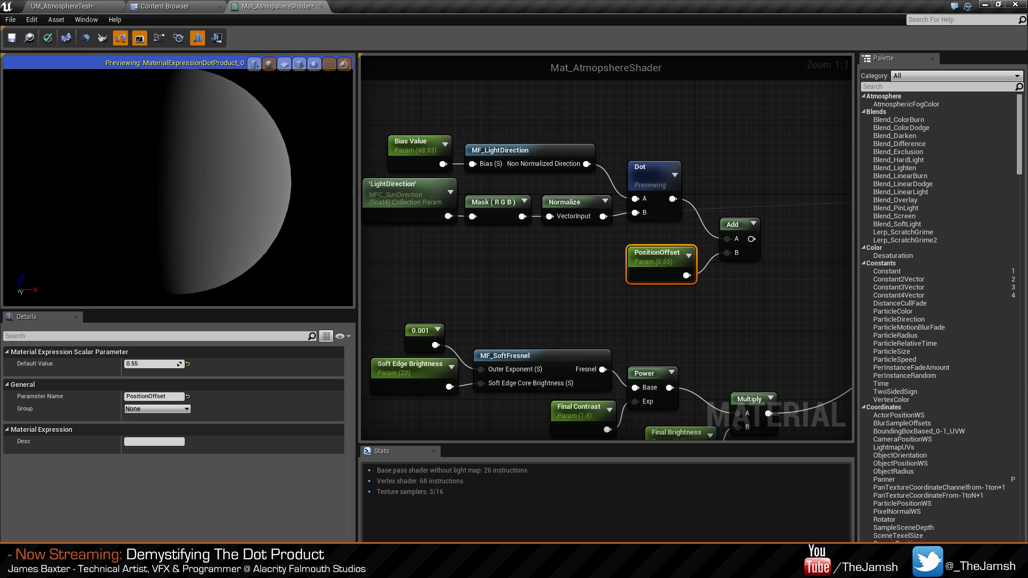
drag(208, 185, 208, 185)
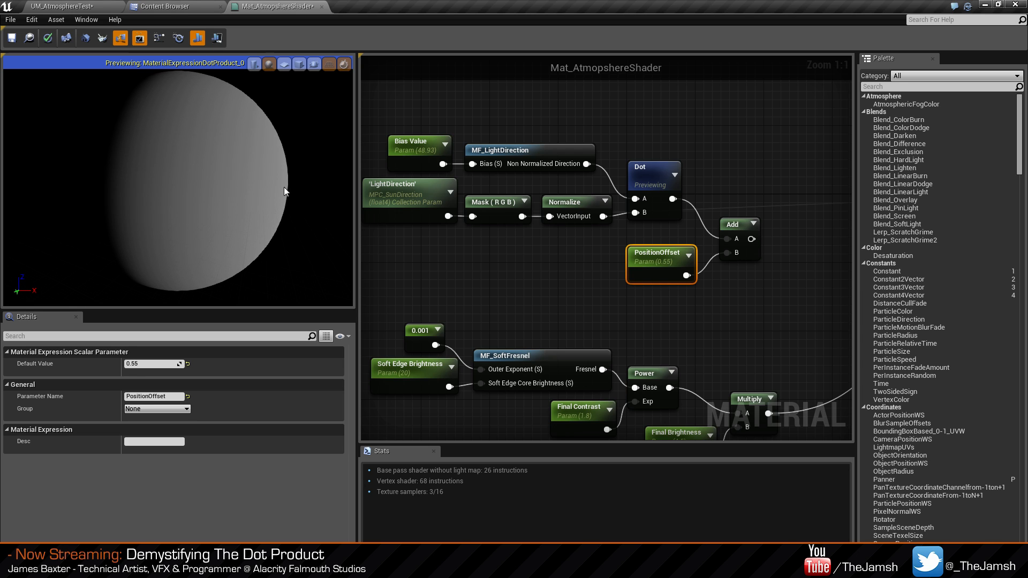
Set PositionOffset's default value to 1.
right_drag(368, 237, 435, 248)
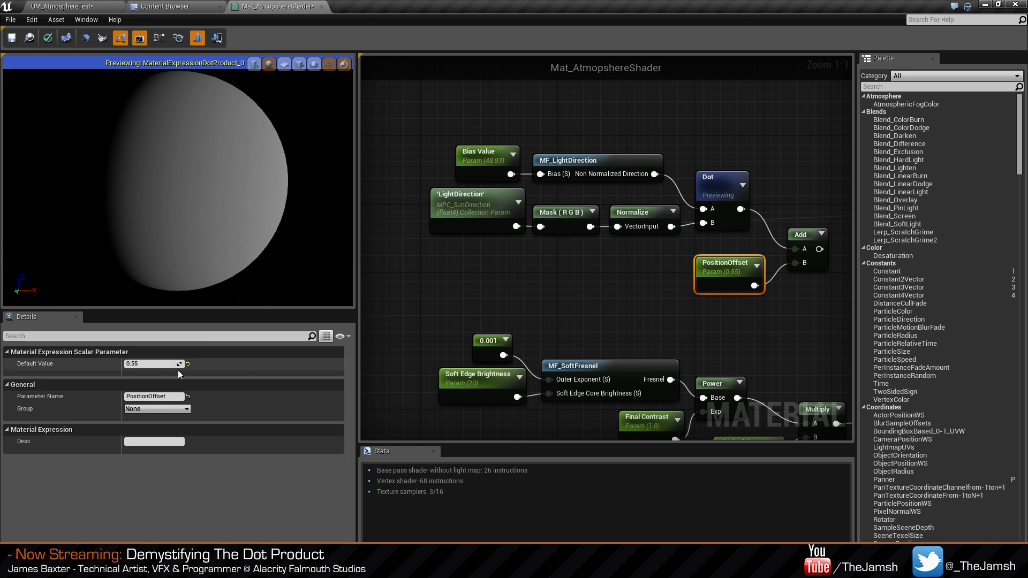
drag(153, 363, 192, 364)
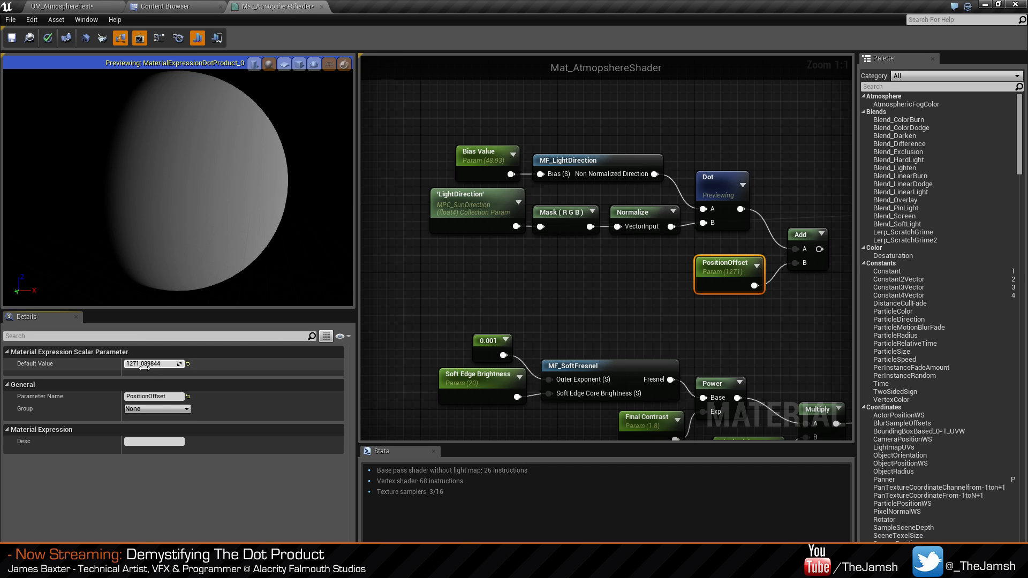
click(155, 364)
text(1)
key(Return)
Start previewing the Add node and set PositionOffset's default value to 0.55.
right_click(820, 262)
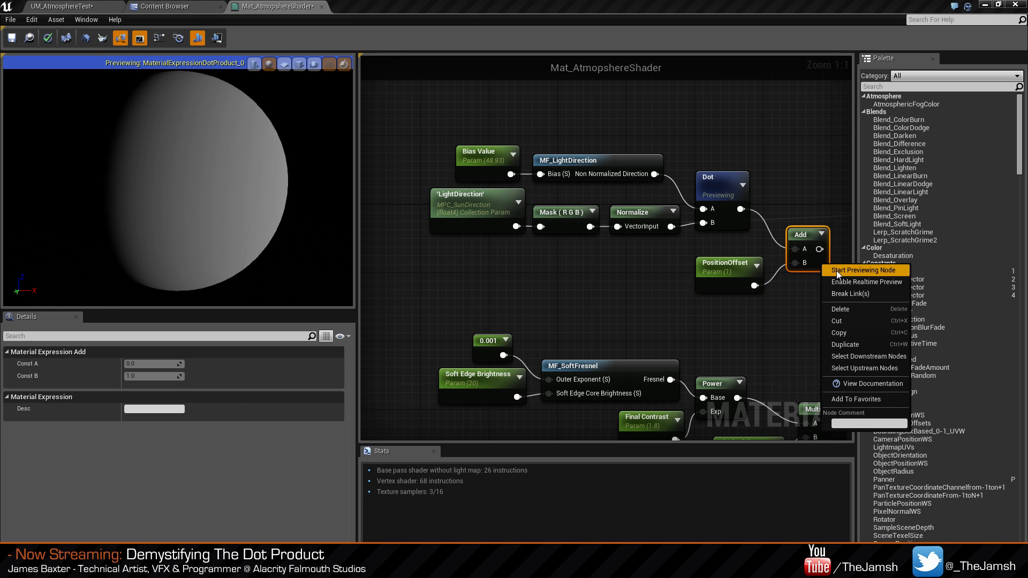
click(836, 271)
click(723, 273)
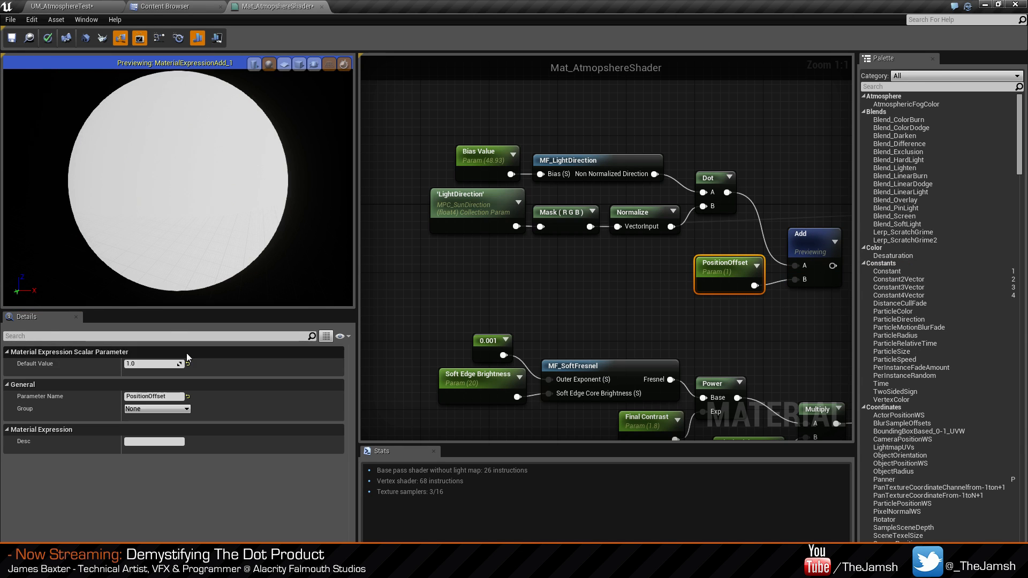
click(151, 365)
text(.55)
key(Return)
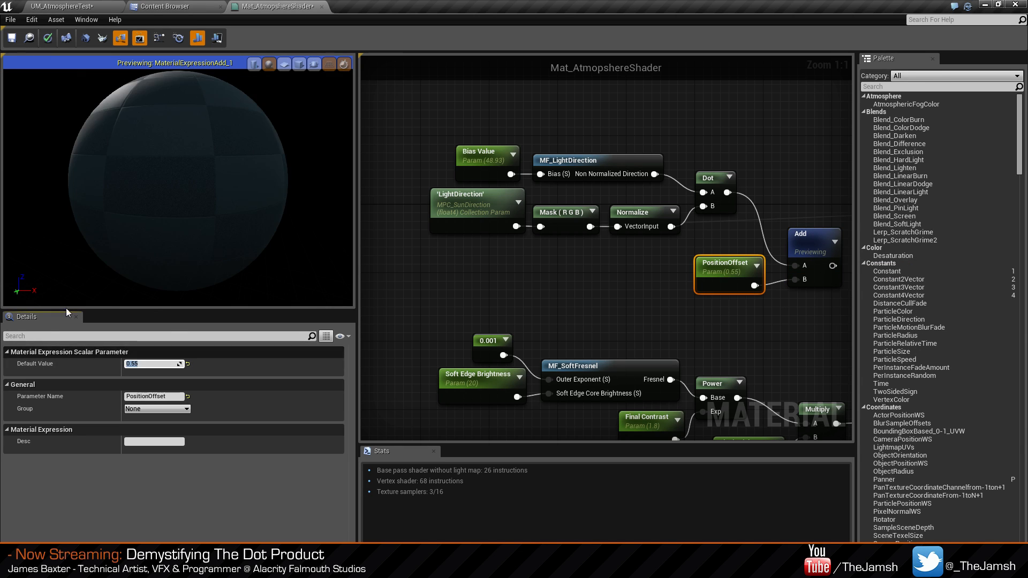
Set PositionOffset's default value to 0.2 and check the lighting on the preview sphere.
click(144, 364)
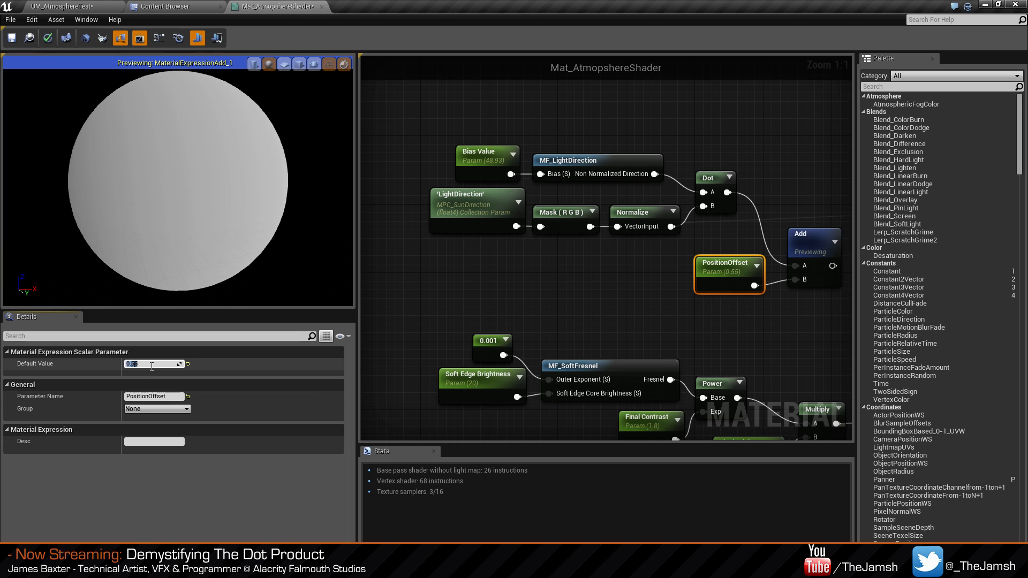
text(.2)
key(Return)
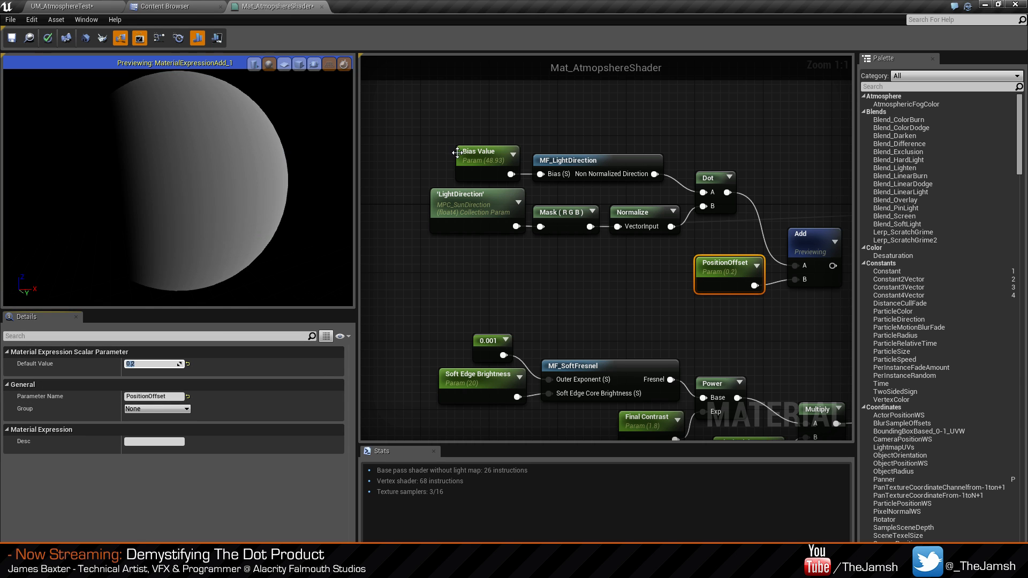
mouse_move(179, 272)
mouse_down()
mouse_move(166, 264)
mouse_move(182, 258)
mouse_up()
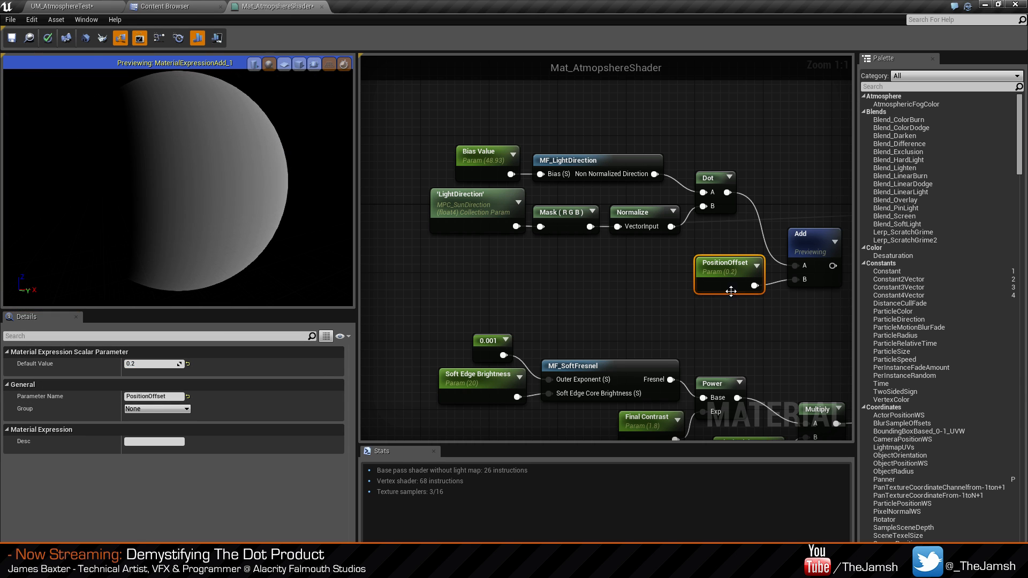
Move the Add and PositionOffset nodes together closer to the Dot node.
drag(837, 315, 723, 252)
mouse_move(808, 245)
mouse_down()
mouse_move(792, 240)
mouse_move(798, 231)
mouse_up()
click(791, 209)
click(780, 172)
click(714, 266)
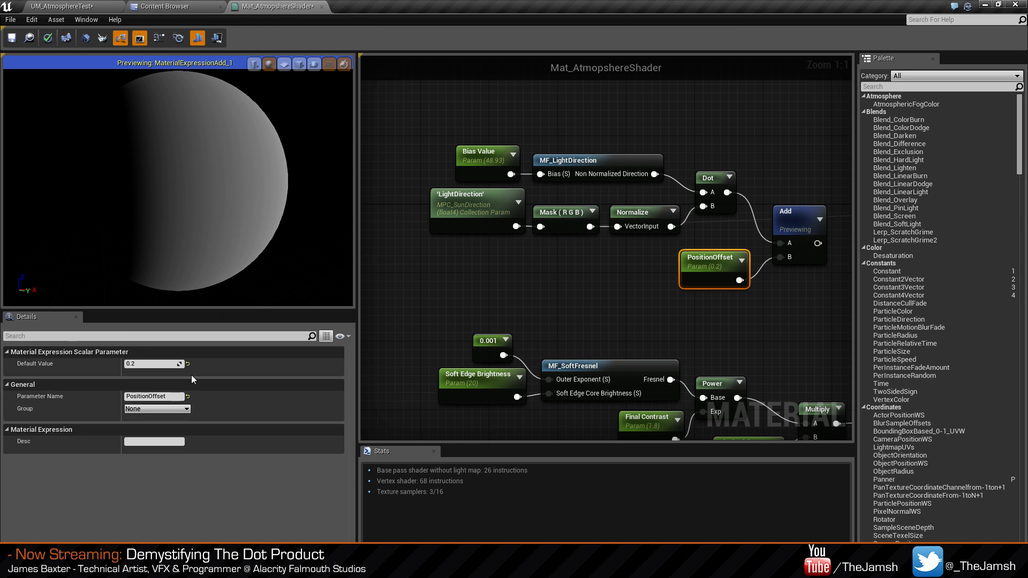
Set the Bias Value parameter's default value to 2 to test the lighting on the preview sphere.
click(476, 167)
click(175, 366)
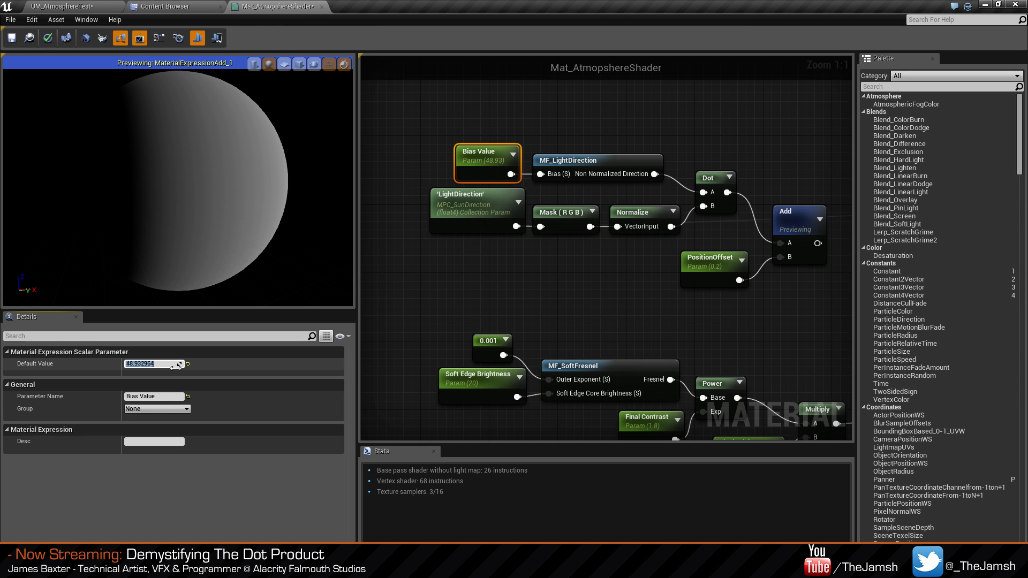
text(2)
key(Return)
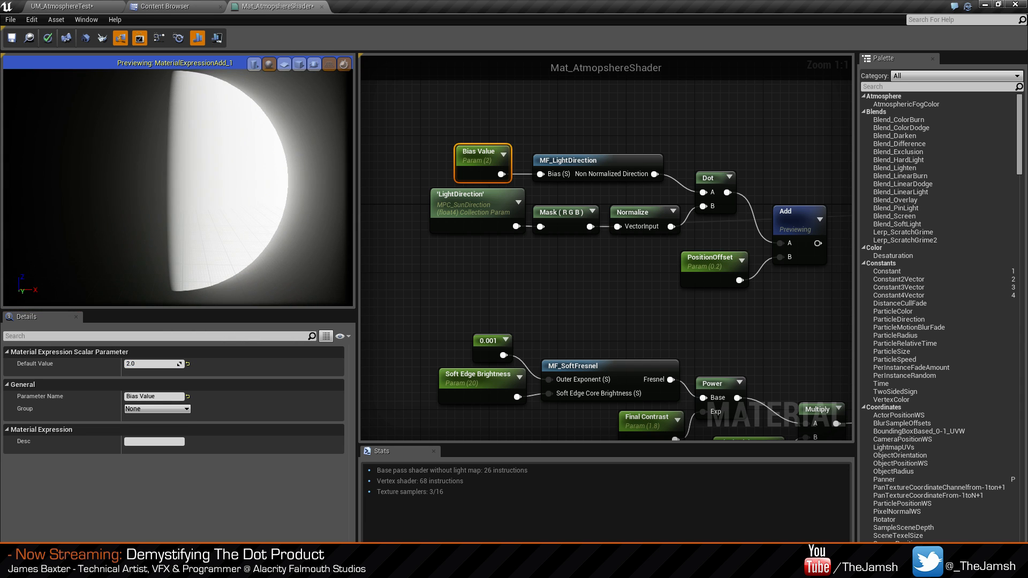
Set the Bias Value parameter's default value to 20.
click(695, 259)
click(488, 176)
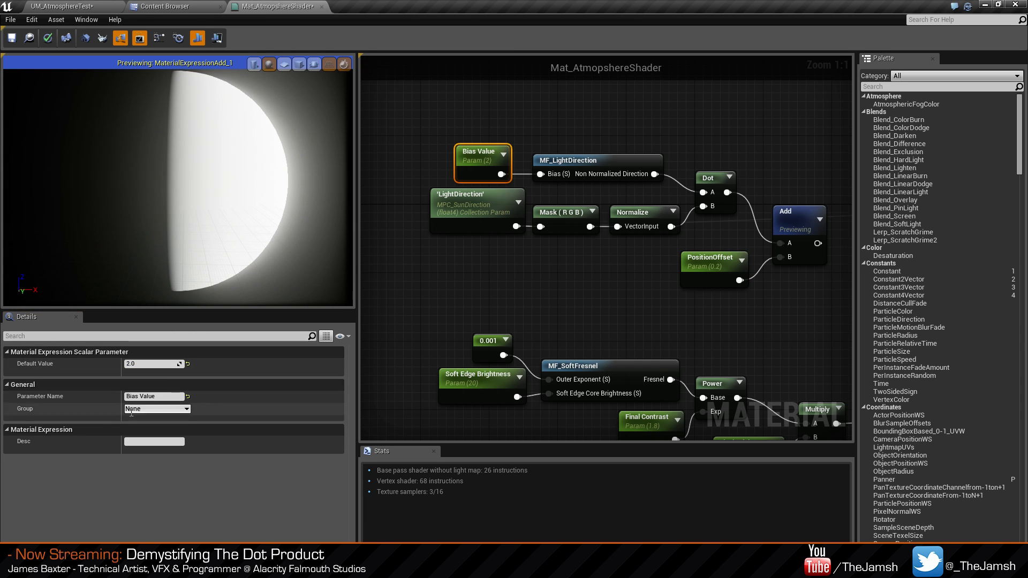
drag(163, 364, 203, 364)
click(153, 365)
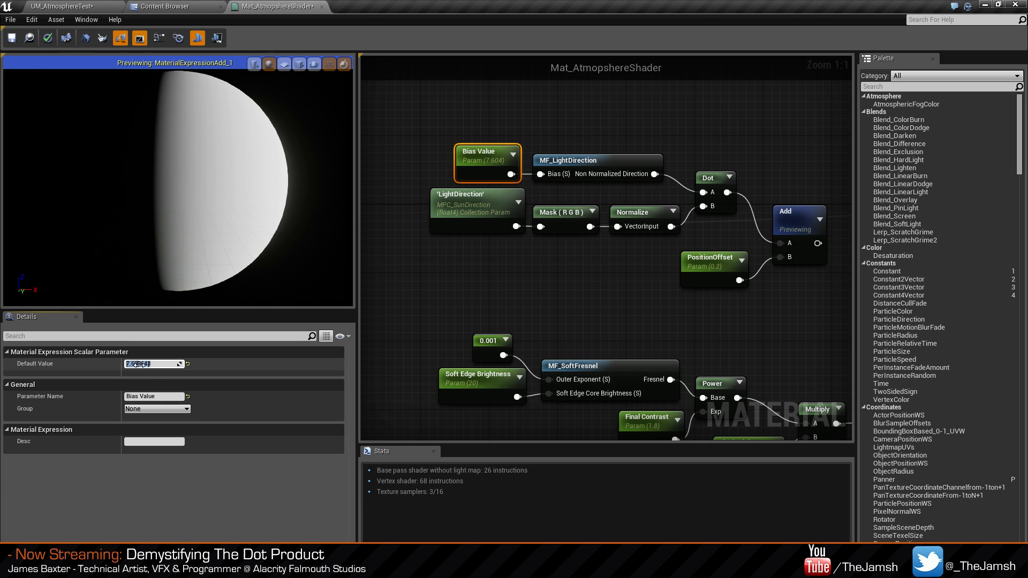
text(20)
key(Return)
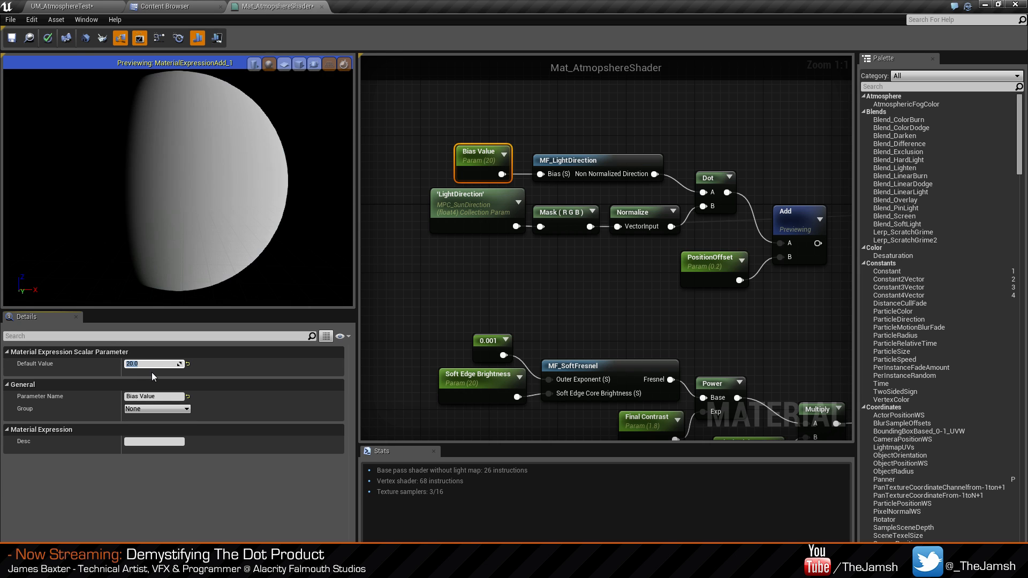
Set the PositionOffset parameter's default value to 0.4.
click(696, 262)
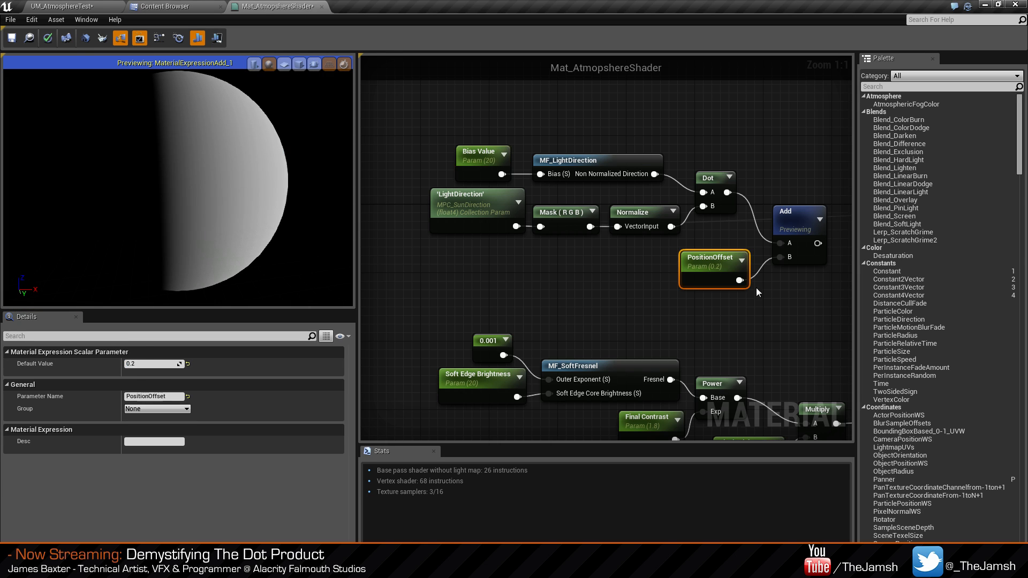
click(160, 367)
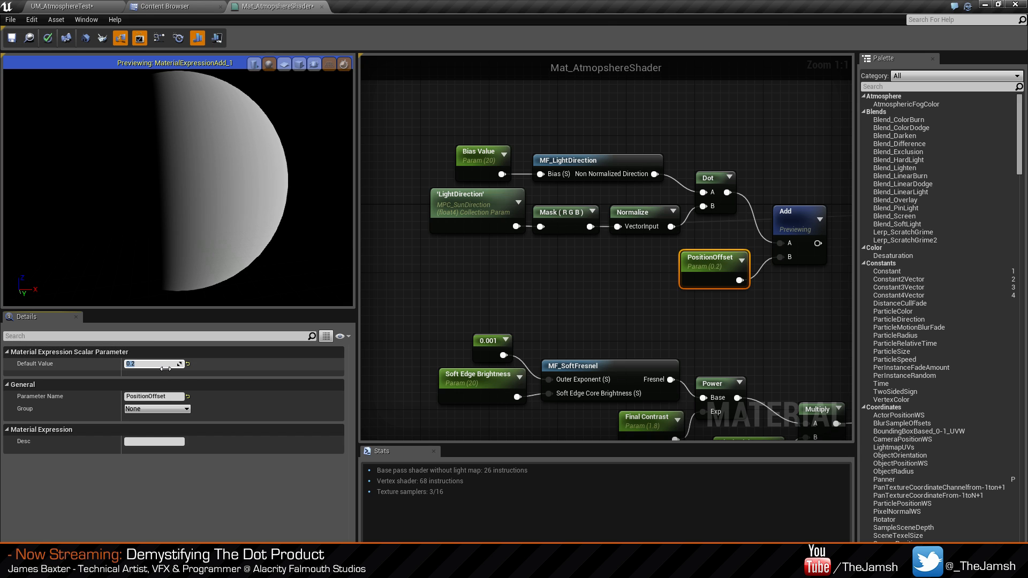
text(.4)
key(Return)
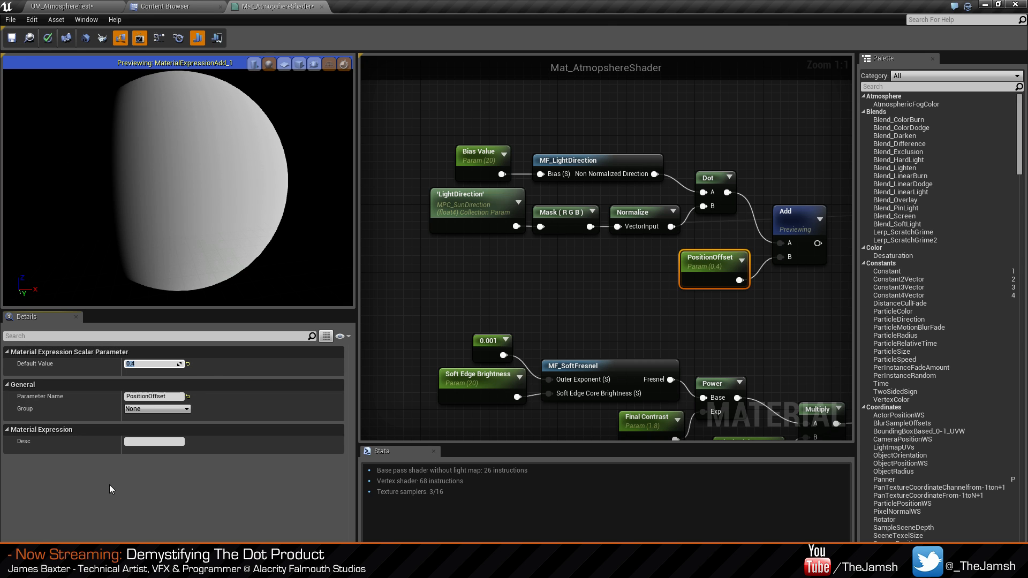
Switch to the GESGame editor window with the UM_EarthMapScaled level to view the finished Earth atmosphere.
click(69, 566)
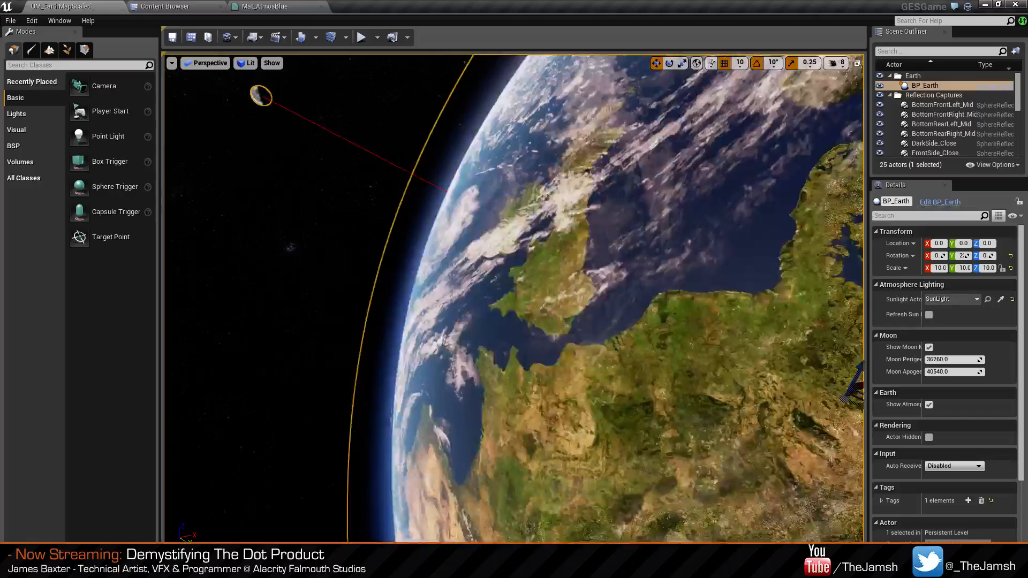
Examine the Earth's atmosphere from the sunlit side, around the polar aurora and across the dark side.
right_drag(513, 298, 528, 321)
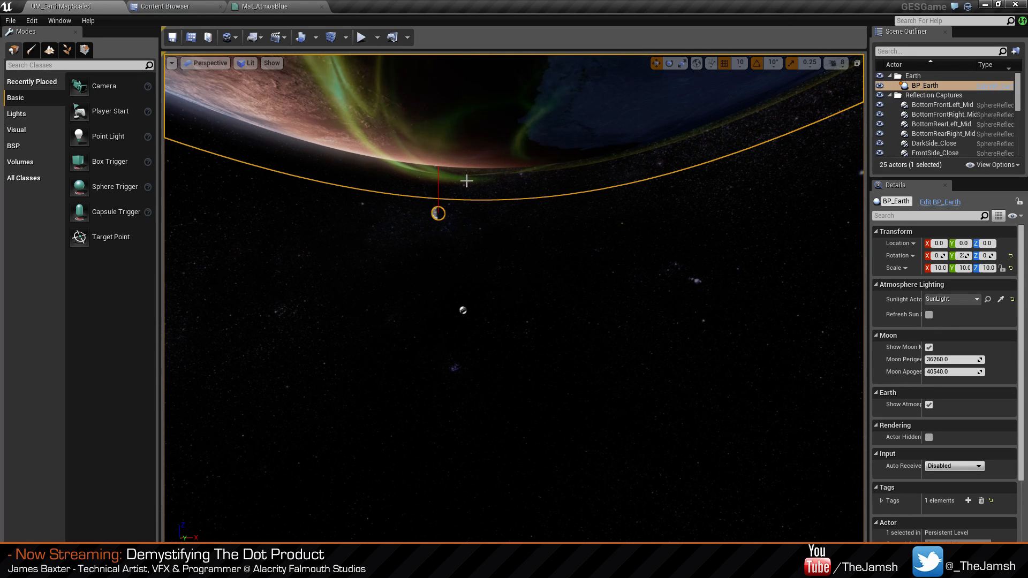
right_drag(600, 177, 494, 82)
right_drag(530, 202, 534, 205)
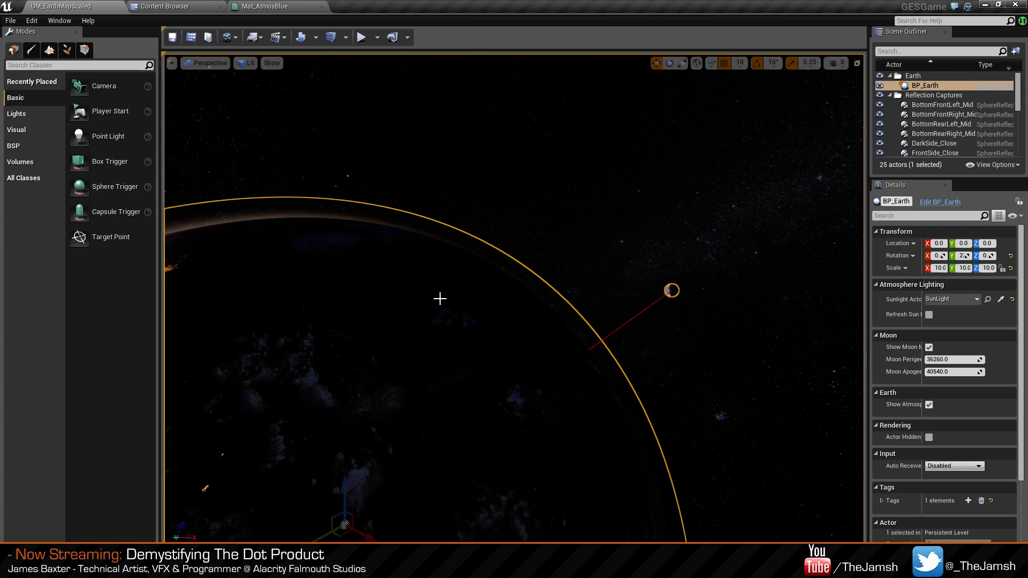
key(s)
right_drag(438, 298, 467, 300)
key(a)
key(q)
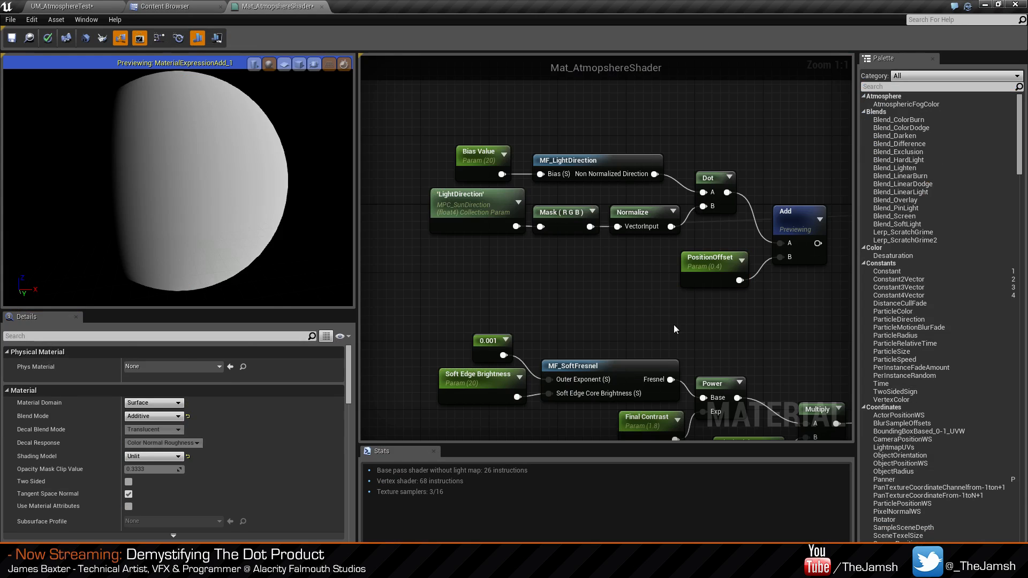
Try PositionOffset default values of 0.1 and 0.2 in the atmosphere material, and settle on 0.15.
right_drag(673, 324, 537, 317)
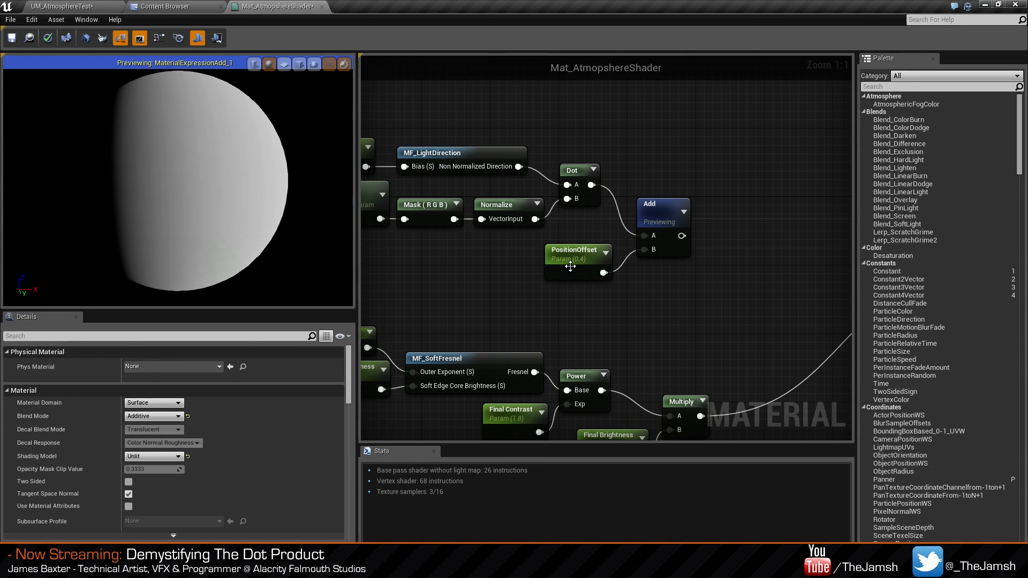
click(575, 262)
click(174, 363)
text(0.1)
key(Return)
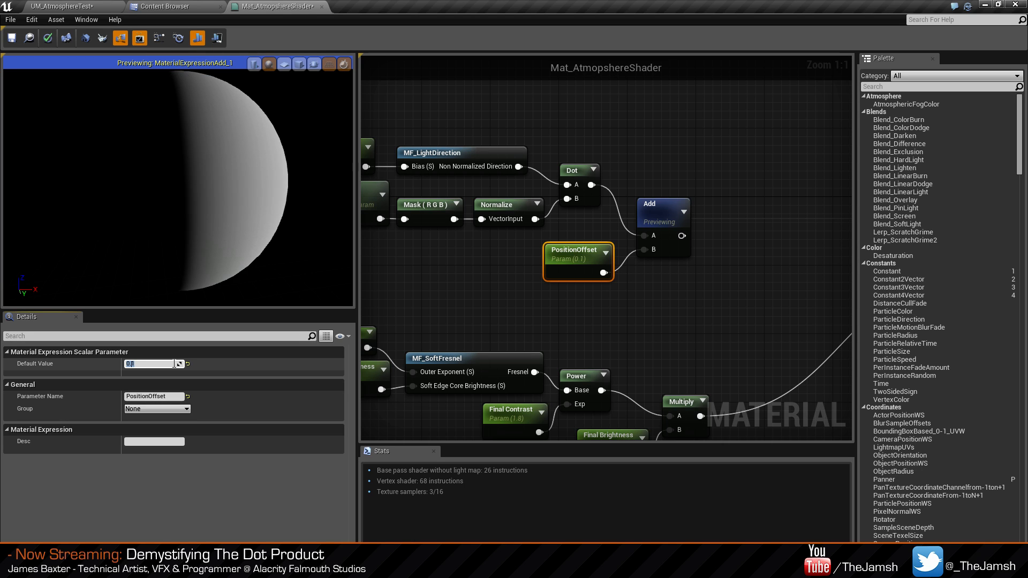
text(0.2)
key(Return)
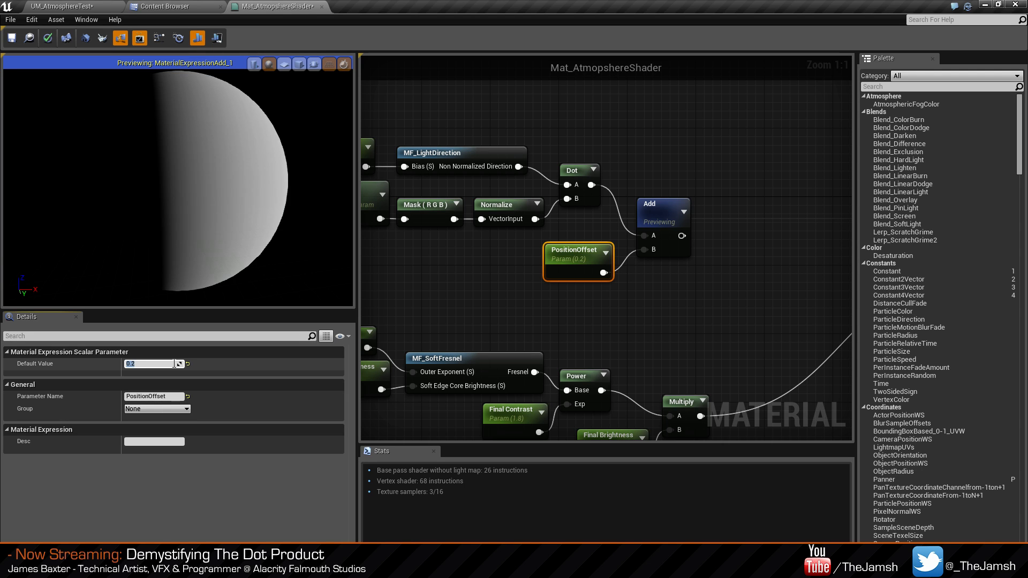
text(0.15)
key(Return)
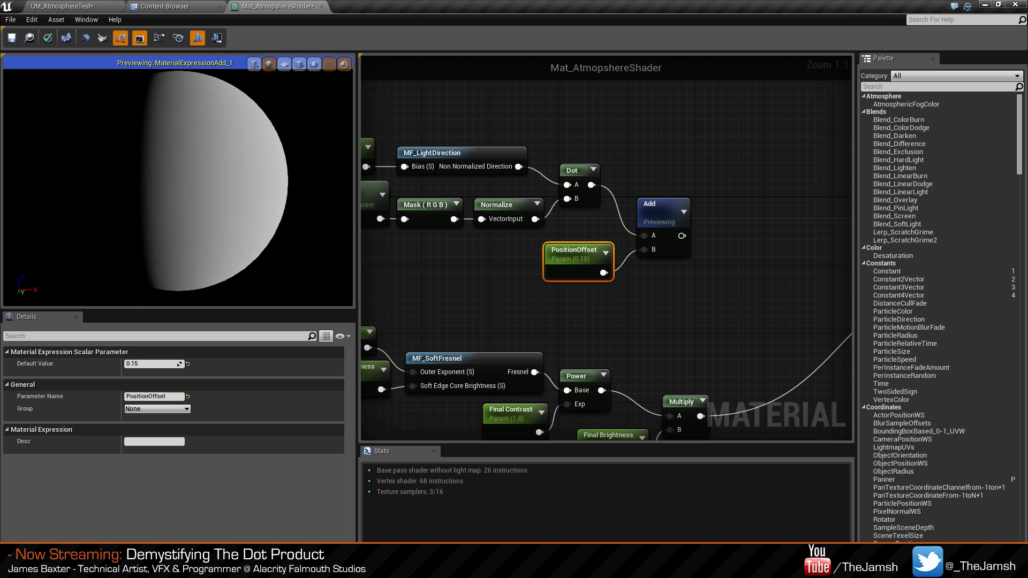
Move the Add and PositionOffset nodes together slightly closer to the Dot node.
scroll(189, 170, down, 3)
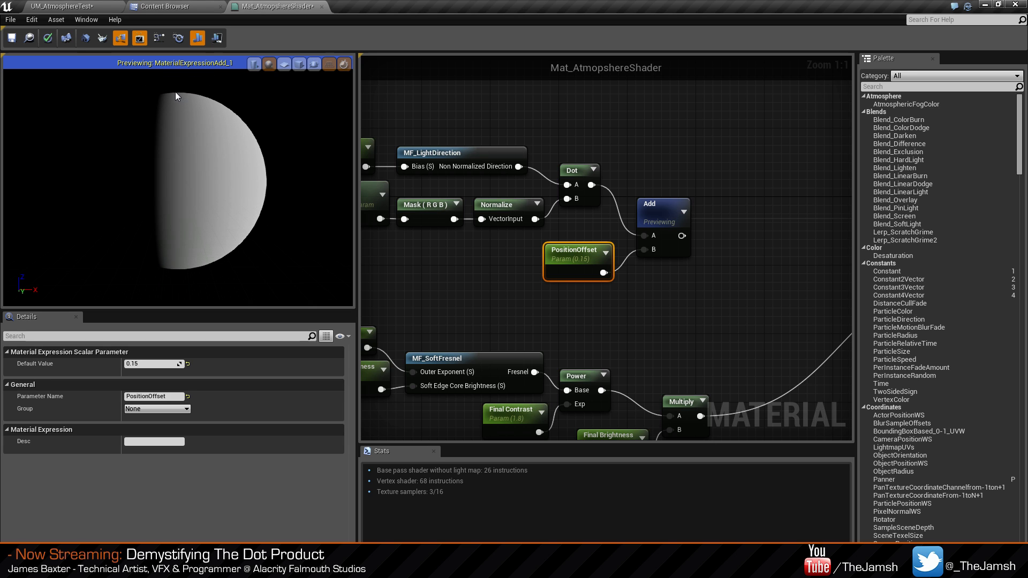
drag(198, 98, 158, 116)
click(669, 251)
drag(696, 300, 608, 252)
drag(661, 218, 651, 217)
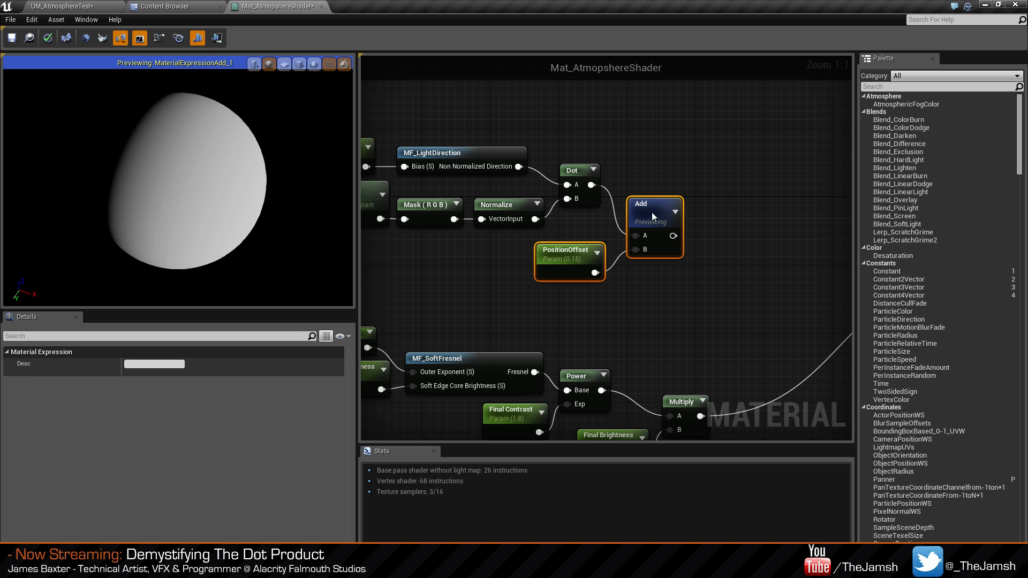
click(688, 246)
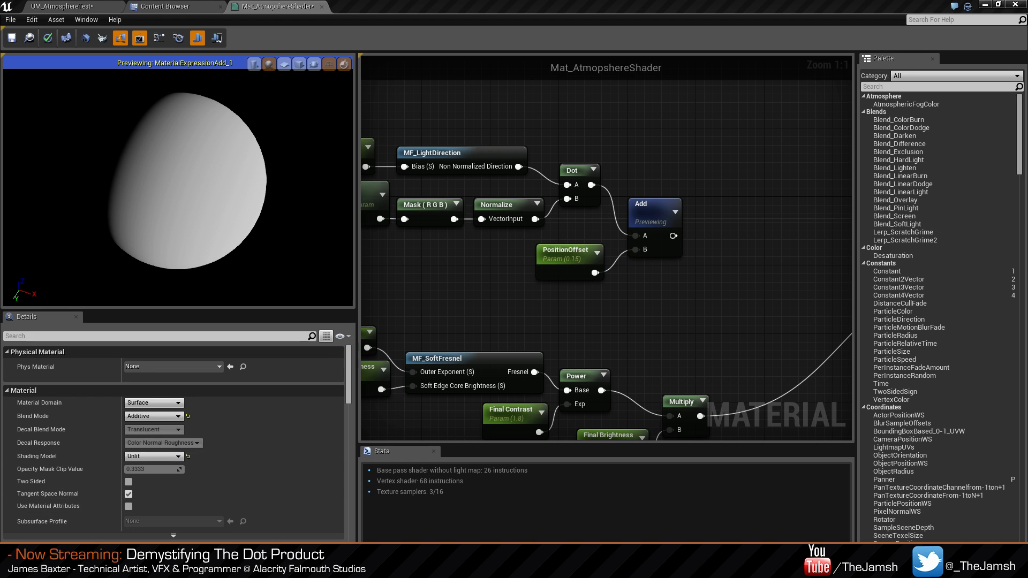
key(alt+Tab)
drag(500, 3, 1027, 182)
right_drag(717, 290, 765, 348)
drag(765, 348, 449, 167)
click(731, 180)
right_drag(731, 180, 627, 148)
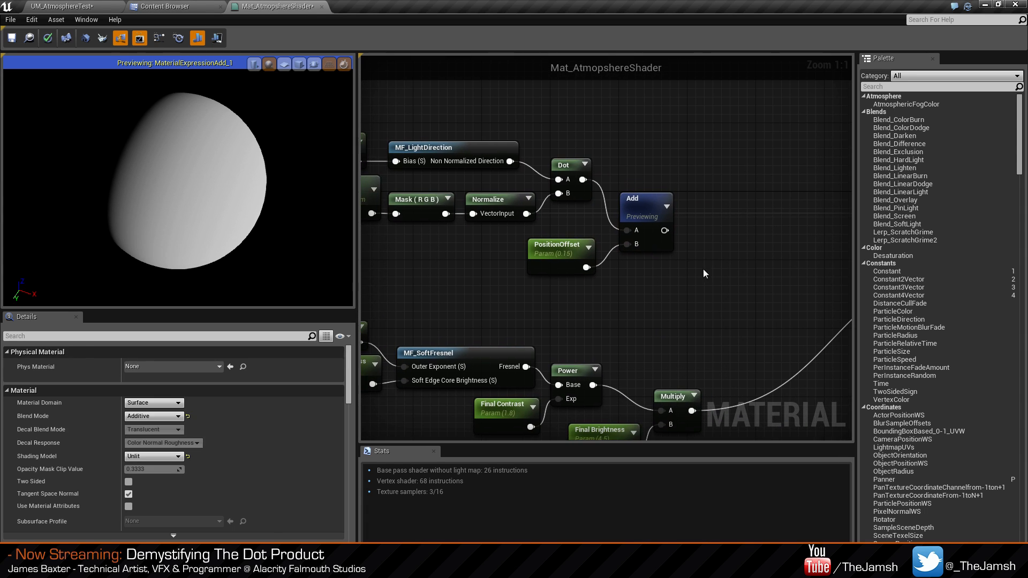
Stop previewing the Add node and shift the upper light-direction node group slightly to the right.
right_click(657, 211)
click(699, 217)
right_drag(708, 267, 744, 306)
drag(743, 307, 407, 142)
drag(526, 164, 544, 164)
click(622, 125)
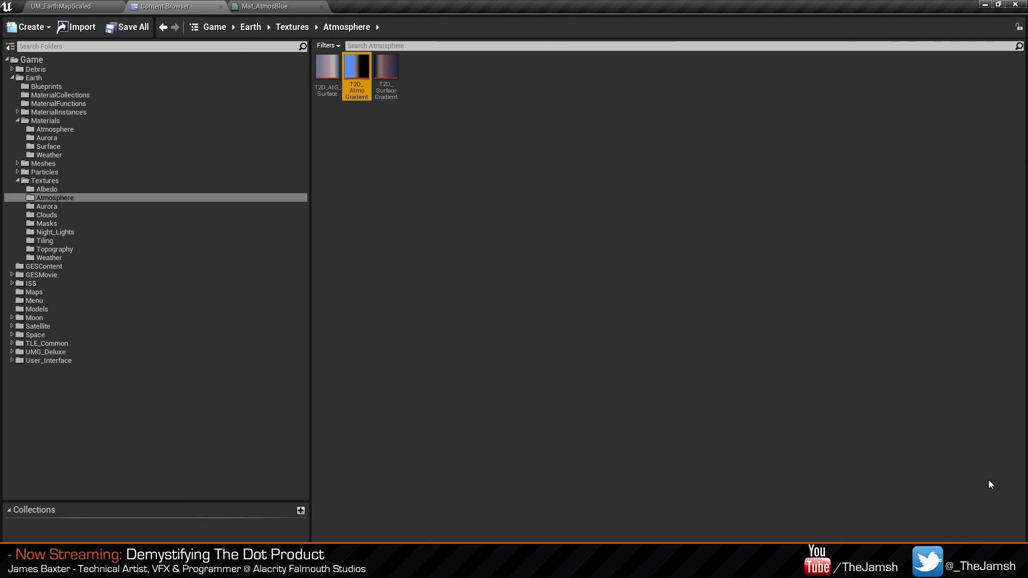
Enlarge the asset thumbnails and inspect the T2D_AtG_Surface, T2D_AtmoGradient and T2D_SurfaceGradient textures.
click(991, 546)
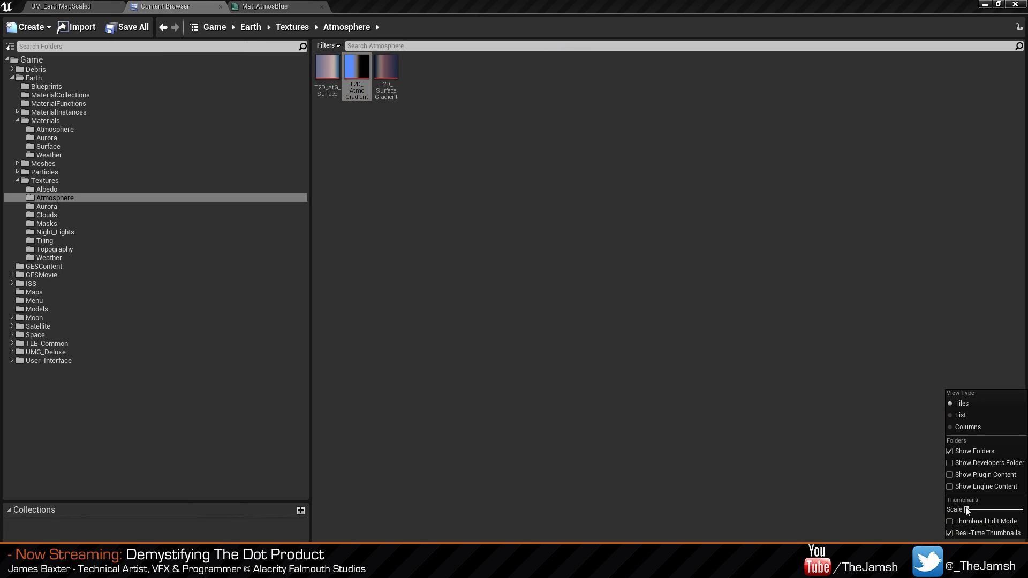
drag(967, 510, 1019, 510)
click(539, 132)
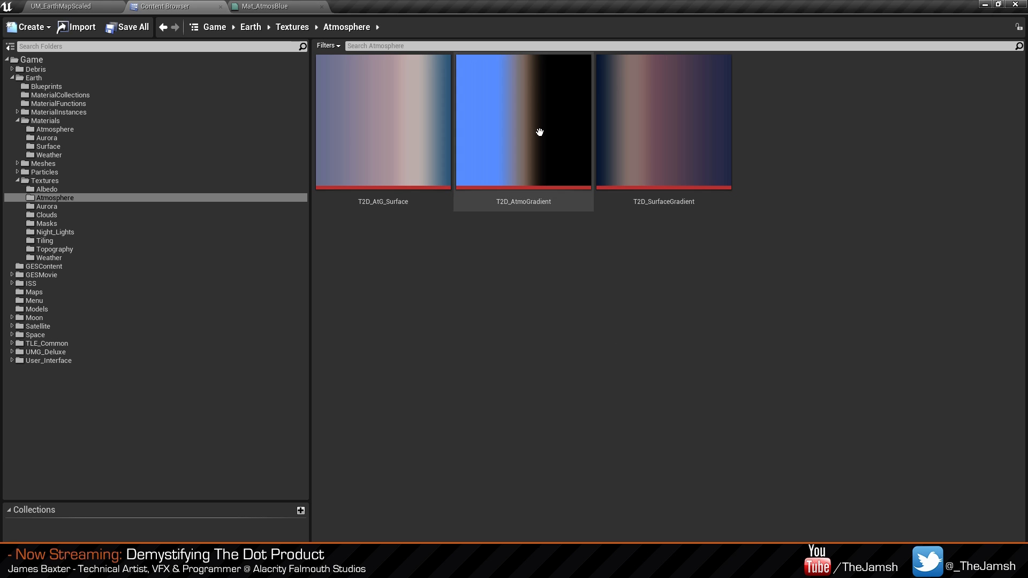
click(357, 135)
click(486, 135)
click(645, 260)
click(670, 139)
click(577, 133)
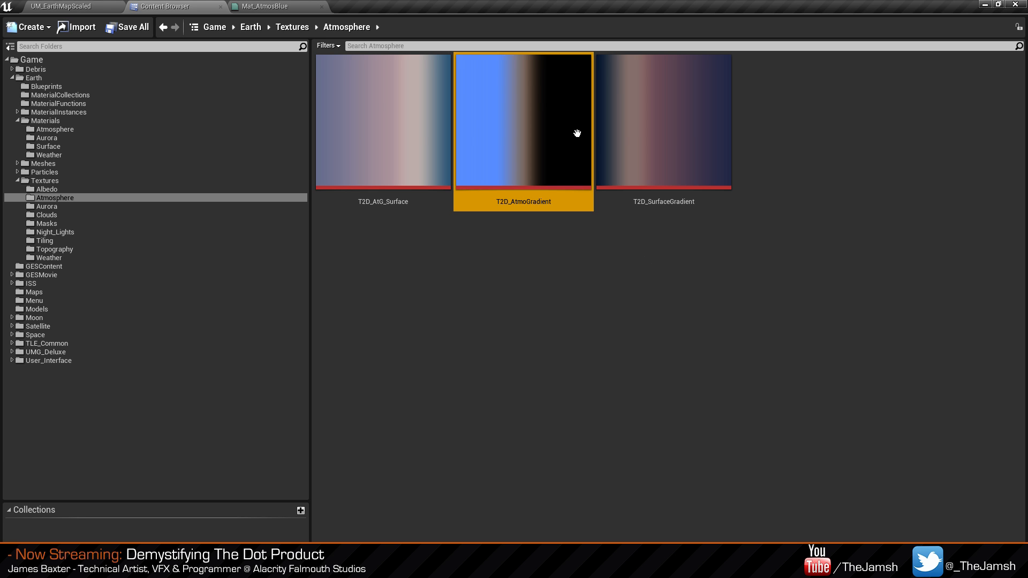
click(604, 361)
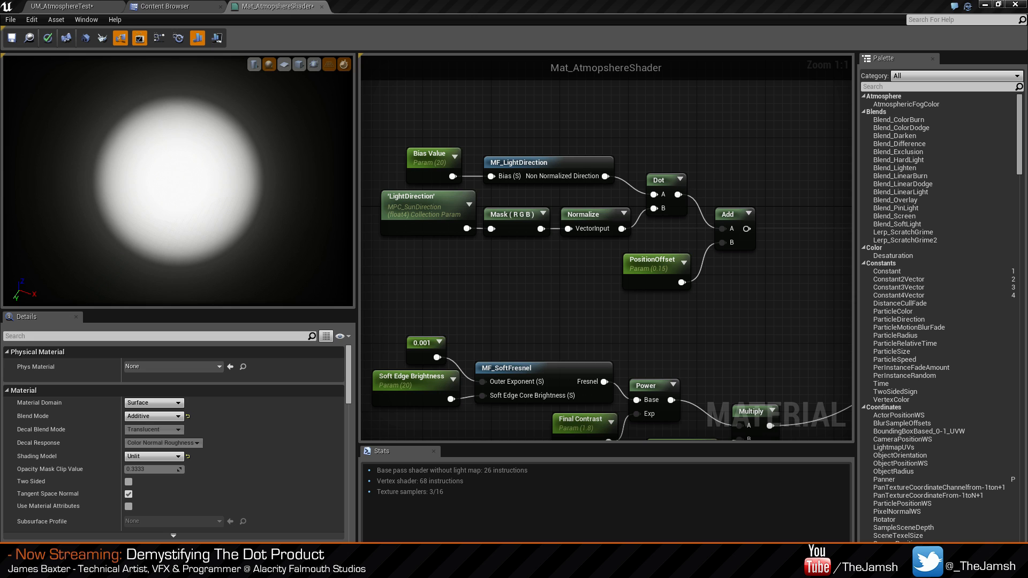
Search the installed programs for "photo" and launch Adobe Photoshop CC 2014.
key(super)
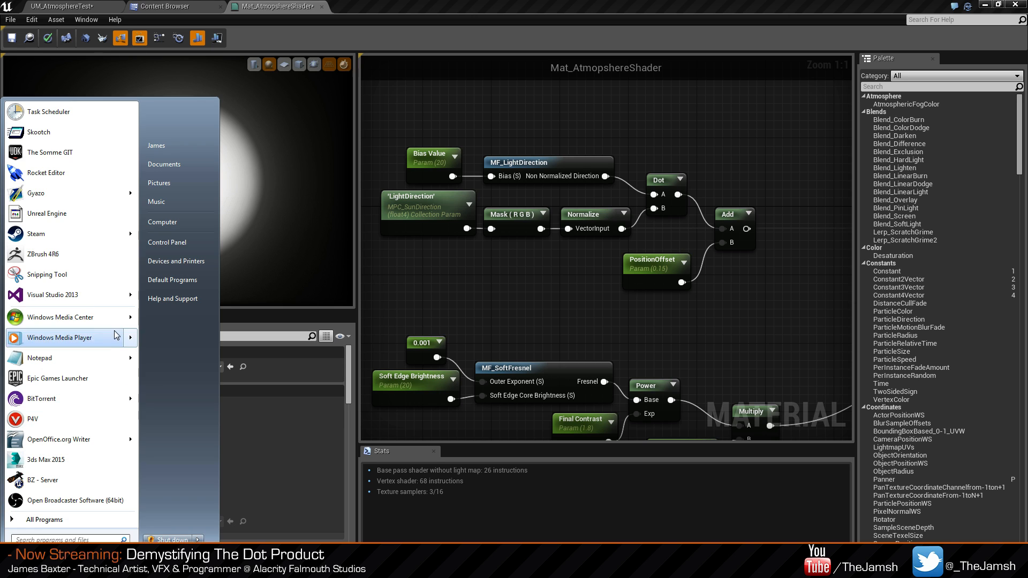
mouse_move(71, 343)
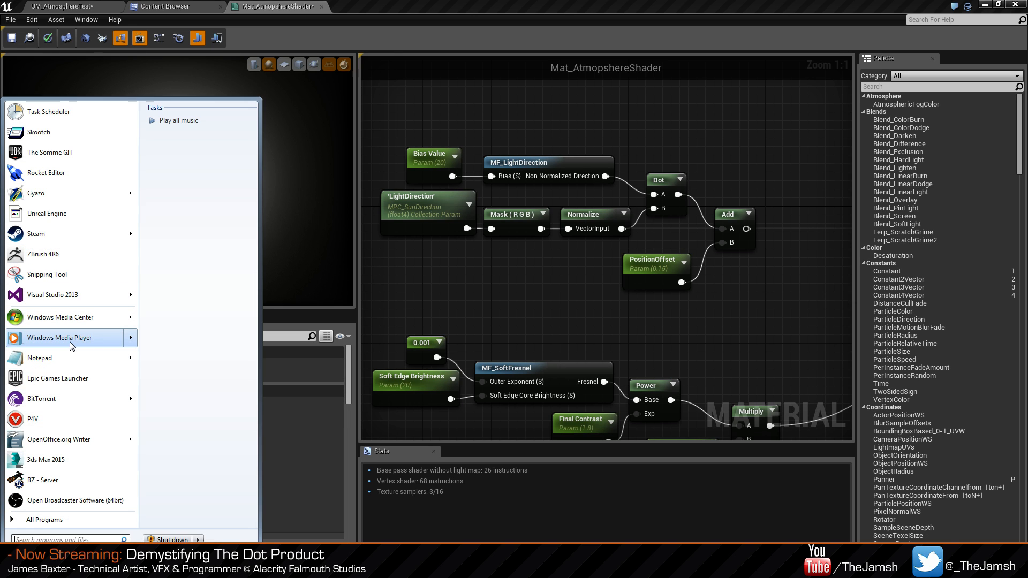
text(photo)
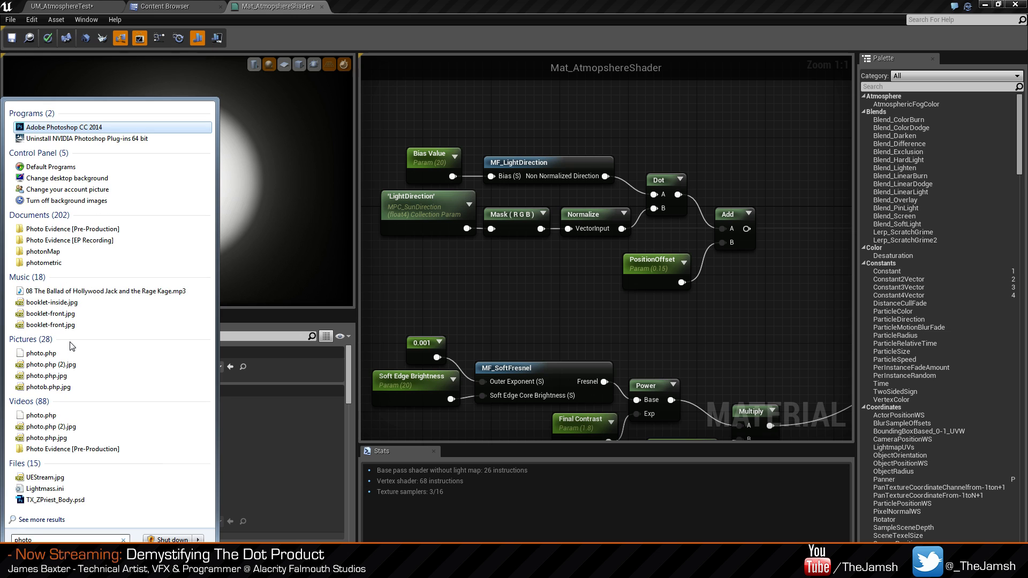
key(Return)
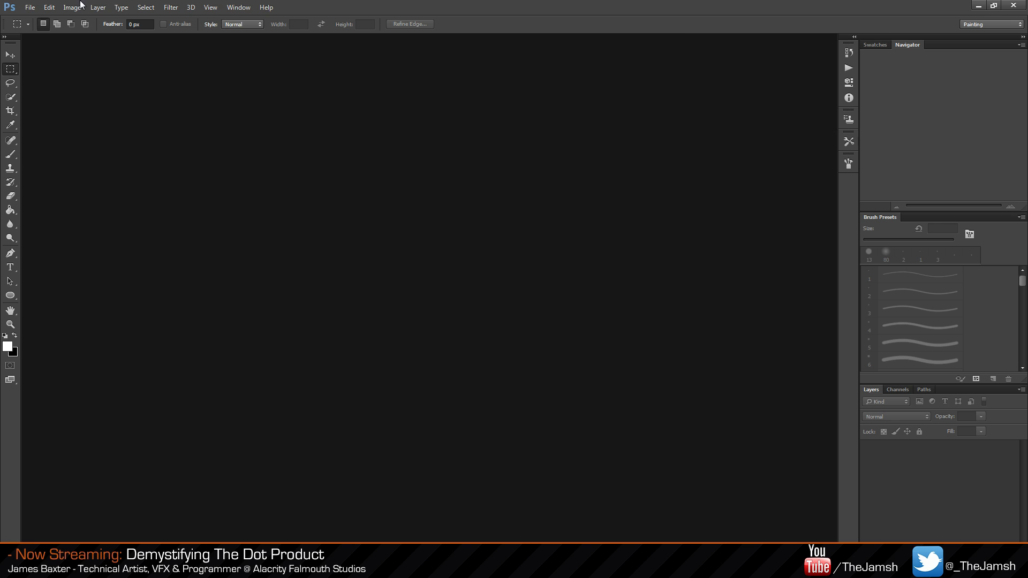
Create a new document 256 pixels wide and 256 pixels high.
click(30, 7)
click(33, 19)
double_click(490, 184)
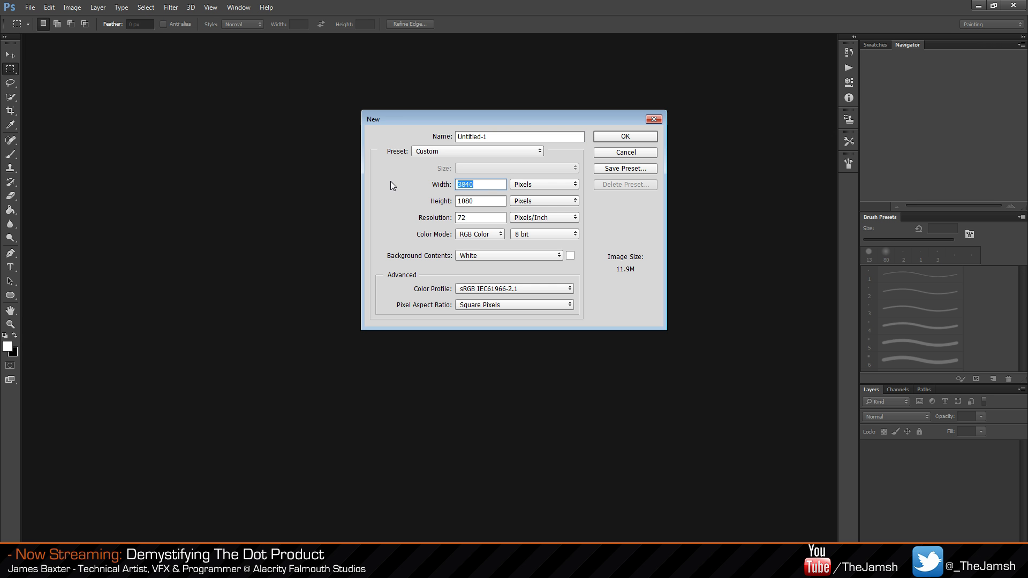
text(256)
key(Tab)
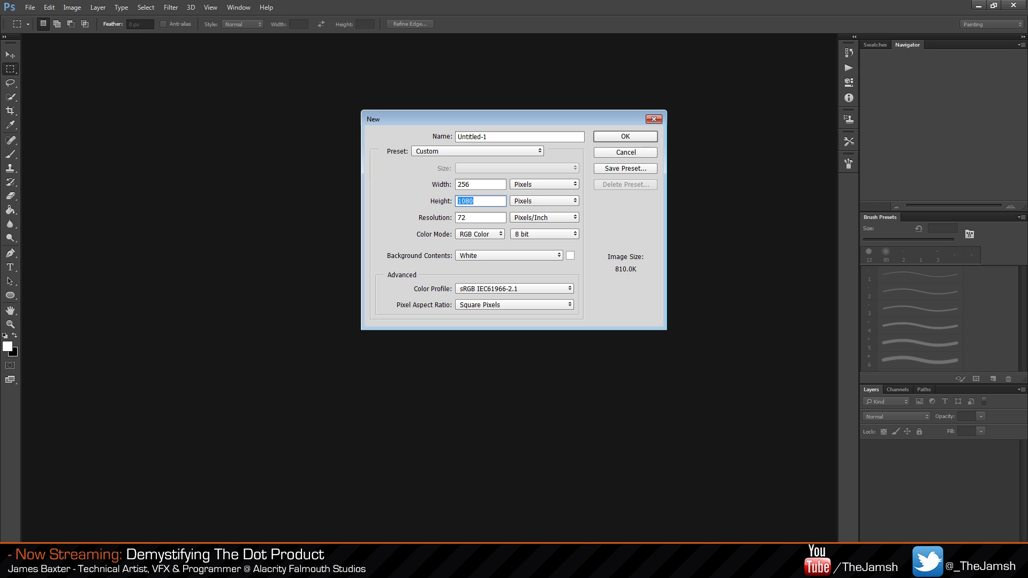
text(256)
key(Tab)
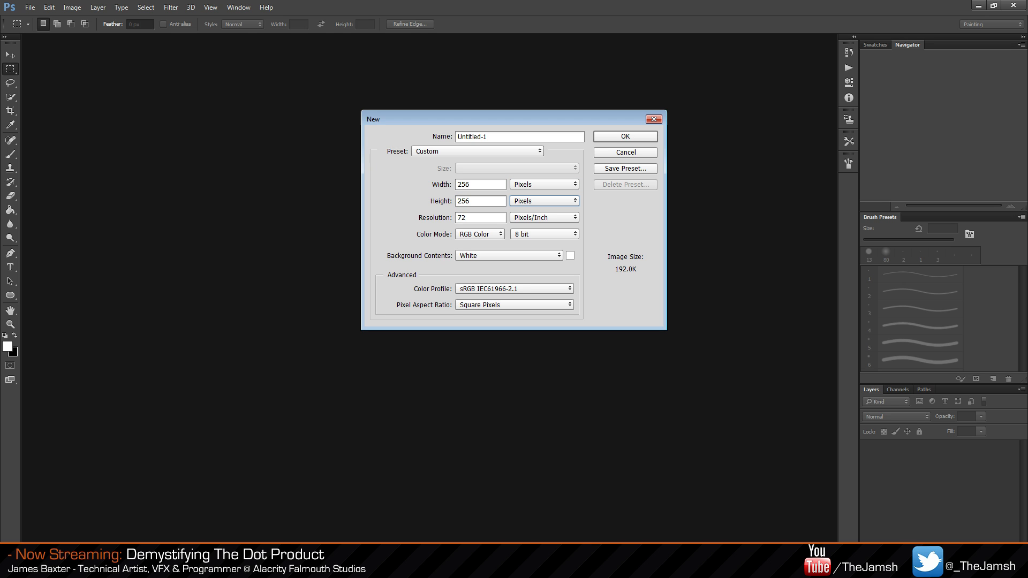
click(637, 137)
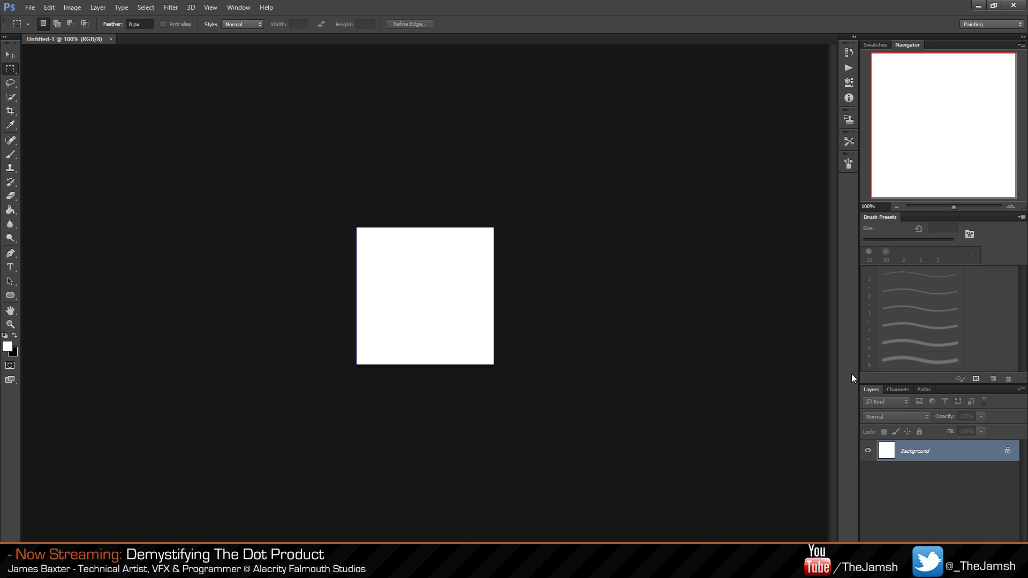
Enlarge the Layers panel and convert the locked Background into an ordinary layer.
drag(858, 365, 810, 366)
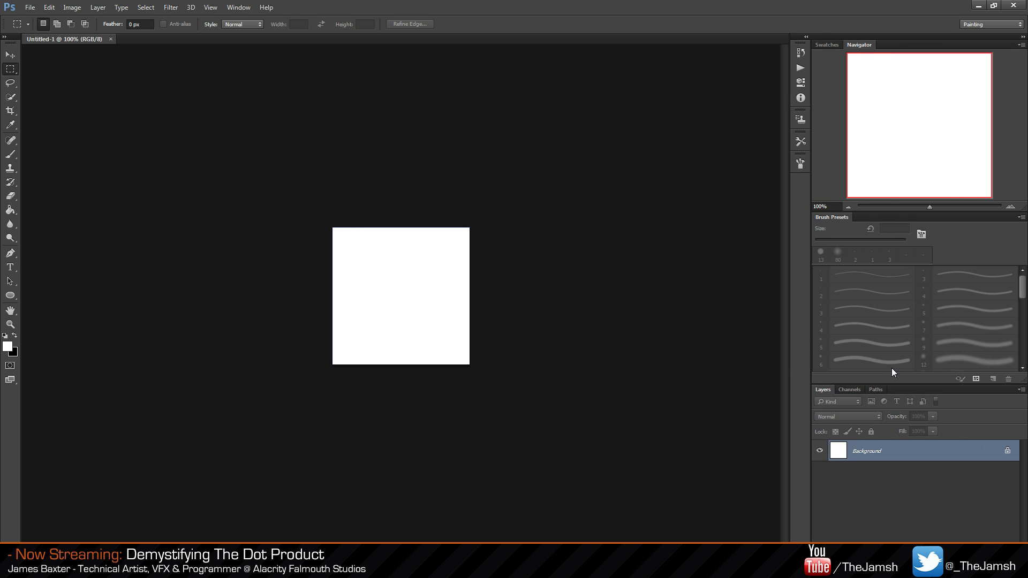
drag(910, 384, 904, 344)
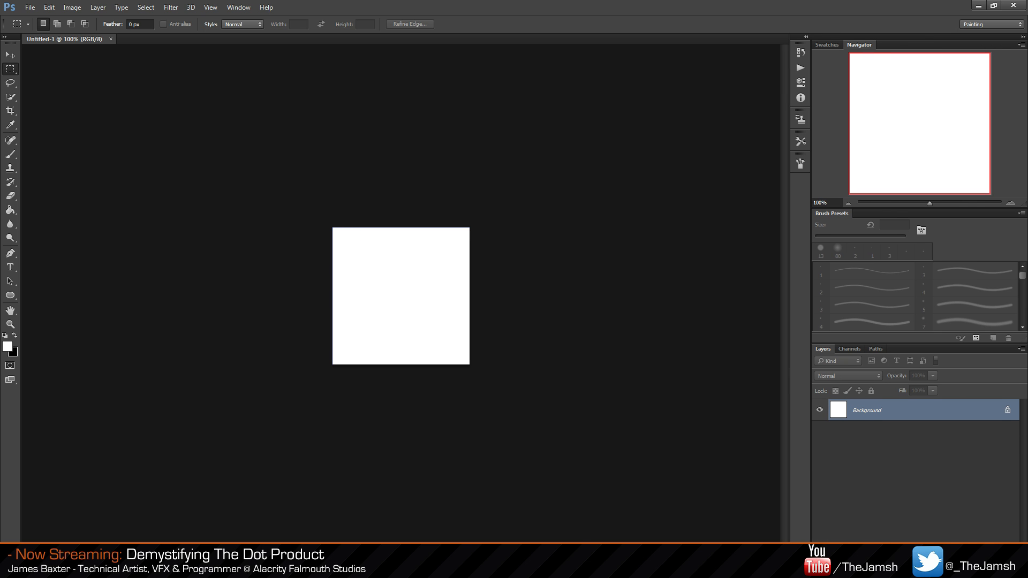
key(alt+Tab)
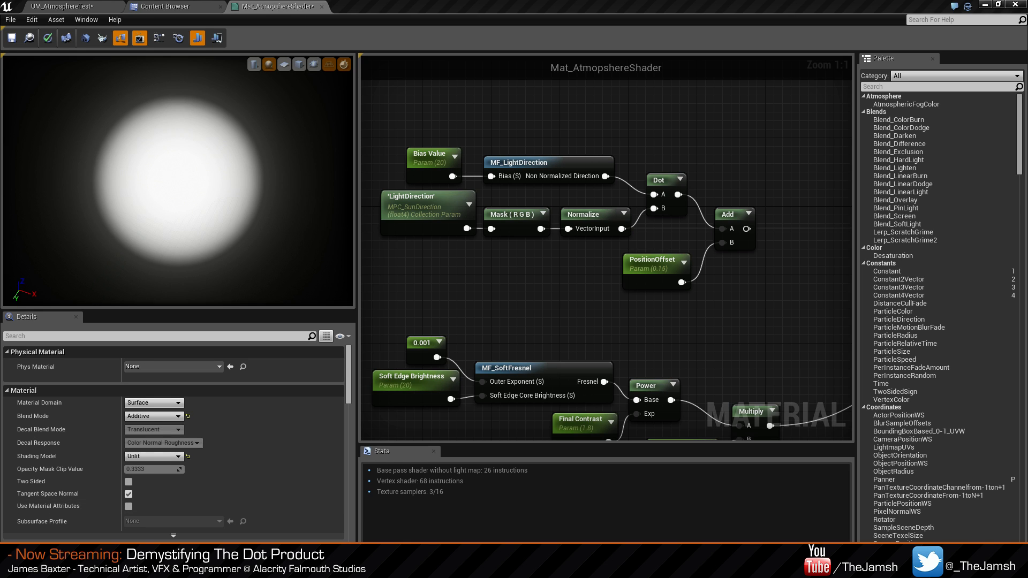
click(192, 6)
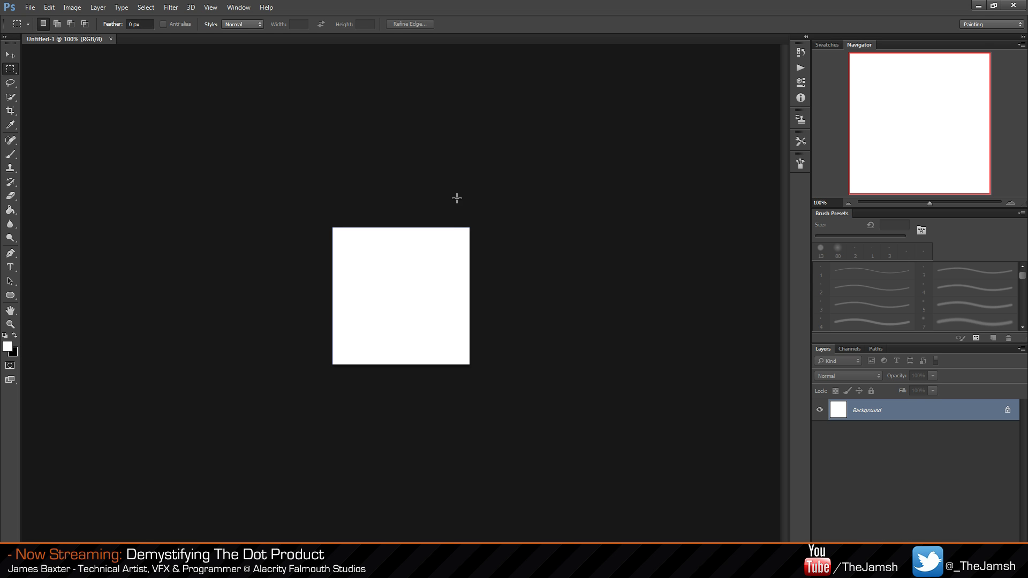
double_click(943, 416)
click(613, 178)
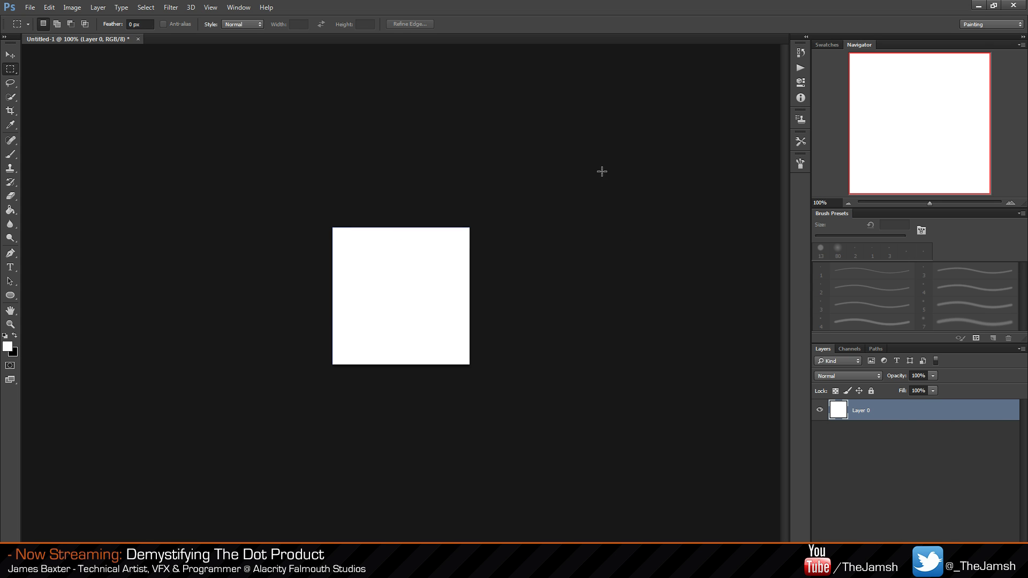
double_click(913, 416)
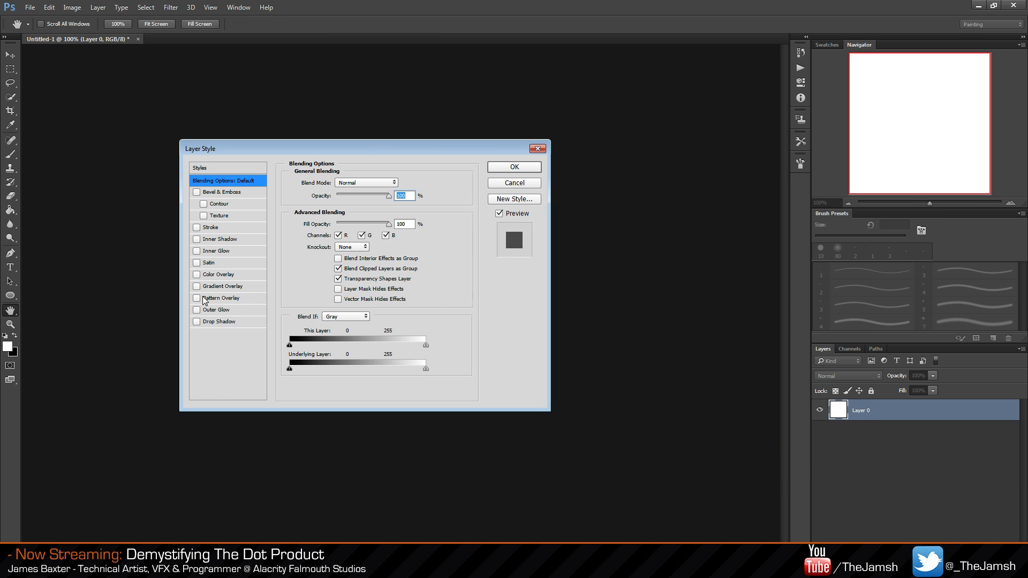
click(197, 286)
drag(403, 149, 773, 138)
click(93, 284)
click(874, 170)
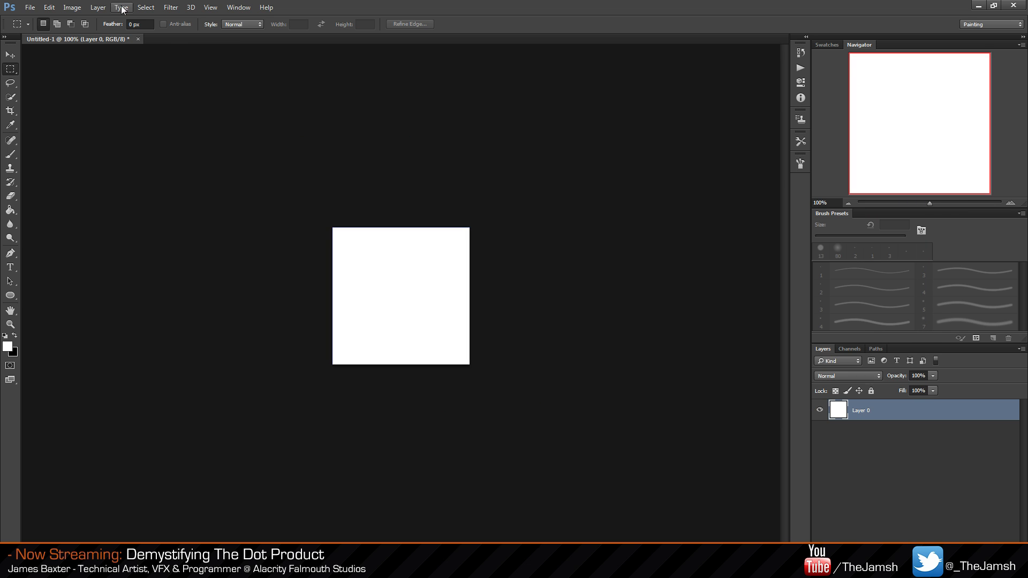
Set the canvas size to 1024 by 1024 pixels.
click(72, 7)
click(122, 95)
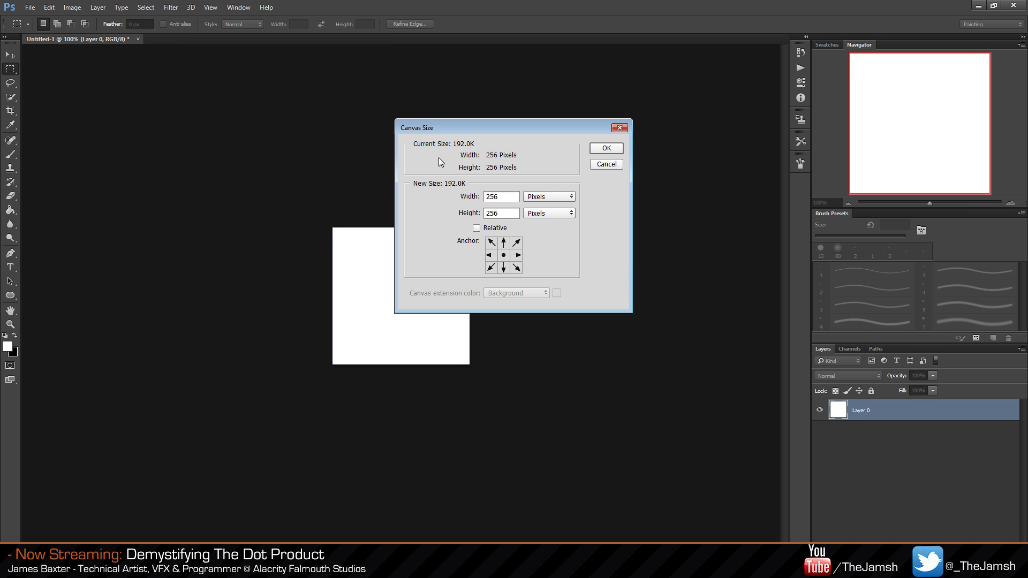
double_click(517, 195)
text(1024)
key(Tab)
key(Tab)
text(1024)
key(Return)
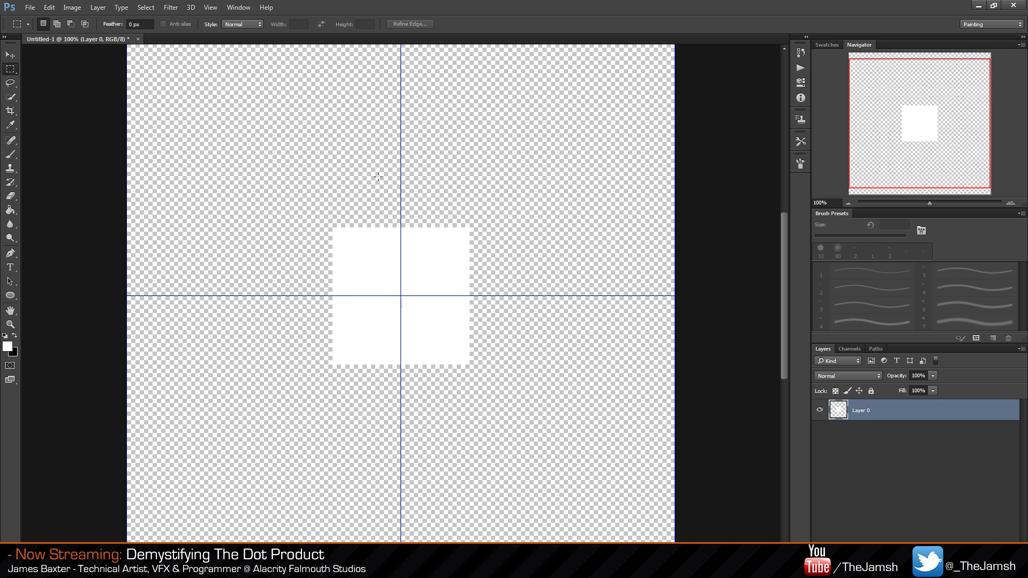
Fill the entire layer with white so it covers the enlarged canvas.
key(ctrl+BackSpace)
key(alt+BackSpace)
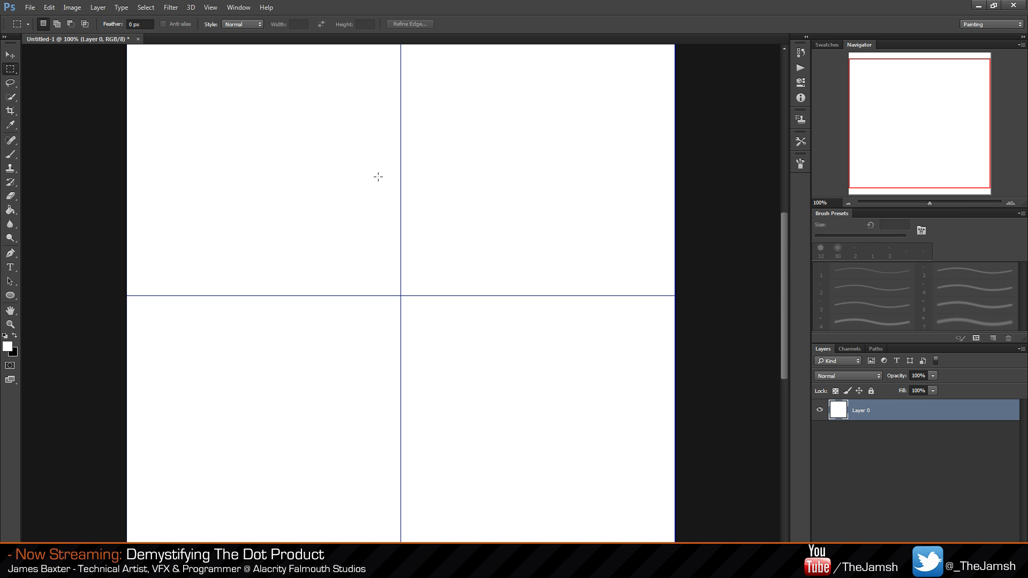
key(ctrl+minus)
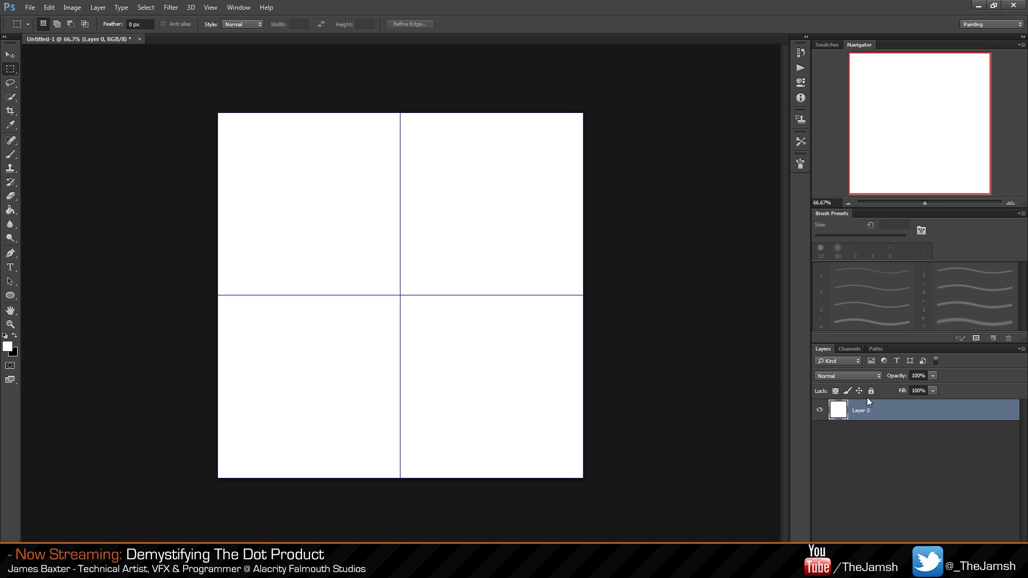
Hide the canvas guides and add a Gradient Overlay effect to the white layer.
key(ctrl+semicolon)
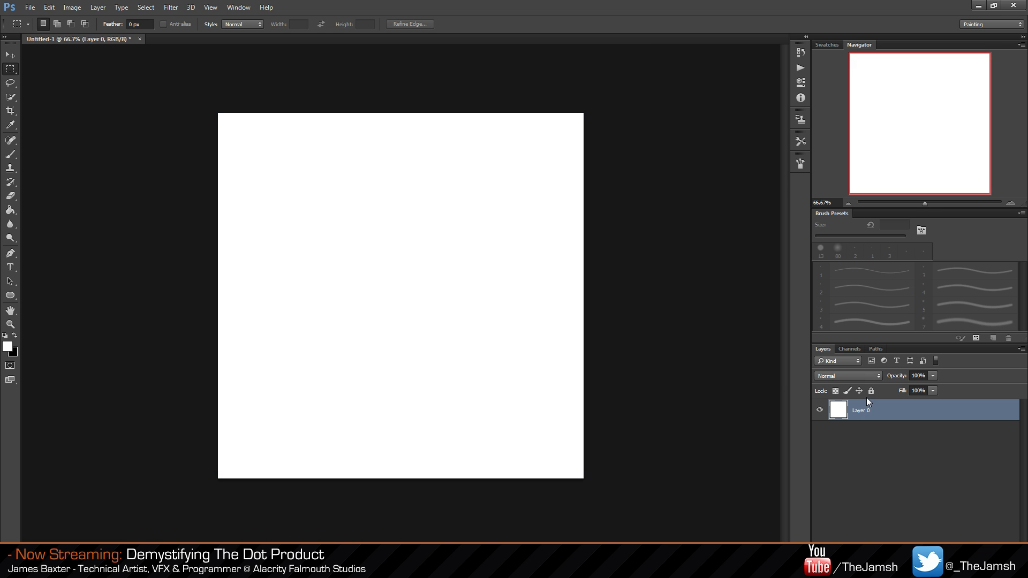
double_click(908, 418)
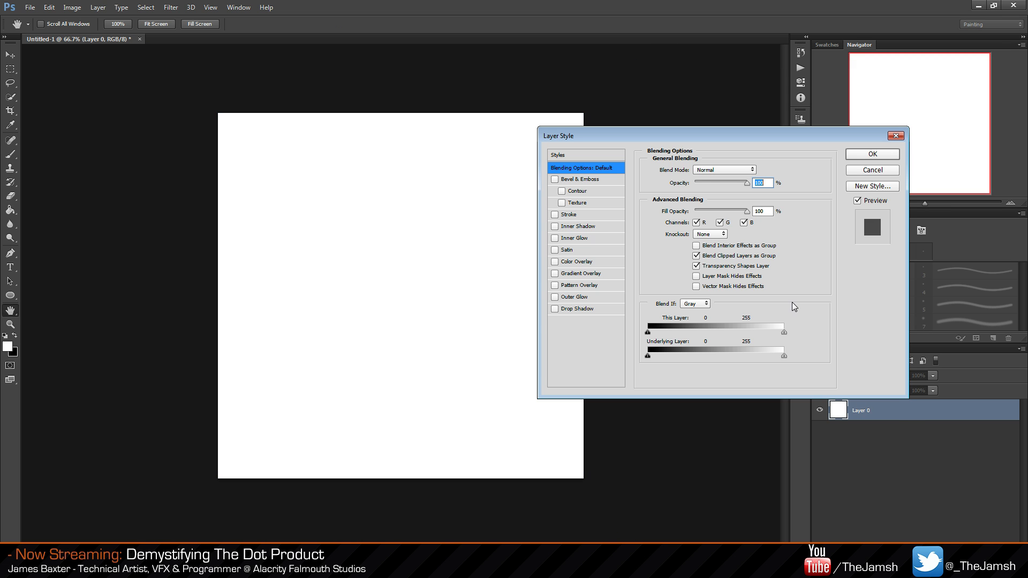
click(554, 297)
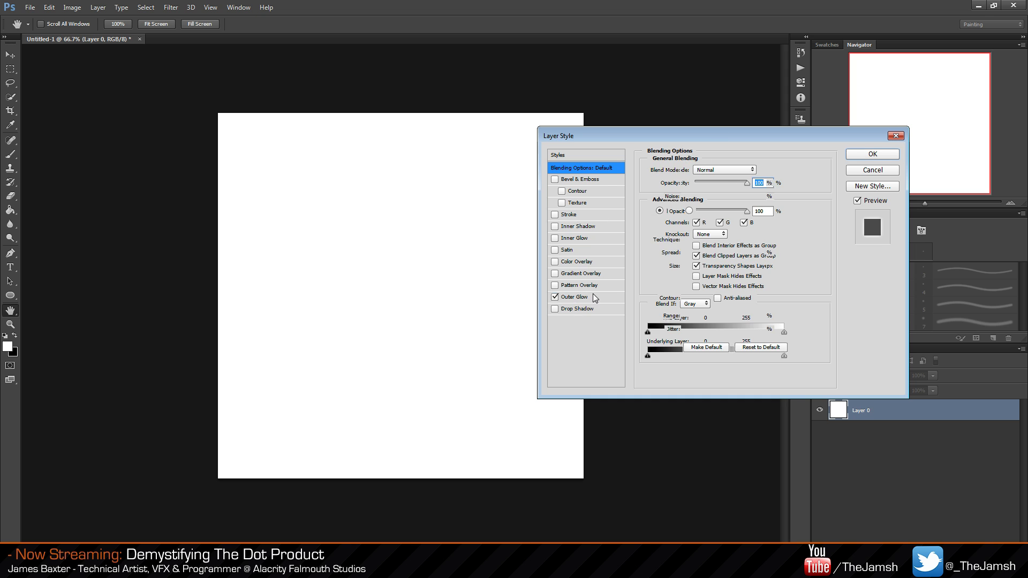
click(574, 296)
click(554, 296)
click(554, 273)
click(598, 274)
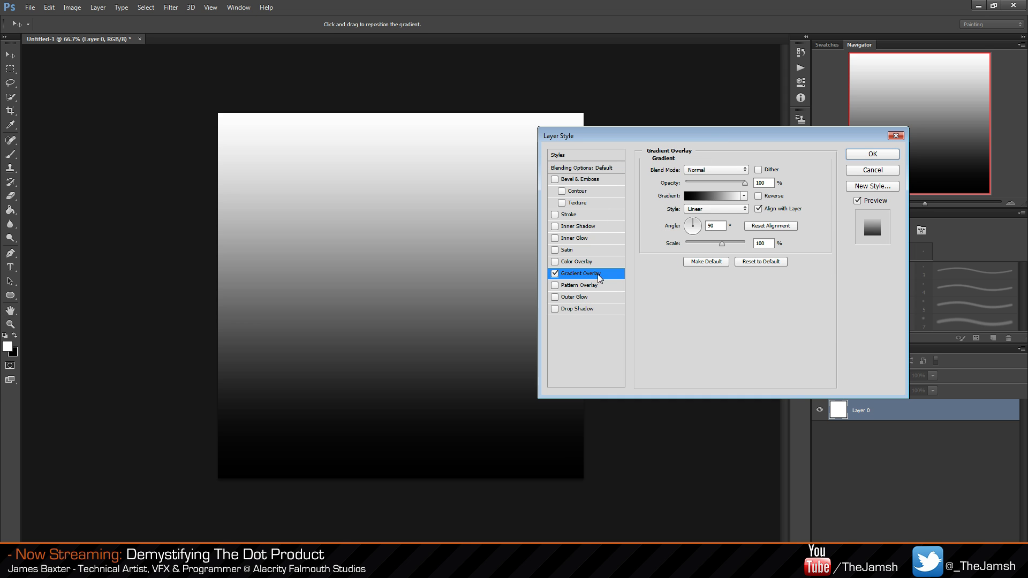
Set the gradient overlay's angle to 0° and move the Layer Style dialog clear of the canvas.
double_click(716, 225)
text(0)
key(Tab)
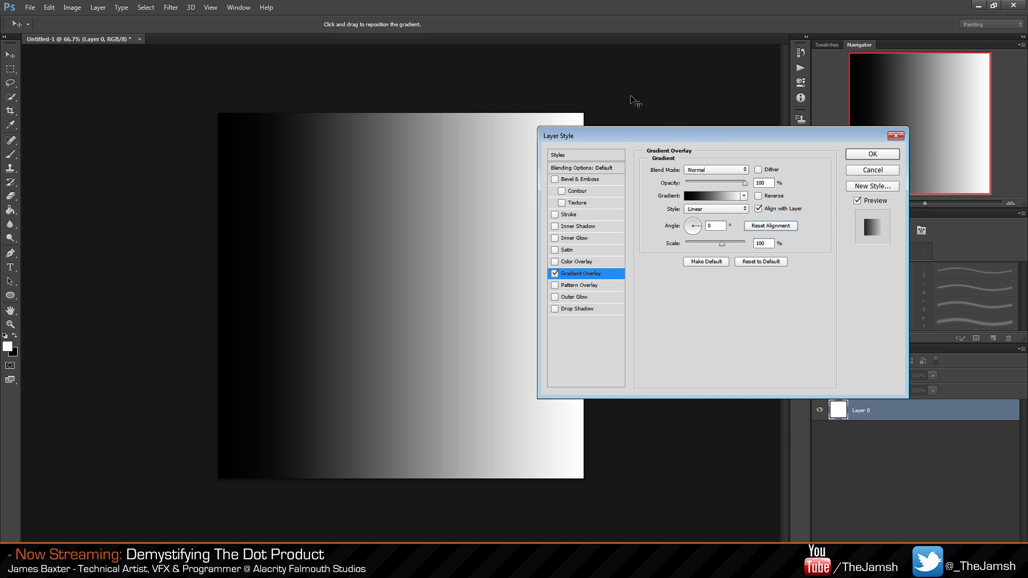
mouse_move(725, 138)
mouse_down()
mouse_move(644, 179)
mouse_move(620, 149)
mouse_up()
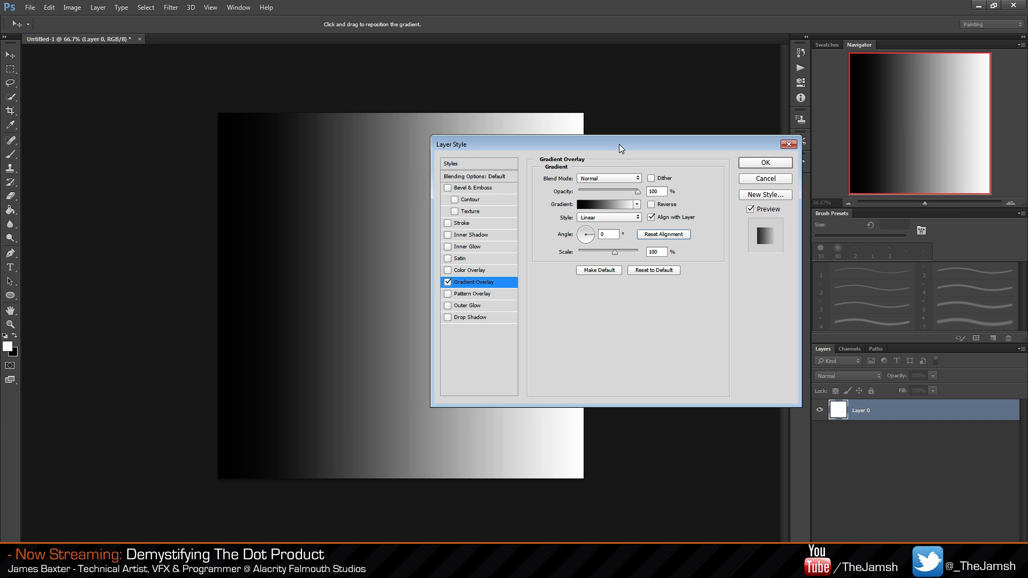
drag(629, 142, 790, 120)
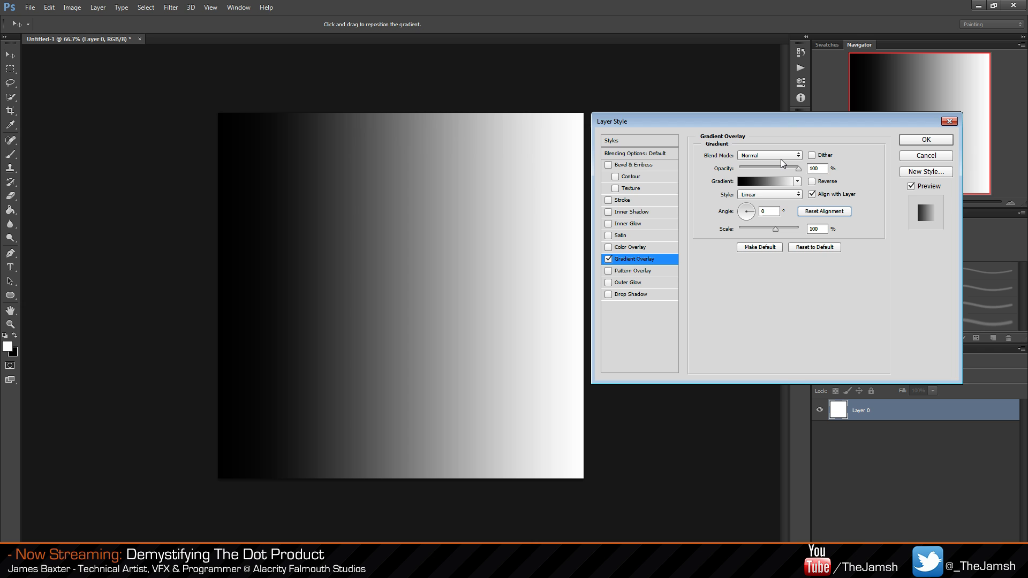
drag(746, 120, 751, 127)
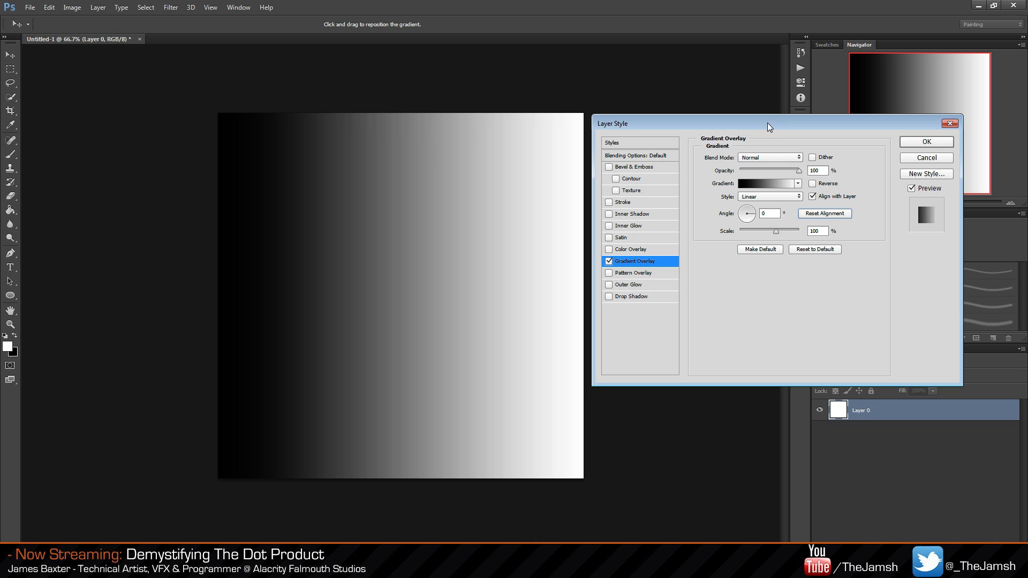
drag(768, 127, 766, 134)
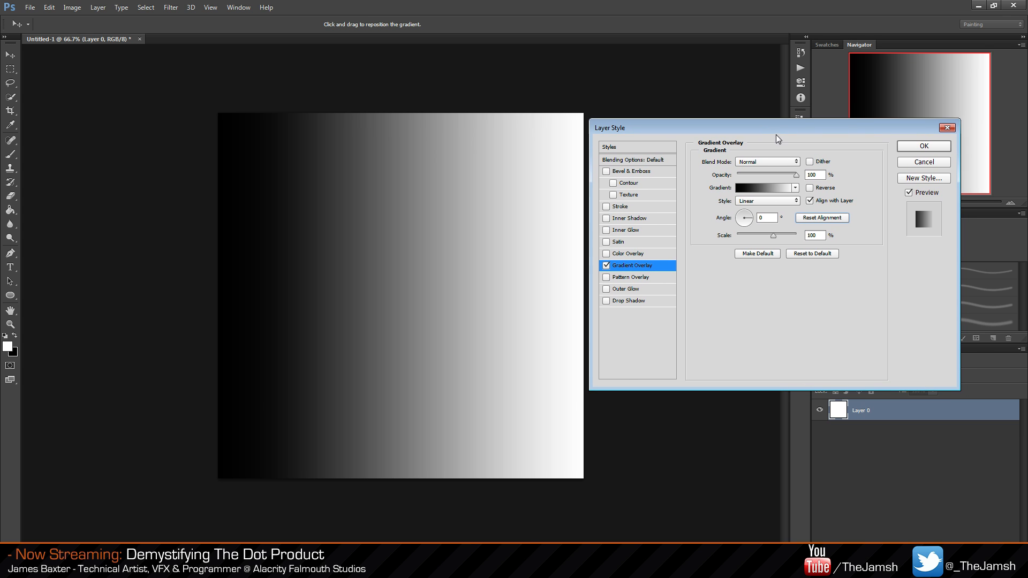
click(771, 188)
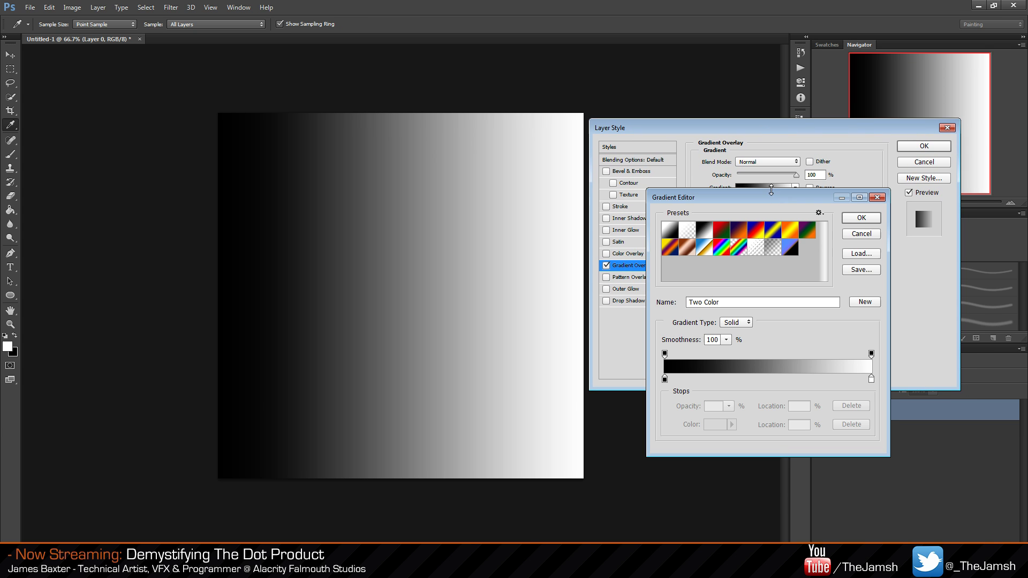
drag(782, 198, 778, 208)
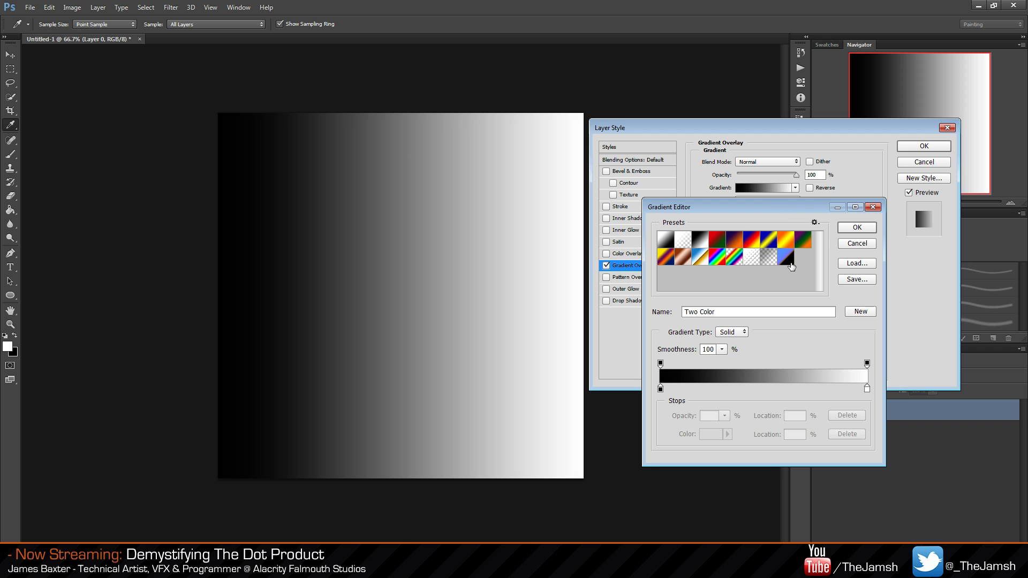
click(785, 258)
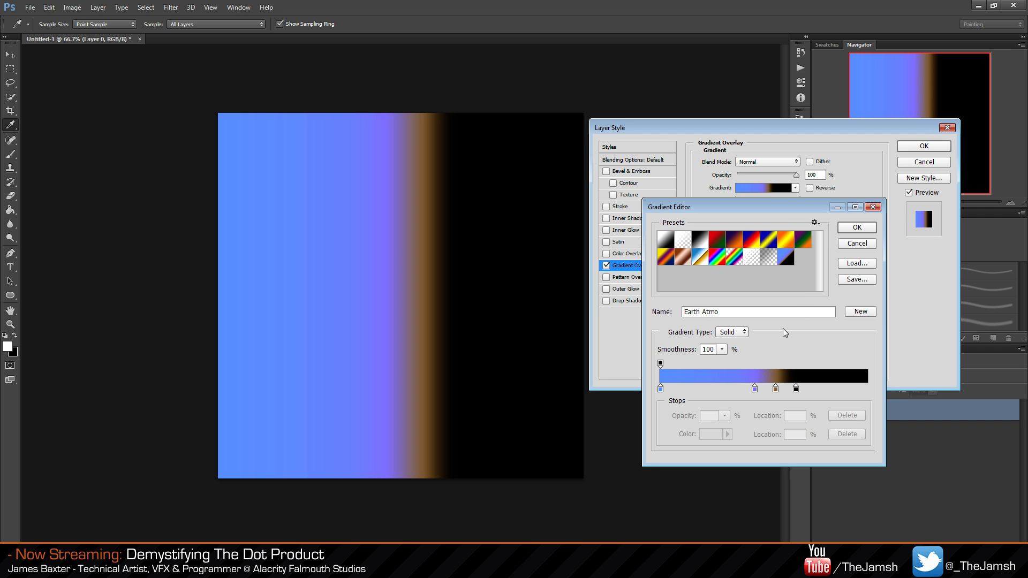
click(866, 248)
Open the overlay's gradient for editing and recolour its white end stop to black, 000000.
click(778, 190)
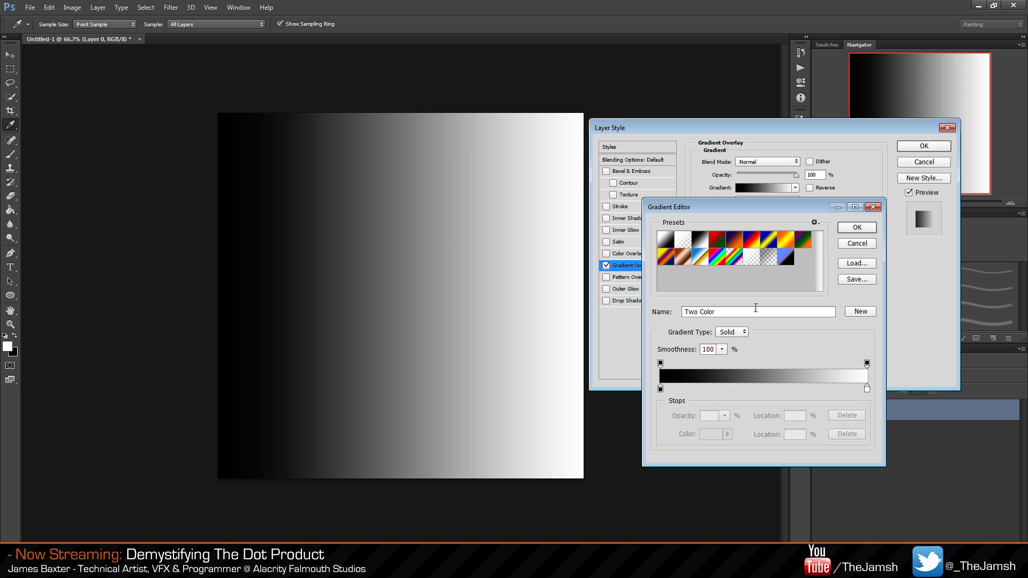
click(754, 311)
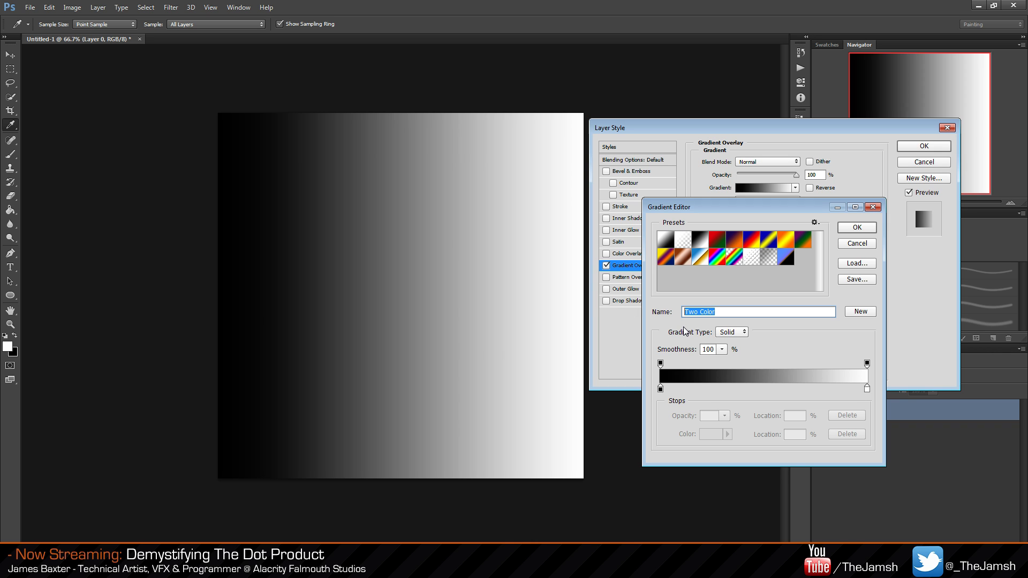
click(660, 389)
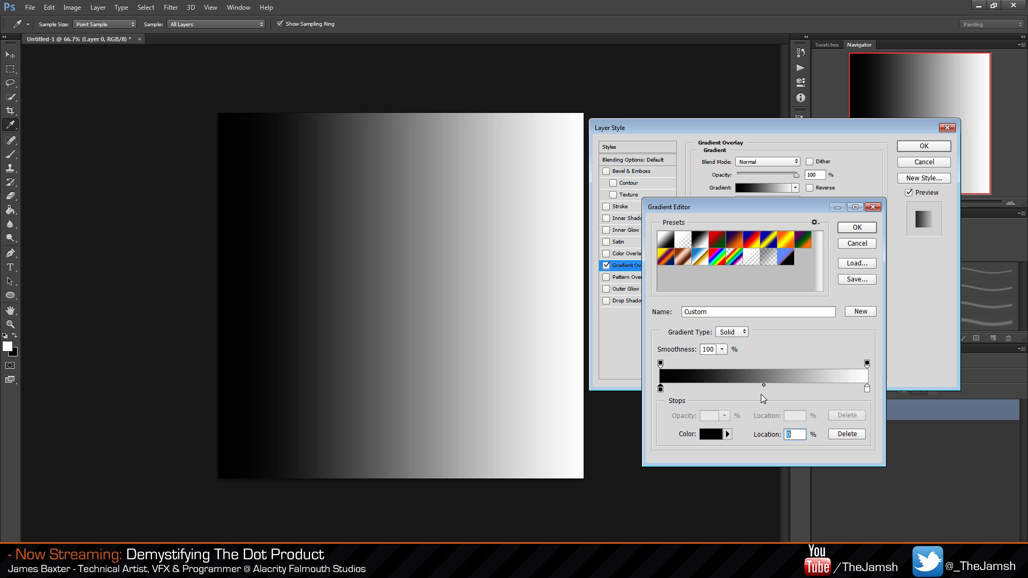
click(866, 388)
click(711, 434)
drag(287, 173, 157, 229)
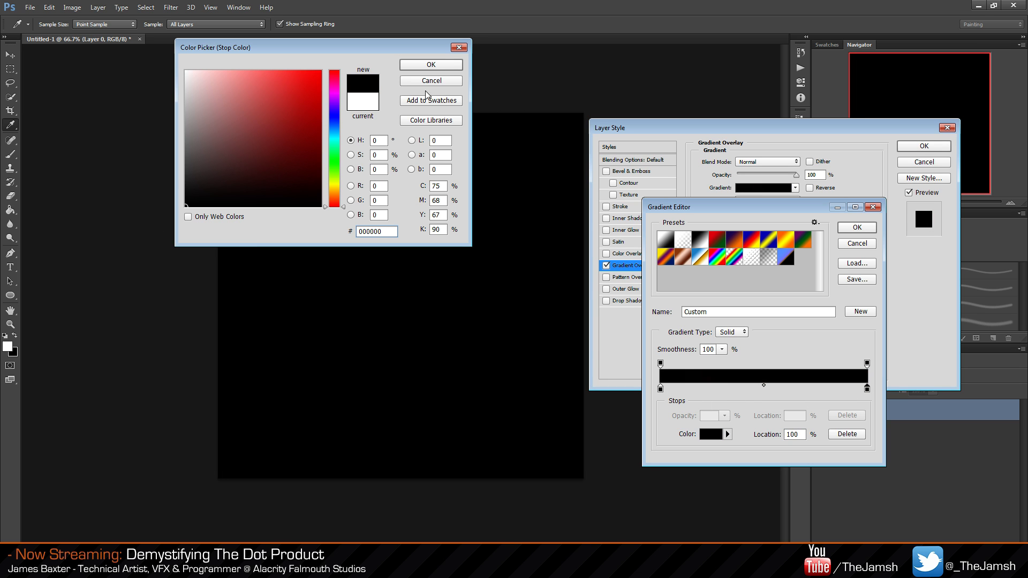
click(431, 64)
Add a colour stop at 58% on the gradient and colour it orange, d68a27.
click(757, 389)
drag(757, 389, 781, 389)
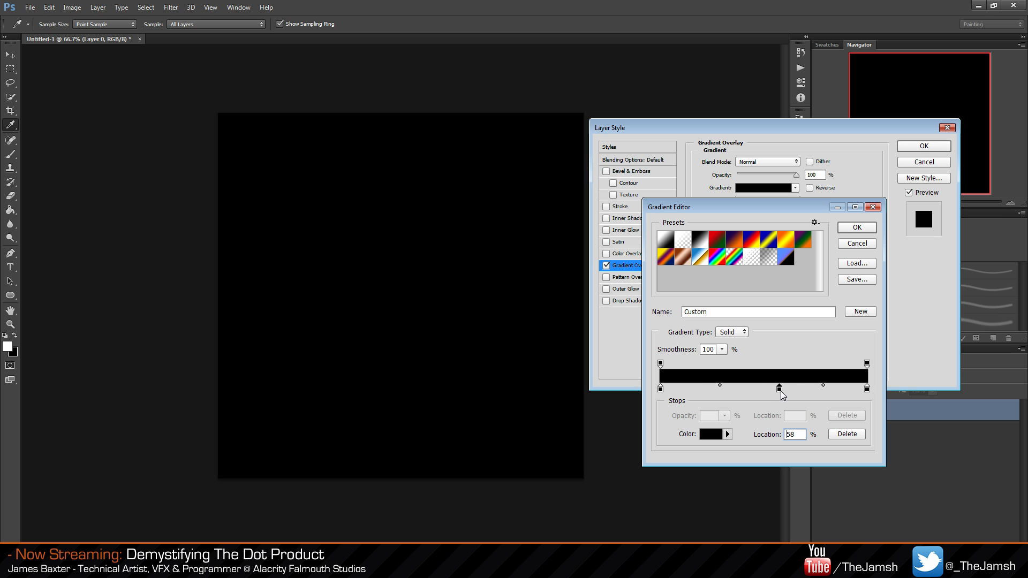
click(711, 434)
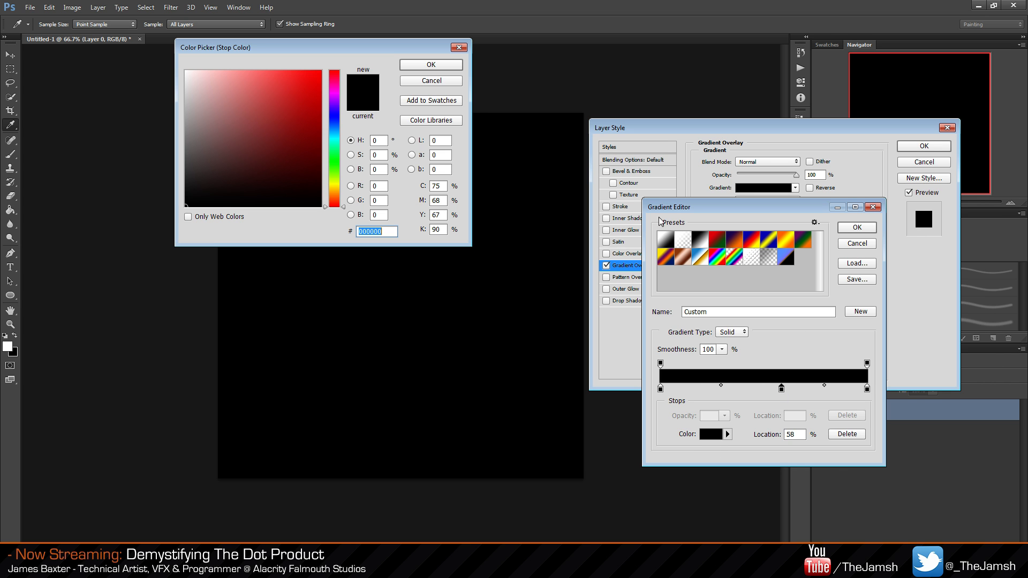
click(334, 194)
drag(283, 155, 298, 92)
click(431, 64)
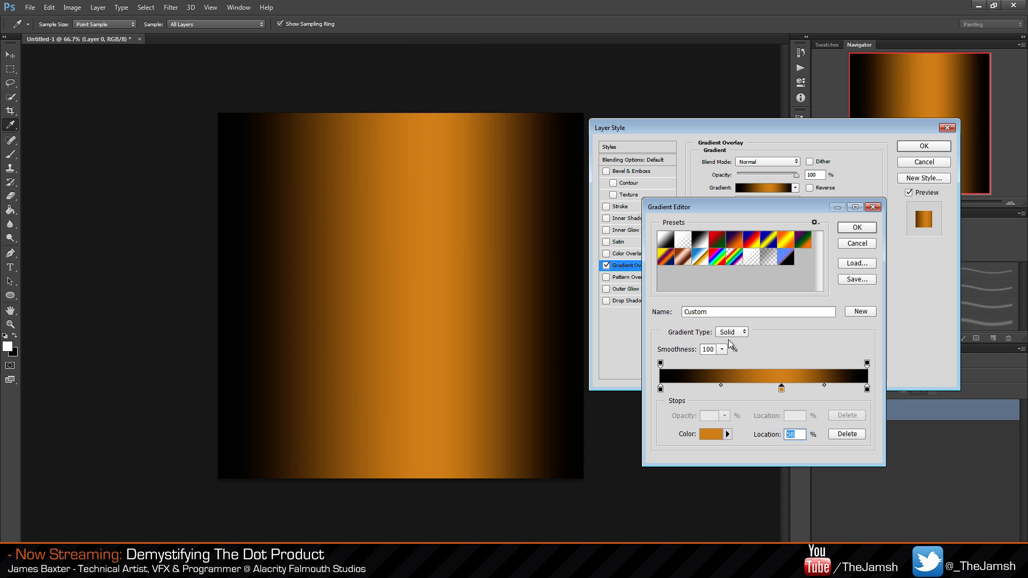
Soften the colour of the stop at 58% to a muted tan orange, c49655.
click(716, 434)
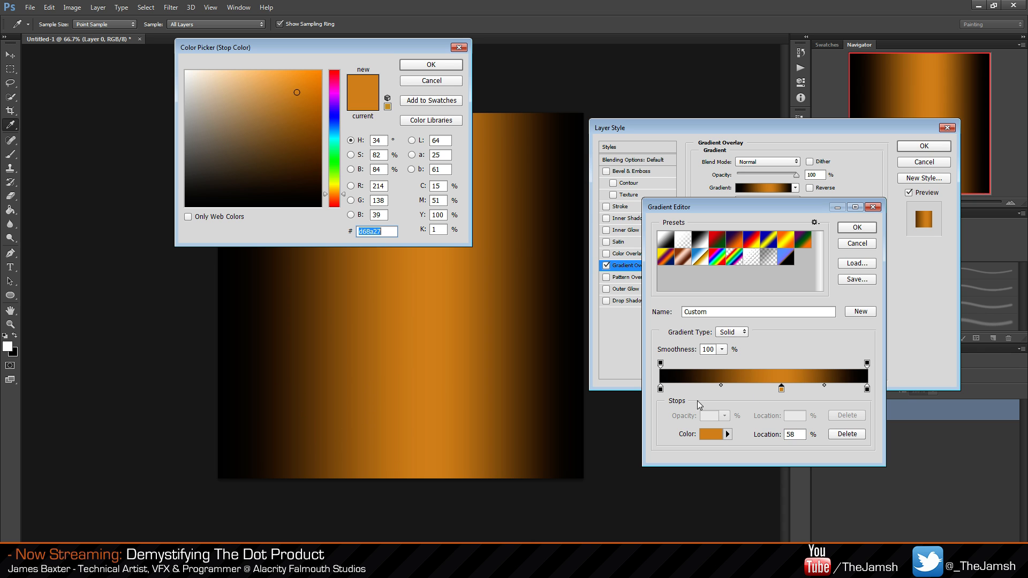
click(341, 189)
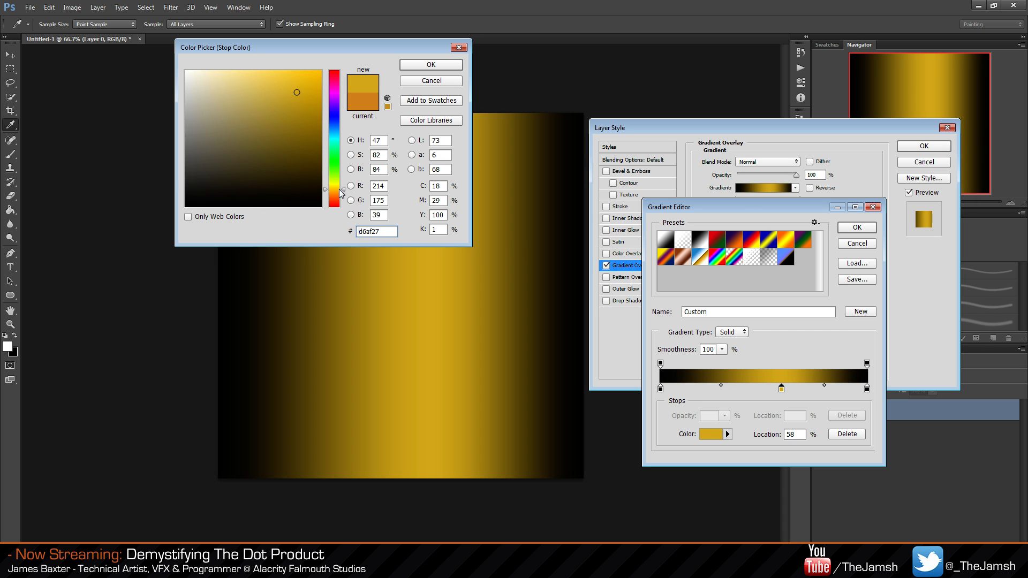
drag(340, 188, 340, 193)
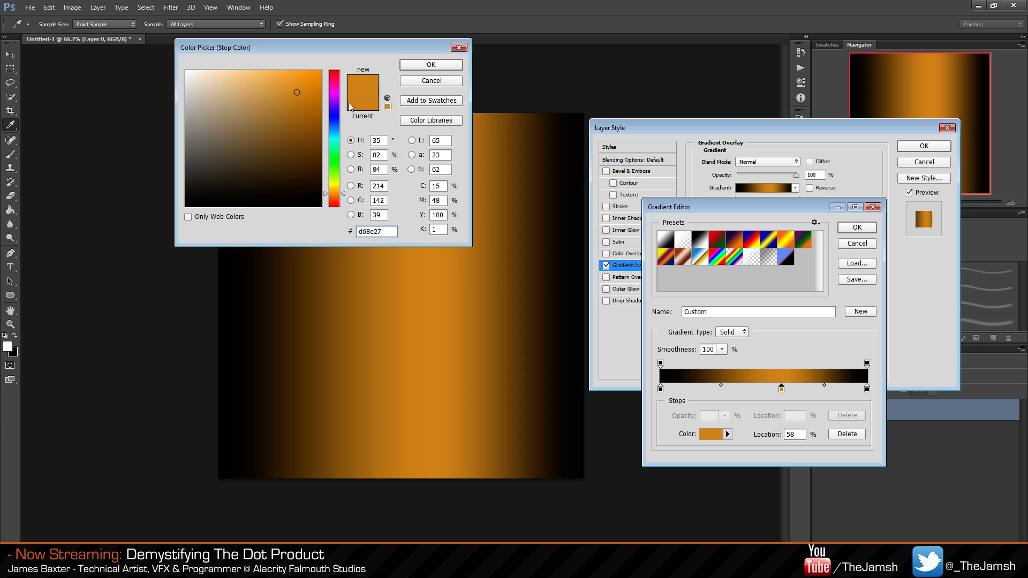
drag(283, 98, 262, 102)
click(431, 65)
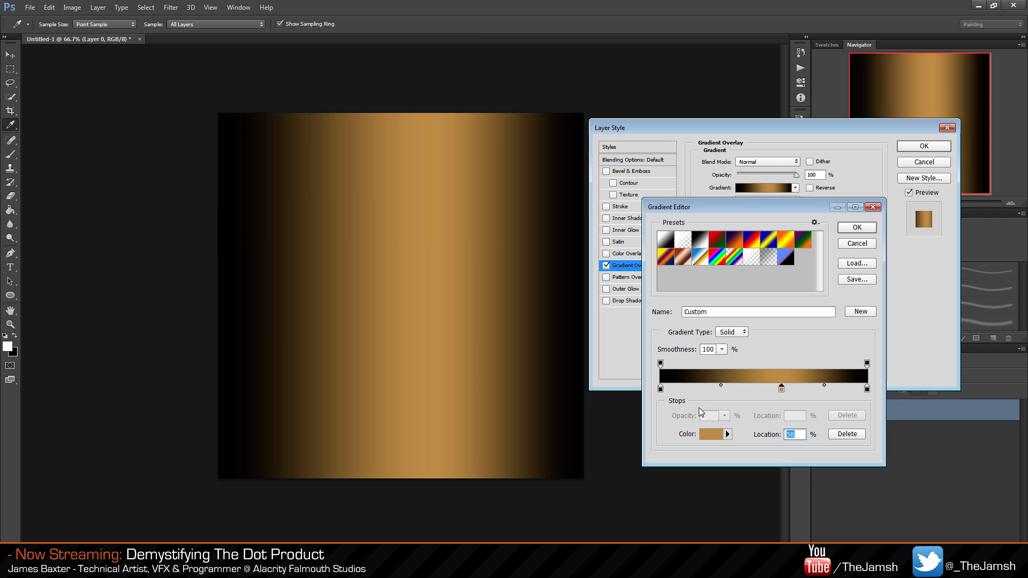
Recolour the gradient's starting stop at 0% to a medium blue.
click(659, 389)
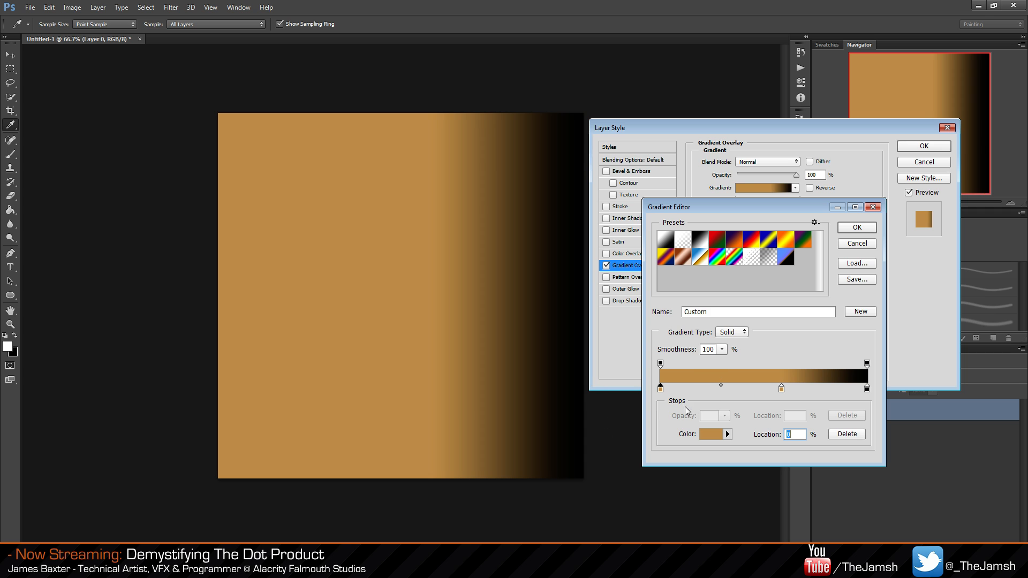
click(703, 434)
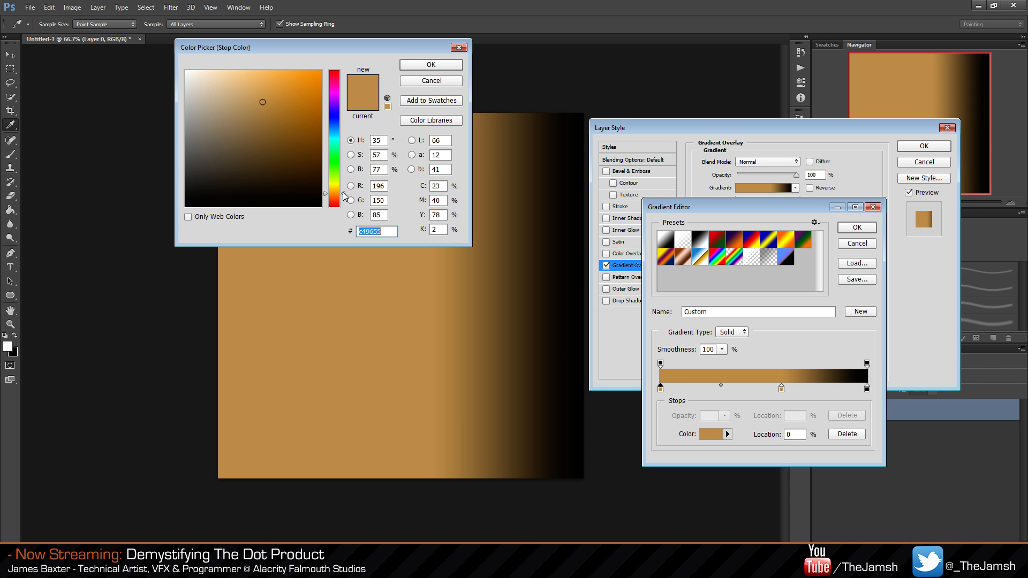
drag(345, 193, 343, 122)
click(444, 66)
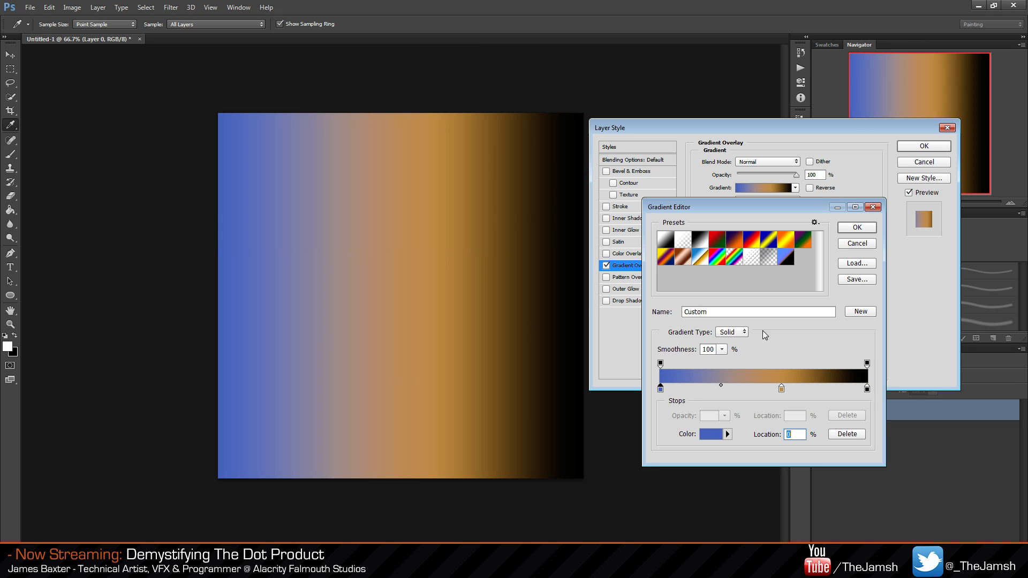
Move the tan colour stop to 46% and save the gradient as a new preset named Atmosphere.
drag(721, 386, 756, 389)
click(780, 389)
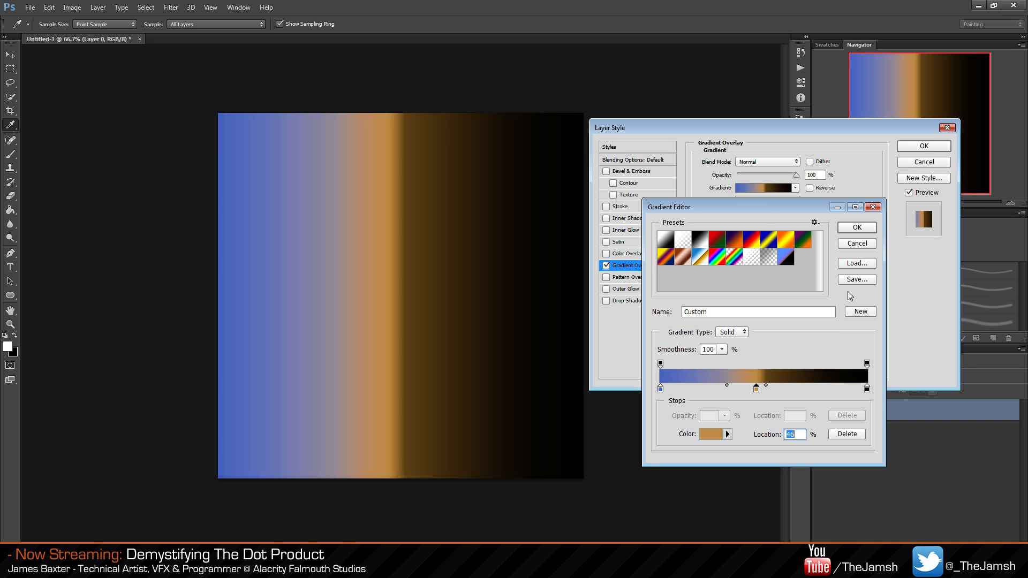
click(765, 311)
text(Atmosphere)
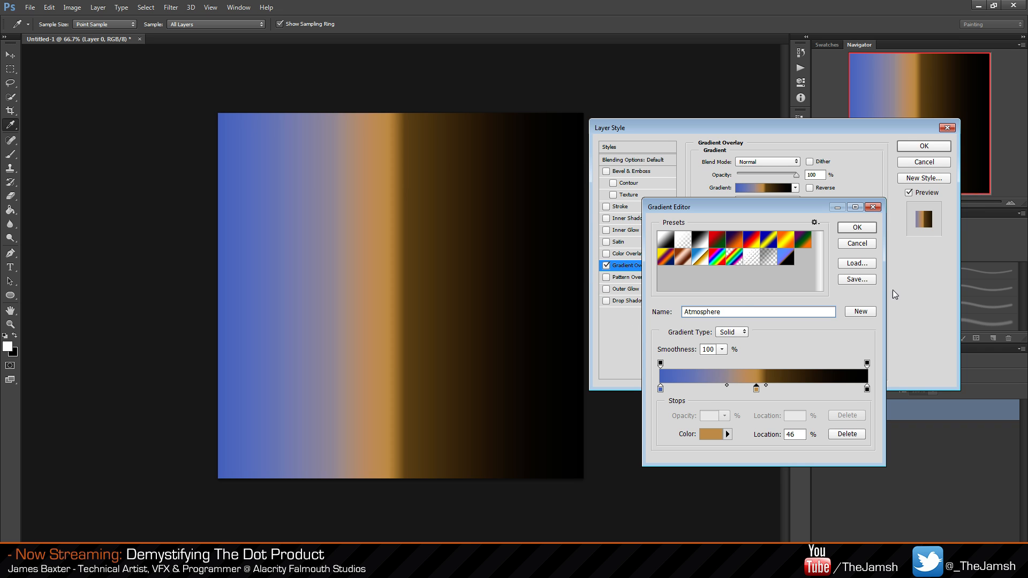
click(860, 312)
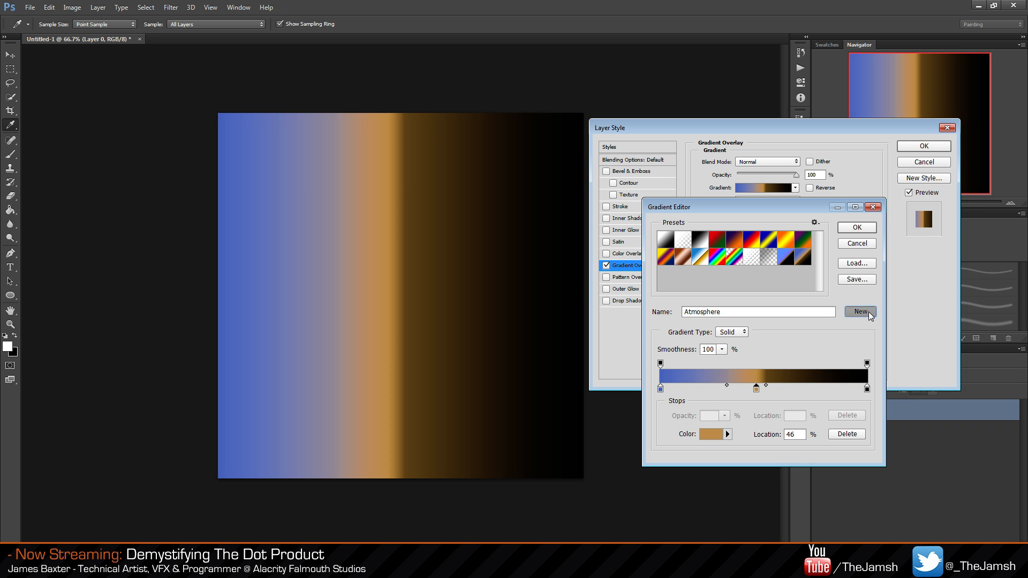
drag(766, 385, 808, 387)
click(805, 434)
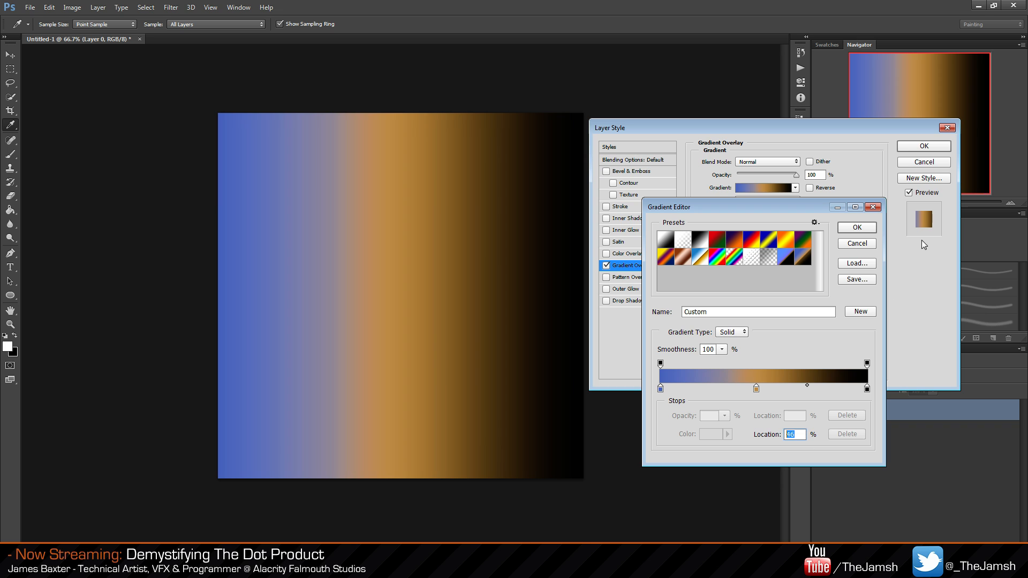
click(780, 259)
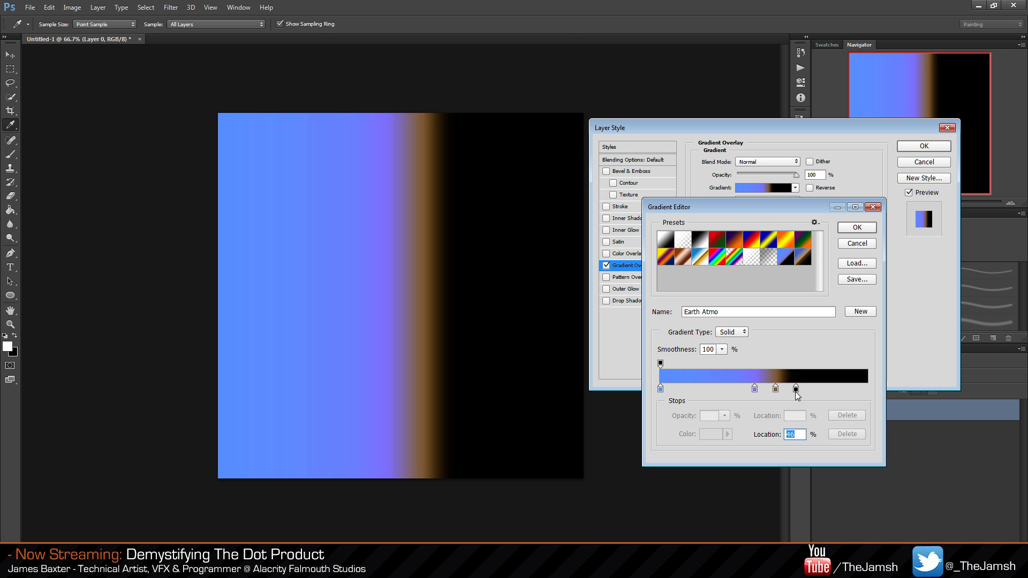
click(802, 257)
Move the black end stop inward to shortly after the tan stop and set the midpoint between them to 50%.
drag(867, 388, 794, 386)
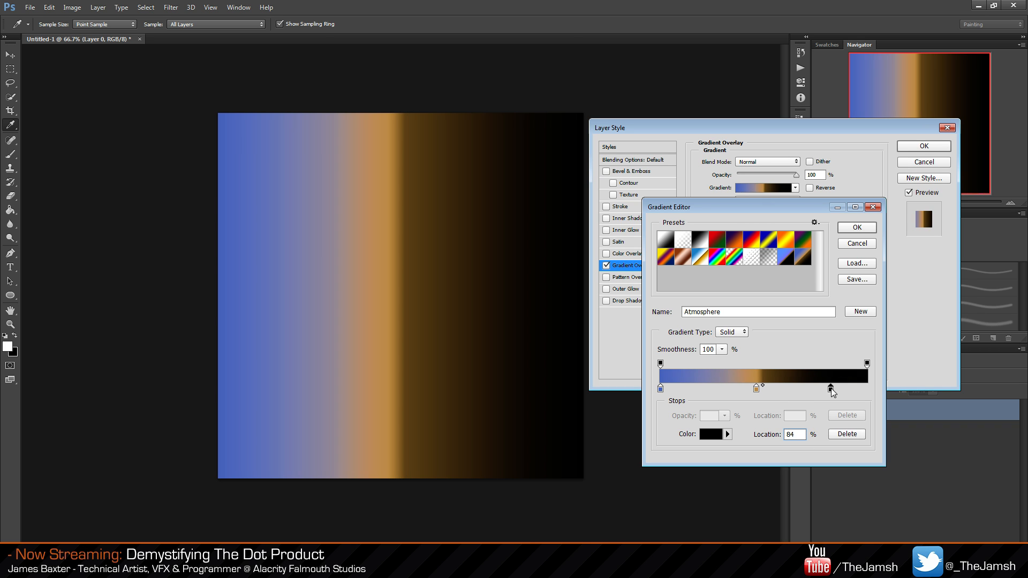
click(758, 385)
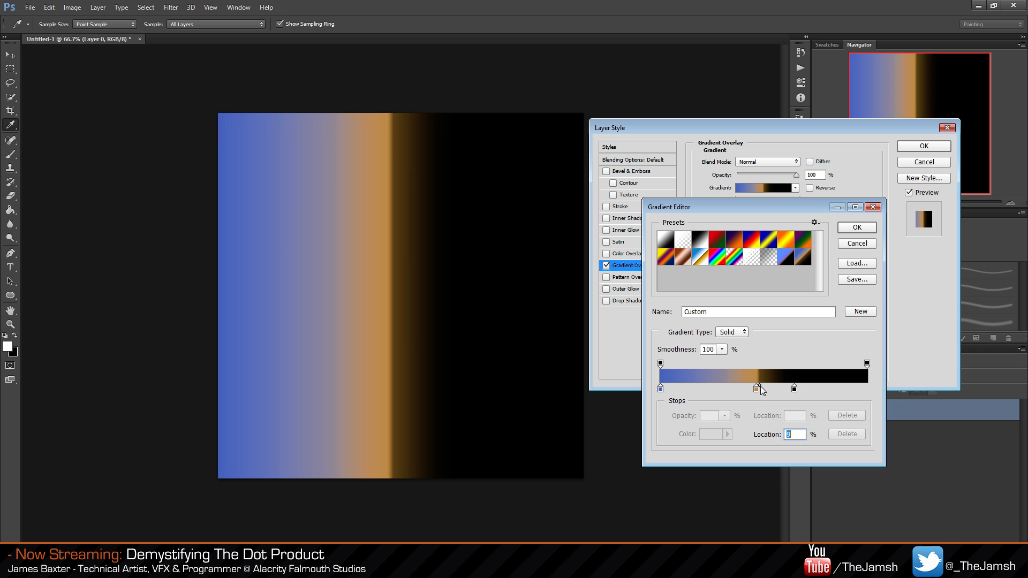
text(50)
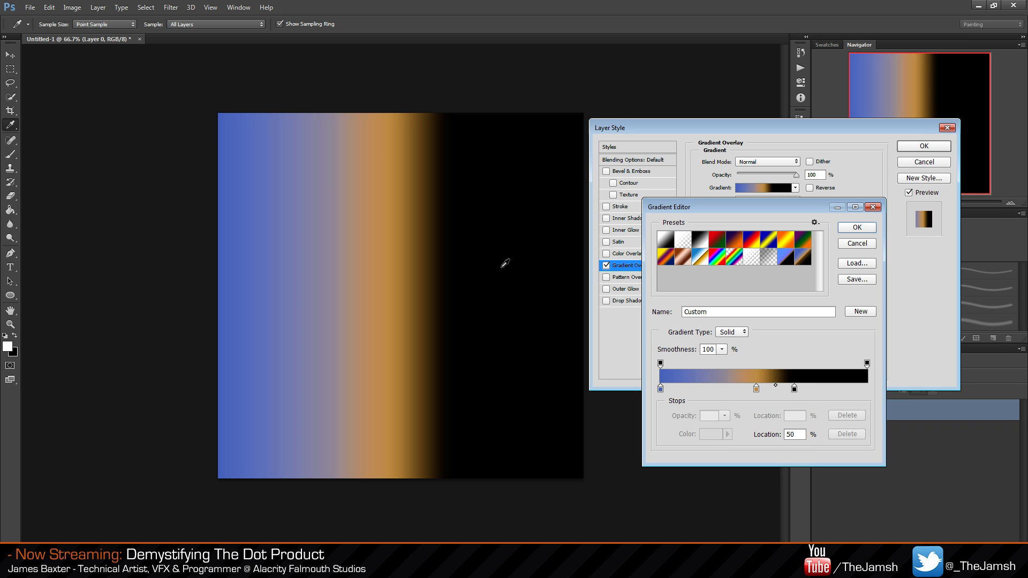
Recolour the gradient's blue starting stop to black.
double_click(660, 390)
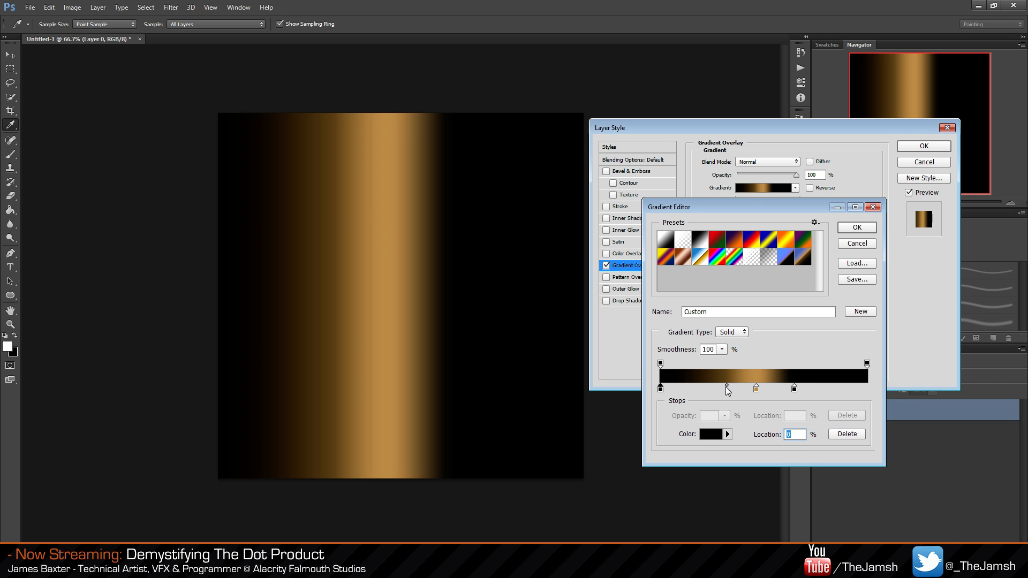
Set the midpoint between the gradient's starting stop and tan stop to 50% and confirm the gradient.
click(726, 386)
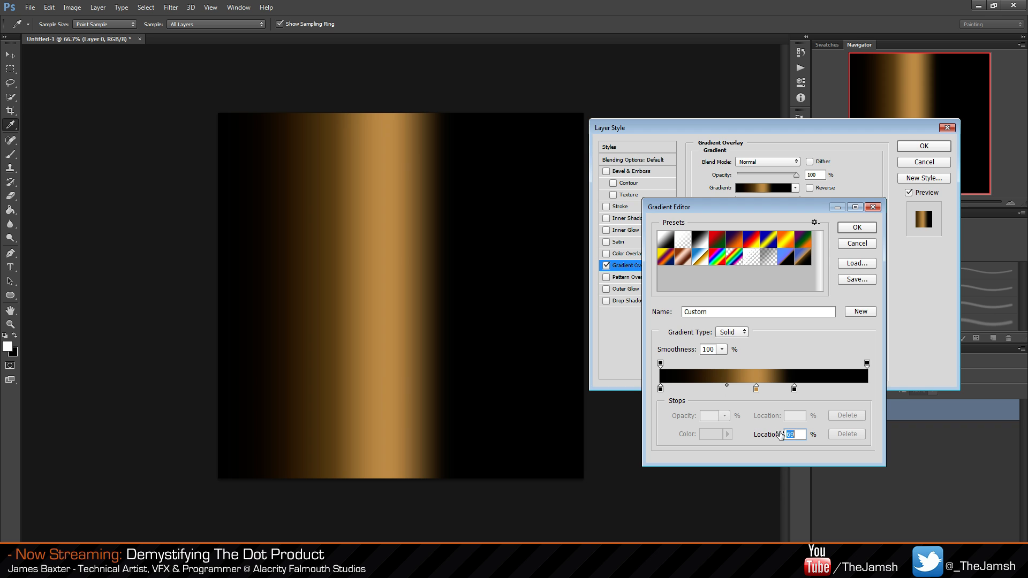
text(50)
key(Return)
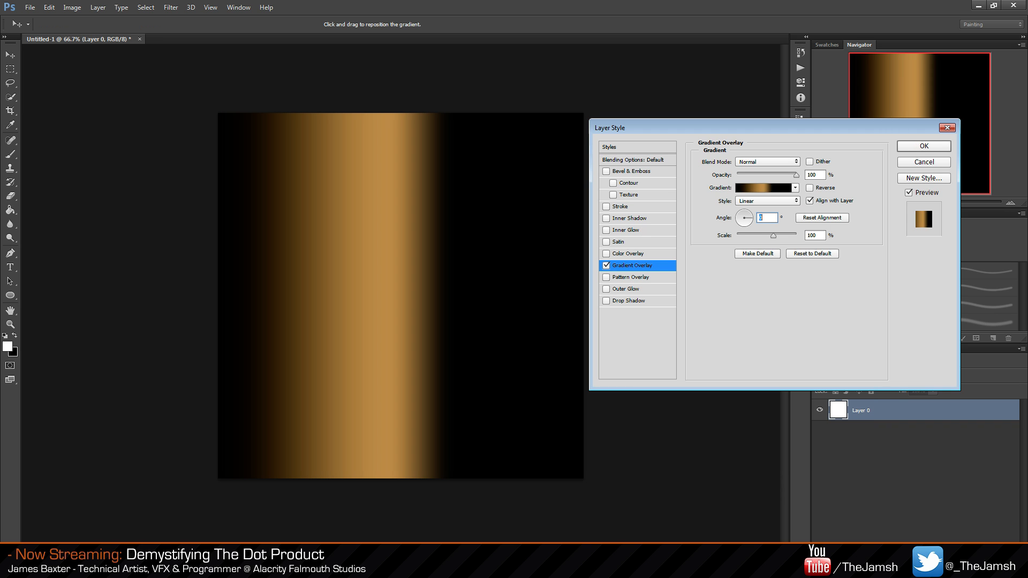
Reopen the overlay's gradient for editing and move the black end stop inward to 59%.
click(759, 188)
click(660, 389)
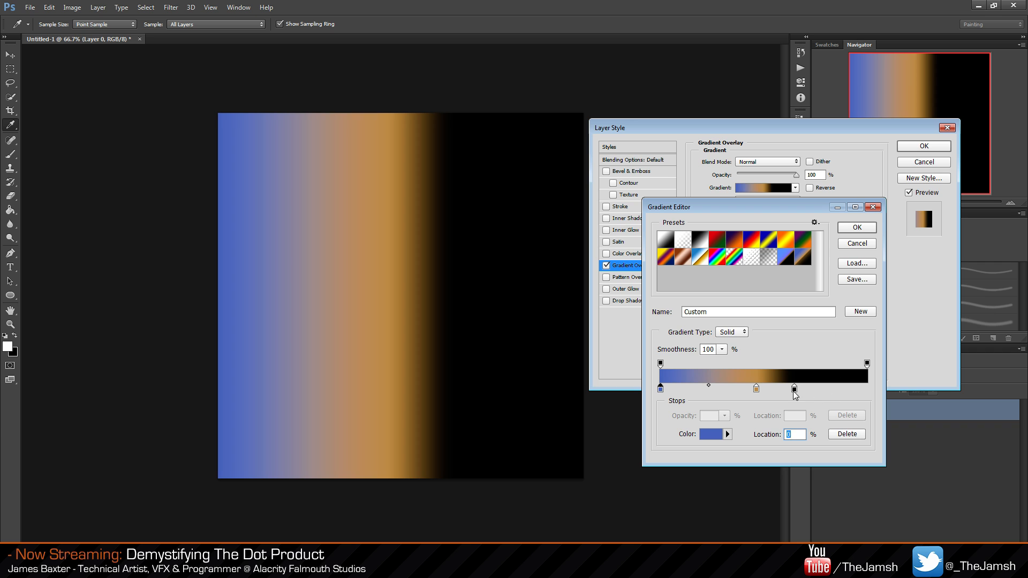
drag(794, 389, 782, 389)
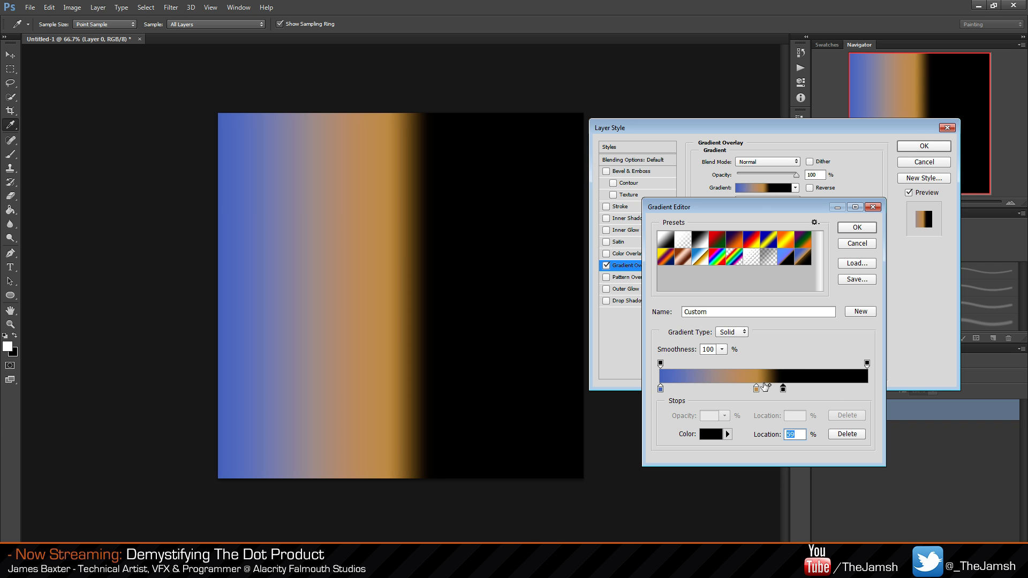
Recolour the gradient's tan stop to a redder orange, c48655.
click(756, 388)
click(712, 434)
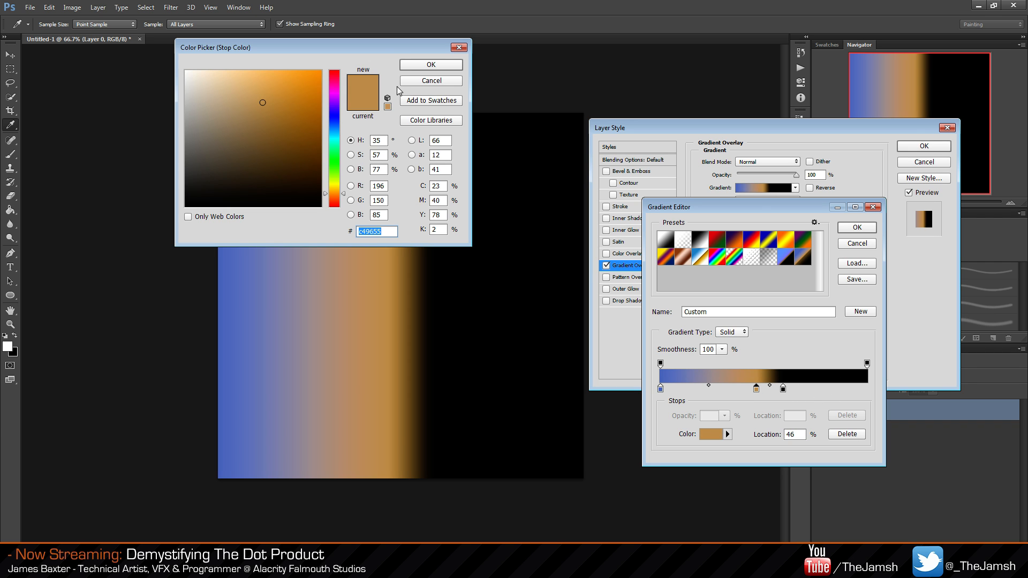
drag(399, 47, 699, 91)
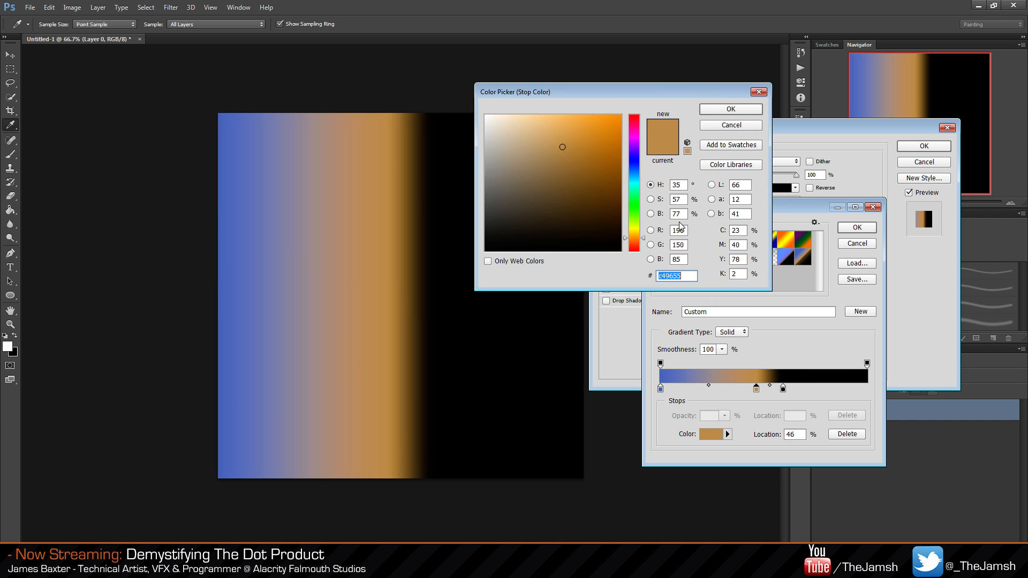
click(645, 243)
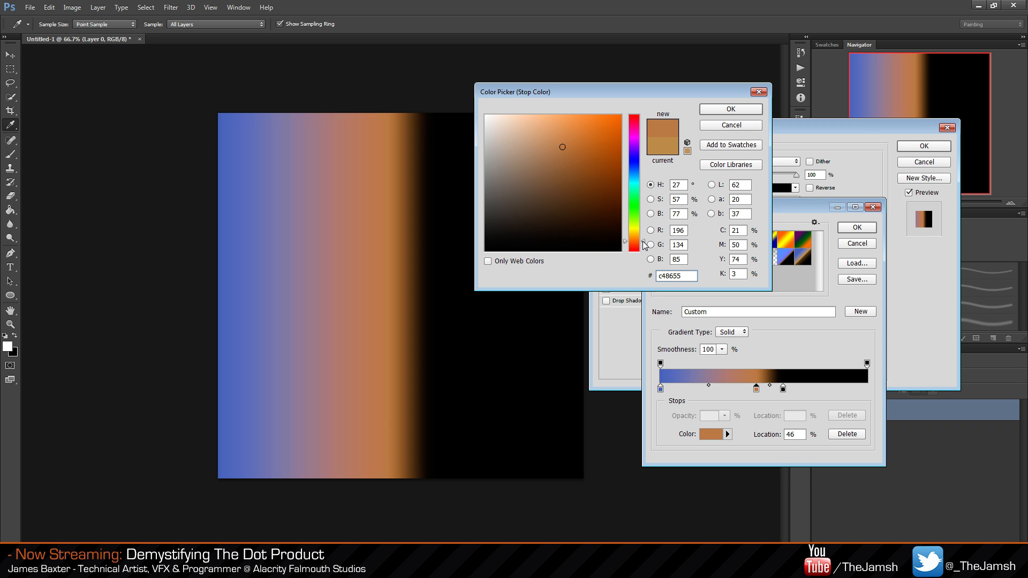
click(721, 114)
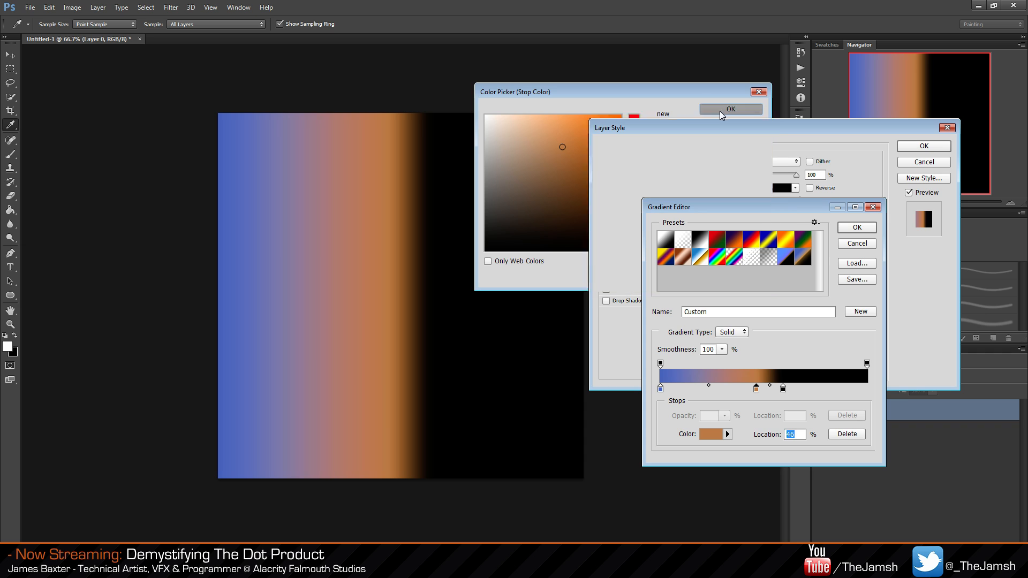
click(661, 391)
click(659, 390)
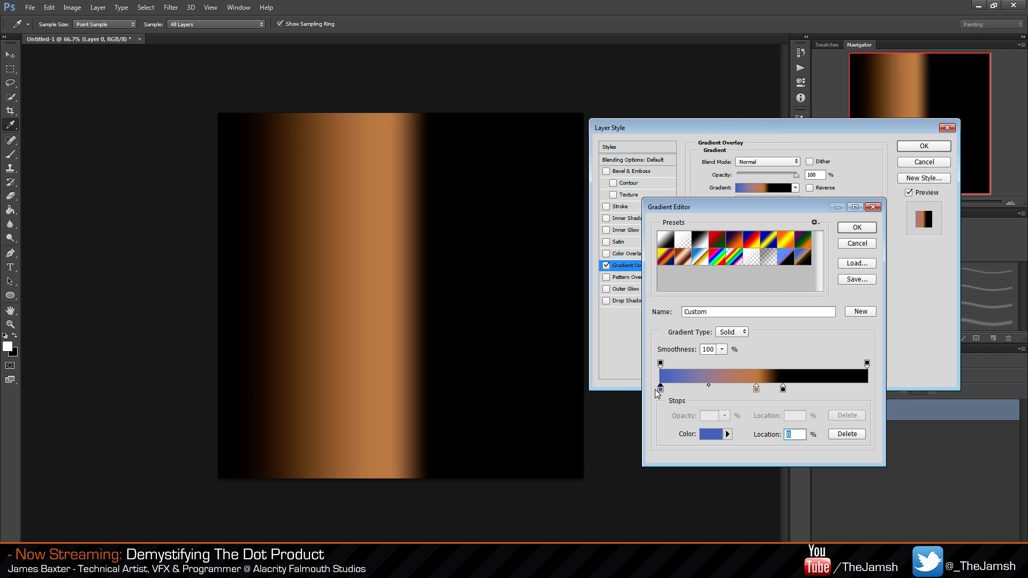
drag(669, 390, 675, 391)
click(846, 434)
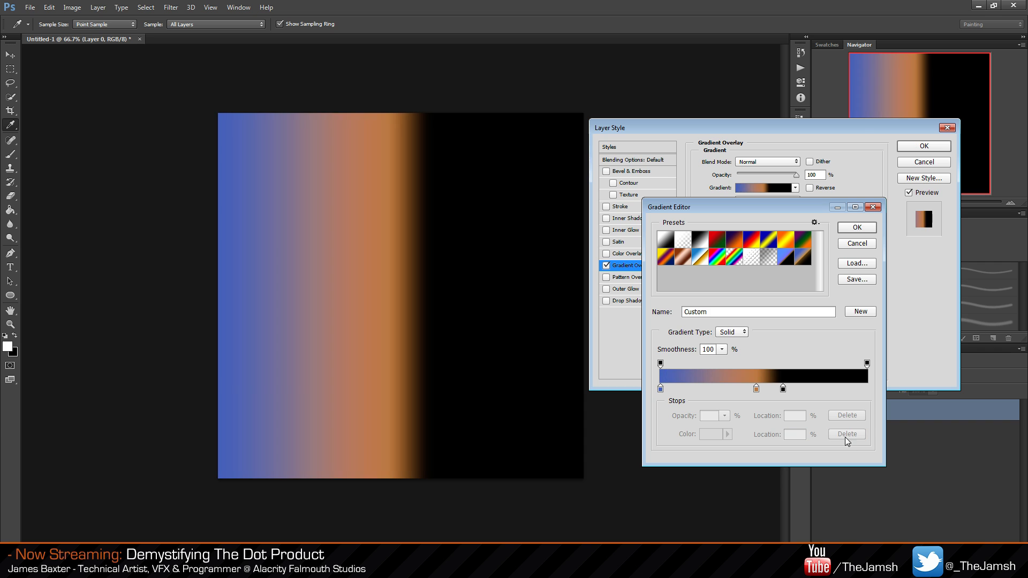
Recolour the gradient's starting stop to a deeper blue, 3f5dbe, and apply the Gradient Overlay to the layer.
click(660, 389)
click(712, 433)
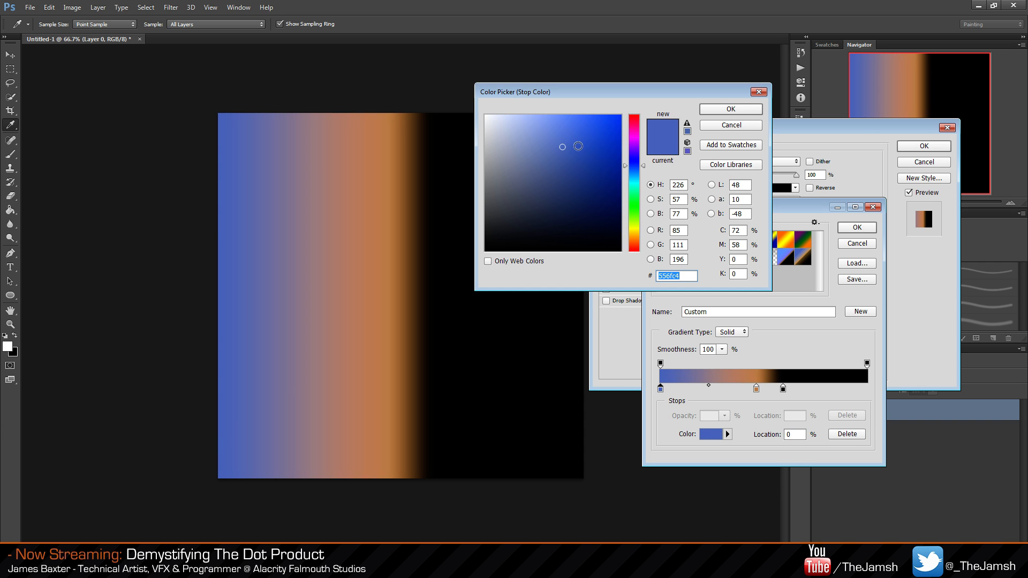
click(585, 136)
drag(585, 136, 577, 150)
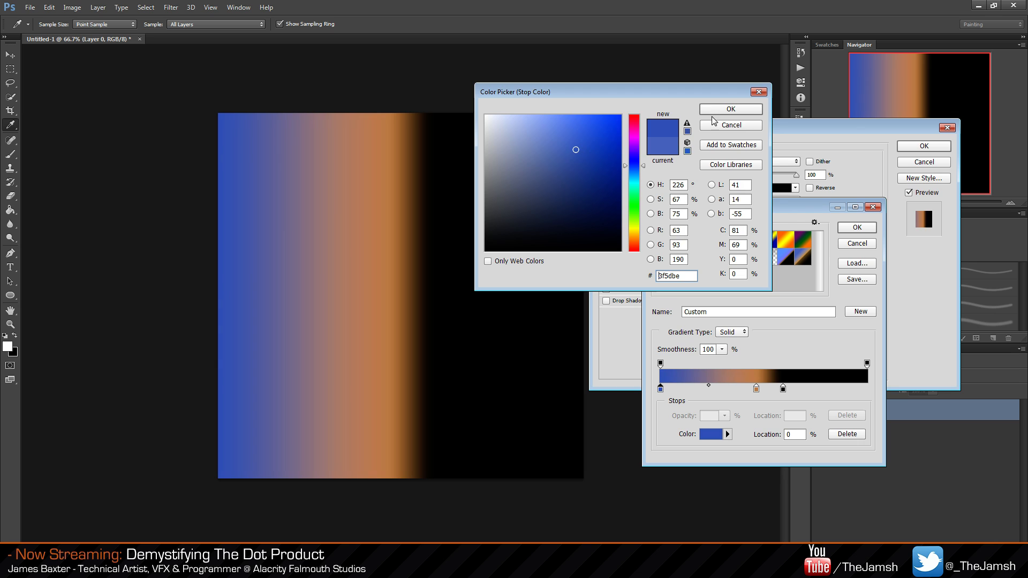
click(723, 109)
click(853, 225)
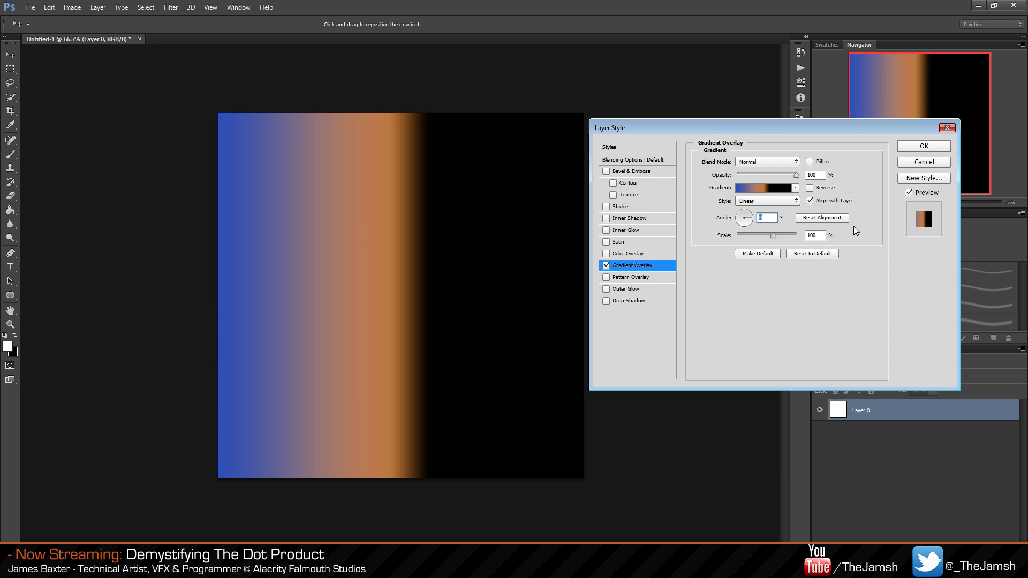
click(923, 146)
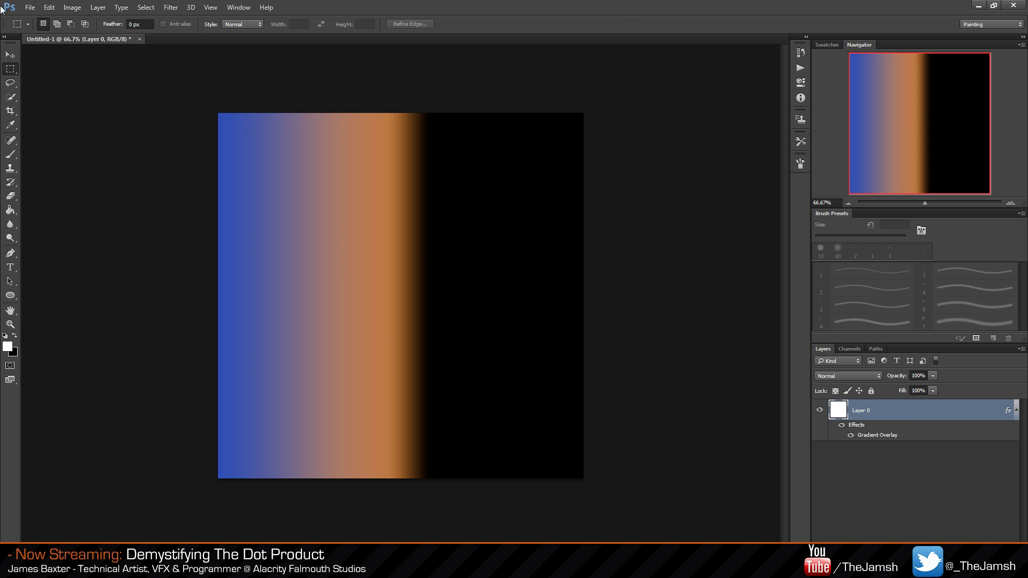
Save the document to the Desktop as a Photoshop file named Stream_AtmopshereLUT.
click(30, 7)
click(68, 125)
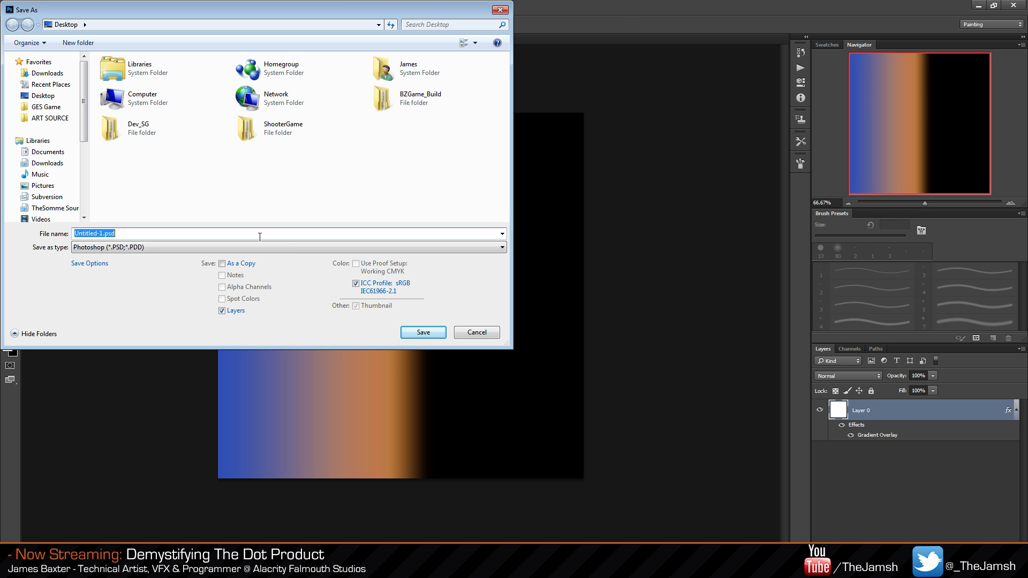
text(Stream_AtmopshereLUT)
key(Return)
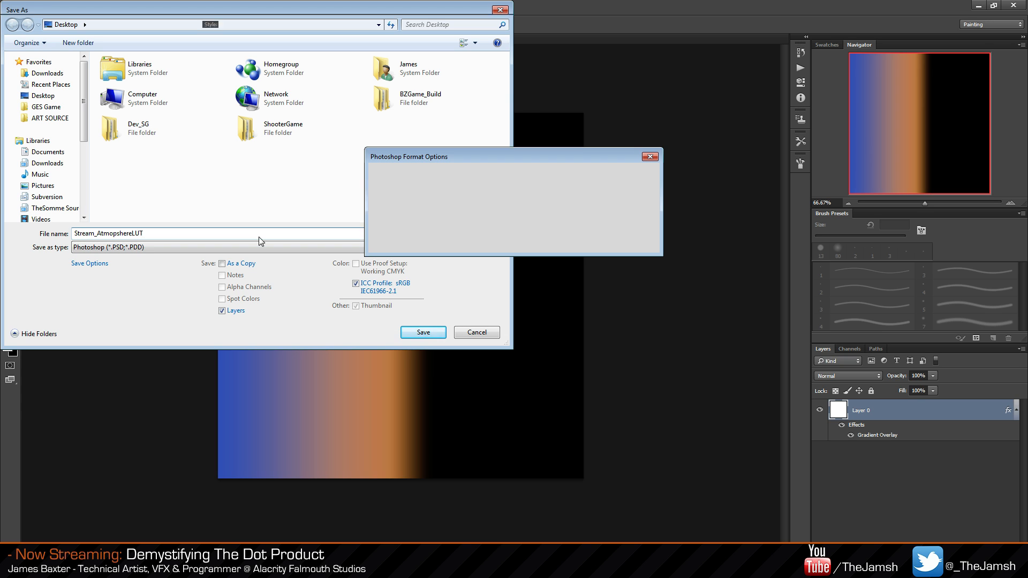
click(638, 168)
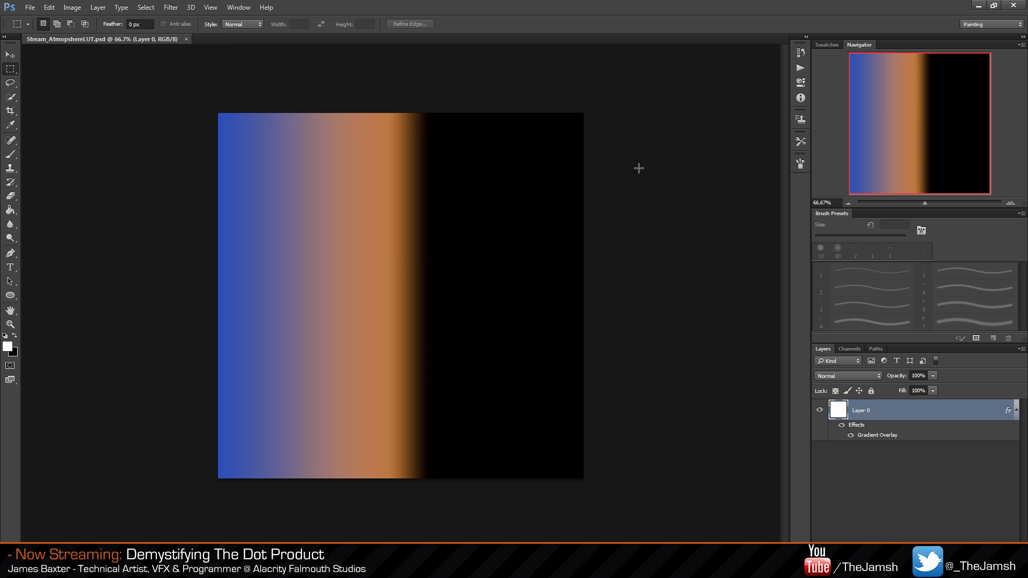
Resize the image to 1024 px wide by 1 px high with the proportions unlinked.
click(71, 7)
click(338, 5)
click(71, 7)
click(115, 85)
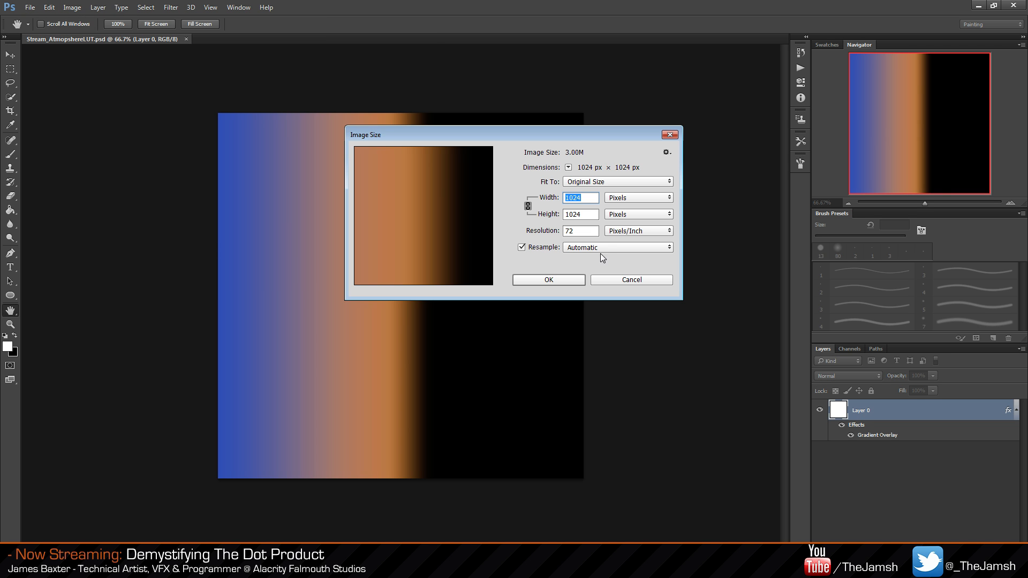
double_click(592, 215)
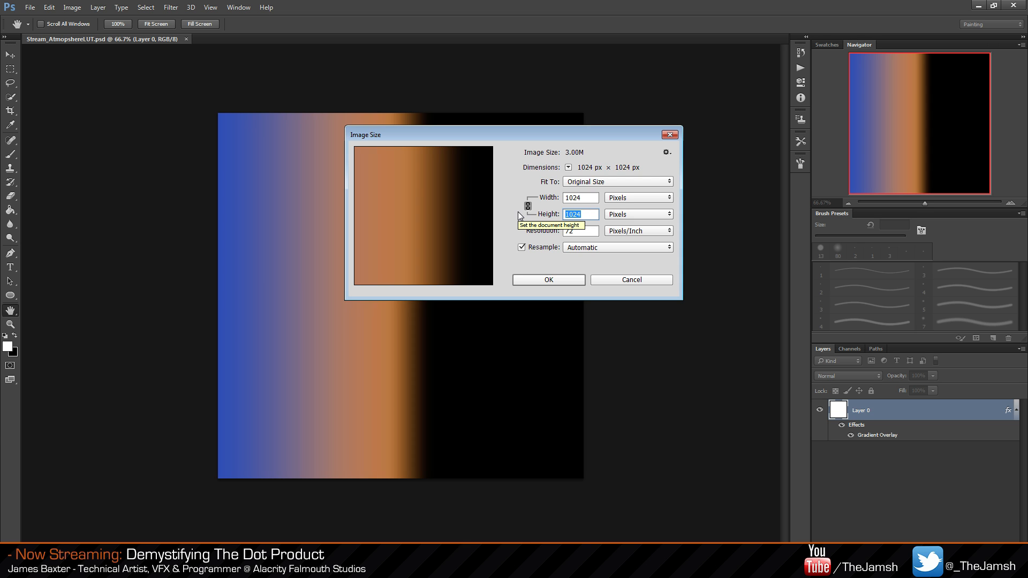
text(1)
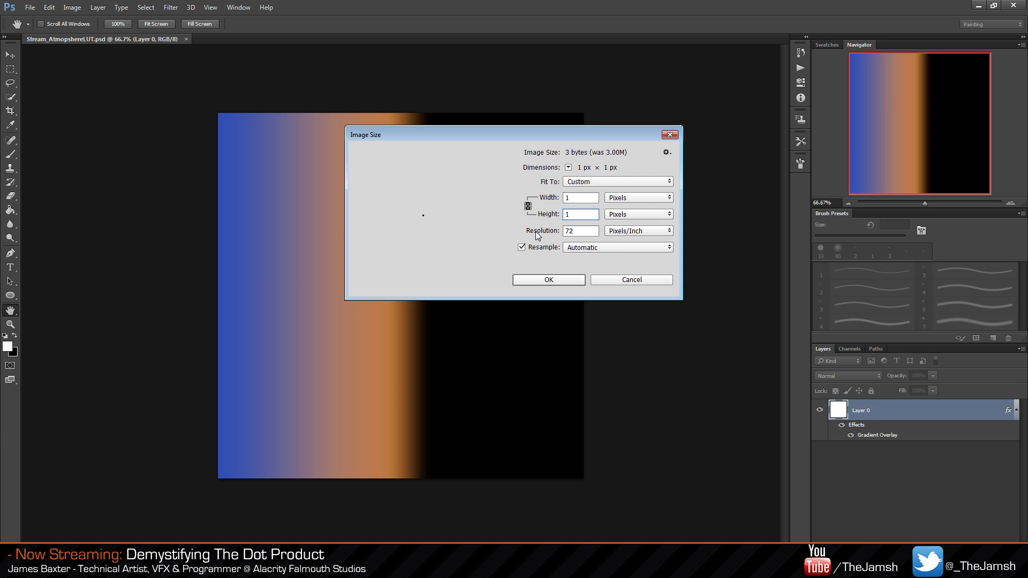
click(525, 204)
text(1024)
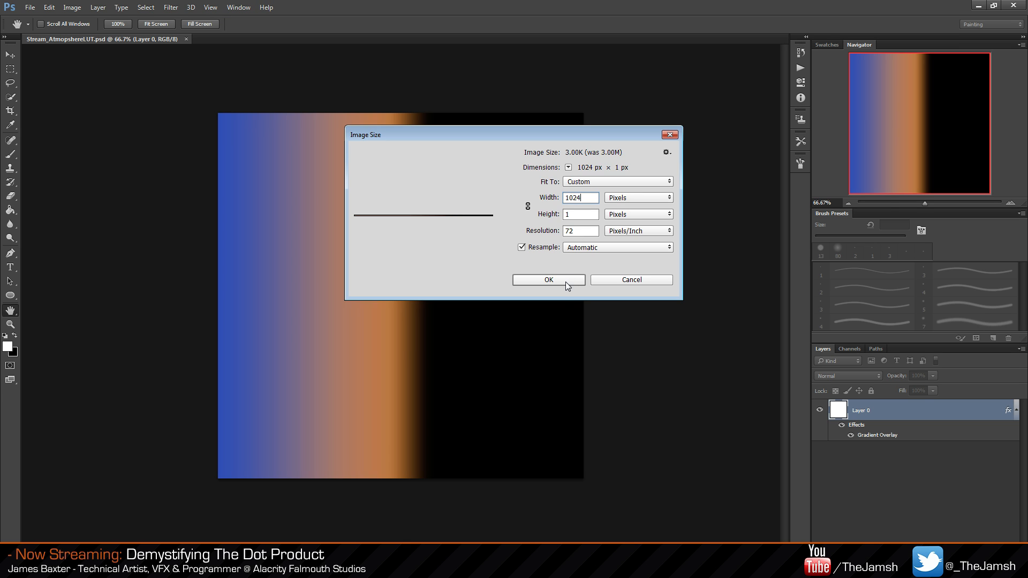
click(549, 280)
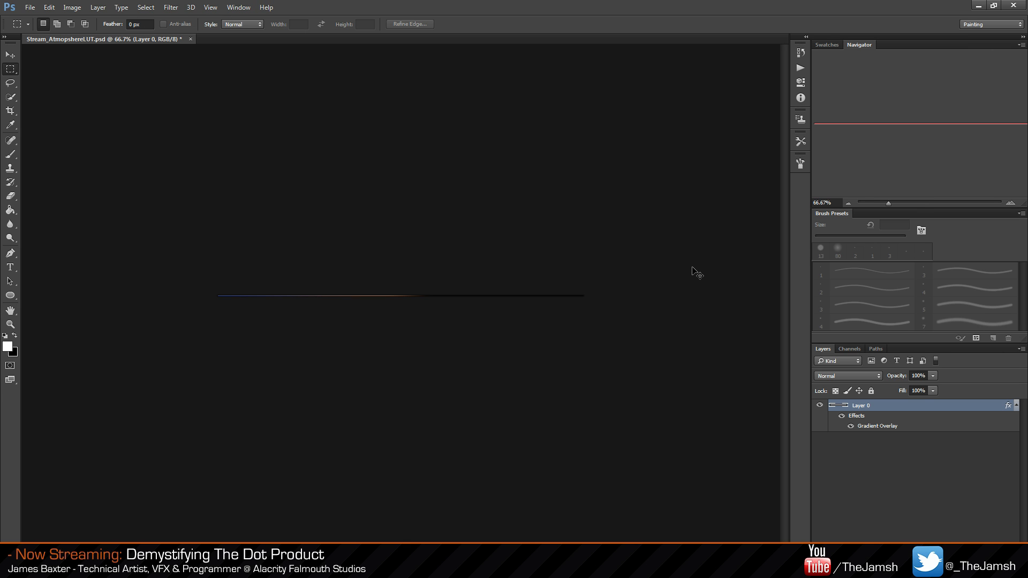
key(ctrl+plus)
key(ctrl+plus)
key(ctrl+minus)
key(ctrl+minus)
key(ctrl+plus)
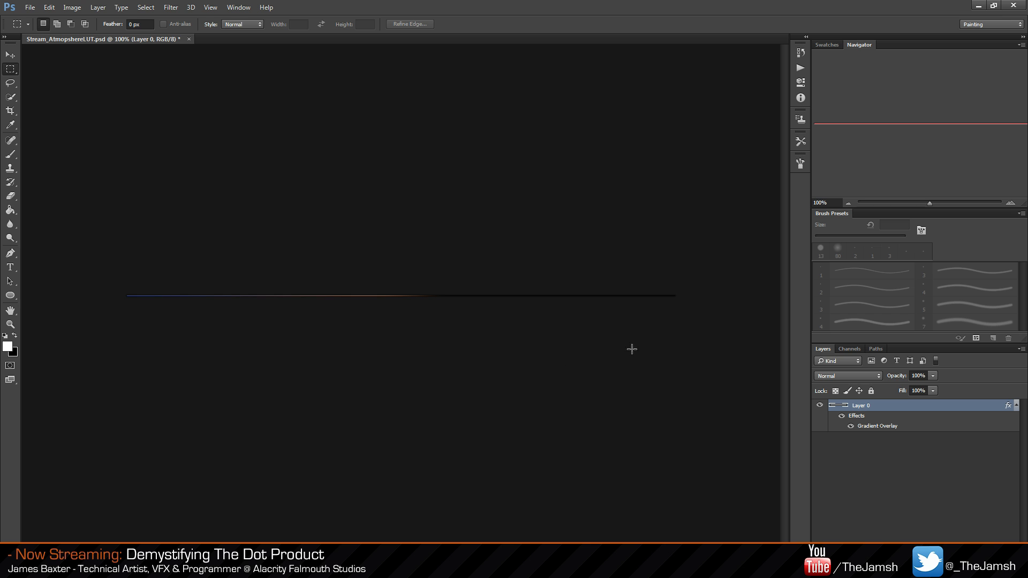
Start saving a copy of the gradient strip to the Desktop in Targa format.
click(37, 4)
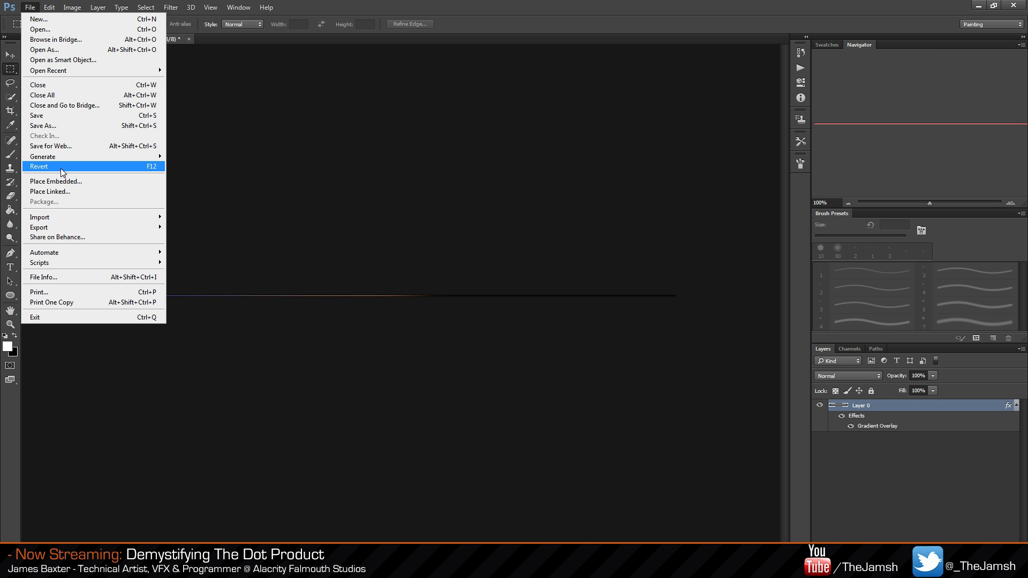
click(69, 126)
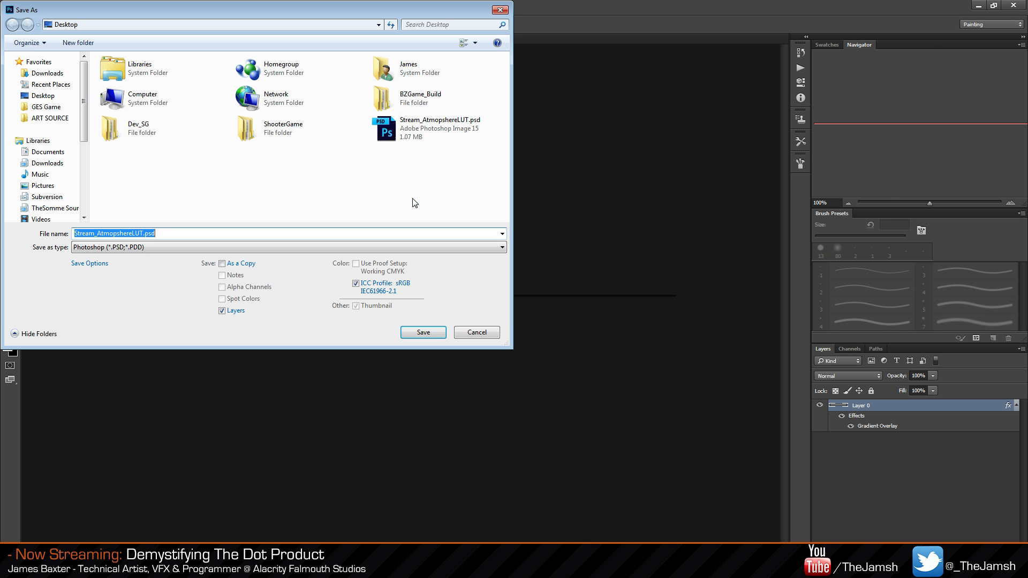
click(182, 247)
click(185, 431)
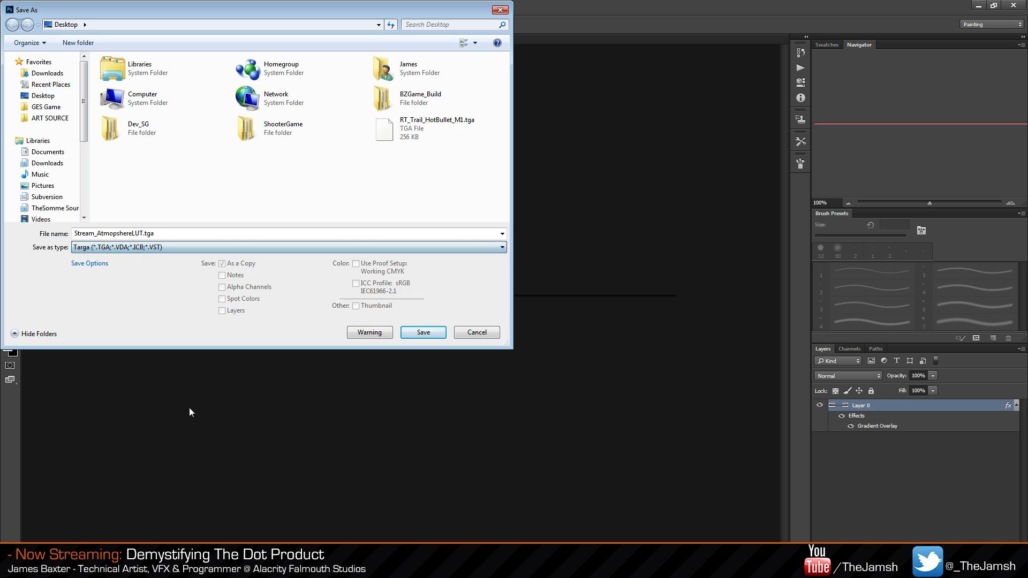
click(175, 248)
click(184, 252)
double_click(190, 233)
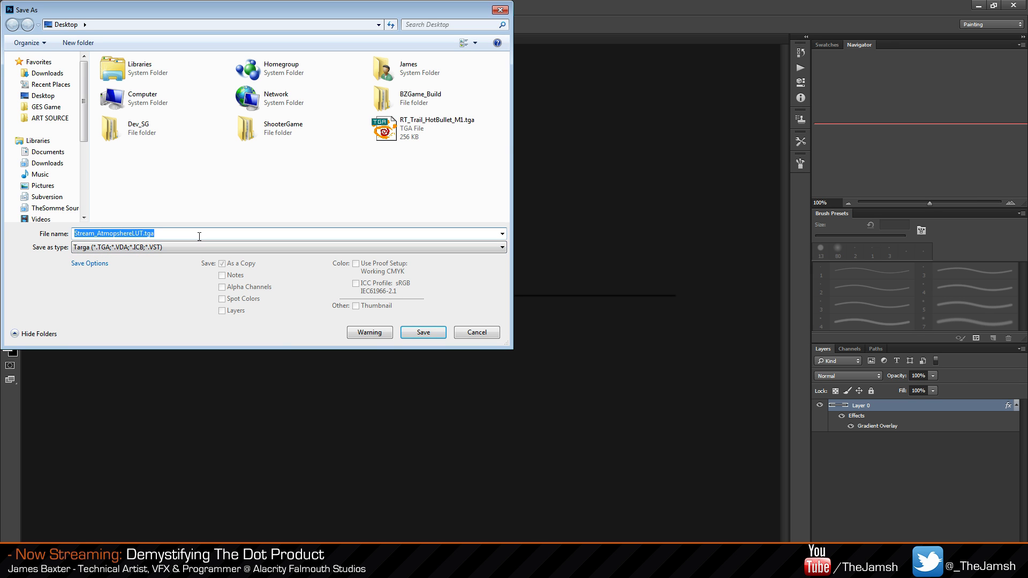
key(End)
key(BackSpace)
key(BackSpace)
key(BackSpace)
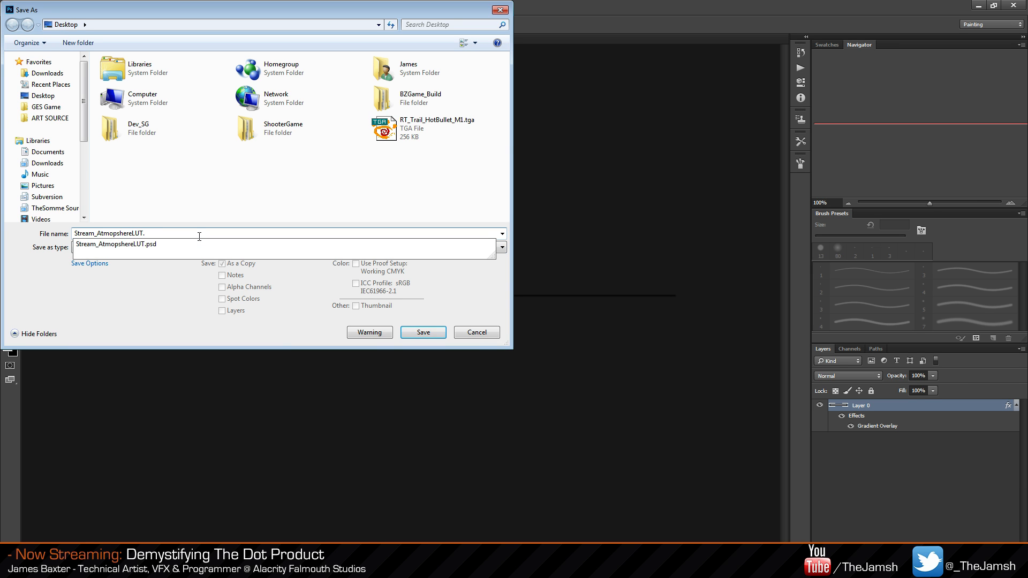
text(tga)
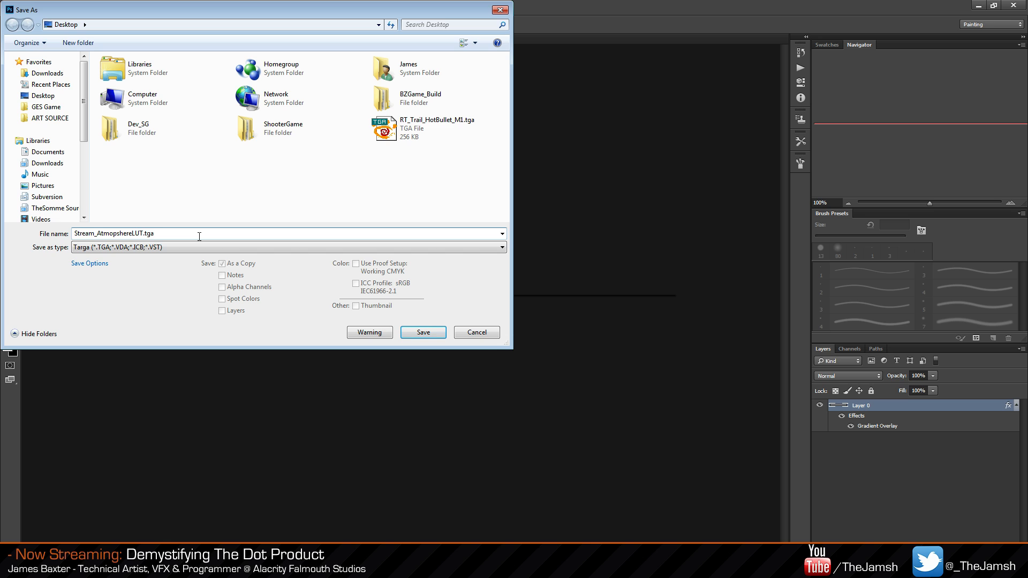
Name the Targa copy T2D_AtmoGradient and save it, accepting the format options.
double_click(199, 236)
text(T2D_AtmosGradeit)
key(BackSpace)
text(ient)
click(424, 334)
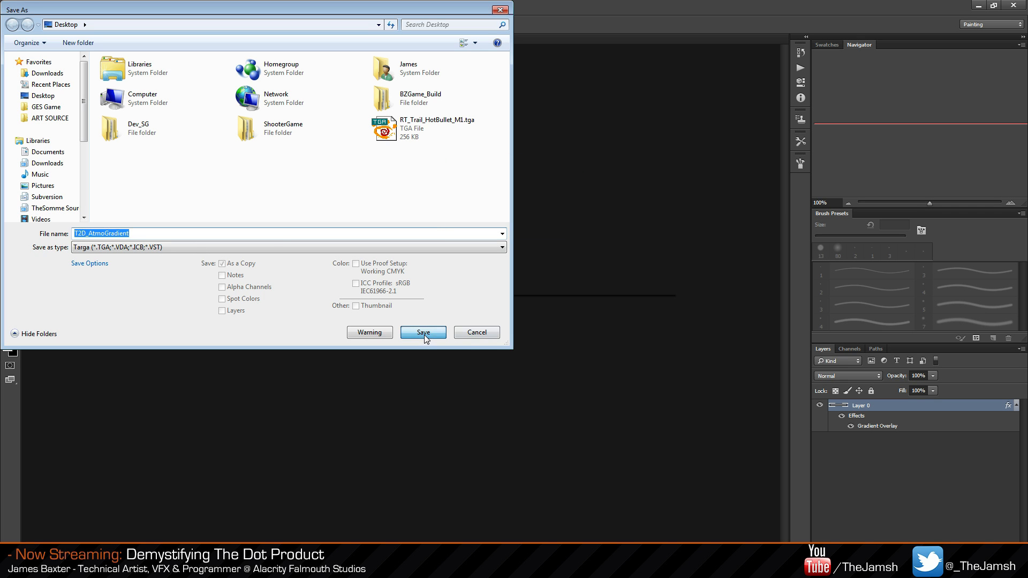
click(550, 186)
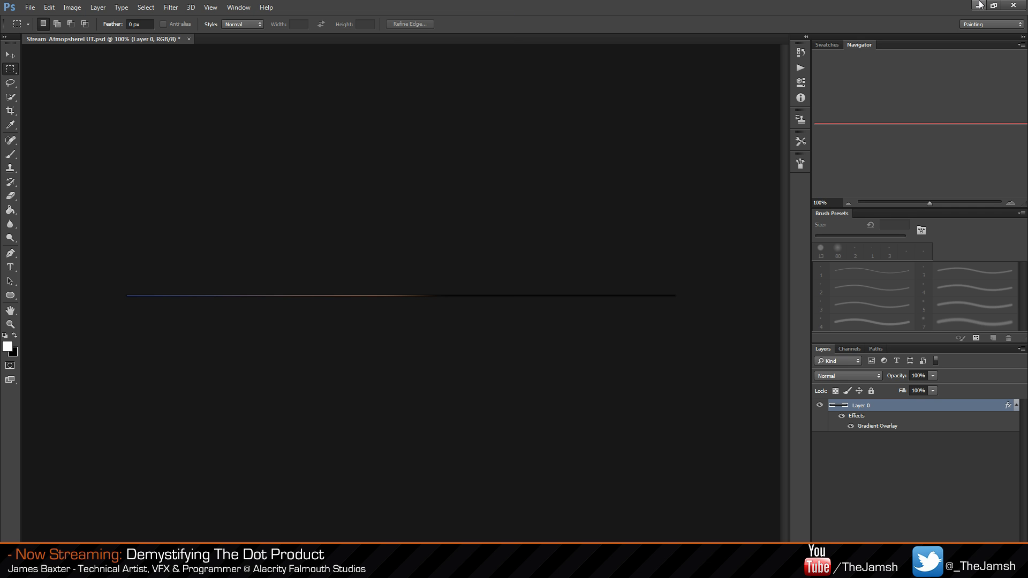
Quit Photoshop without saving the document changes and return to the Mat_AtmopshereShader material graph in Unreal Engine.
click(1012, 5)
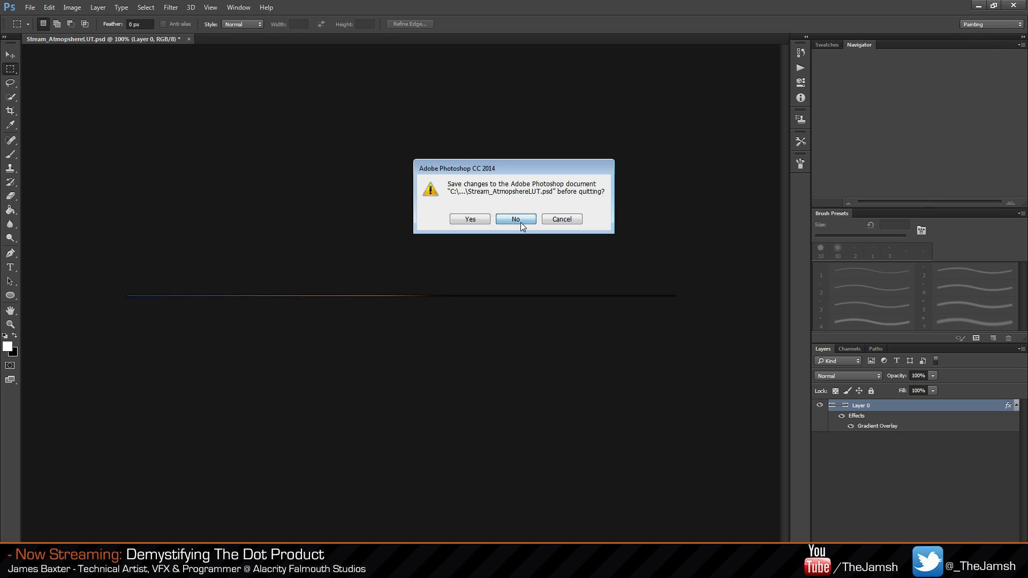
click(520, 222)
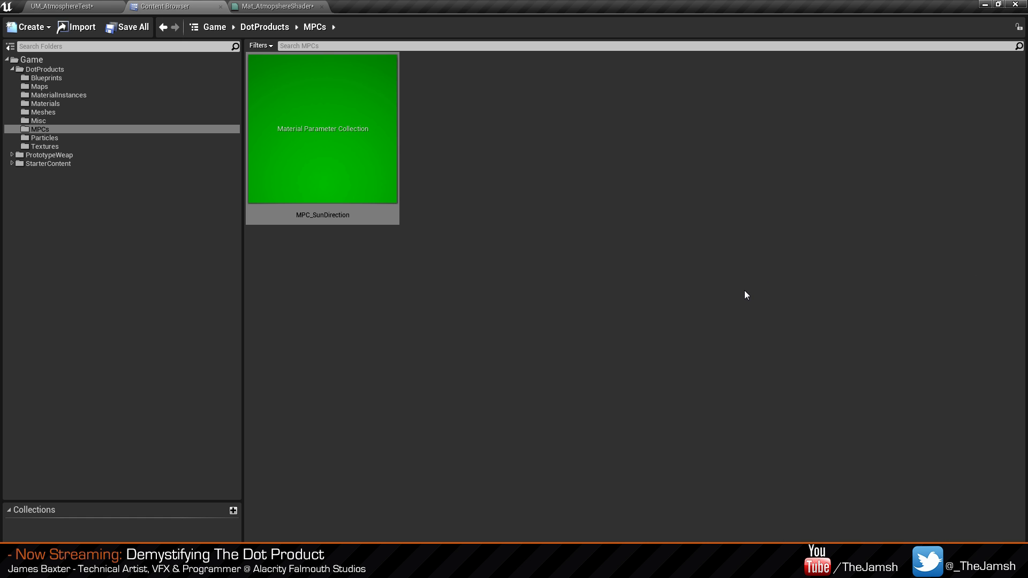
click(561, 207)
click(278, 7)
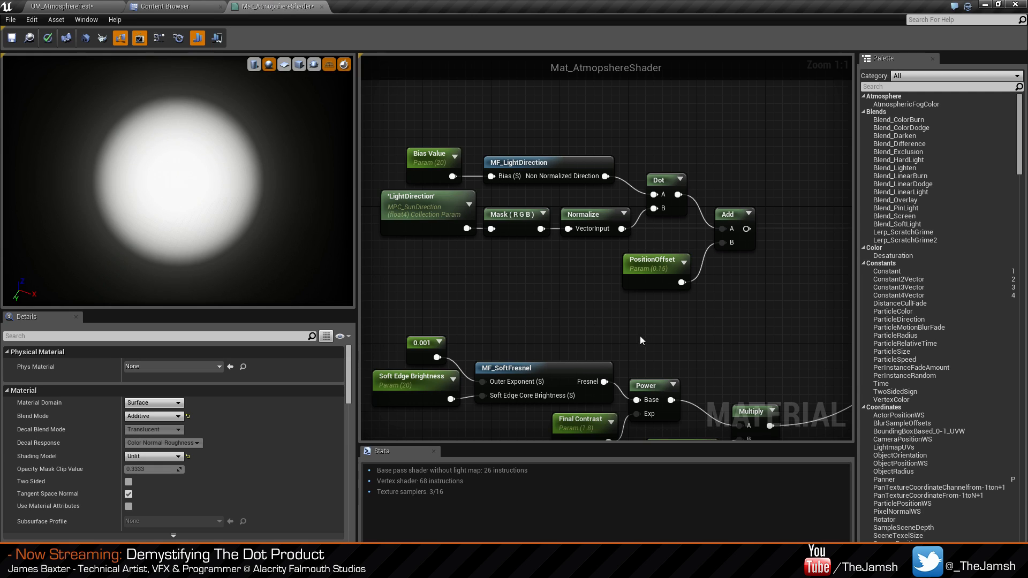
right_drag(643, 333, 554, 305)
click(549, 245)
click(528, 278)
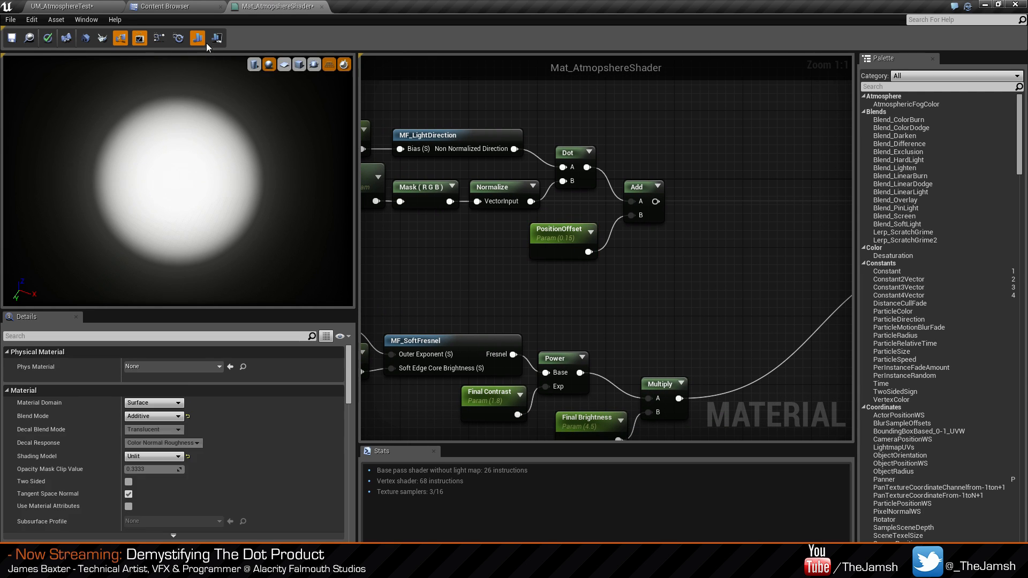
Import T2D_AtmoGradient.tga from the Desktop into the DotProducts Textures folder.
click(164, 6)
click(45, 146)
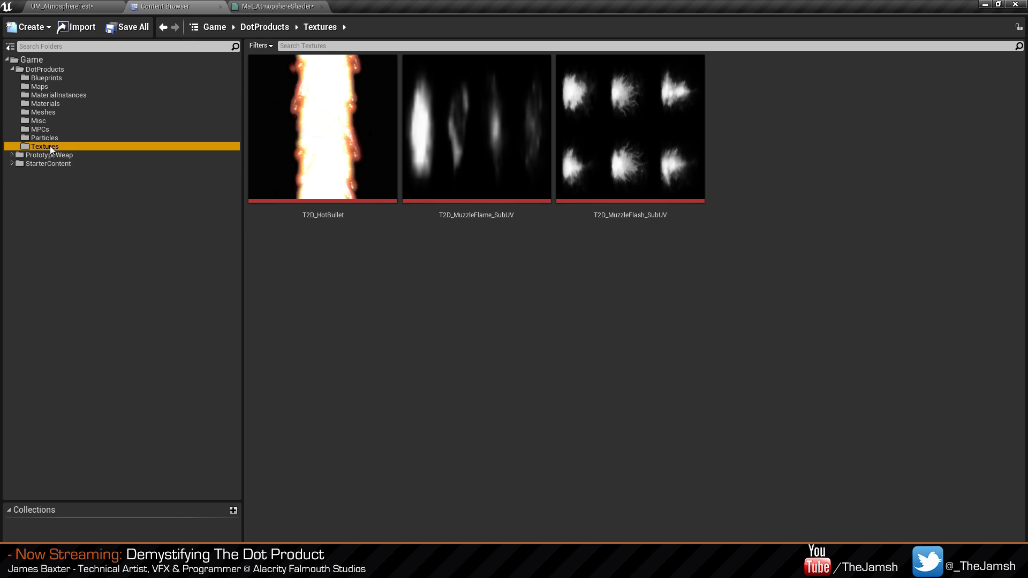
right_click(580, 332)
click(651, 129)
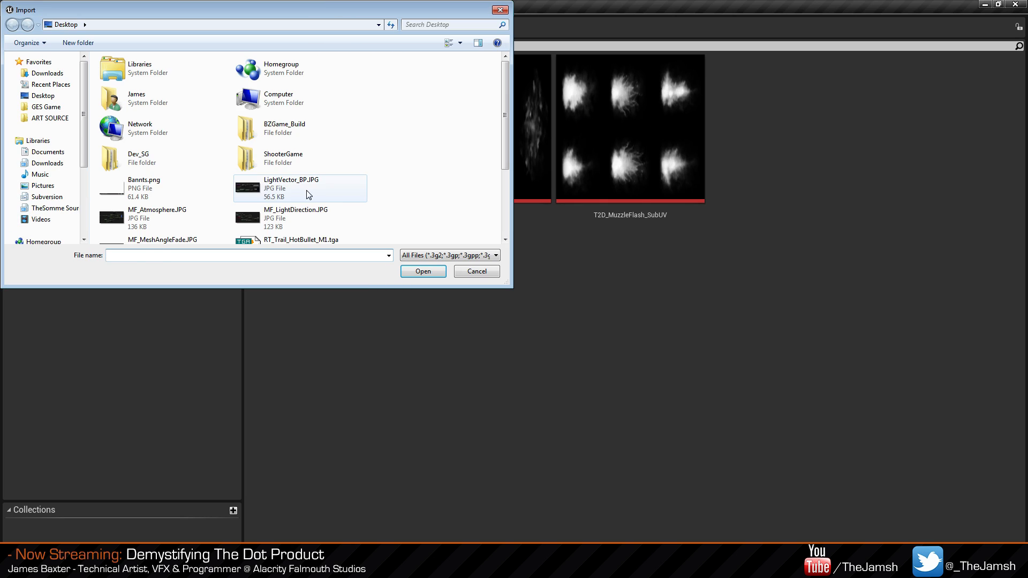
scroll(364, 175, down, 3)
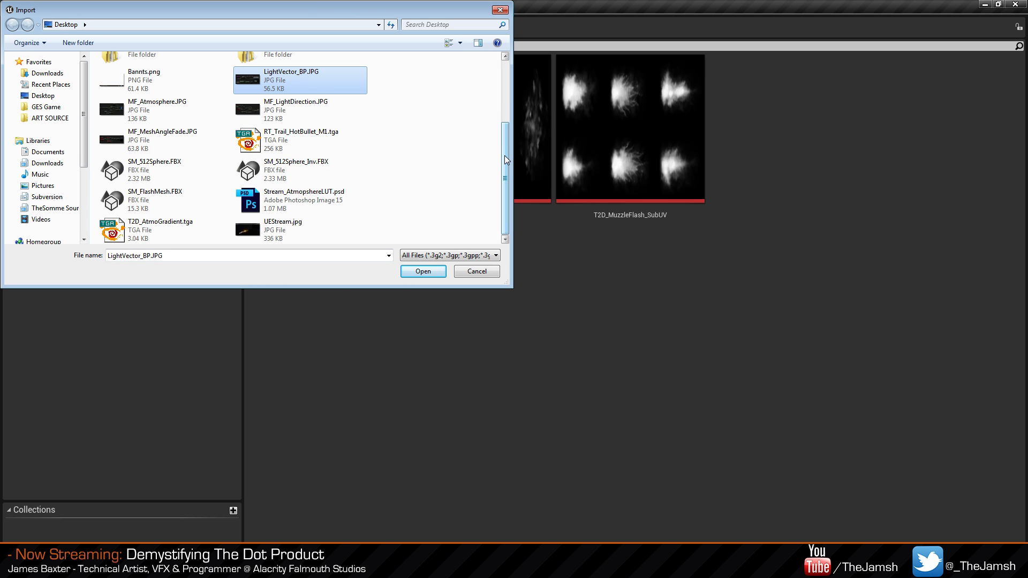
drag(504, 156, 453, 185)
click(149, 223)
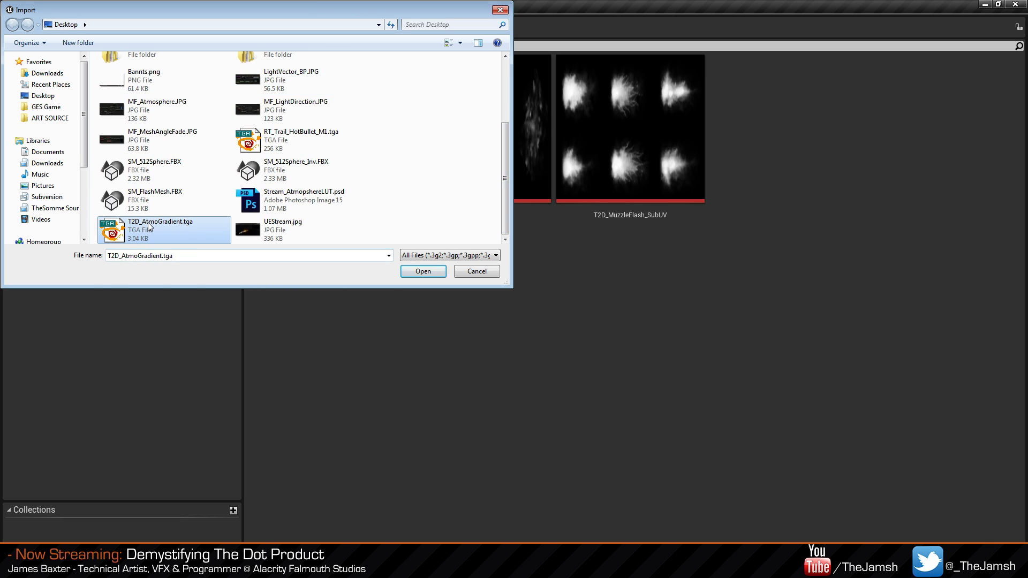
click(415, 273)
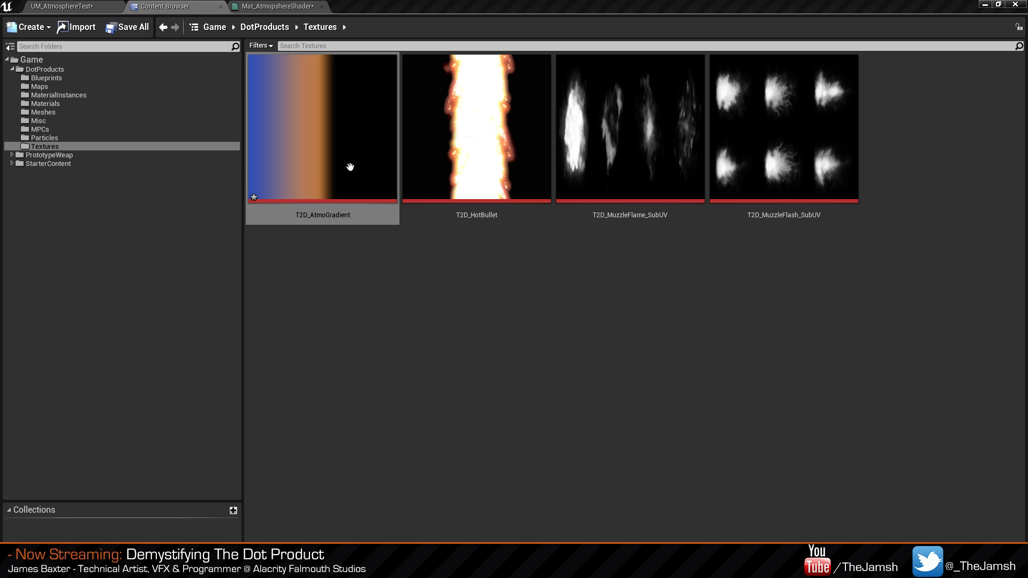
Open the T2D_AtmoGradient texture for editing and save all modified content, keeping the material editor open.
double_click(322, 128)
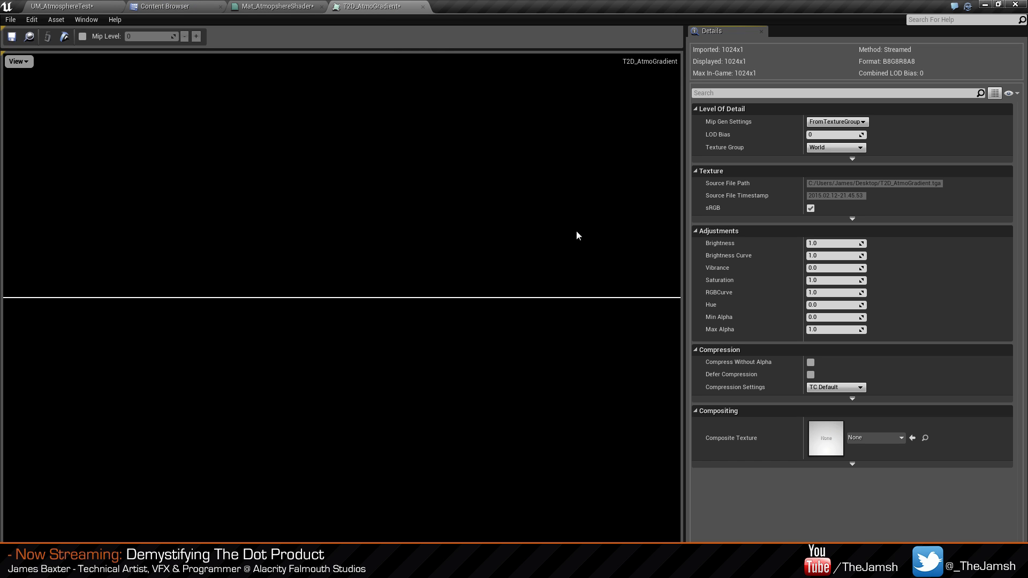
key(ctrl+s)
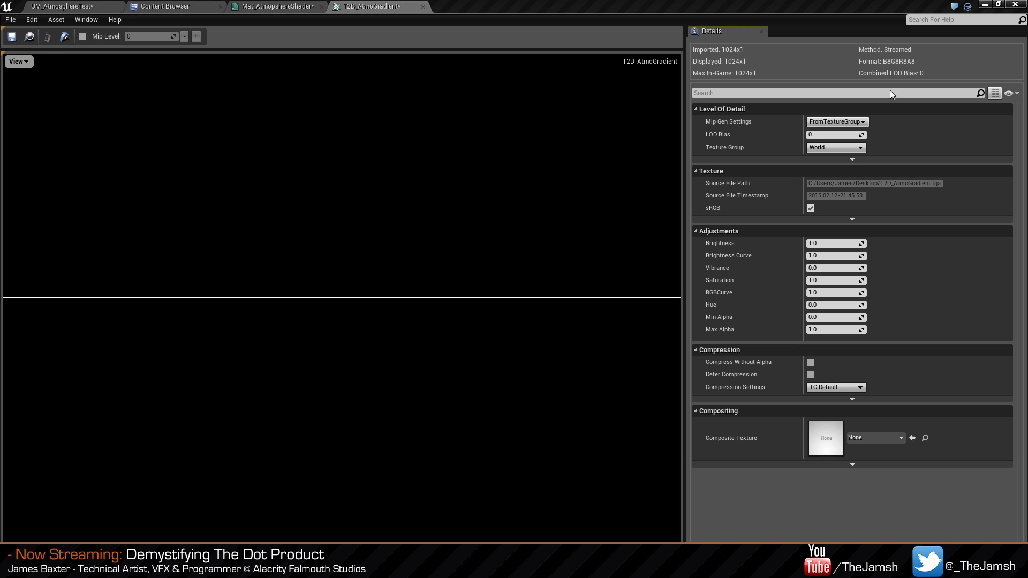
click(322, 7)
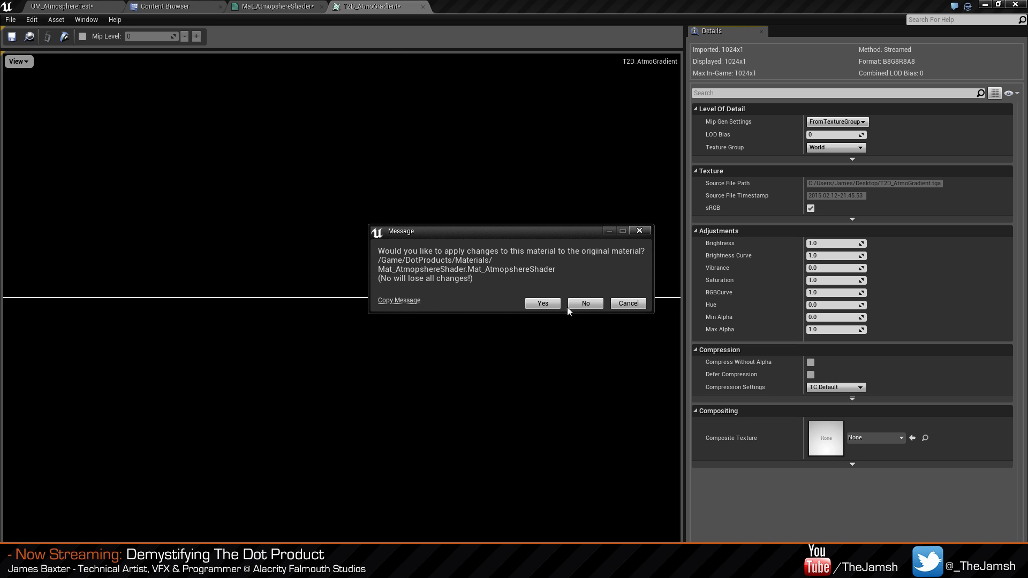
click(627, 303)
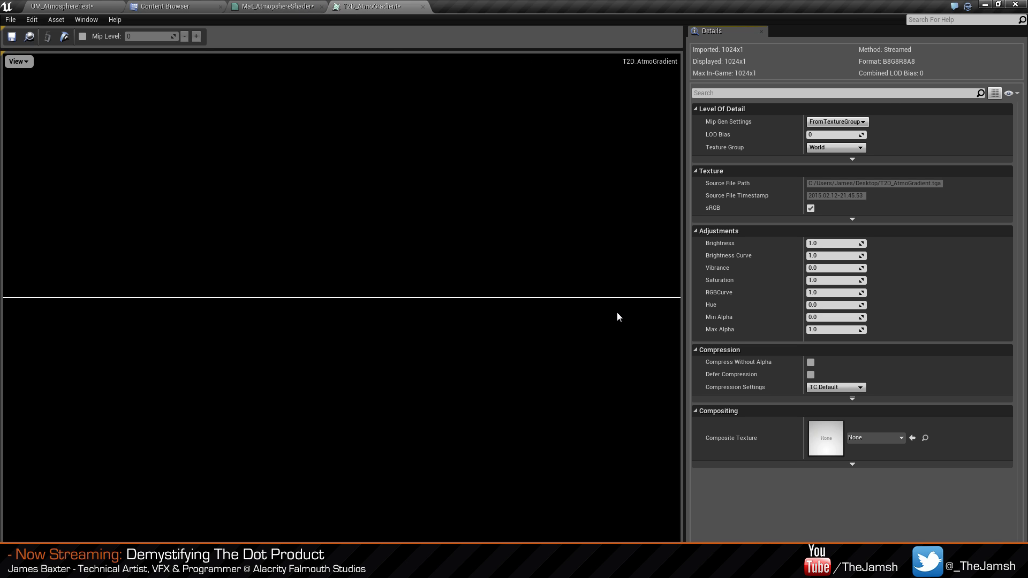
click(303, 6)
click(125, 6)
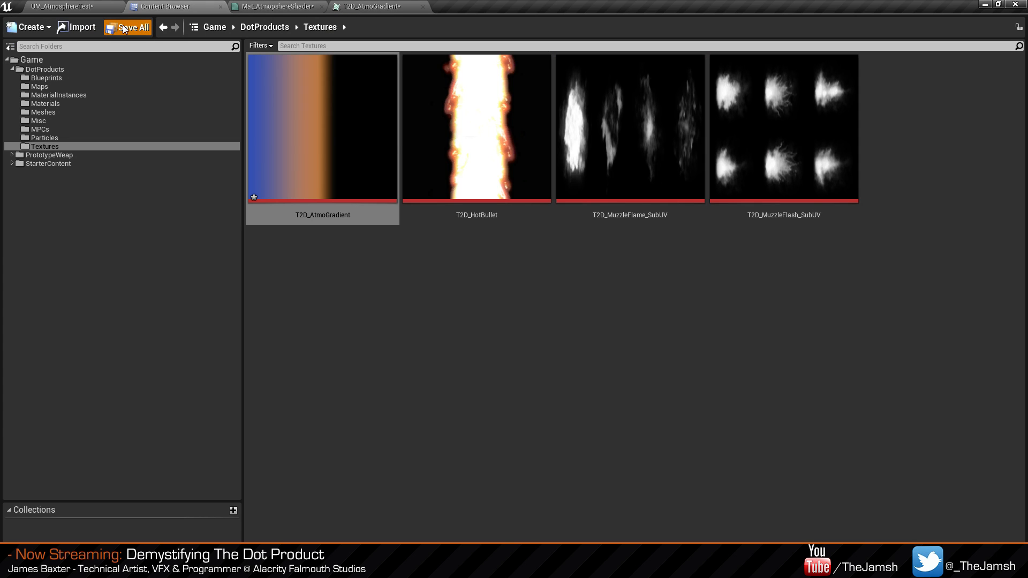
click(128, 27)
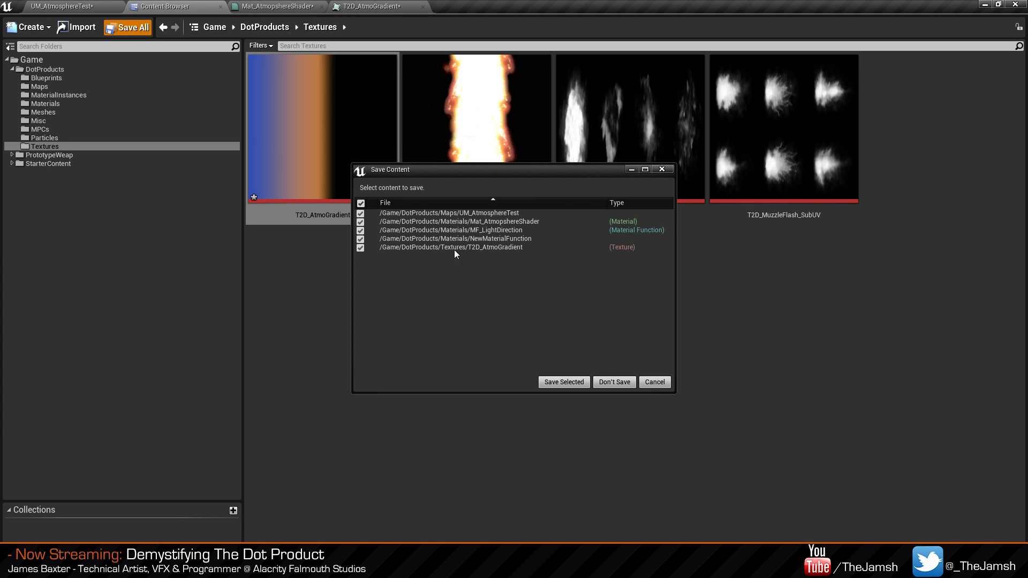
click(563, 387)
Set the T2D_AtmoGradient texture's mip generation to NoMipmaps and its texture group to Cinematic, and save it.
click(375, 6)
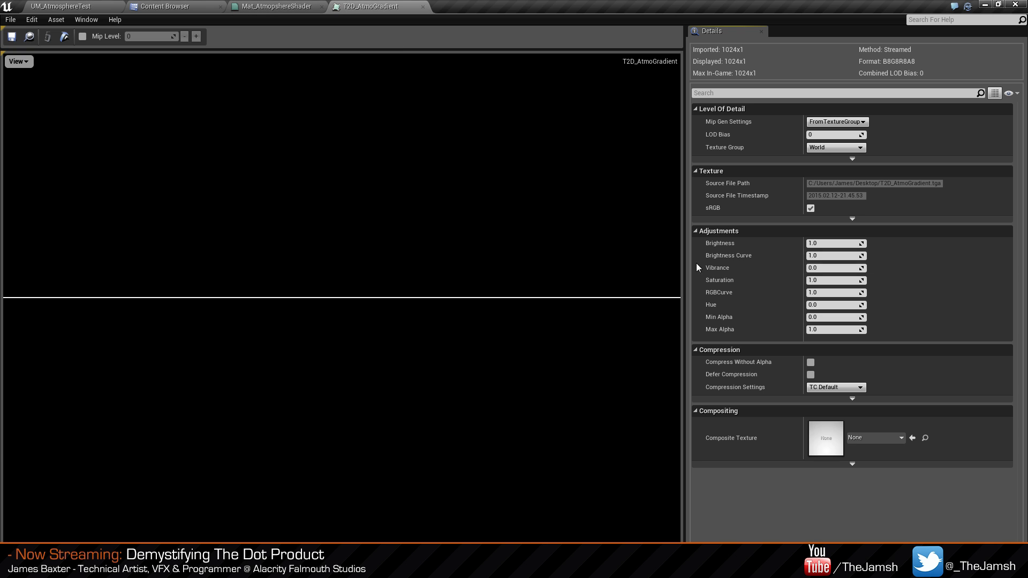
click(850, 123)
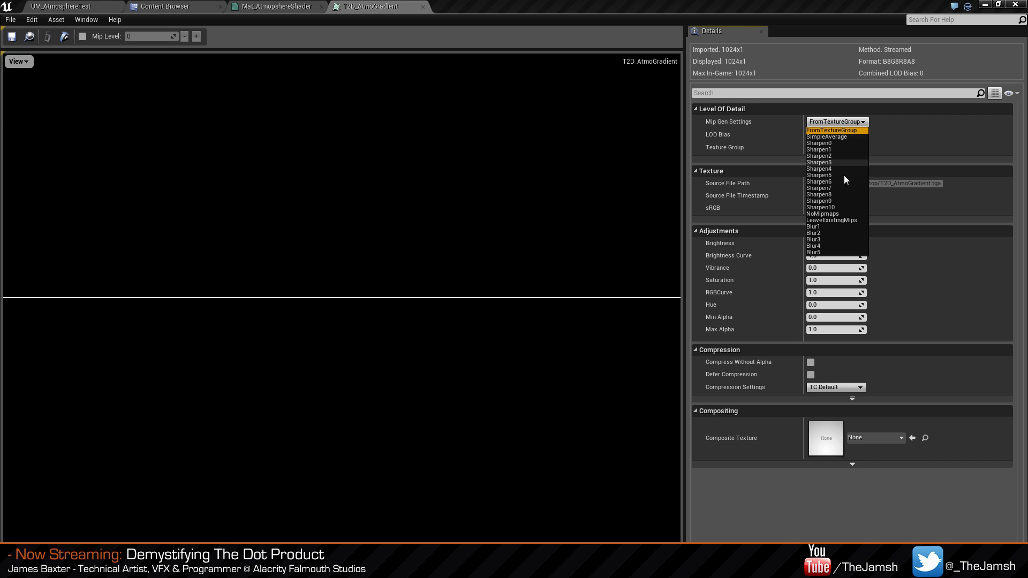
click(840, 217)
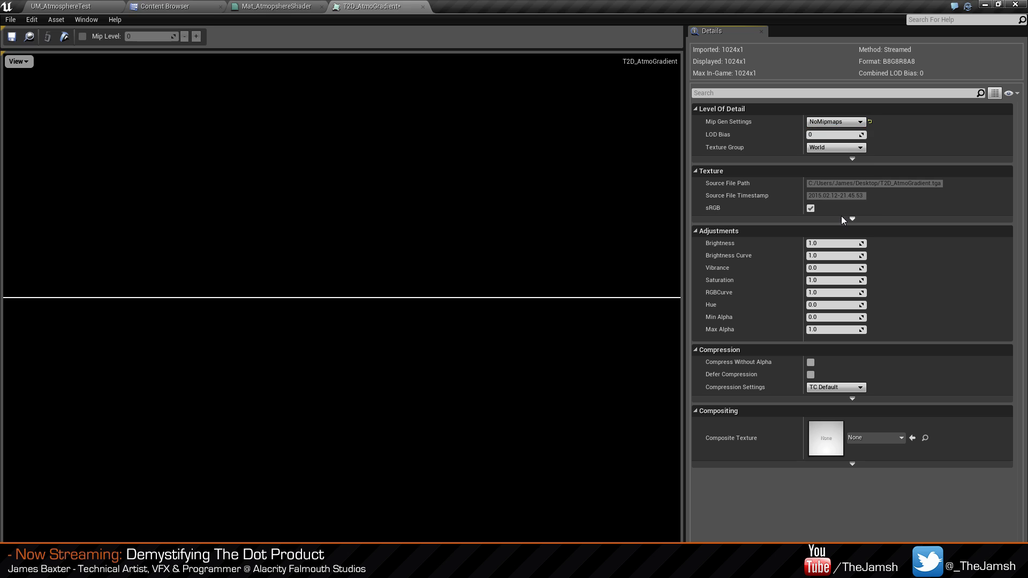
click(840, 148)
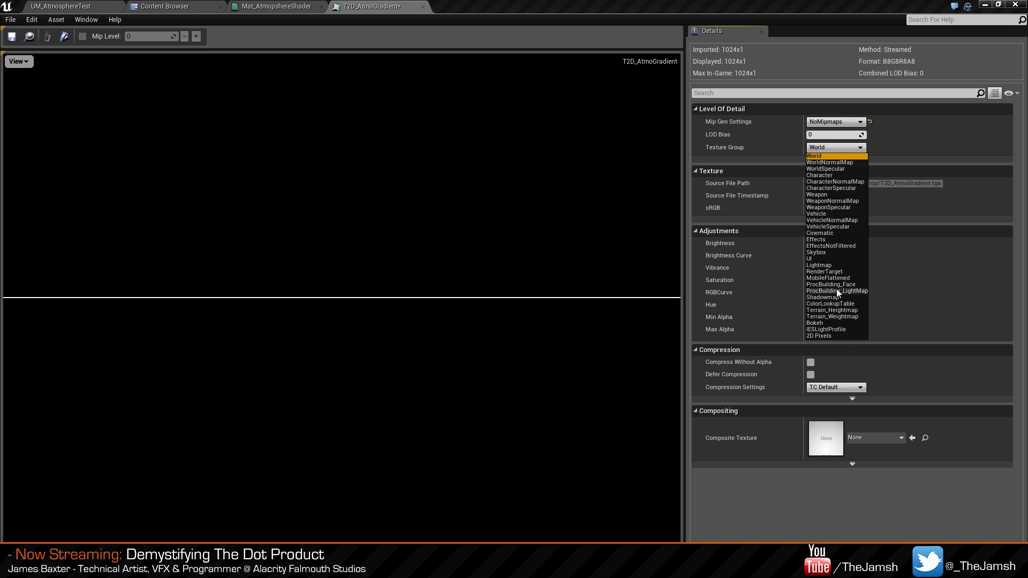
click(841, 234)
click(11, 36)
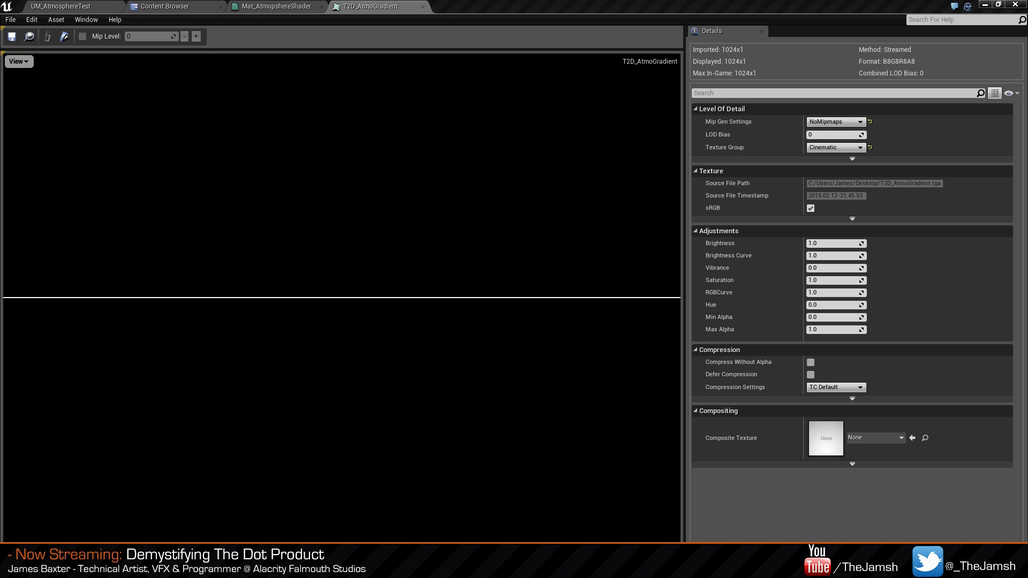
Set the gradient texture's compression to TC Vector Displacementmap, save it and close its editor.
click(827, 388)
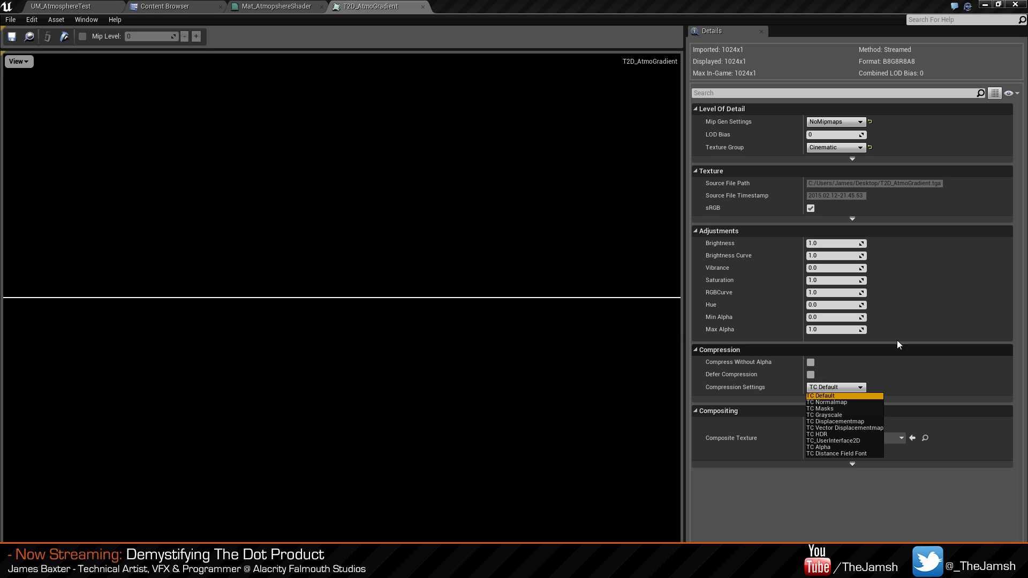
click(847, 429)
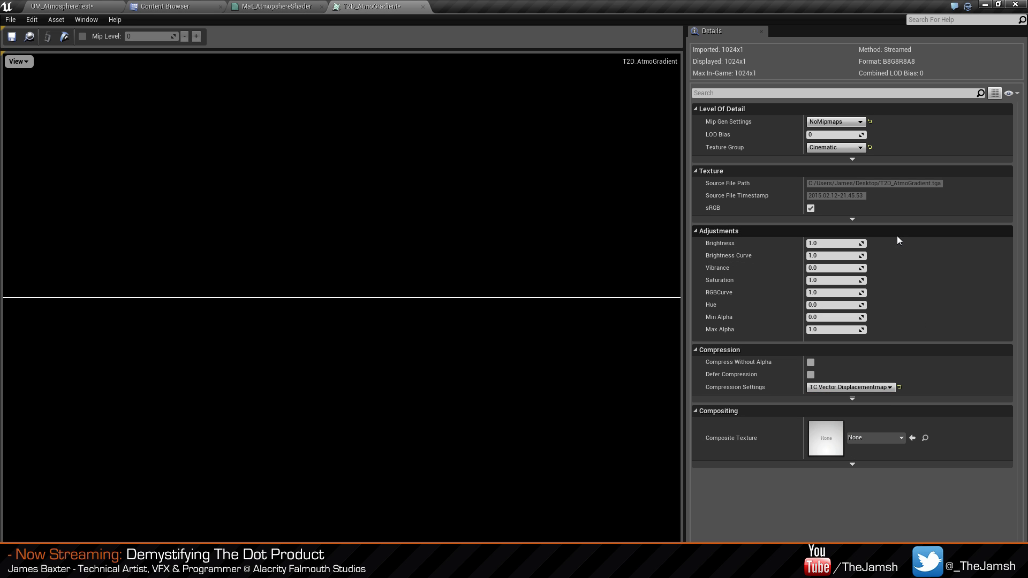
click(11, 36)
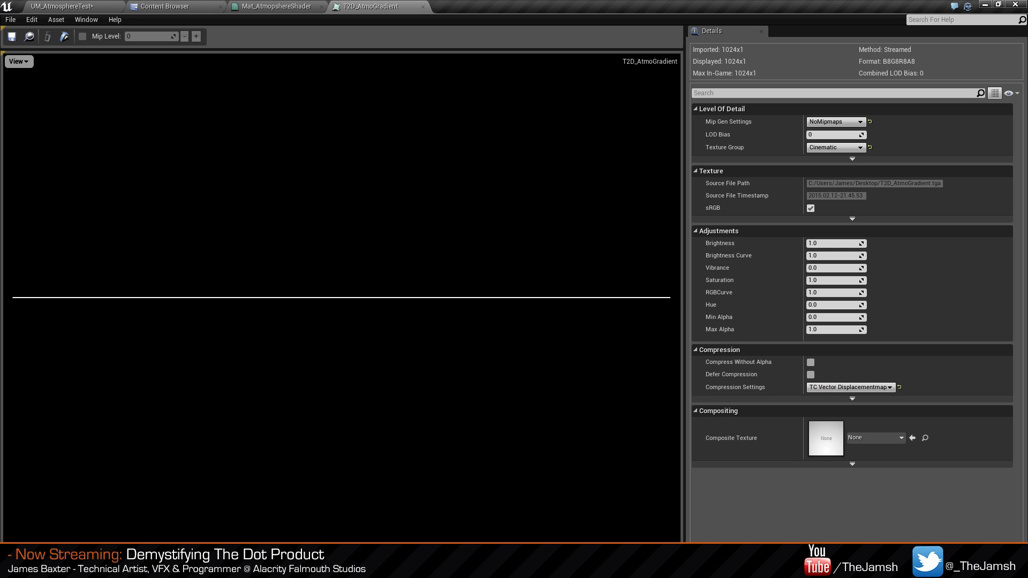
scroll(511, 522, up, 3)
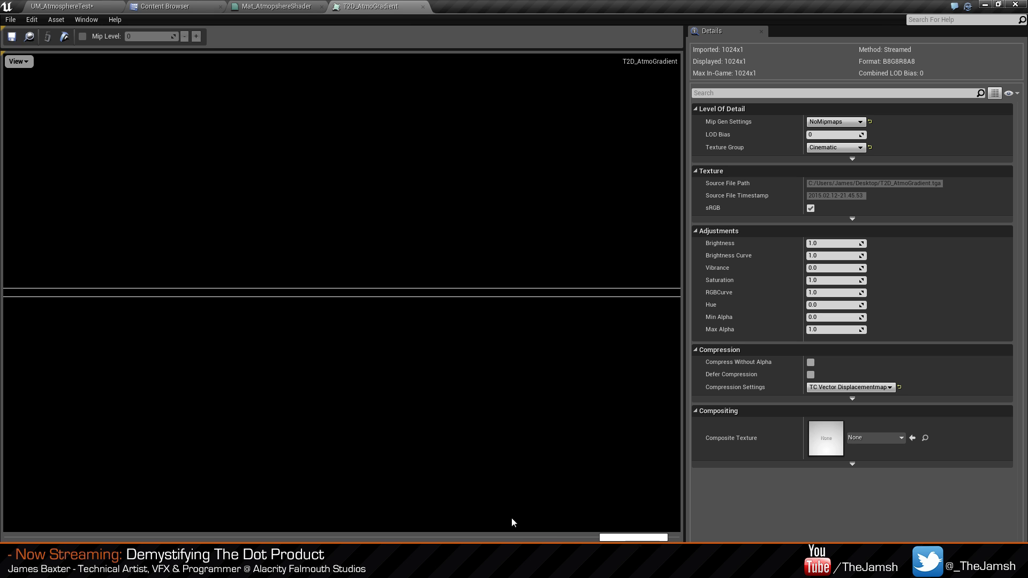
click(423, 7)
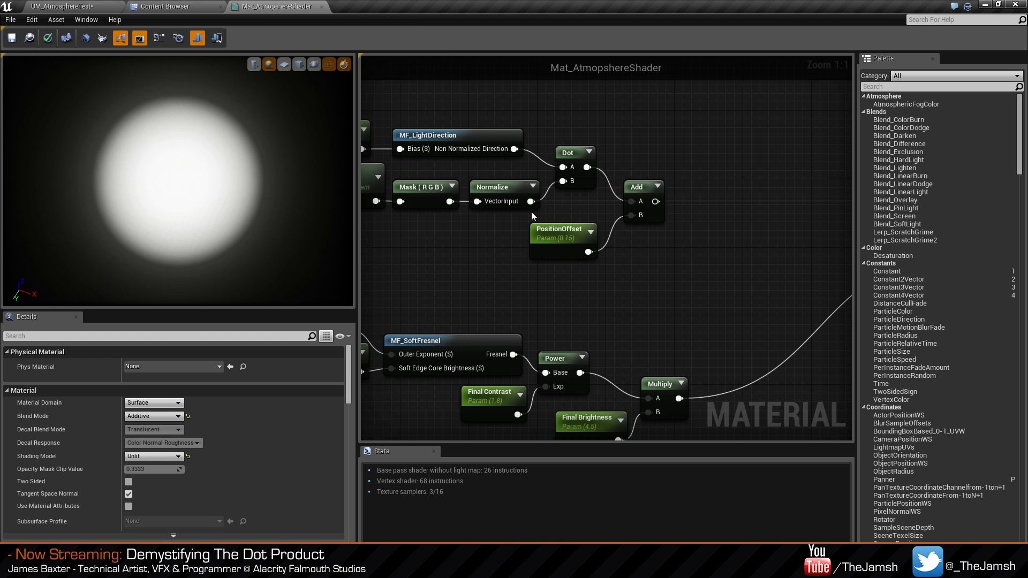
Add a Texture Sample node using T2D_AtmoGradient beside the Add node and feed the Add result into its UVs.
right_drag(659, 292, 639, 277)
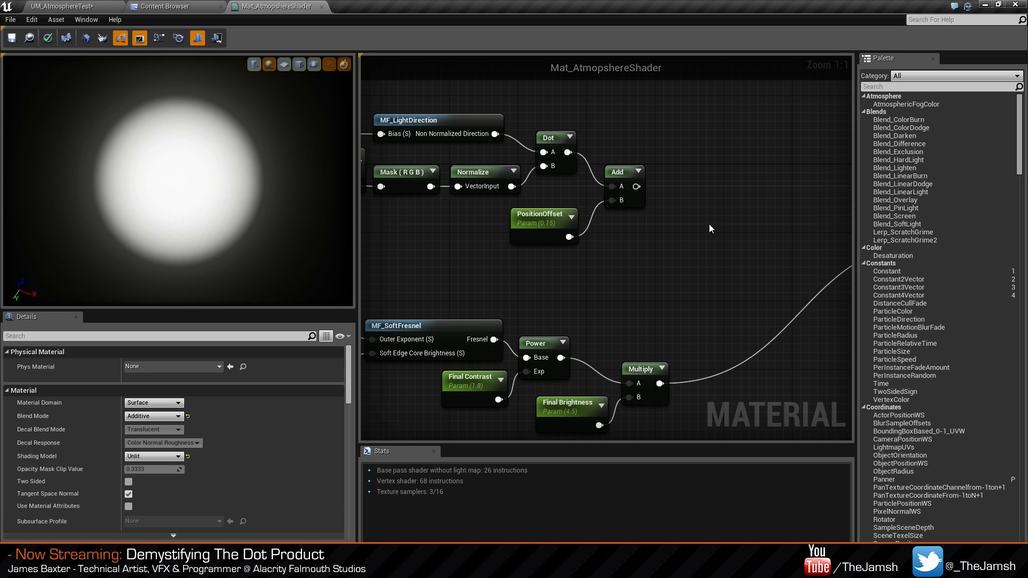
click(698, 204)
click(720, 293)
right_drag(704, 299, 648, 290)
click(674, 236)
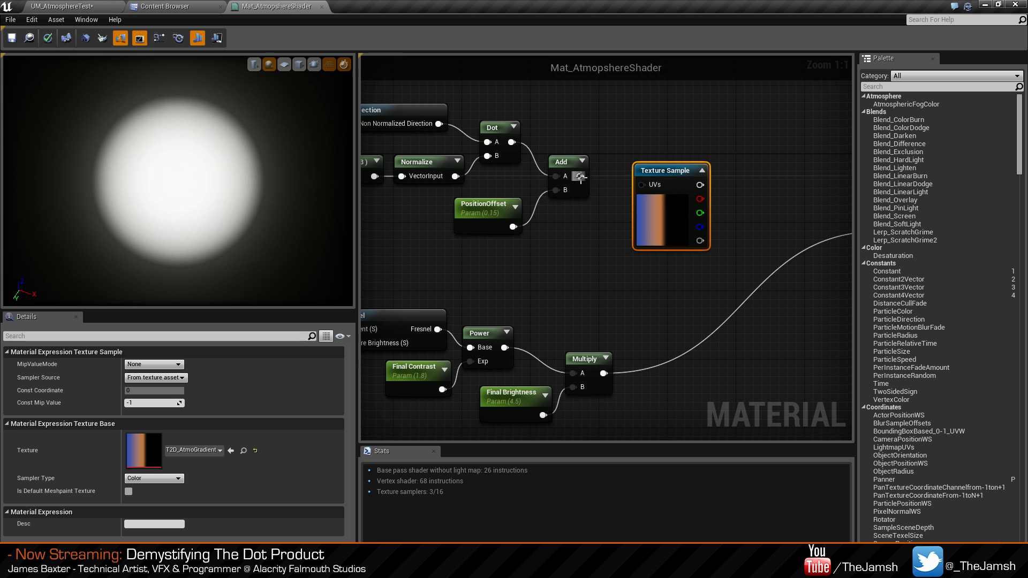
drag(580, 176, 642, 186)
drag(656, 223, 640, 208)
Preview the gradient Texture Sample node and examine its colours on the sphere from different angles.
right_click(654, 207)
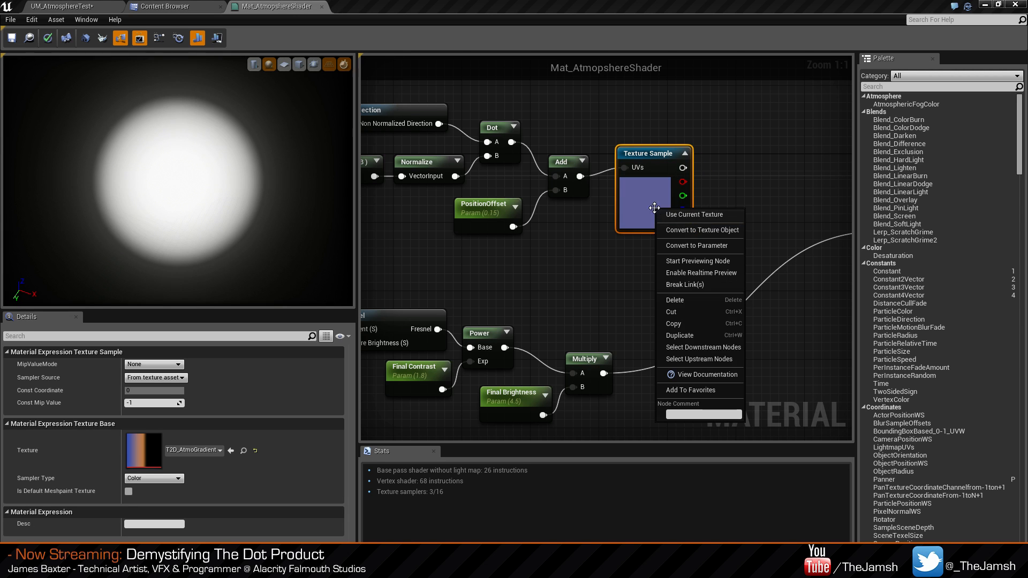
click(695, 261)
drag(187, 182, 54, 182)
mouse_move(161, 182)
mouse_down()
mouse_move(246, 182)
mouse_move(267, 192)
mouse_move(150, 182)
mouse_up()
drag(329, 236, 204, 170)
mouse_move(199, 166)
right_down()
mouse_move(200, 129)
mouse_move(199, 182)
right_up()
drag(200, 182, 247, 187)
right_drag(565, 286, 564, 280)
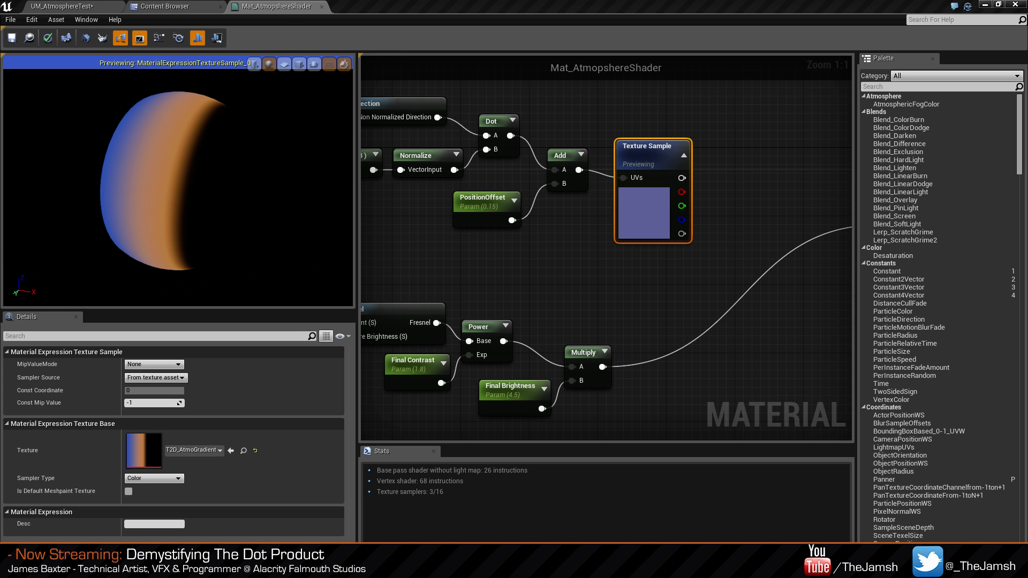
Combine the gradient Texture Sample's colour output with the soft fresnel Multiply result and check the preview sphere.
right_drag(647, 287, 505, 273)
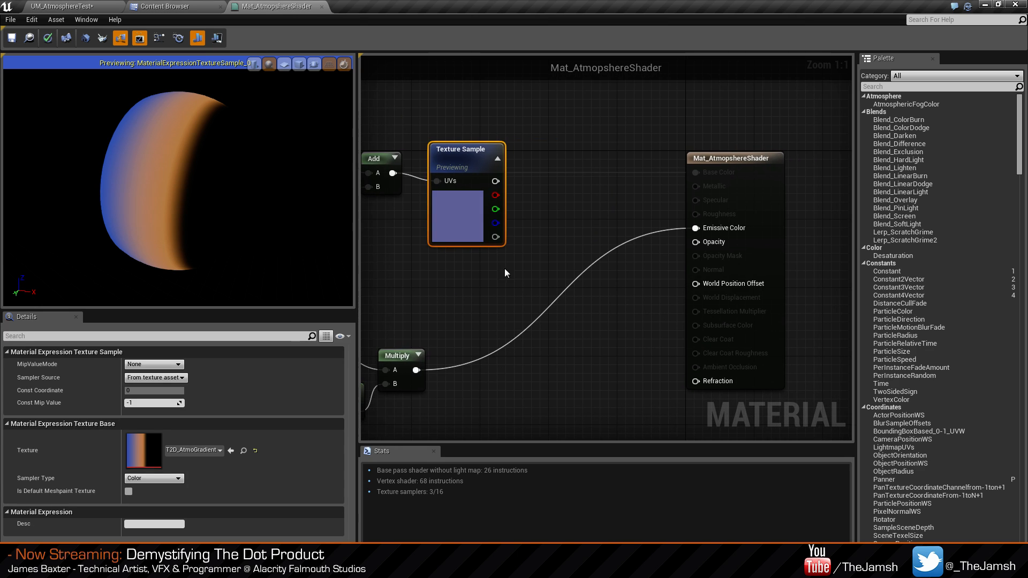
drag(496, 181, 417, 370)
right_drag(410, 261, 561, 258)
drag(204, 190, 241, 190)
drag(254, 269, 238, 270)
right_drag(254, 269, 254, 297)
Set the Bias Value parameter feeding MF_LightDirection to about 54.46 and check the gradient on the preview sphere.
right_drag(391, 228, 640, 294)
click(481, 165)
drag(169, 365, 193, 368)
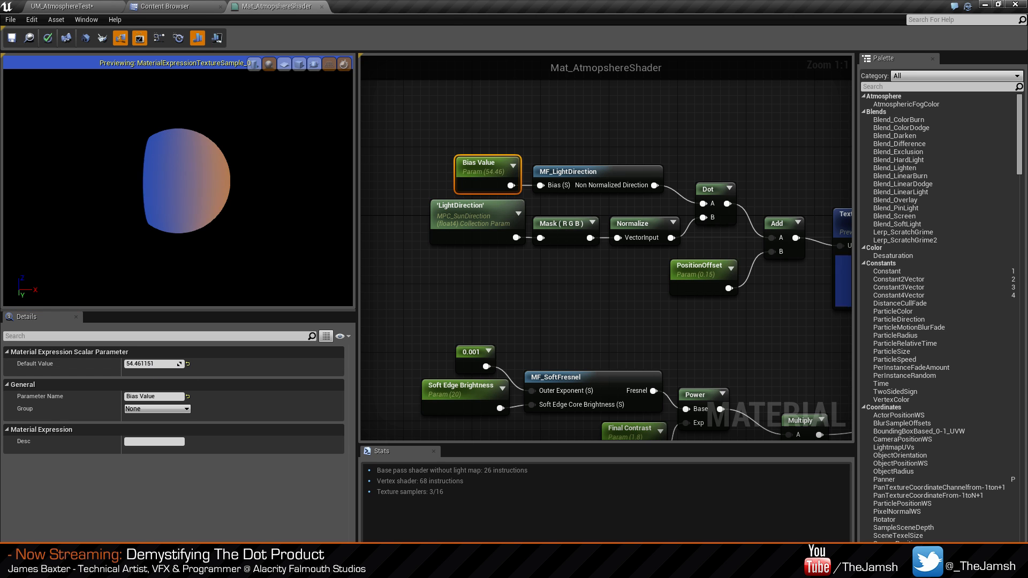
mouse_move(185, 235)
mouse_down()
mouse_move(174, 233)
mouse_move(220, 234)
mouse_move(164, 234)
mouse_up()
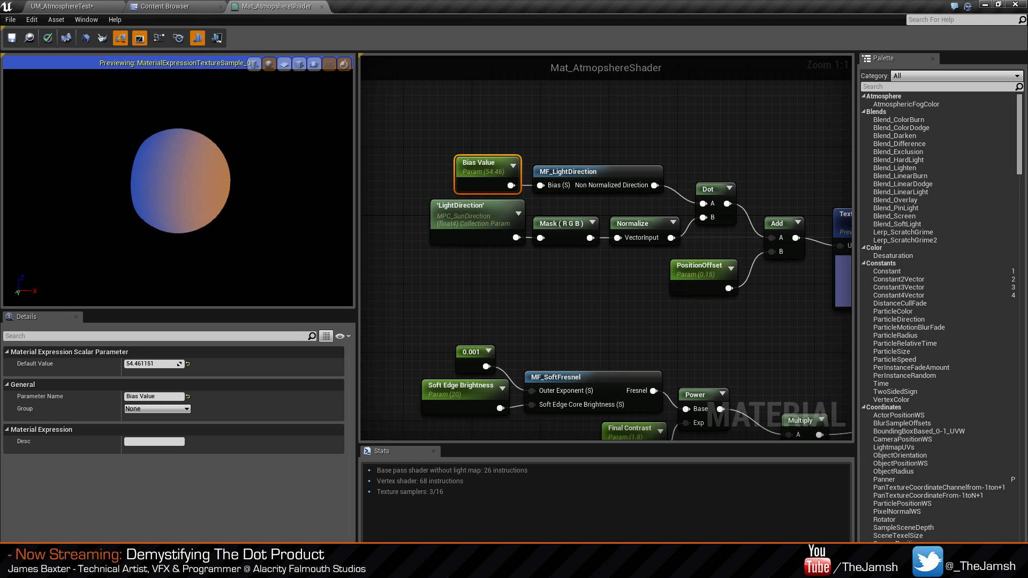
right_drag(585, 296, 524, 286)
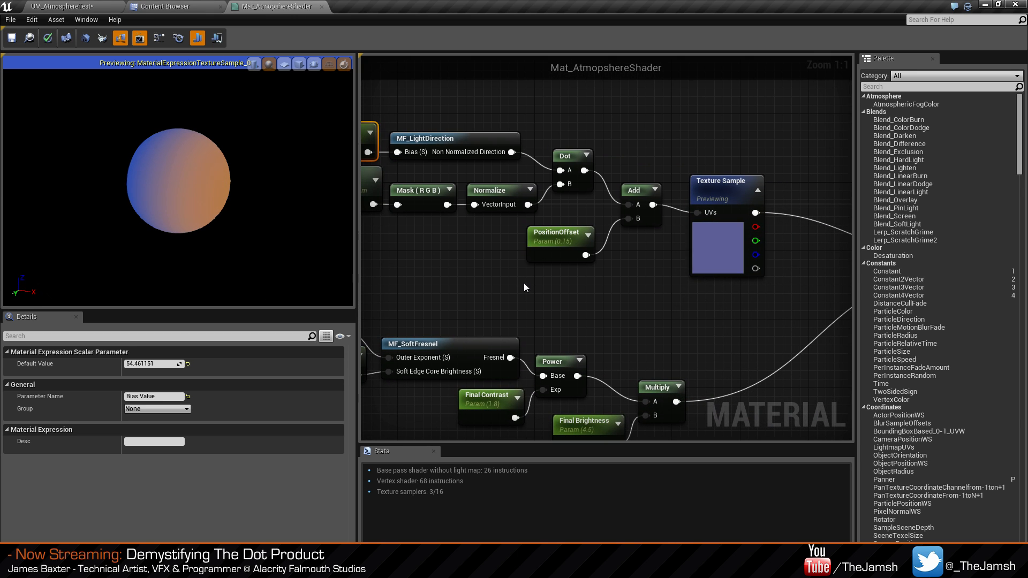
drag(235, 213, 222, 214)
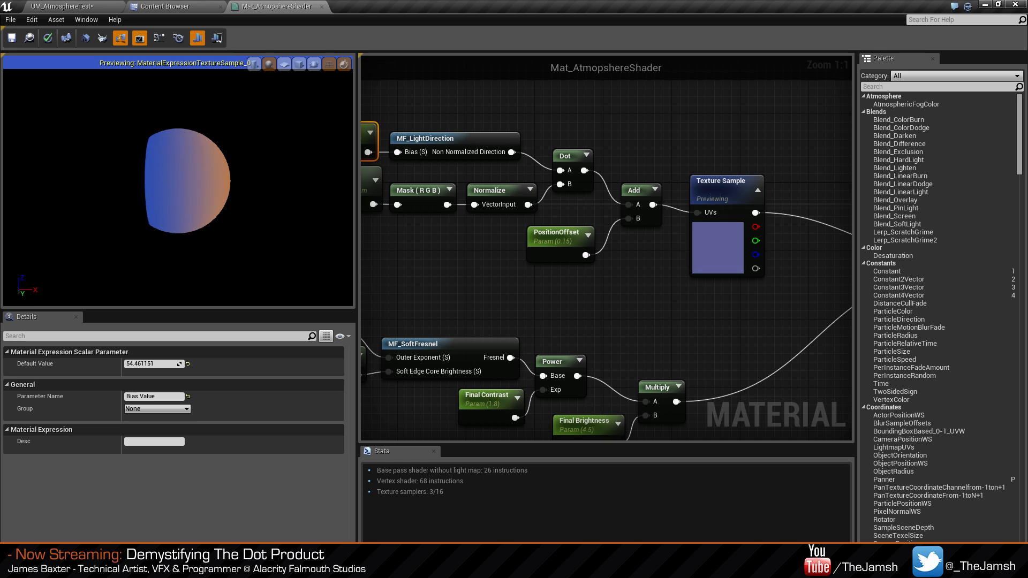
right_drag(618, 283, 648, 295)
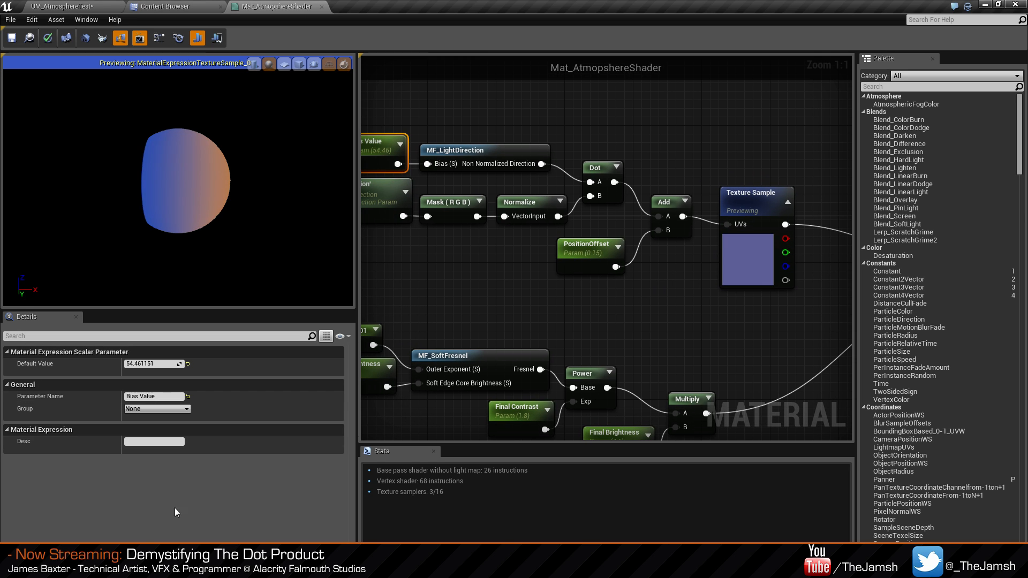
Switch to Photoshop and open the recent file Stream_AtmopshereLUT.psd.
click(15, 566)
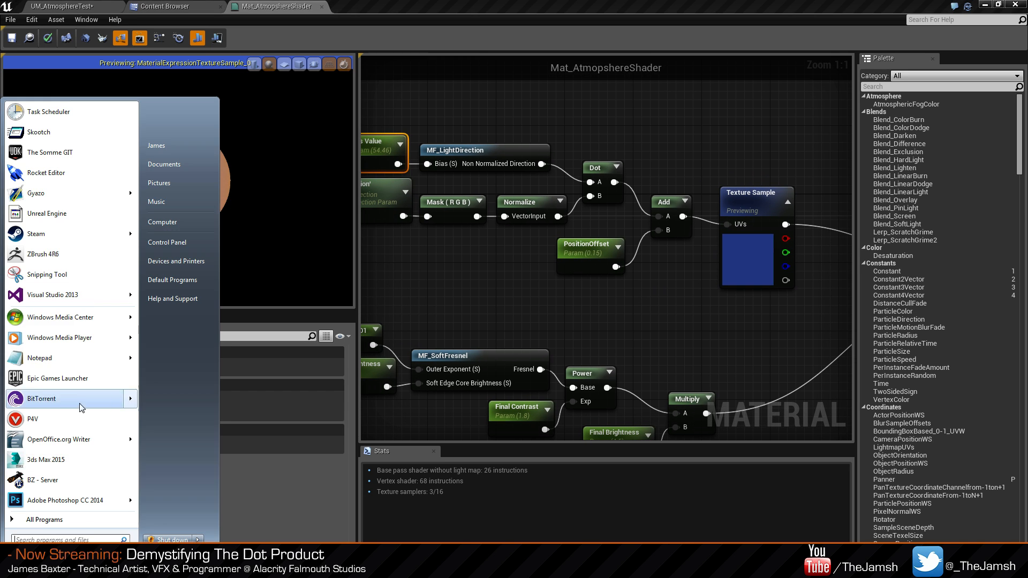
text(photo)
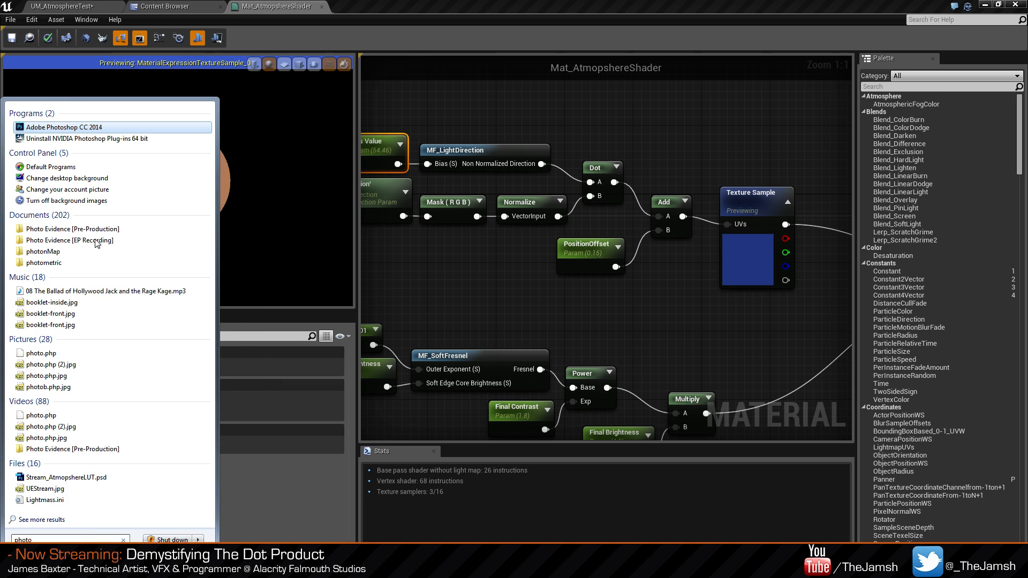
key(Return)
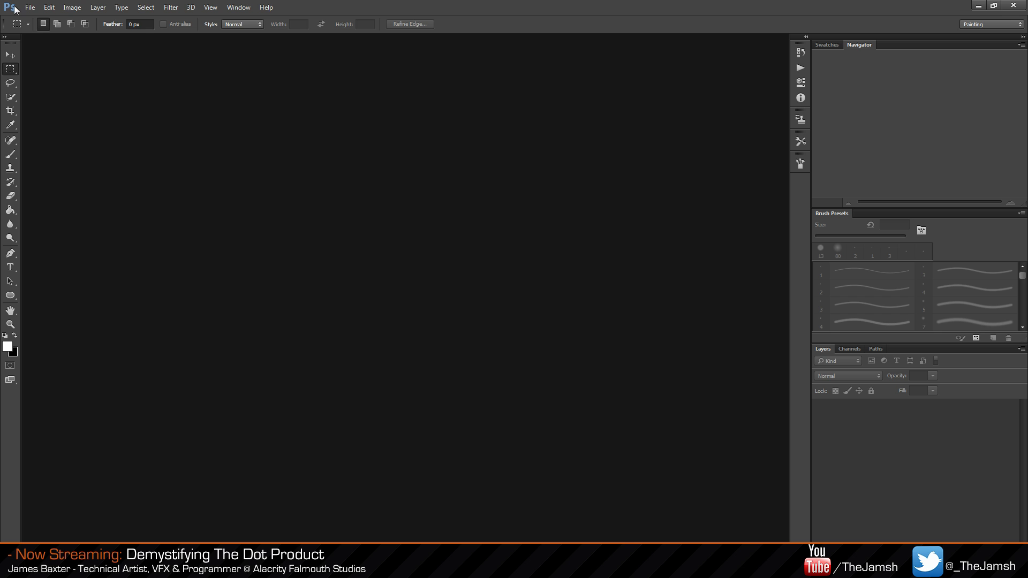
click(30, 8)
mouse_move(118, 69)
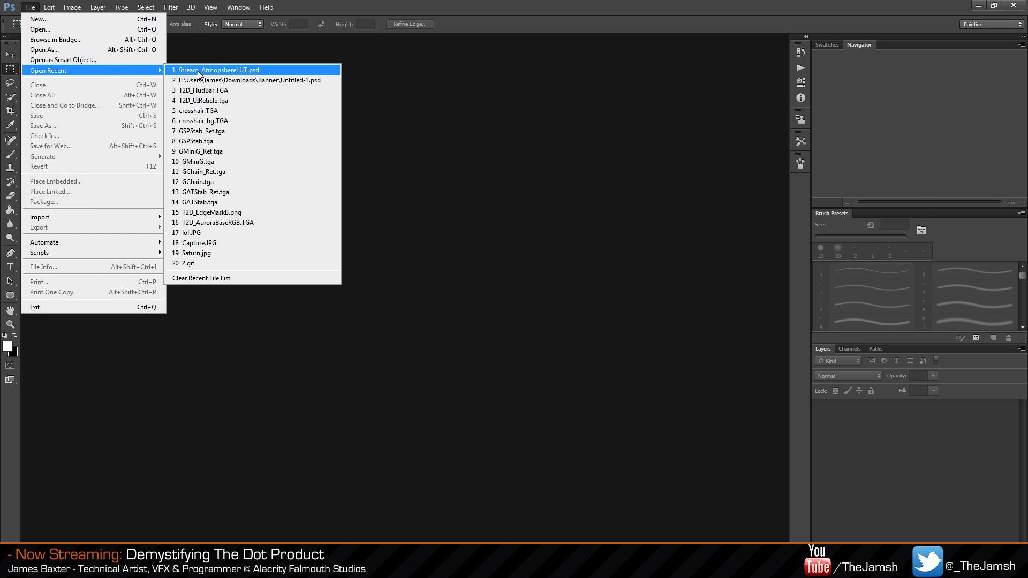
click(199, 73)
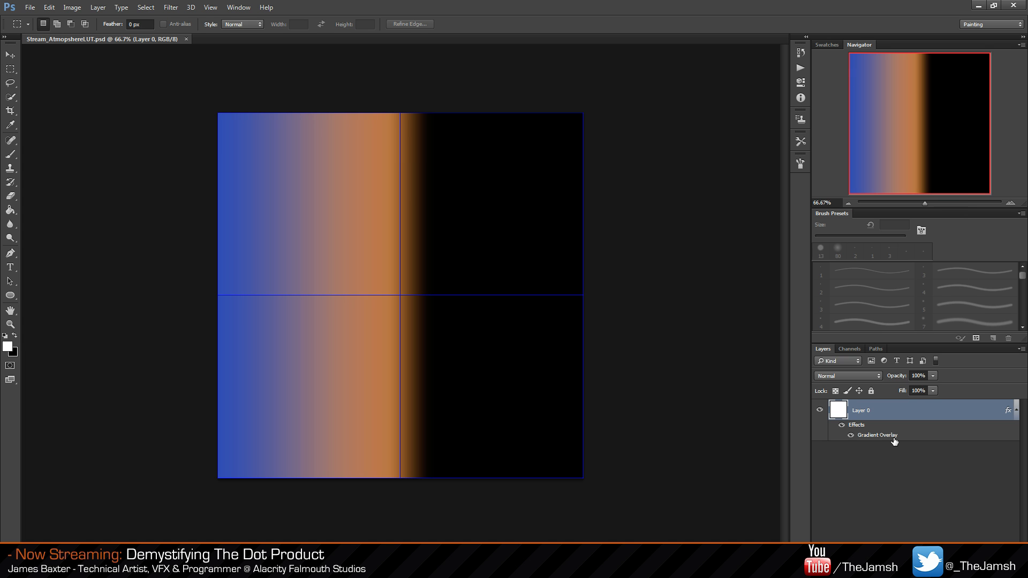
View the Gradient Overlay settings of Layer 0, dismiss them without changes, and return to Unreal Engine.
double_click(893, 436)
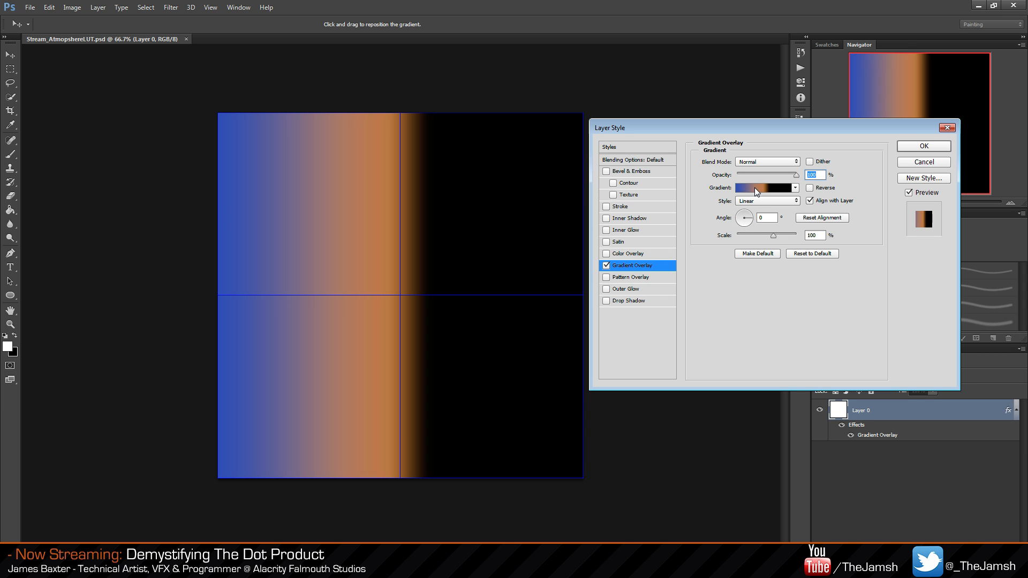
click(925, 166)
click(982, 5)
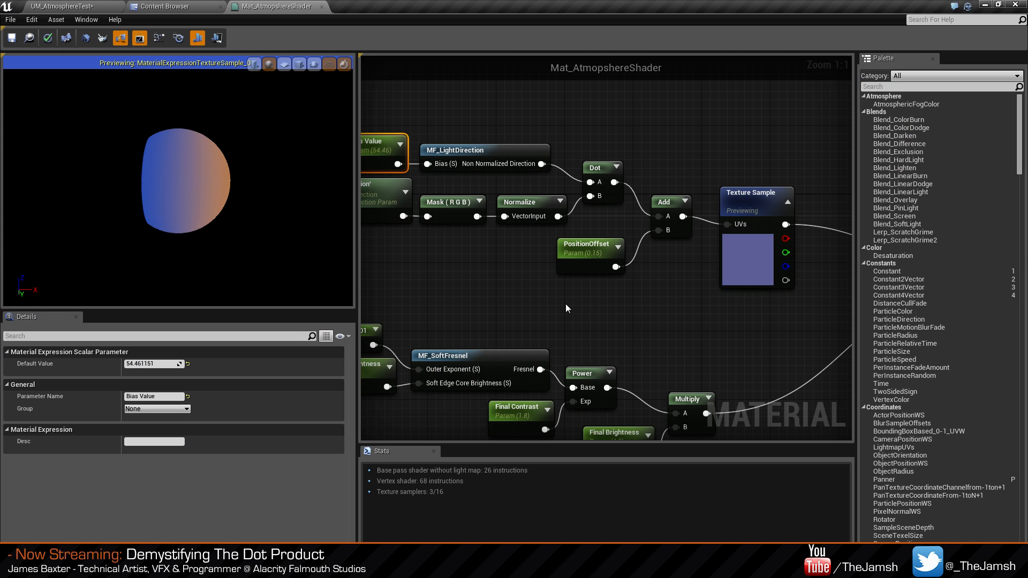
Try a Bias Value parameter of about 6.98 and check the gradient on the preview sphere from different angles.
right_drag(498, 296, 532, 300)
mouse_move(177, 196)
mouse_down()
mouse_move(155, 197)
mouse_move(193, 199)
mouse_up()
right_drag(528, 241, 623, 273)
click(488, 227)
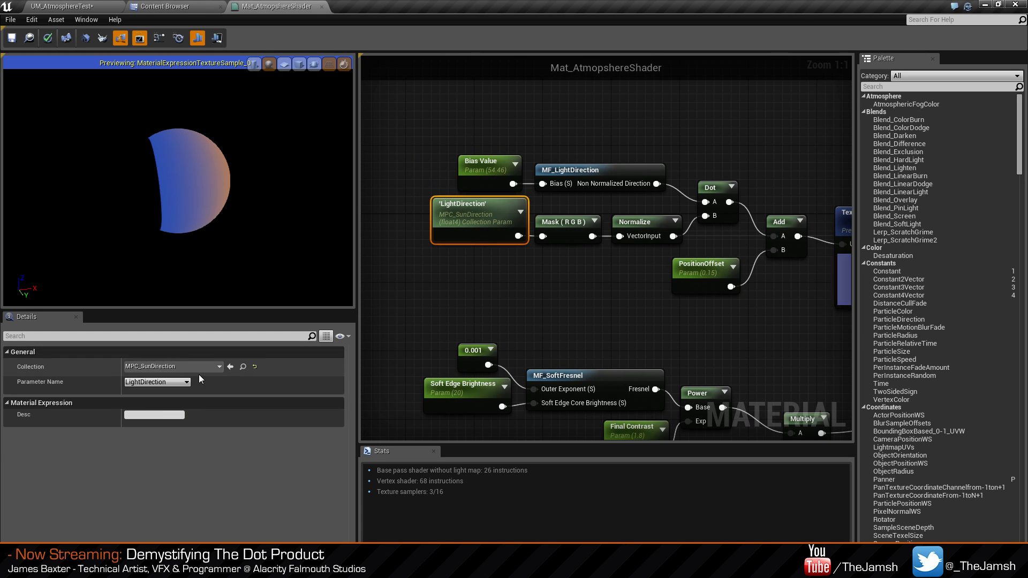
click(485, 178)
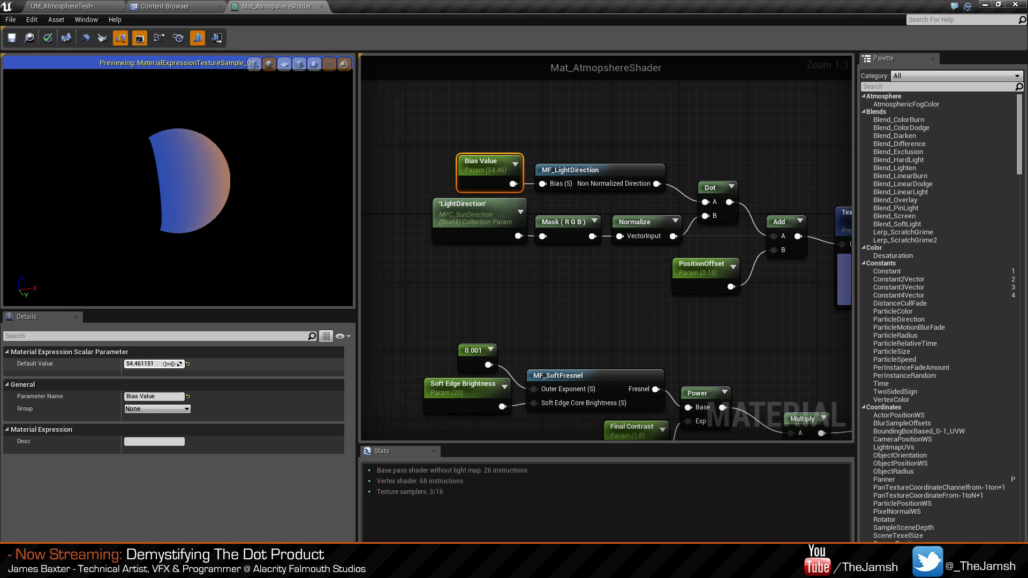
mouse_move(179, 363)
mouse_down()
mouse_move(145, 364)
mouse_move(180, 364)
mouse_move(171, 364)
mouse_up()
drag(211, 235, 184, 227)
mouse_move(185, 228)
right_down()
mouse_move(185, 209)
mouse_move(184, 225)
right_up()
drag(185, 225, 201, 221)
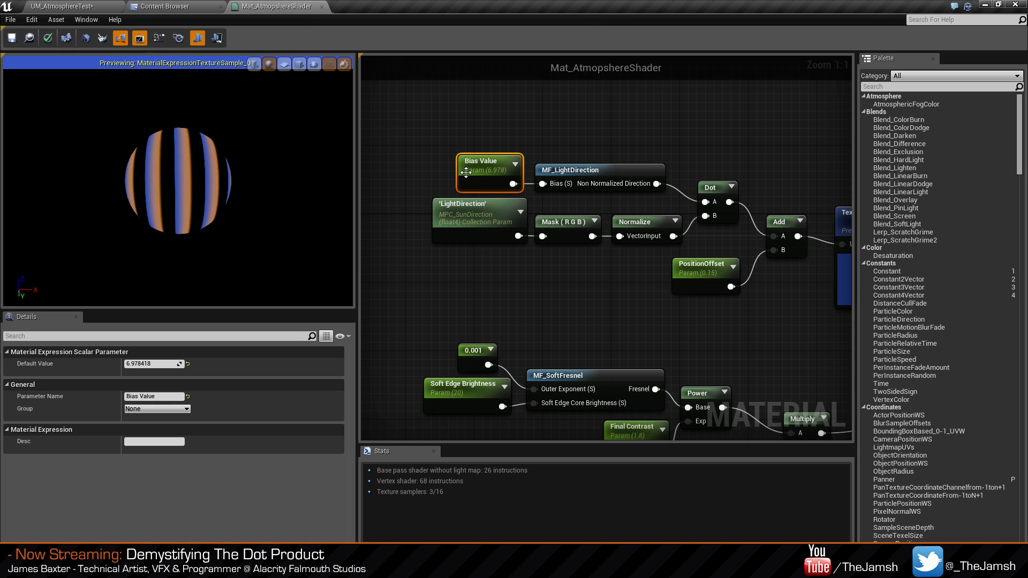
Raise the Bias Value parameter to about 43.19 and examine the gradient on the preview sphere up close.
drag(143, 363, 232, 361)
click(550, 323)
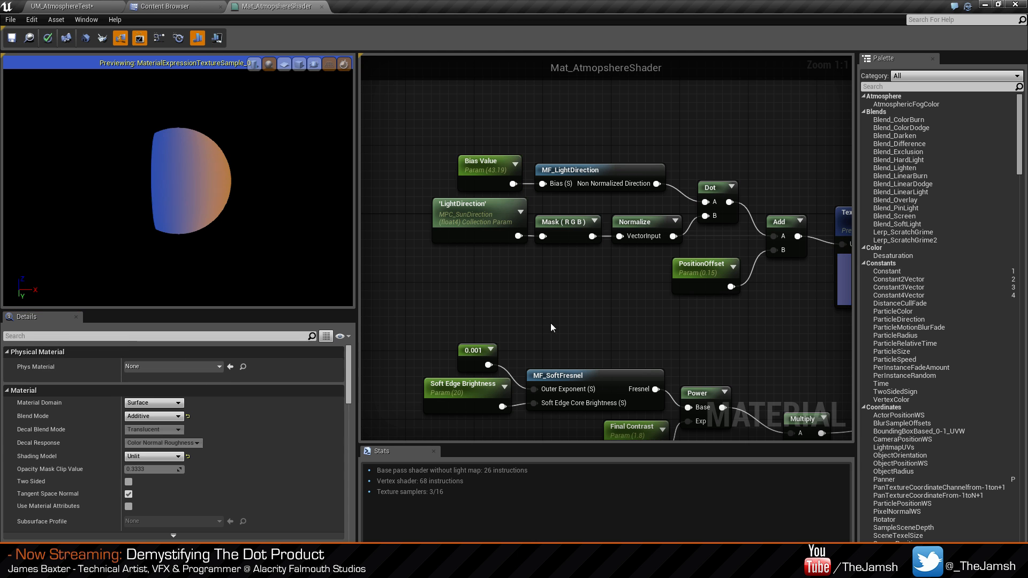
right_drag(550, 322, 518, 313)
mouse_move(209, 159)
mouse_down()
mouse_move(195, 160)
mouse_move(206, 160)
mouse_up()
right_drag(206, 161, 206, 177)
drag(206, 160, 207, 161)
Try a Bias Value of about 32.98, set it to about 44.38 instead, and check the preview sphere.
click(449, 156)
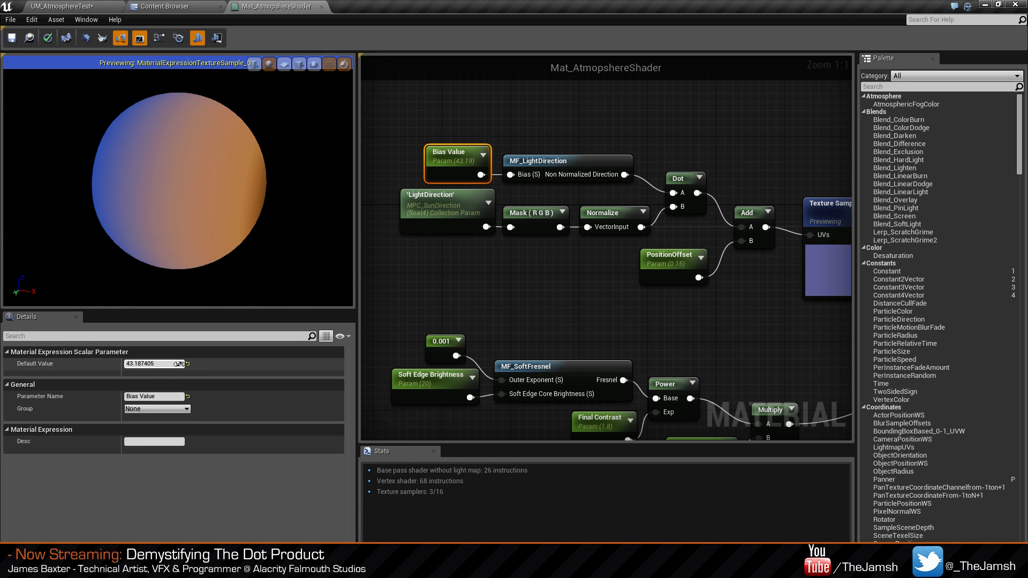
drag(161, 364, 142, 364)
drag(172, 182, 194, 182)
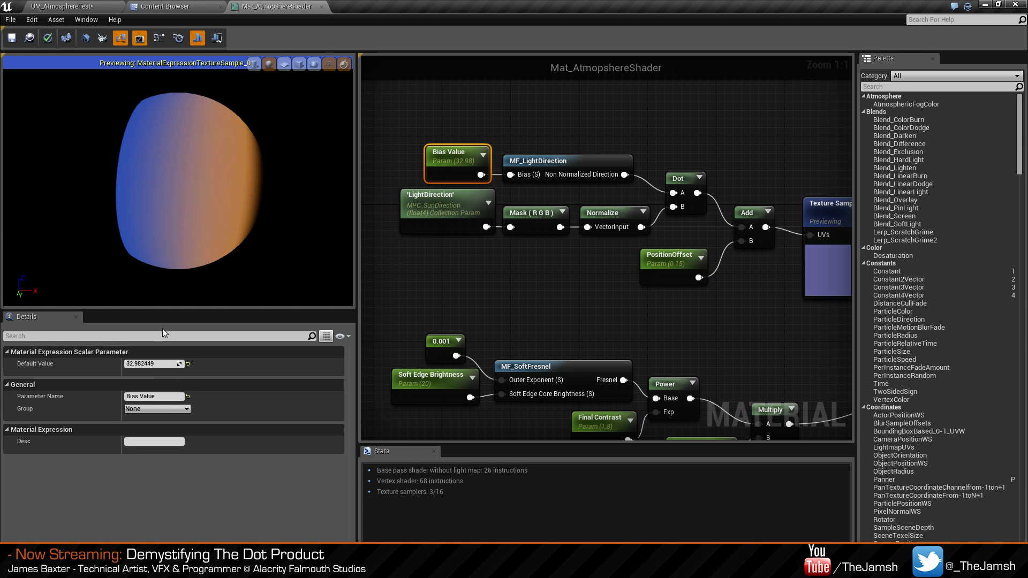
drag(162, 362, 180, 363)
drag(192, 225, 167, 225)
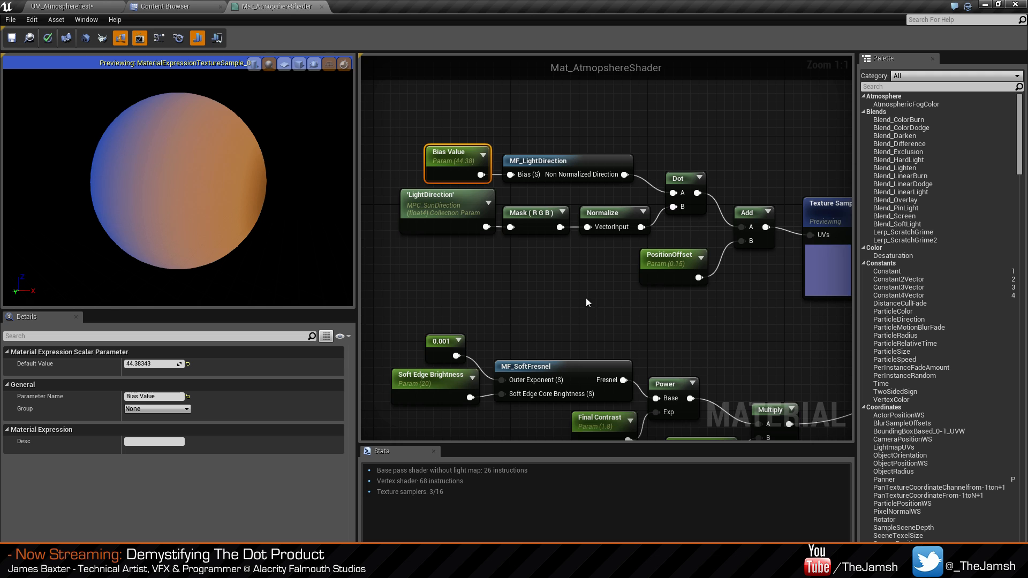
Review how the gradient Texture Sample and the fresnel Multiply feed Emissive Color and Opacity, and examine the gradient on the preview sphere.
scroll(621, 311, down, 3)
right_drag(621, 311, 379, 233)
scroll(567, 268, up, 3)
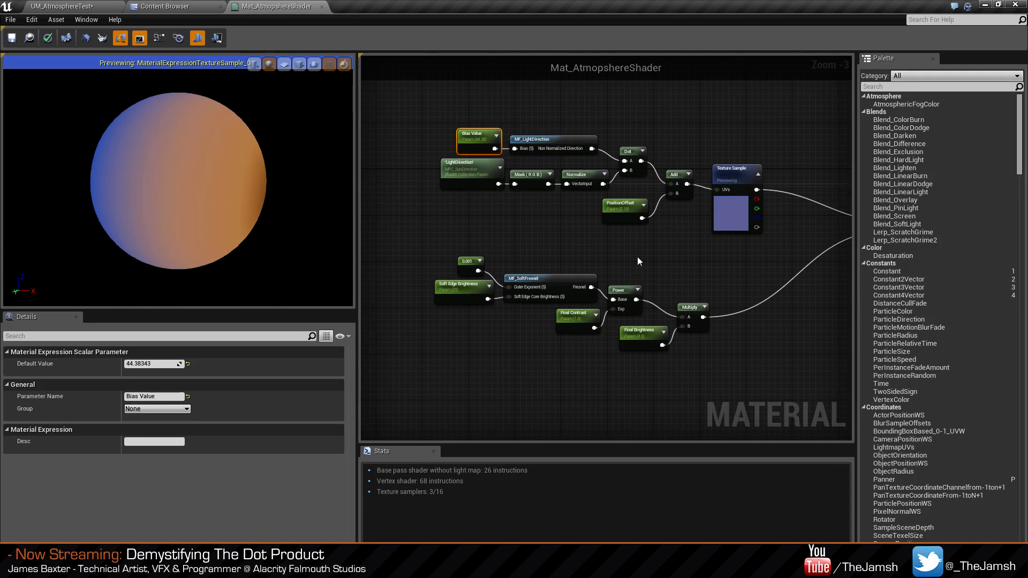
click(718, 275)
right_drag(673, 282, 484, 276)
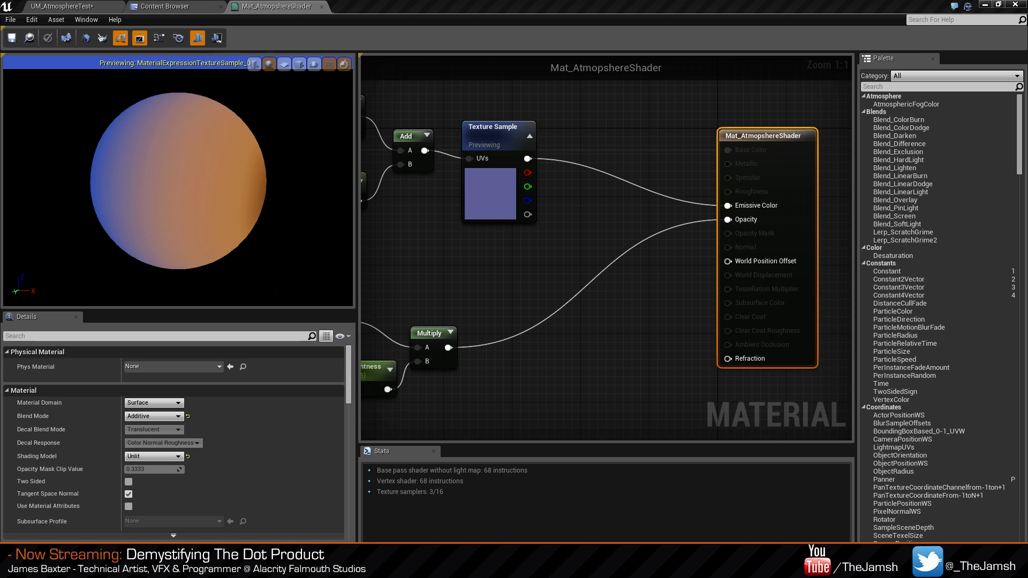
right_click(495, 92)
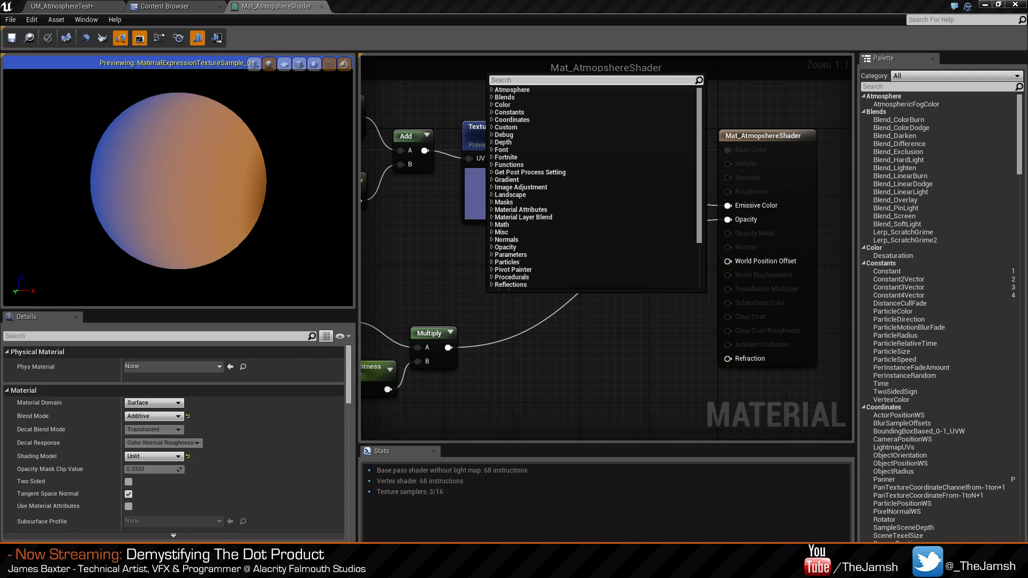
key(Escape)
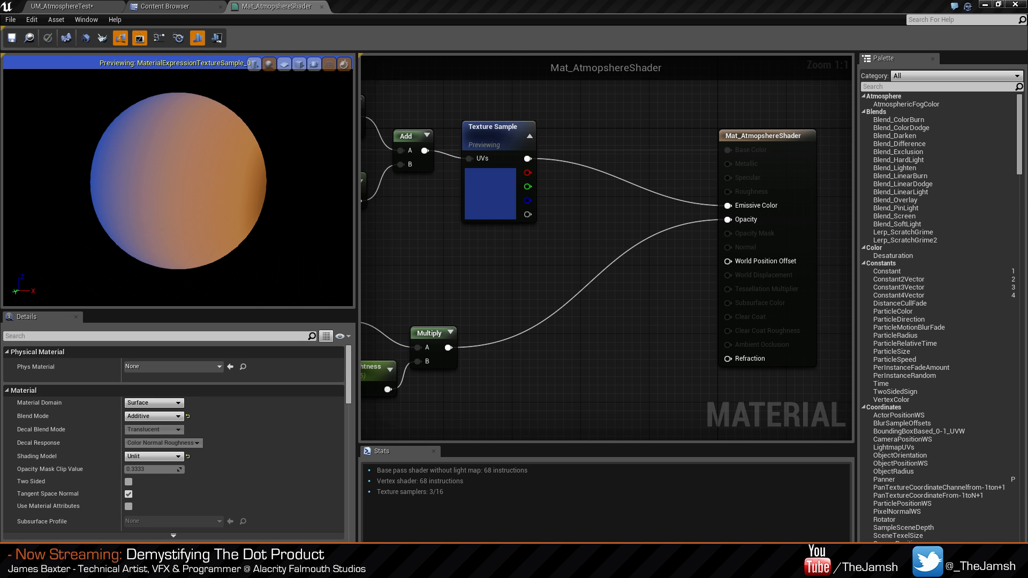
right_drag(430, 282, 601, 269)
drag(214, 182, 109, 184)
drag(246, 222, 271, 222)
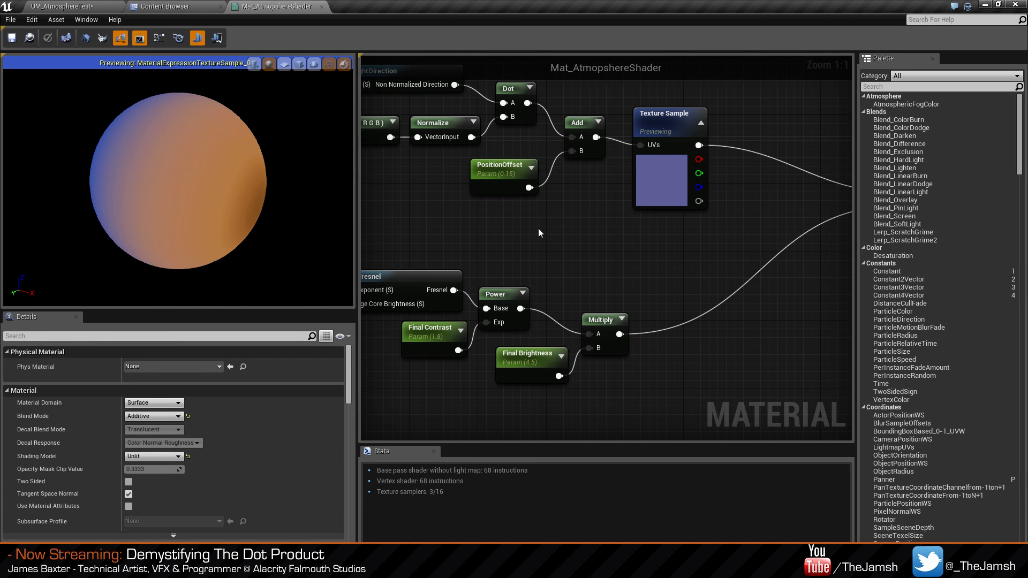
right_drag(538, 229, 577, 240)
Close the Mat_AtmopshereShader editor and bring the whole BP_AtmoTest sphere into view in the UM_AtmosphereTest level.
click(322, 7)
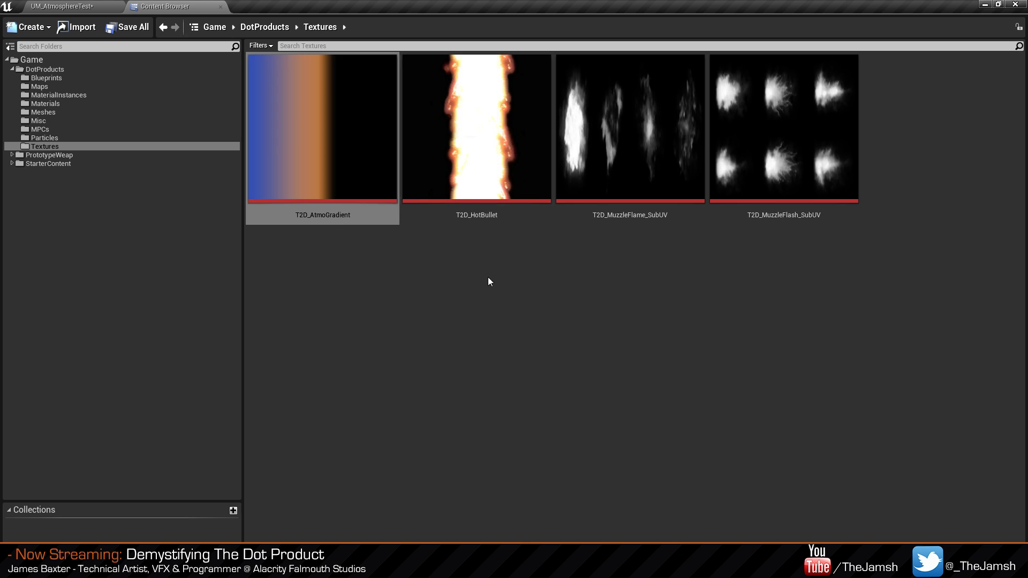
click(112, 8)
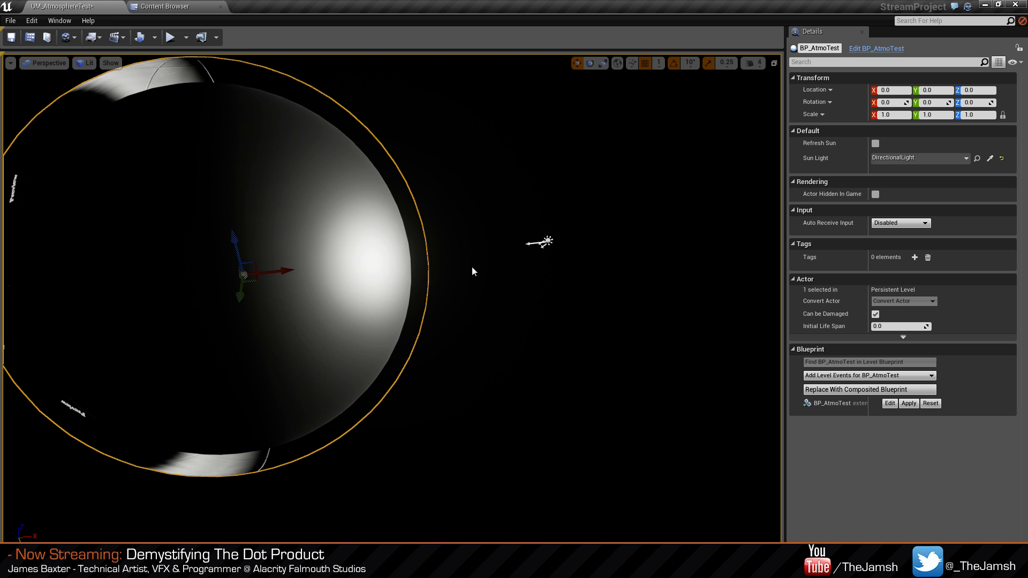
right_drag(473, 271, 419, 244)
key(w)
key(s)
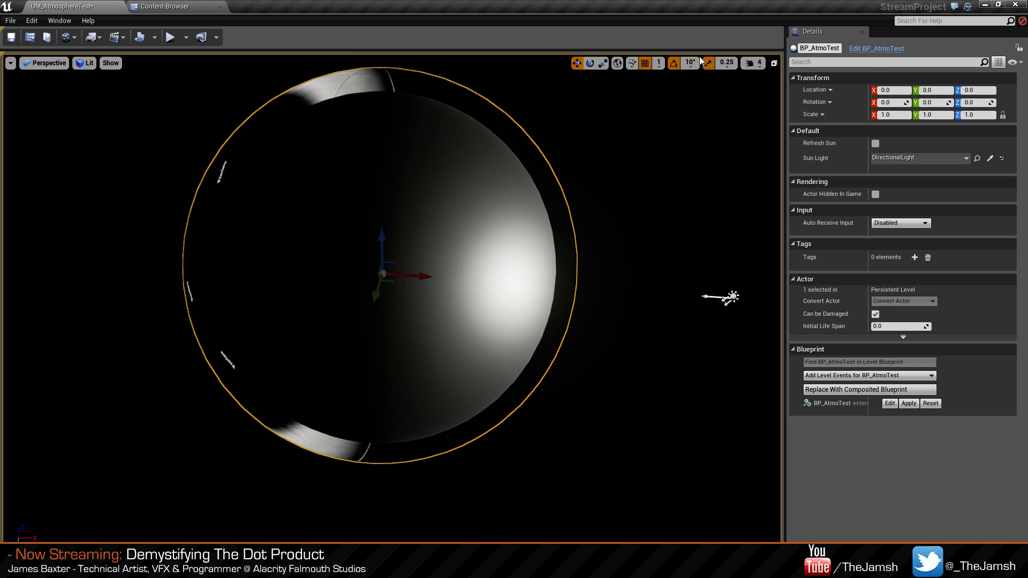
Open the BP_AtmoTest blueprint's components and add one material element to the AtmoMesh component.
click(883, 49)
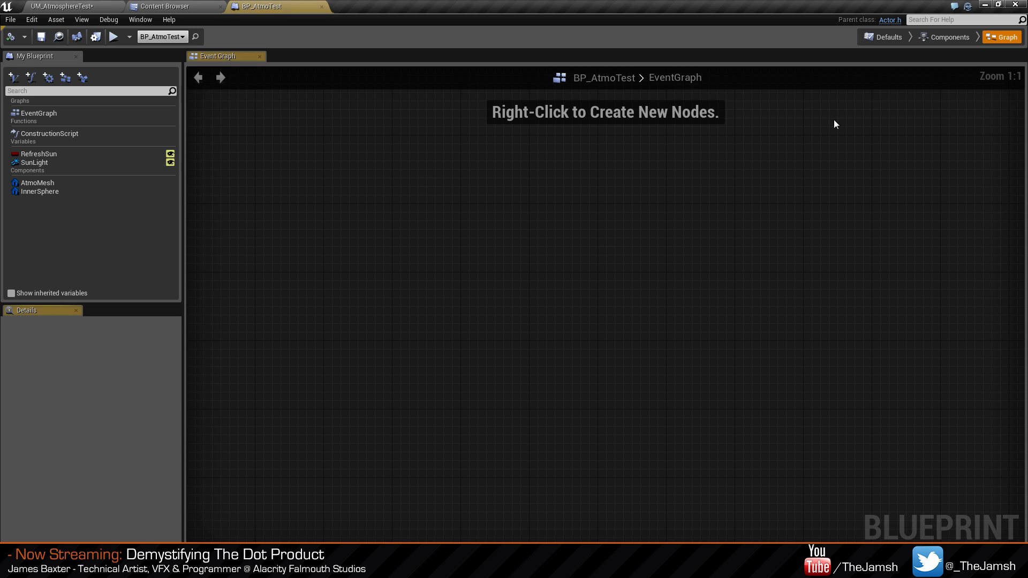
click(943, 38)
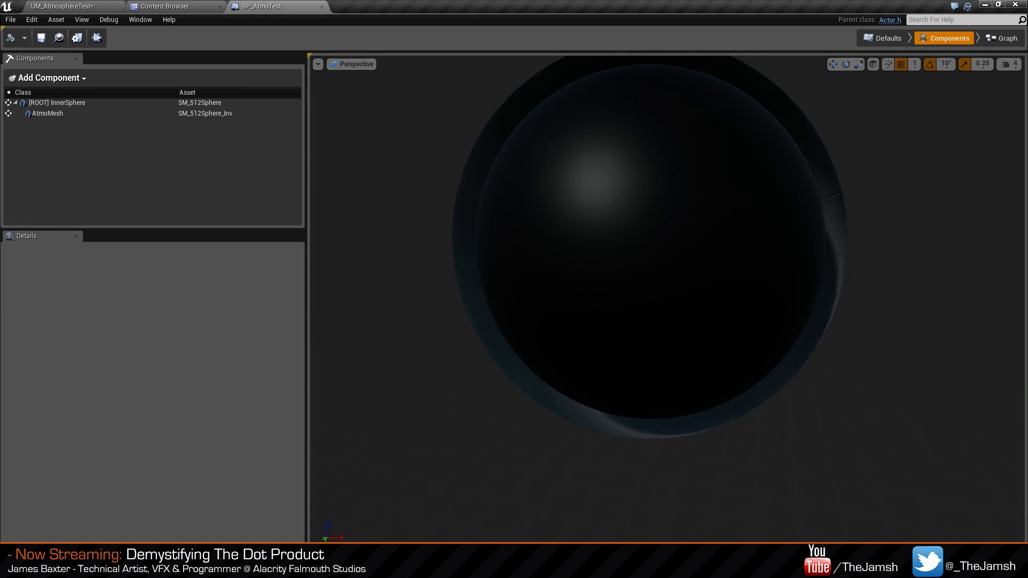
click(94, 115)
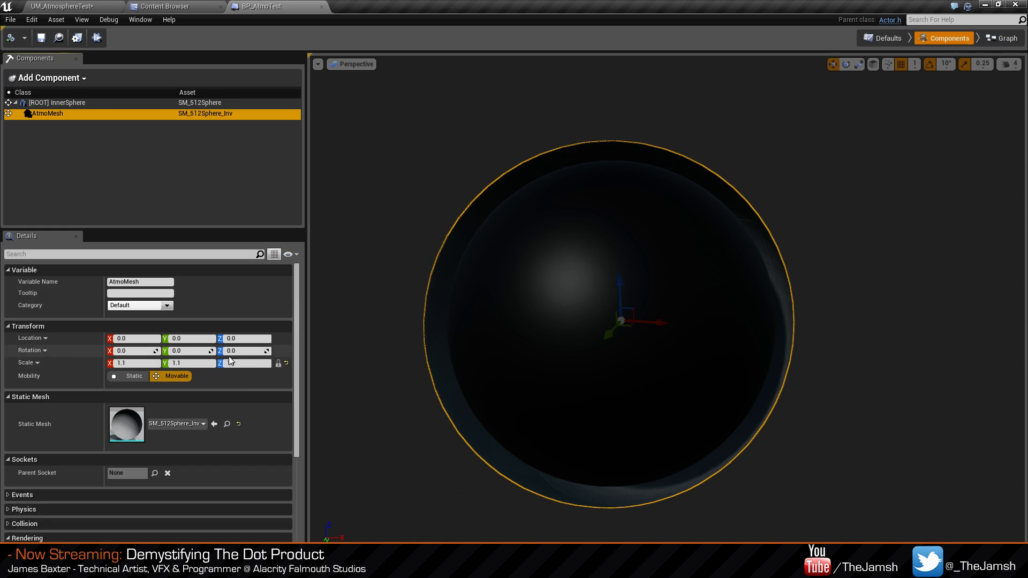
scroll(164, 434, down, 5)
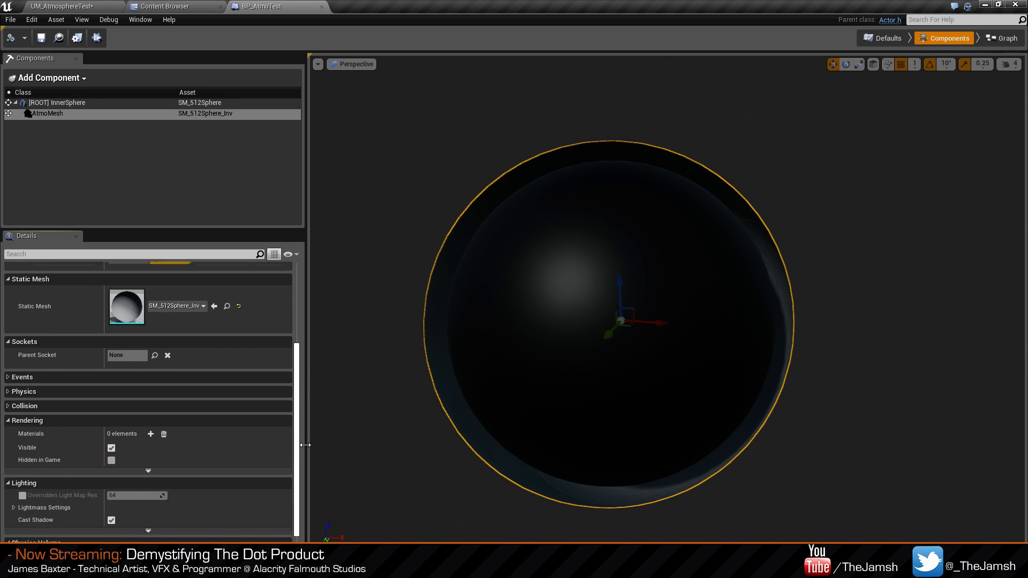
click(150, 426)
click(171, 456)
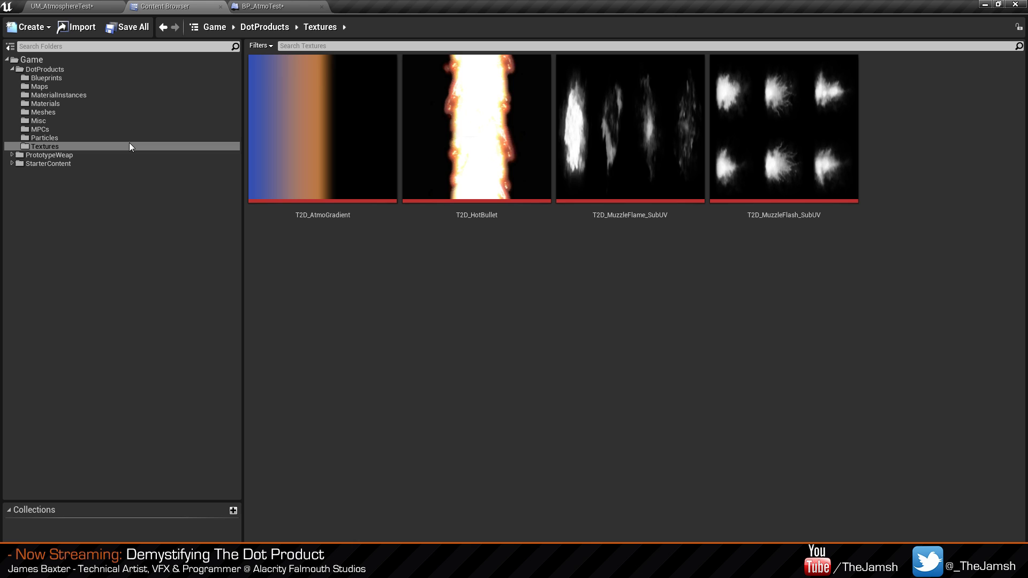
Create a material instance named MInst_Atmosphere in the MaterialInstances folder.
click(74, 96)
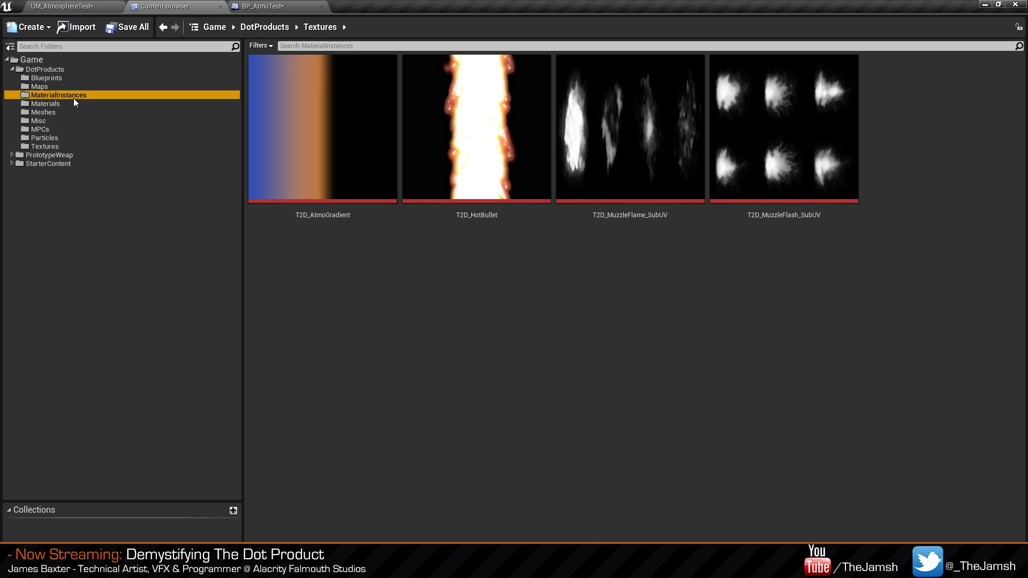
right_click(605, 214)
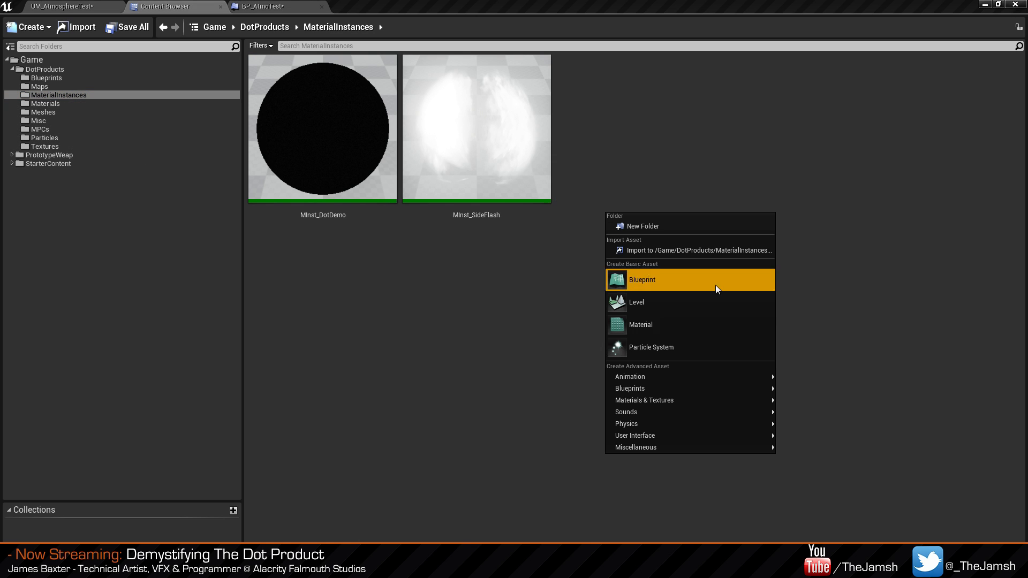
mouse_move(743, 402)
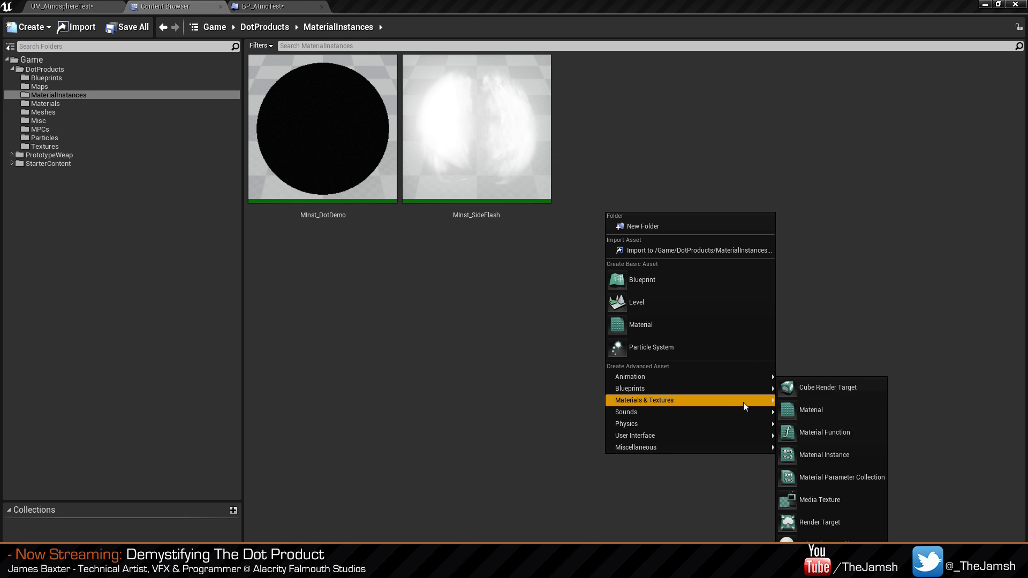
click(836, 452)
text(MInst_Atm)
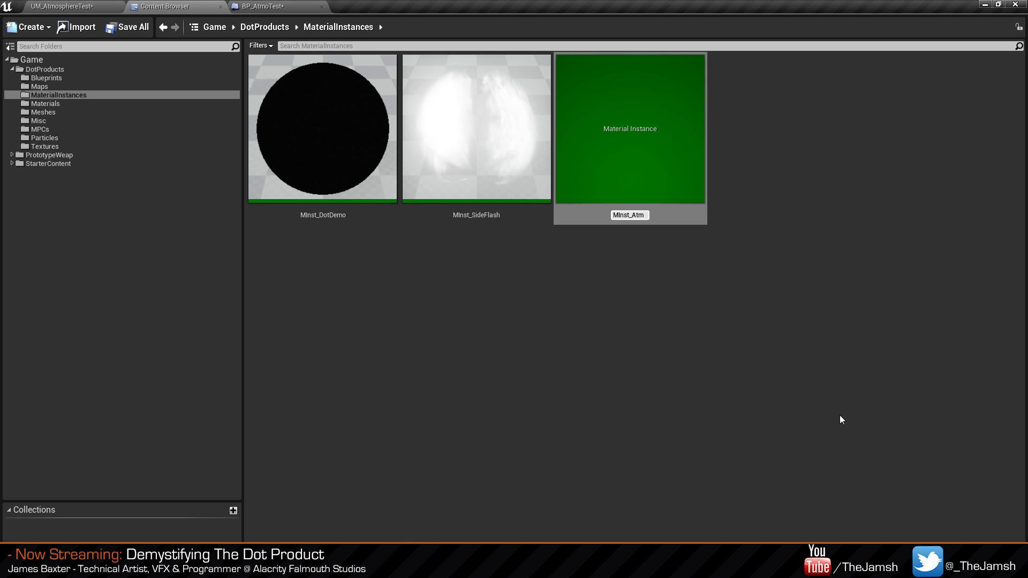
text(osphere)
key(Return)
click(678, 259)
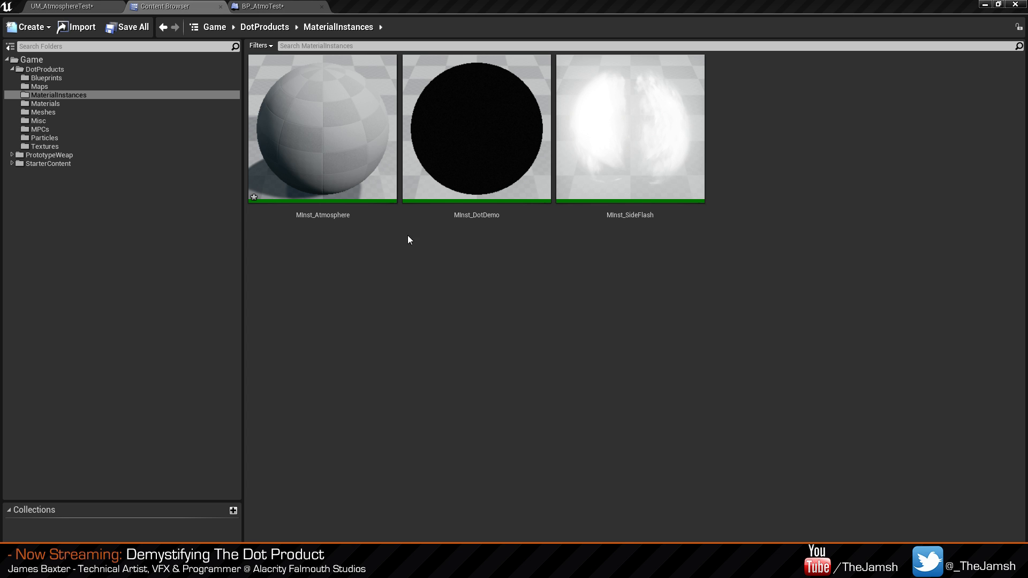
Open the MInst_Atmosphere material instance for editing.
click(291, 98)
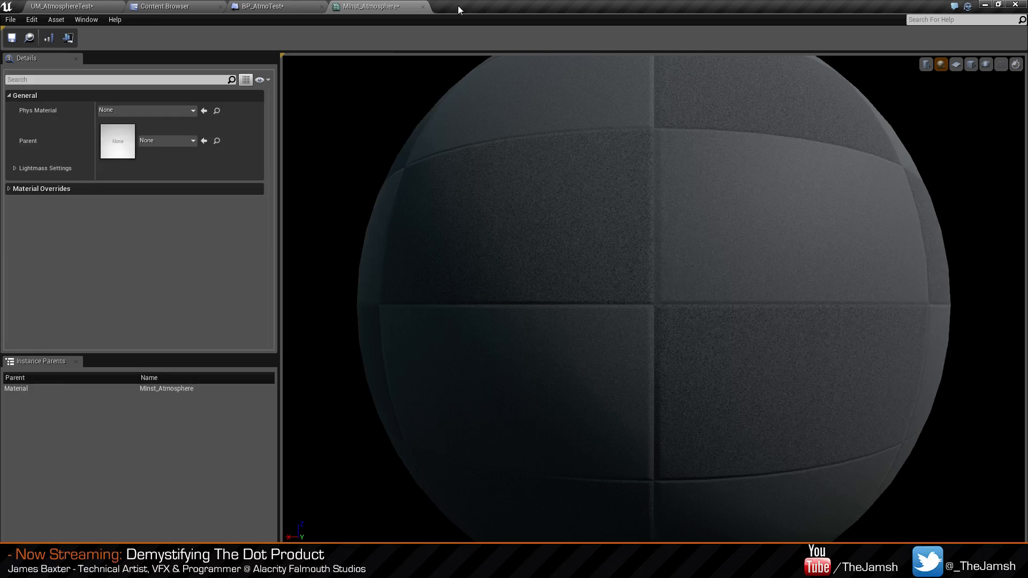
click(298, 4)
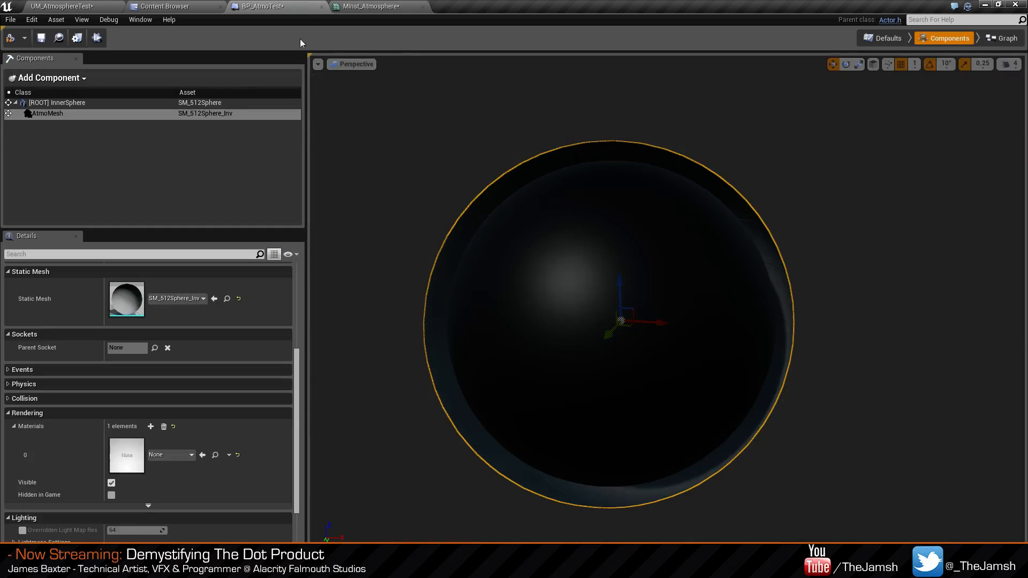
click(387, 6)
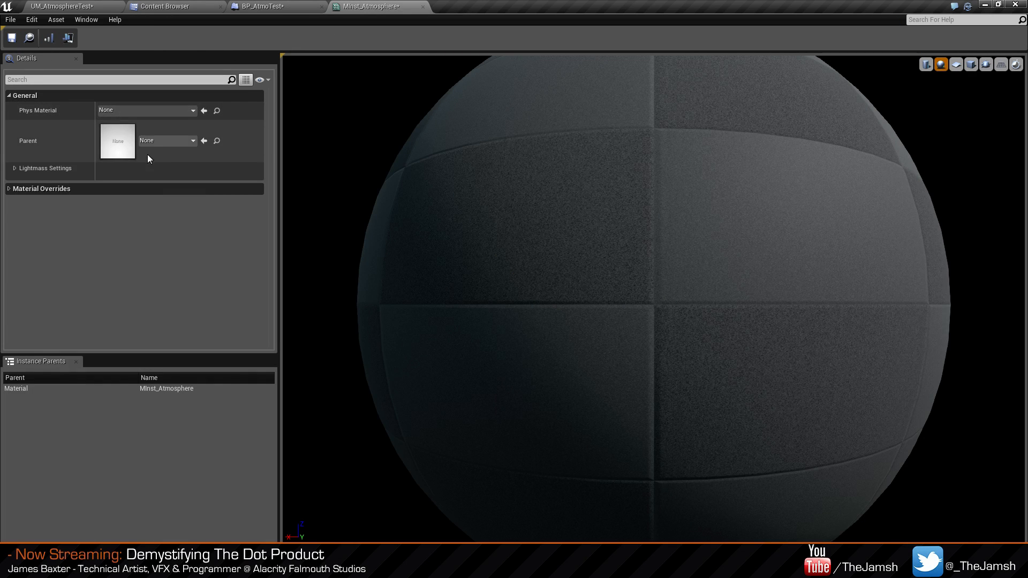
Try to set the instance's parent by searching the assets for "atmos" and choosing MInst_Atmosphere.
click(165, 145)
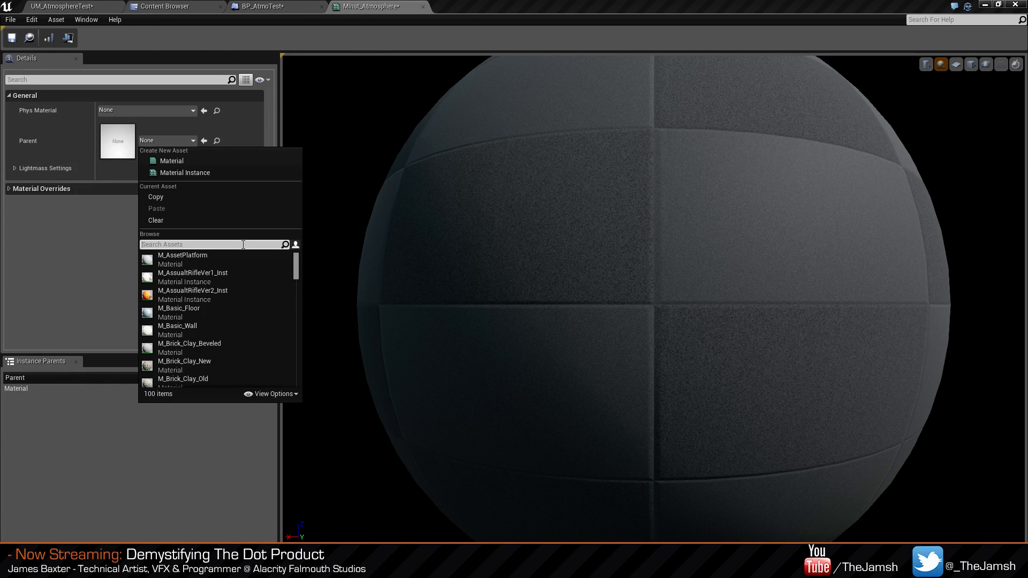
text(atmos)
click(210, 263)
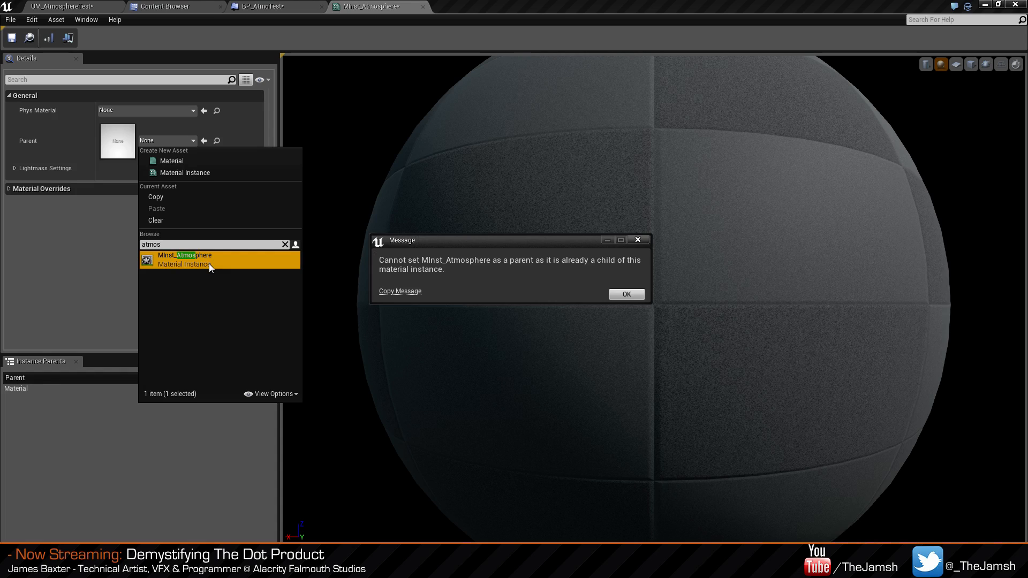
click(640, 297)
Assign Mat_AtmopshereShader from the Materials folder as the parent of MInst_Atmosphere.
click(278, 5)
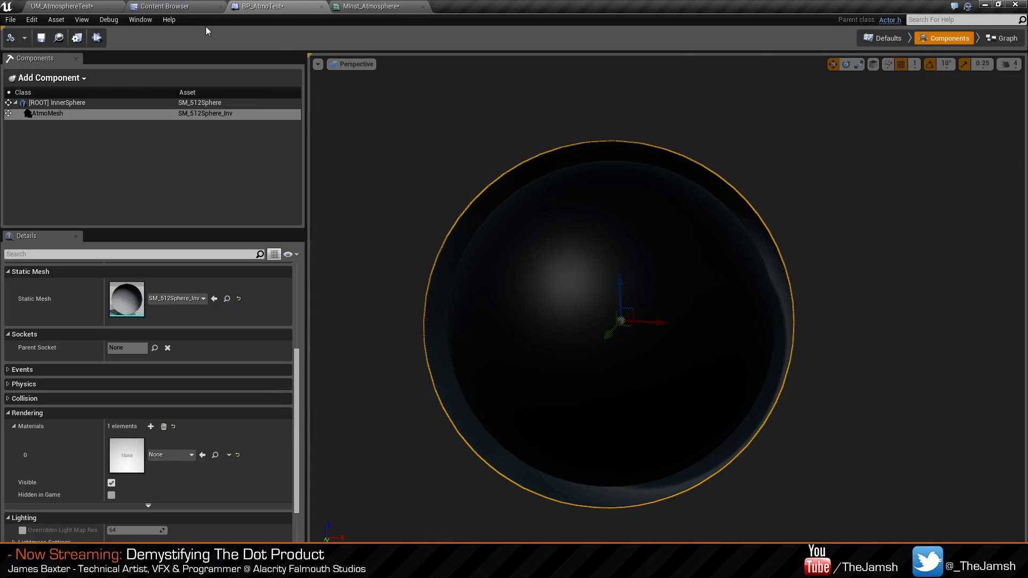
click(188, 7)
click(56, 105)
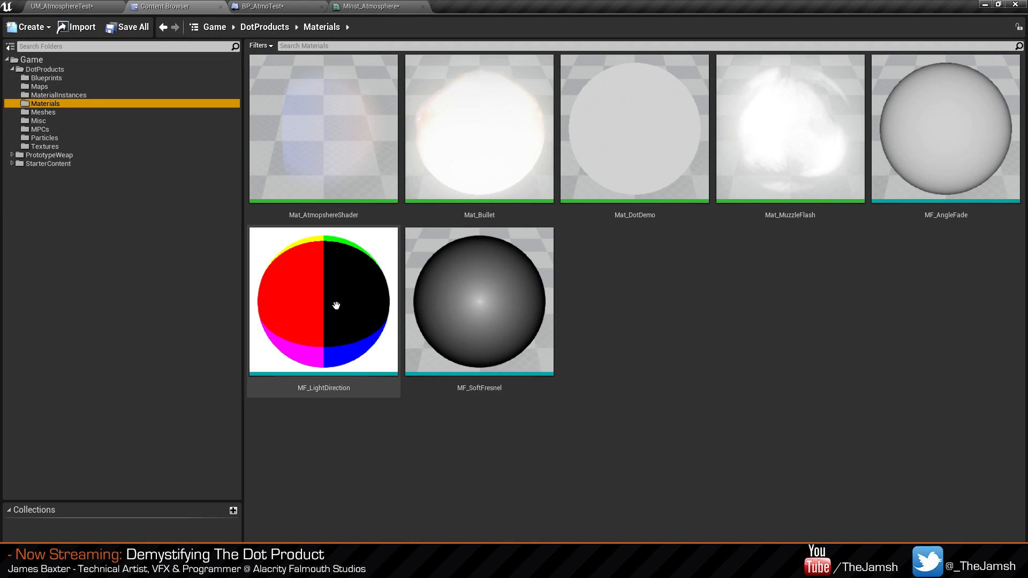
click(356, 170)
click(361, 6)
click(204, 141)
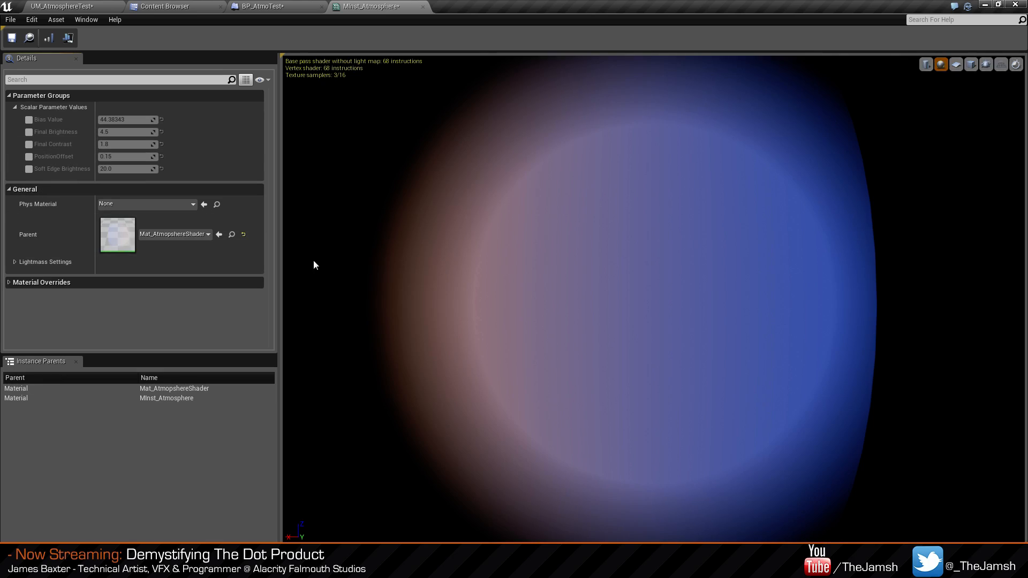
Examine the atmosphere gradient on the preview sphere from several angles and distances.
scroll(712, 305, down, 5)
scroll(712, 304, up, 2)
drag(712, 305, 883, 316)
drag(644, 311, 749, 314)
scroll(672, 251, up, 1)
scroll(672, 251, up, 1)
scroll(671, 251, down, 1)
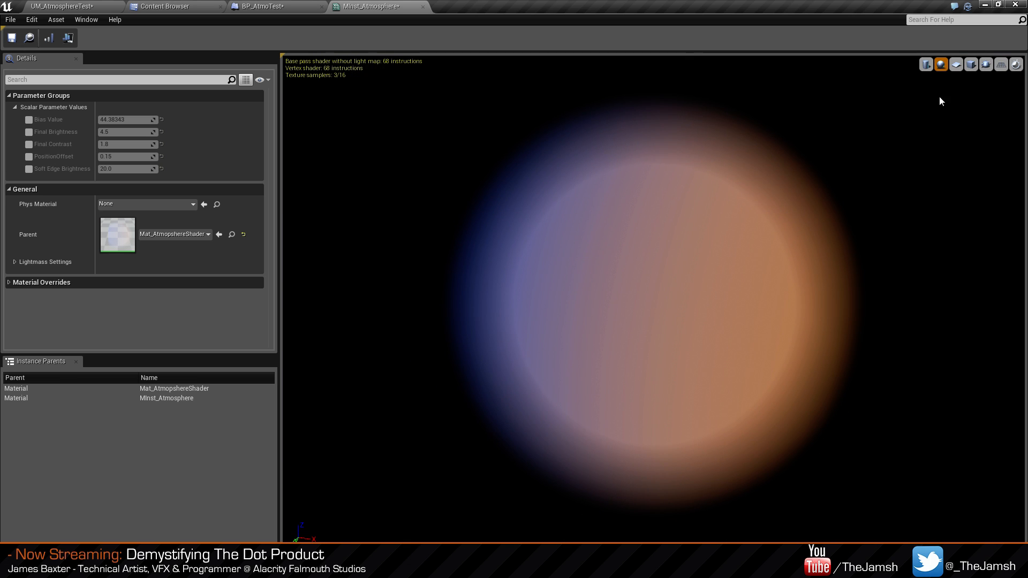
Compare the atmosphere material on the other preview shapes, including the cube, and return to the sphere.
click(925, 64)
drag(739, 278, 844, 105)
click(971, 64)
drag(958, 78, 936, 5)
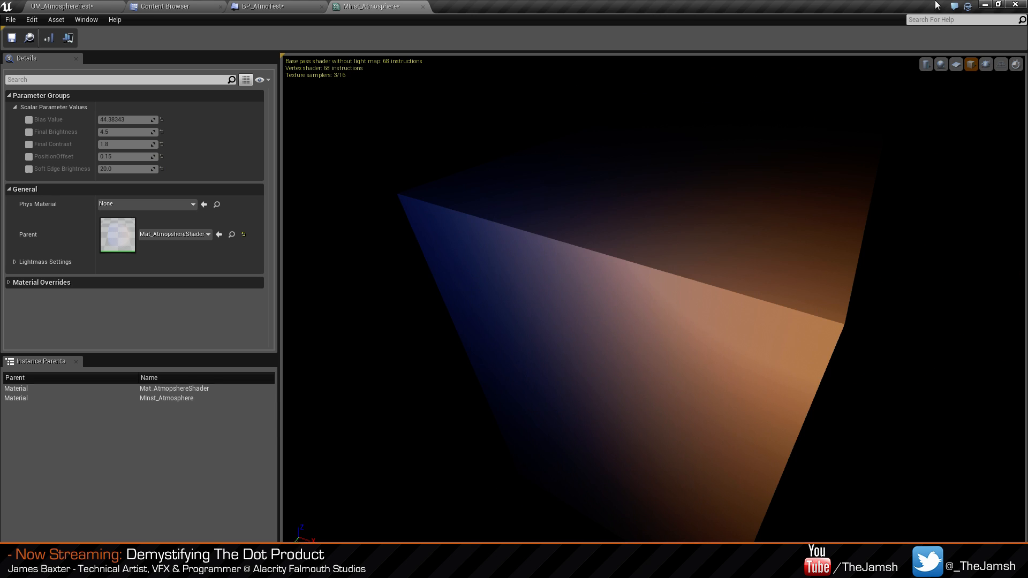
click(985, 65)
click(620, 293)
click(955, 64)
click(941, 64)
Inspect how the color gradient and soft edge change as the view travels around the preview sphere.
mouse_move(692, 307)
mouse_down()
mouse_move(749, 306)
mouse_move(692, 306)
mouse_up()
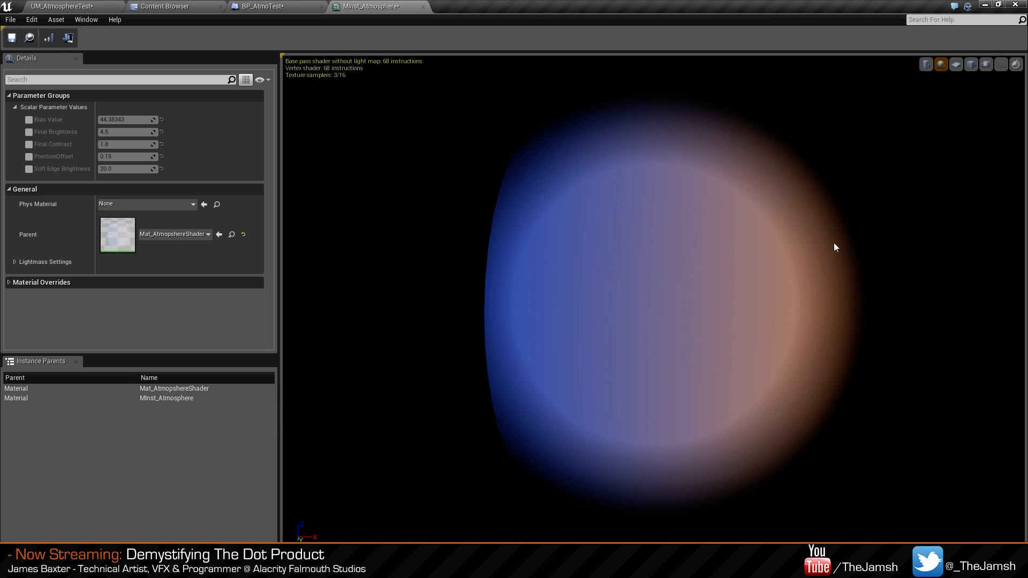
drag(732, 291, 825, 278)
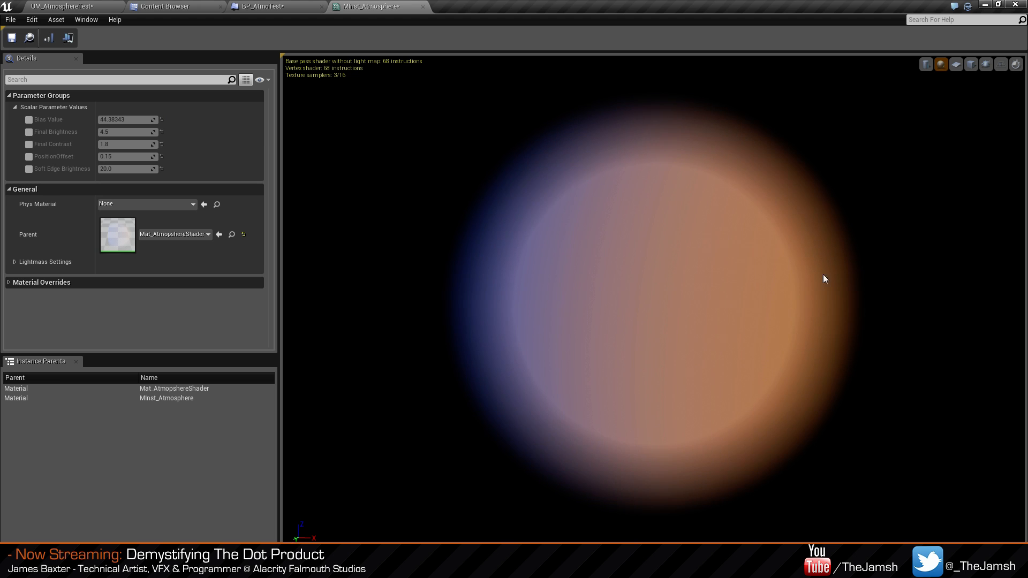
drag(912, 301, 856, 301)
drag(675, 281, 833, 270)
right_drag(834, 270, 835, 284)
drag(835, 284, 929, 277)
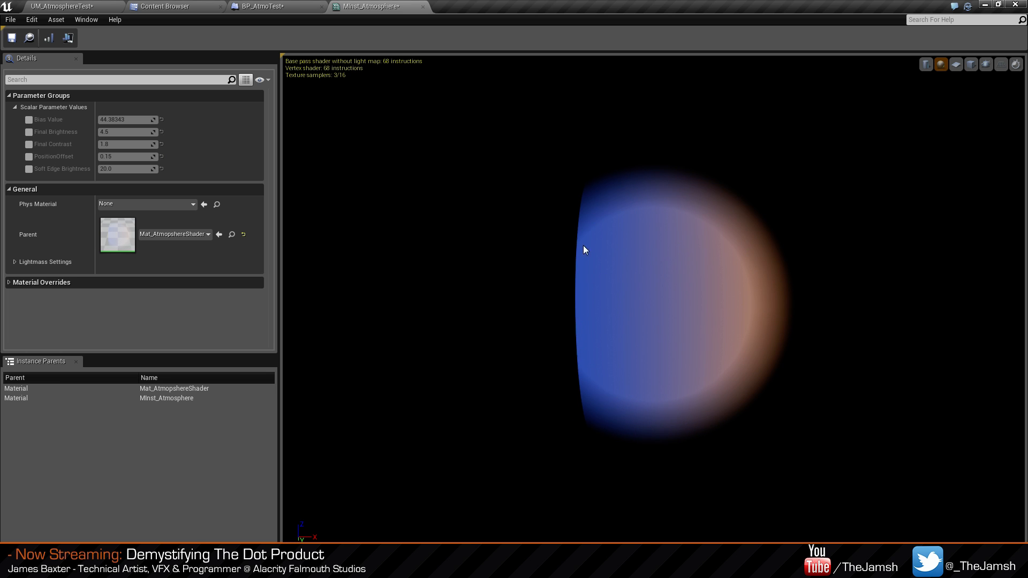
drag(738, 300, 772, 306)
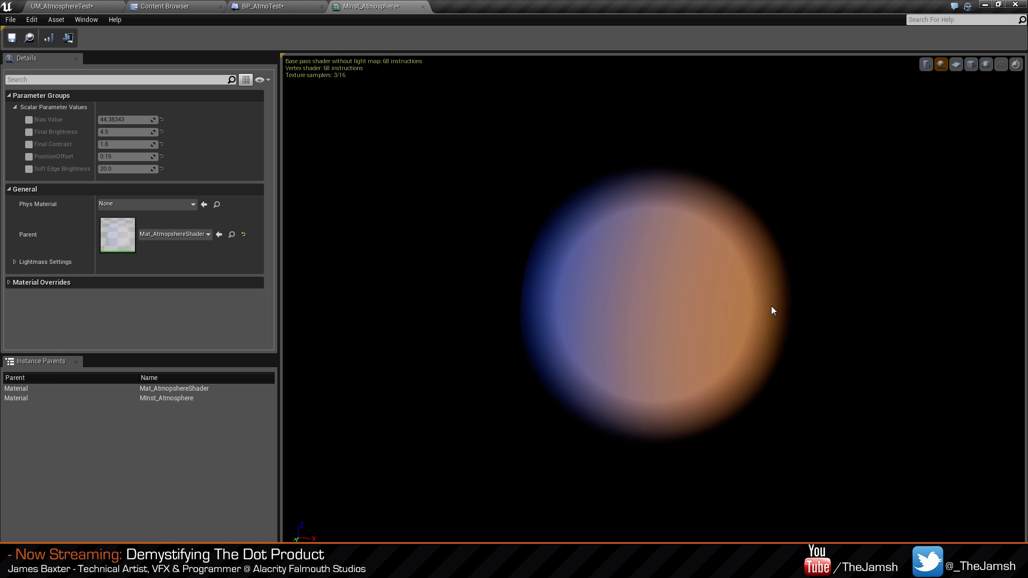
right_drag(771, 306, 750, 262)
Enable the overrides for Bias Value, Final Brightness, Final Contrast, PositionOffset and Soft Edge Brightness.
click(29, 157)
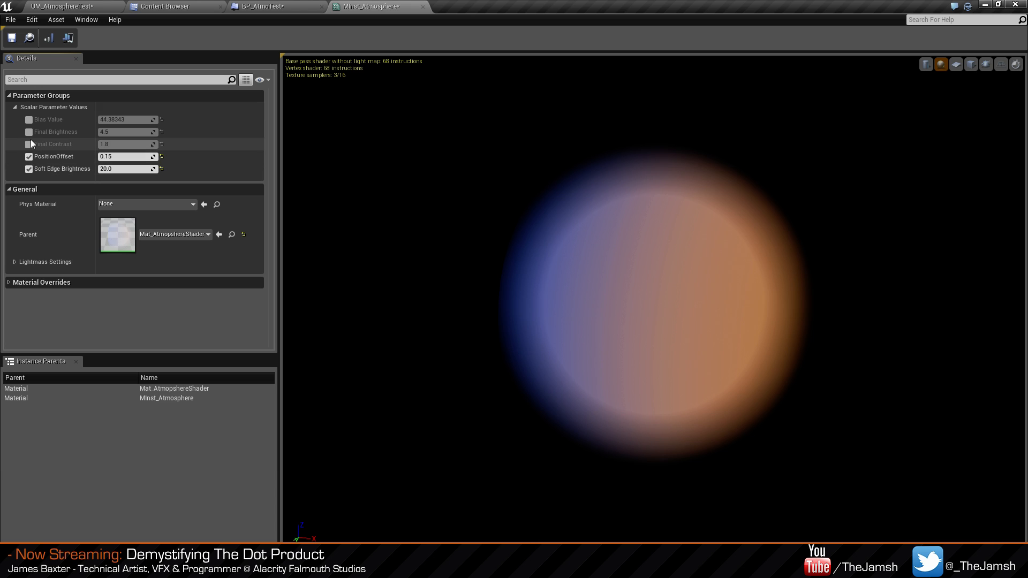
click(29, 144)
click(29, 120)
click(29, 132)
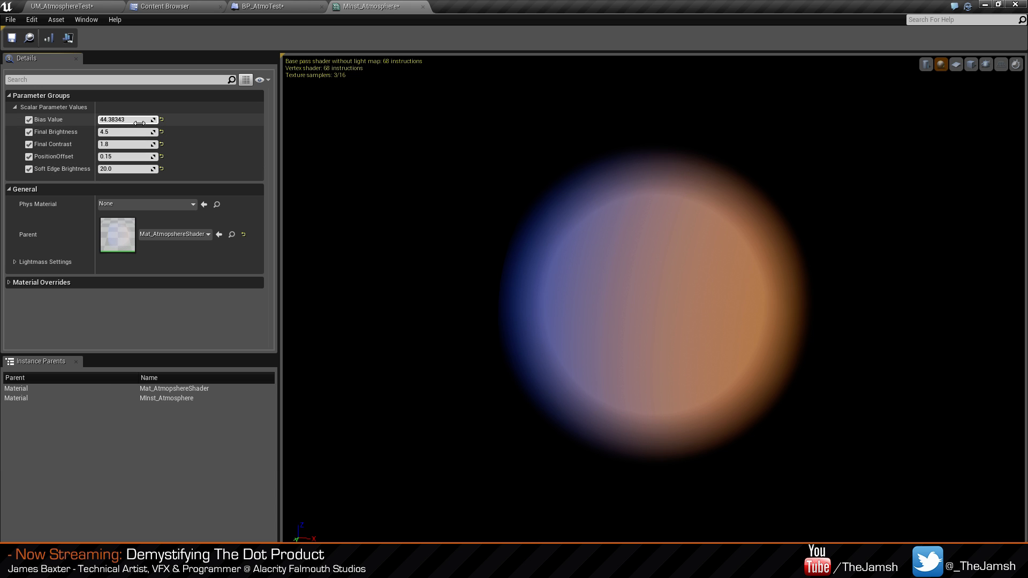
Set Bias Value to about 38.33, Final Brightness 4.38, Final Contrast 2.19 and PositionOffset -0.018, and check the preview sphere.
drag(142, 119, 138, 156)
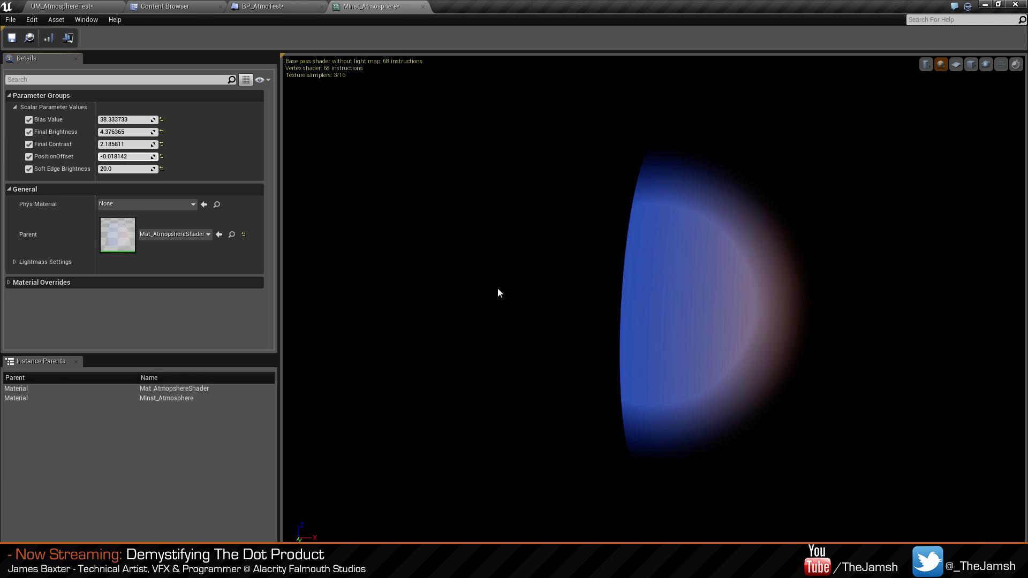
drag(497, 292, 533, 286)
drag(637, 297, 643, 300)
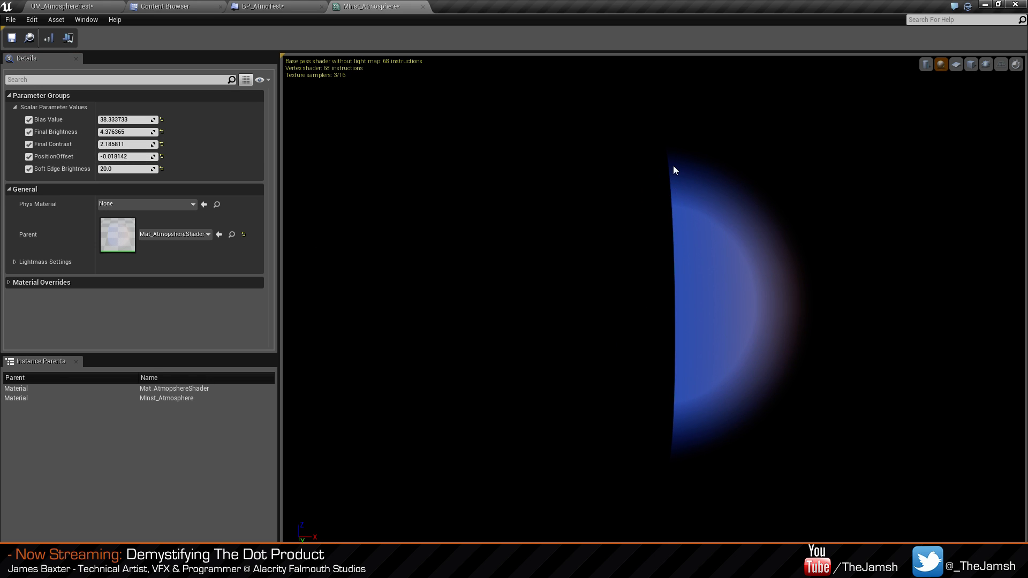
Set Bias Value to about 27.42, Final Brightness 38.02, Final Contrast 2.36, PositionOffset 0.486 and Soft Edge Brightness 20.87.
drag(137, 157, 128, 120)
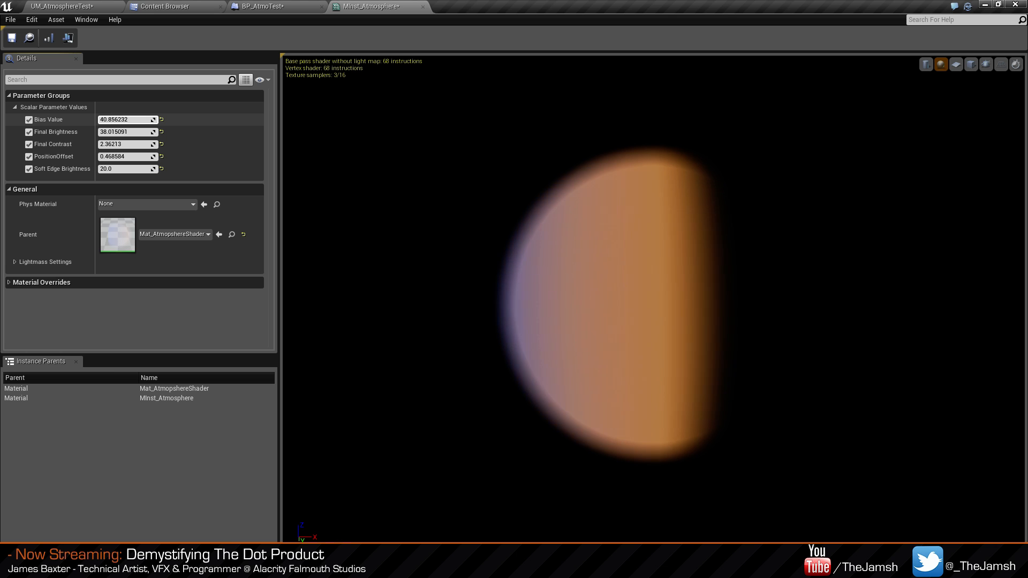
drag(129, 167, 130, 157)
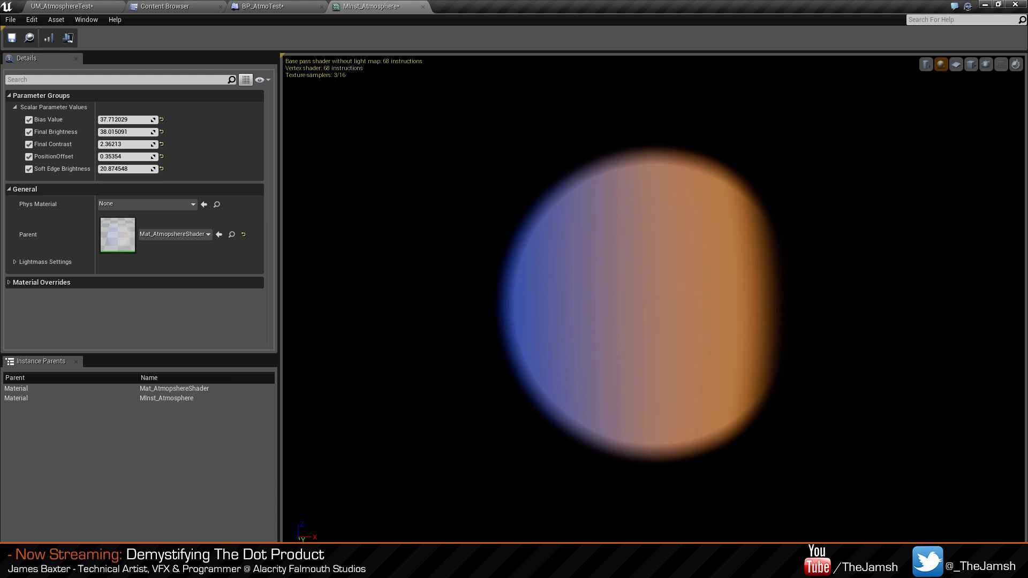
drag(139, 157, 141, 157)
drag(128, 120, 118, 119)
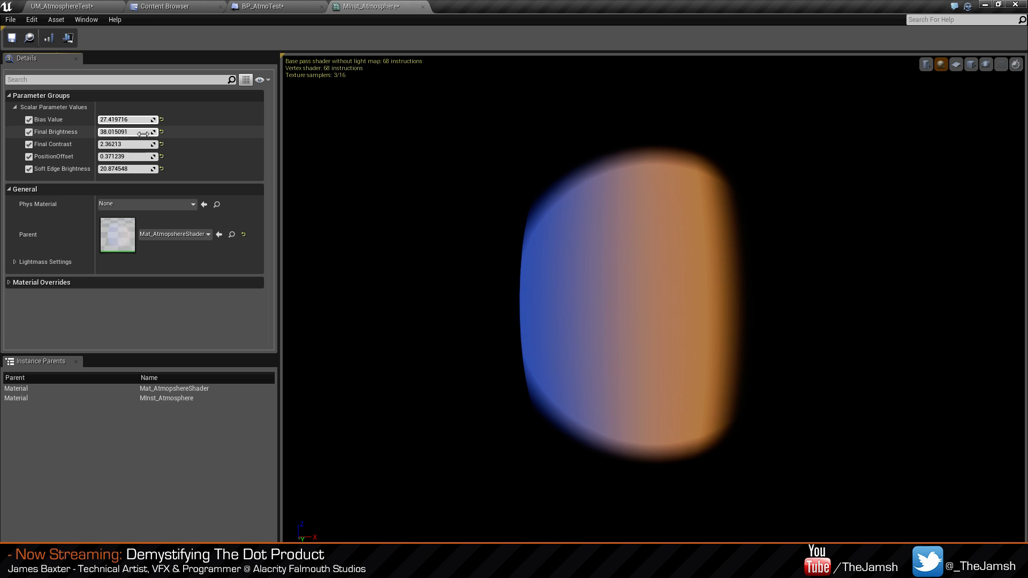
drag(145, 157, 157, 157)
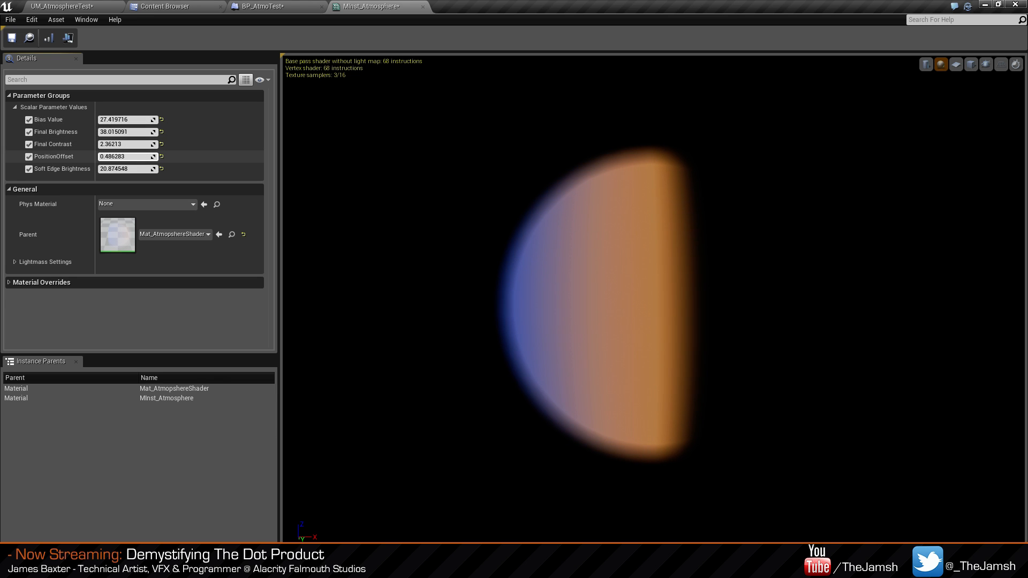
Check the preview sphere from the other side, set Final Contrast to about 2.58 and save the material instance.
drag(686, 394, 905, 394)
drag(760, 394, 600, 367)
drag(301, 365, 290, 366)
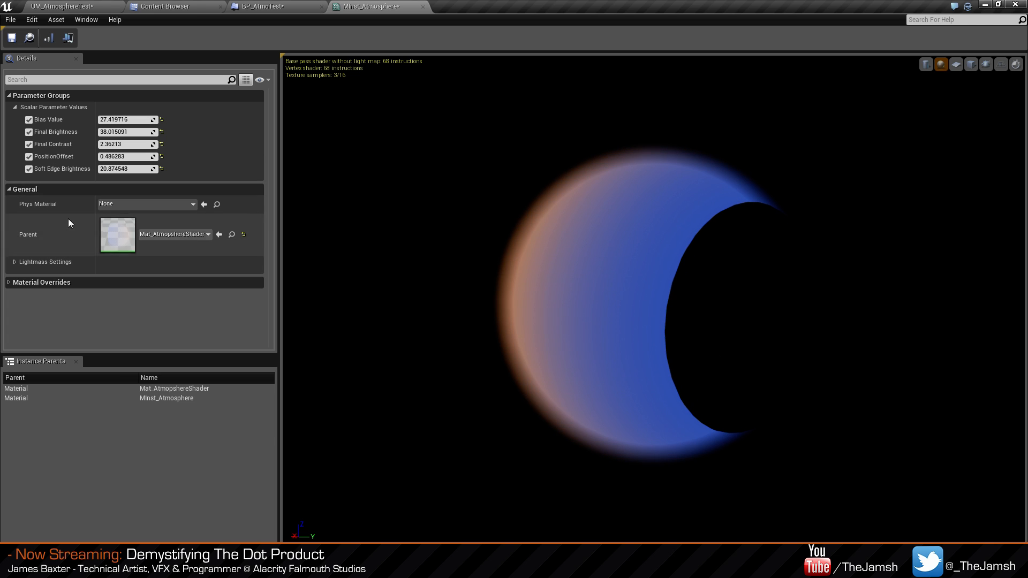
drag(124, 144, 139, 144)
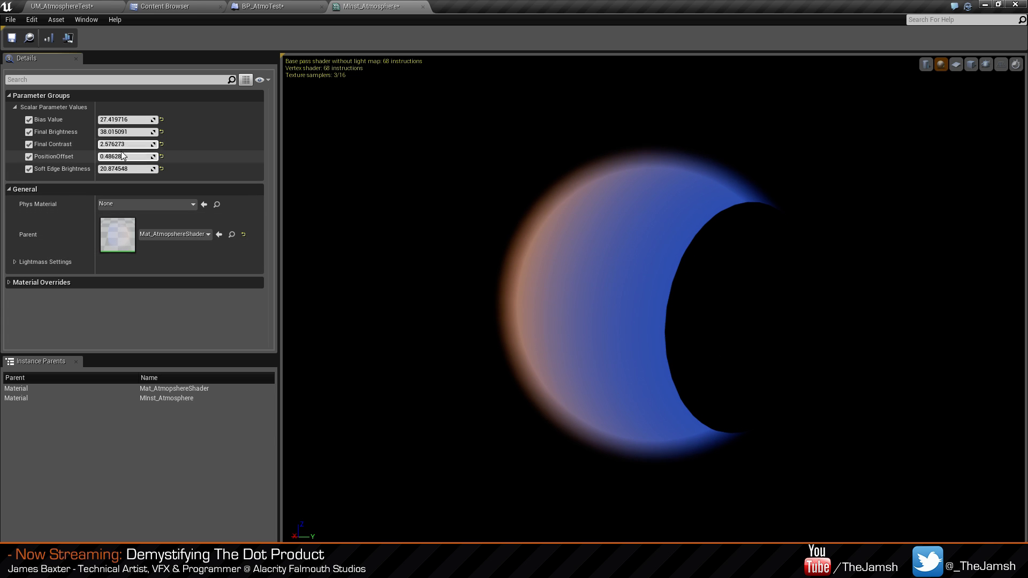
click(11, 38)
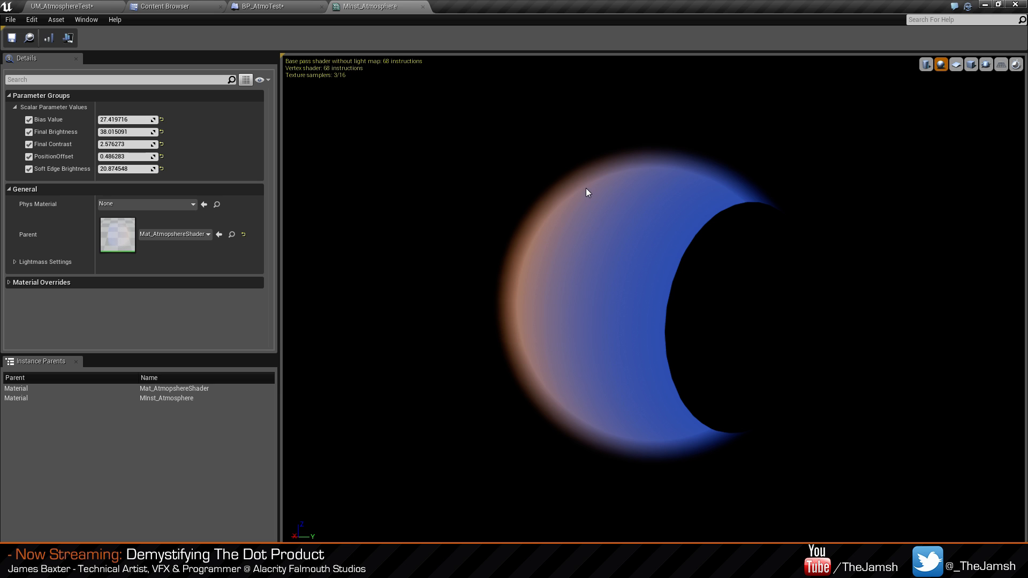
Assign MInst_Atmosphere to AtmoMesh's material element 0, compile the BP_AtmoTest blueprint and close its editor.
click(240, 5)
click(171, 454)
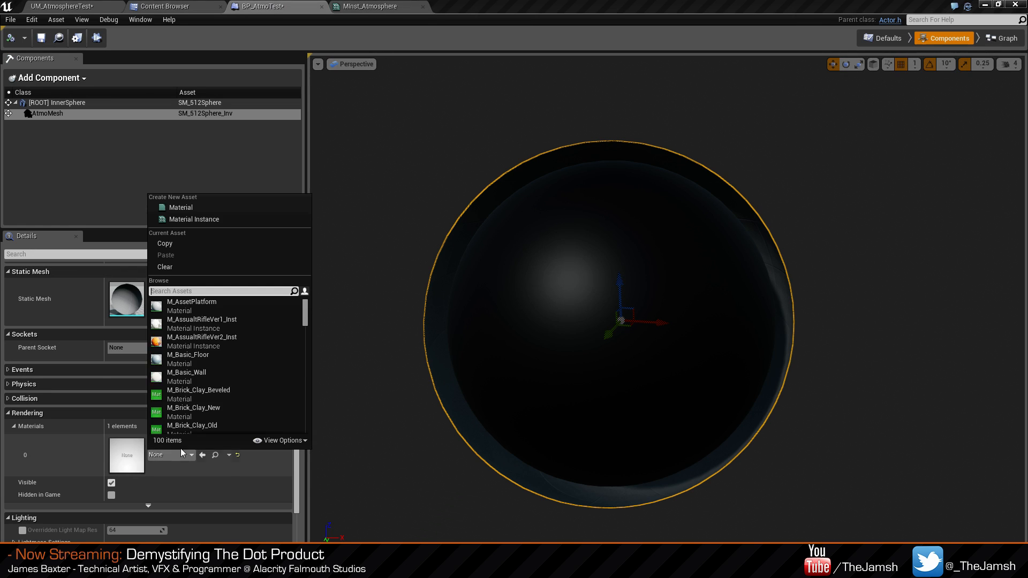
text(minst)
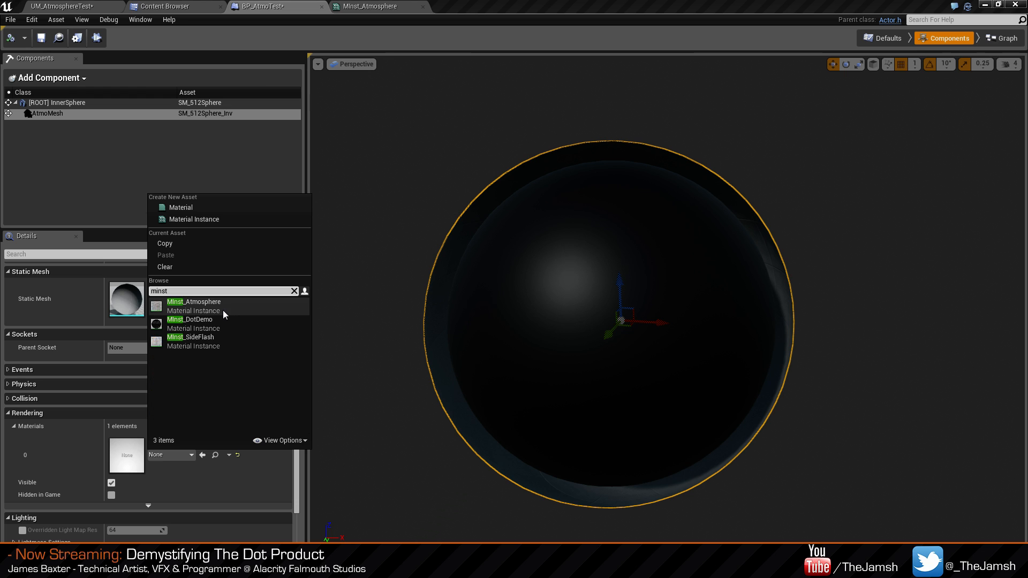
click(222, 312)
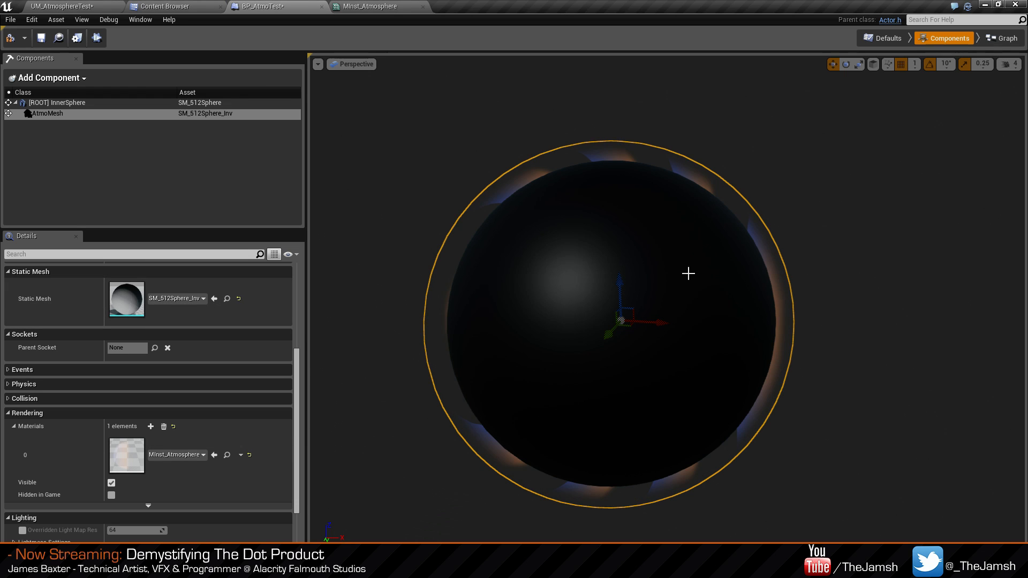
click(10, 39)
click(321, 7)
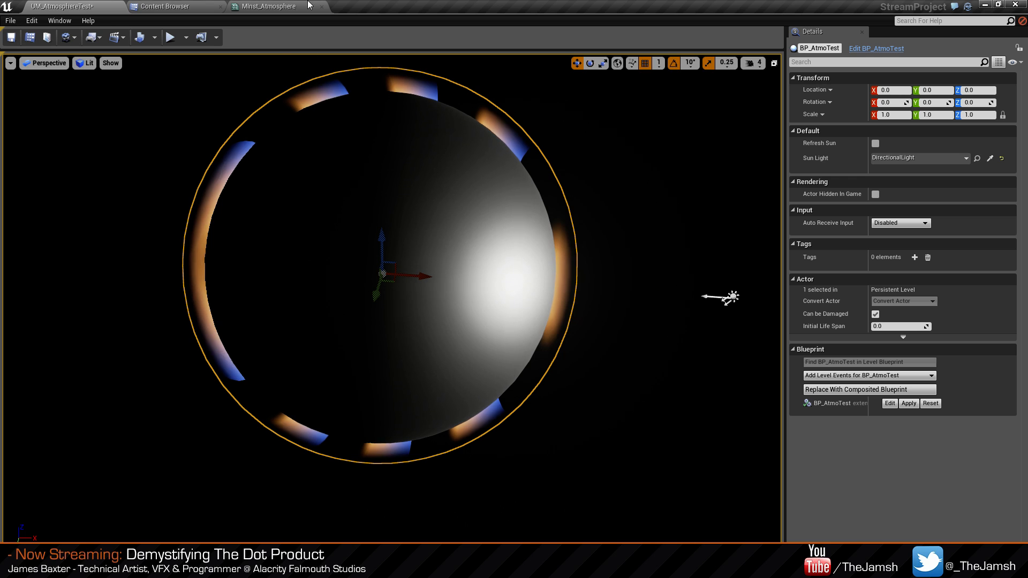
Detach the MInst_Atmosphere editor into its own window and trigger Refresh Sun on the BP_AtmoTest actor.
click(310, 6)
drag(517, 131, 688, 149)
key(super+Right)
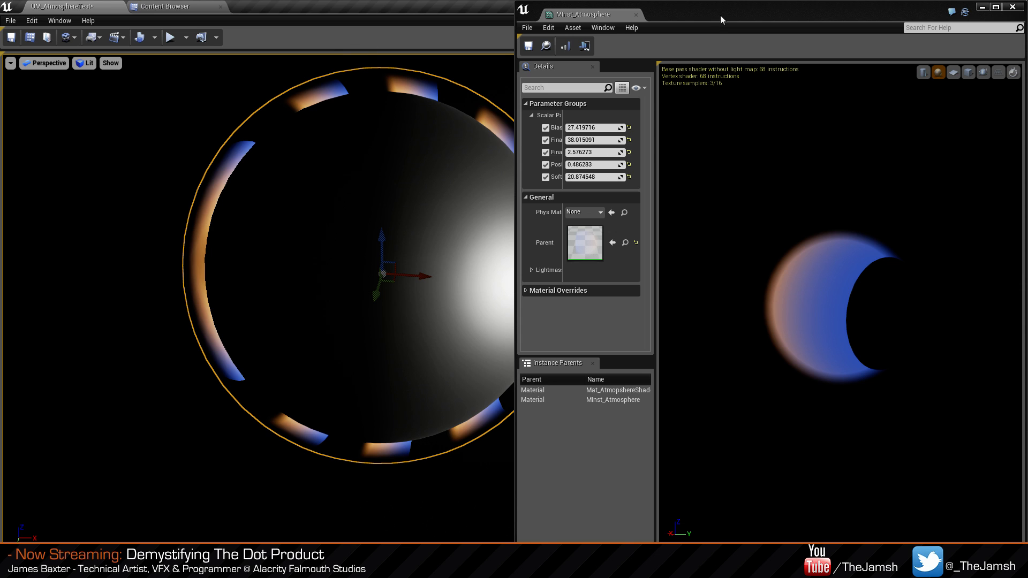
drag(721, 16, 343, 267)
click(876, 145)
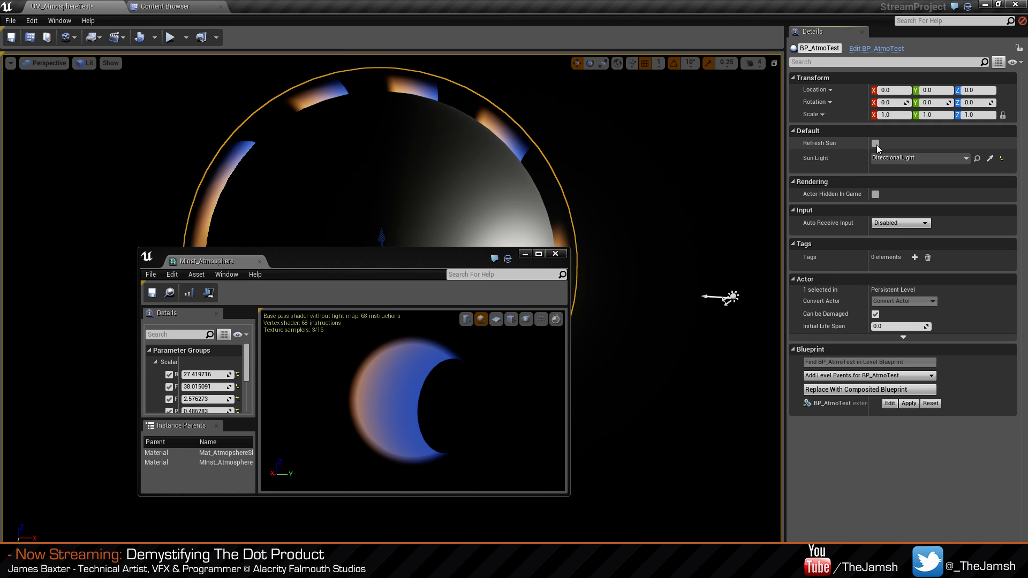
Place the MInst_Atmosphere window beside the level viewport at half-screen width and bring the whole BP_AtmoTest sphere into view.
drag(435, 268, 797, 1)
drag(593, 21, 689, 155)
key(super+Right)
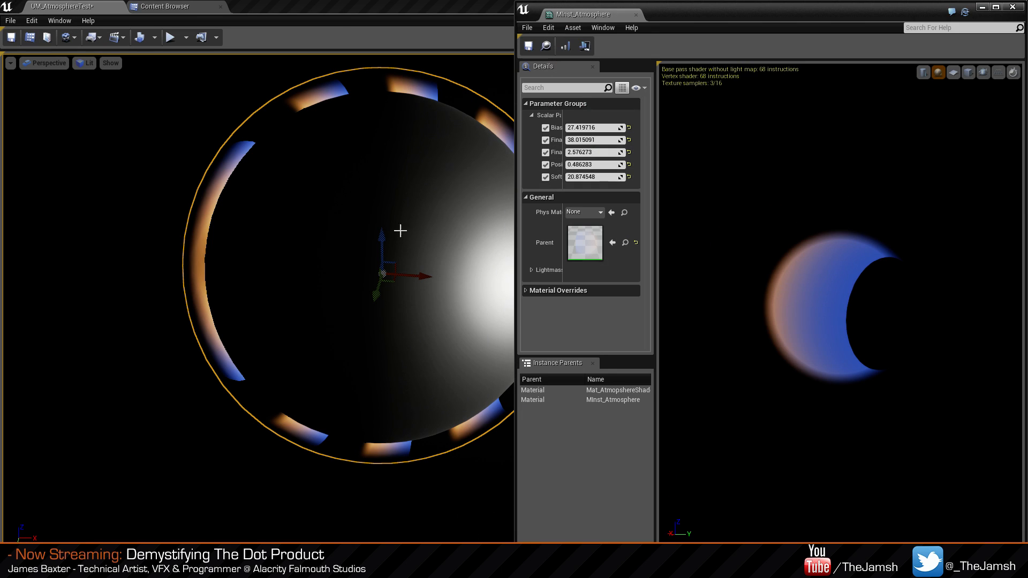
right_drag(400, 231, 453, 225)
Set Bias Value to about 134.1, Final Brightness 30.06, Final Contrast 2.40, PositionOffset 0.442 and Soft Edge Brightness 20.25.
mouse_move(613, 130)
mouse_down()
mouse_move(656, 129)
mouse_move(588, 154)
mouse_move(599, 154)
mouse_up()
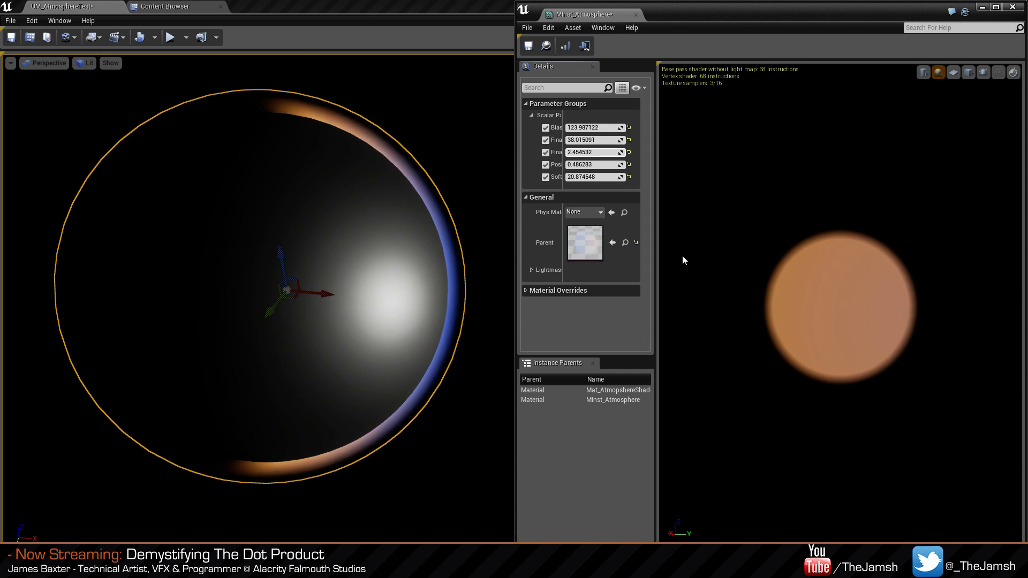
drag(655, 253, 770, 253)
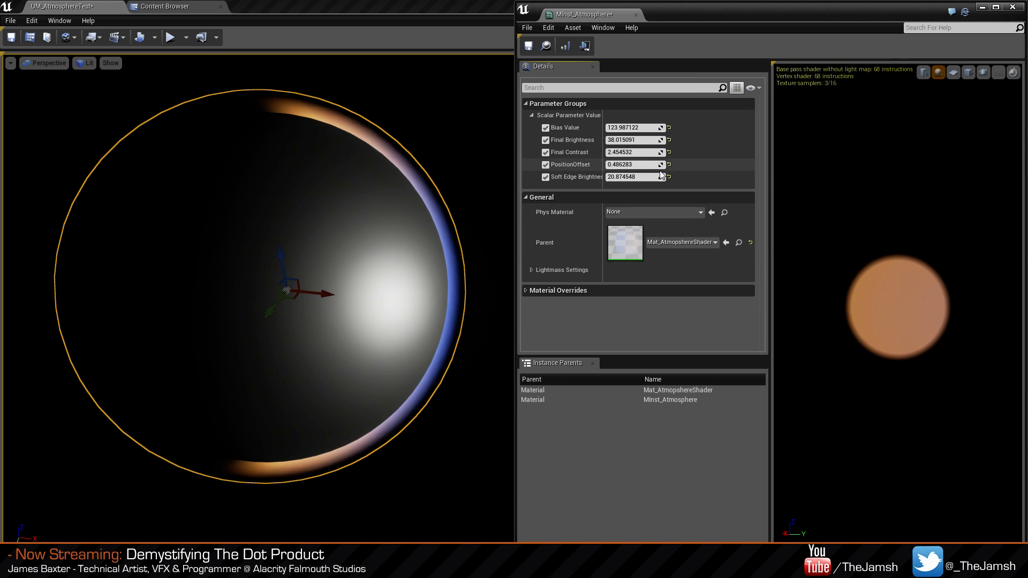
drag(632, 165, 637, 127)
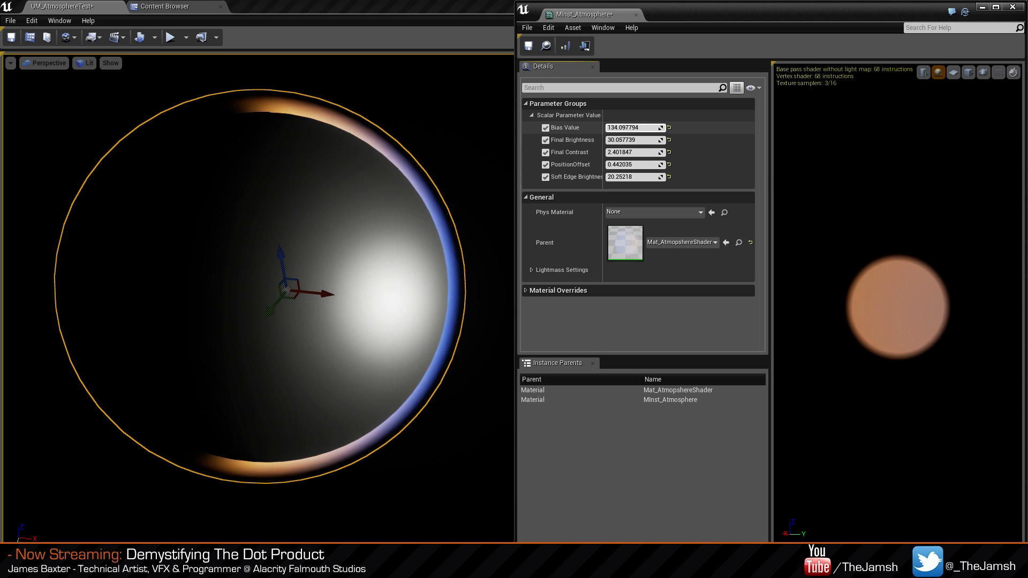
Set Bias Value to about 132.91 and PositionOffset to about 0.451, and deselect the sphere in the level.
mouse_move(650, 163)
mouse_down()
mouse_move(660, 162)
mouse_move(650, 162)
mouse_up()
click(360, 422)
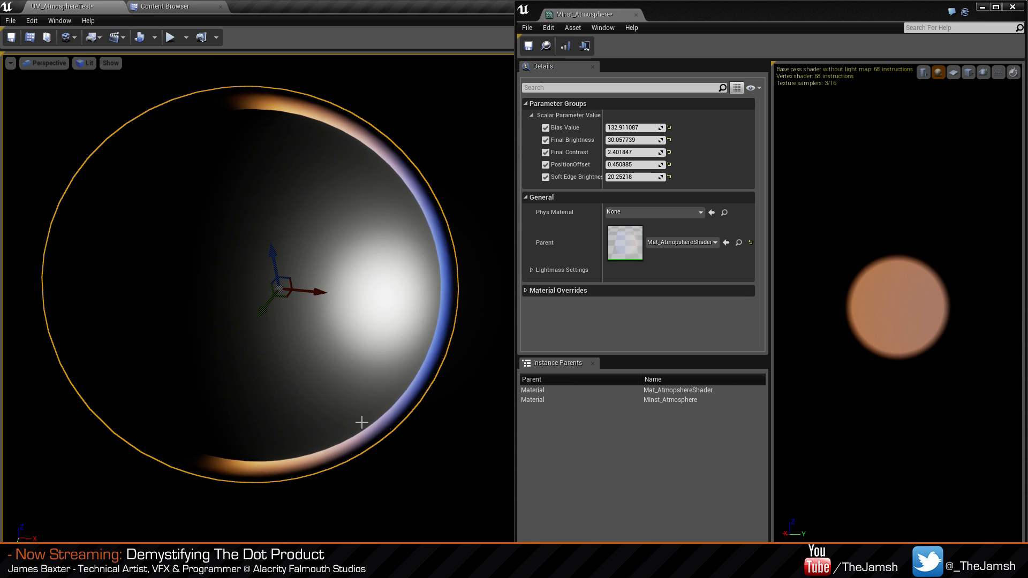
click(372, 493)
right_drag(371, 493, 307, 308)
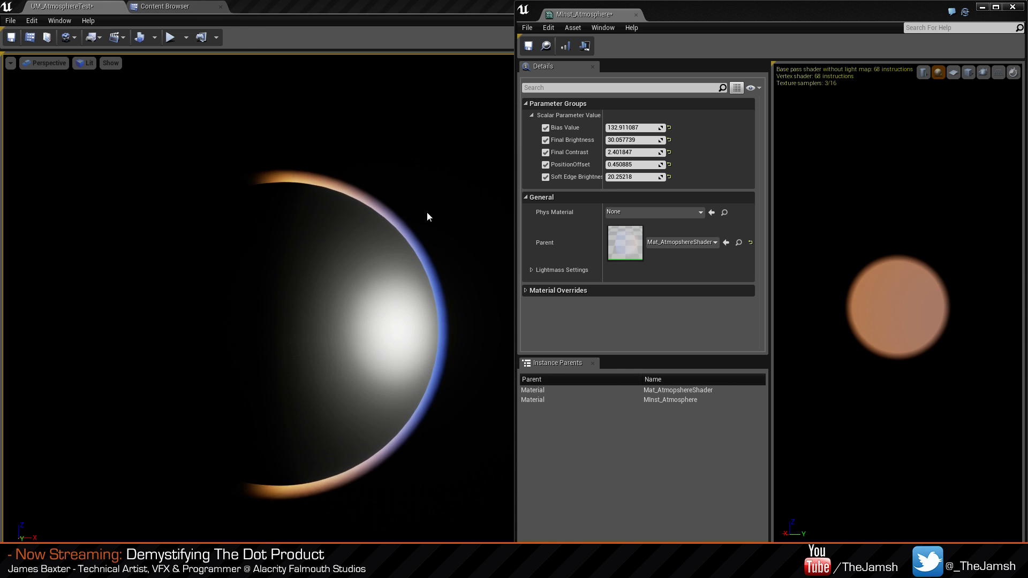
Lower Soft Edge Brightness to about 5.45 and save the MInst_Atmosphere instance.
mouse_move(644, 178)
mouse_down()
mouse_move(663, 179)
mouse_move(627, 179)
mouse_up()
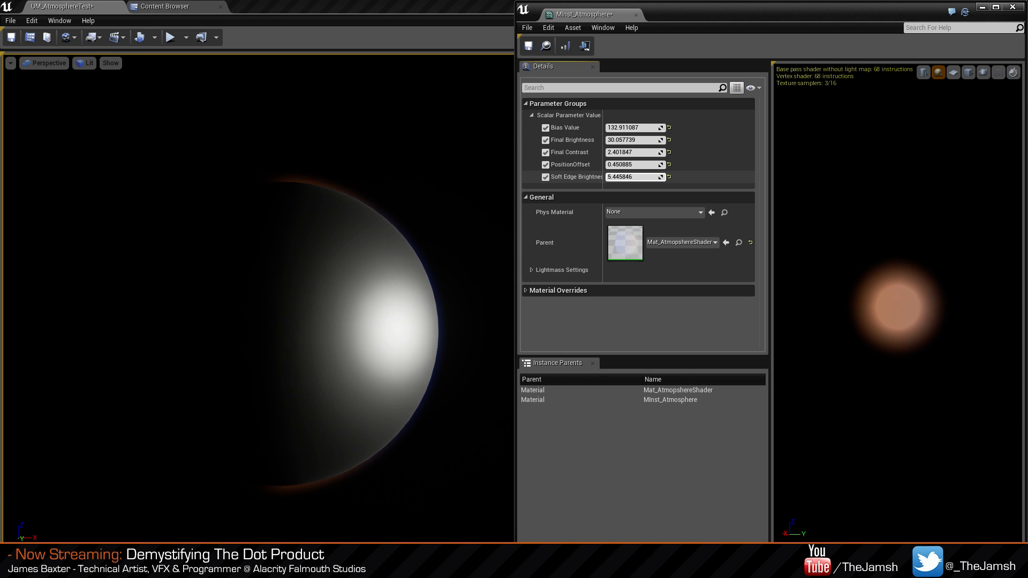
drag(444, 454, 480, 337)
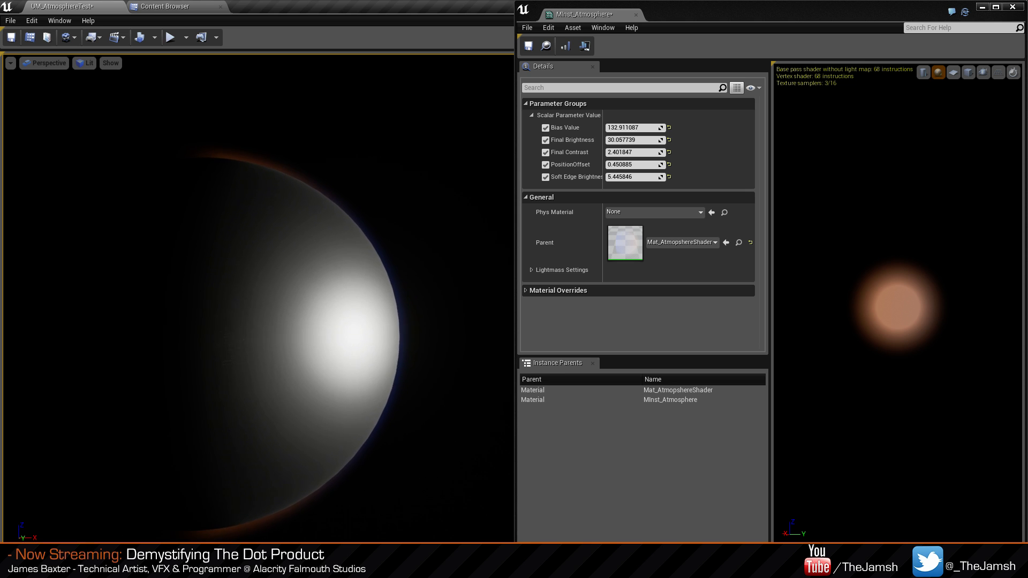
mouse_move(480, 336)
right_down()
mouse_move(505, 315)
mouse_move(490, 284)
mouse_move(508, 291)
mouse_move(471, 294)
mouse_move(506, 289)
mouse_move(439, 260)
mouse_move(467, 261)
mouse_move(458, 287)
mouse_move(507, 300)
mouse_move(465, 300)
mouse_move(496, 291)
mouse_move(479, 327)
mouse_move(492, 317)
mouse_move(485, 287)
mouse_move(496, 291)
mouse_move(480, 287)
mouse_move(504, 402)
mouse_move(488, 321)
mouse_move(481, 351)
mouse_move(495, 358)
mouse_move(471, 342)
mouse_move(506, 351)
mouse_move(477, 341)
right_up()
click(527, 46)
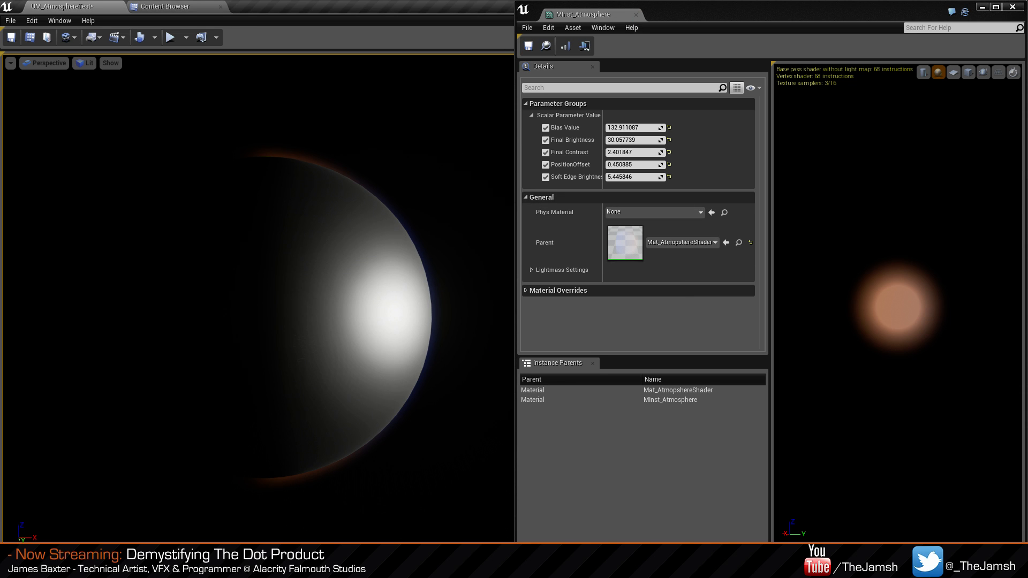
Examine the thin atmosphere rim around the sphere from several angles and distances in the level viewport.
right_drag(462, 411, 444, 306)
key(w)
key(w)
key(w)
key(w)
key(w)
key(s)
key(w)
key(w)
key(s)
key(s)
key(d)
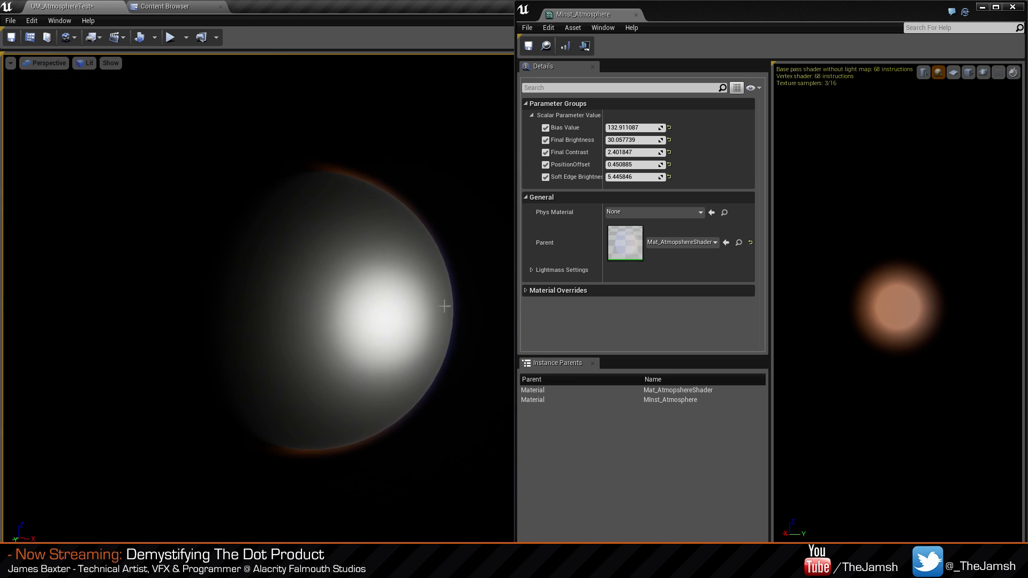
Close the MInst_Atmosphere editor window and return to the UM_AtmosphereTest level.
click(640, 15)
click(636, 15)
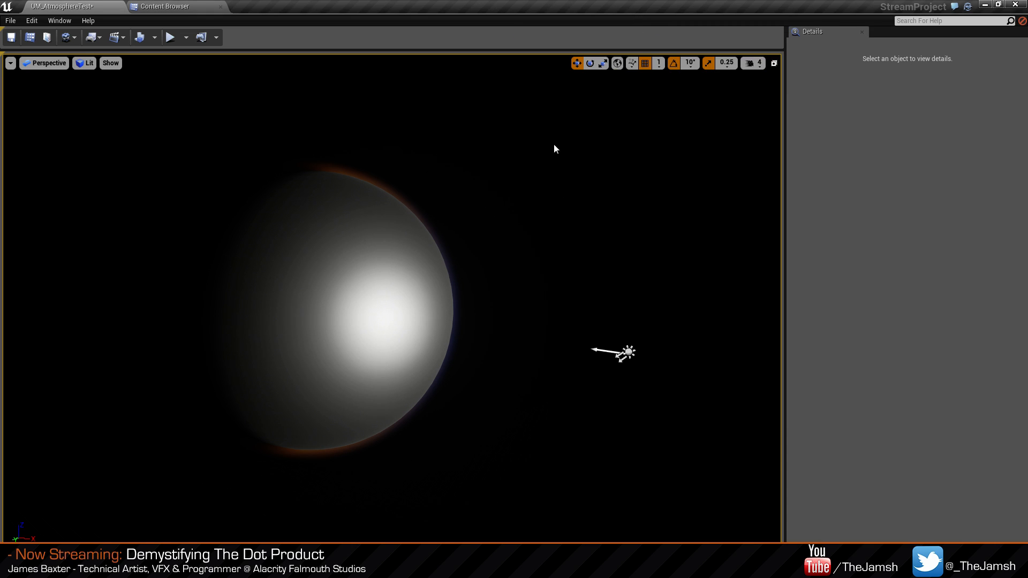
click(194, 4)
click(99, 6)
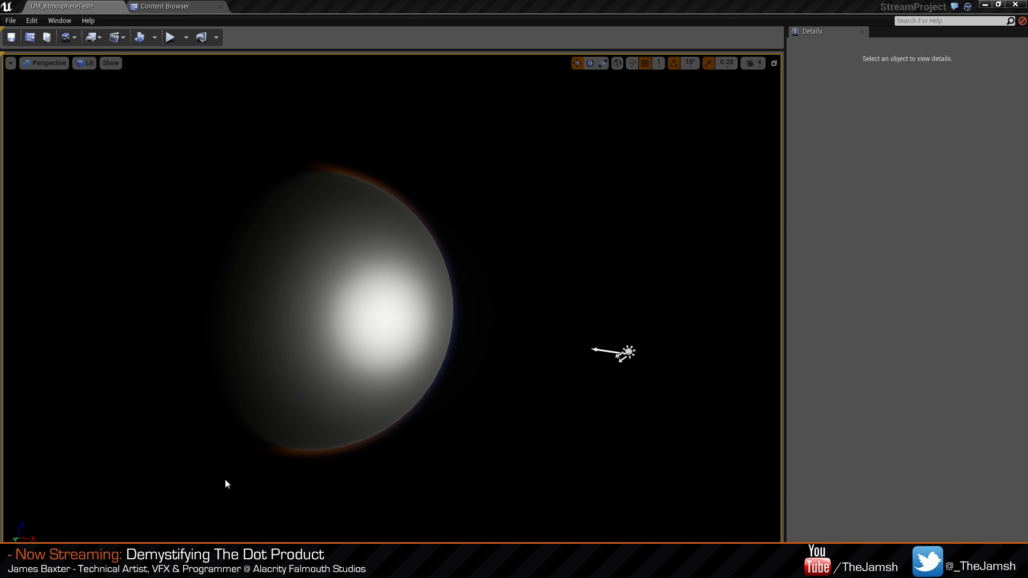
Switch to the Epic Games Launcher, open the GESGame project from the library and return to the level editor.
key(alt+Tab)
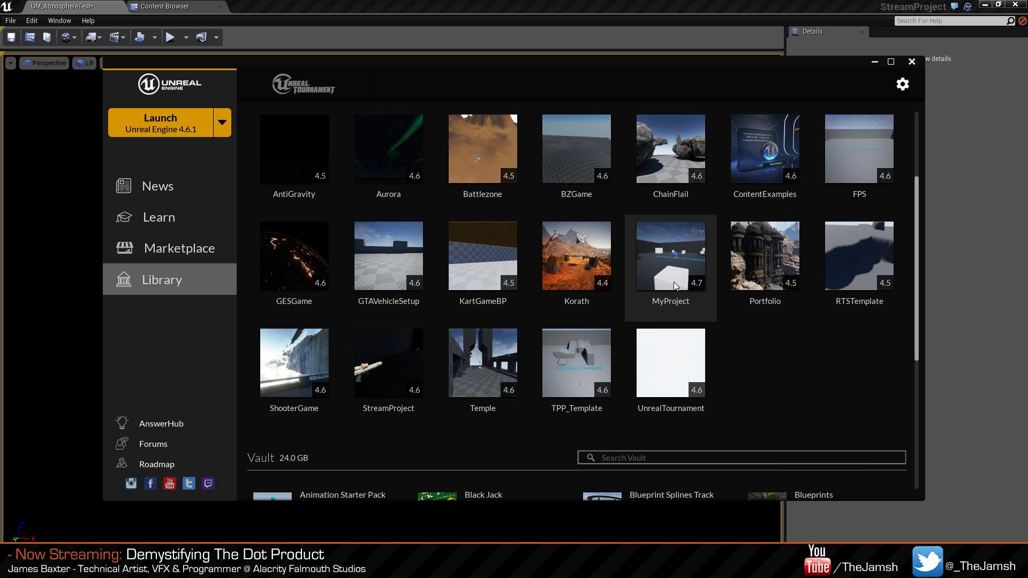
click(290, 261)
key(alt+Tab)
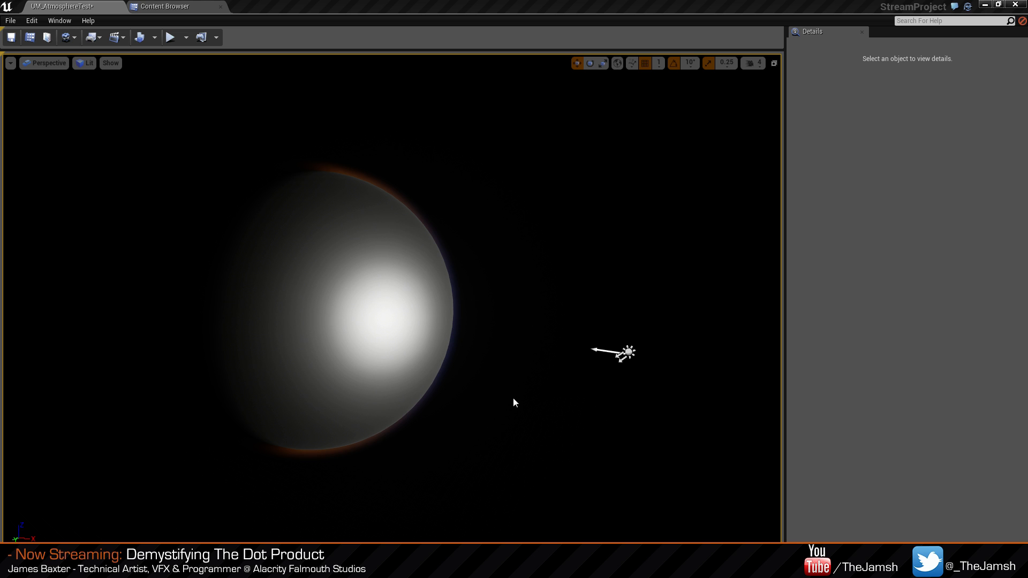
Rotate the DirectionalLight to shine on the sphere from a different direction and trigger Refresh Sun on BP_AtmoTest.
right_drag(513, 399, 549, 414)
click(499, 300)
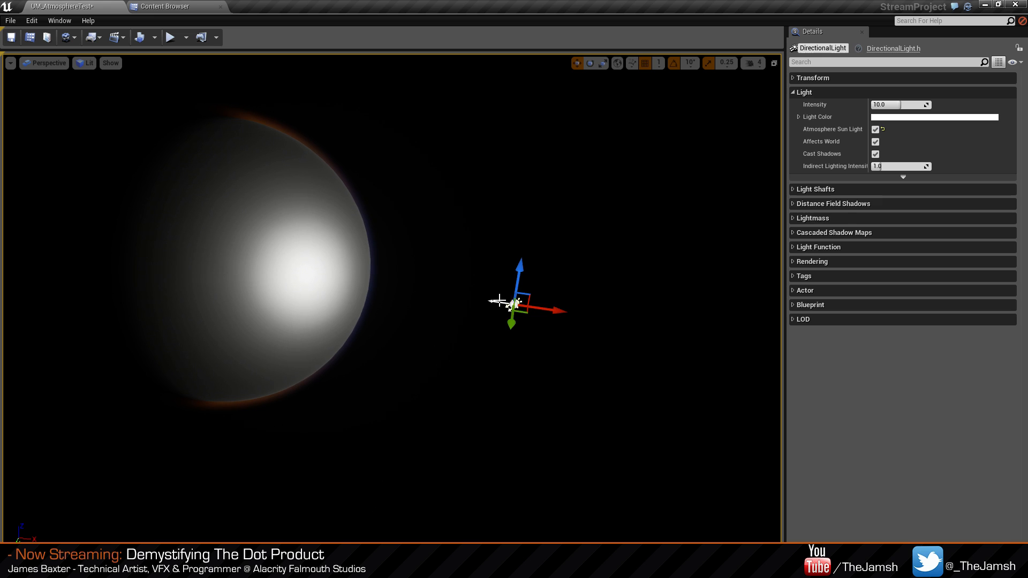
key(e)
drag(506, 301, 511, 305)
click(548, 178)
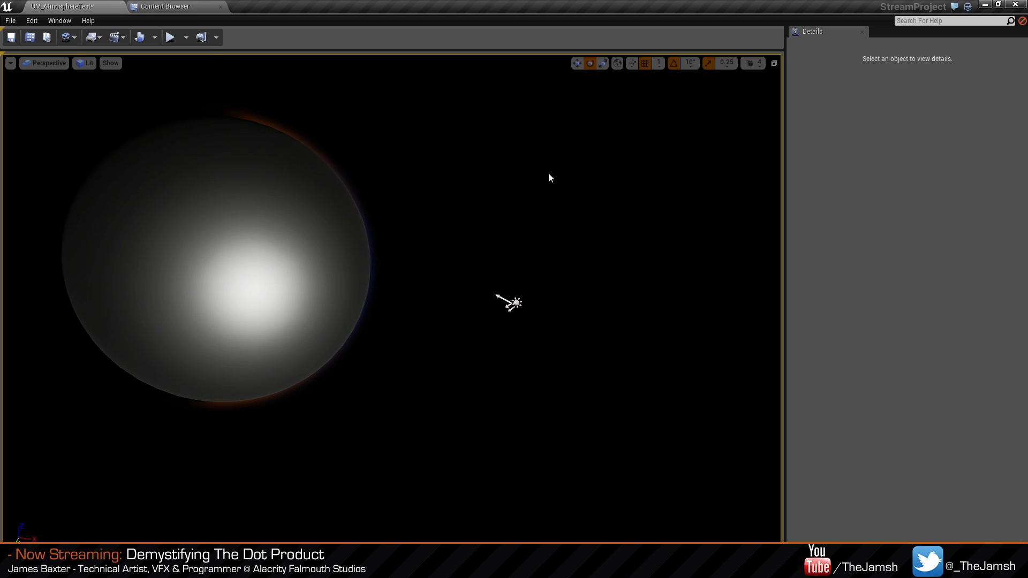
click(341, 236)
click(876, 145)
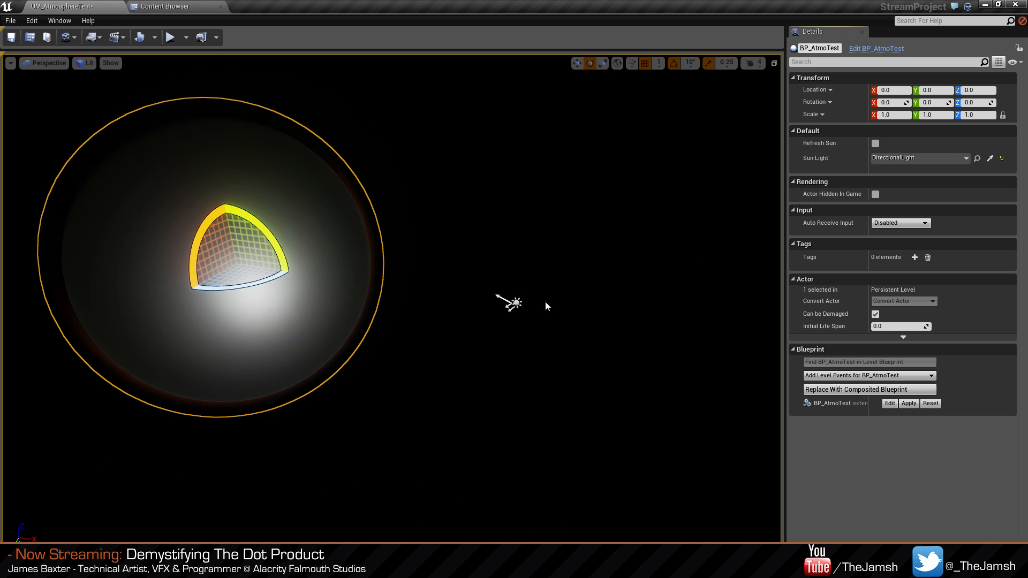
Trigger Refresh Sun on BP_AtmoTest once more and inspect the atmosphere rim against the light from several angles.
right_drag(547, 306, 578, 310)
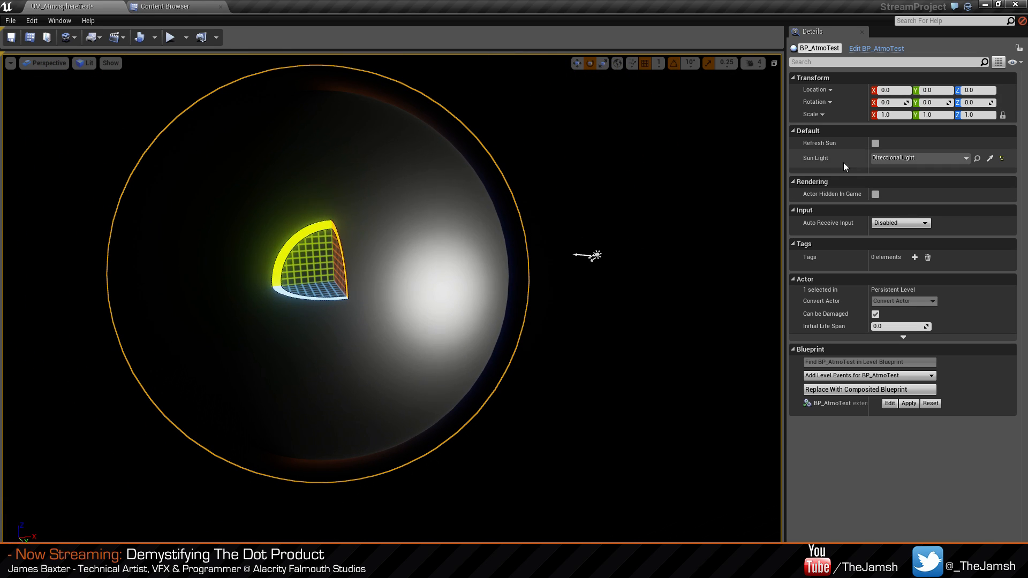
click(876, 143)
right_drag(627, 310, 554, 341)
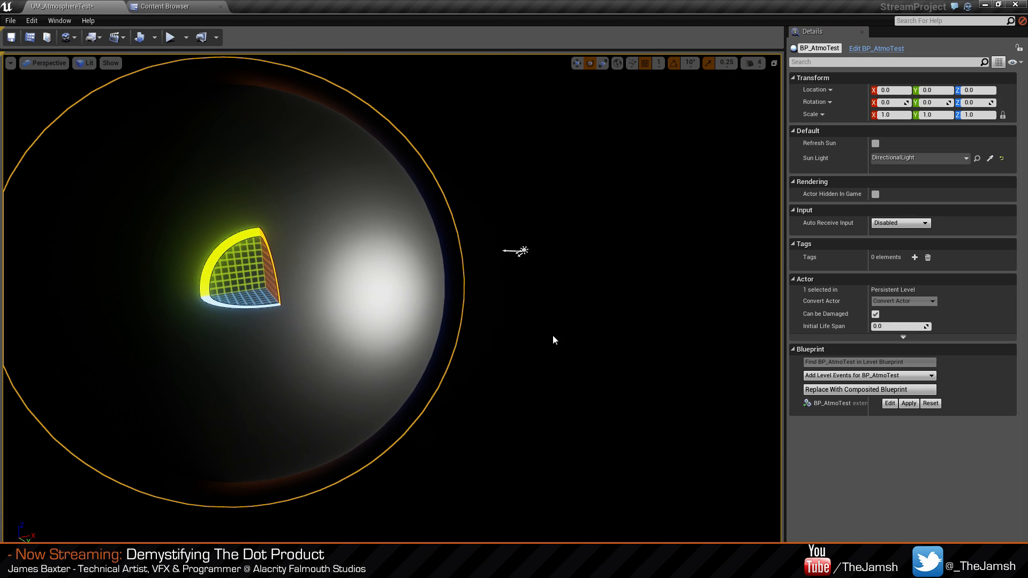
right_drag(617, 279, 599, 259)
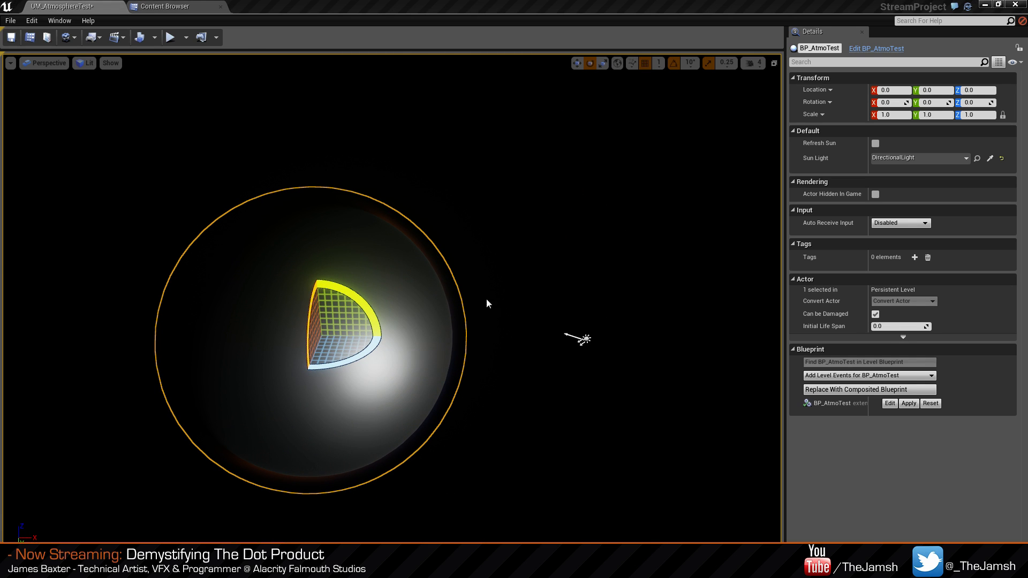
right_drag(487, 303, 514, 295)
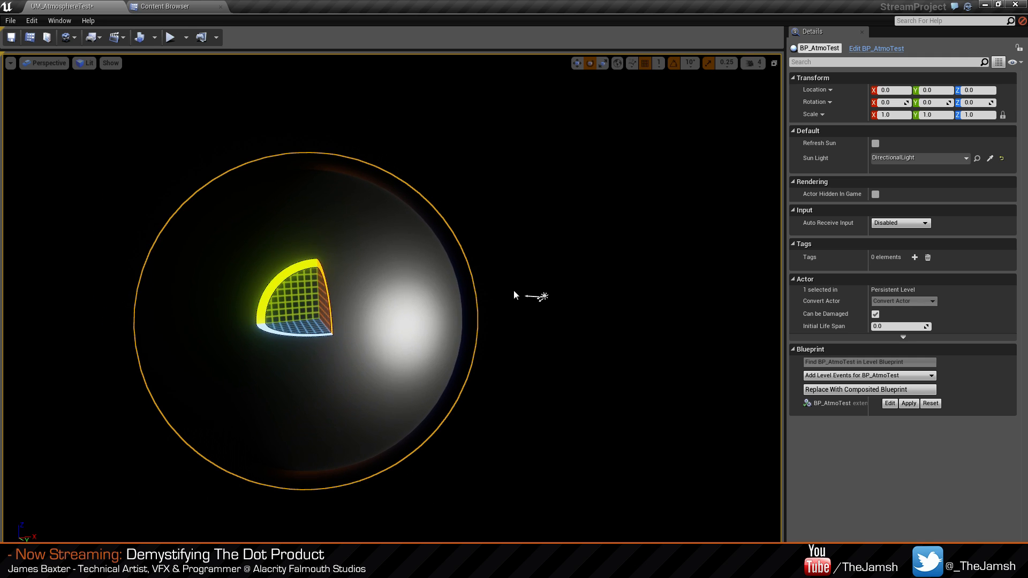
mouse_move(560, 232)
right_down()
mouse_move(584, 250)
mouse_move(560, 232)
right_up()
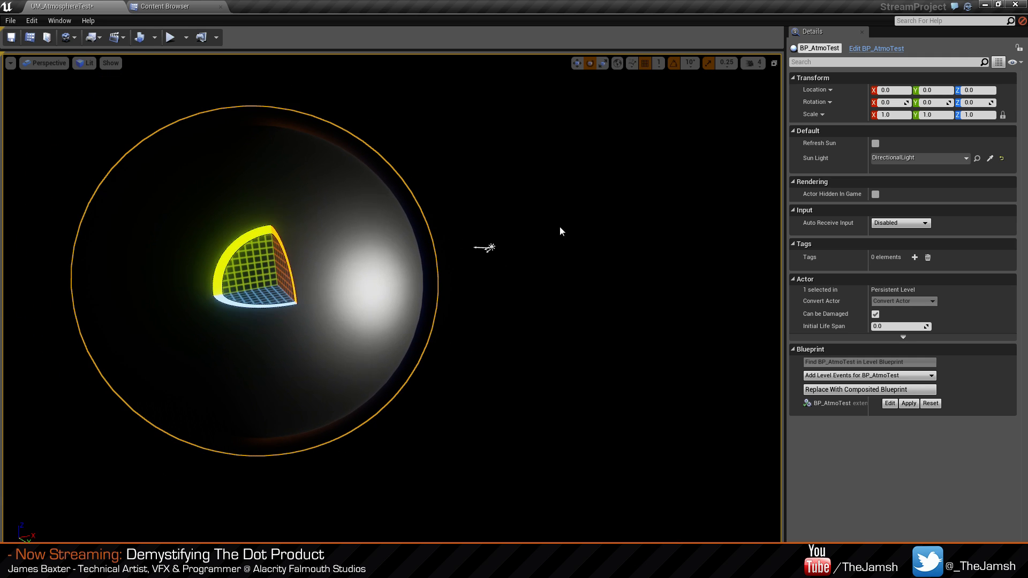
Clear the selection of DirectionalLight and BP_AtmoTest and save the UM_AtmosphereTest level.
click(498, 254)
click(488, 247)
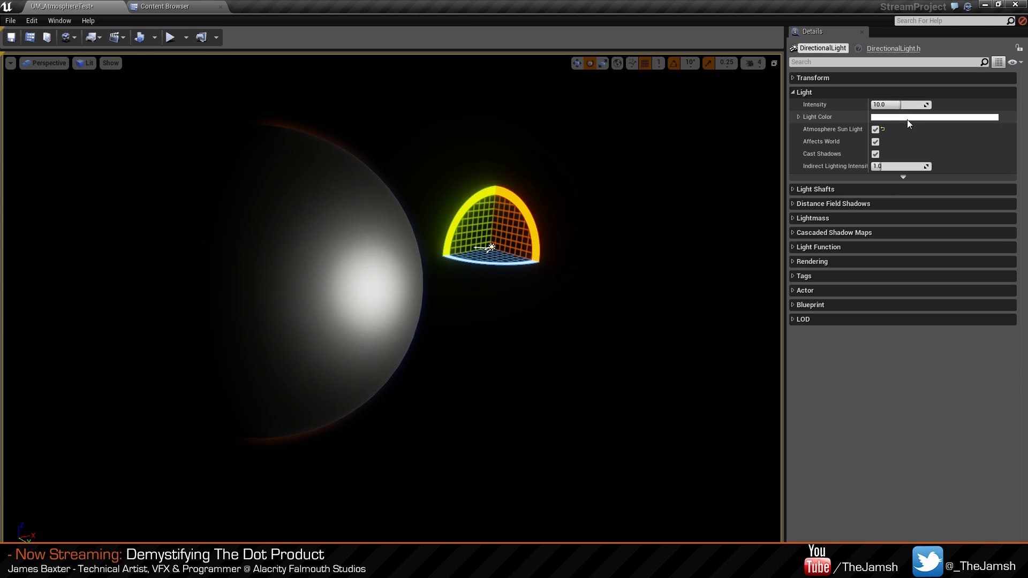
click(383, 307)
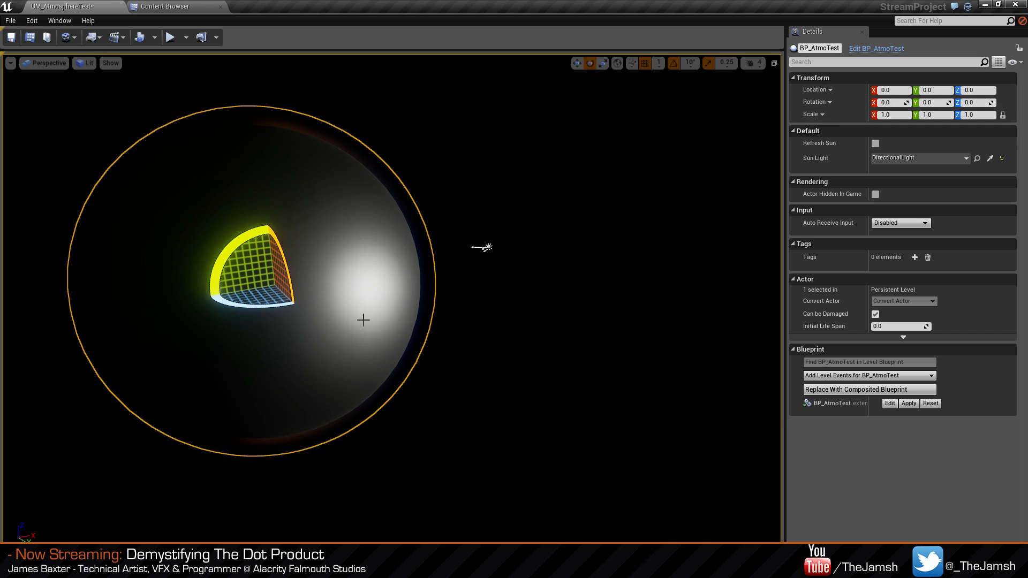
key(Escape)
right_drag(543, 338, 556, 342)
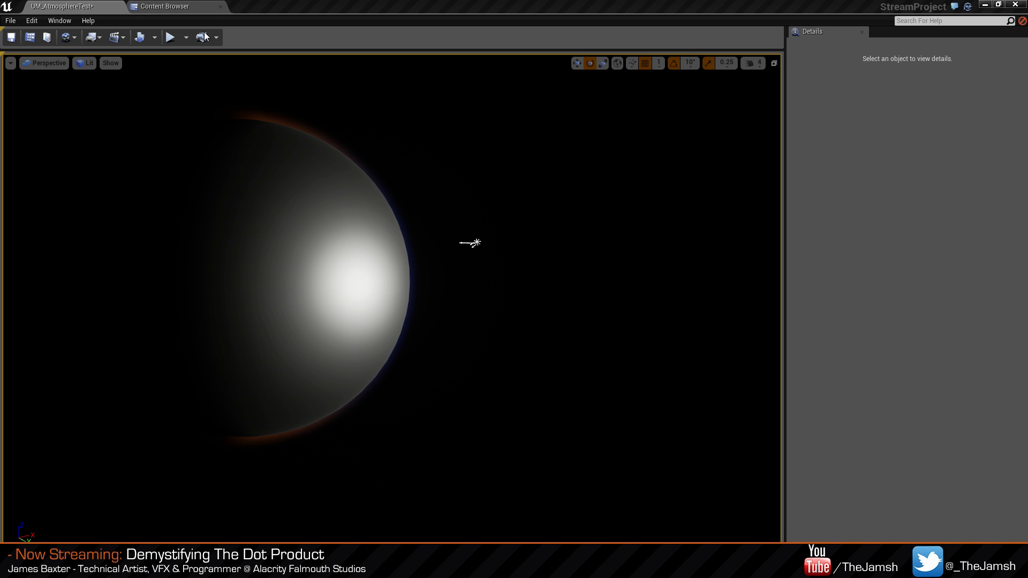
key(ctrl+s)
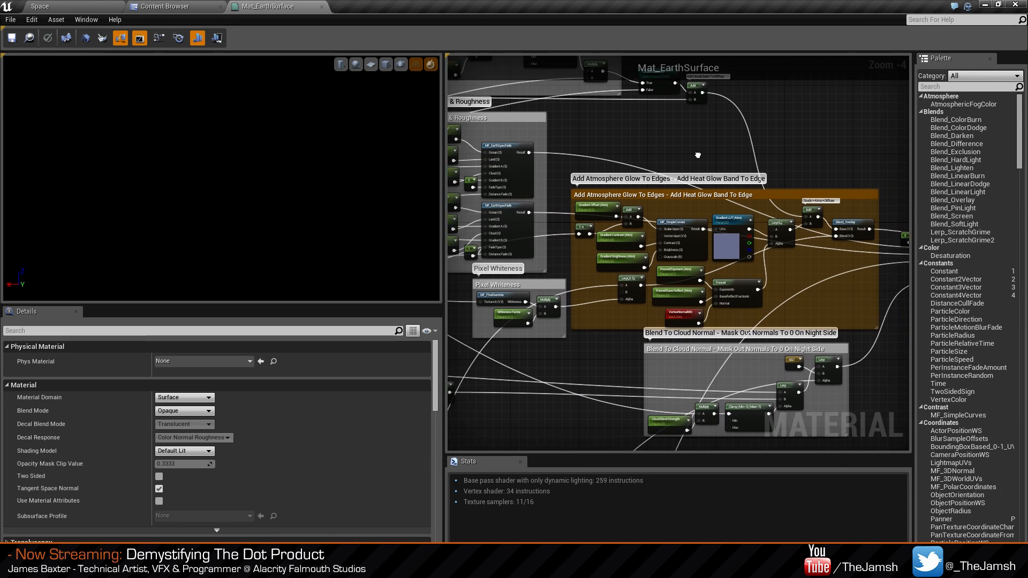
Enlarge the graph area of Mat_EarthSurface in the GESGame editor and examine its complete node network.
right_drag(697, 155, 757, 164)
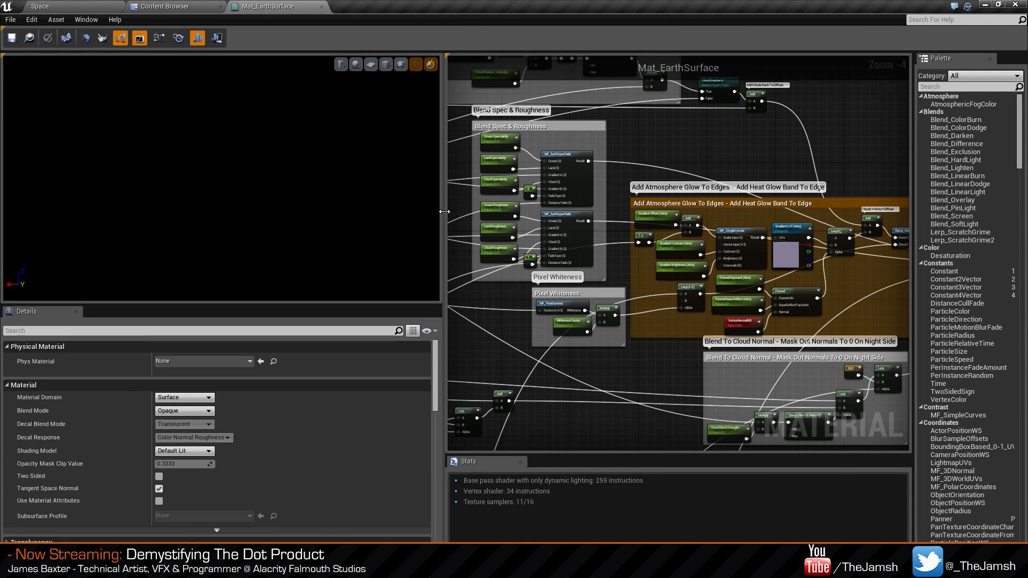
drag(445, 211, 109, 211)
scroll(670, 172, down, 4)
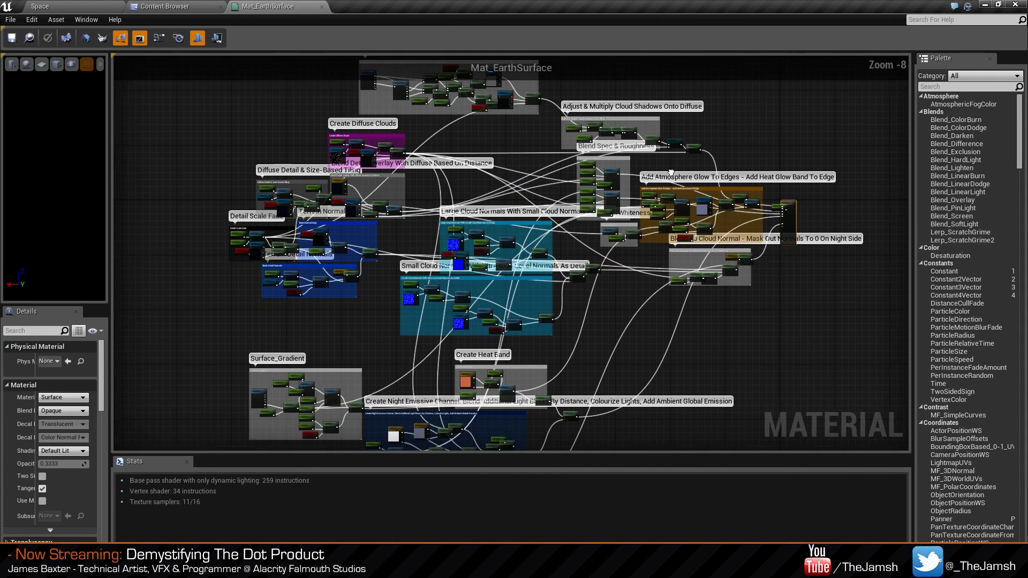
scroll(671, 172, down, 1)
right_drag(671, 173, 622, 170)
scroll(659, 197, down, 1)
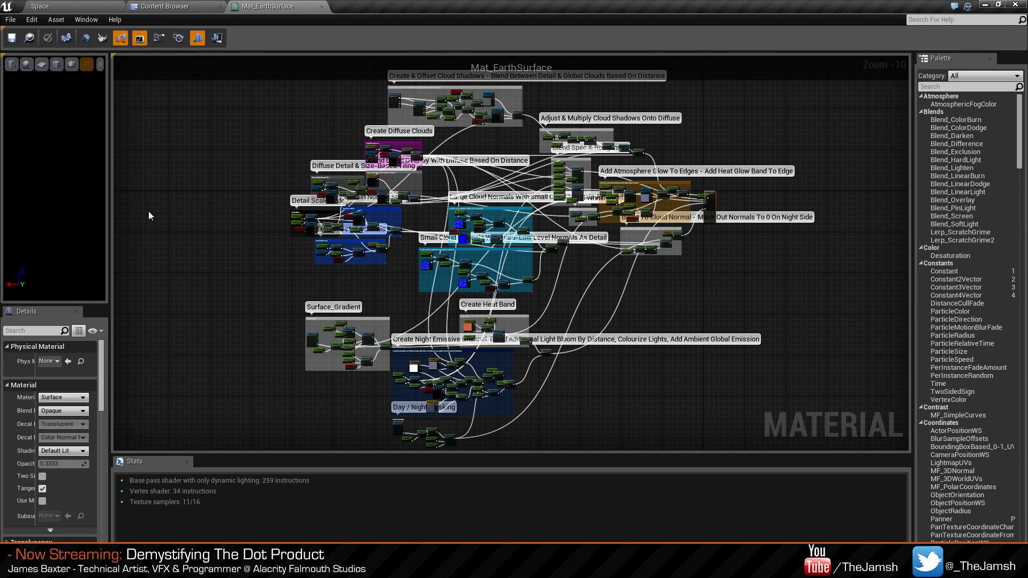
Widen the Mat_EarthSurface material preview and orbit it until the lit surface segment can be inspected.
drag(110, 220, 289, 230)
drag(152, 232, 109, 241)
drag(207, 216, 128, 243)
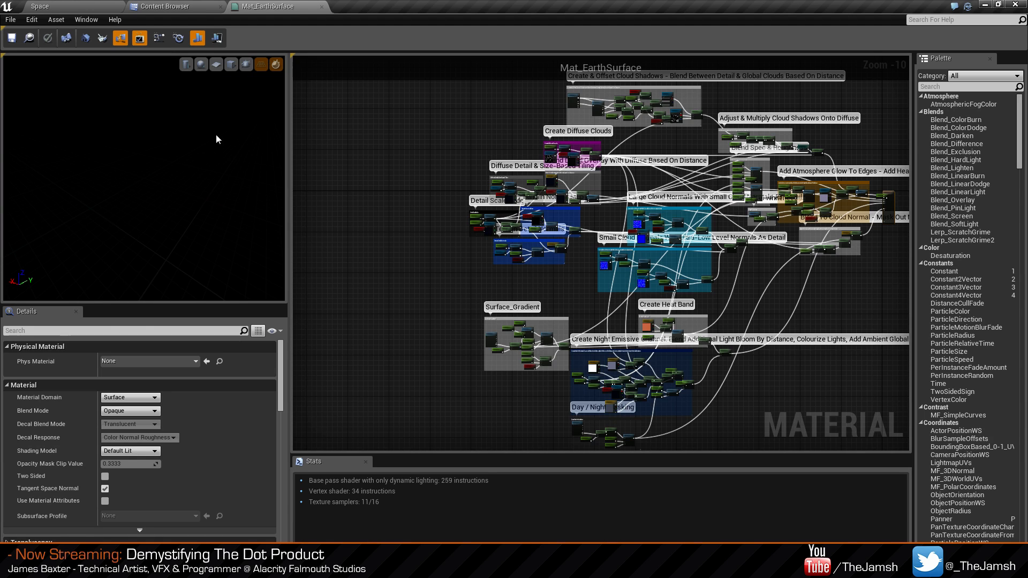
drag(218, 137, 139, 152)
right_drag(139, 153, 145, 192)
mouse_move(144, 193)
mouse_down()
mouse_move(153, 187)
mouse_move(147, 198)
mouse_move(110, 179)
mouse_move(174, 182)
mouse_move(155, 179)
mouse_up()
drag(152, 176, 168, 179)
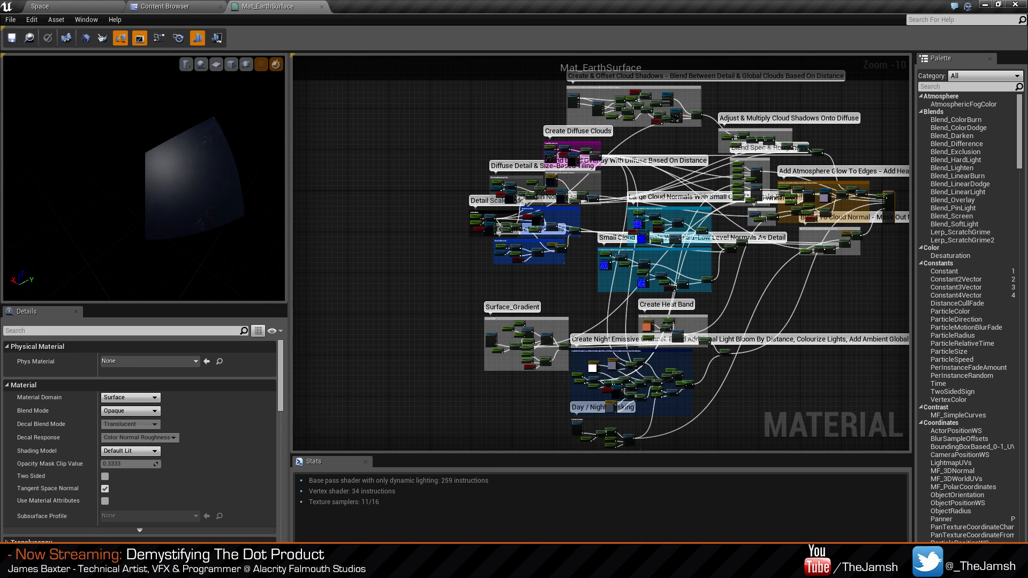
right_drag(169, 179, 170, 160)
Examine the node group that adds atmosphere glow and a heat glow band to the edges in Mat_EarthSurface.
right_drag(775, 330, 705, 294)
scroll(704, 293, up, 7)
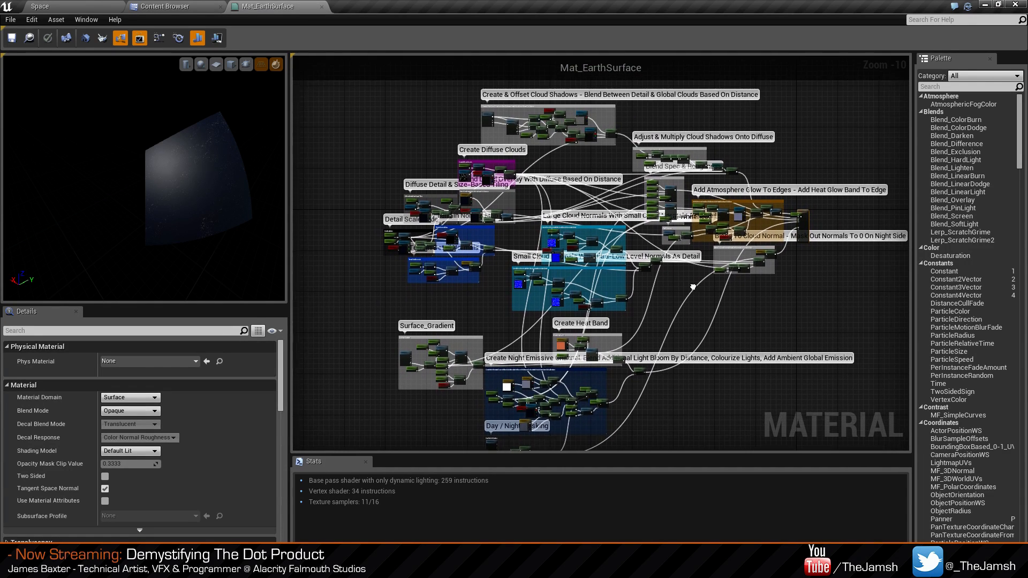
scroll(664, 266, up, 3)
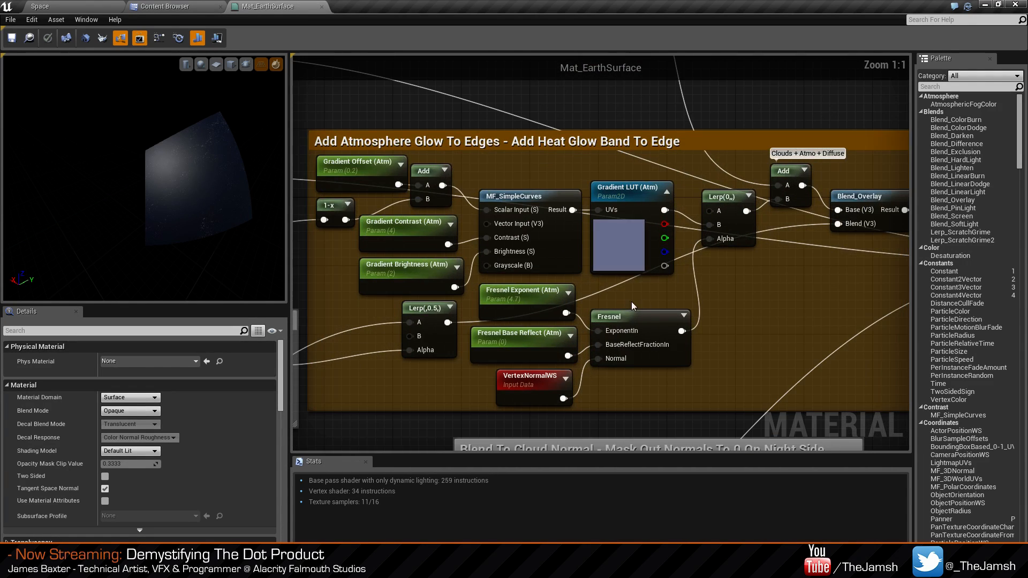
right_drag(629, 298, 479, 275)
scroll(480, 276, down, 6)
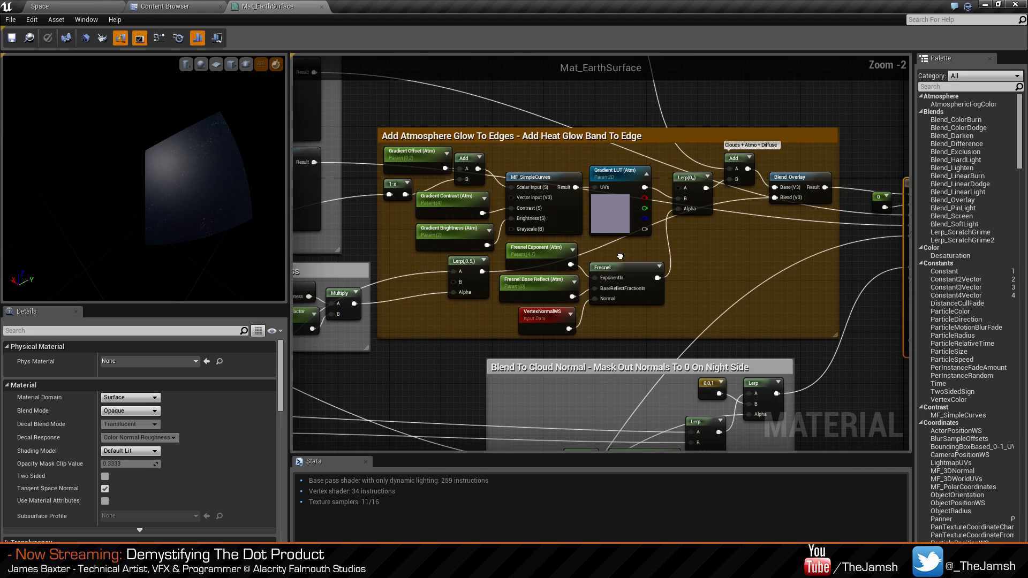
right_drag(556, 283, 672, 243)
Close the Mat_EarthSurface material in the GESGame editor and return to the UM_AtmosphereTest level.
drag(371, 17, 316, 17)
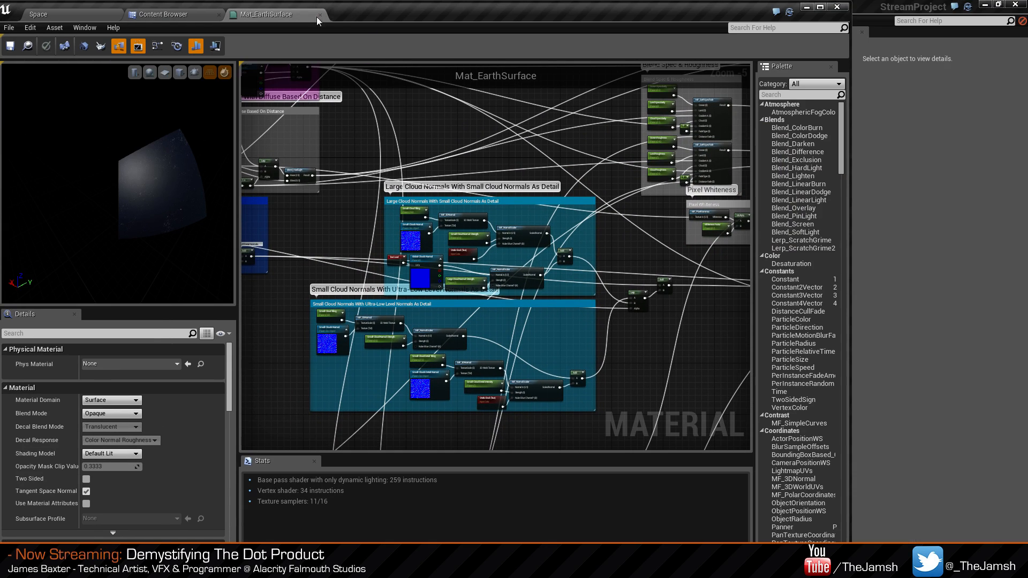
click(320, 15)
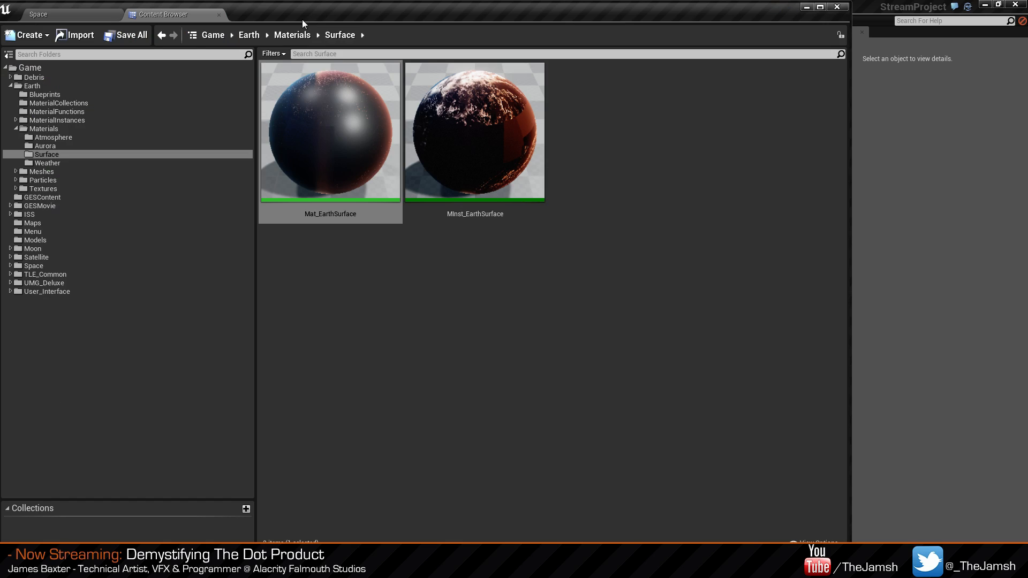
click(219, 15)
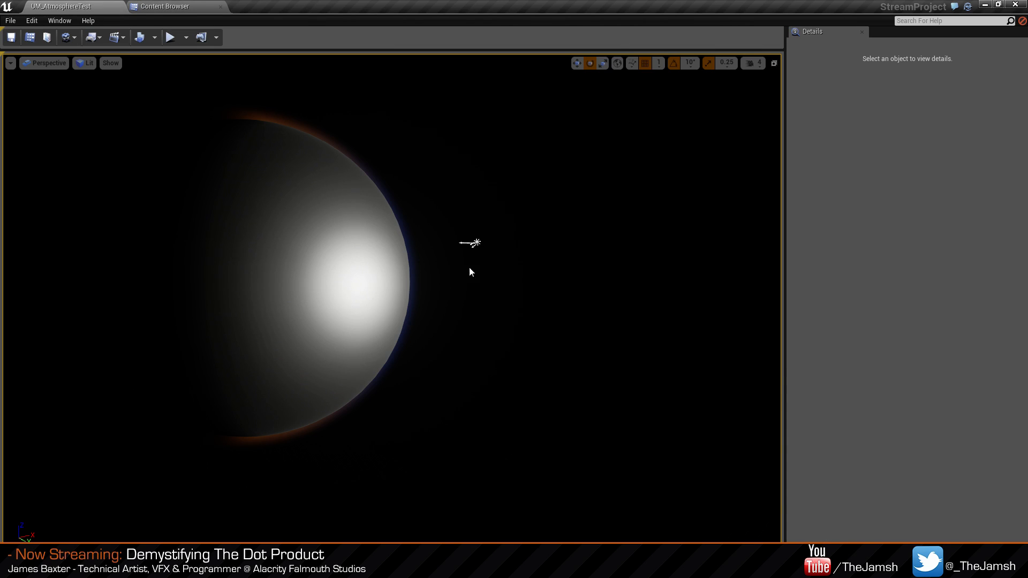
Select the BP_AtmoTest actor in the level and open its blueprint for editing.
click(363, 162)
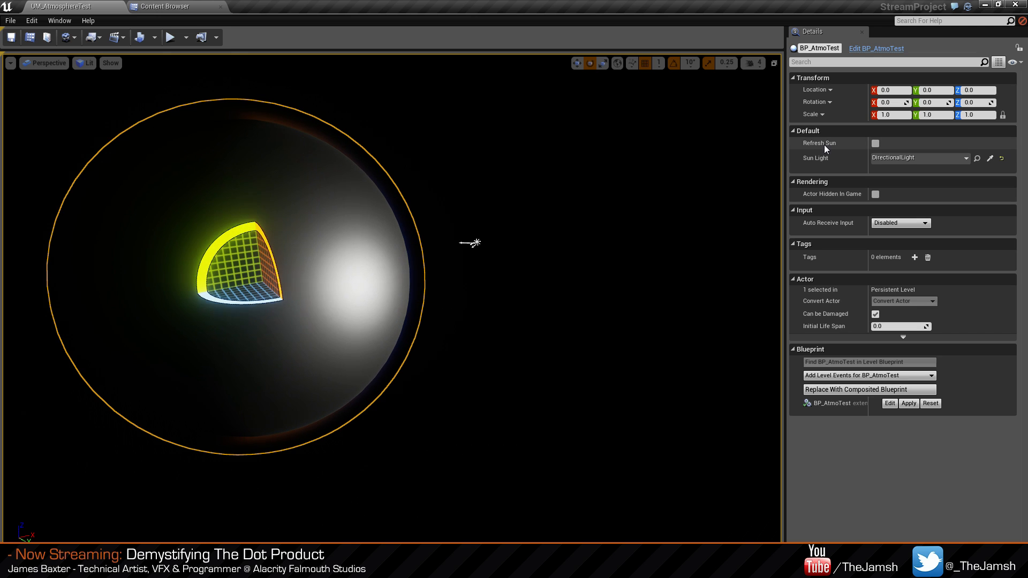
click(864, 50)
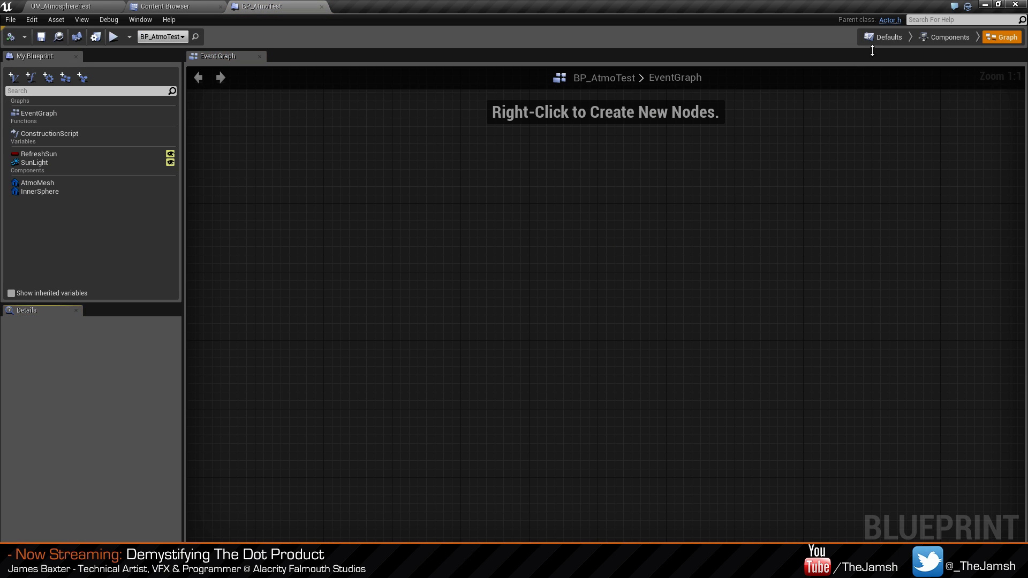
Show the components of BP_AtmoTest and select the AtmoMesh component.
click(942, 38)
click(96, 114)
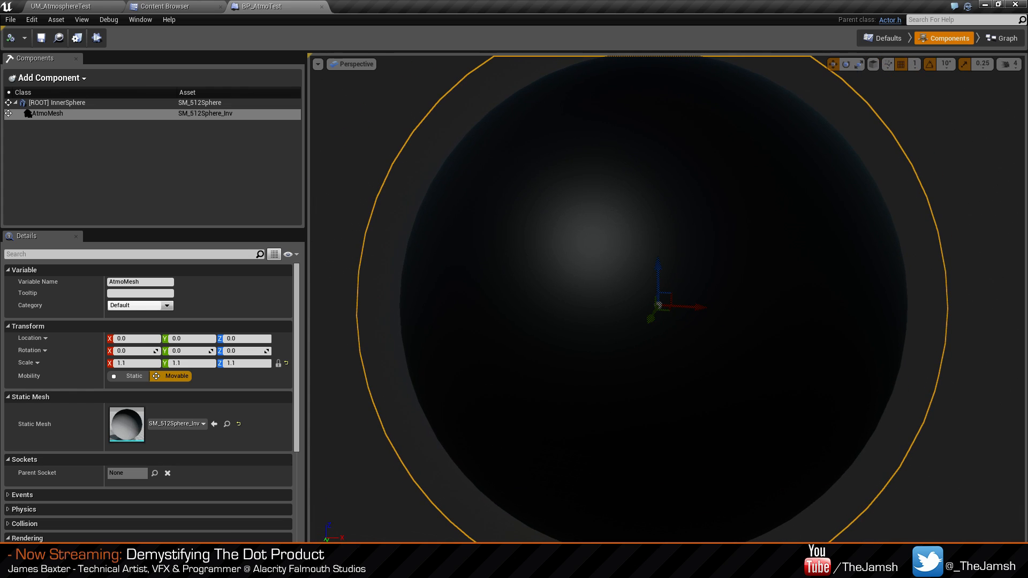
Switch to Photoshop and shift Layer 0's gradient overlay toward black, with the orange stop at 54% and the blue-orange midpoint at 73%.
key(alt+Tab)
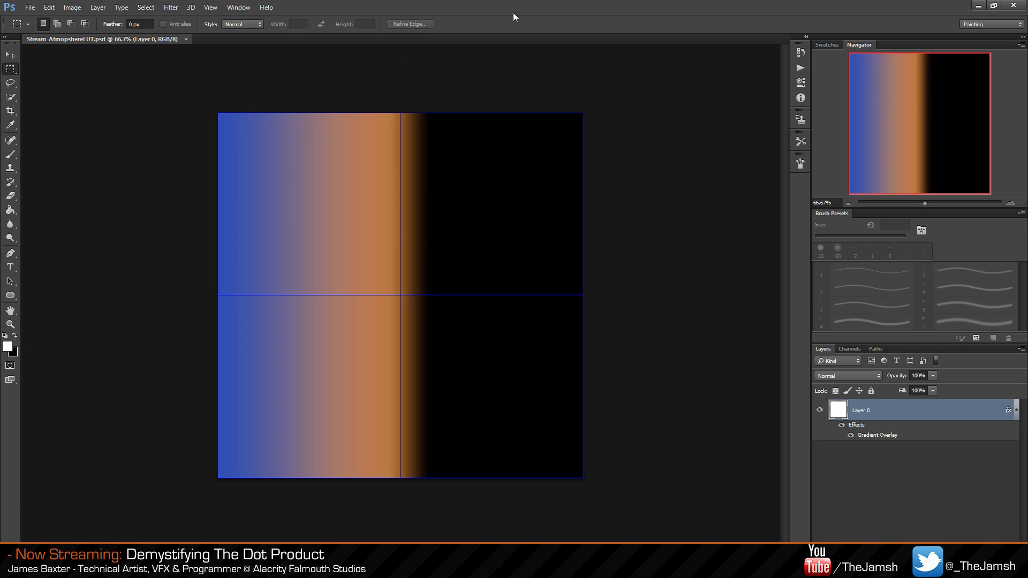
double_click(894, 436)
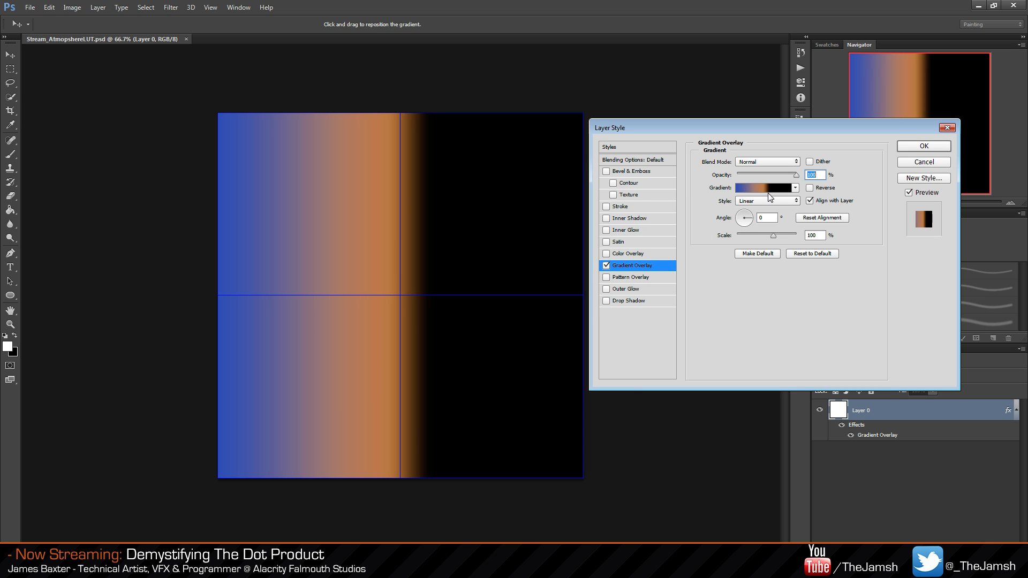
click(768, 189)
double_click(783, 388)
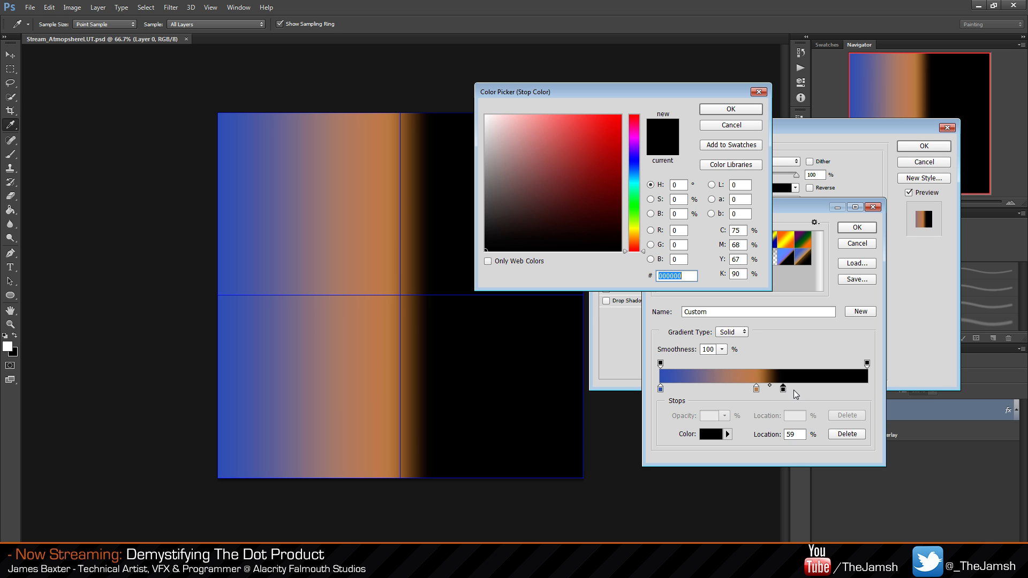
click(753, 125)
drag(783, 389, 742, 386)
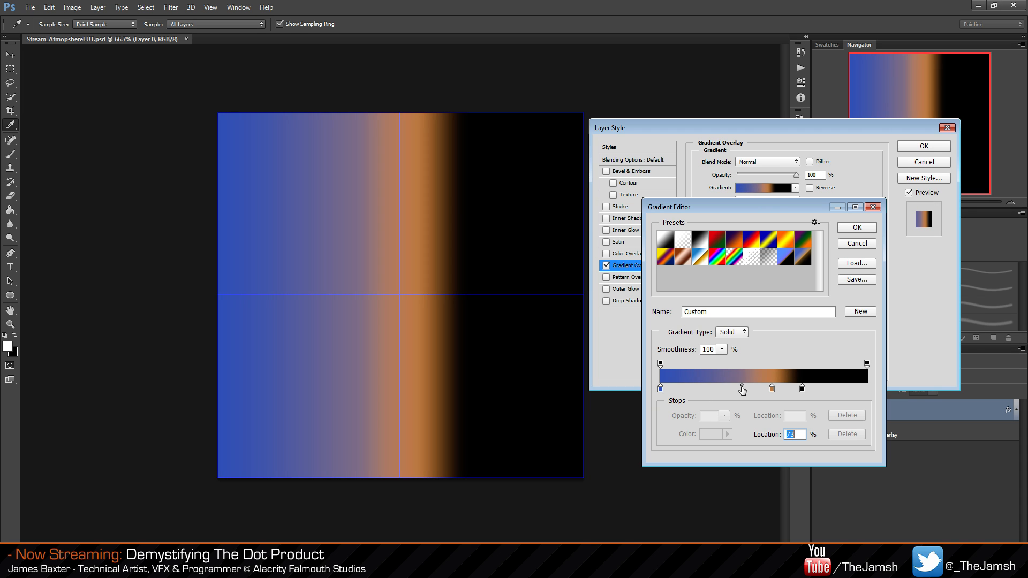
Change the gradient's orange stop to the paler tan colour caa98f.
click(771, 388)
click(712, 434)
click(538, 142)
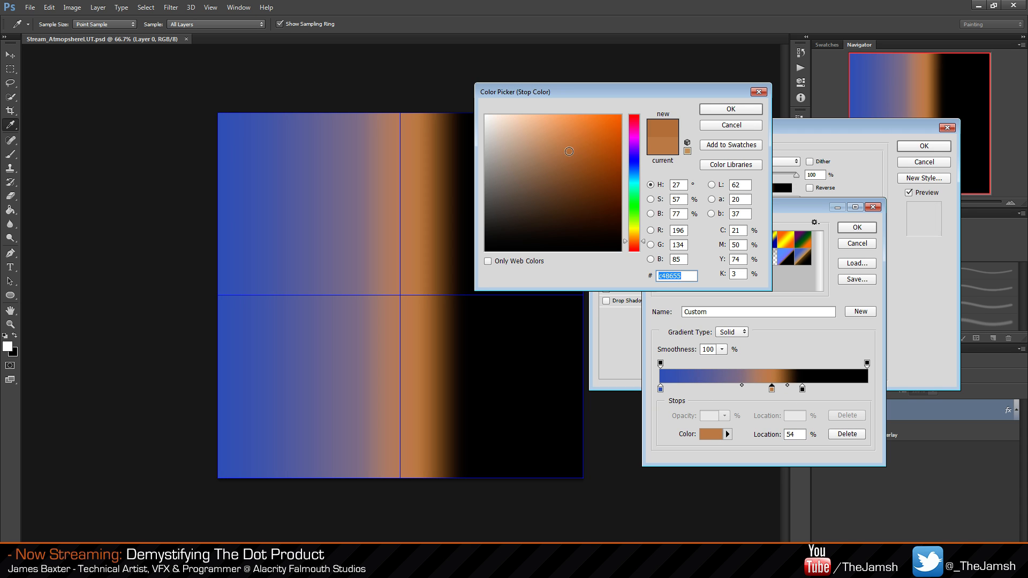
click(515, 132)
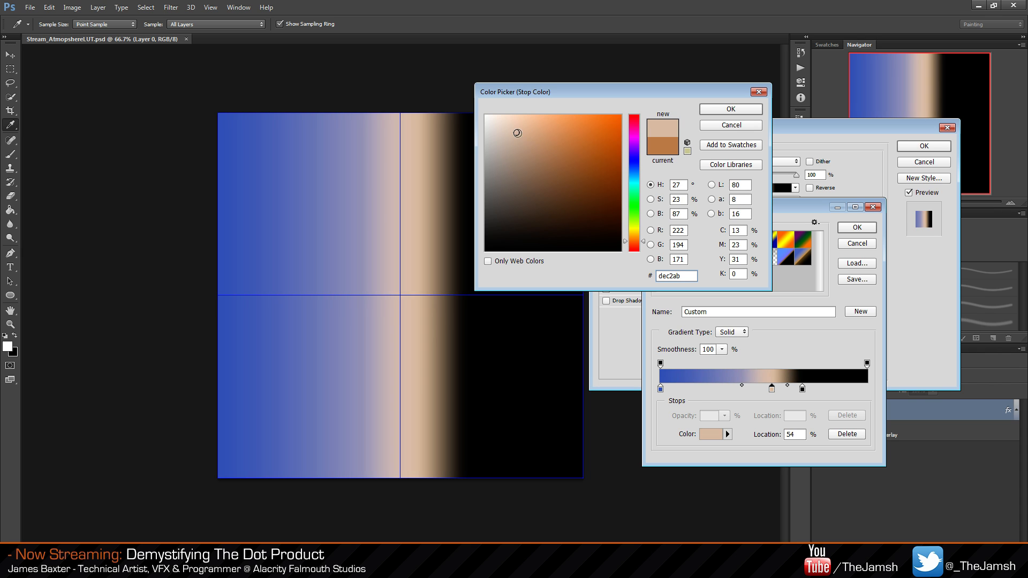
drag(517, 133, 526, 144)
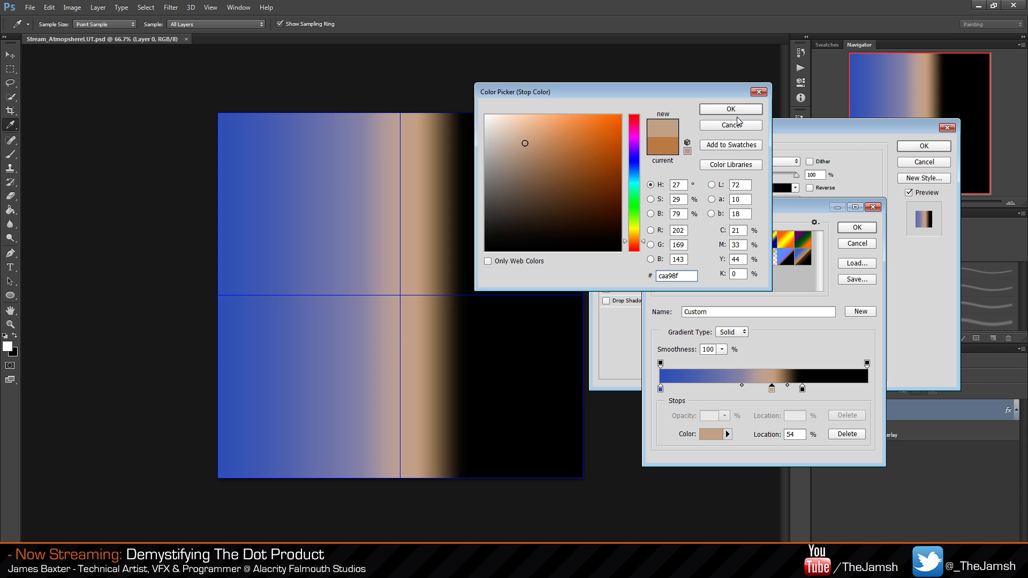
click(734, 112)
Set the gradient's blue stop to the more saturated colour 1d45ca and accept the gradient overlay changes.
click(660, 388)
click(711, 434)
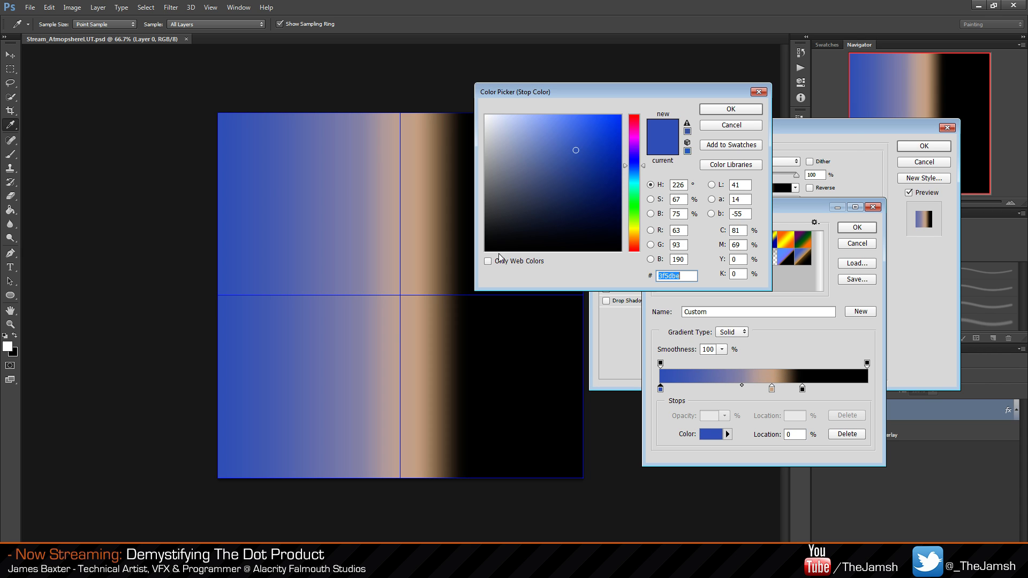
drag(575, 150, 601, 143)
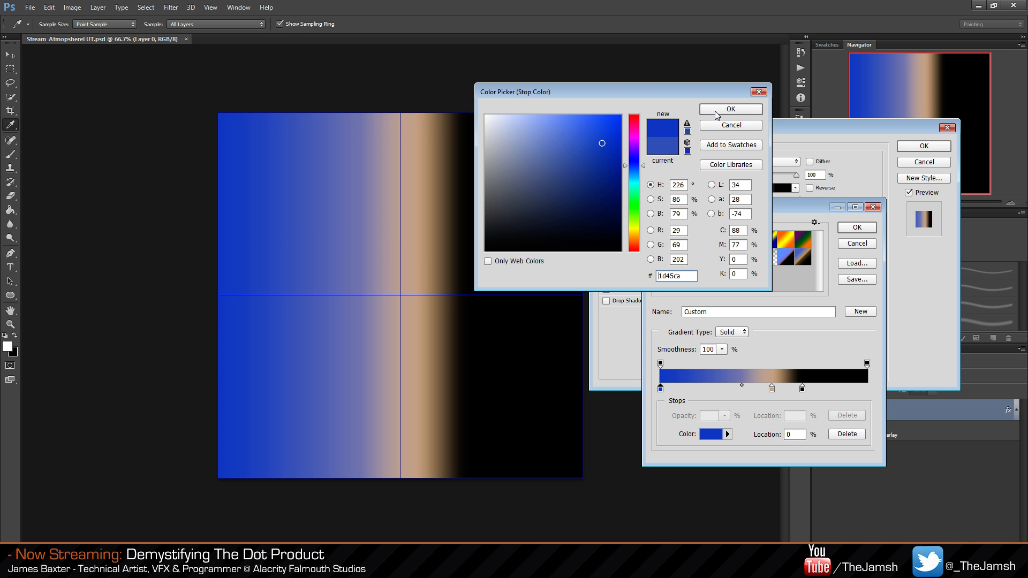
click(730, 109)
click(856, 227)
click(920, 148)
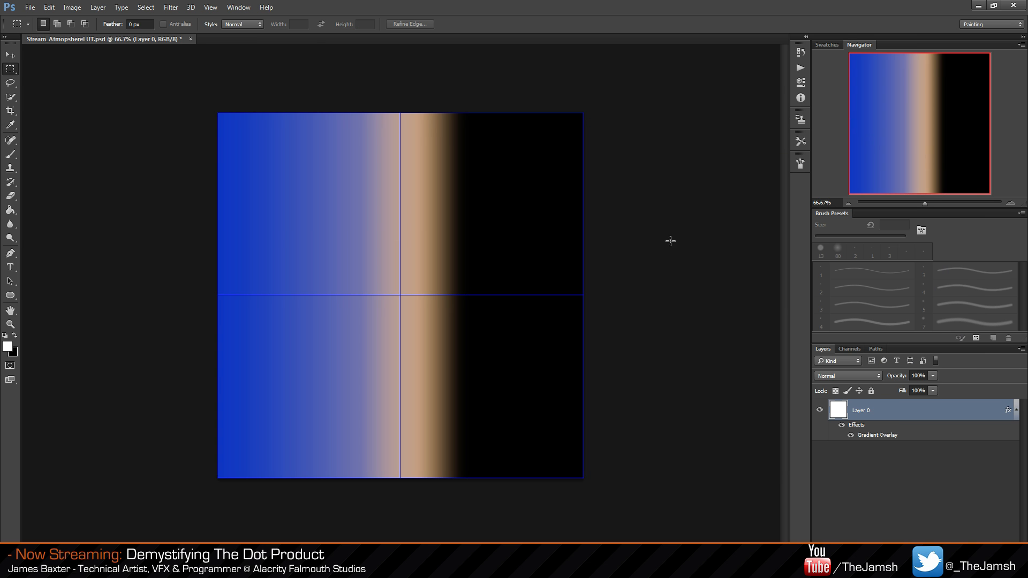
Save the gradient document and export a Targa copy over the existing T2D_AtmoGradient.tga on the Desktop.
click(30, 8)
click(95, 108)
click(31, 7)
click(75, 124)
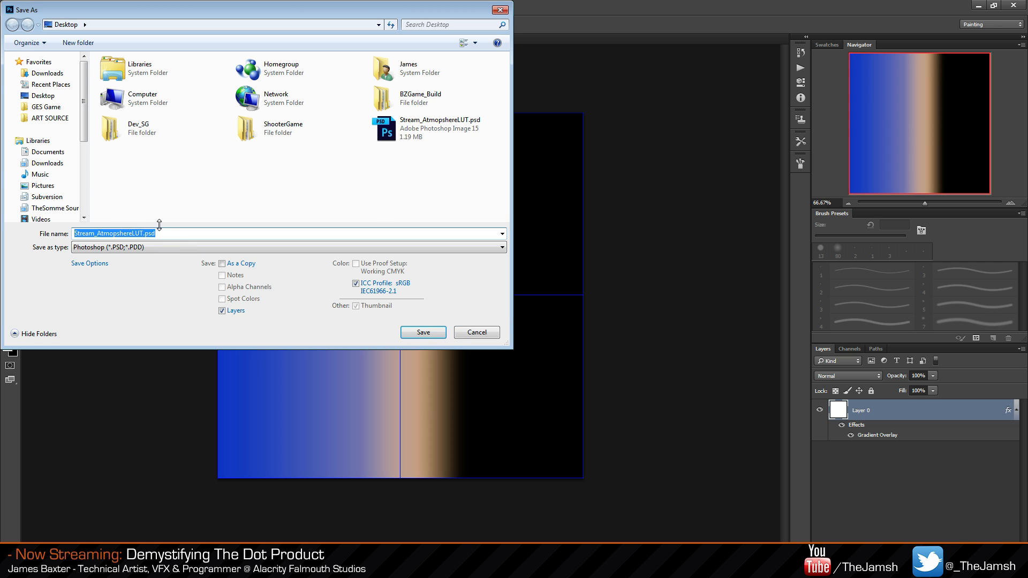
click(177, 247)
click(197, 431)
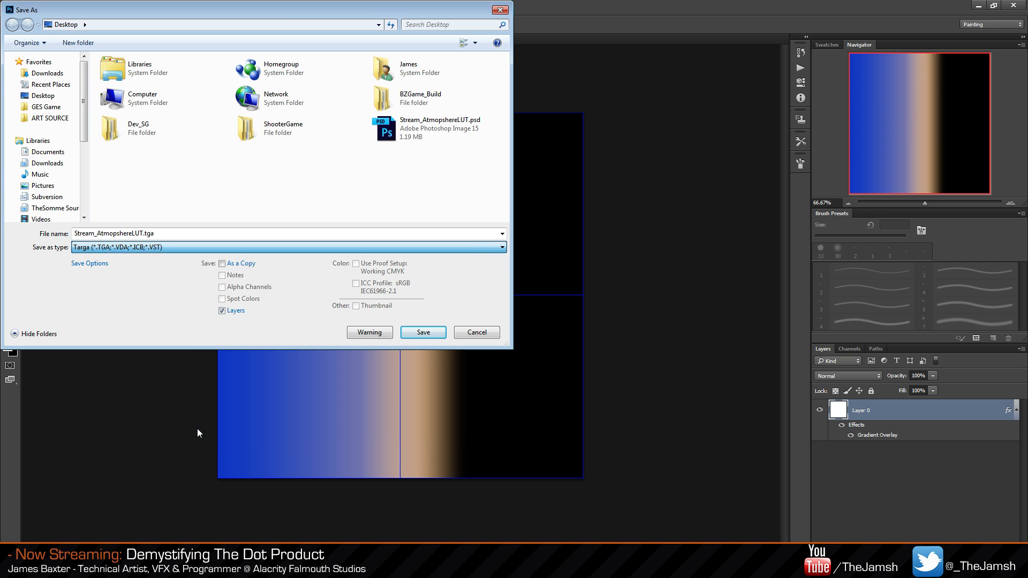
click(182, 160)
click(421, 136)
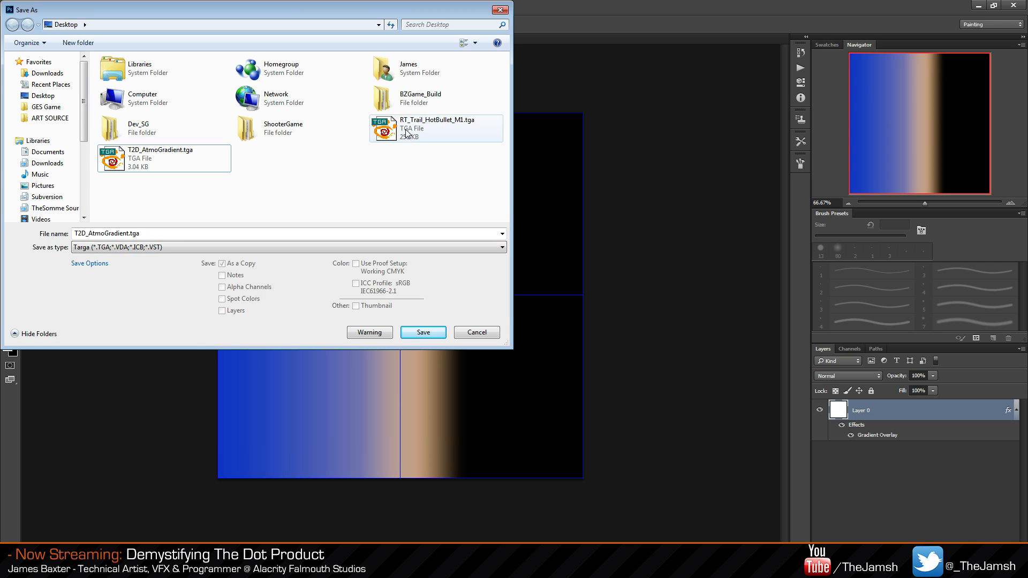
click(189, 164)
click(420, 333)
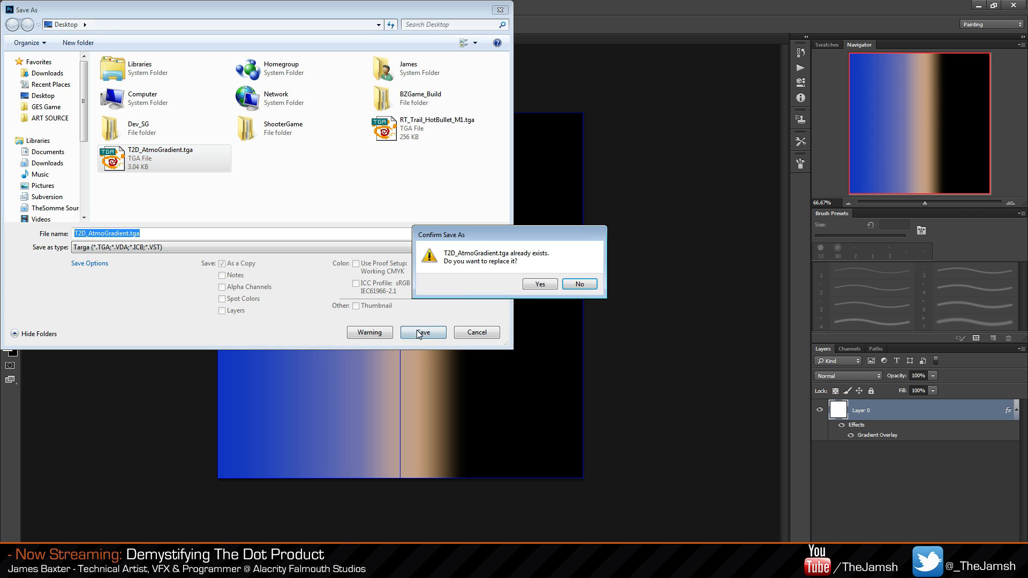
click(540, 284)
click(533, 186)
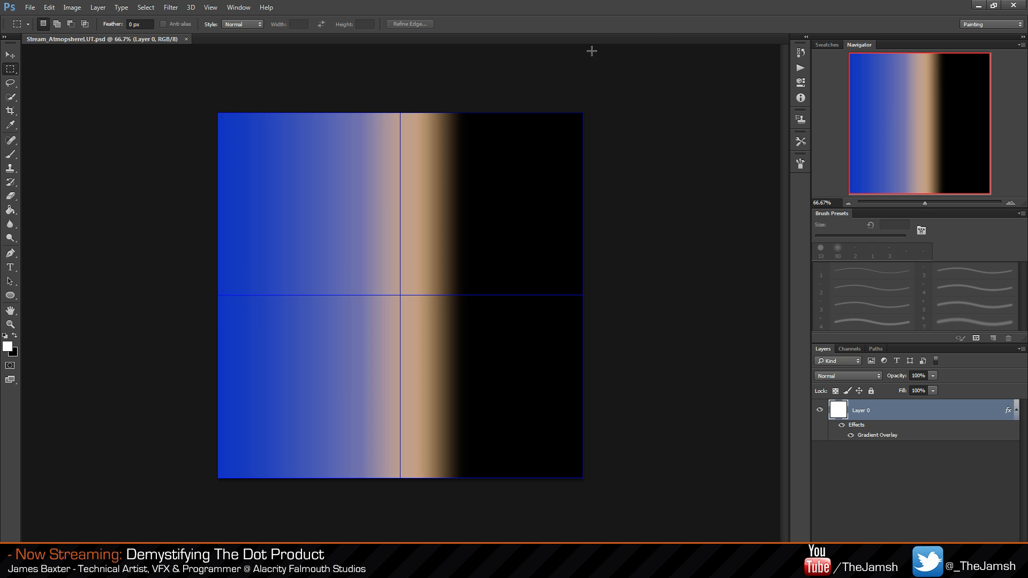
Leave Photoshop for Unreal Engine and reimport the T2D_AtmoGradient texture in the Textures folder.
click(1015, 4)
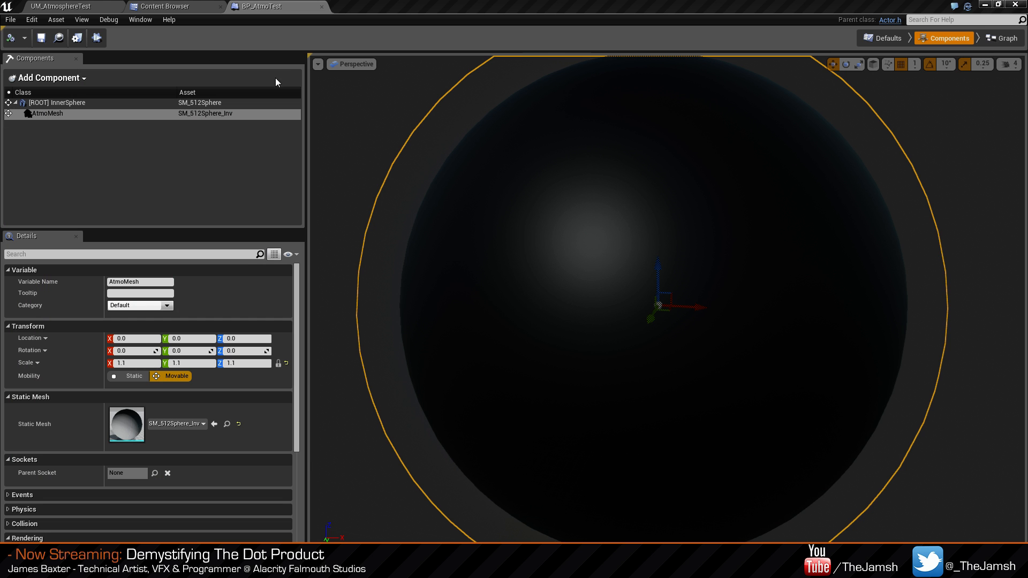
click(199, 6)
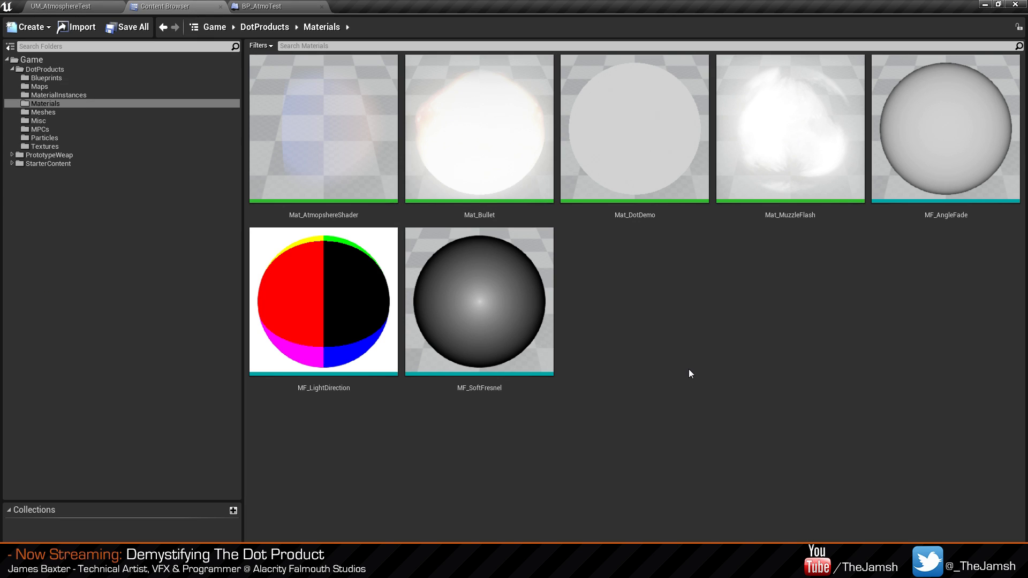
click(69, 146)
click(591, 308)
right_click(329, 152)
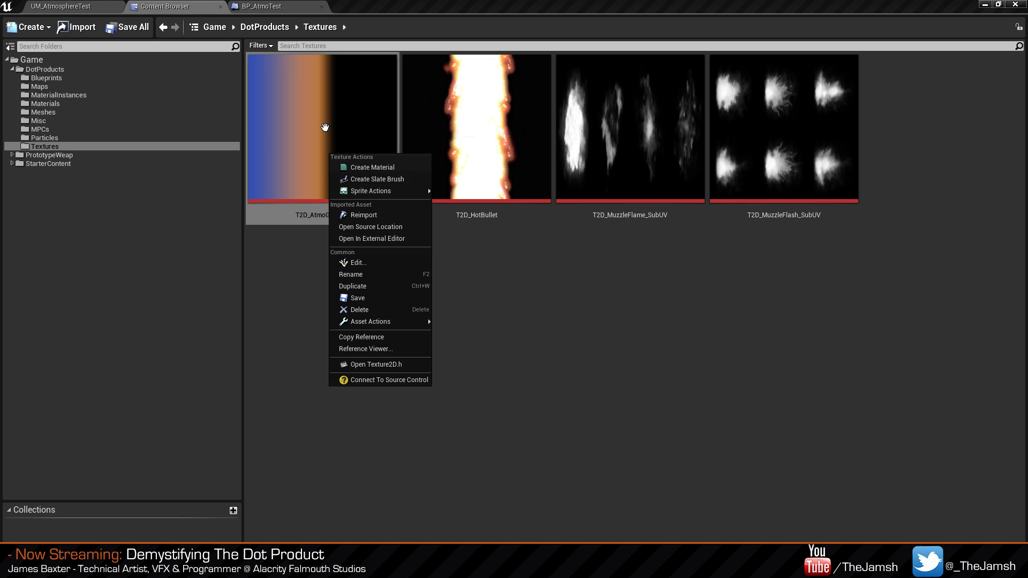
click(377, 214)
click(483, 303)
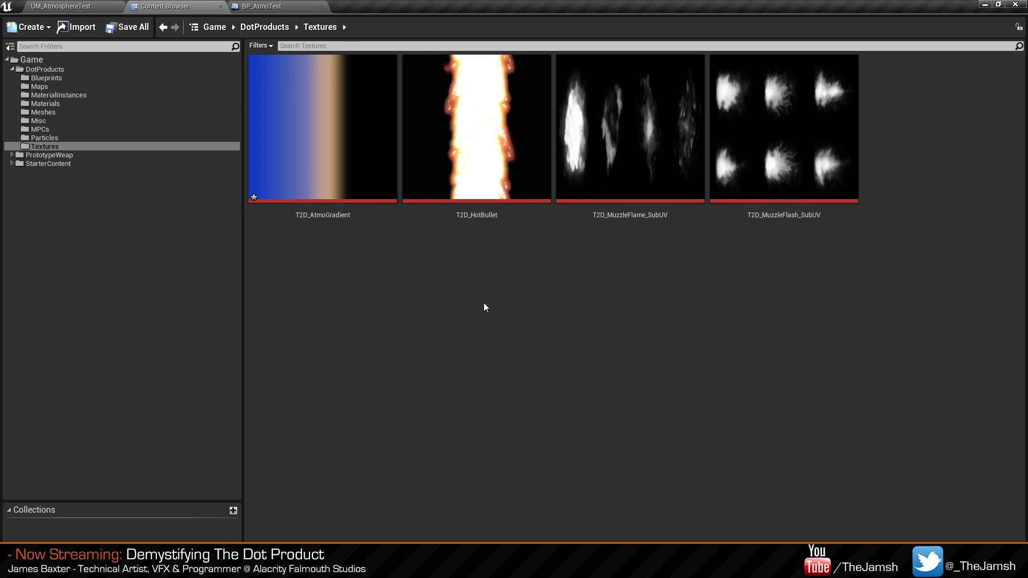
Return to the UM_AtmosphereTest level, inspect the atmosphere rim with the new gradient, and deselect the BP_AtmoTest actor.
click(288, 4)
click(43, 3)
mouse_move(508, 297)
right_down()
mouse_move(486, 284)
mouse_move(497, 269)
mouse_move(501, 283)
right_up()
key(w)
key(w)
drag(501, 282, 505, 283)
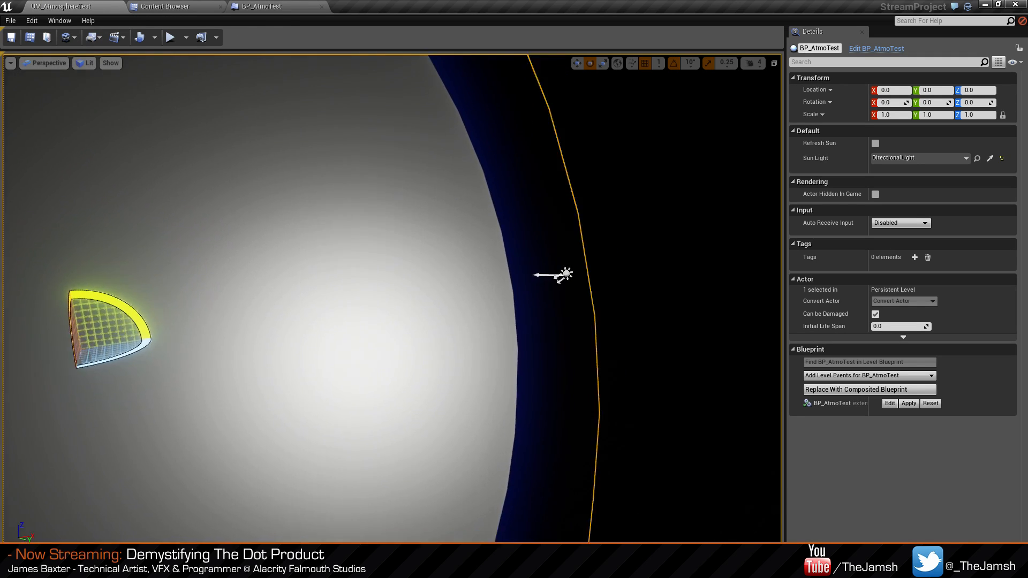
key(s)
mouse_move(505, 283)
right_down()
mouse_move(514, 289)
mouse_move(498, 283)
right_up()
click(614, 172)
Locate the material used by BP_AtmoTest's InnerSphere component and open Mat_Black for editing.
click(261, 6)
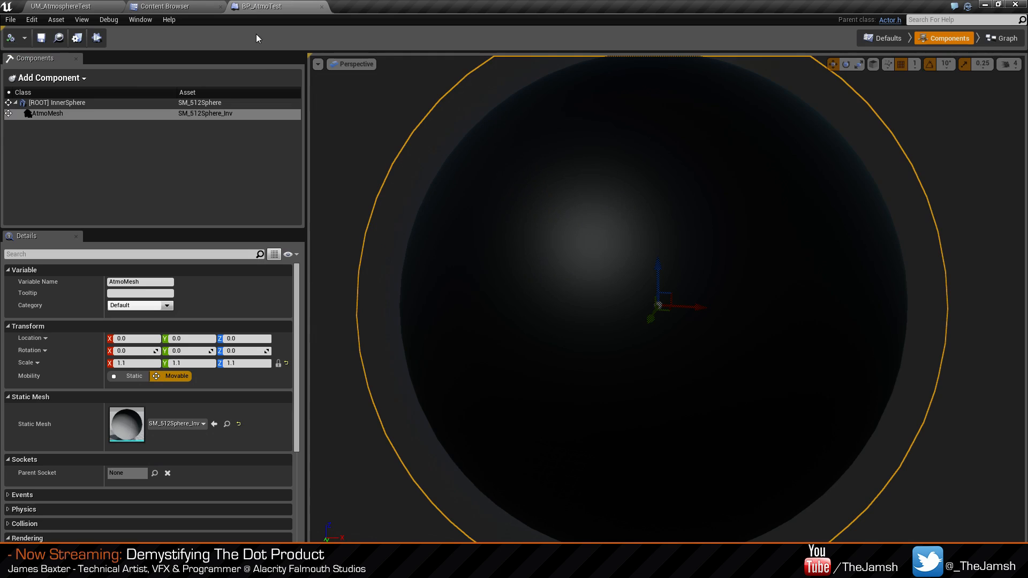
click(562, 243)
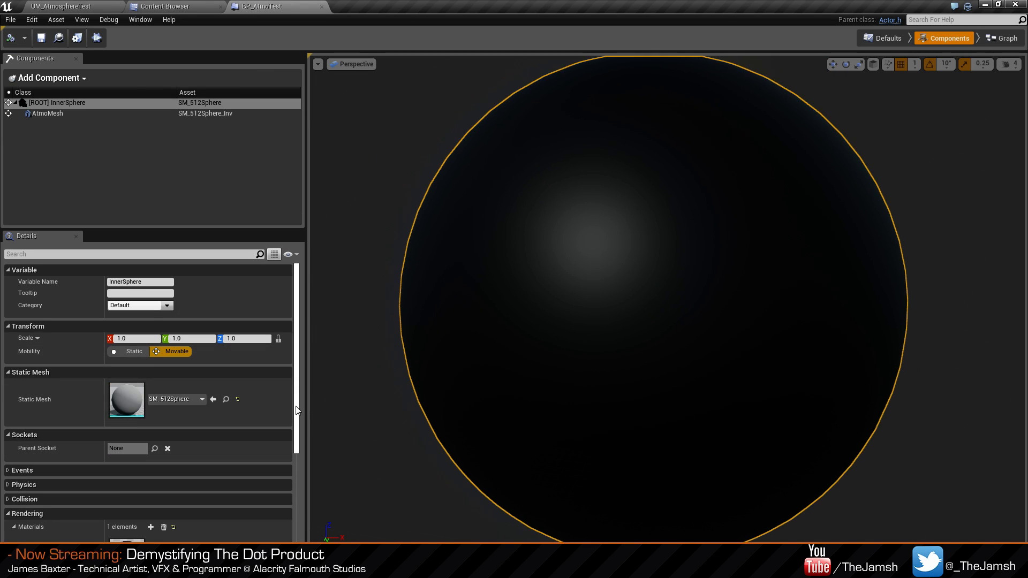
scroll(224, 463, down, 3)
click(214, 487)
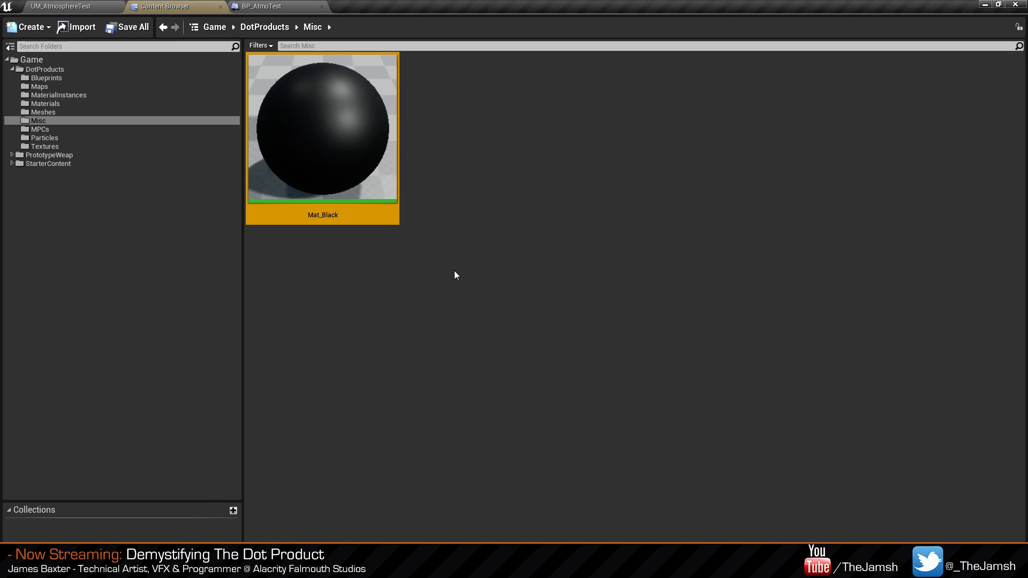
double_click(350, 152)
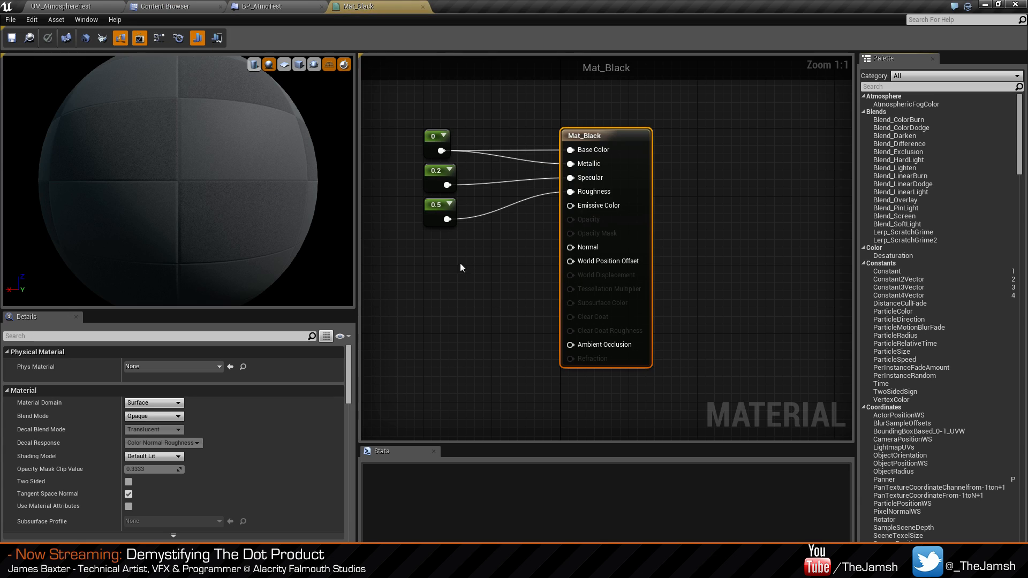
Try a value of 0.1 for the constant feeding Mat_Black's Roughness.
right_drag(460, 262, 591, 278)
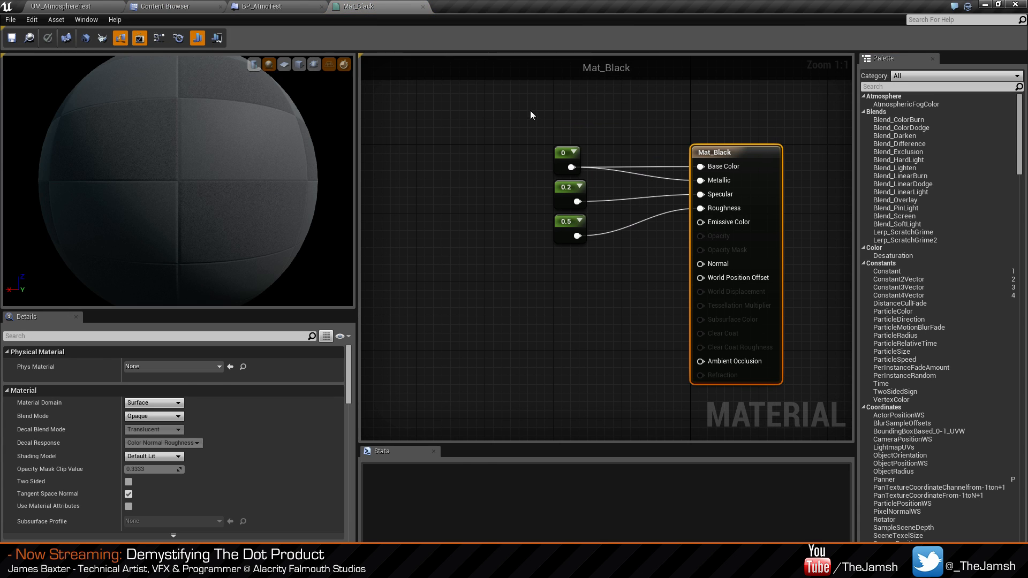
click(557, 157)
click(504, 156)
right_drag(502, 152, 526, 172)
click(587, 259)
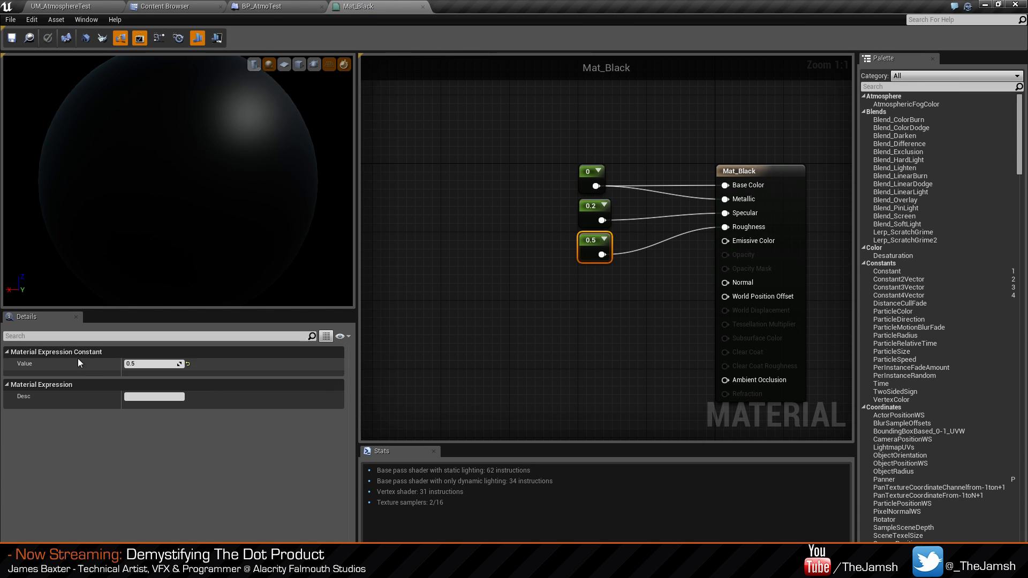
click(148, 364)
text(0.1)
key(Return)
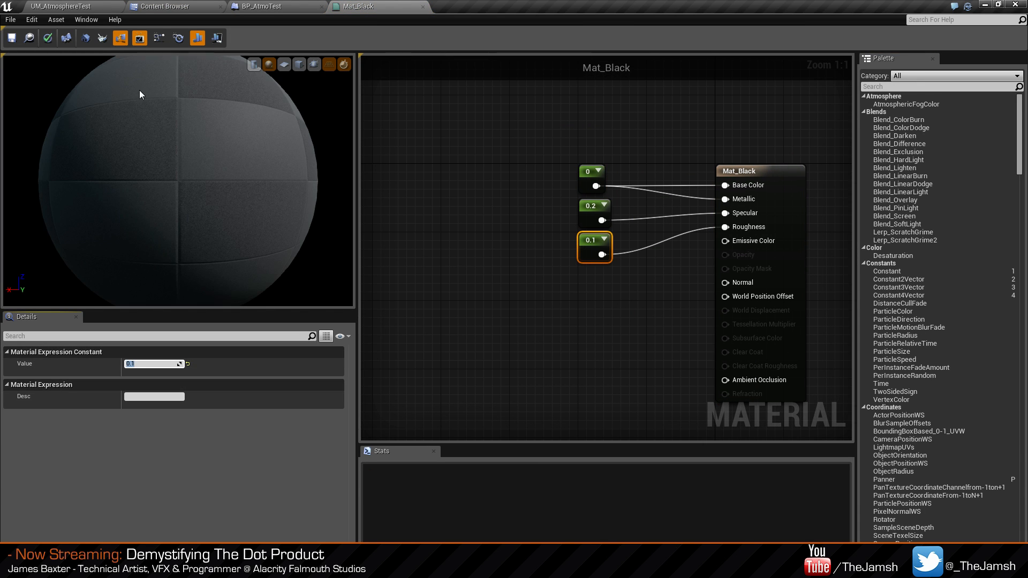
right_drag(483, 237, 485, 259)
Set Mat_Black's Roughness constant to 0.9 and its Specular constant to 0.1, and save the material.
click(144, 361)
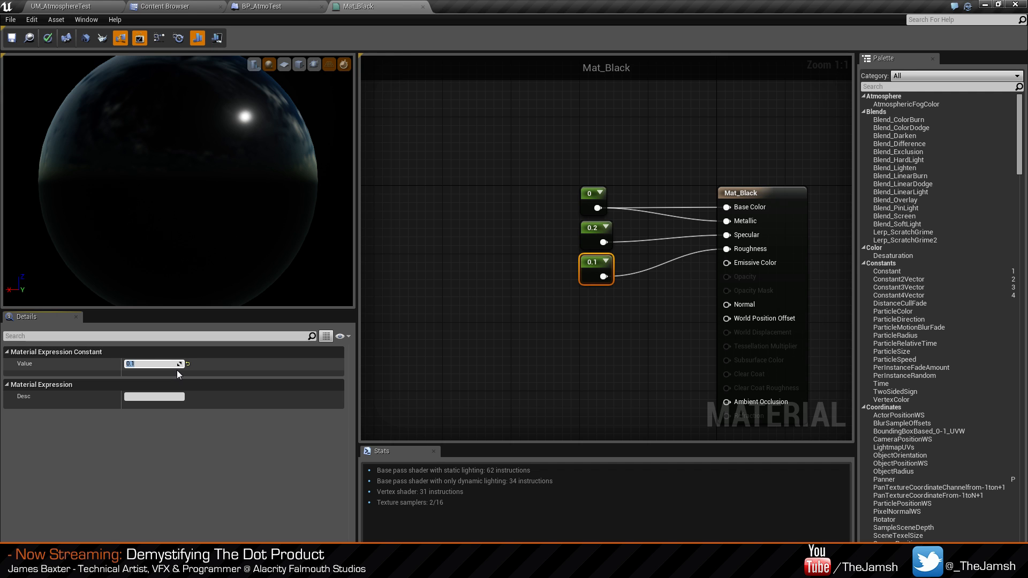
text(0.9)
key(Return)
click(591, 234)
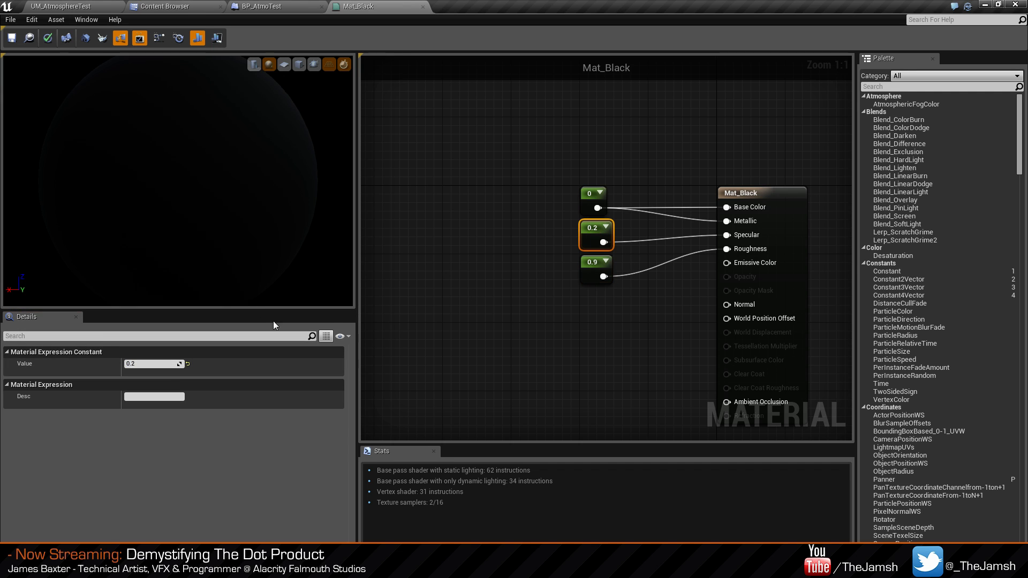
click(162, 364)
text(0.1)
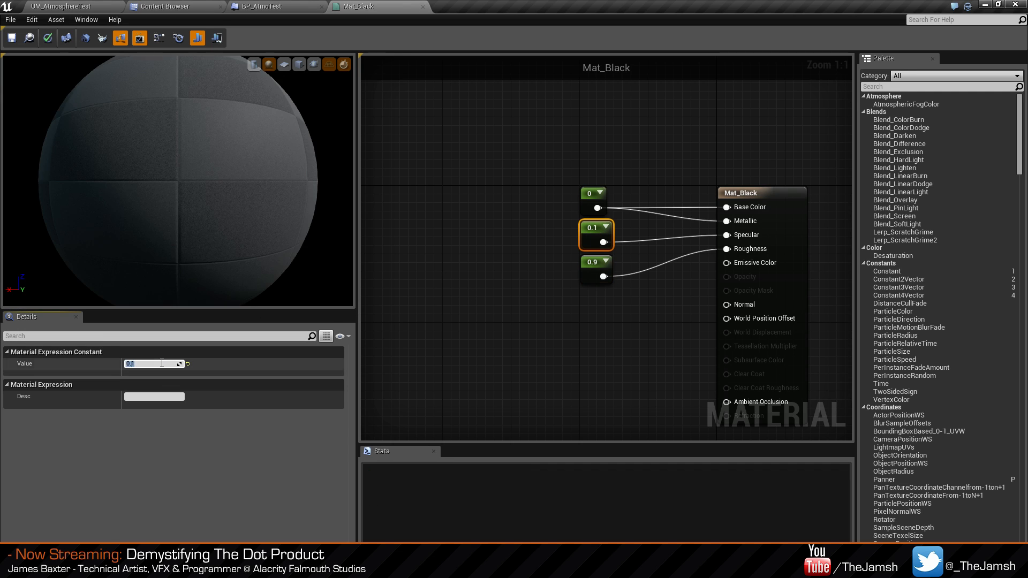
key(Return)
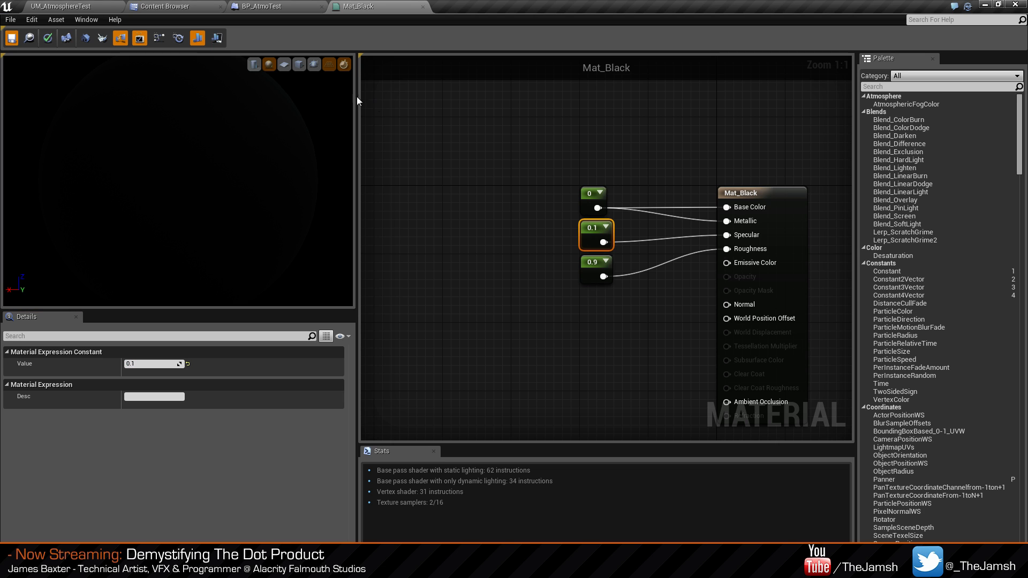
key(ctrl+s)
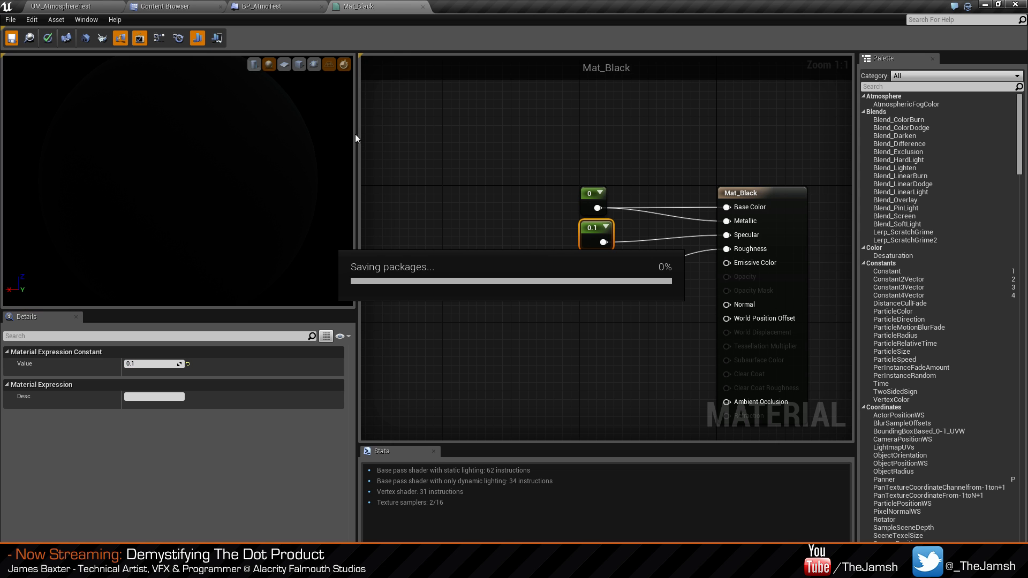
Return to the UM_AtmosphereTest level and inspect the planet's surface shading and atmosphere rim from the terminator side.
click(201, 6)
click(95, 6)
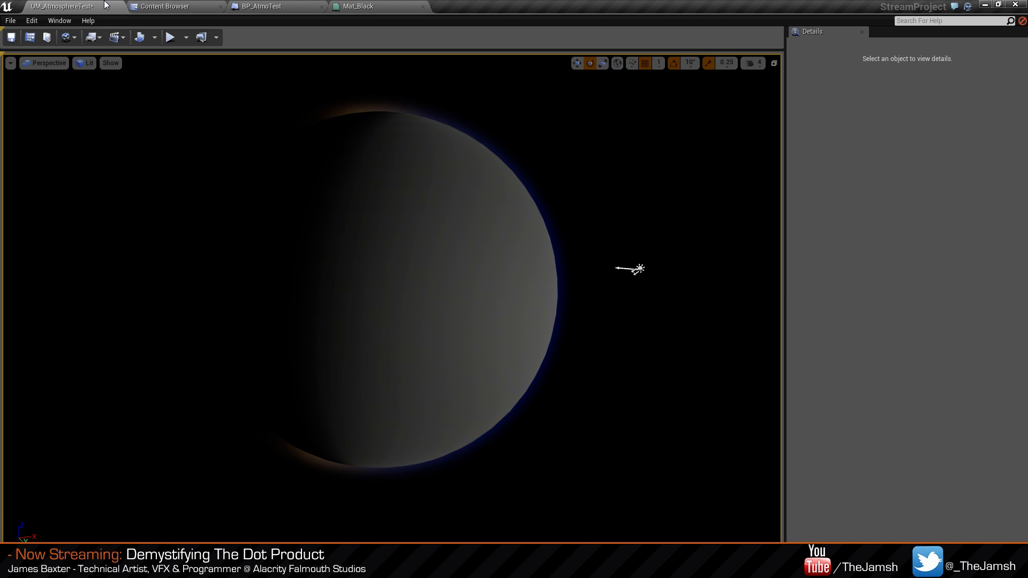
key(a)
right_drag(540, 259, 575, 367)
key(w)
key(s)
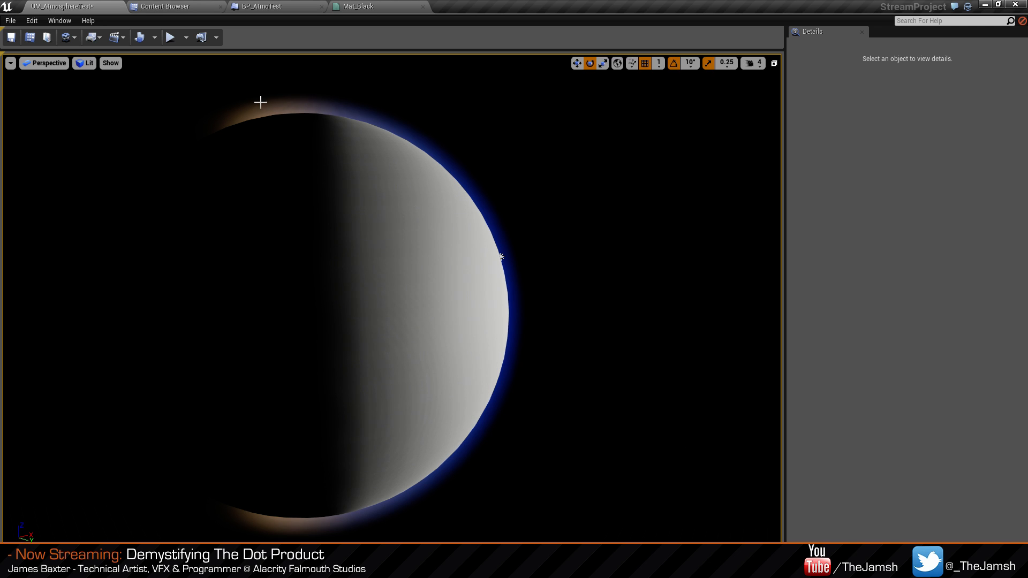
Examine the planet's day side and atmosphere rim in the level with the directional light in view.
click(427, 129)
key(d)
right_drag(505, 135, 463, 141)
key(w)
key(s)
click(625, 204)
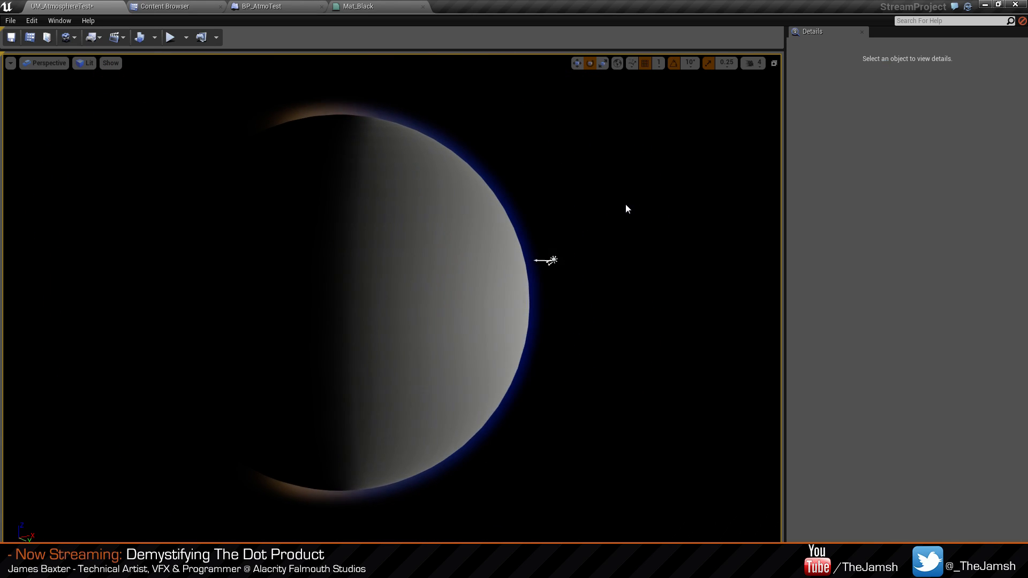
mouse_move(692, 305)
right_down()
mouse_move(681, 285)
mouse_move(686, 301)
right_up()
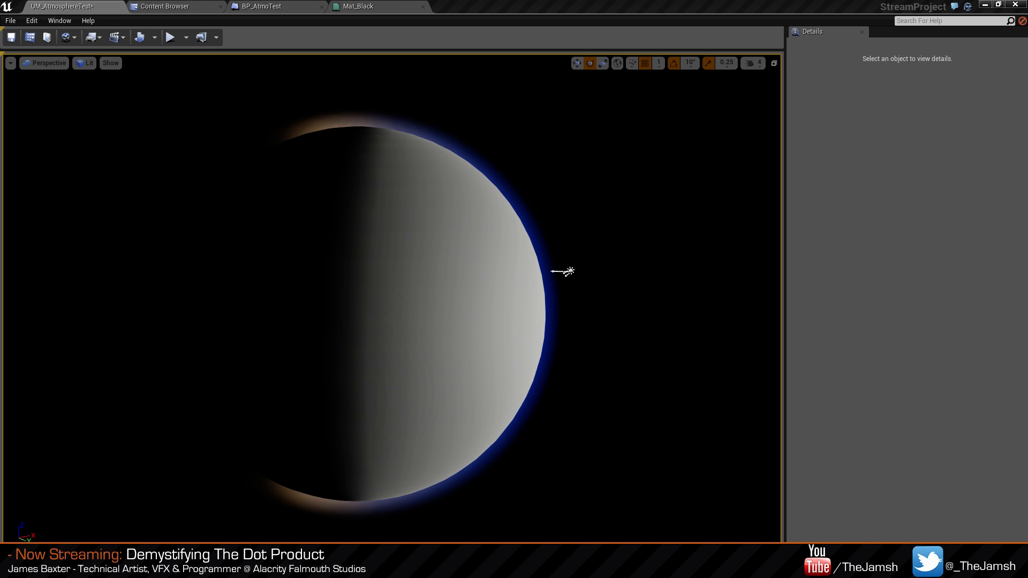
Launch Photoshop and open the recent file Stream_AtmopshereLUT.psd.
key(super)
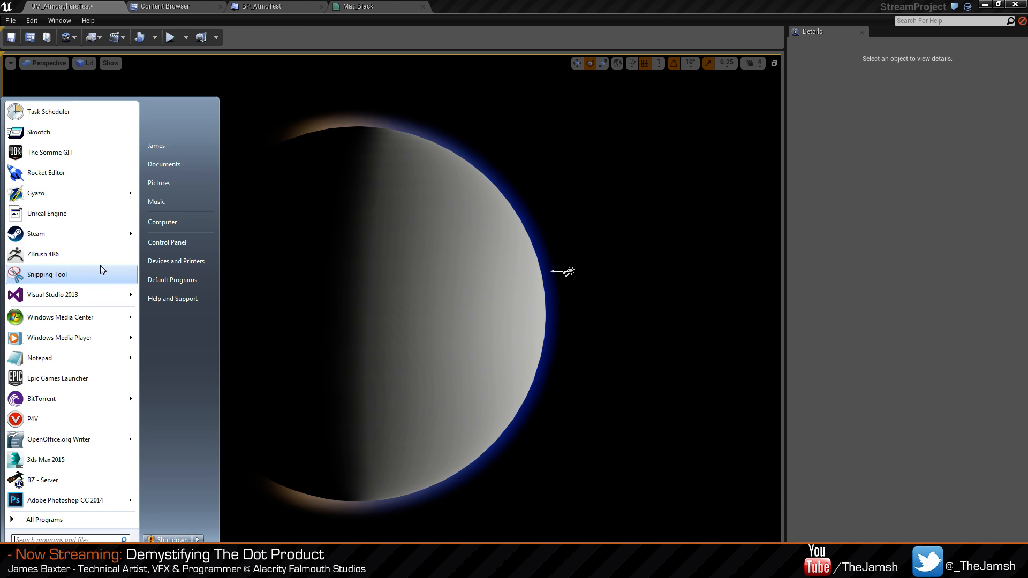
text(photoshop)
key(Return)
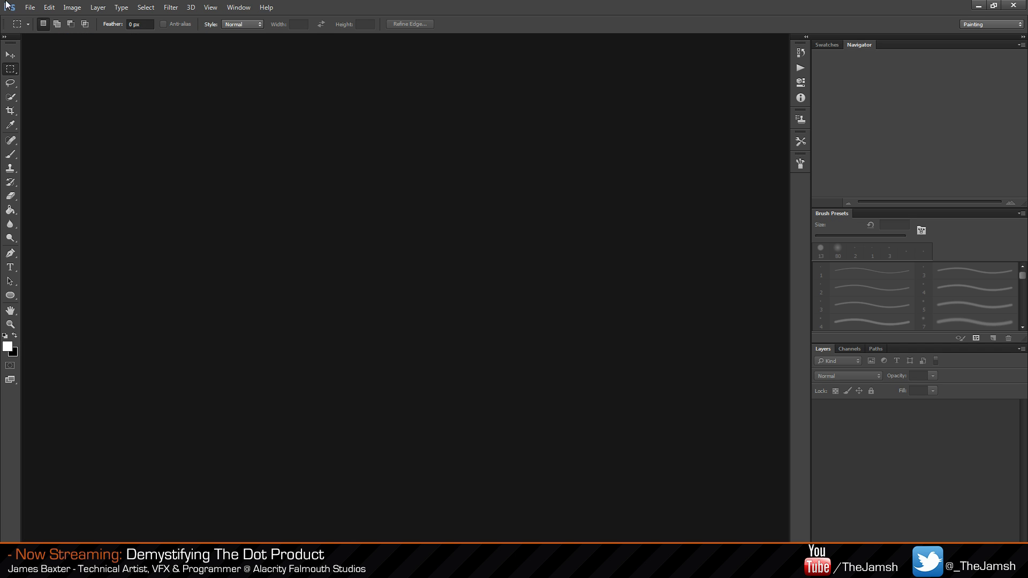
click(30, 7)
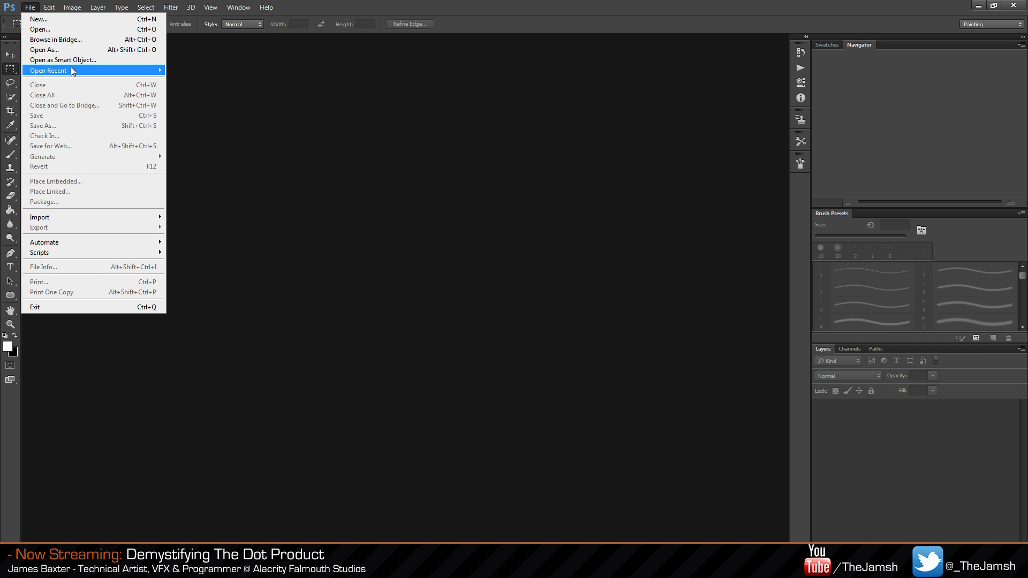
mouse_move(73, 70)
click(196, 71)
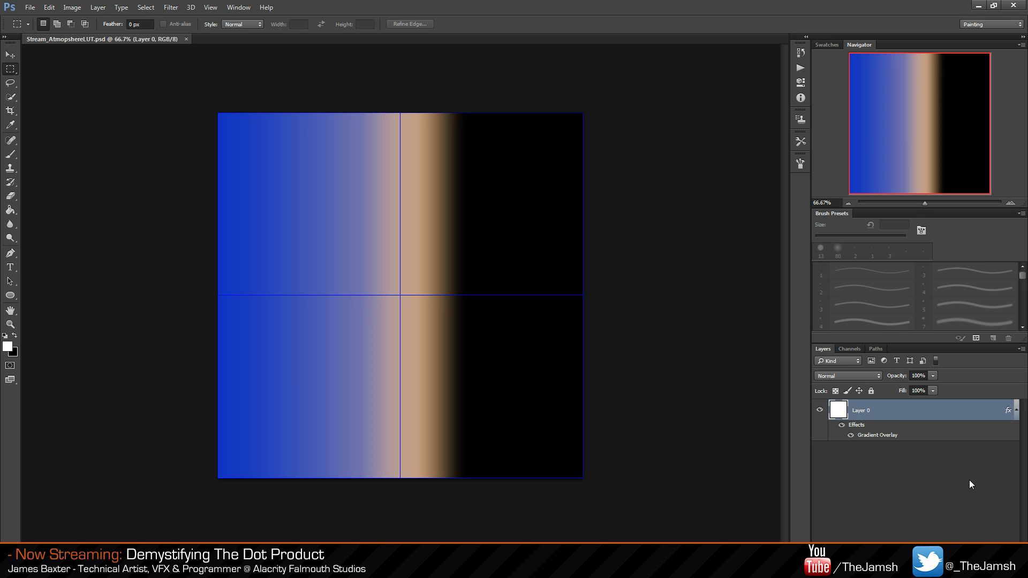
In Layer 0's gradient overlay, recolour the blue stop at 0% to green and select the tan stop at 54%.
double_click(904, 435)
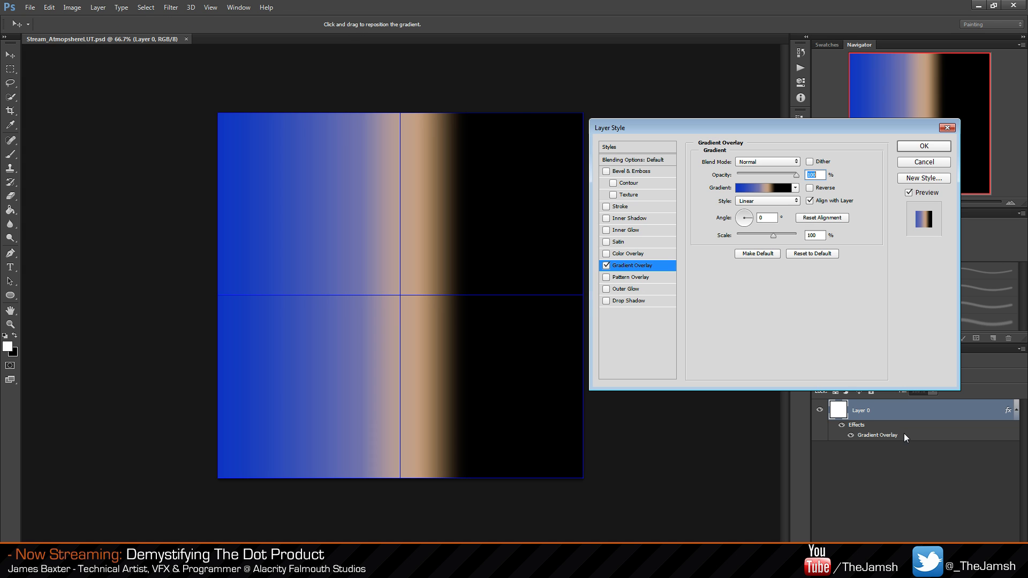
click(747, 186)
click(660, 388)
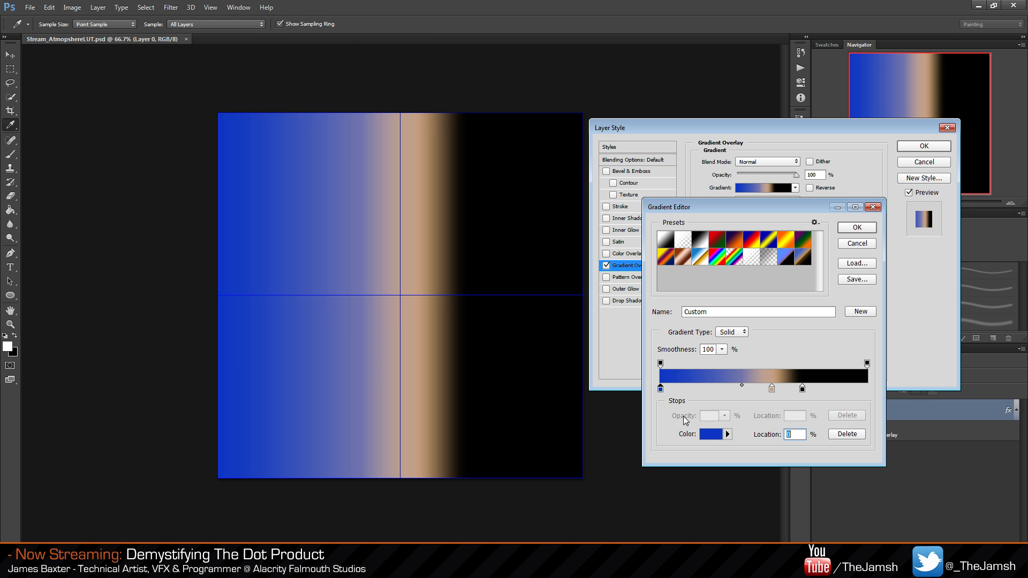
click(710, 434)
drag(640, 170, 640, 214)
click(727, 110)
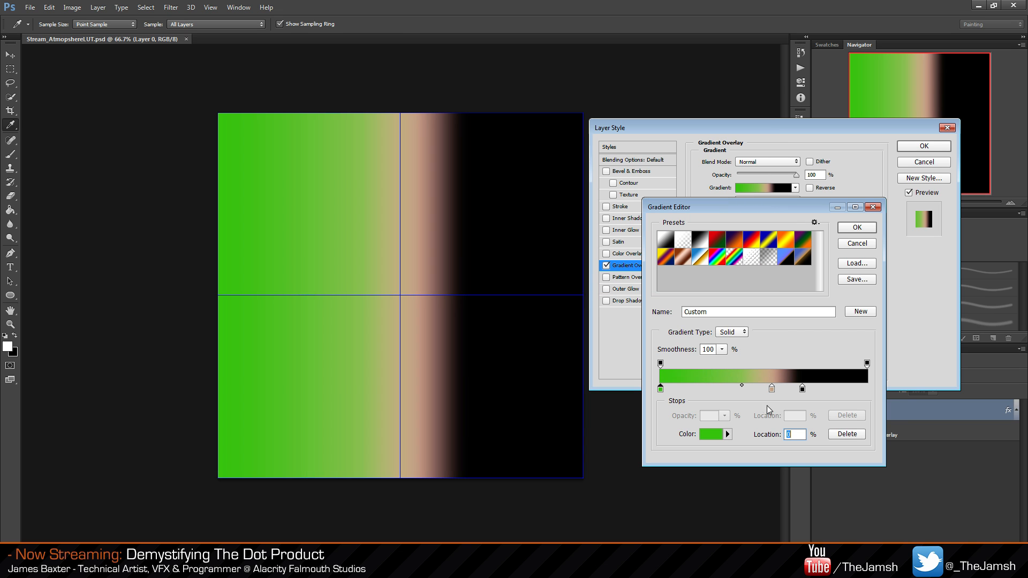
click(771, 388)
click(712, 433)
mouse_move(551, 152)
mouse_down()
mouse_move(573, 151)
mouse_move(545, 153)
mouse_up()
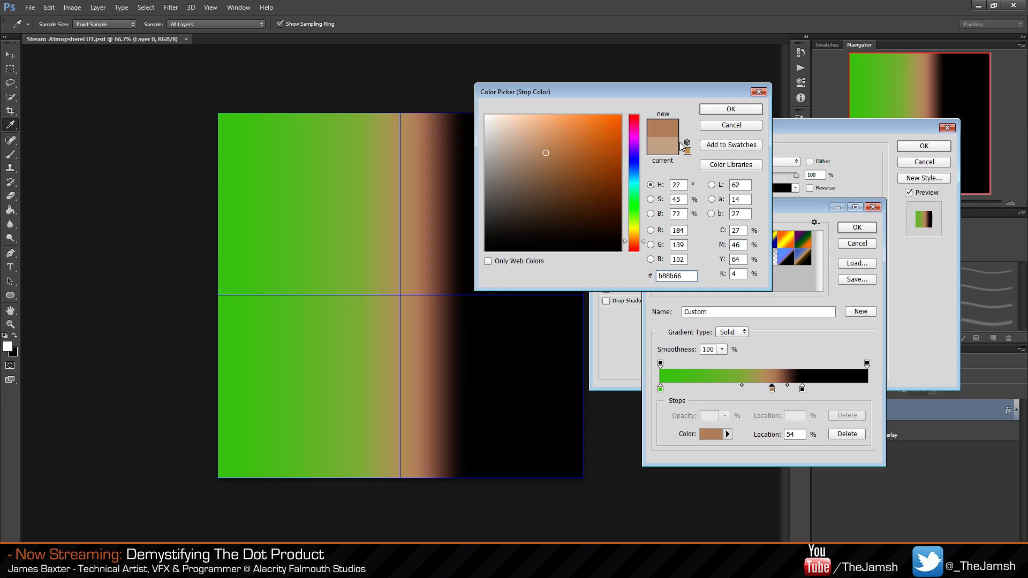
click(731, 125)
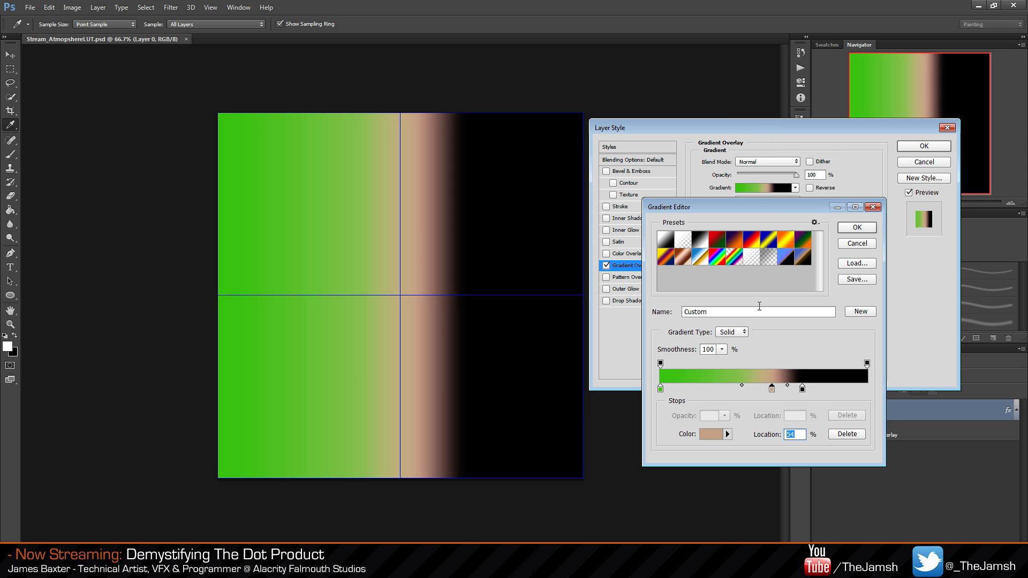
Set the 54% gradient stop's colour to deep blue 2200b5 and apply the gradient overlay.
click(704, 434)
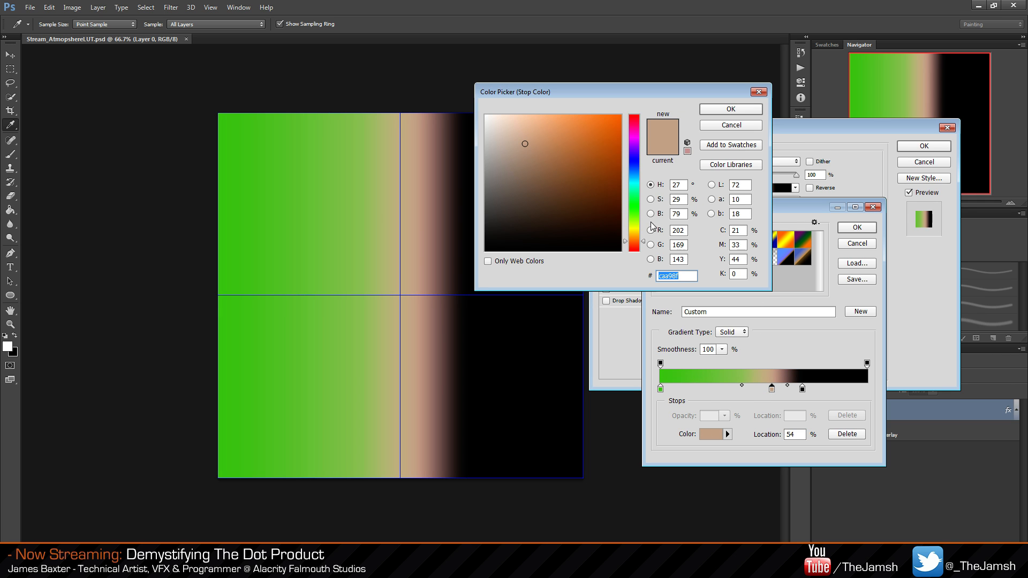
drag(645, 235, 644, 159)
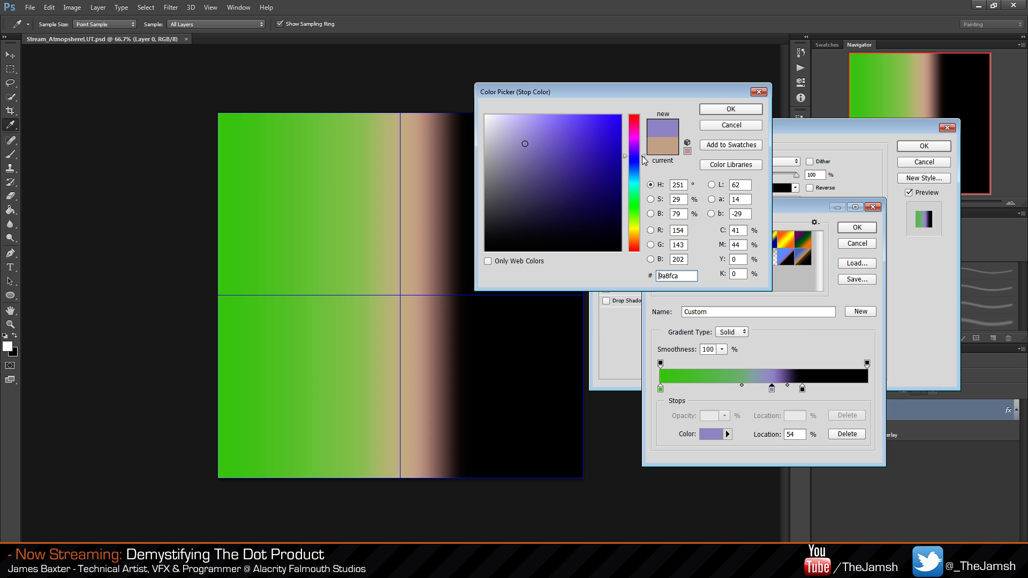
mouse_move(575, 156)
mouse_down()
mouse_move(601, 137)
mouse_move(622, 155)
mouse_up()
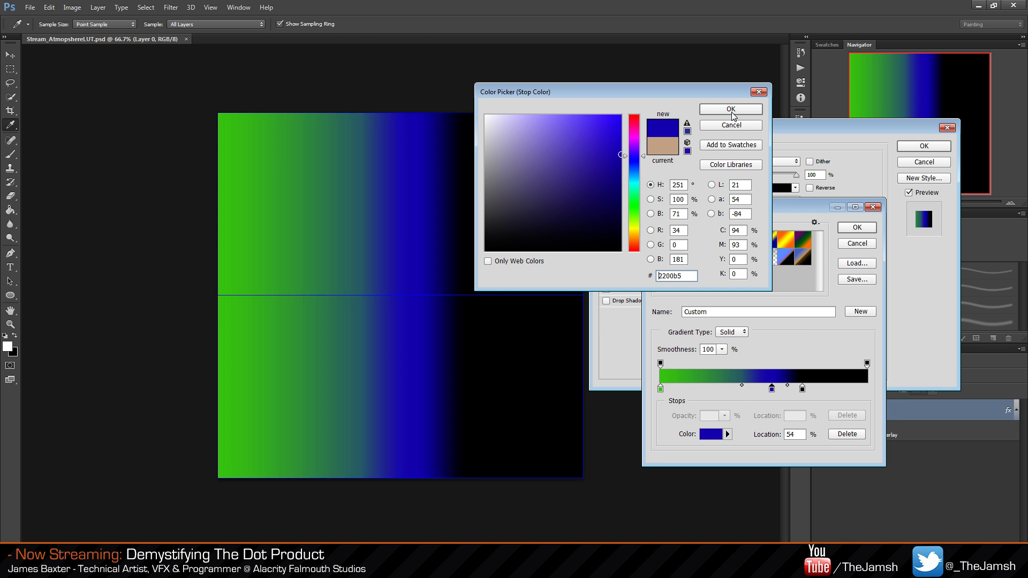
click(731, 110)
click(859, 230)
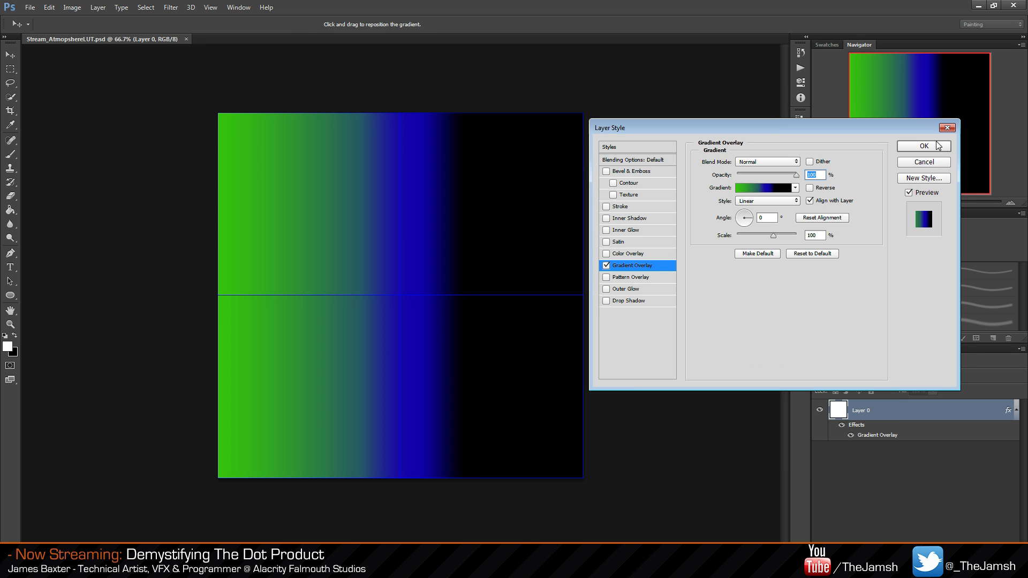
click(938, 146)
key(m)
Overwrite T2D_AtmoGradient.tga on the Desktop with a 24 bits/pixel Targa copy, and quit Photoshop with the PSD changes saved.
click(30, 7)
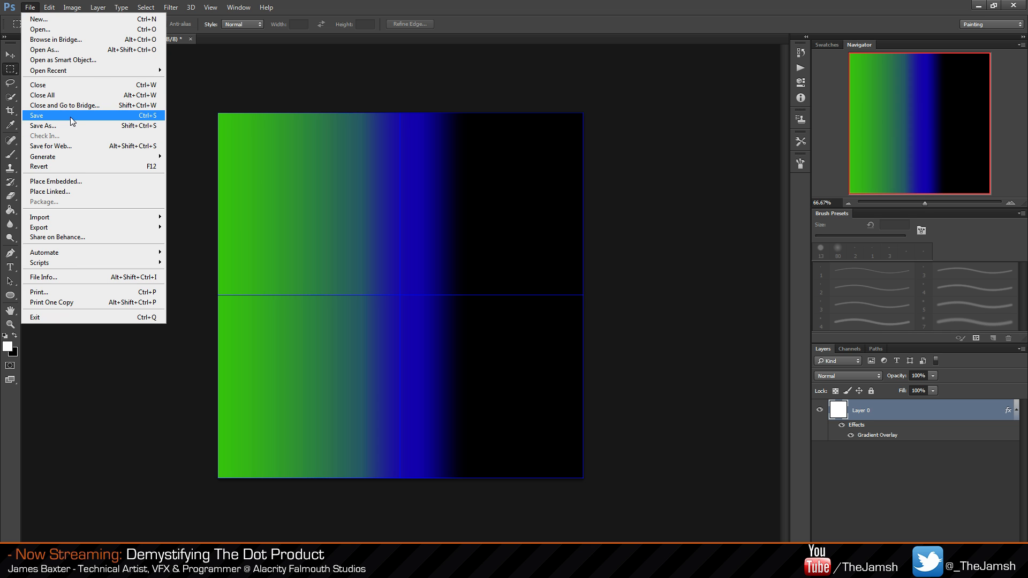
click(73, 125)
click(179, 251)
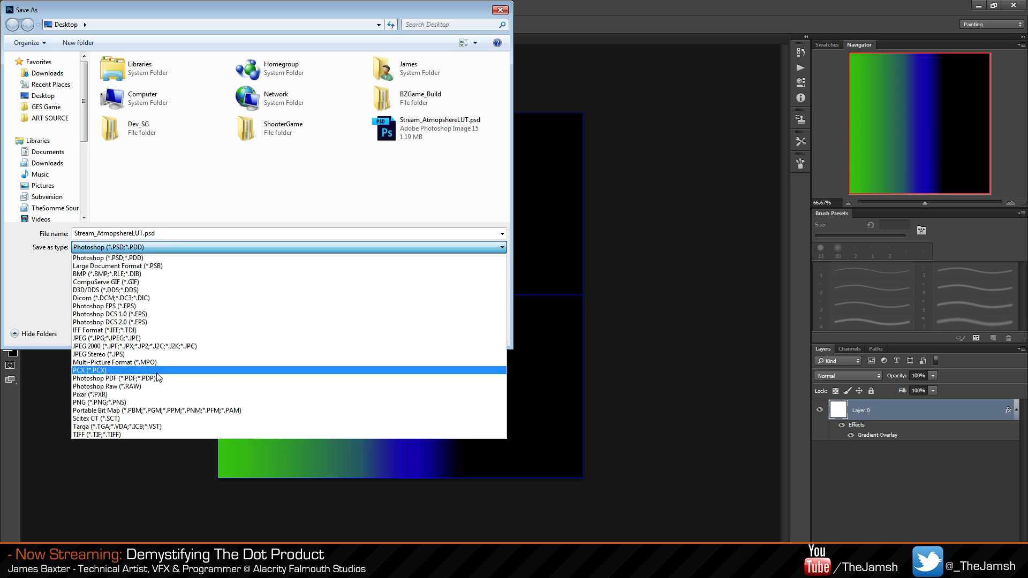
click(140, 423)
click(142, 164)
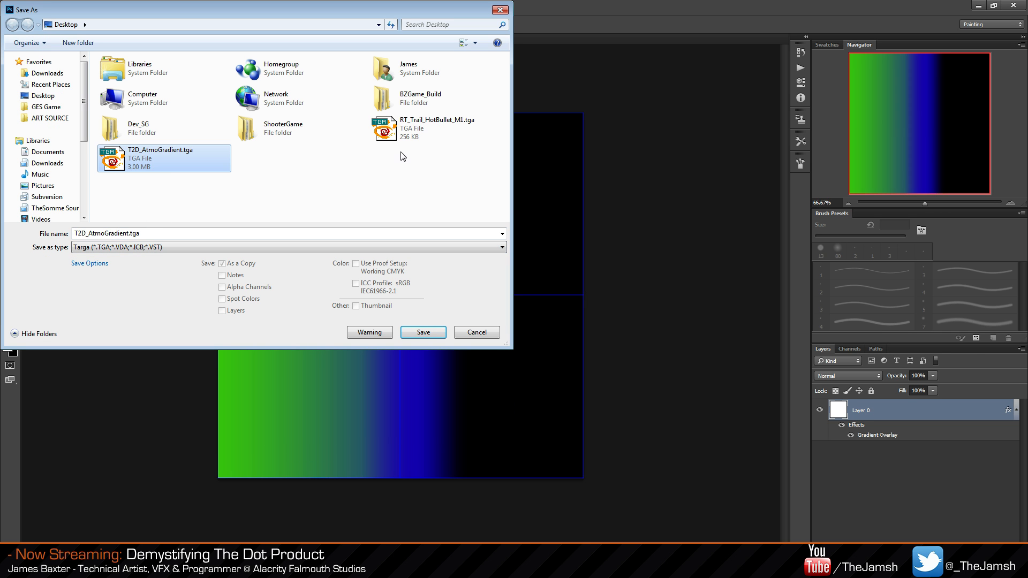
click(437, 333)
click(539, 284)
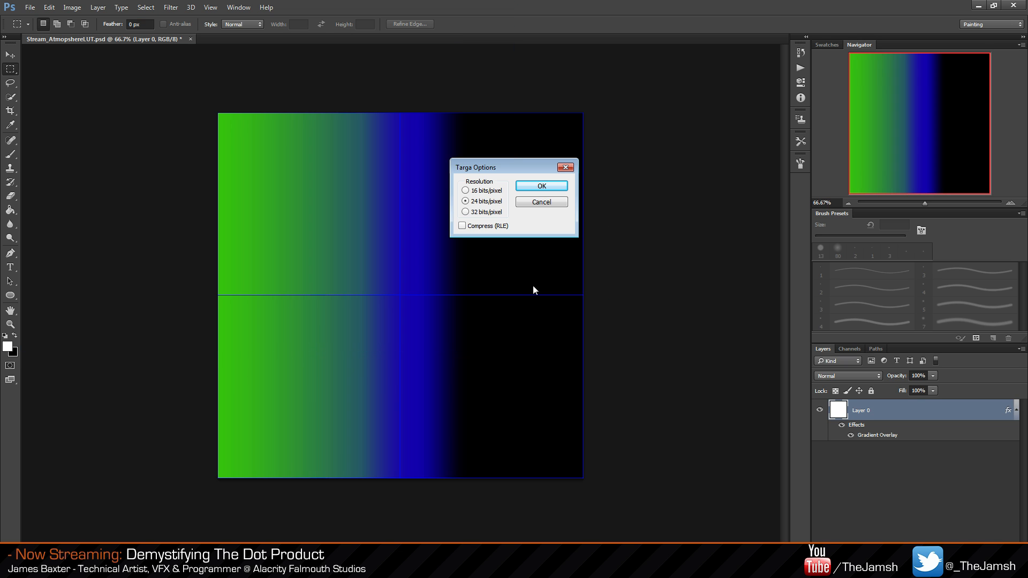
click(535, 185)
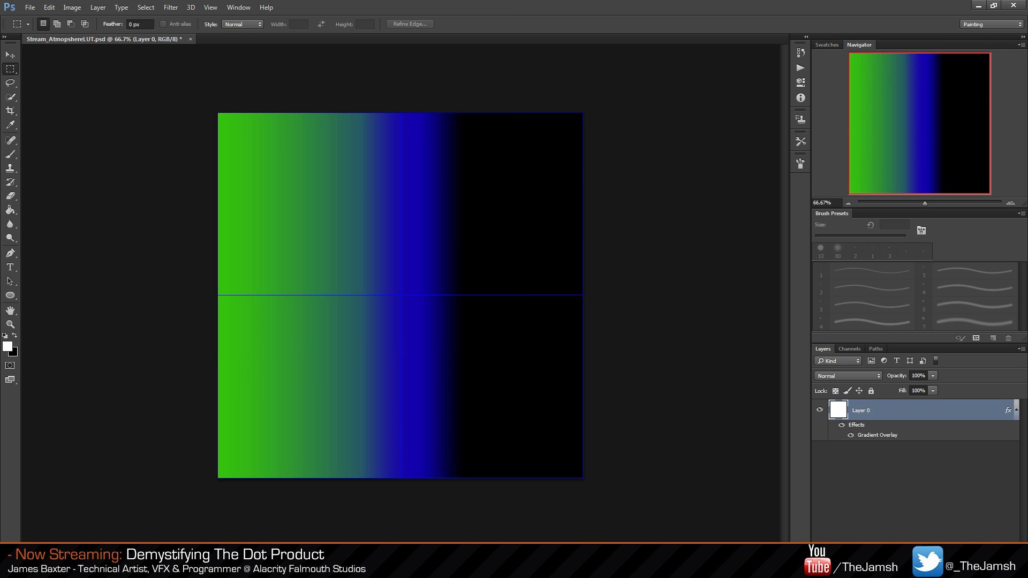
key(ctrl+q)
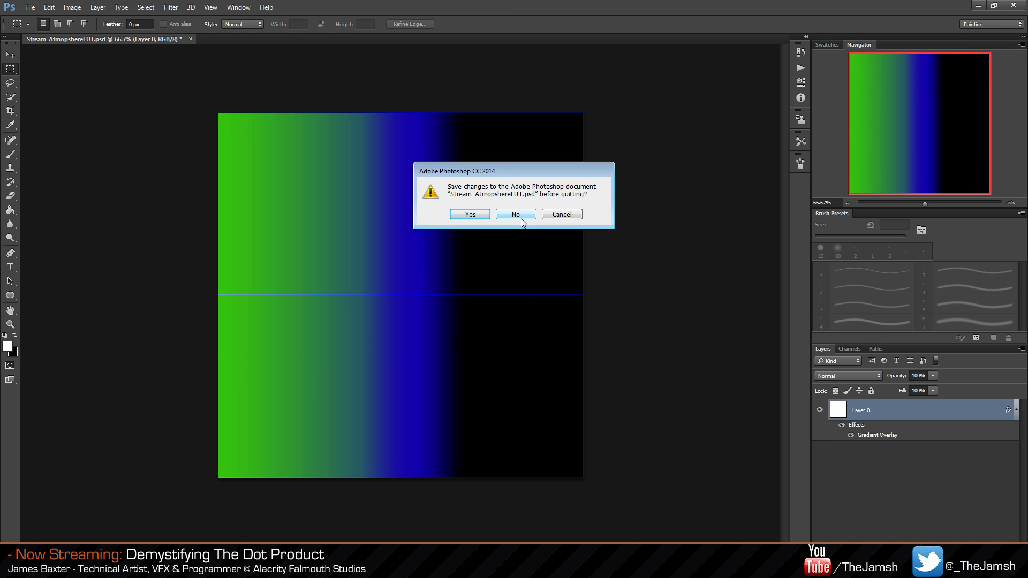
click(471, 215)
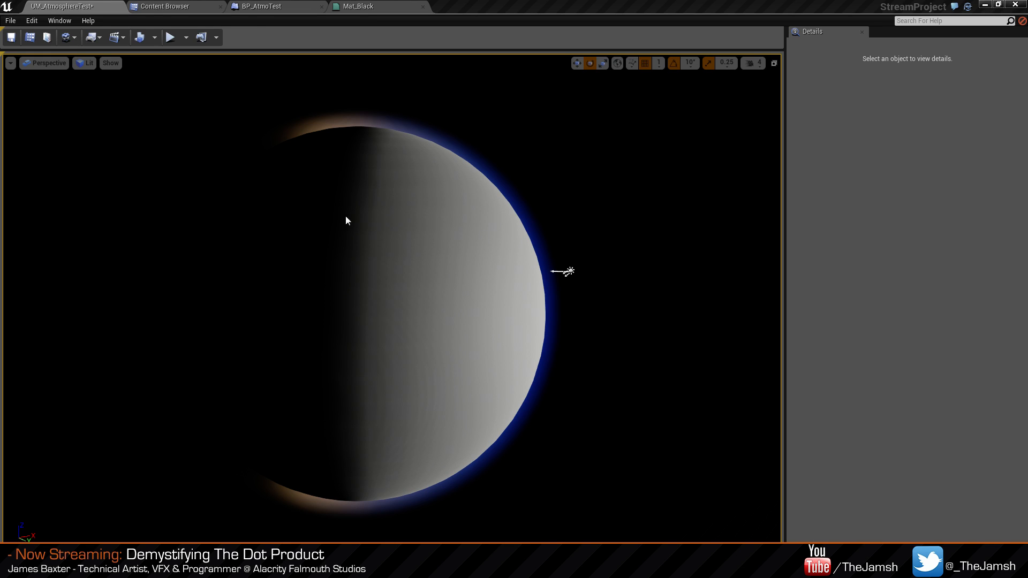
Reimport T2D_AtmoGradient in the DotProducts Textures folder and check the atmosphere rim around the planet in the UM_AtmosphereTest level.
click(300, 6)
click(165, 6)
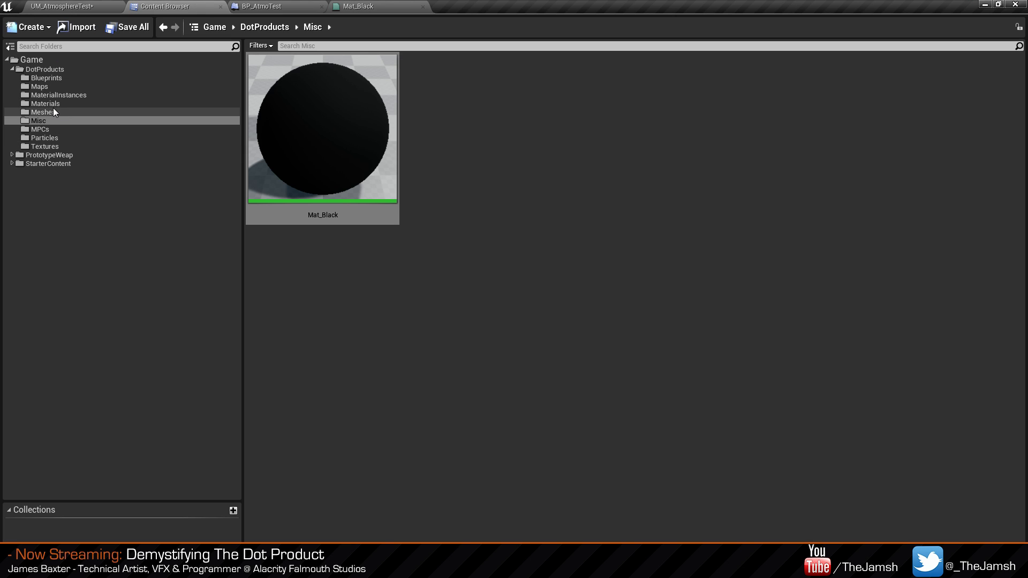
click(75, 146)
right_click(358, 155)
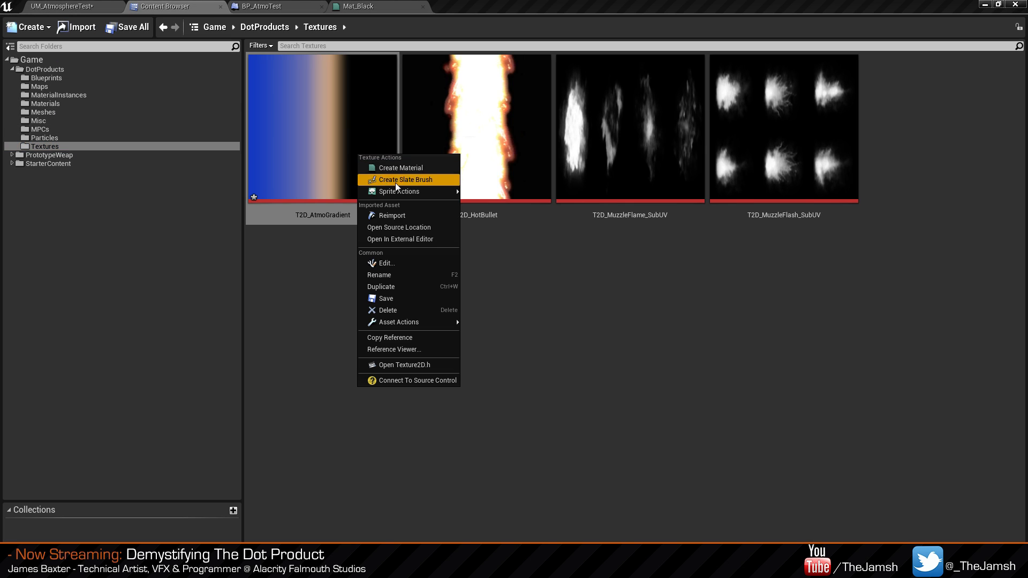
click(411, 216)
click(68, 6)
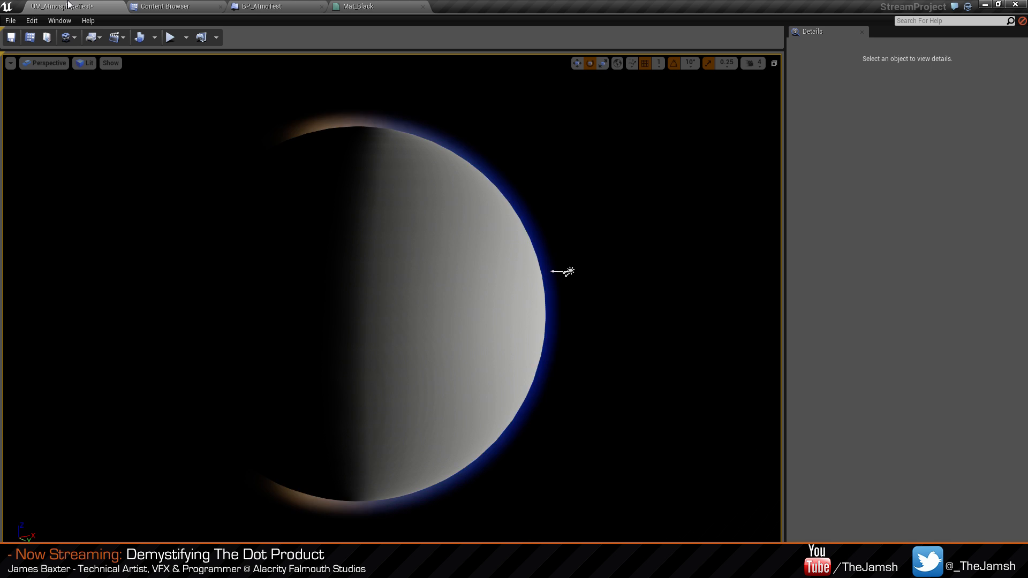
mouse_move(702, 291)
right_down()
mouse_move(738, 278)
mouse_move(707, 274)
mouse_move(687, 292)
mouse_move(698, 291)
mouse_move(695, 265)
mouse_move(728, 270)
mouse_move(714, 273)
mouse_move(696, 316)
mouse_move(733, 276)
mouse_move(726, 268)
mouse_move(729, 295)
mouse_move(715, 294)
mouse_move(718, 278)
mouse_move(754, 288)
mouse_move(720, 289)
right_up()
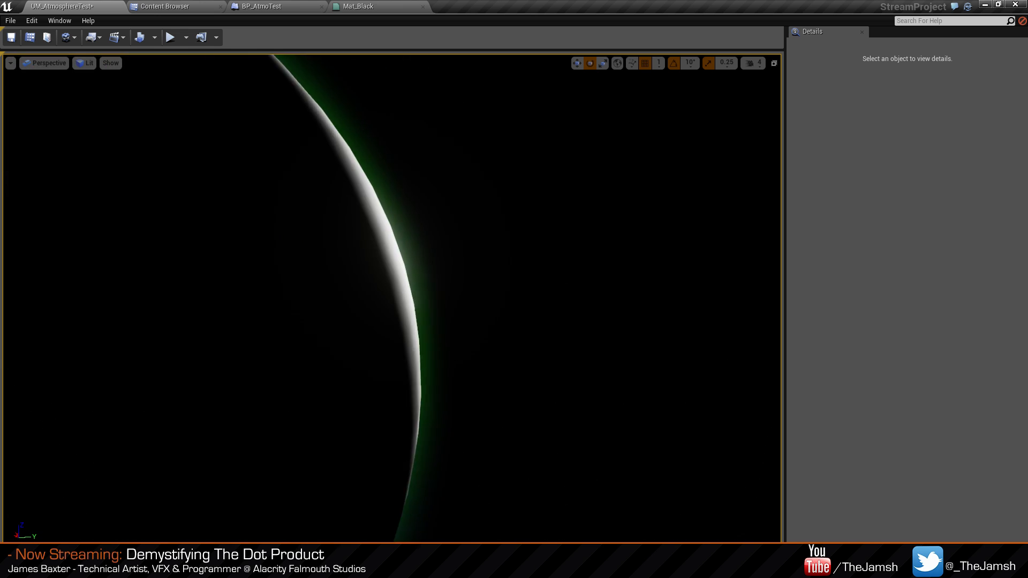
mouse_move(392, 298)
right_down()
mouse_move(300, 313)
mouse_move(439, 303)
mouse_move(377, 301)
mouse_move(375, 310)
right_up()
right_drag(589, 258, 621, 297)
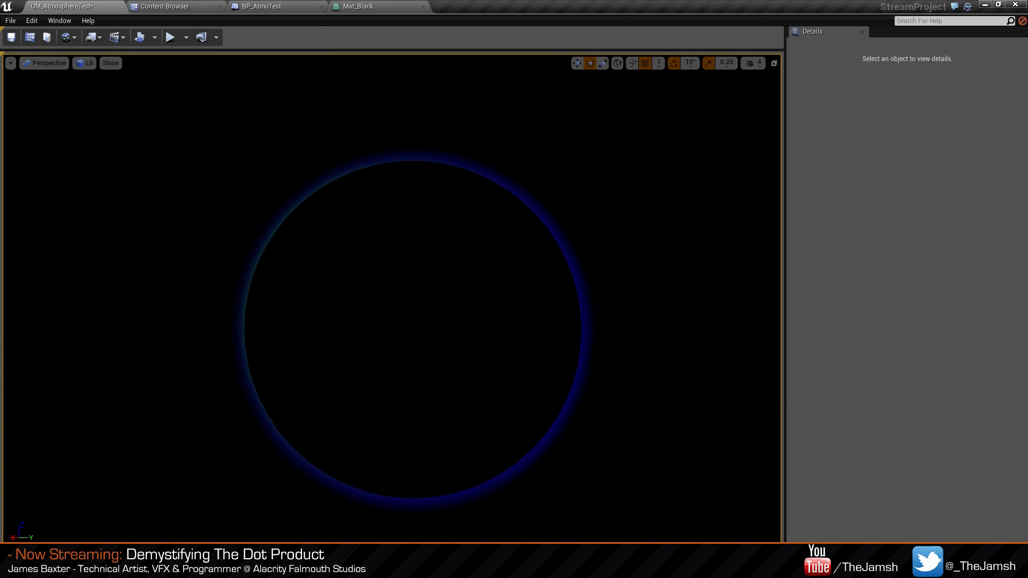
Try a uniform scale of 1.05 on BP_AtmoTest's AtmoMesh component.
click(364, 6)
click(262, 6)
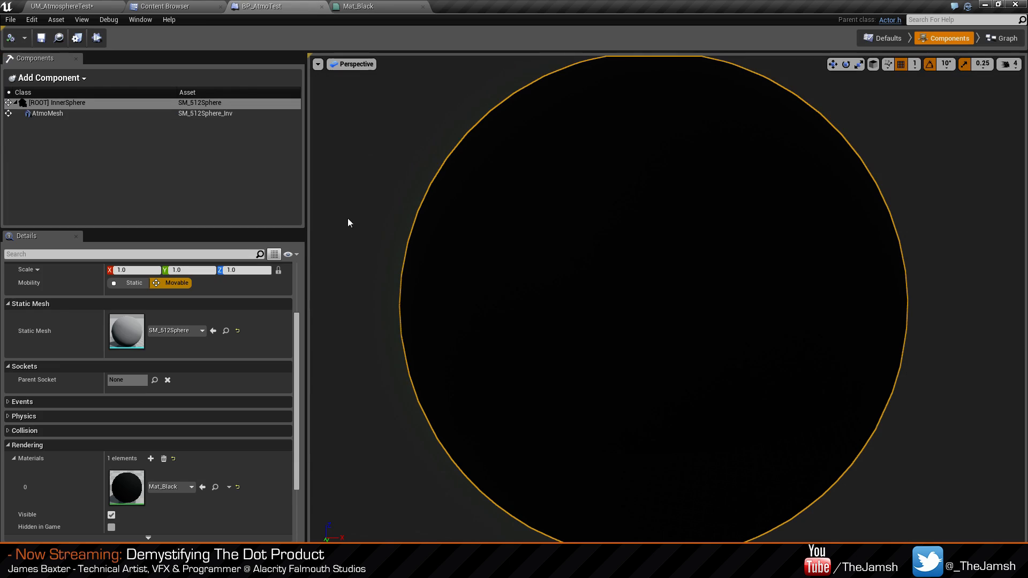
click(102, 113)
click(145, 294)
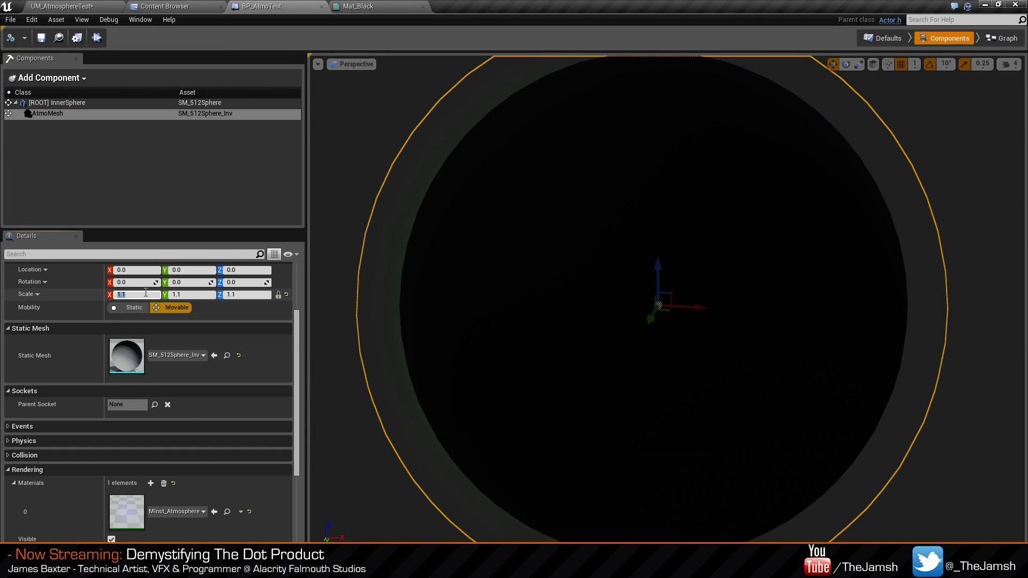
text(1.05)
key(Return)
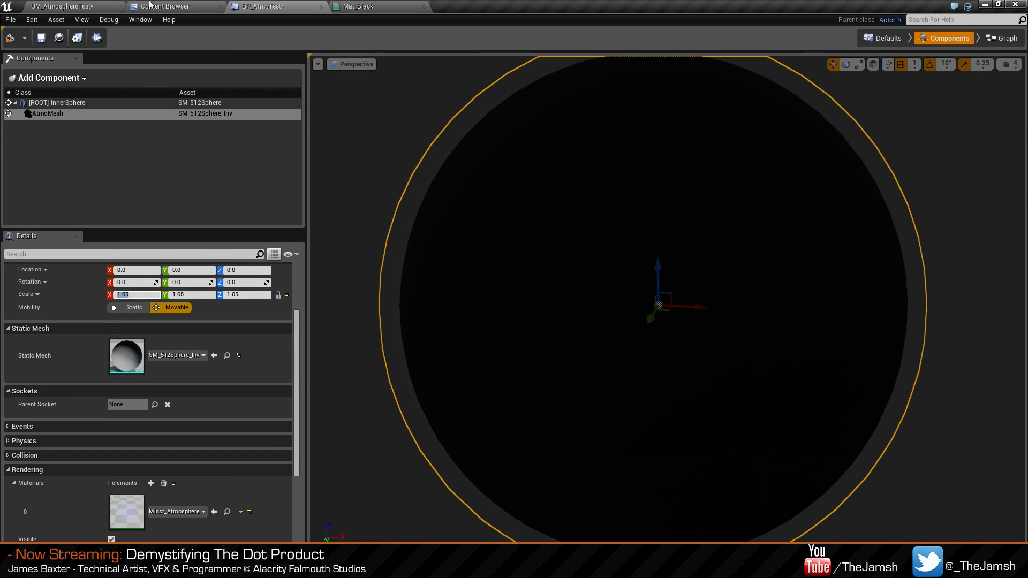
Return to the UM_AtmosphereTest level and inspect the thickness of the atmosphere rim around the planet.
click(71, 5)
right_drag(519, 367, 313, 393)
key(d)
key(a)
key(d)
key(a)
key(s)
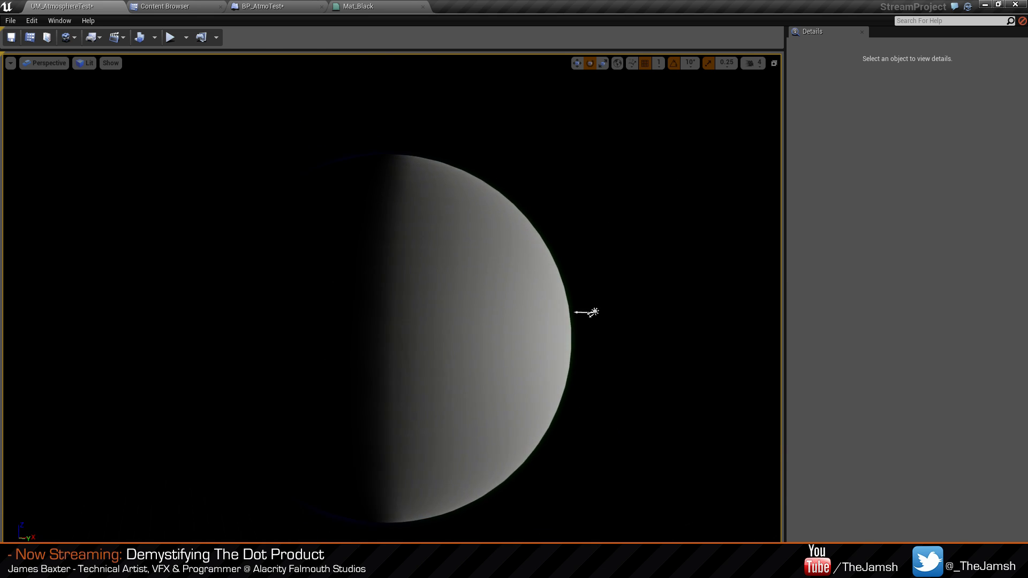
Set the AtmoMesh component's uniform scale to 1.5 in BP_AtmoTest and view the resulting atmosphere in the level.
click(287, 5)
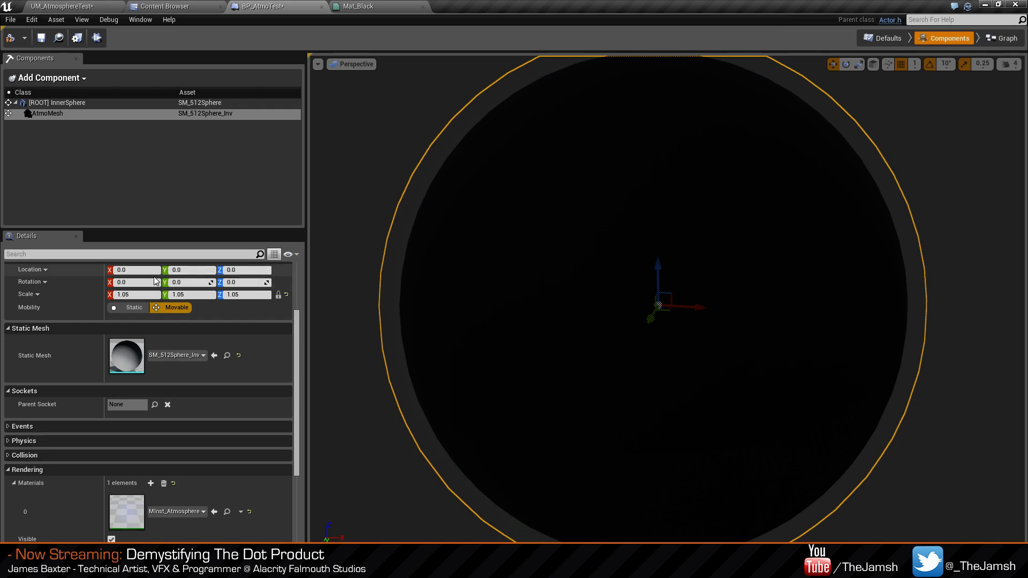
key(BackSpace)
key(BackSpace)
key(BackSpace)
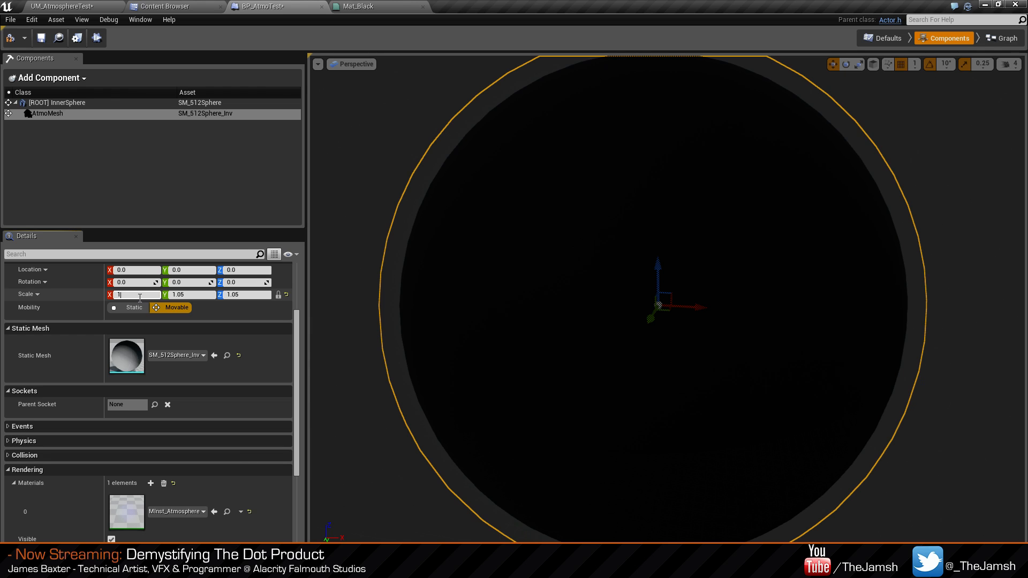
text(.5)
key(Return)
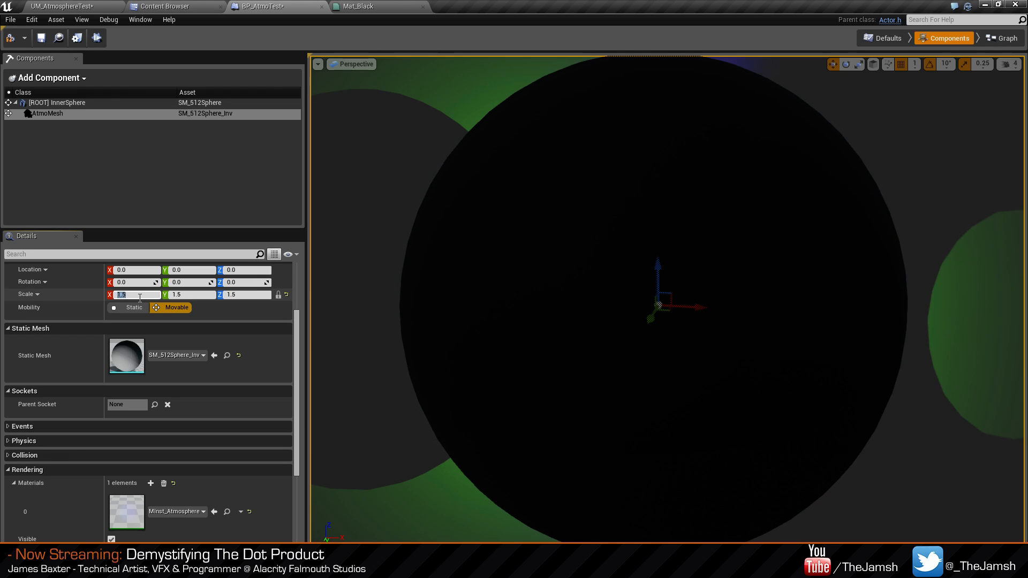
click(135, 4)
click(76, 5)
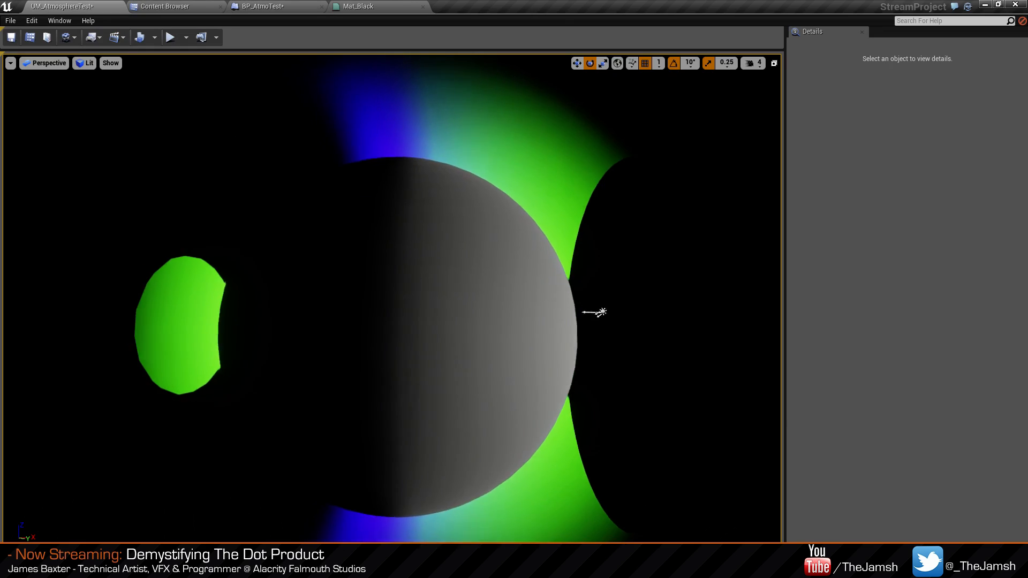
Set the AtmoMesh component's uniform scale to 1.15 in BP_AtmoTest, and compile and save the blueprint.
click(257, 6)
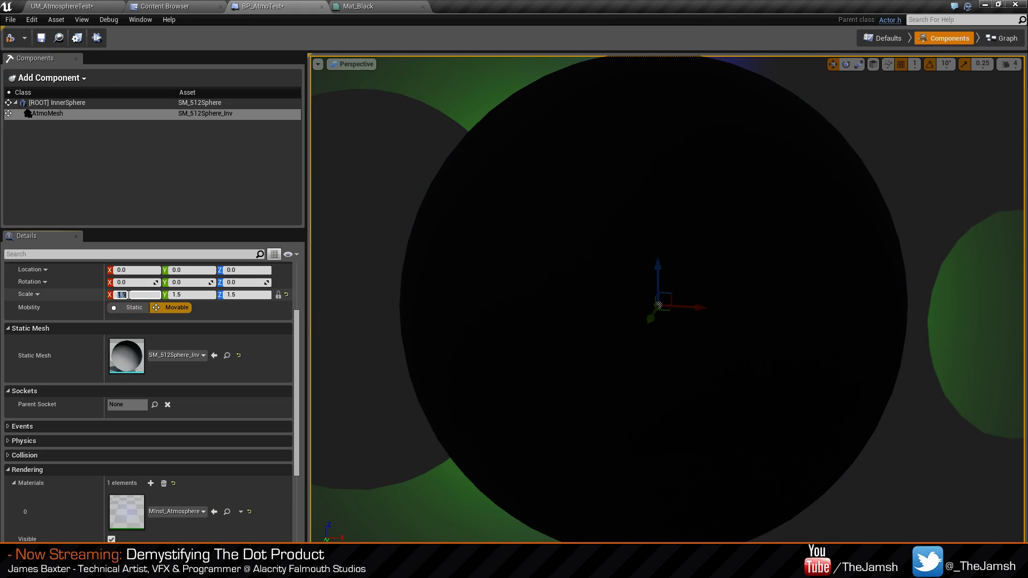
click(128, 295)
text(1.1)
key(Return)
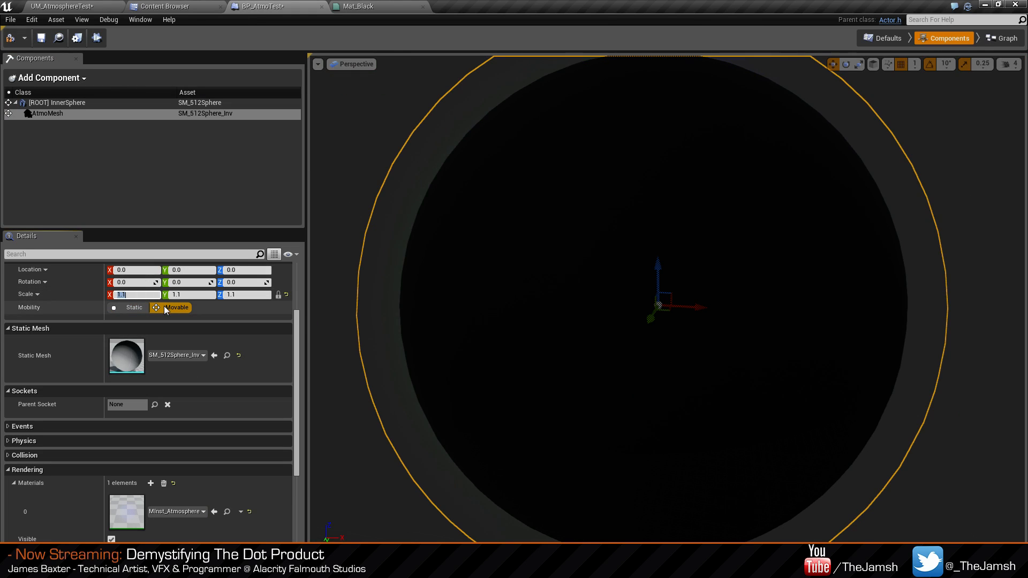
text(1.15)
key(Return)
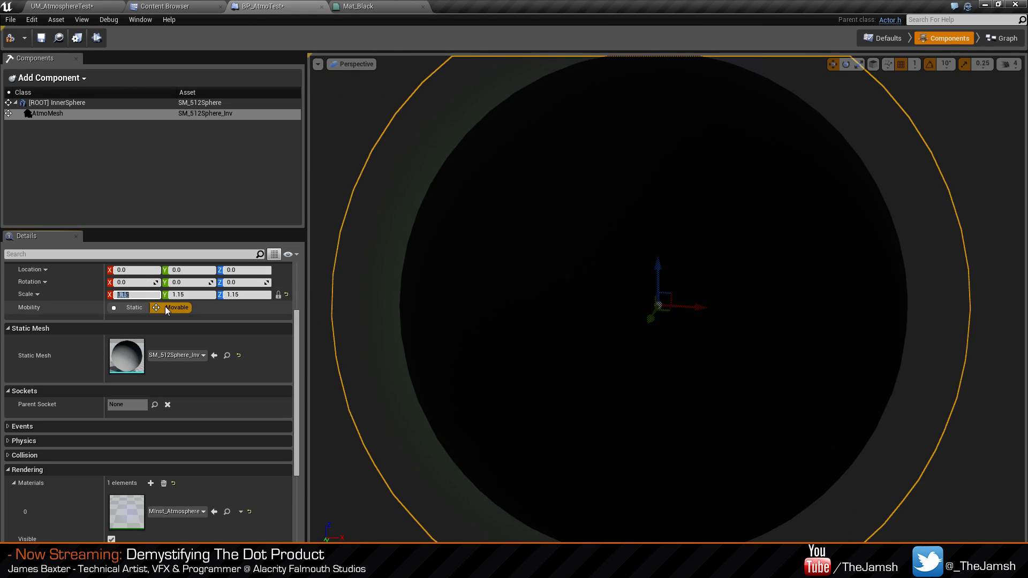
click(10, 38)
click(41, 38)
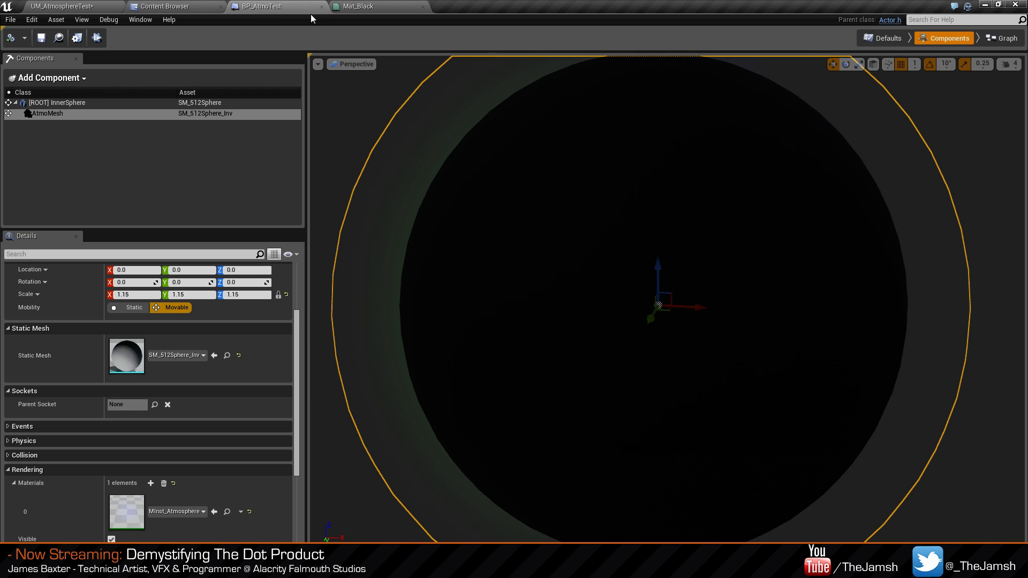
Close the BP_AtmoTest and Mat_Black editors and save all modified content.
click(323, 6)
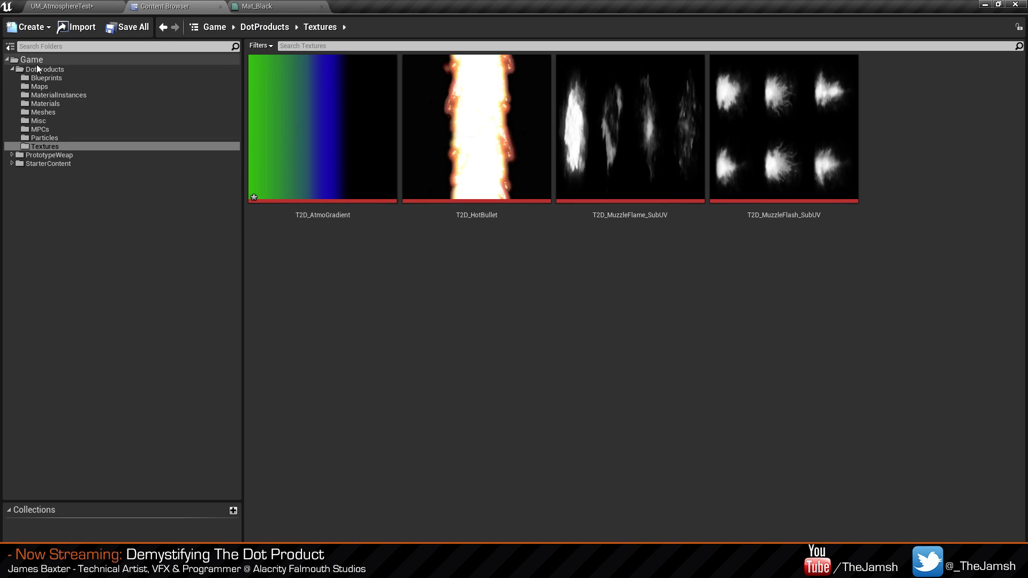
click(120, 34)
click(543, 383)
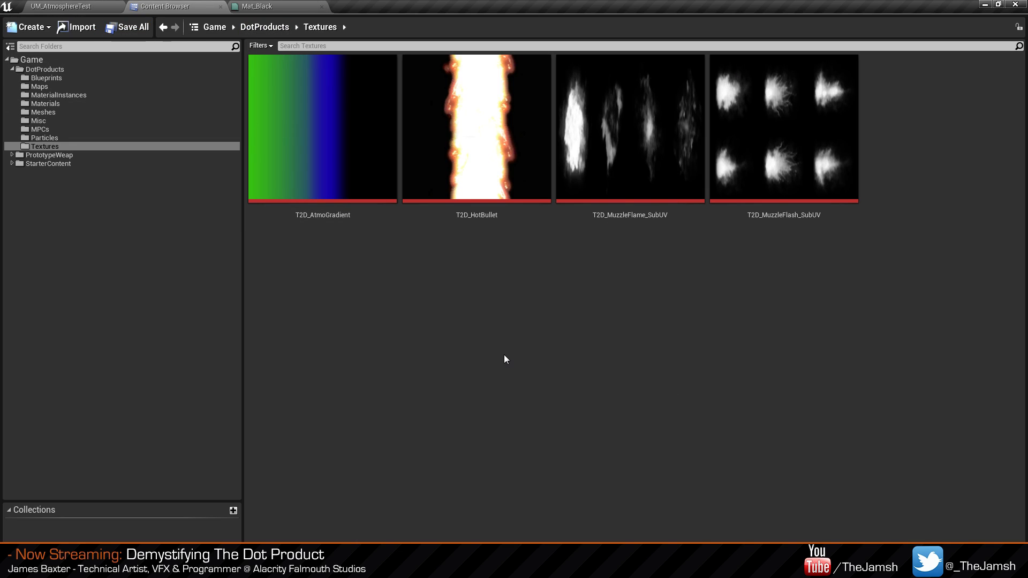
click(320, 3)
click(322, 6)
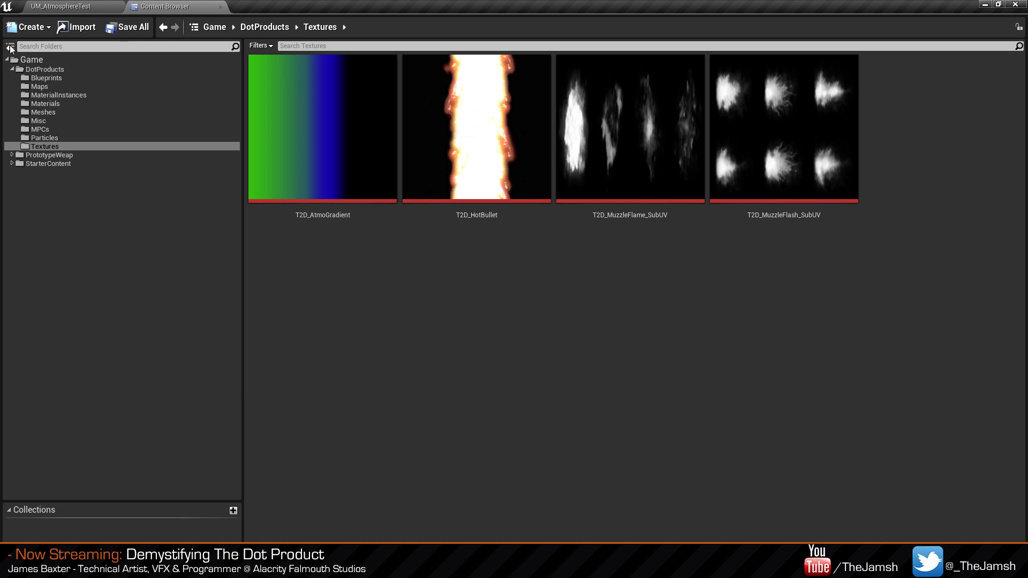
Review the DotProducts folder structure and the contents of its MPCs and Materials folders.
click(13, 69)
click(13, 69)
click(33, 69)
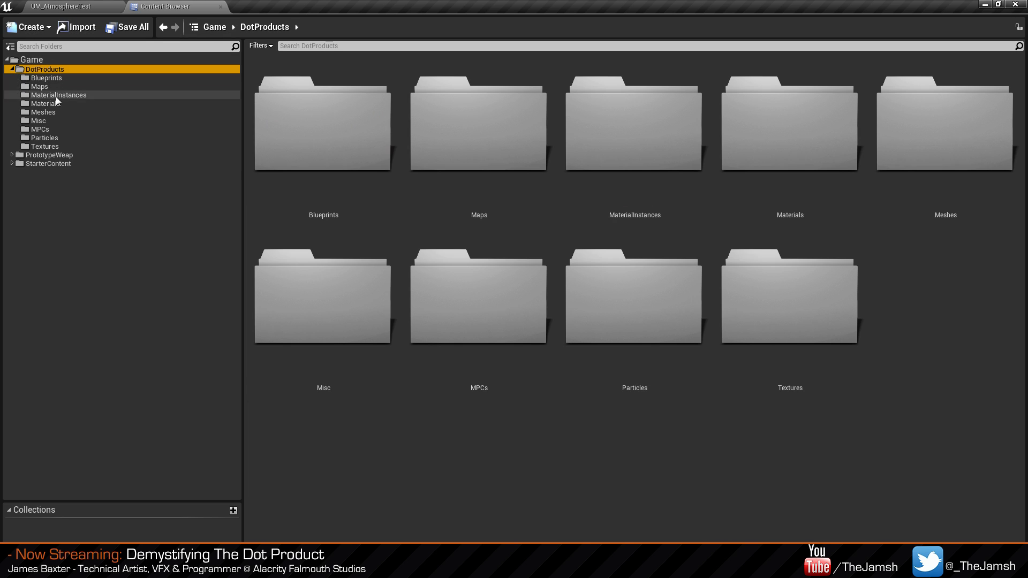
click(643, 491)
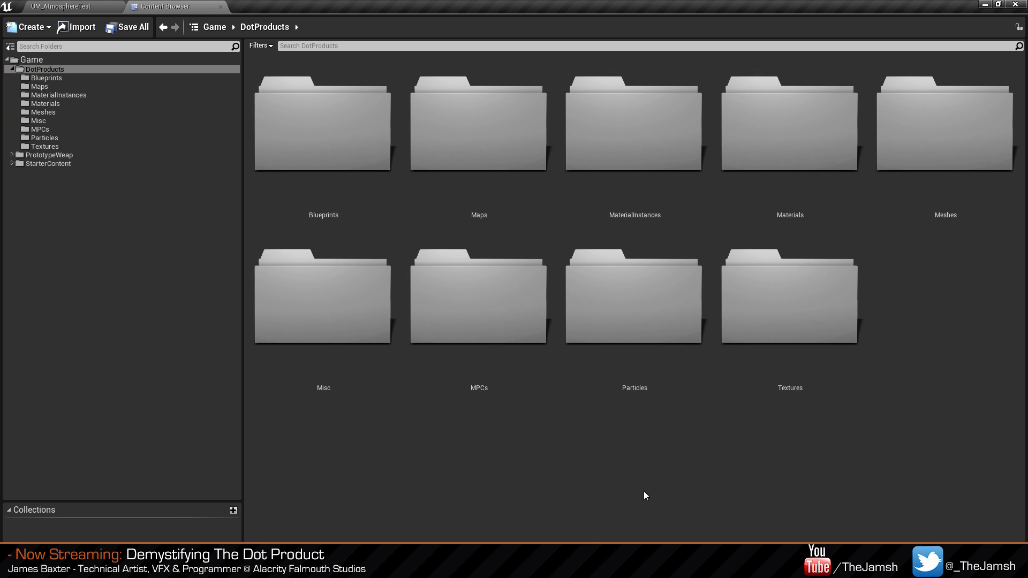
click(54, 128)
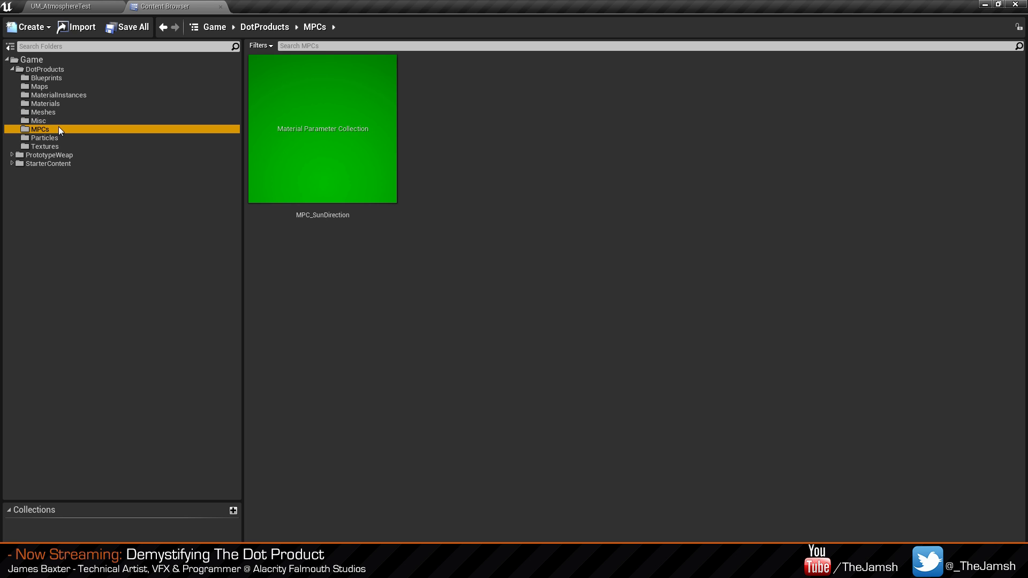
click(45, 103)
click(479, 310)
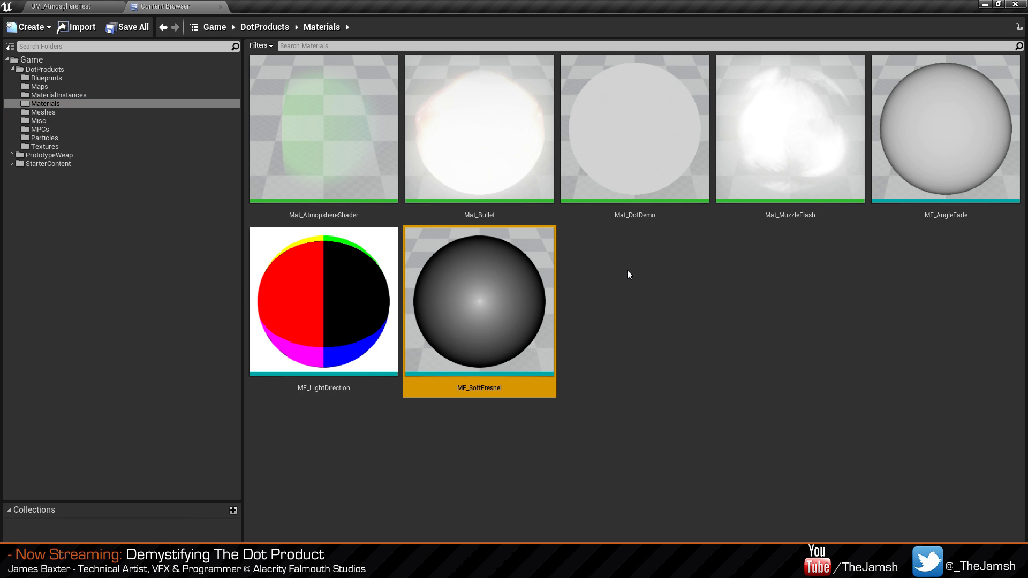
click(627, 270)
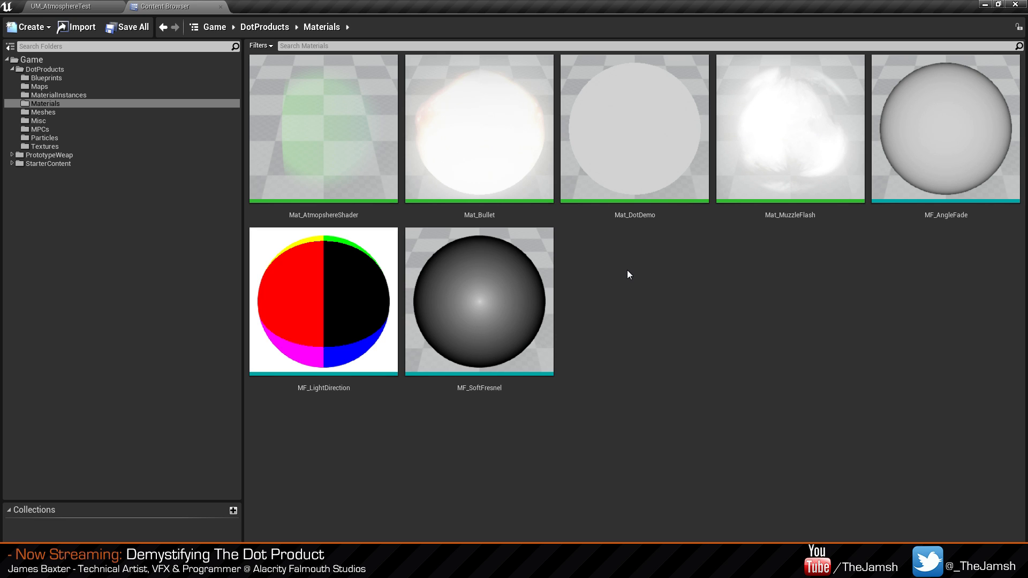
Look through the remaining DotProducts subfolders and examine the emitters of the PS_MuzzleFlash particle system.
click(77, 118)
click(91, 113)
click(93, 121)
click(97, 128)
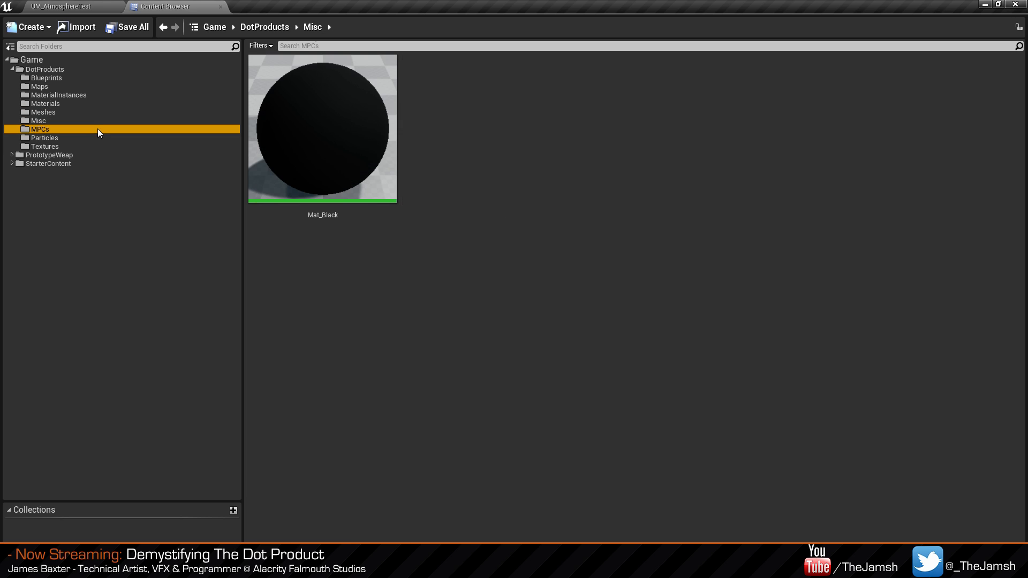
click(98, 137)
click(110, 146)
click(103, 139)
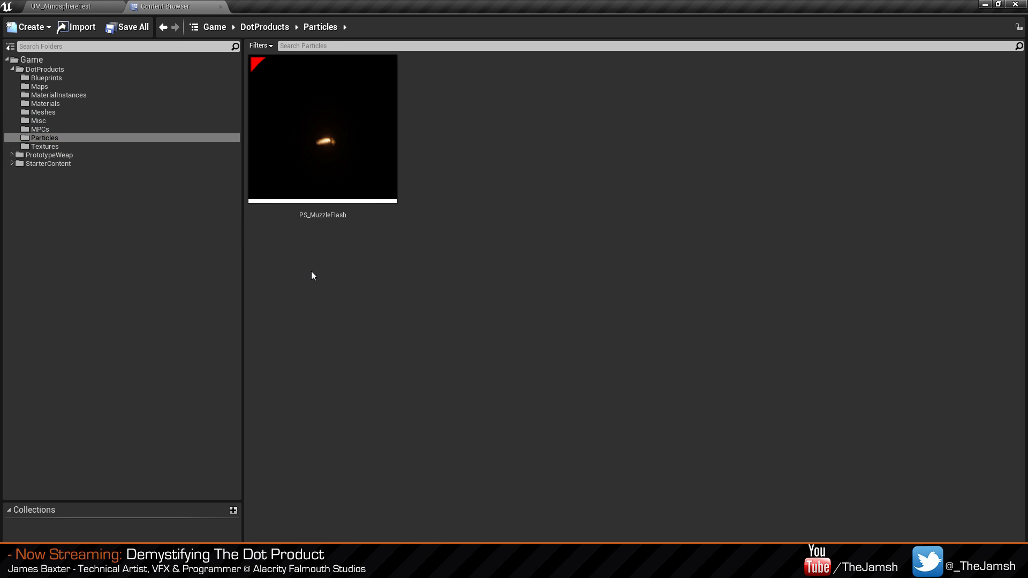
double_click(310, 155)
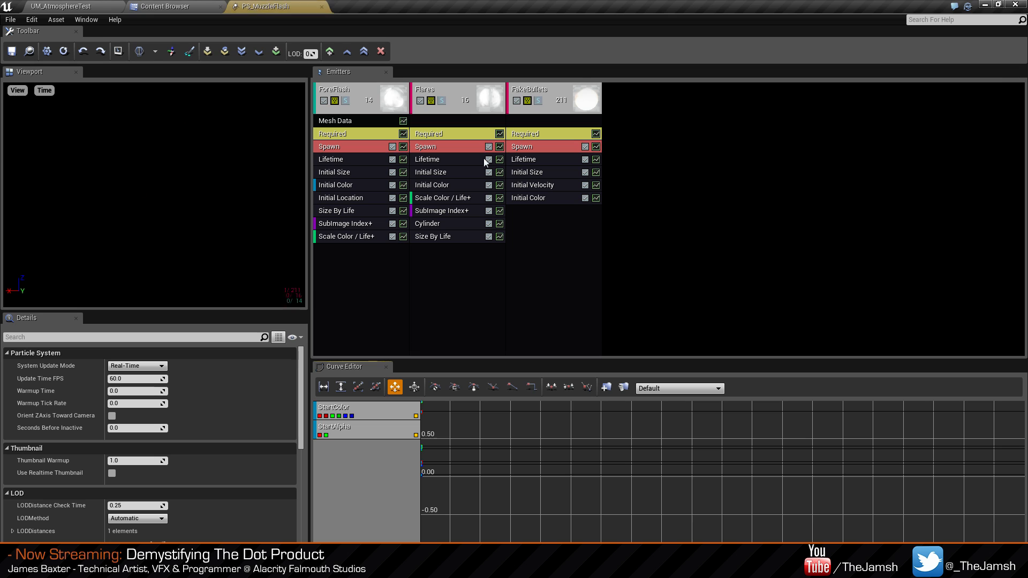
click(321, 7)
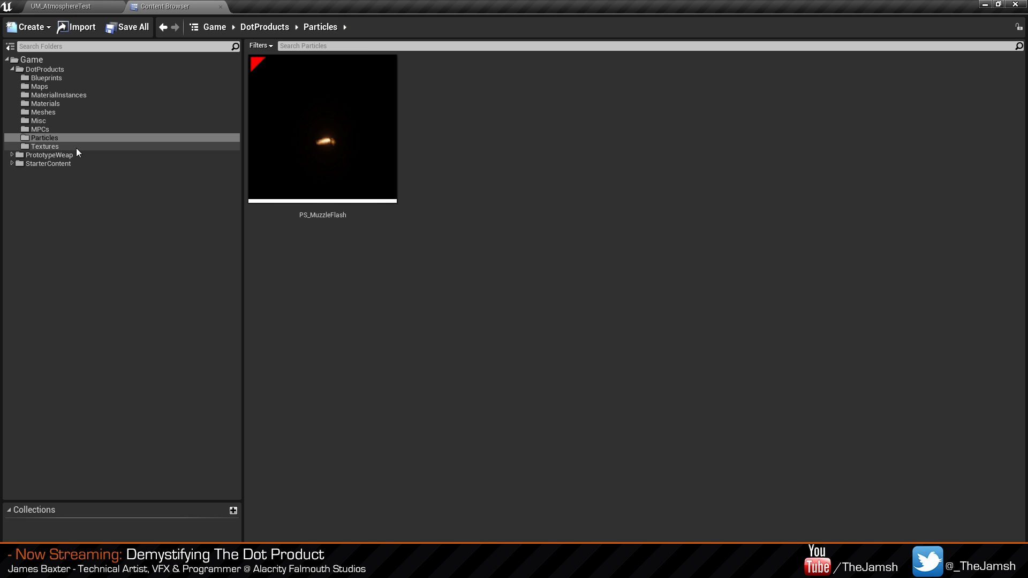
click(72, 96)
click(78, 87)
click(53, 103)
click(60, 6)
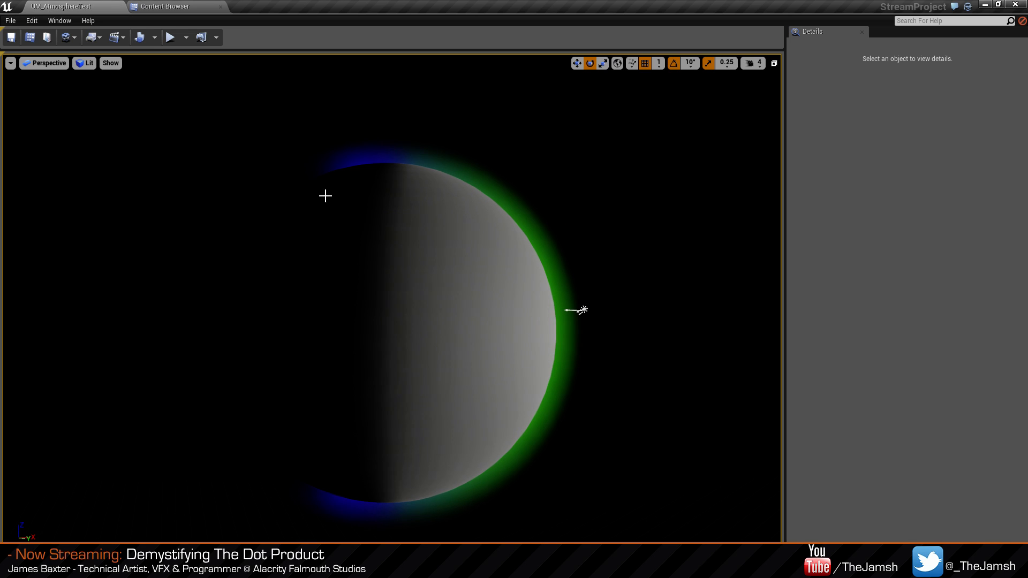
click(10, 21)
click(40, 52)
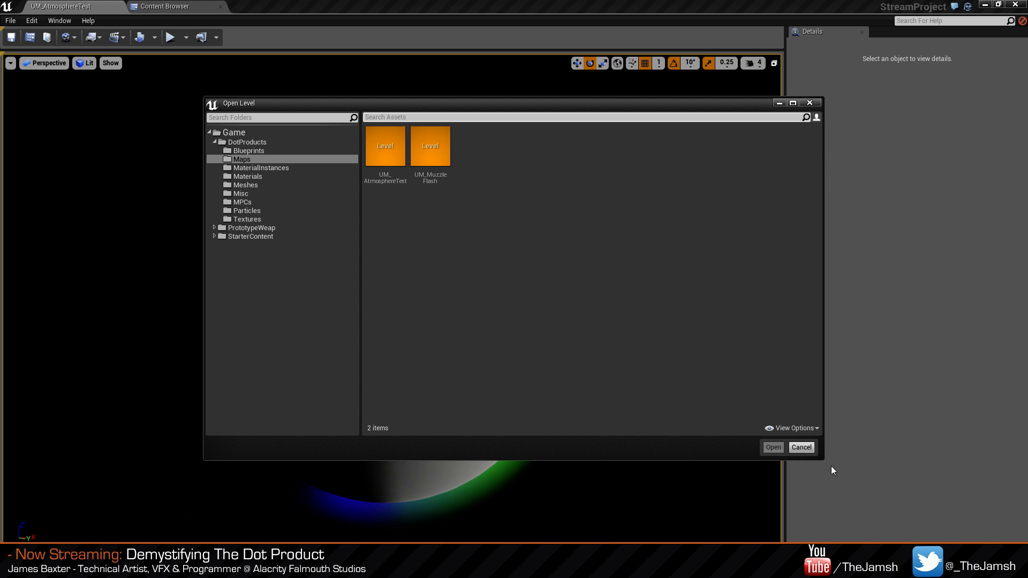
click(801, 447)
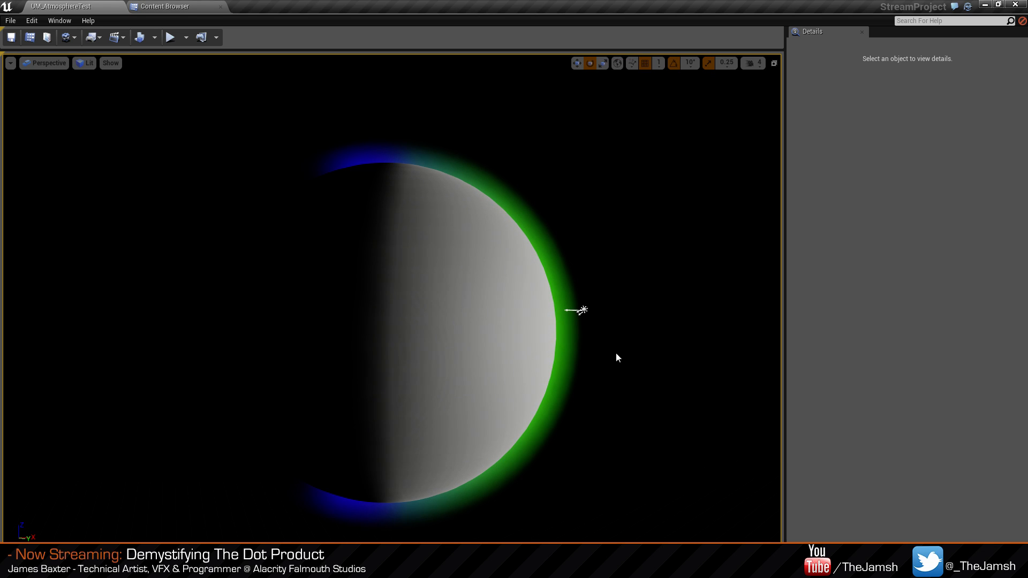
Examine the planet's atmosphere in the UM_AtmosphereTest level from several angles around the sphere.
click(487, 156)
mouse_move(599, 246)
right_down()
mouse_move(595, 225)
mouse_move(598, 246)
right_up()
click(607, 270)
mouse_move(621, 338)
right_down()
mouse_move(606, 330)
mouse_move(557, 347)
mouse_move(581, 337)
mouse_move(546, 341)
mouse_move(576, 343)
mouse_move(557, 332)
mouse_move(620, 357)
right_up()
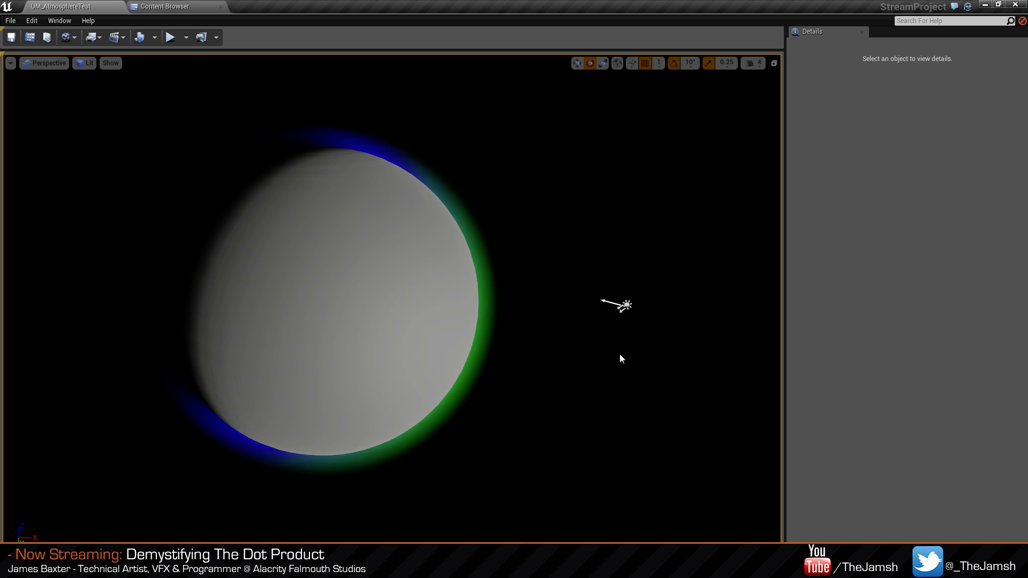
right_drag(149, 199, 518, 200)
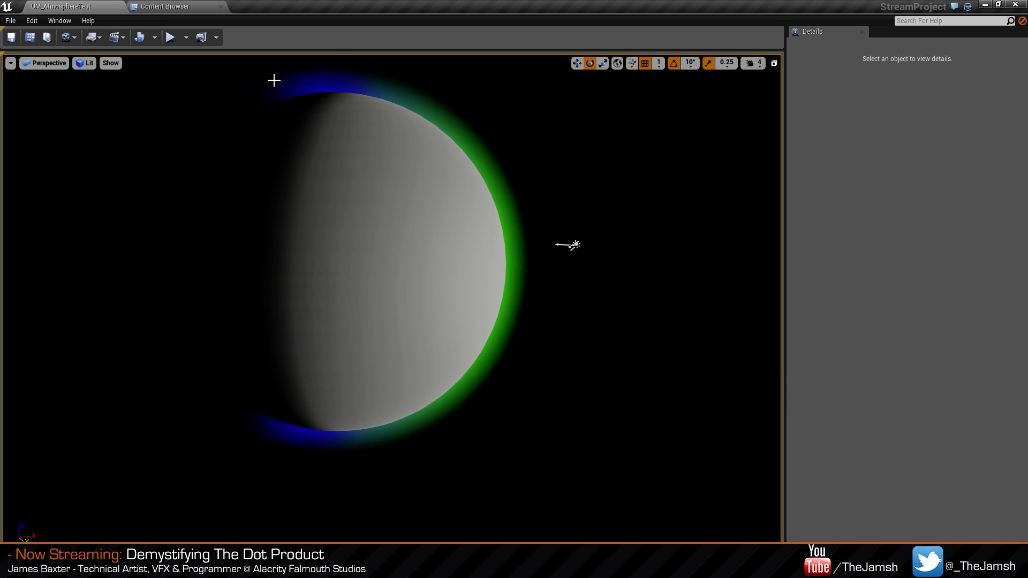
click(193, 6)
click(120, 7)
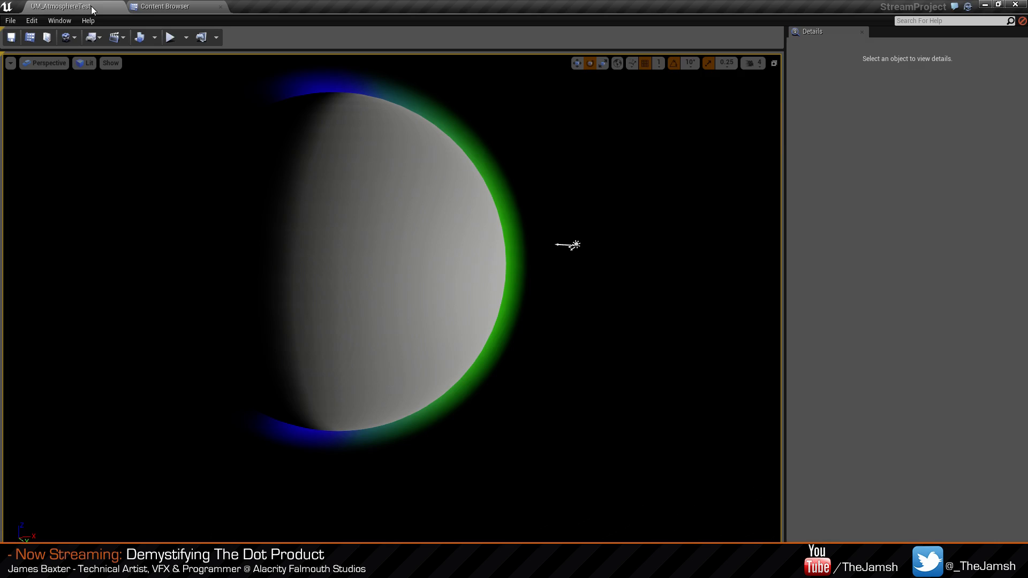
click(134, 8)
click(103, 4)
click(164, 10)
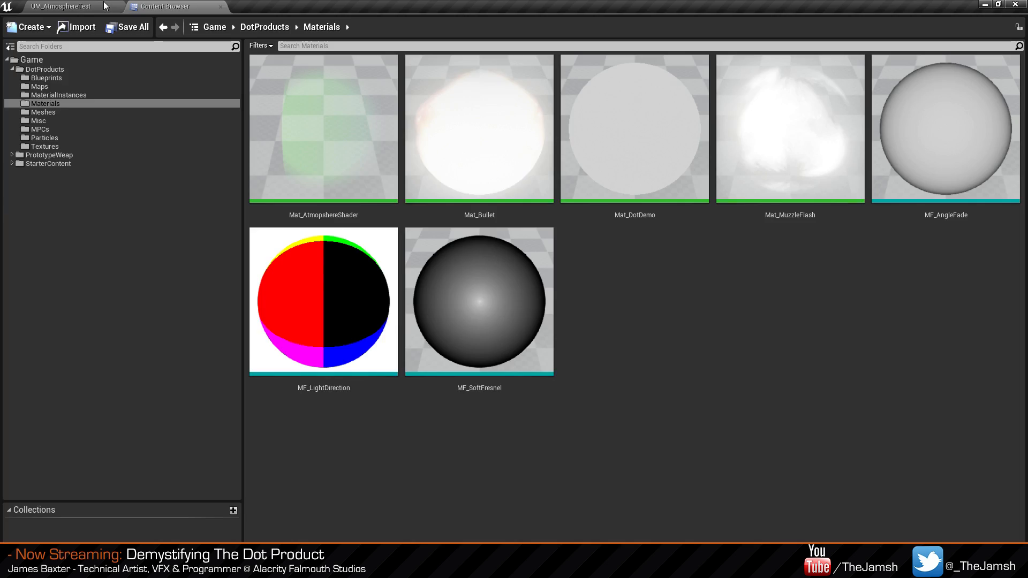
click(104, 2)
click(138, 8)
click(107, 4)
click(167, 6)
click(111, 3)
click(169, 8)
click(109, 7)
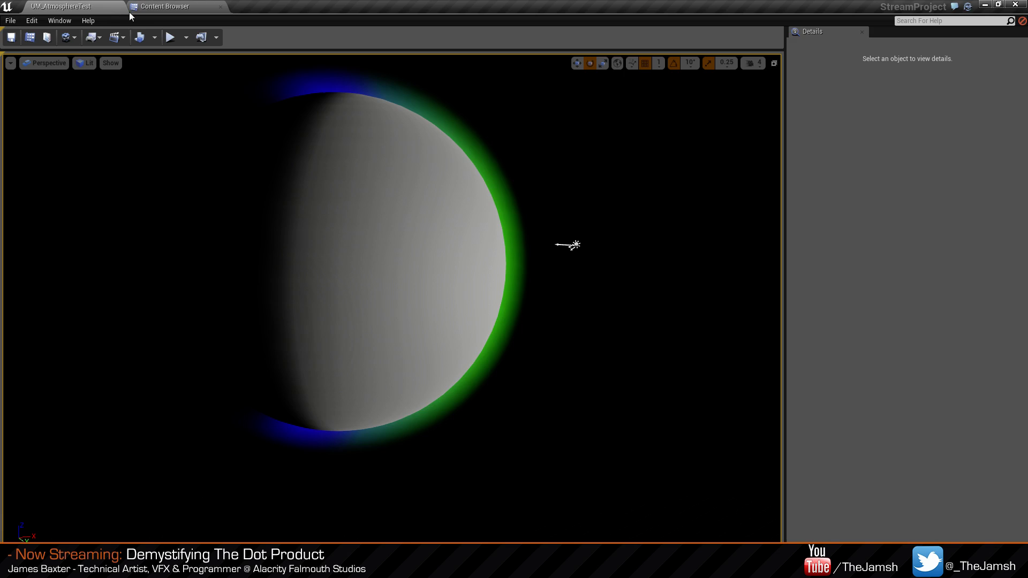
click(175, 6)
click(103, 4)
click(170, 6)
click(60, 6)
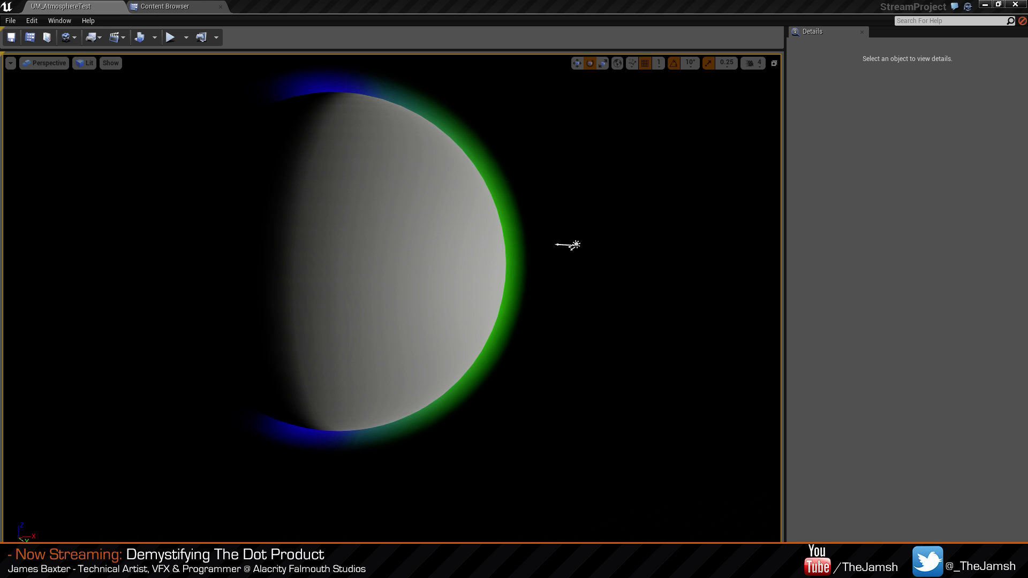
Close the Content Browser and inspect the planet's atmosphere rim up close in the level.
click(161, 6)
click(220, 7)
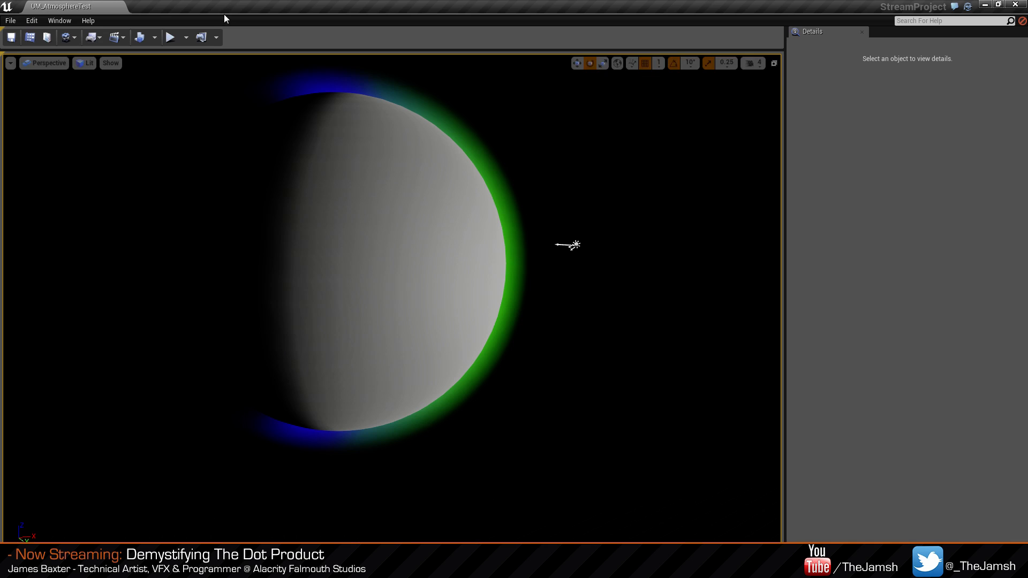
mouse_move(574, 218)
right_down()
mouse_move(605, 236)
mouse_move(554, 215)
right_up()
key(a)
key(w)
right_drag(613, 250, 597, 259)
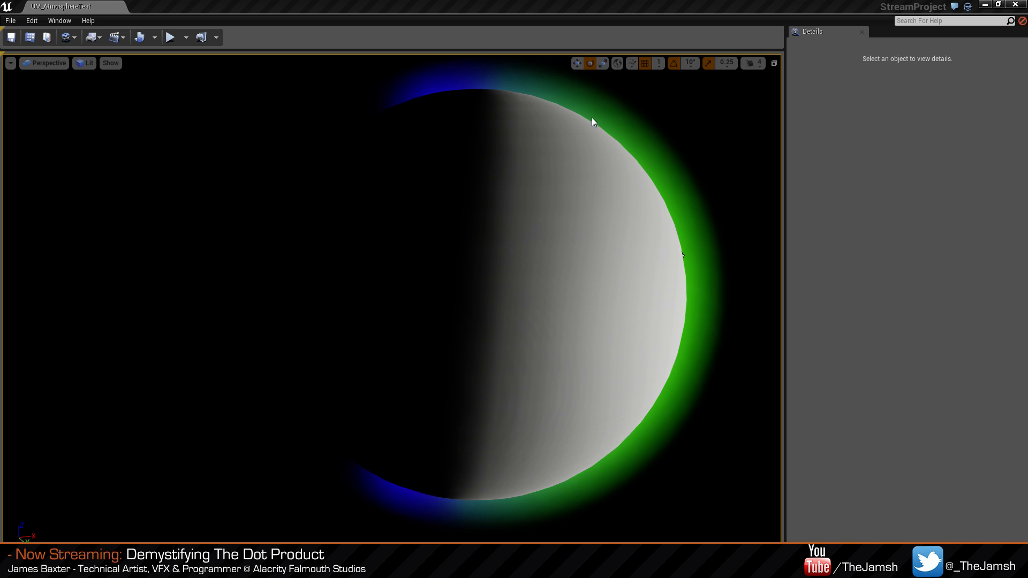
key(alt+Tab)
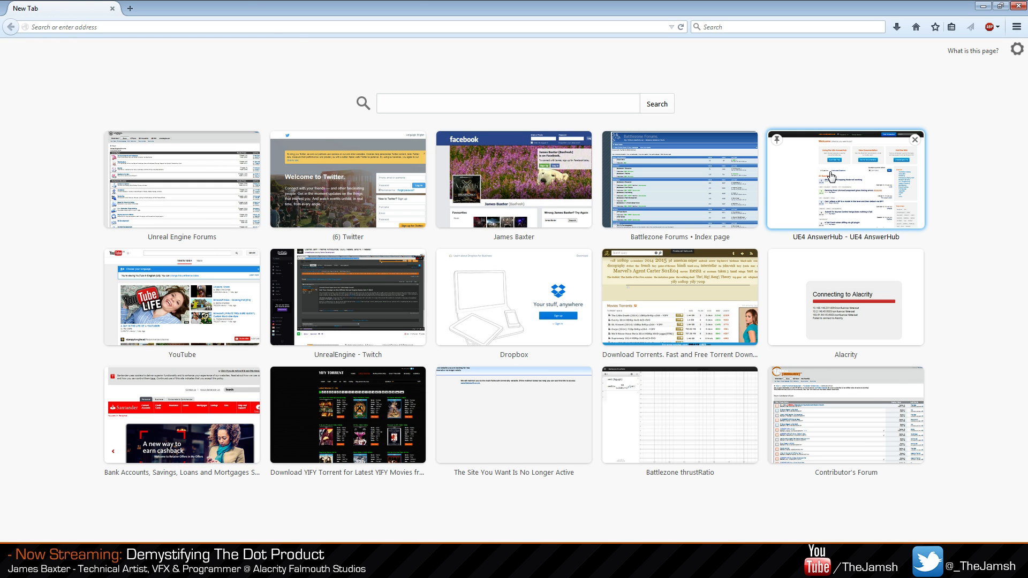
click(300, 28)
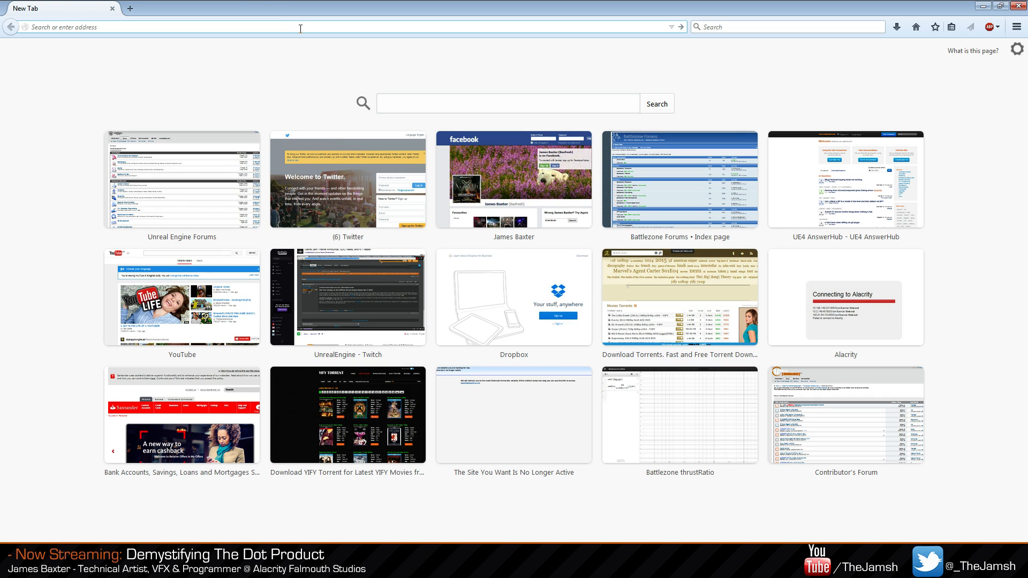
click(1022, 4)
mouse_move(495, 307)
right_down()
mouse_move(507, 293)
mouse_move(490, 300)
mouse_move(494, 287)
right_up()
key(s)
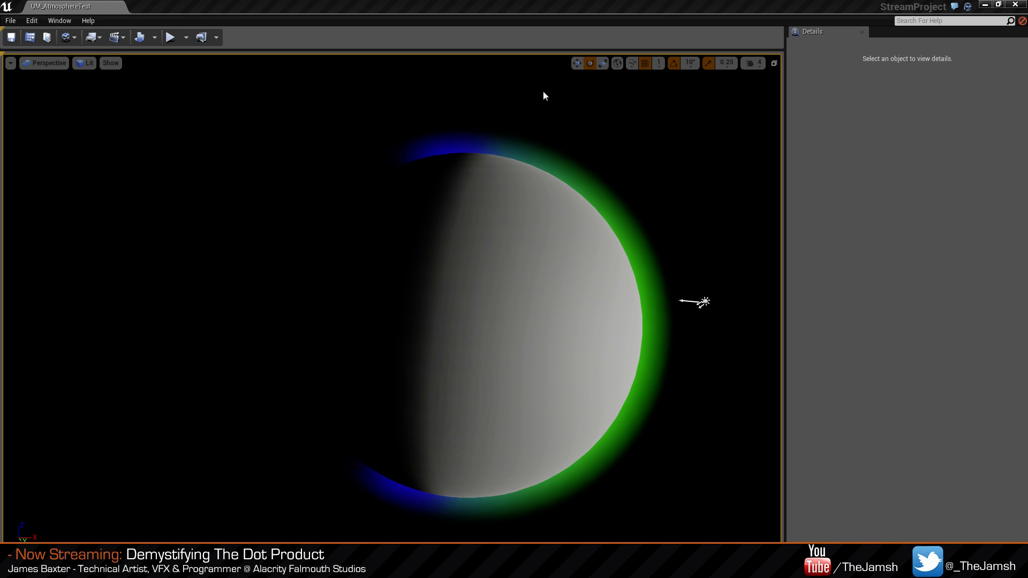
Switch to the browser and open the "New Tutorial & Developer Stream Starting Tomorrow" thread from the forum profile's latest started threads.
key(alt+Tab)
click(199, 186)
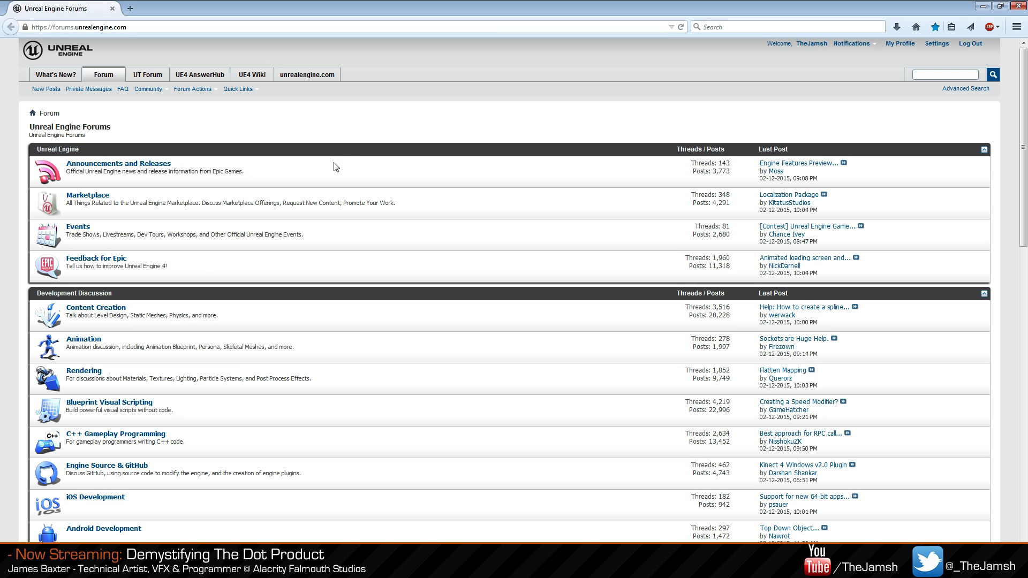
click(809, 44)
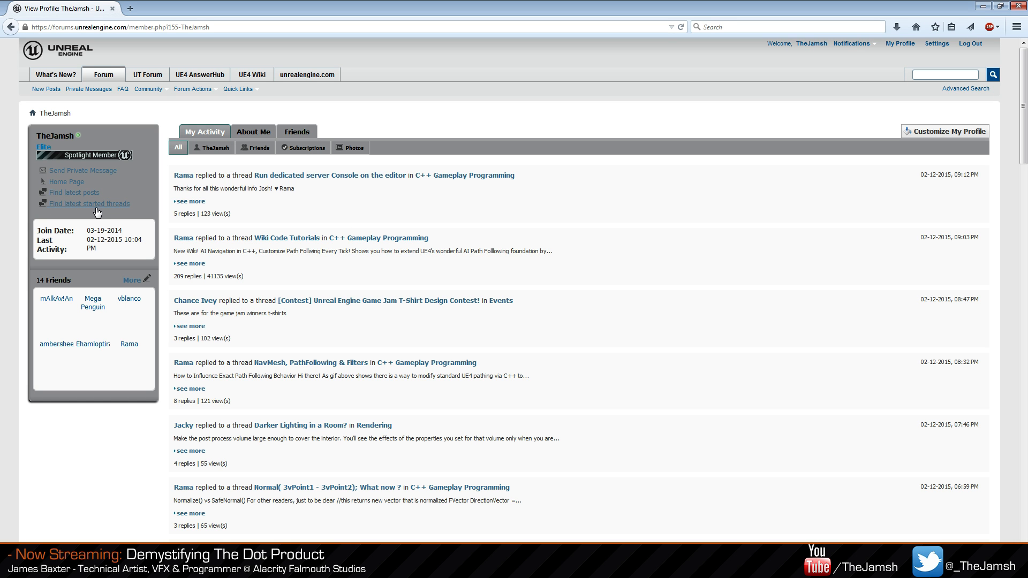
click(98, 206)
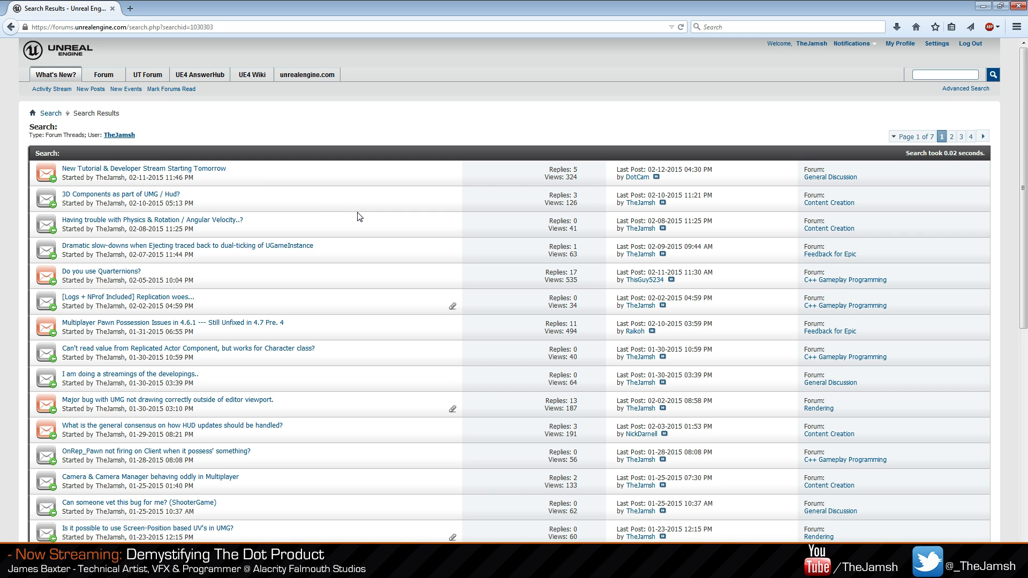
click(151, 169)
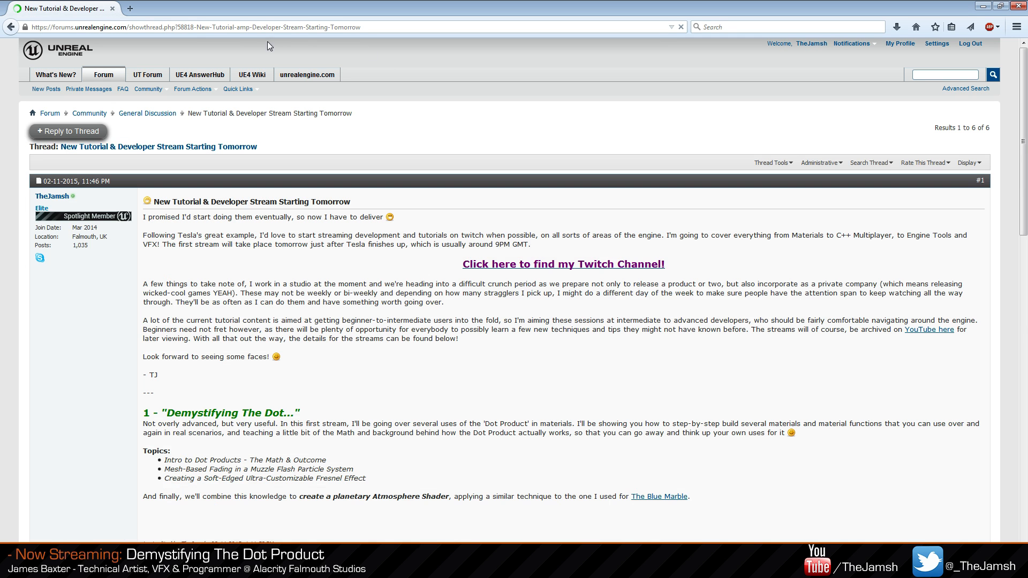
Select the forum thread's full web address for sharing and look over its opening post.
click(246, 29)
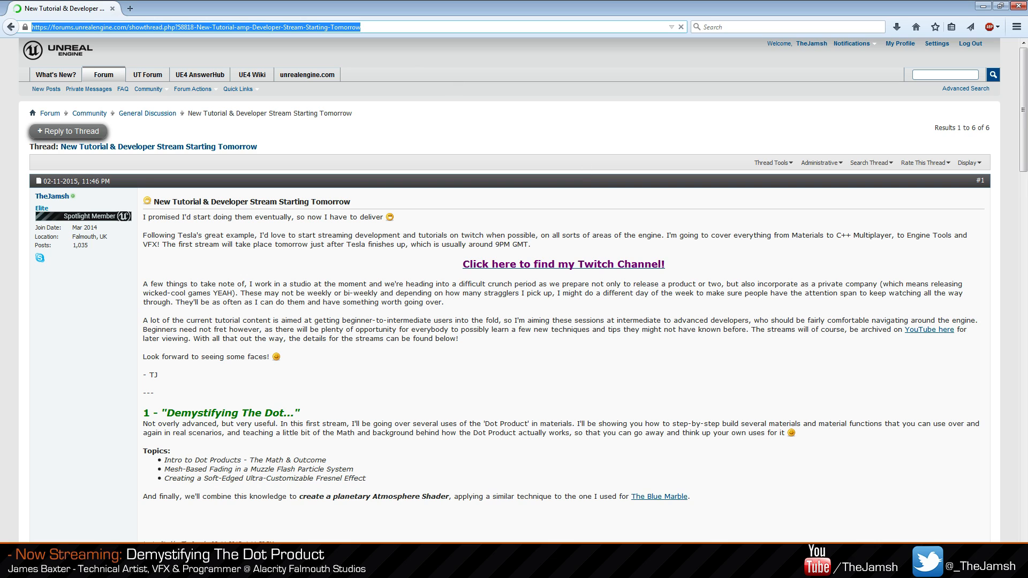
key(alt+Tab)
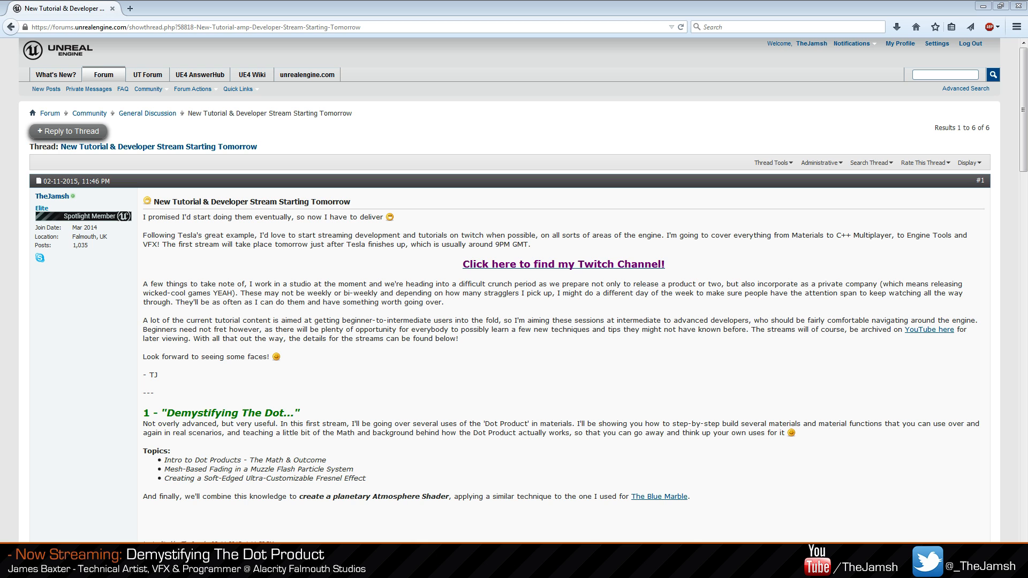
scroll(610, 193, down, 3)
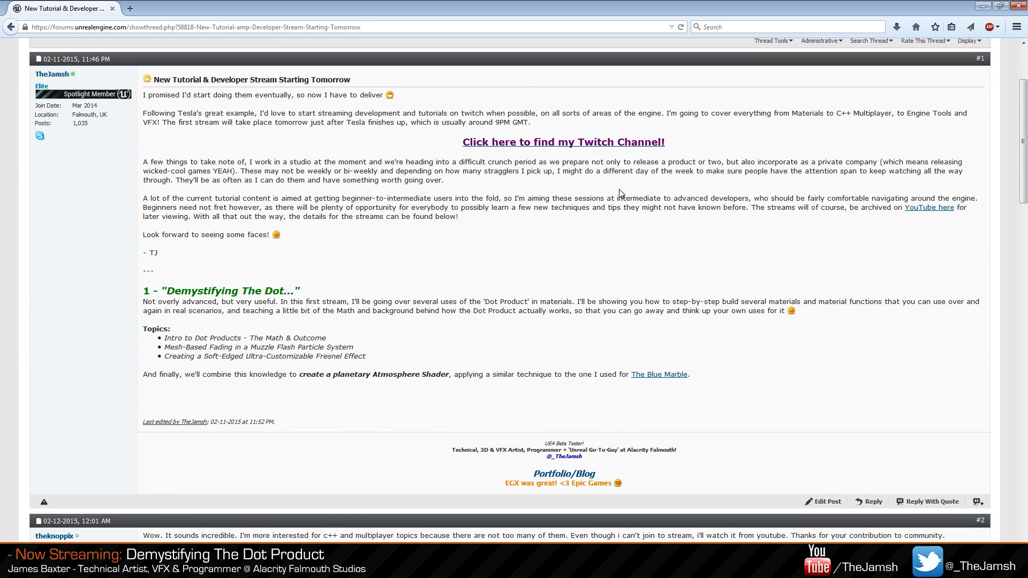
Switch back to Unreal Editor and examine the planet's atmosphere along its lit side from closer range.
key(alt+Tab)
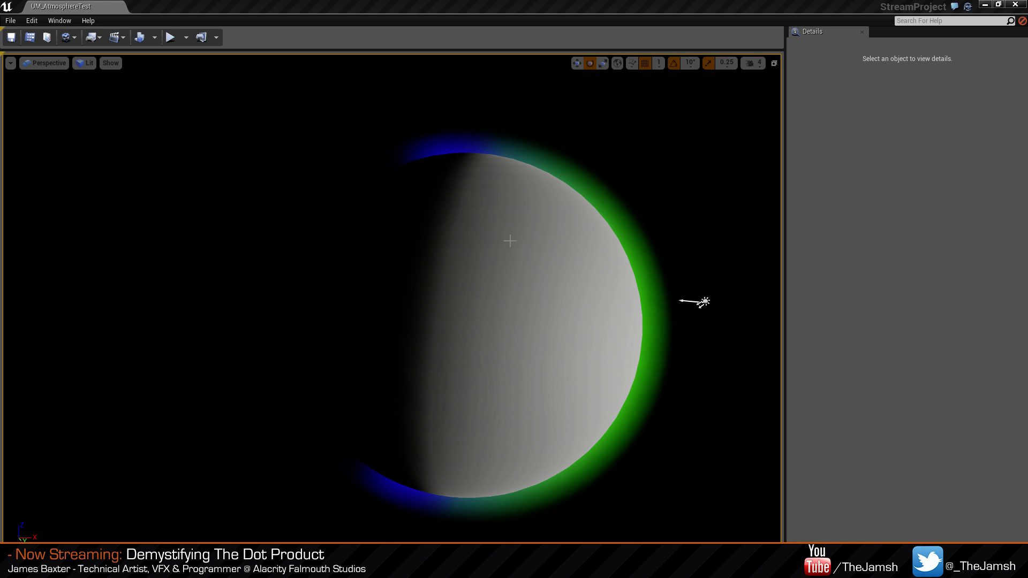
right_drag(662, 316, 663, 316)
key(a)
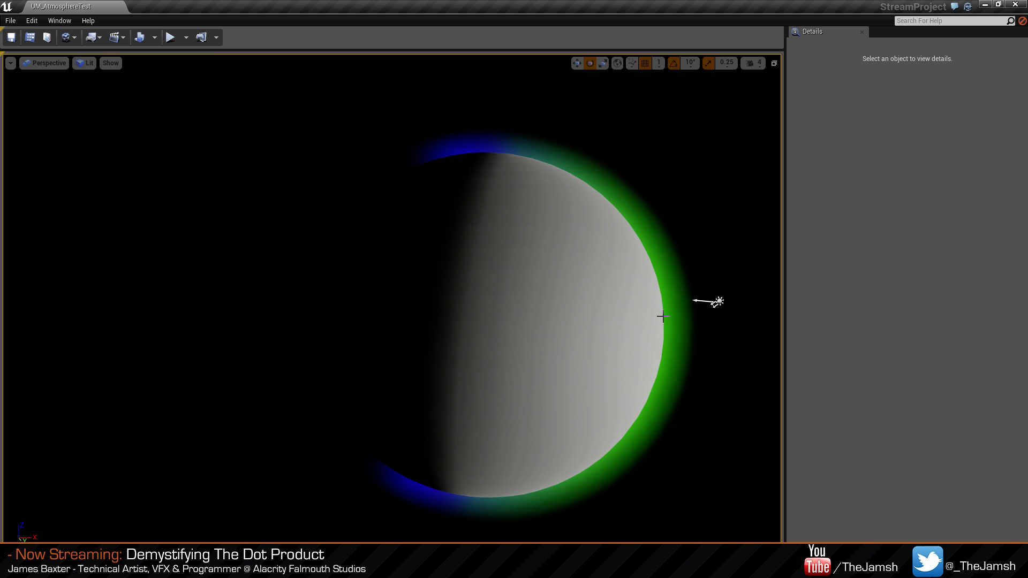
right_drag(662, 316, 663, 316)
key(w)
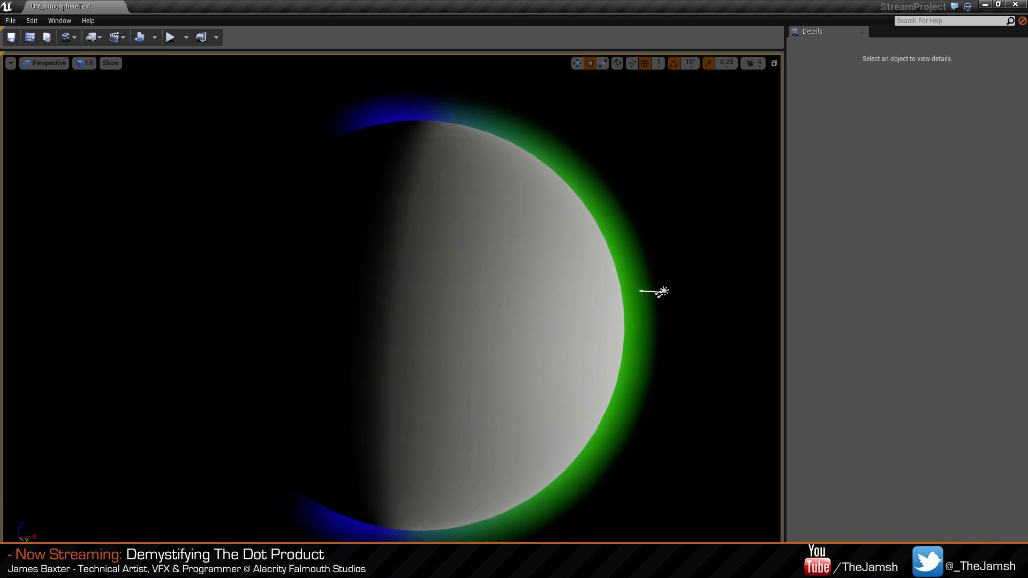
right_drag(561, 394, 560, 394)
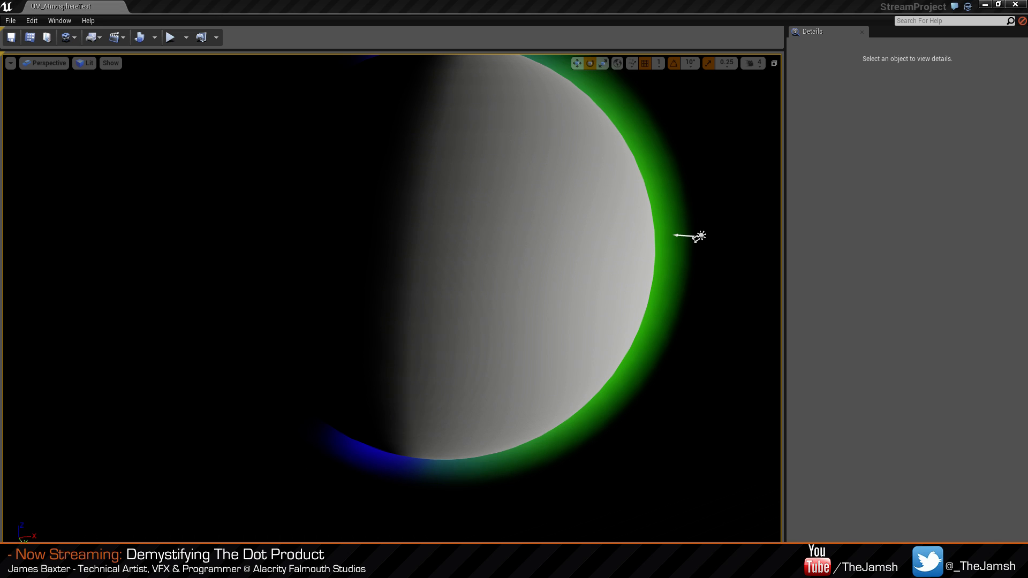
Frame BP_AtmoTest in the level view, deselect it and look at the whole planet from slightly different angles.
click(647, 194)
key(f)
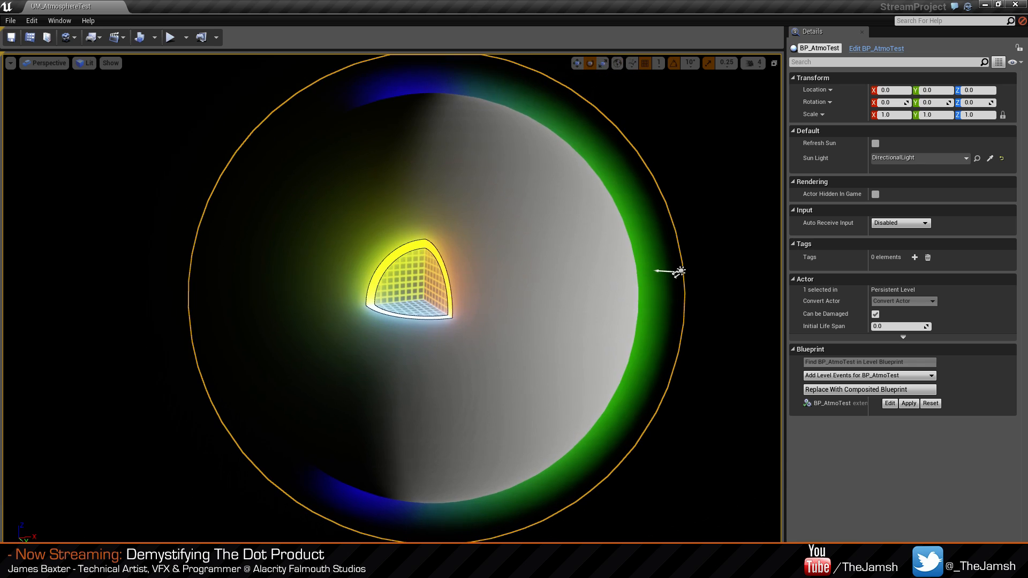
key(Escape)
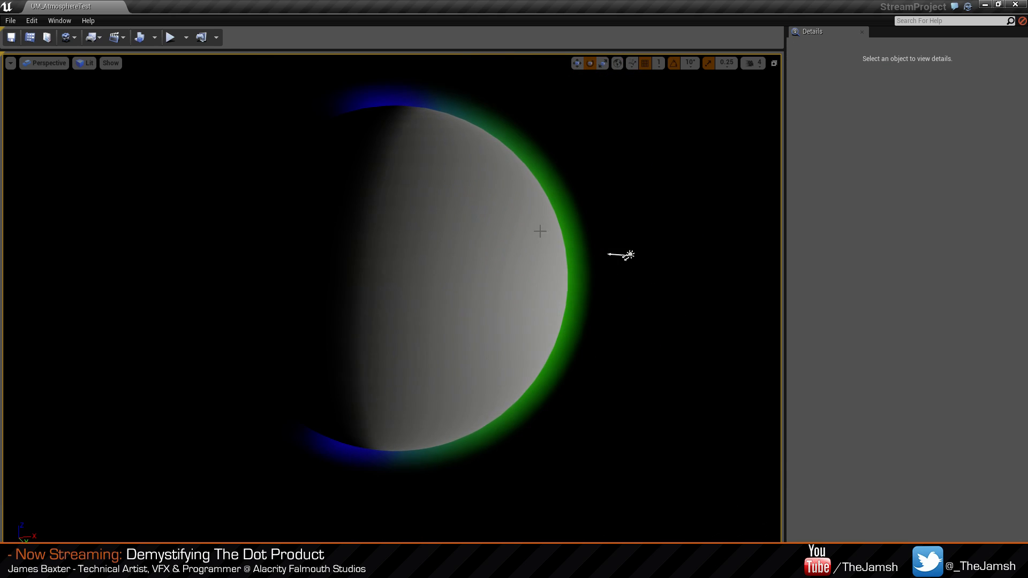
mouse_move(540, 231)
right_down()
mouse_move(514, 212)
mouse_move(530, 213)
mouse_move(541, 245)
right_up()
right_drag(629, 296, 613, 275)
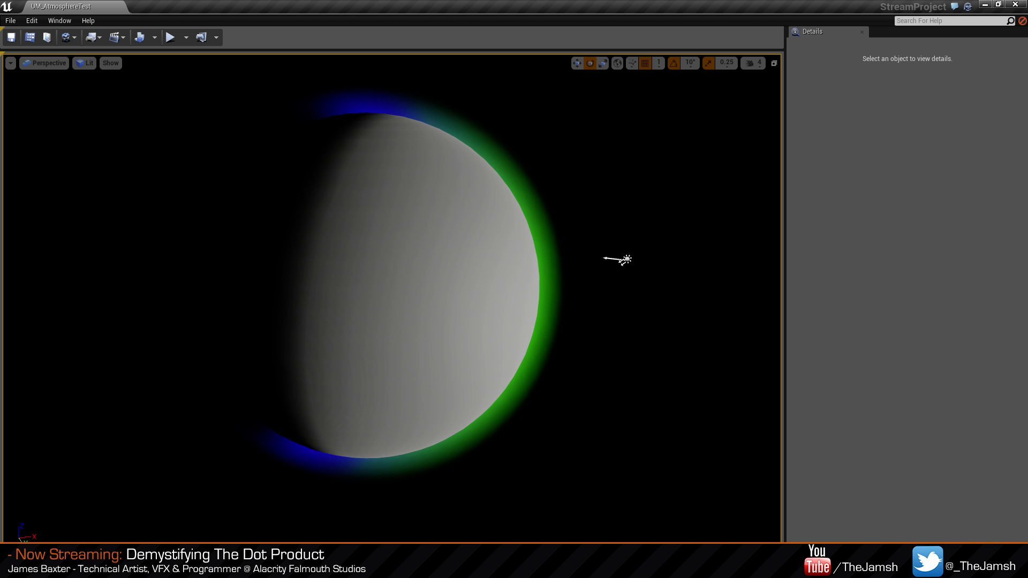
mouse_move(611, 349)
right_down()
mouse_move(638, 334)
mouse_move(620, 337)
right_up()
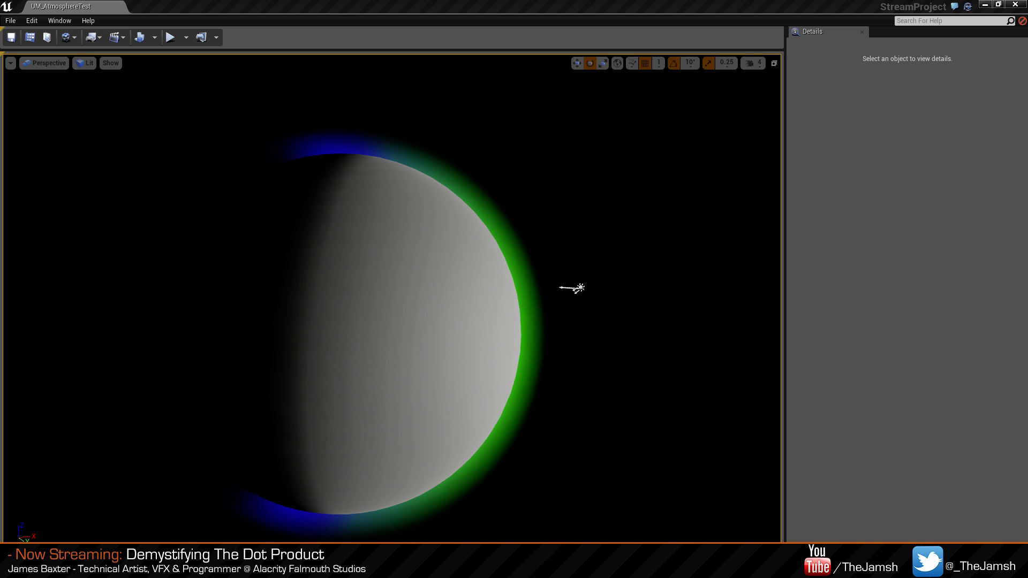
Bring up the Open Broadcaster Software window over the level view.
drag(1027, 32, 574, 152)
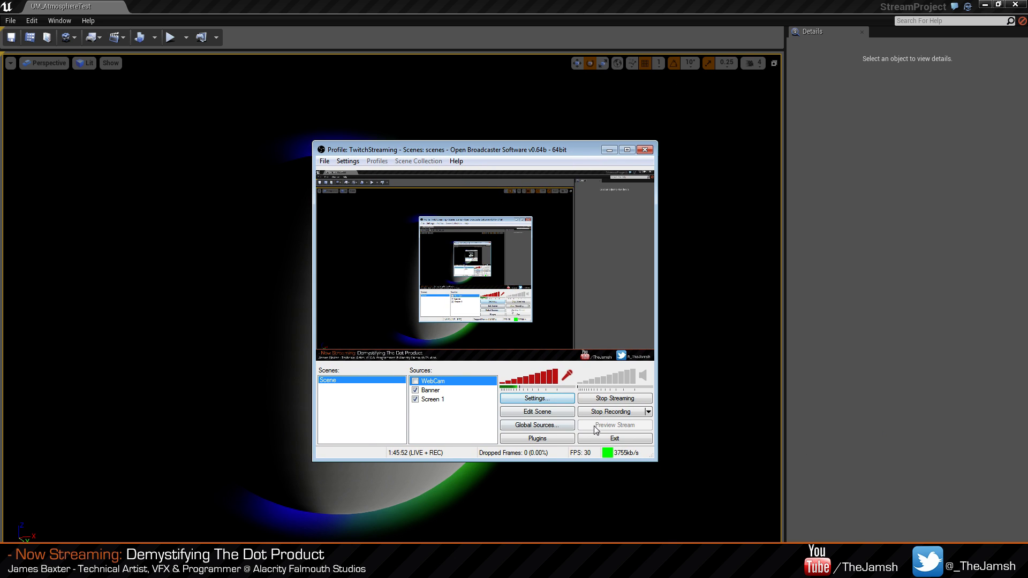